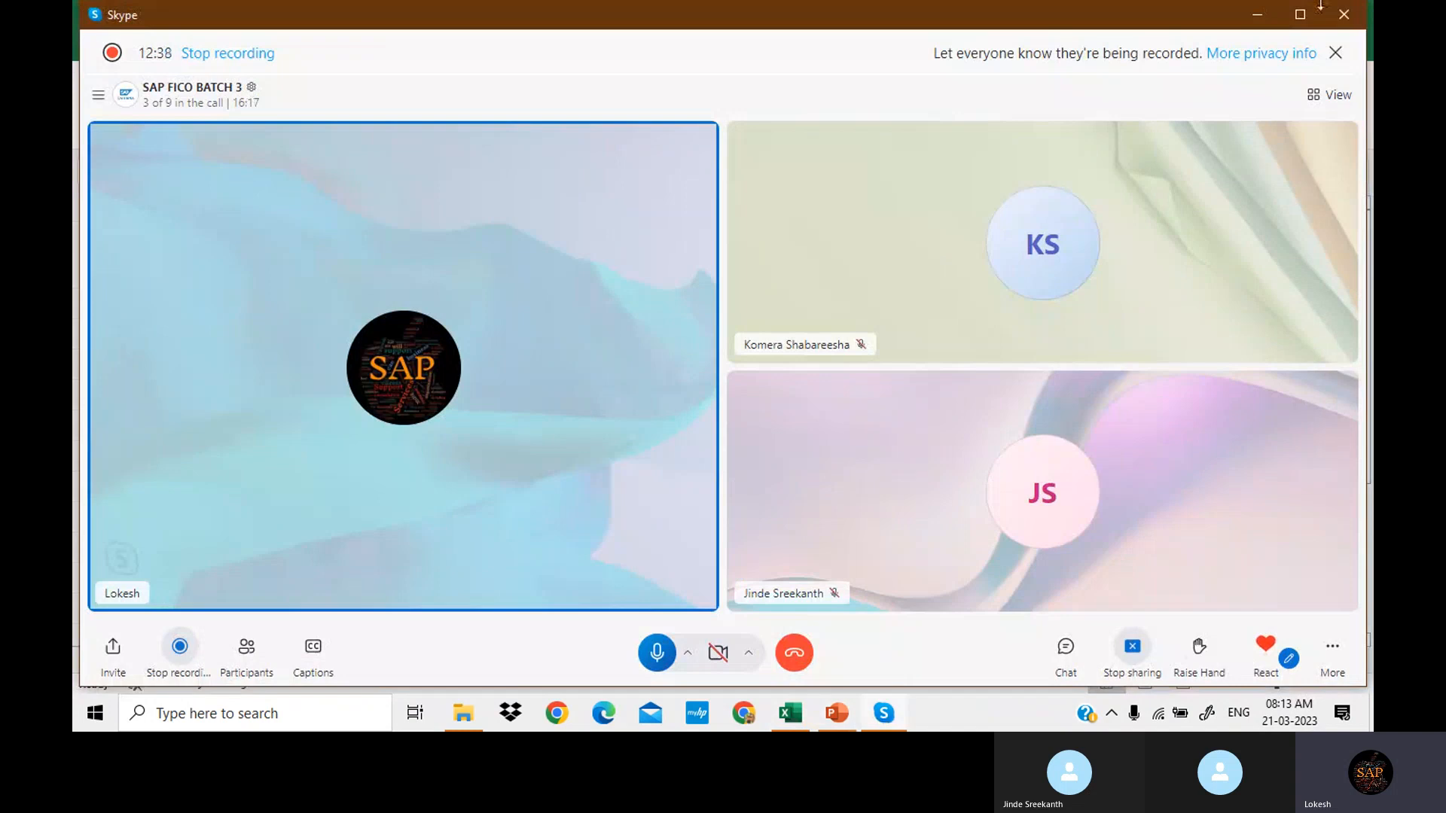
# Step: Clear the call, workbook and presentation windows off the desktop and open the saved system's login screen through SAP Logon
pyautogui.click(1256, 17)
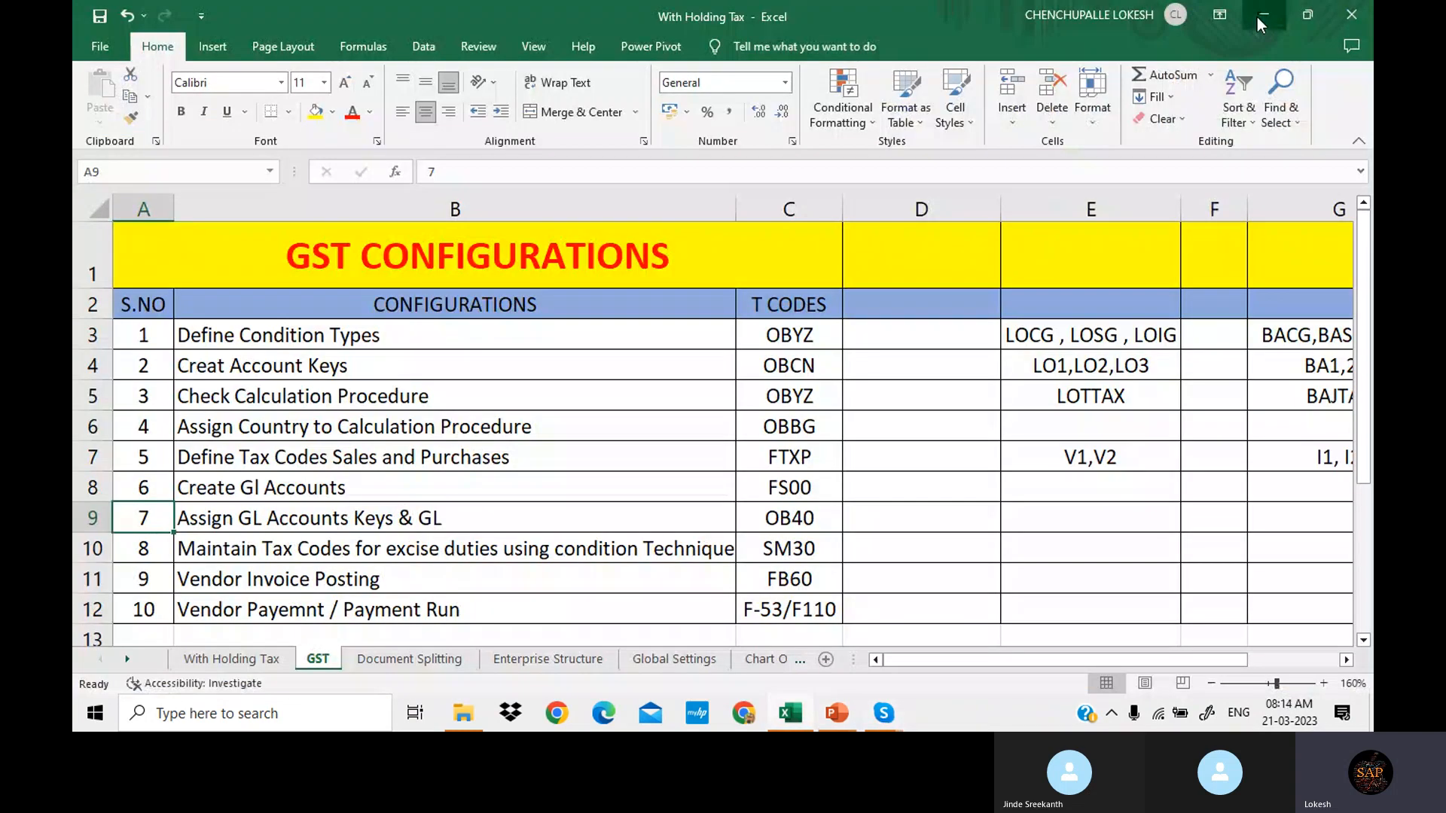
pyautogui.click(1258, 17)
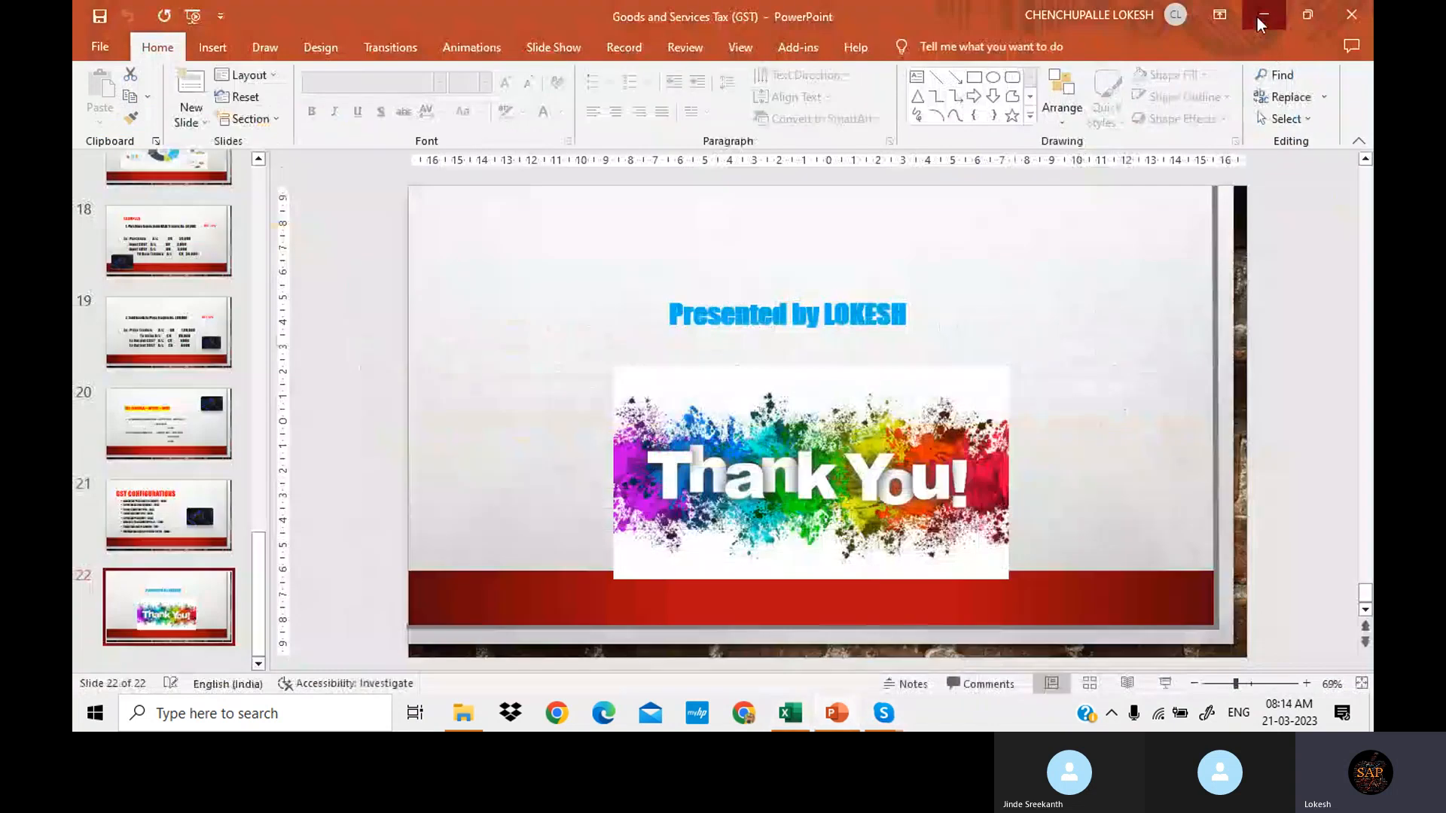
pyautogui.click(1258, 17)
pyautogui.doubleClick(277, 120)
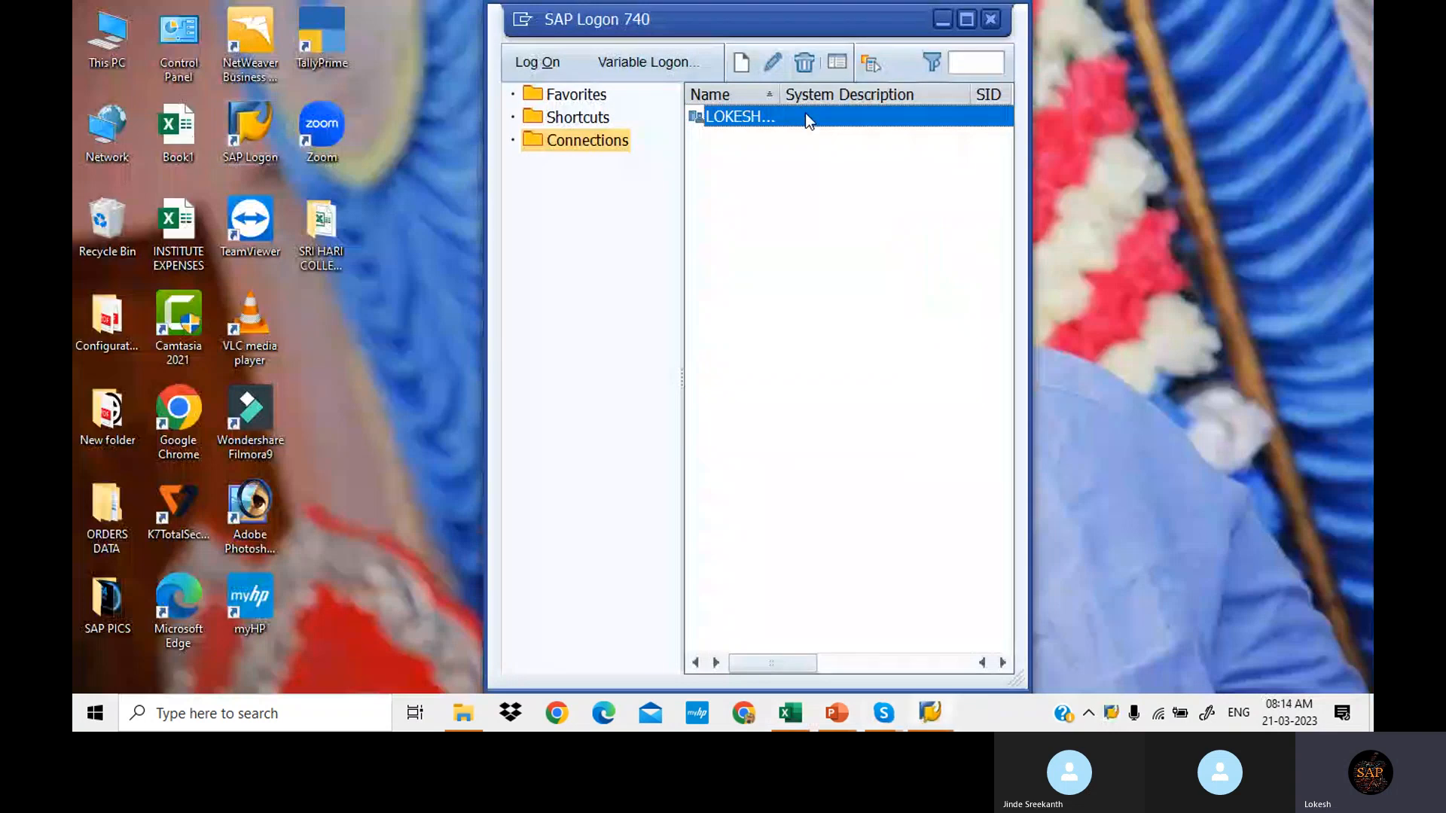
# Step: Switch to File Explorer and open GST Config.pdf from the Configurations folder on the Desktop
pyautogui.click(454, 713)
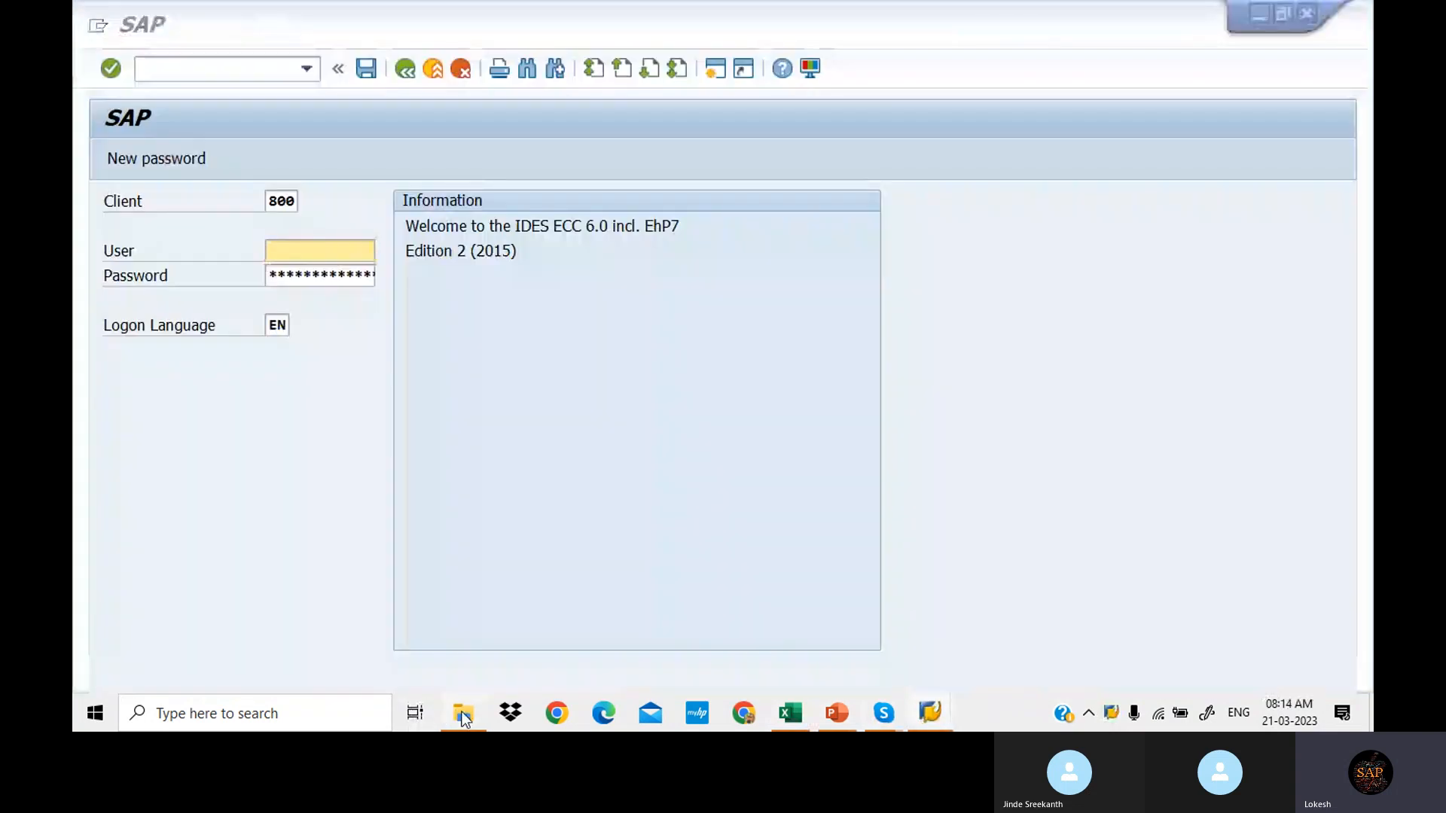
pyautogui.click(462, 714)
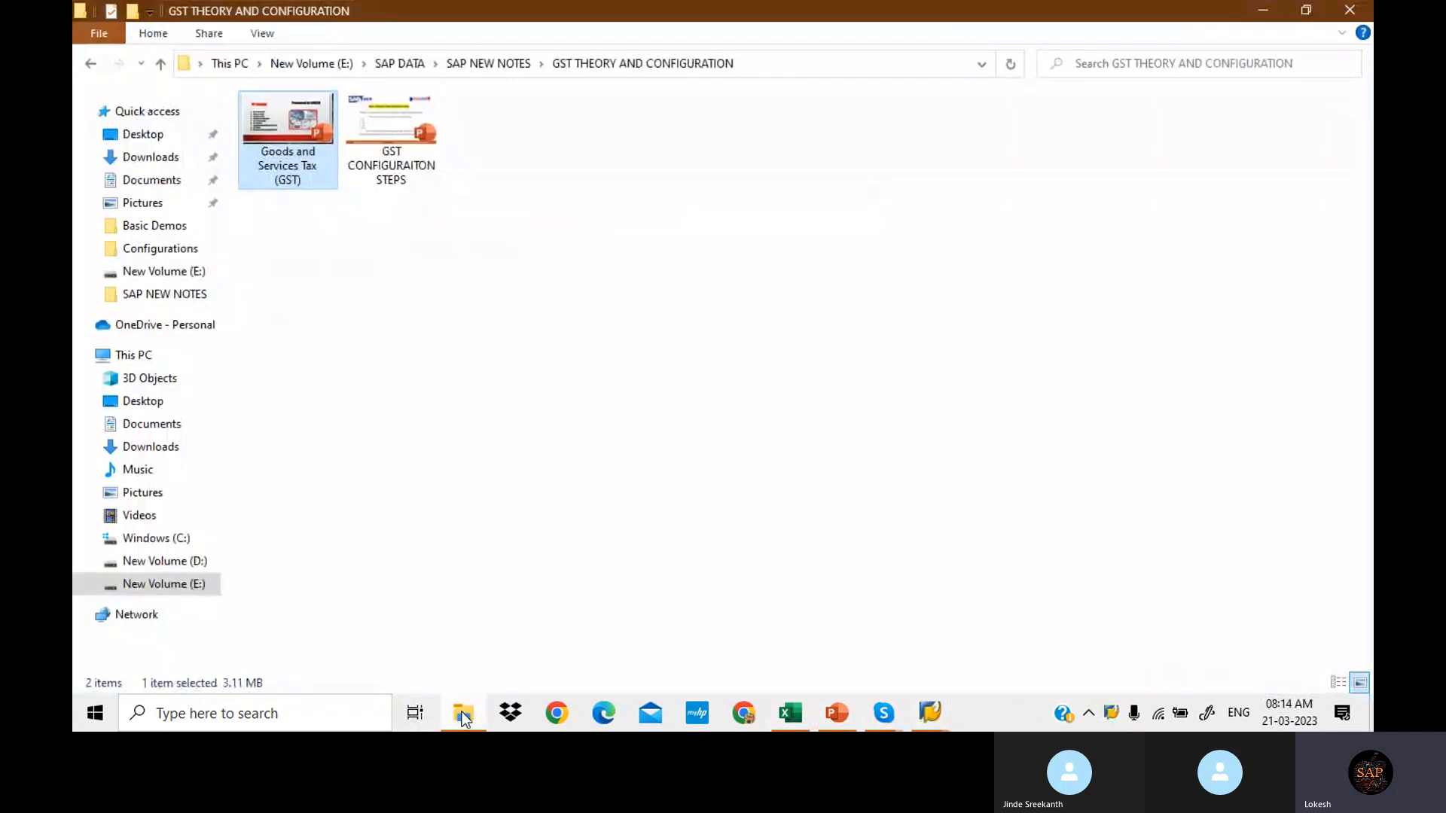
pyautogui.click(158, 141)
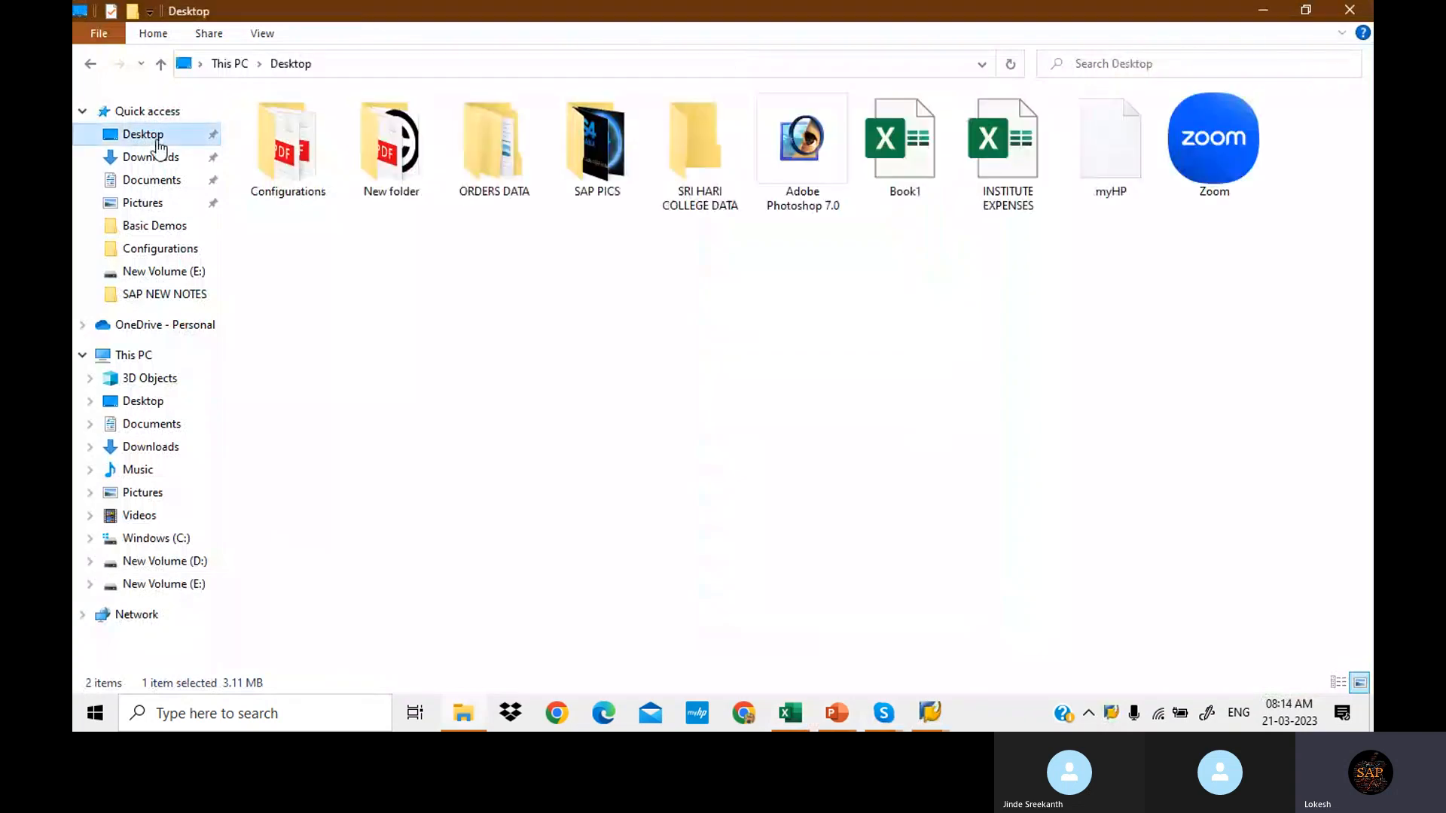
pyautogui.doubleClick(300, 142)
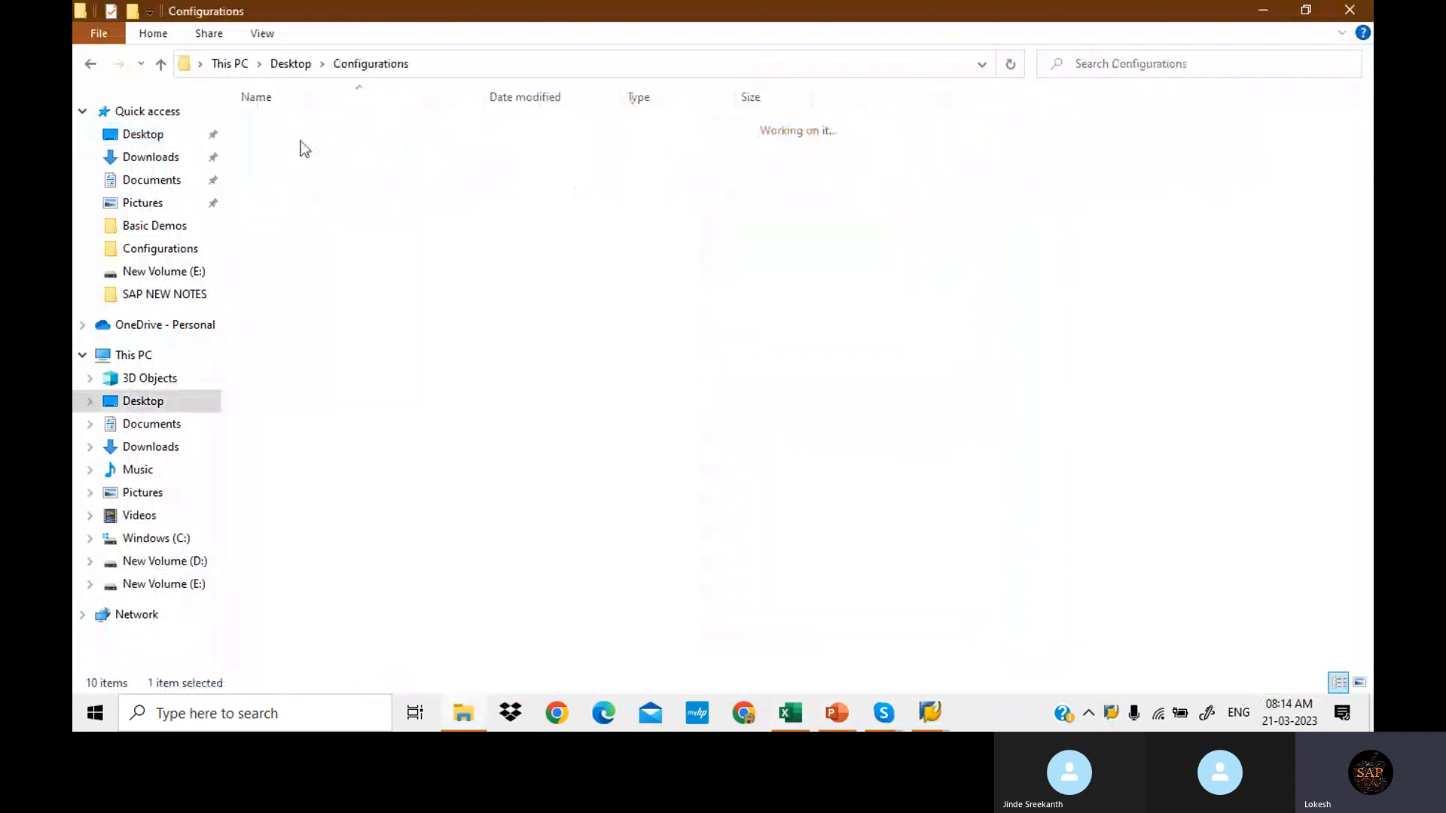
pyautogui.click(368, 286)
pyautogui.doubleClick(368, 287)
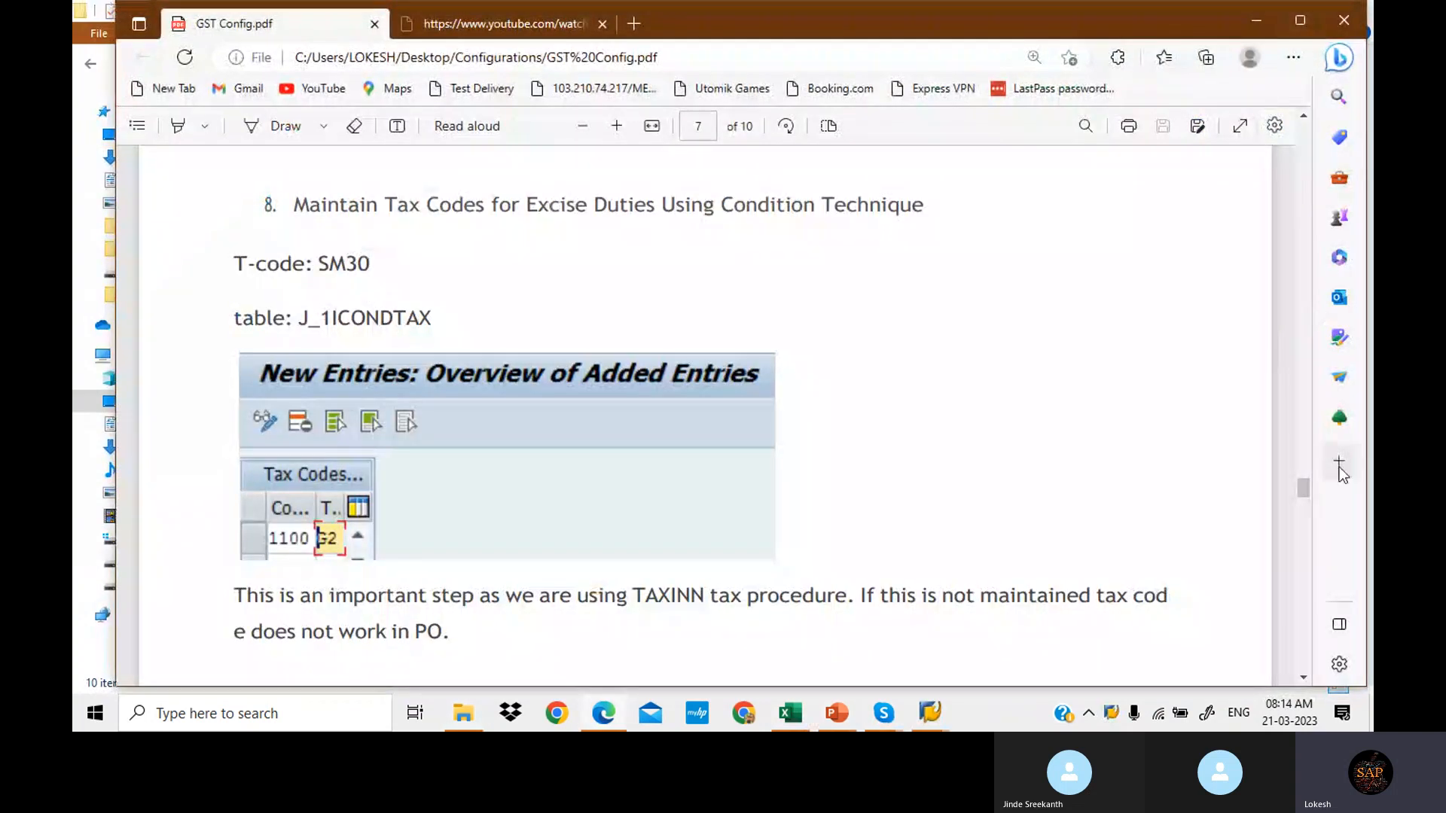
# Step: Return to the start of the PDF and skim from the GST introduction and purchase tax comparison to the configuration steps
pyautogui.moveTo(1304, 490); pyautogui.dragTo(1296, 149)
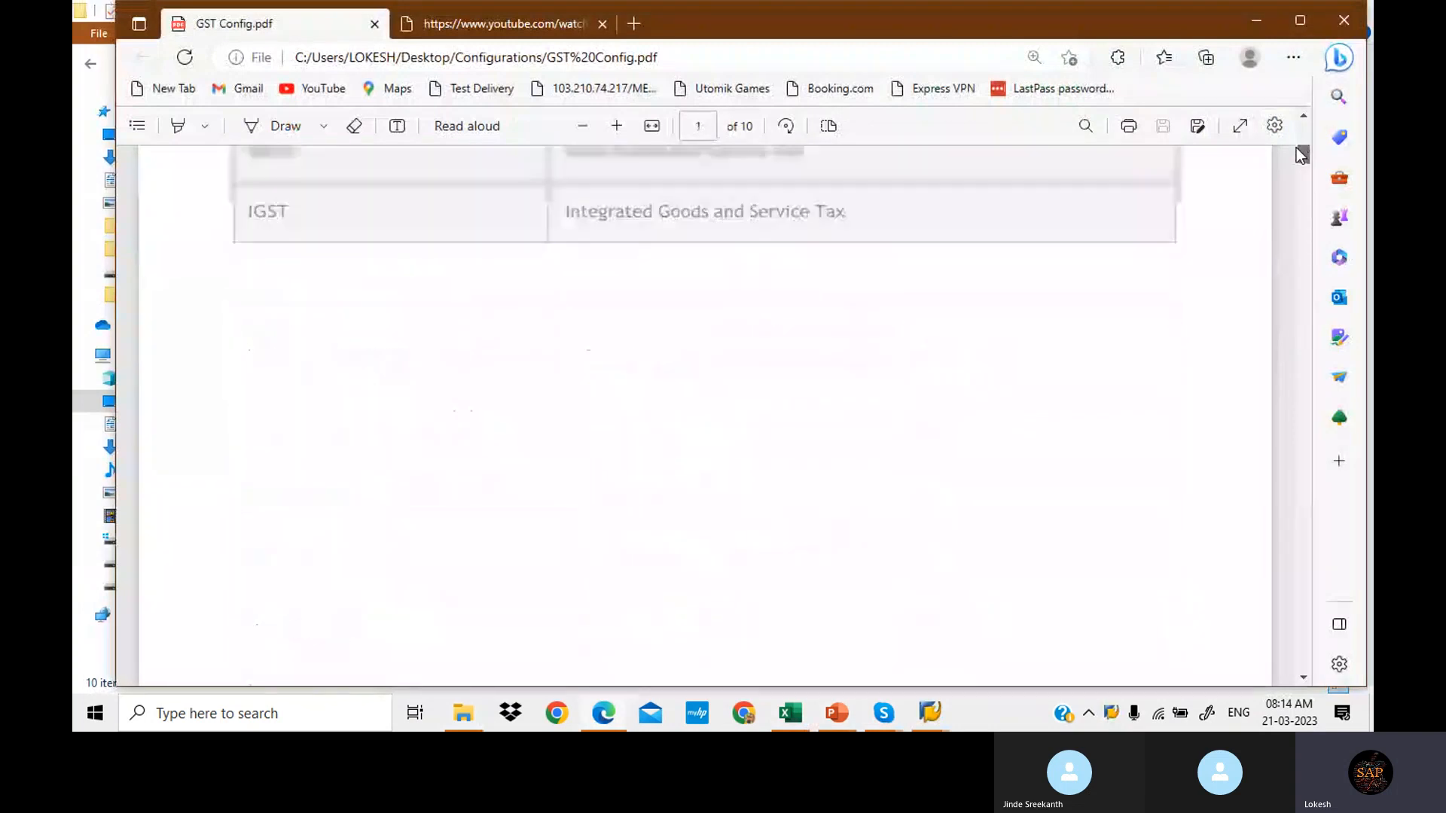
pyautogui.press('pagedown')
pyautogui.press('pagedown')
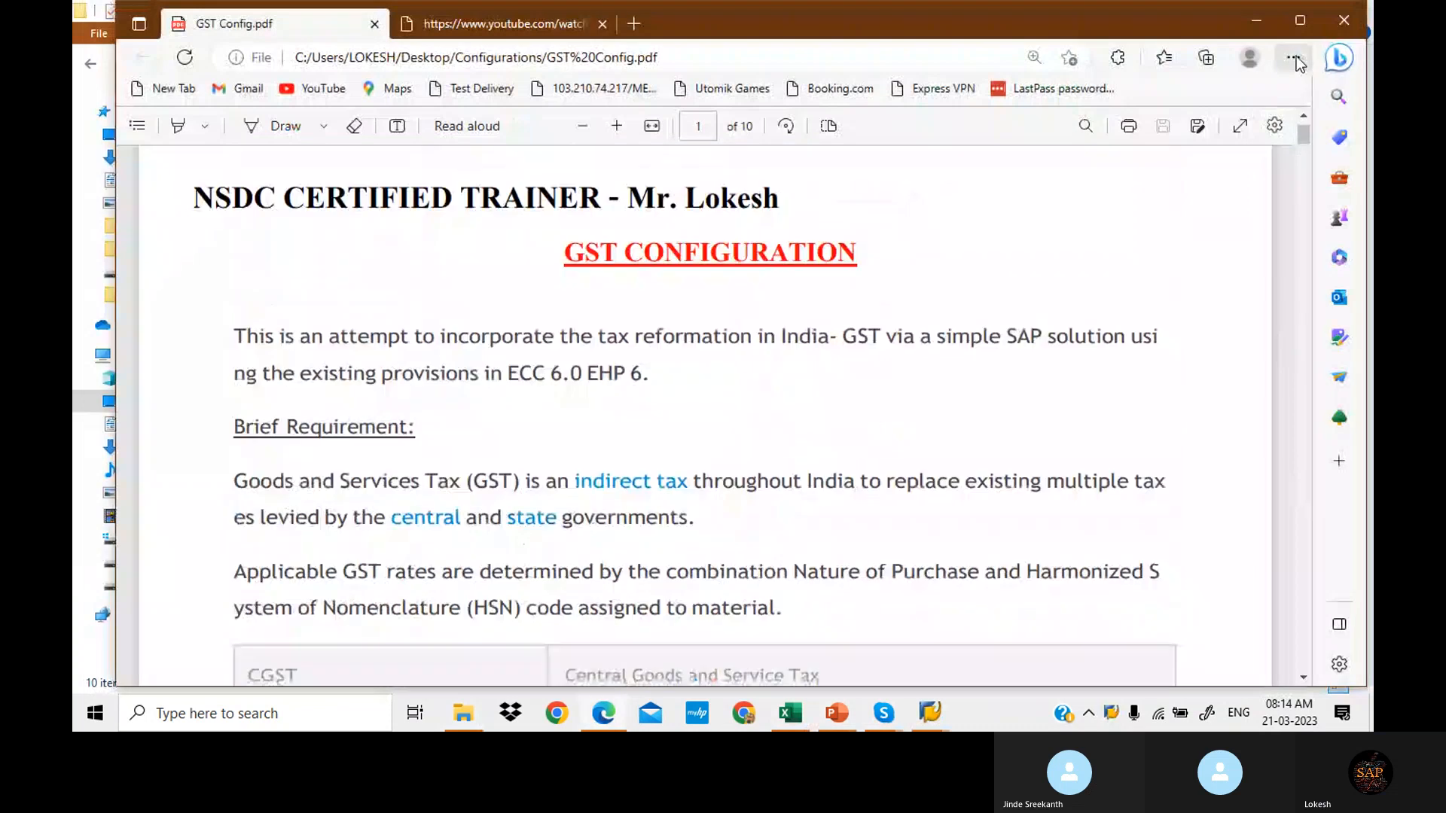
pyautogui.press('pagedown')
pyautogui.press('Down')
pyautogui.press('Down')
pyautogui.press('Down')
pyautogui.press('Down')
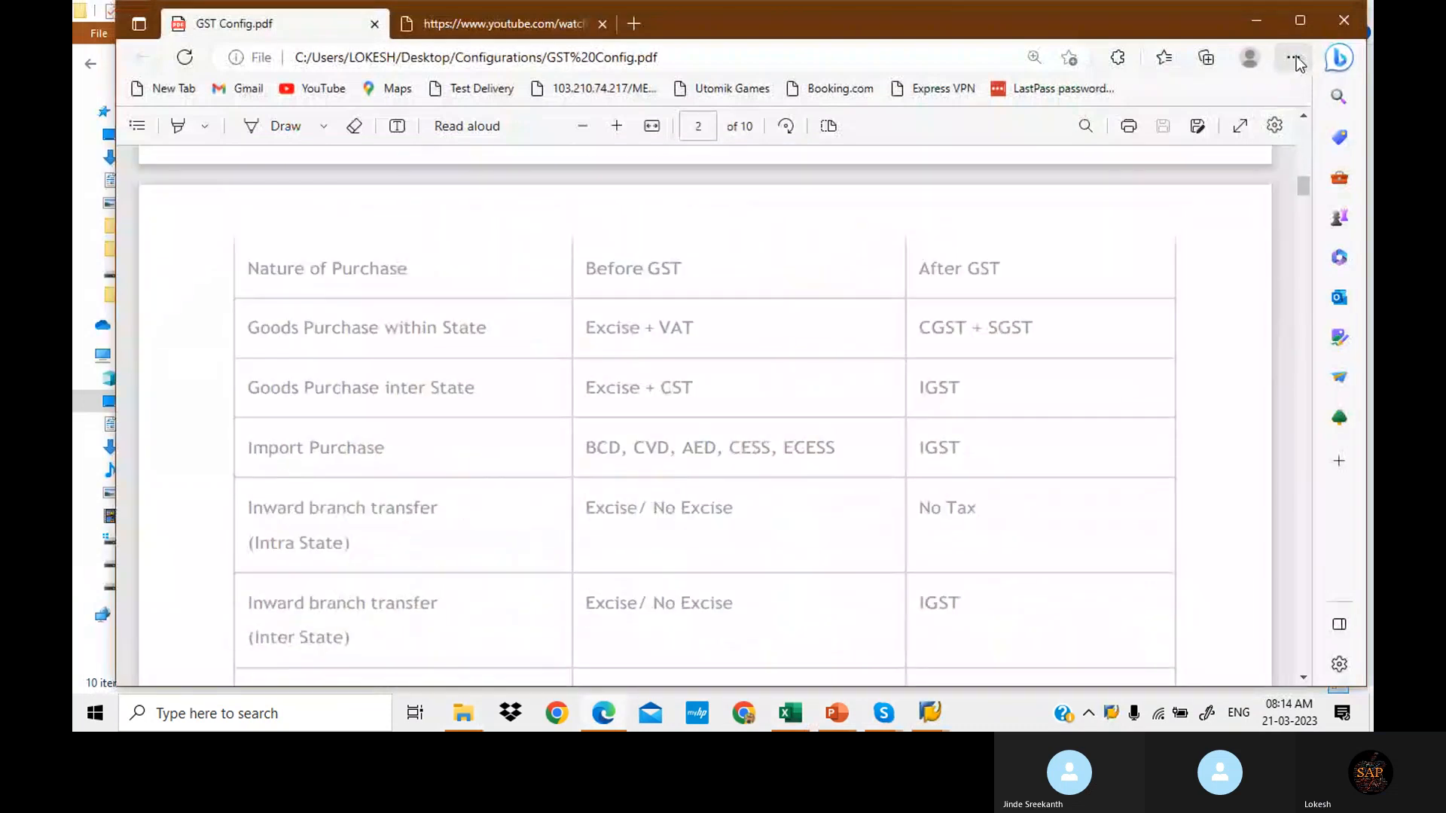
pyautogui.press('pagedown')
pyautogui.scroll(-13, 1300, 64)
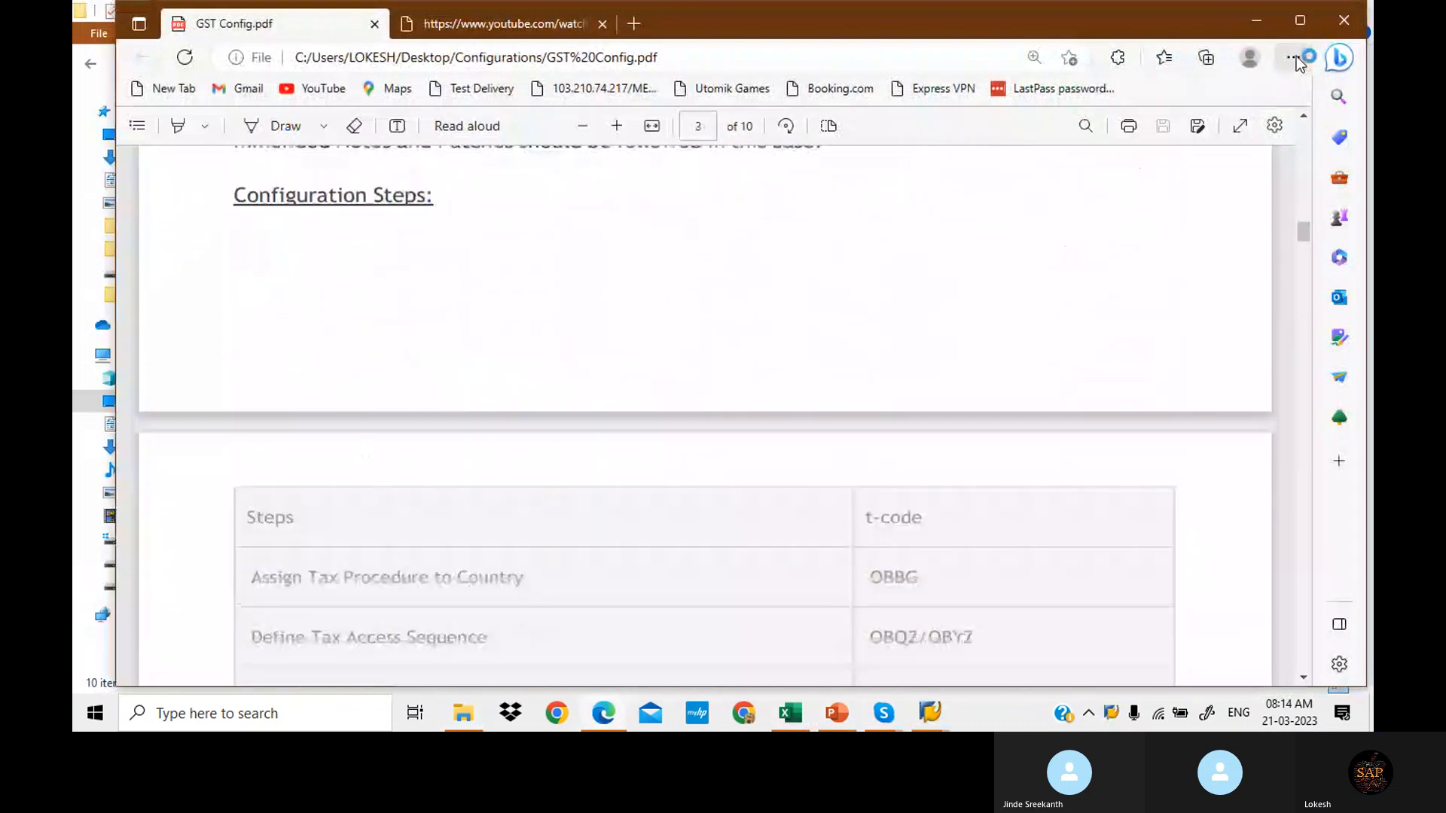
pyautogui.press('pagedown')
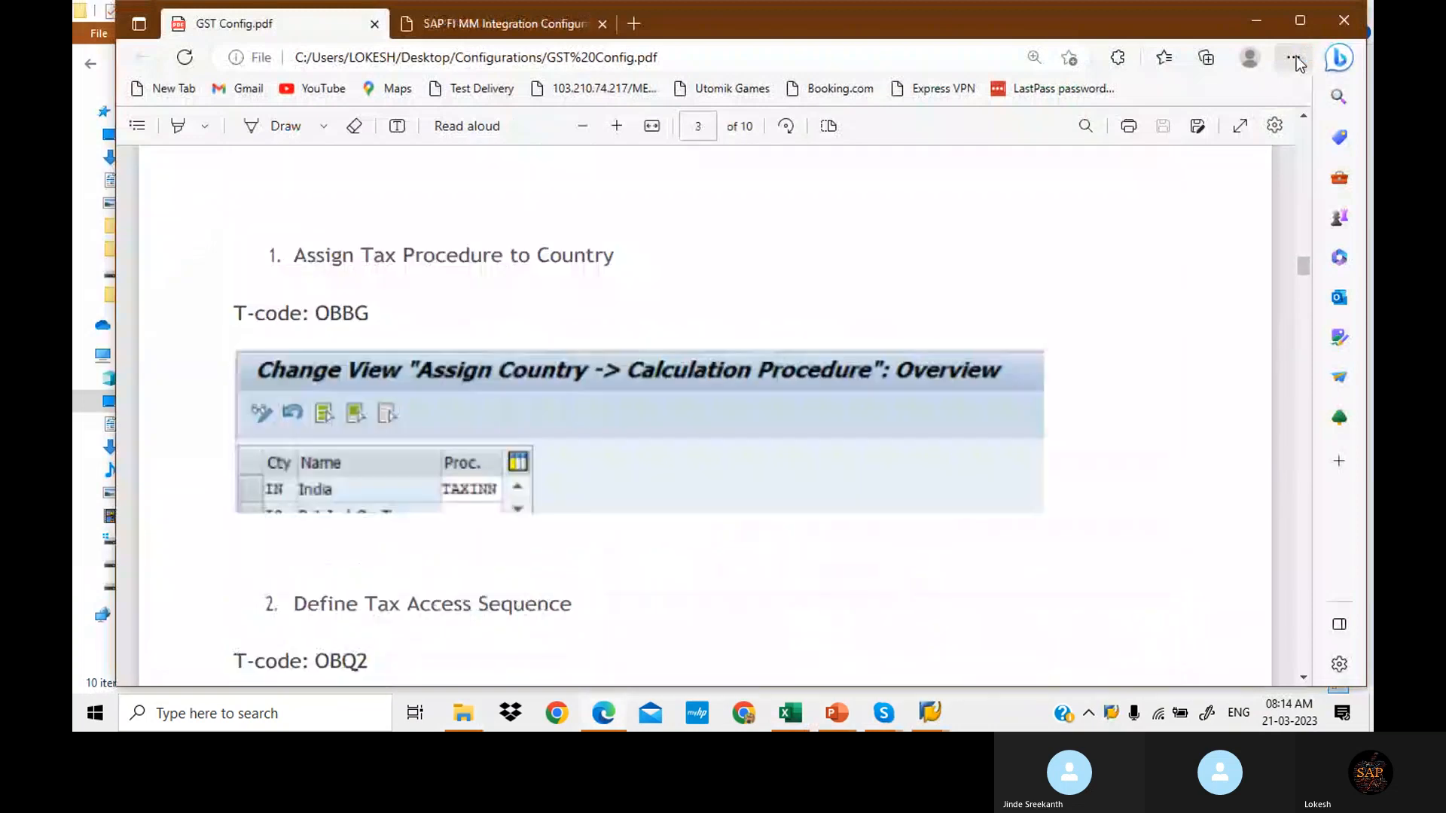
# Step: Read the PDF's sections on assigning the tax procedure, defining the tax access sequence and defining condition types
pyautogui.press('Down')
pyautogui.press('Down')
pyautogui.press('Down')
pyautogui.press('Down')
pyautogui.press('Down')
pyautogui.press('Down')
pyautogui.press('Down')
pyautogui.press('Down')
pyautogui.press('Down')
pyautogui.press('Down')
pyautogui.press('Down')
pyautogui.press('Down')
pyautogui.press('Down')
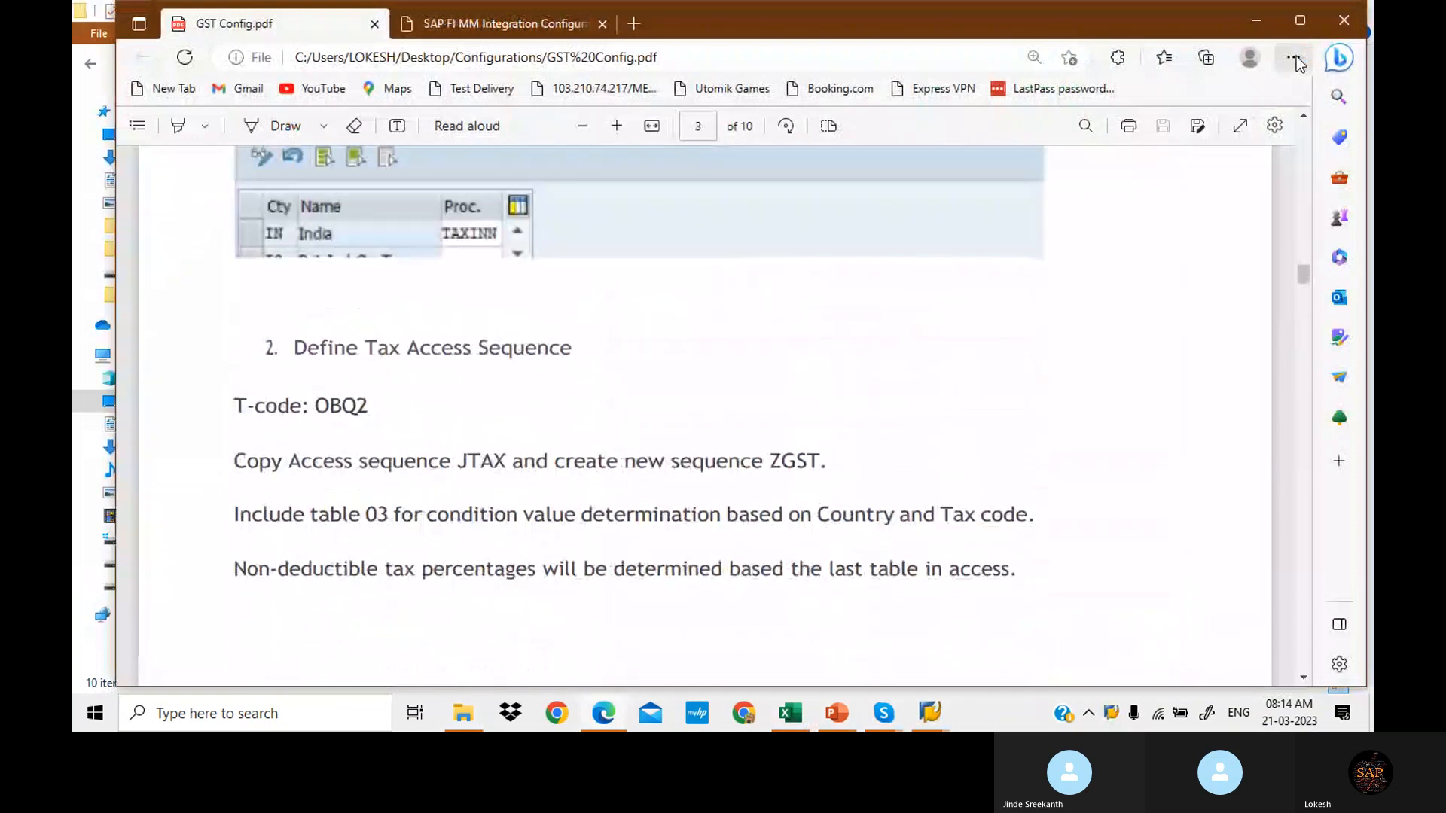
pyautogui.press('Down')
pyautogui.press('Down')
pyautogui.press('Down')
pyautogui.press('Down')
pyautogui.press('Down')
pyautogui.press('Down')
pyautogui.press('Down')
pyautogui.press('Down')
pyautogui.press('Down')
pyautogui.press('Down')
pyautogui.press('Down')
pyautogui.press('Down')
pyautogui.press('Down')
pyautogui.press('Down')
pyautogui.press('Down')
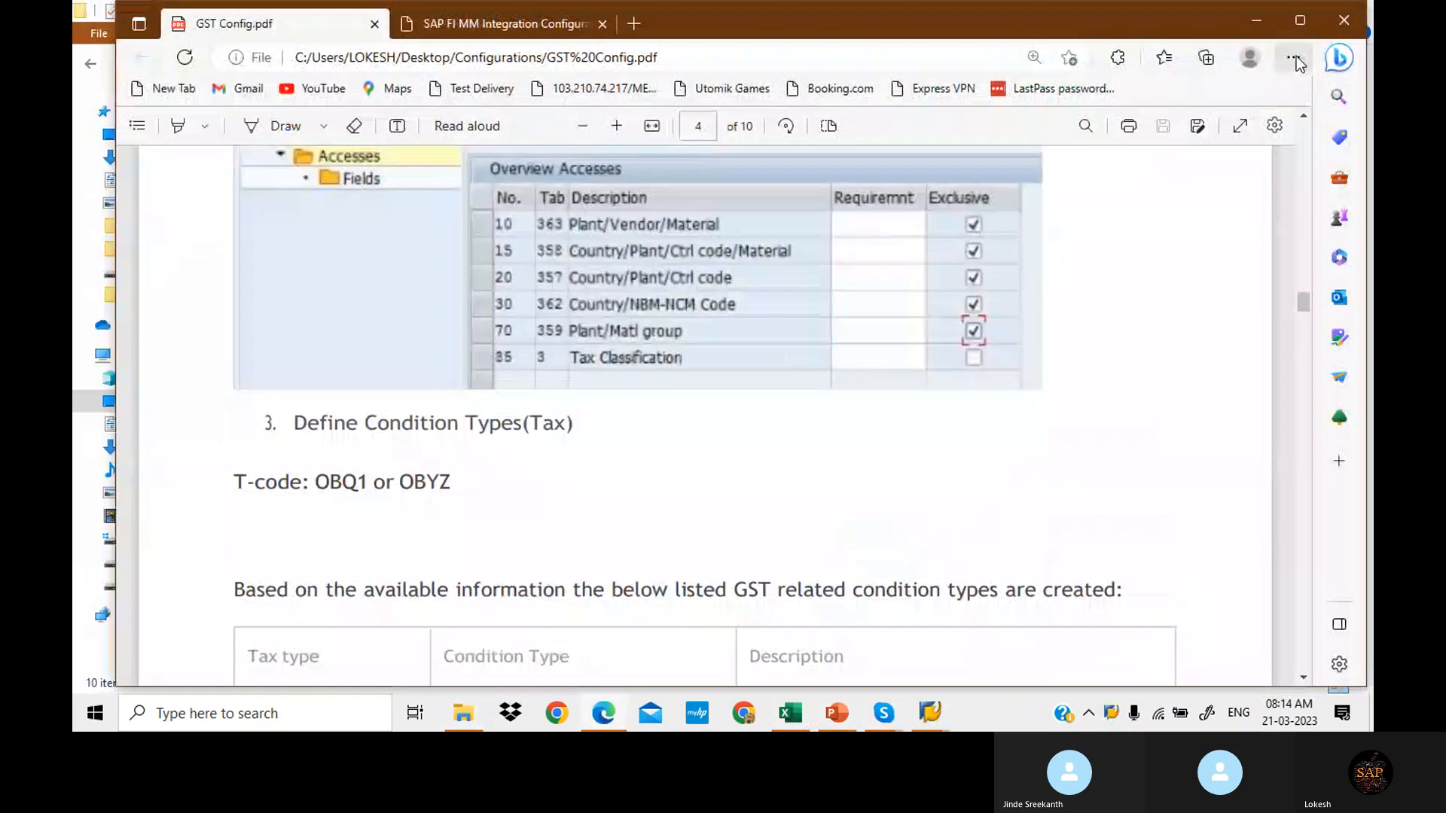
pyautogui.press('Down')
pyautogui.press('Down')
pyautogui.press('Down')
pyautogui.press('Down')
pyautogui.press('Down')
pyautogui.press('Down')
pyautogui.press('Down')
pyautogui.press('Down')
pyautogui.press('Down')
pyautogui.press('Down')
pyautogui.press('Down')
pyautogui.press('Down')
pyautogui.press('Down')
pyautogui.press('Down')
pyautogui.press('Down')
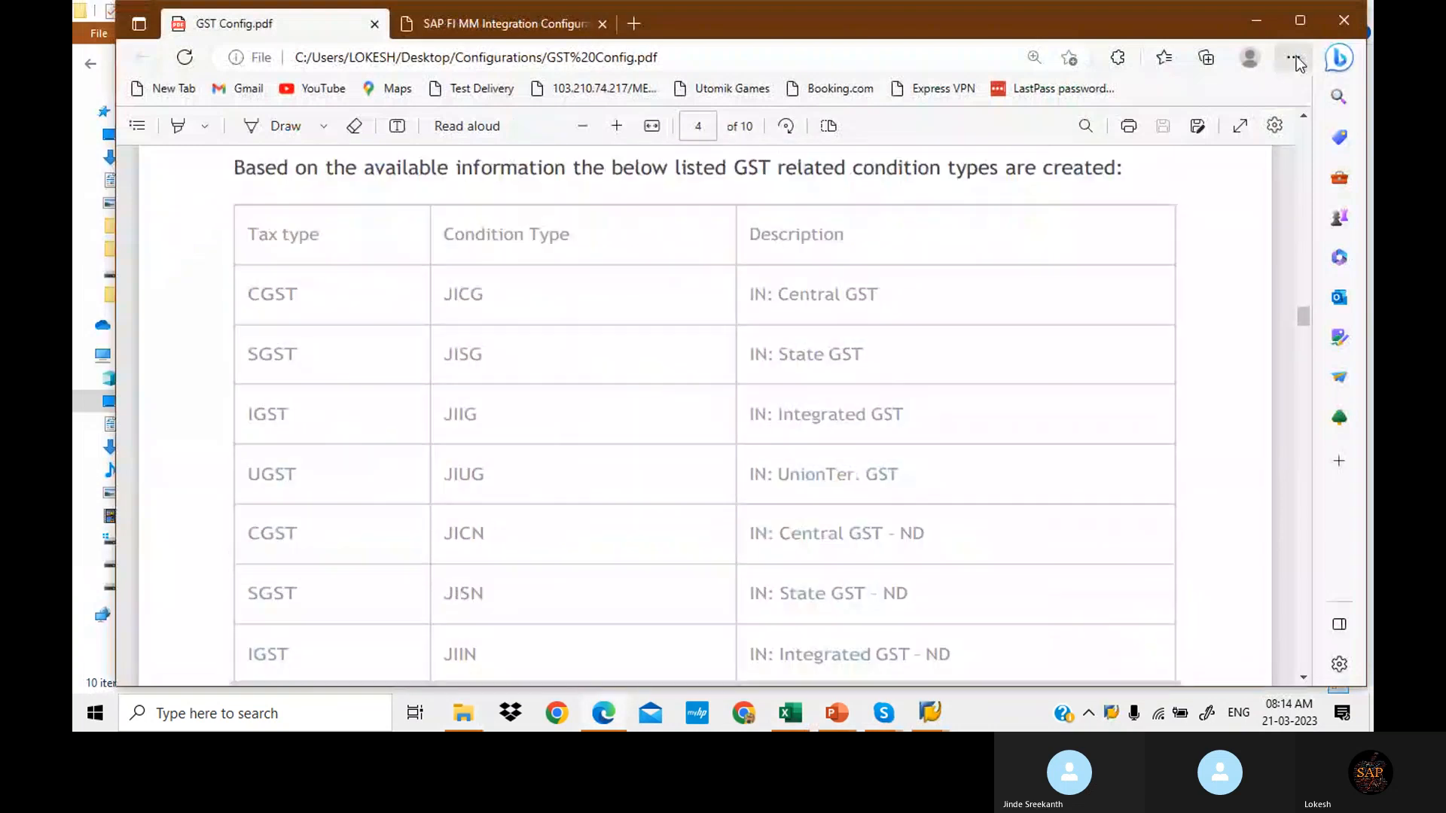
pyautogui.press('Down')
pyautogui.press('Down')
pyautogui.press('Down')
pyautogui.press('Down')
pyautogui.press('Down')
pyautogui.press('Down')
pyautogui.press('Down')
pyautogui.press('Down')
pyautogui.press('Down')
pyautogui.press('Down')
pyautogui.press('Down')
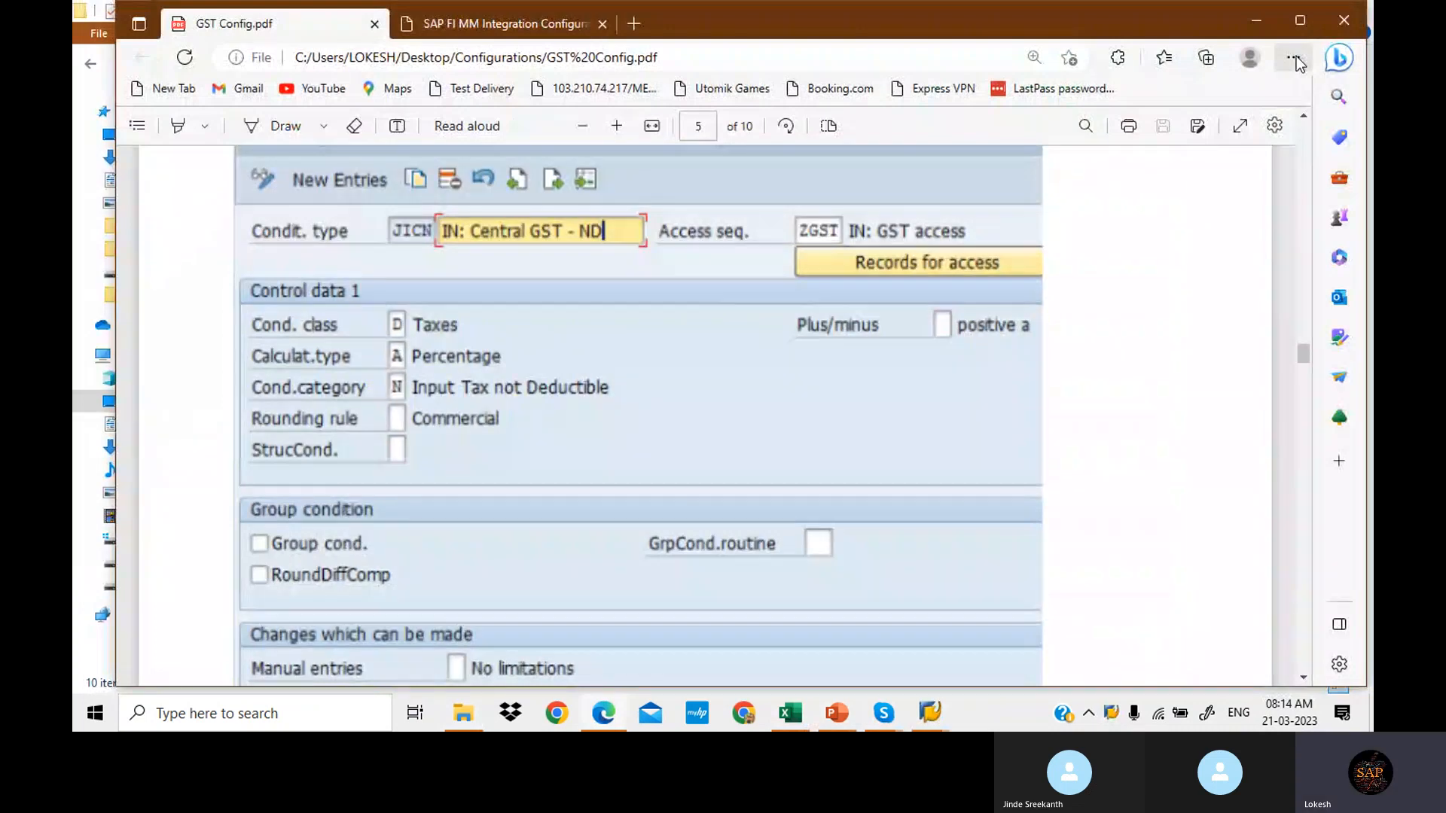
# Step: Zoom the PDF out and examine the condition type details and the Create Account Keys section
pyautogui.click(583, 130)
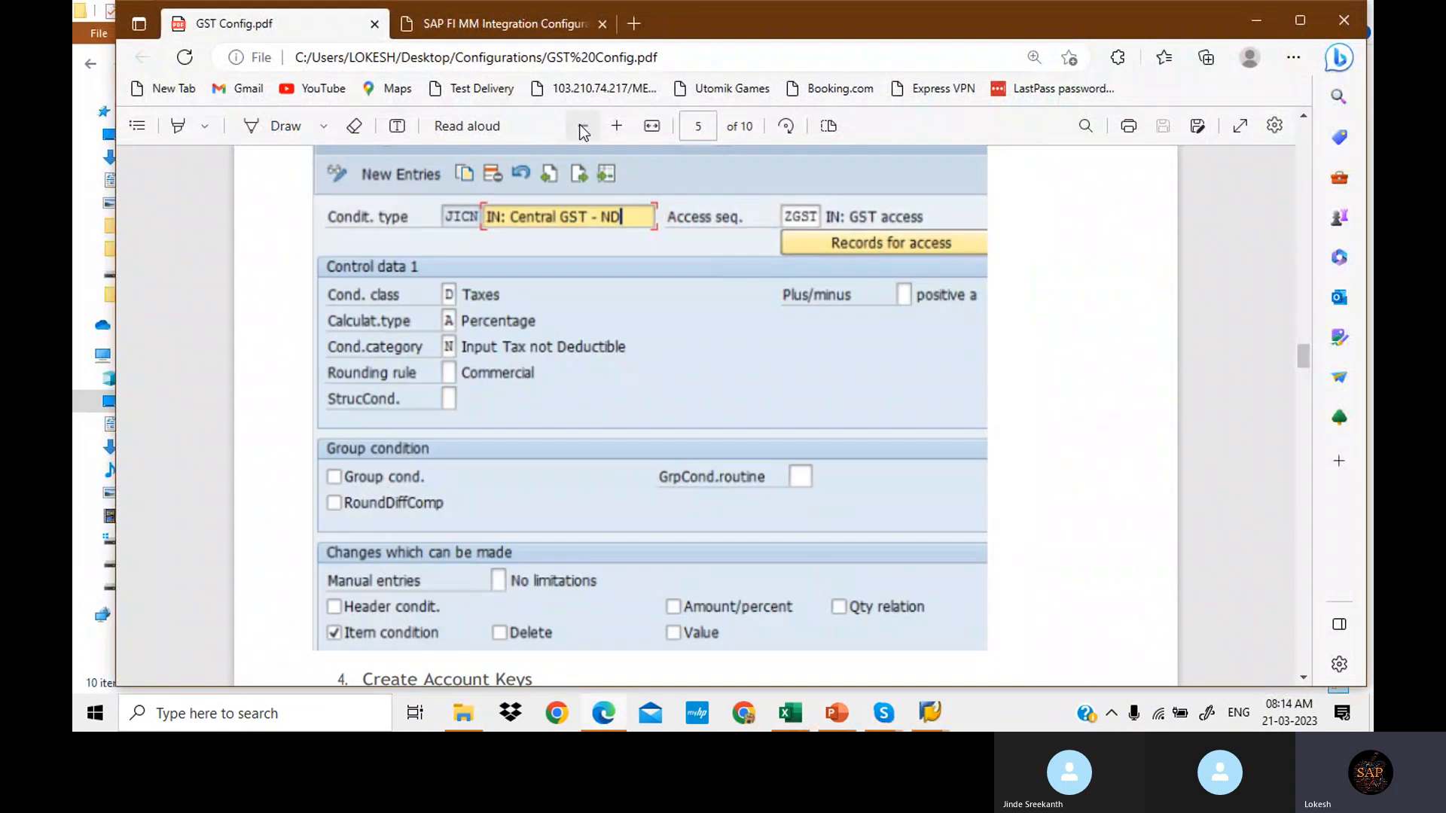
pyautogui.click(583, 129)
pyautogui.scroll(4, 583, 133)
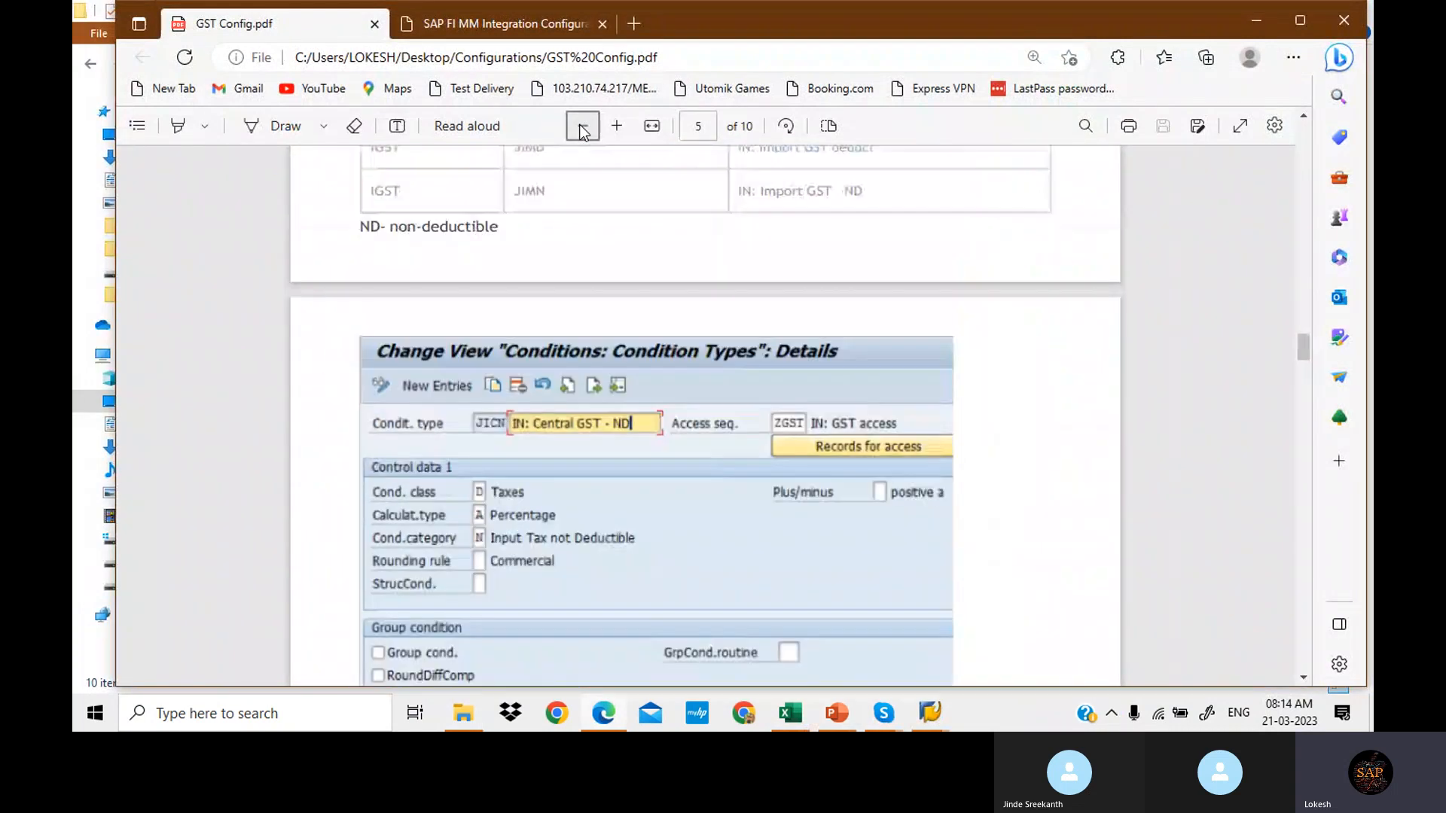
pyautogui.scroll(-6, 583, 130)
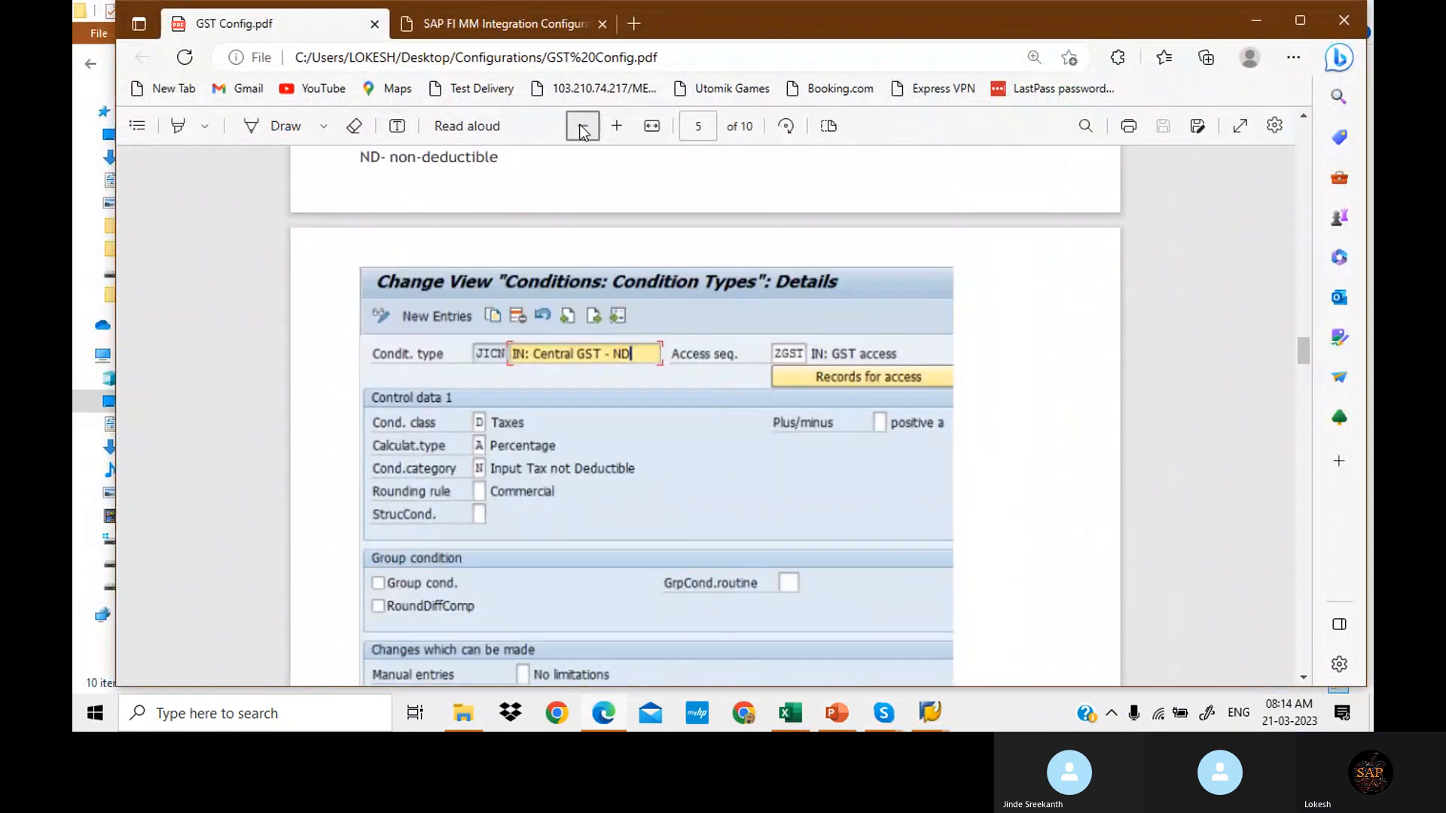
pyautogui.scroll(-5, 583, 129)
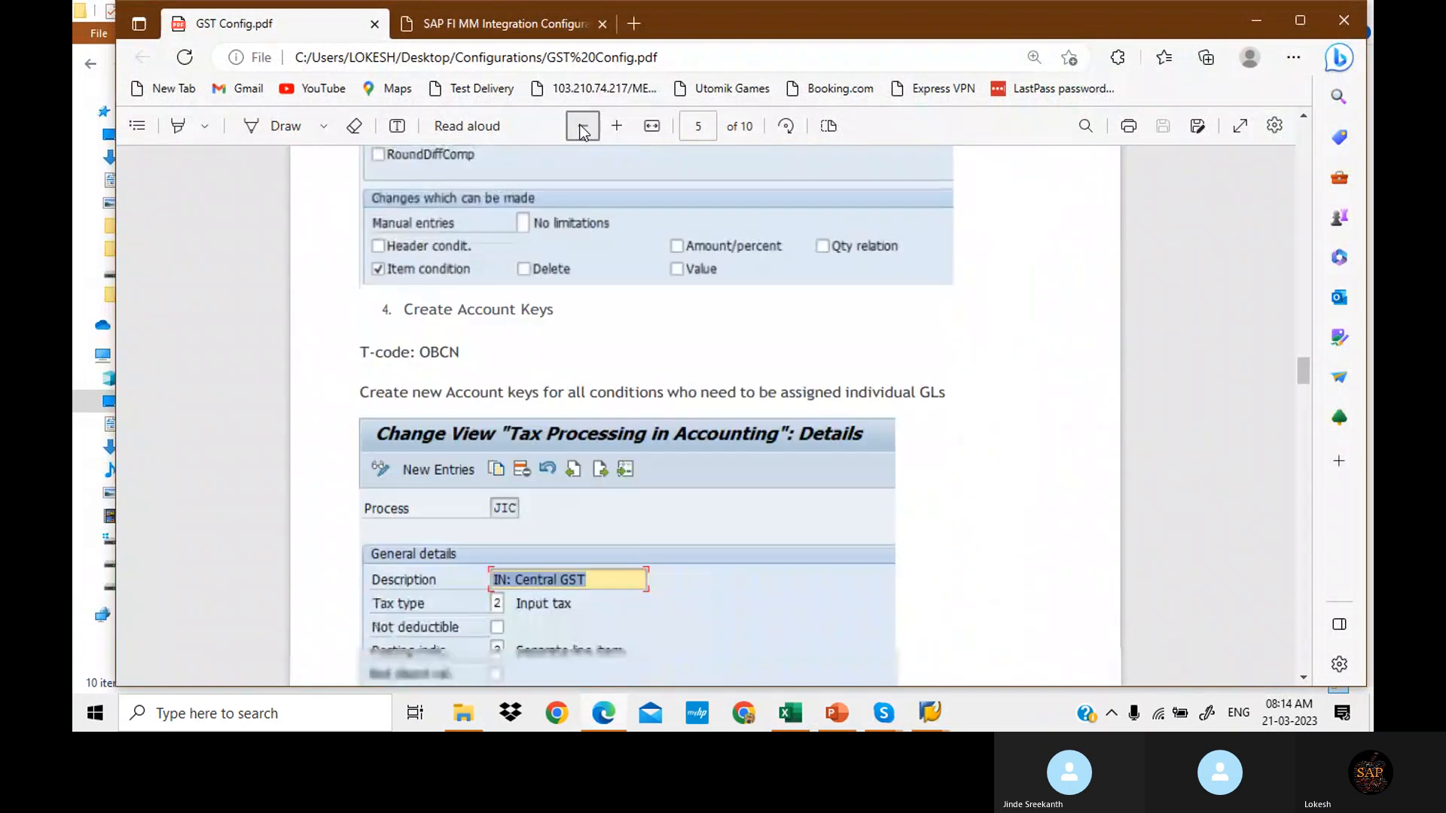
pyautogui.scroll(11, 583, 133)
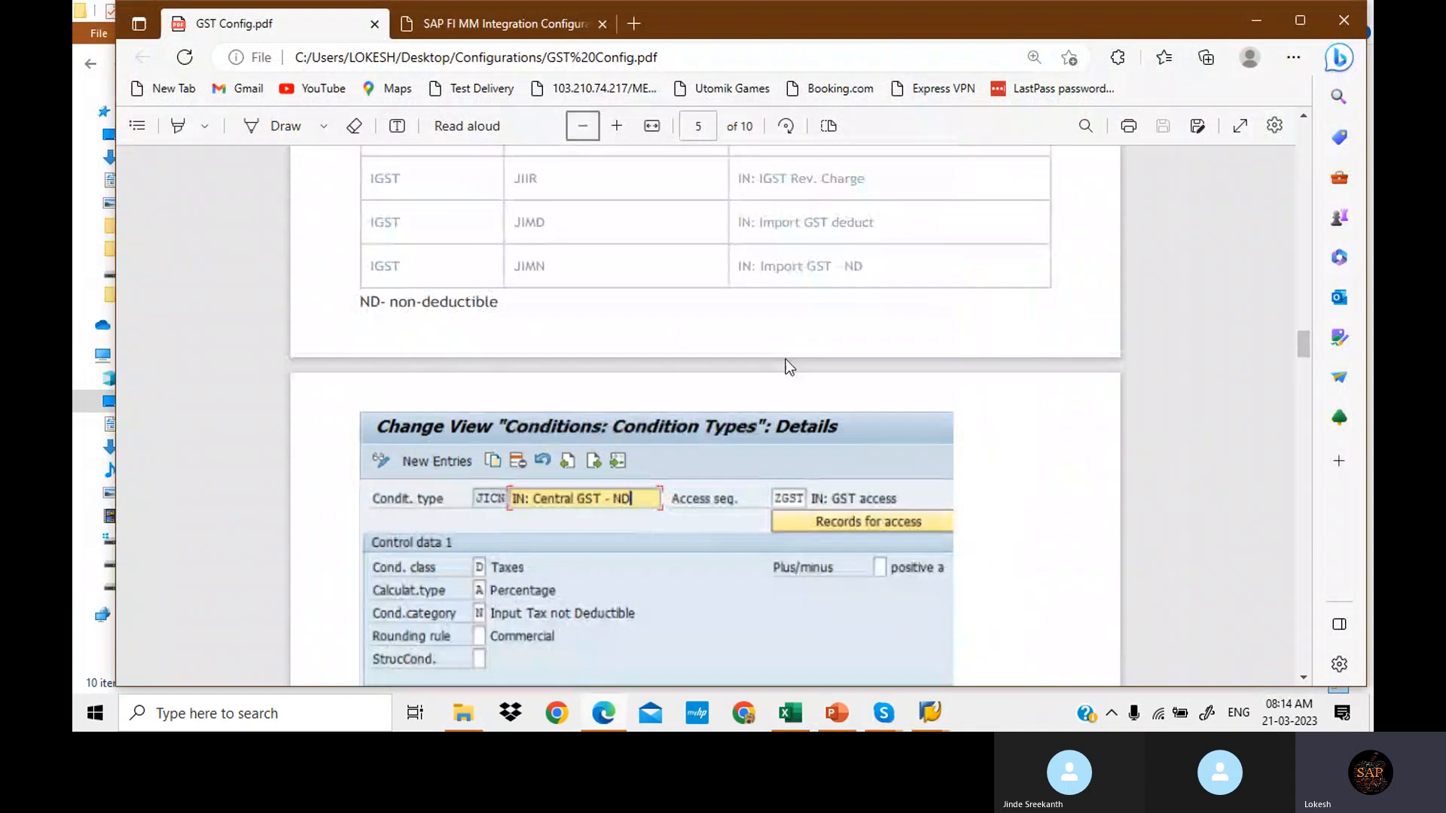
# Step: Switch to SAP, log on to client 800 as FIUSER42 with the account password, and minimize the SAP Logon window
pyautogui.click(929, 715)
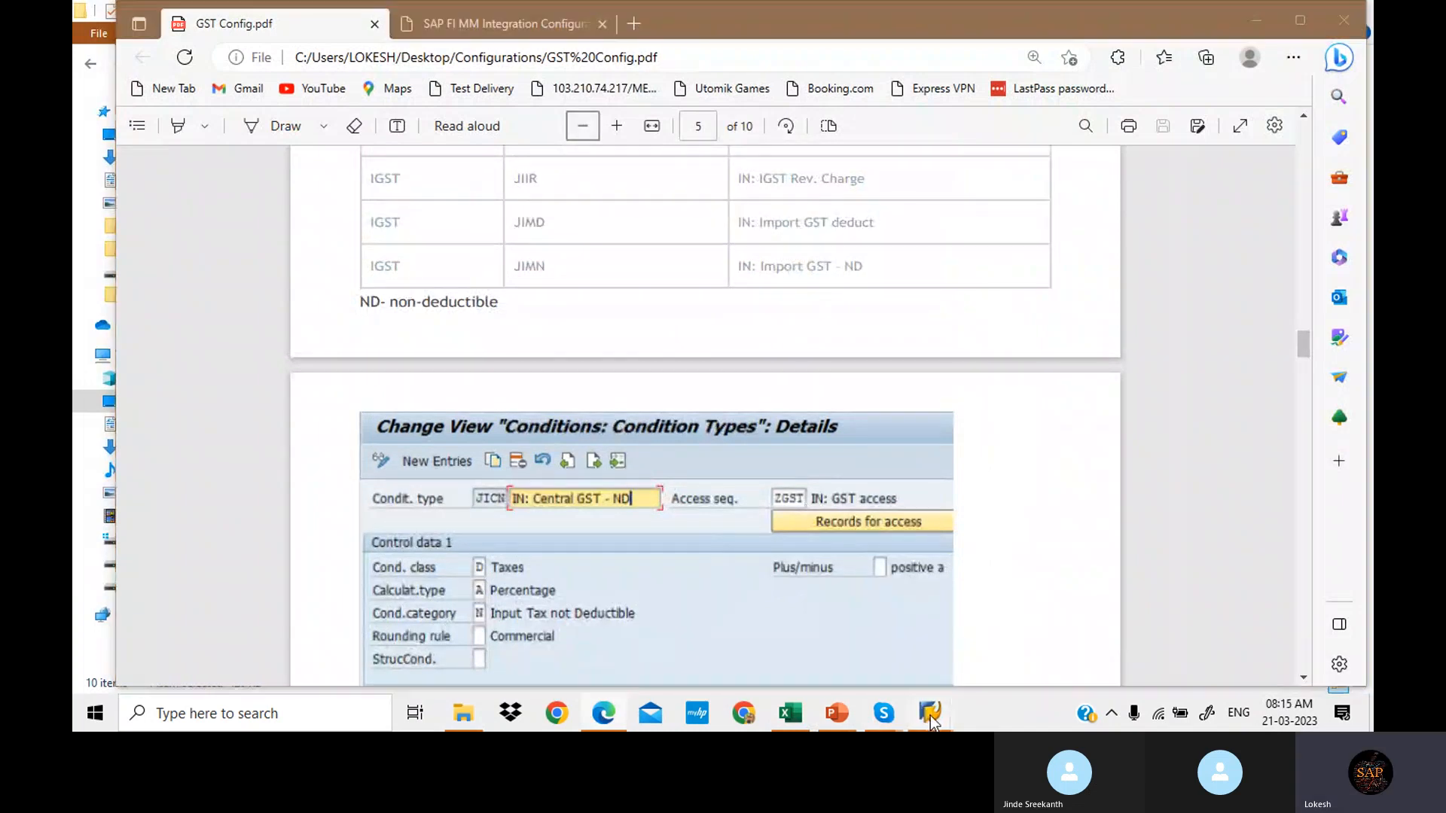
pyautogui.click(952, 638)
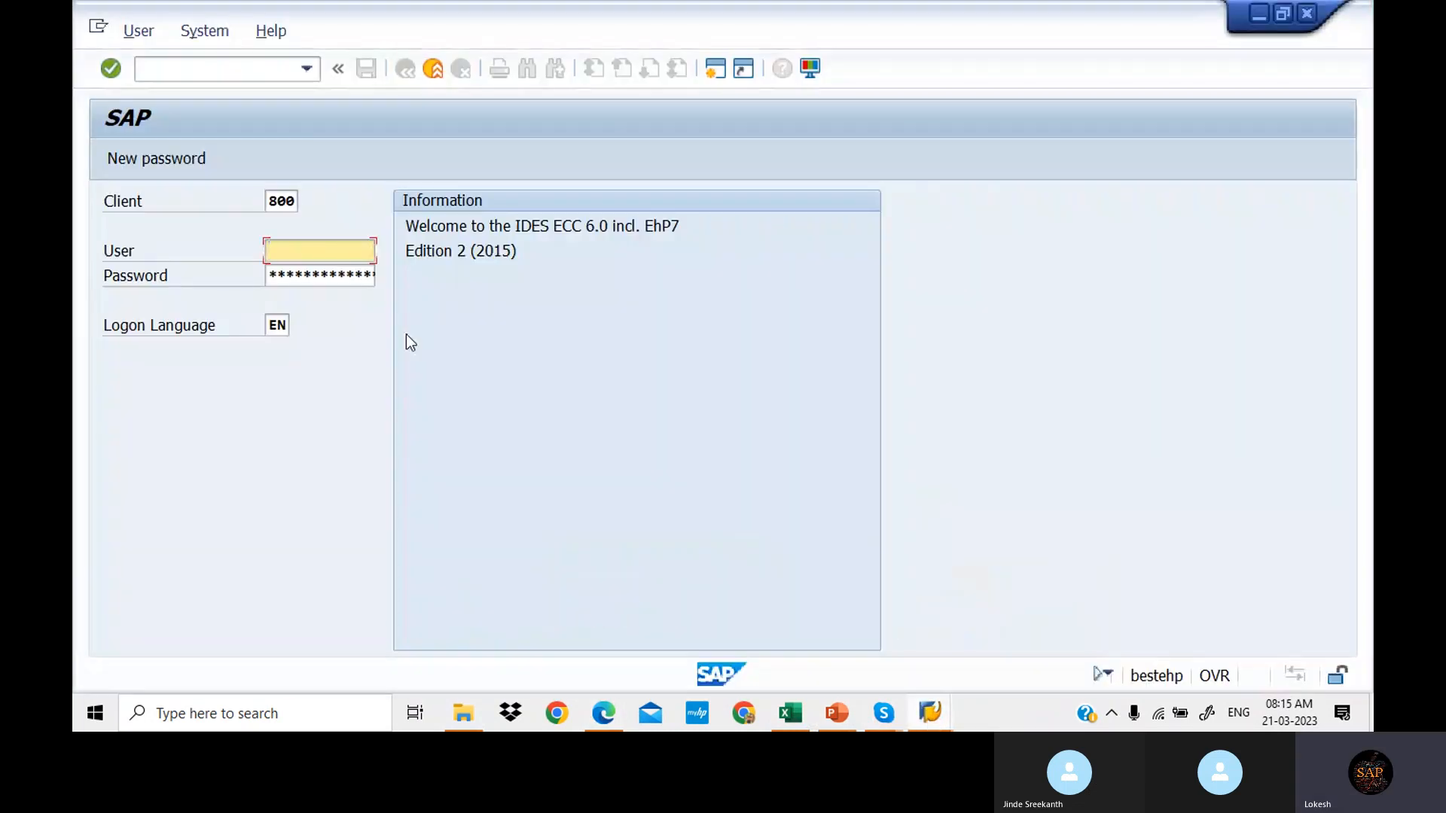
pyautogui.write('F')
pyautogui.press('Down')
pyautogui.press('Tab')
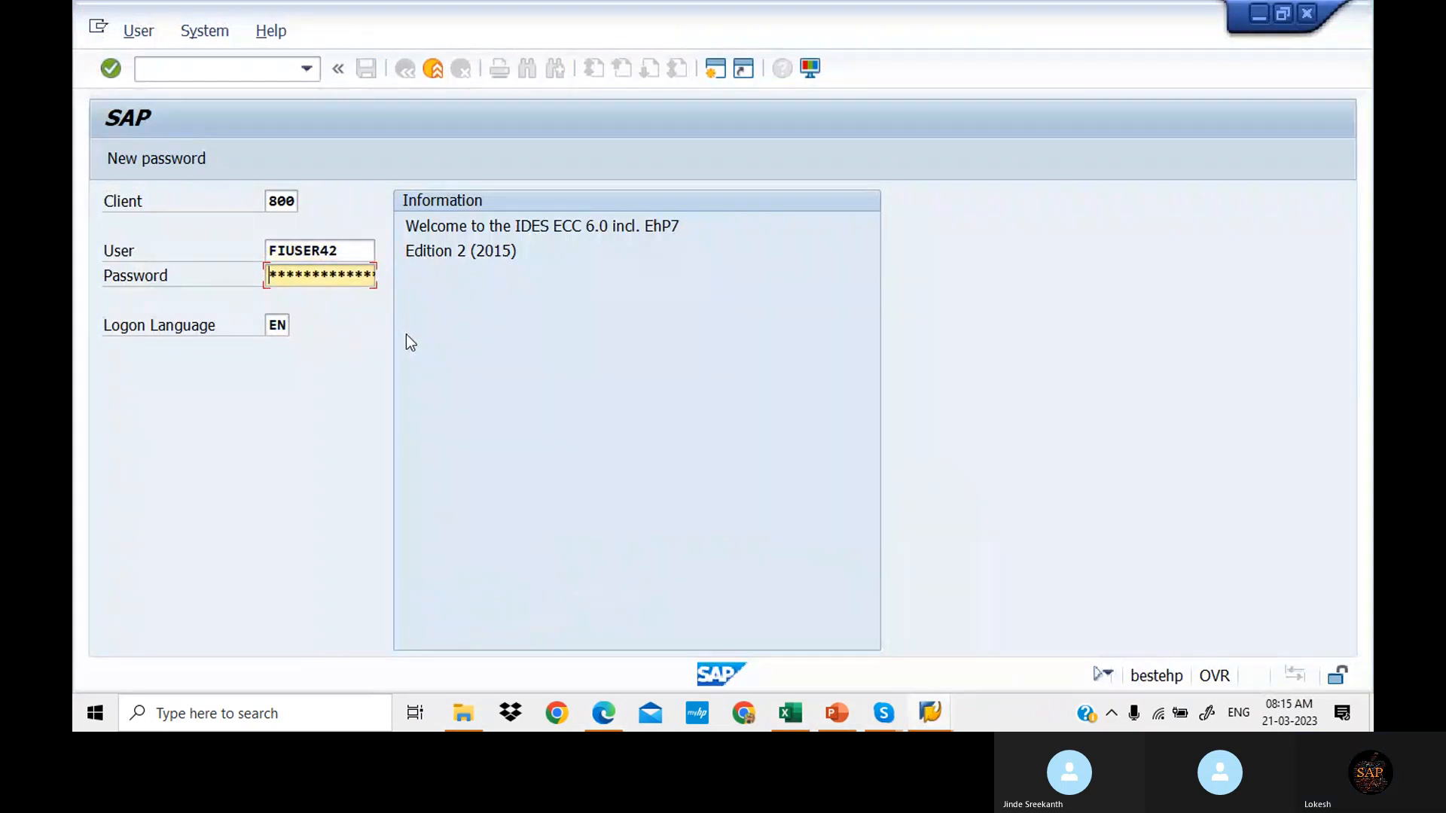
pyautogui.write('*******')
pyautogui.press('Return')
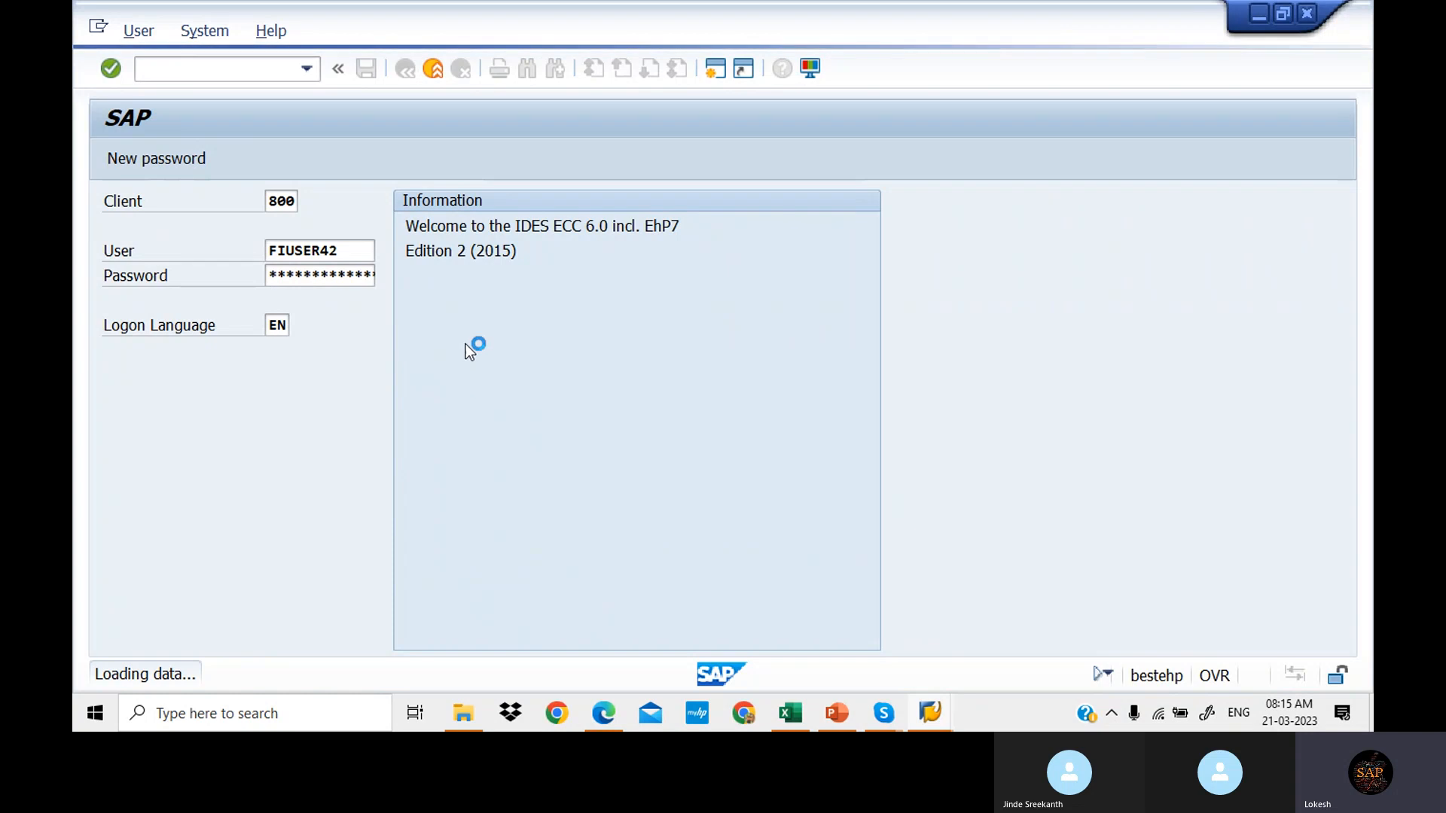
pyautogui.moveTo(929, 716)
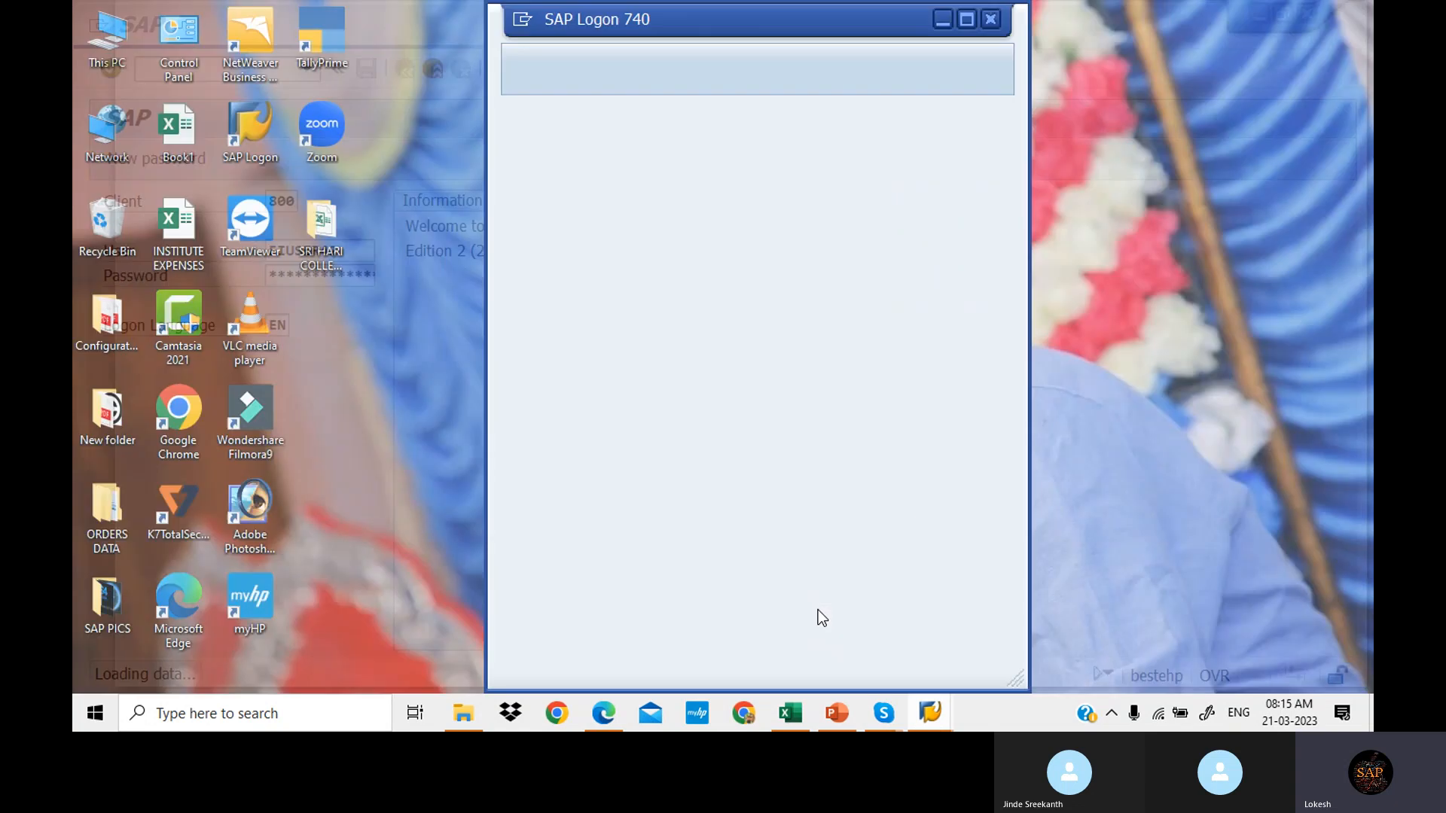
pyautogui.click(820, 614)
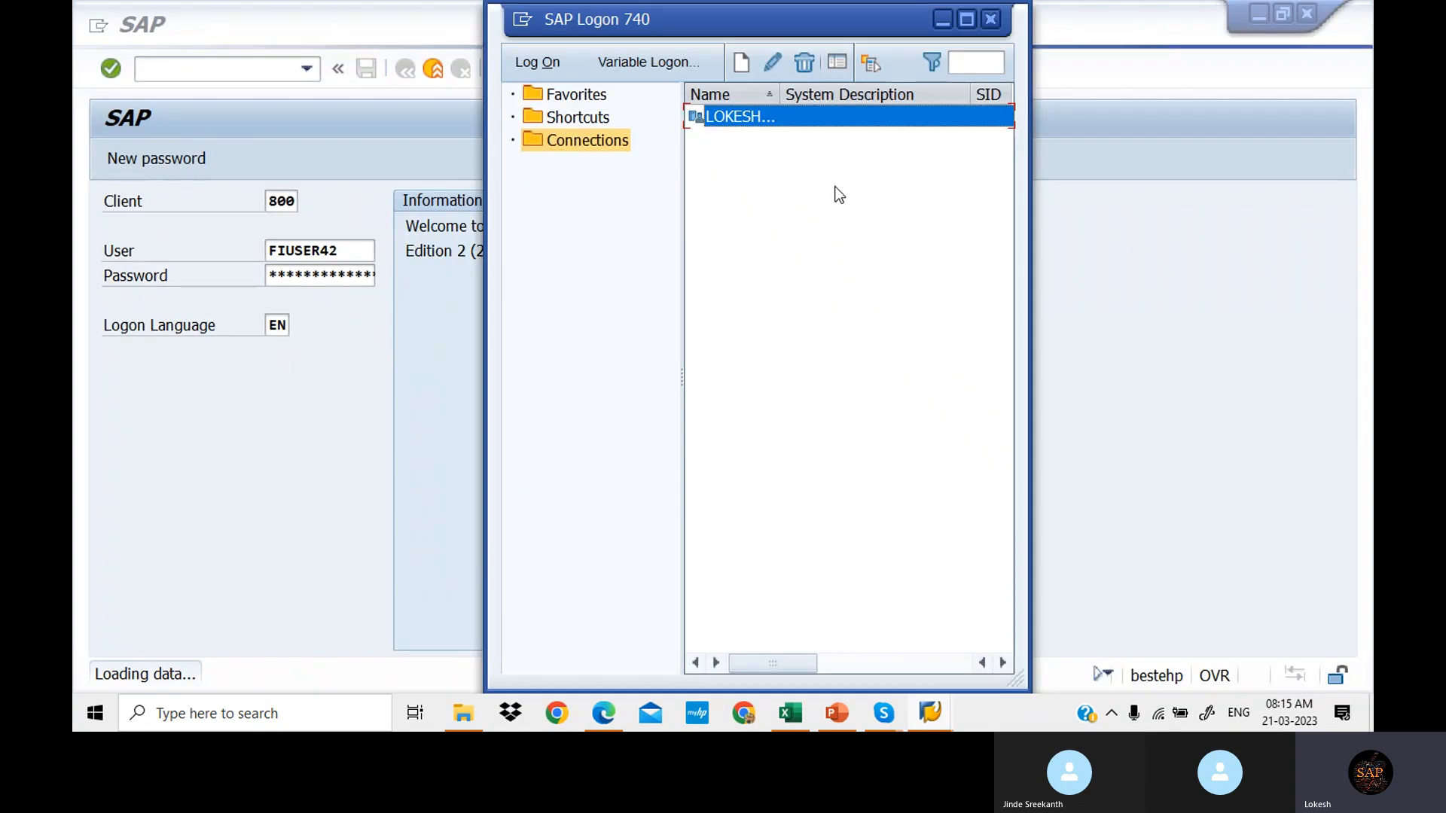
pyautogui.click(939, 22)
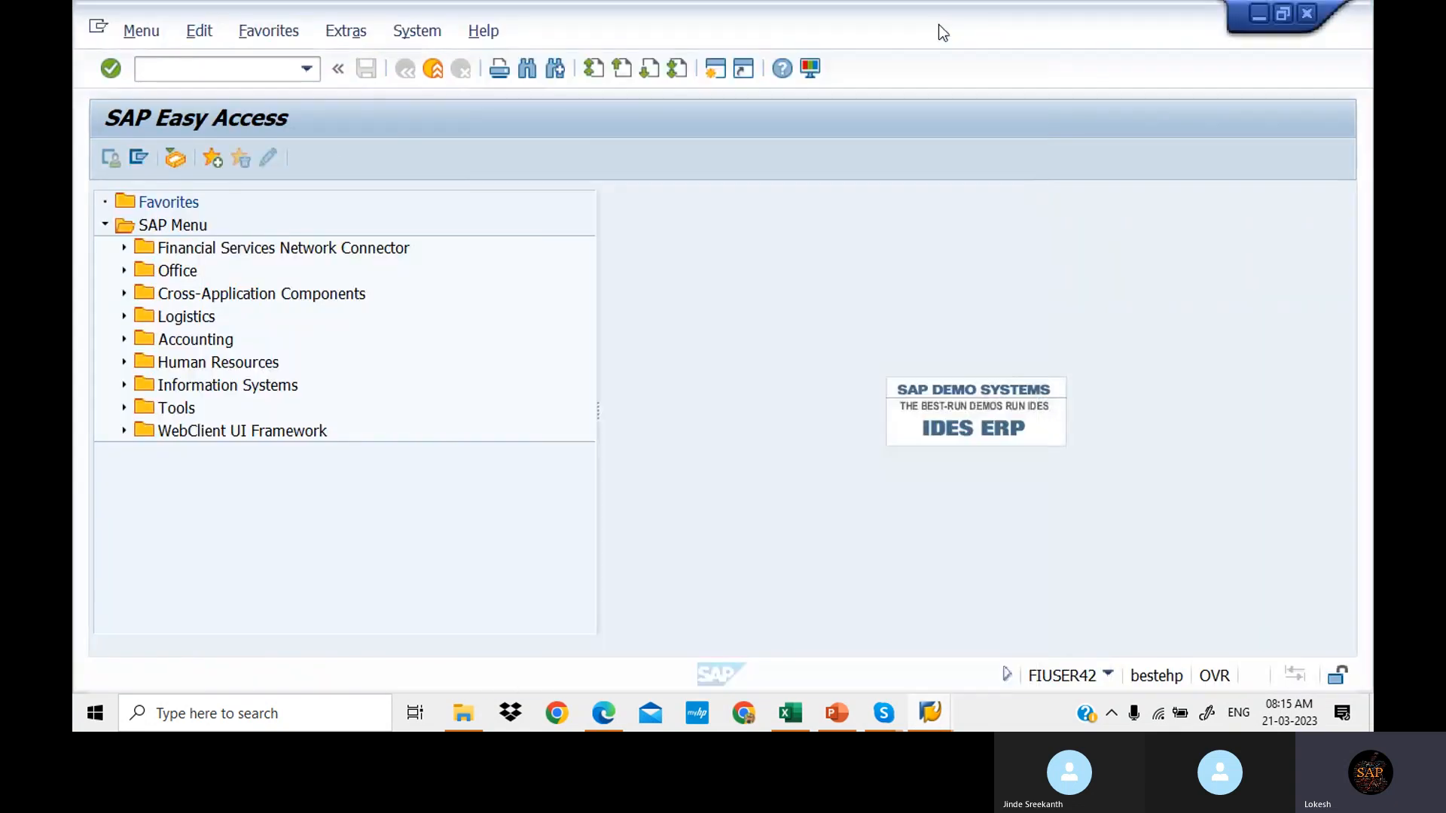
# Step: Check the GST configurations sheet in Excel for the transaction code, and open the Condition Types overview in SAP through OBYZ
pyautogui.click(790, 713)
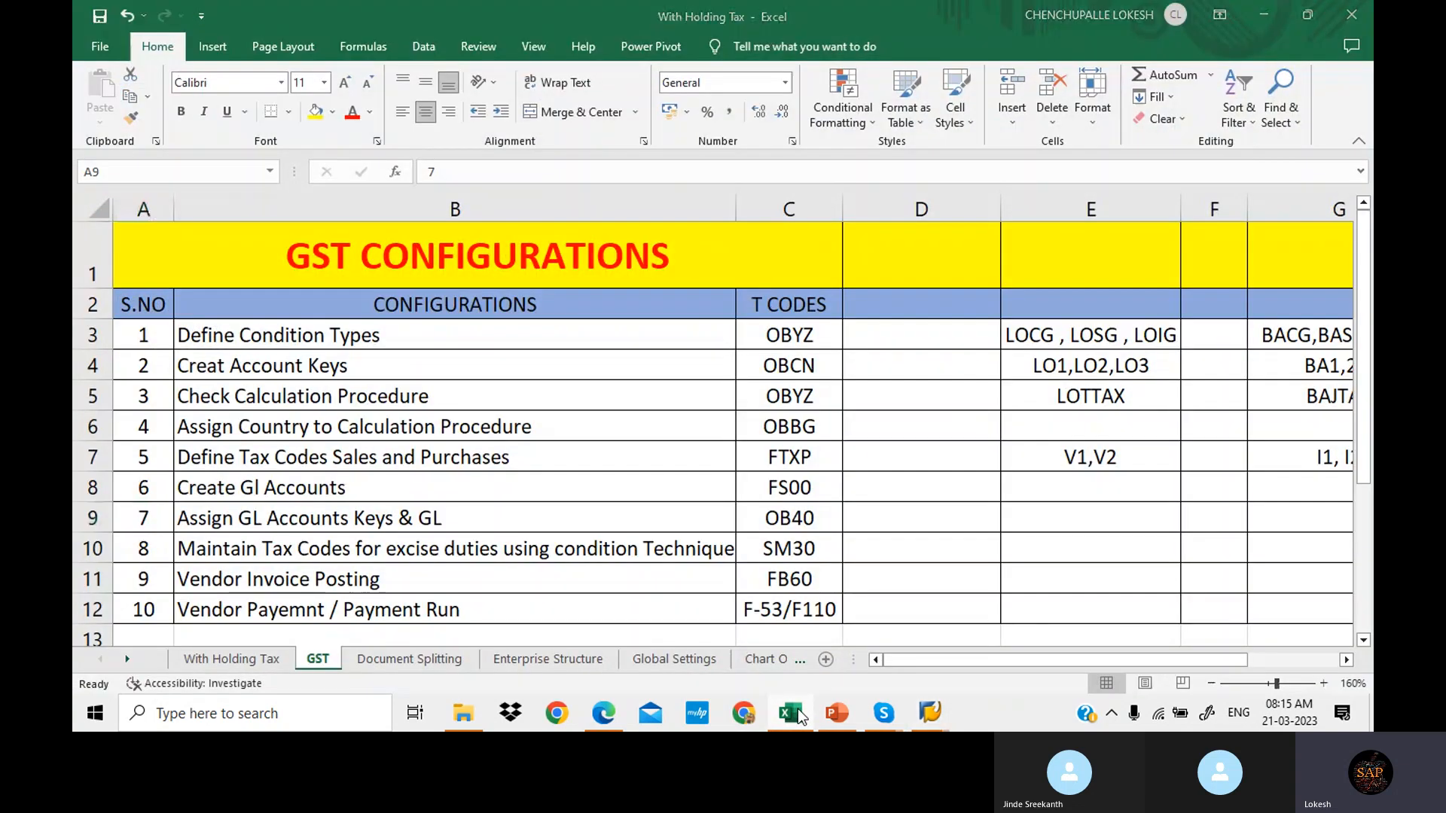
pyautogui.click(791, 713)
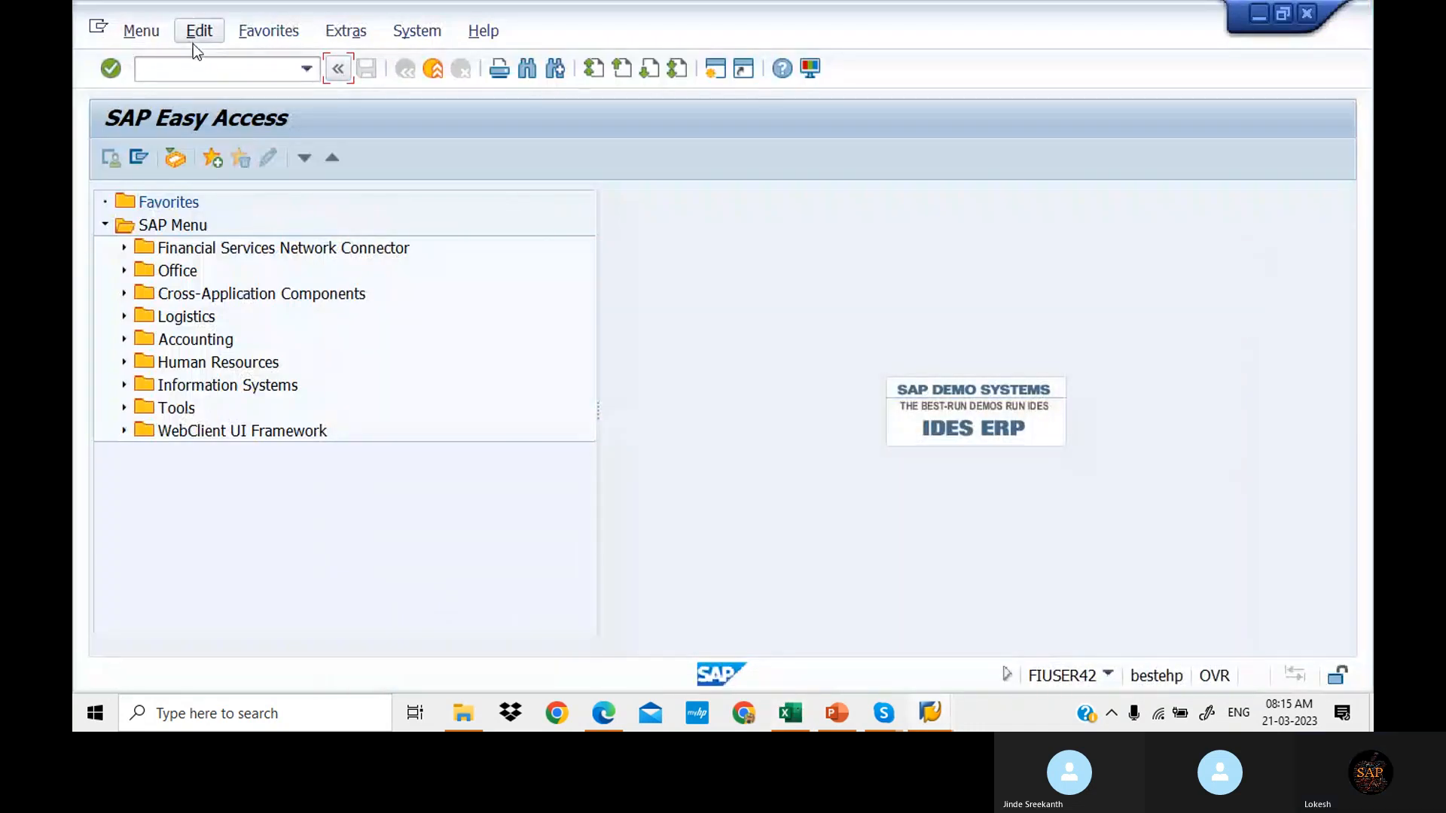
pyautogui.click(215, 74)
pyautogui.write('OBYZ')
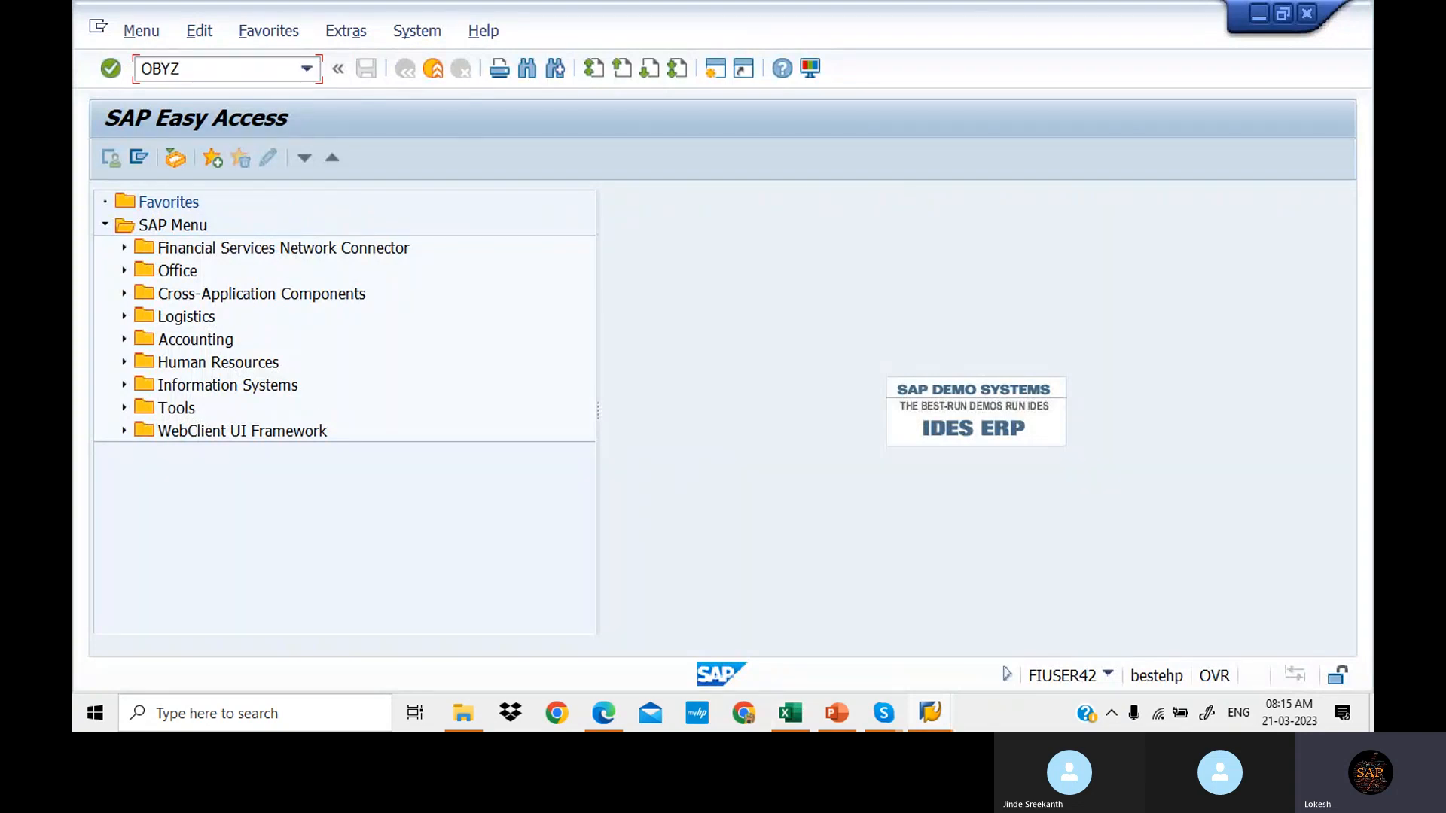
pyautogui.press('Return')
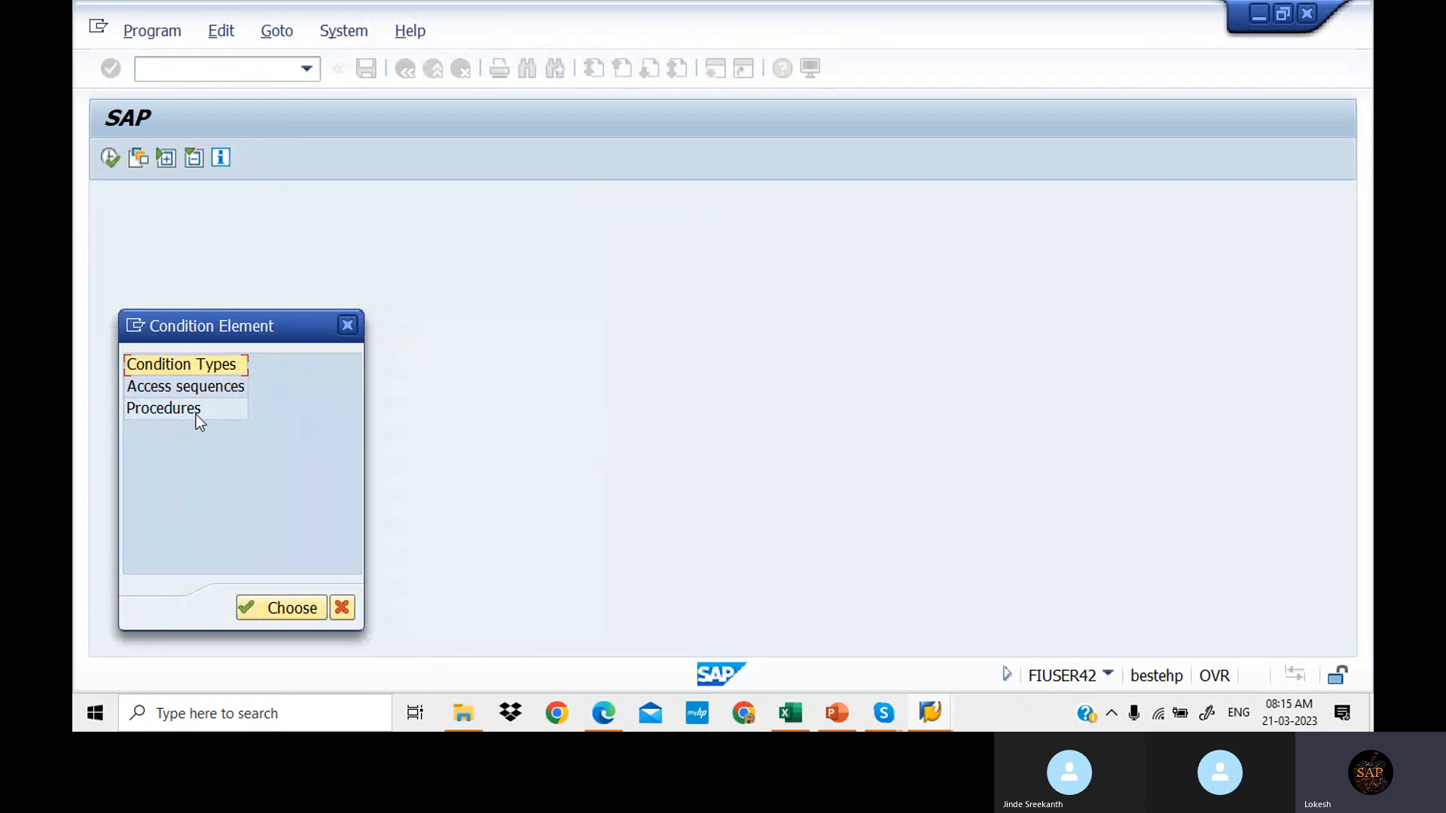
pyautogui.doubleClick(218, 367)
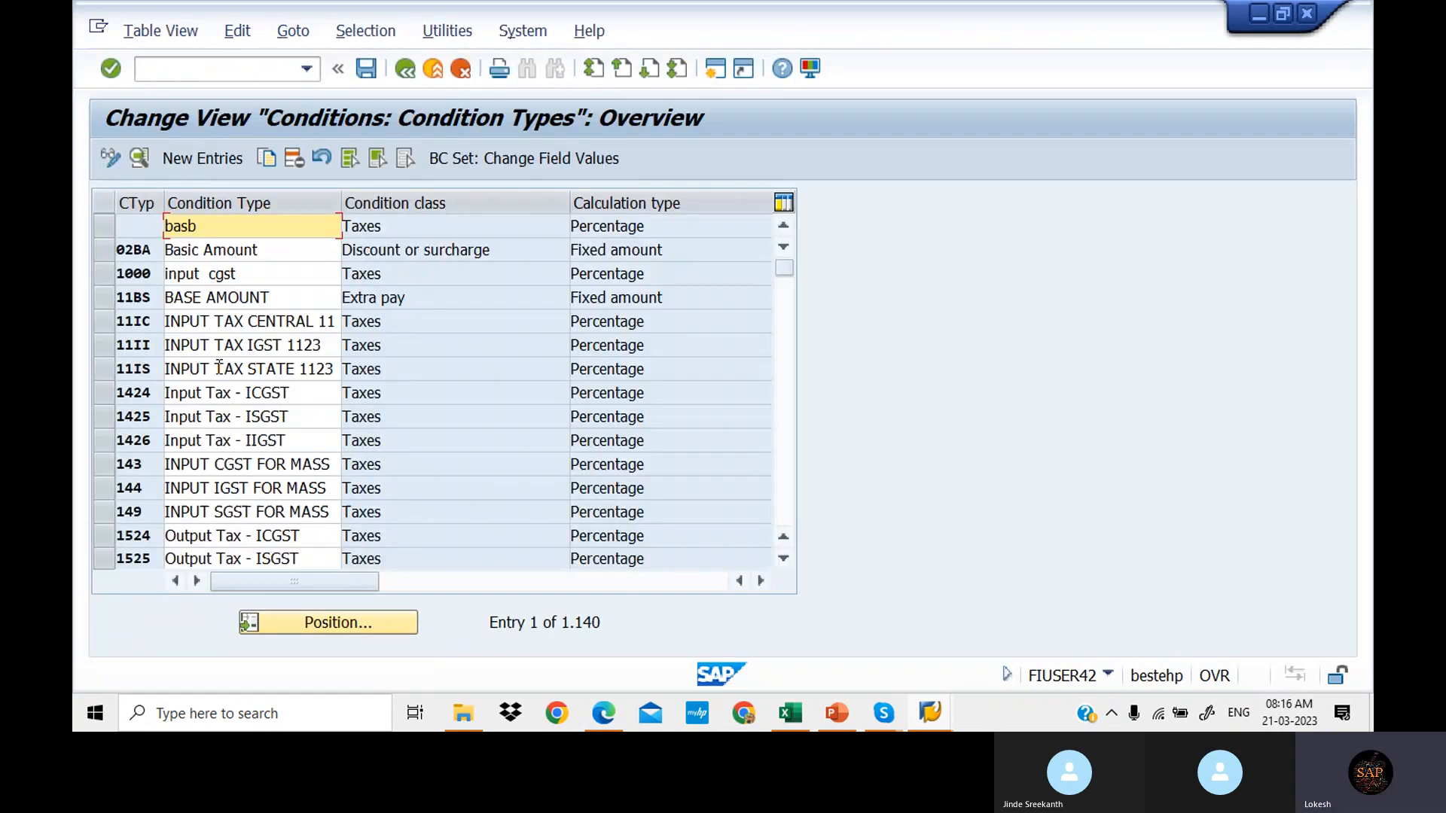
pyautogui.click(452, 324)
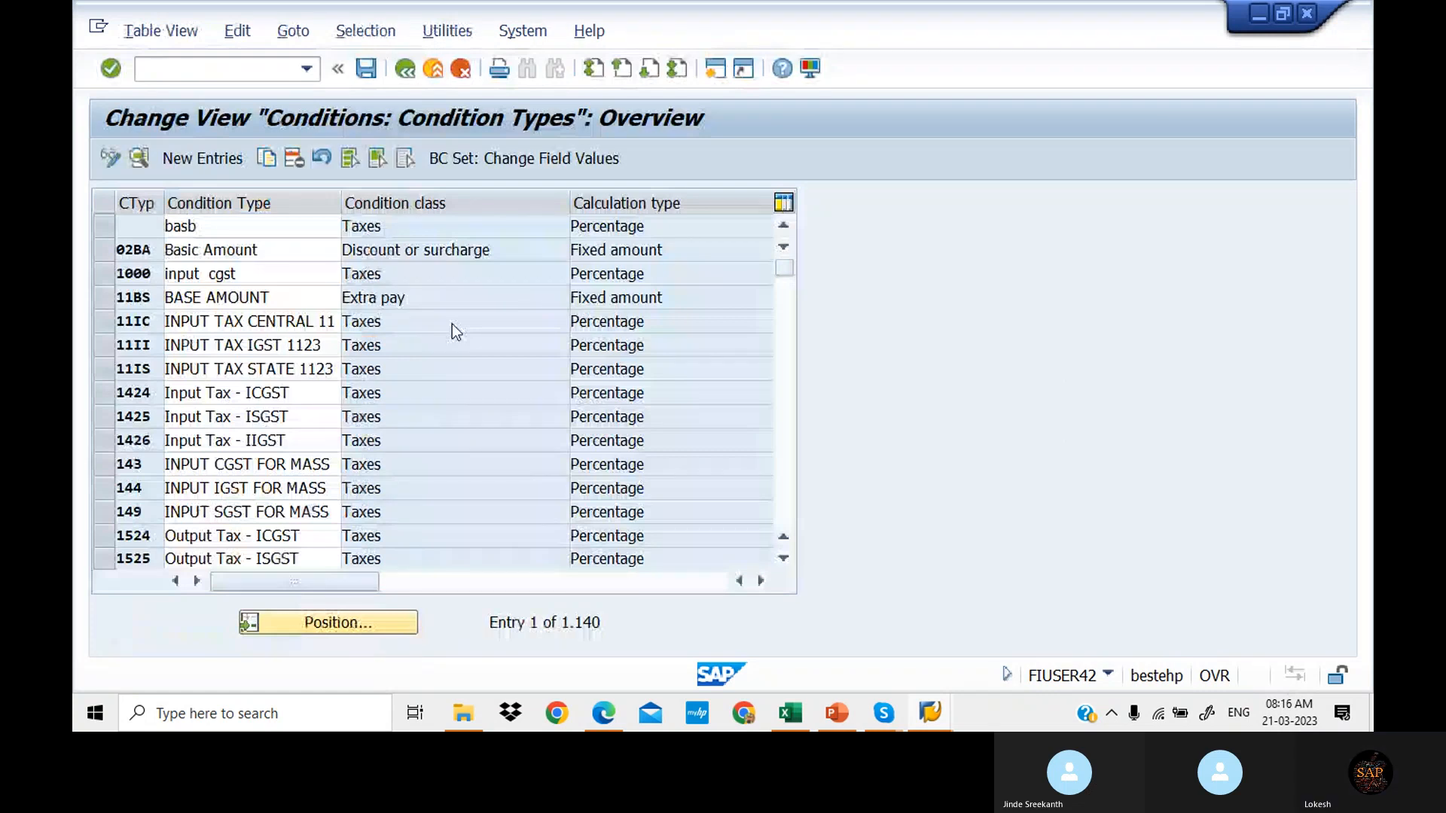
# Step: Try to leave the Condition Types overview, and open a new logon screen for the listed connection from SAP Logon
pyautogui.press('F3')
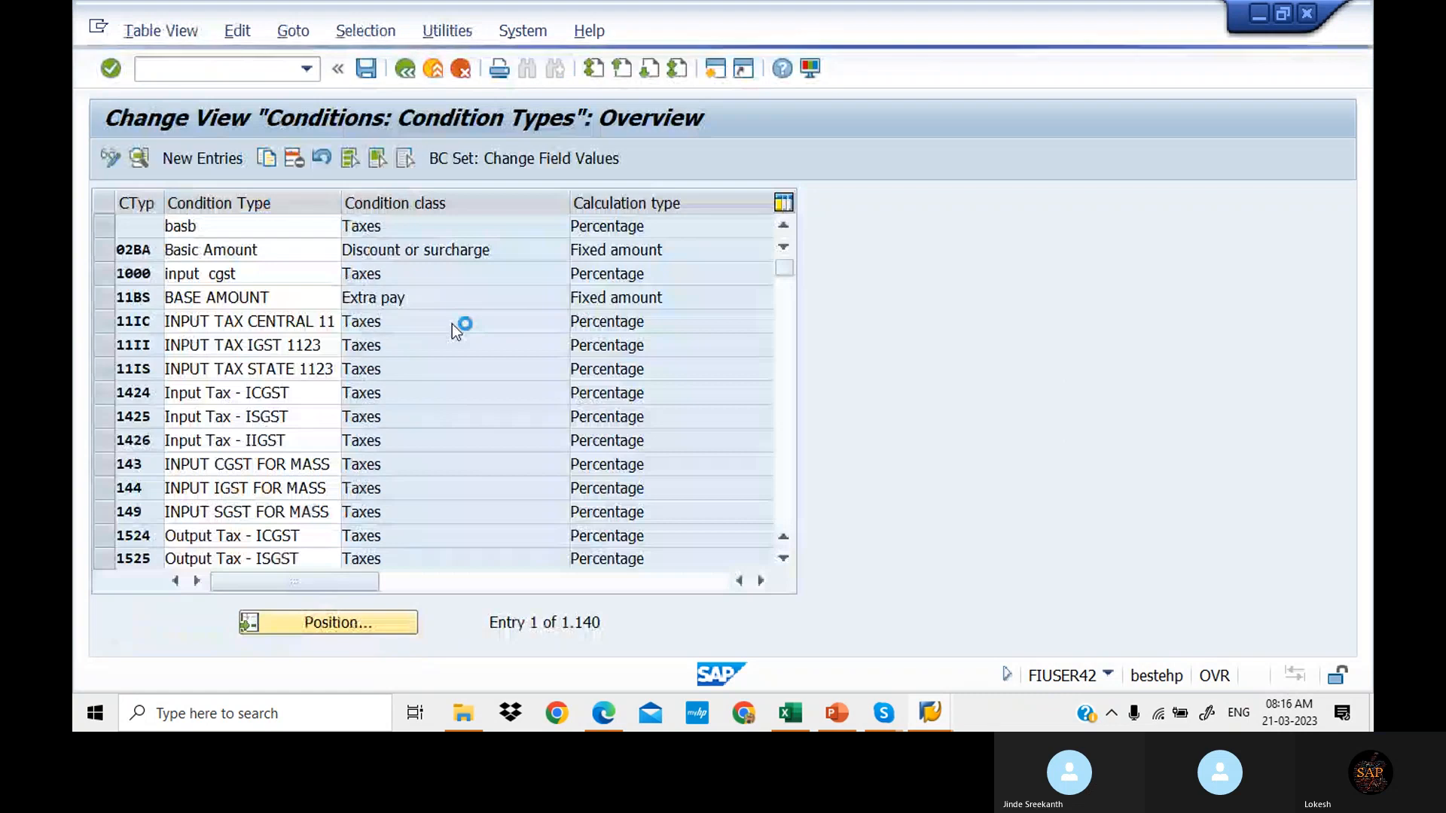
pyautogui.click(934, 715)
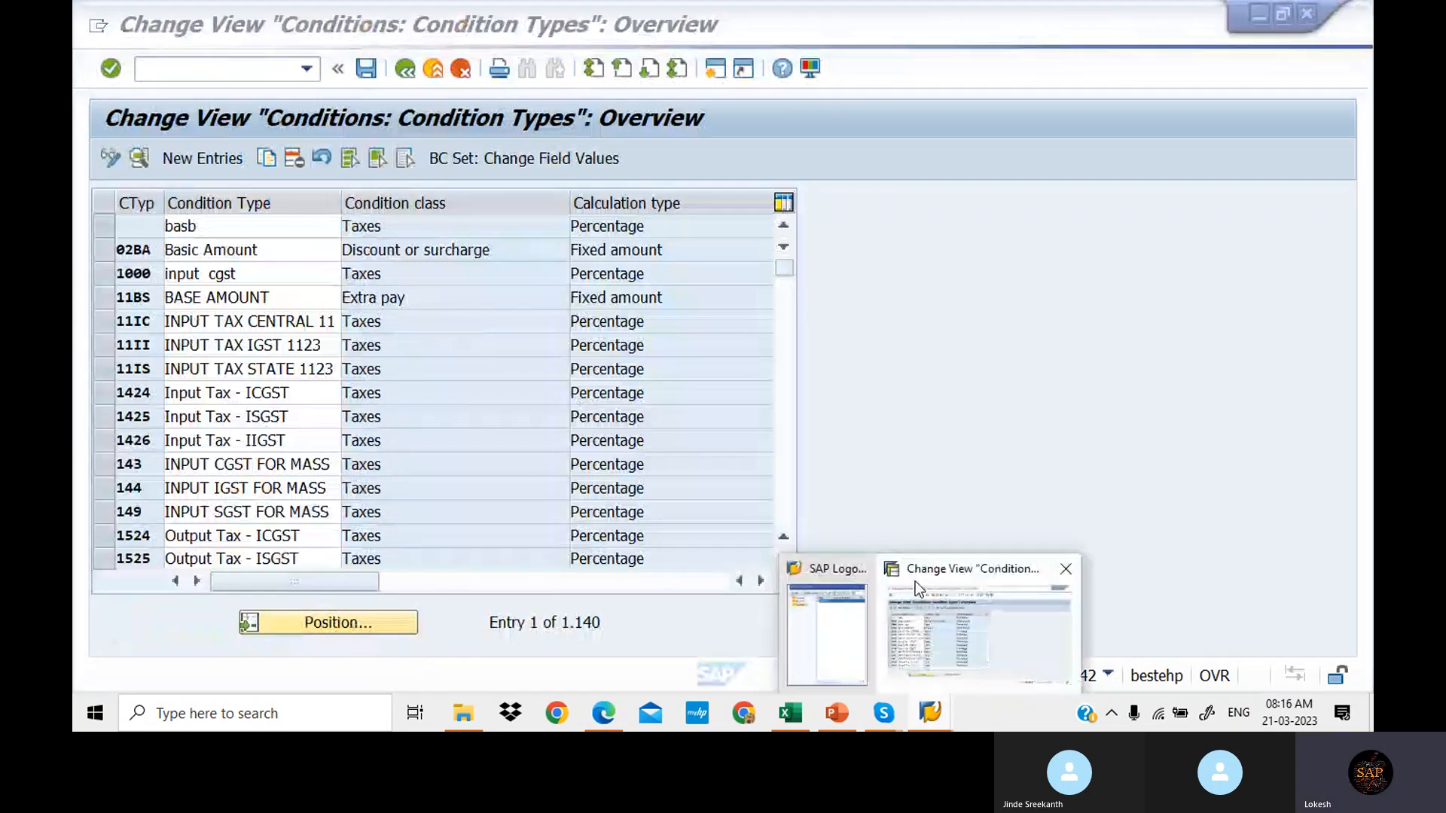
pyautogui.moveTo(862, 632)
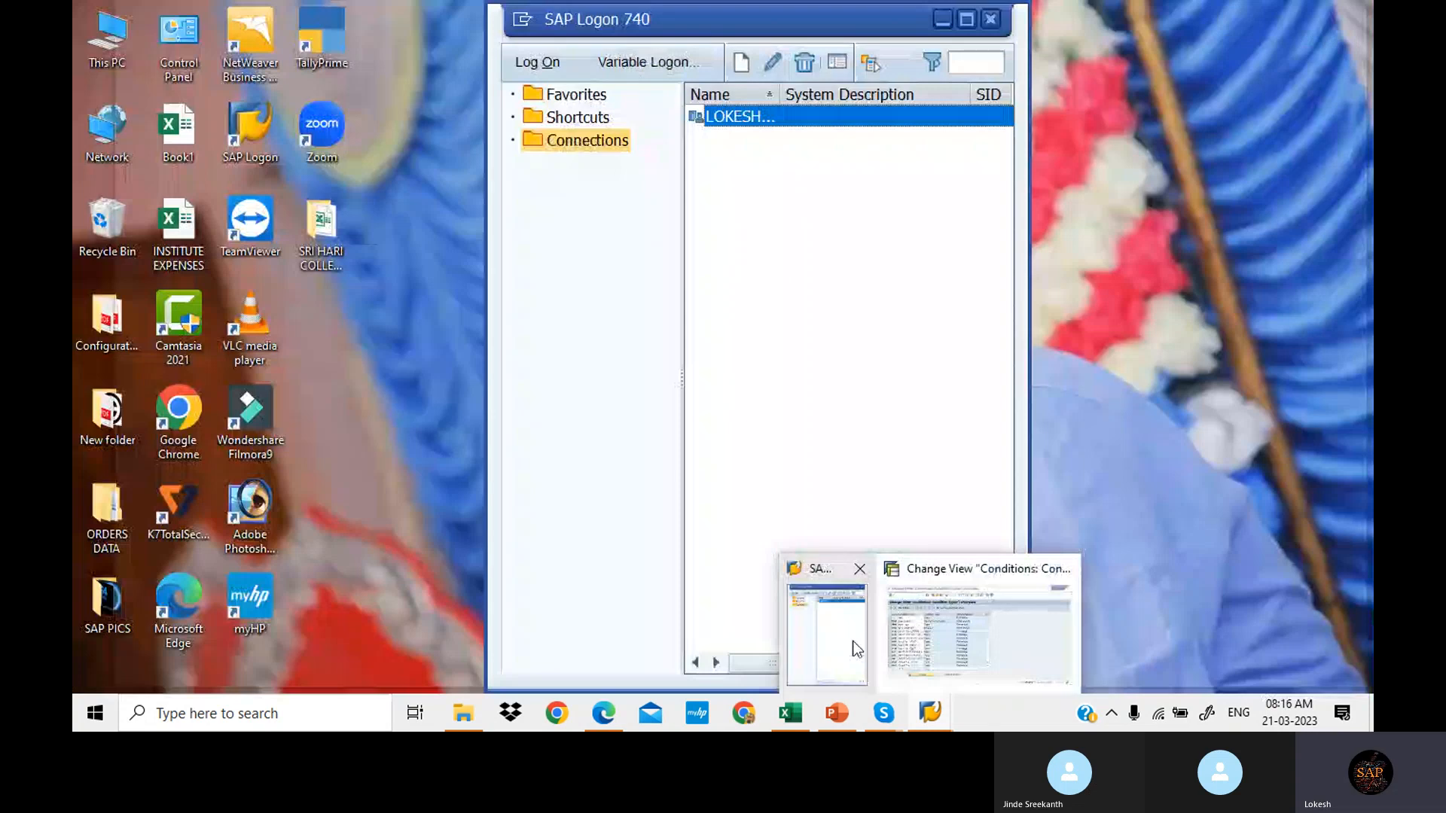
pyautogui.click(856, 649)
pyautogui.doubleClick(840, 114)
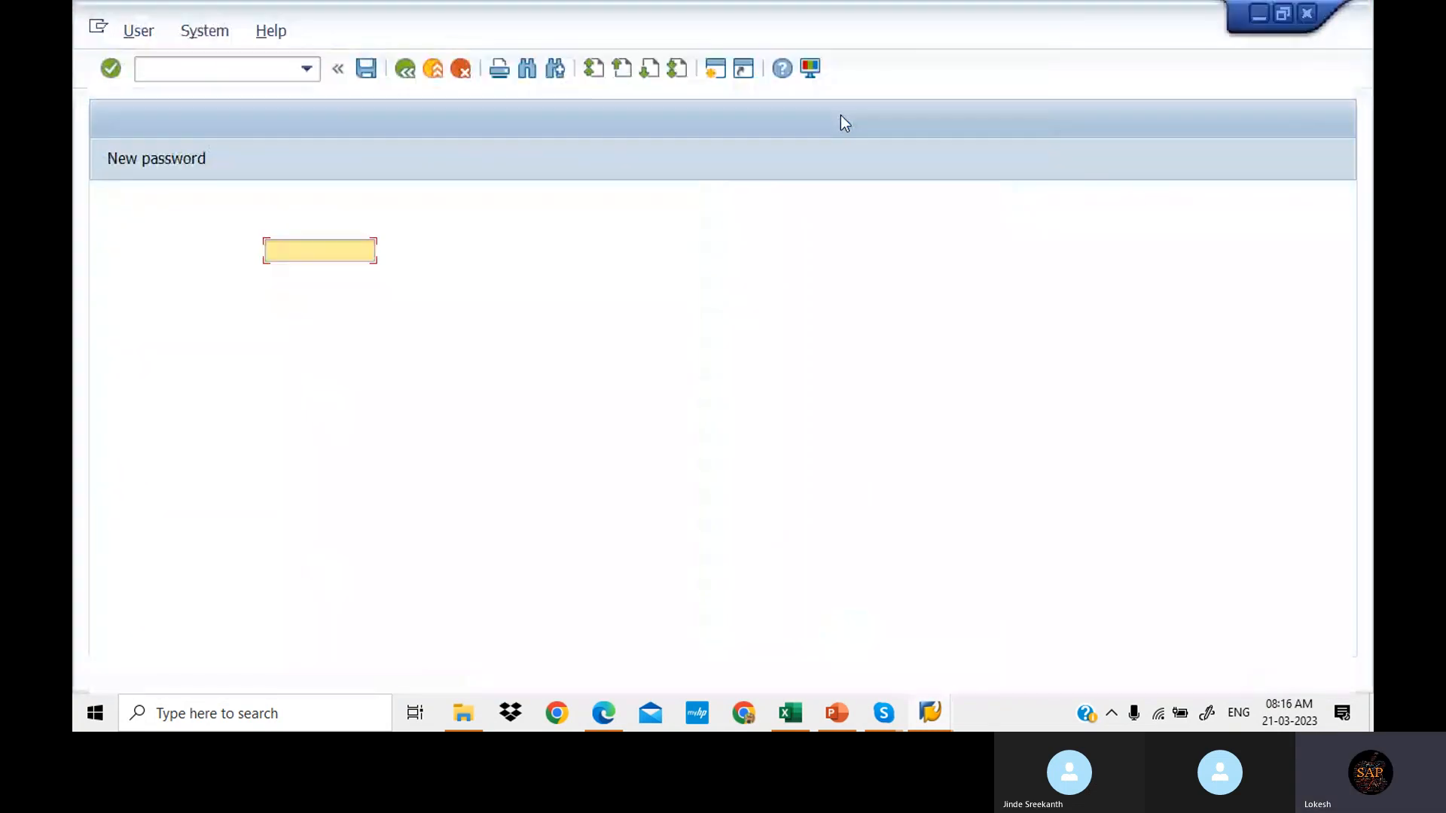
# Step: Log on to client 800 as FIUSER42 with the account password, continuing with this logon and ending any other logons
pyautogui.press('Down')
pyautogui.press('Down')
pyautogui.press('Tab')
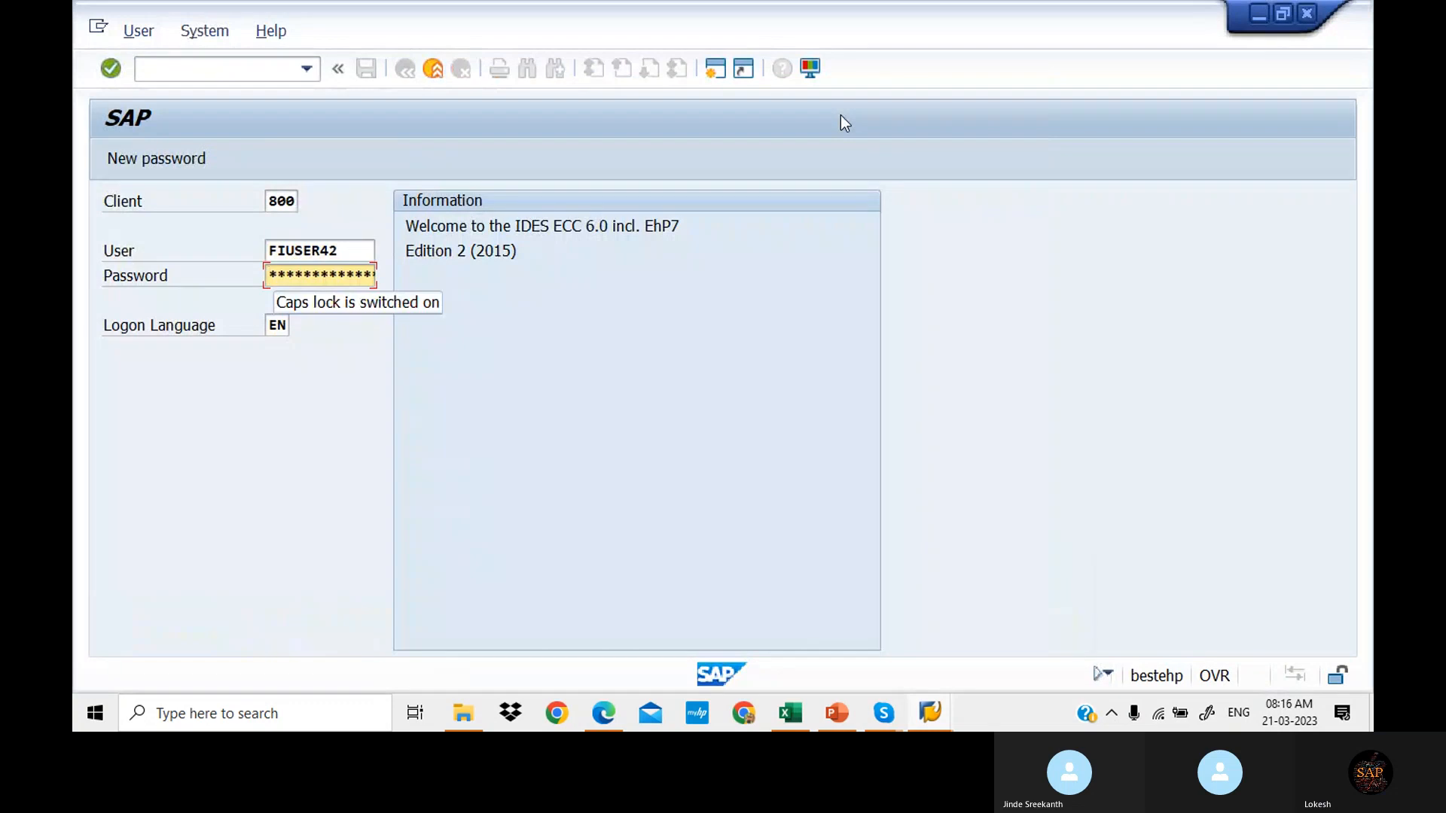
pyautogui.write('***')
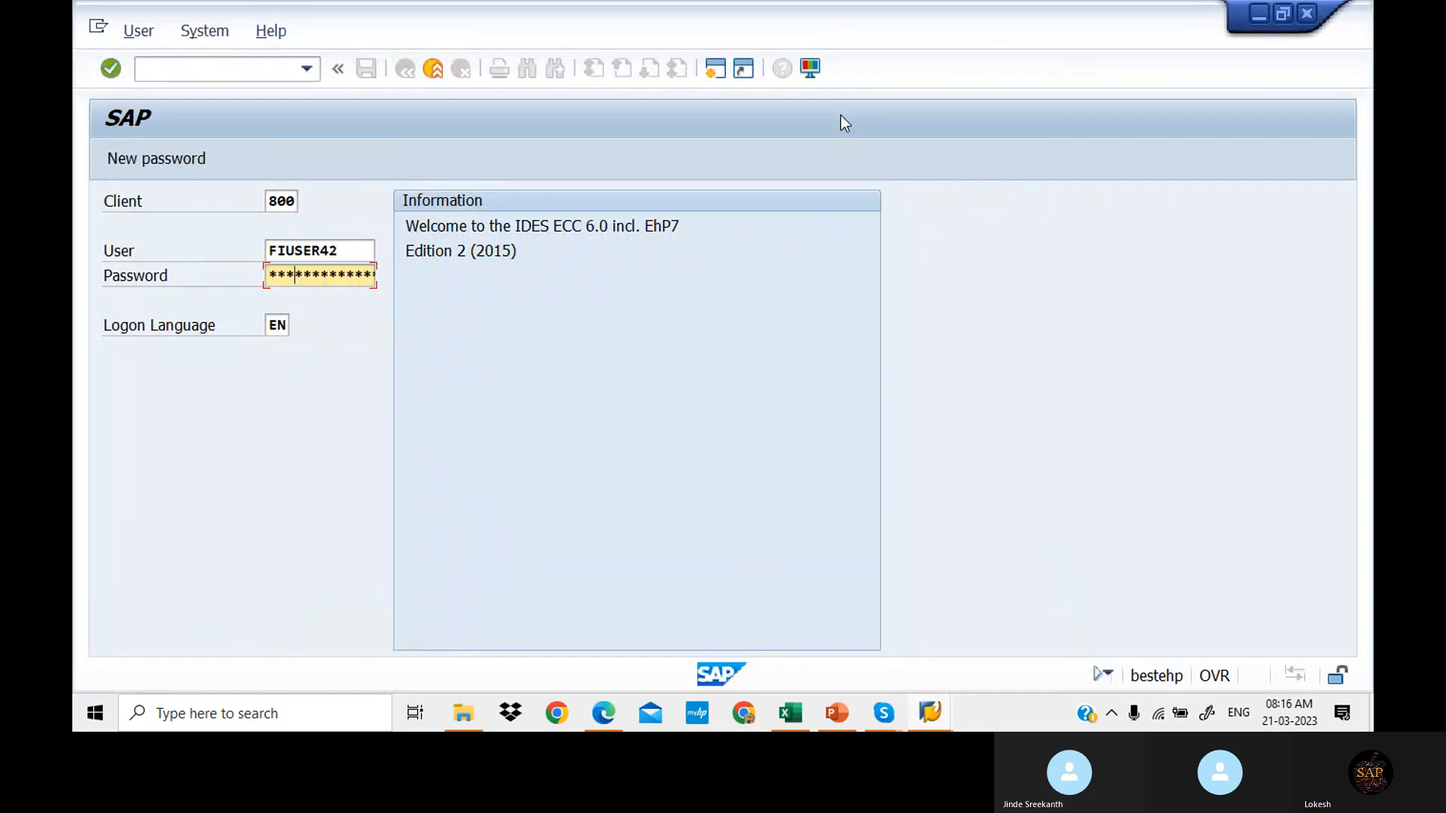
pyautogui.write('*********')
pyautogui.press('Return')
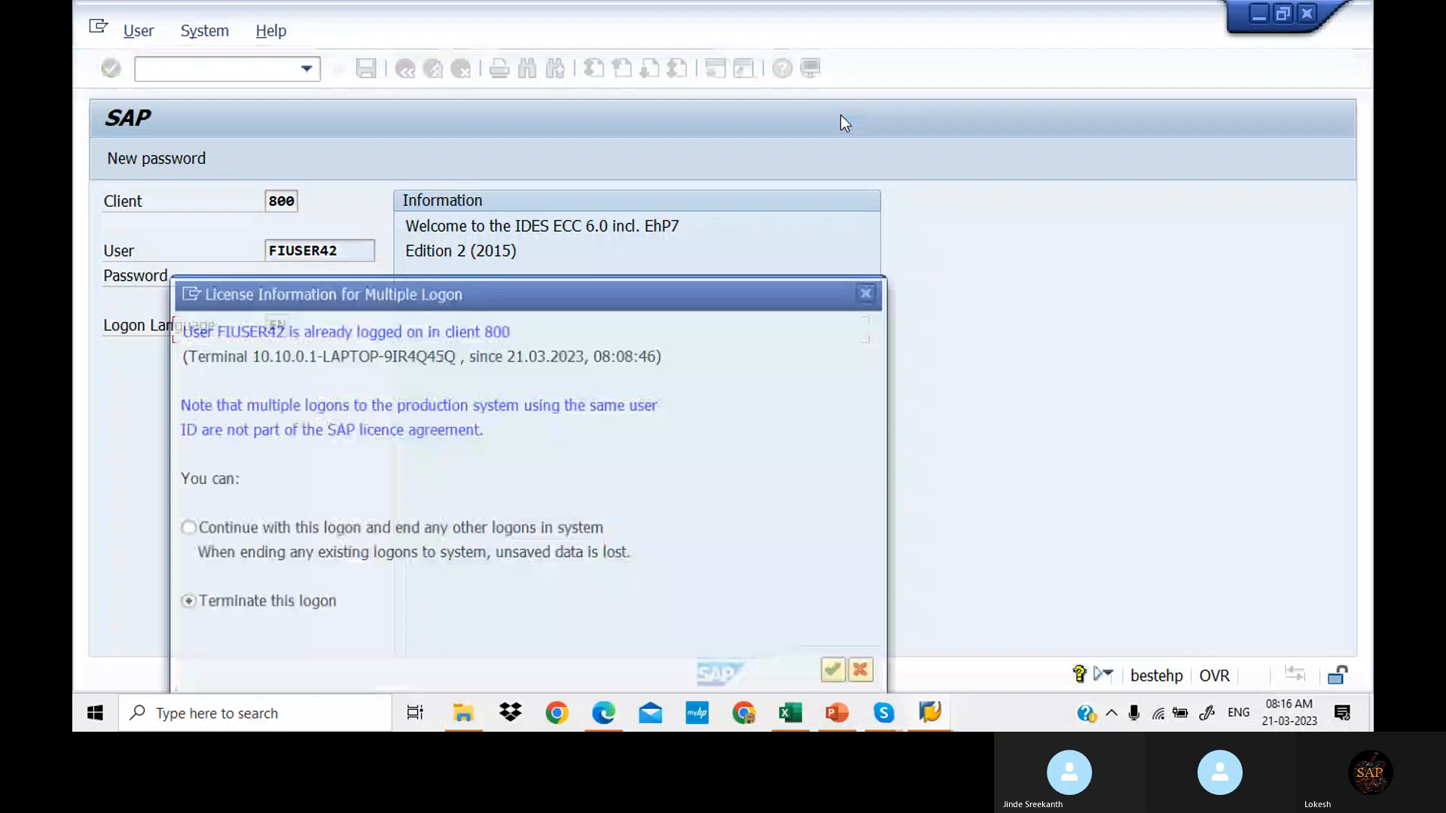
pyautogui.click(188, 532)
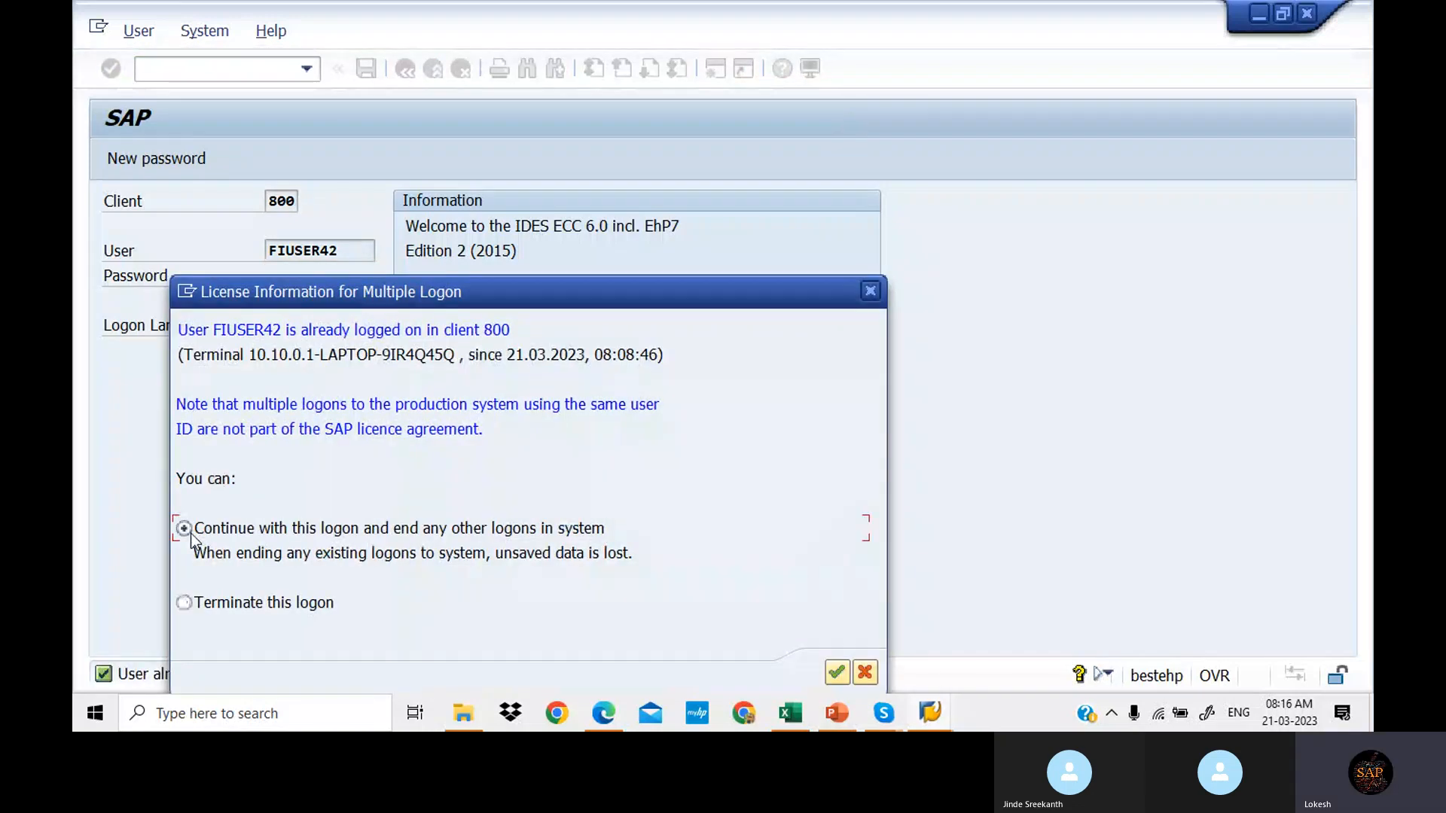
pyautogui.click(843, 674)
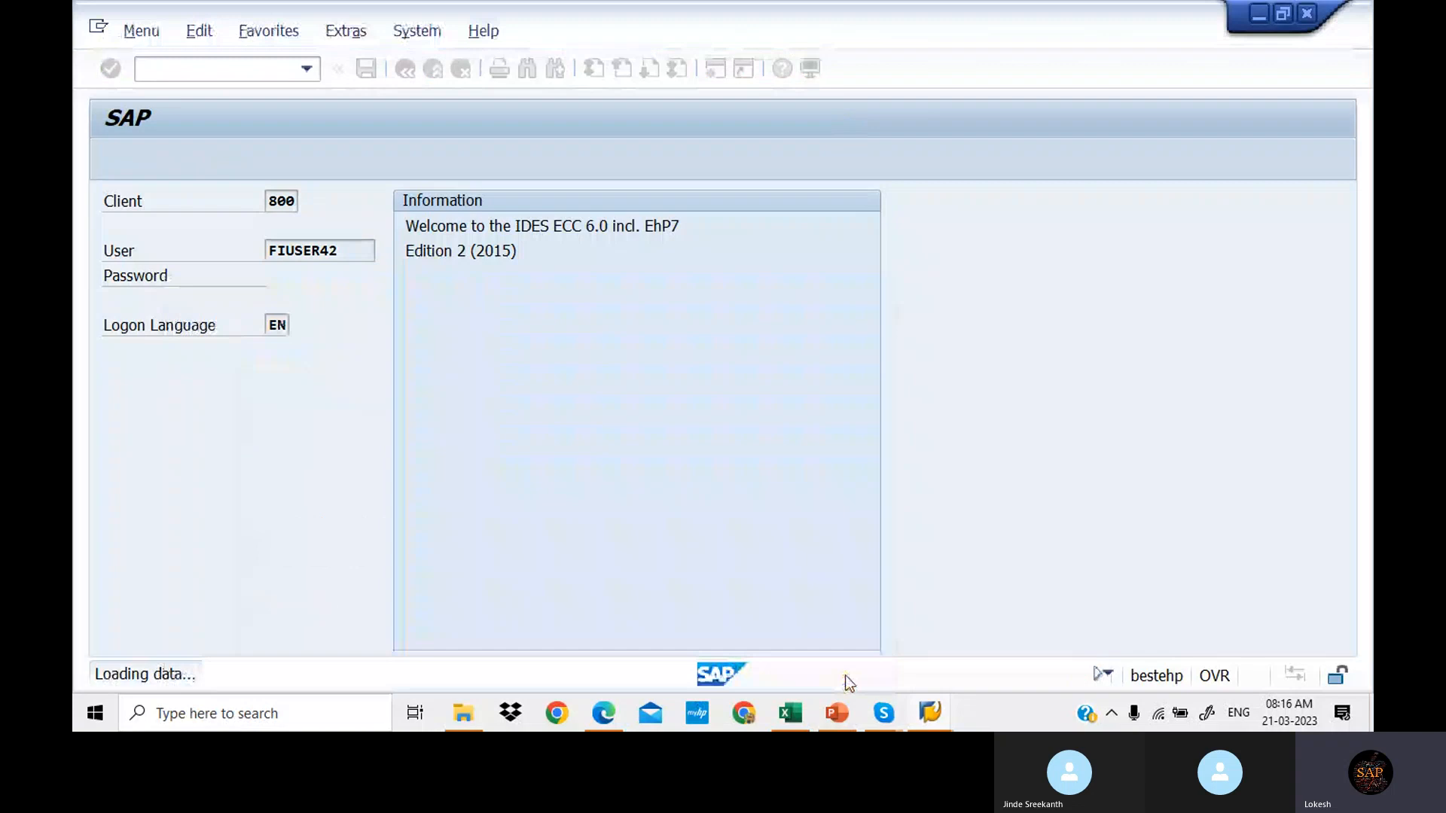
# Step: Check the transaction code in the Excel GST configurations sheet, and open the Condition Types overview in SAP through OBYZ
pyautogui.click(803, 715)
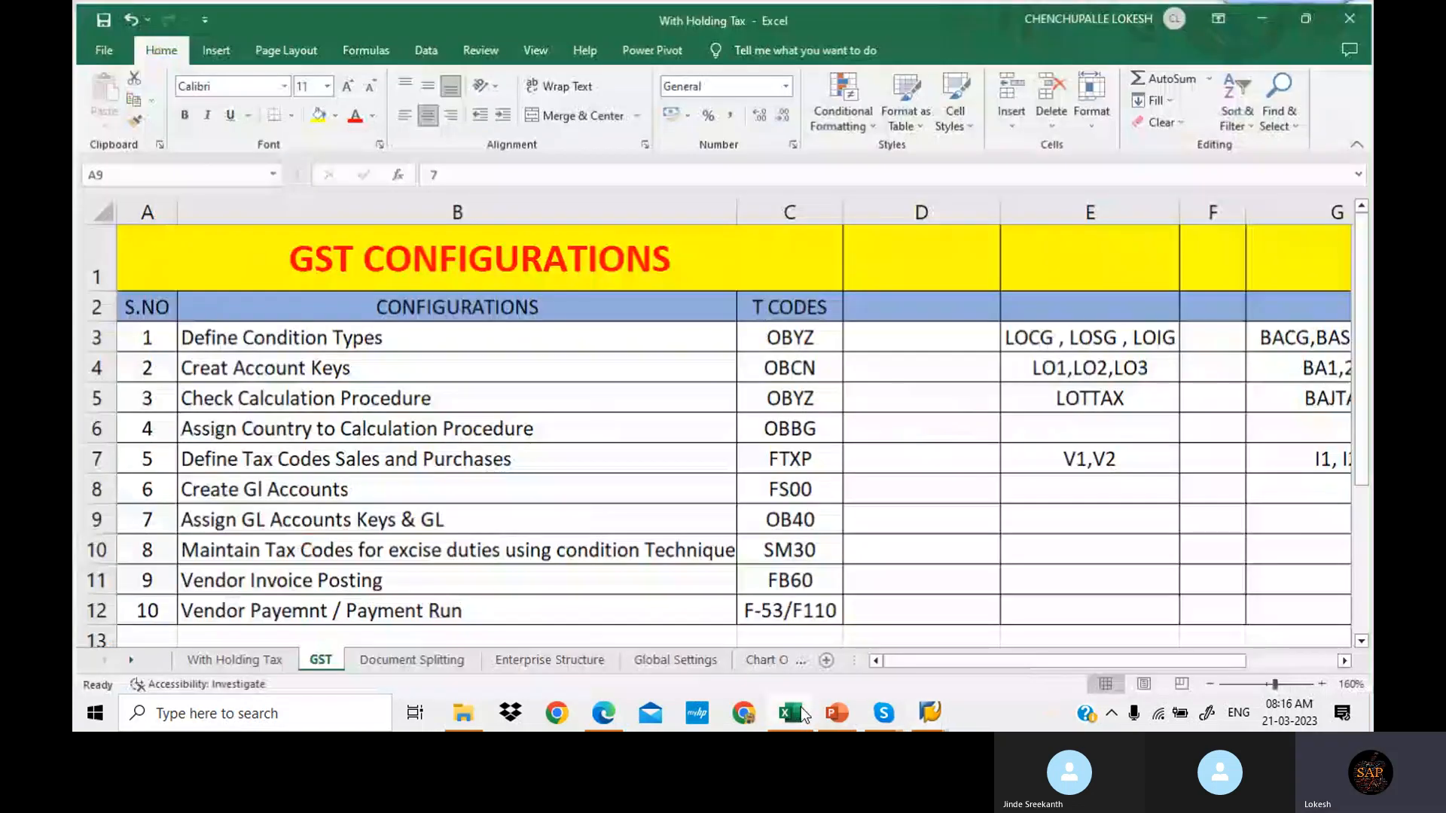
pyautogui.click(804, 715)
pyautogui.write('OBYZ')
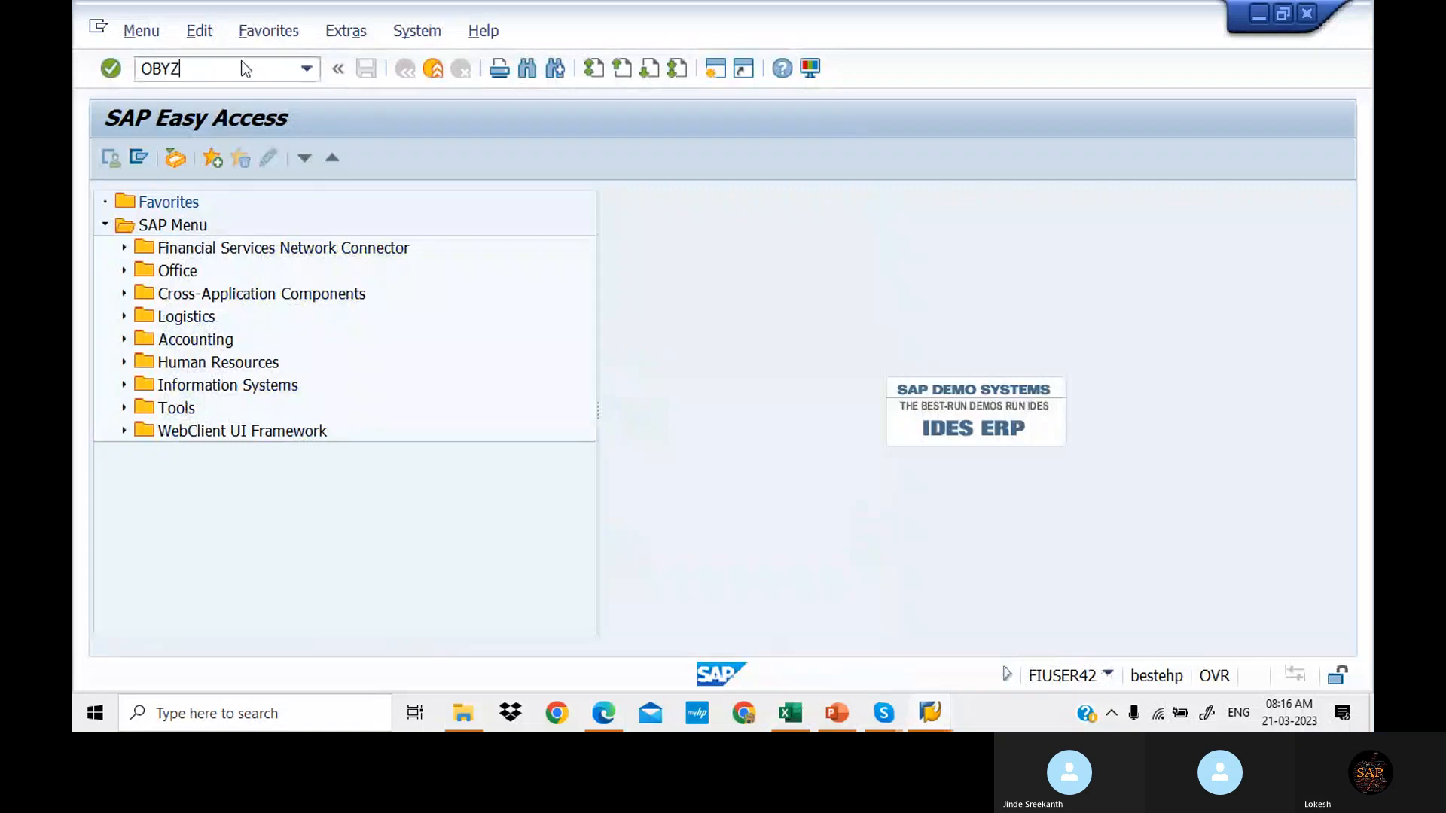
pyautogui.press('Return')
pyautogui.doubleClick(230, 364)
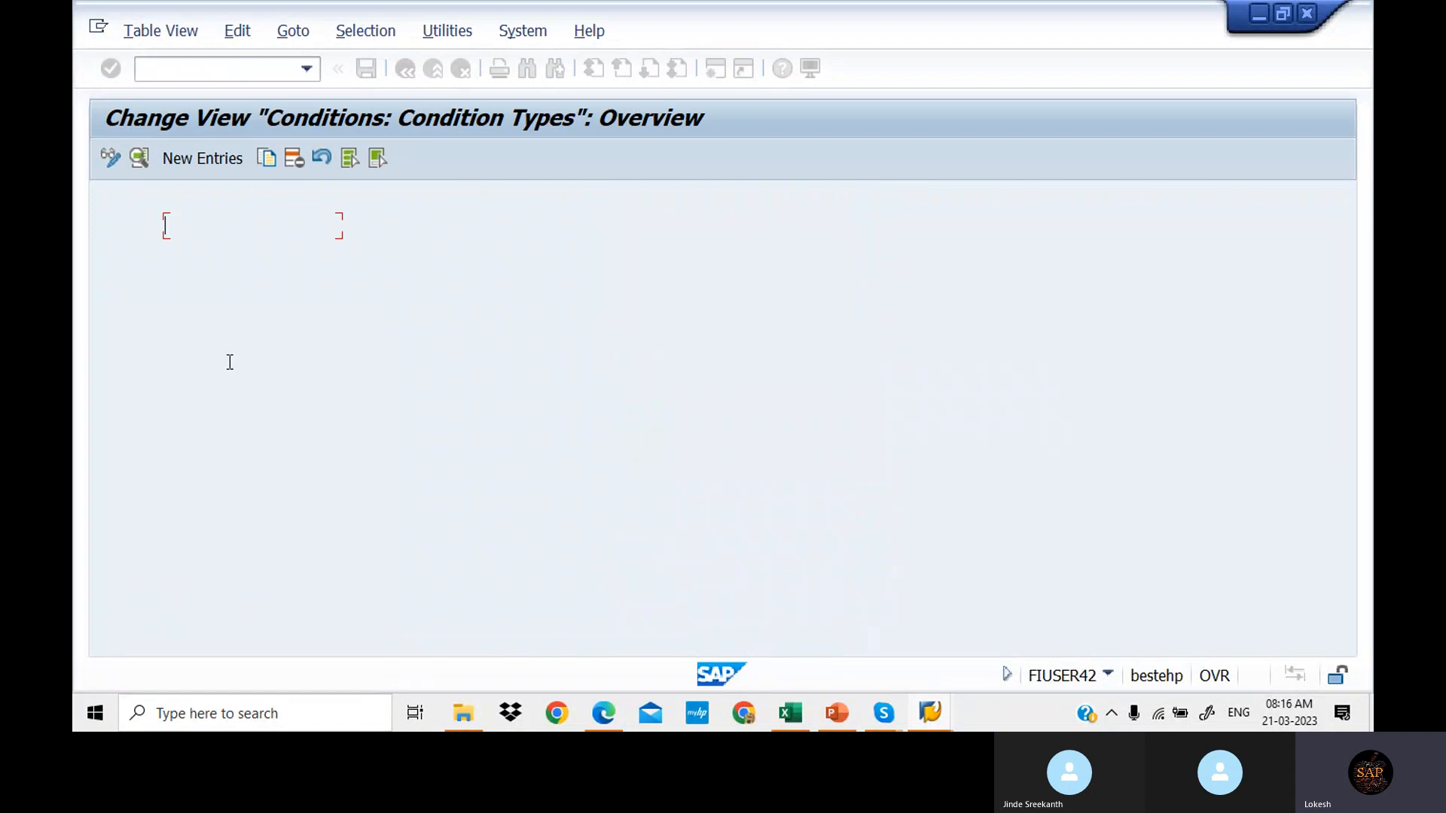
# Step: Open the details of condition type 11IC, review its control data, and return to the overview
pyautogui.click(433, 323)
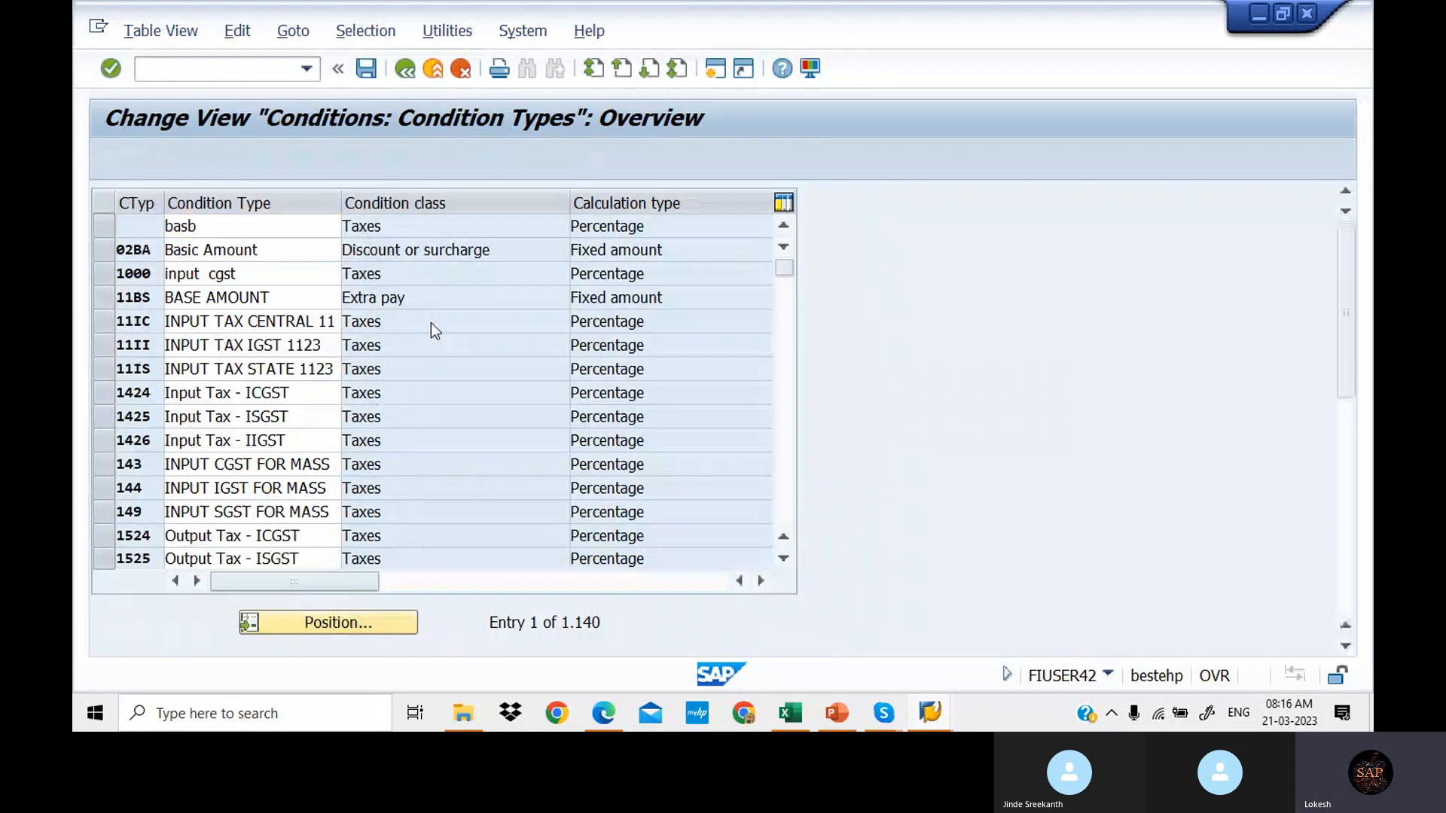
pyautogui.doubleClick(433, 323)
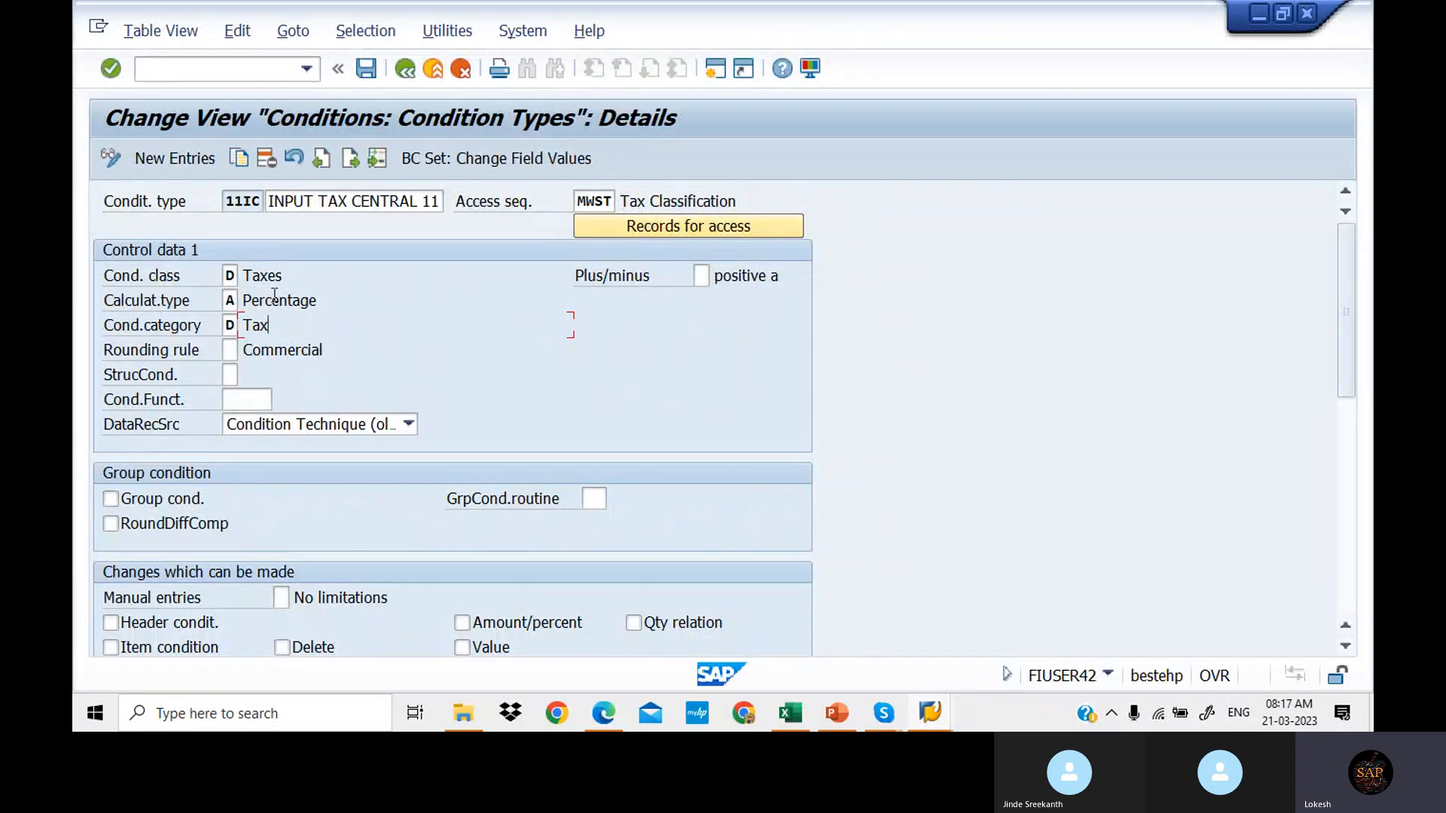
pyautogui.click(278, 324)
pyautogui.moveTo(1351, 310); pyautogui.dragTo(1226, 250)
pyautogui.click(405, 71)
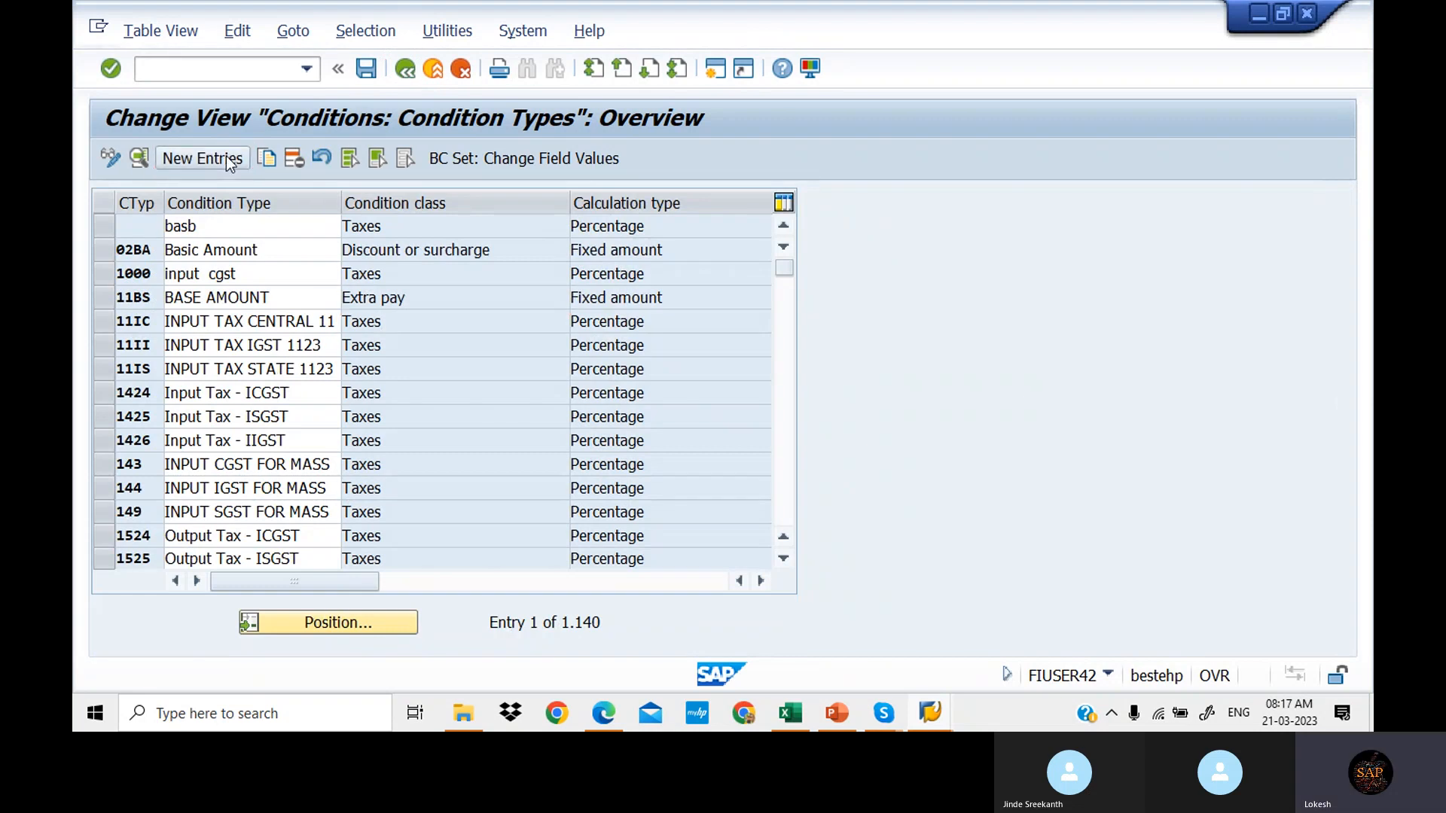
# Step: Start a new condition type entry, and check the condition type codes in the Excel GST sheet, widening column D
pyautogui.click(226, 156)
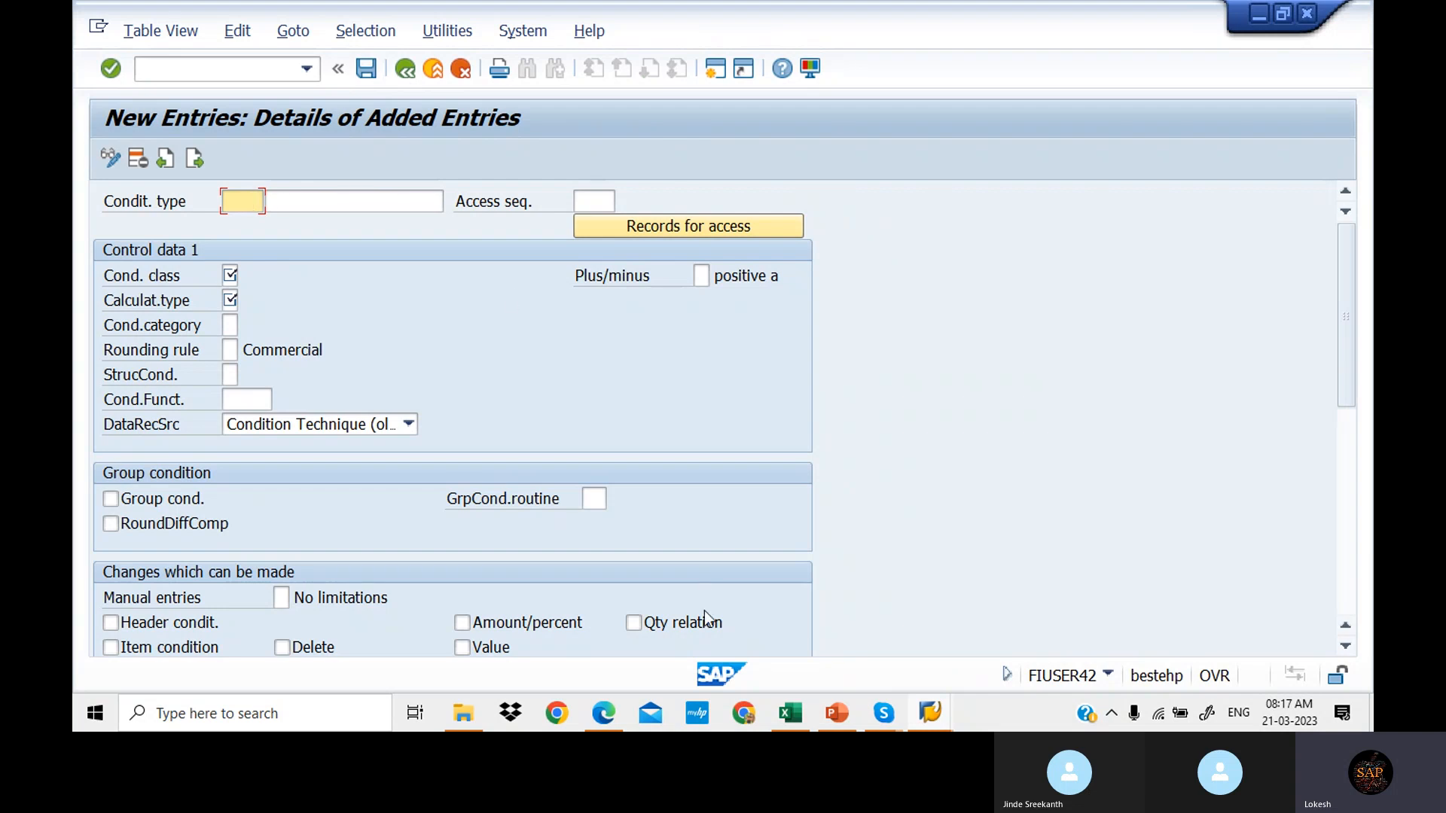
pyautogui.click(792, 710)
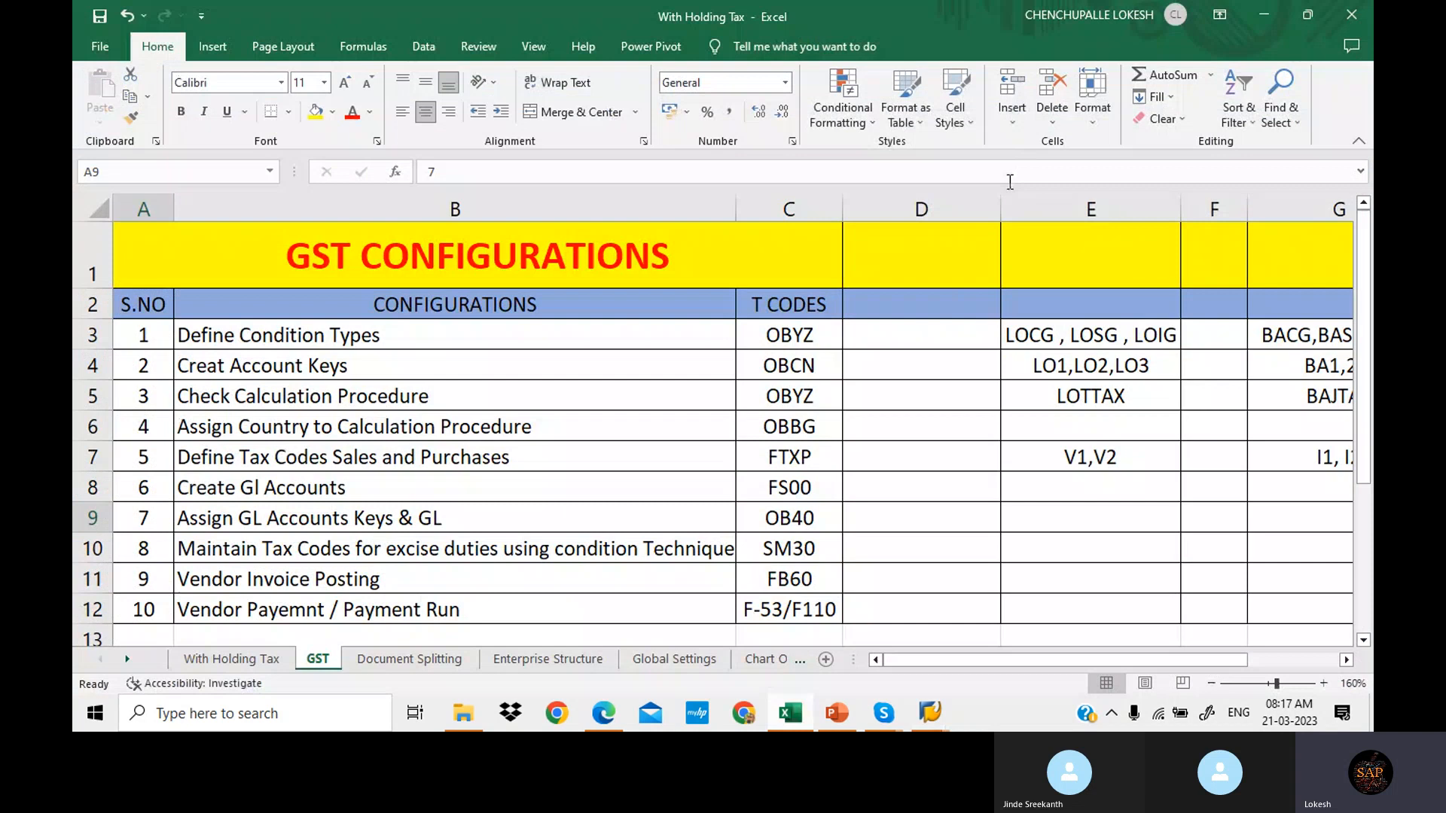
pyautogui.moveTo(1000, 210); pyautogui.dragTo(1045, 209)
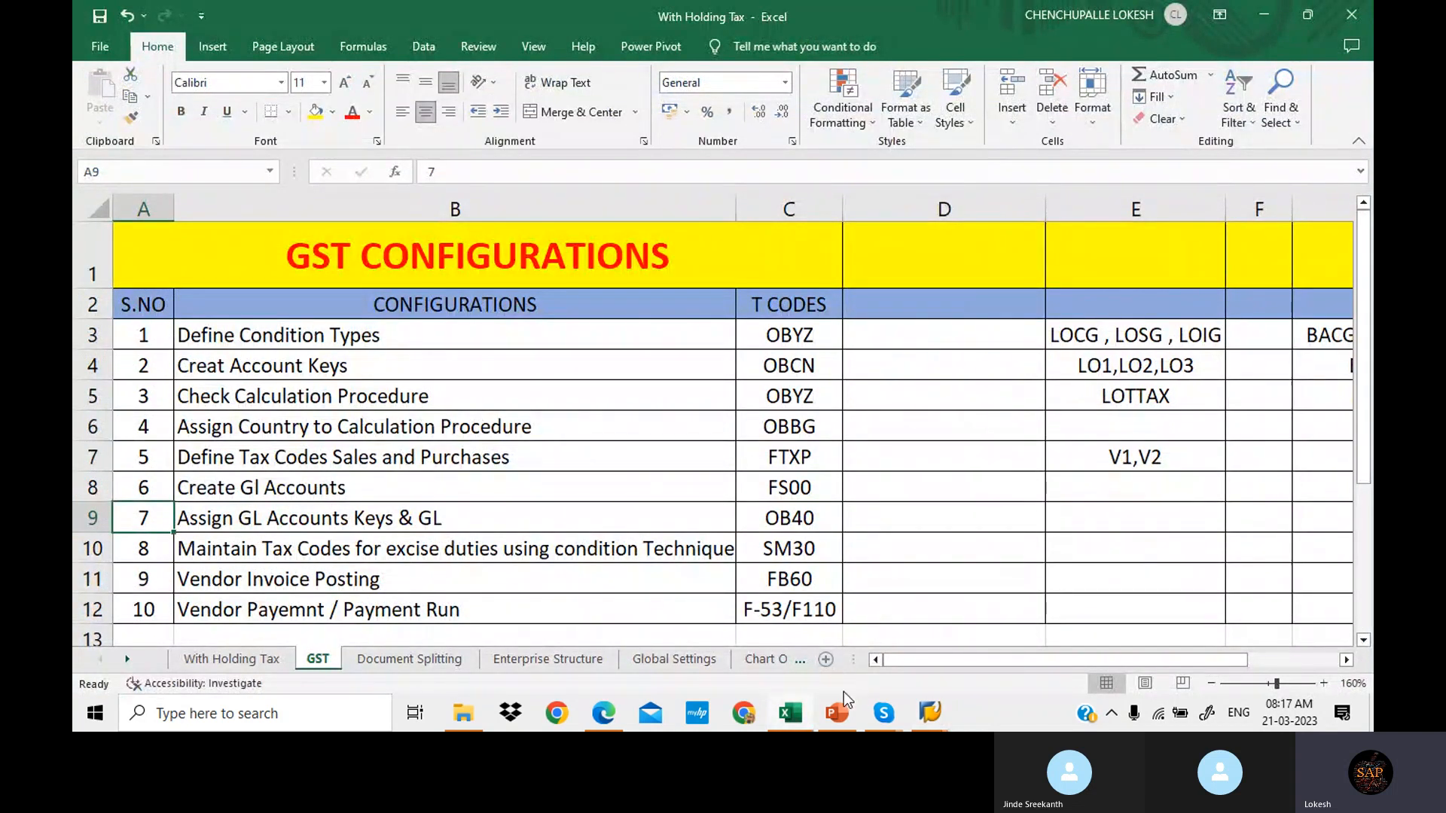
pyautogui.click(931, 717)
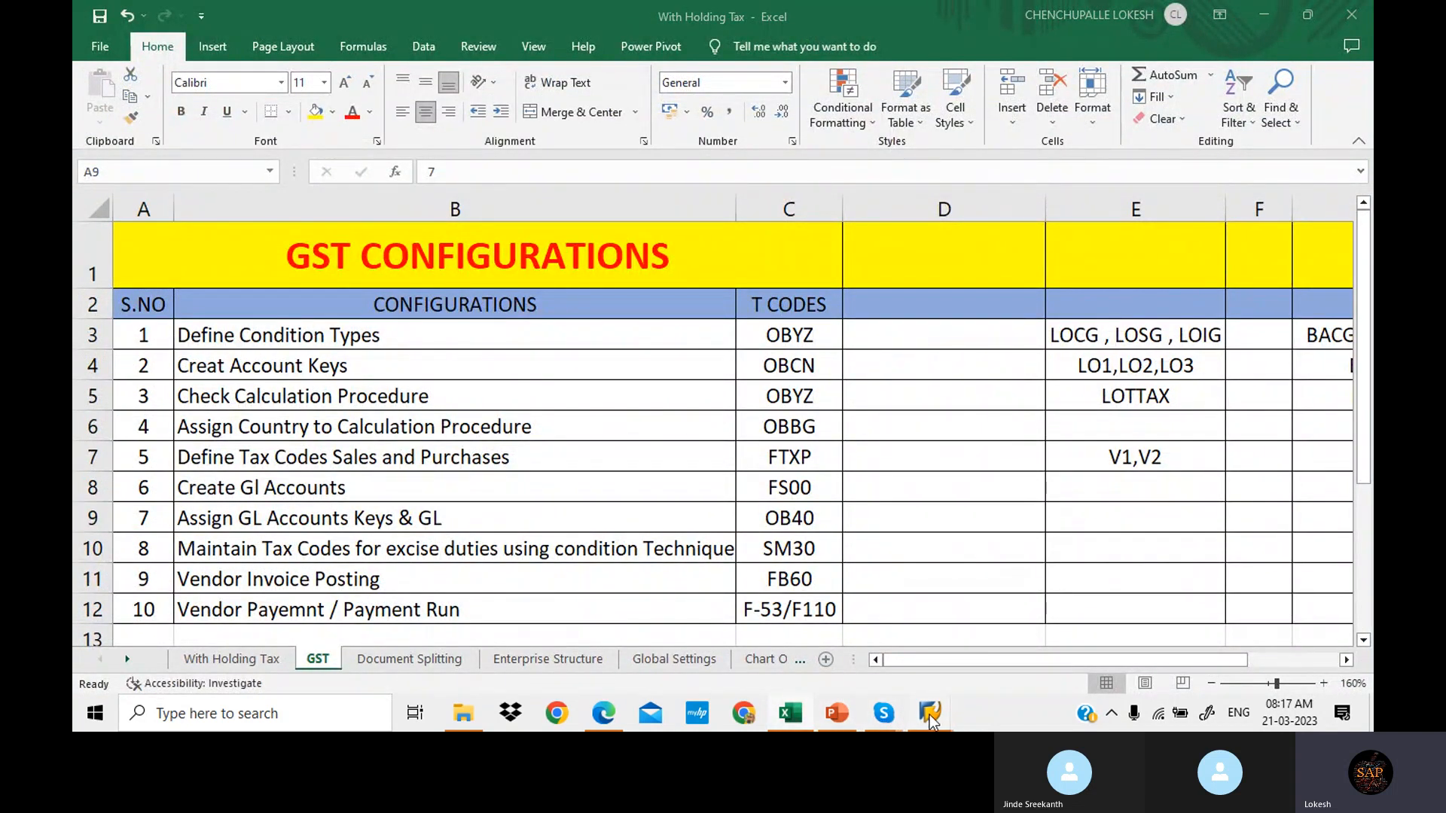
pyautogui.click(1037, 644)
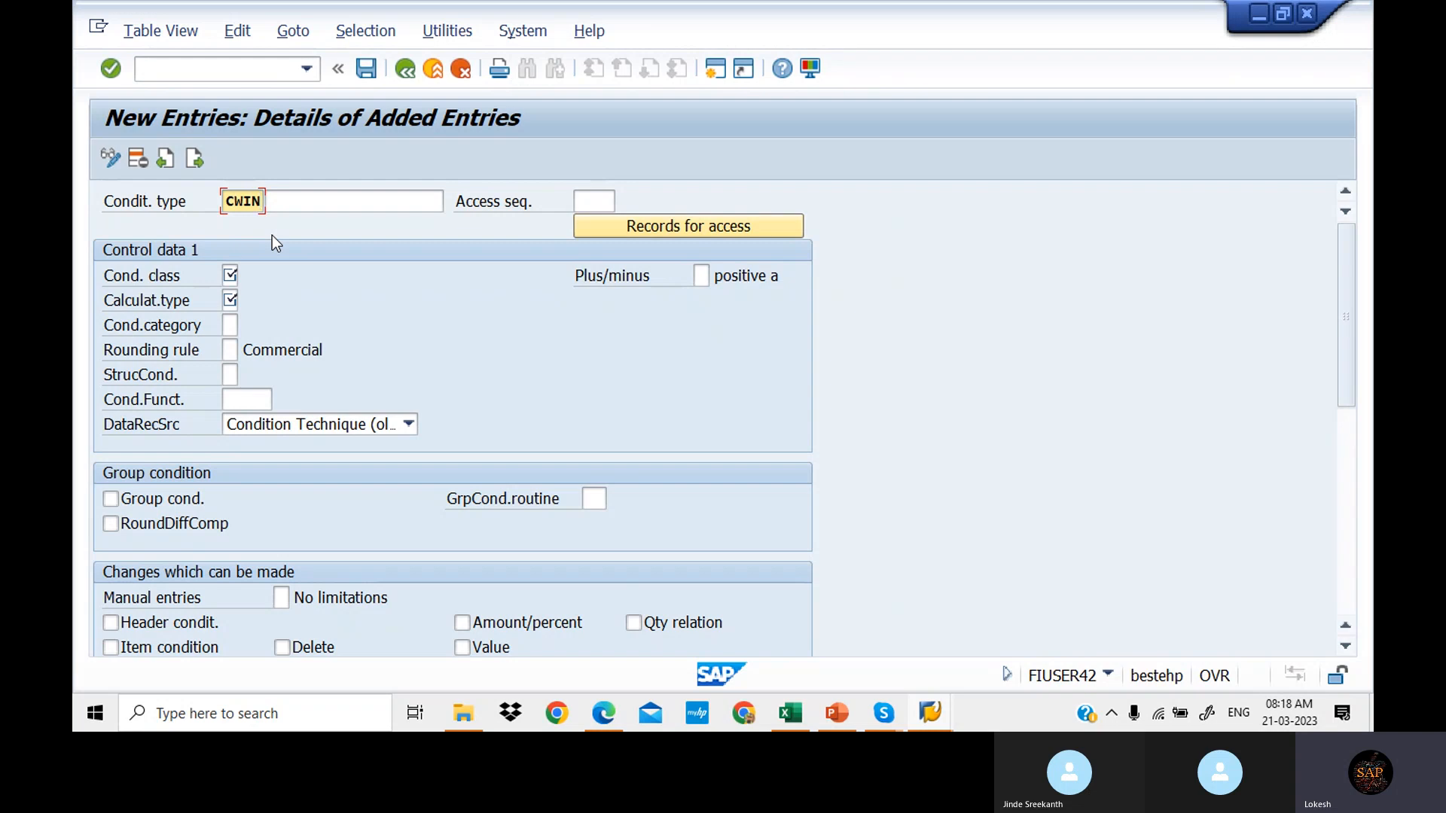
# Step: Enter CWIN as the new condition type with the description WING INPUT CGST
pyautogui.press('Tab')
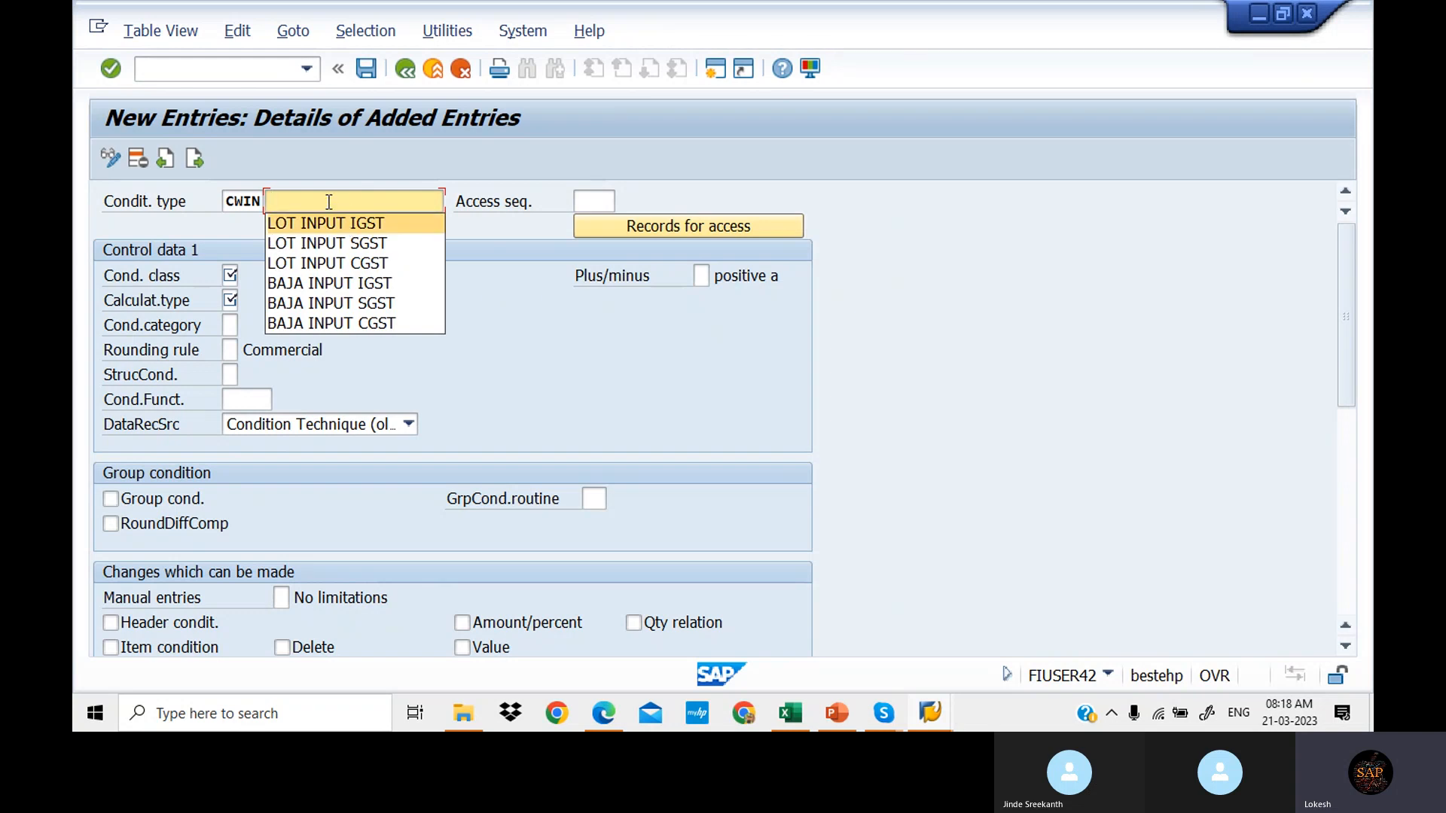
pyautogui.write('WING')
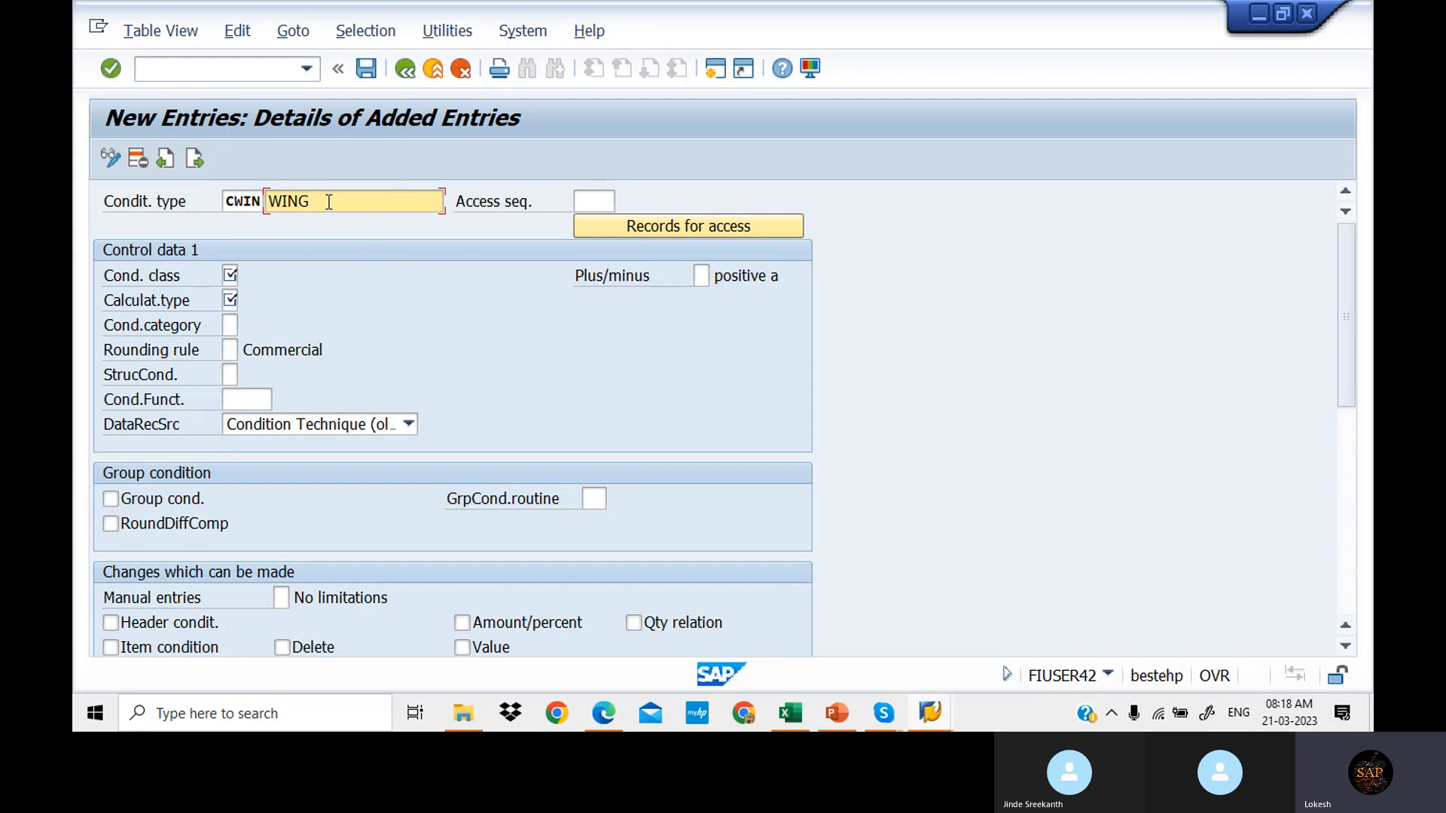
pyautogui.write(' INPUT CGST')
# Step: Assign the access sequence MWST (Tax Classification) to condition type CWIN from the list of possible entries
pyautogui.click(595, 201)
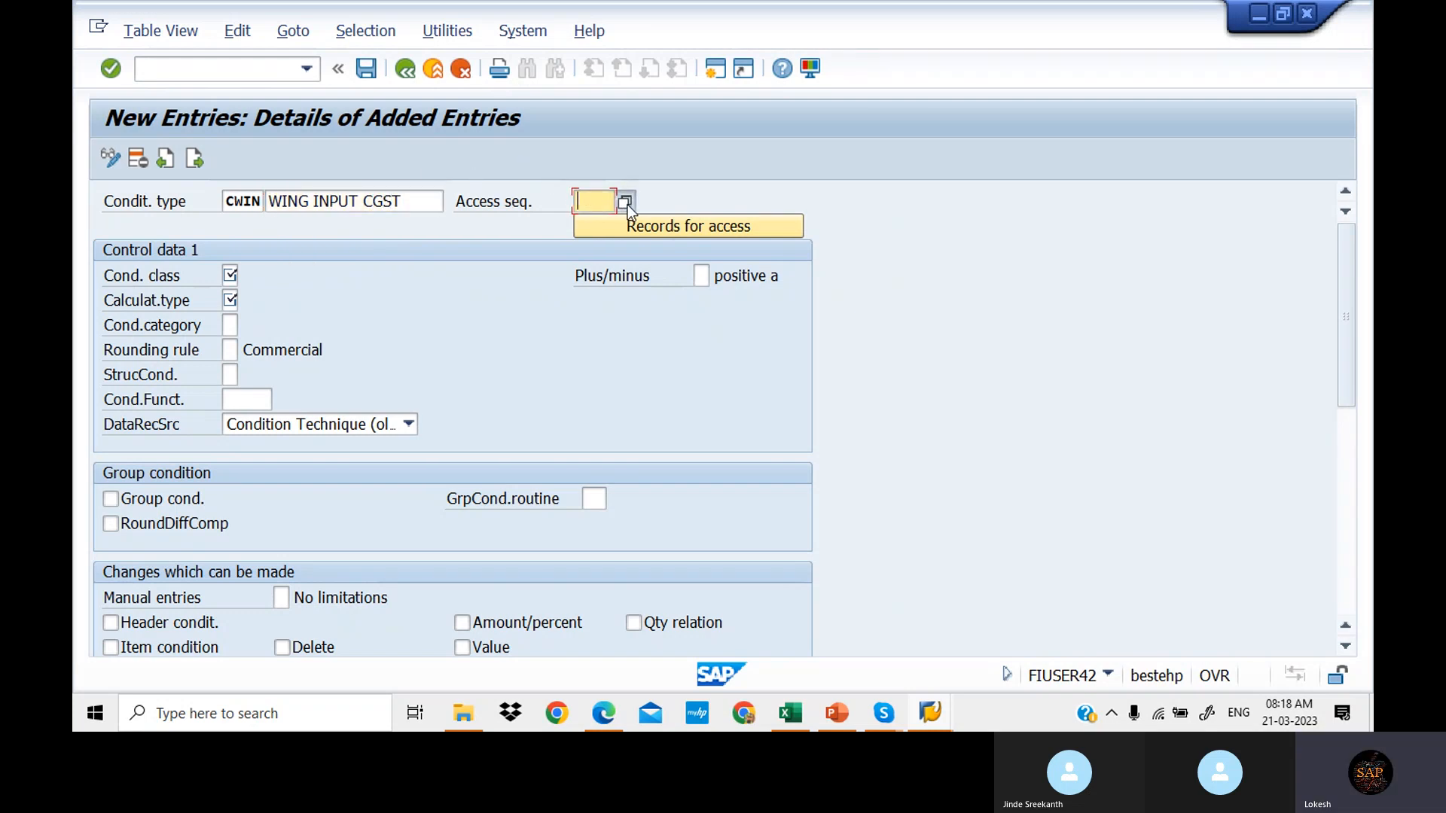
pyautogui.click(626, 201)
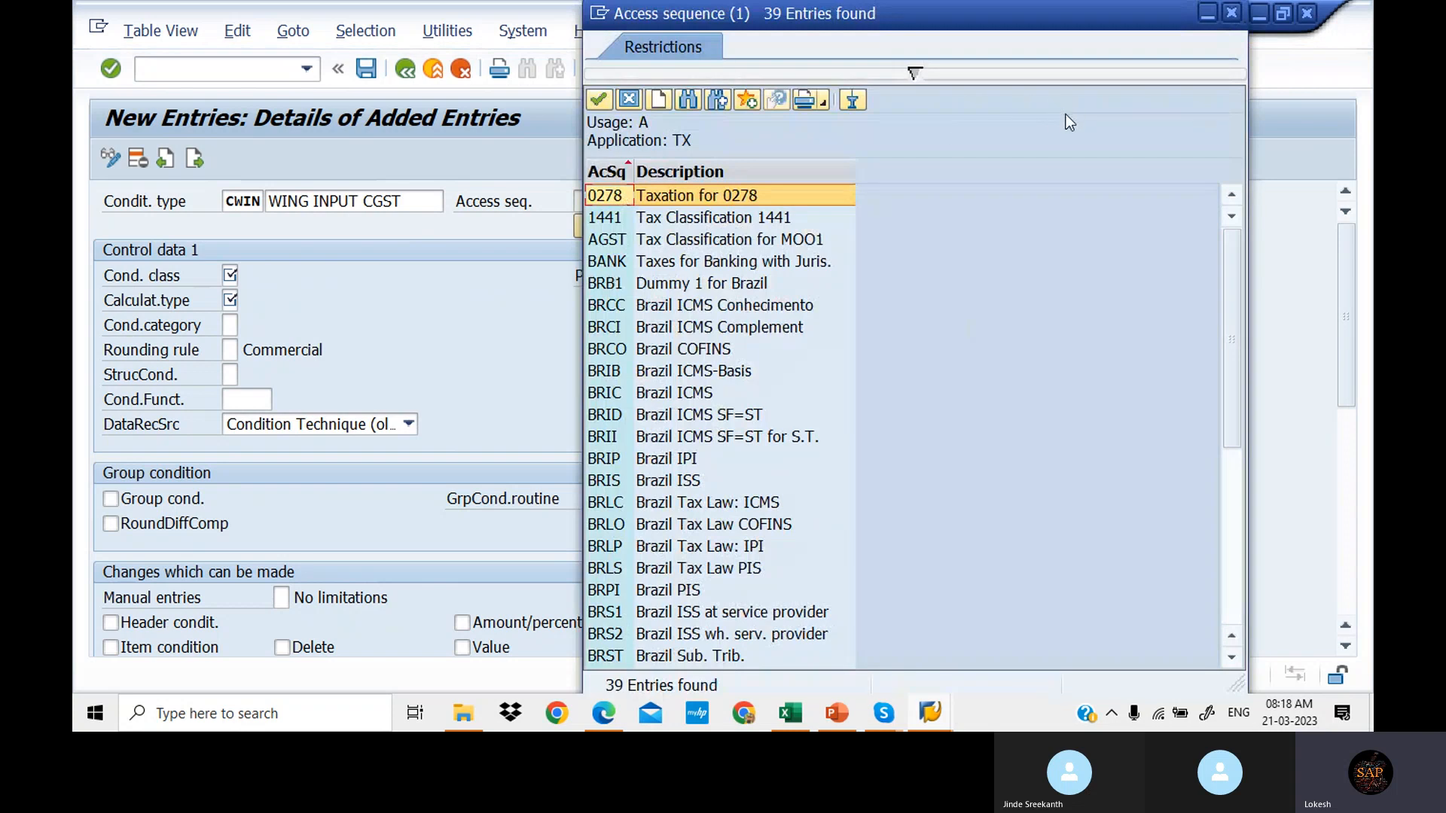
pyautogui.moveTo(1237, 397); pyautogui.dragTo(1256, 537)
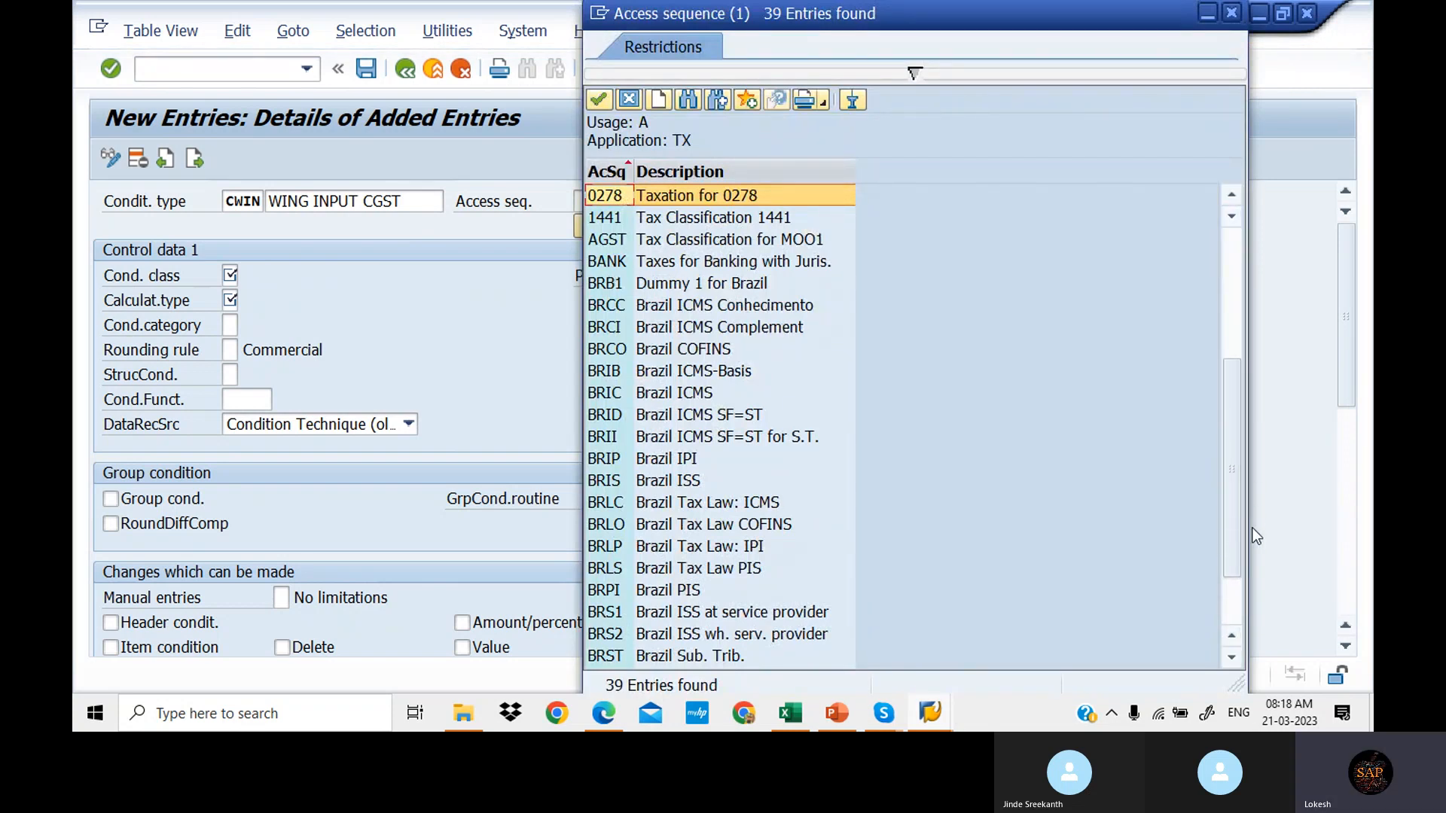
pyautogui.click(711, 589)
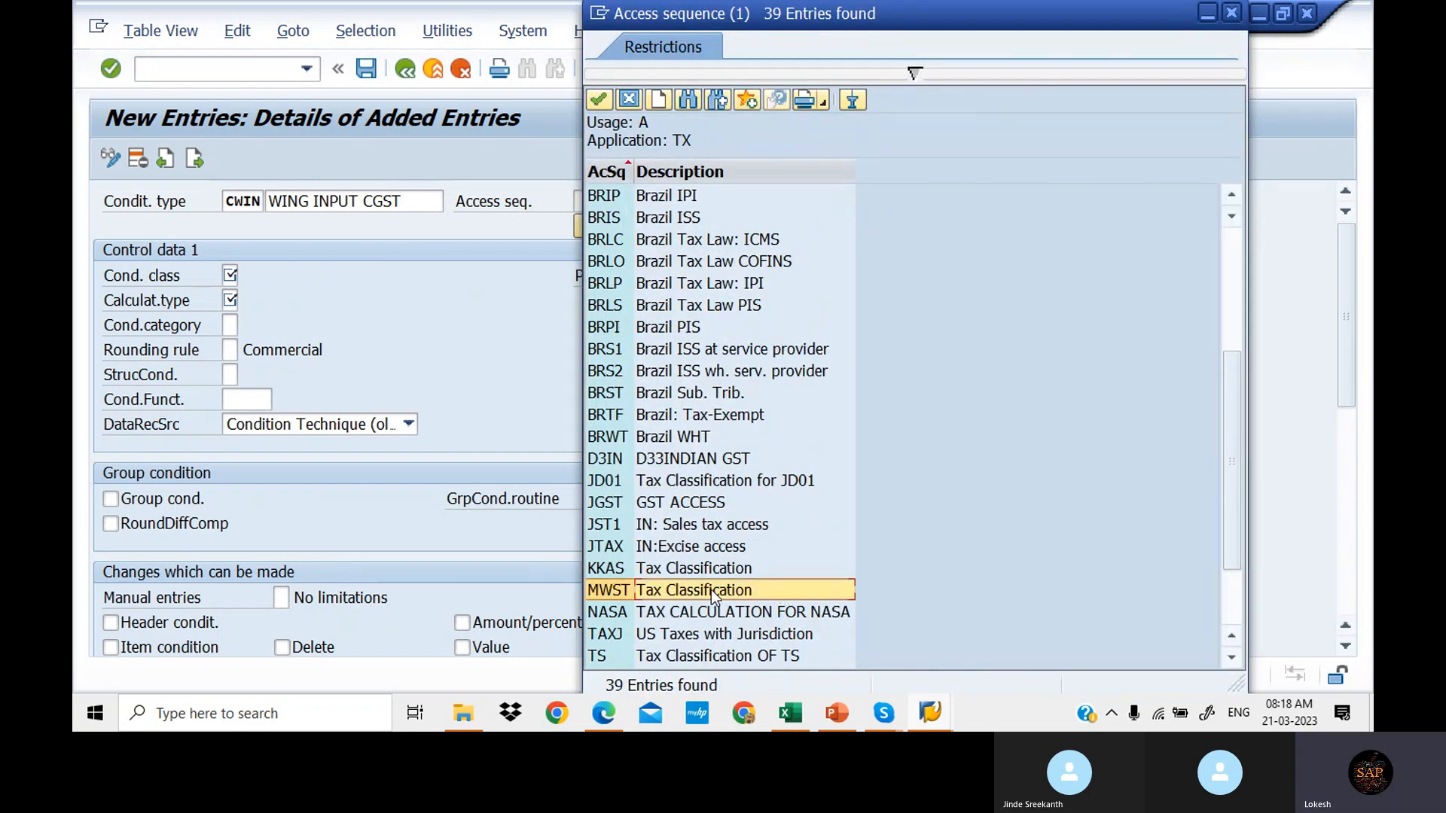
pyautogui.doubleClick(711, 589)
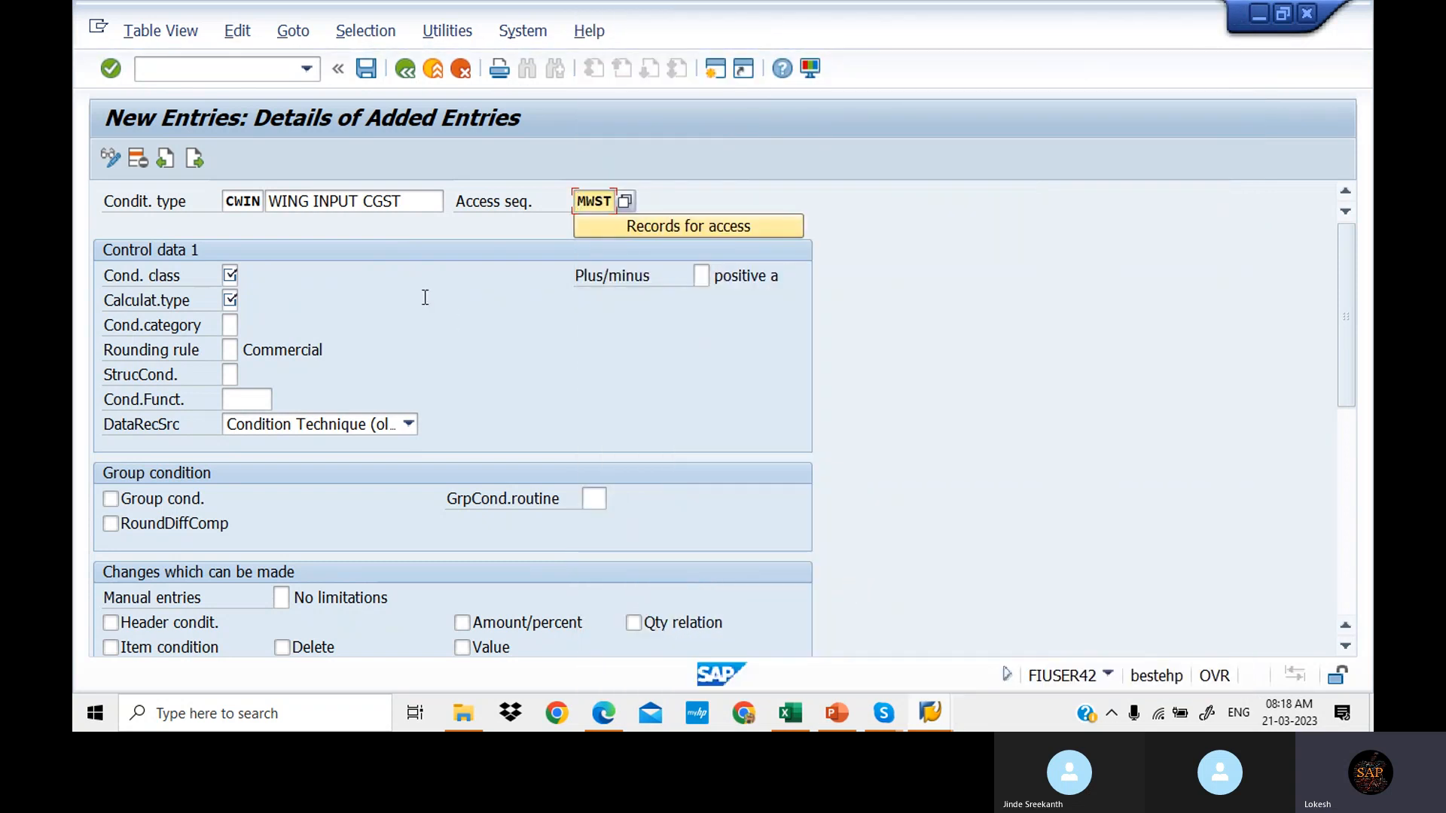
# Step: Set the condition class of CWIN to D (Taxes) from the list of possible entries
pyautogui.click(232, 276)
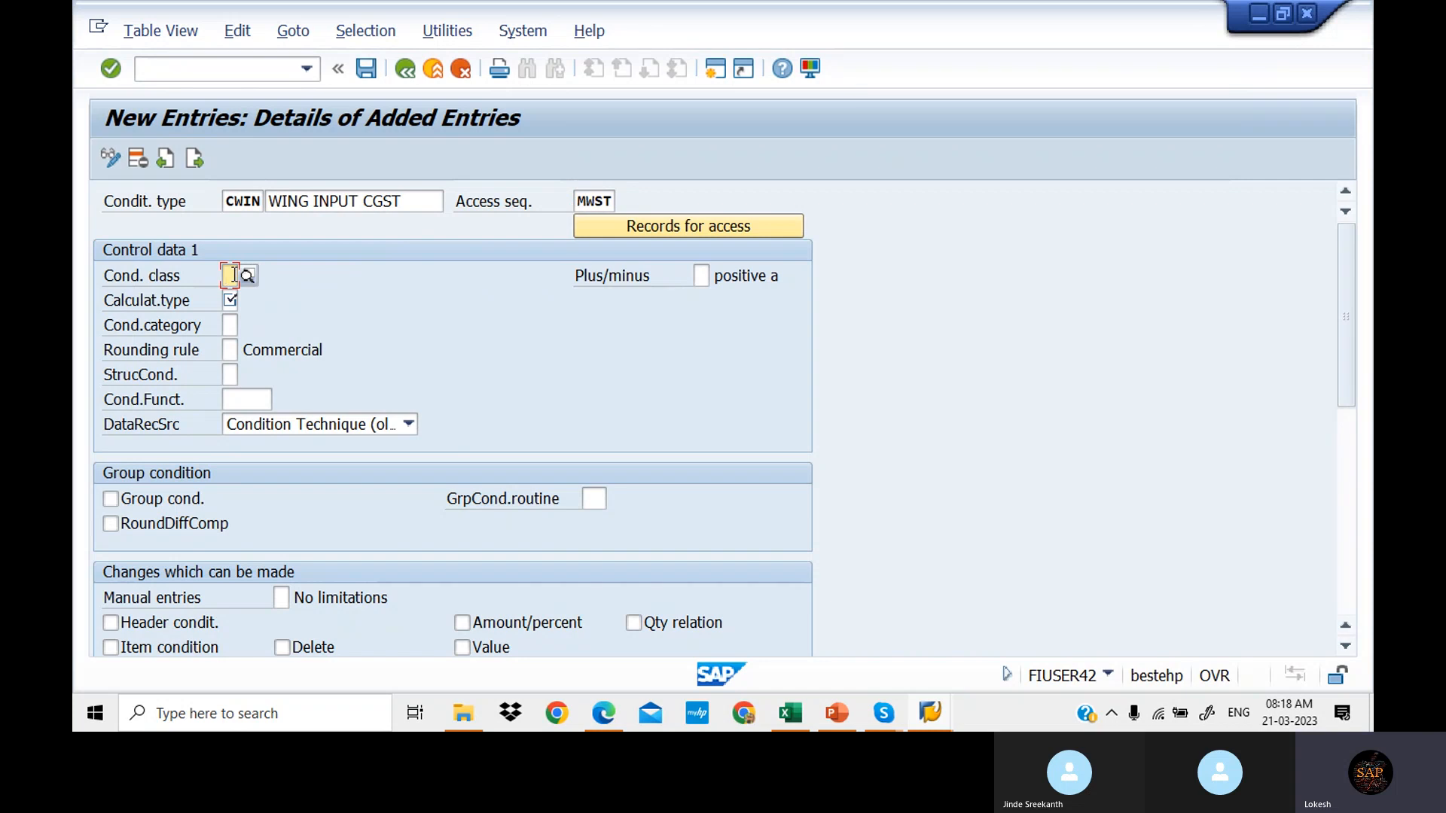
pyautogui.click(247, 277)
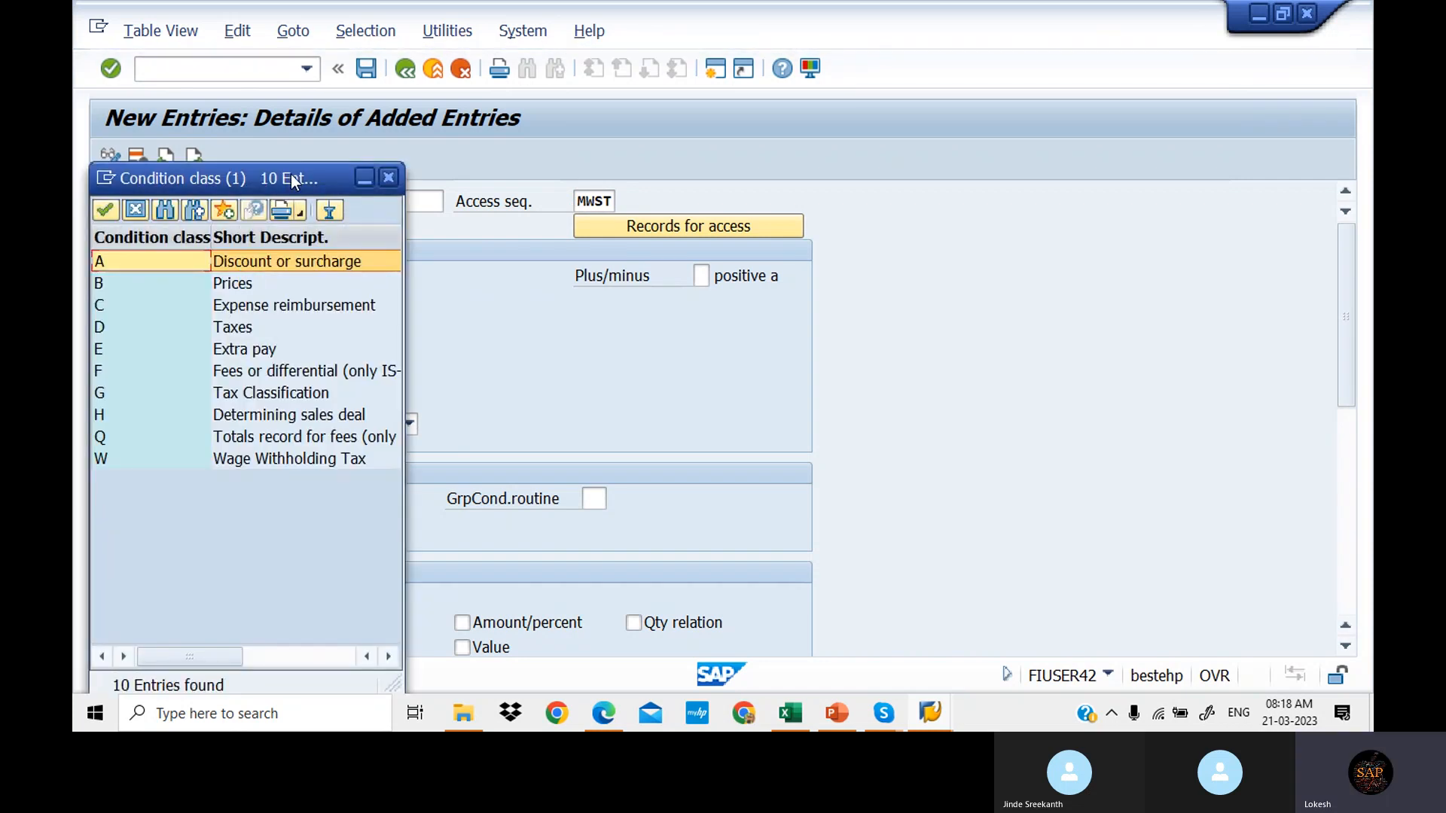
pyautogui.moveTo(294, 174); pyautogui.dragTo(529, 194)
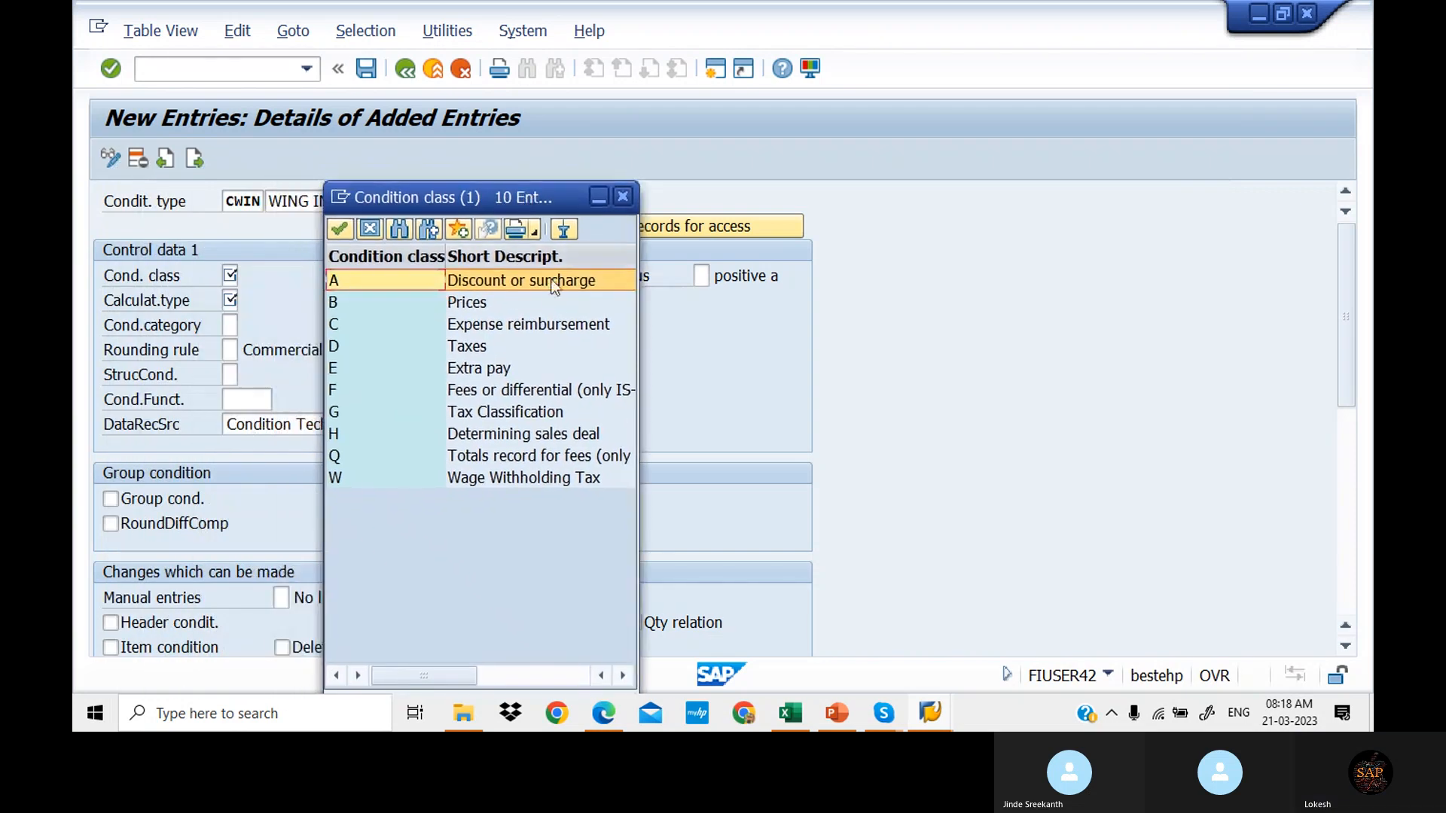
pyautogui.doubleClick(478, 344)
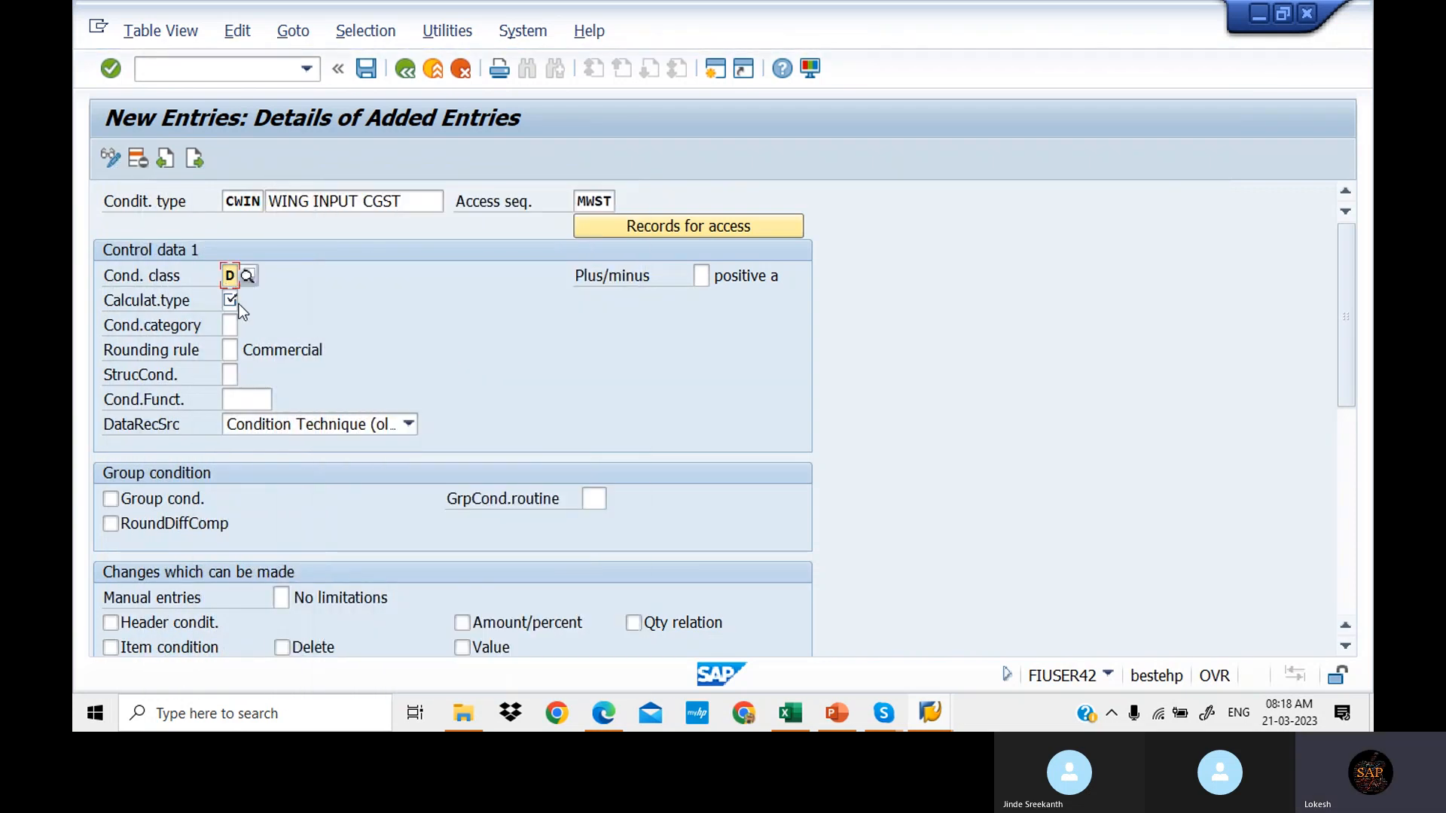
# Step: Set the calculation type of CWIN to A (Percentage) and its condition category to D (Tax)
pyautogui.click(229, 299)
pyautogui.click(249, 299)
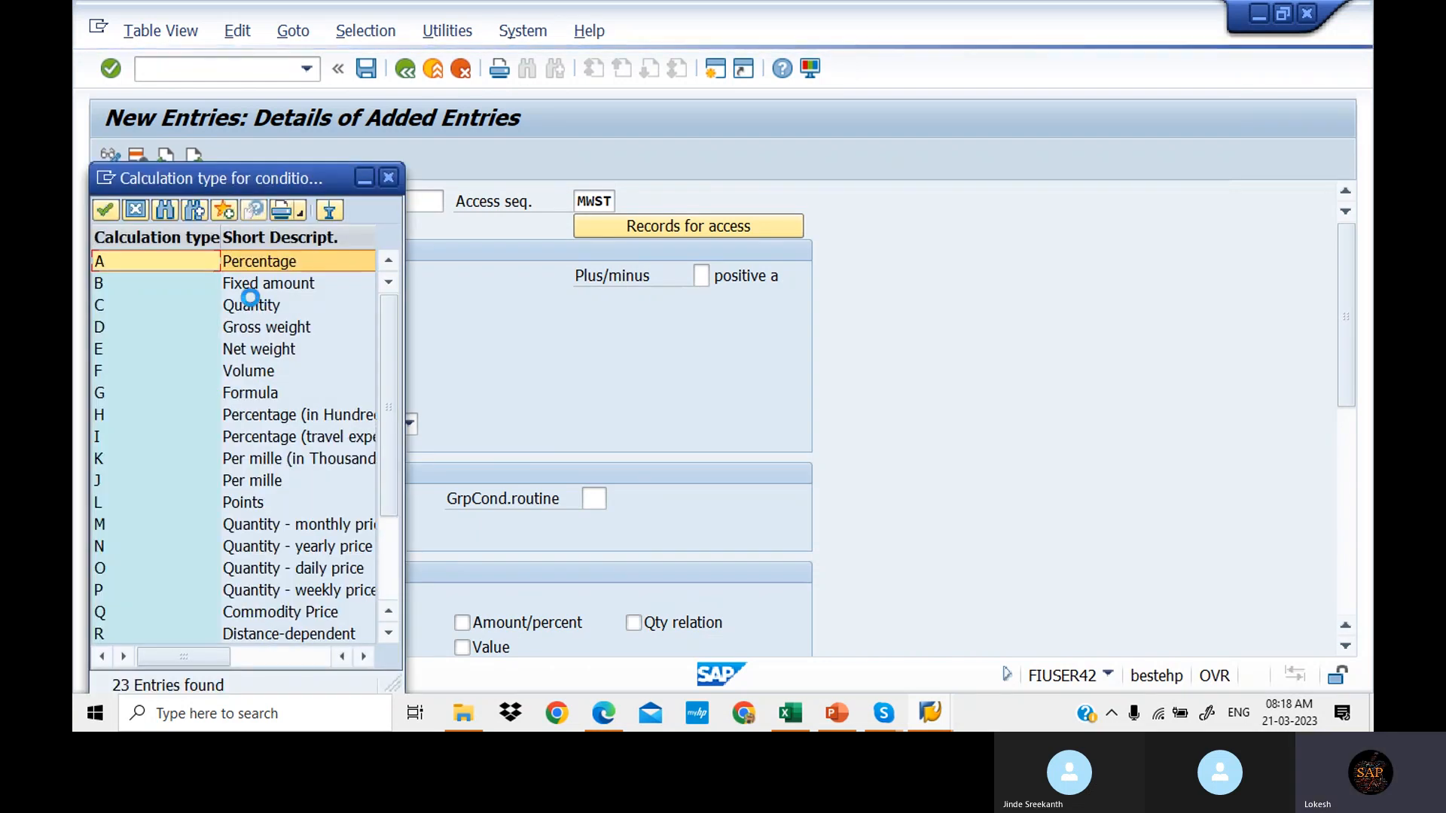
pyautogui.doubleClick(319, 261)
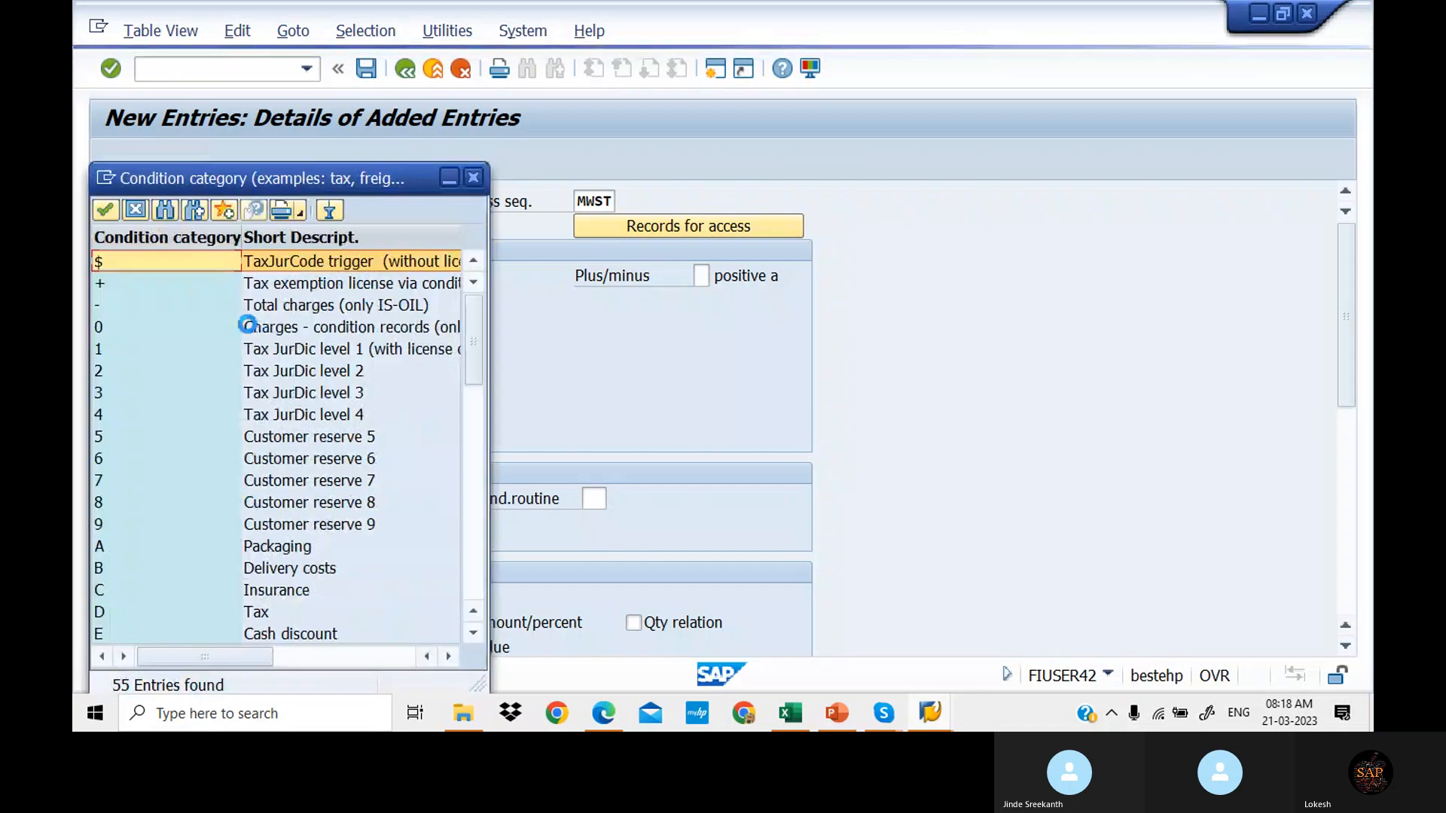
pyautogui.click(264, 616)
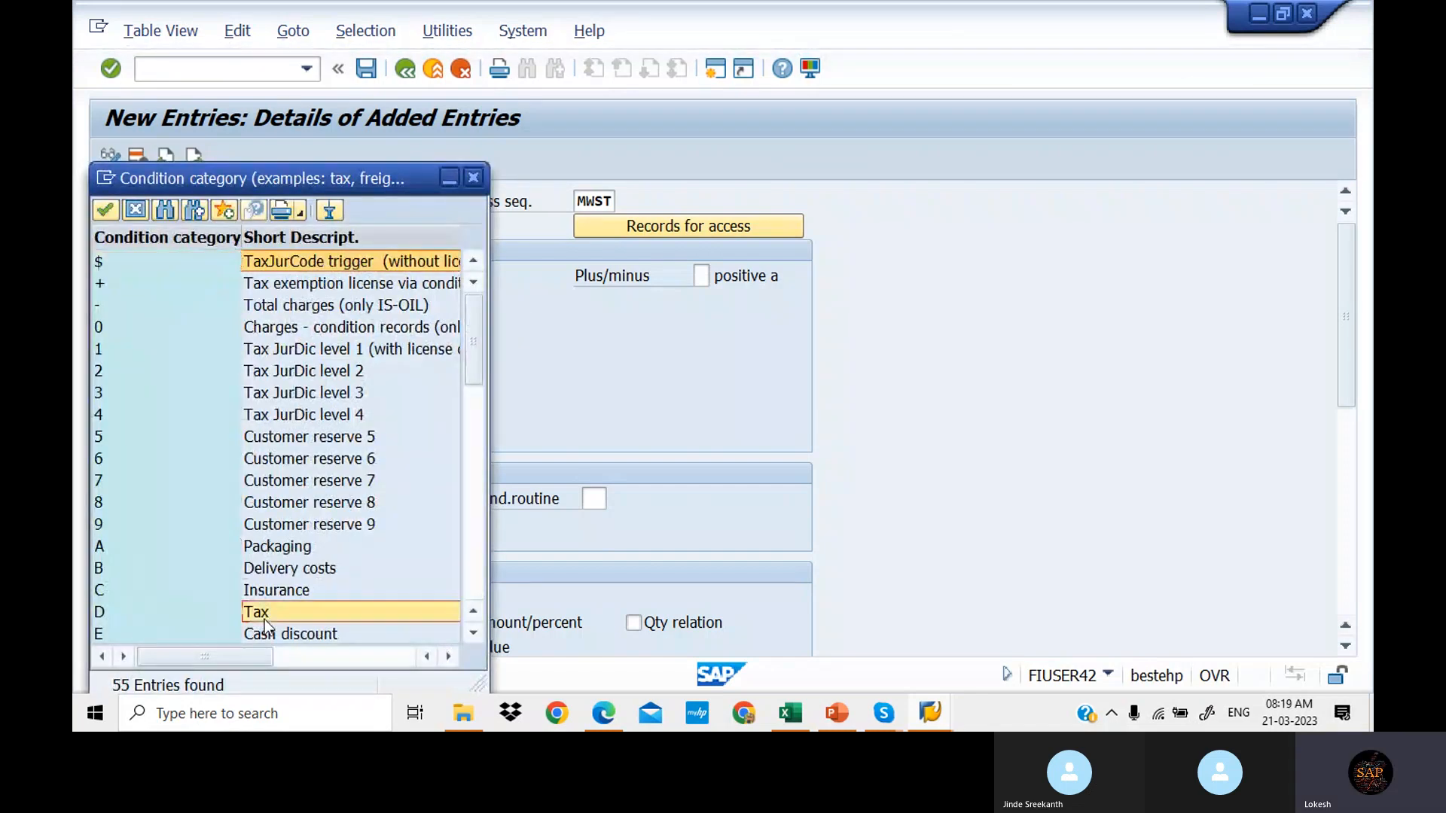
pyautogui.doubleClick(264, 619)
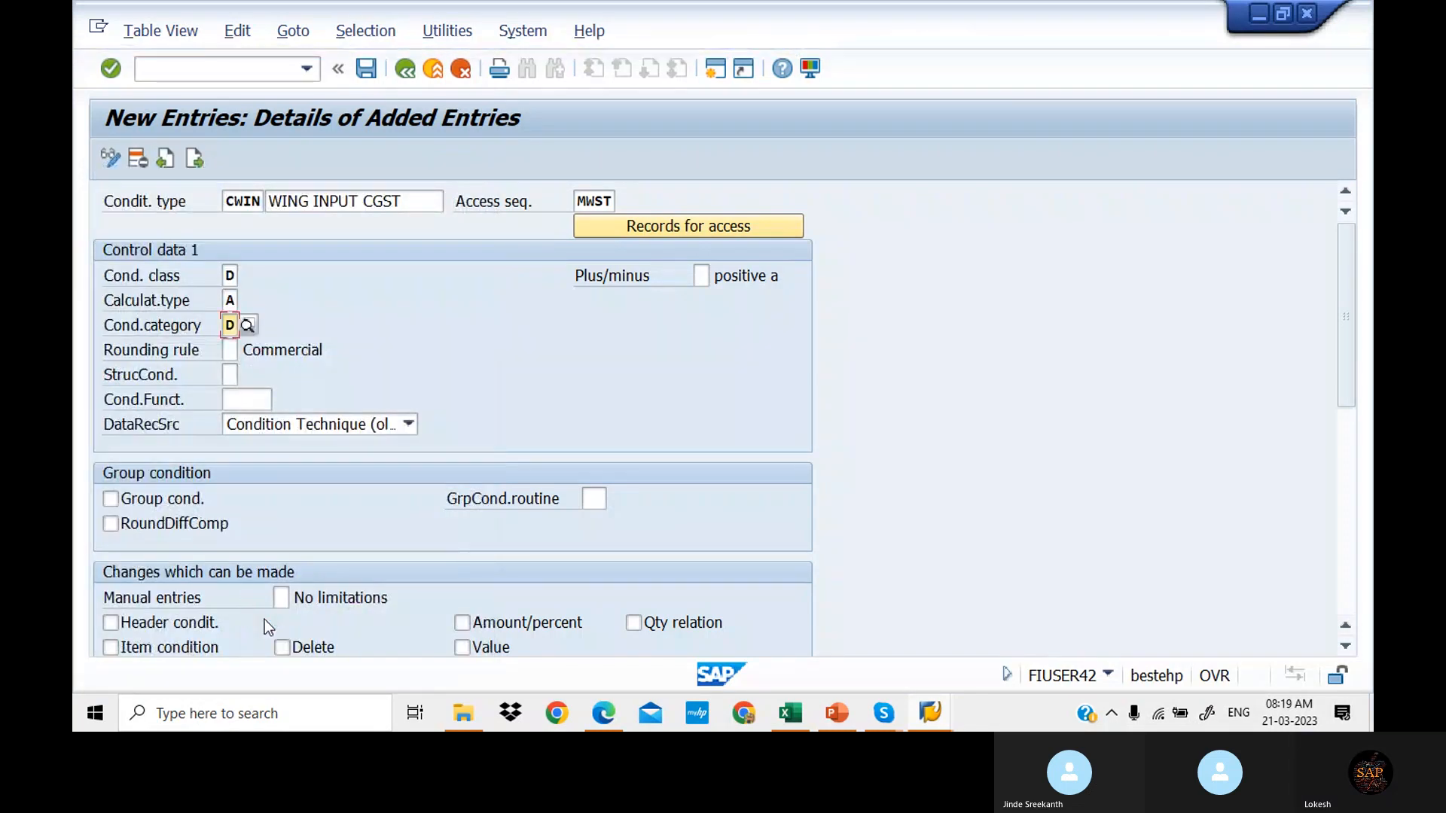
# Step: Save condition type CWIN under a newly created customizing request with the short description GST CONFIGURATION
pyautogui.click(367, 70)
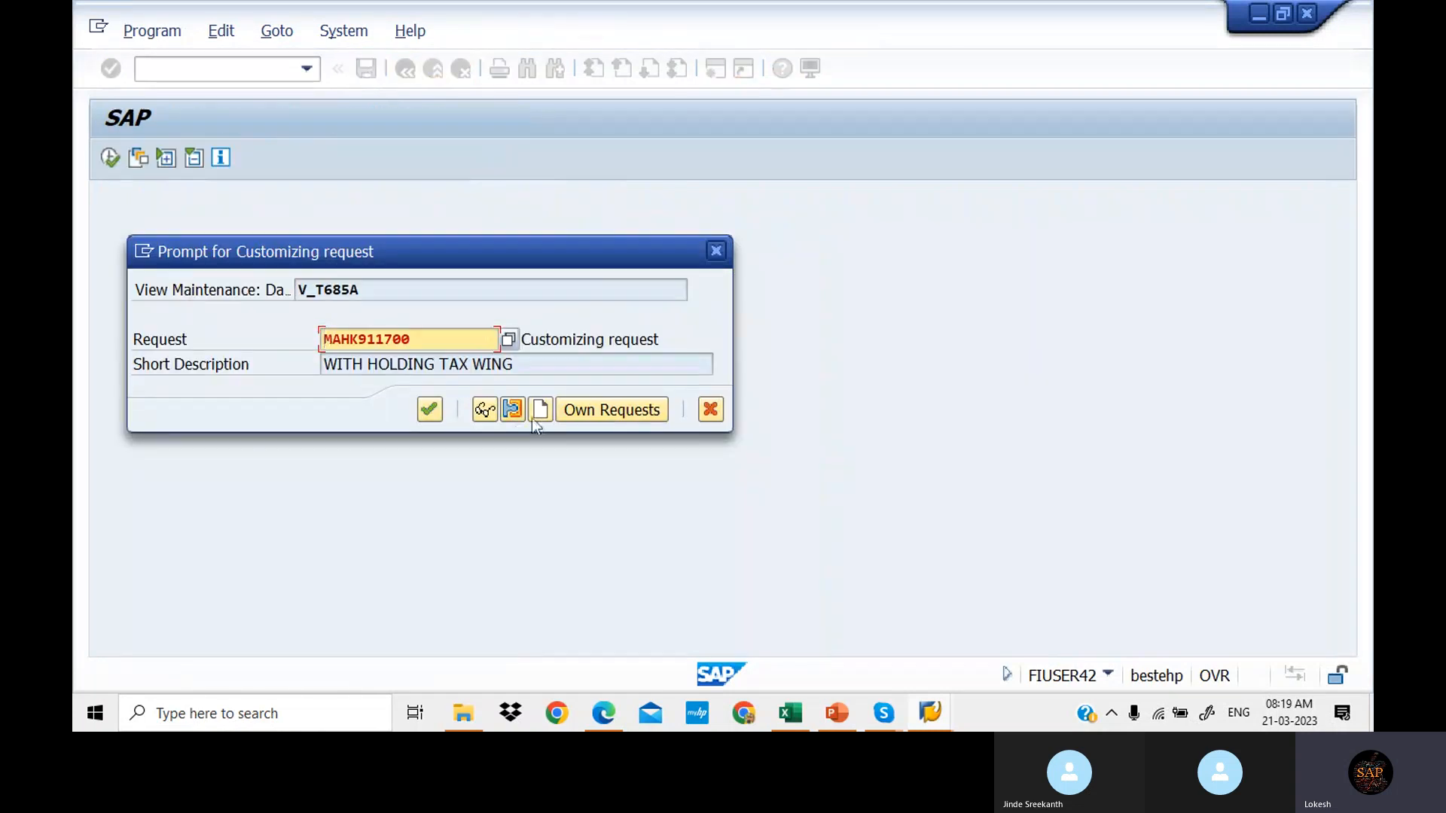
pyautogui.click(540, 409)
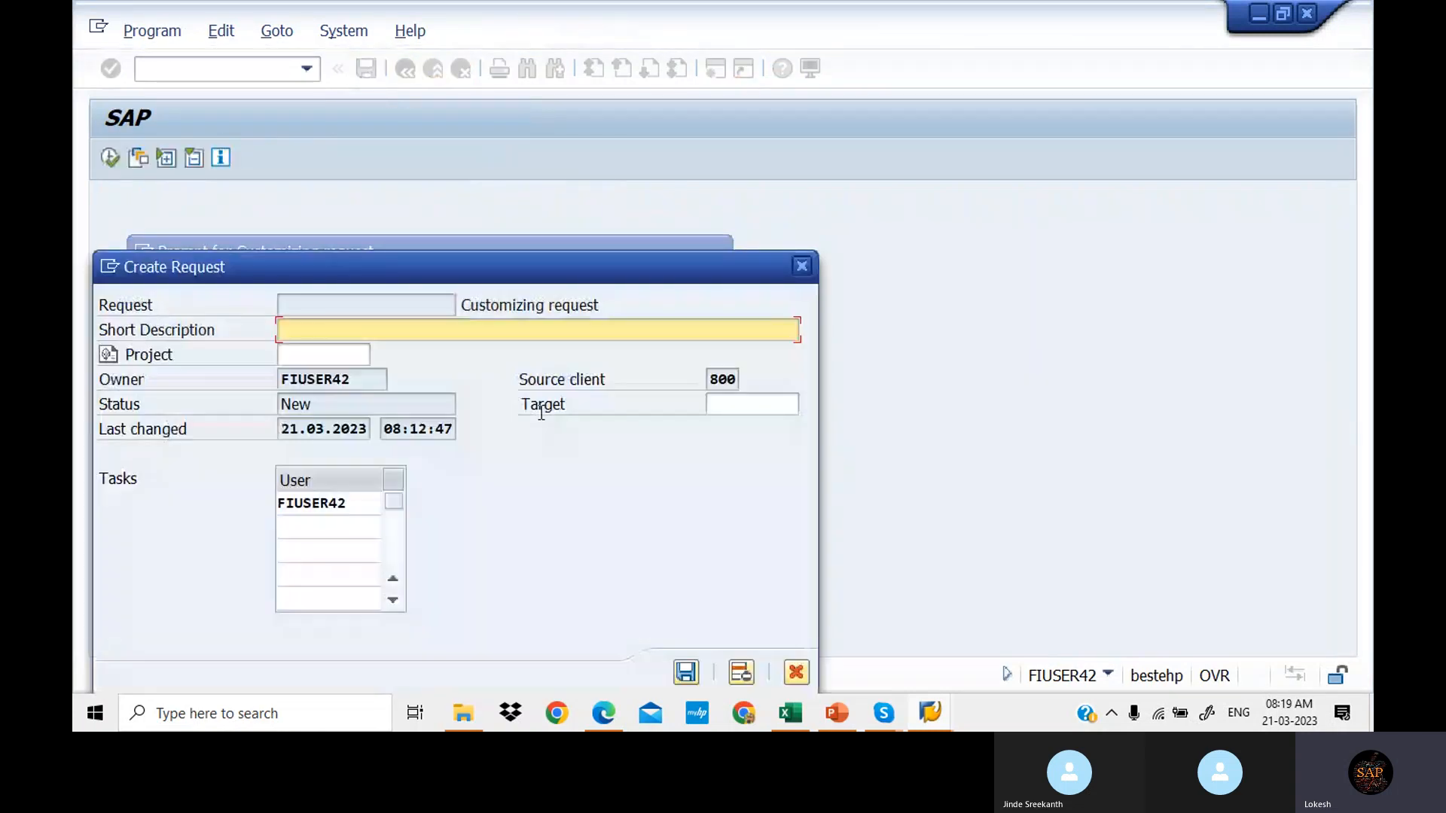
pyautogui.write('GST CONFIGURATIO')
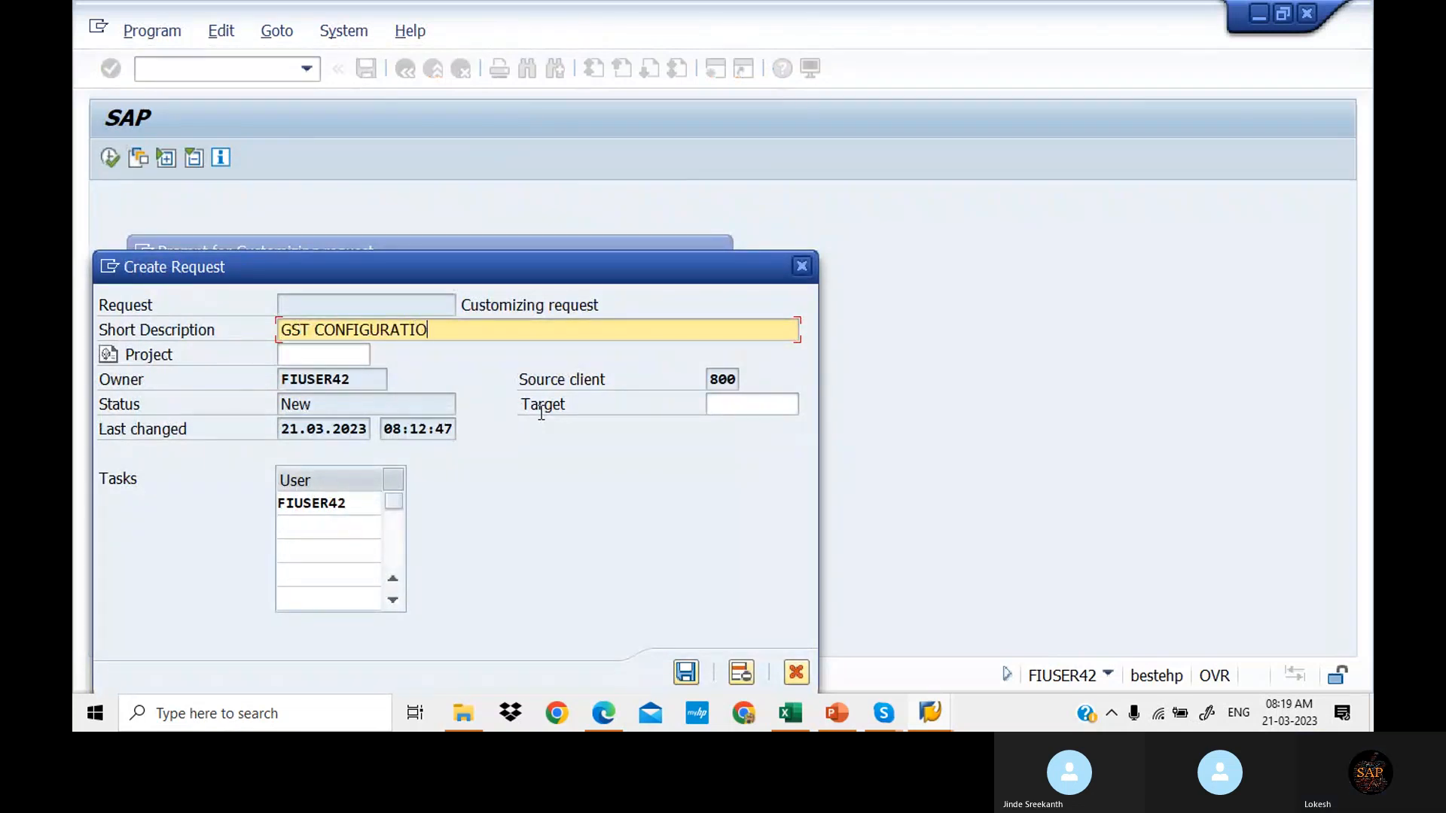
pyautogui.write('N')
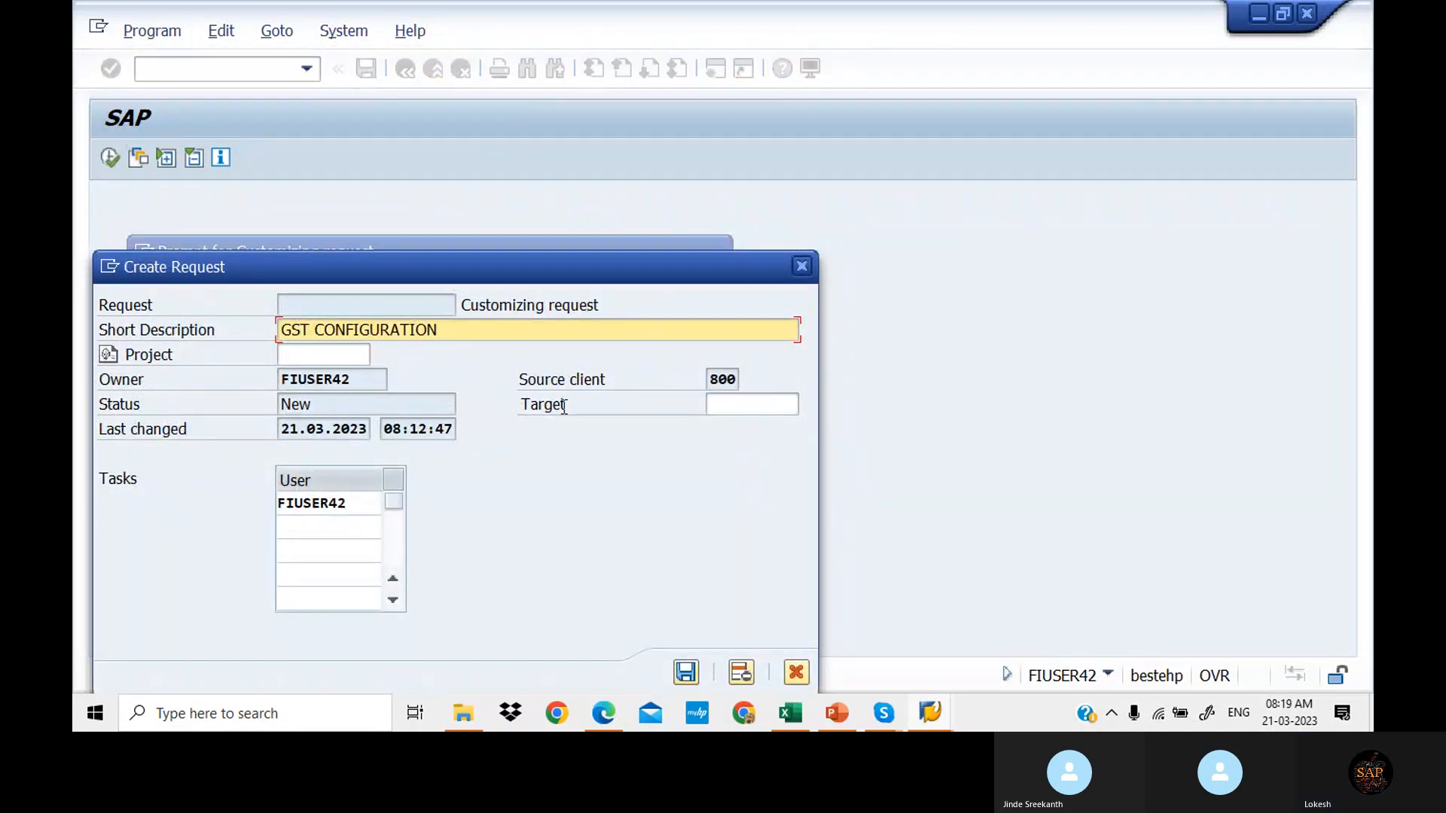
pyautogui.click(679, 674)
pyautogui.click(430, 411)
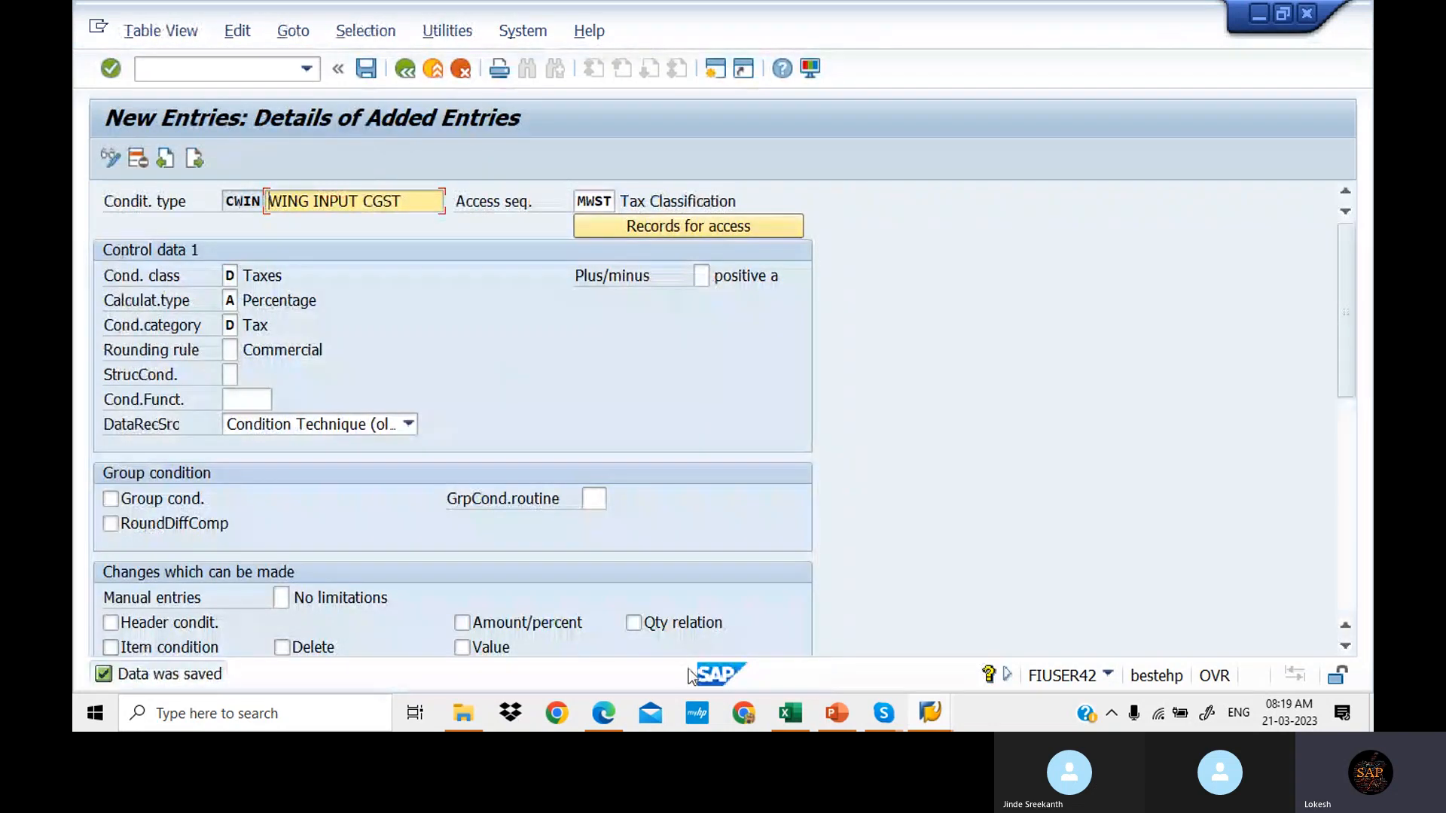
# Step: Switch to the Excel GST configurations sheet and enter "CWIN," in cell D3 of the Define Condition Types row
pyautogui.click(792, 714)
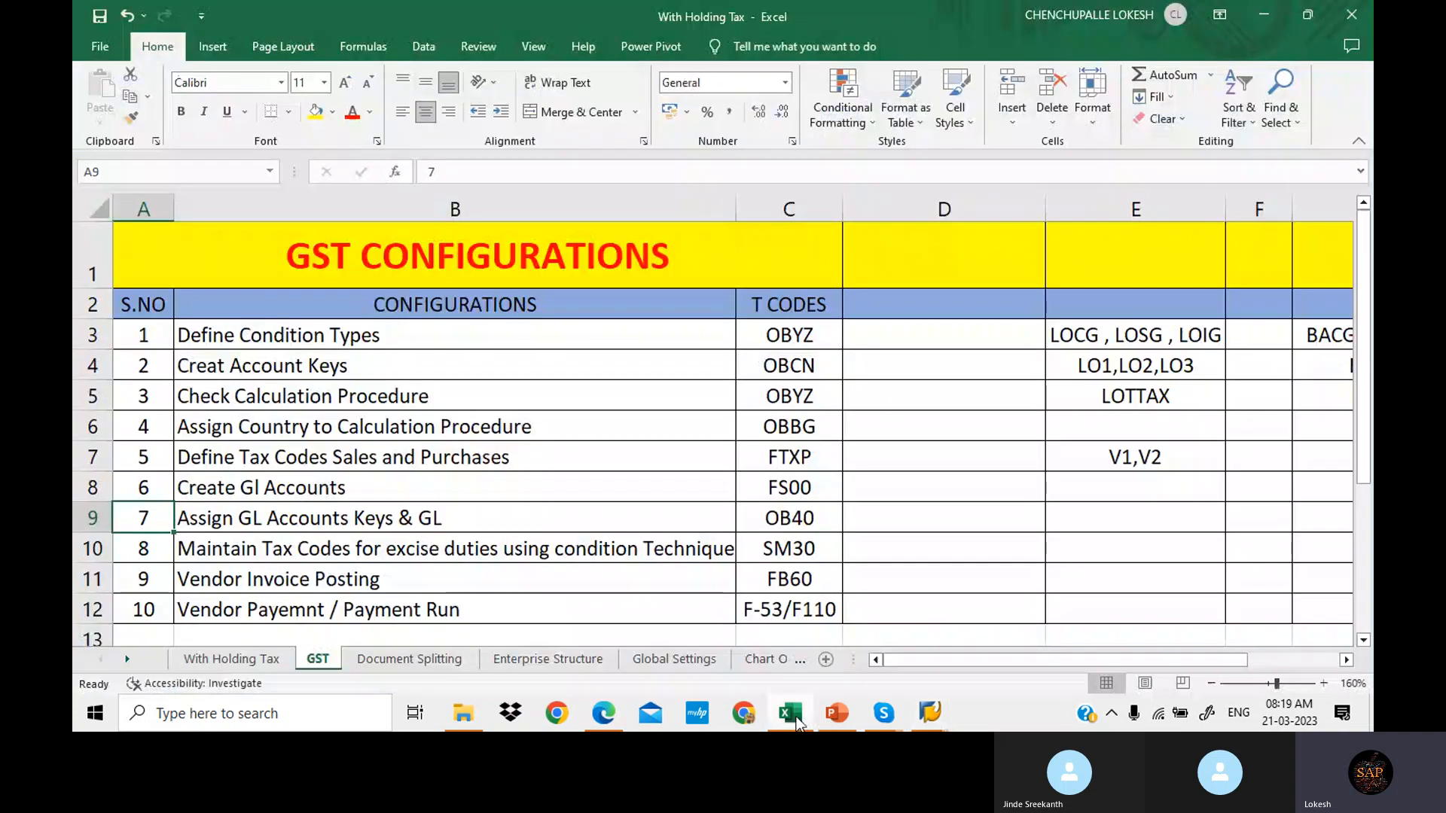
pyautogui.click(903, 345)
pyautogui.write('CWIN,')
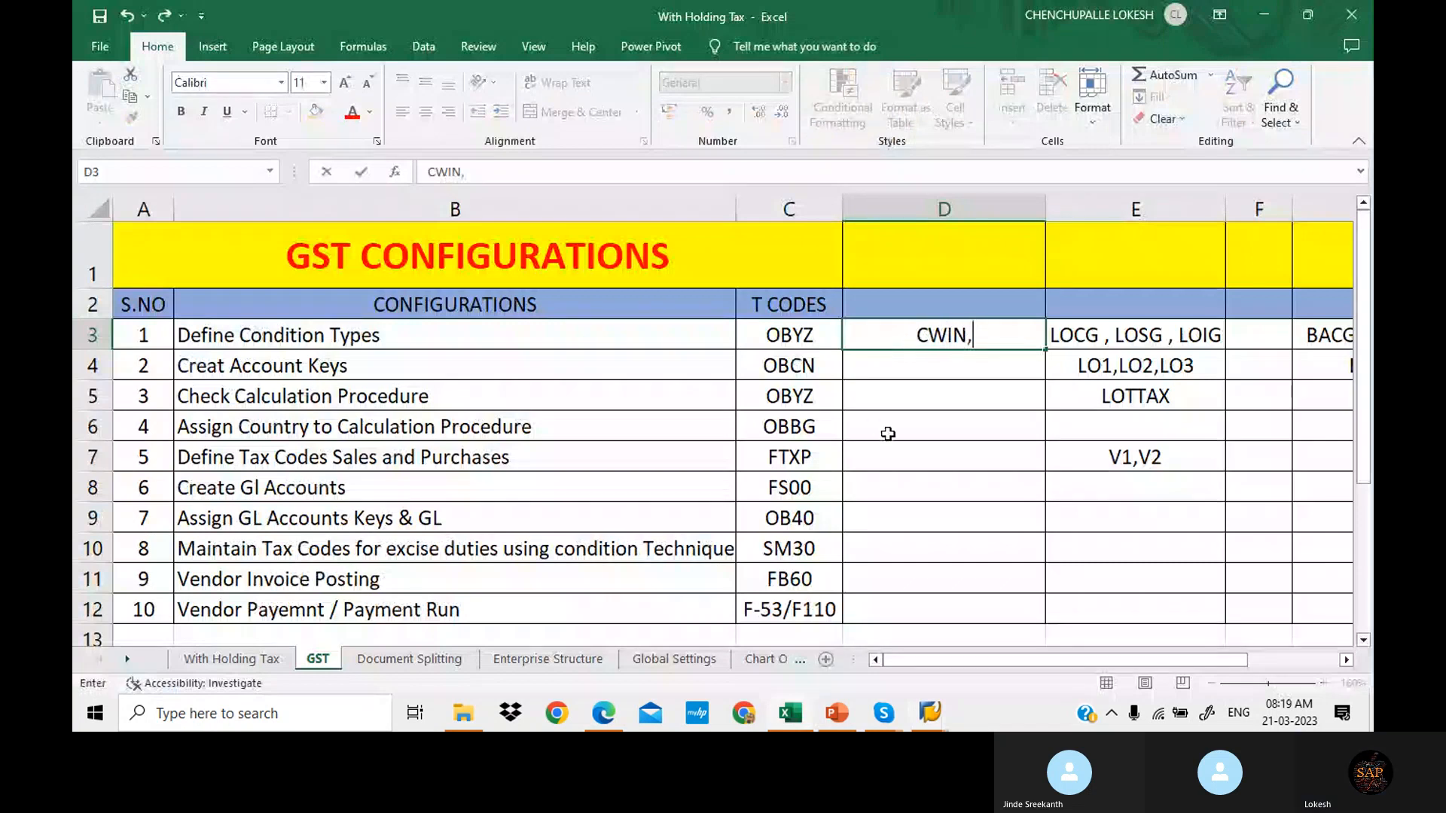
pyautogui.click(888, 434)
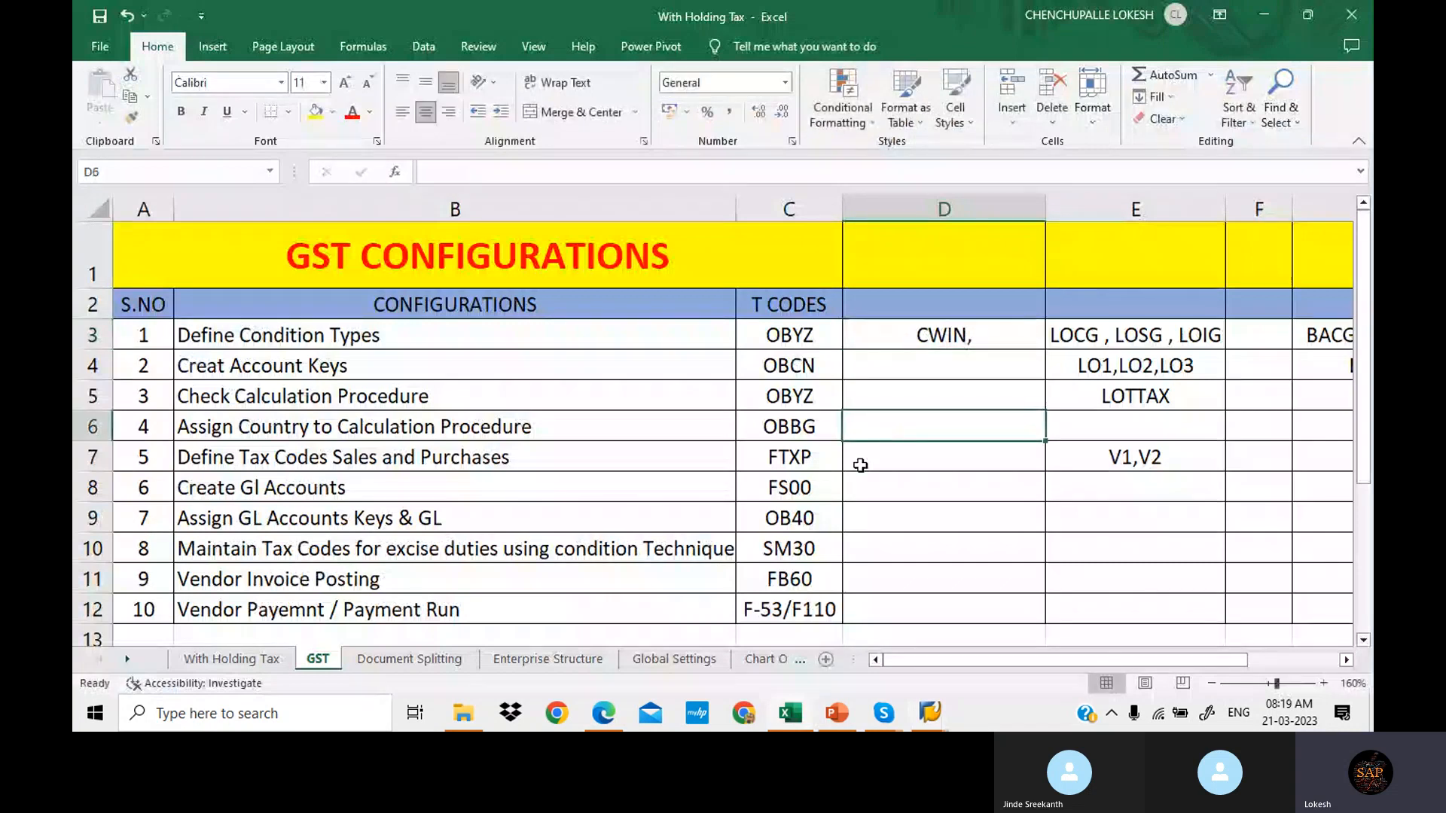
# Step: Switch back to the SAP new entries window and start another condition type, SWIN, with the description WING INPUT SGST
pyautogui.moveTo(930, 712)
pyautogui.moveTo(934, 644)
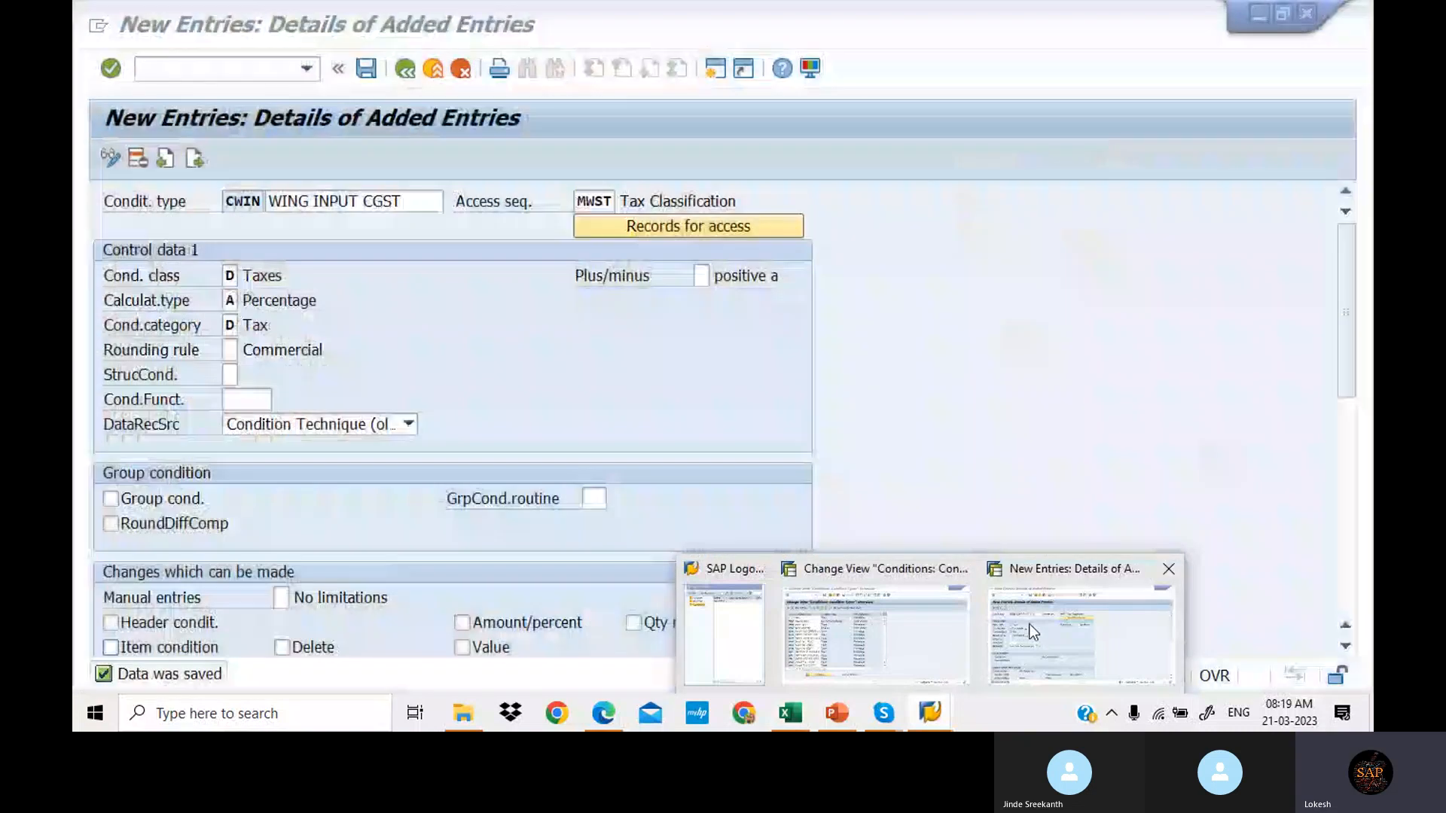
pyautogui.click(1032, 625)
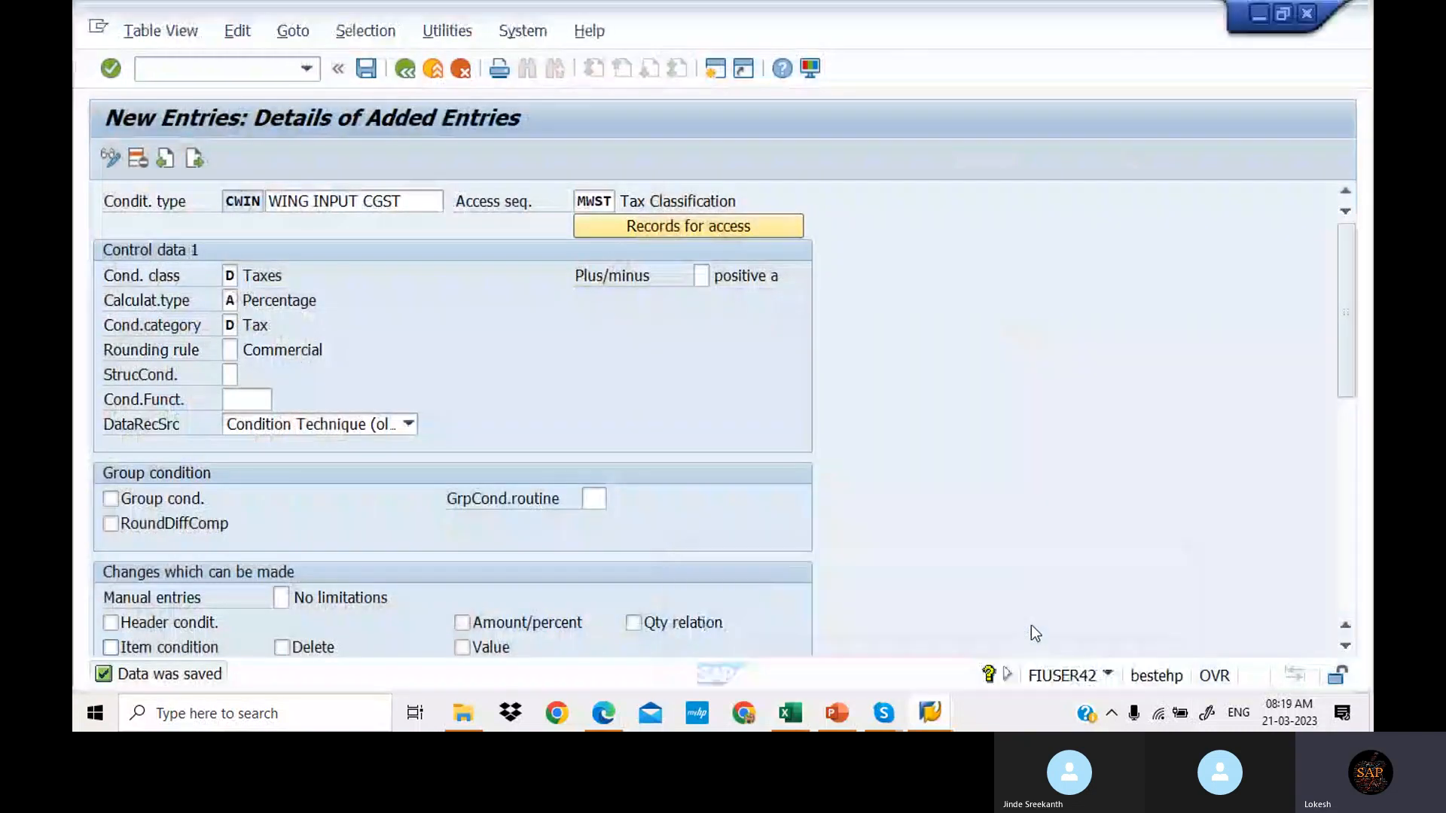
pyautogui.click(197, 162)
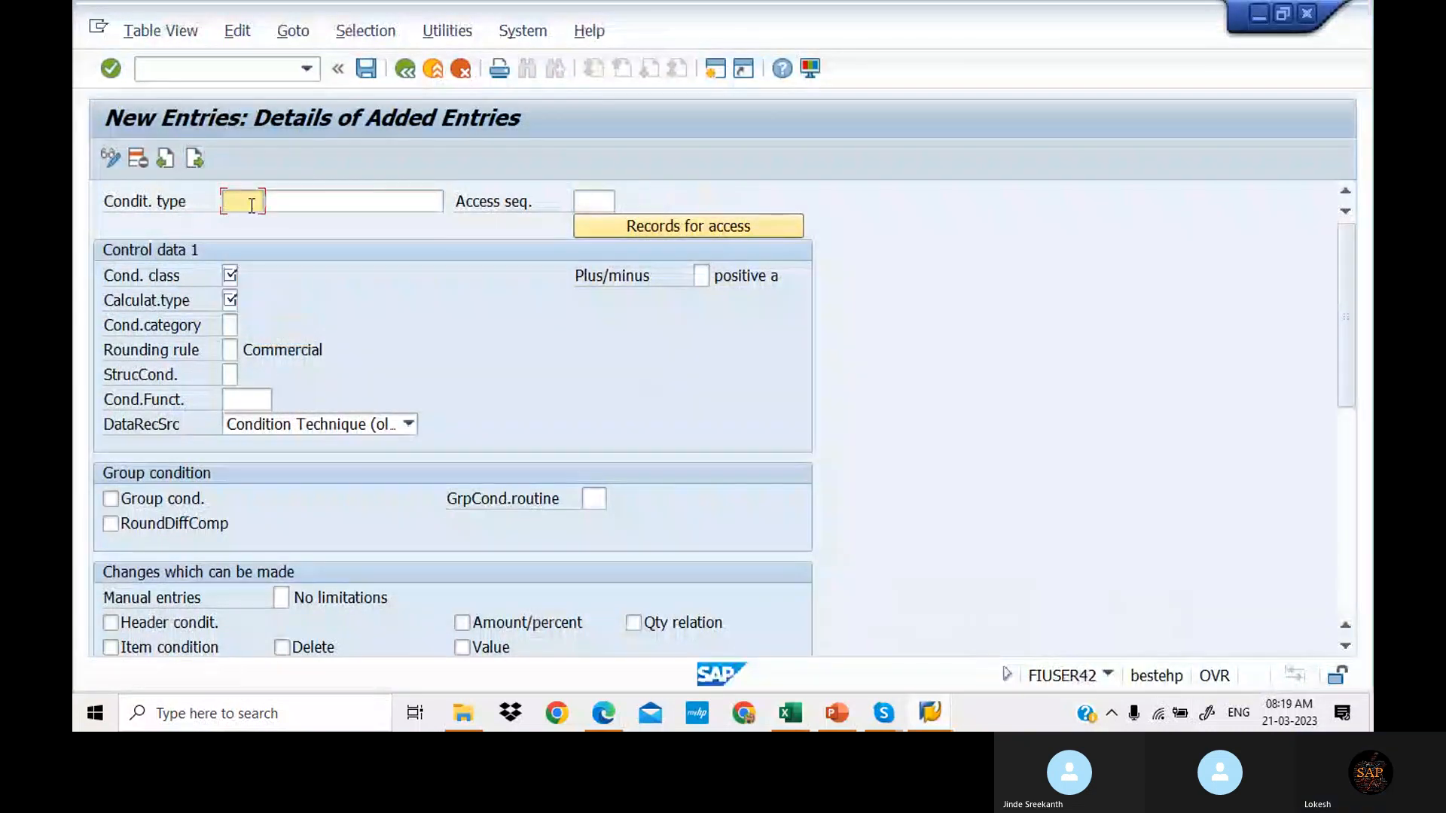
pyautogui.write('SWIN')
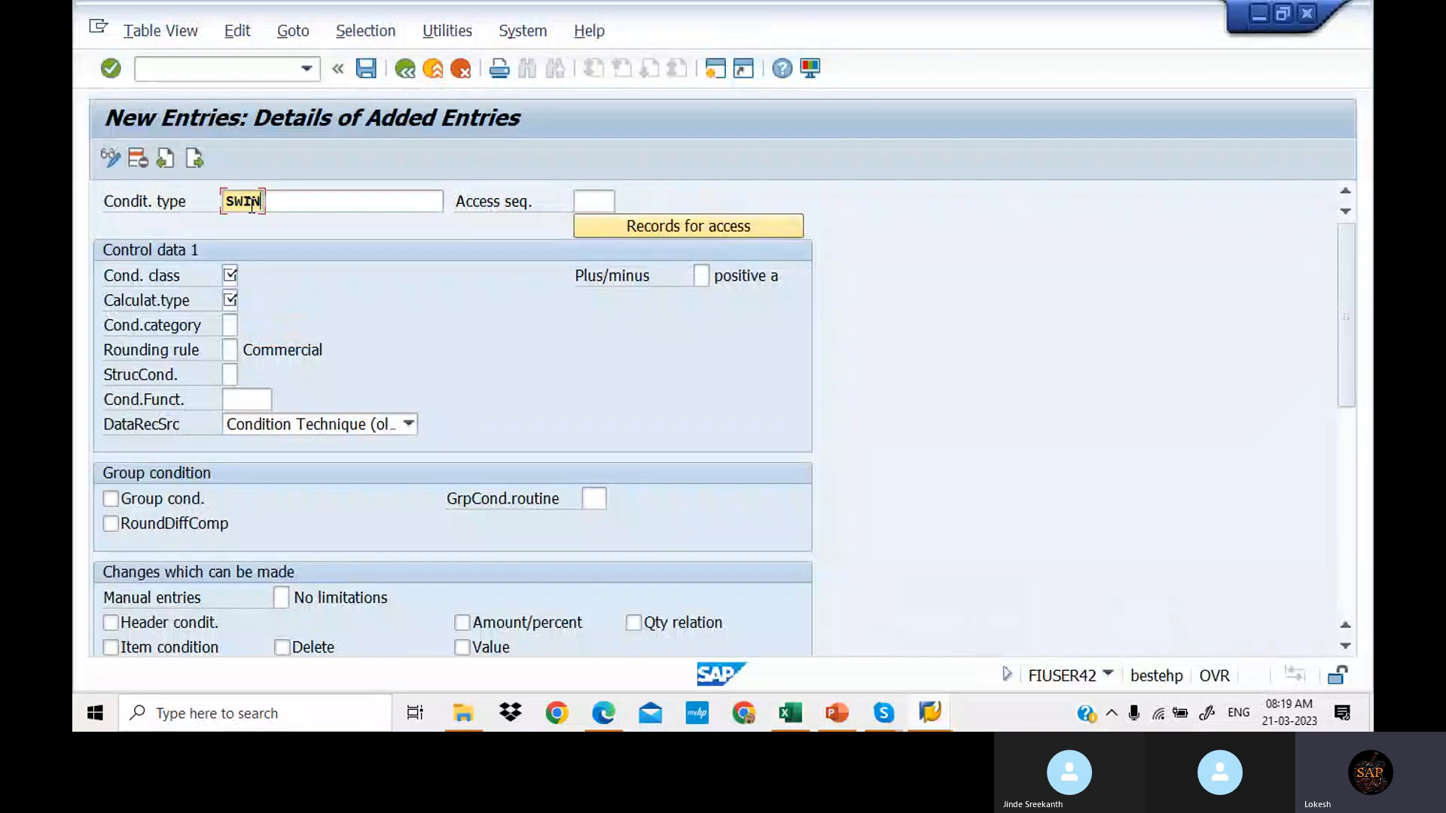
pyautogui.click(323, 200)
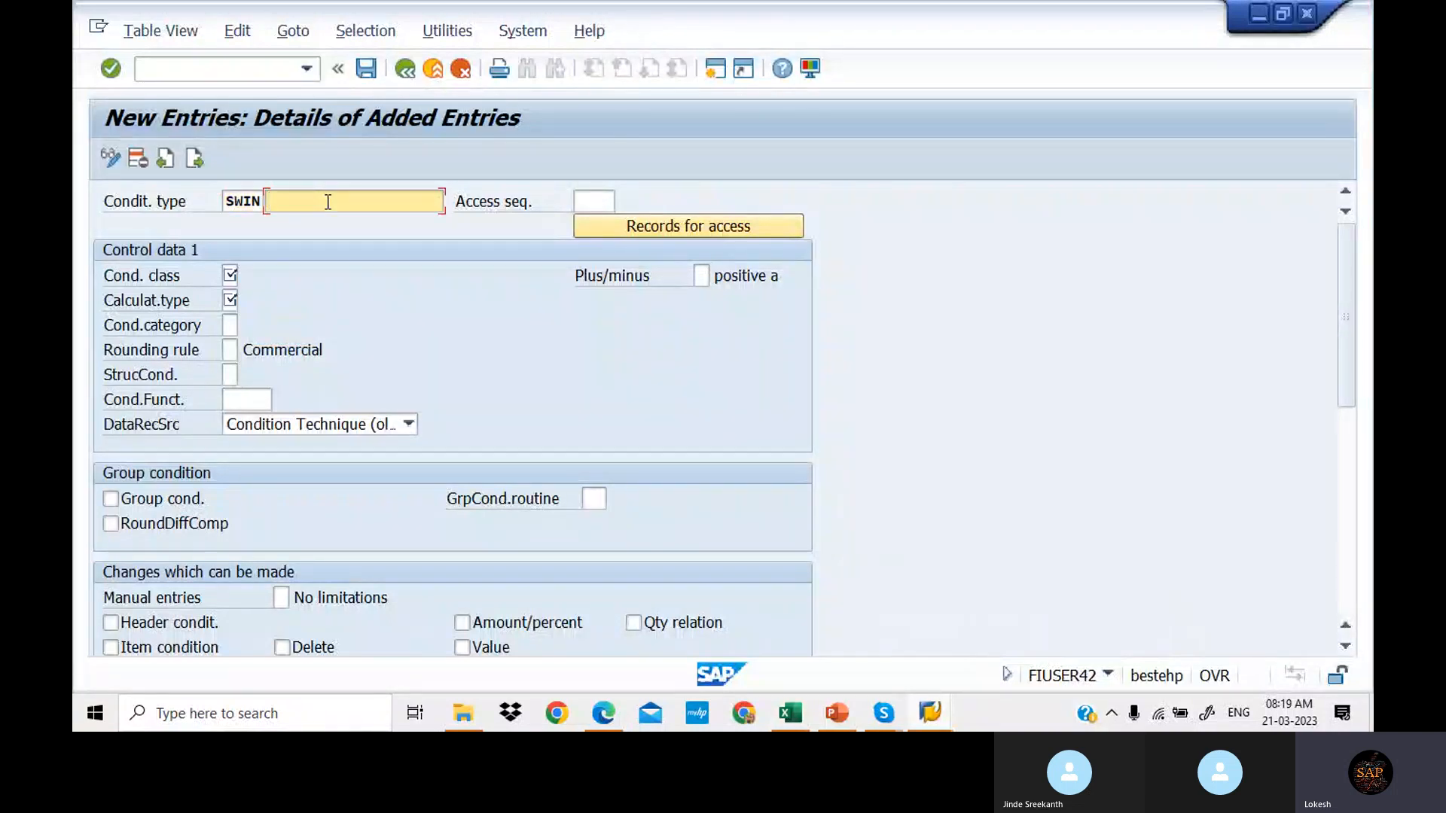
pyautogui.write('WIN')
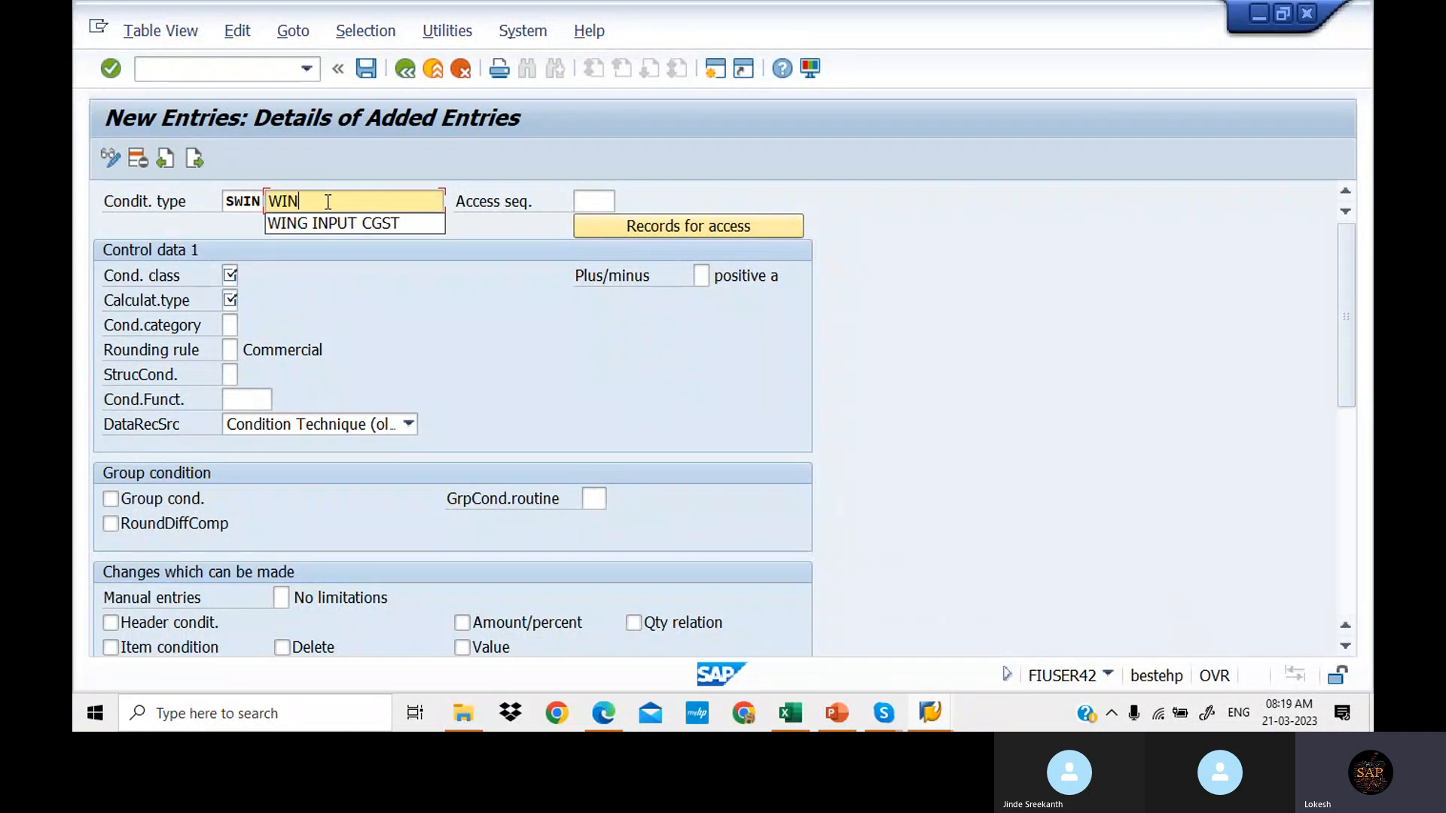
pyautogui.write('G INPUT SGST')
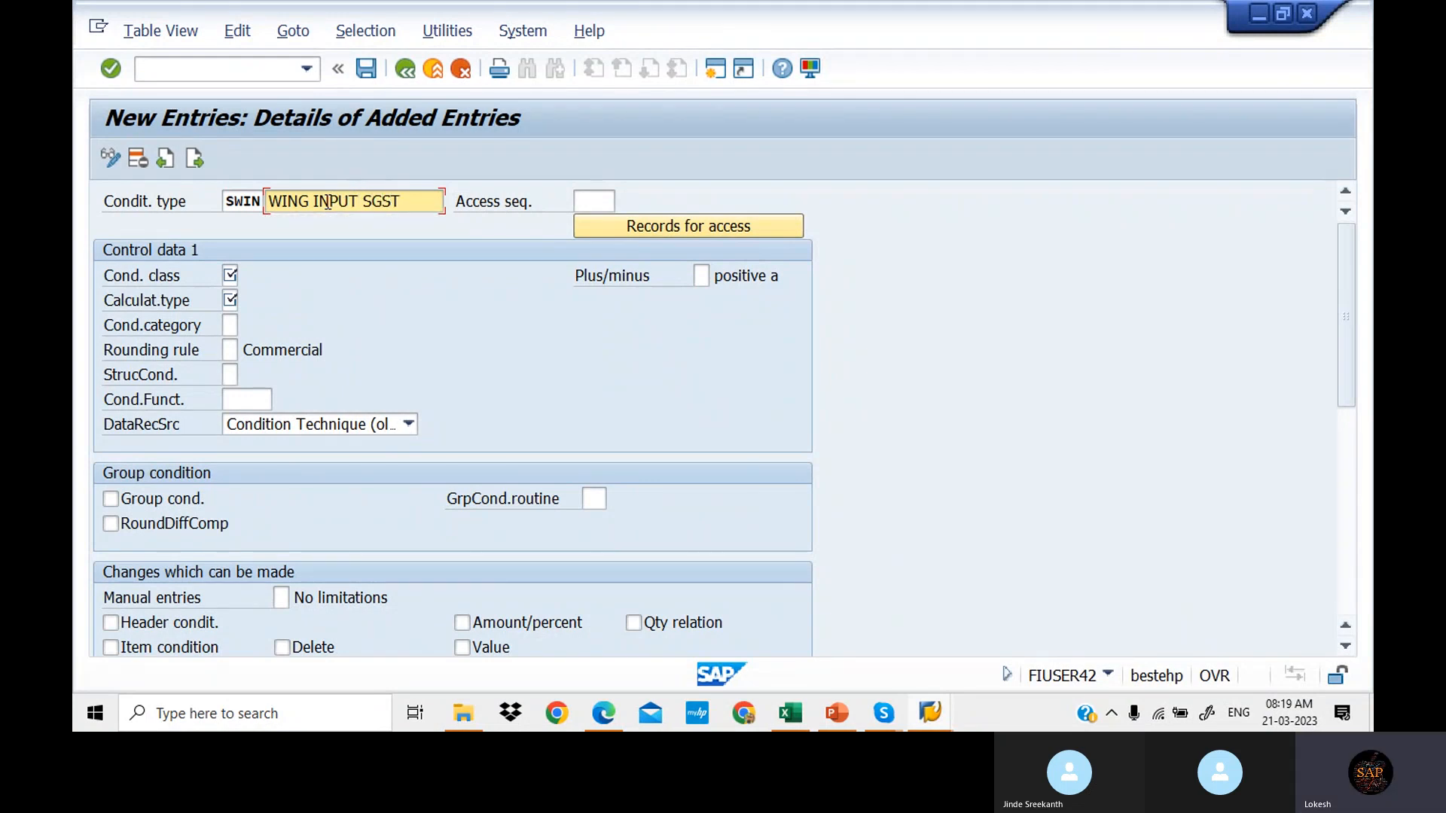
# Step: Set SWIN's access sequence to MWST, condition class to D, calculation type to A and condition category to D, and save the entry
pyautogui.click(594, 201)
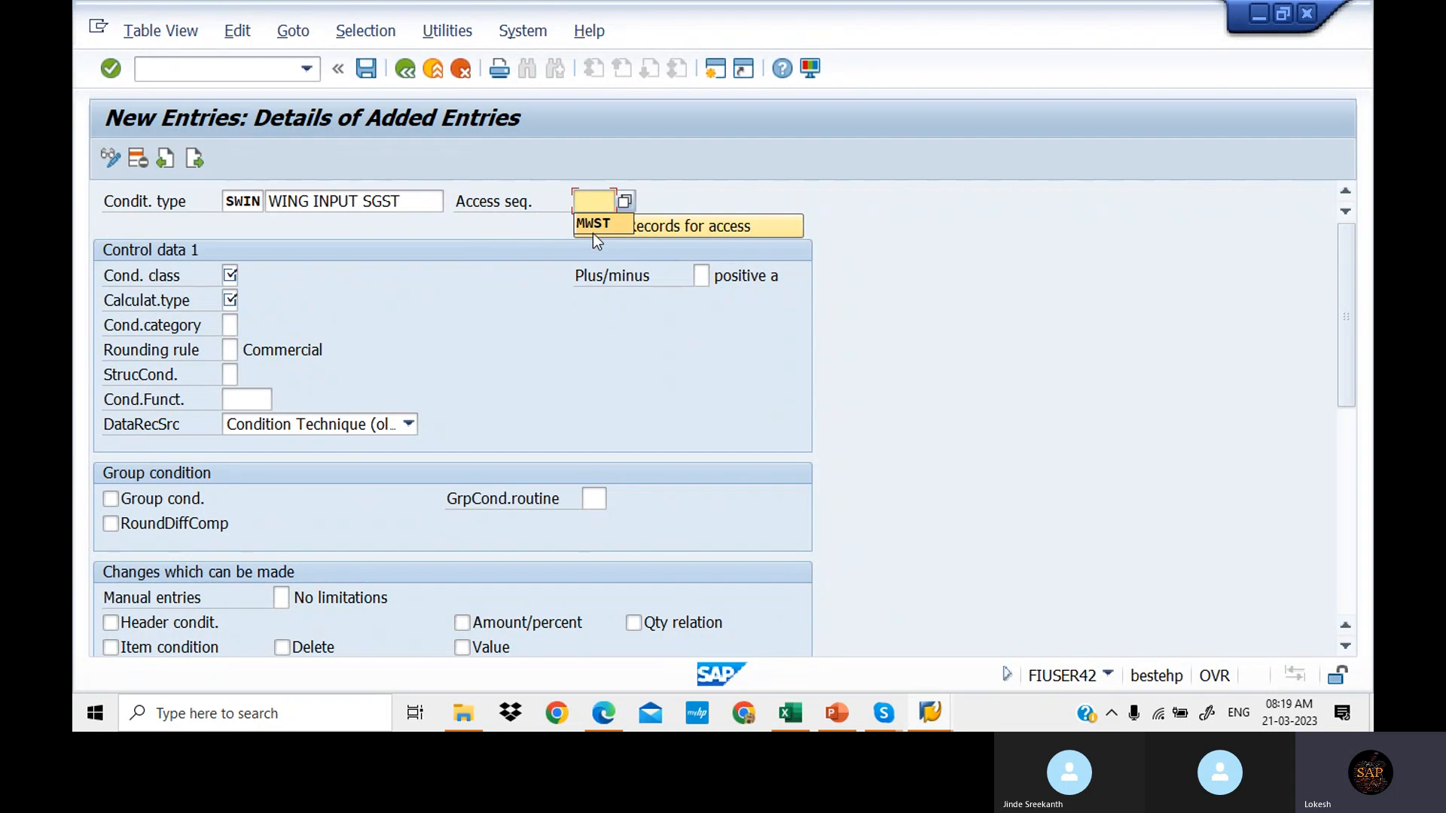
pyautogui.click(598, 228)
pyautogui.click(229, 275)
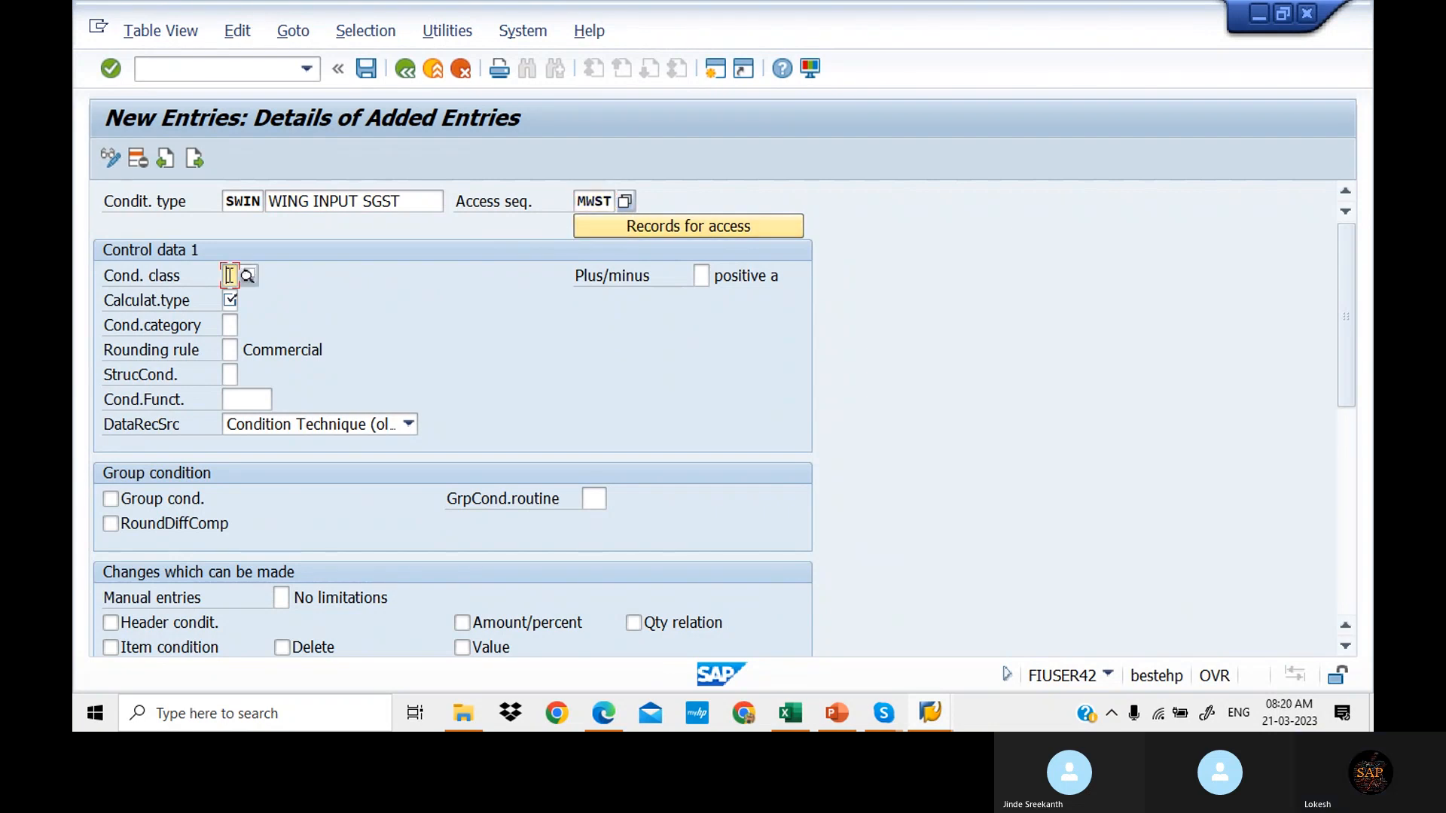
pyautogui.write('D')
pyautogui.click(230, 299)
pyautogui.write('A')
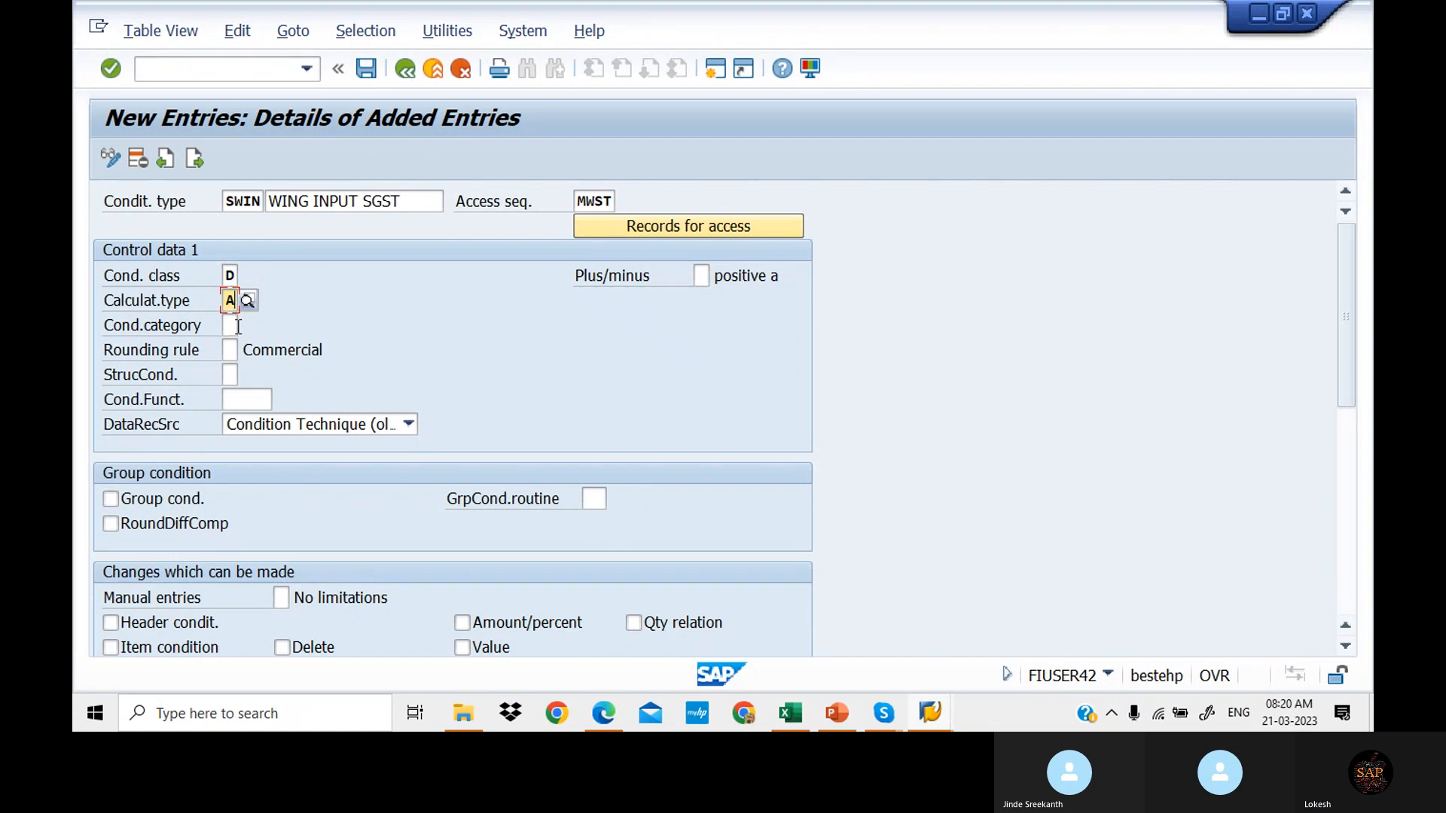
pyautogui.click(236, 326)
pyautogui.write('D')
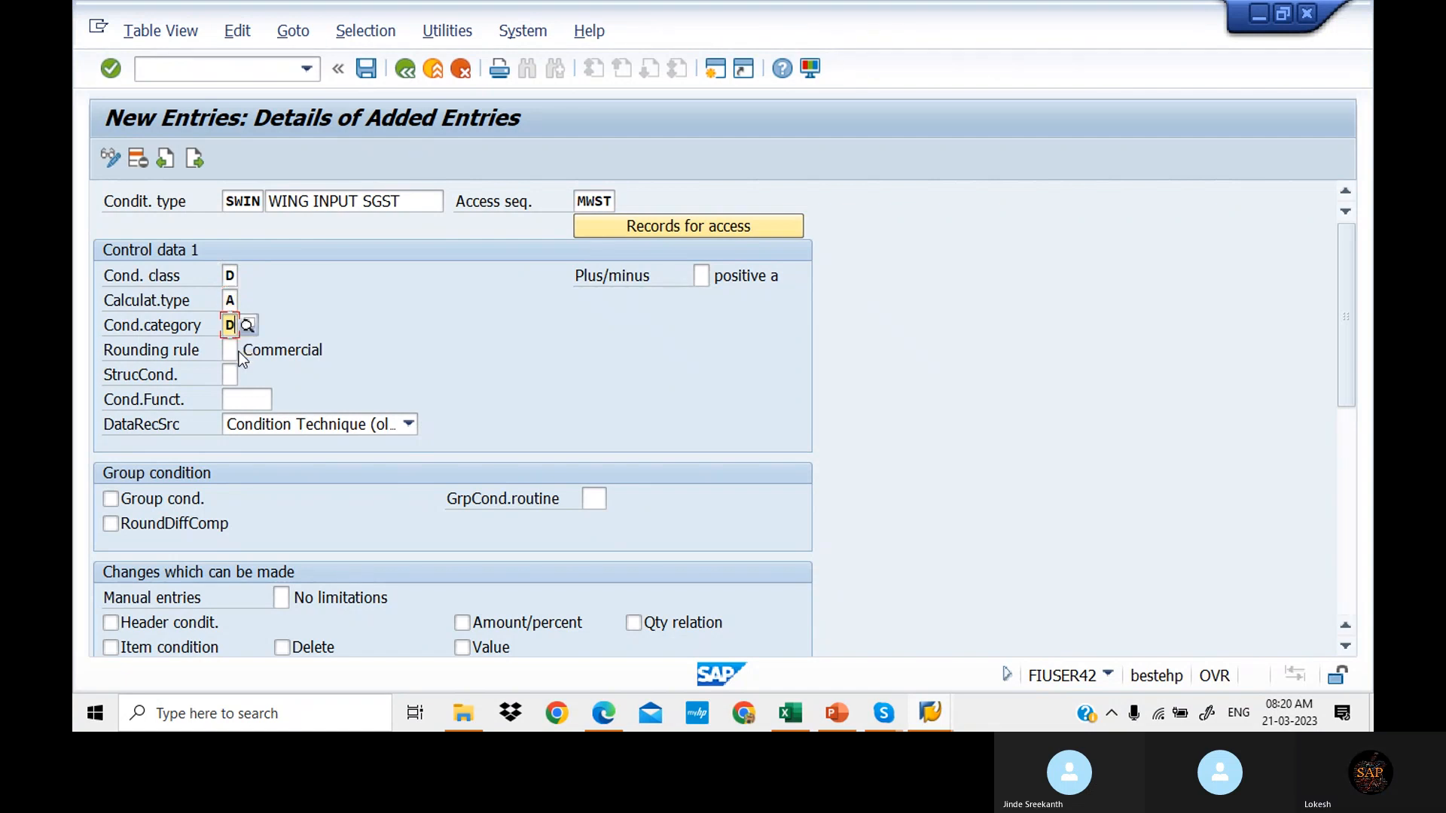
pyautogui.click(367, 69)
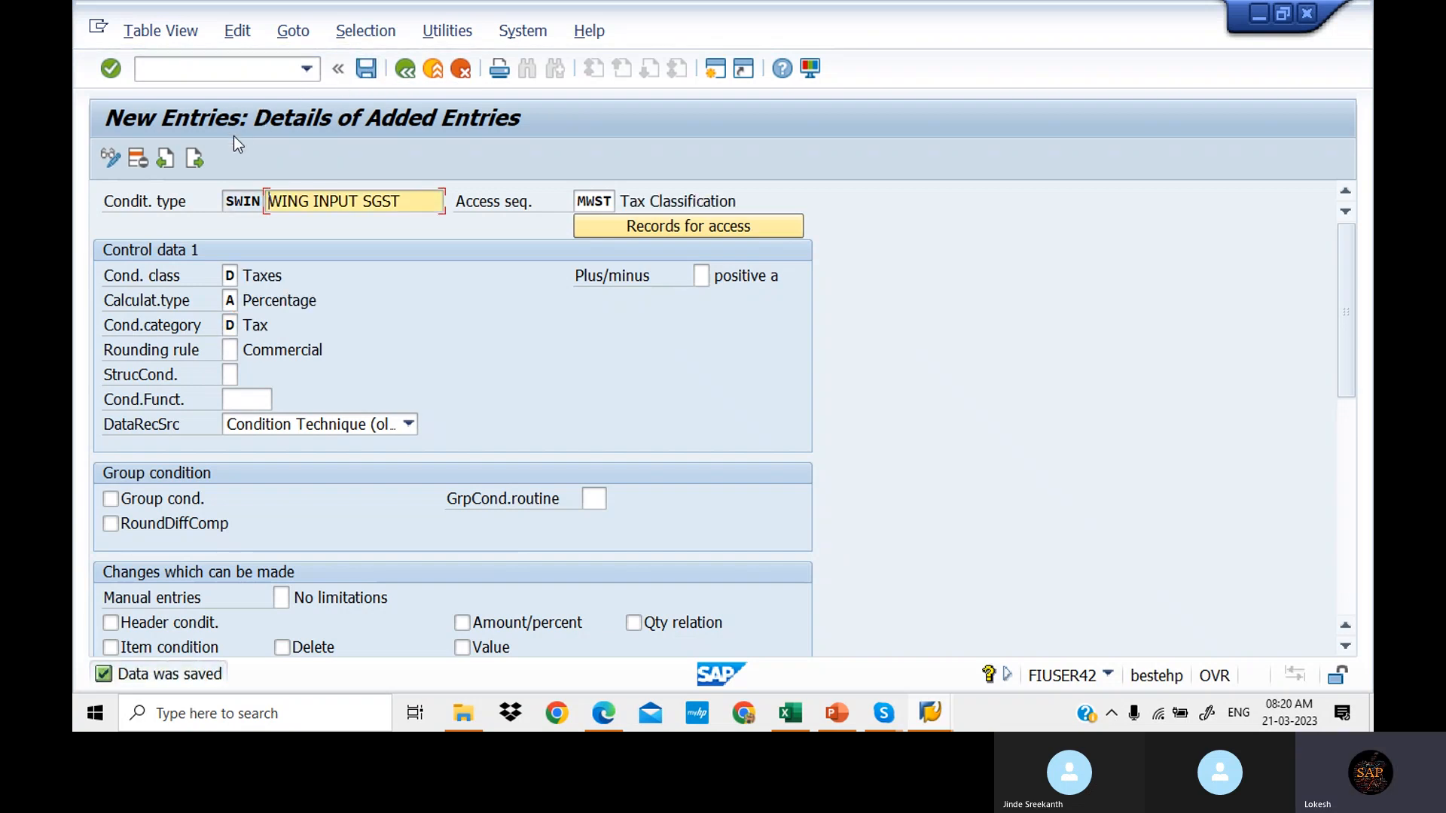
# Step: Start a further new condition type, IWIN, with the description WING INPUT IGST
pyautogui.click(198, 159)
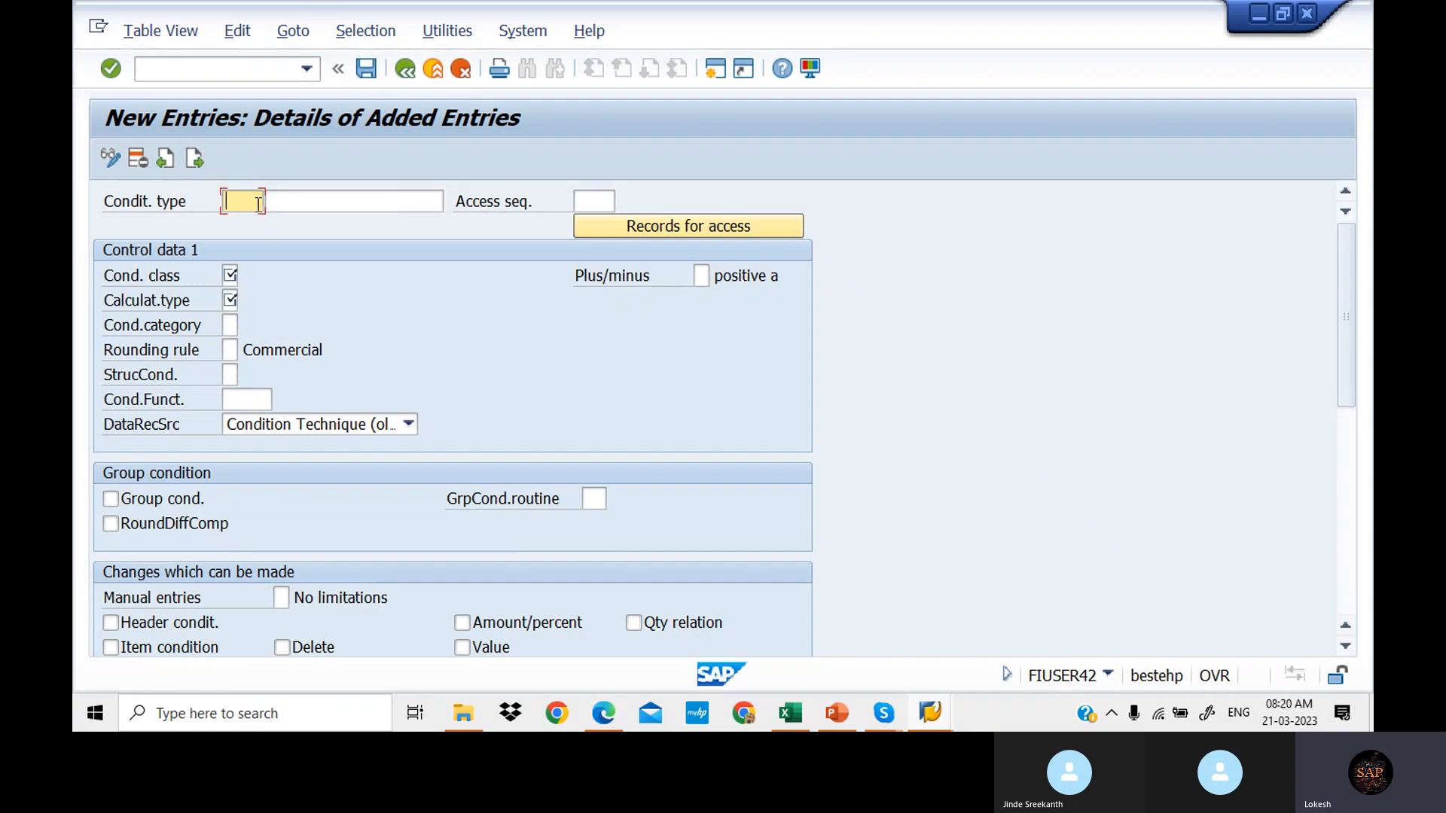
pyautogui.write('IWU')
pyautogui.press('BackSpace')
pyautogui.write('IN')
pyautogui.click(338, 202)
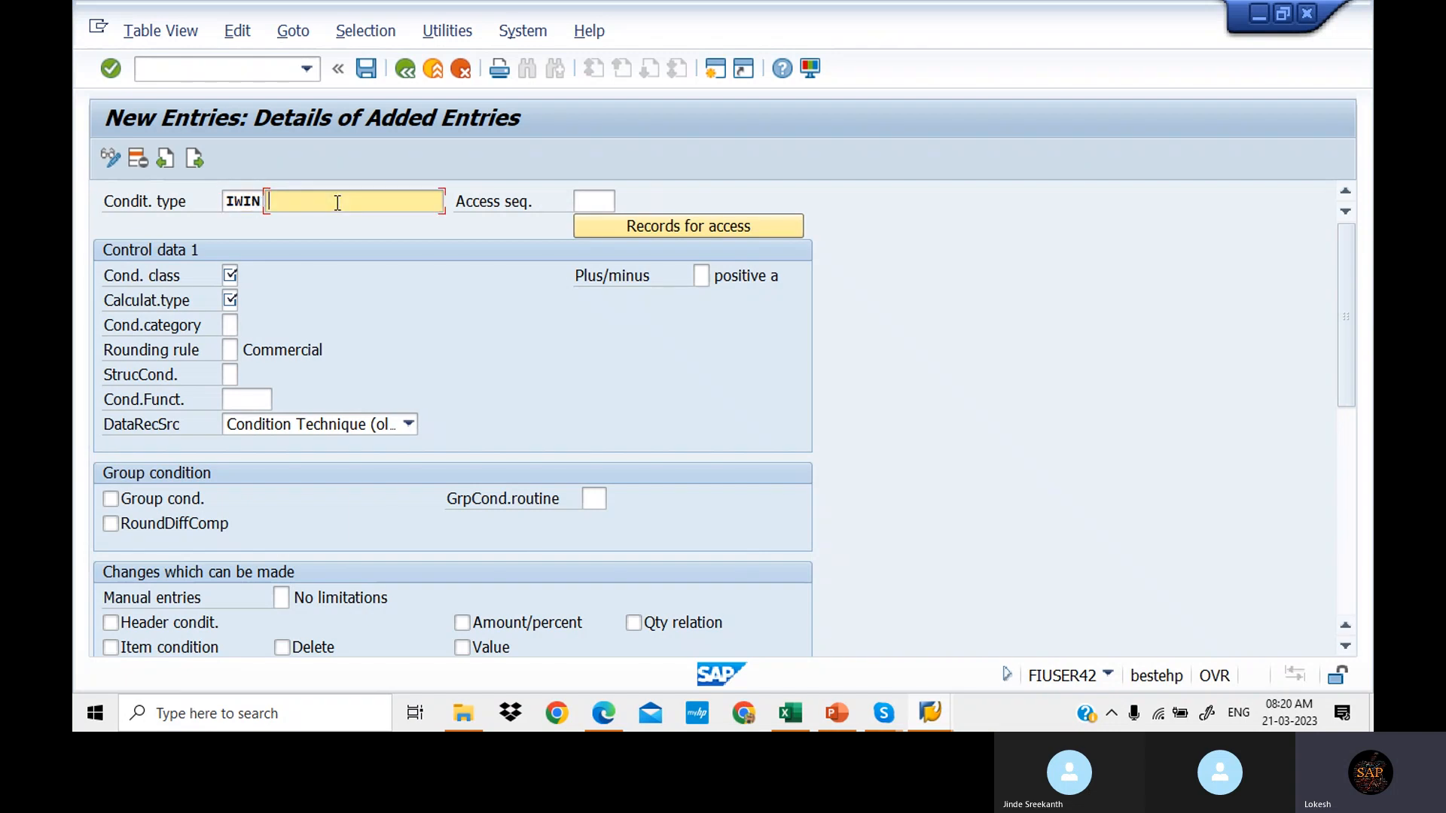
pyautogui.write('WIN')
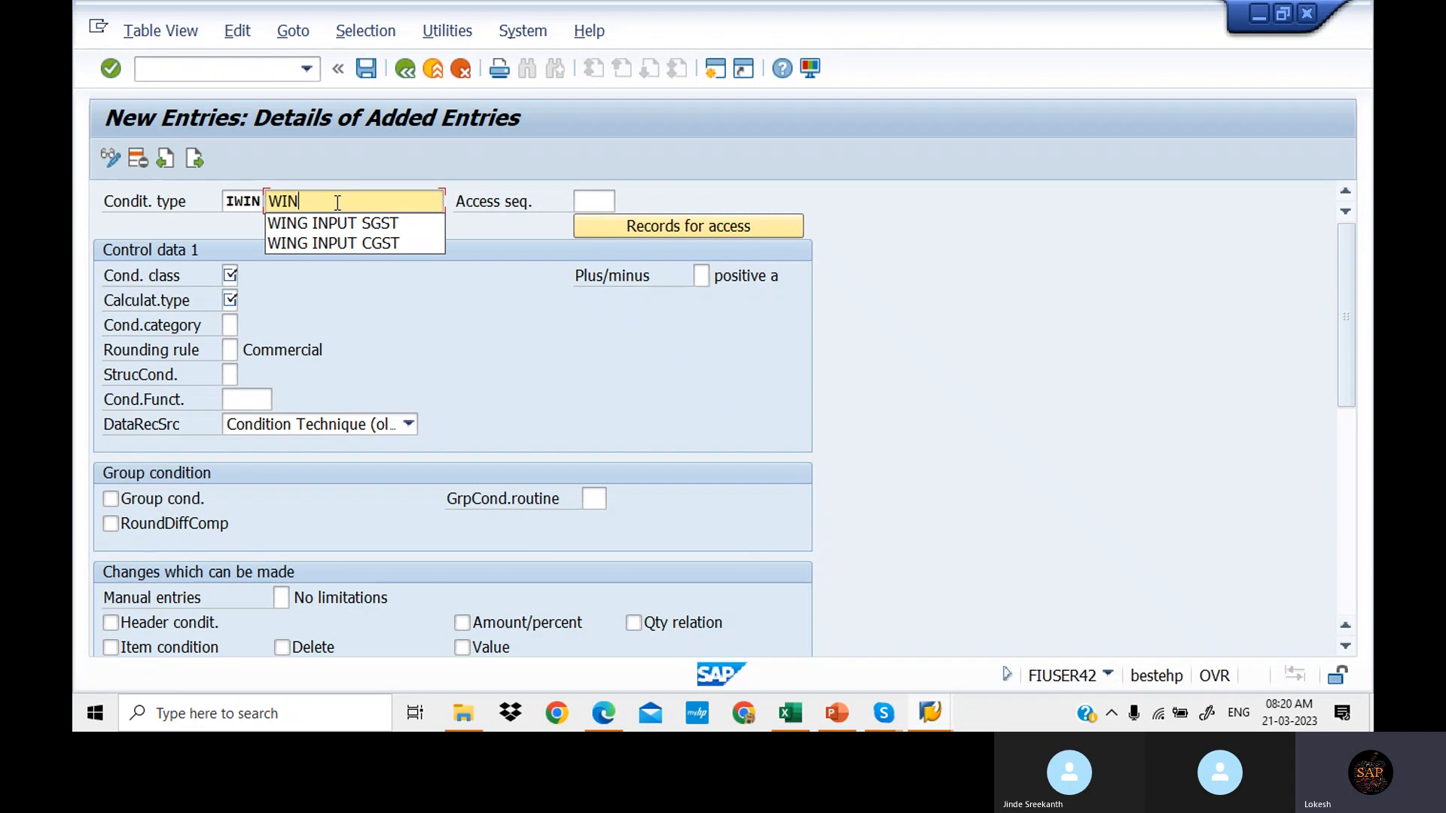
pyautogui.write('G INP')
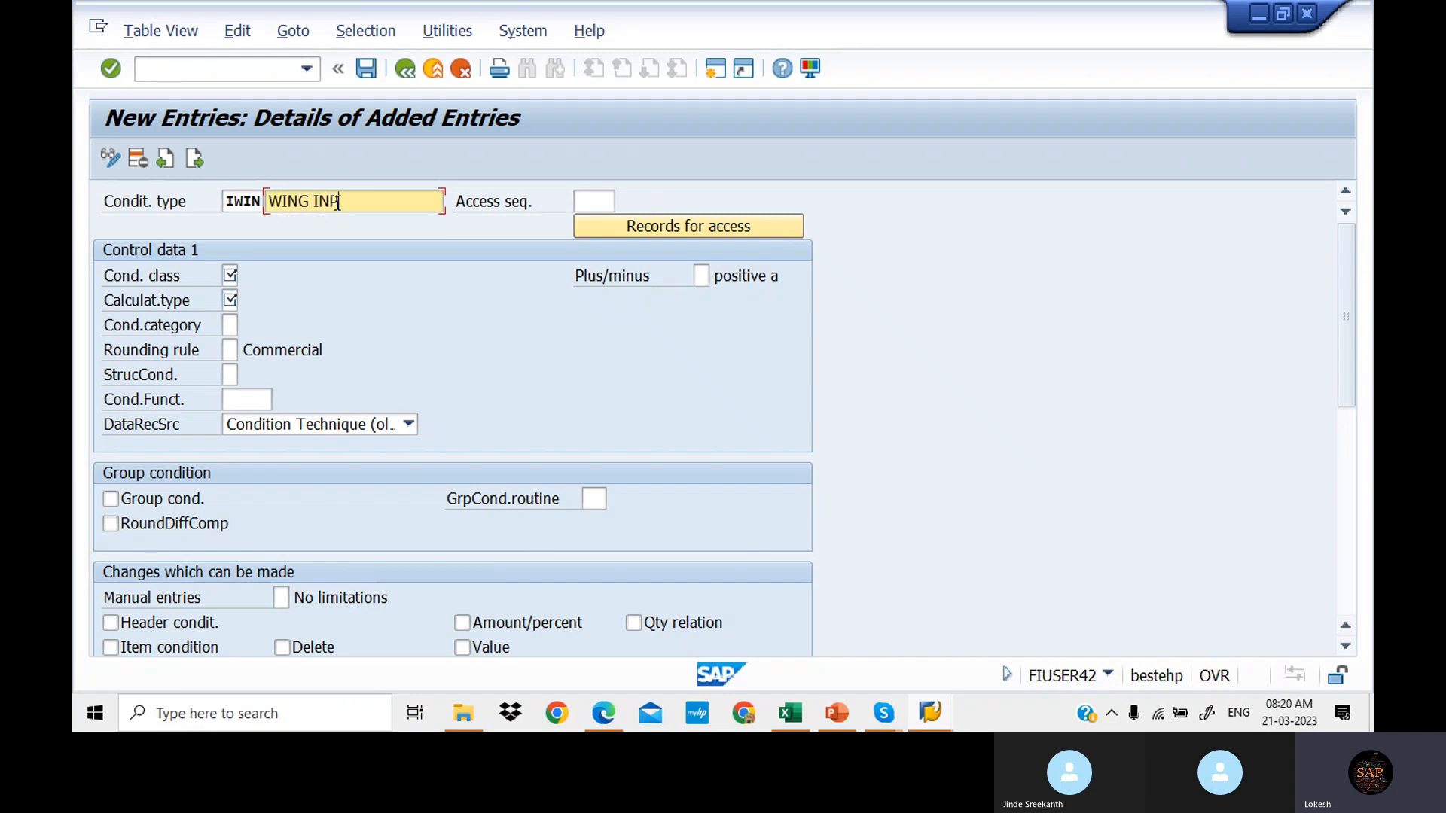
pyautogui.write('UT ')
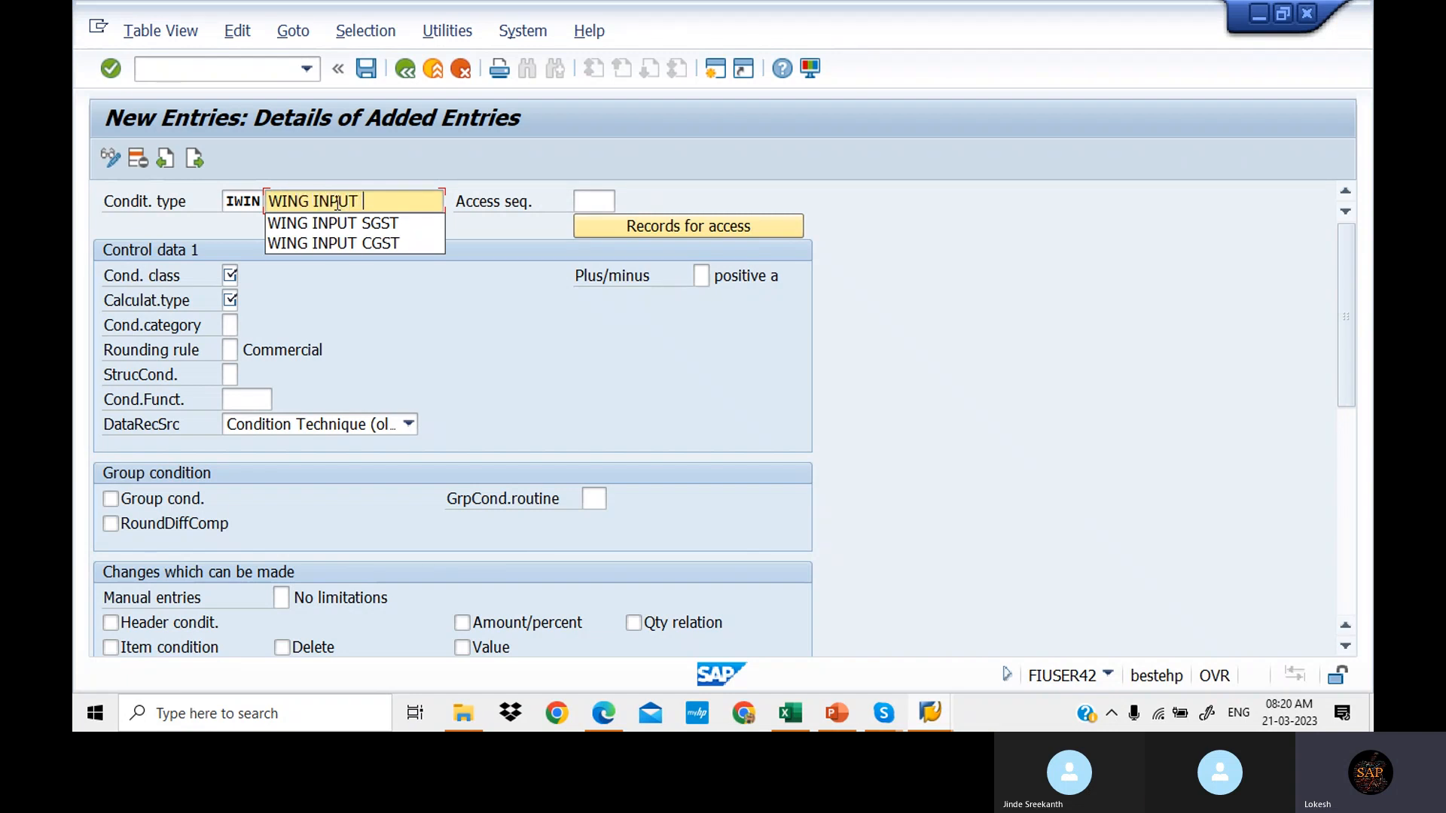
pyautogui.write('IGST')
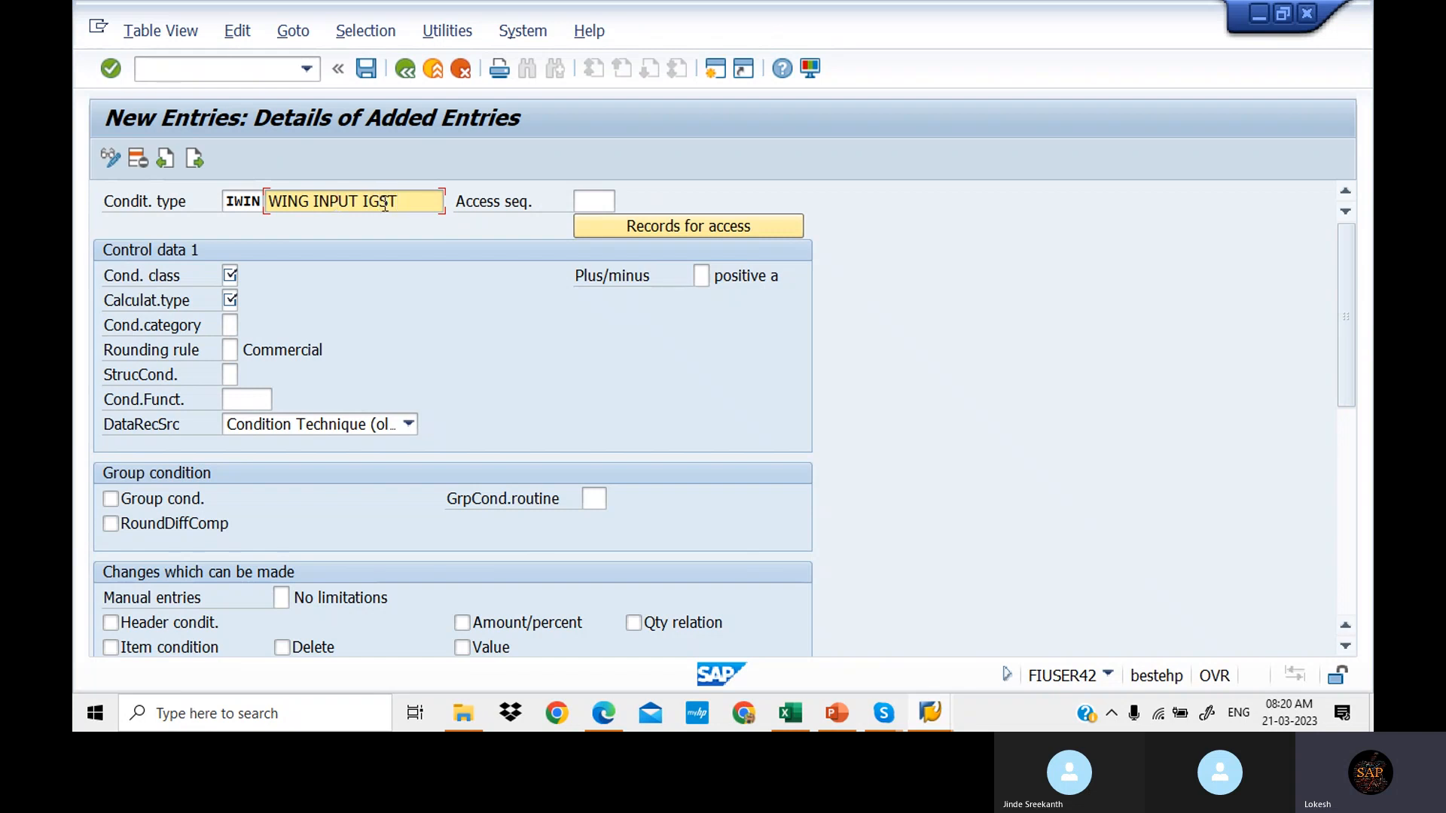
# Step: Set IWIN's access sequence to MWST, condition class to D, calculation type to A and condition category to D, and save the entry
pyautogui.click(592, 200)
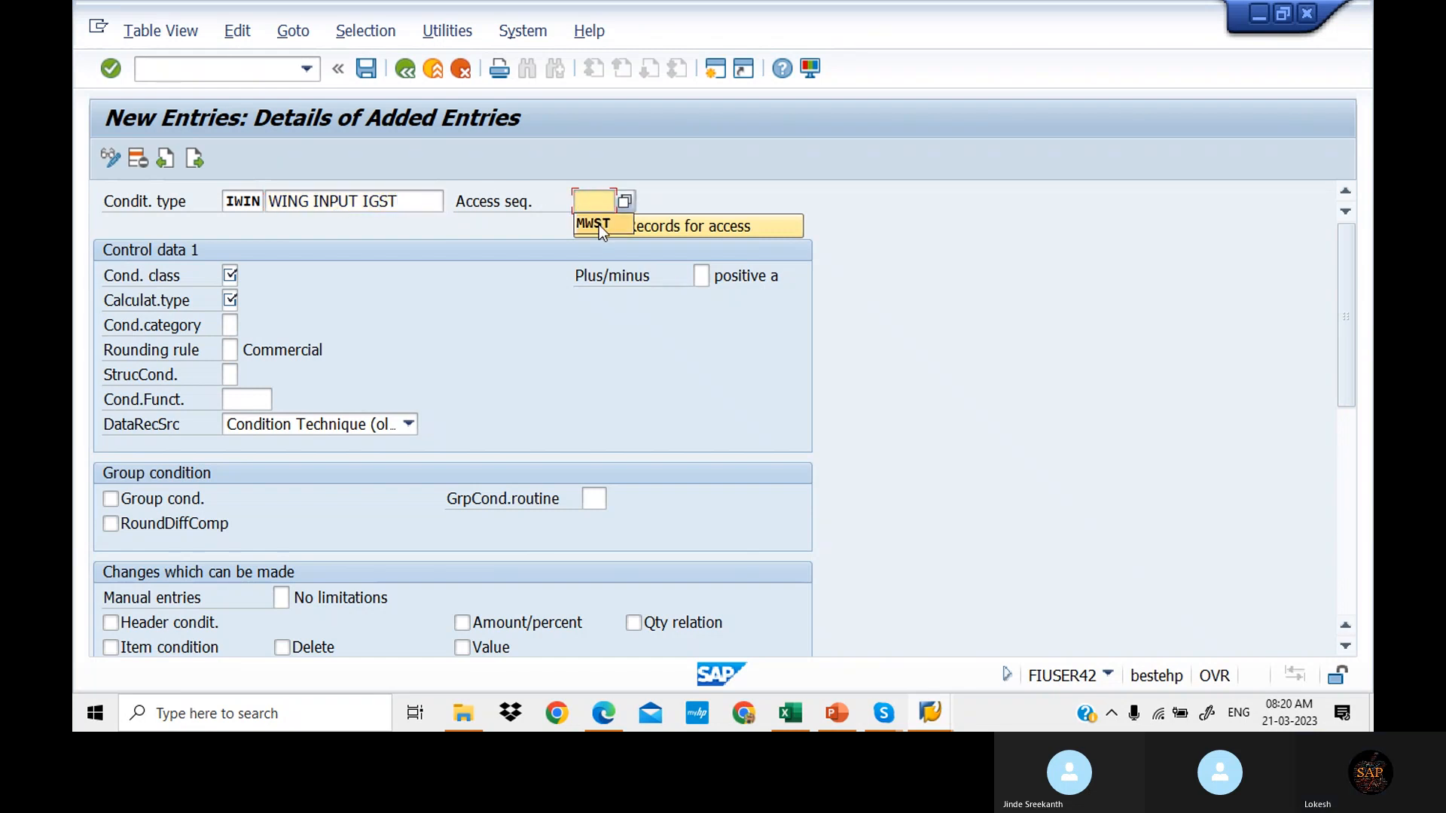
pyautogui.click(599, 225)
pyautogui.click(225, 276)
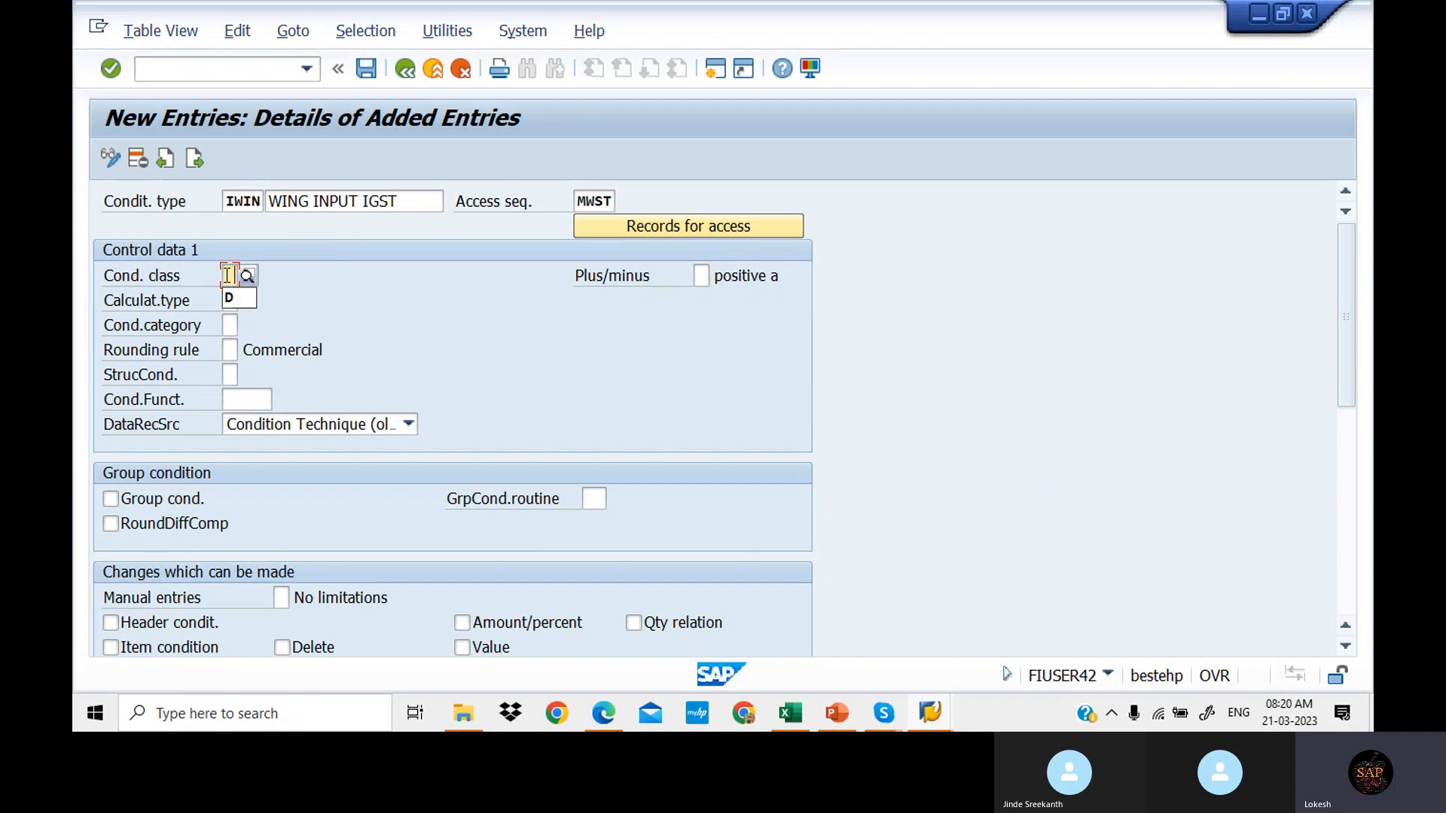
pyautogui.click(234, 298)
pyautogui.click(233, 300)
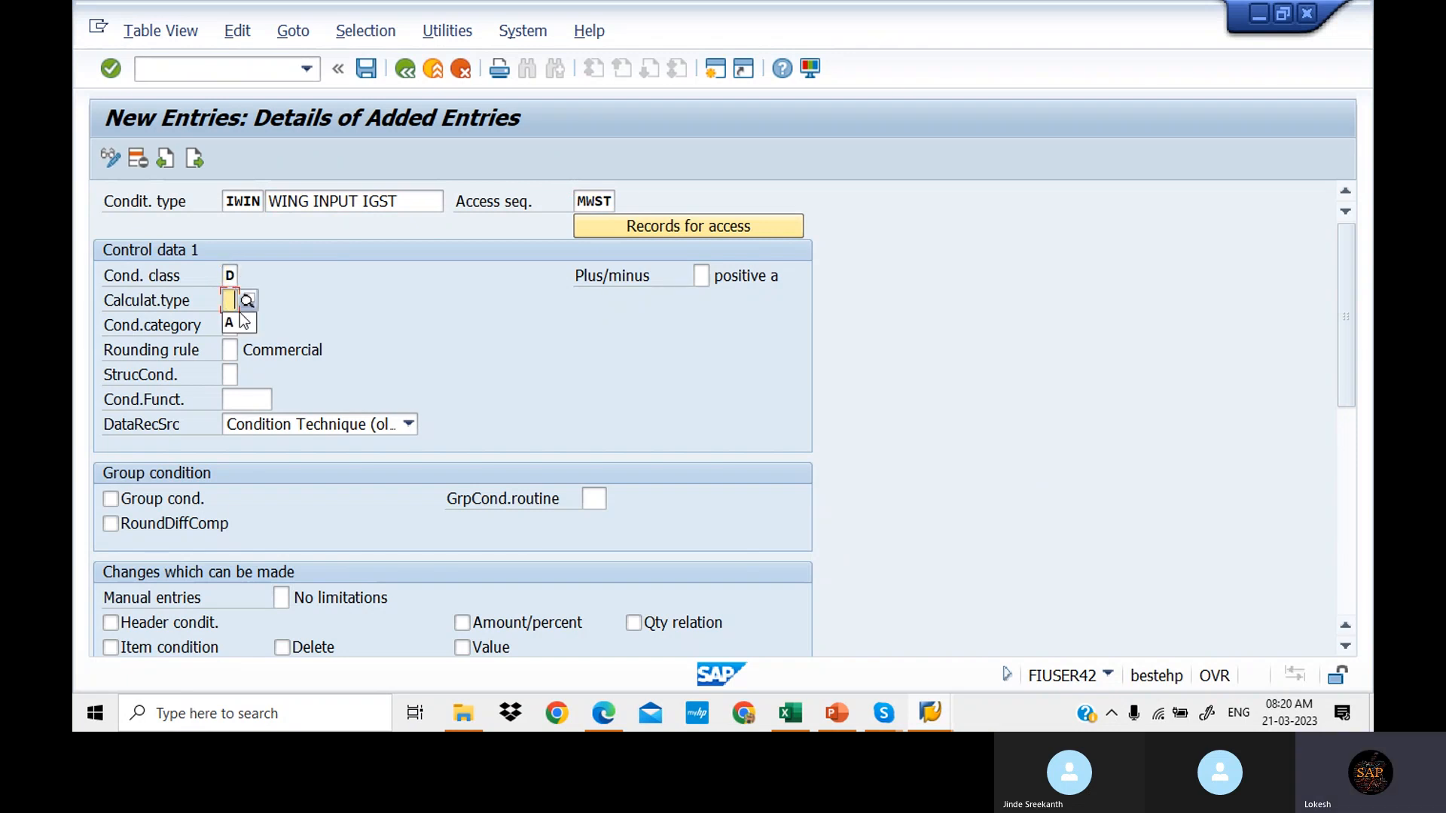
pyautogui.click(239, 325)
pyautogui.click(235, 326)
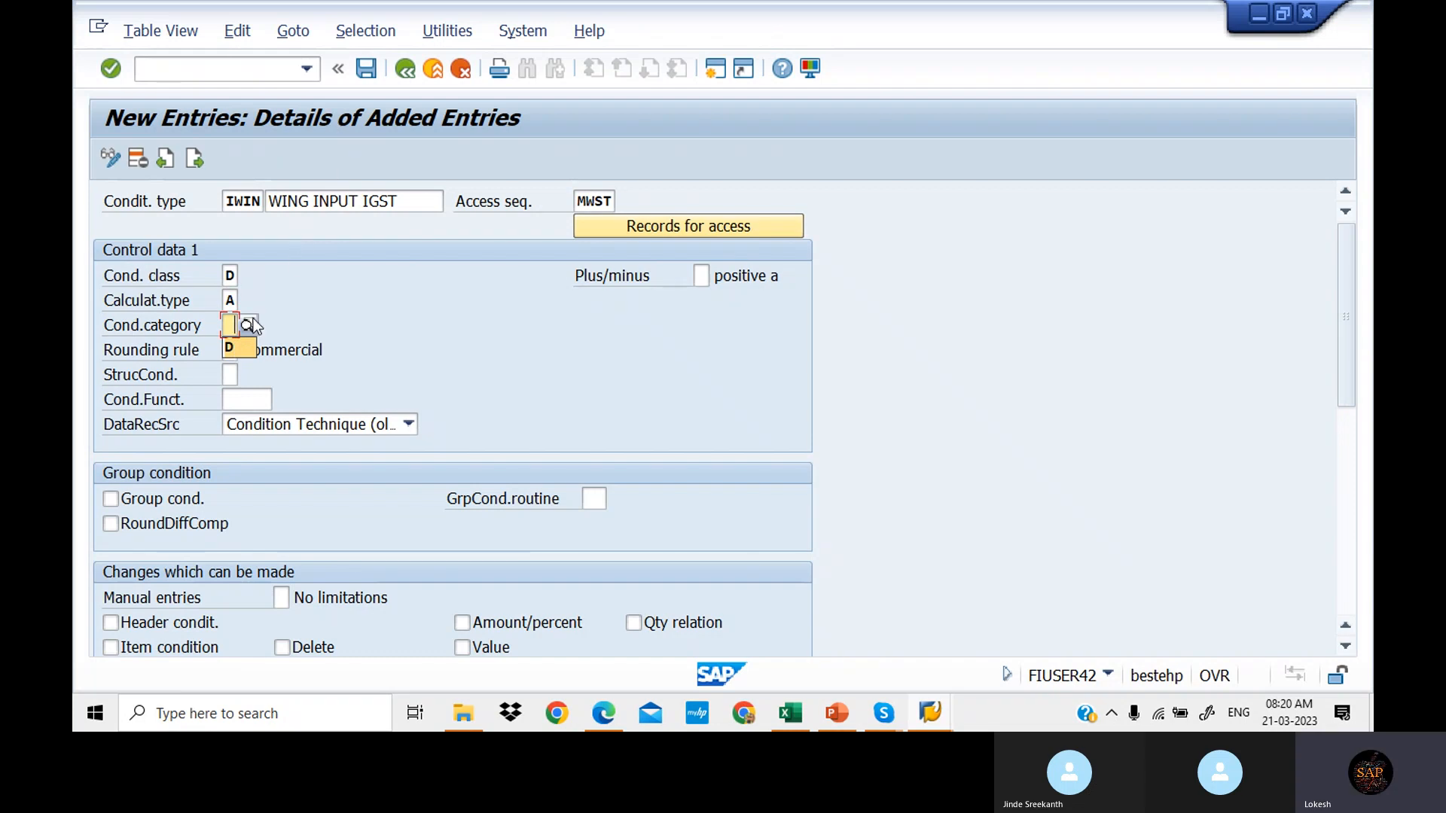
pyautogui.click(239, 346)
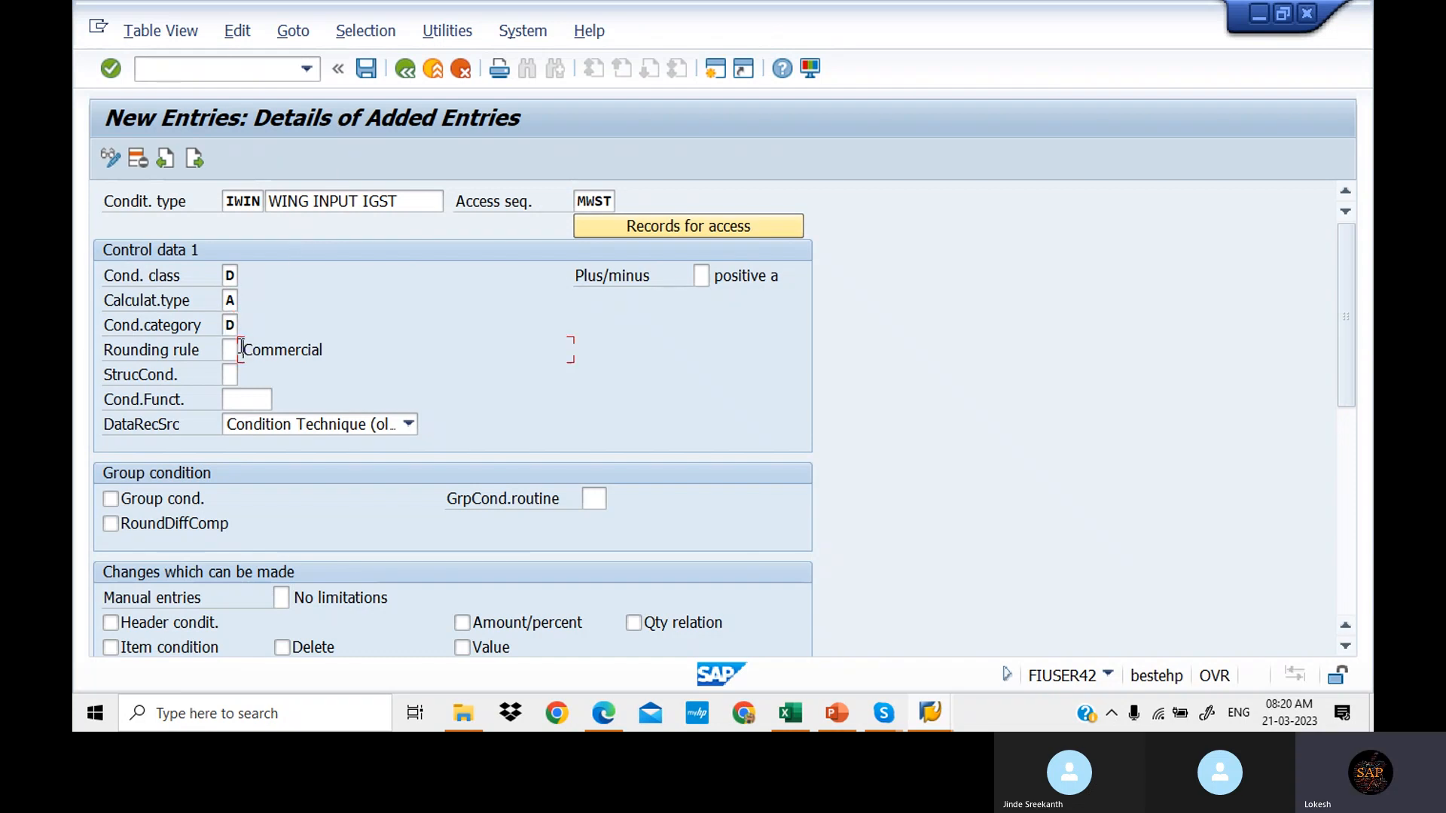
pyautogui.click(369, 74)
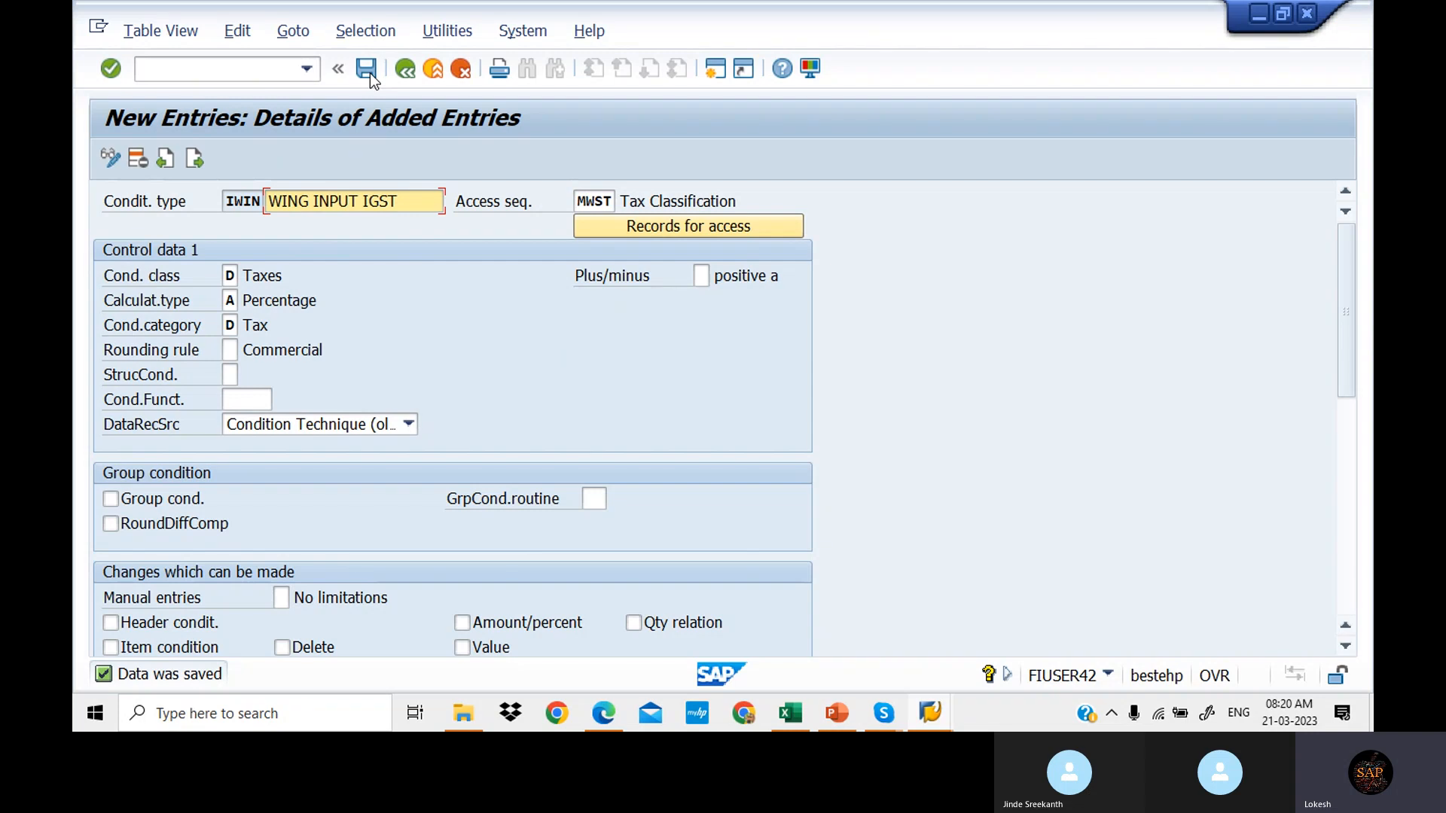
# Step: Save the overview of the added entries and return to the full list of condition types
pyautogui.click(412, 75)
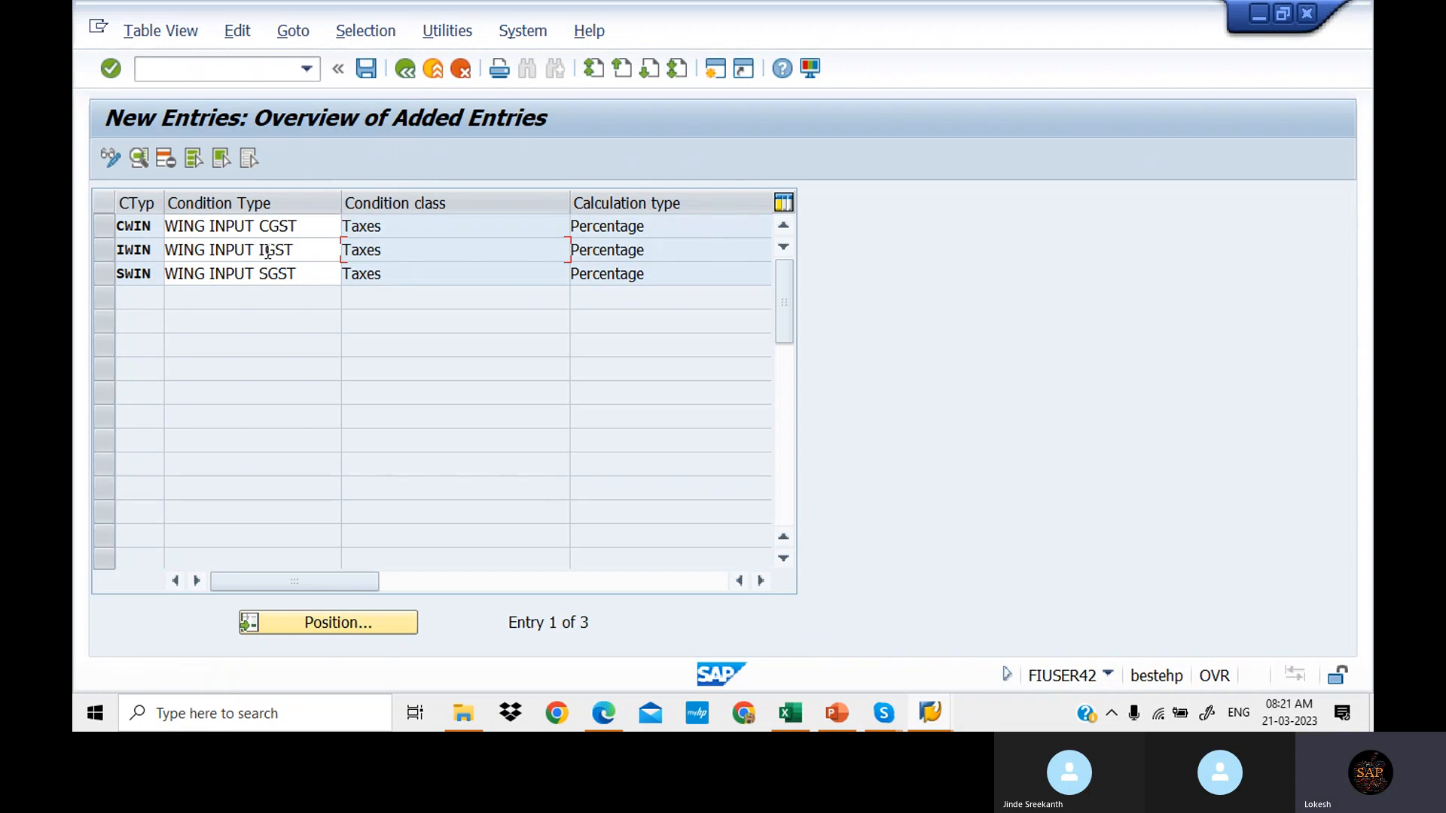
pyautogui.click(369, 71)
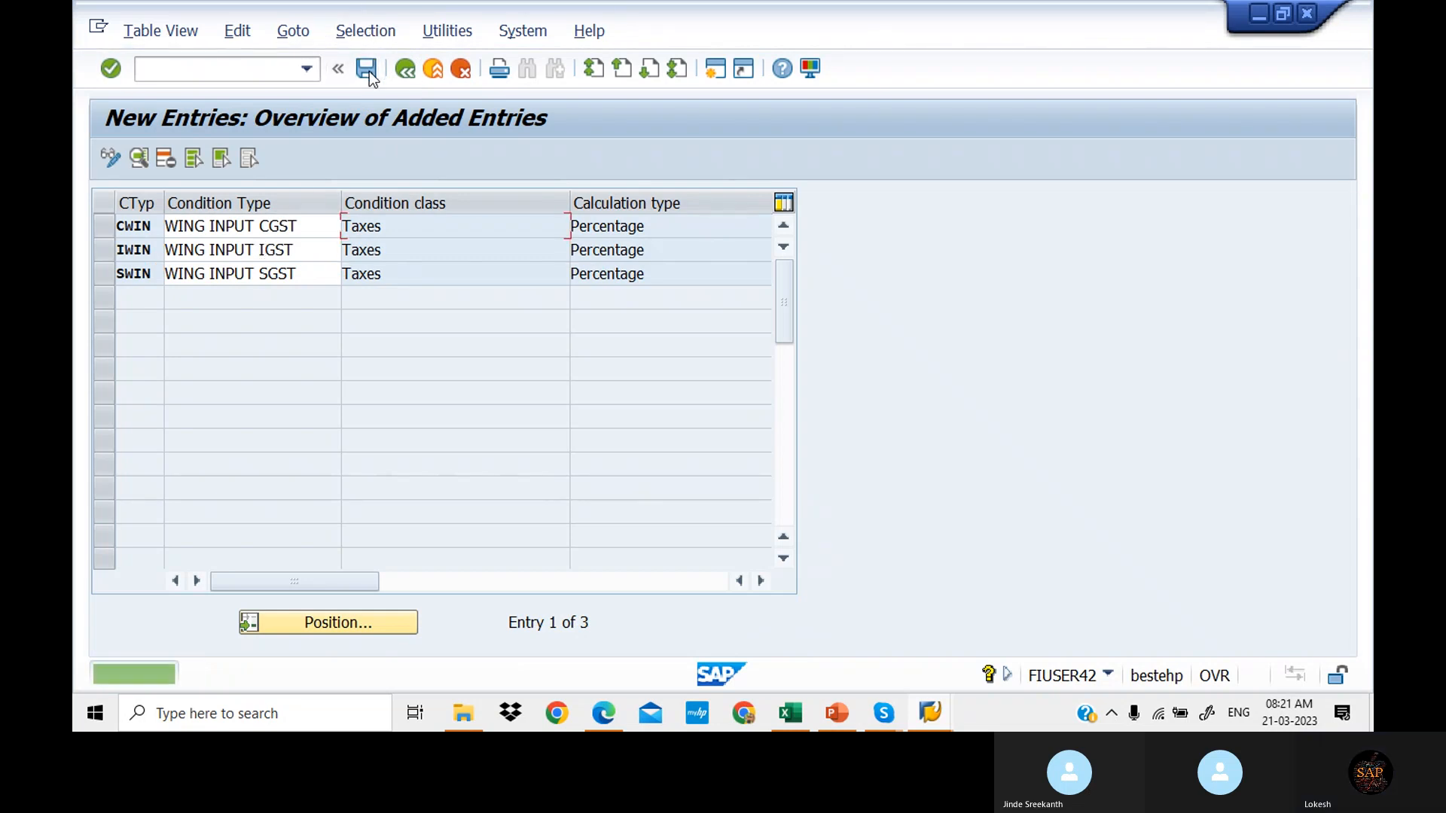
pyautogui.click(413, 71)
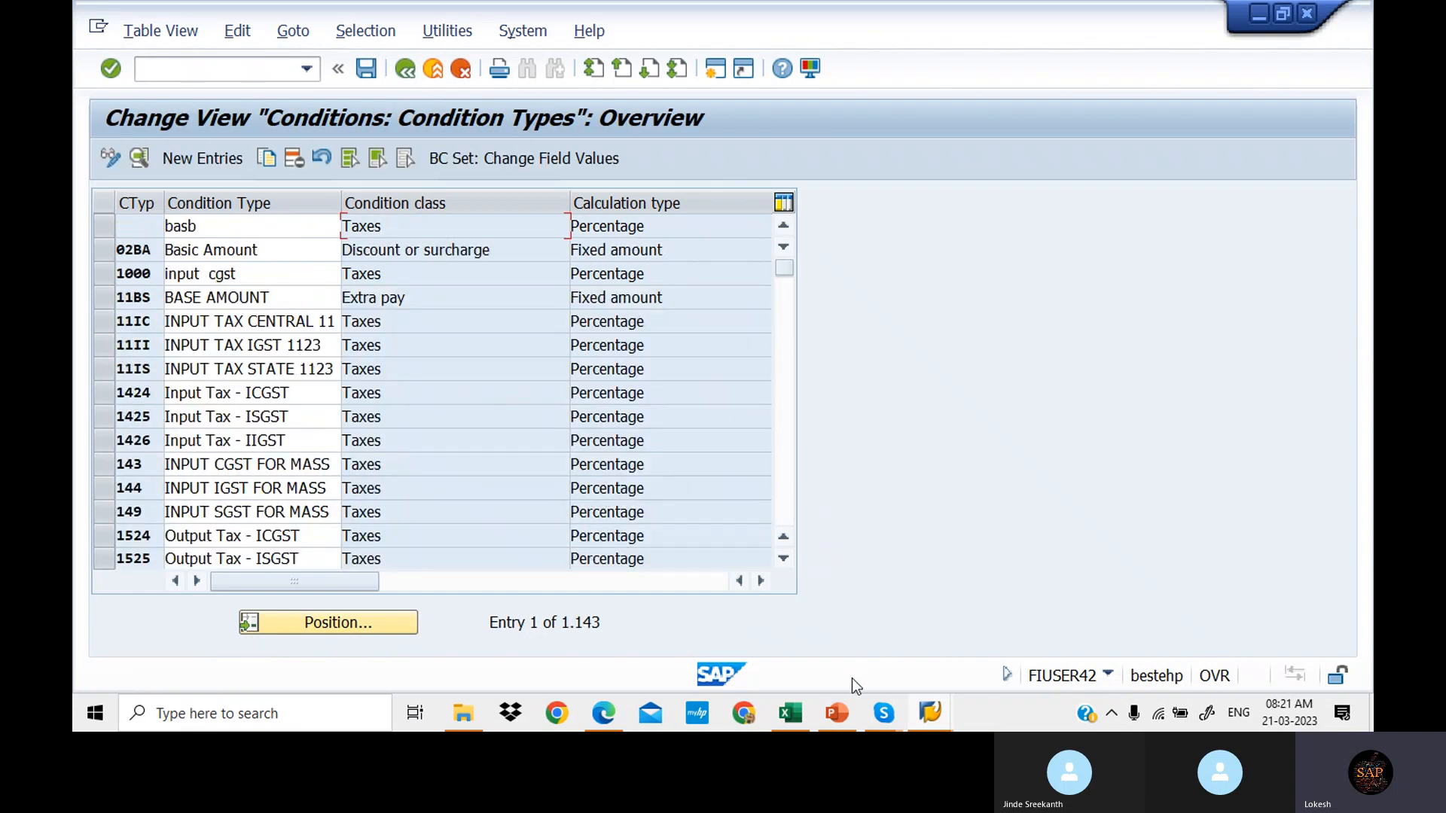
# Step: Switch to the Excel configuration list and complete the Define Condition Types entry in D3 as CWIN,SWIN,IWIN
pyautogui.click(793, 708)
pyautogui.click(988, 336)
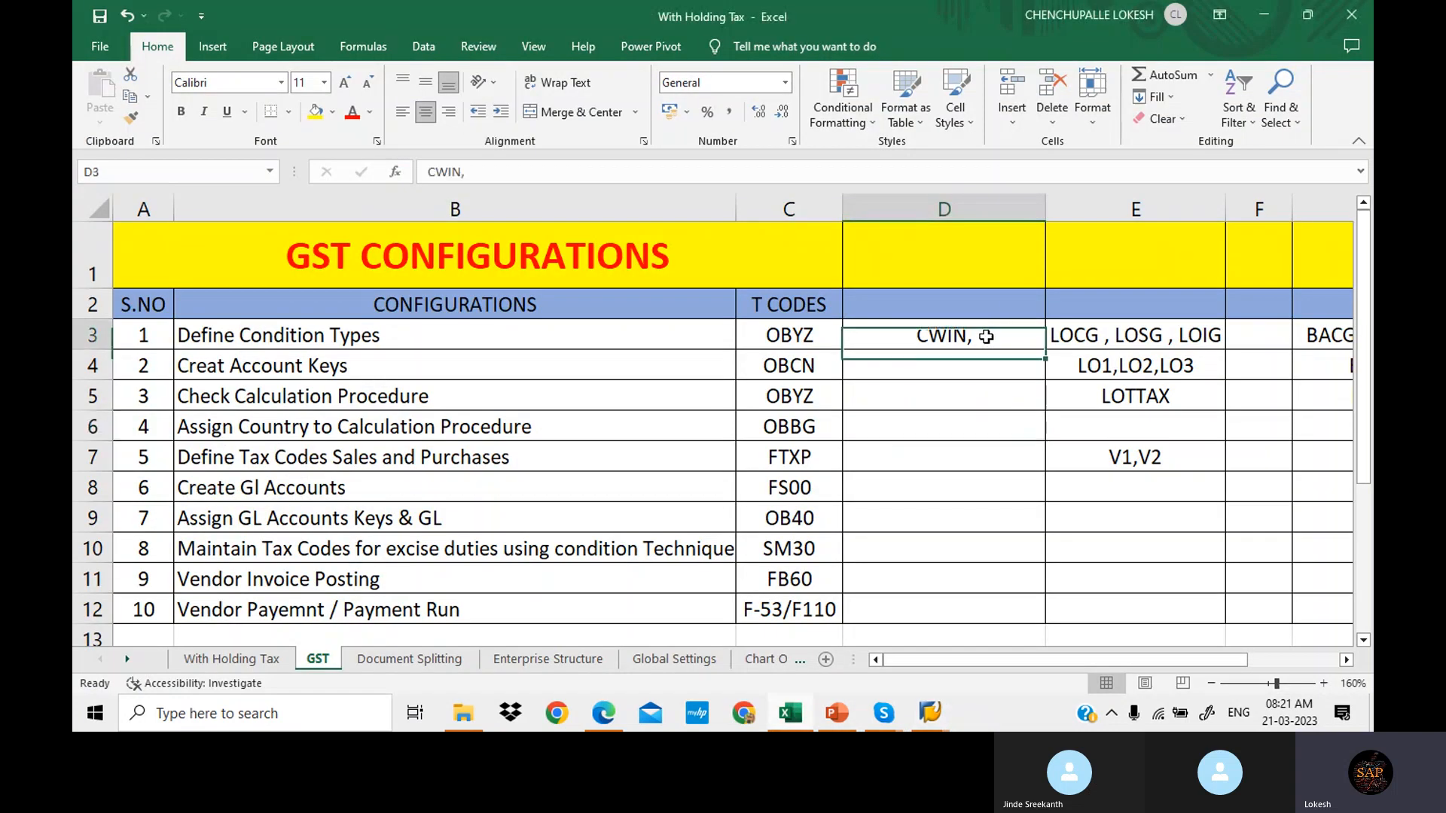
pyautogui.doubleClick(988, 337)
pyautogui.write('SWING')
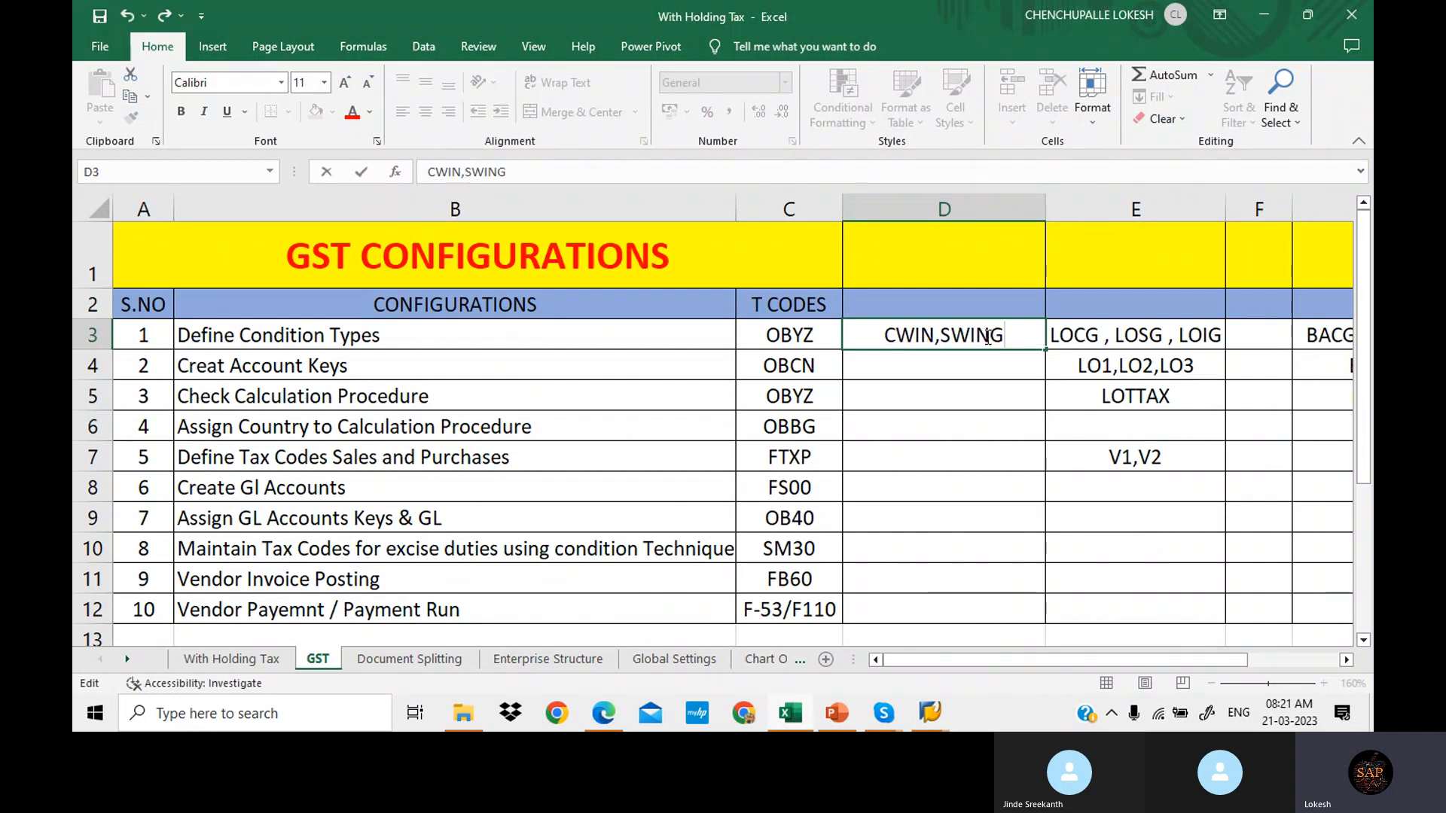
pyautogui.press('BackSpace')
pyautogui.press('BackSpace')
pyautogui.press('BackSpace')
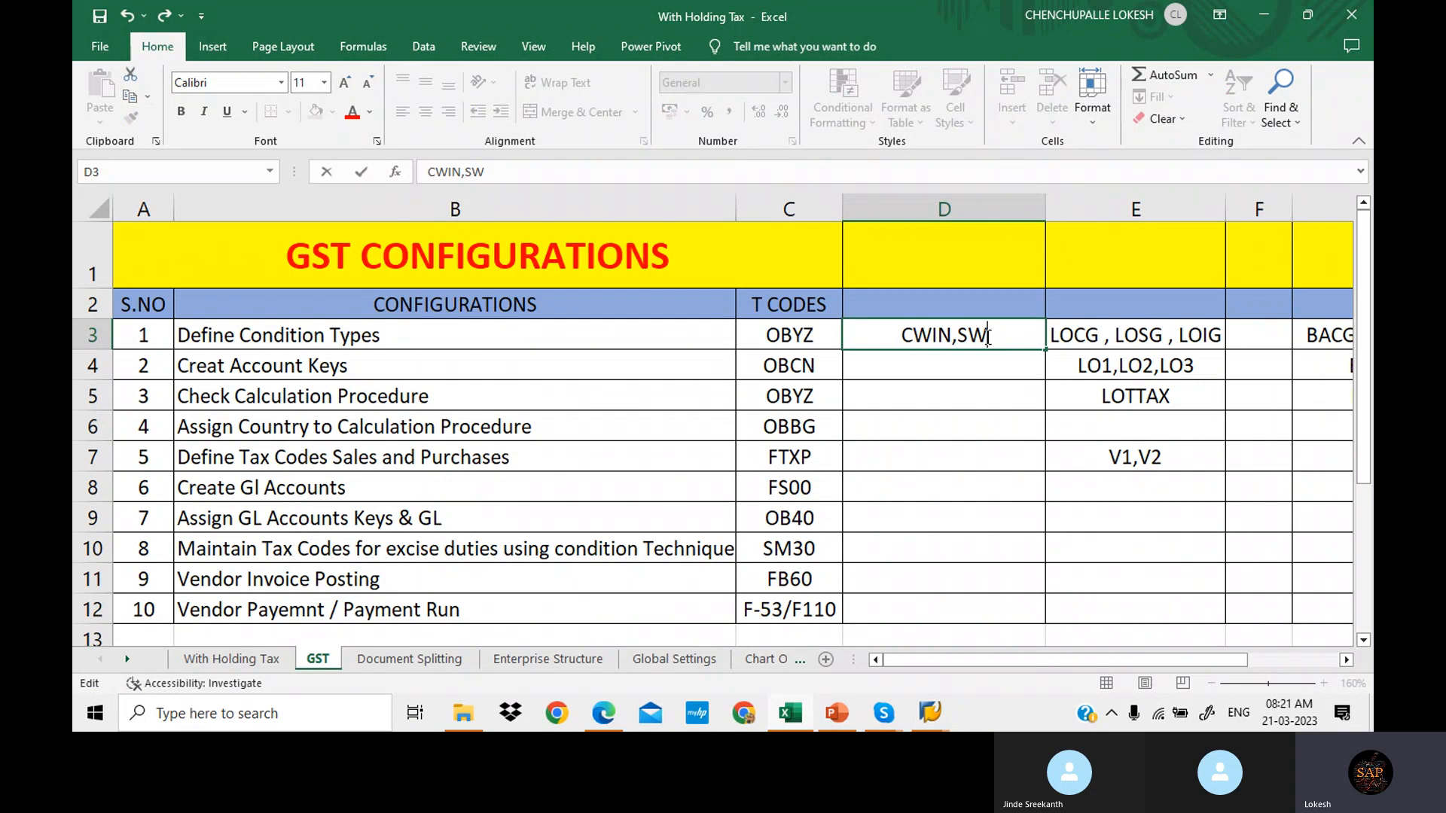
pyautogui.write('WIN')
pyautogui.press('BackSpace')
pyautogui.press('BackSpace')
pyautogui.press('BackSpace')
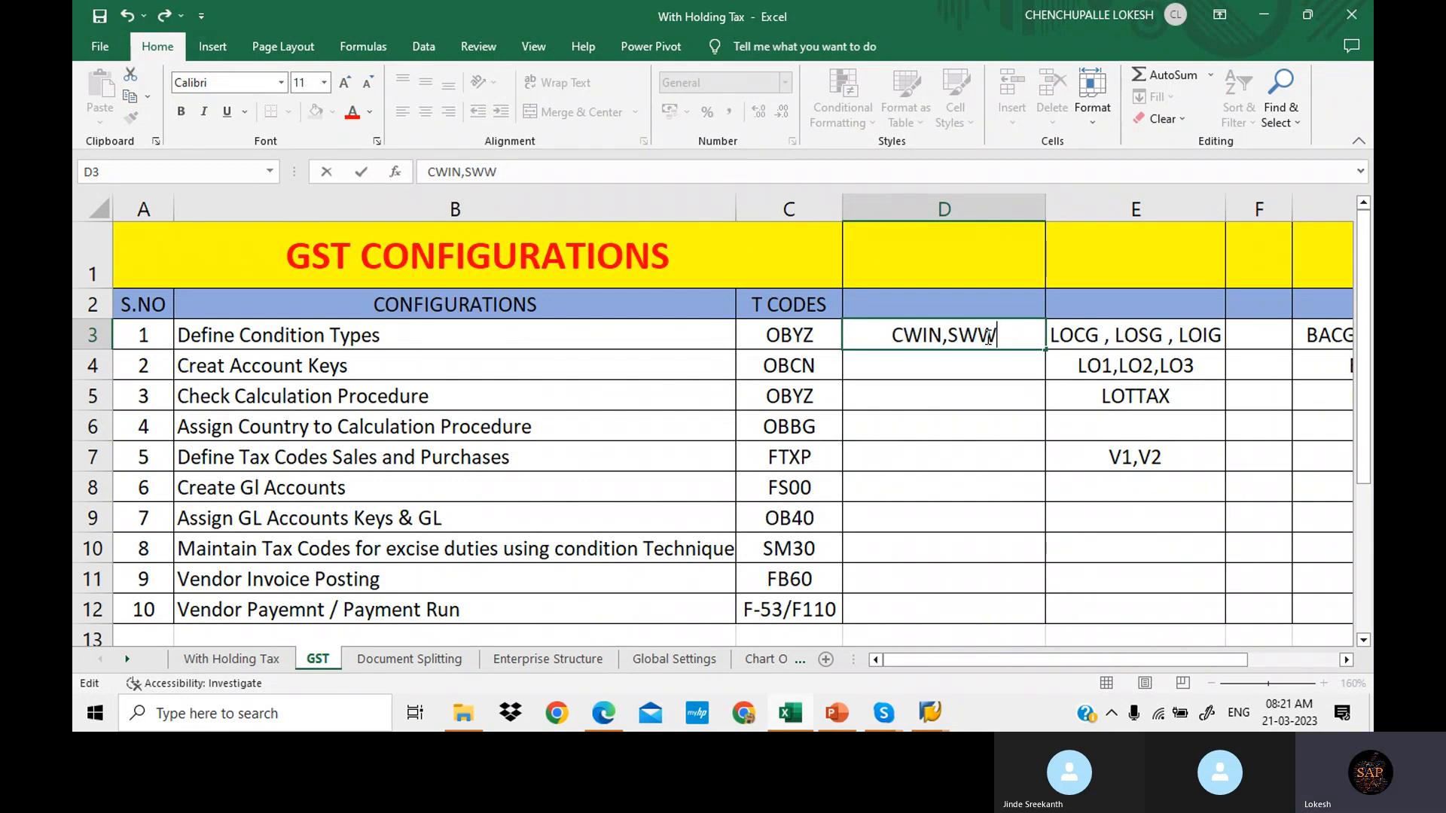
pyautogui.write('IN,')
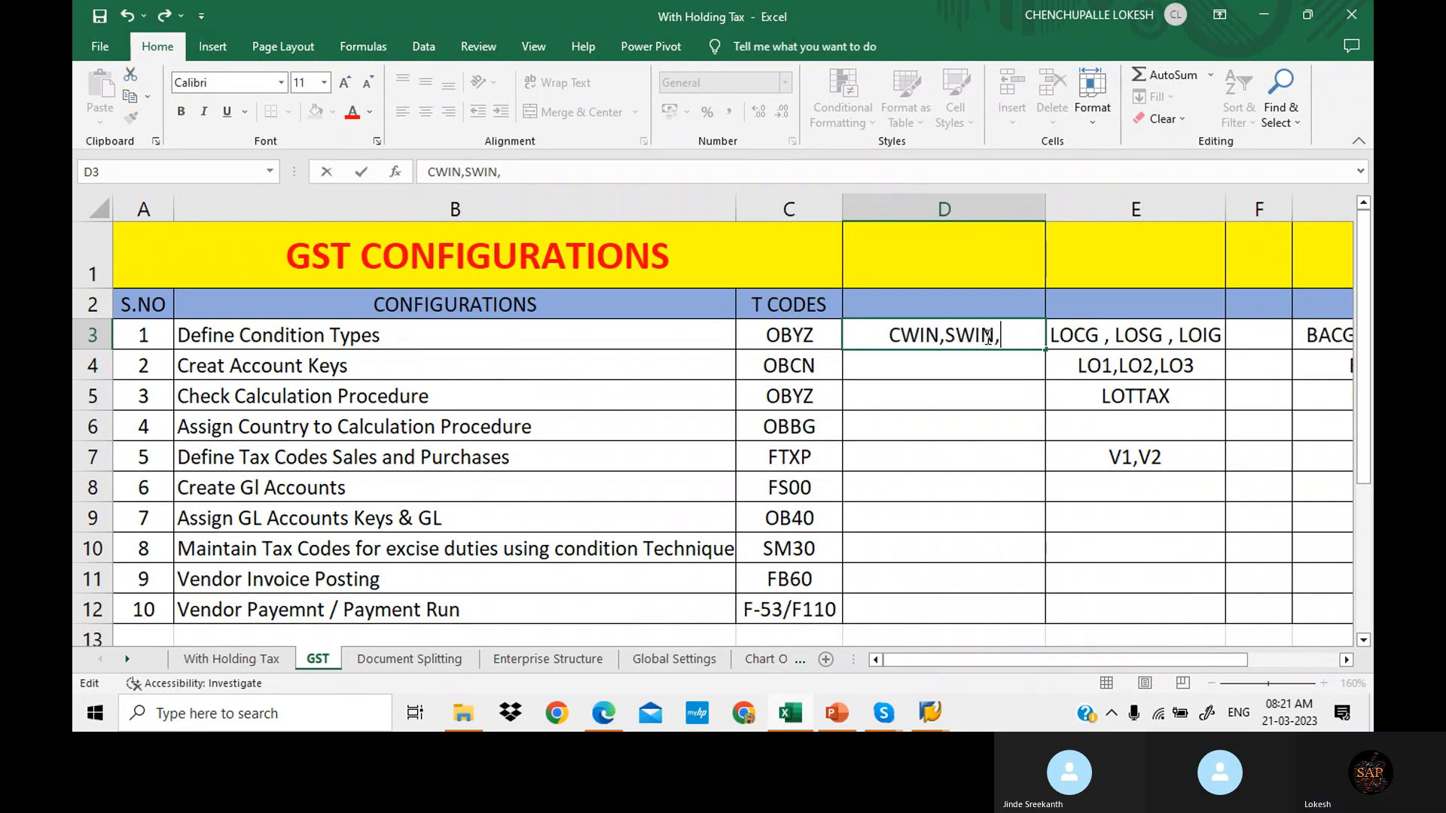
pyautogui.write('IS')
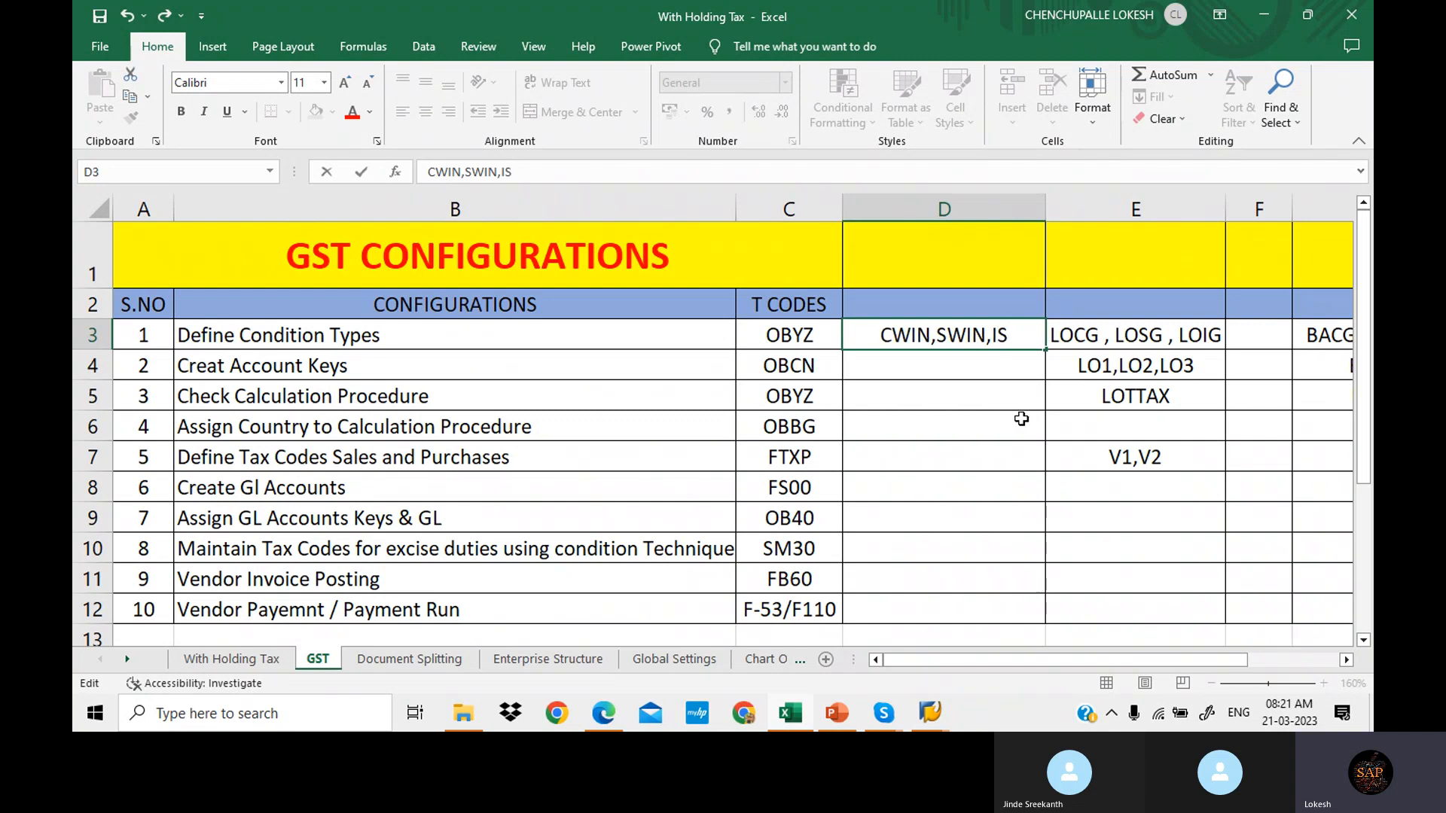
pyautogui.press('BackSpace')
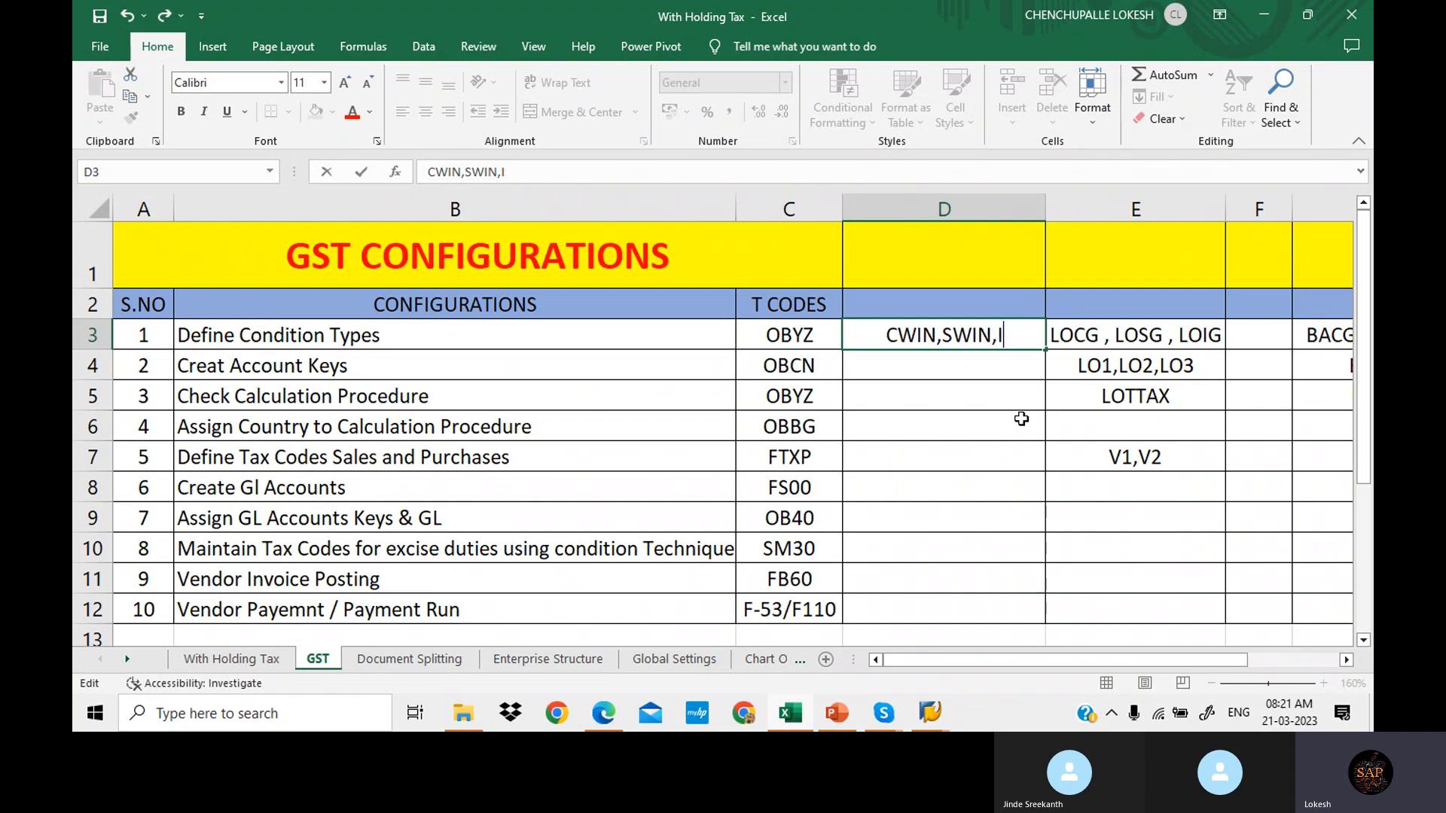
pyautogui.write('WIN')
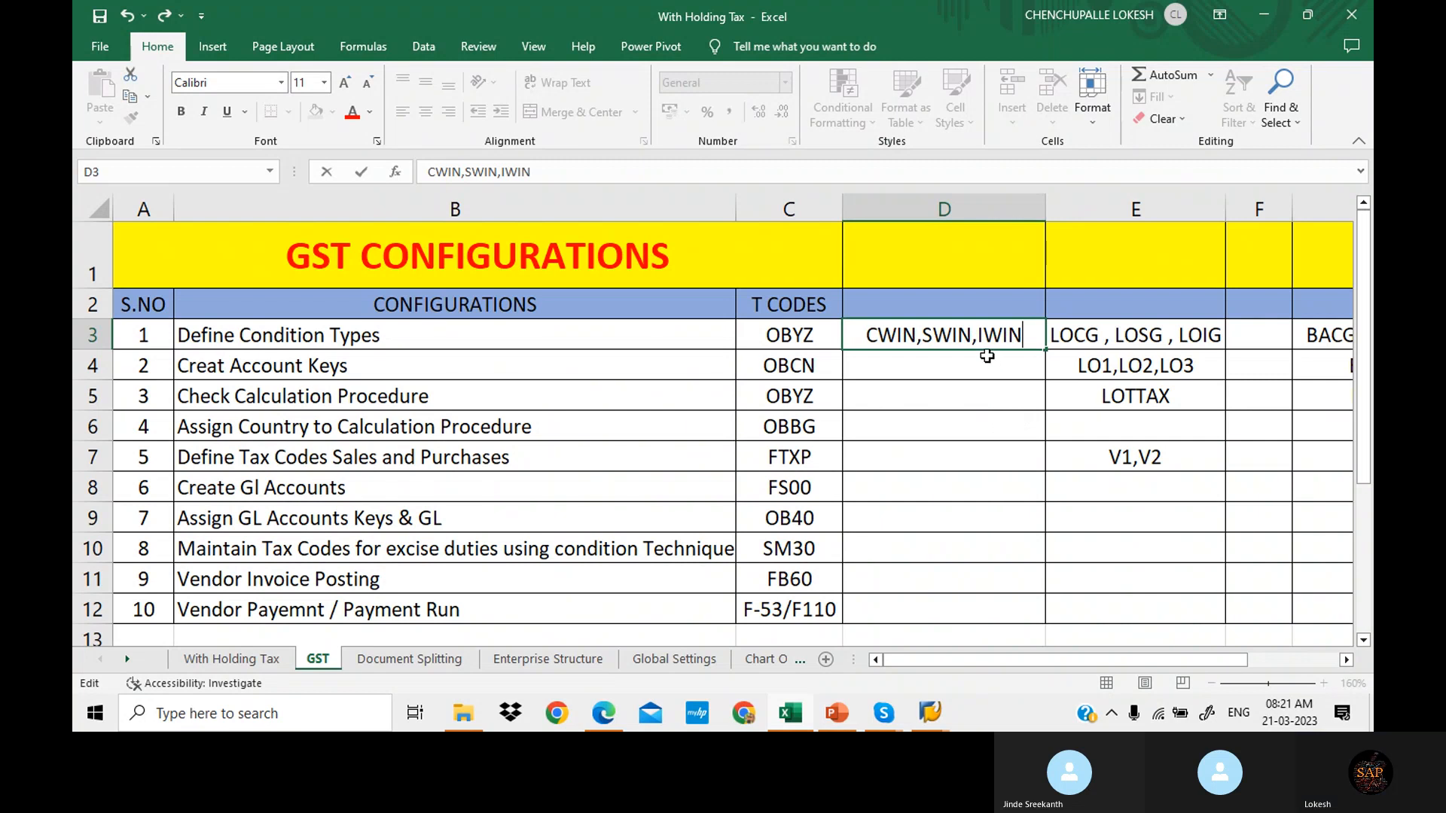
pyautogui.click(934, 366)
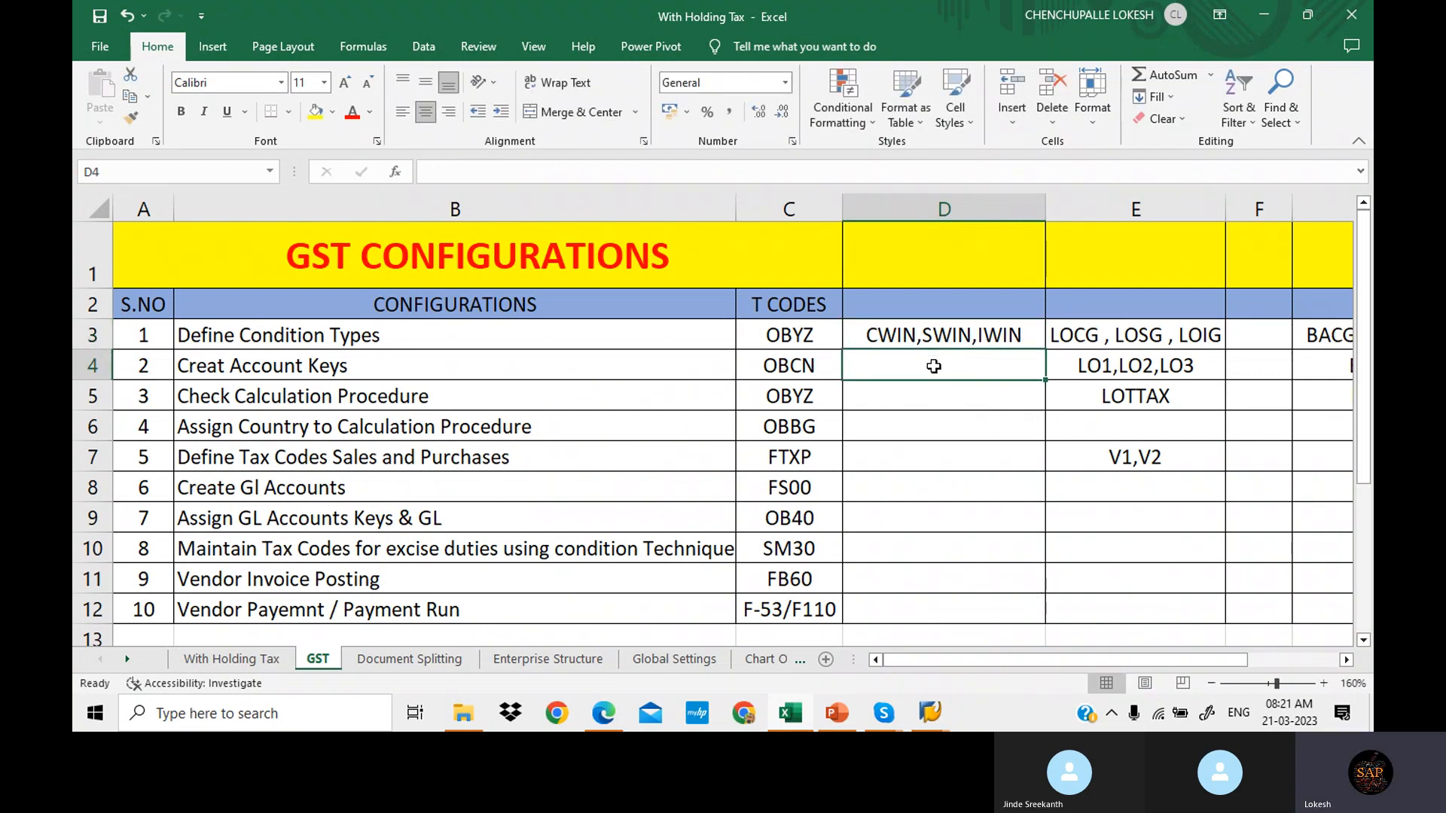
# Step: Switch back to SAP and open transaction OBCN for tax processing in accounting
pyautogui.click(931, 713)
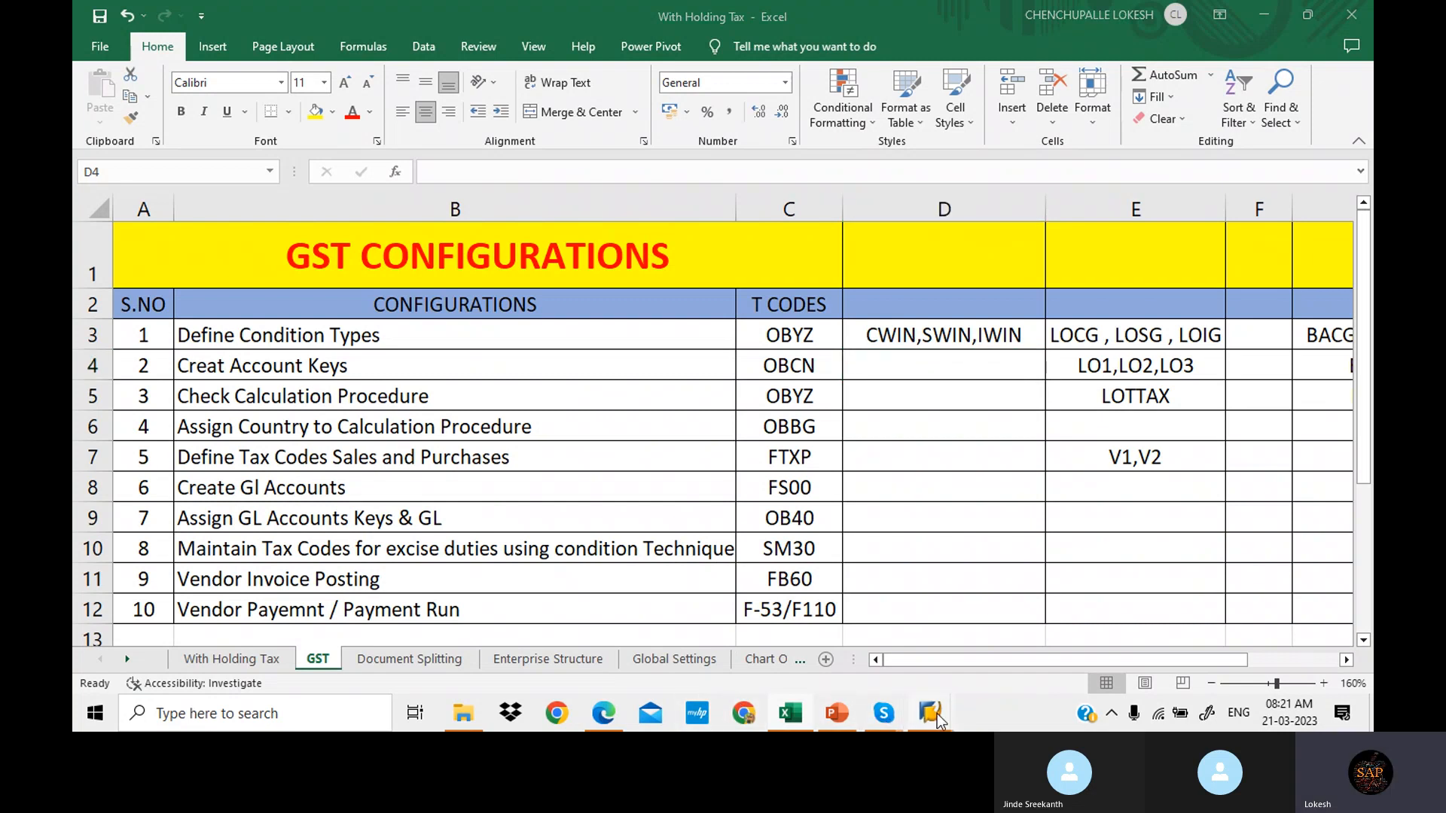
pyautogui.click(1028, 645)
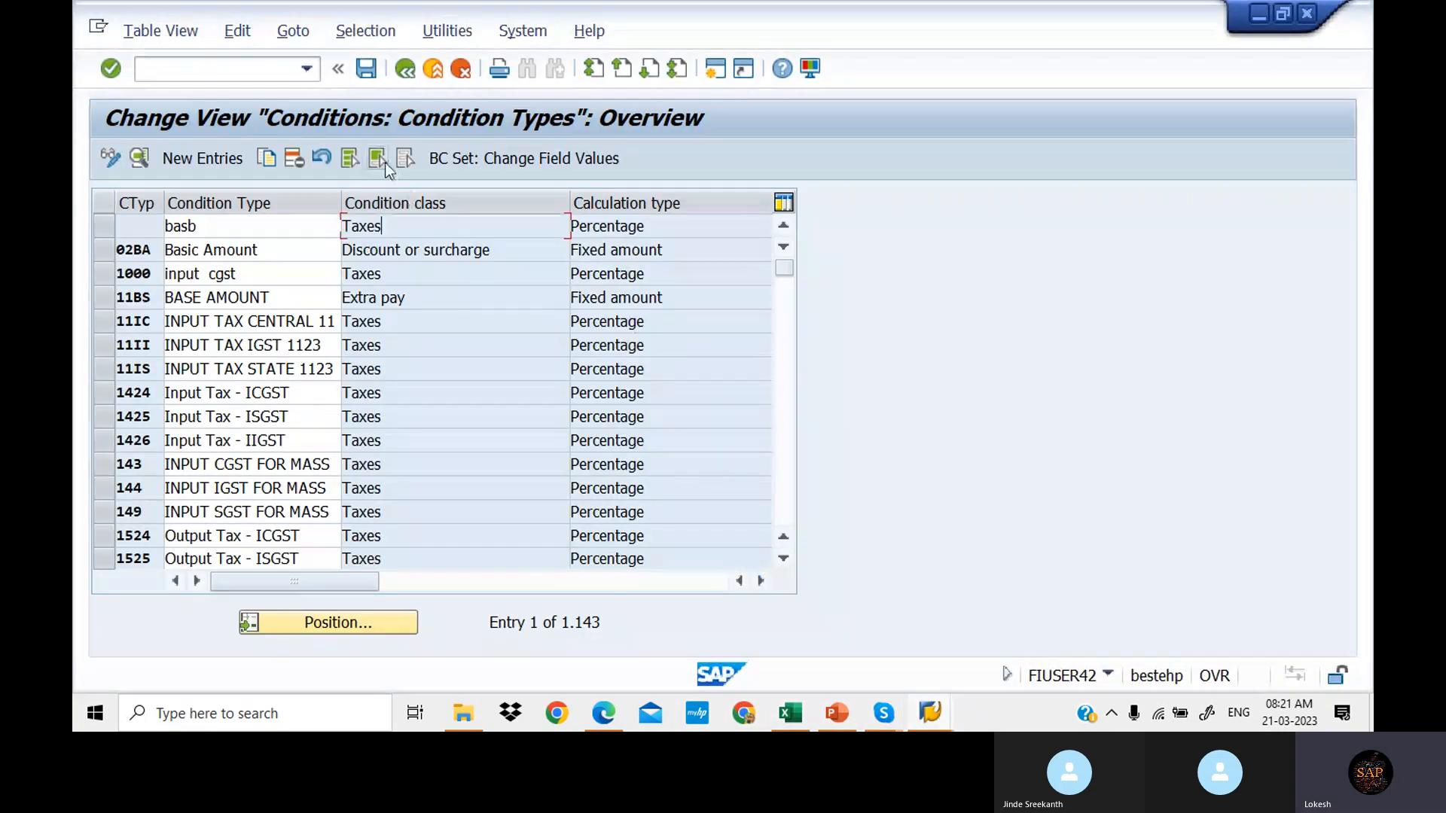
pyautogui.click(226, 69)
pyautogui.write('/NOBCN')
pyautogui.press('Return')
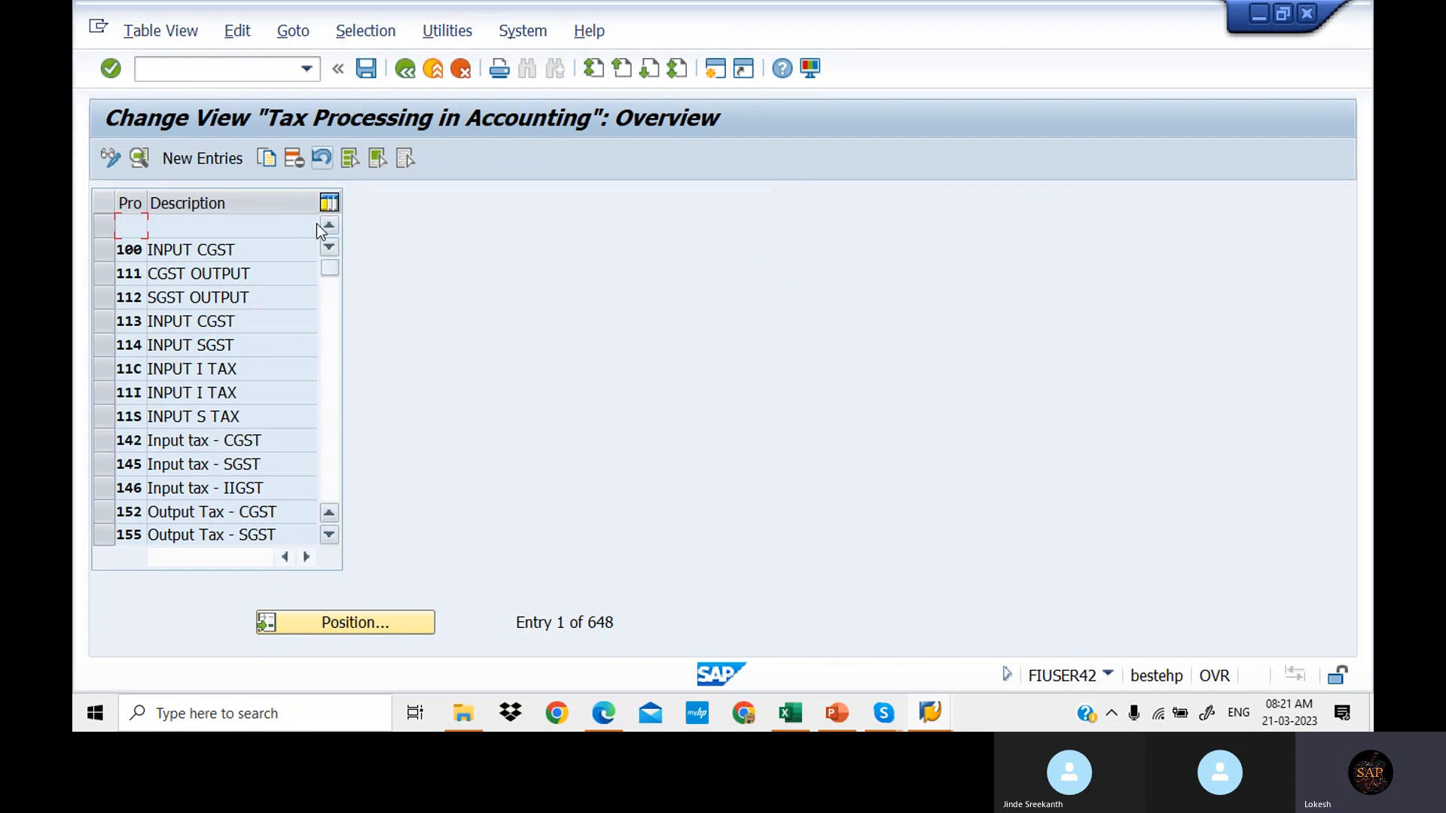
# Step: Examine the tax type and posting indicator of the existing account keys 100 and 112, returning to the overview after each
pyautogui.doubleClick(279, 253)
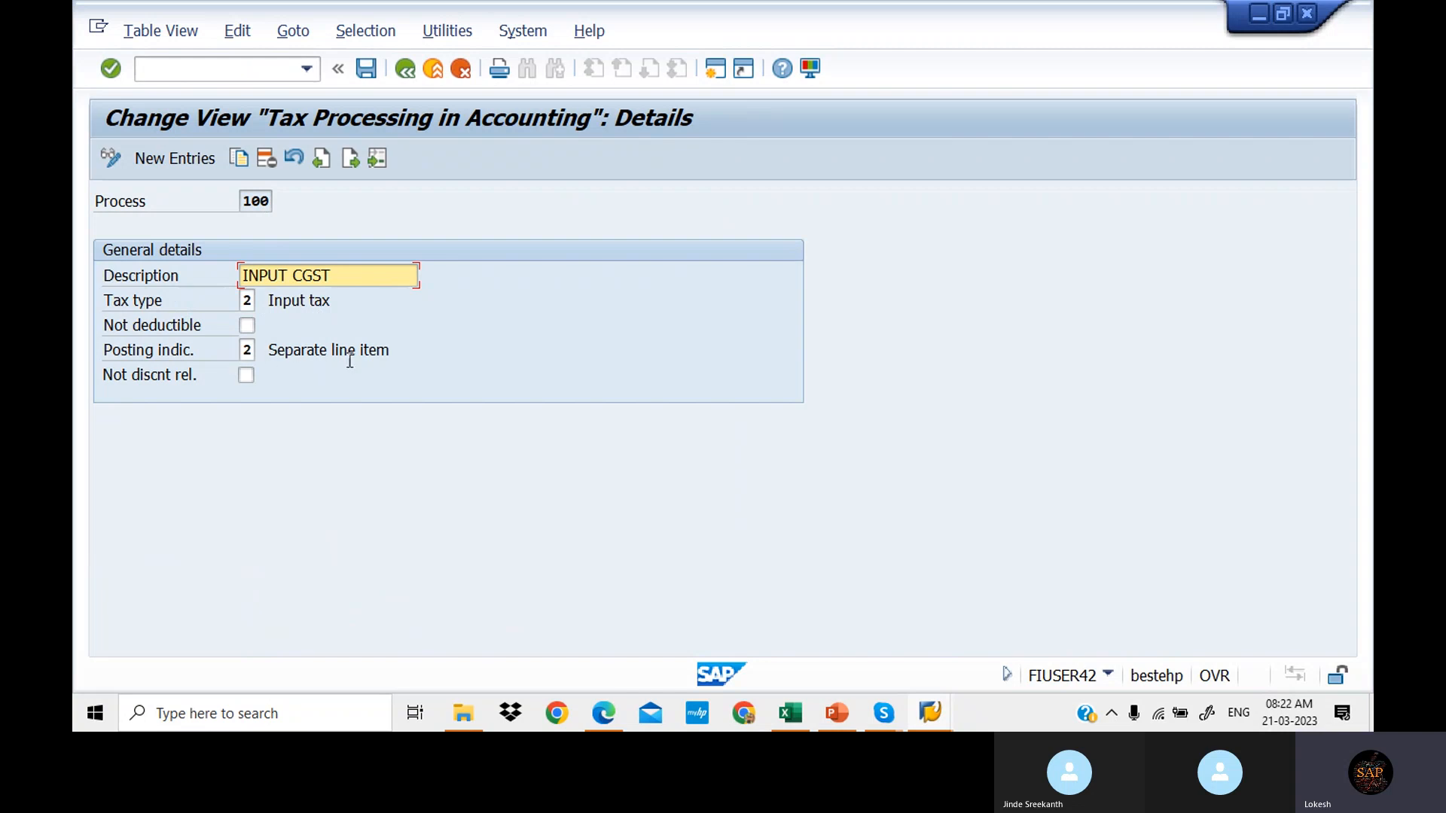
pyautogui.click(403, 74)
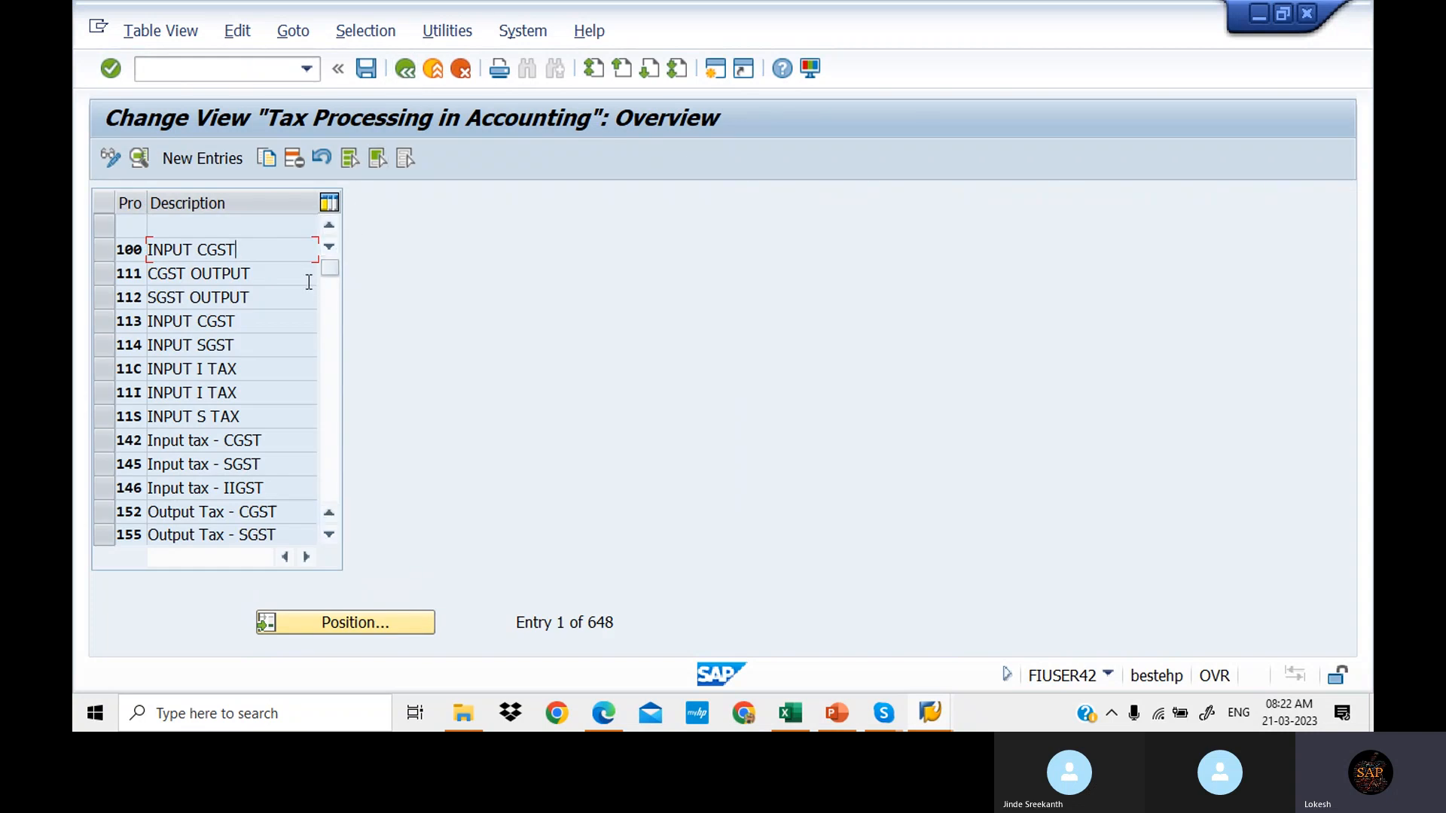
pyautogui.doubleClick(299, 300)
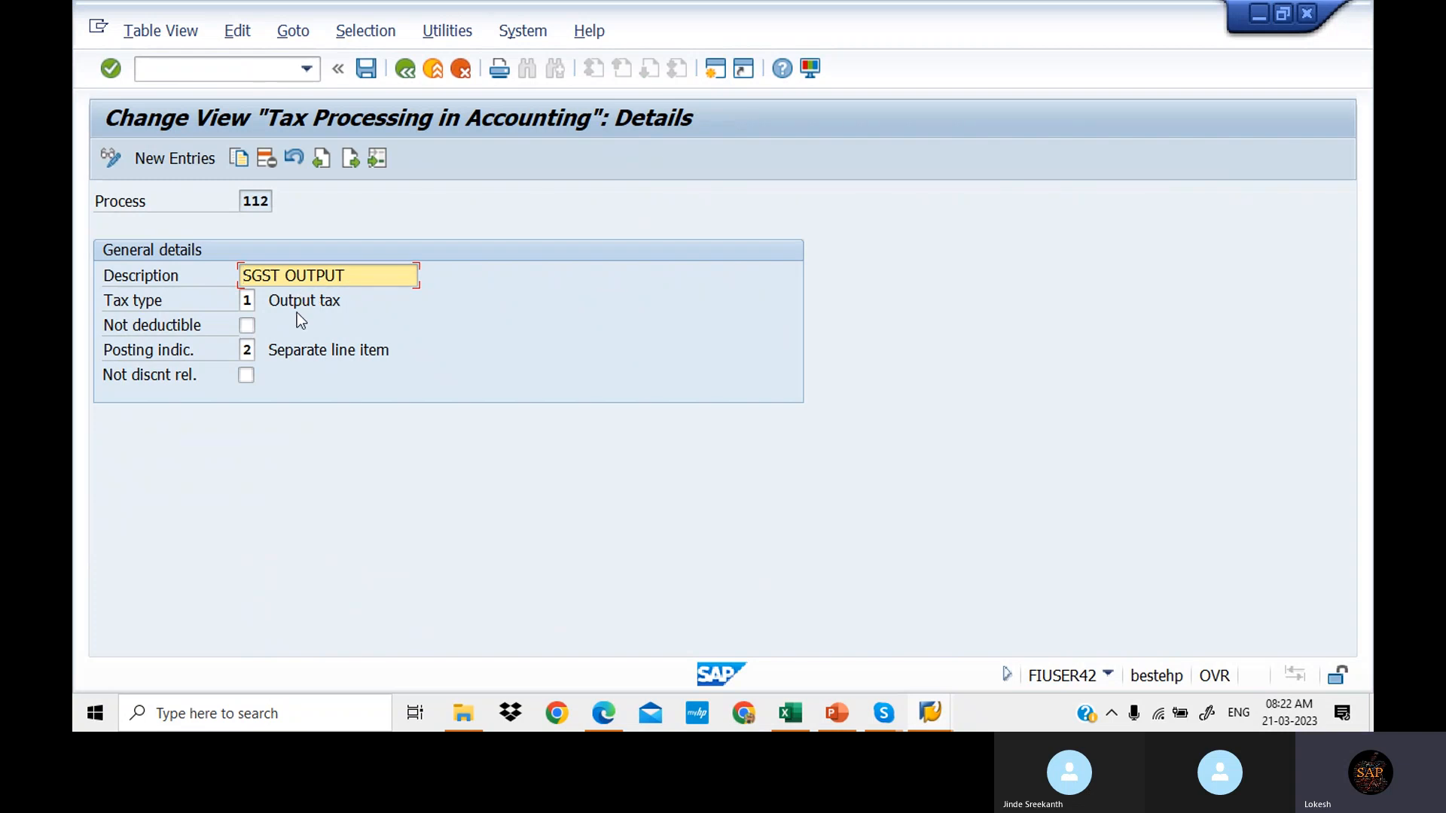
pyautogui.click(407, 68)
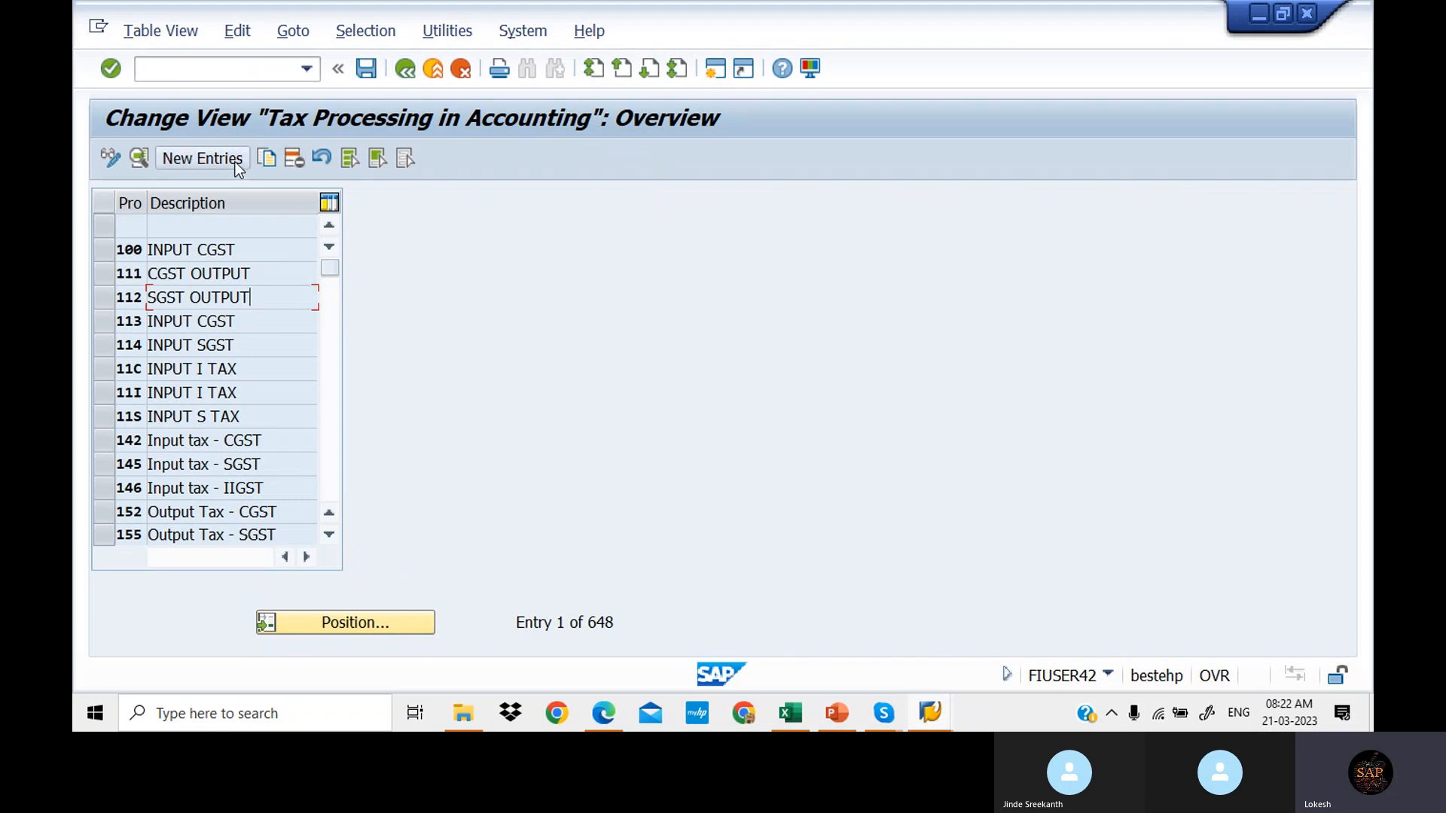
# Step: Start a new account key with process WI1 and the description WING INPUT CGST
pyautogui.click(235, 162)
pyautogui.press('BackSpace')
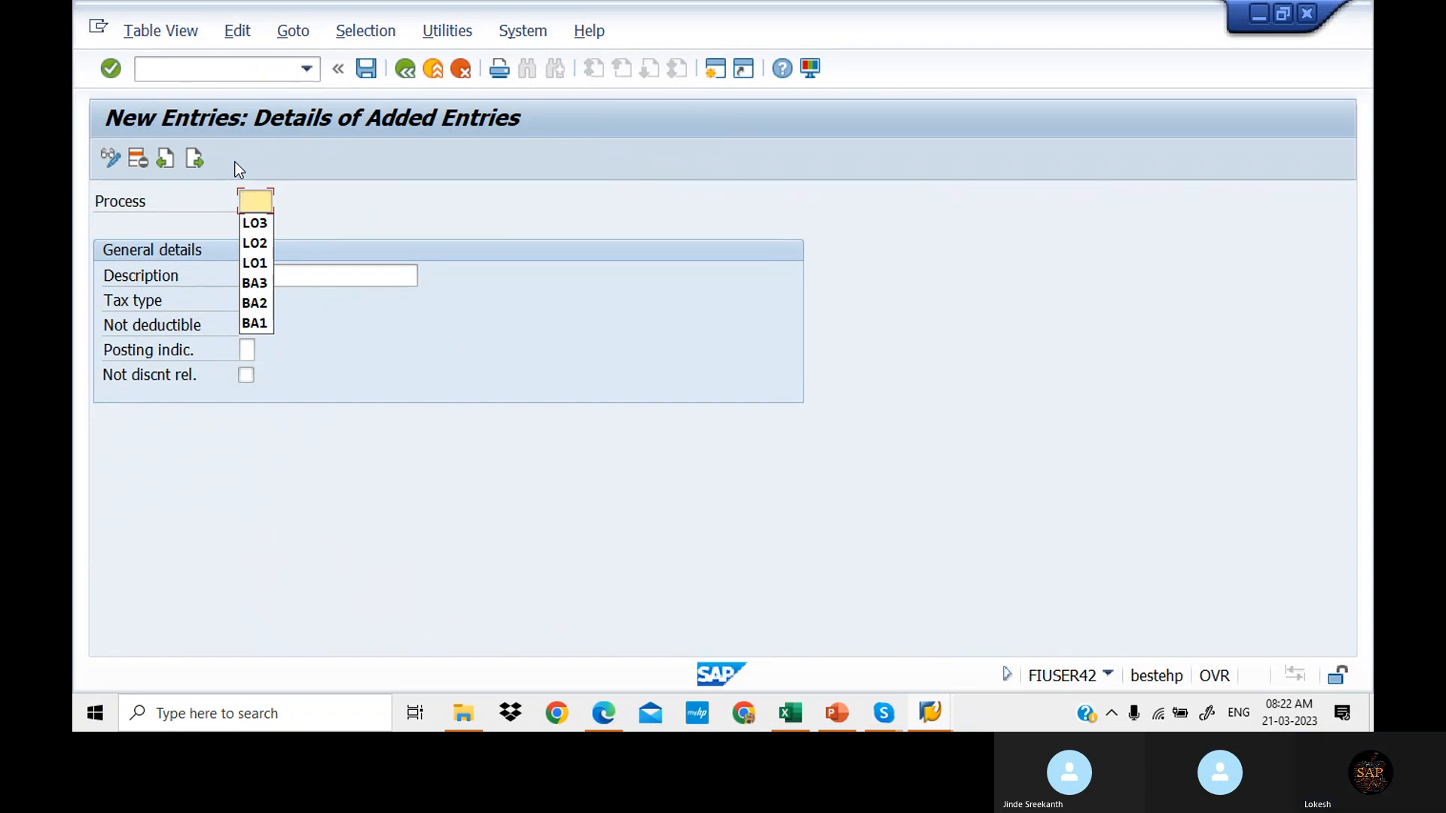
pyautogui.write('WI1')
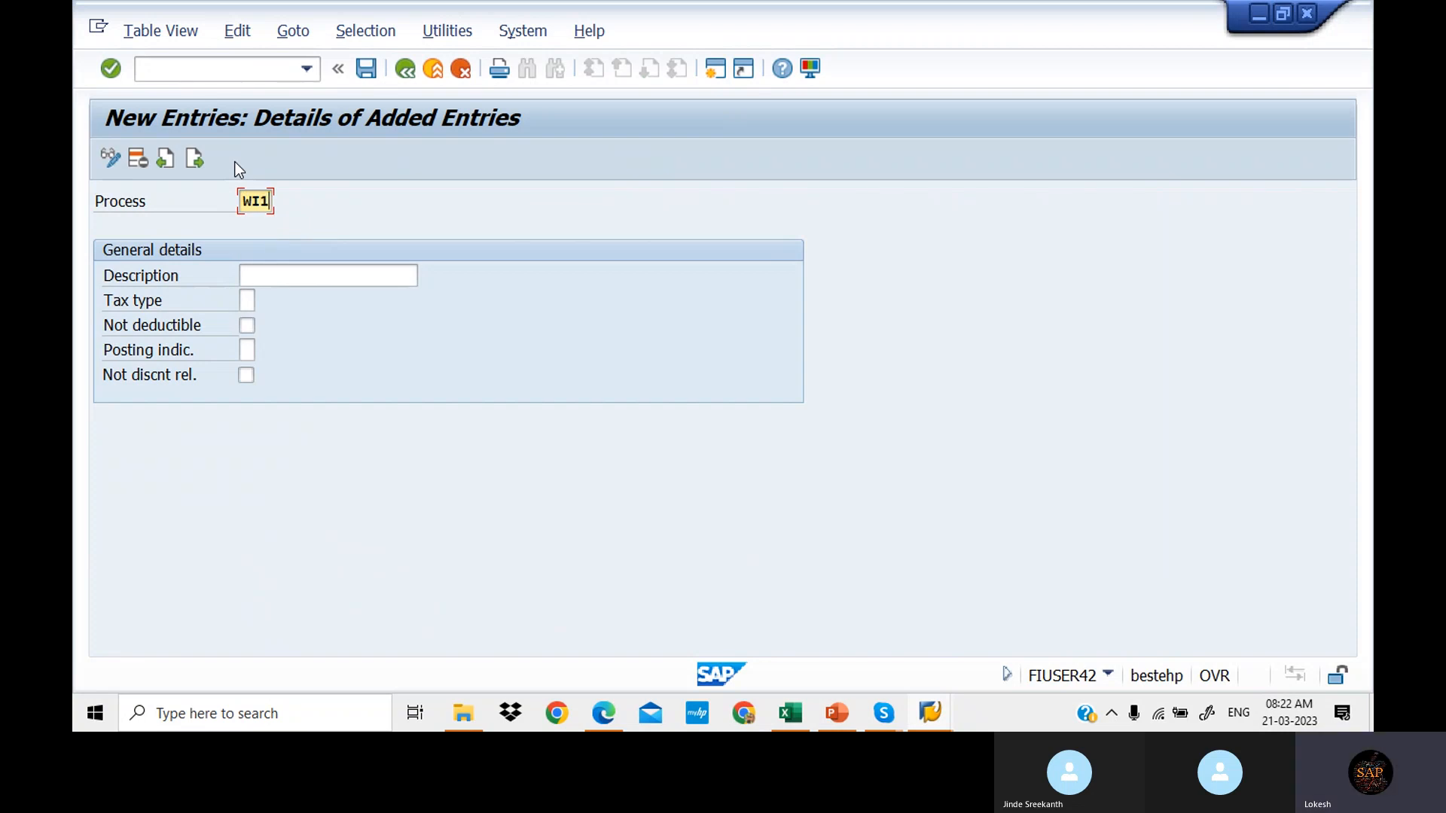
pyautogui.click(303, 282)
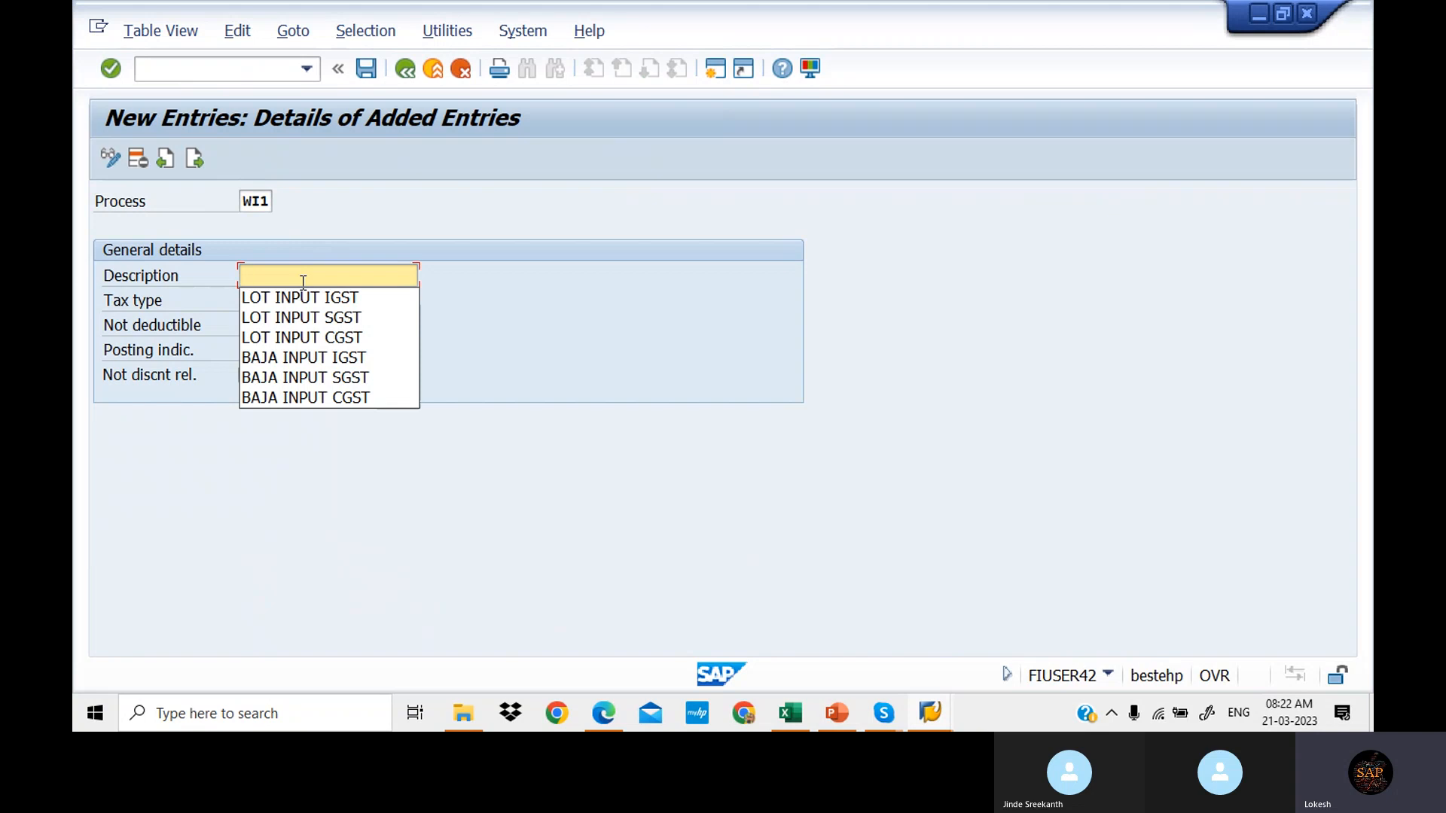
pyautogui.write('WI')
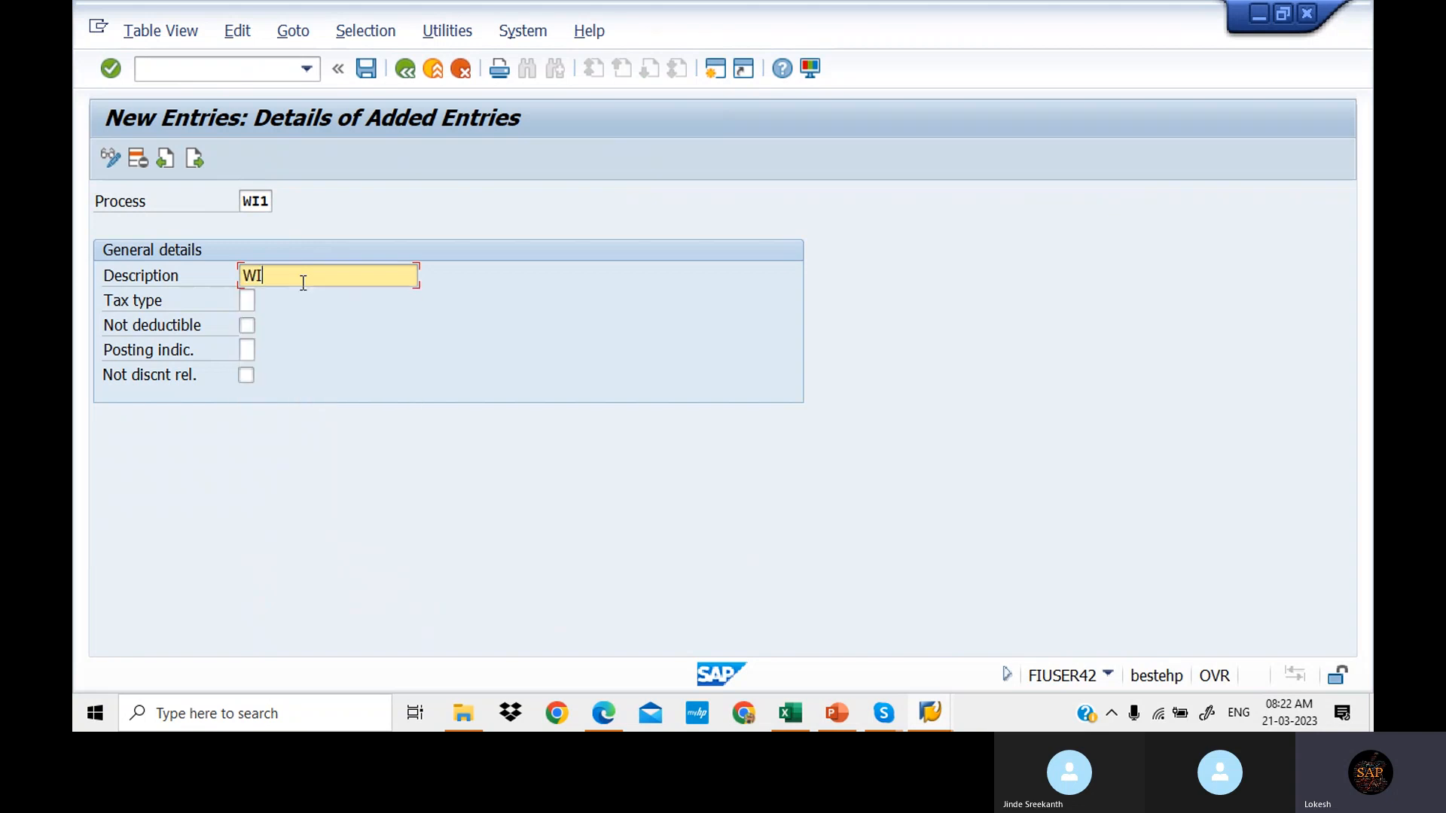
pyautogui.write('NG INPUT ')
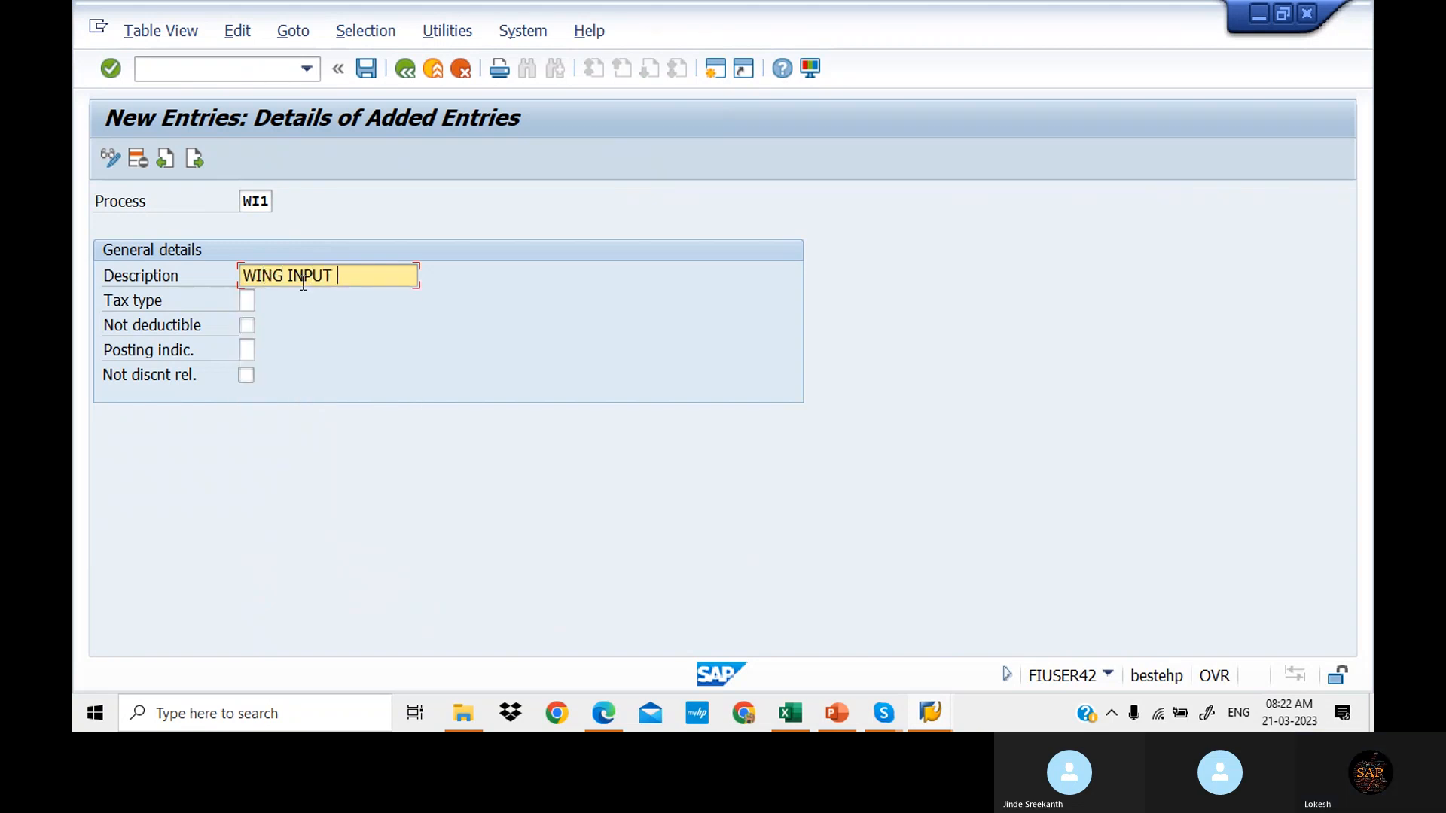
pyautogui.write('CGST')
pyautogui.press('Return')
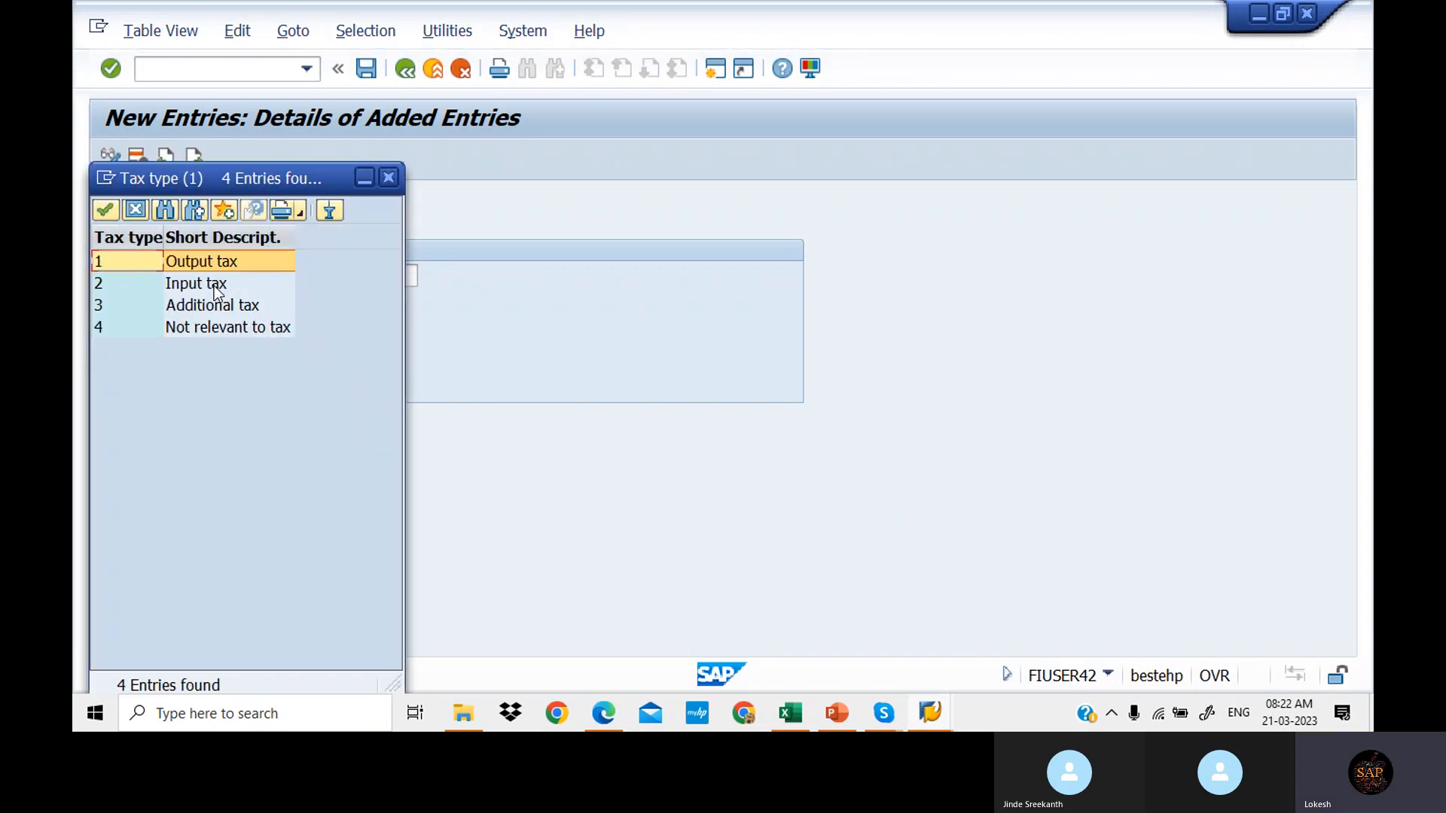
# Step: Set WI1's tax type to 2 (Input tax) and posting indicator to 2 (Separate line item), and save it in the GST CONFIGURATION request
pyautogui.click(213, 286)
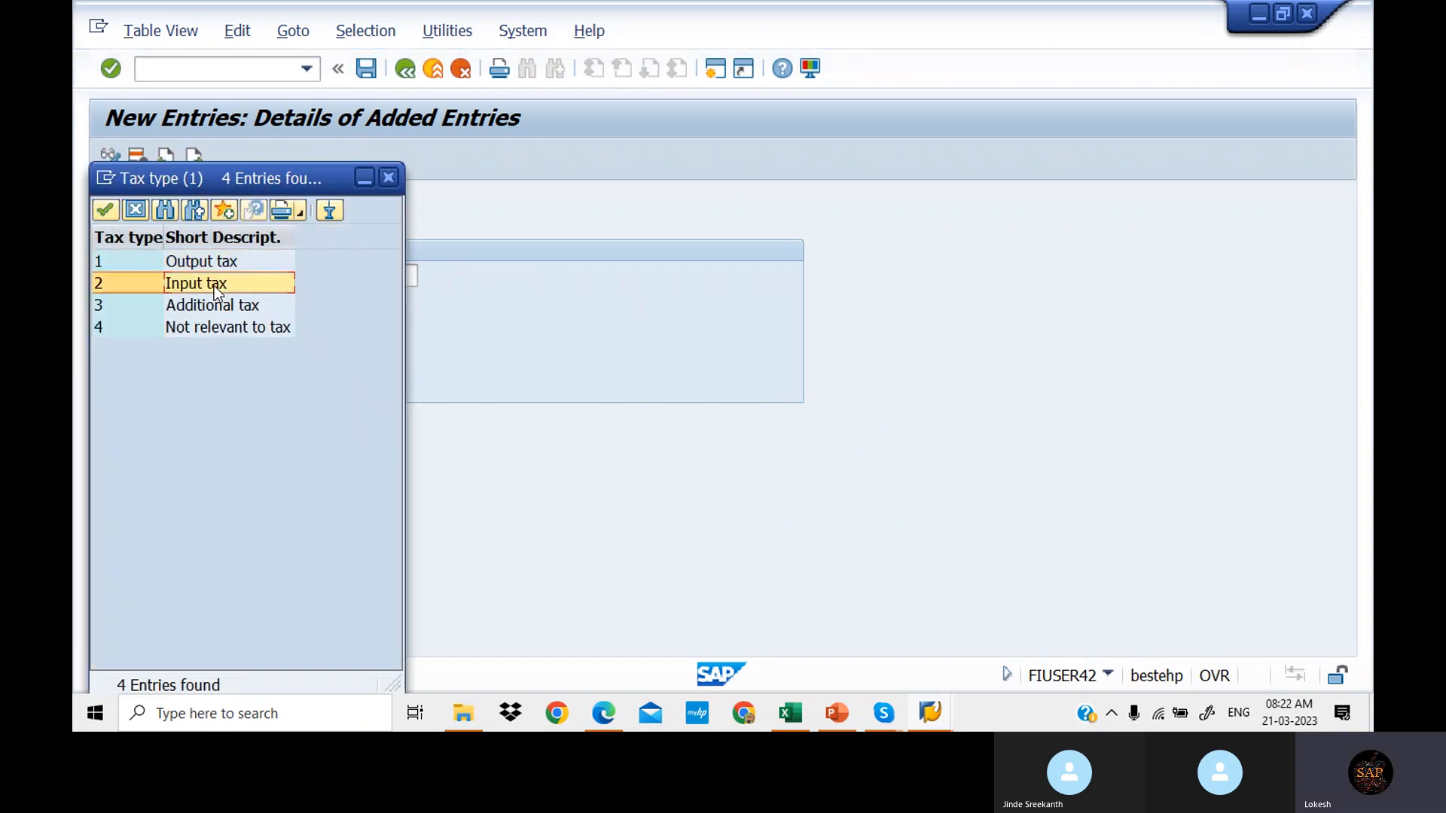
pyautogui.doubleClick(214, 287)
pyautogui.click(245, 348)
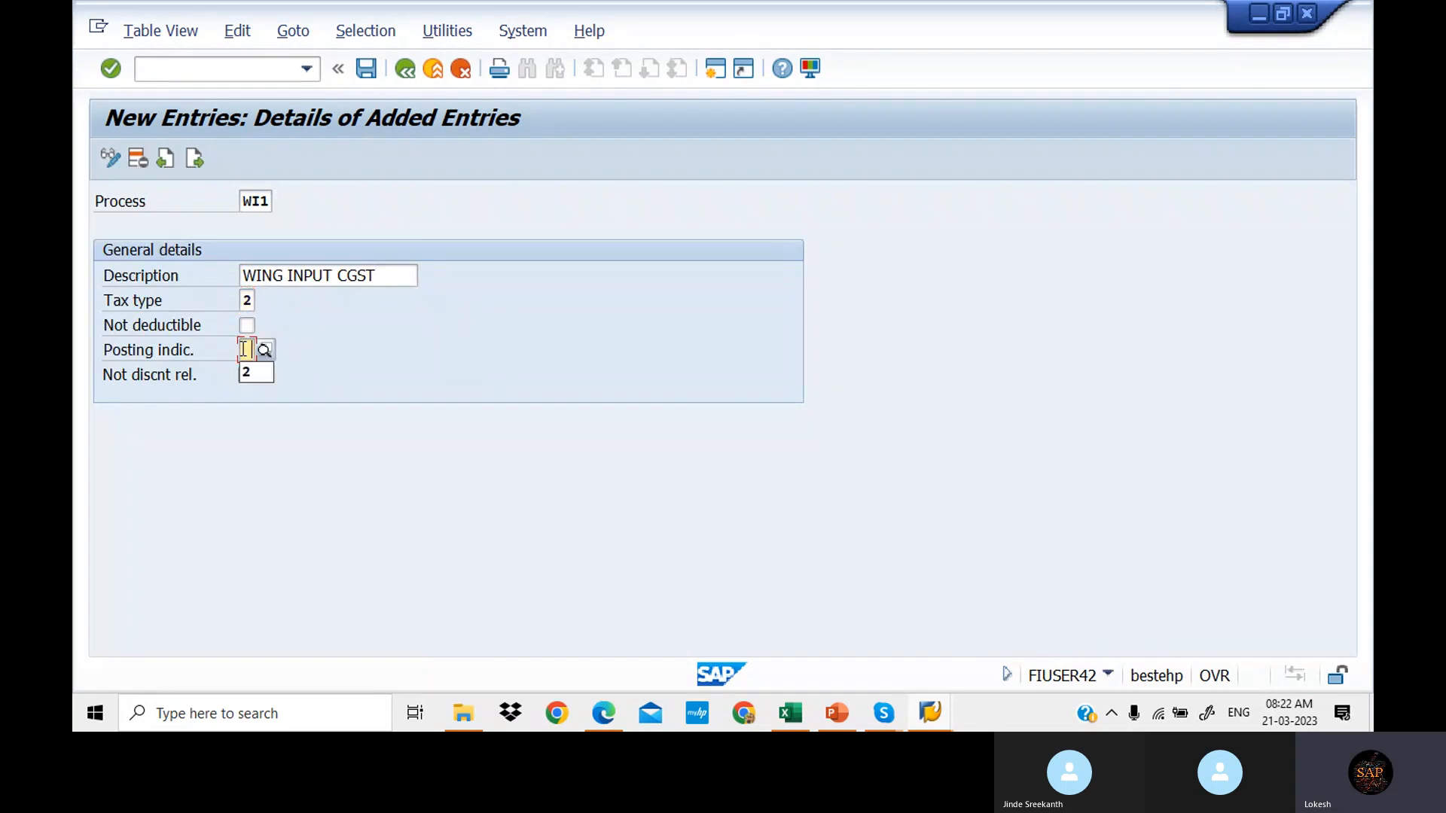
pyautogui.click(264, 350)
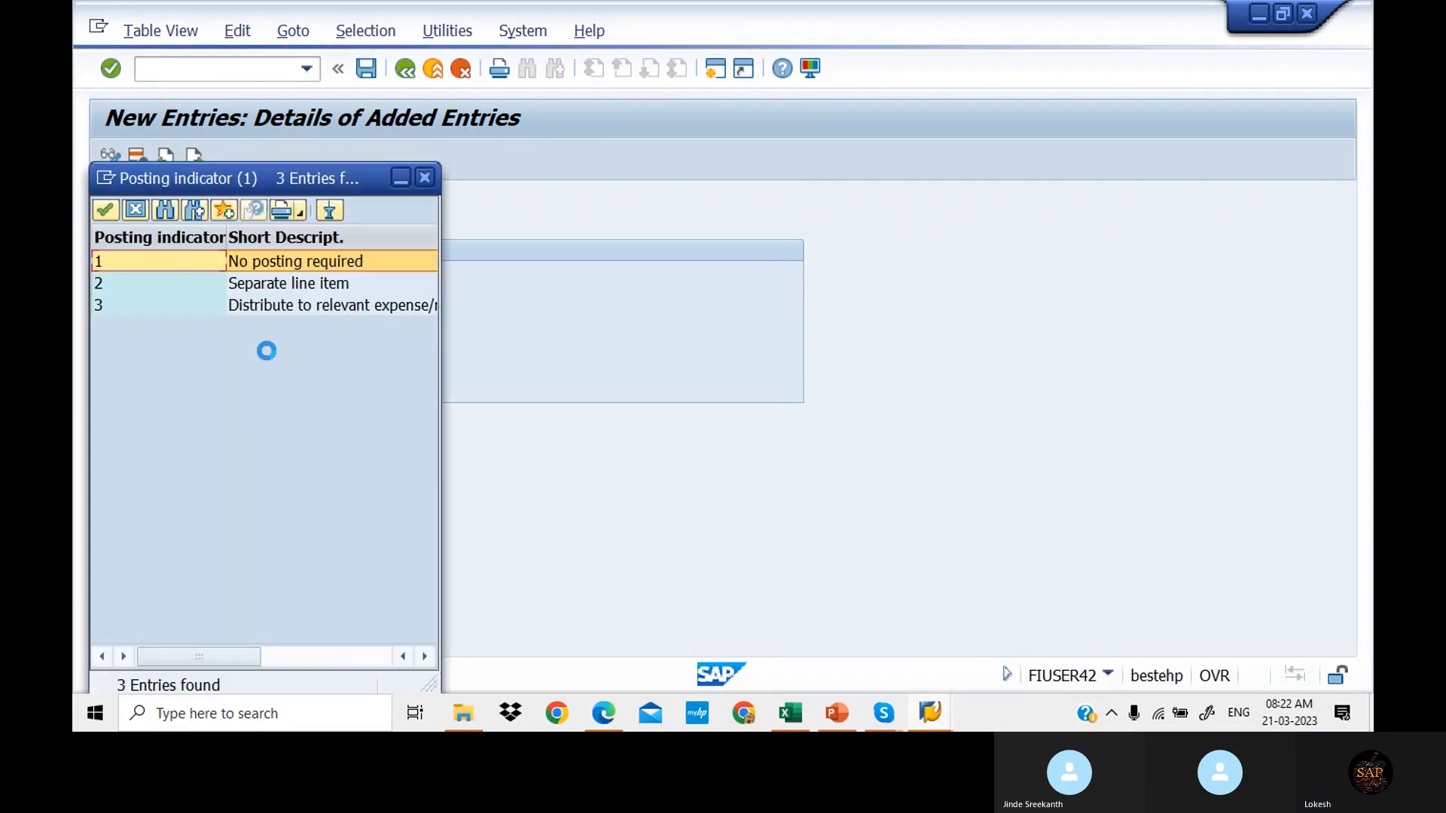
pyautogui.click(290, 285)
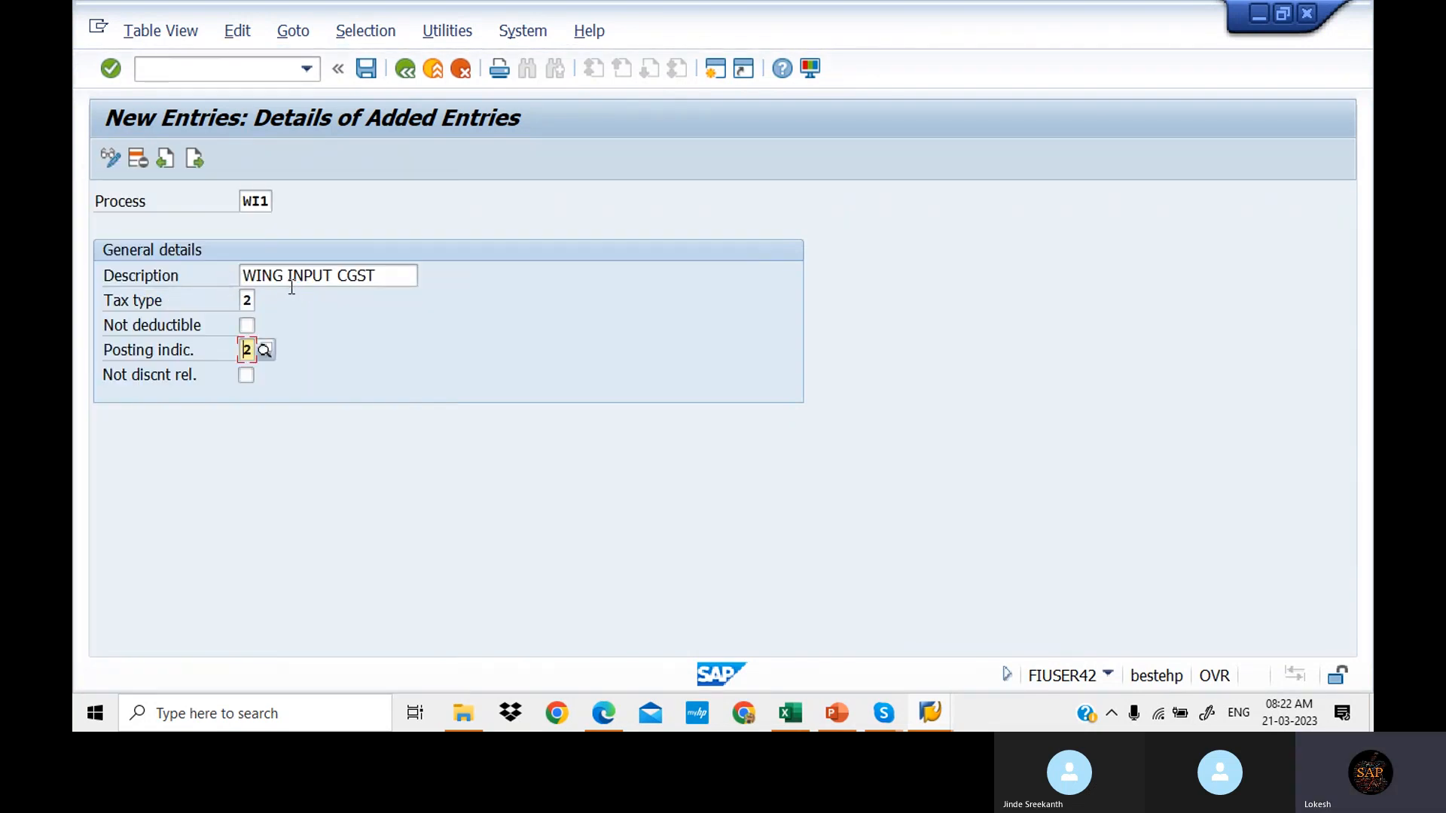
pyautogui.click(366, 74)
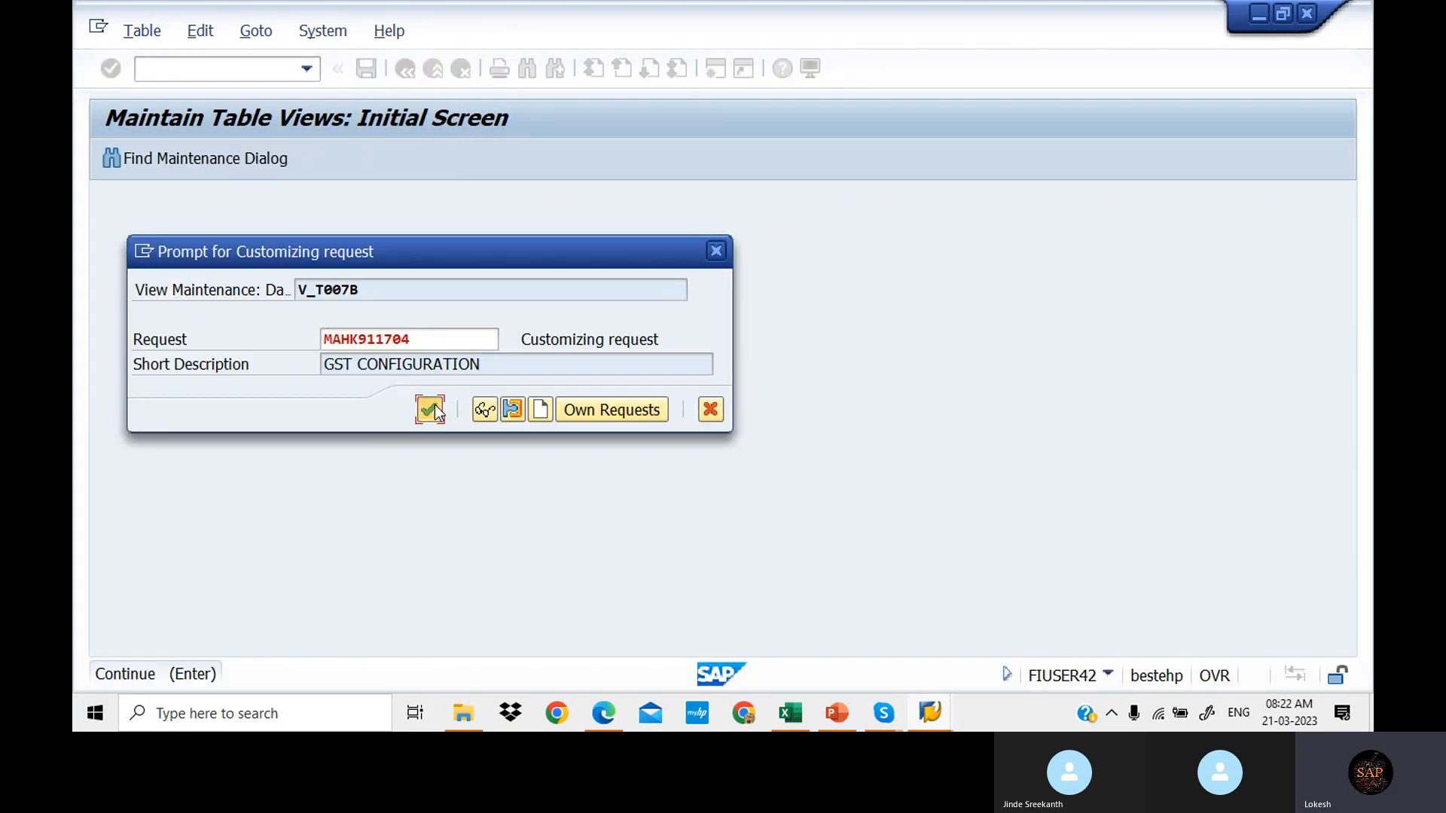
pyautogui.click(435, 405)
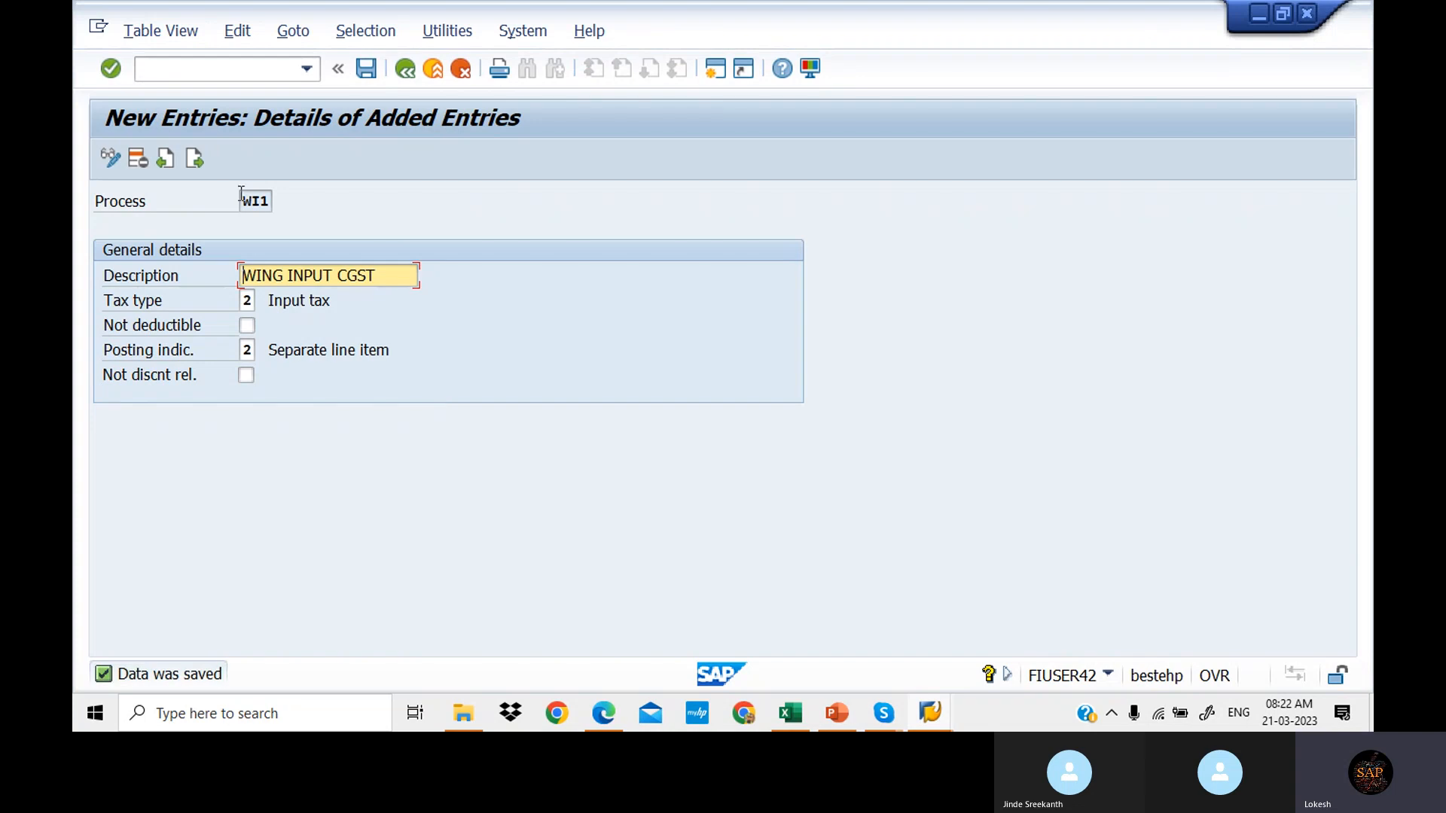
# Step: Start a further new account key with process WI2 and the description WING INPUT SGST
pyautogui.click(195, 158)
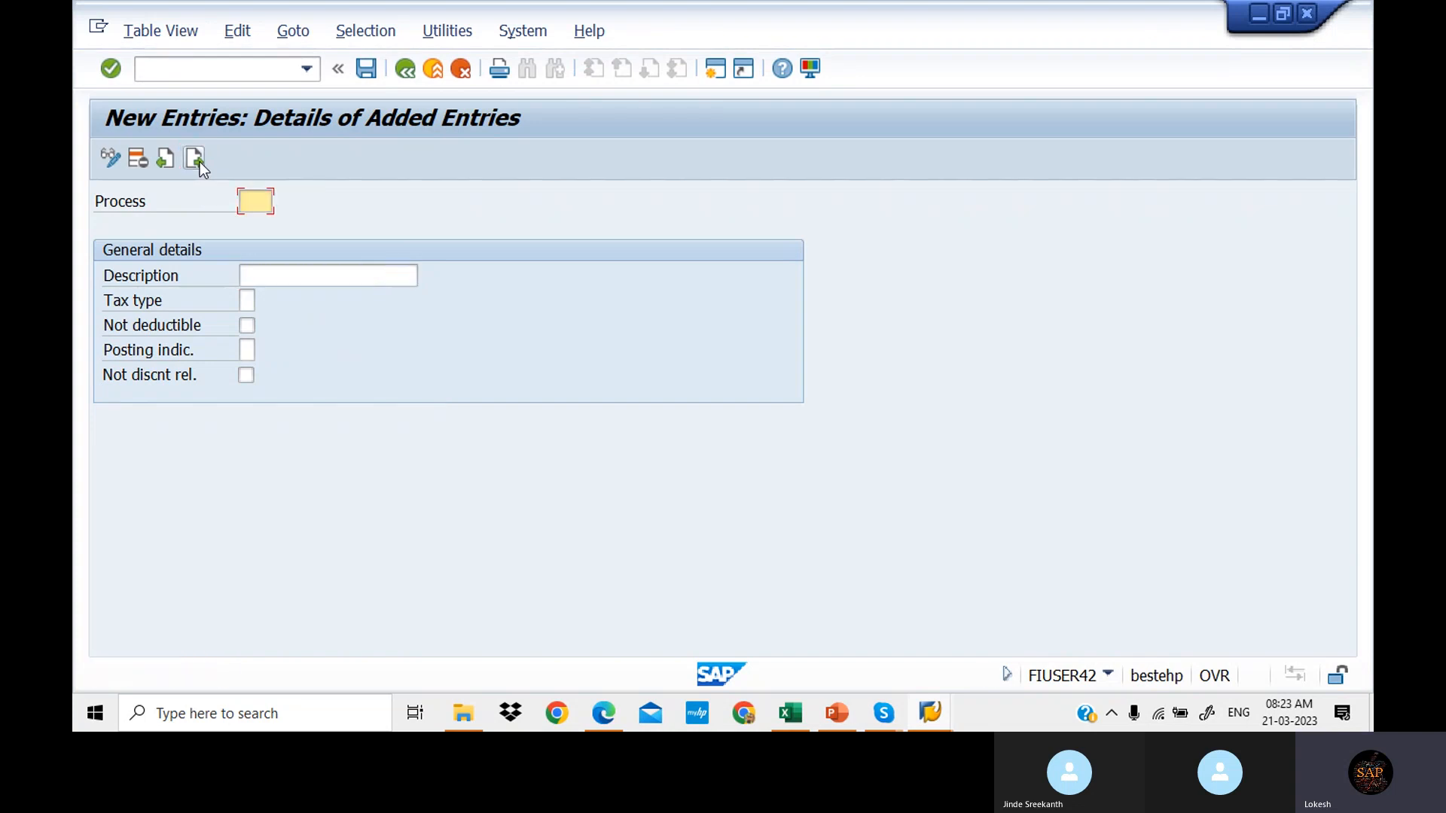
pyautogui.write('WI2')
pyautogui.click(297, 276)
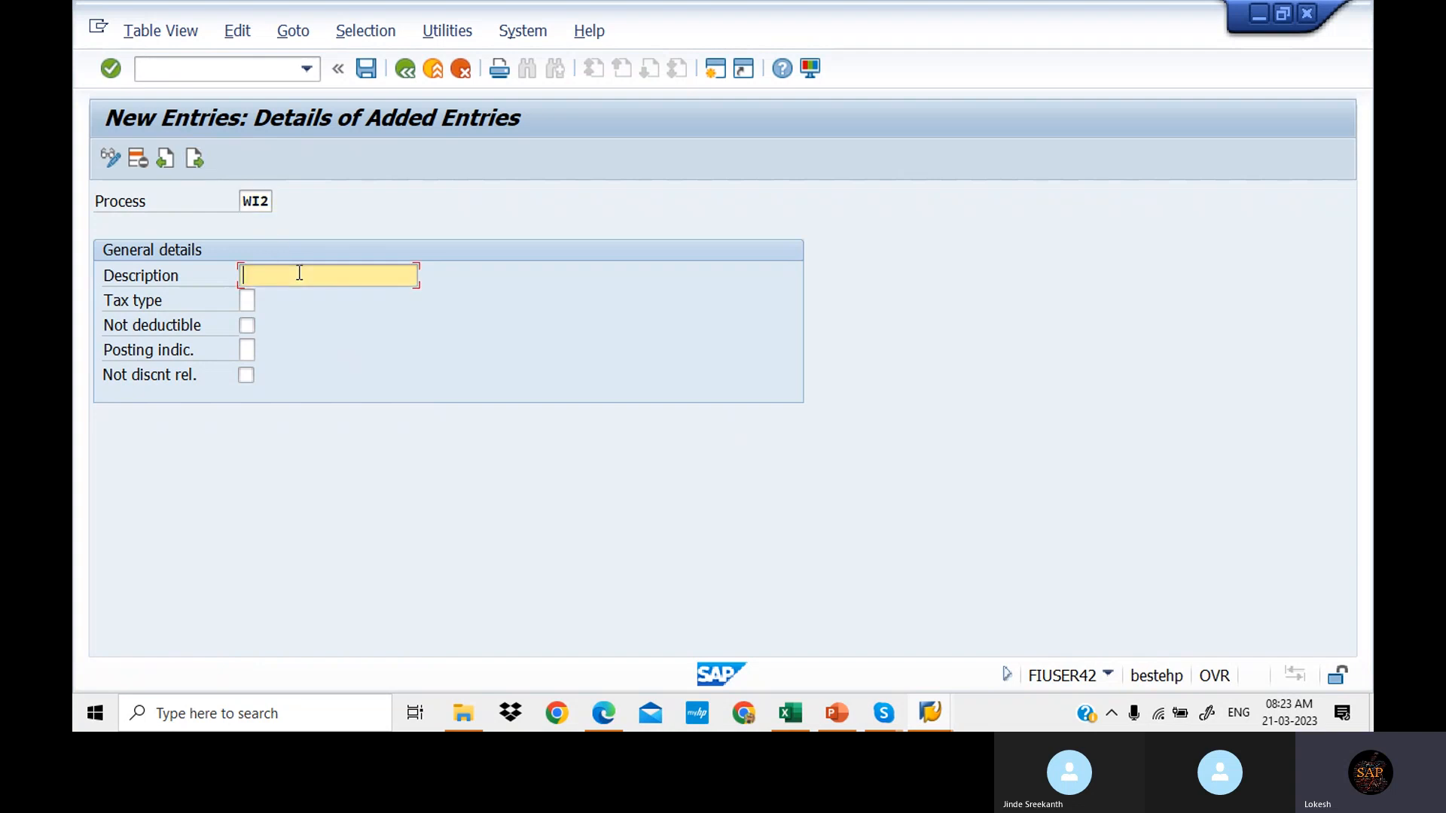
pyautogui.click(315, 297)
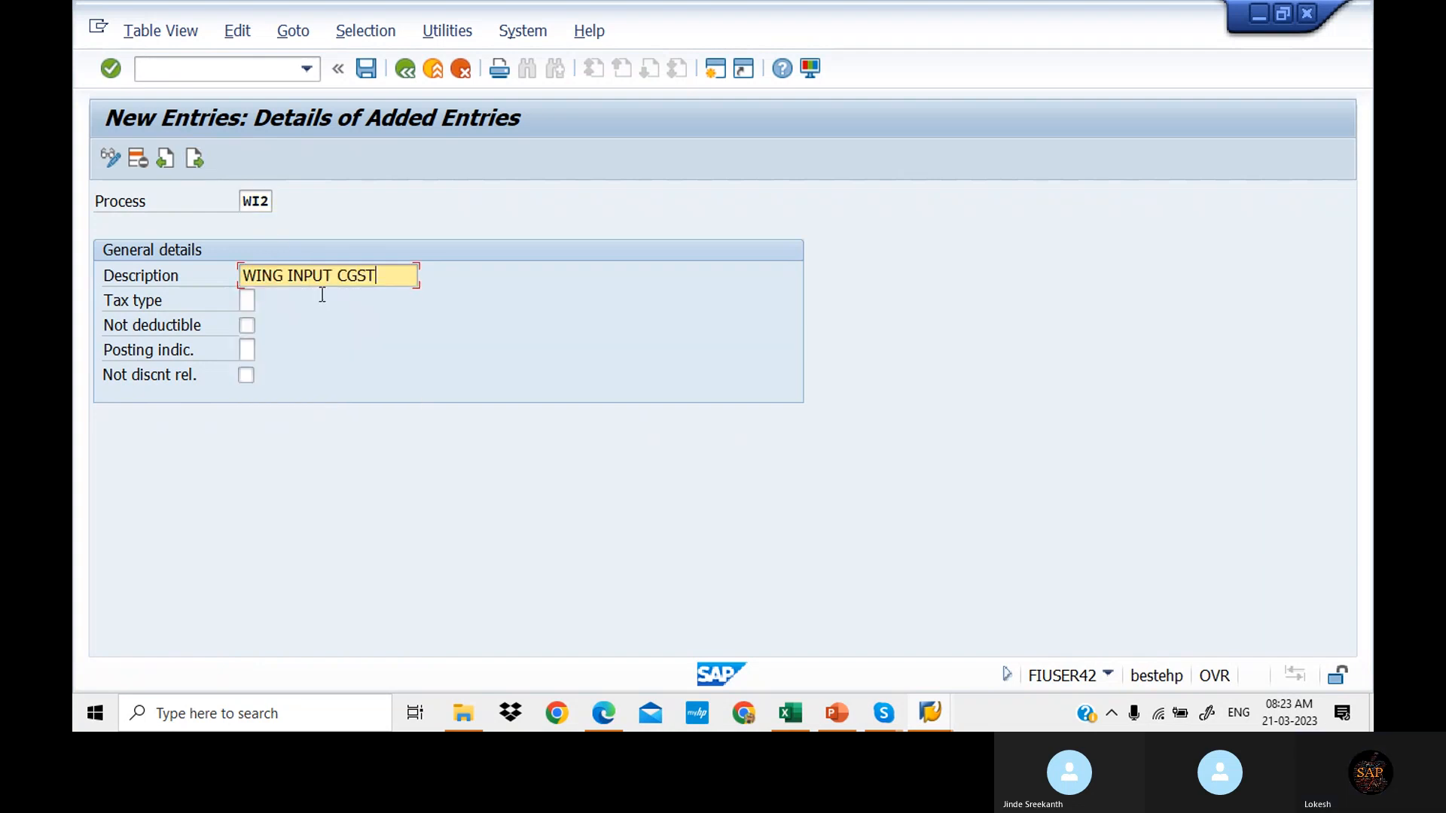
pyautogui.press('BackSpace')
pyautogui.press('BackSpace')
pyautogui.press('BackSpace')
pyautogui.press('BackSpace')
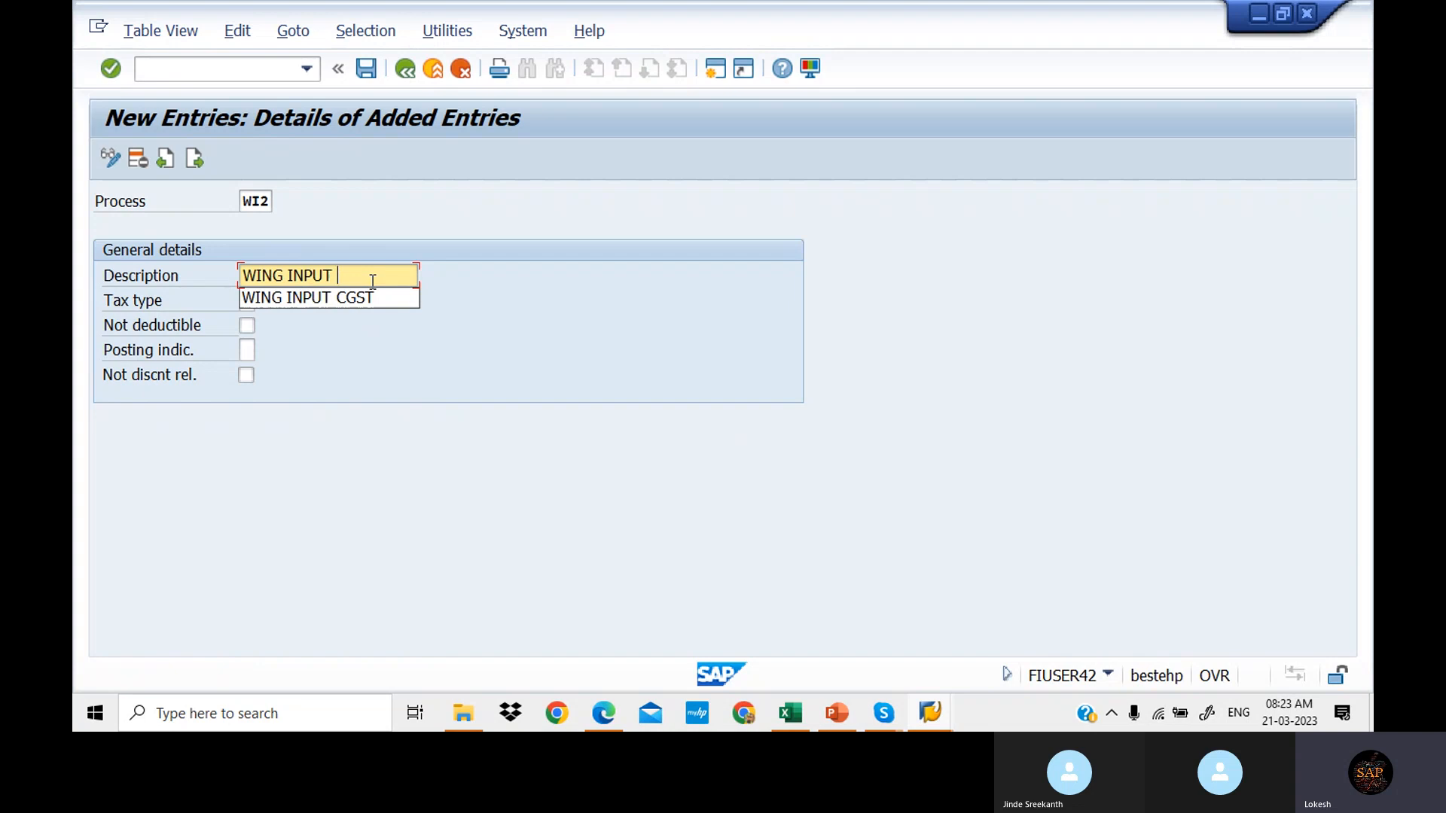
pyautogui.write('SGT')
pyautogui.press('BackSpace')
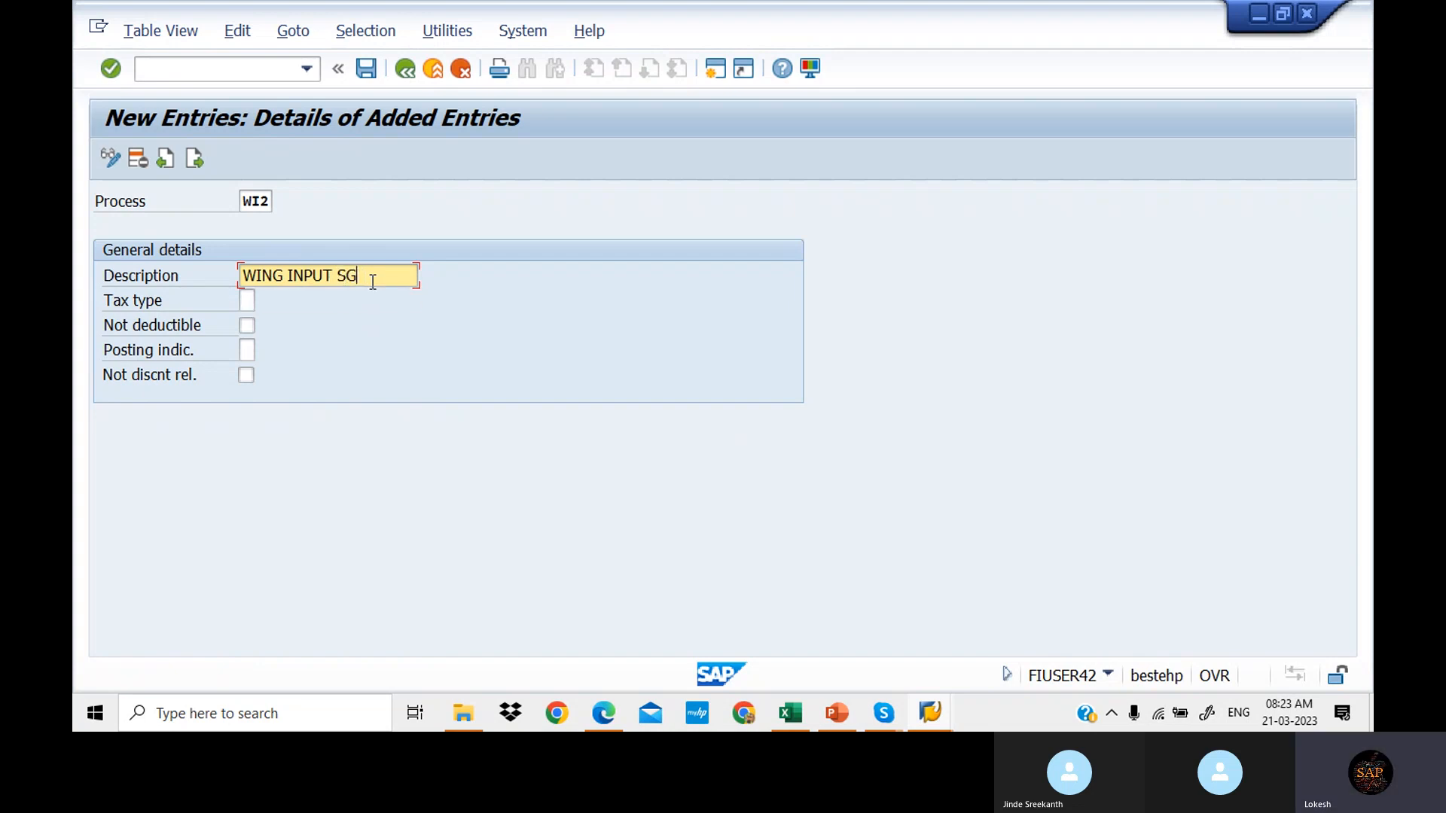
pyautogui.write('ST')
# Step: Set WI2's tax type to 2 (Input tax) and posting indicator to 2 (Separate line item), and save the account key
pyautogui.click(247, 301)
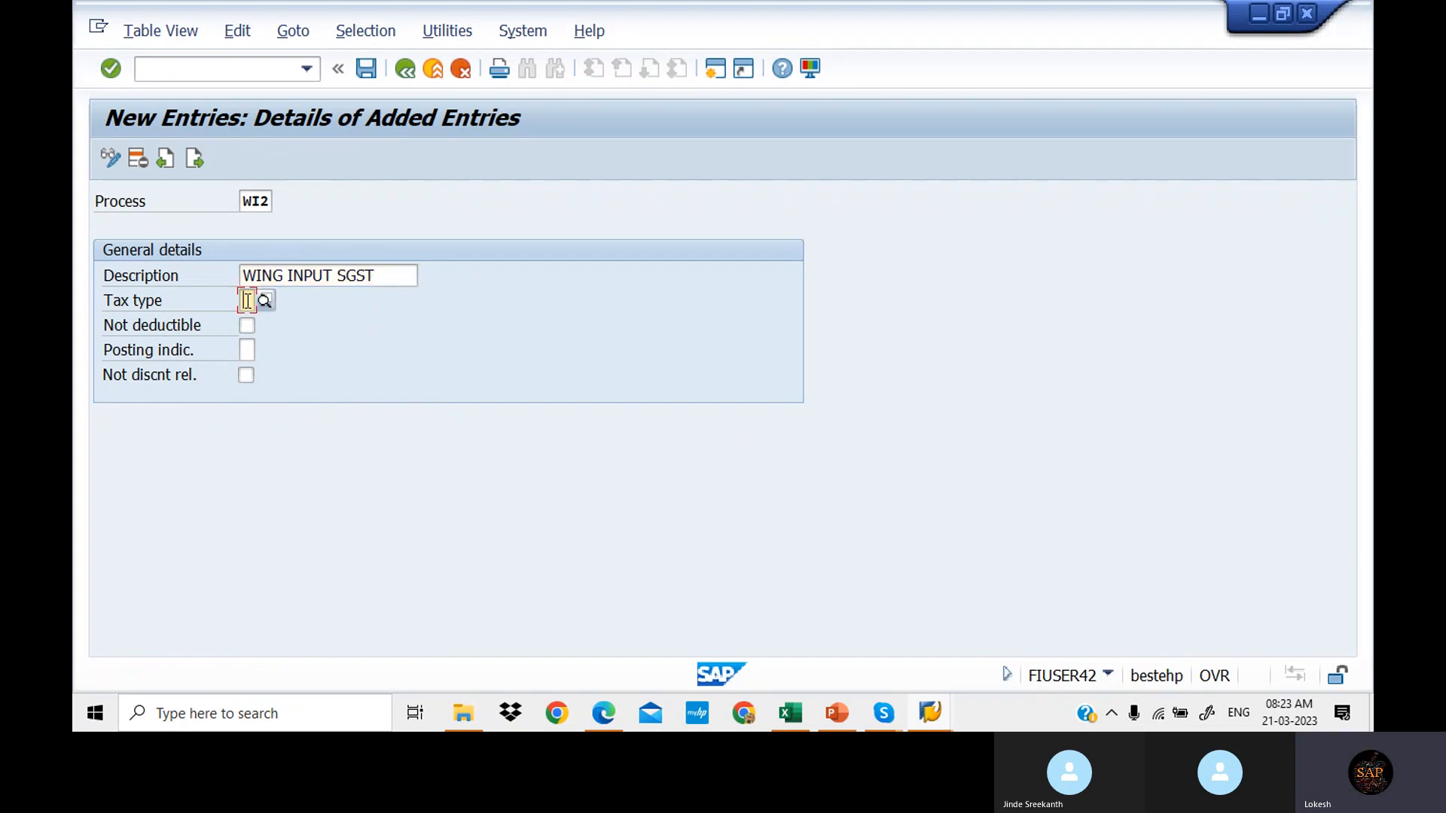
pyautogui.click(251, 328)
pyautogui.click(248, 350)
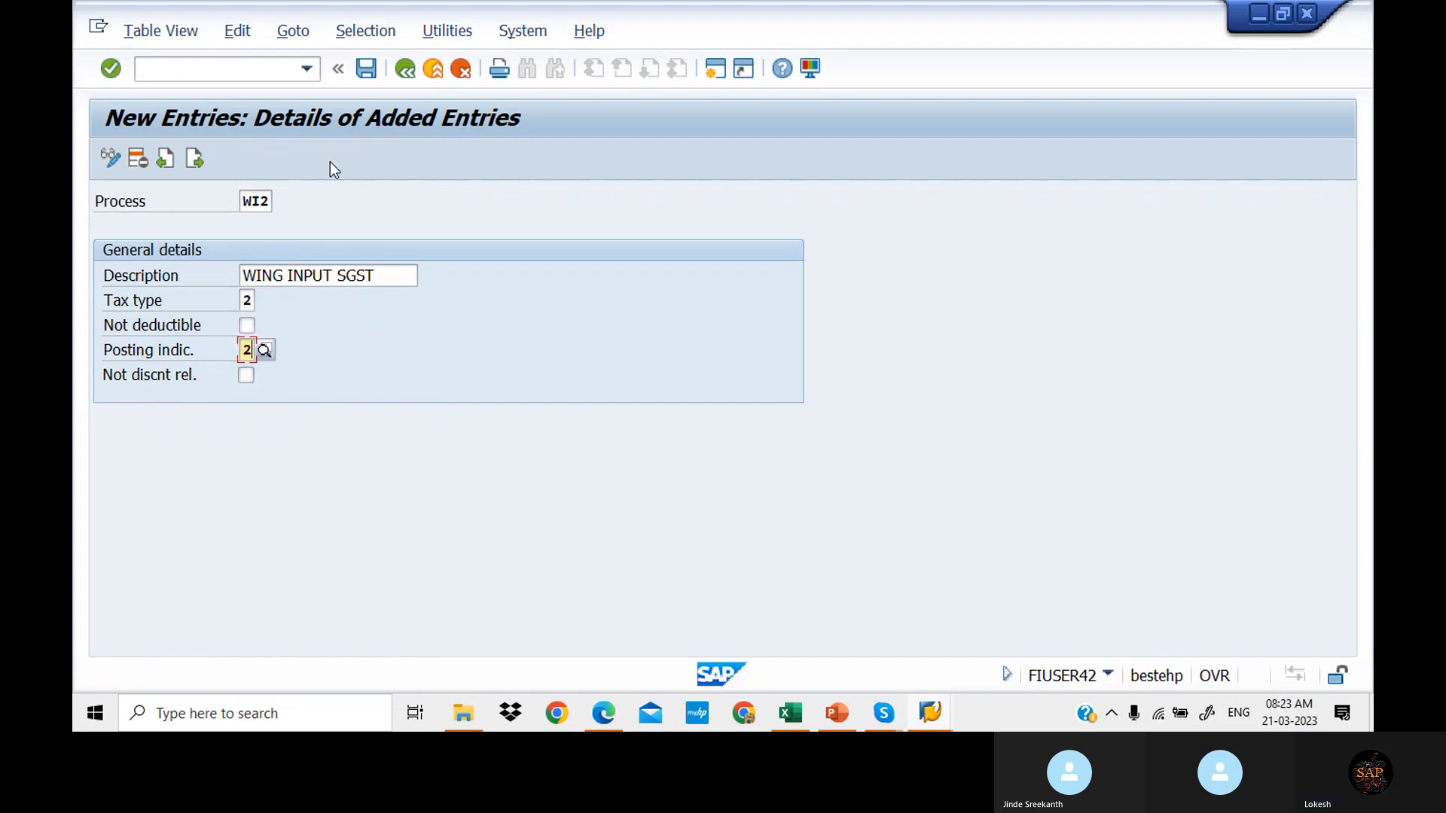
pyautogui.click(368, 70)
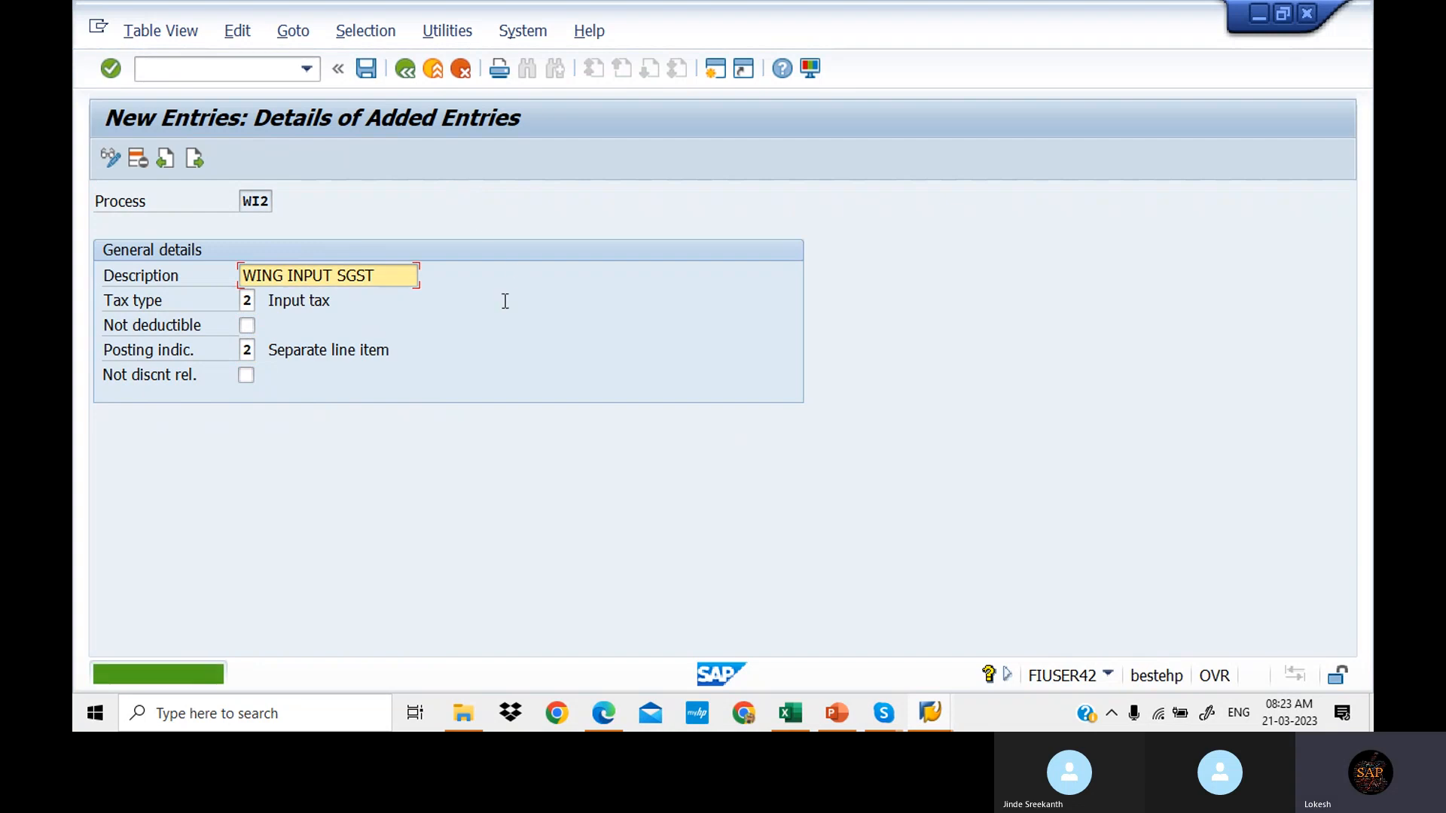
# Step: Start another new account key with process WI3 and the description WING INPUT IGST
pyautogui.click(194, 159)
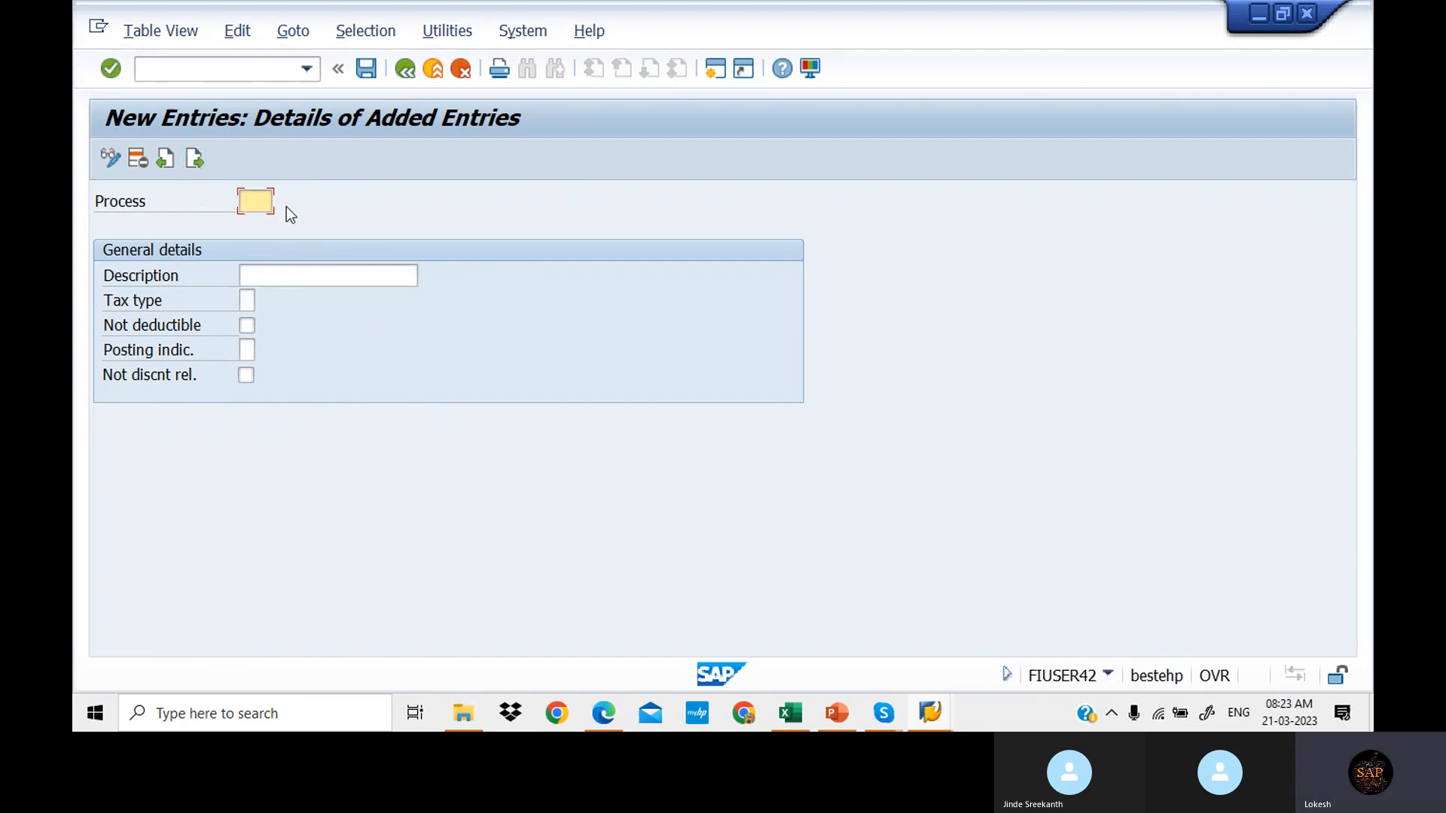
pyautogui.write('WI3')
pyautogui.click(291, 276)
pyautogui.click(309, 297)
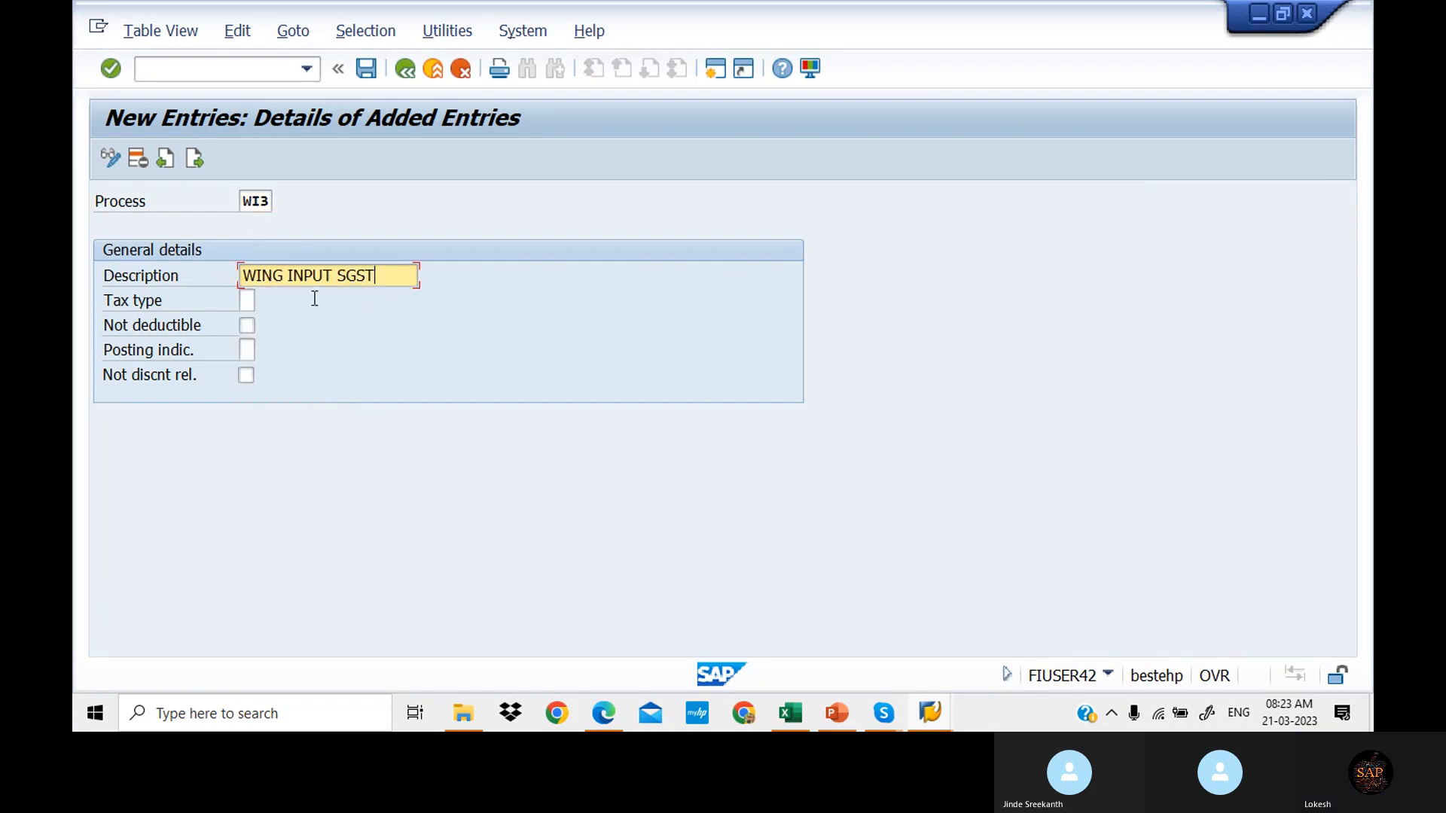
pyautogui.press('BackSpace')
pyautogui.press('BackSpace')
pyautogui.press('BackSpace')
pyautogui.press('BackSpace')
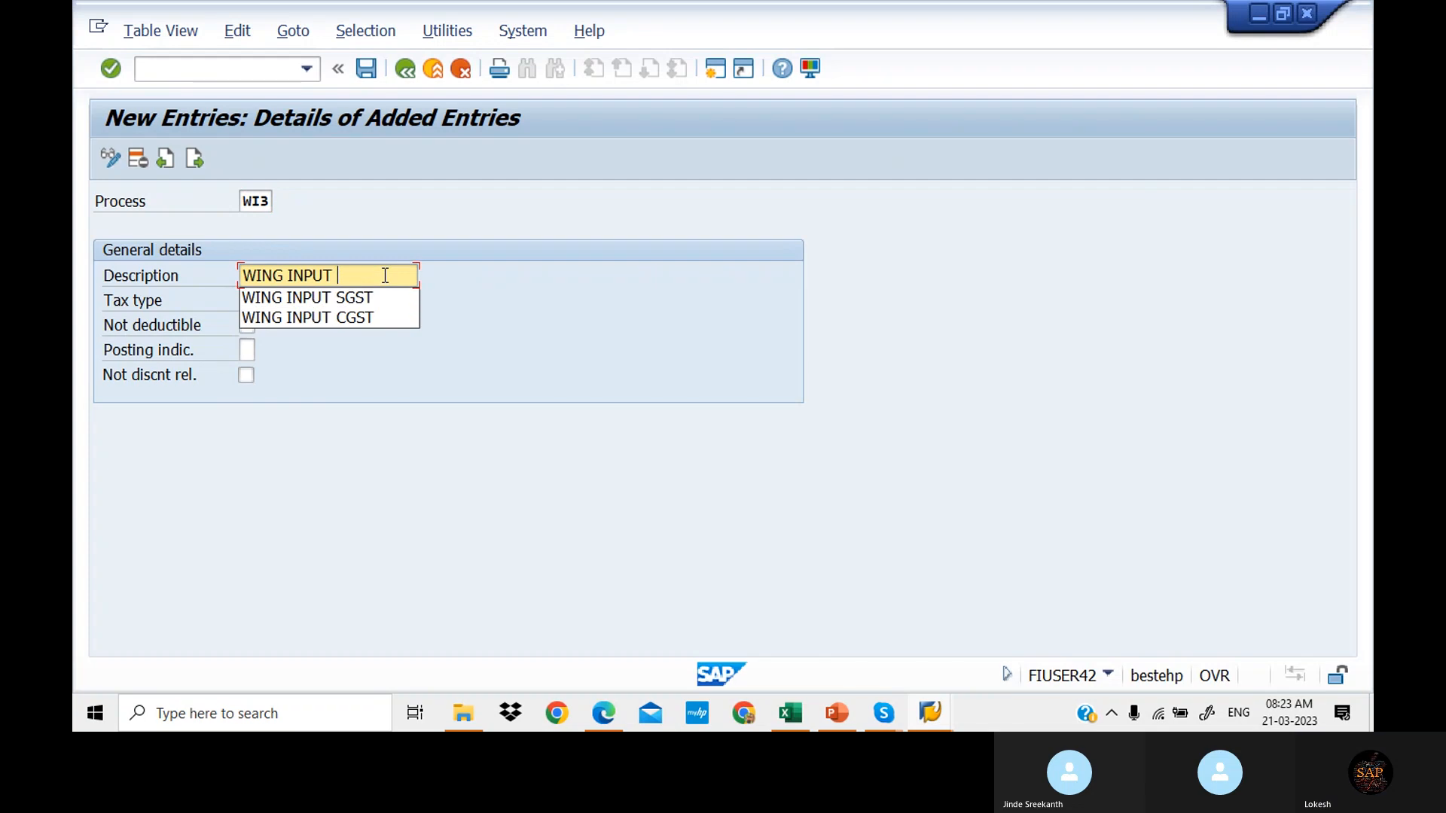
pyautogui.write('IGST')
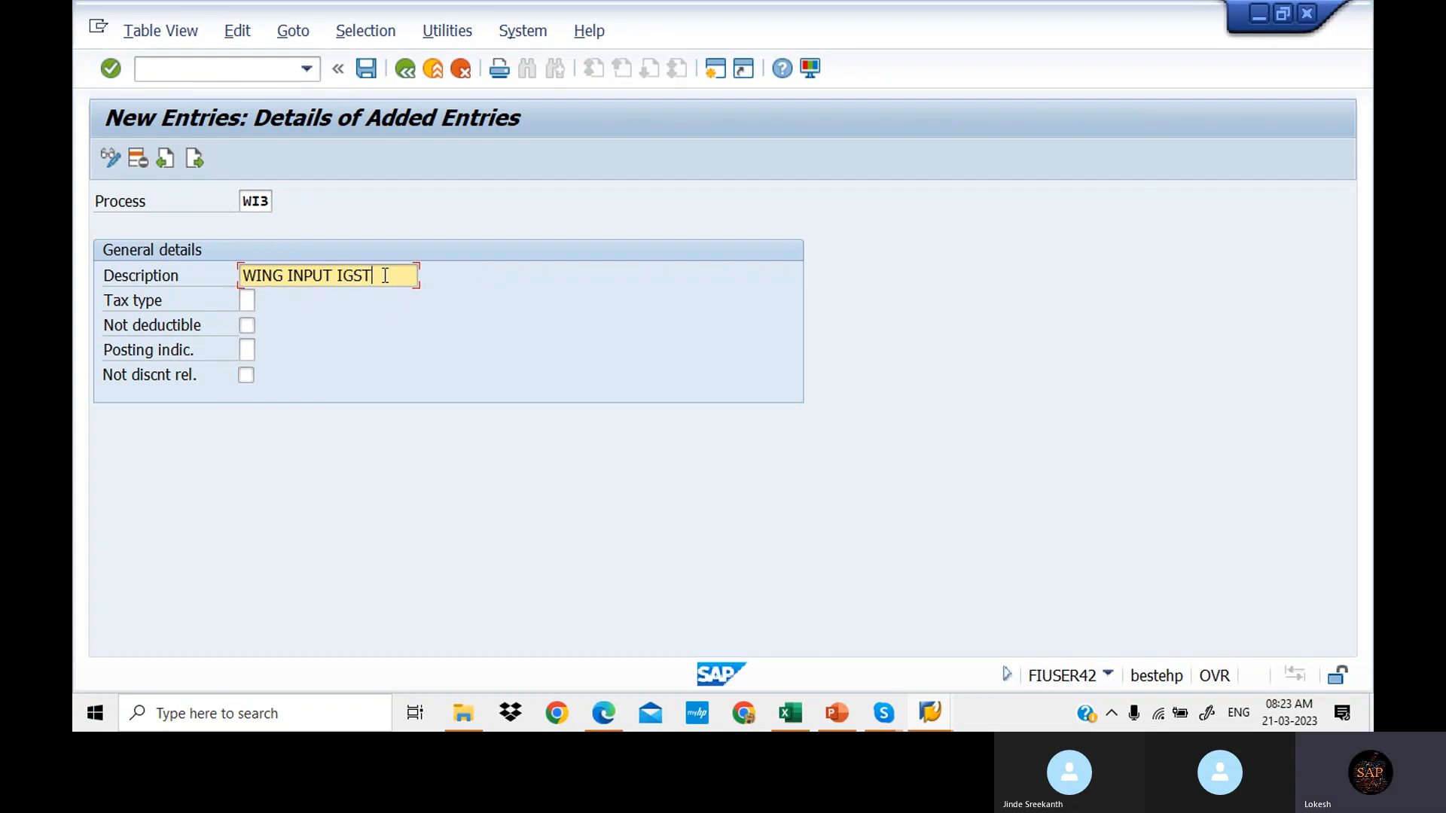
# Step: Set the WING INPUT IGST key's tax type to 2 and try to save it under process WI3
pyautogui.click(242, 303)
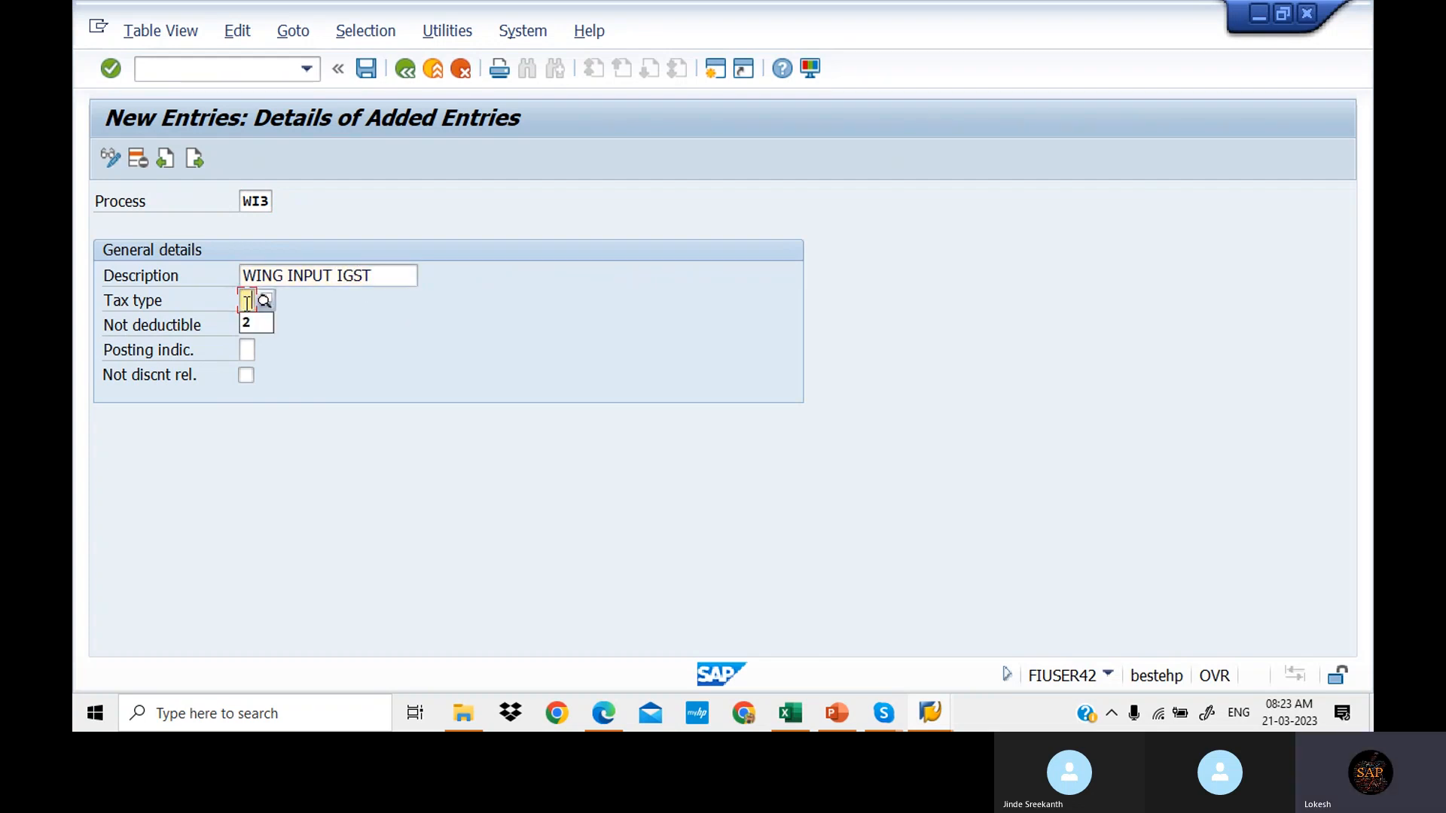
pyautogui.click(247, 325)
pyautogui.click(247, 350)
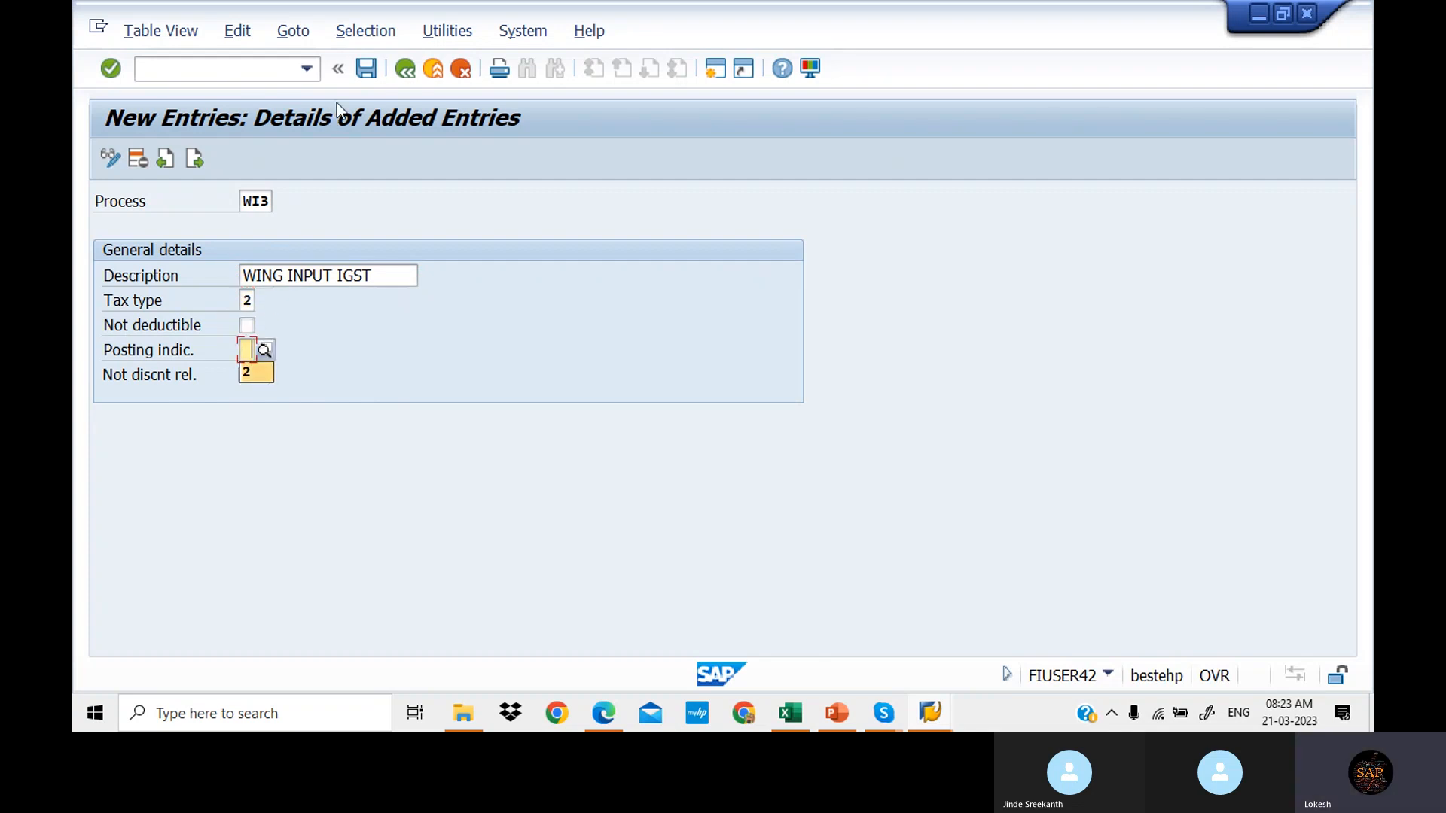
pyautogui.click(371, 75)
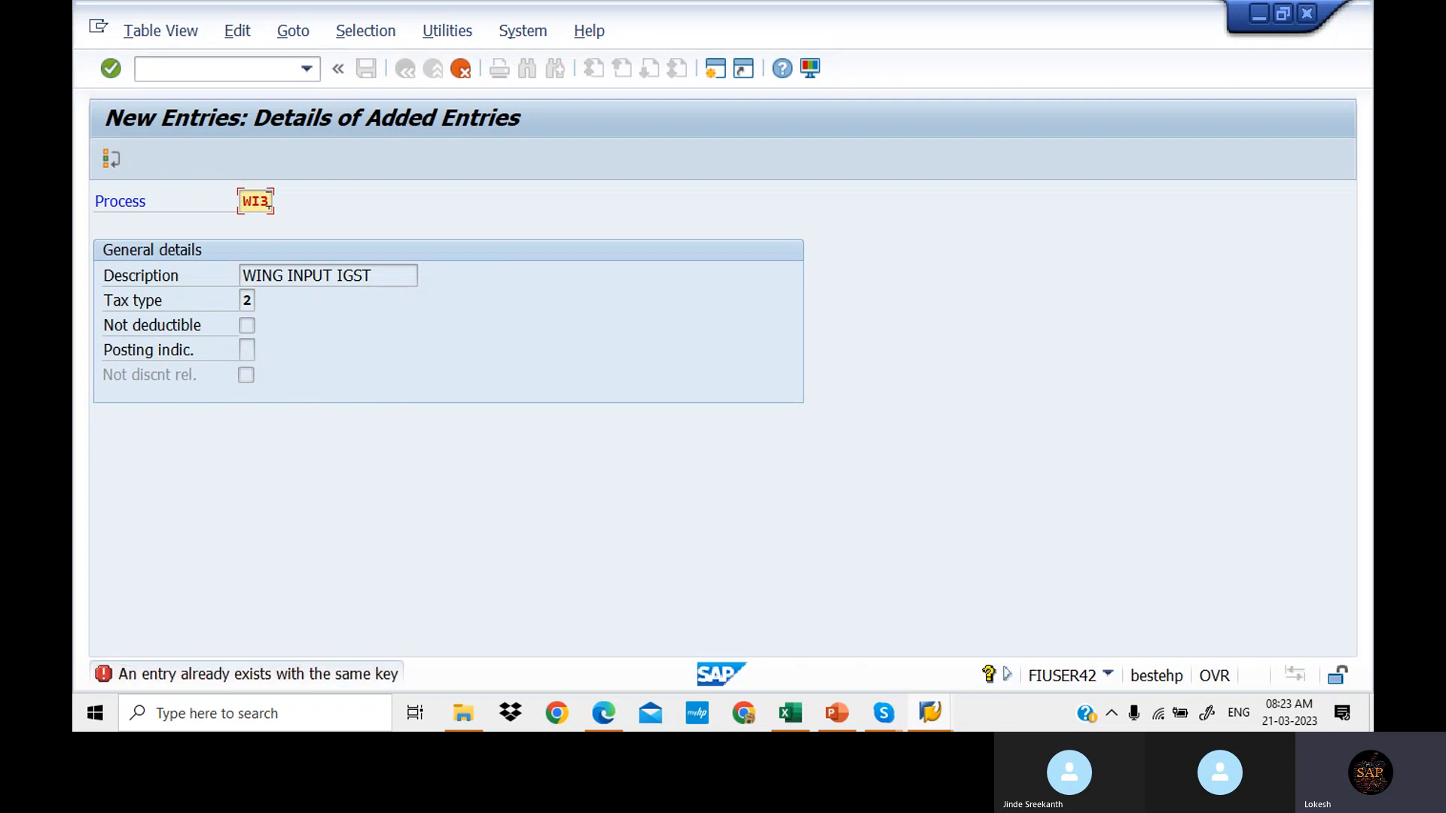
# Step: Try WI4 and WI5 as the process key for the WING INPUT IGST entry
pyautogui.press('BackSpace')
pyautogui.write('4')
pyautogui.press('Return')
pyautogui.press('BackSpace')
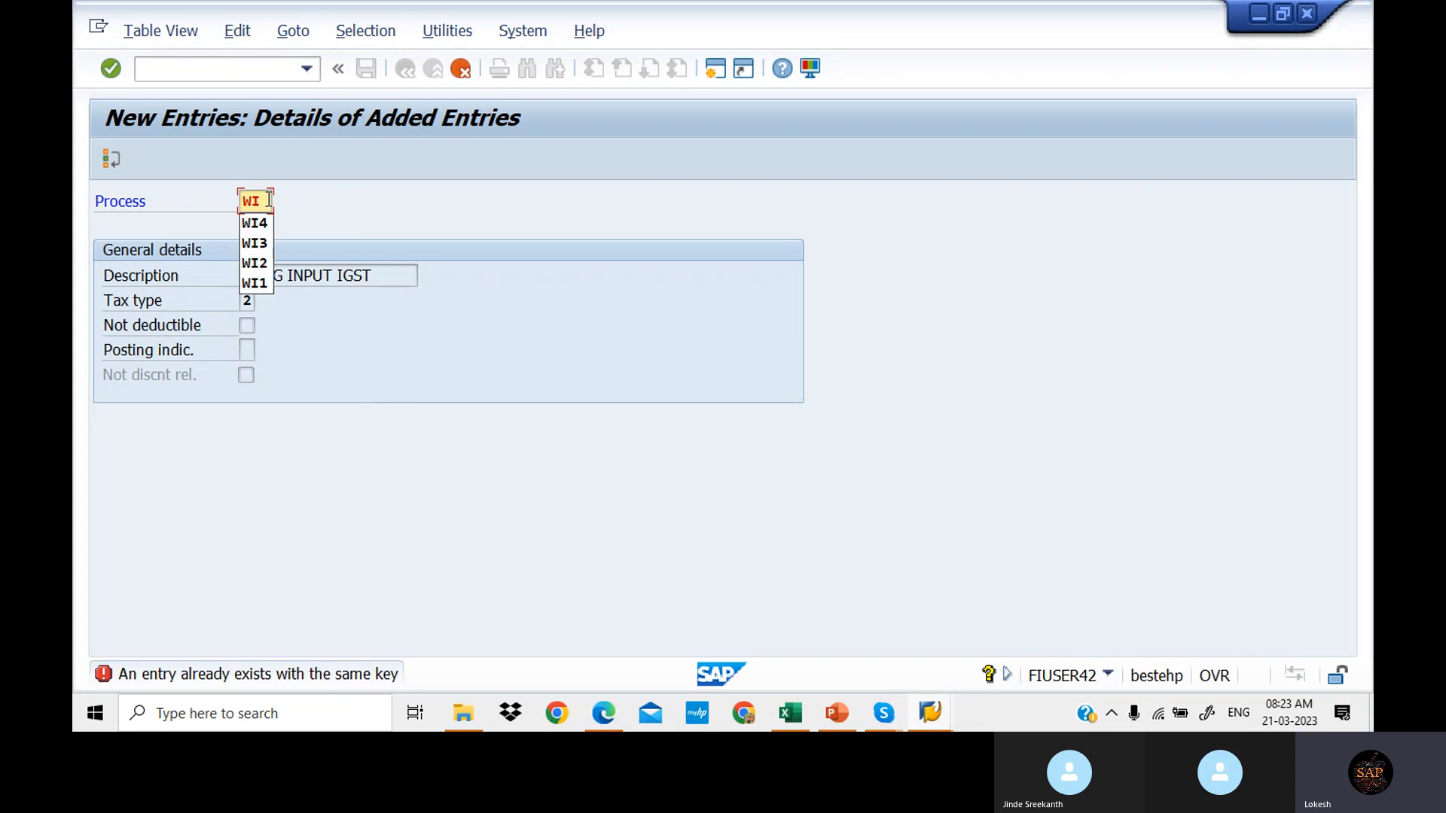
pyautogui.write('5')
pyautogui.press('Return')
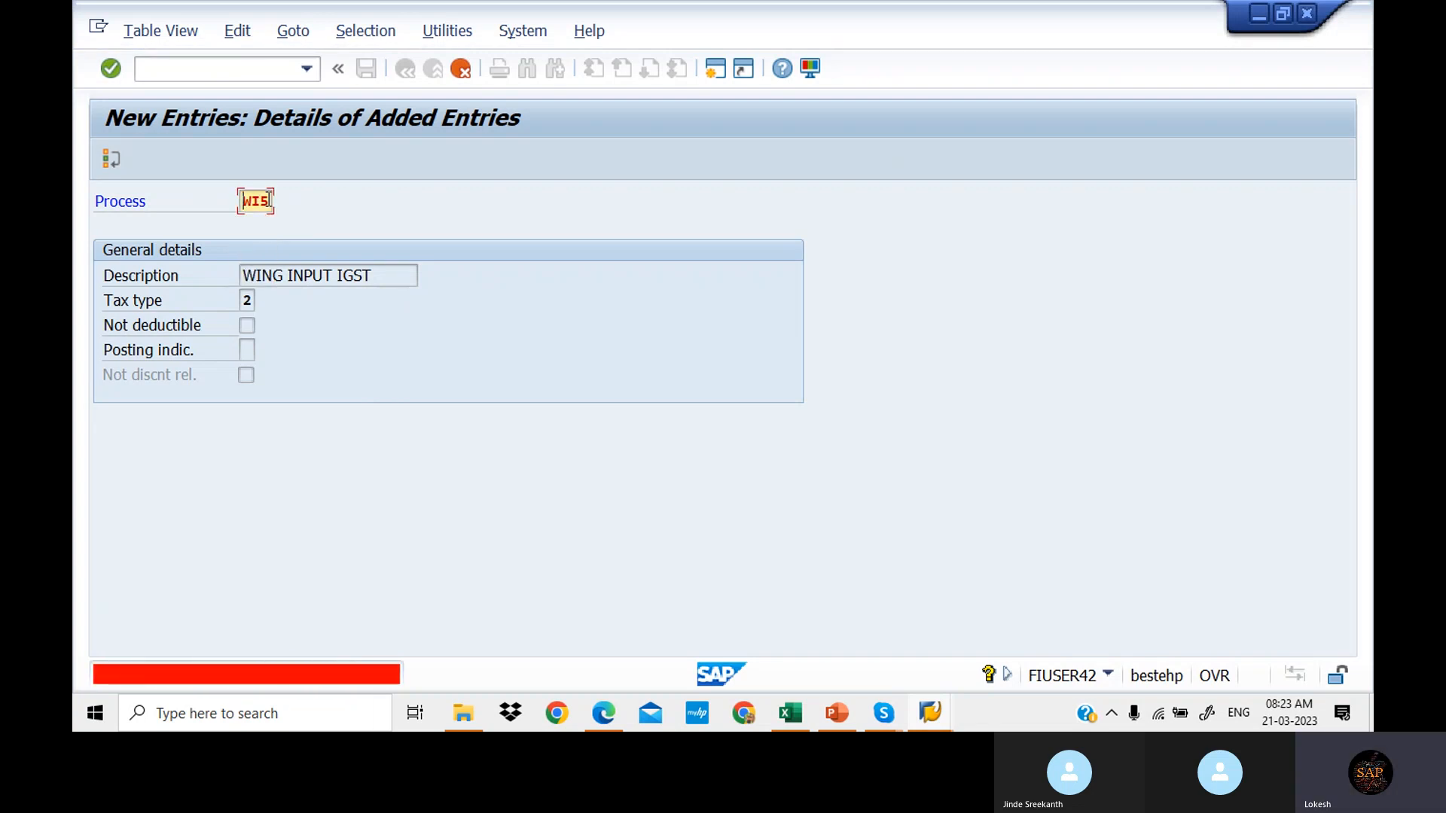
# Step: Change the WING INPUT IGST entry's process to WN3, set its posting indicator to 2 (Separate line item), and save it
pyautogui.press('BackSpace')
pyautogui.press('BackSpace')
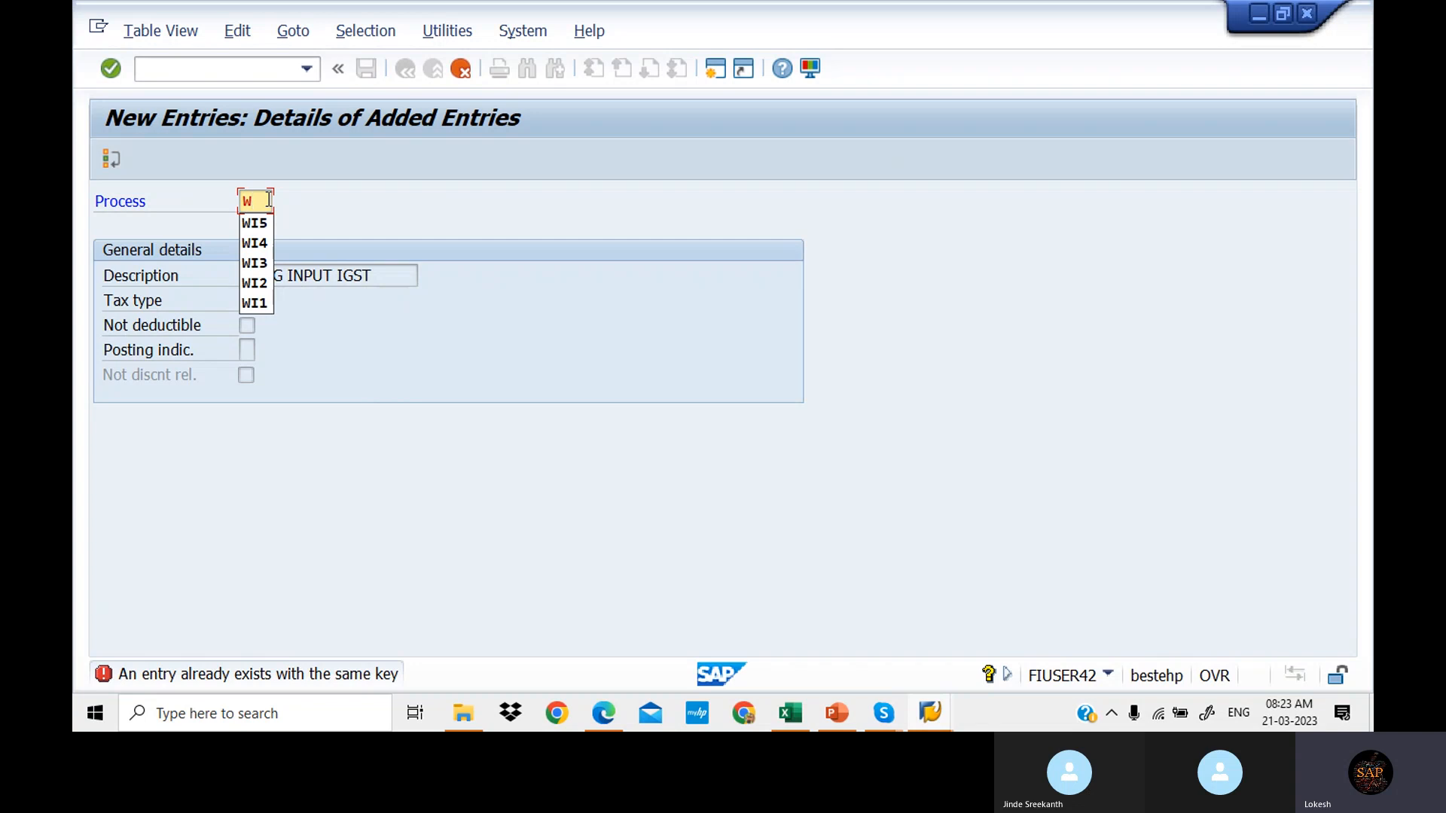
pyautogui.write('N3')
pyautogui.press('Return')
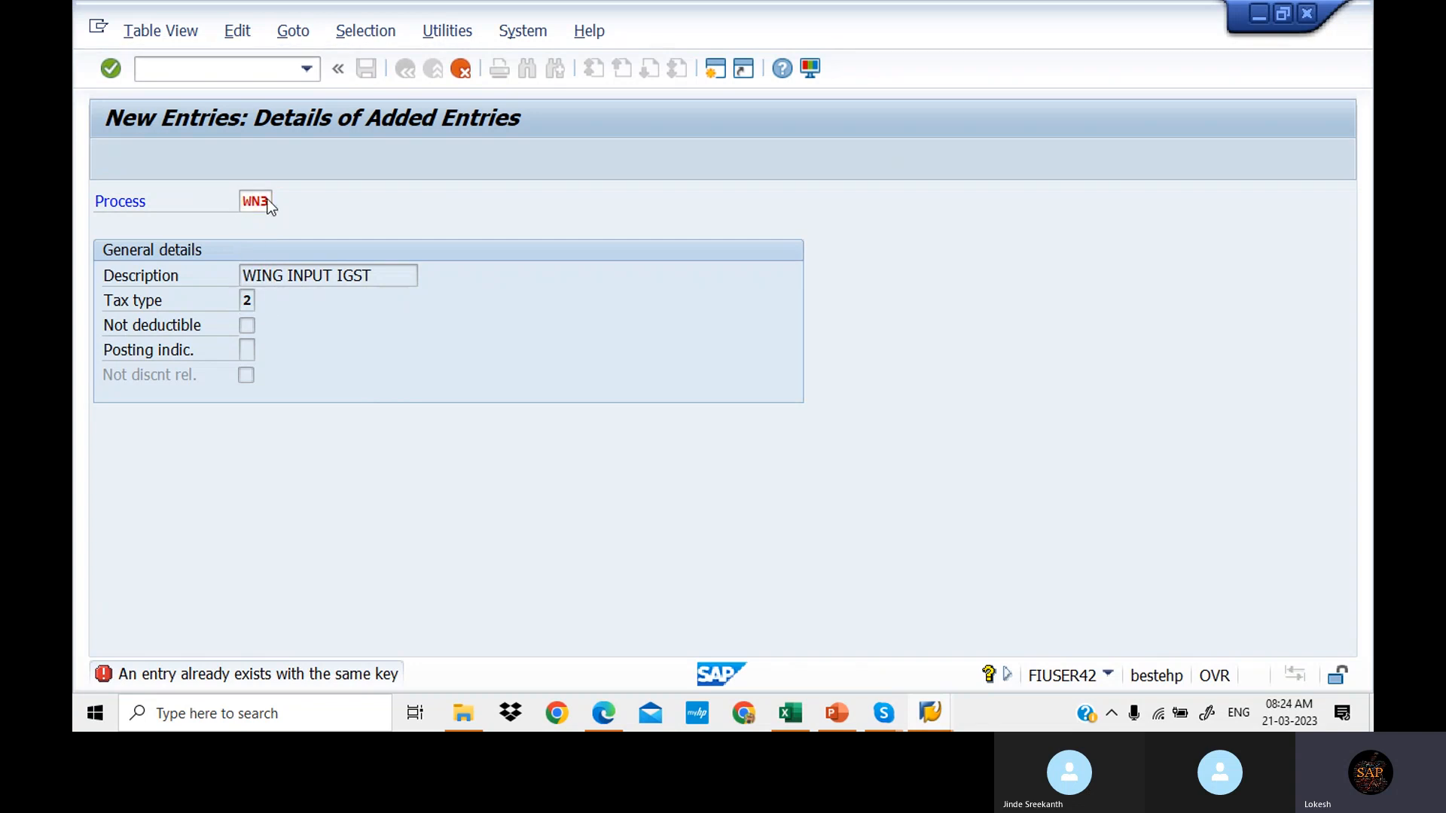
pyautogui.click(248, 348)
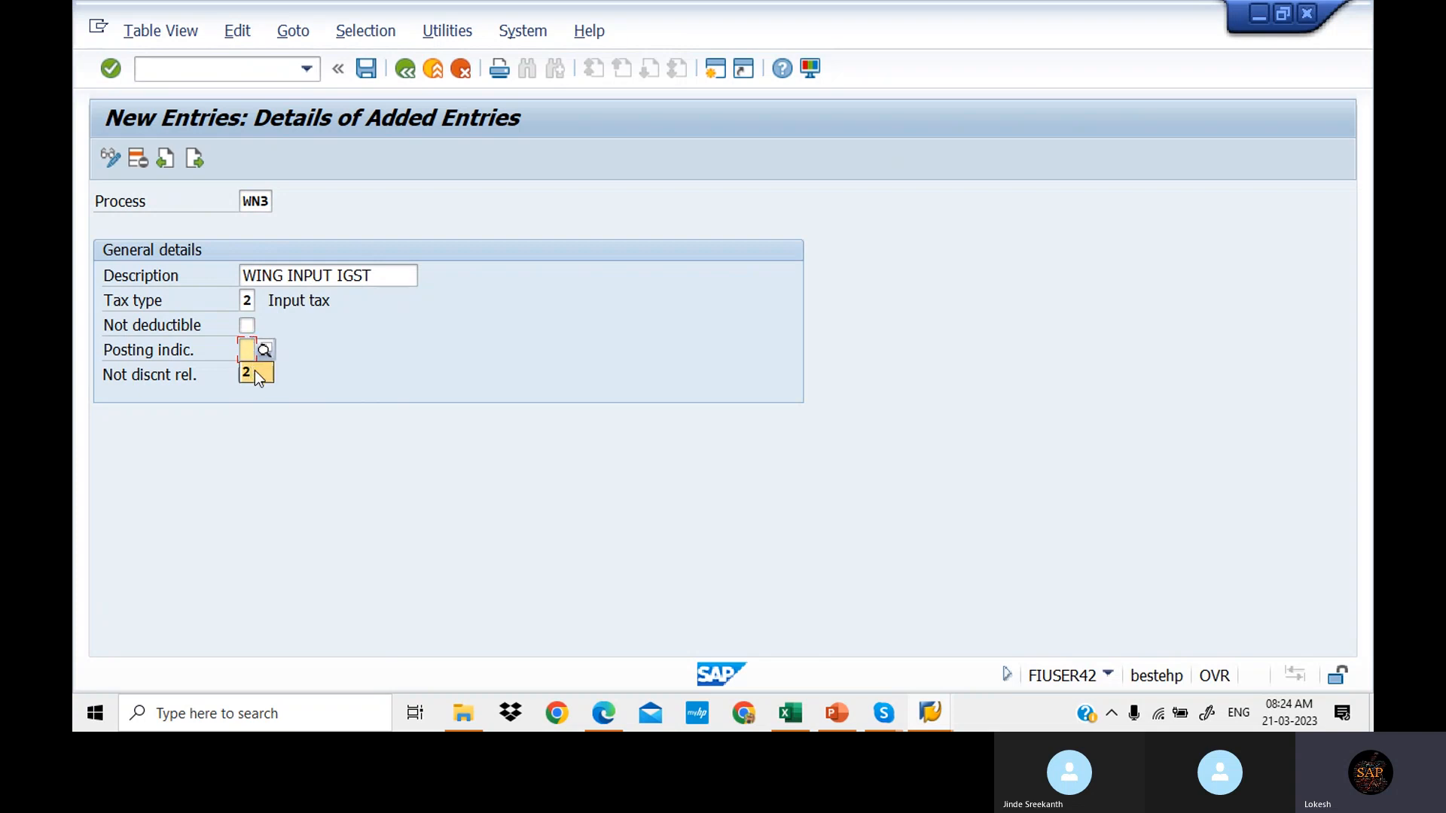
pyautogui.click(255, 373)
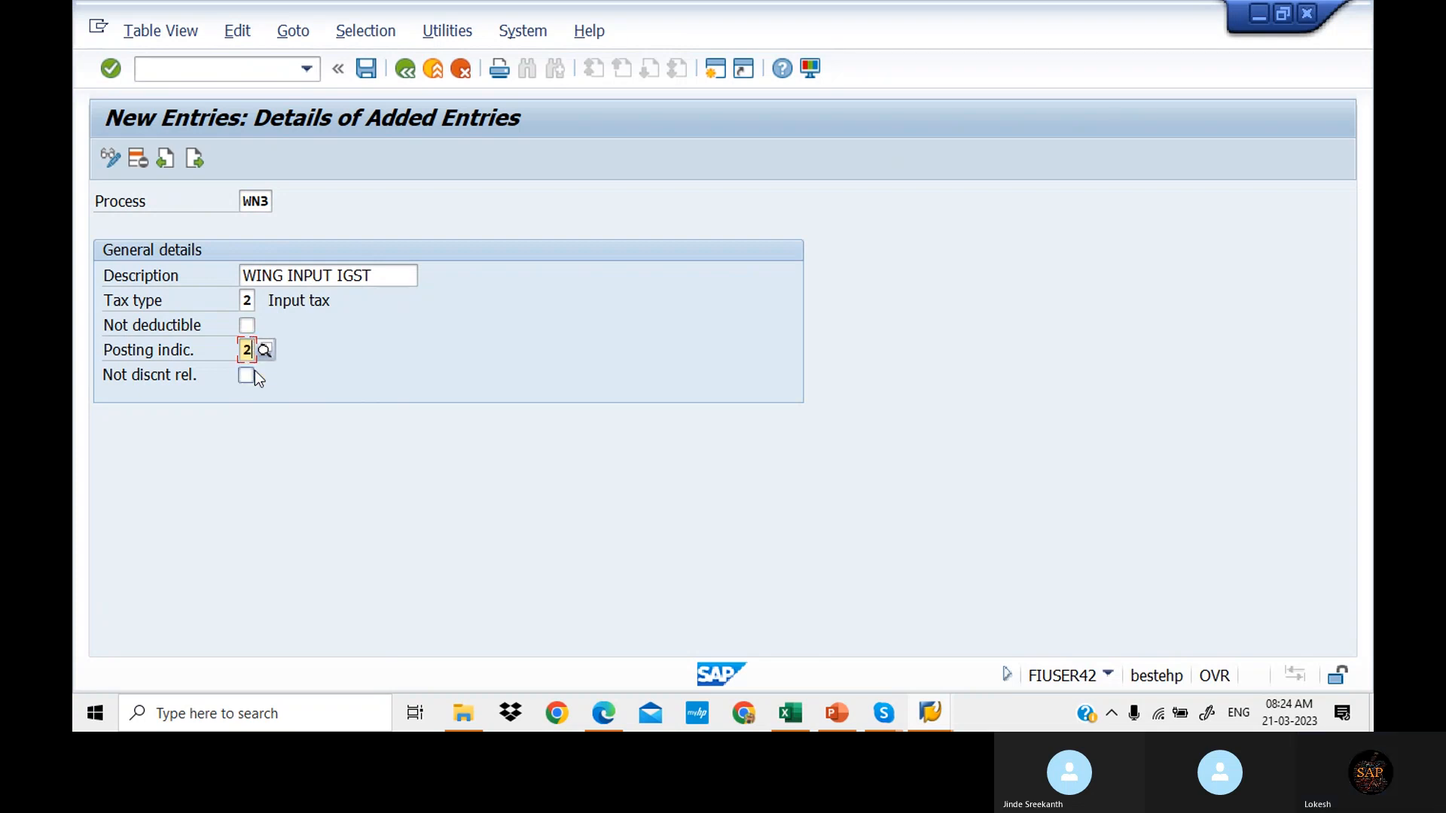
pyautogui.click(367, 69)
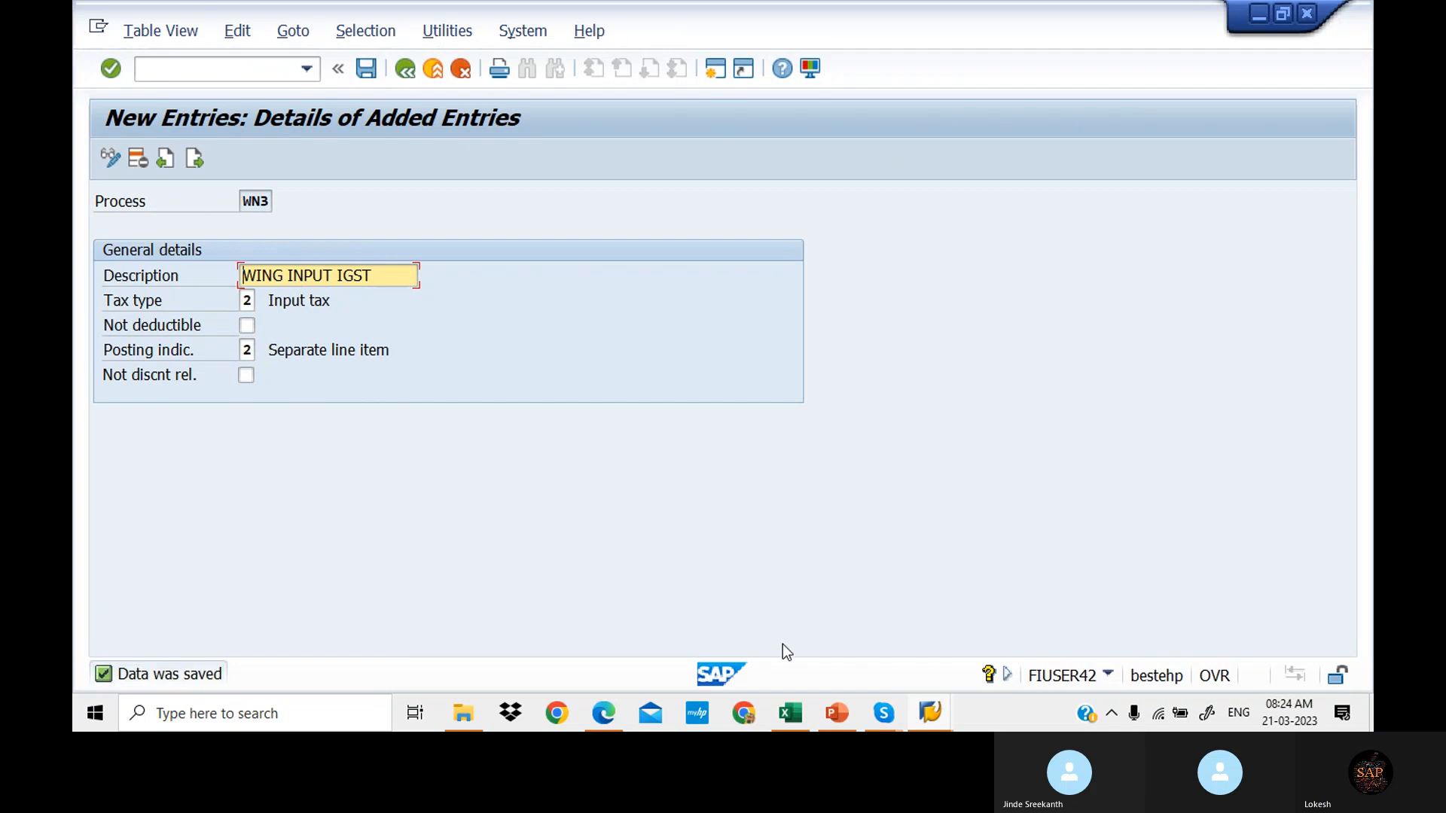
# Step: Switch to the Excel GST configuration list and record WI1,WI2,WN3 in cell D4 of the Creat Account Keys row
pyautogui.click(798, 719)
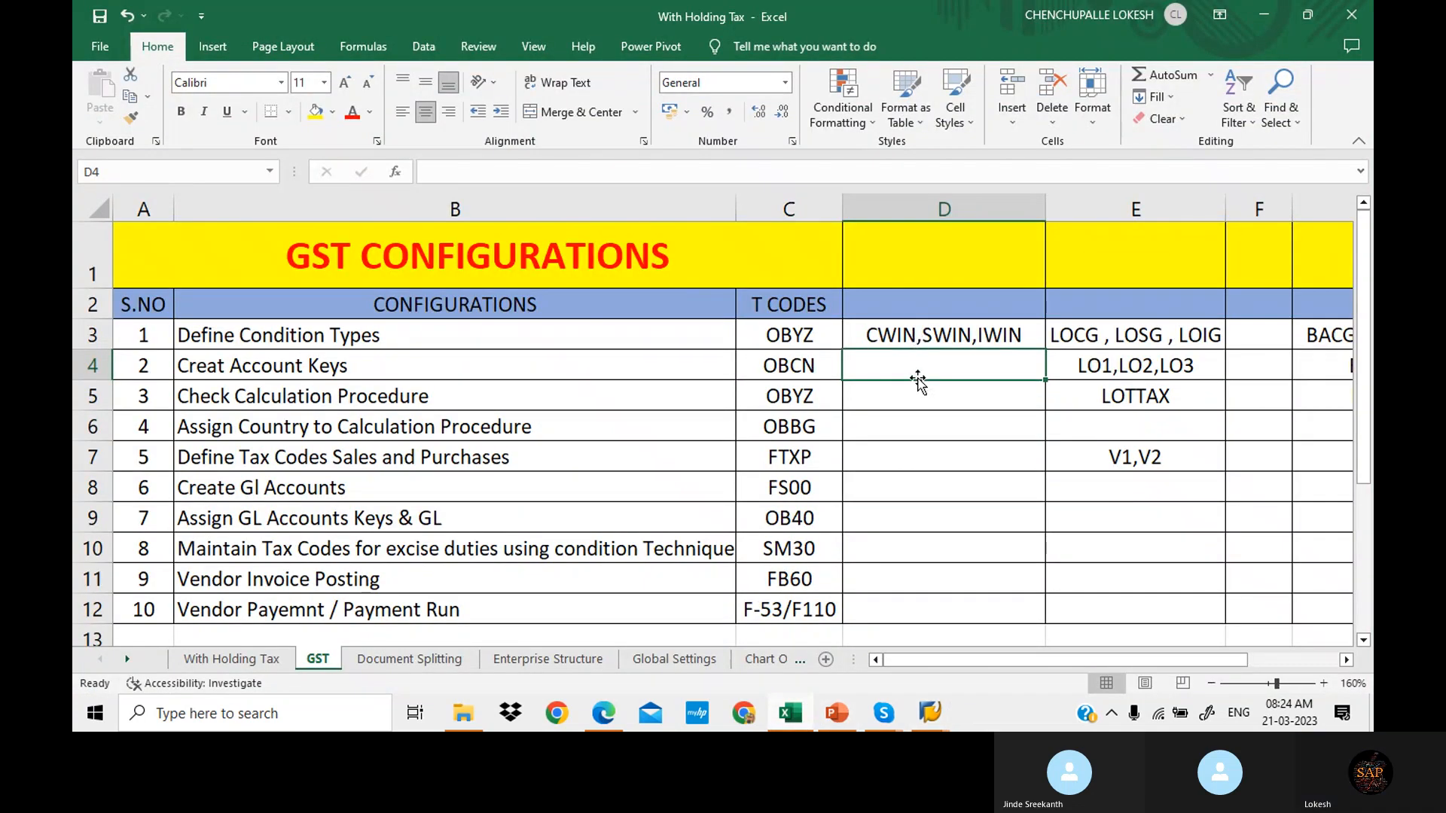
pyautogui.write('WI')
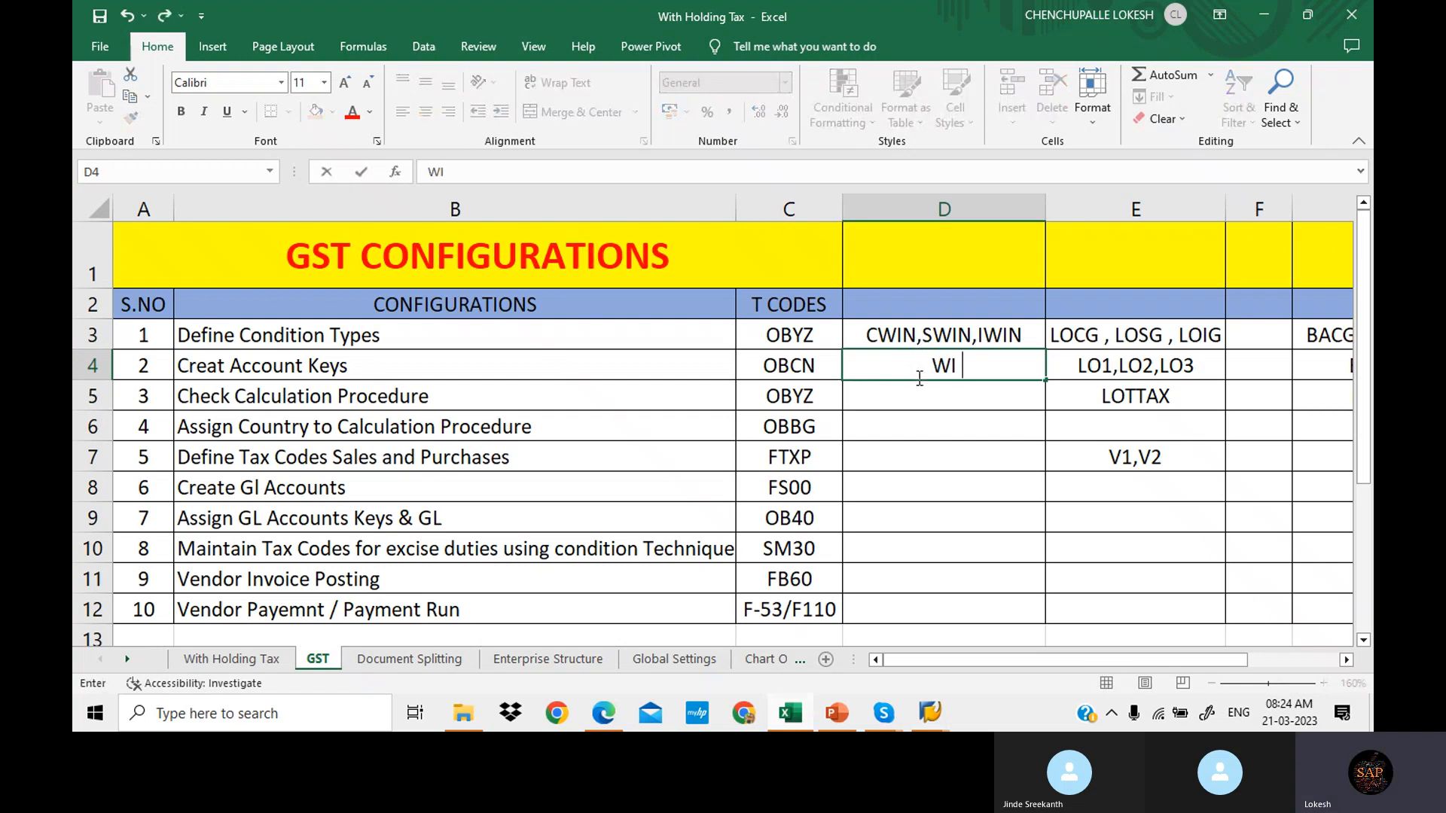
pyautogui.press('BackSpace')
pyautogui.write('1,WI2,WN')
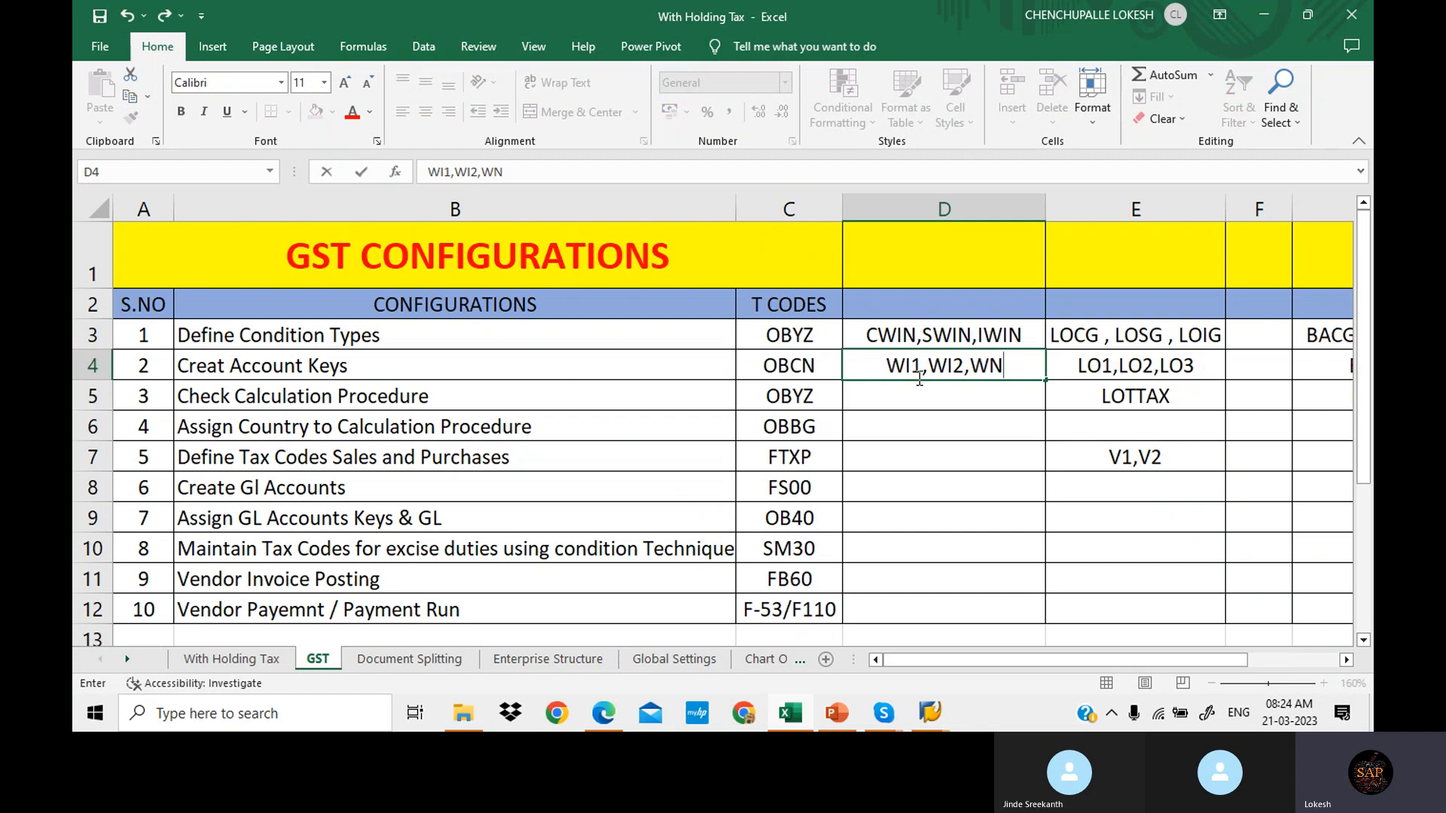
pyautogui.write('3')
pyautogui.click(892, 410)
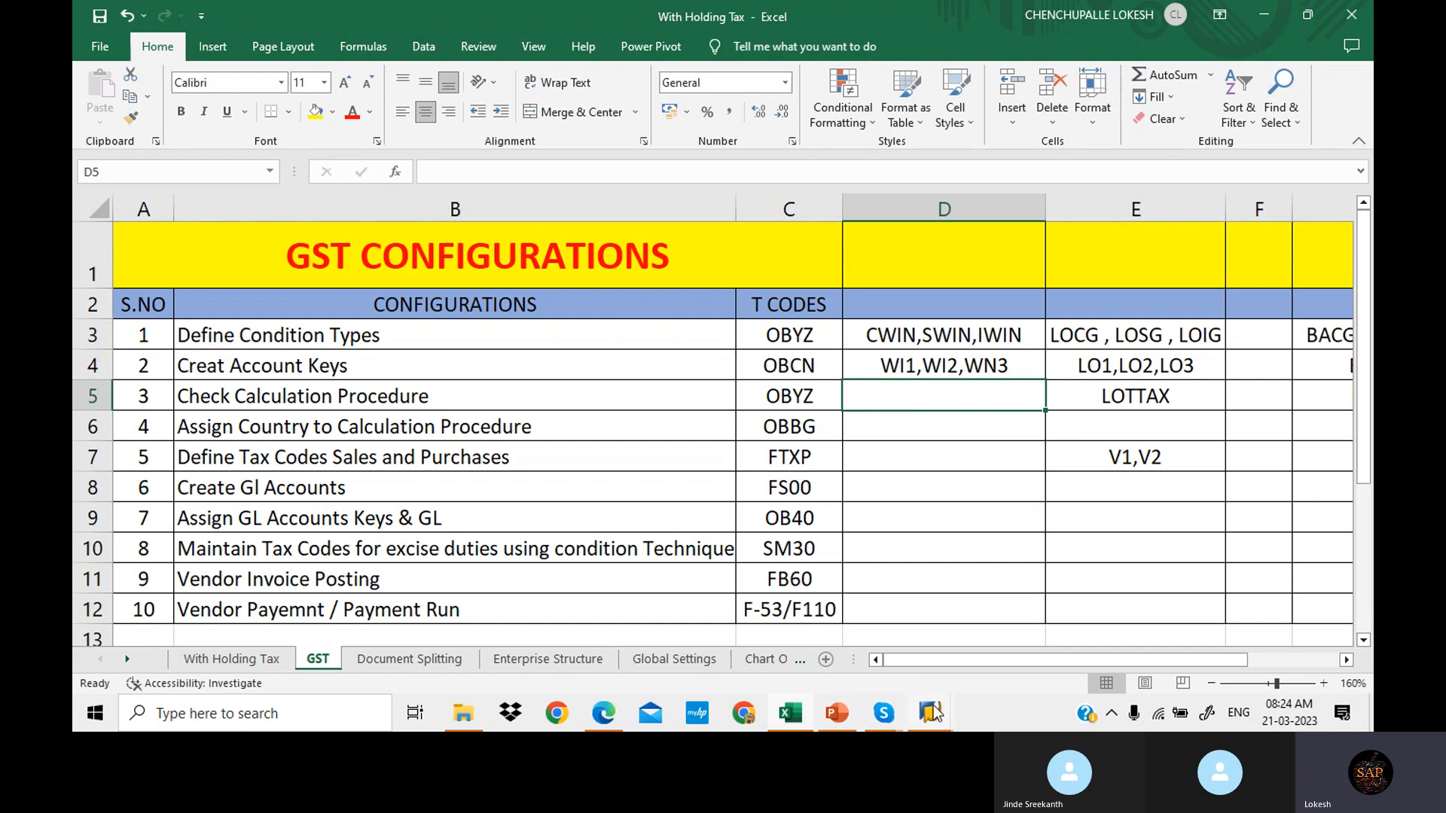
# Step: Switch back to SAP and open the Procedures overview of transaction OBYZ, checking the code in the Excel list
pyautogui.moveTo(935, 709)
pyautogui.click(1032, 634)
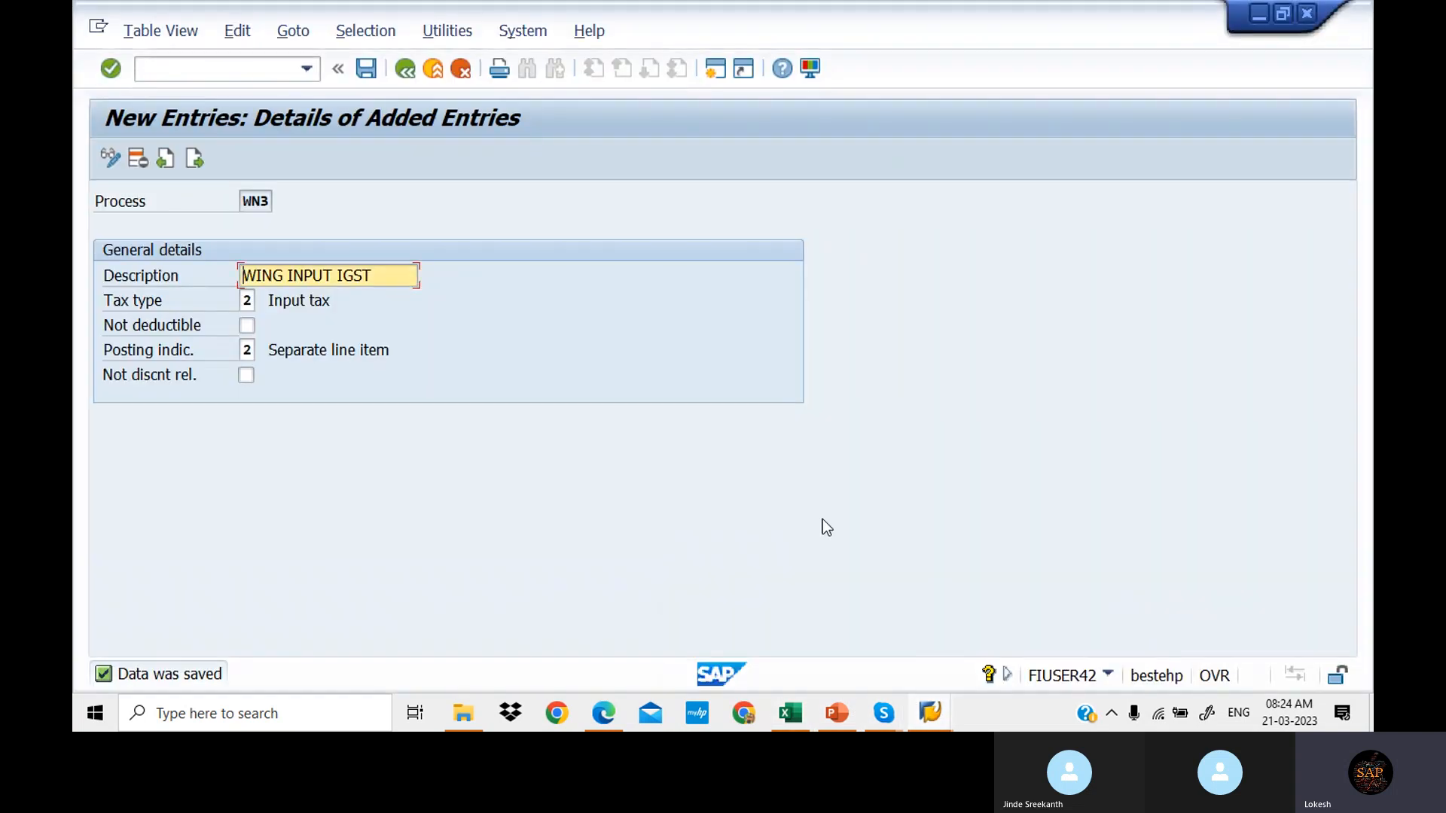
pyautogui.click(234, 68)
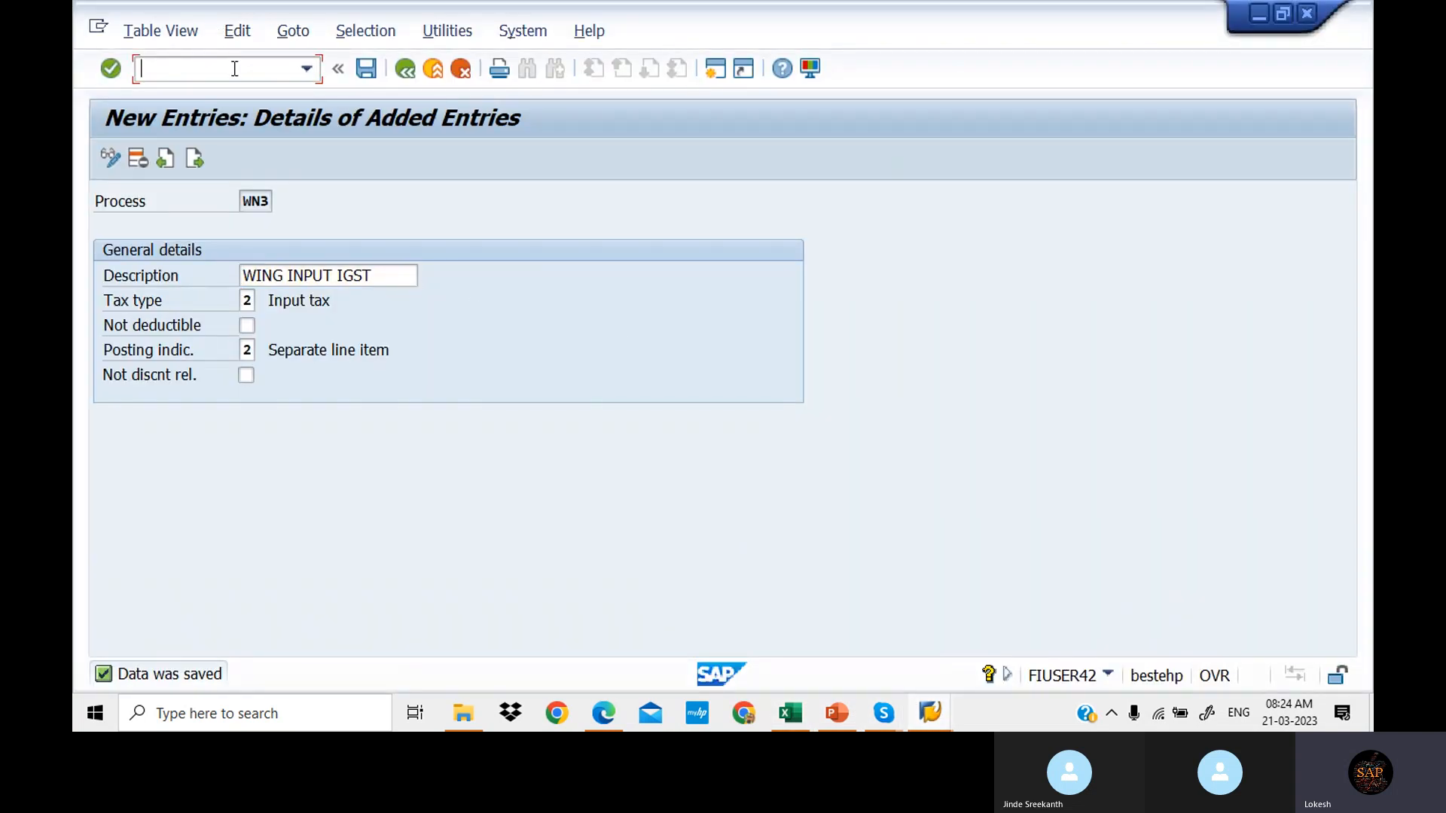
pyautogui.write('/N')
pyautogui.click(789, 713)
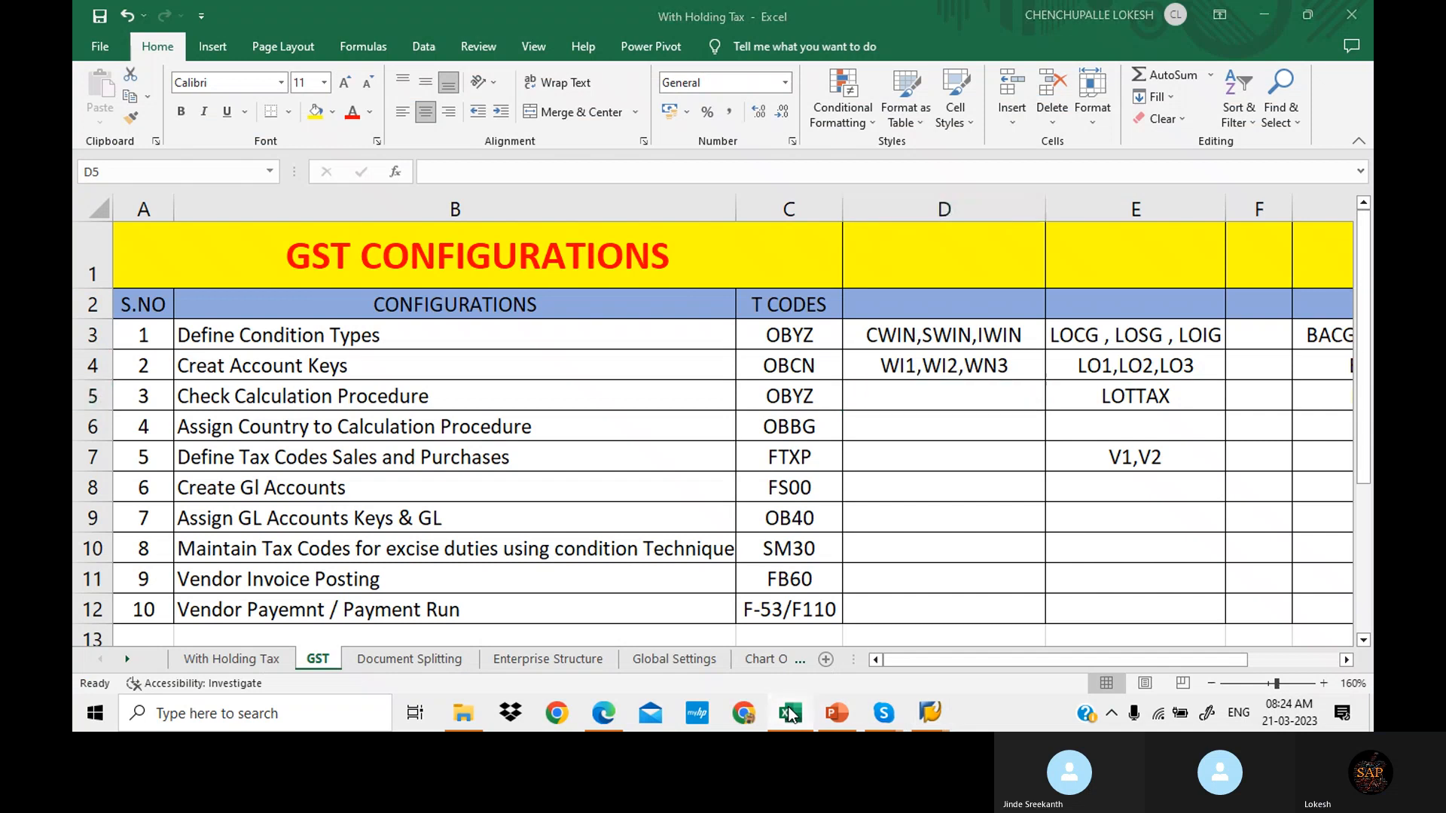
pyautogui.click(790, 712)
pyautogui.write('O')
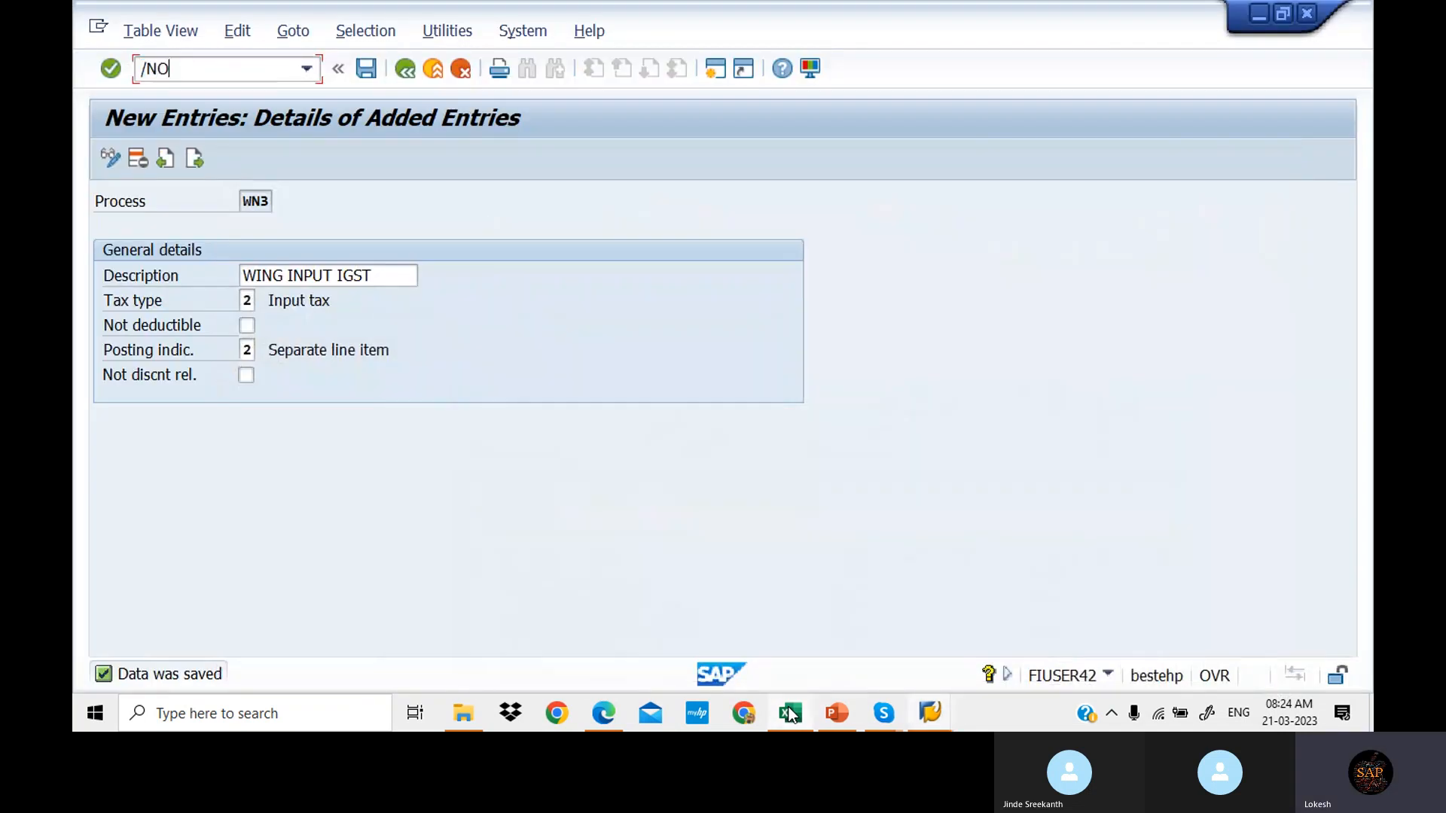
pyautogui.write('BYZ')
pyautogui.press('Return')
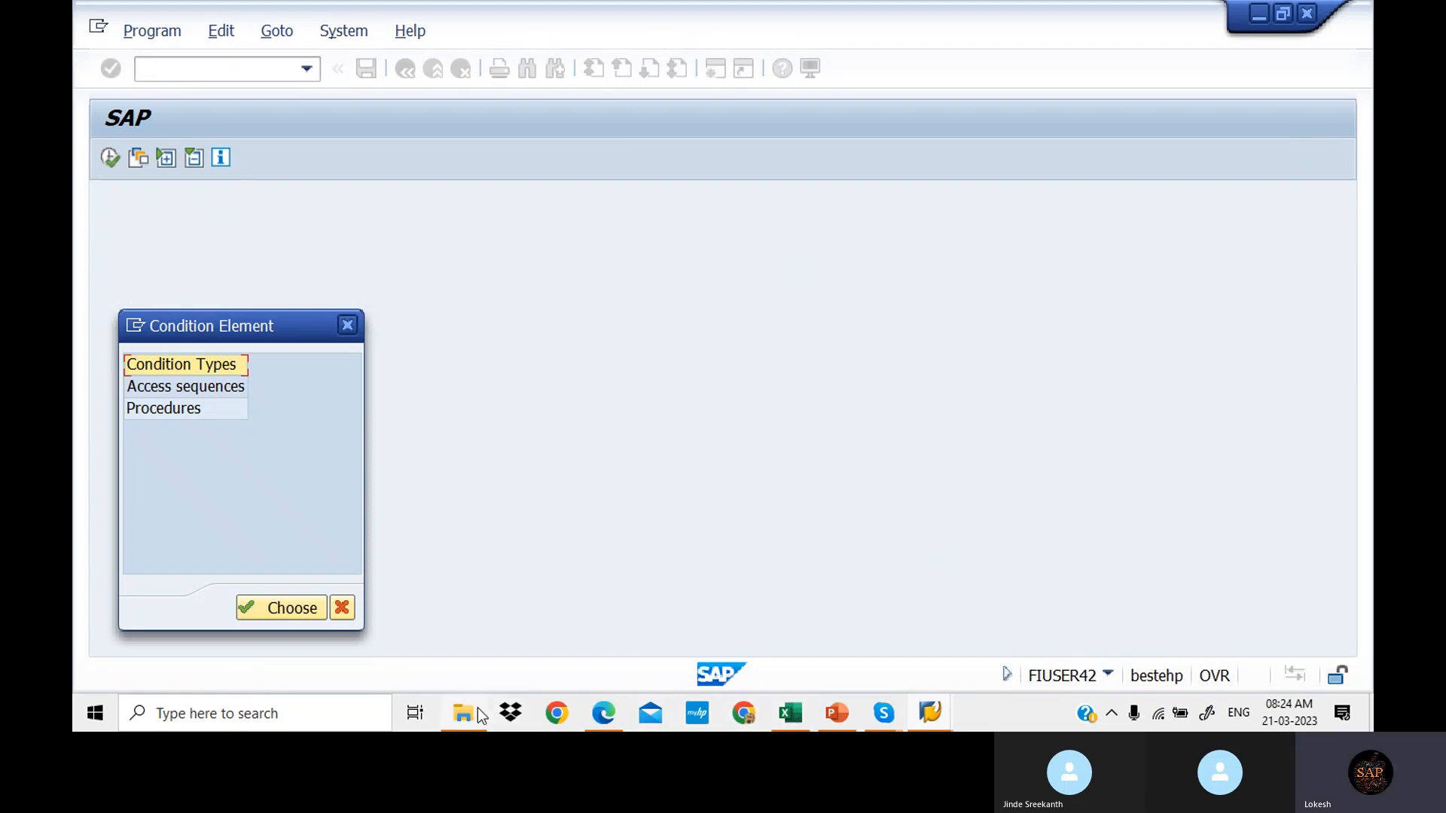
pyautogui.doubleClick(175, 410)
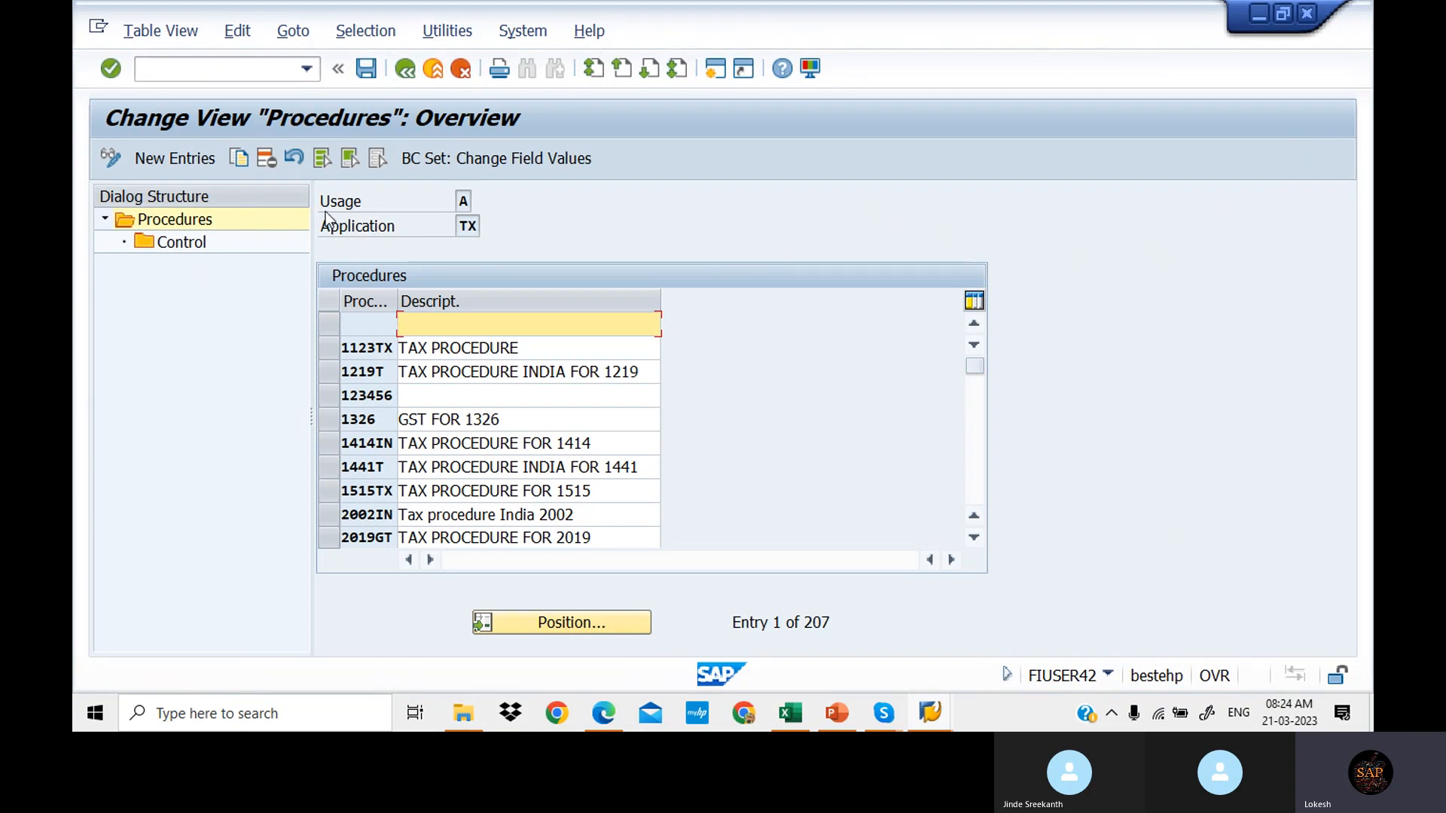
# Step: Create the procedure WINTAX with the description TAX PROCEDURE FOR WING and save it in the GST CONFIGURATION request
pyautogui.click(210, 161)
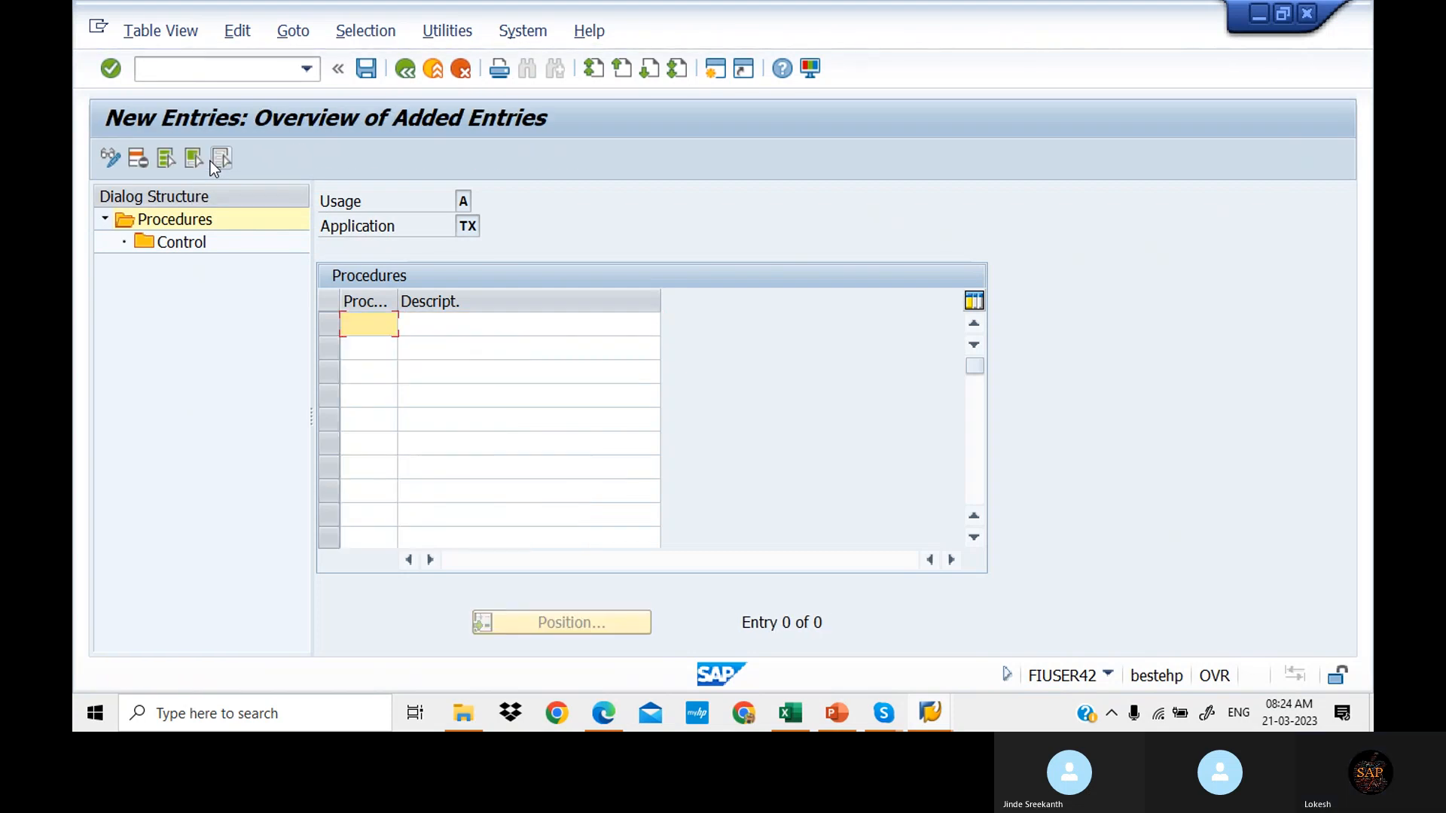
pyautogui.write('WI')
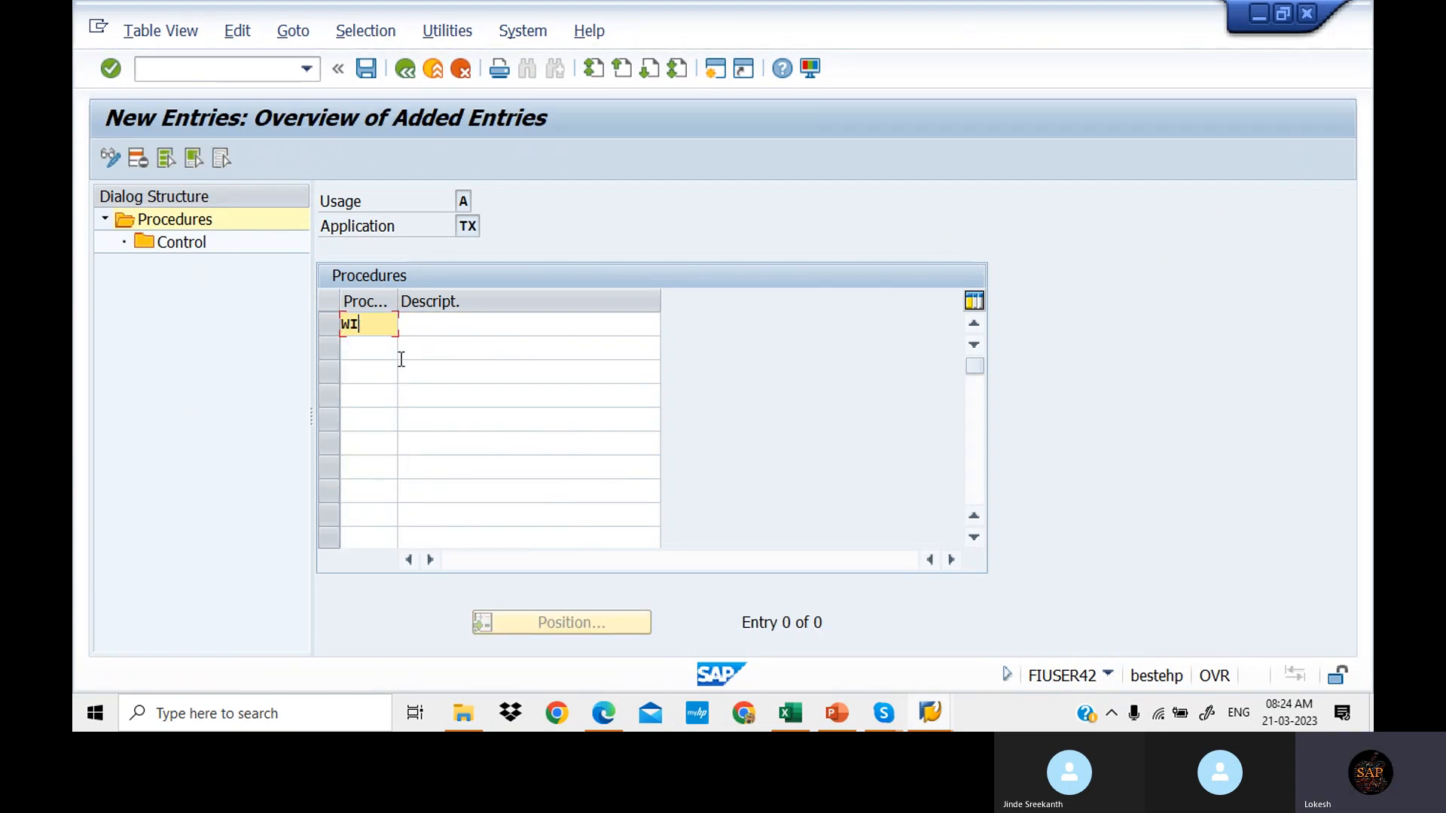
pyautogui.write('NTAX')
pyautogui.click(468, 326)
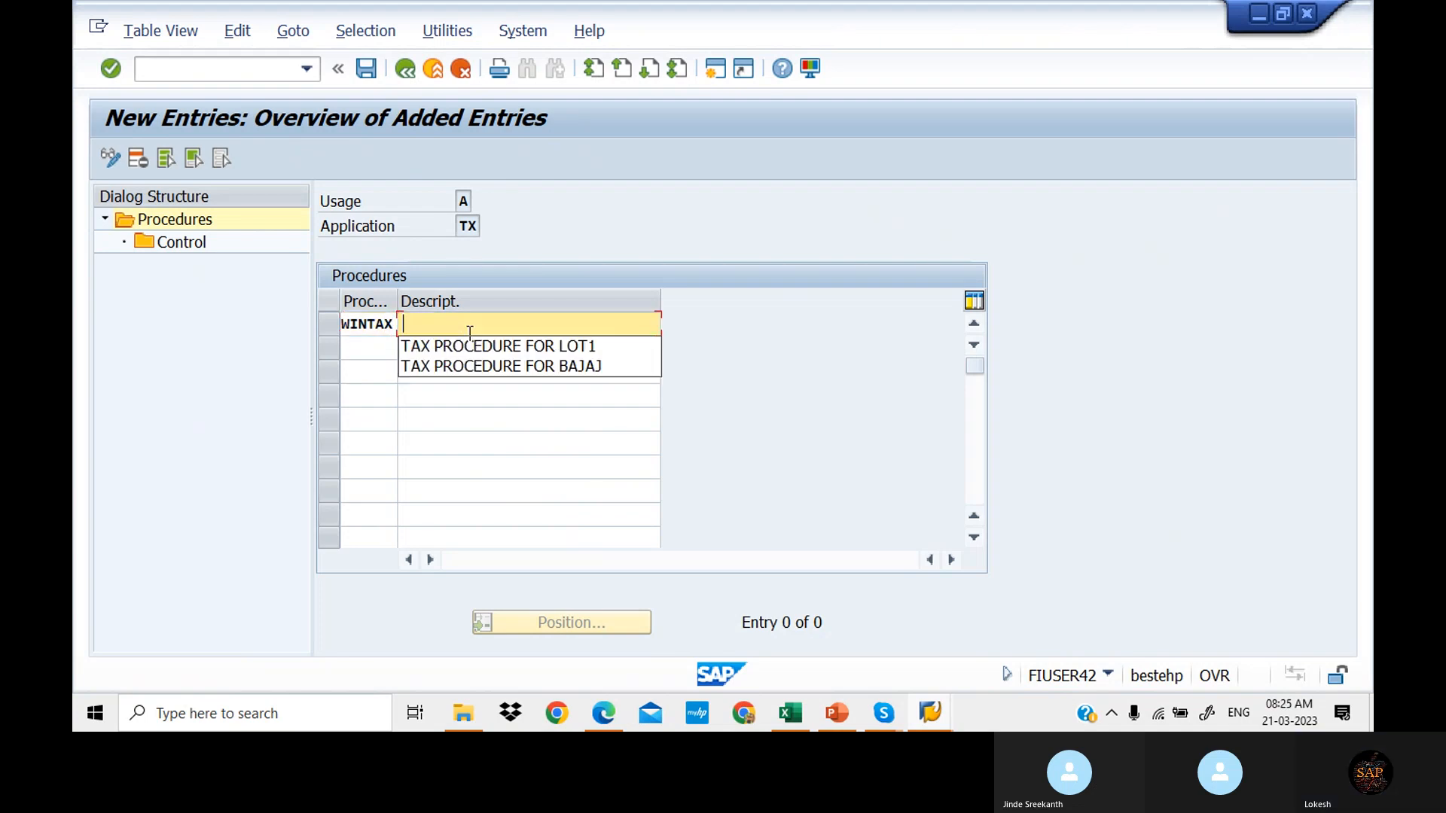
pyautogui.click(491, 347)
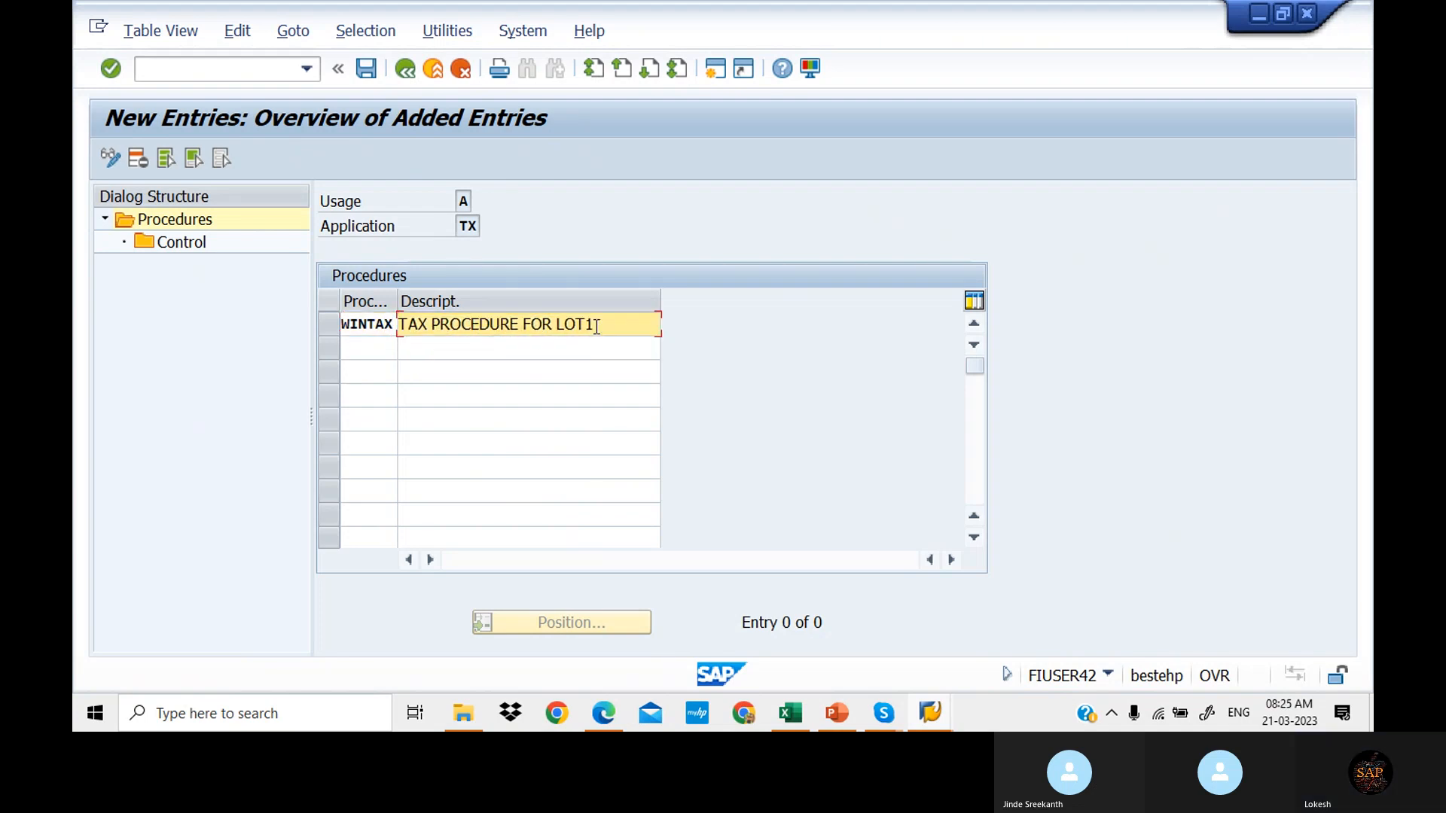
pyautogui.press('BackSpace')
pyautogui.press('BackSpace')
pyautogui.press('BackSpace')
pyautogui.press('BackSpace')
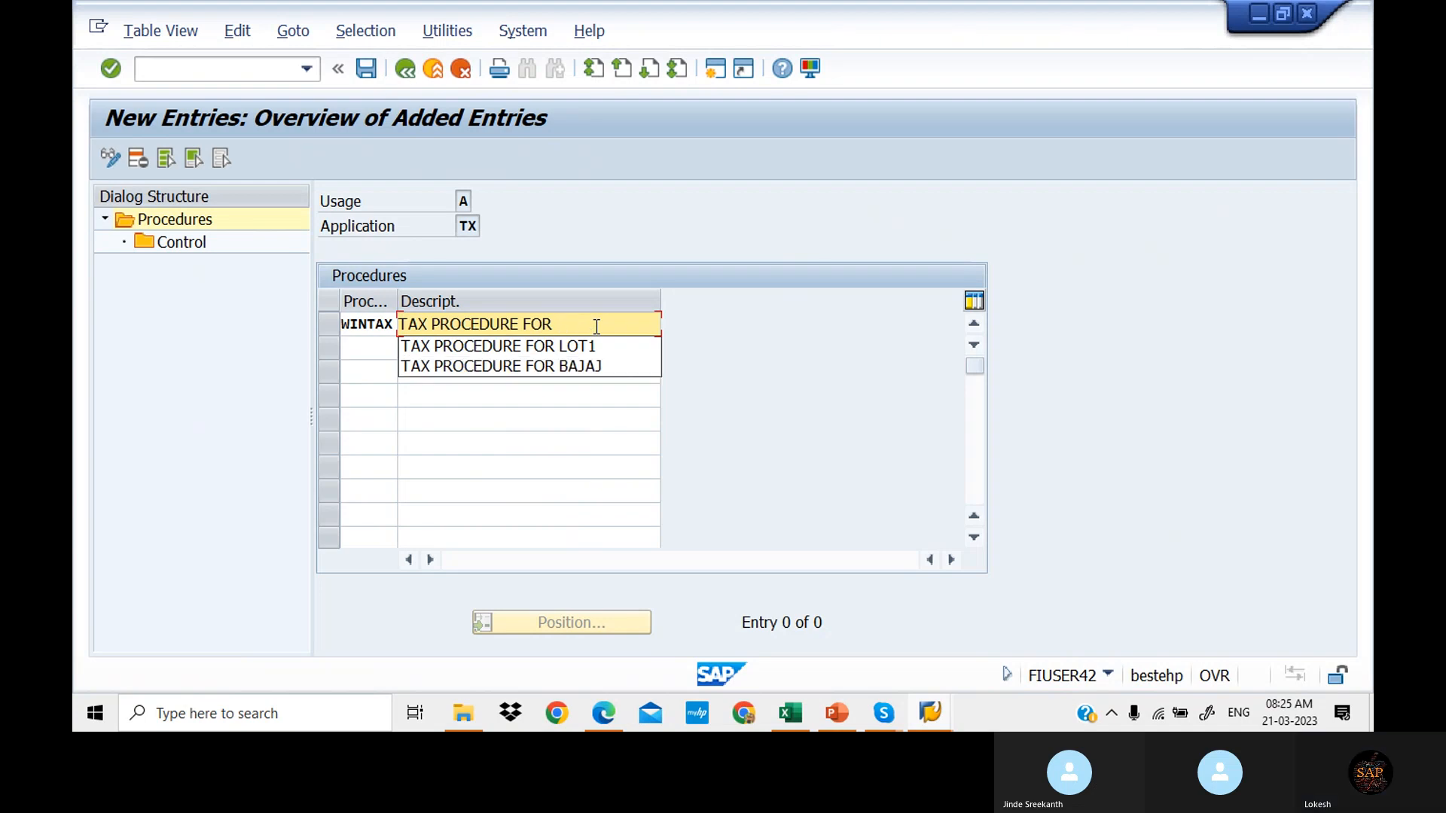
pyautogui.write('WING')
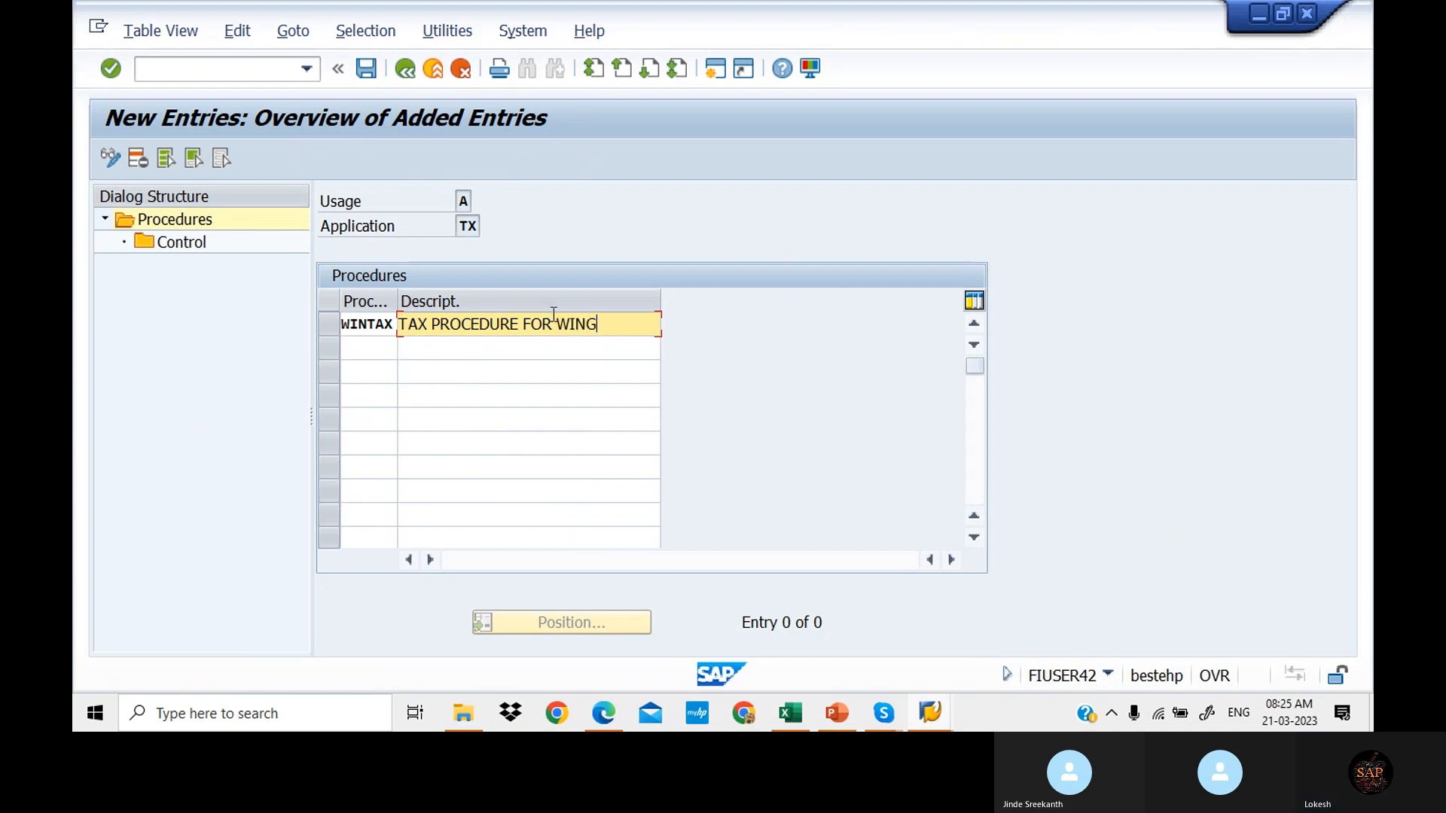
pyautogui.click(367, 70)
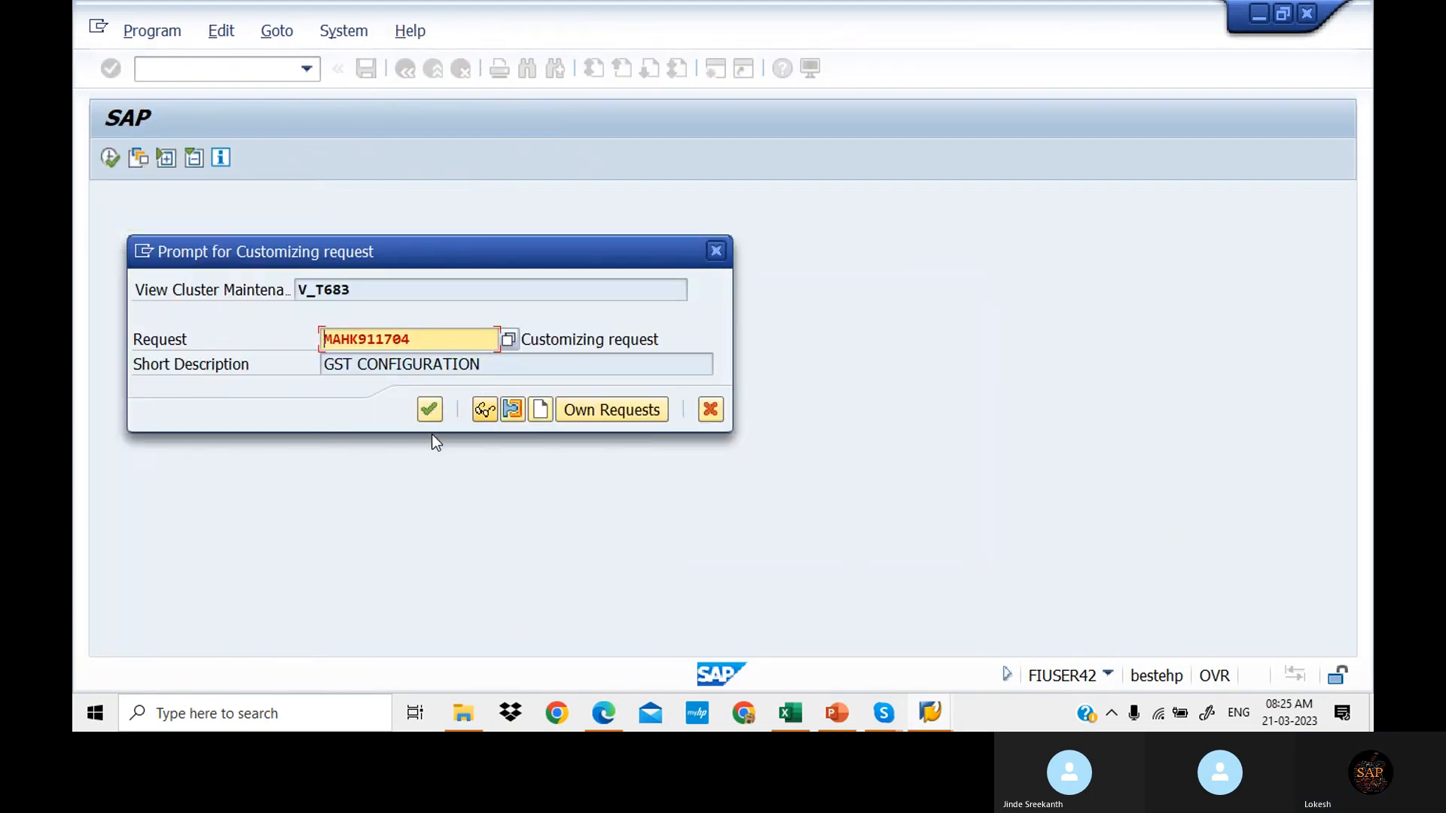
pyautogui.click(430, 414)
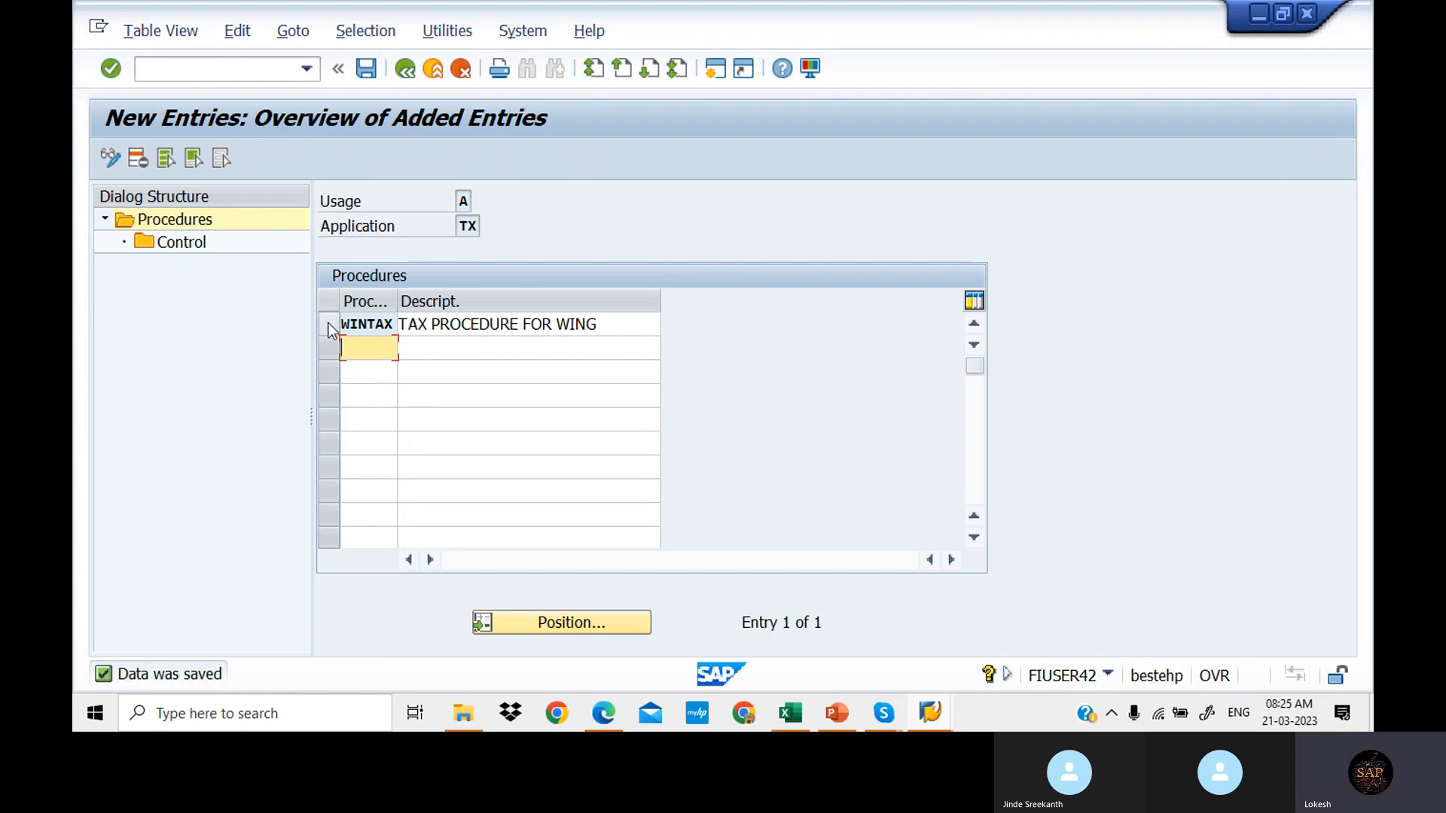
# Step: Open the control data of procedure WINTAX and start a new entry with step number 10
pyautogui.click(328, 323)
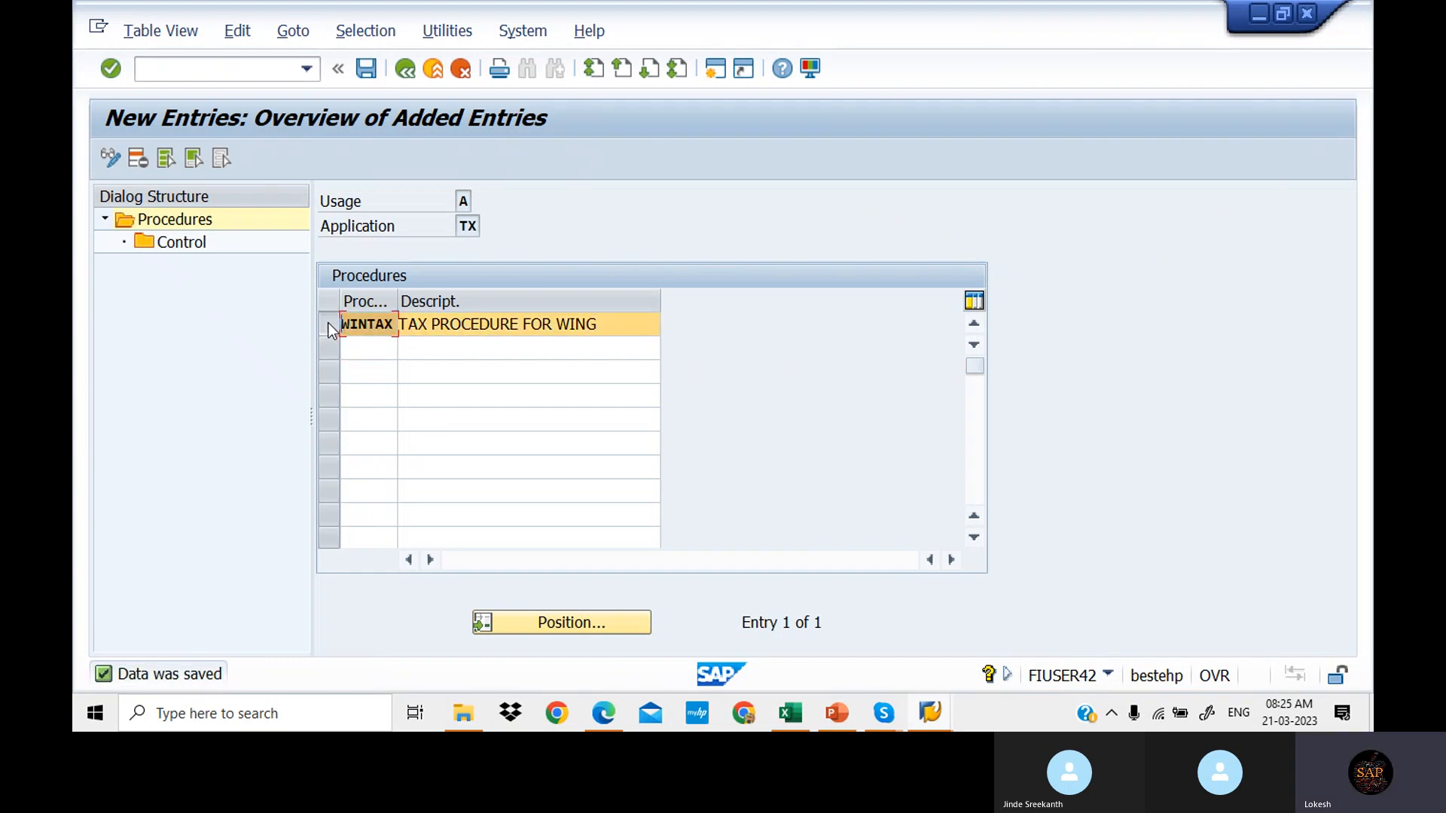
pyautogui.doubleClick(197, 245)
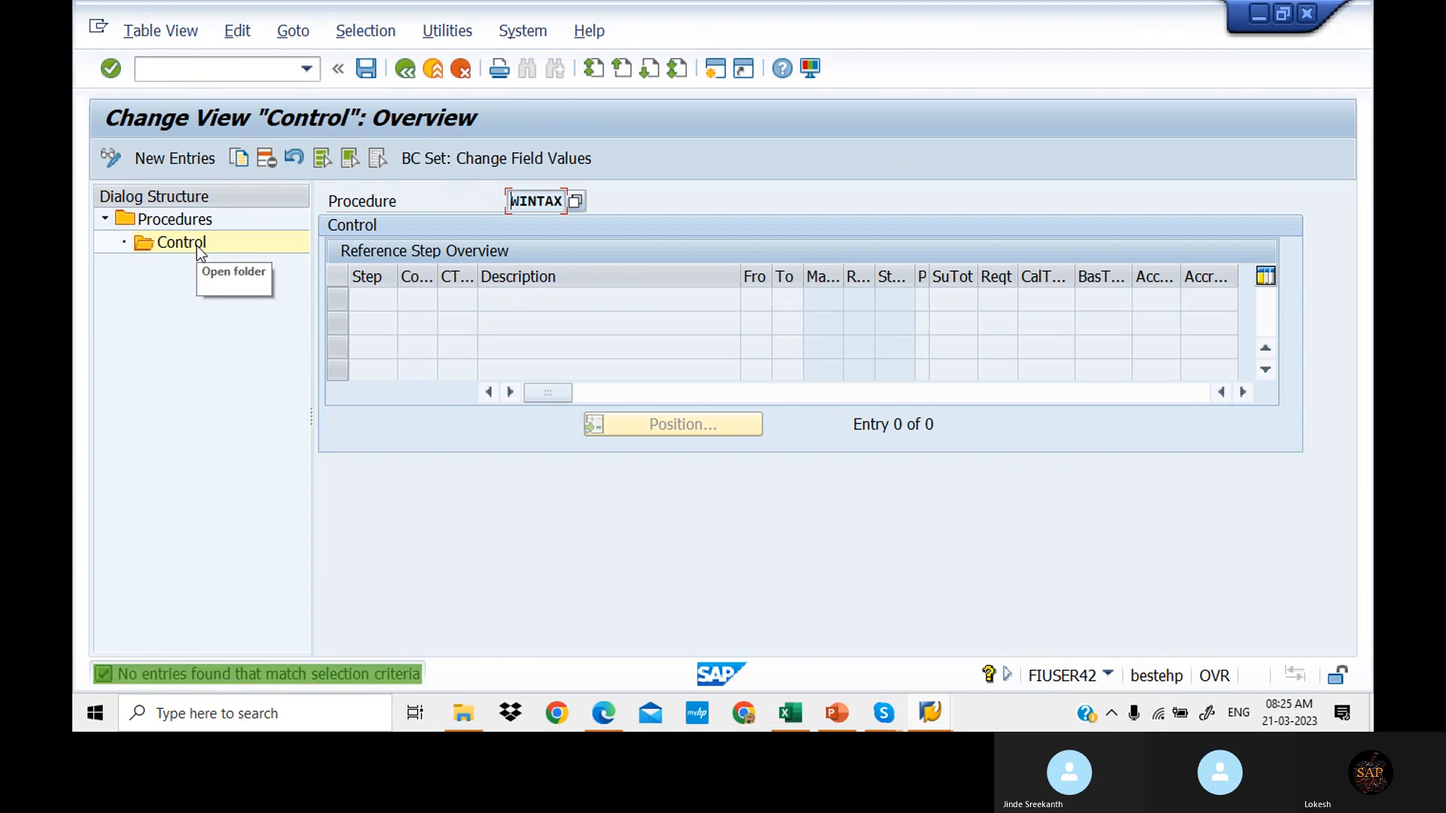
pyautogui.click(178, 155)
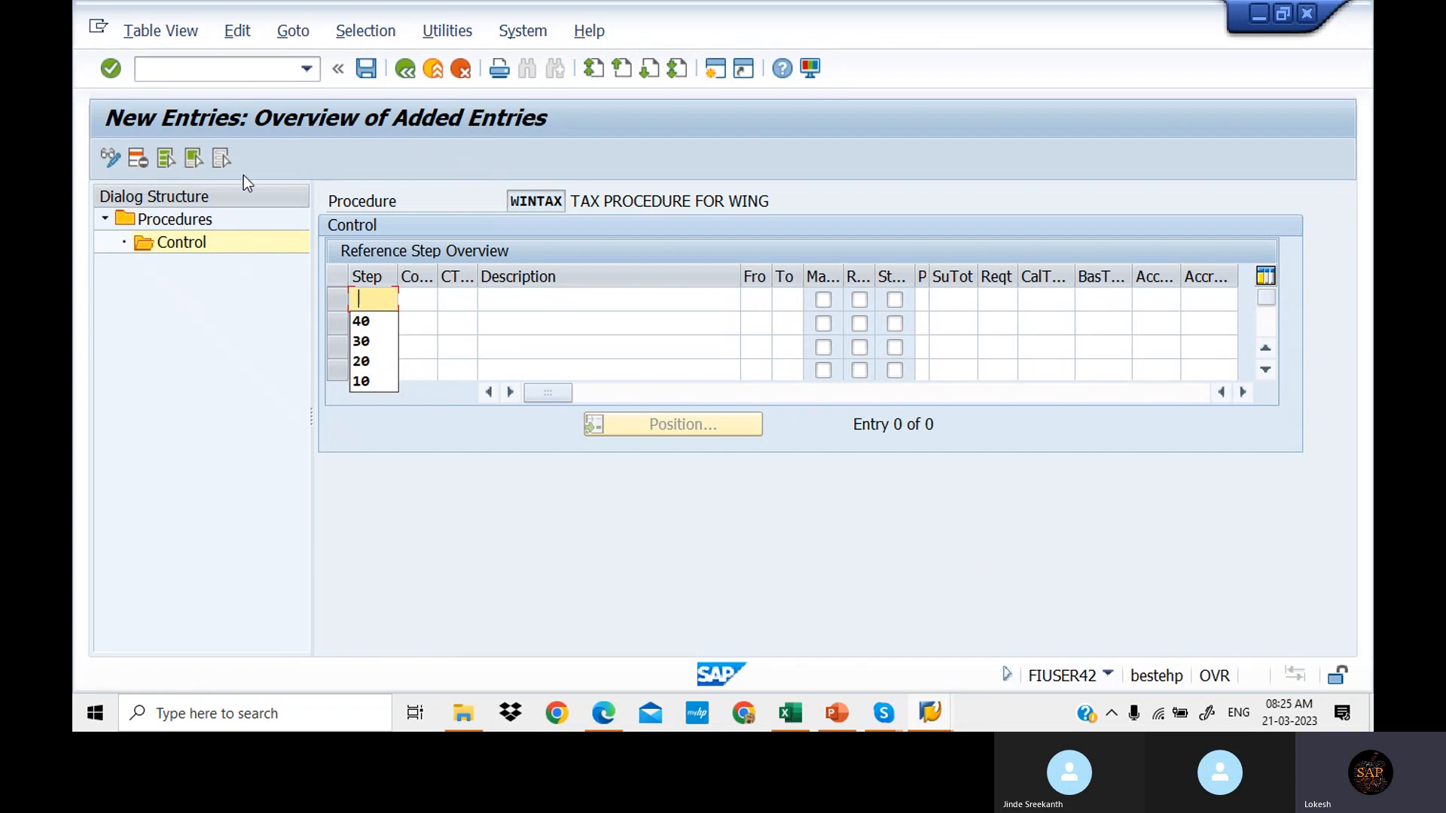
pyautogui.click(371, 380)
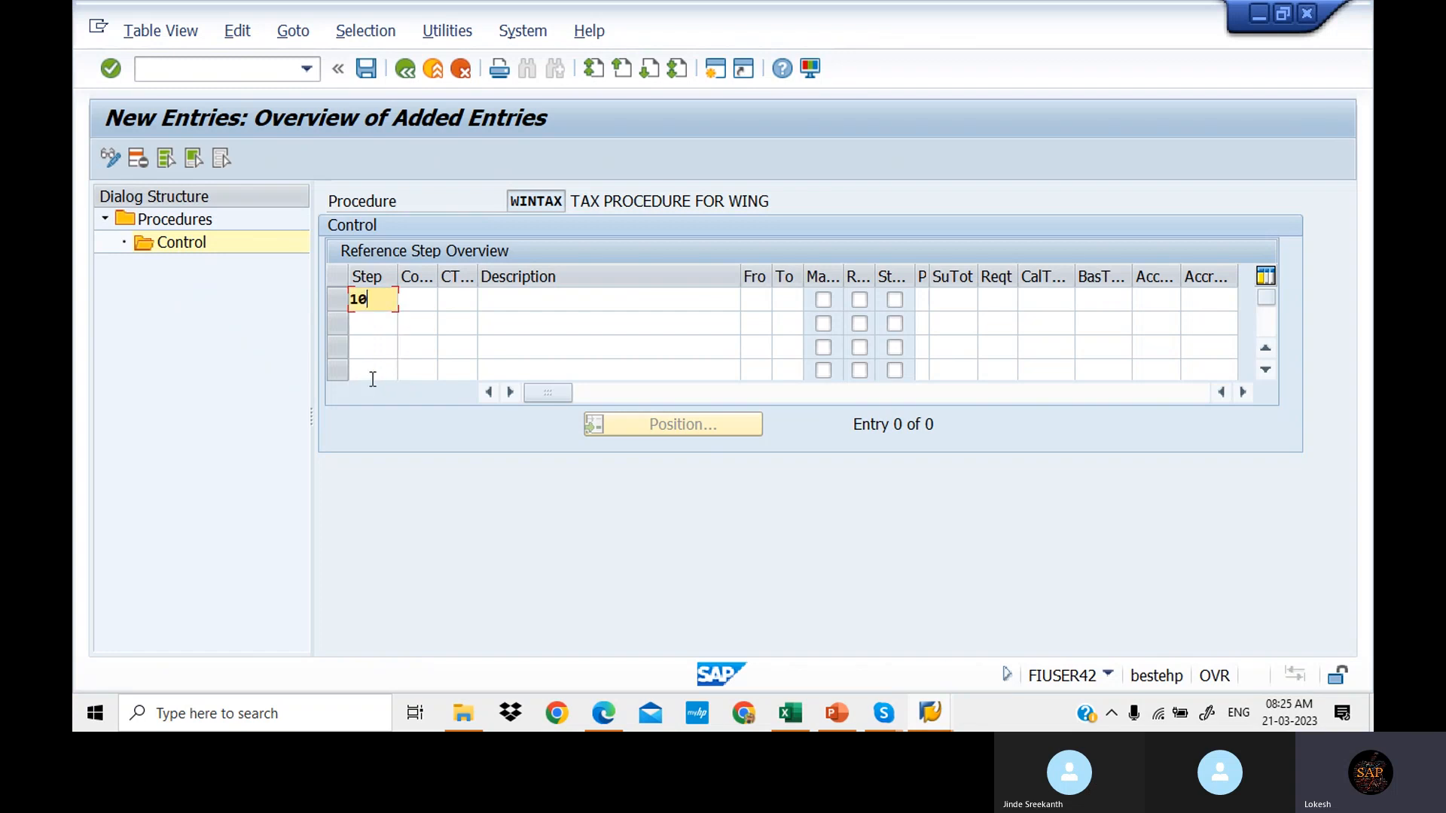
# Step: Assign condition type BASB from the list of condition types to step 10 and describe it as BASE AMOUNT
pyautogui.click(431, 307)
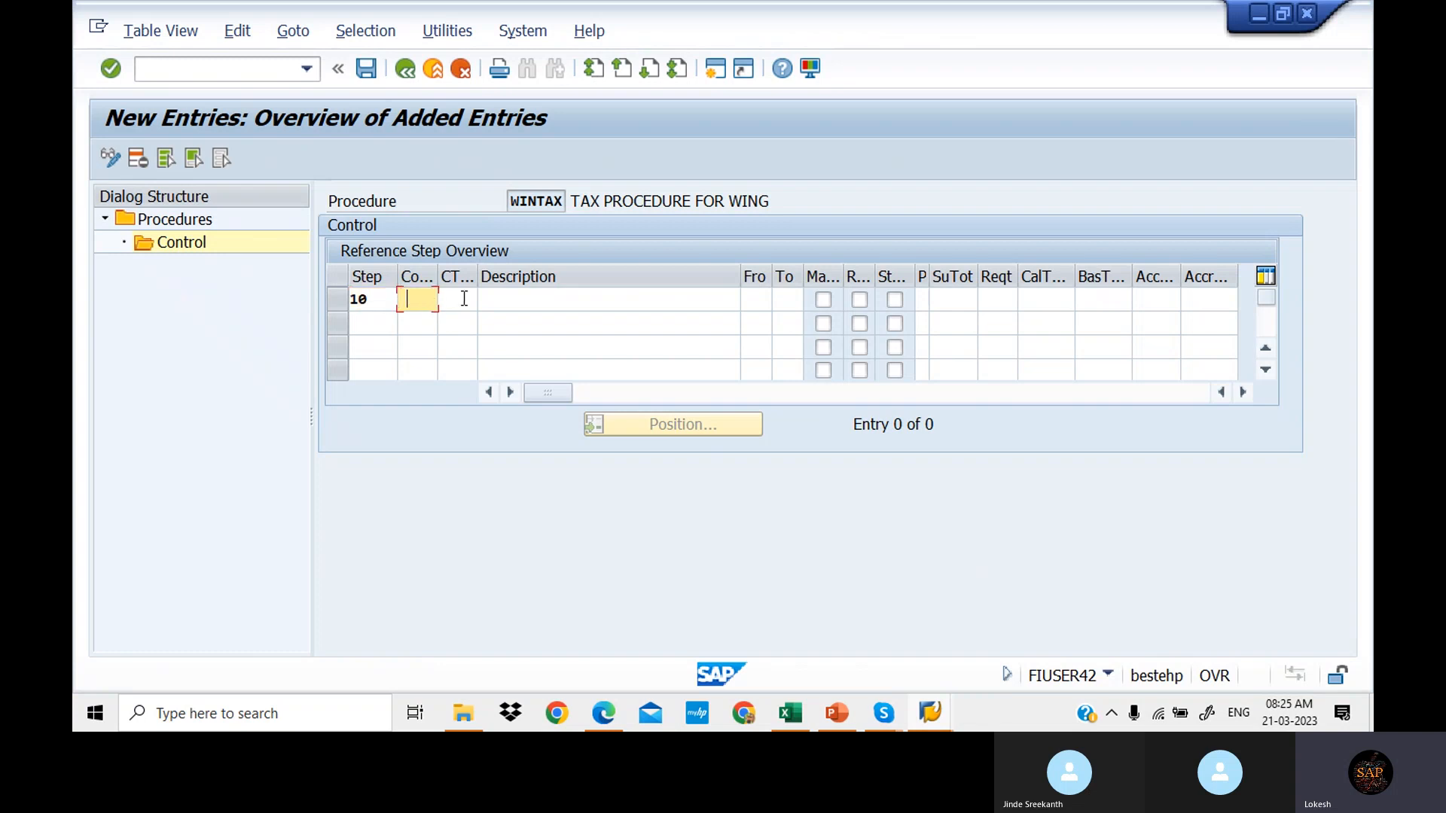
pyautogui.click(464, 299)
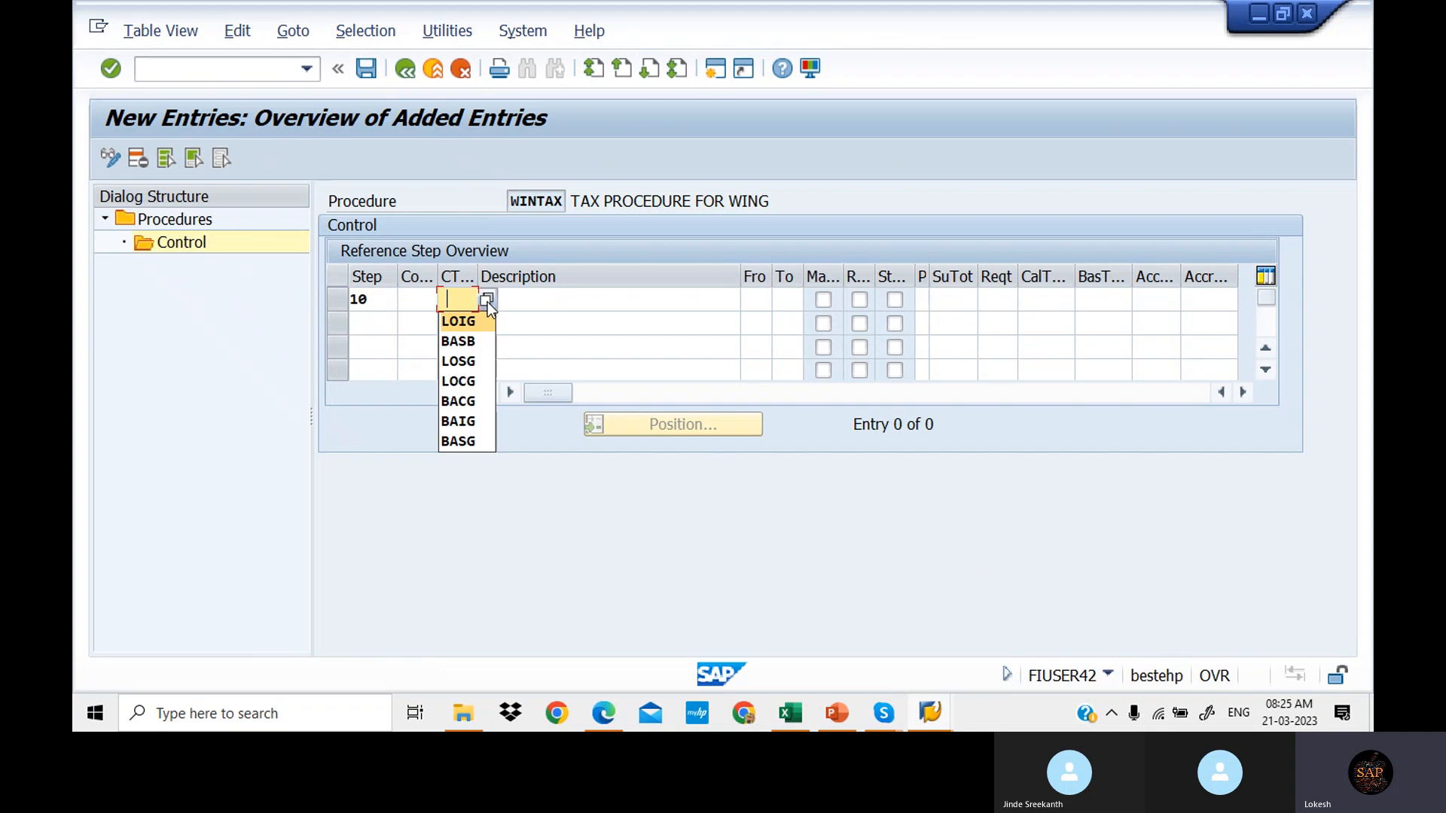
pyautogui.click(487, 301)
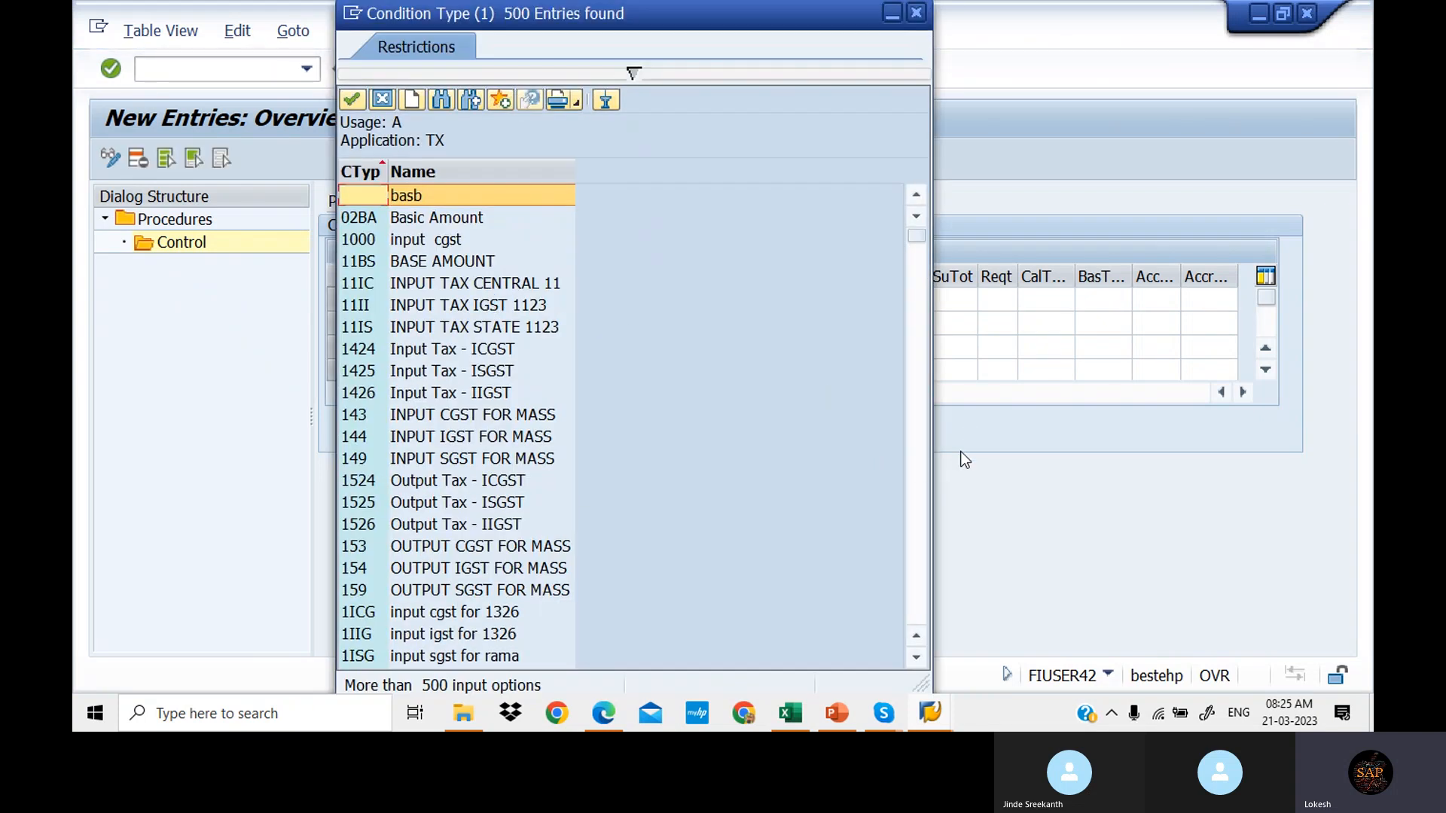
pyautogui.scroll(-7, 919, 503)
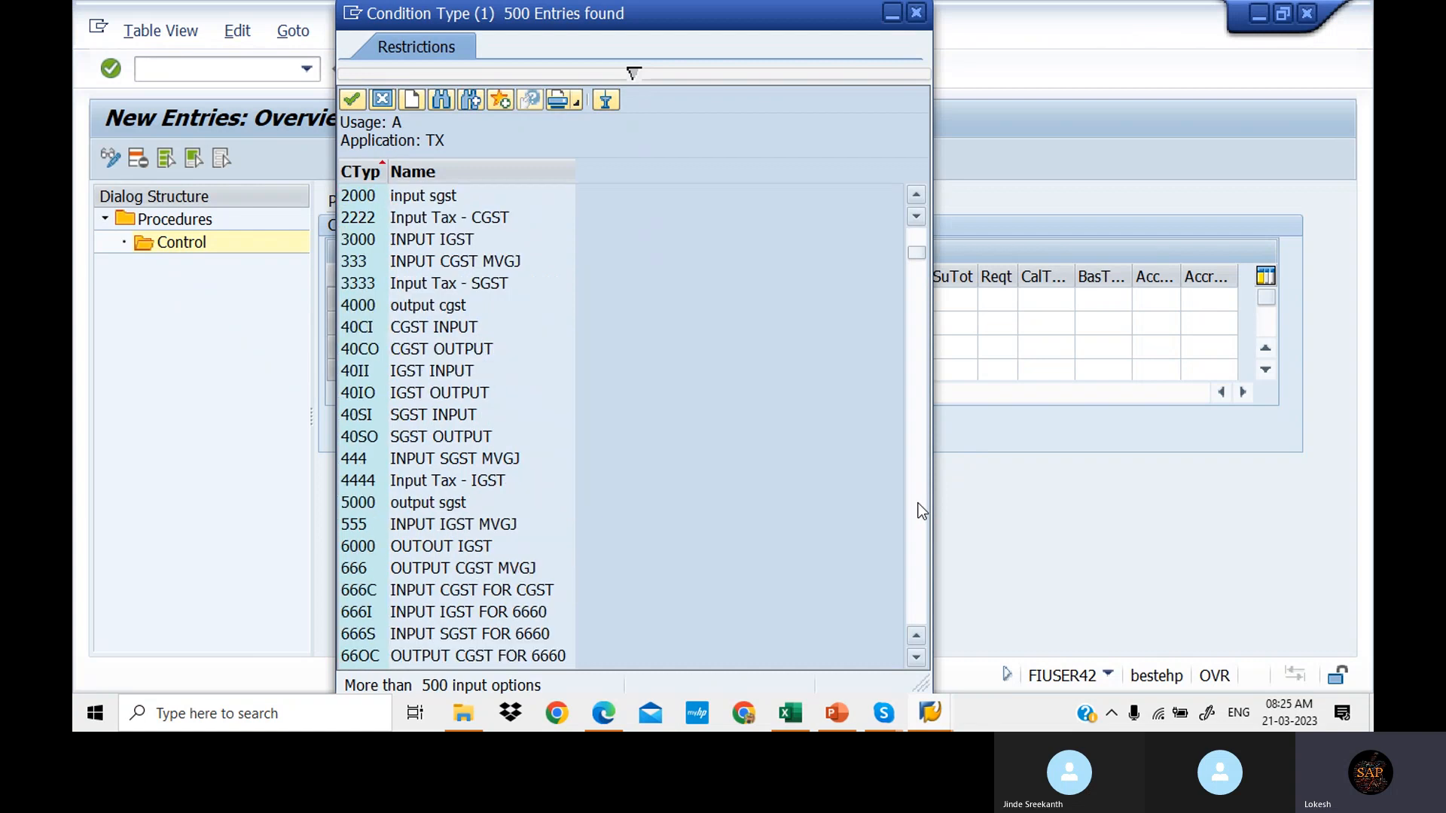
pyautogui.scroll(-7, 919, 503)
pyautogui.scroll(-14, 918, 503)
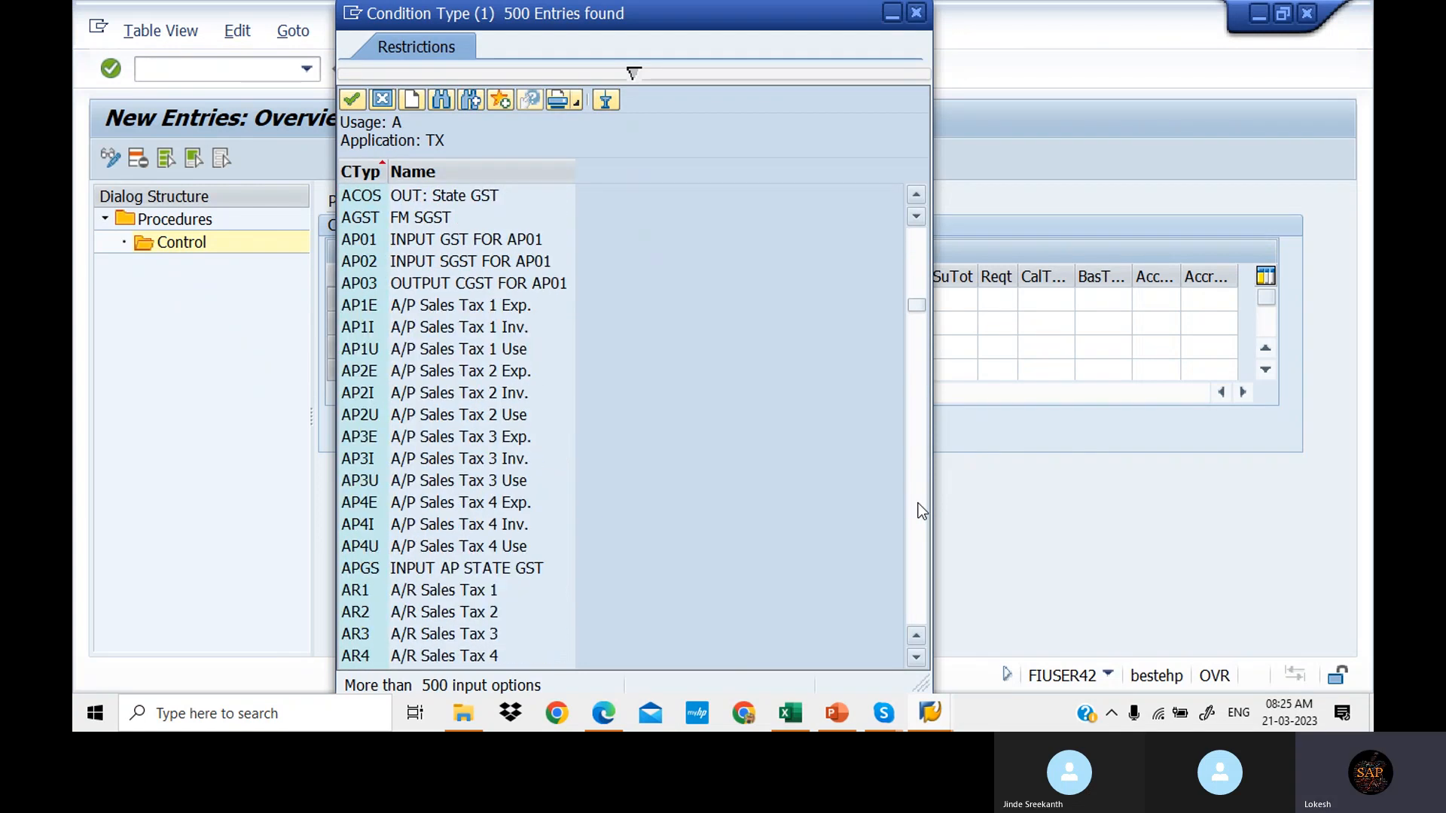
pyautogui.scroll(-7, 919, 503)
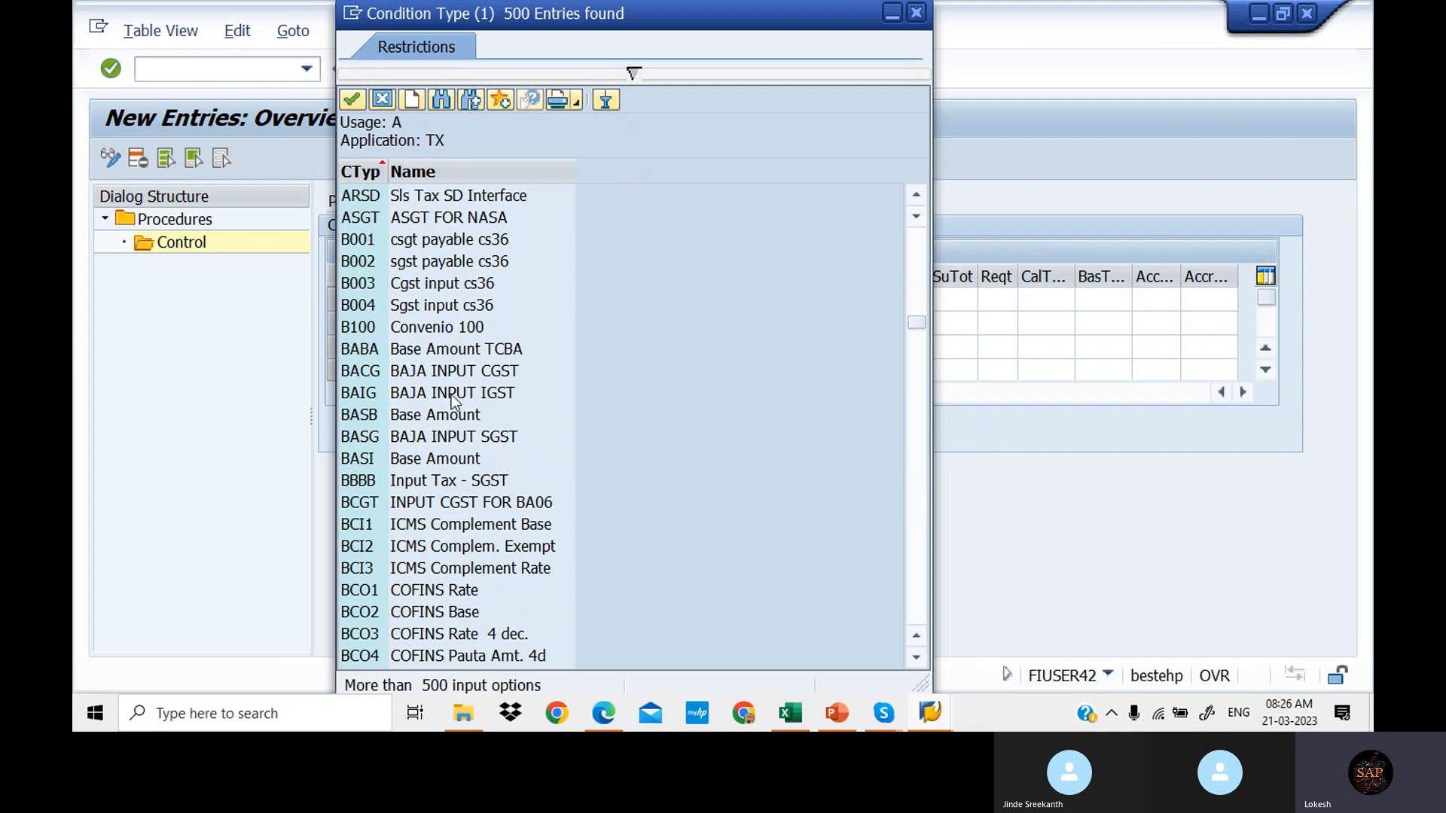
pyautogui.click(434, 413)
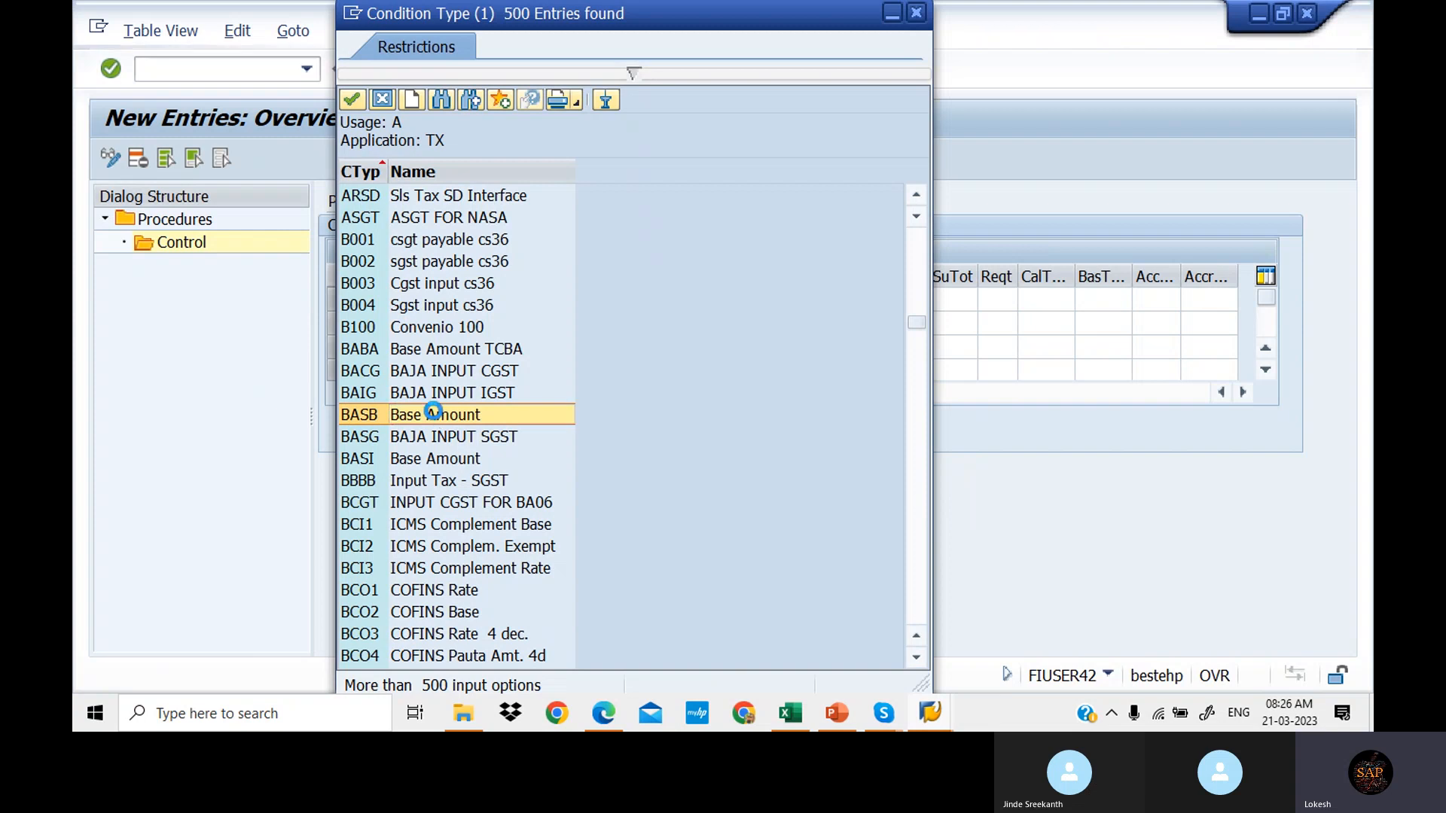
pyautogui.doubleClick(434, 414)
pyautogui.click(582, 289)
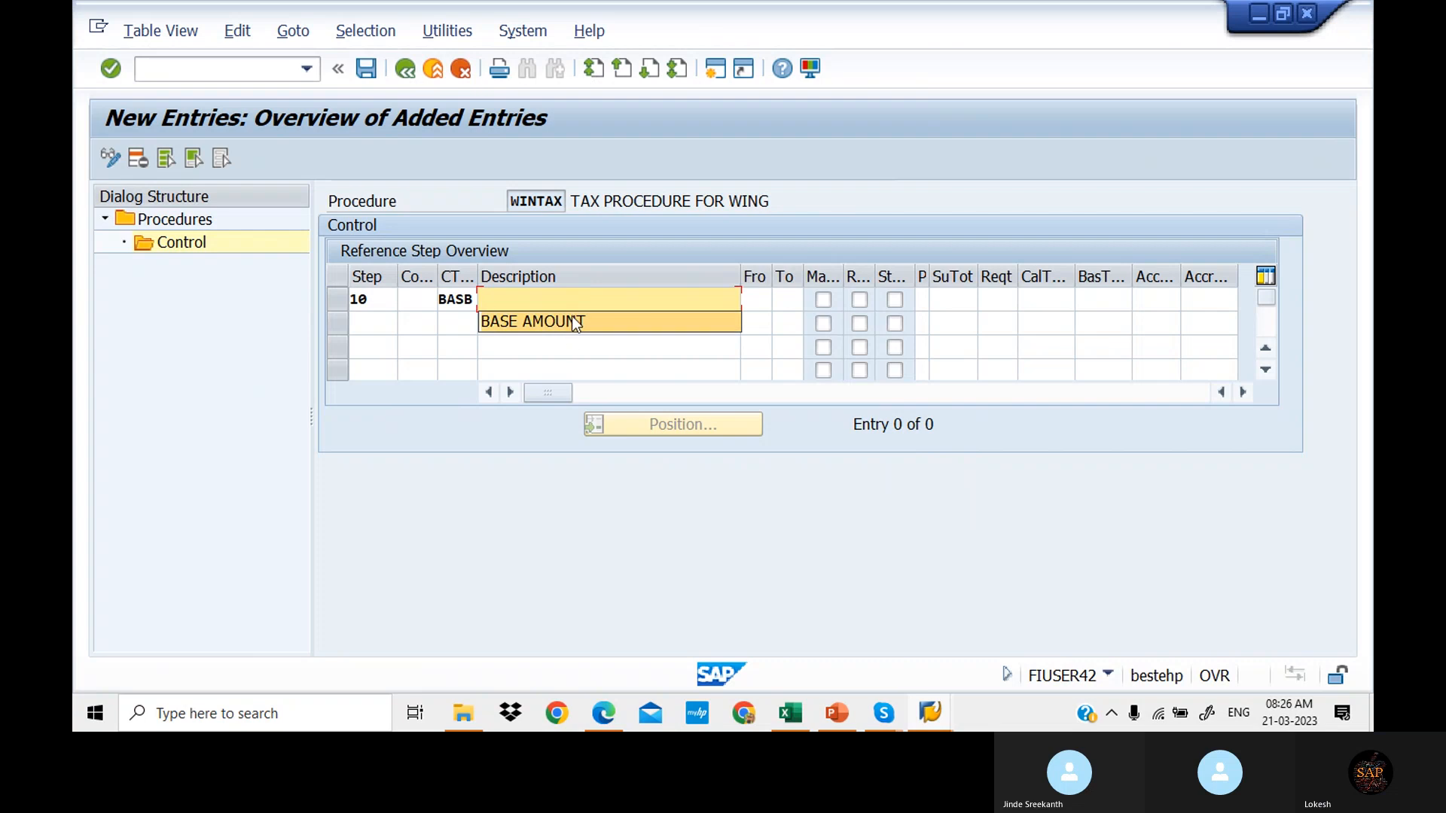
pyautogui.click(571, 315)
# Step: Add step number 20 in the row below the BASE AMOUNT entry
pyautogui.click(371, 324)
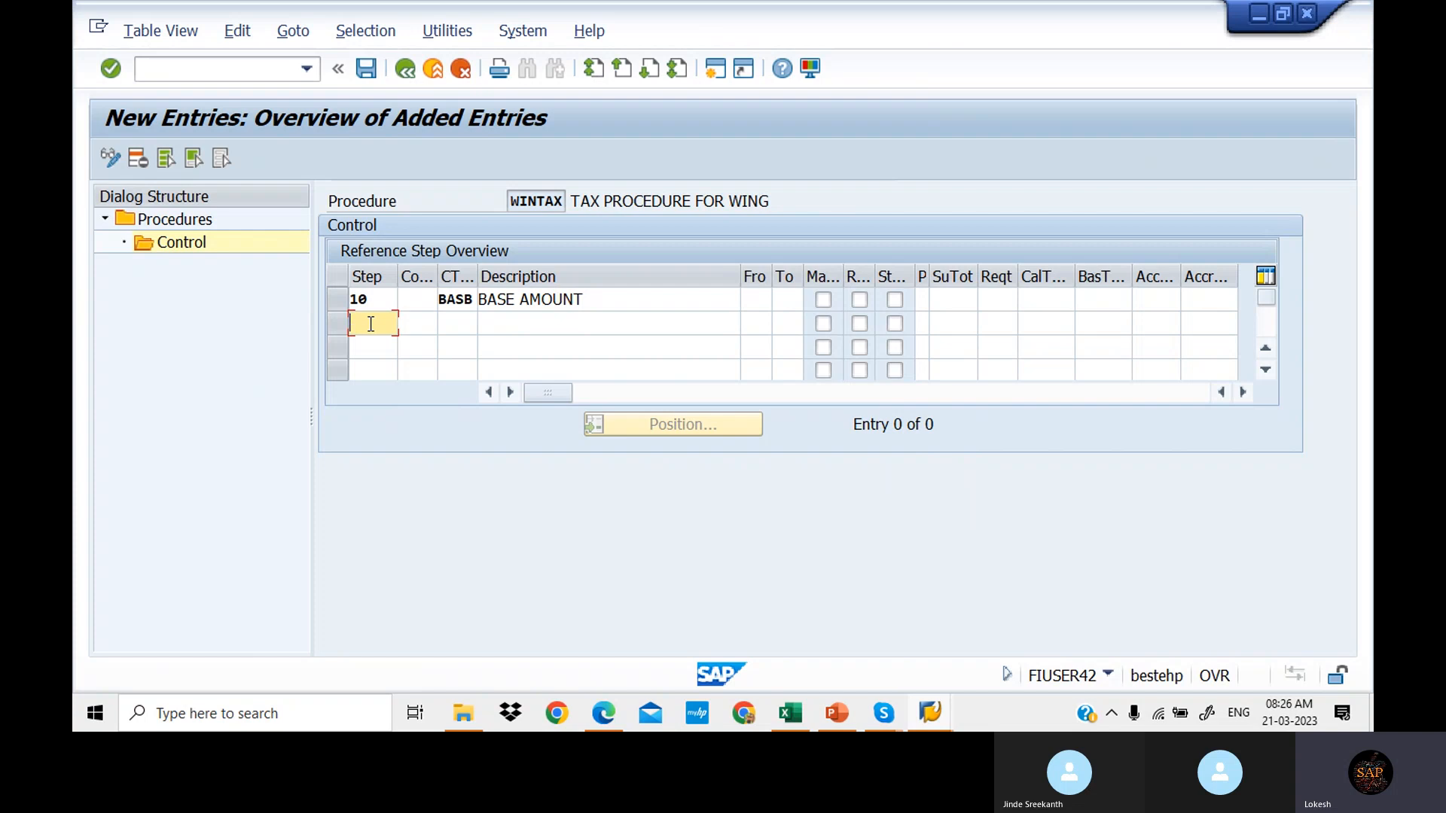
pyautogui.press('Down')
pyautogui.press('Down')
pyautogui.press('Down')
pyautogui.press('Down')
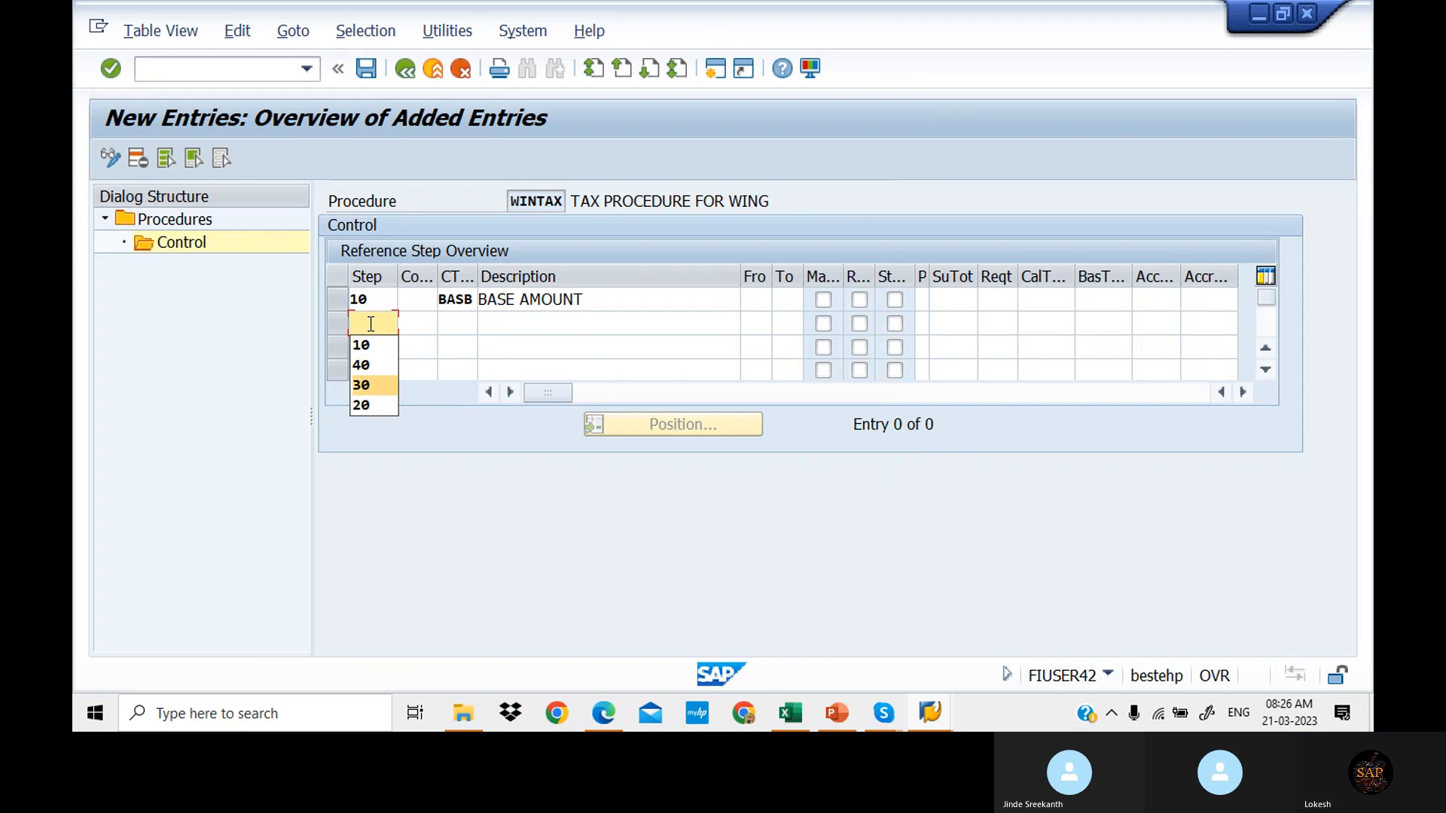
pyautogui.press('Return')
pyautogui.press('Tab')
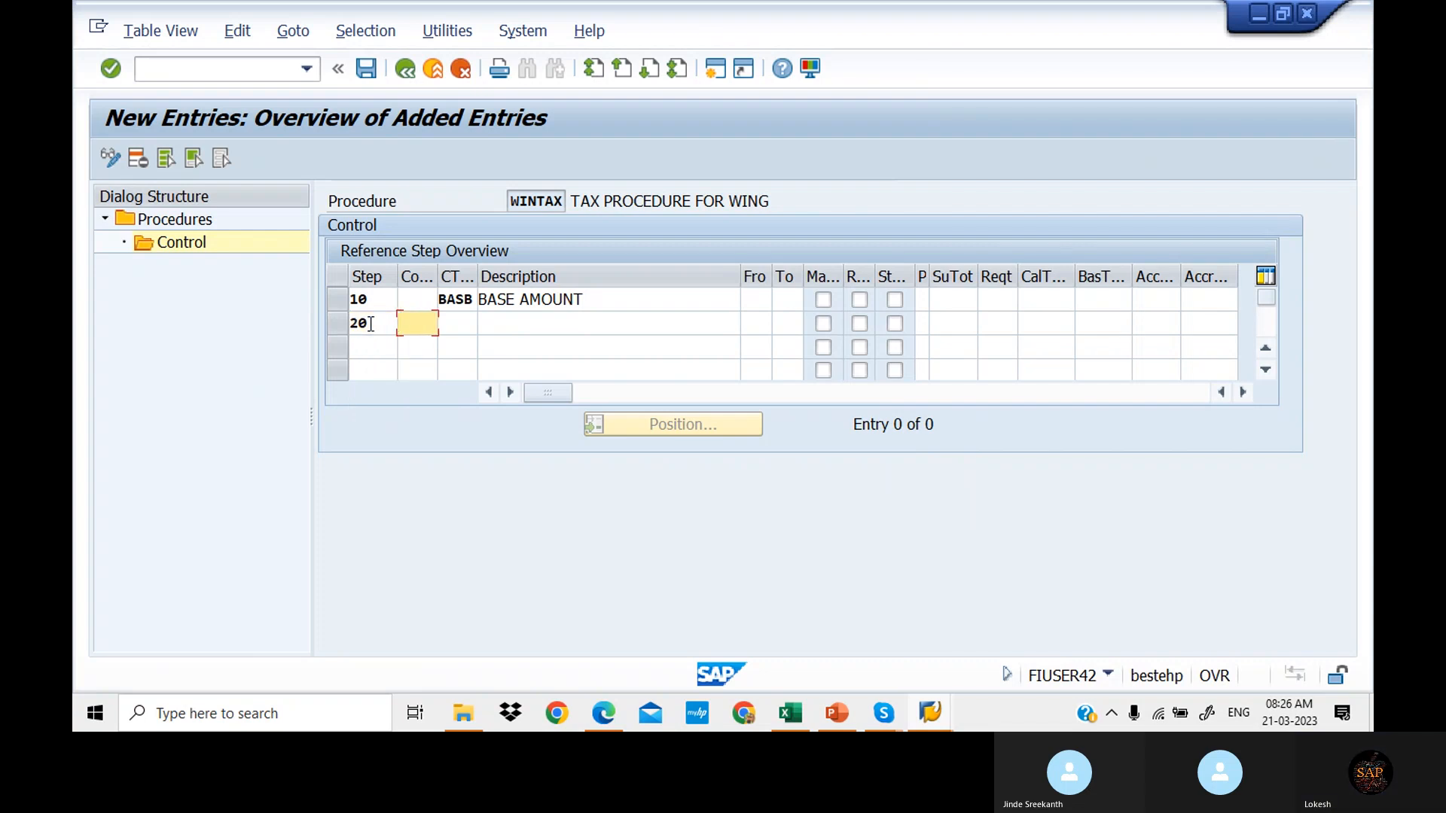
pyautogui.press('Tab')
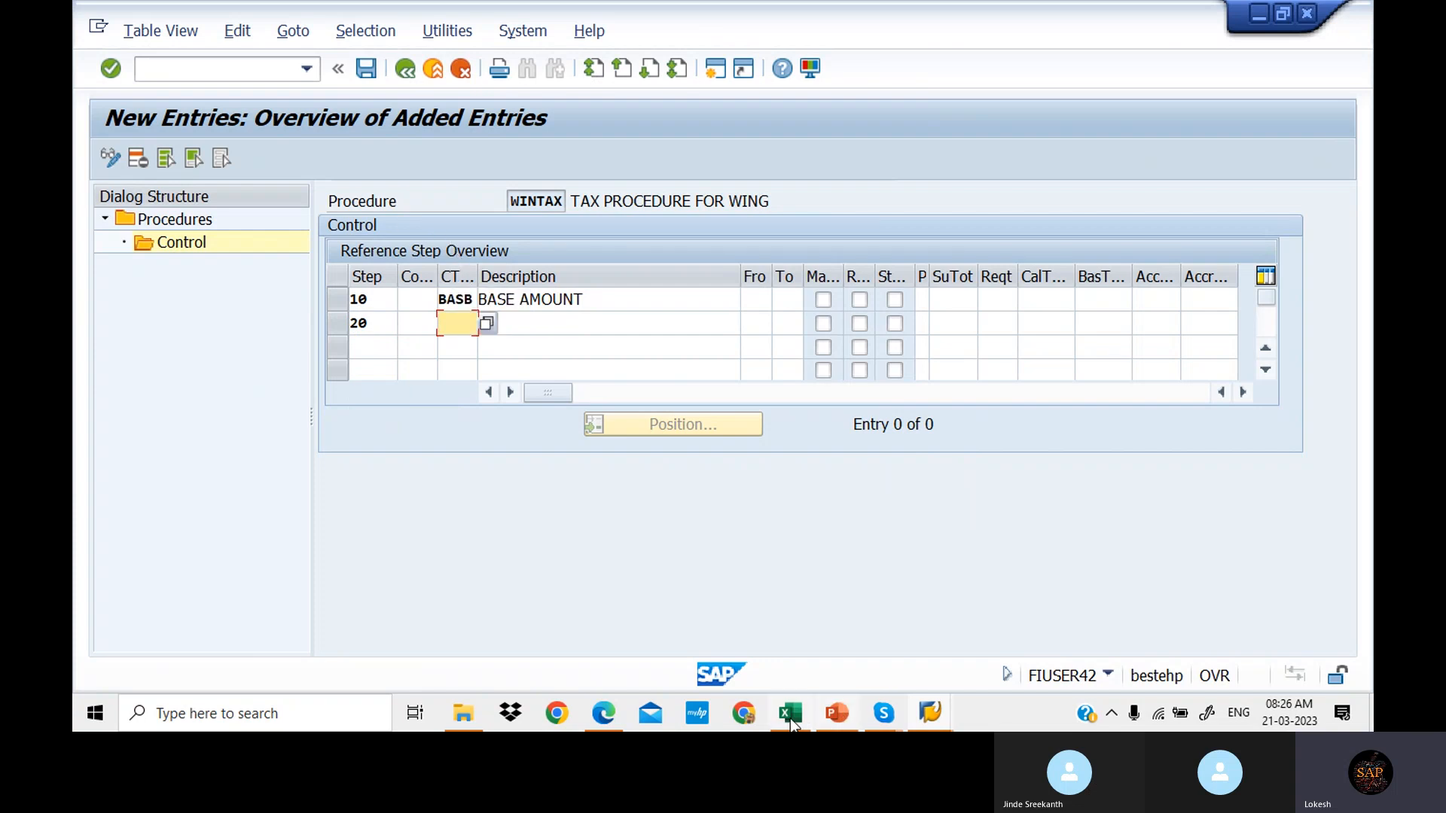
# Step: Check the condition types in the Excel GST configuration list, then return to SAP and enter CWIN for step 20
pyautogui.click(786, 719)
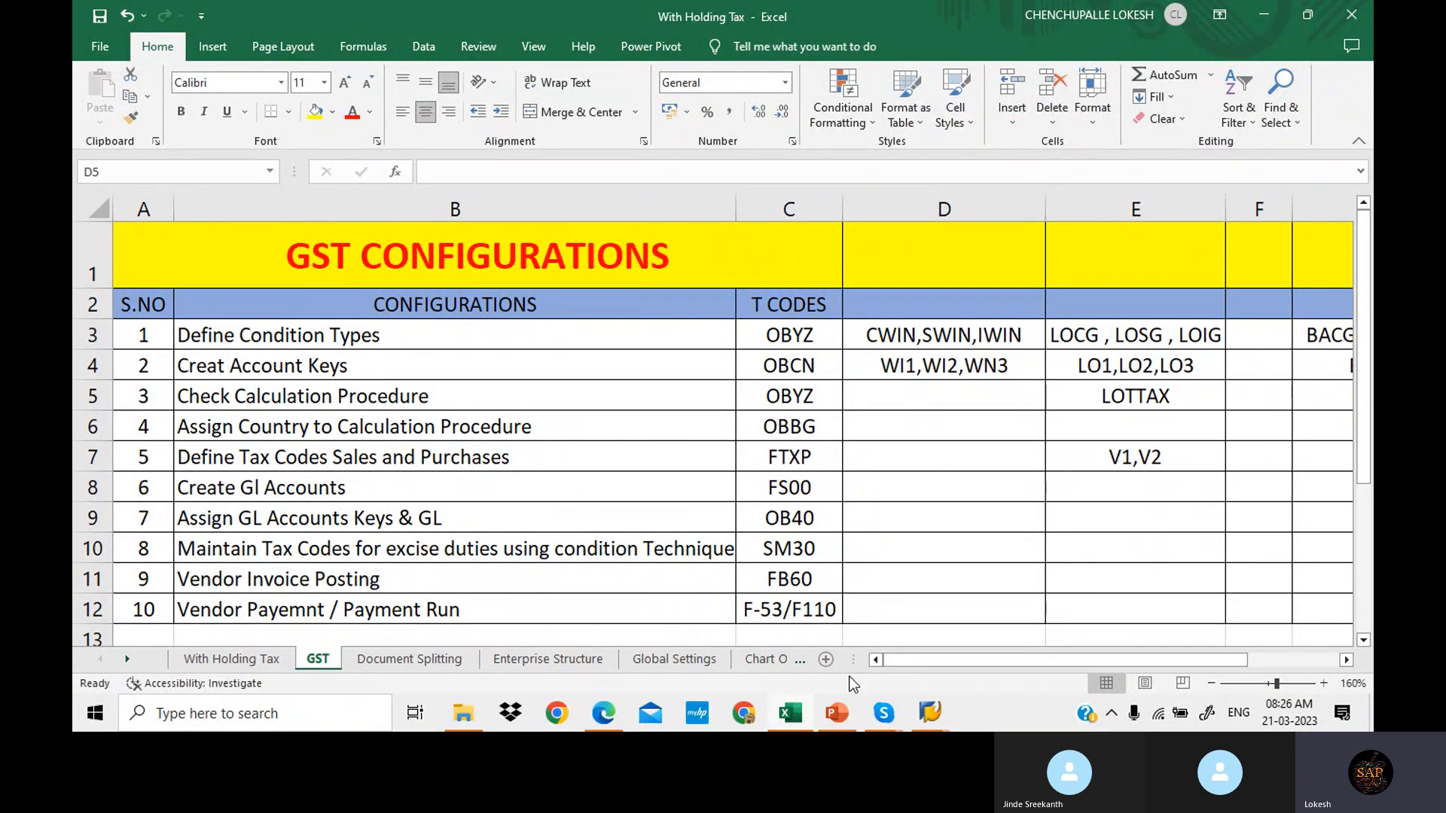
pyautogui.moveTo(929, 716)
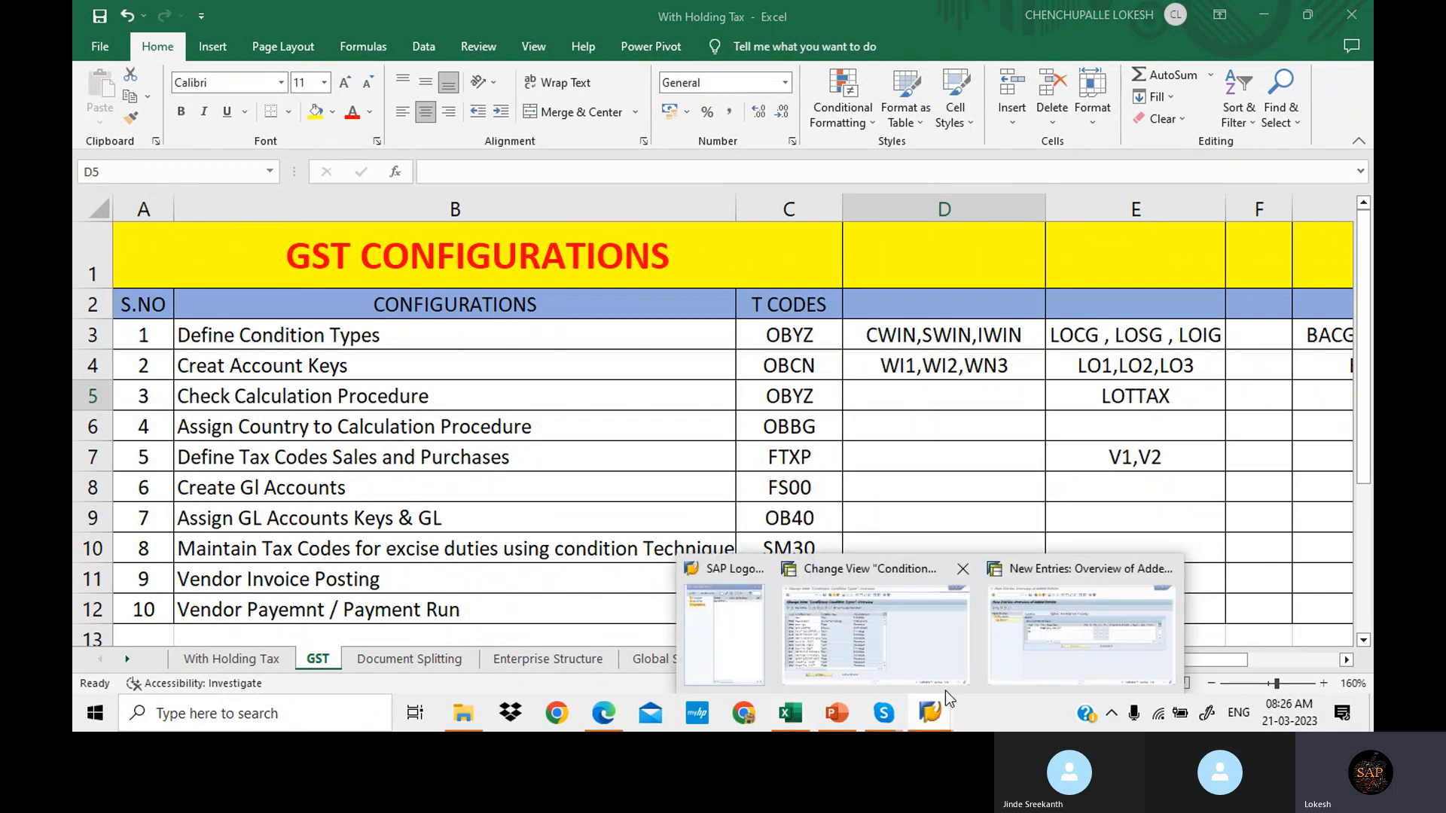
pyautogui.click(1032, 645)
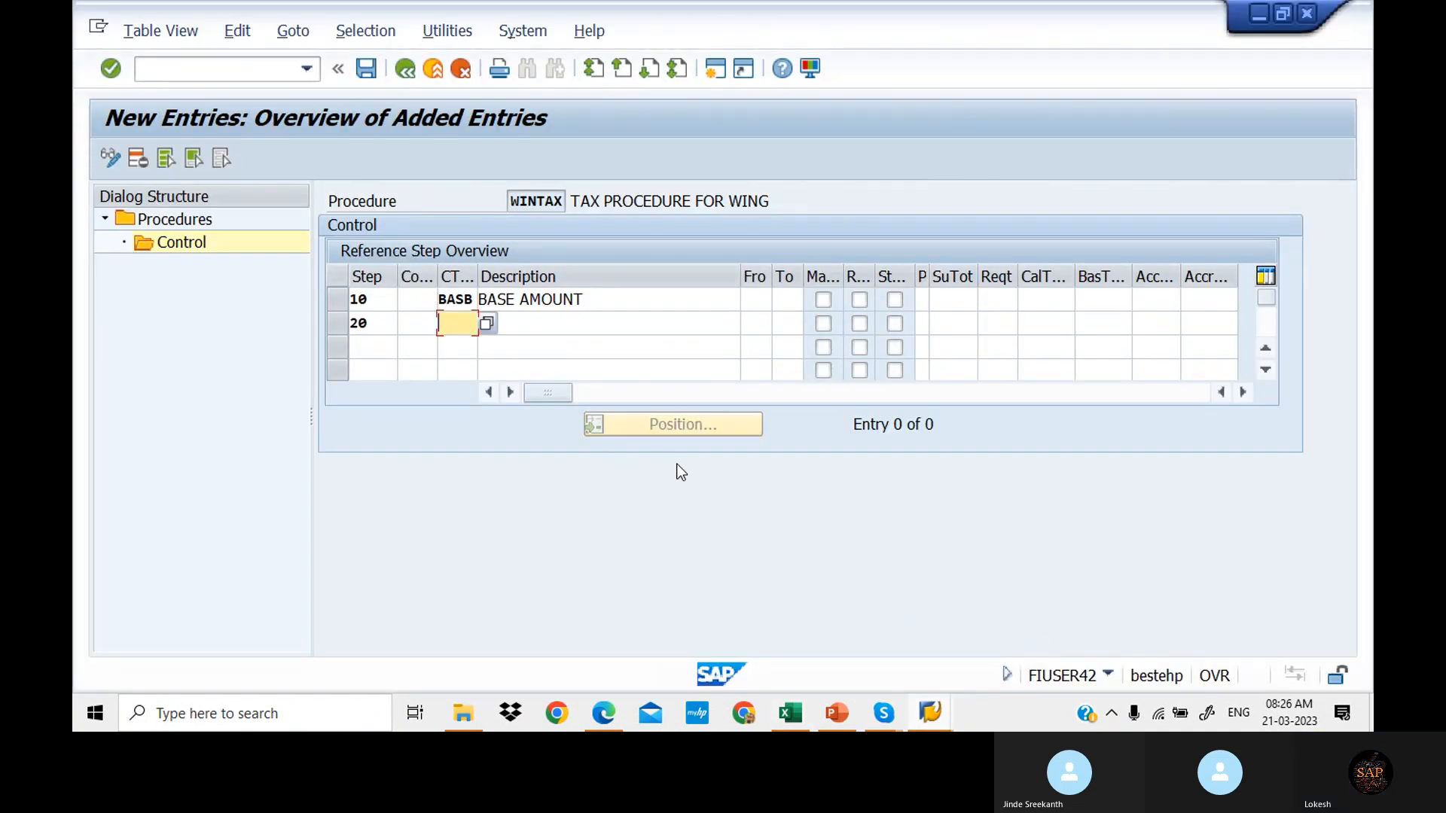
pyautogui.write('CWIN')
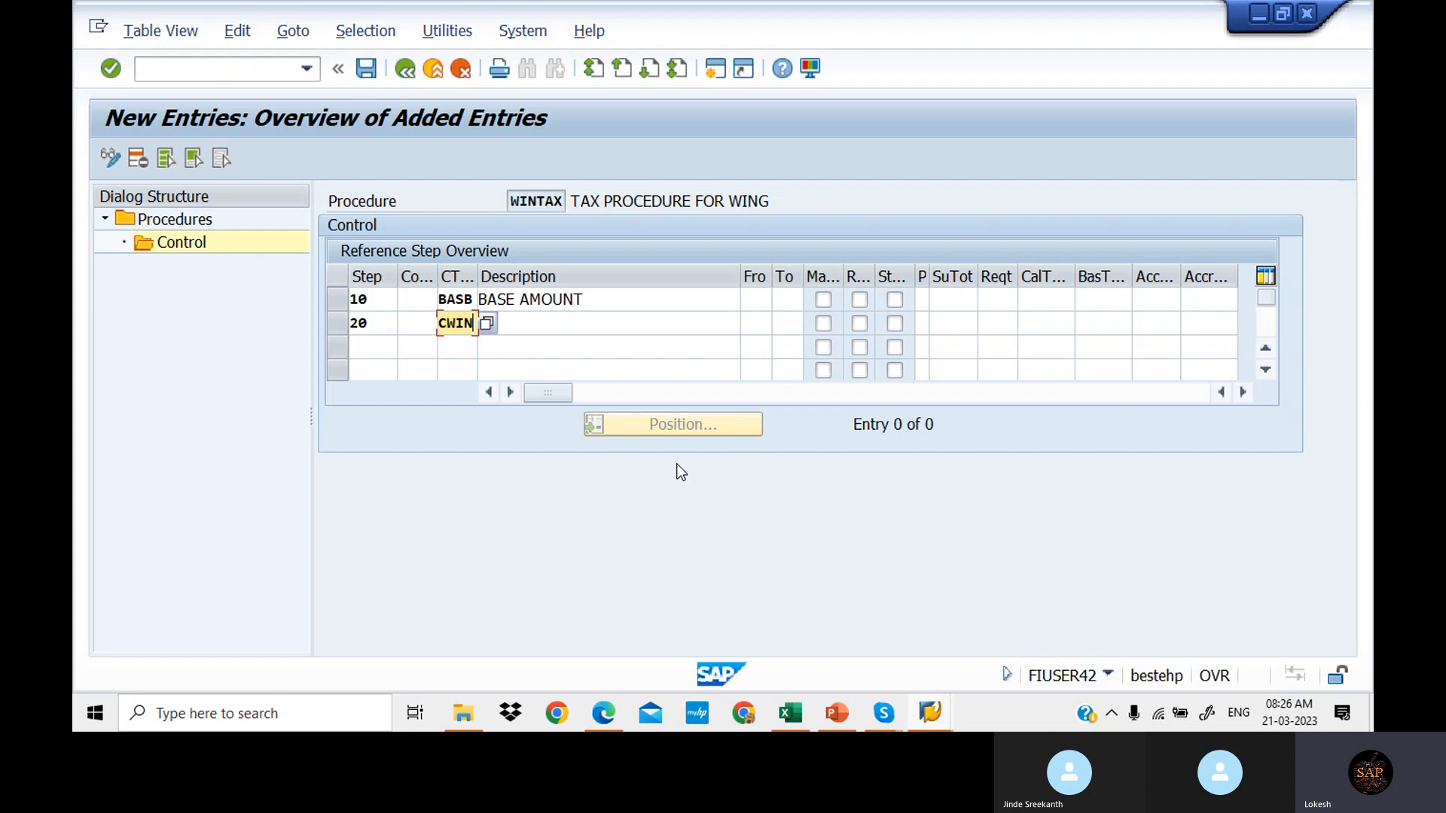
pyautogui.click(636, 321)
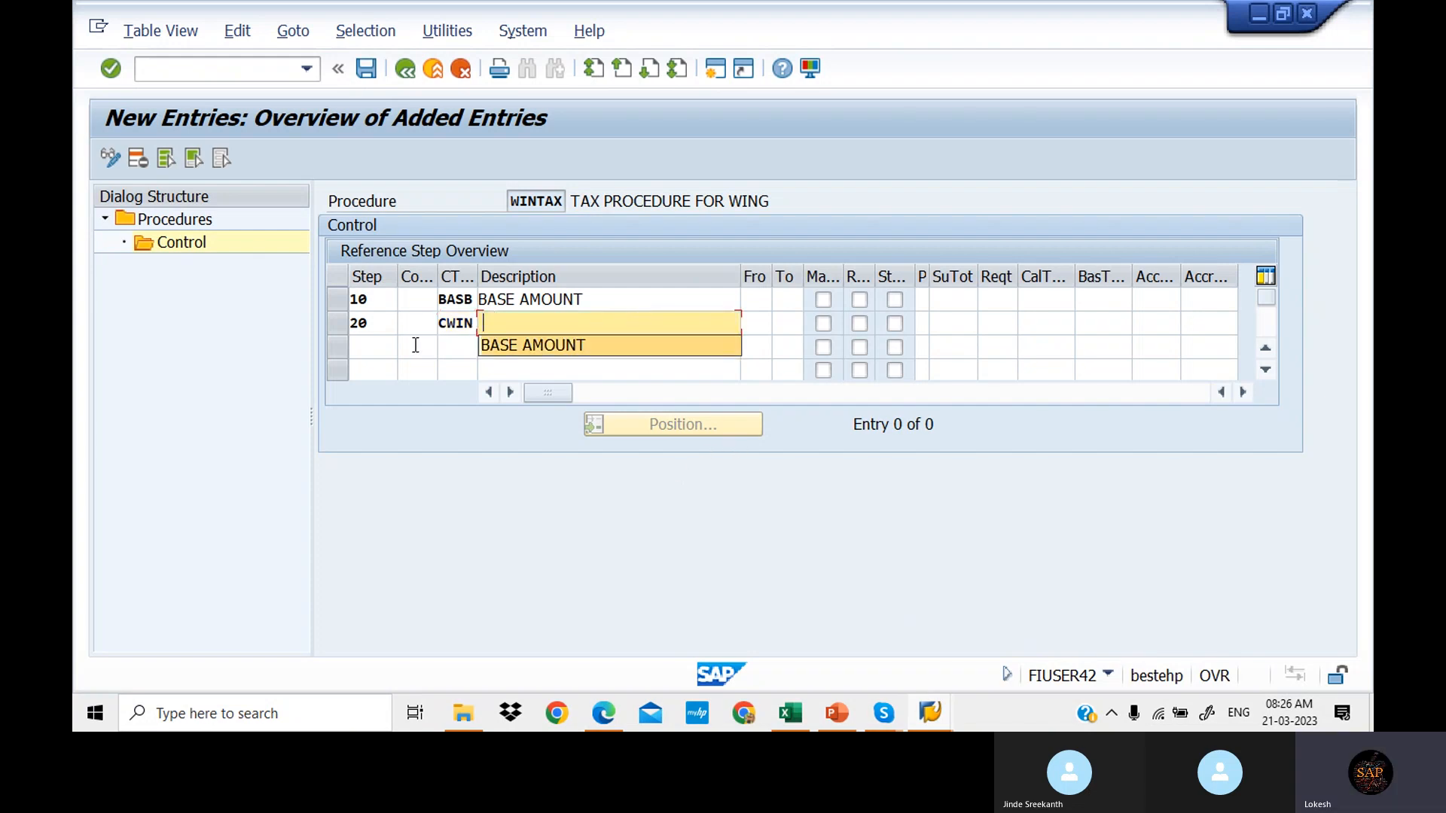
# Step: Add step 30 with condition type SWIN below the CWIN row
pyautogui.click(378, 347)
pyautogui.write('30')
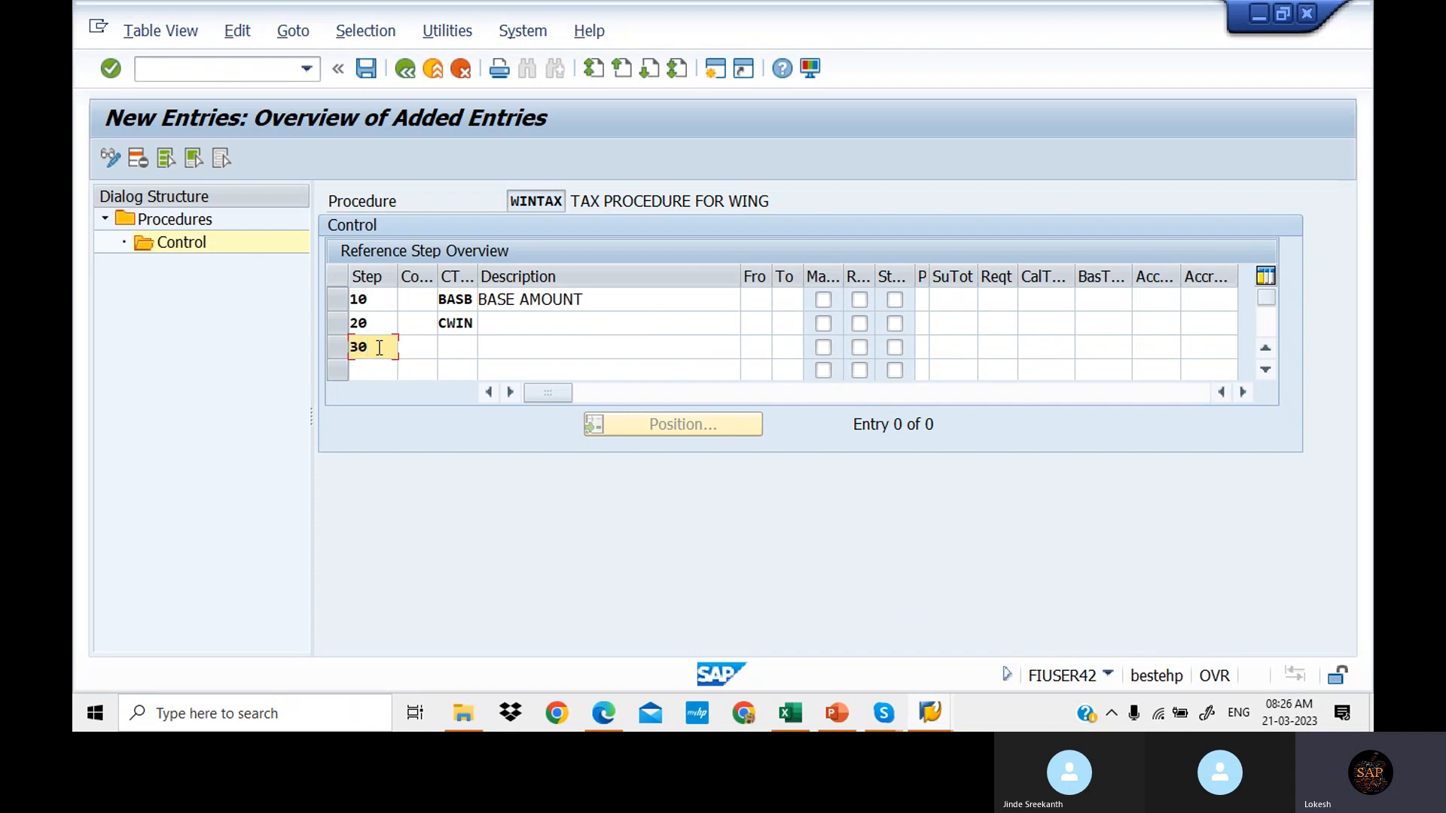
pyautogui.press('Tab')
pyautogui.press('Tab')
pyautogui.press('Tab')
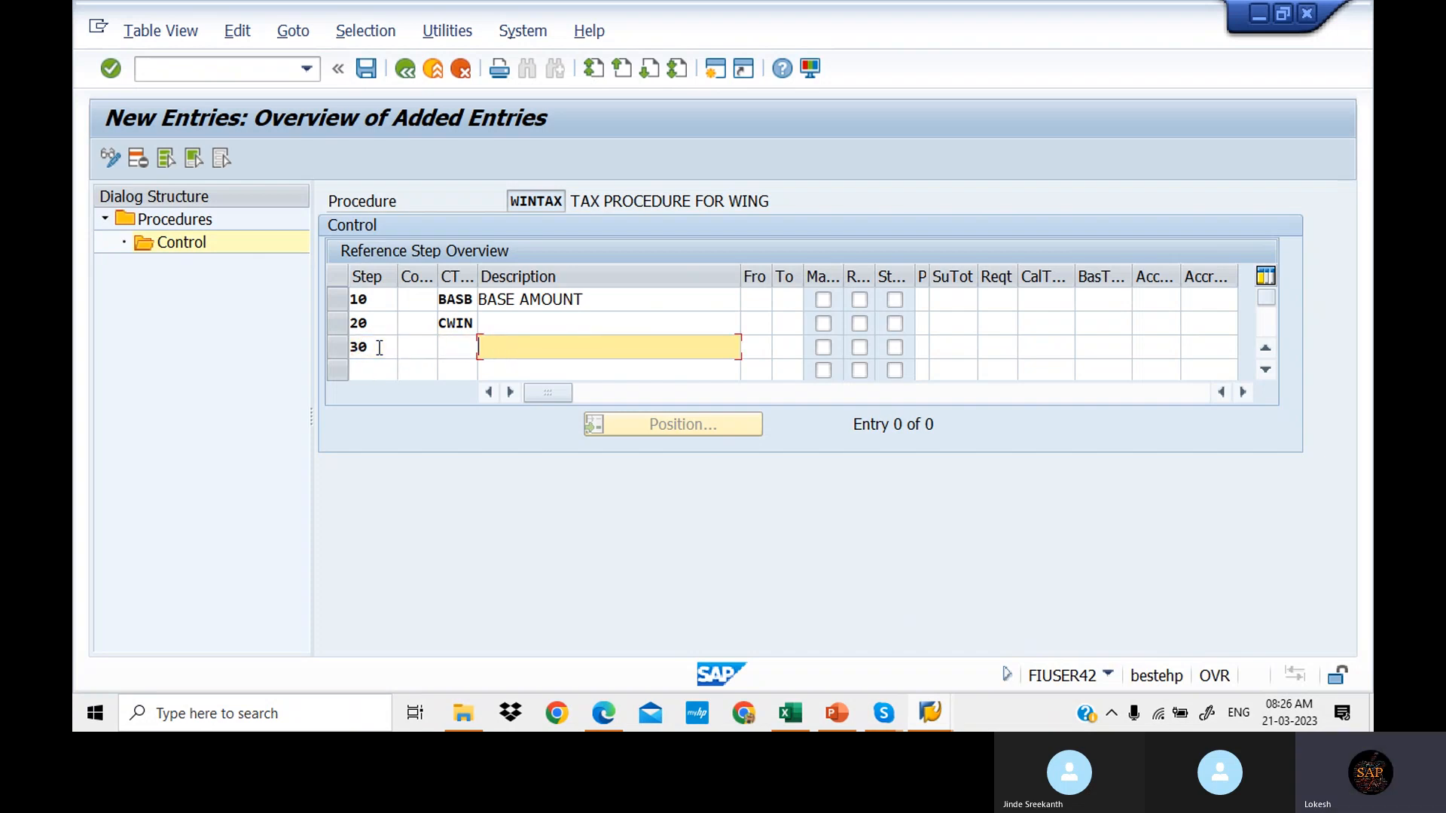
pyautogui.click(464, 345)
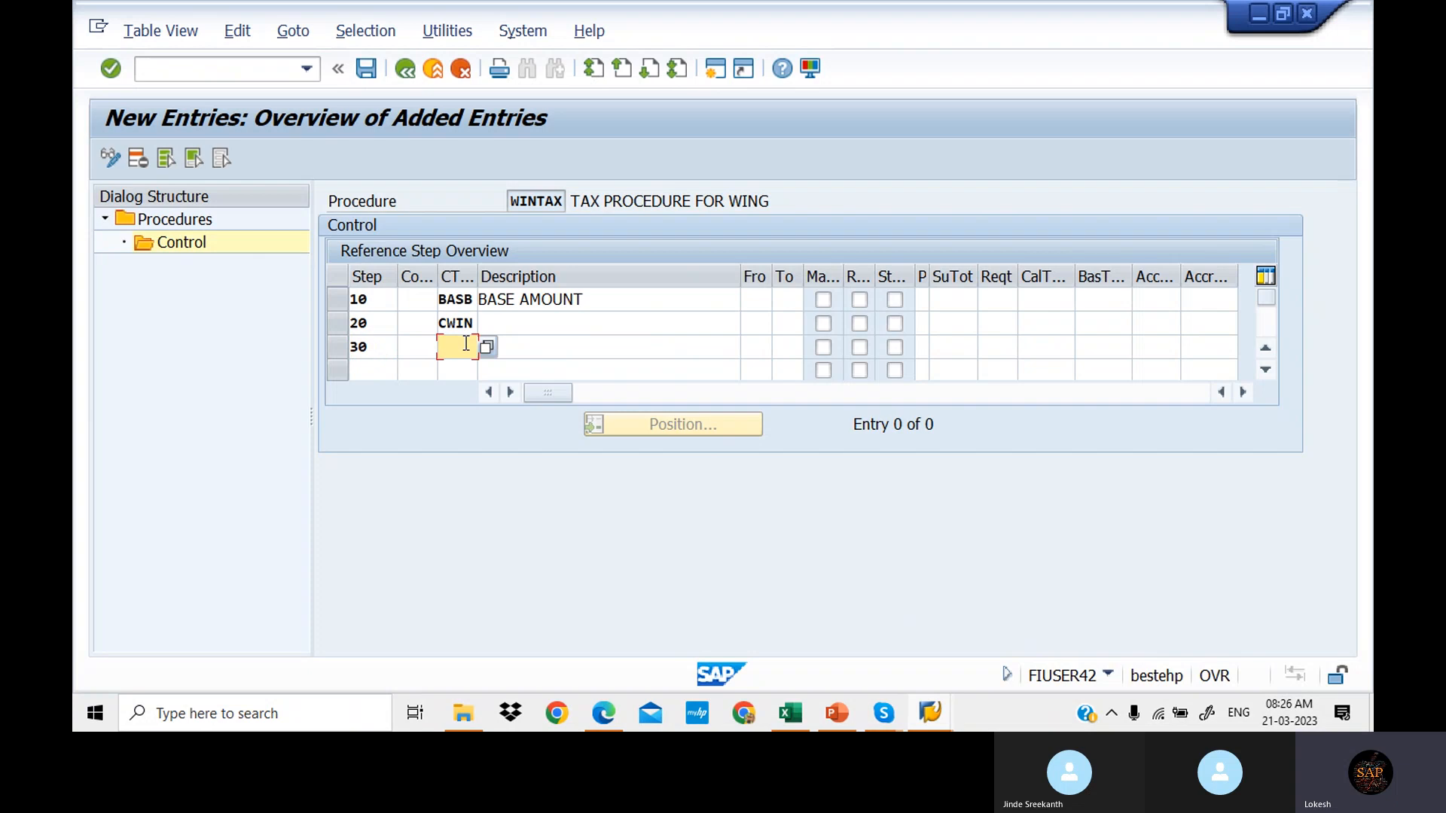
pyautogui.write('SWIN')
# Step: Add step 40 with condition type IWIN below the SWIN row
pyautogui.click(372, 369)
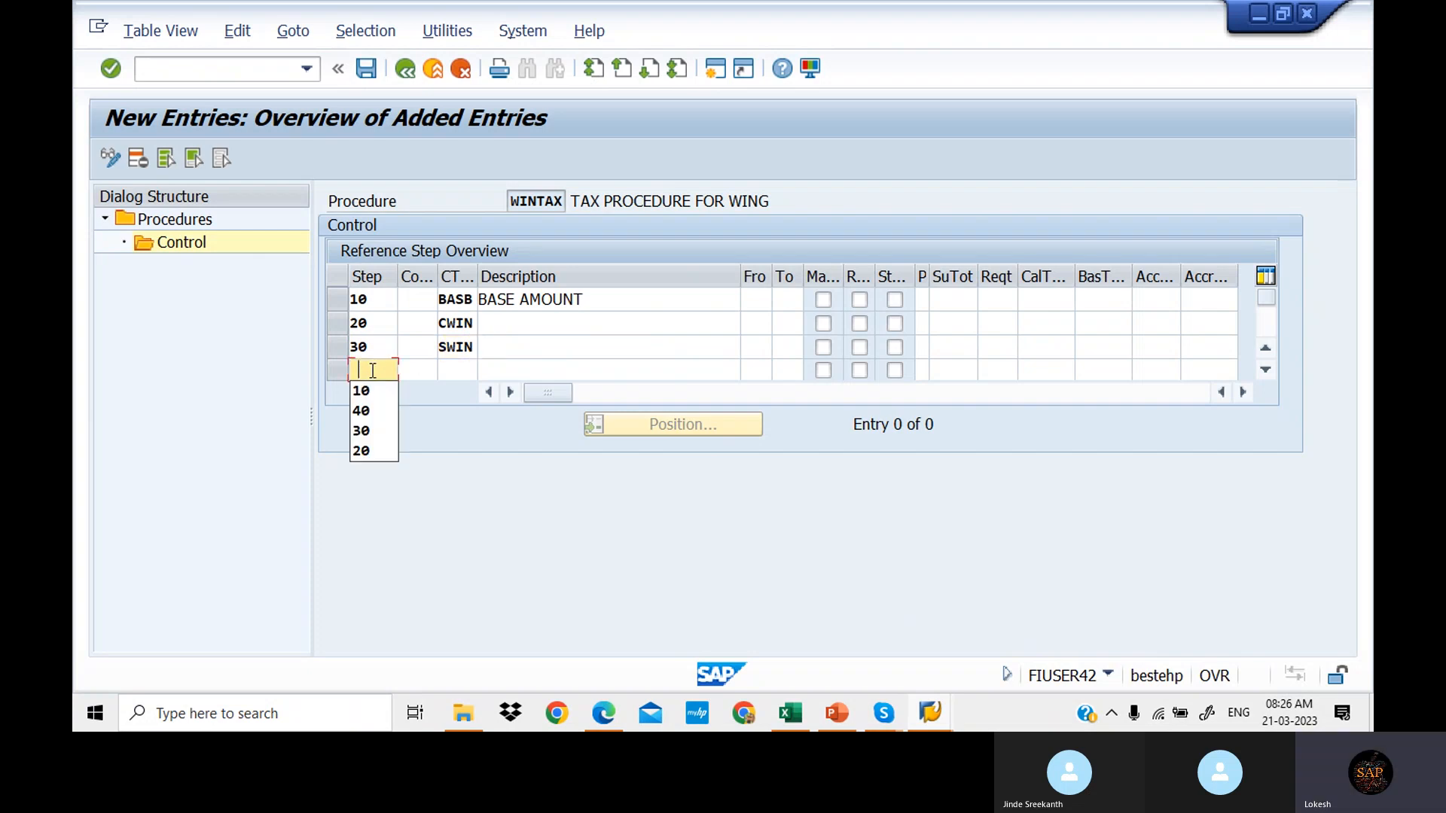
pyautogui.click(374, 410)
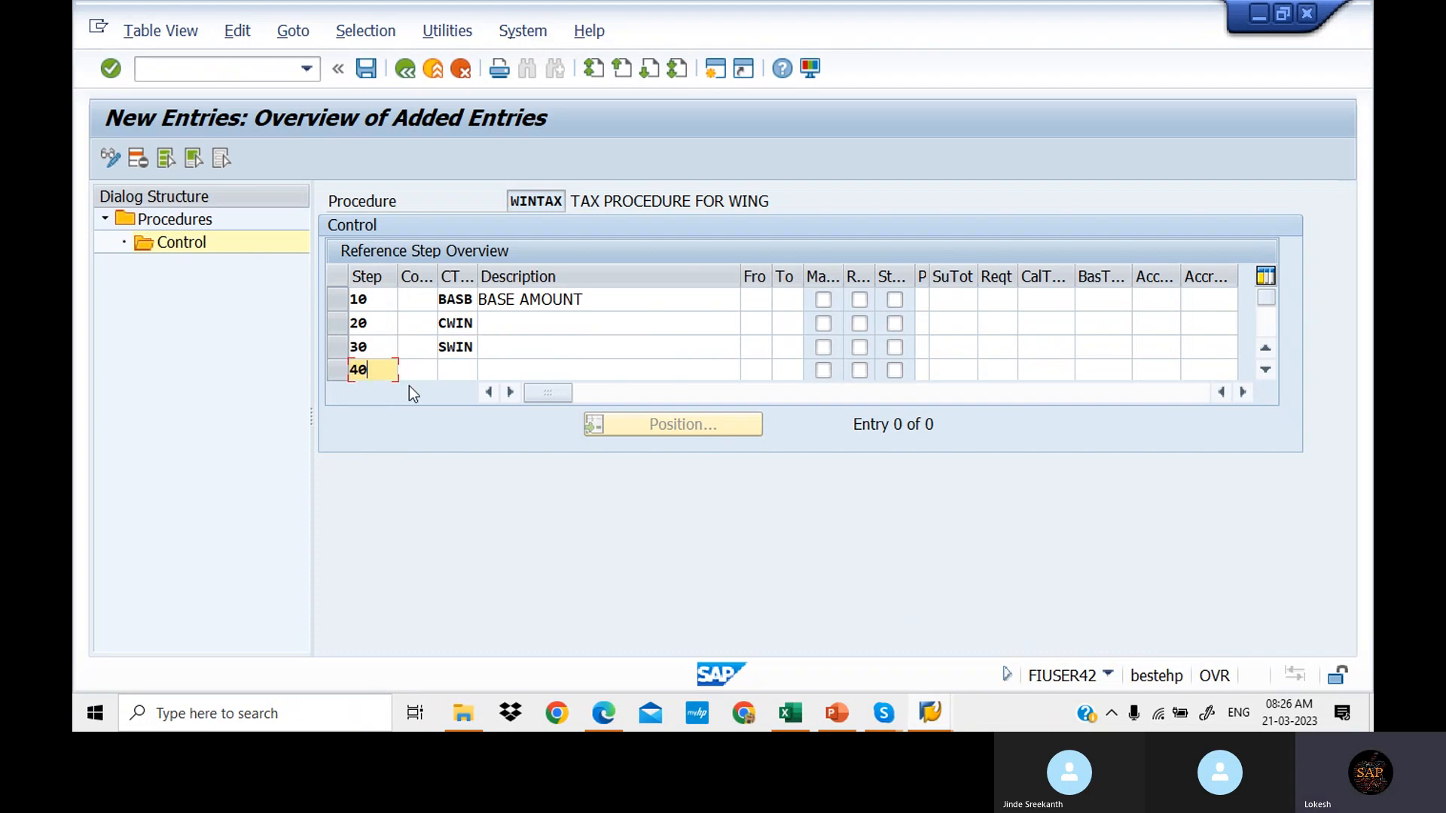
pyautogui.click(467, 370)
pyautogui.write('IWIN')
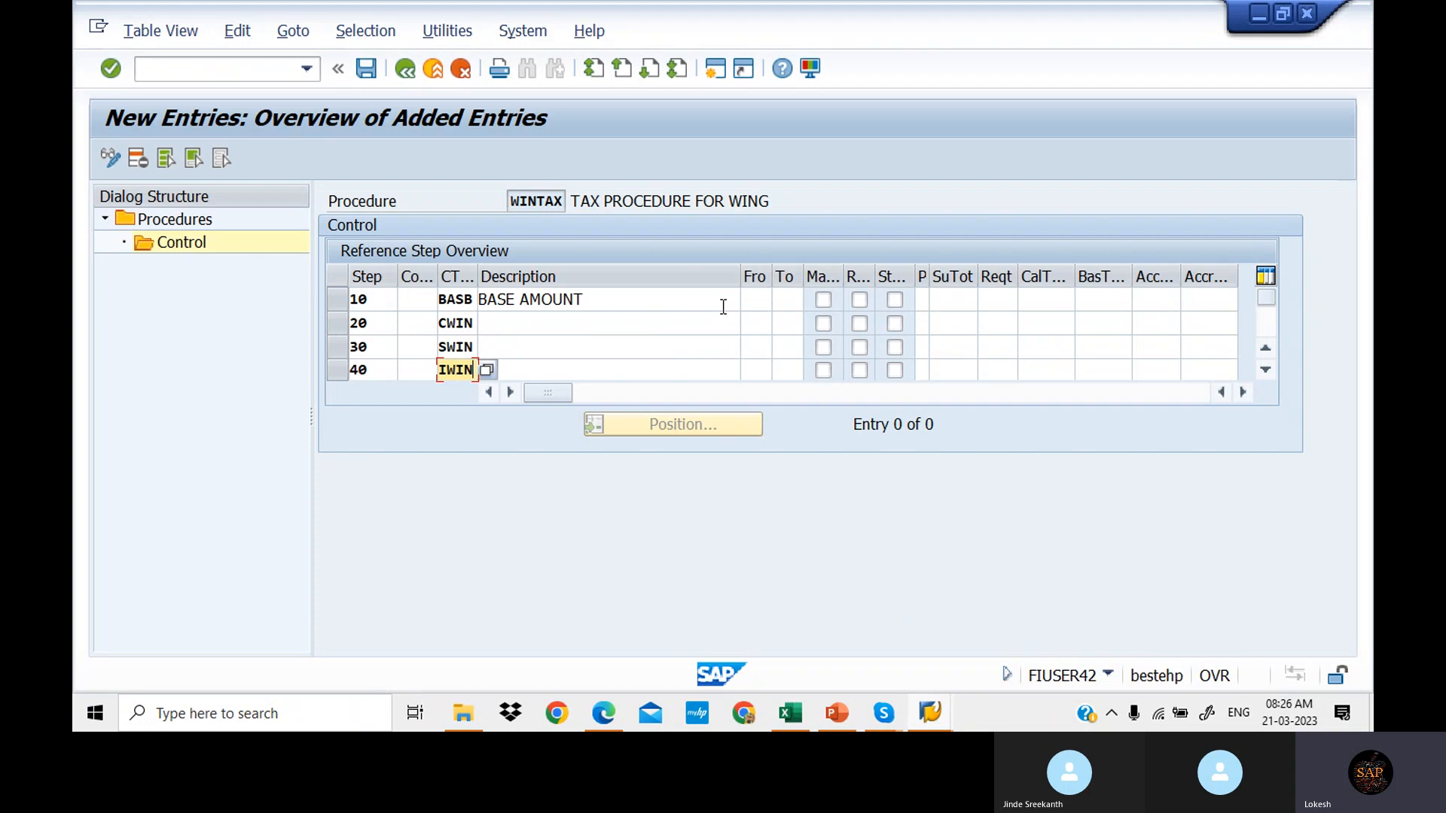
# Step: Set both the From and To reference steps to 10 for the CWIN, SWIN and IWIN rows
pyautogui.click(753, 324)
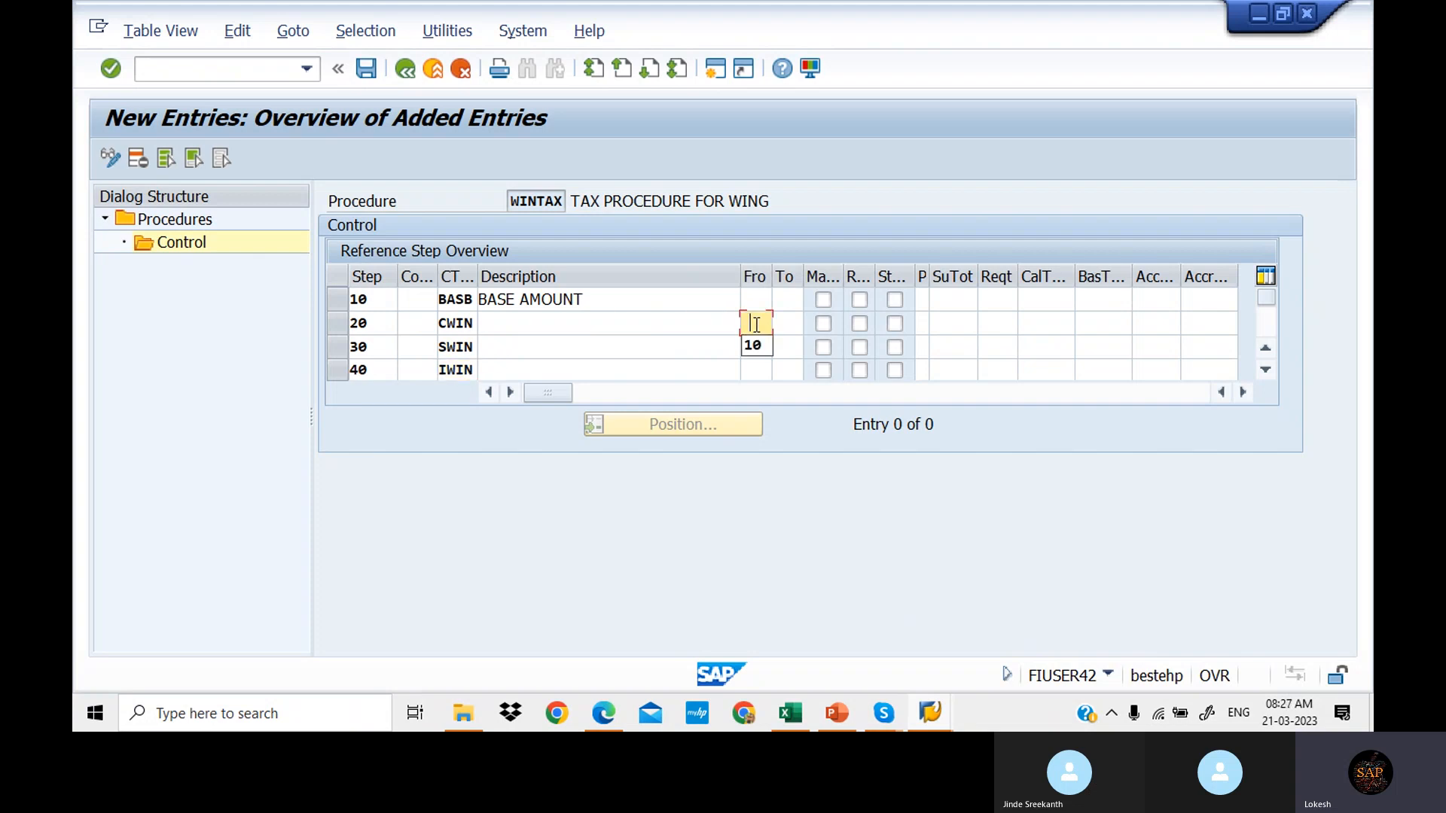
pyautogui.write('10')
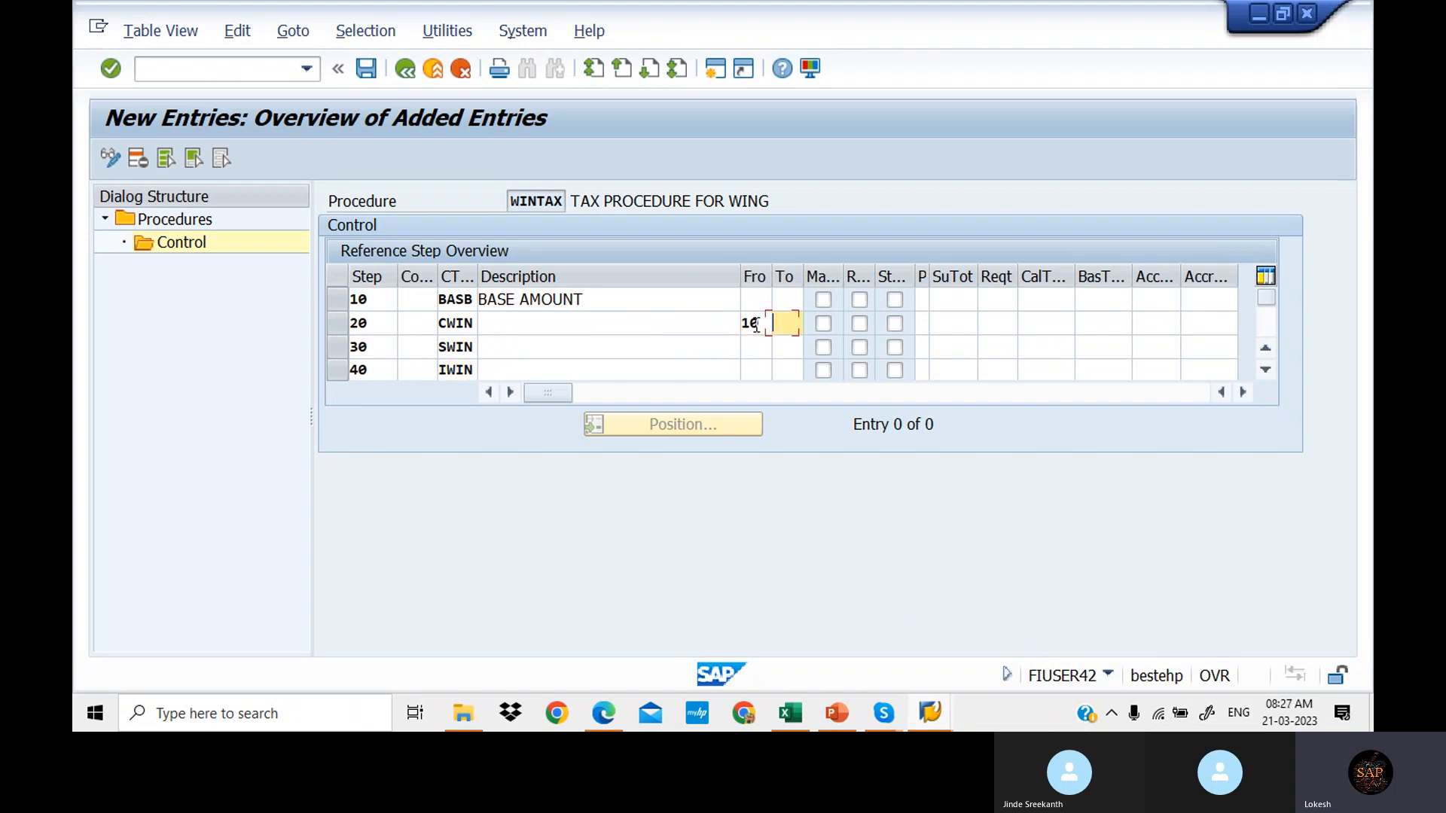
pyautogui.press('Tab')
pyautogui.write('10')
pyautogui.click(755, 347)
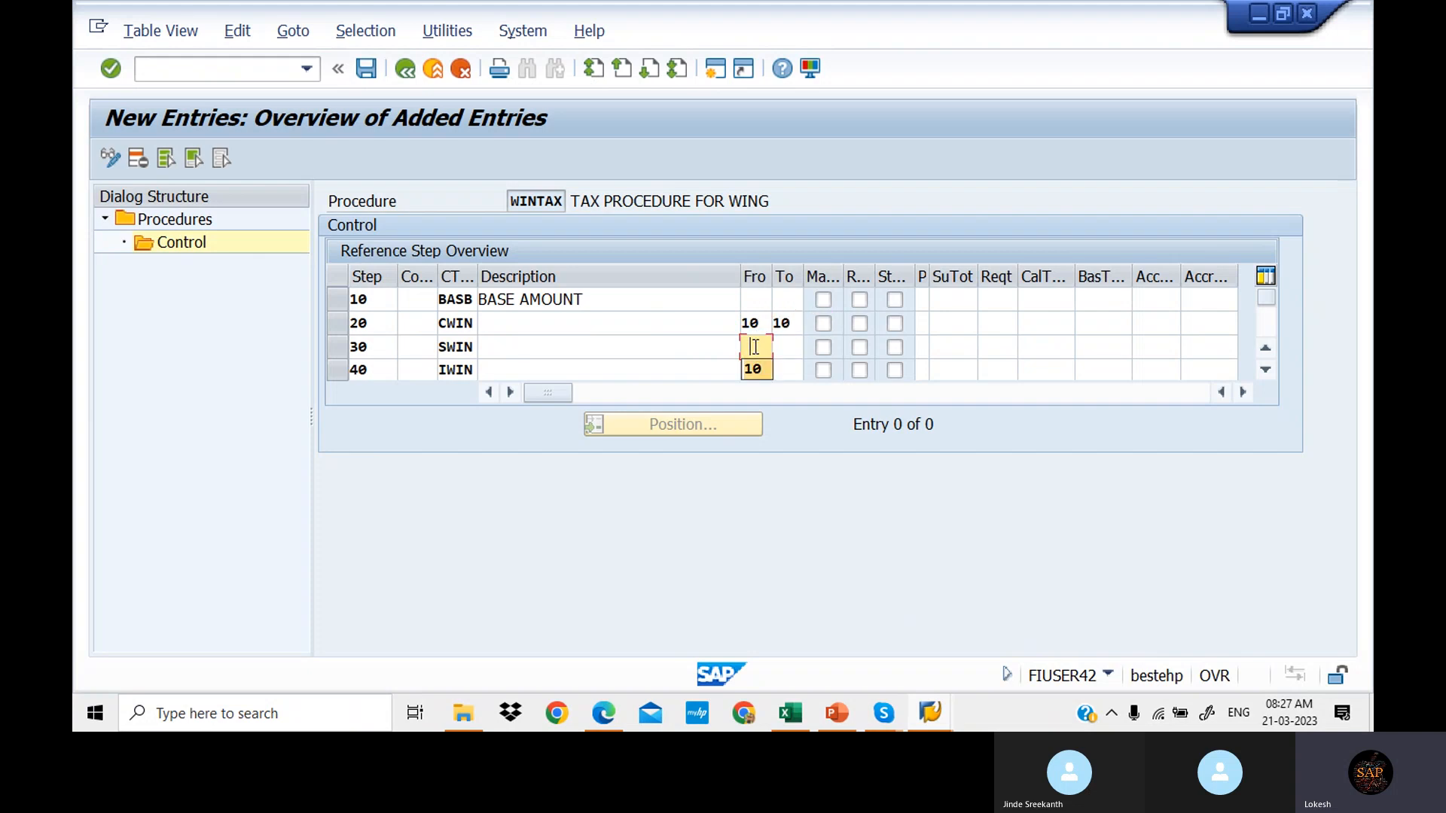
pyautogui.write('10')
pyautogui.press('Tab')
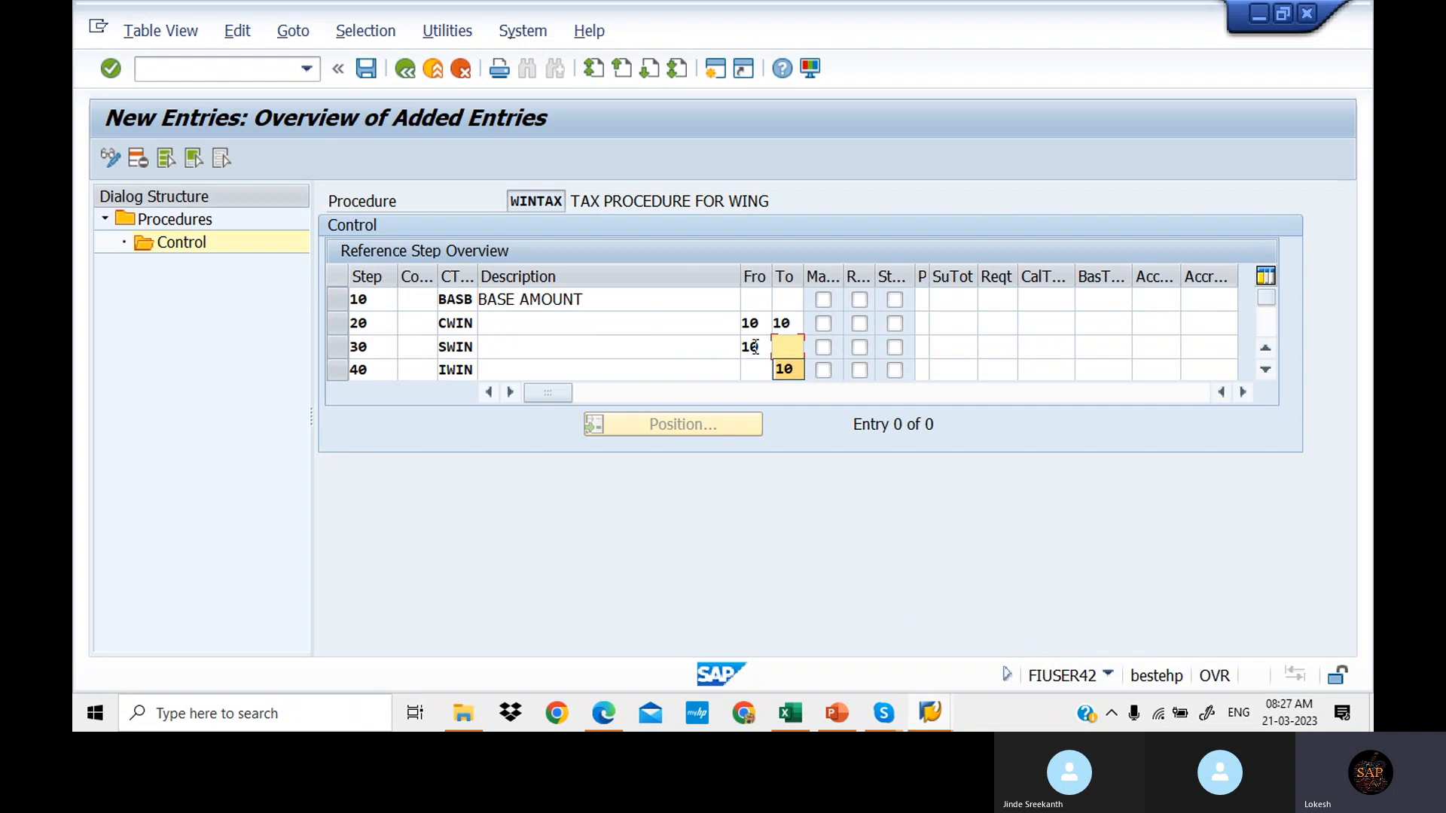
pyautogui.write('10')
pyautogui.press('Tab')
pyautogui.click(760, 370)
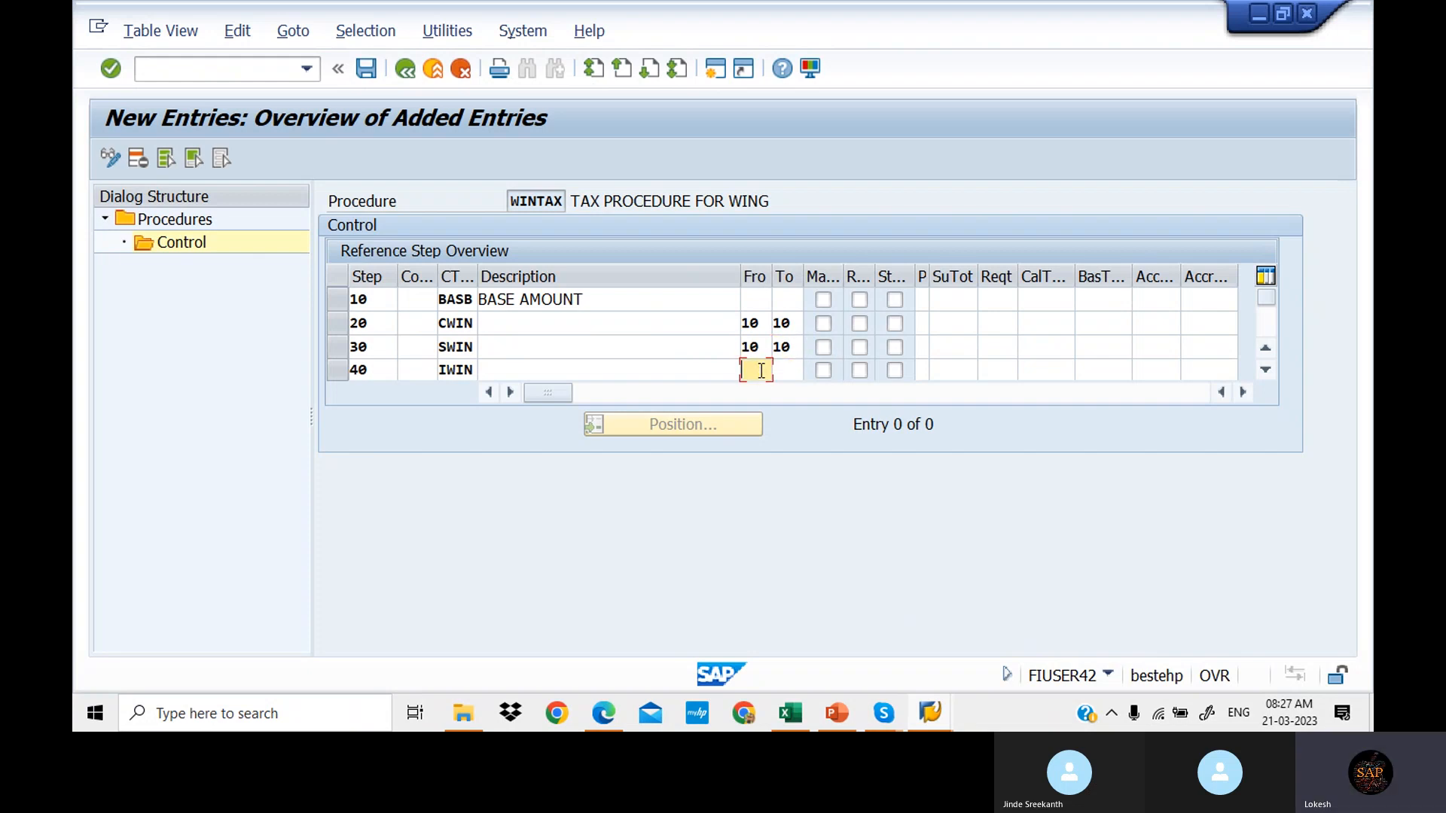
pyautogui.write('10')
pyautogui.press('Tab')
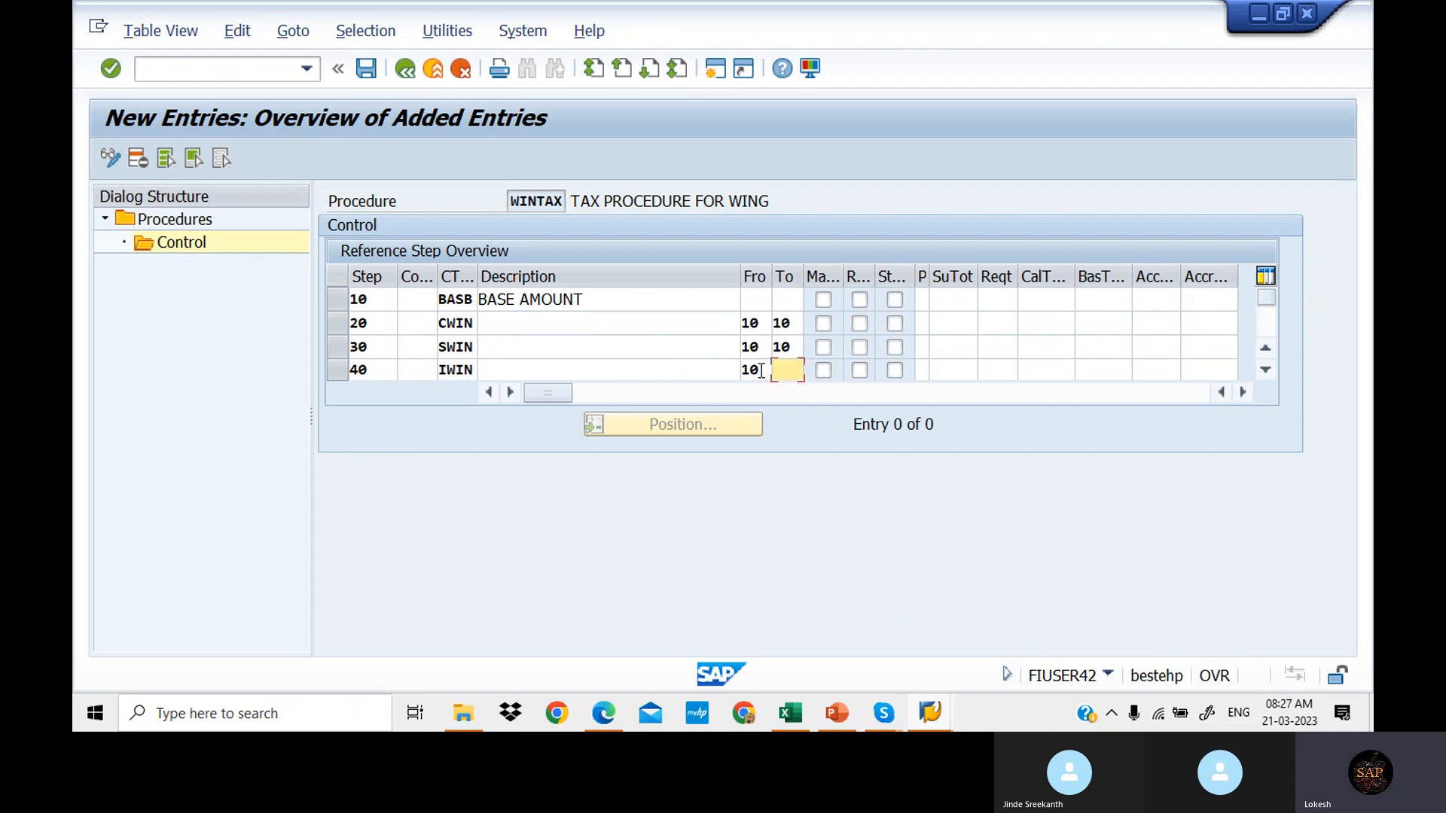
pyautogui.write('10')
pyautogui.press('Tab')
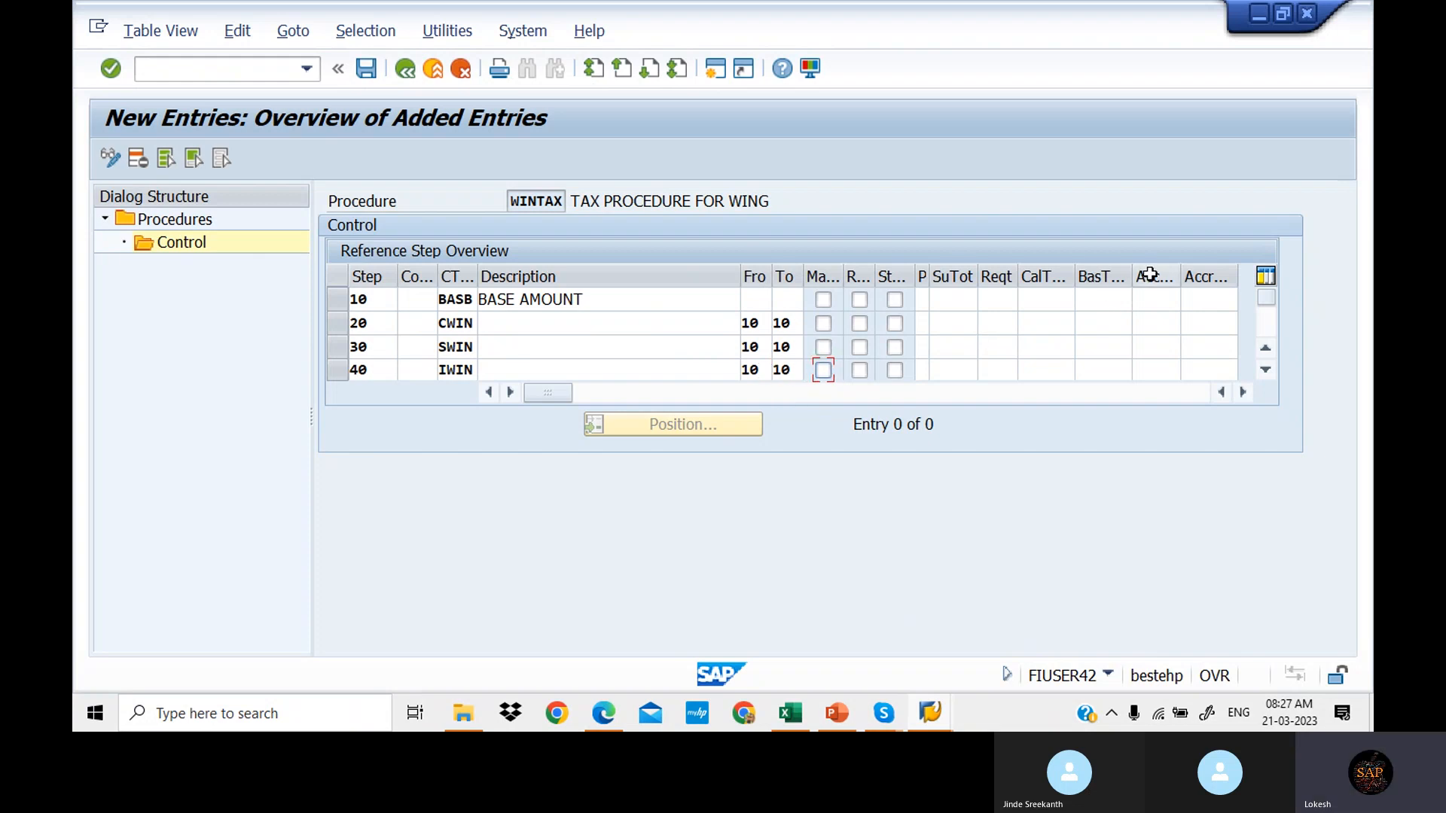
# Step: Open the list of possible account keys for the CWIN row and search it for WI1
pyautogui.click(1144, 328)
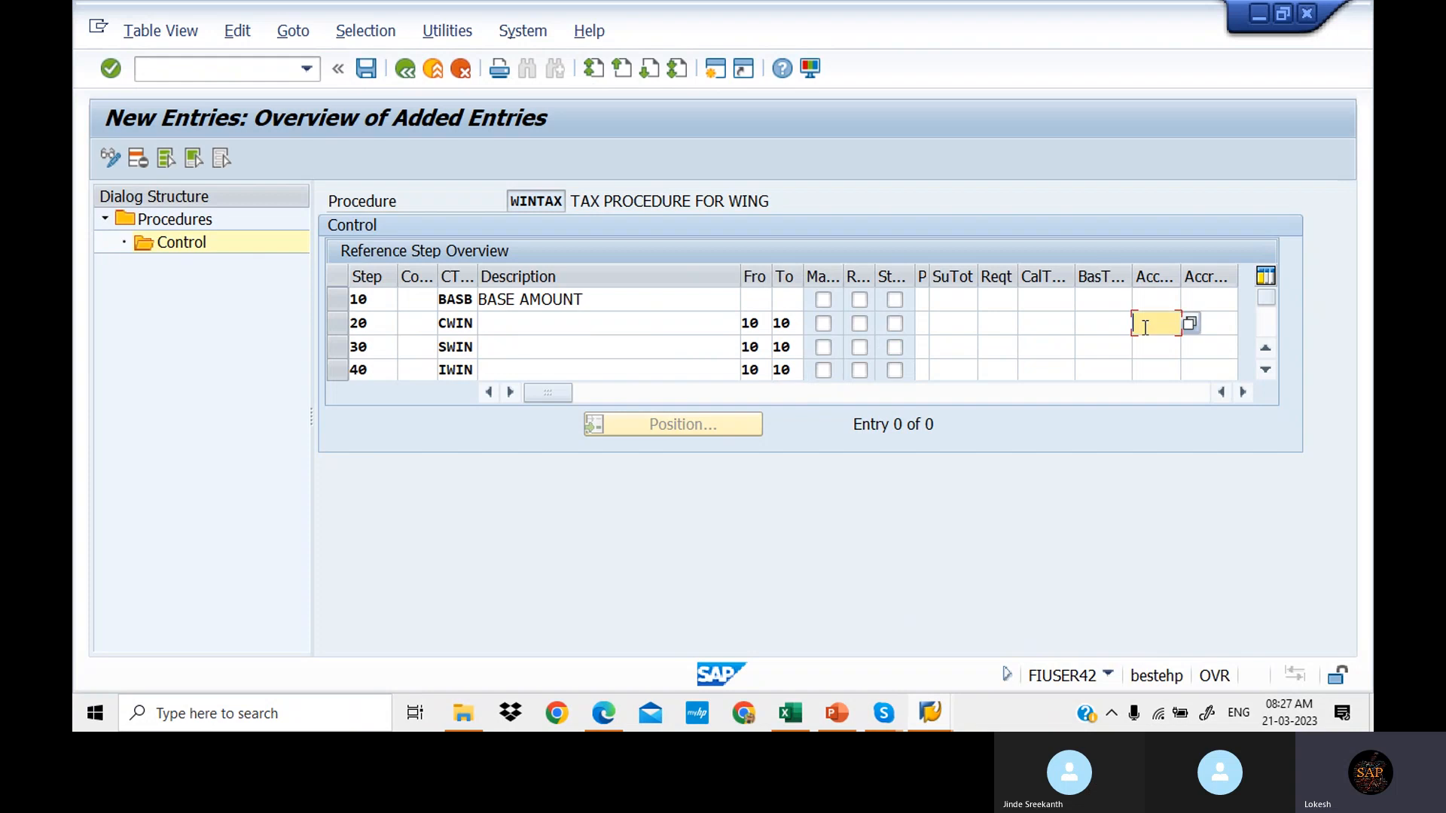
pyautogui.click(1190, 324)
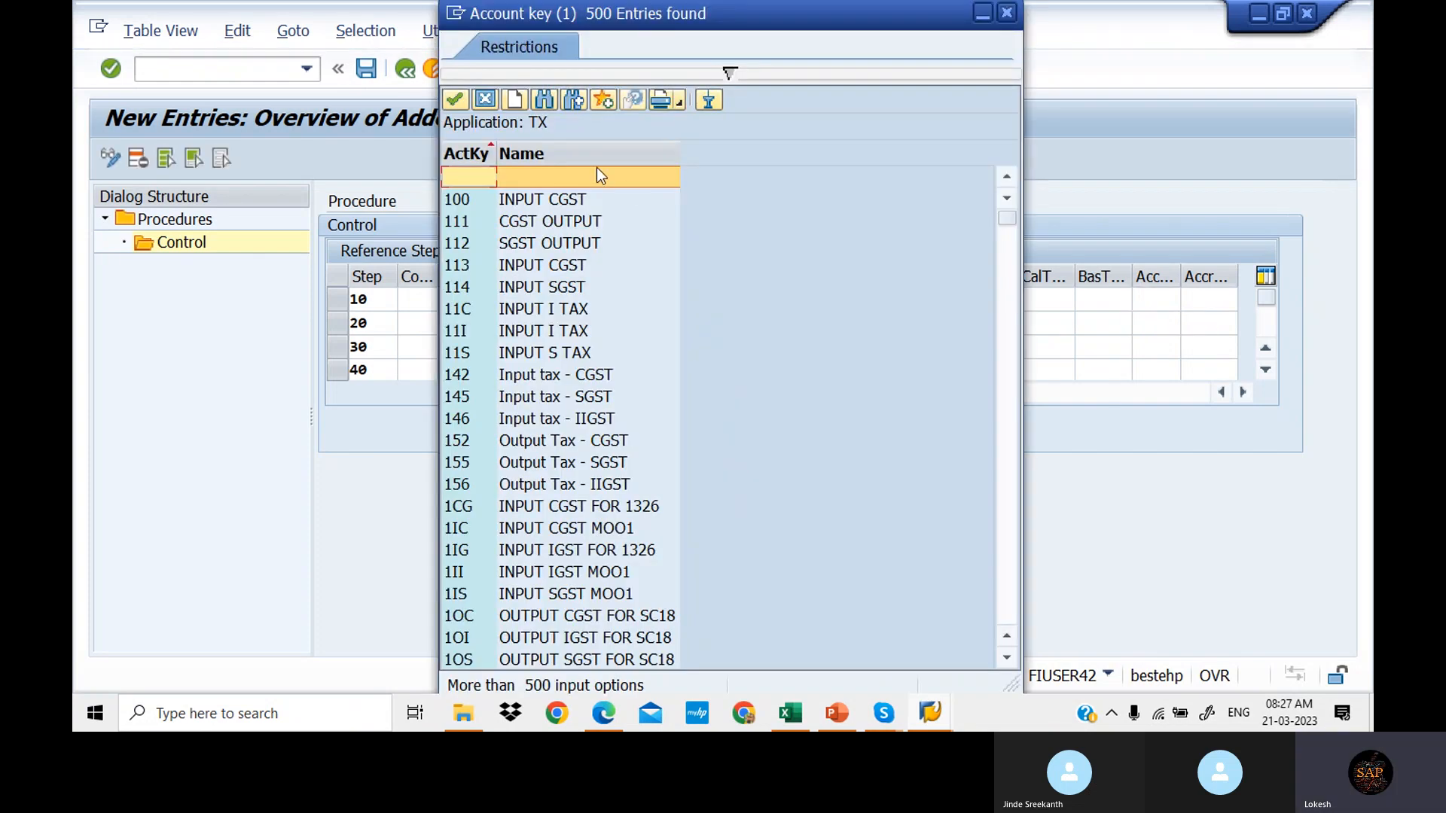
pyautogui.click(545, 106)
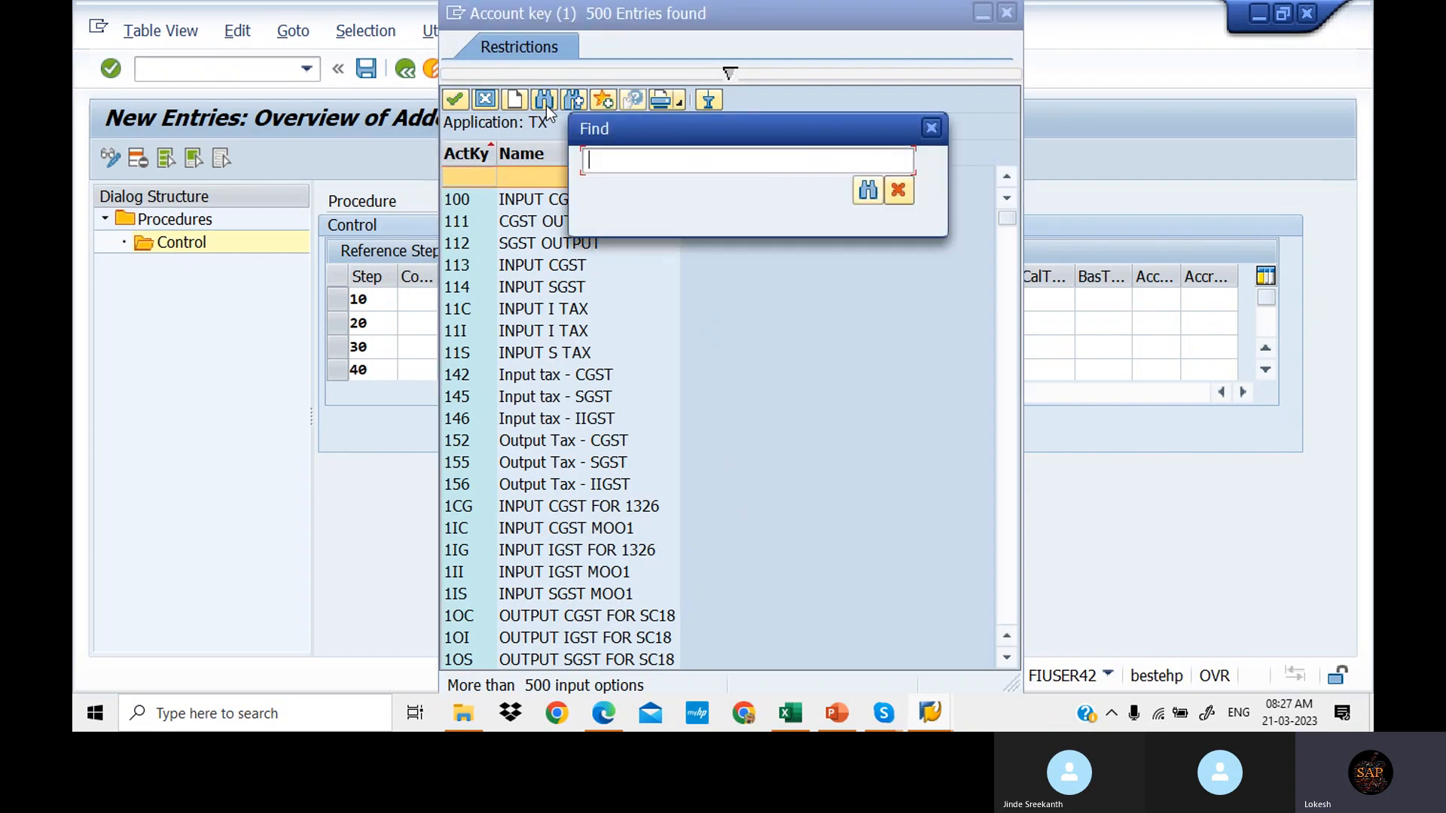
pyautogui.write('WI1')
pyautogui.press('Return')
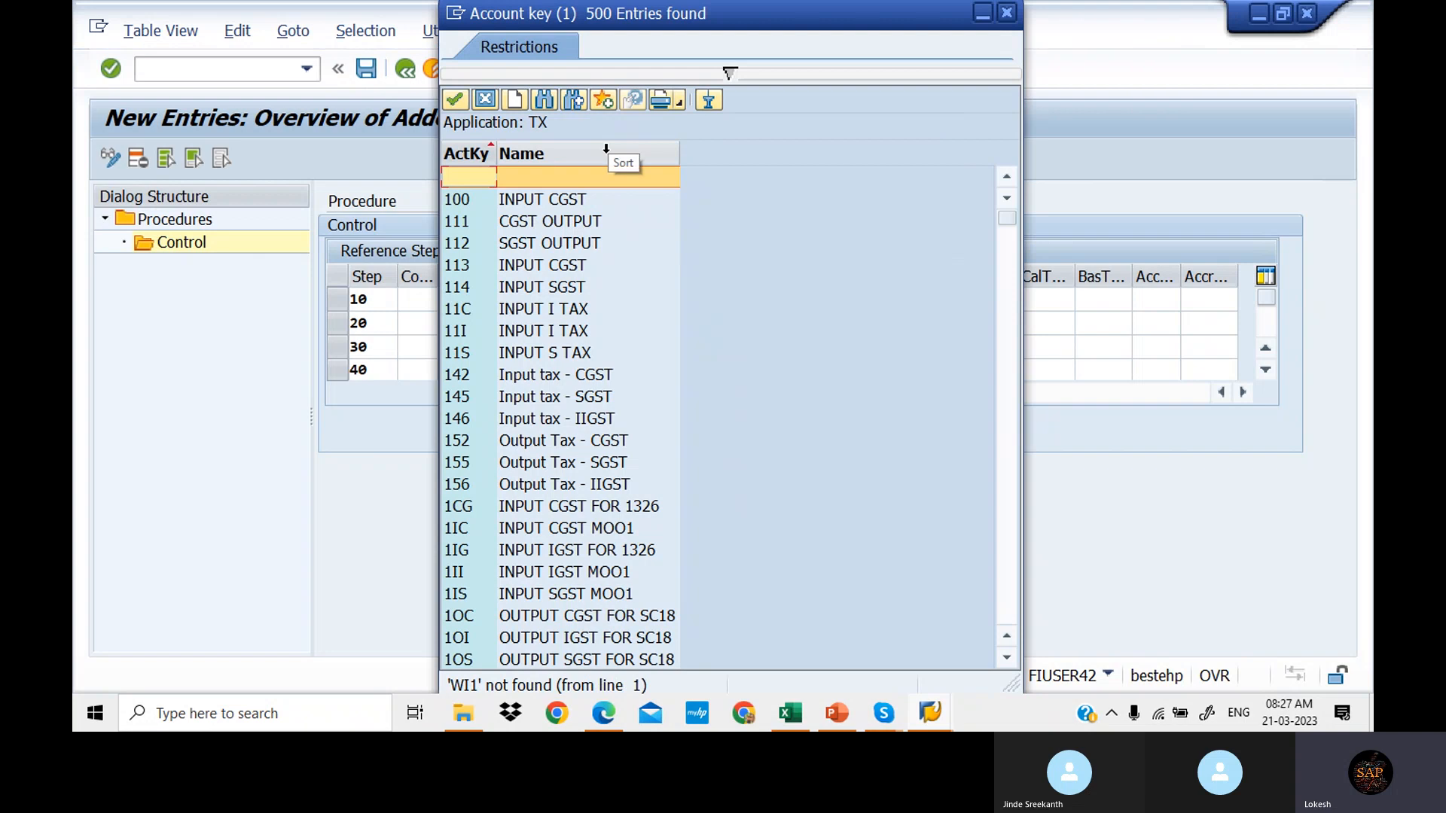
# Step: Look through the account key list for the WI1 key, down to its last entries
pyautogui.click(1005, 482)
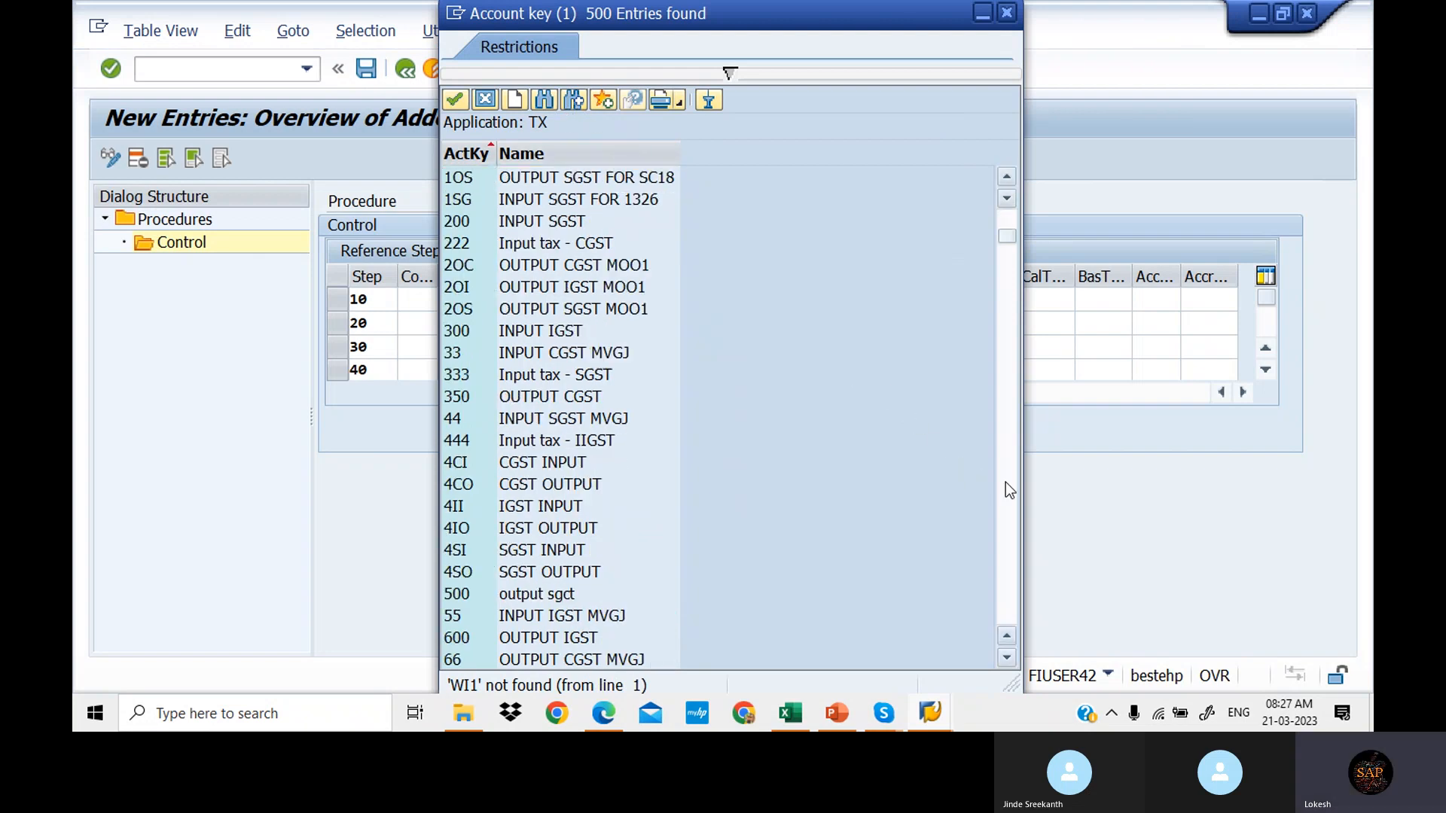
pyautogui.click(1005, 482)
pyautogui.click(1006, 482)
pyautogui.click(1005, 482)
pyautogui.click(1006, 482)
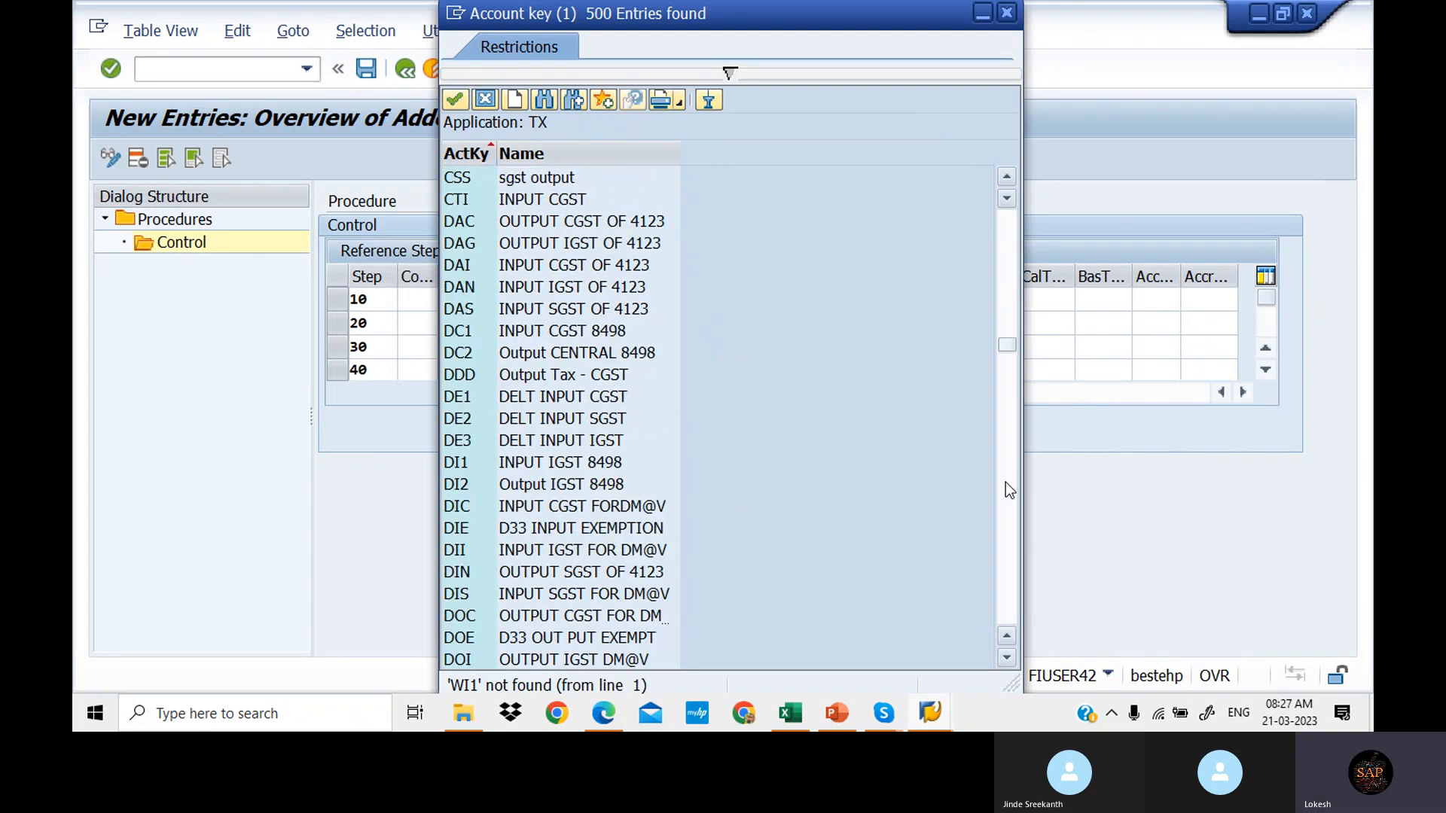
pyautogui.click(1005, 482)
pyautogui.click(1005, 482)
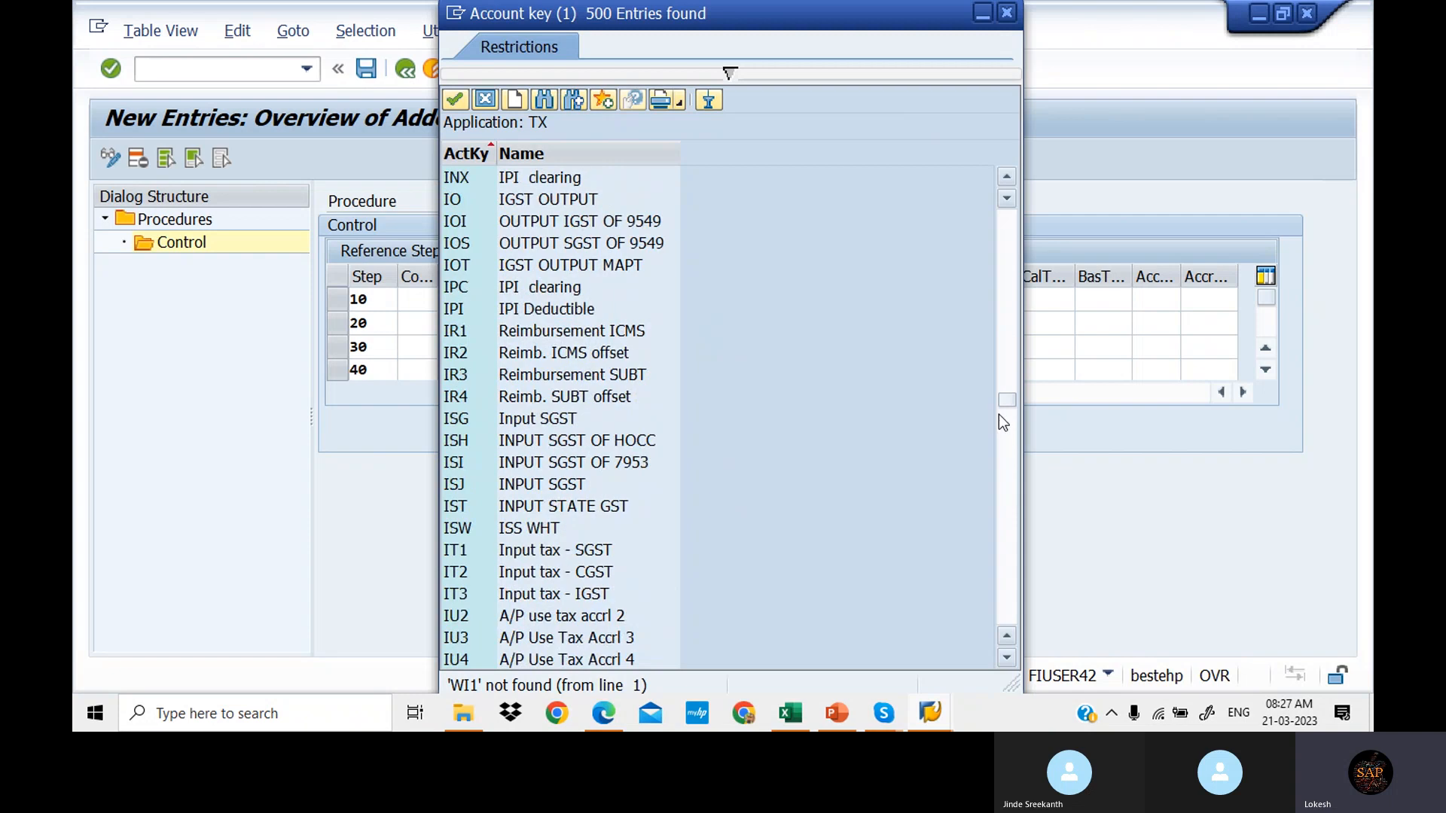
pyautogui.click(1014, 500)
pyautogui.click(1013, 500)
pyautogui.click(1014, 500)
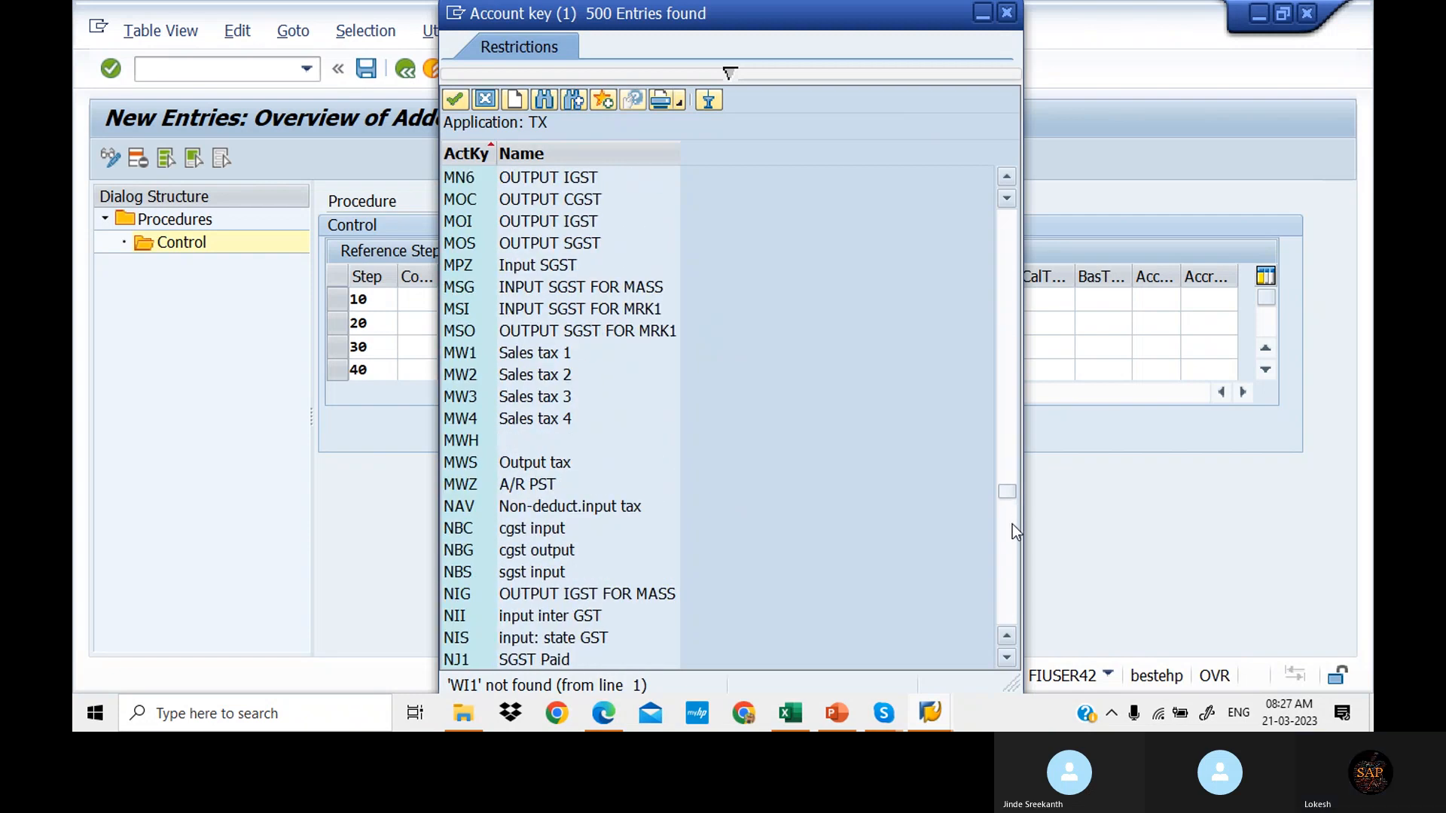
pyautogui.click(1015, 531)
pyautogui.click(1015, 531)
pyautogui.click(1011, 580)
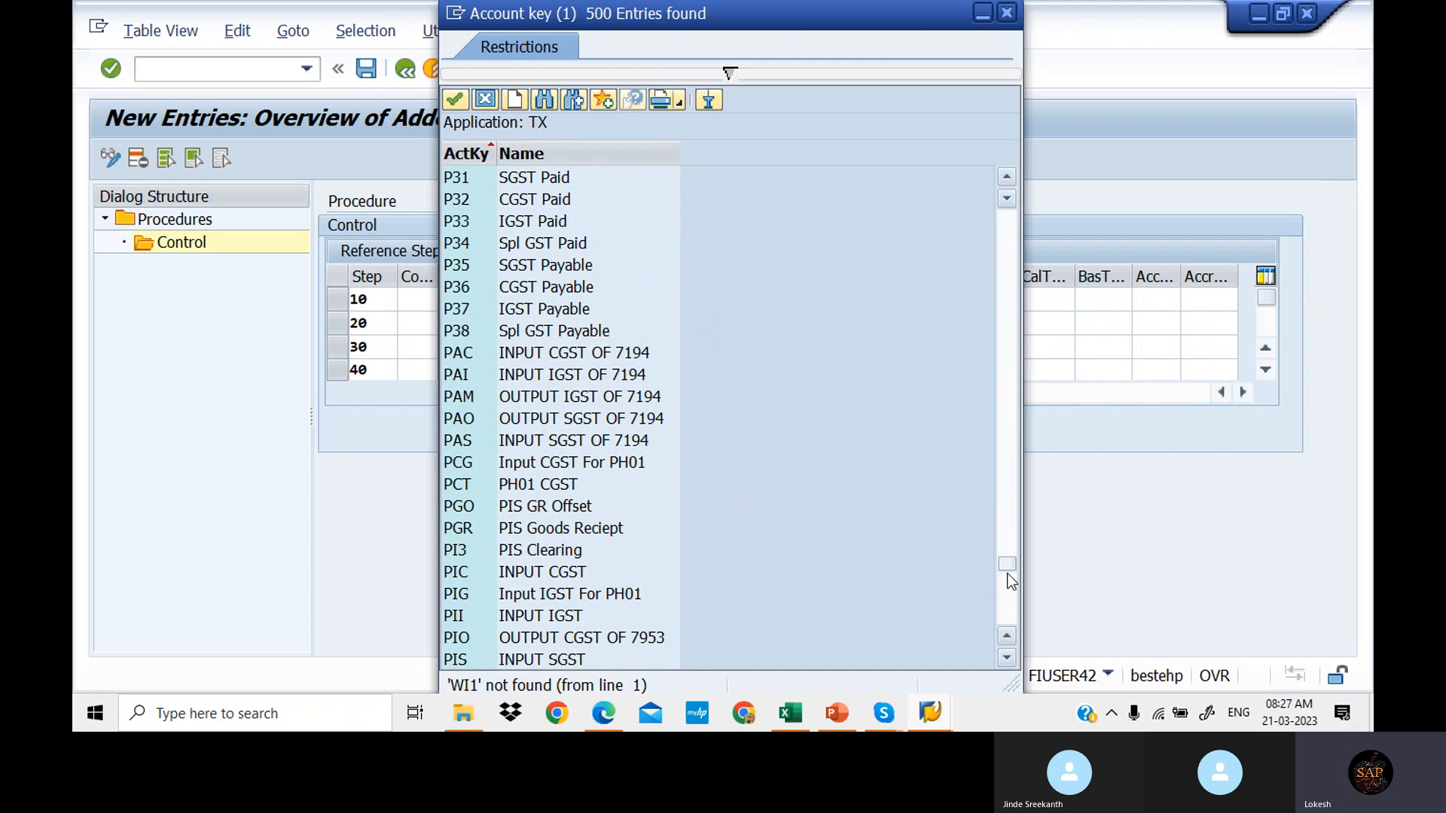
pyautogui.click(1010, 580)
pyautogui.click(1009, 602)
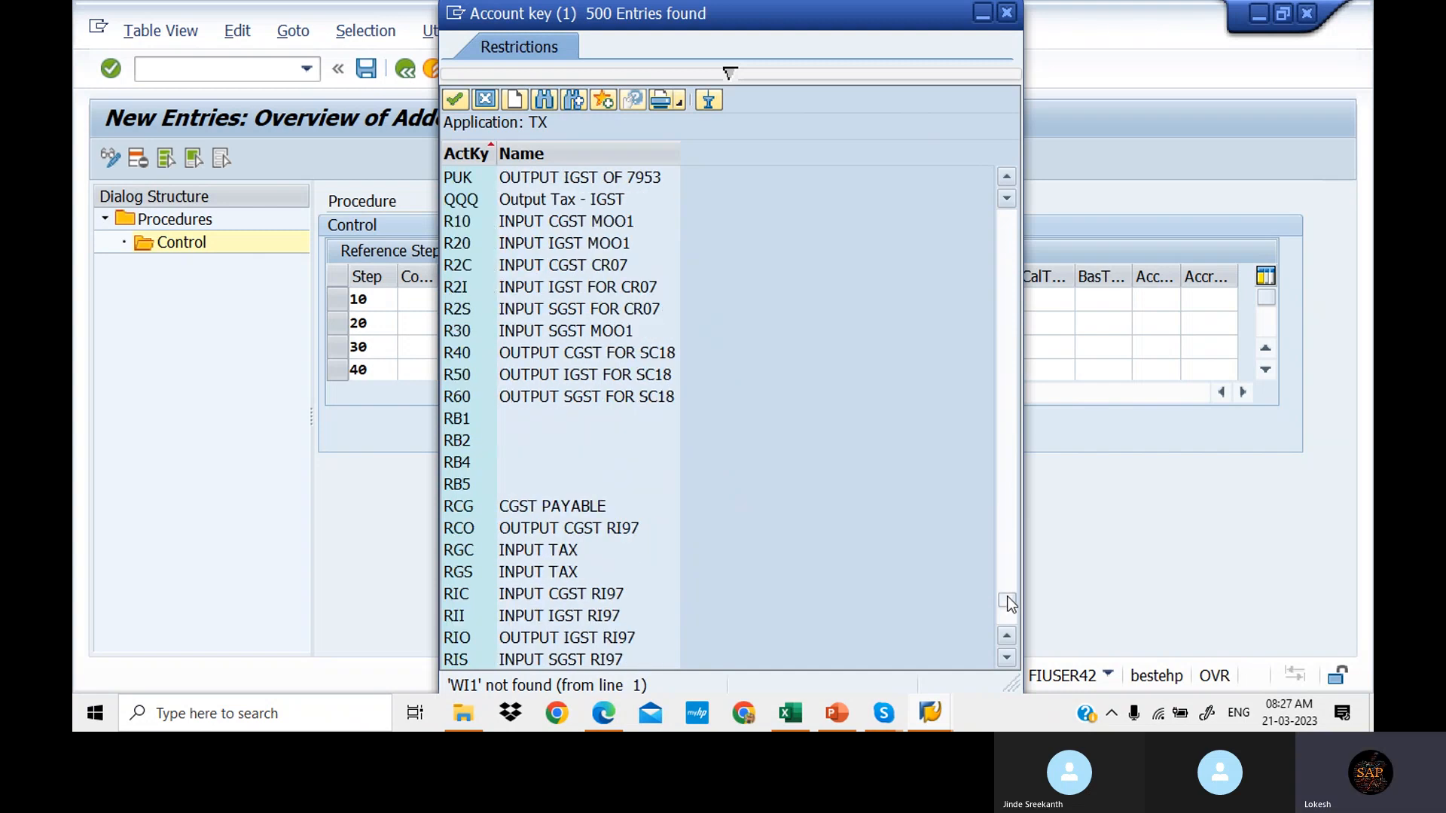
pyautogui.click(1010, 603)
pyautogui.click(1016, 624)
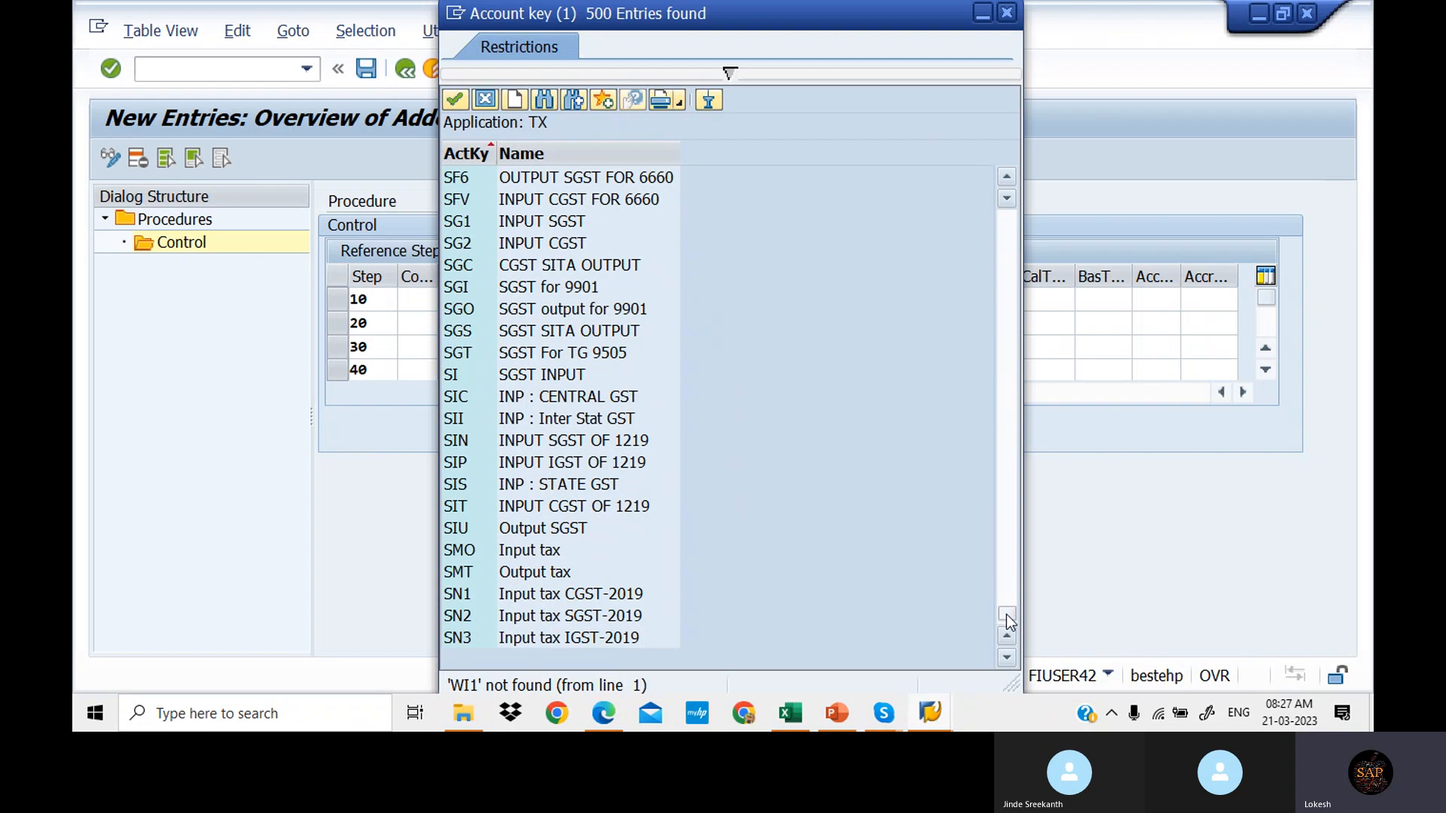
pyautogui.moveTo(1007, 616); pyautogui.dragTo(1011, 600)
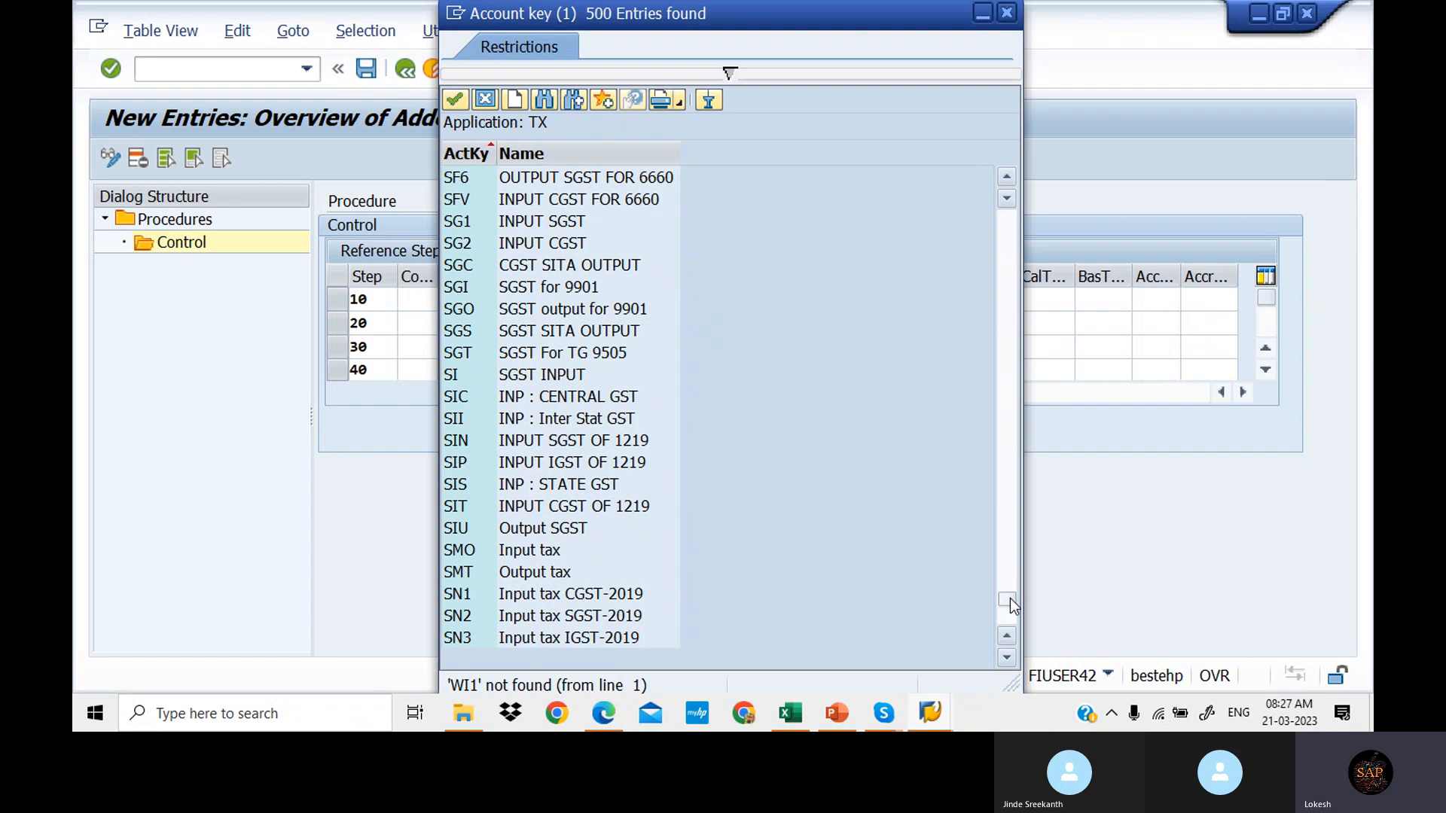
pyautogui.moveTo(1009, 548); pyautogui.dragTo(1010, 529)
pyautogui.click(1009, 528)
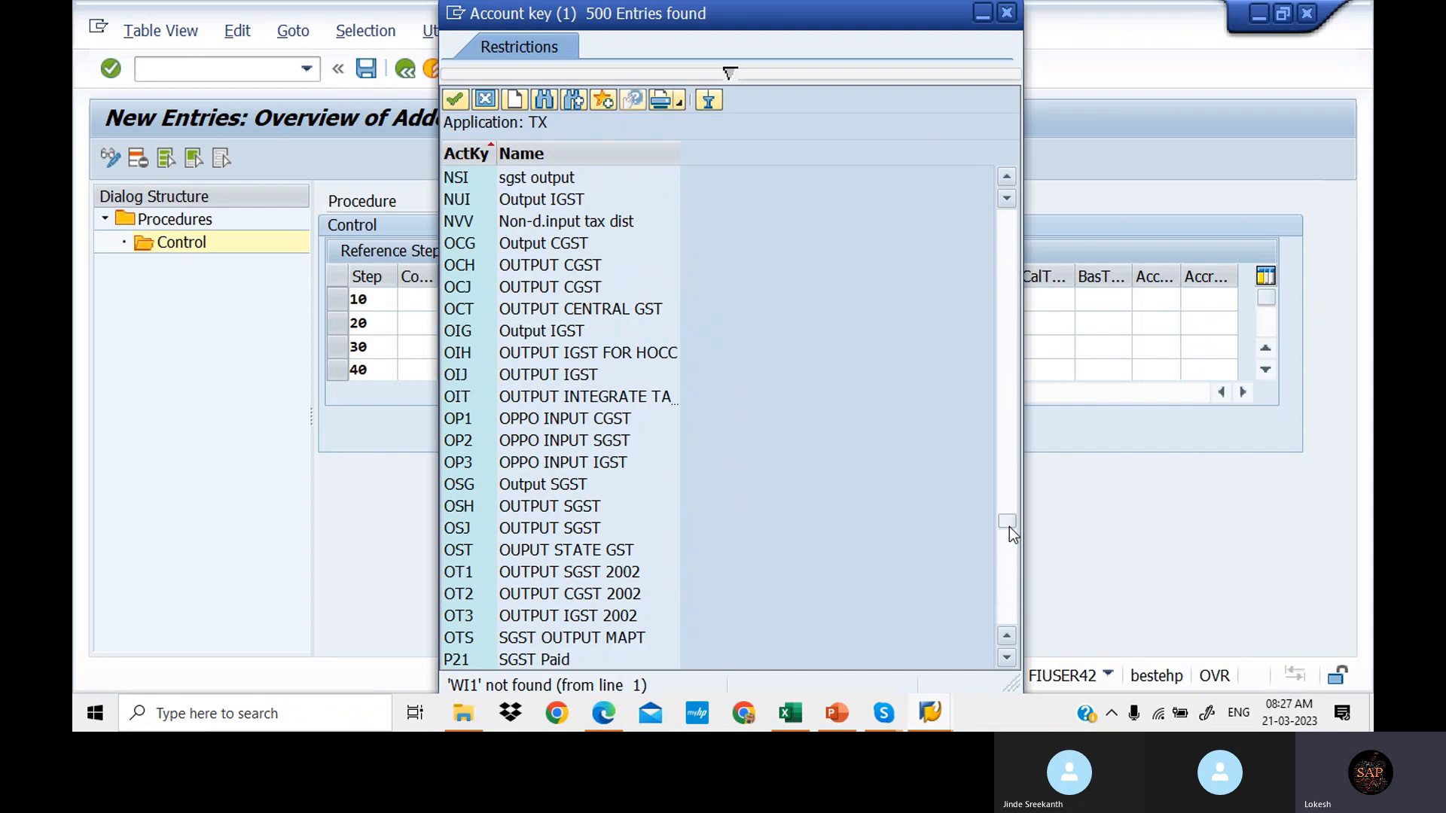
pyautogui.click(1012, 488)
pyautogui.click(1012, 488)
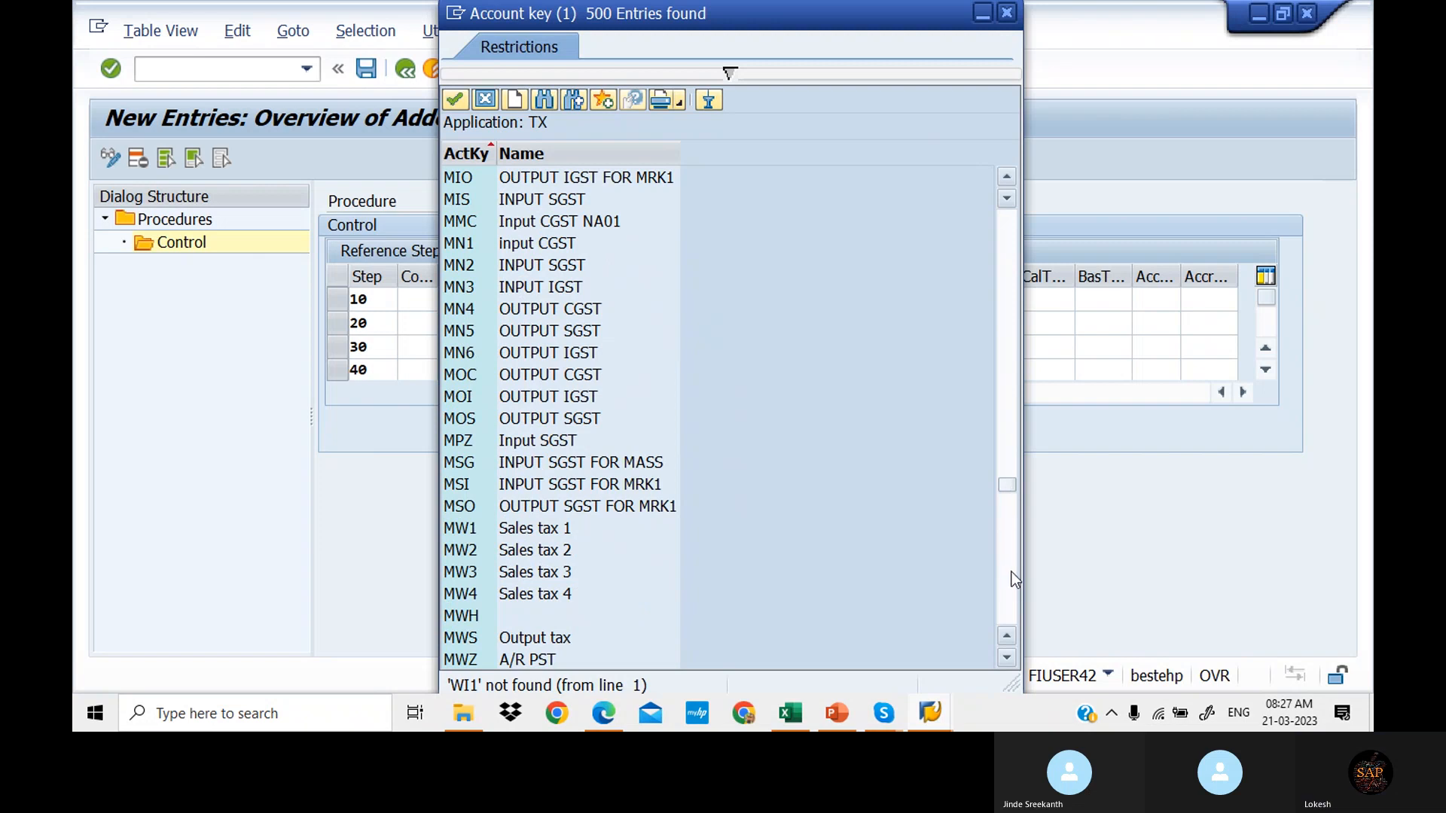
pyautogui.click(1011, 593)
pyautogui.click(1011, 594)
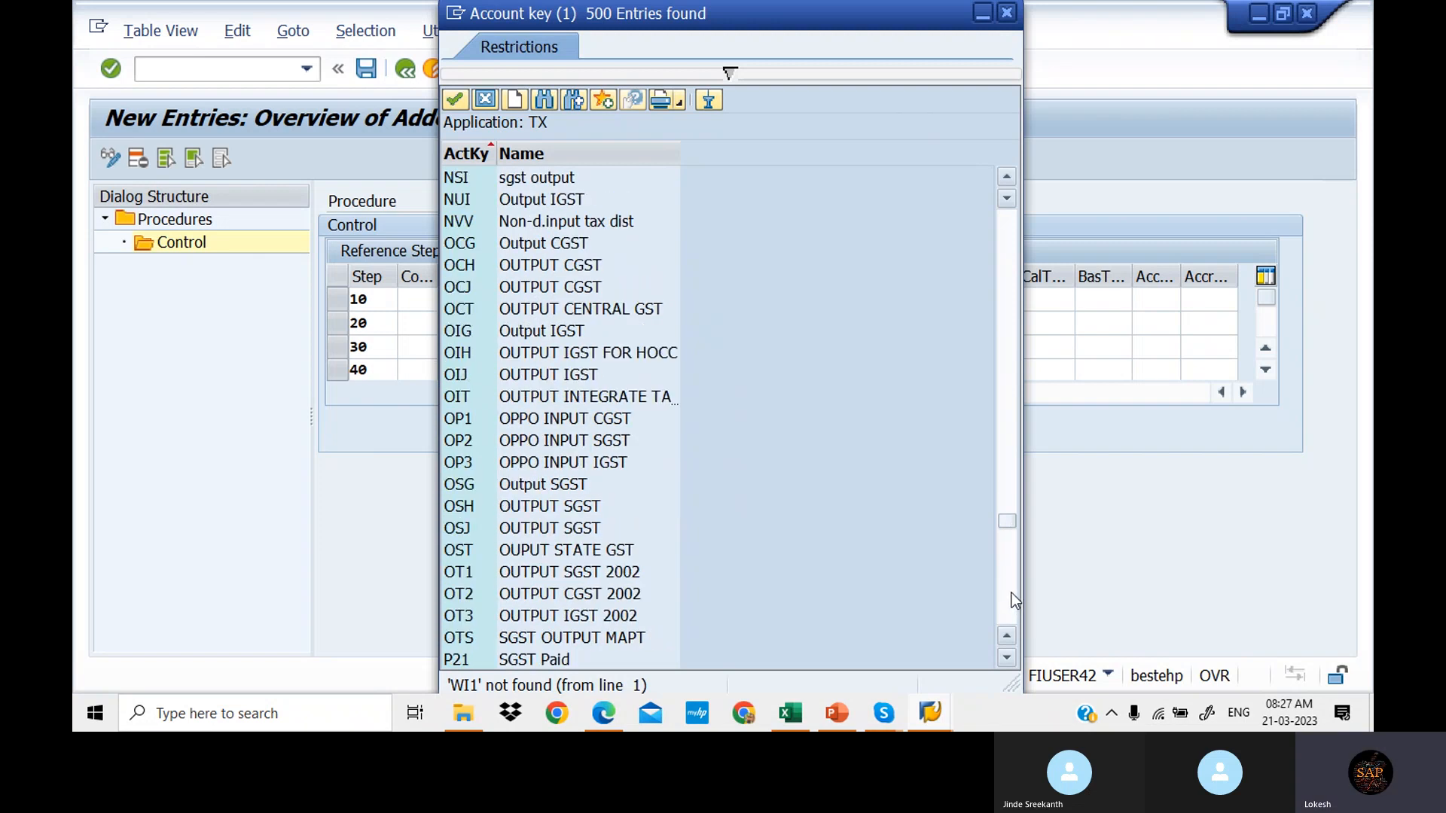
pyautogui.click(1011, 594)
pyautogui.click(1011, 593)
pyautogui.click(1011, 593)
pyautogui.click(1011, 593)
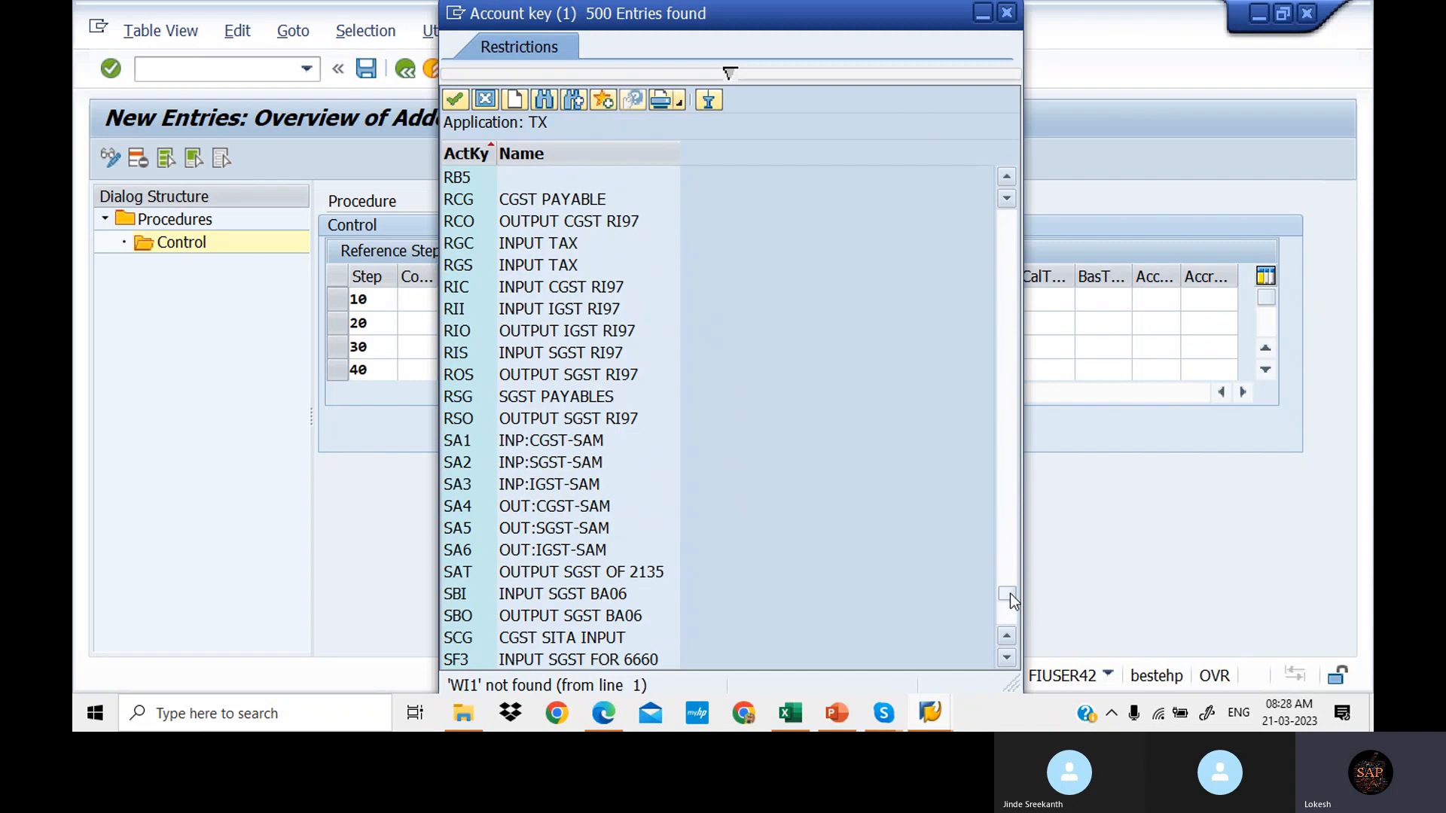
pyautogui.scroll(-5, 1010, 617)
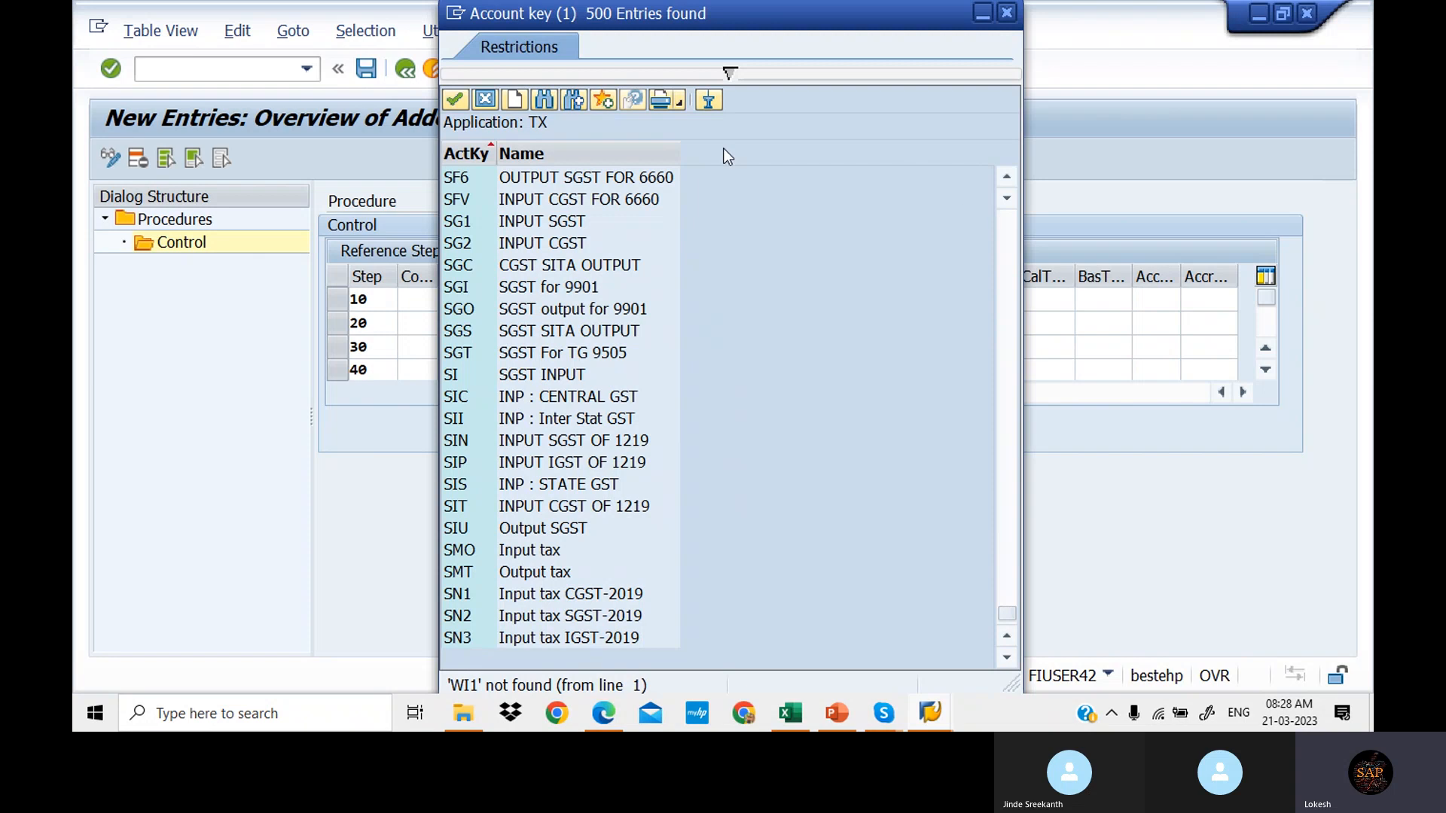
# Step: Check the account keys in the Excel GST list, search the SAP account key list for WING, and close the list
pyautogui.click(545, 100)
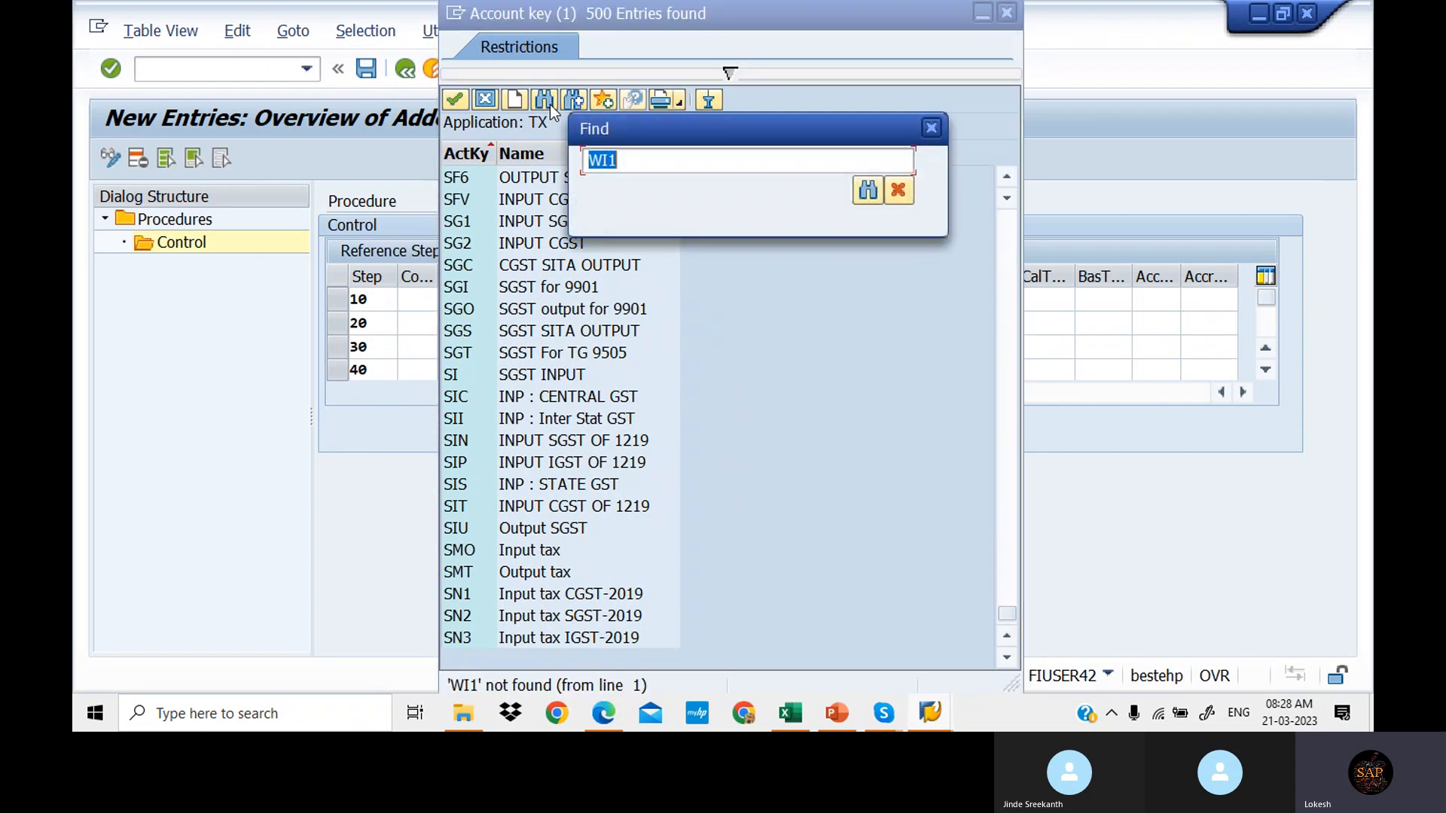
pyautogui.press('BackSpace')
pyautogui.click(797, 712)
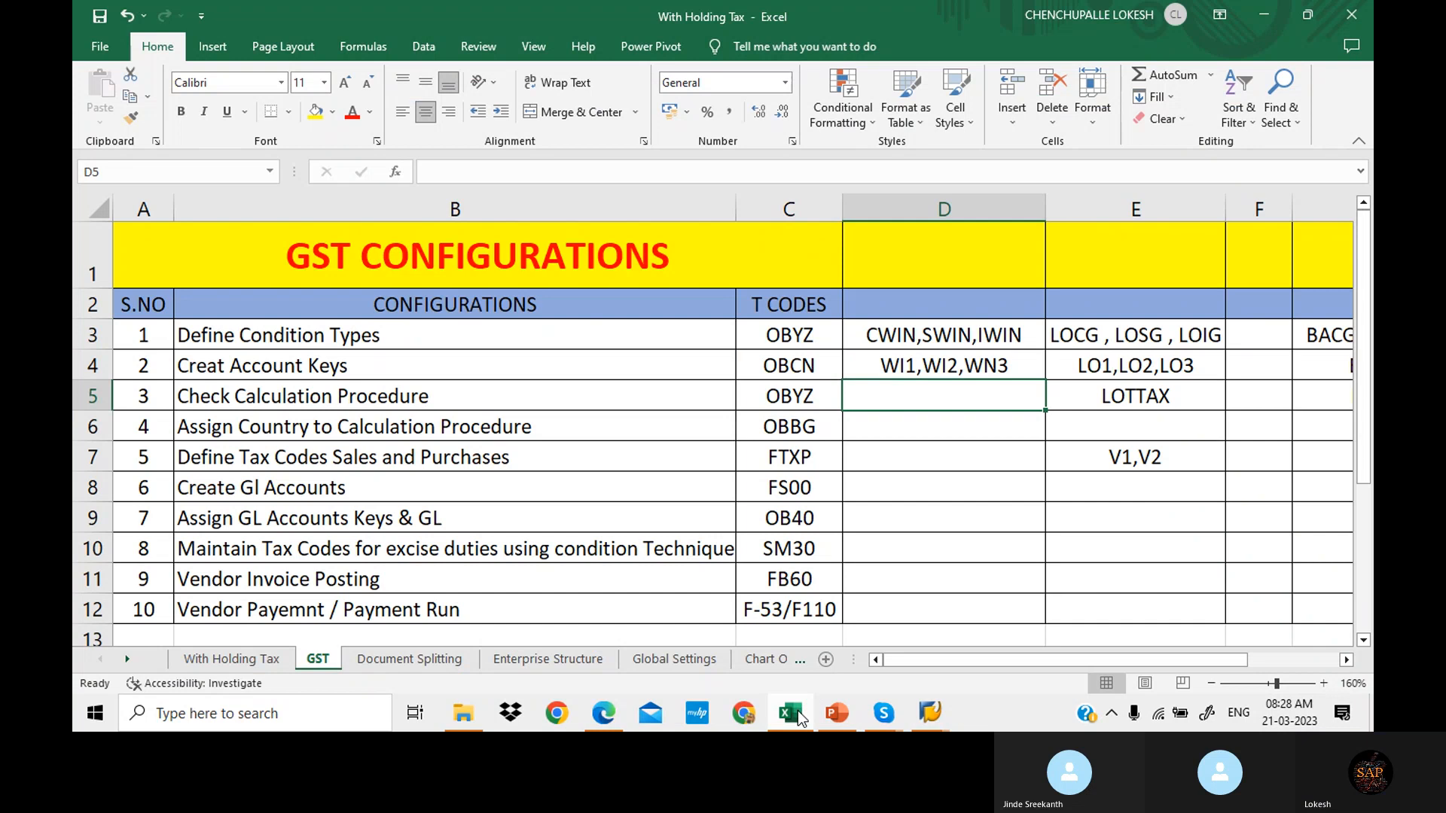
pyautogui.click(799, 716)
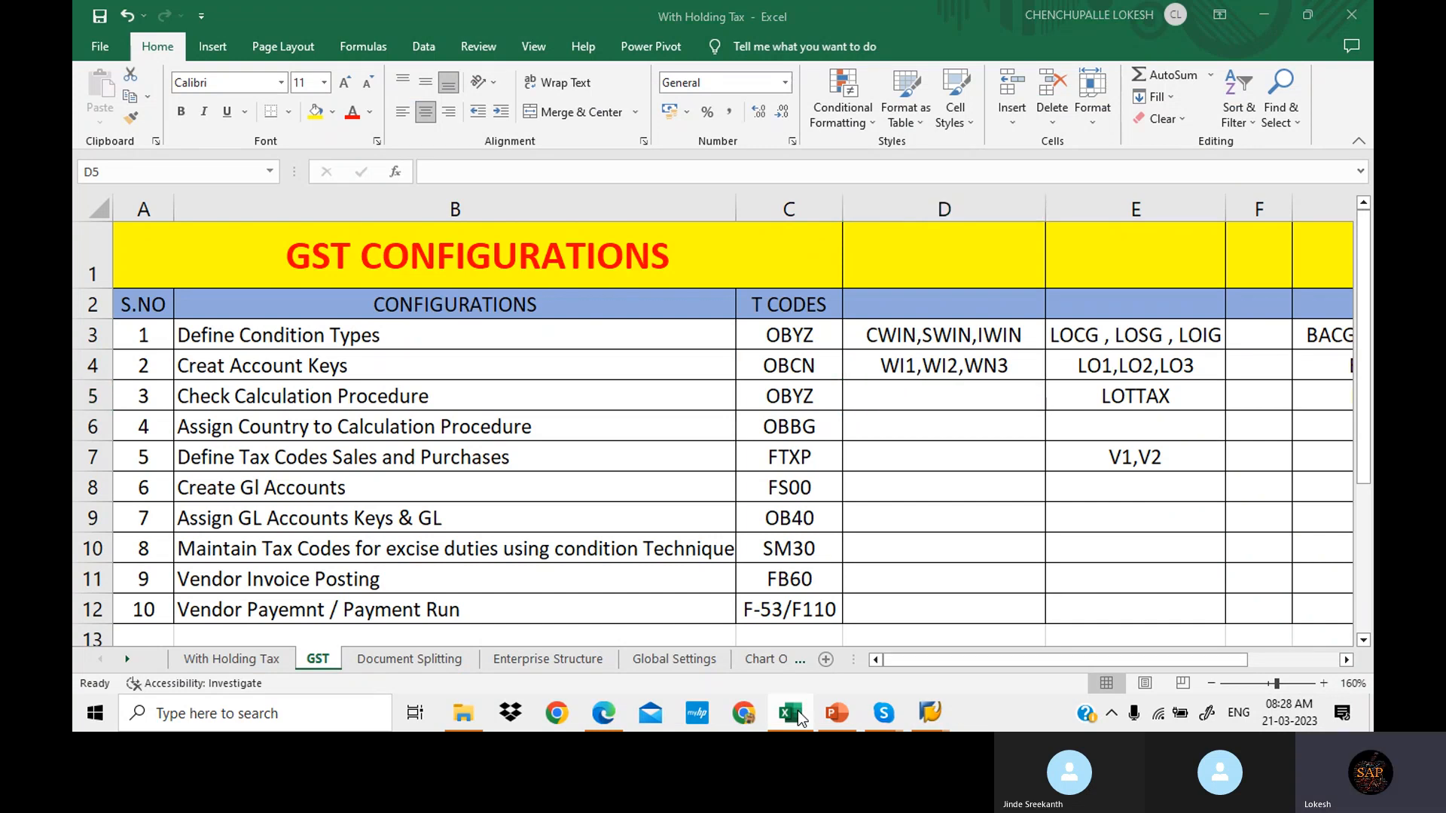
pyautogui.write('WIN1')
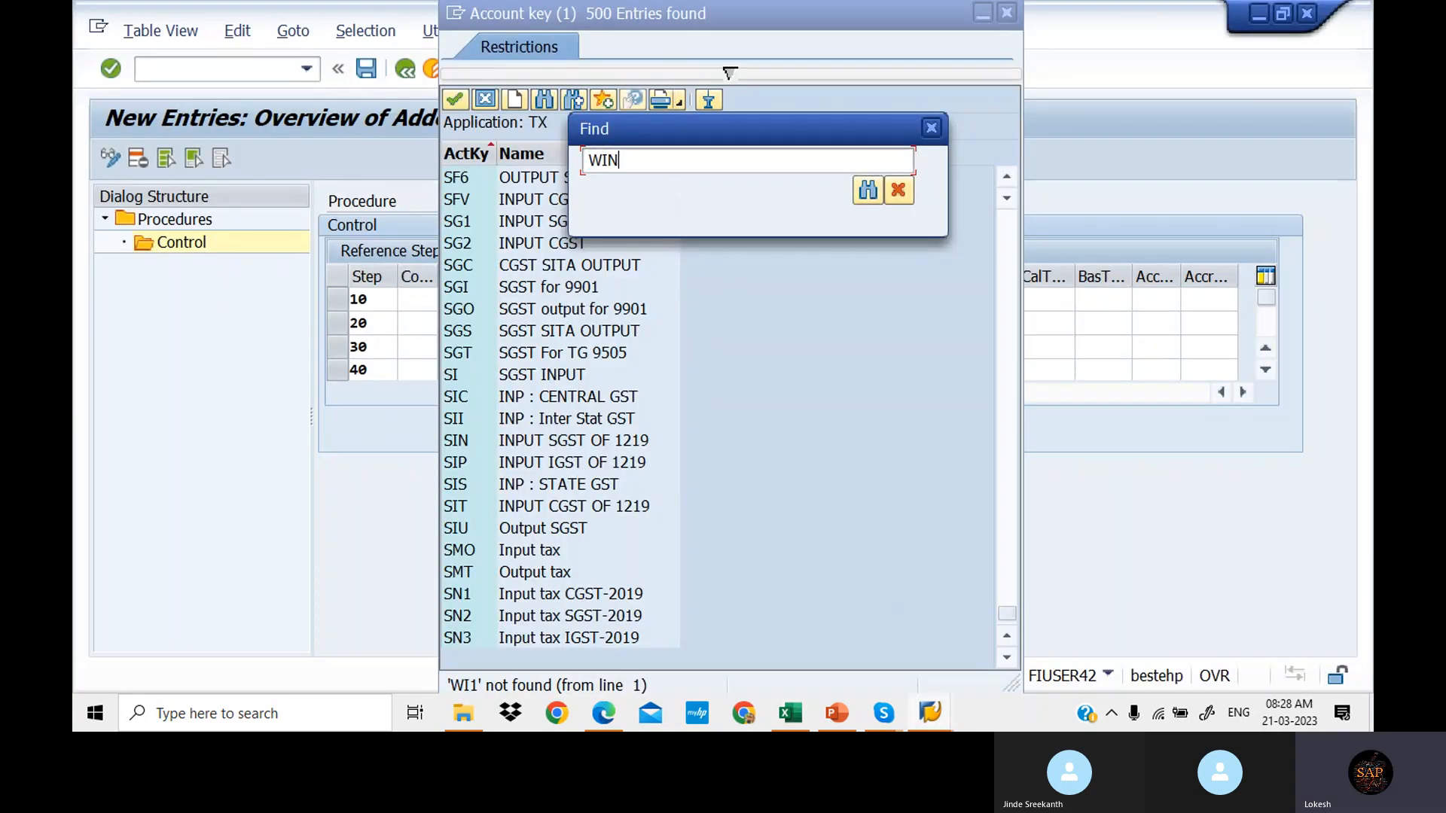
pyautogui.press('Return')
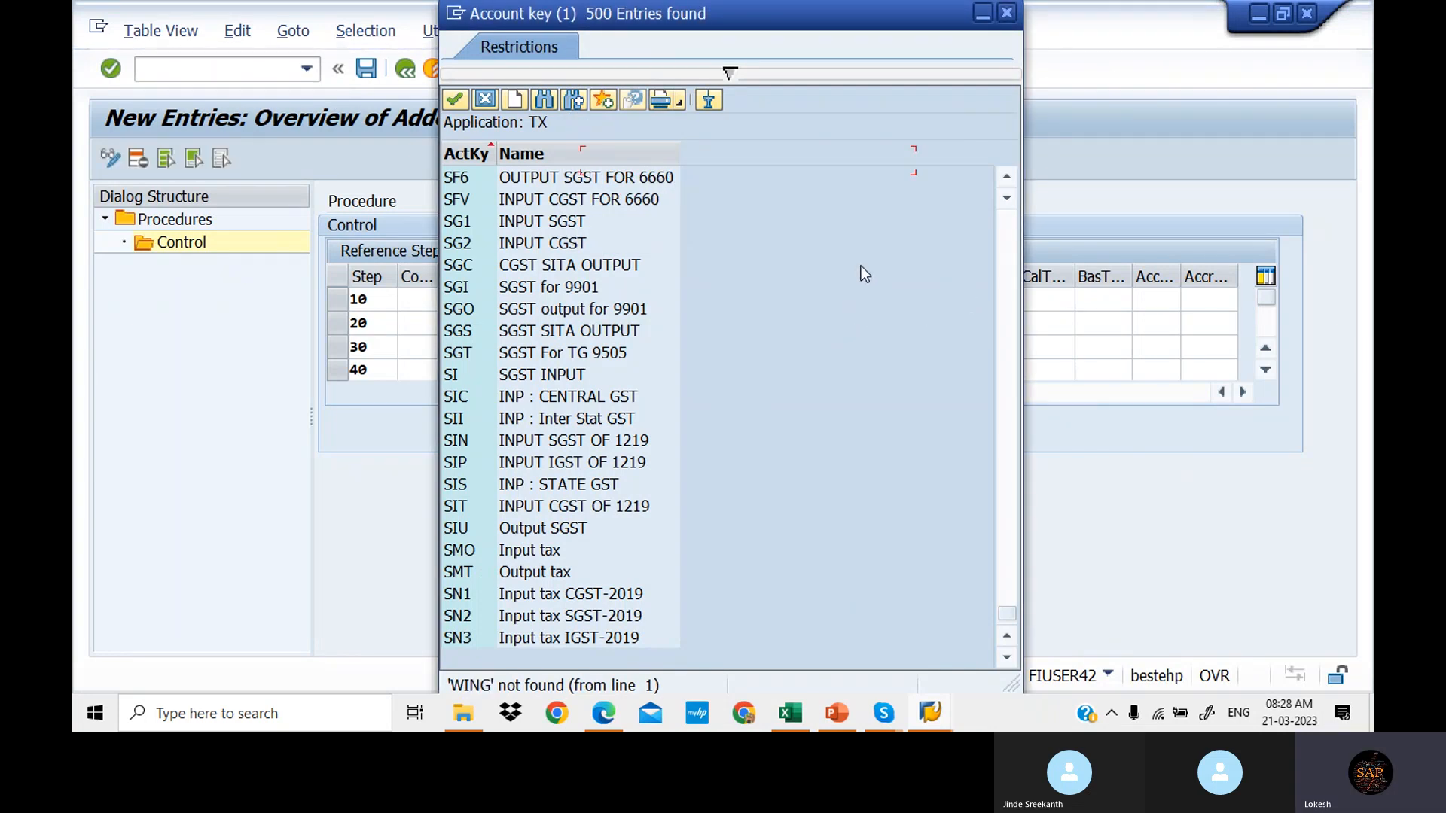
pyautogui.click(1006, 12)
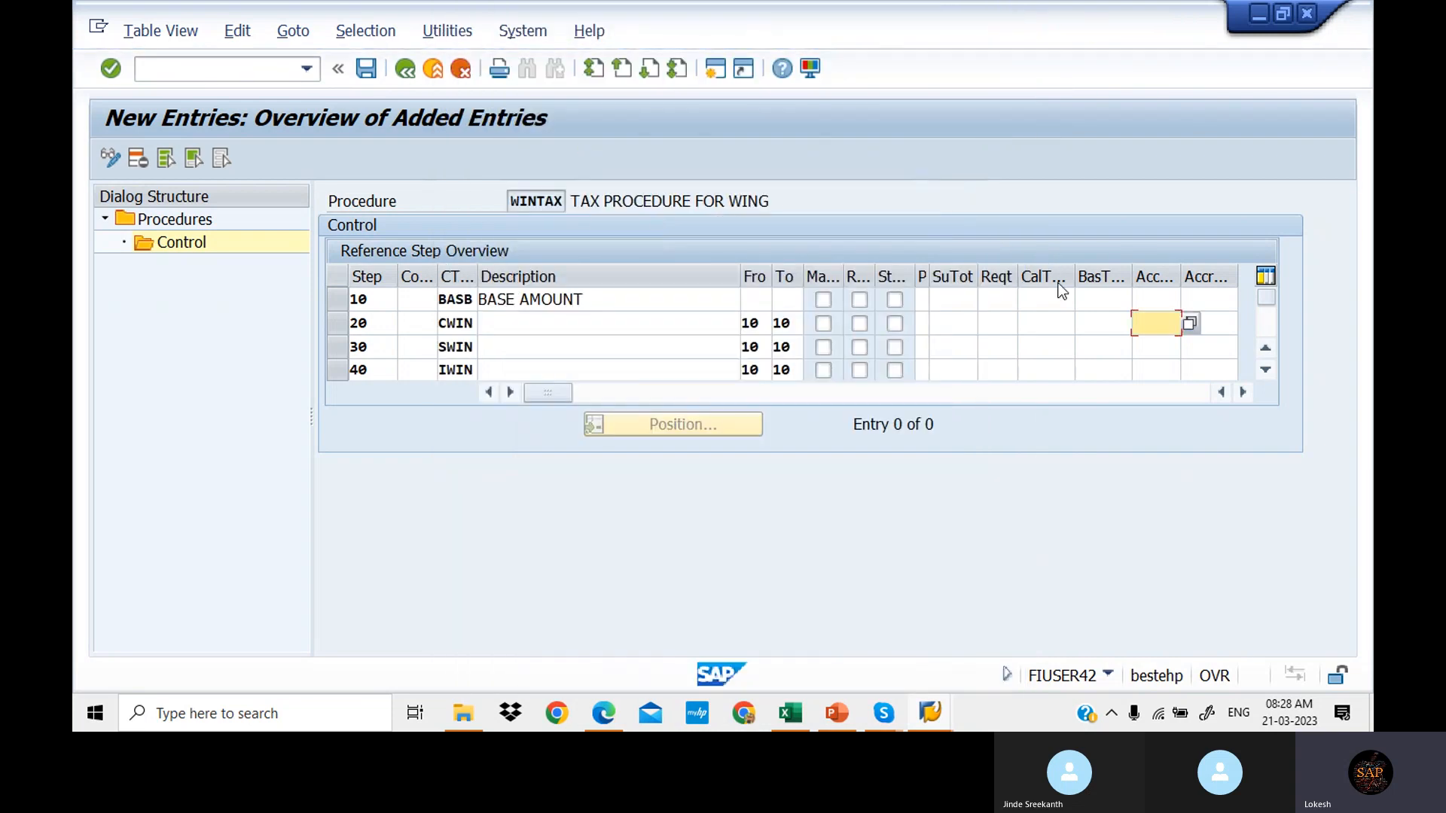
# Step: Assign account keys WI1 to the CWIN row, WI2 to the SWIN row and WN3 to the IWIN row
pyautogui.write('WI1')
pyautogui.click(1151, 351)
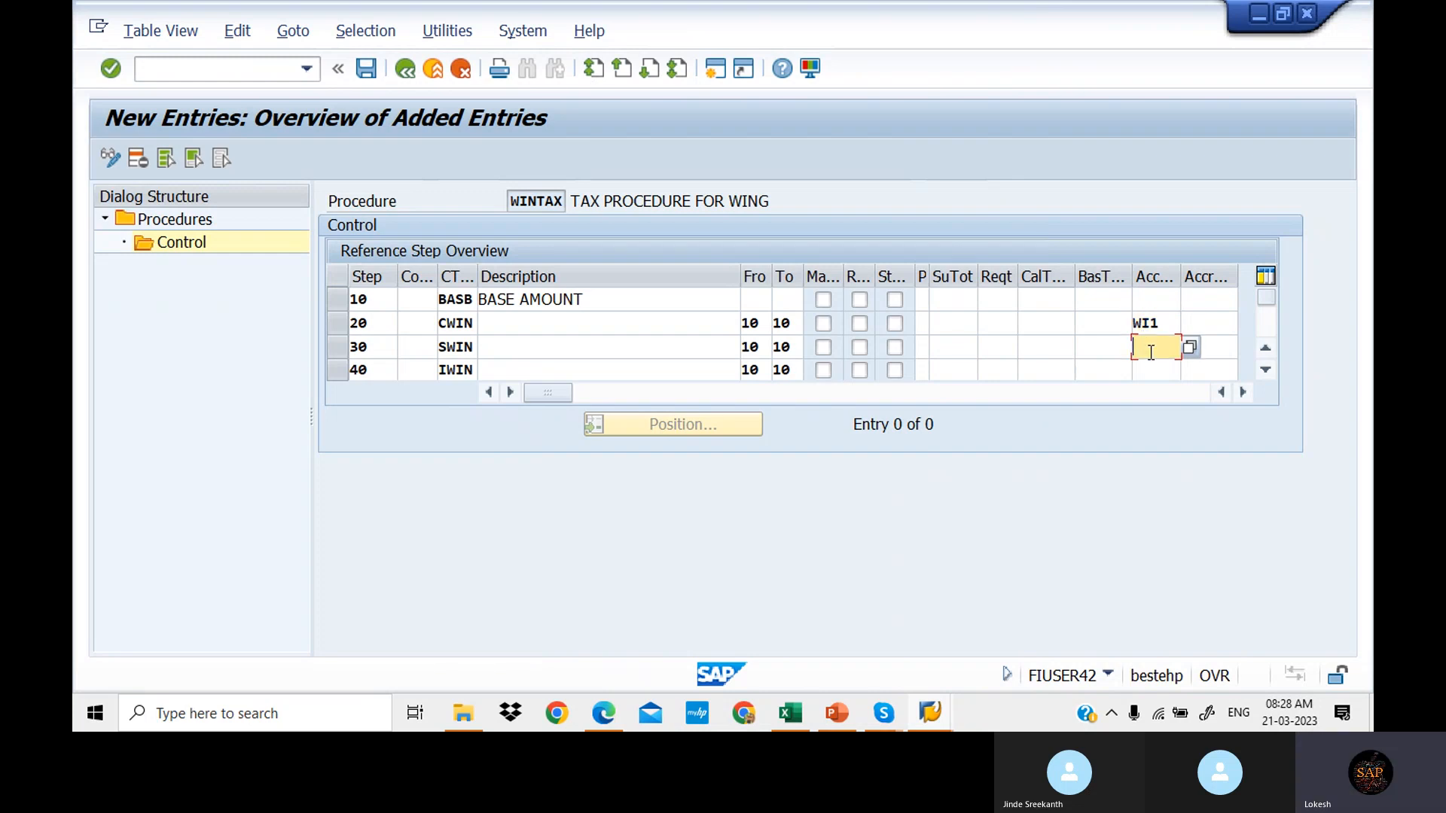
pyautogui.write('WI2')
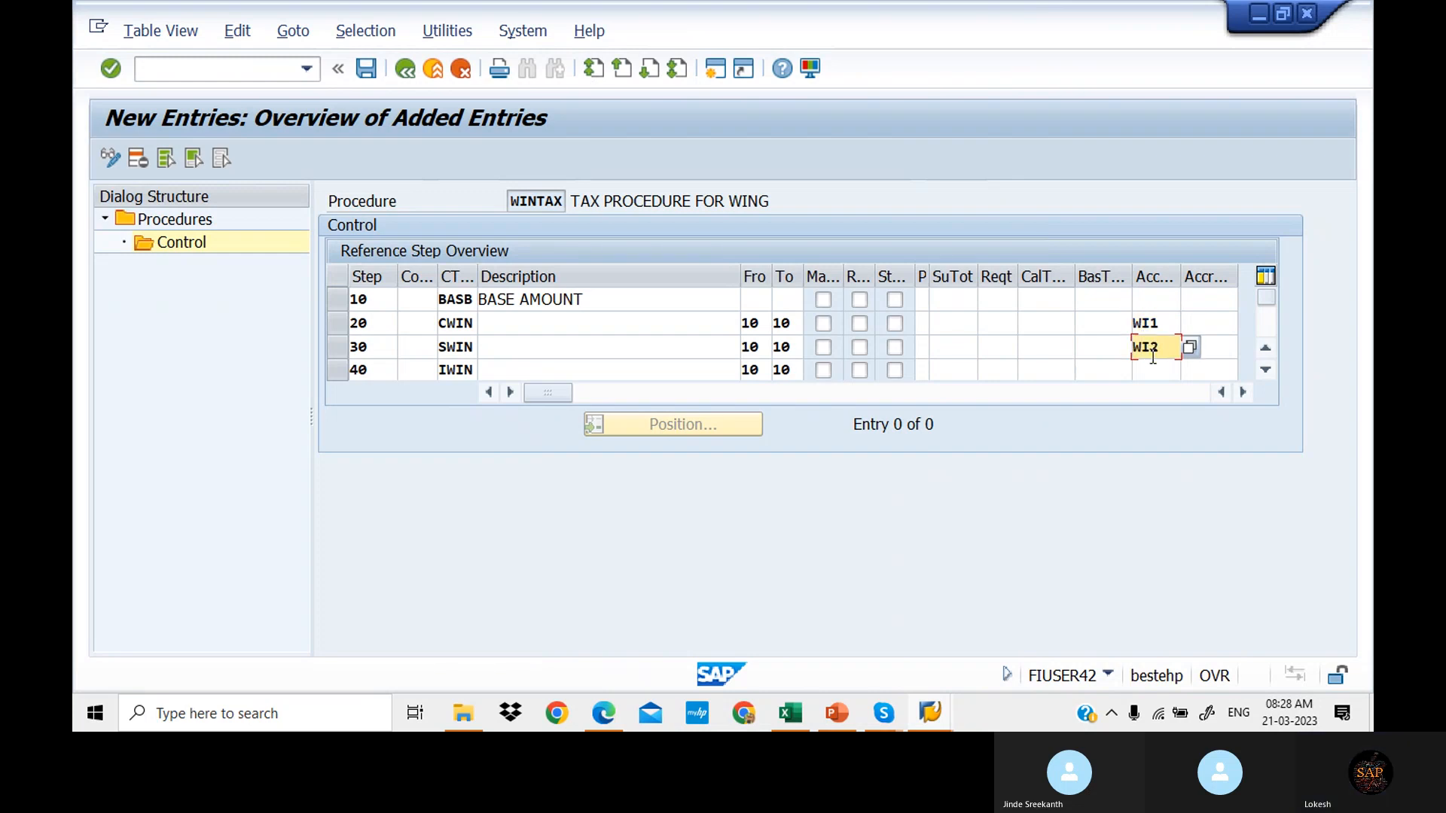
pyautogui.click(1169, 376)
pyautogui.write('WN3')
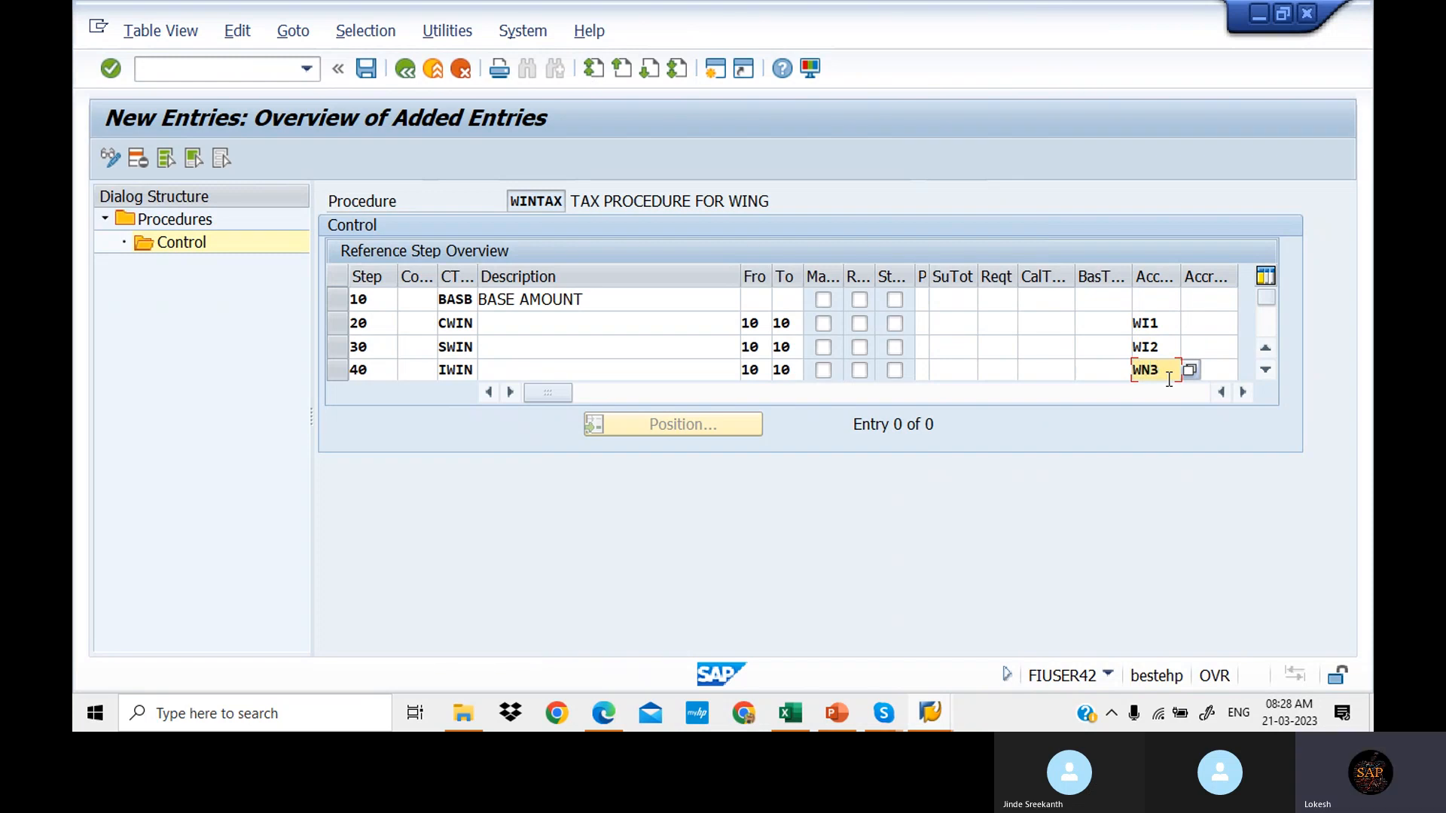
pyautogui.press('Return')
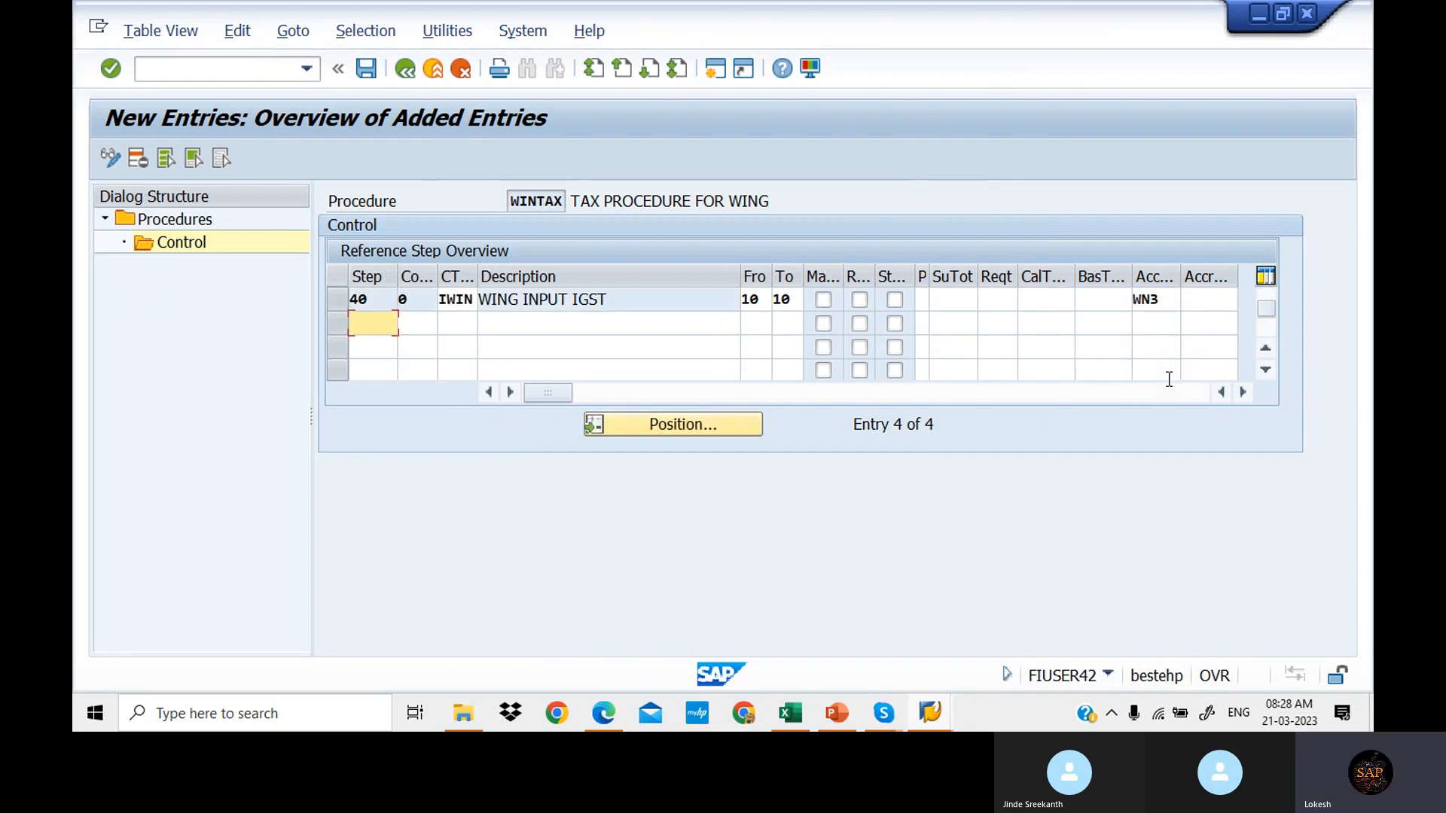
# Step: Review and save the control steps of procedure WINTAX, and return to the Procedures overview
pyautogui.click(1268, 290)
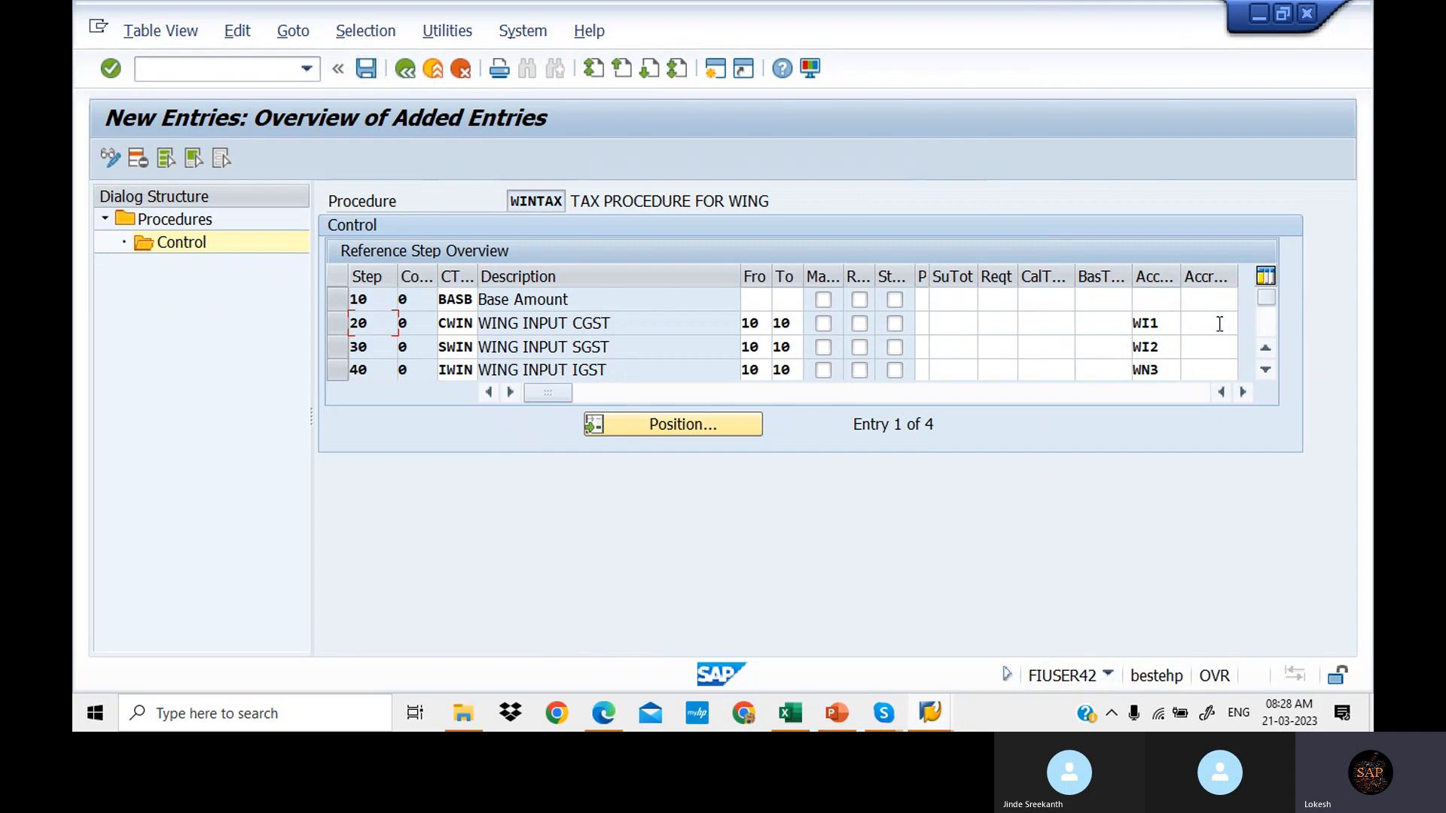
pyautogui.click(1264, 327)
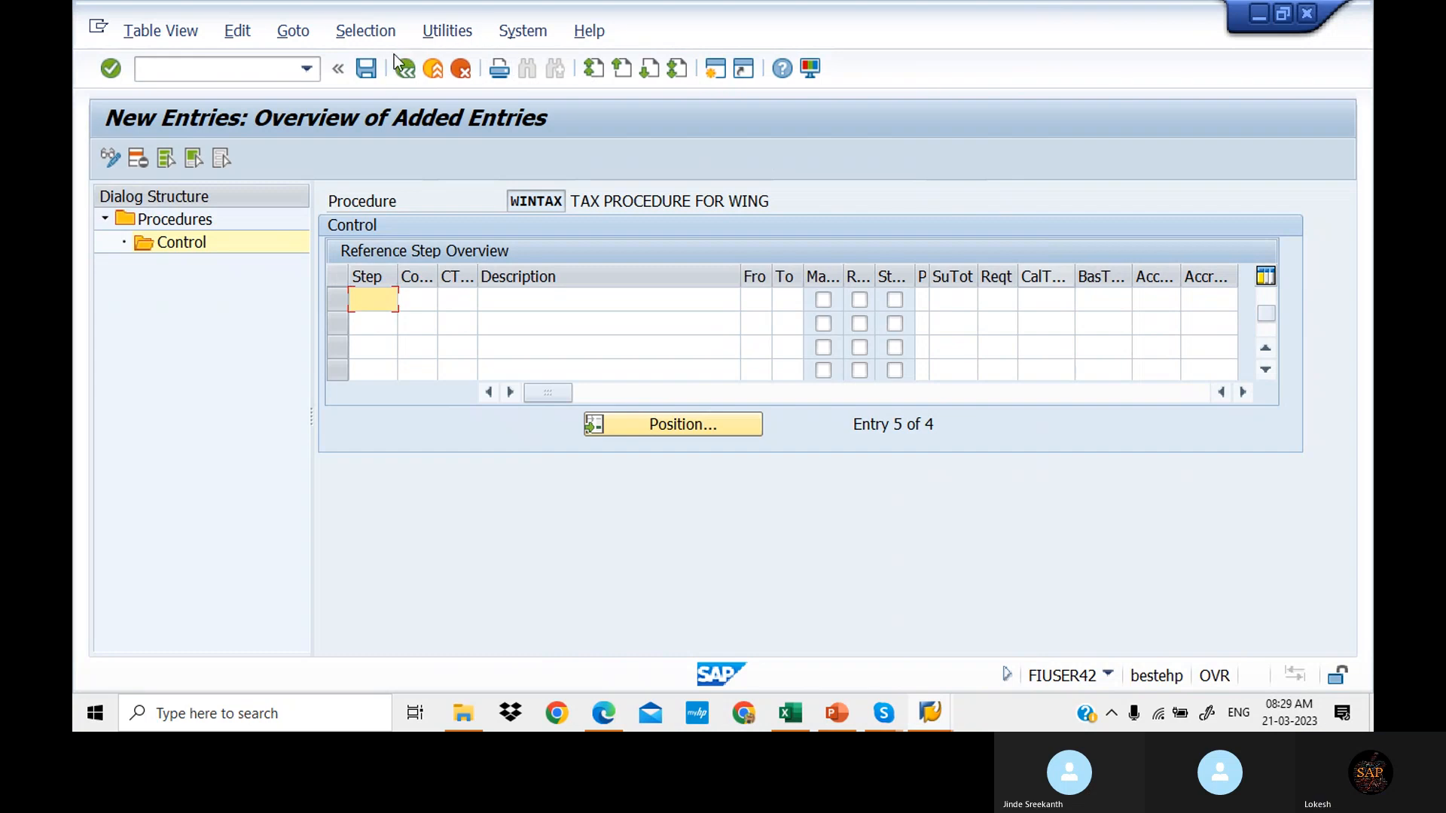
pyautogui.write('10')
pyautogui.click(369, 71)
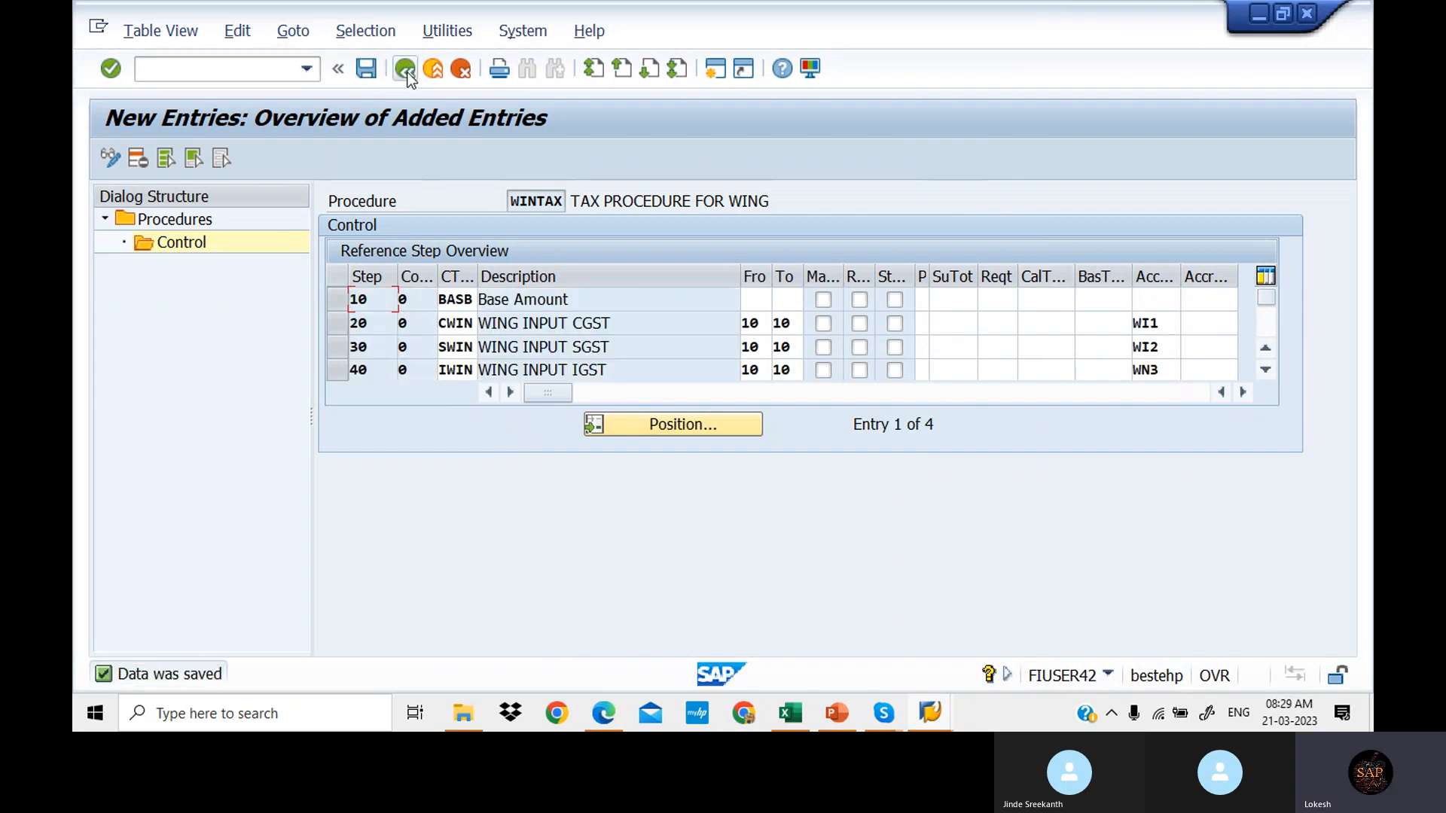
pyautogui.click(406, 70)
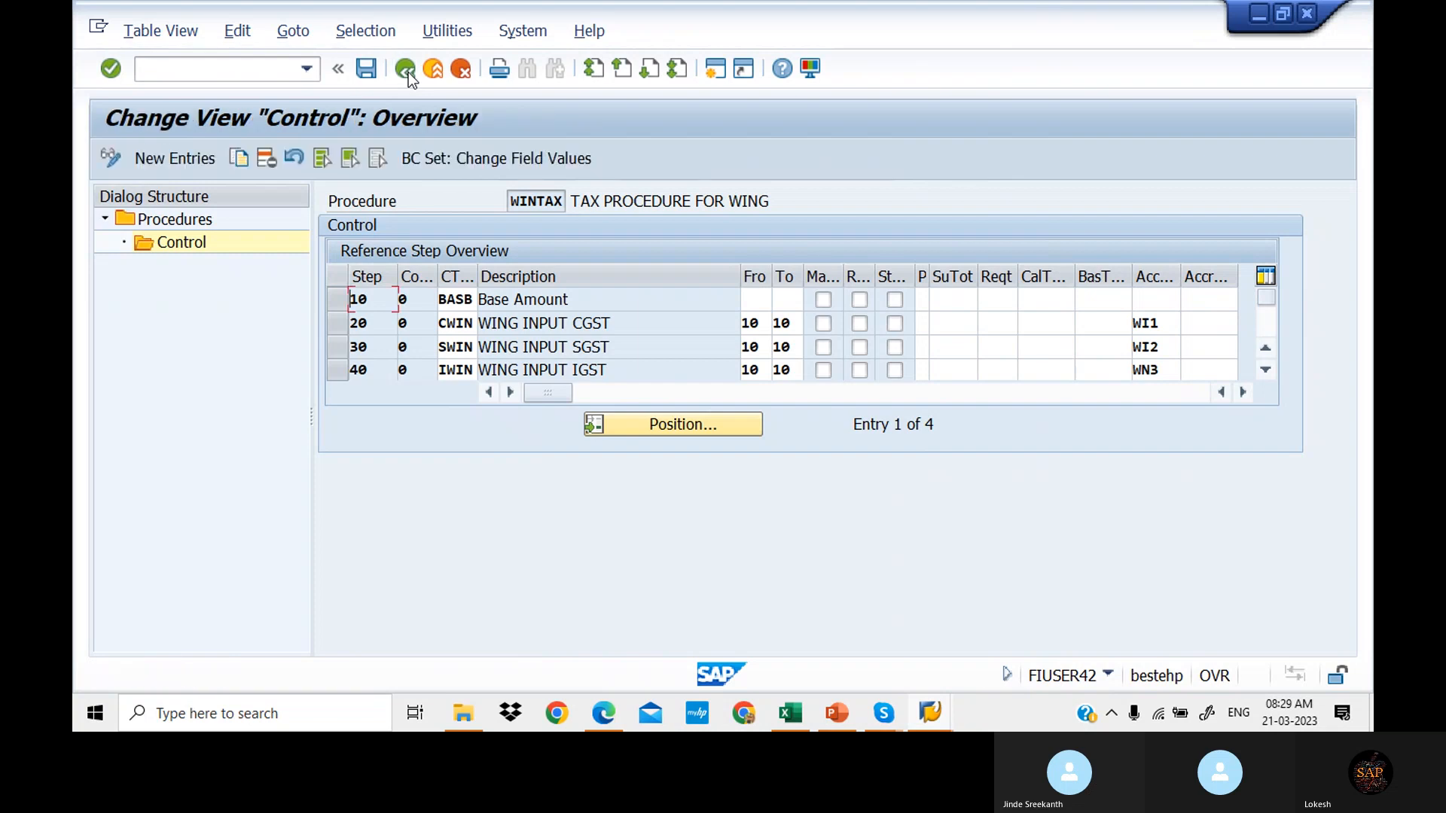
pyautogui.click(406, 71)
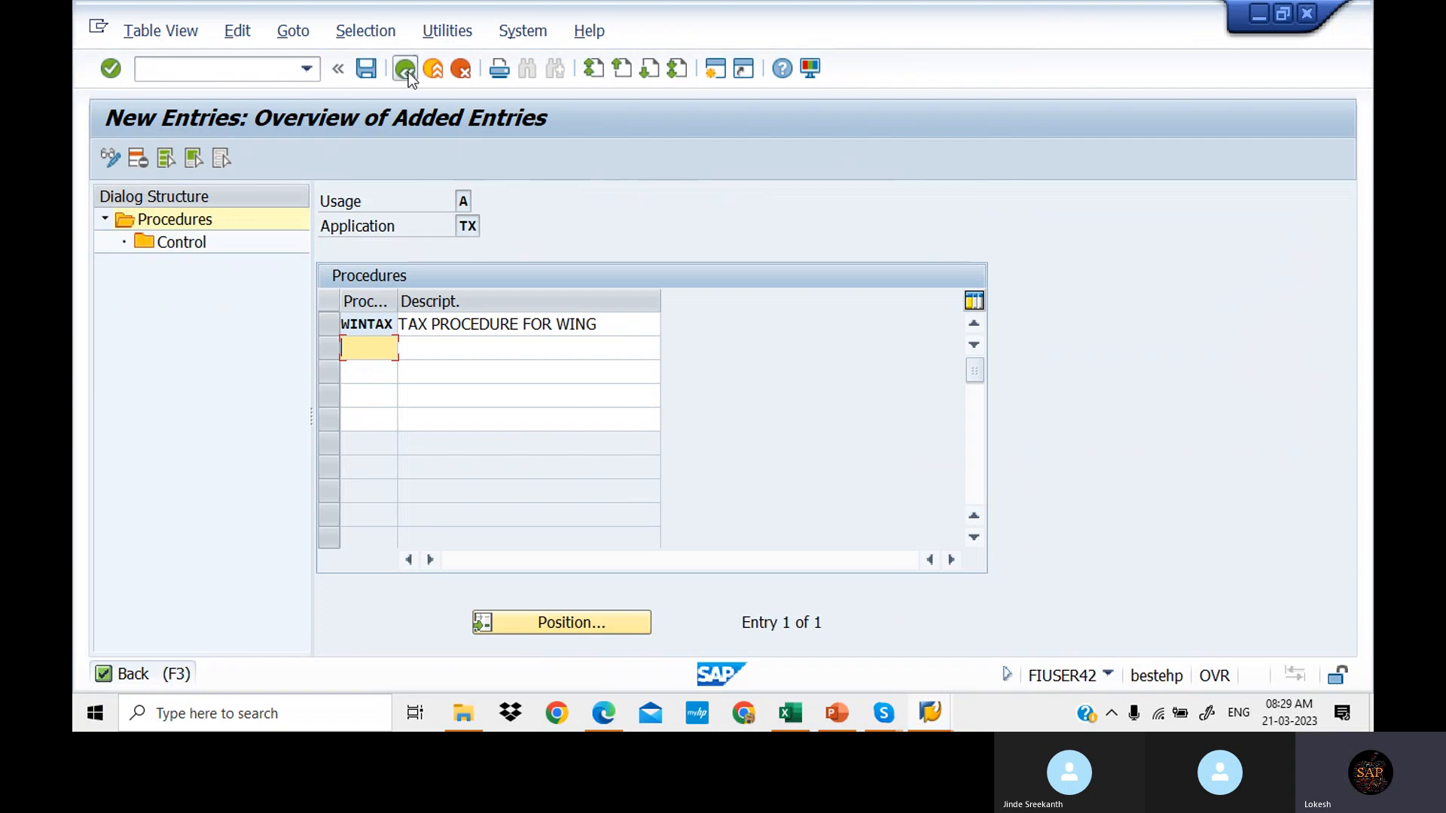
pyautogui.click(408, 72)
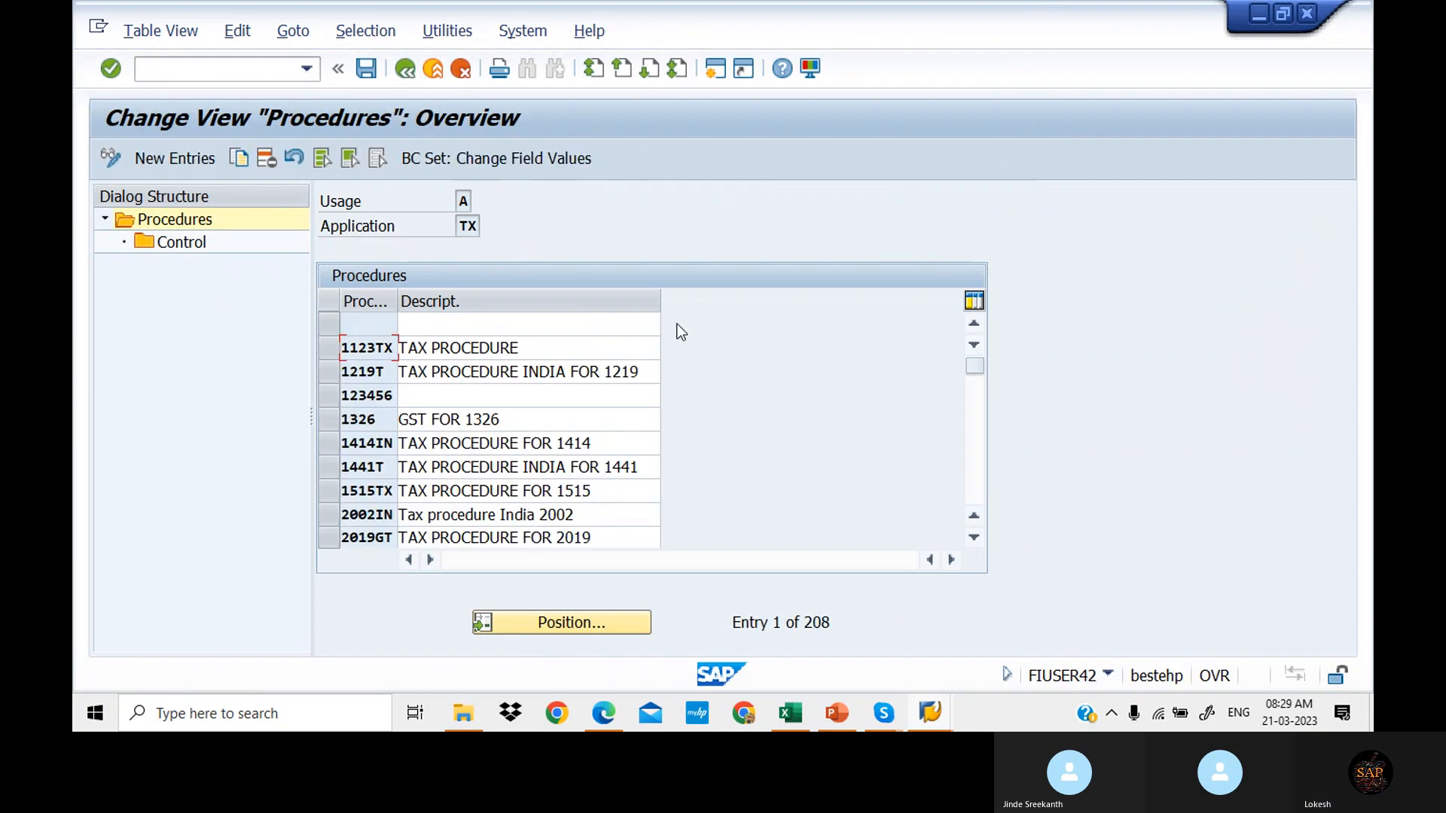
# Step: Check the T-code for assigning the country to the calculation procedure in the Excel GST list and open transaction OBBG in SAP
pyautogui.click(791, 713)
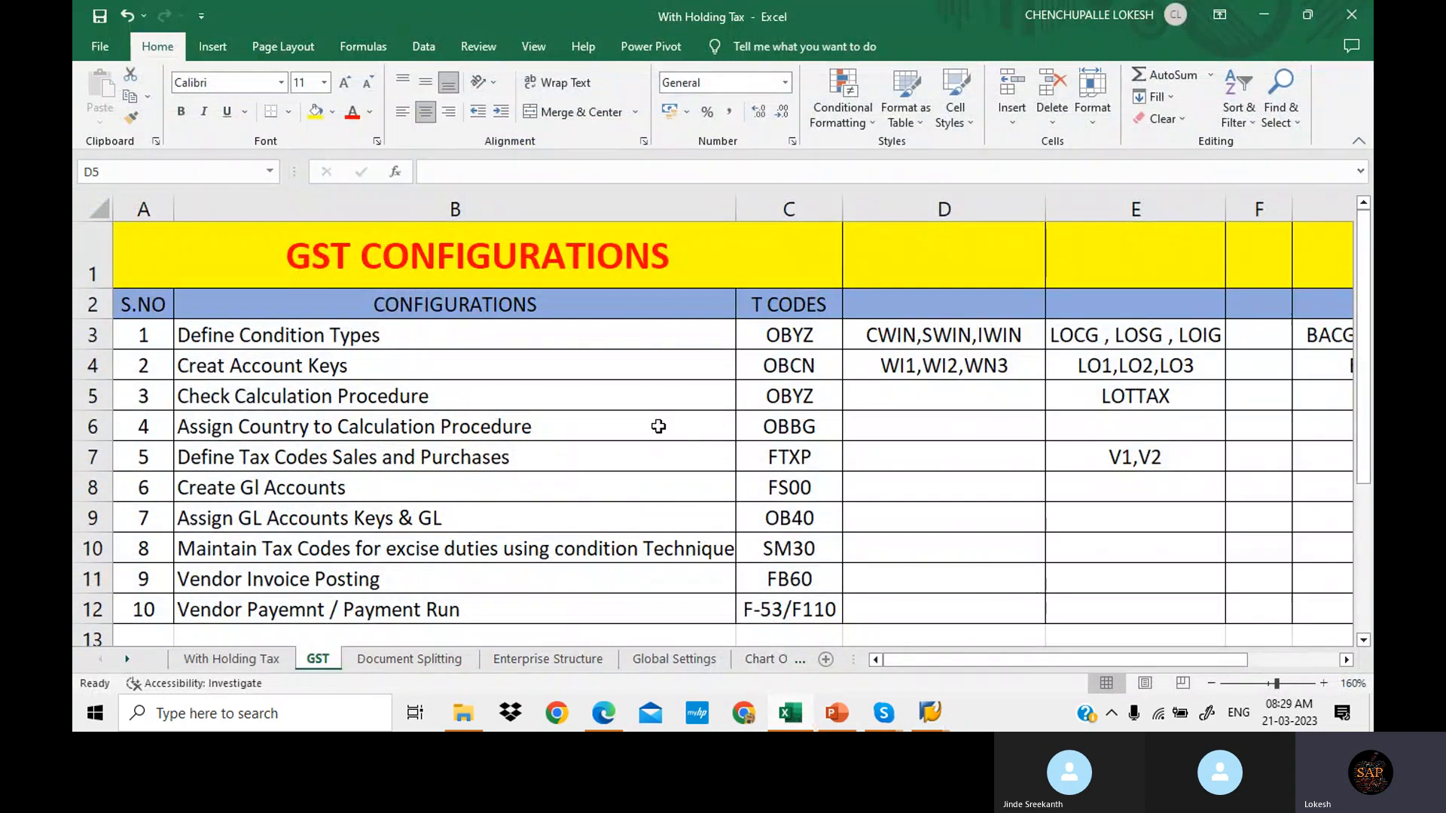
pyautogui.click(804, 433)
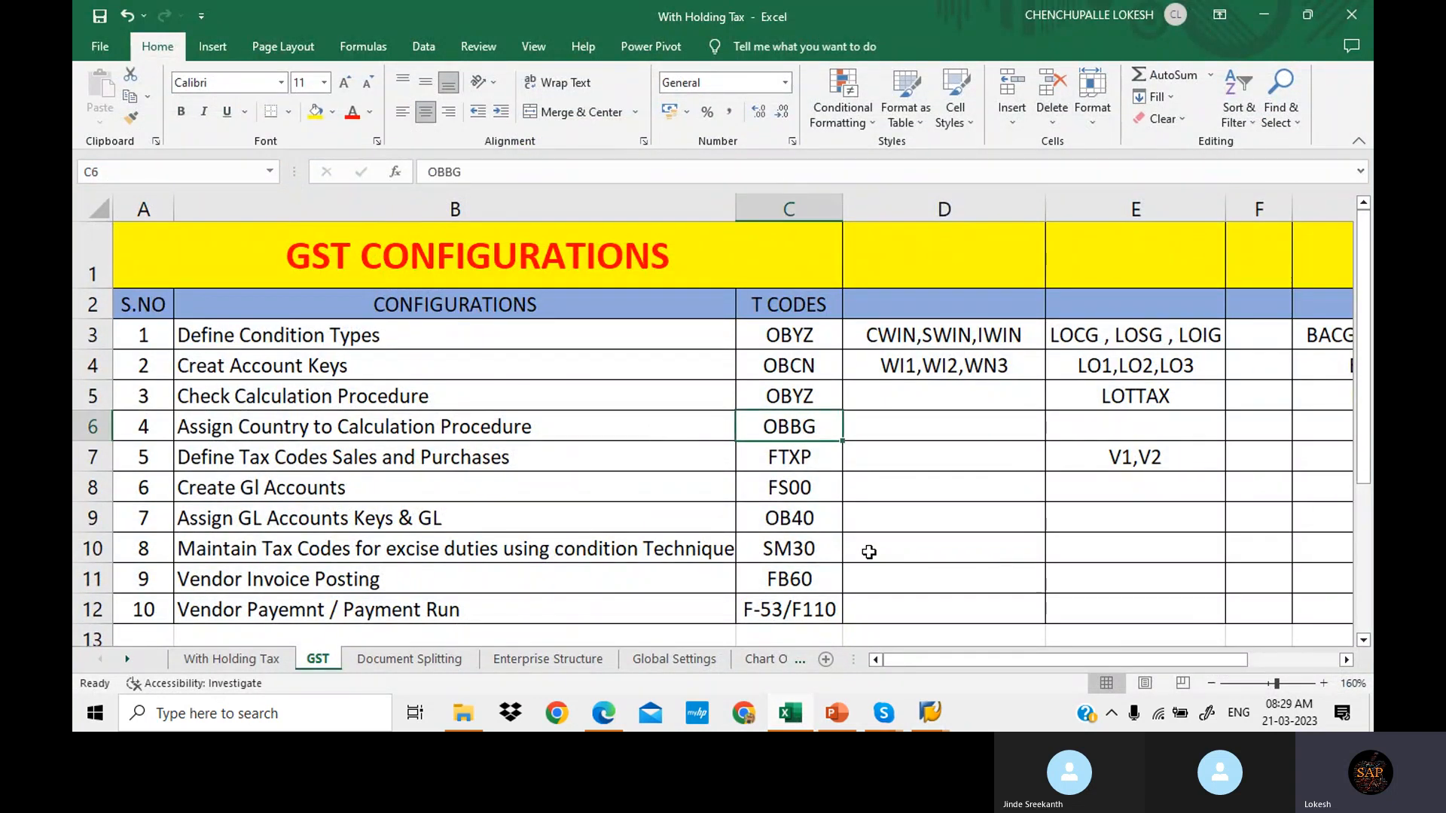
pyautogui.click(934, 711)
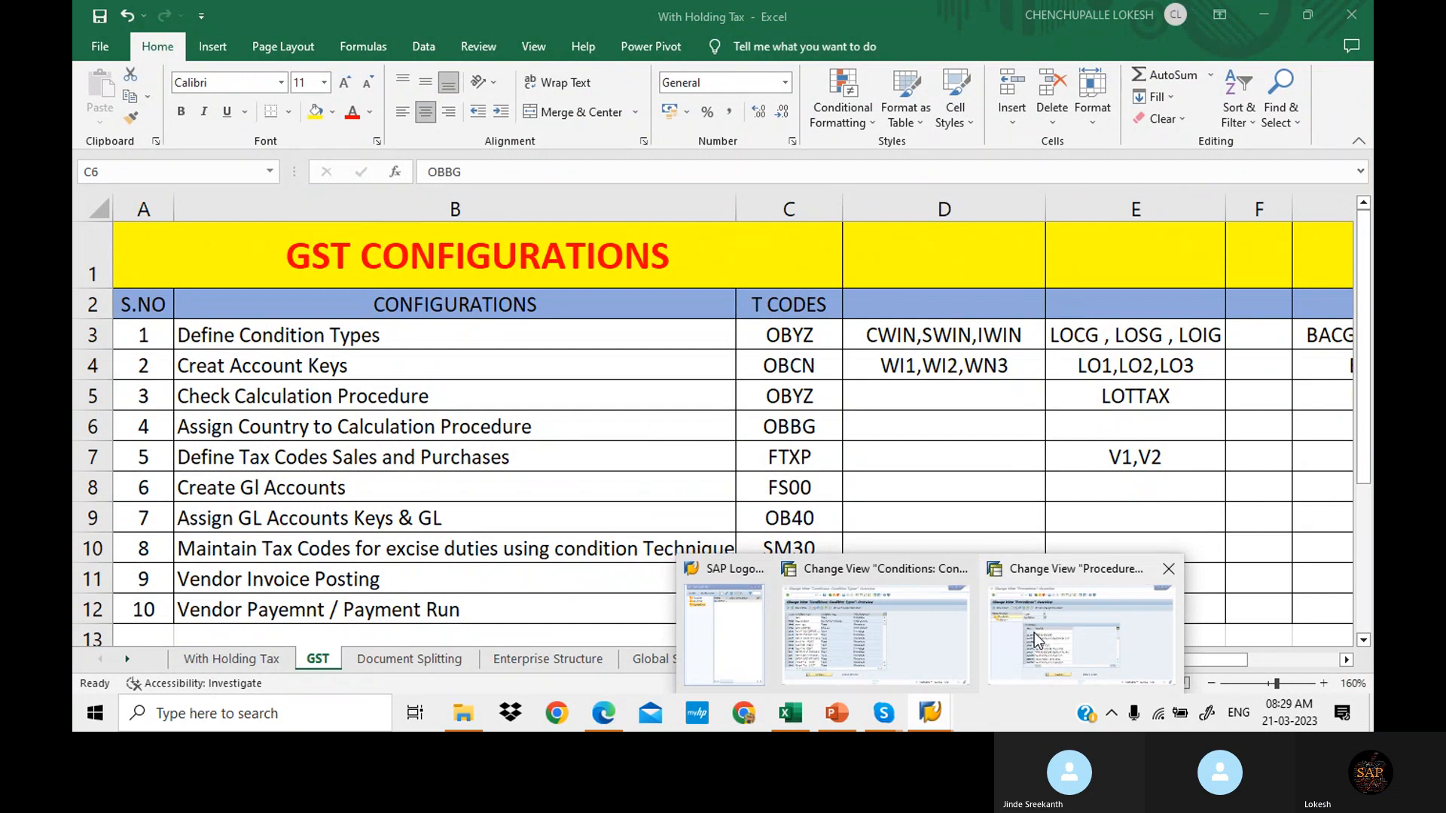
pyautogui.click(1038, 640)
pyautogui.click(263, 68)
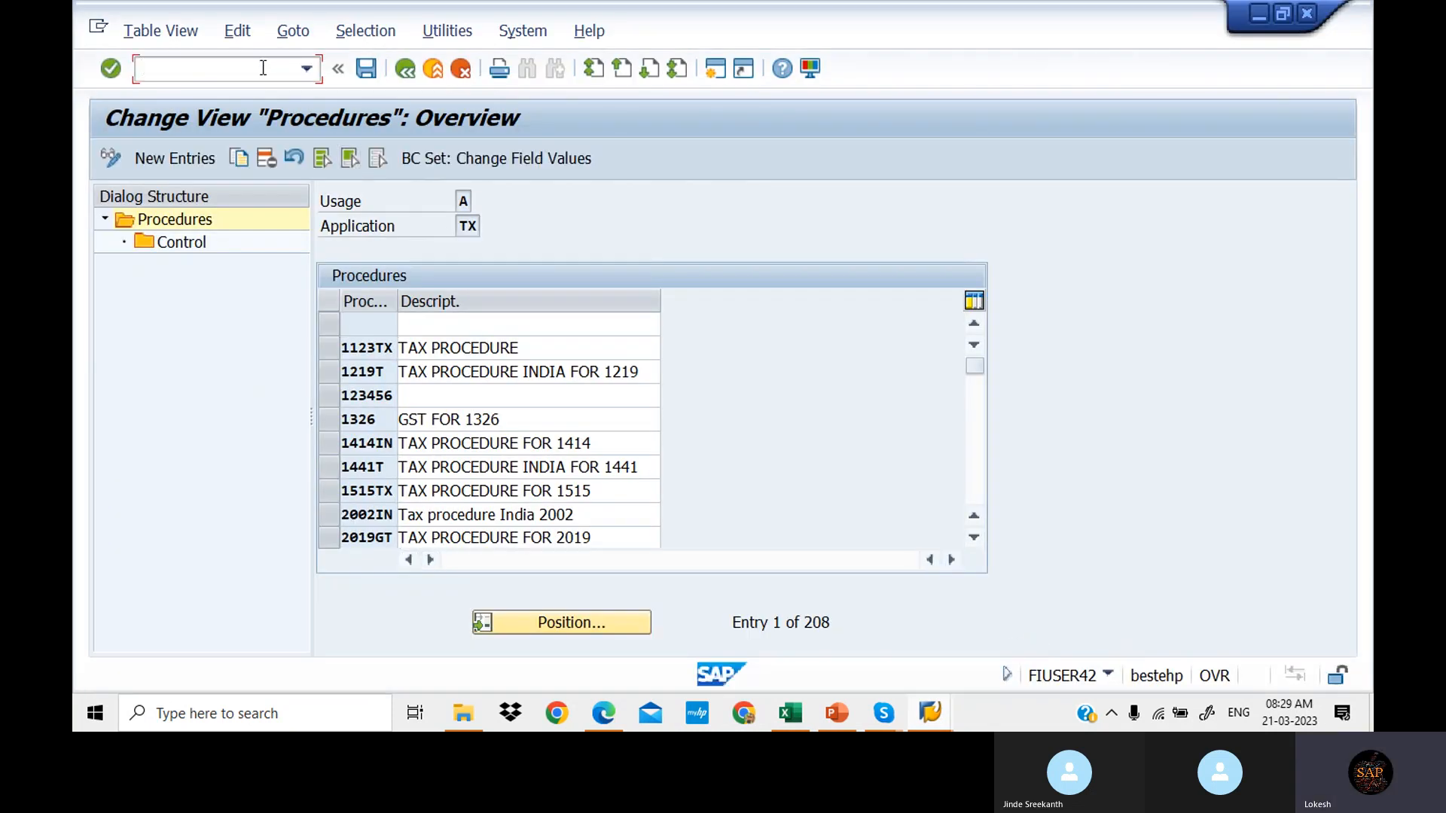
pyautogui.write('/NOBBG')
pyautogui.press('Return')
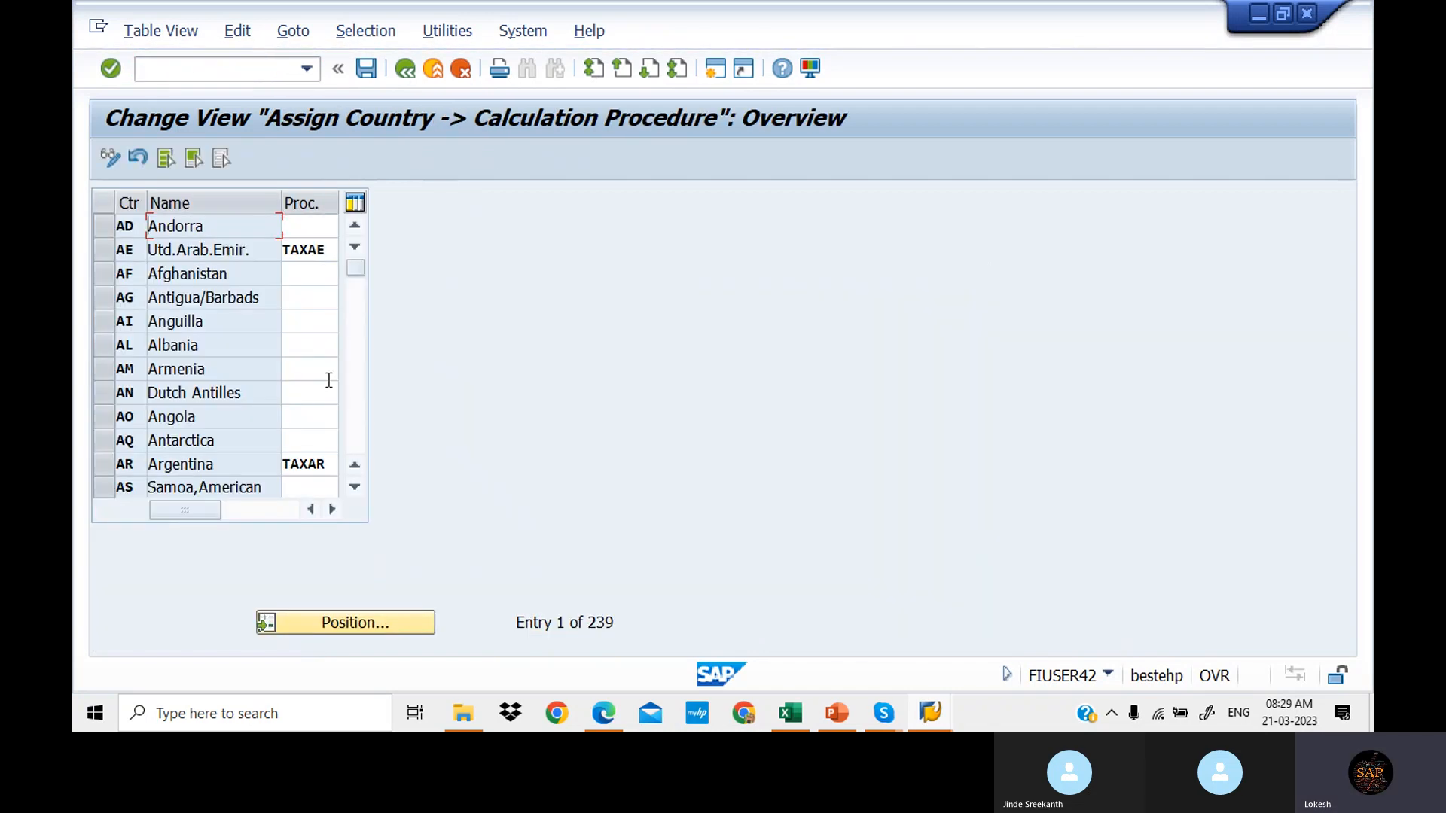
# Step: Locate country IN, set its calculation procedure to WINTAX, and save it under the GST CONFIGURATION customizing request
pyautogui.click(369, 619)
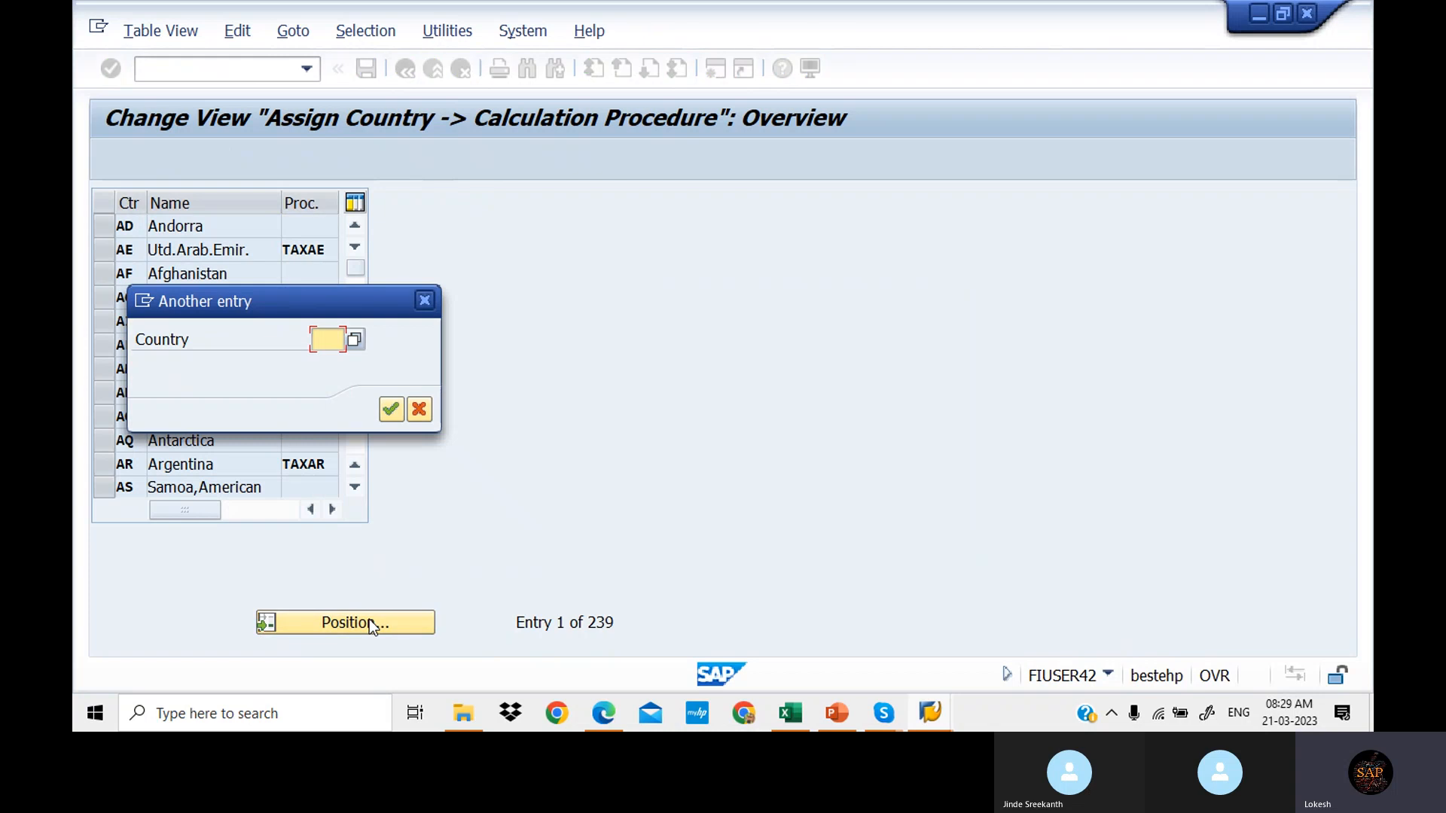
pyautogui.write('IN')
pyautogui.press('Return')
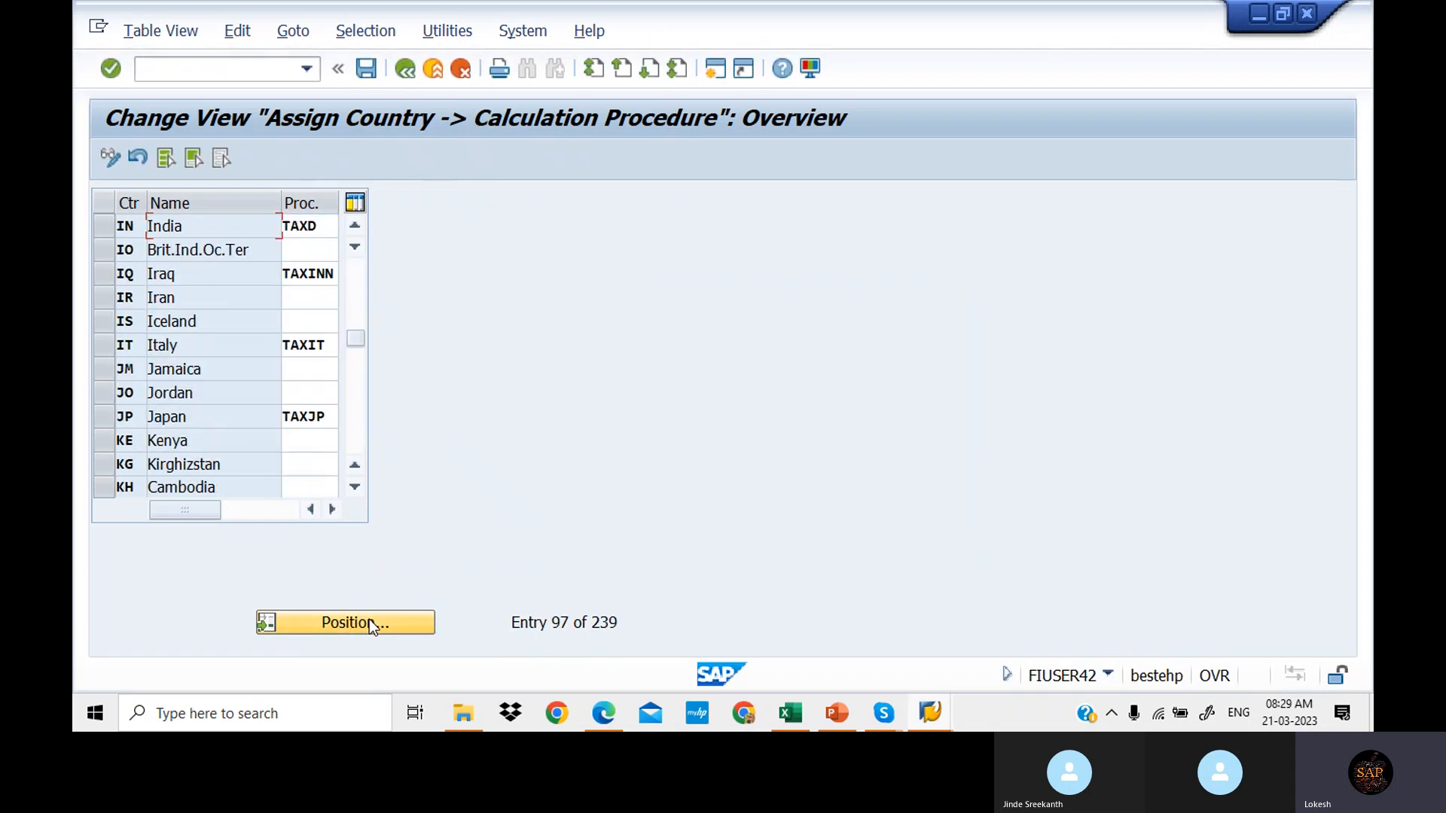
pyautogui.click(332, 235)
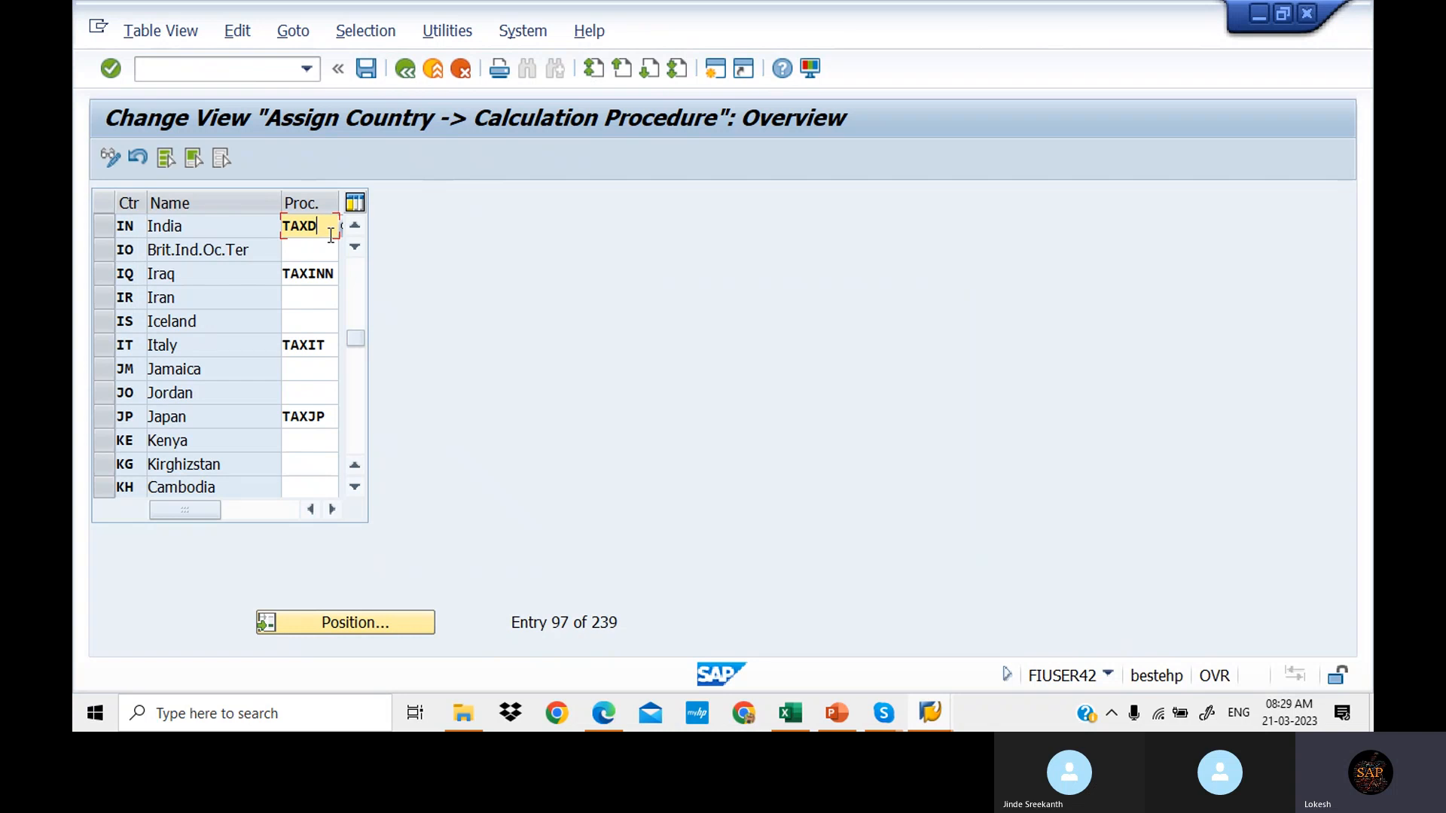
pyautogui.press('BackSpace')
pyautogui.press('BackSpace')
pyautogui.press('BackSpace')
pyautogui.press('BackSpace')
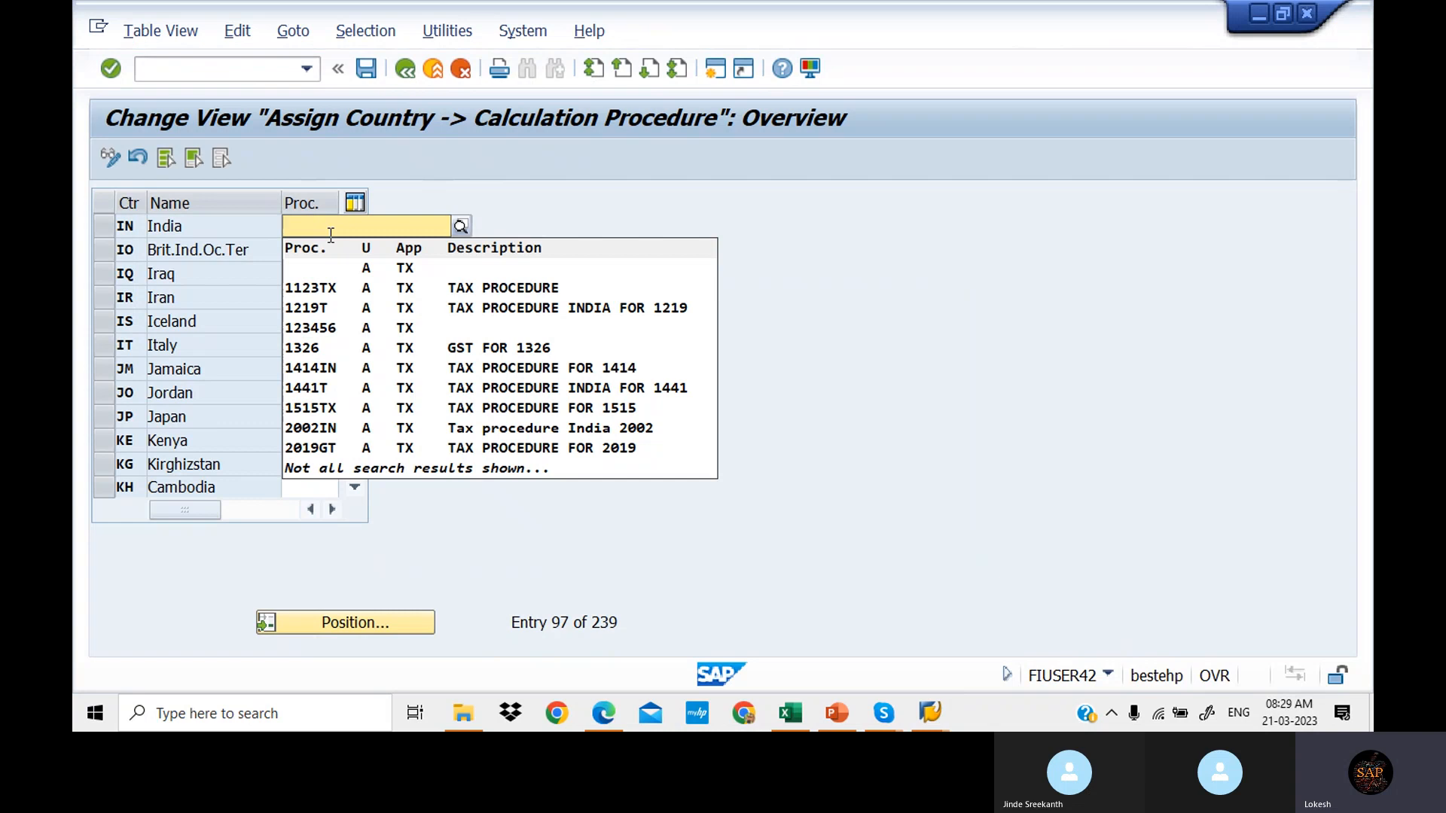
pyautogui.write('WINT')
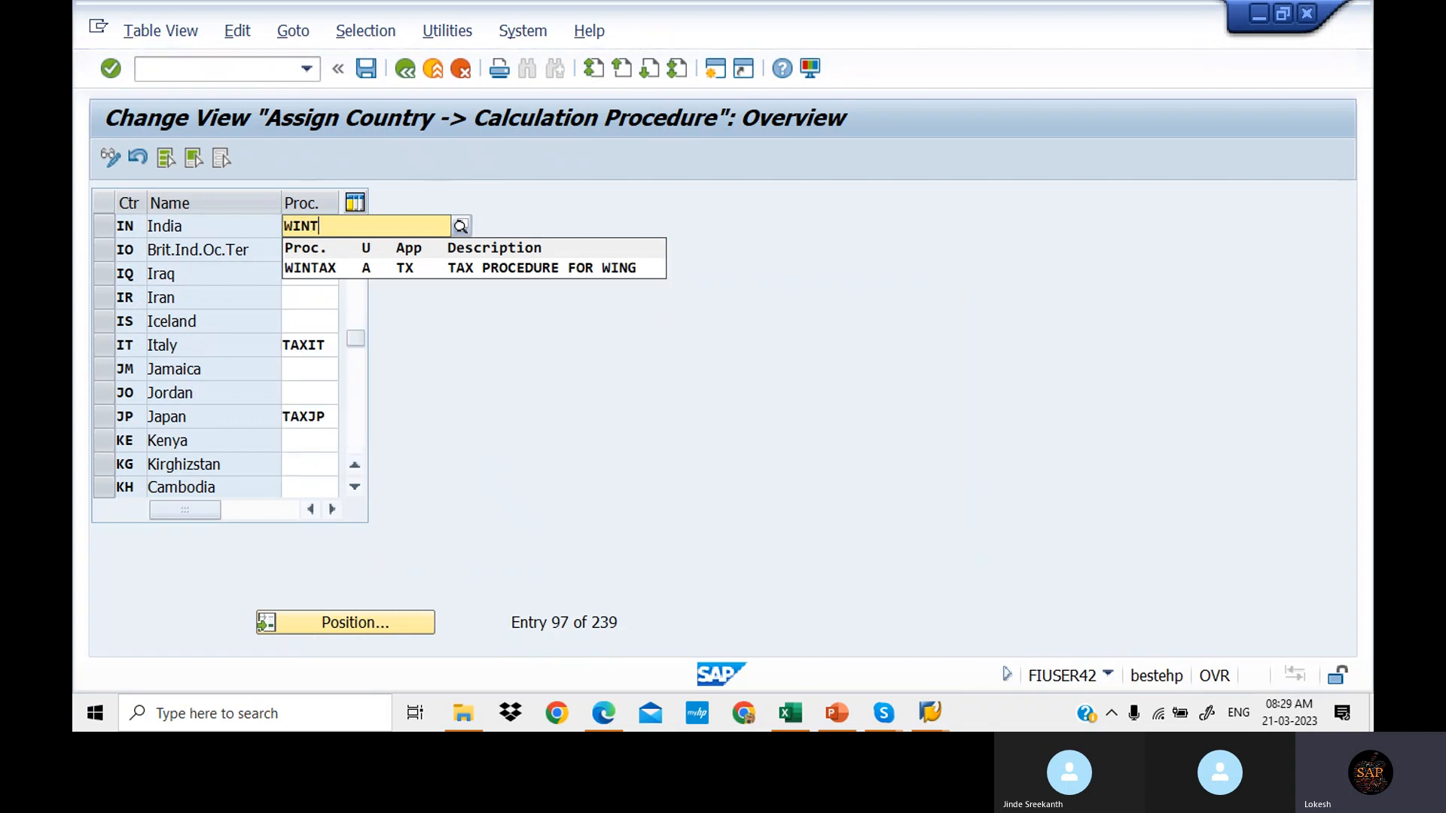
pyautogui.write('AX')
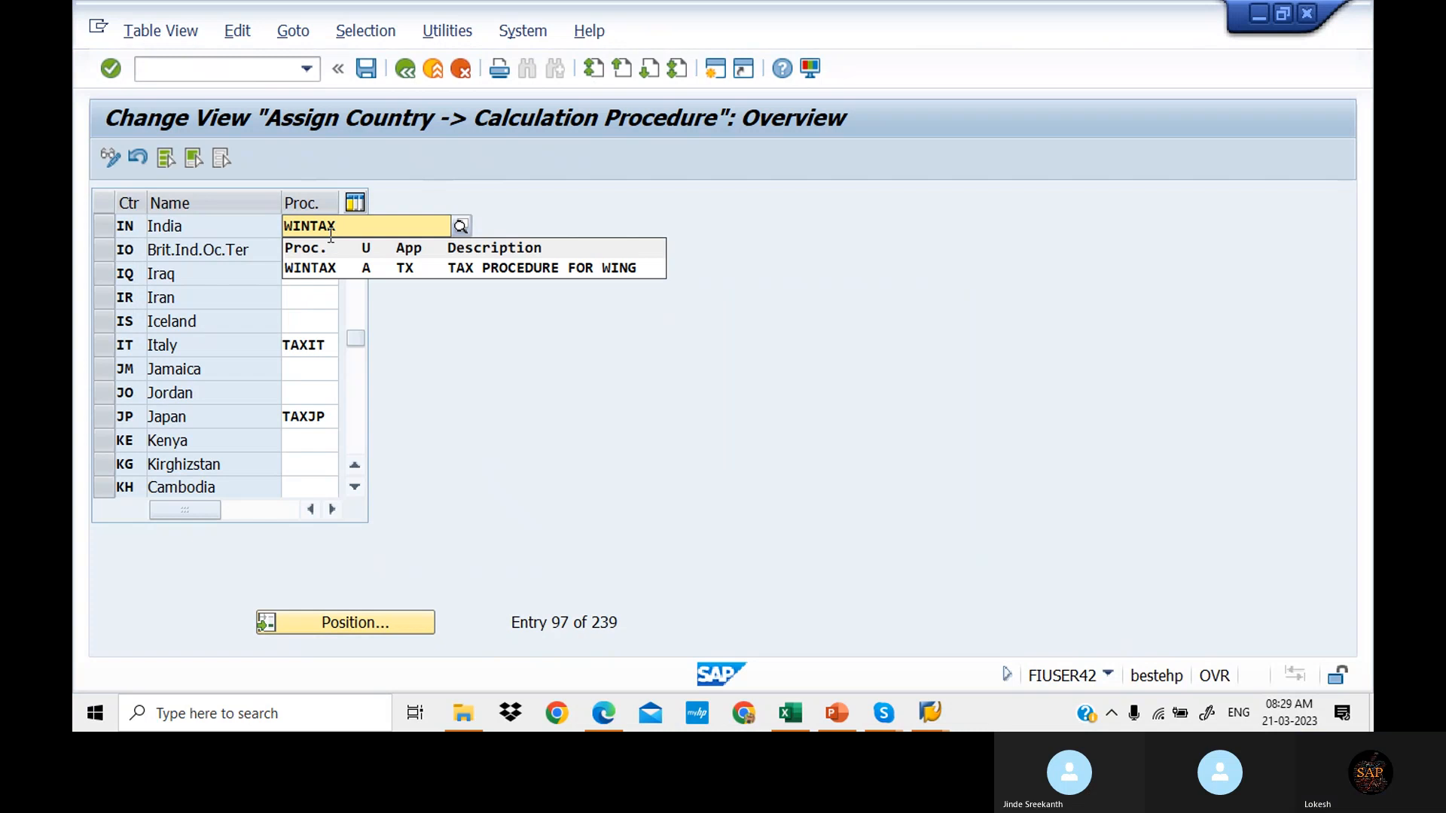
pyautogui.click(329, 269)
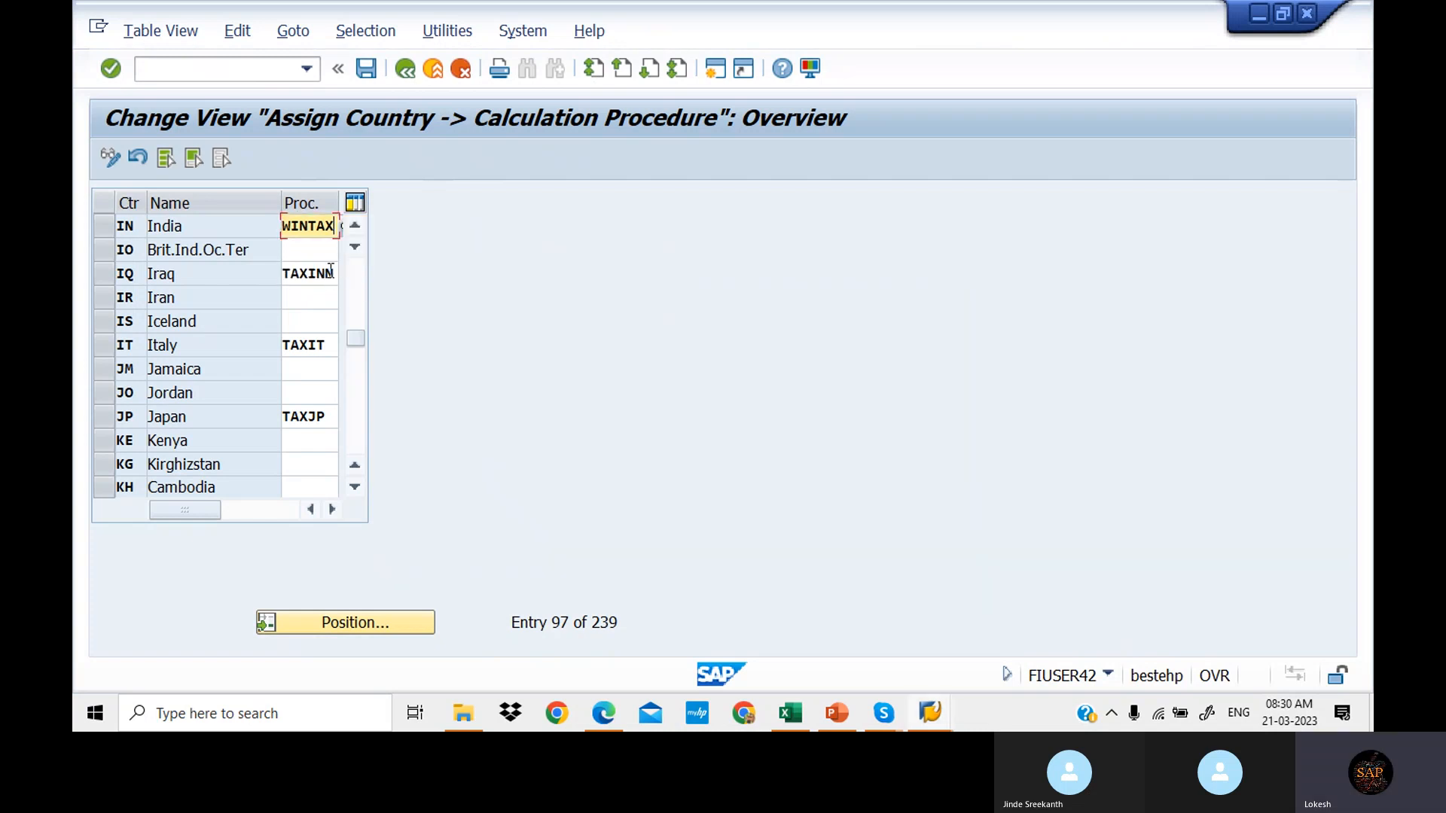
pyautogui.click(367, 68)
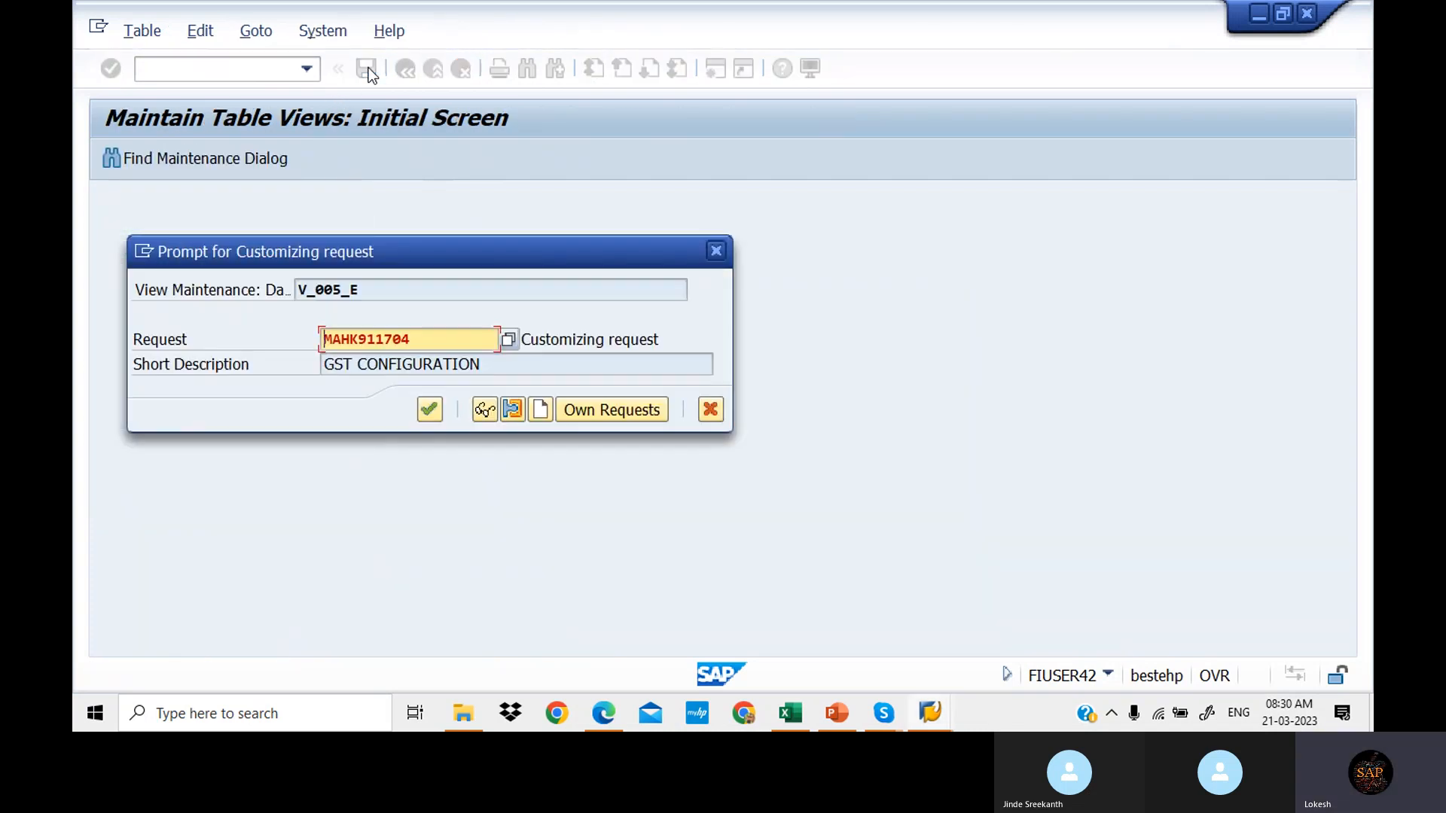
pyautogui.click(430, 410)
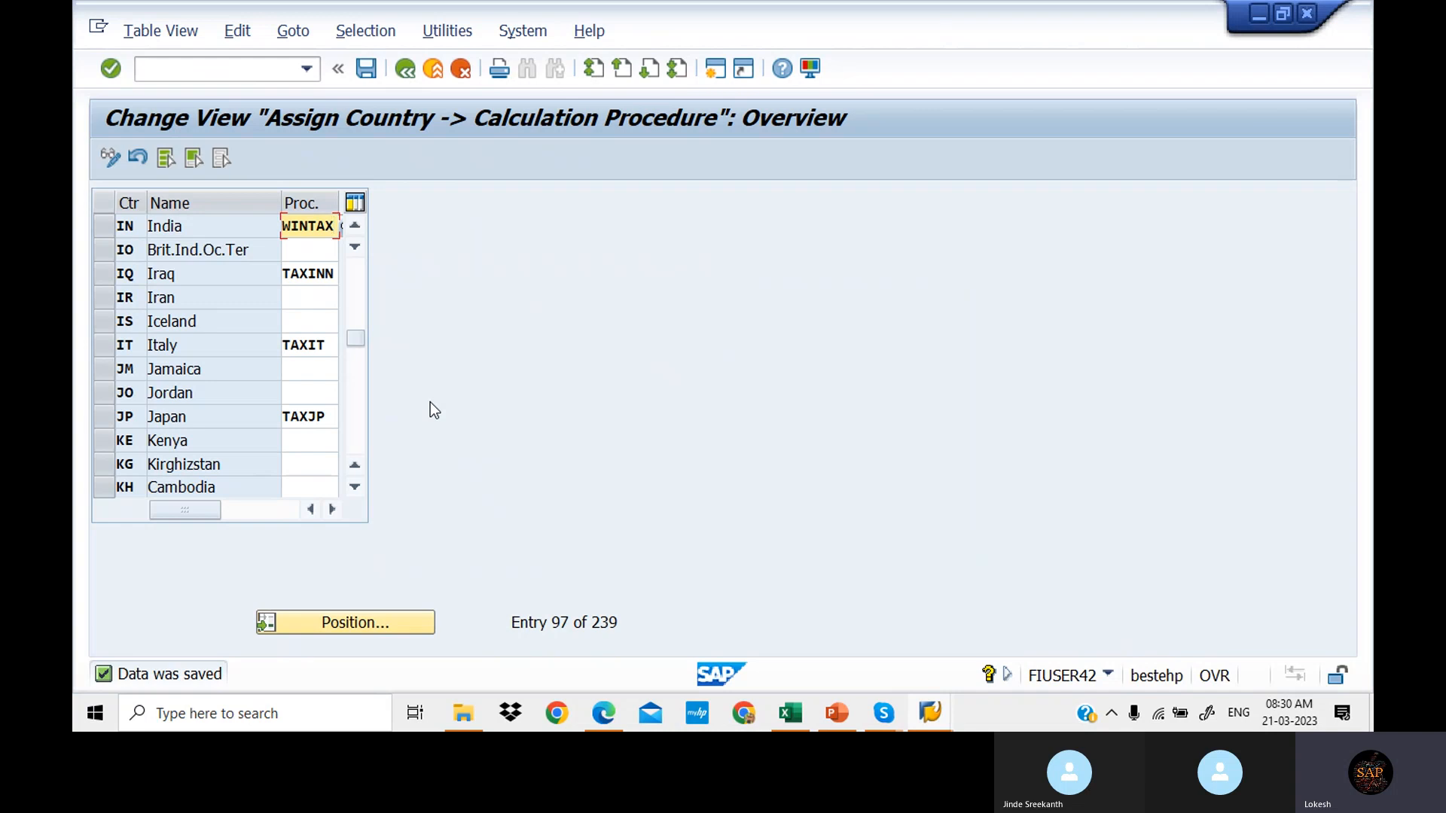
# Step: Switch to the Excel GST list, check the T-code for defining tax codes, and enter WINTAX in cell D5 for Check Calculation Procedure
pyautogui.click(804, 715)
pyautogui.click(827, 457)
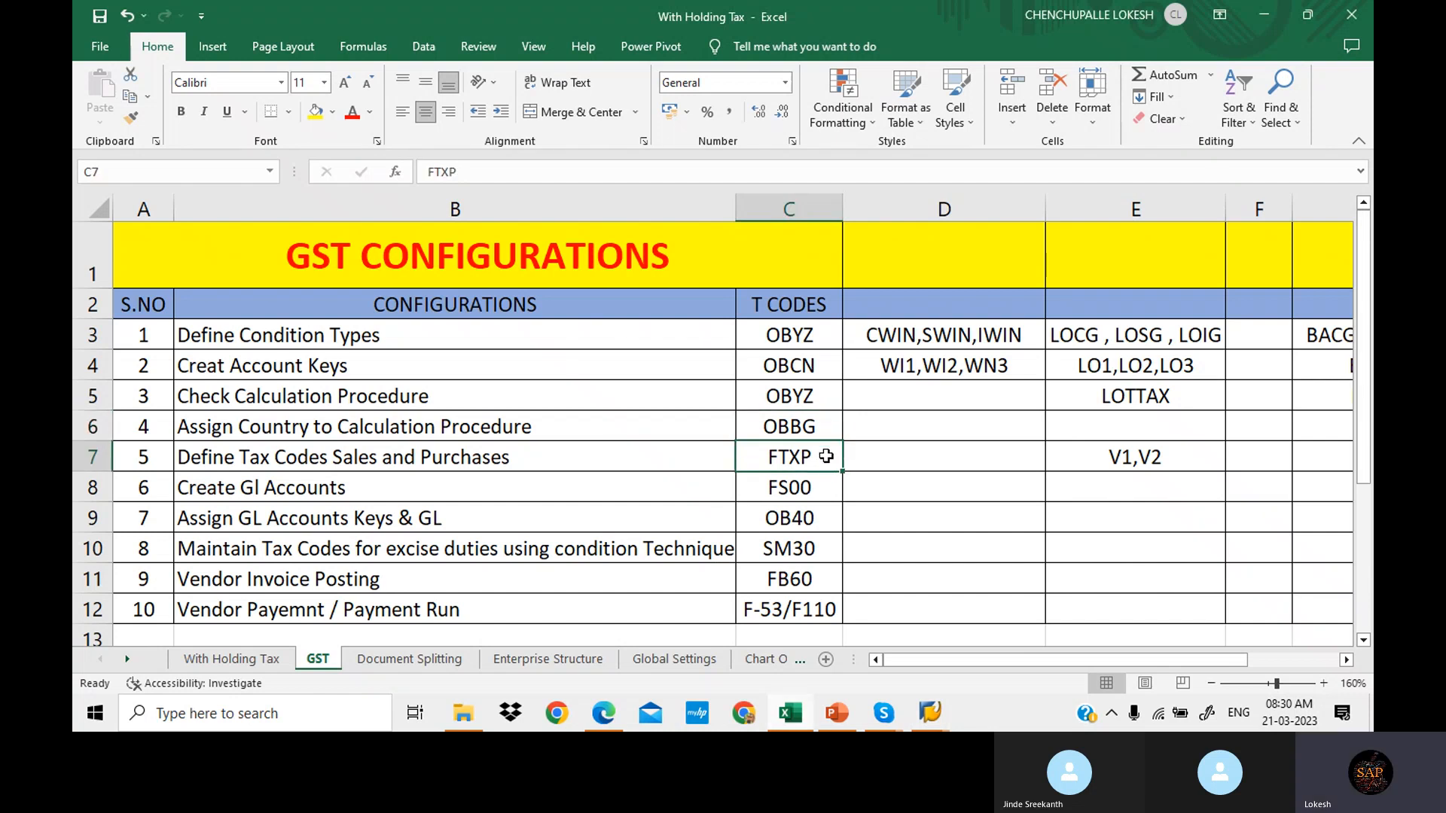
pyautogui.click(918, 402)
pyautogui.write('WIN')
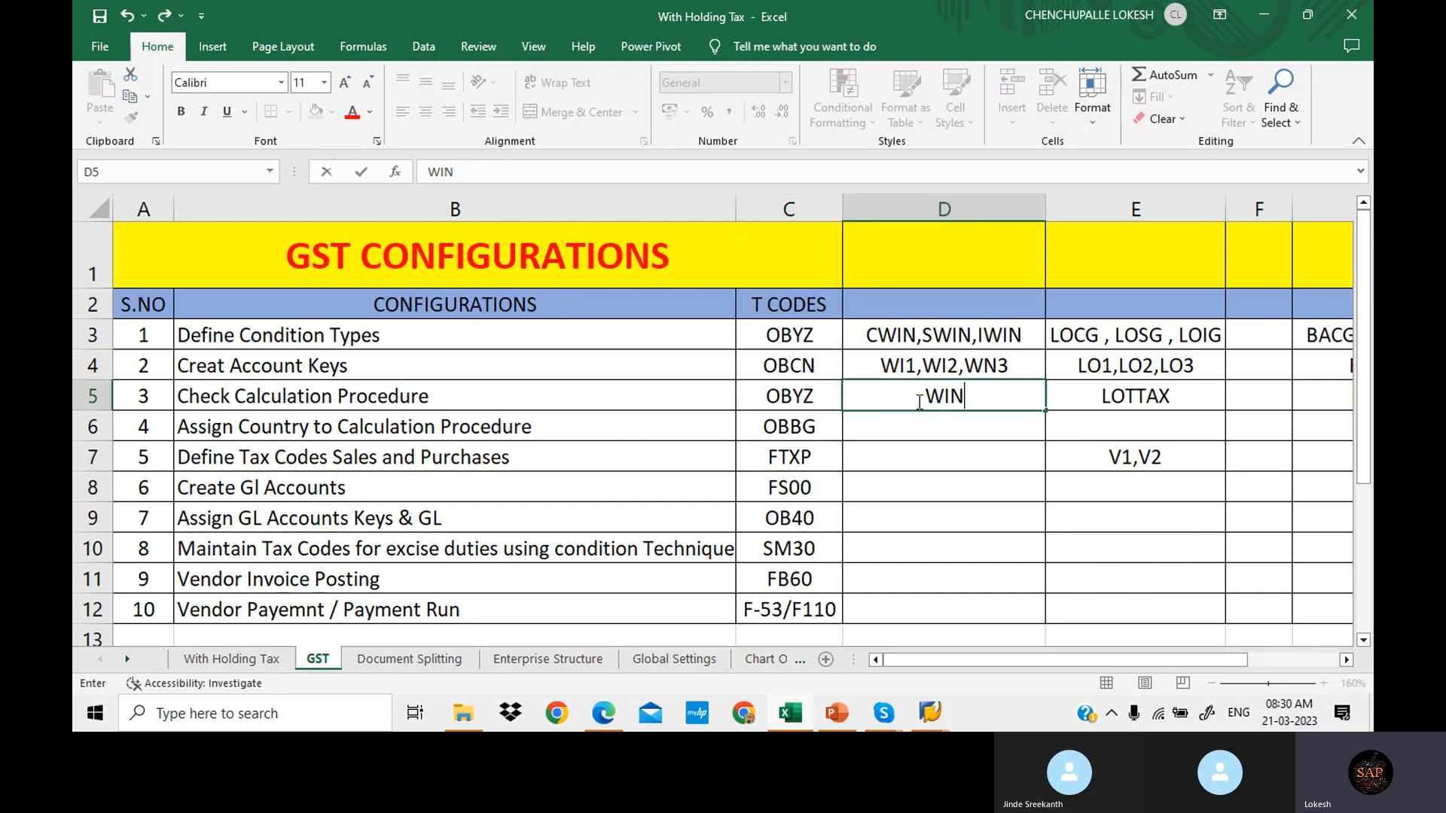
pyautogui.write('TAX')
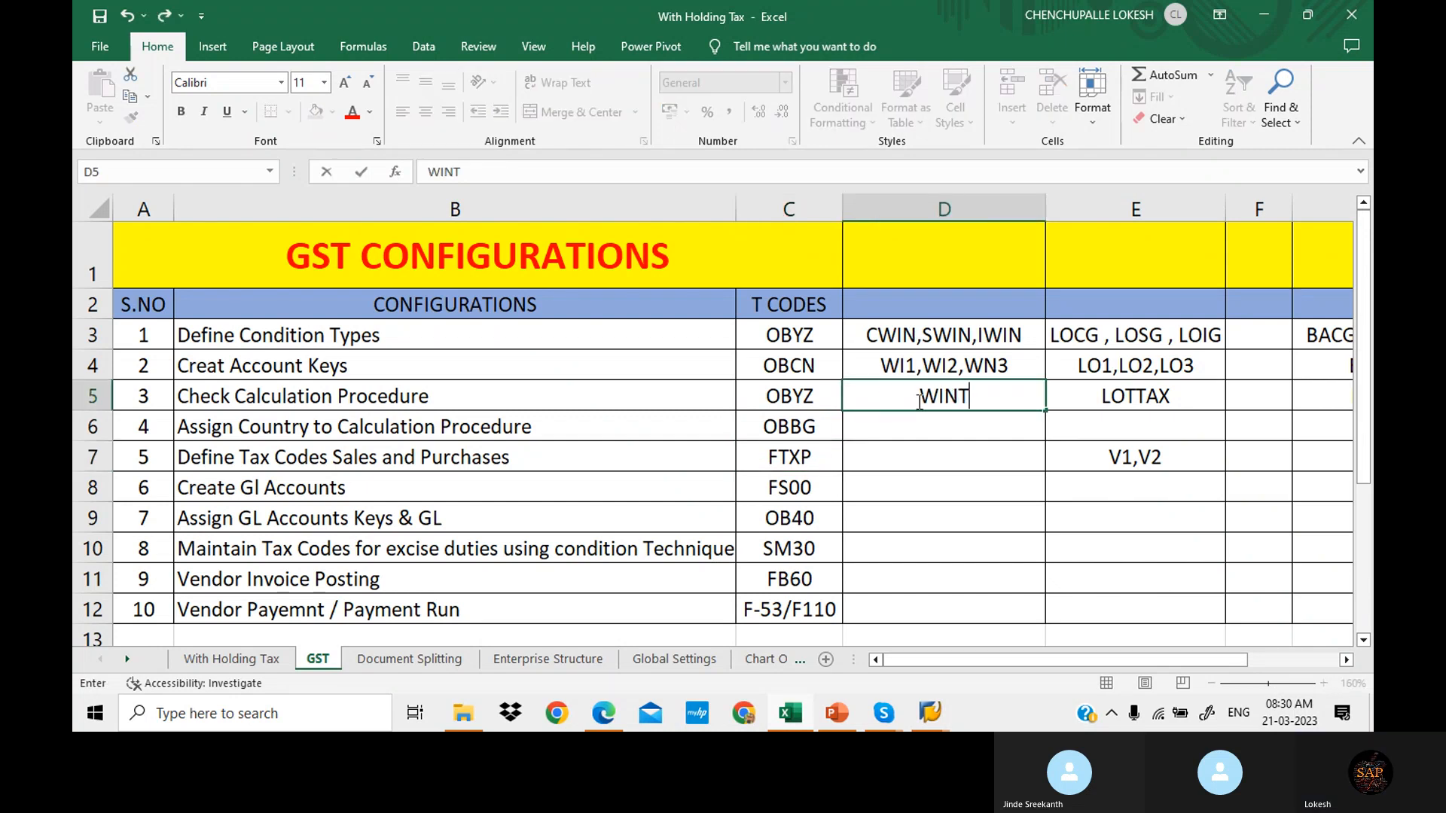
pyautogui.click(937, 432)
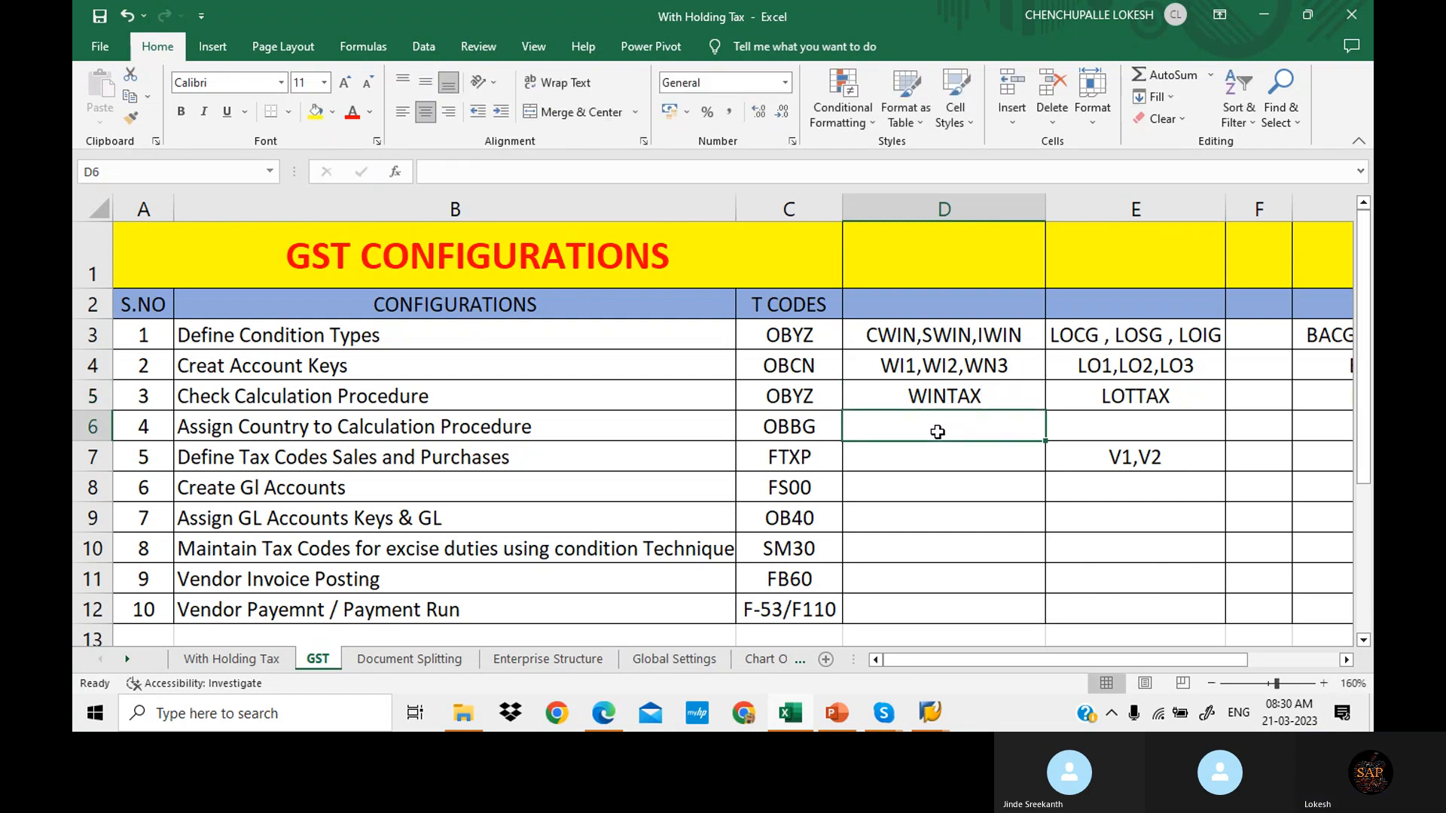
pyautogui.click(927, 455)
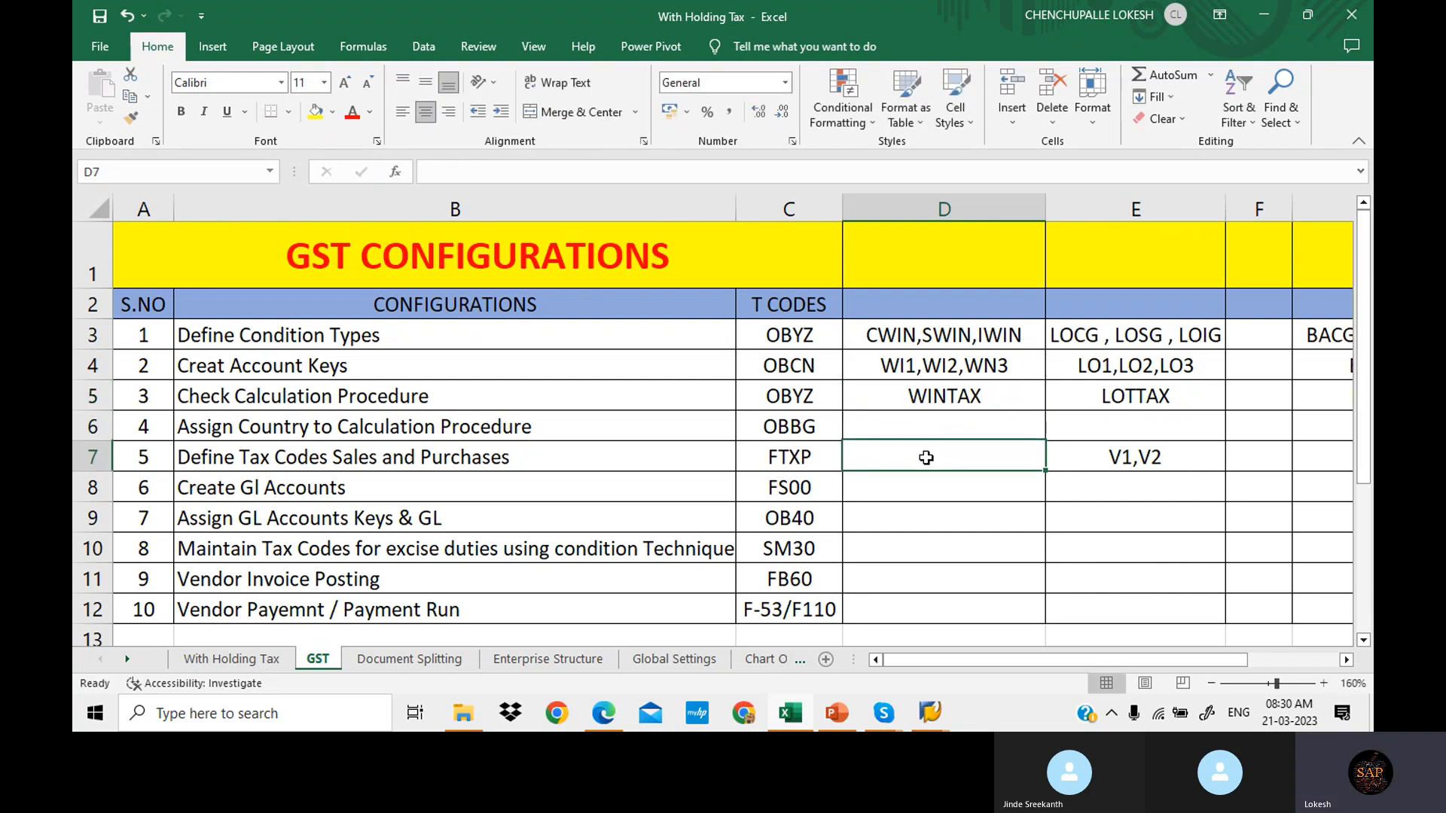
# Step: Switch to the SAP session, open transaction FTXP, and choose country IN for tax code maintenance
pyautogui.click(931, 712)
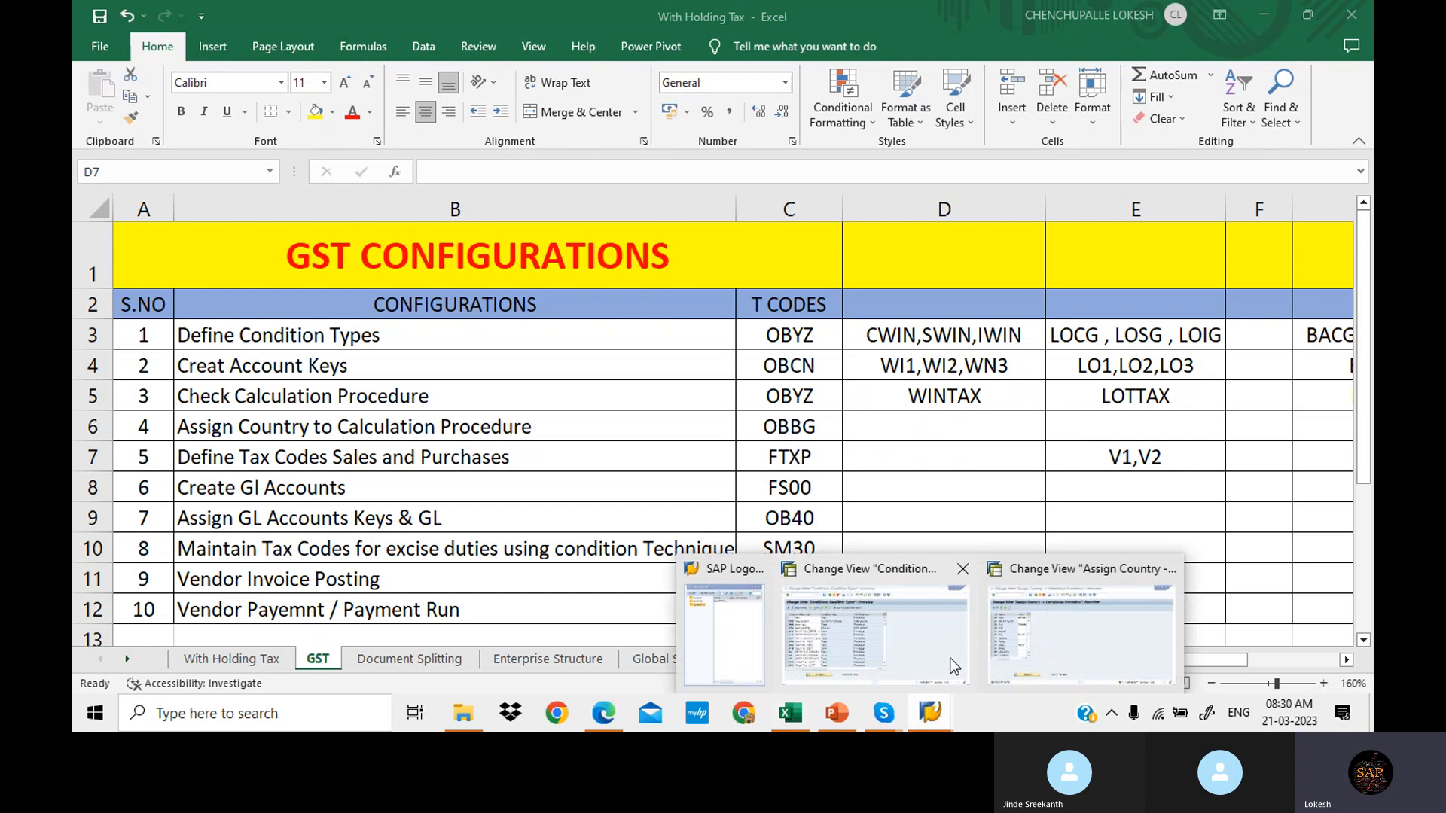
pyautogui.click(1028, 630)
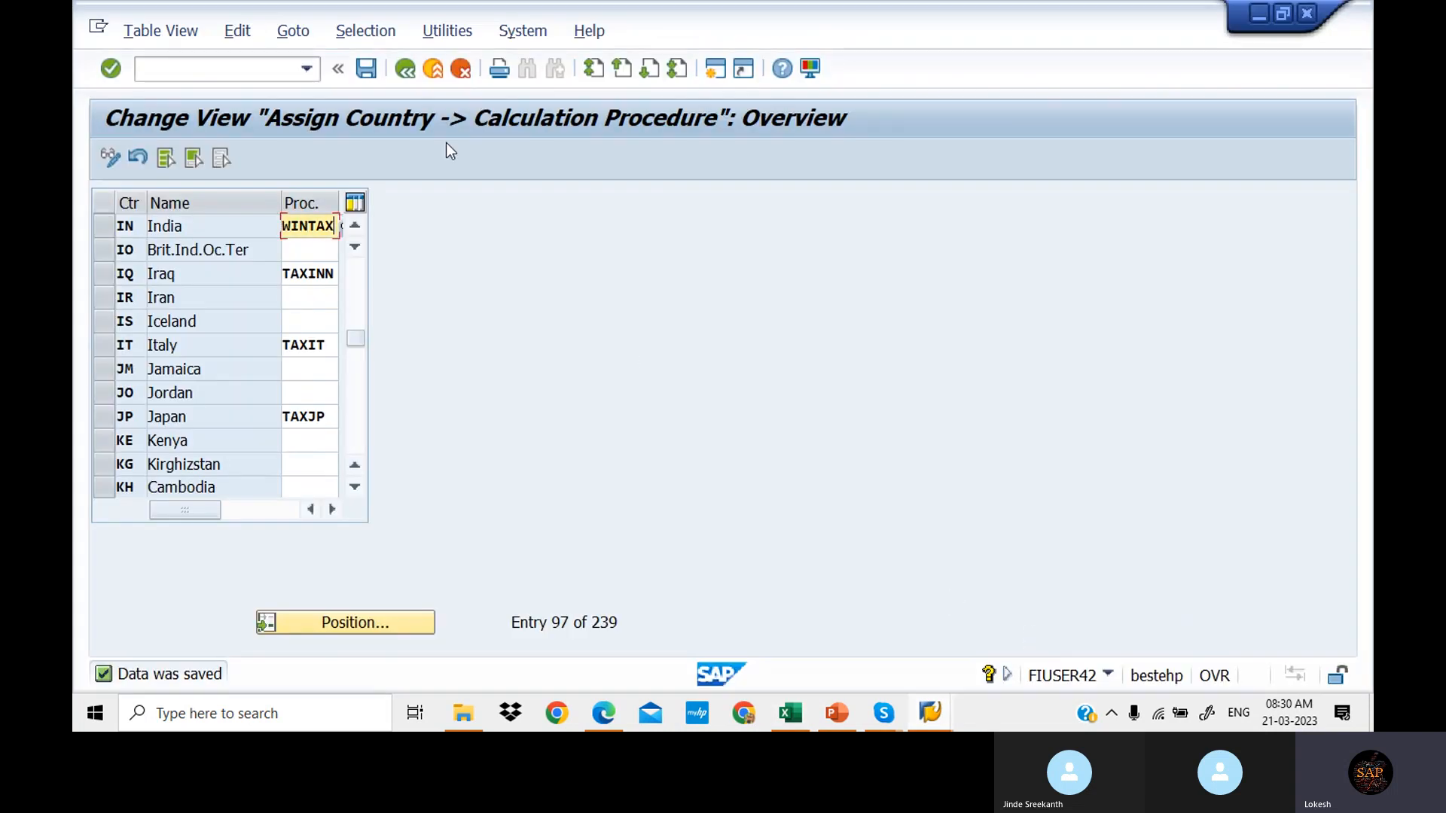
pyautogui.click(253, 70)
pyautogui.write('/NFTXP')
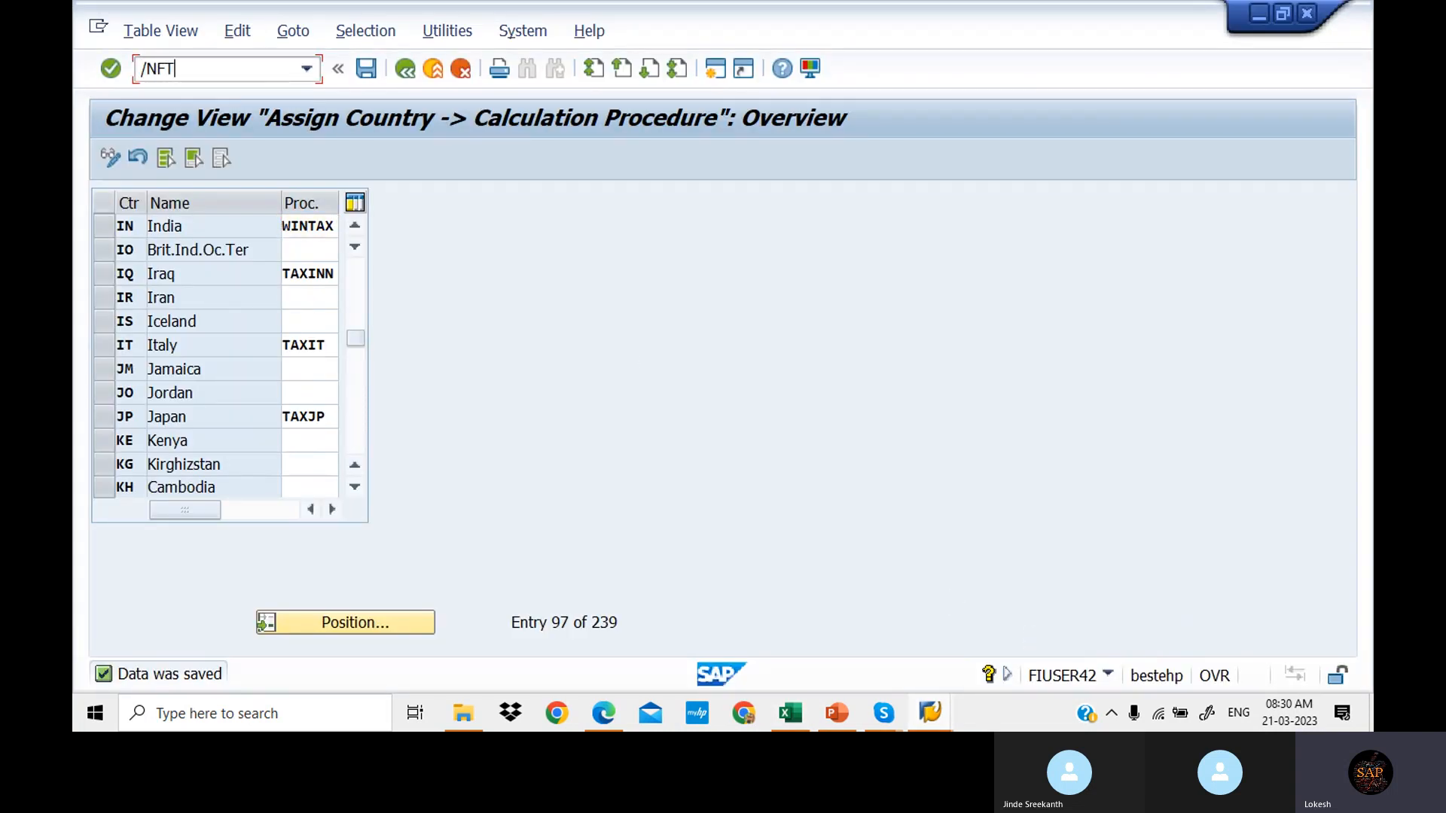
pyautogui.press('Return')
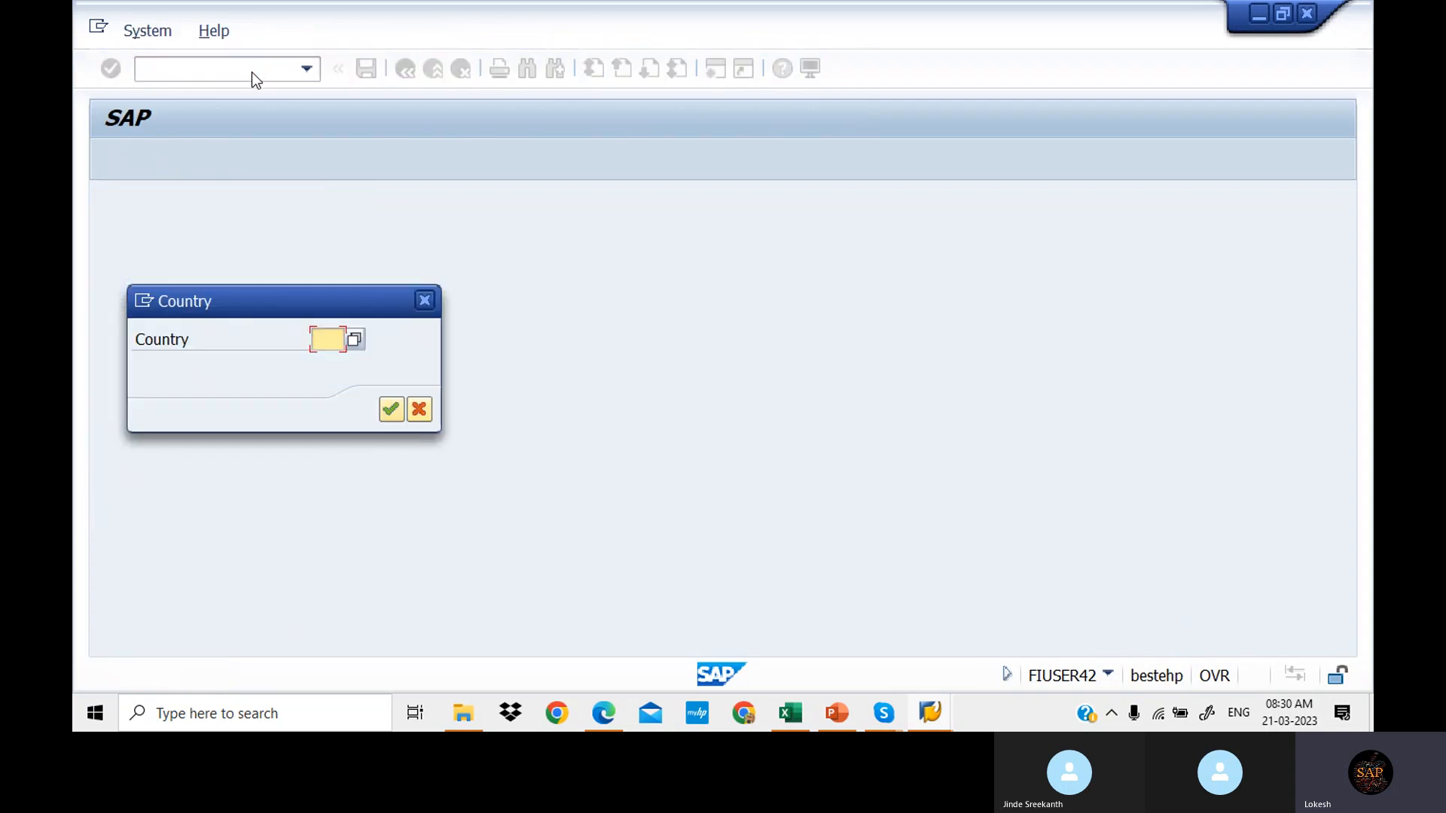
pyautogui.write('IN')
pyautogui.press('Return')
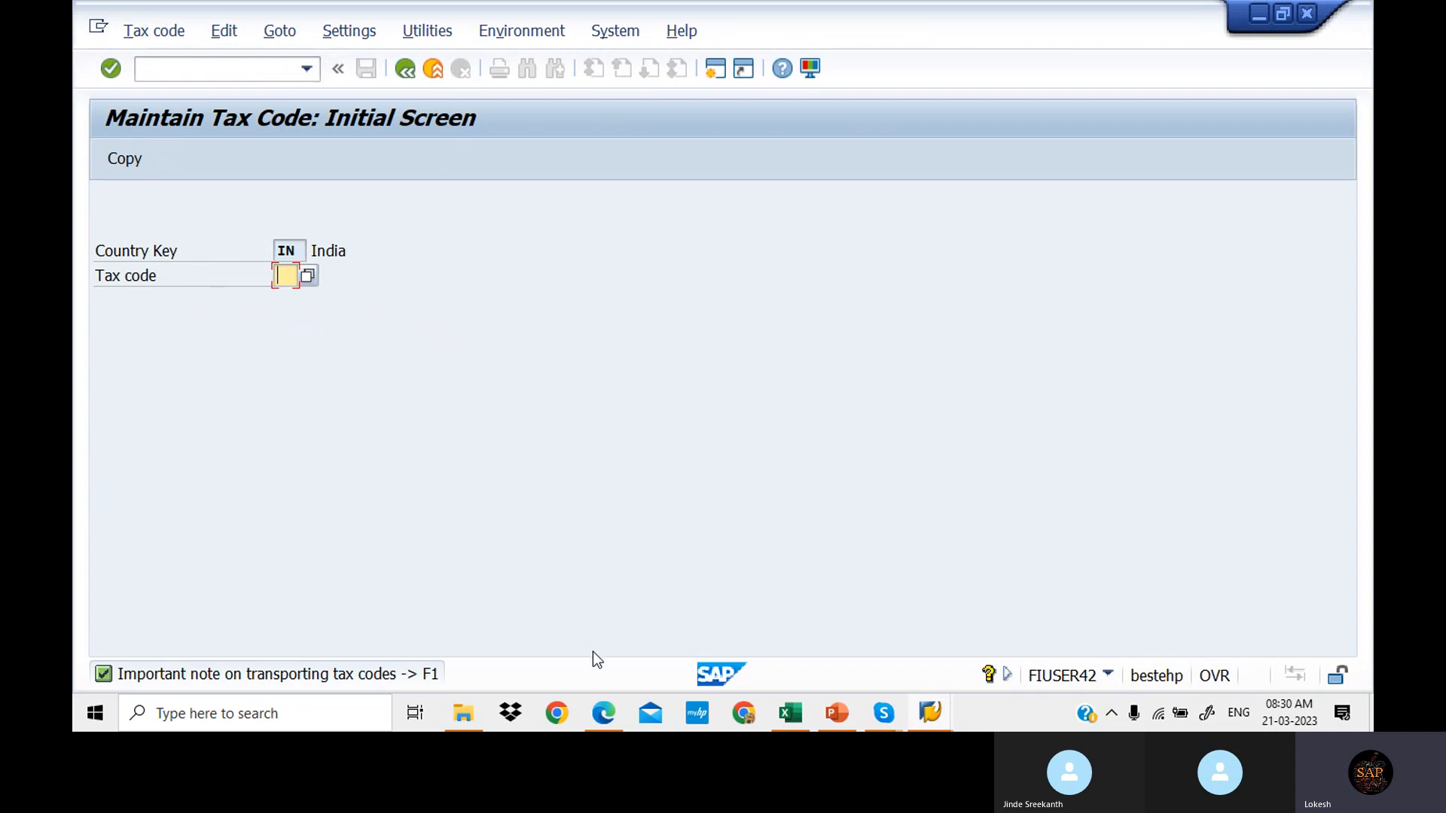
# Step: Switch to GST Config.pdf in Edge and examine the section on creating tax codes in country India
pyautogui.click(609, 711)
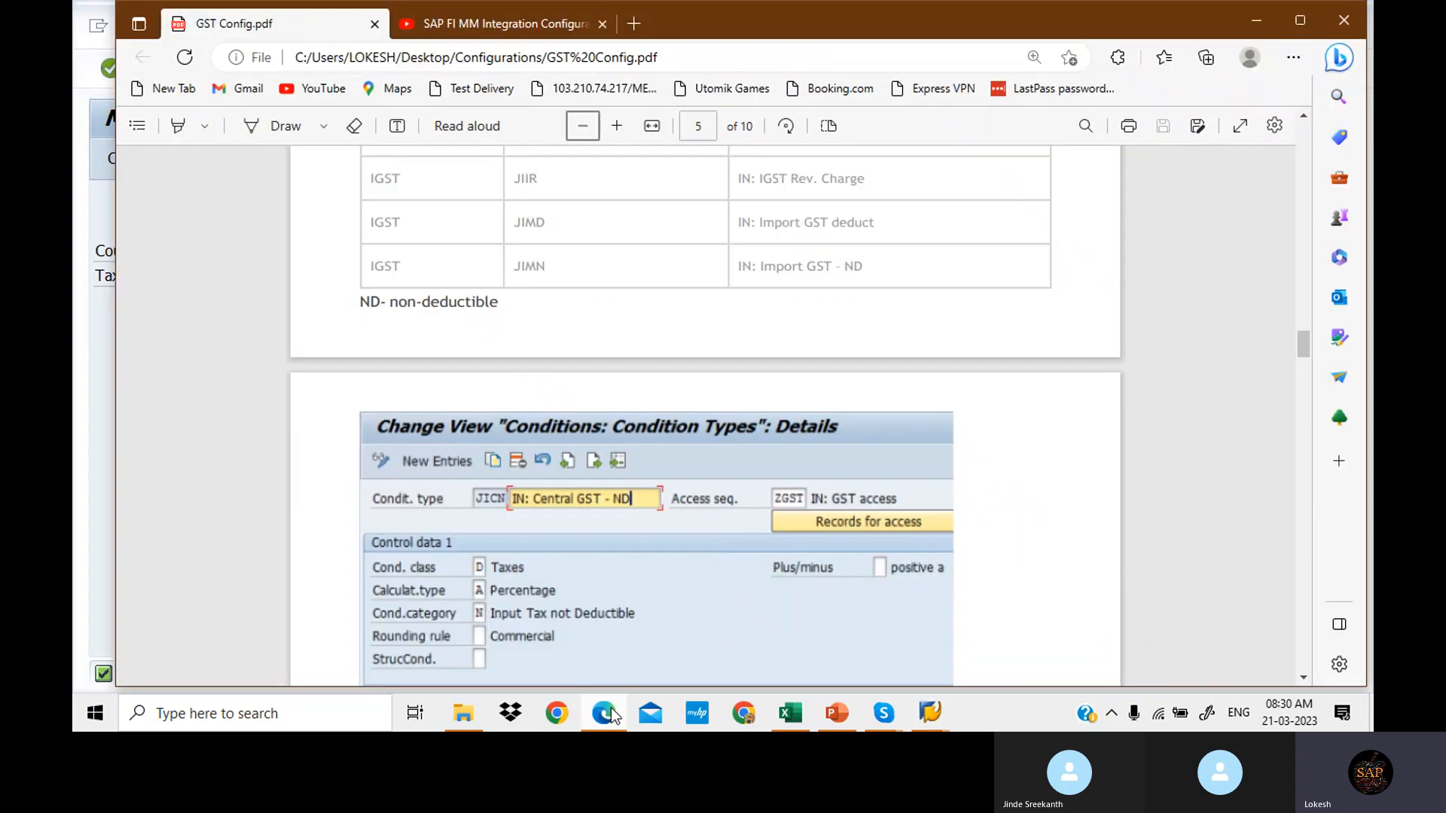
pyautogui.scroll(-8, 614, 716)
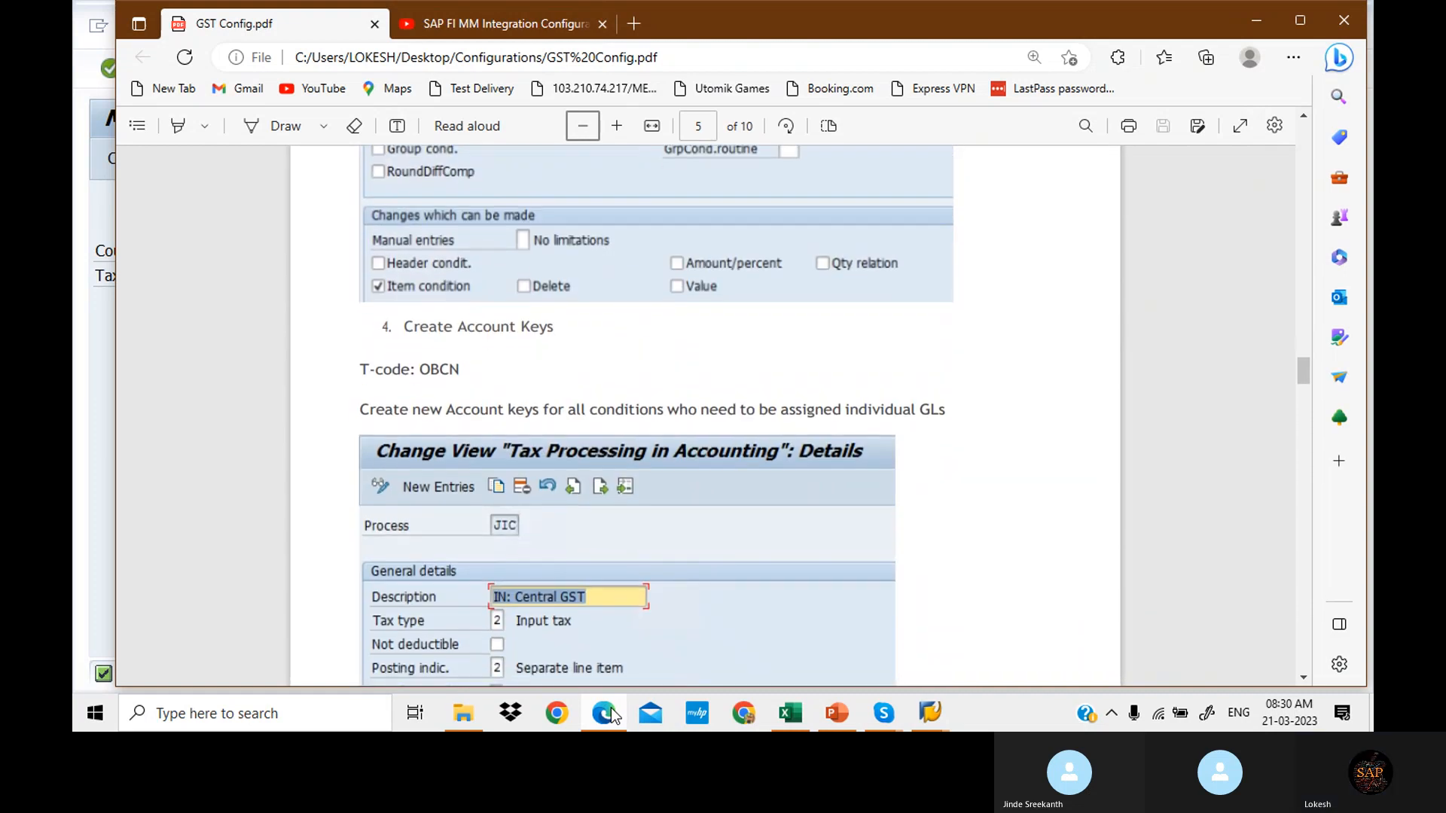
pyautogui.scroll(-10, 611, 713)
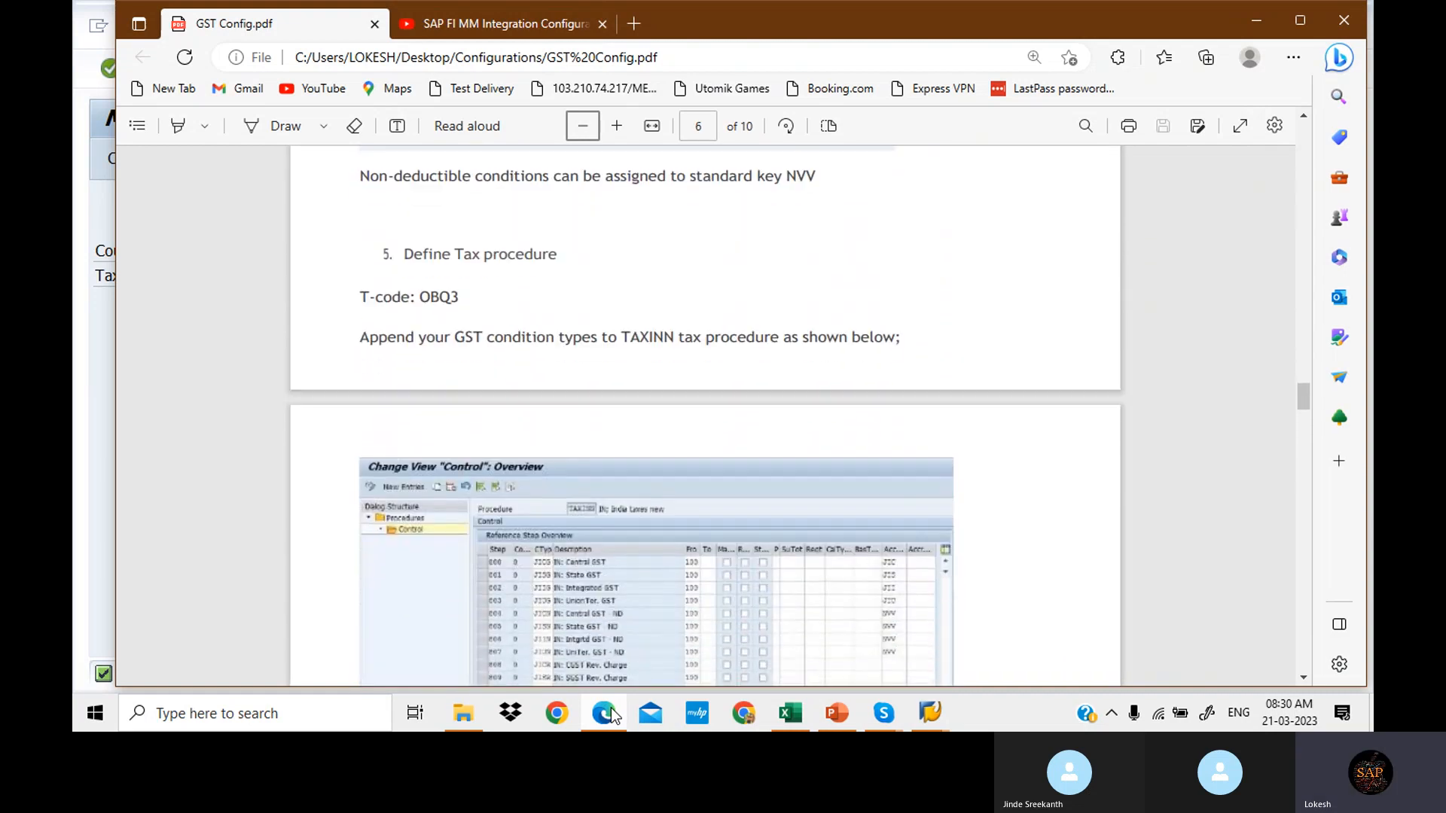
pyautogui.scroll(-6, 611, 713)
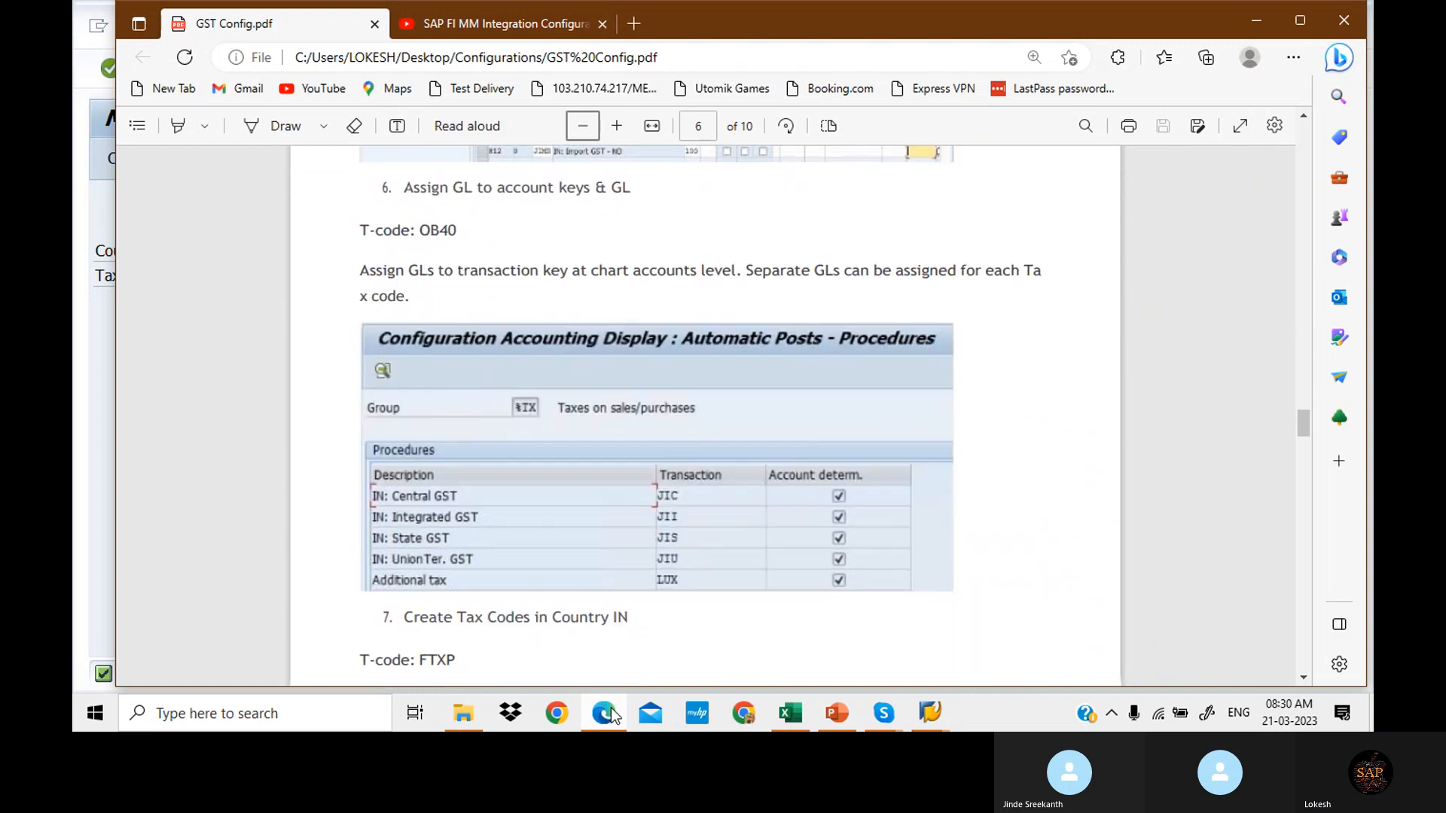
pyautogui.scroll(-6, 610, 713)
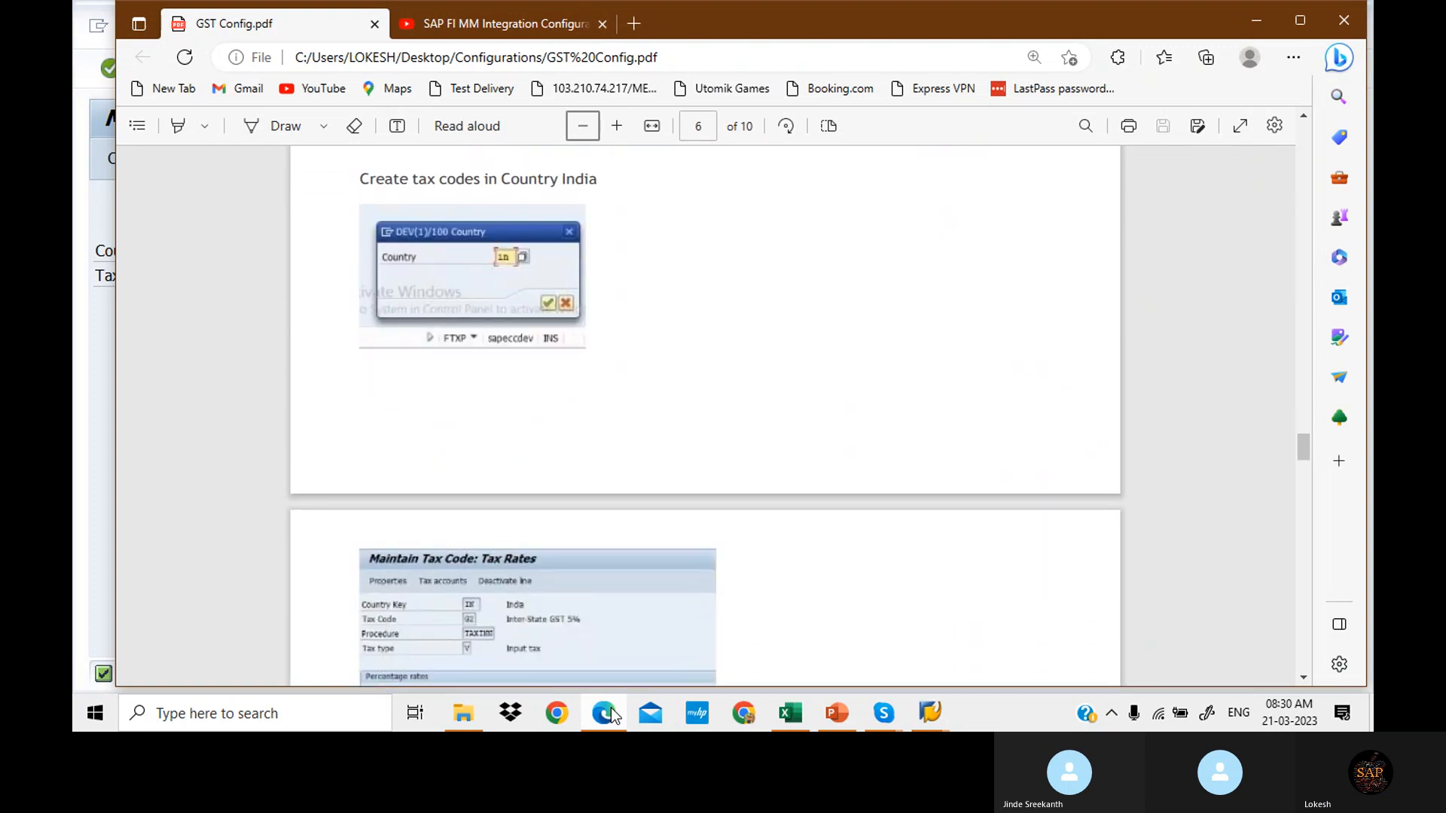
pyautogui.scroll(-3, 611, 713)
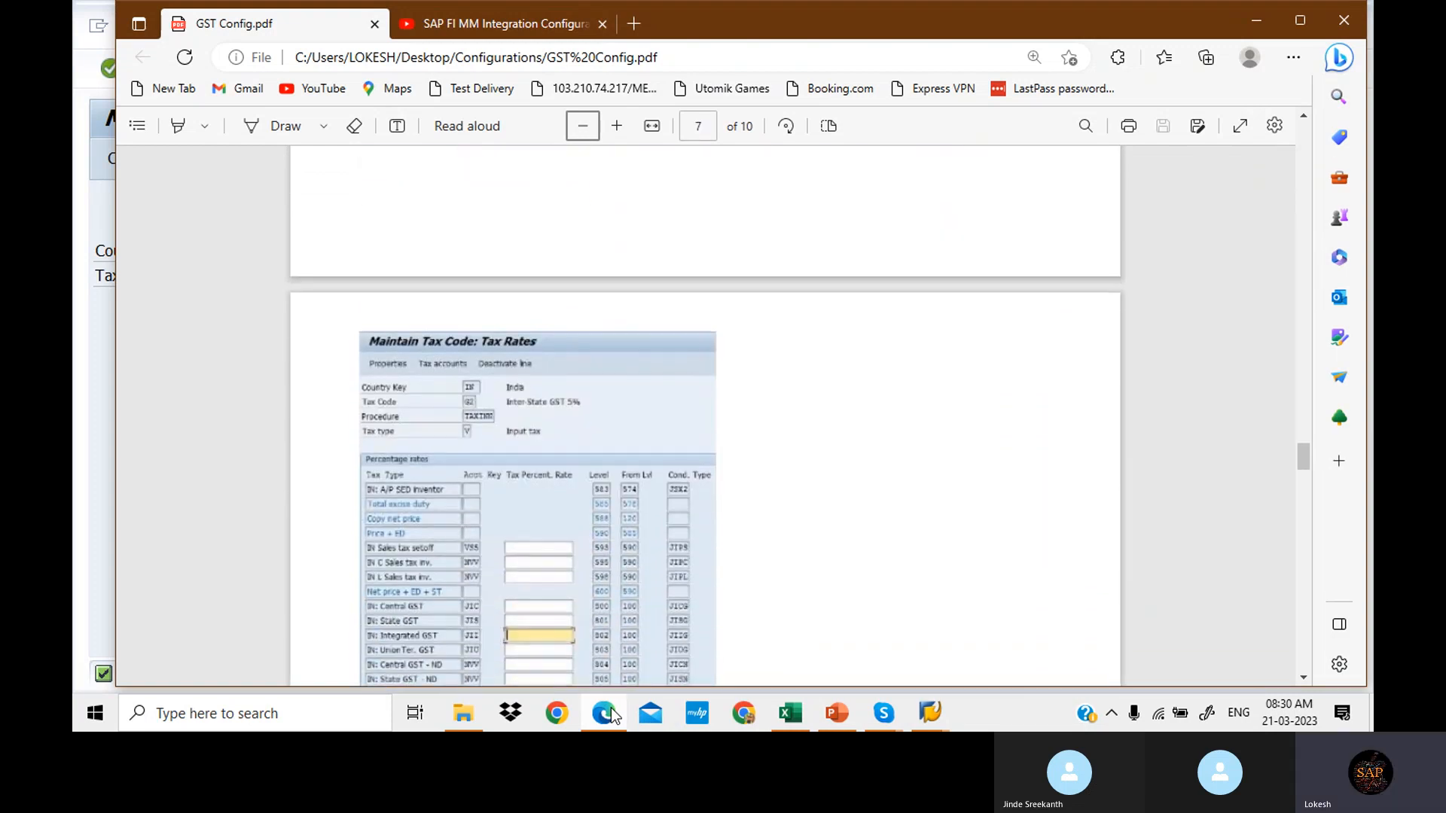
pyautogui.scroll(3, 610, 714)
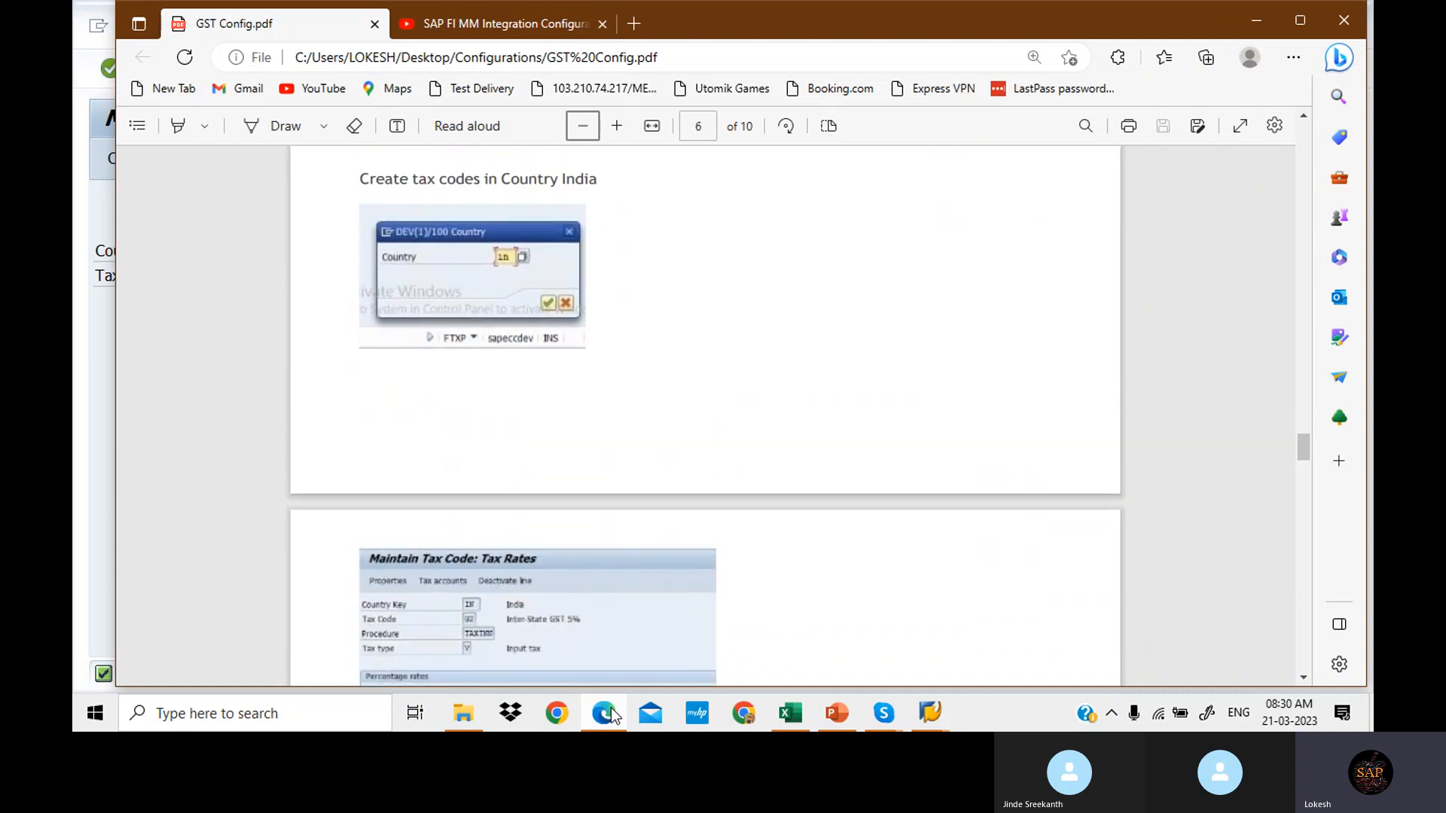
# Step: Switch to the SAP Maintain Tax Code session and start tax code W1 with the description WING INPUT CGST + SGST
pyautogui.click(937, 719)
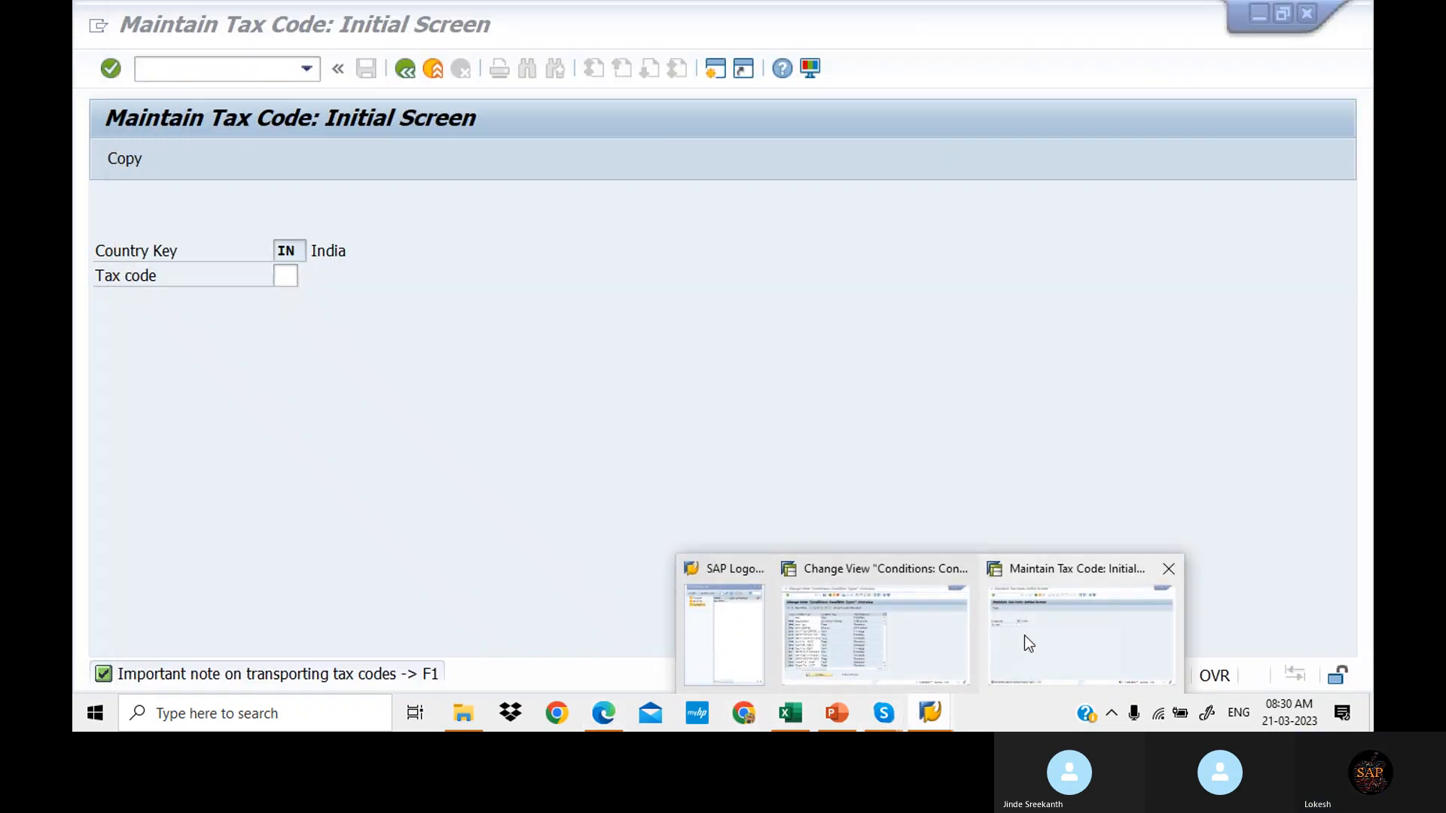
pyautogui.click(1024, 634)
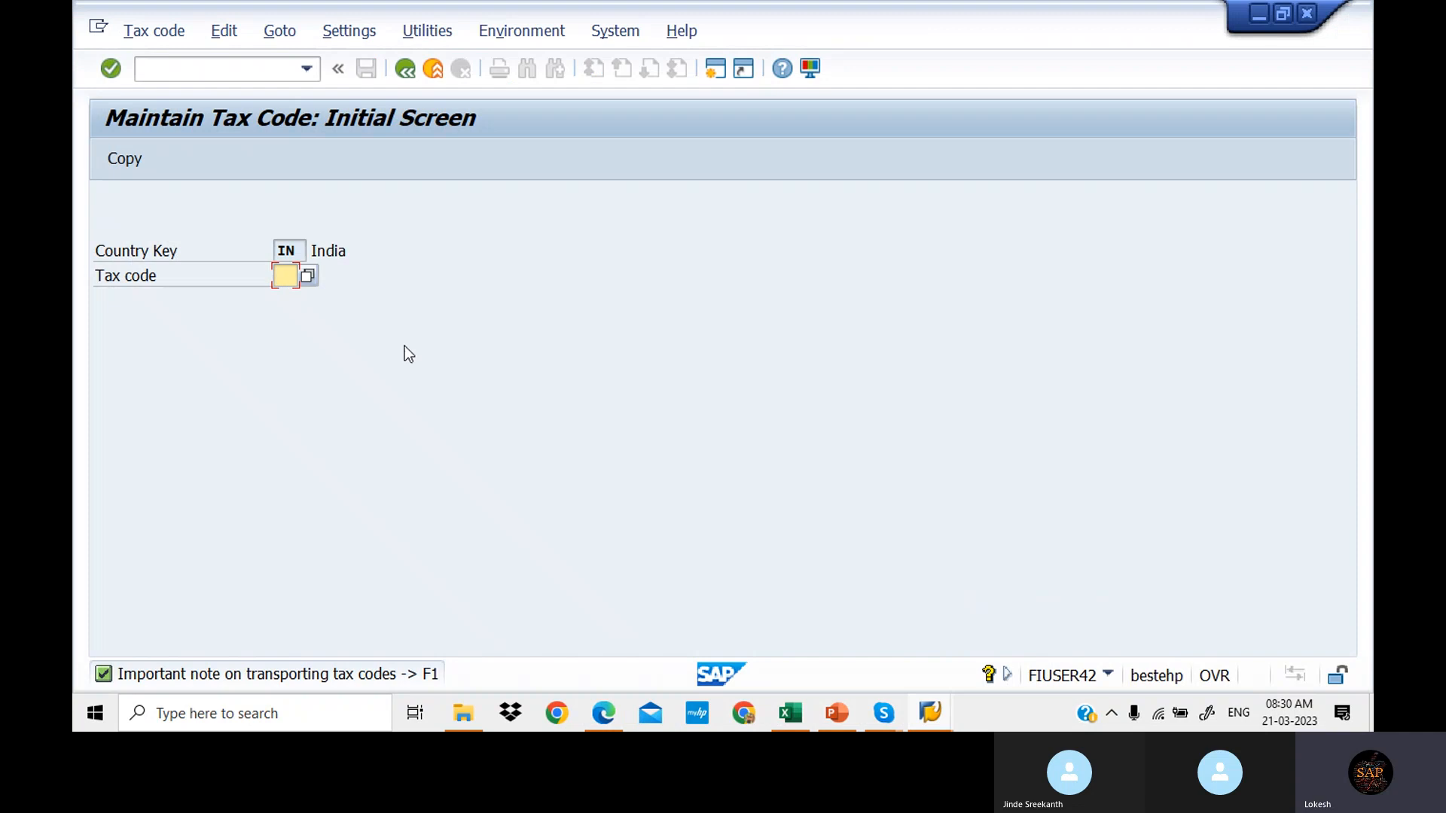
pyautogui.write('W1')
pyautogui.press('Return')
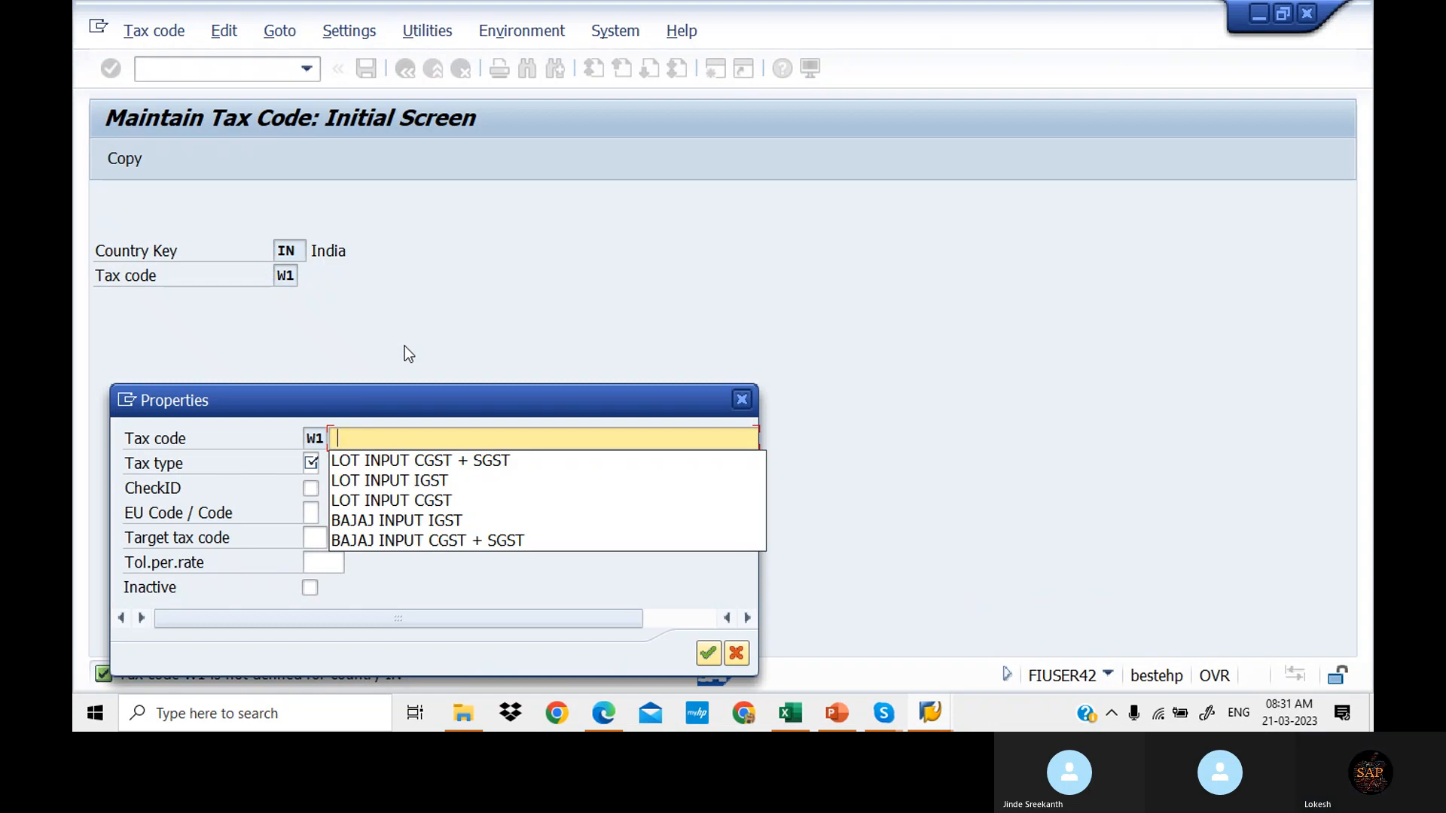
pyautogui.write('WI')
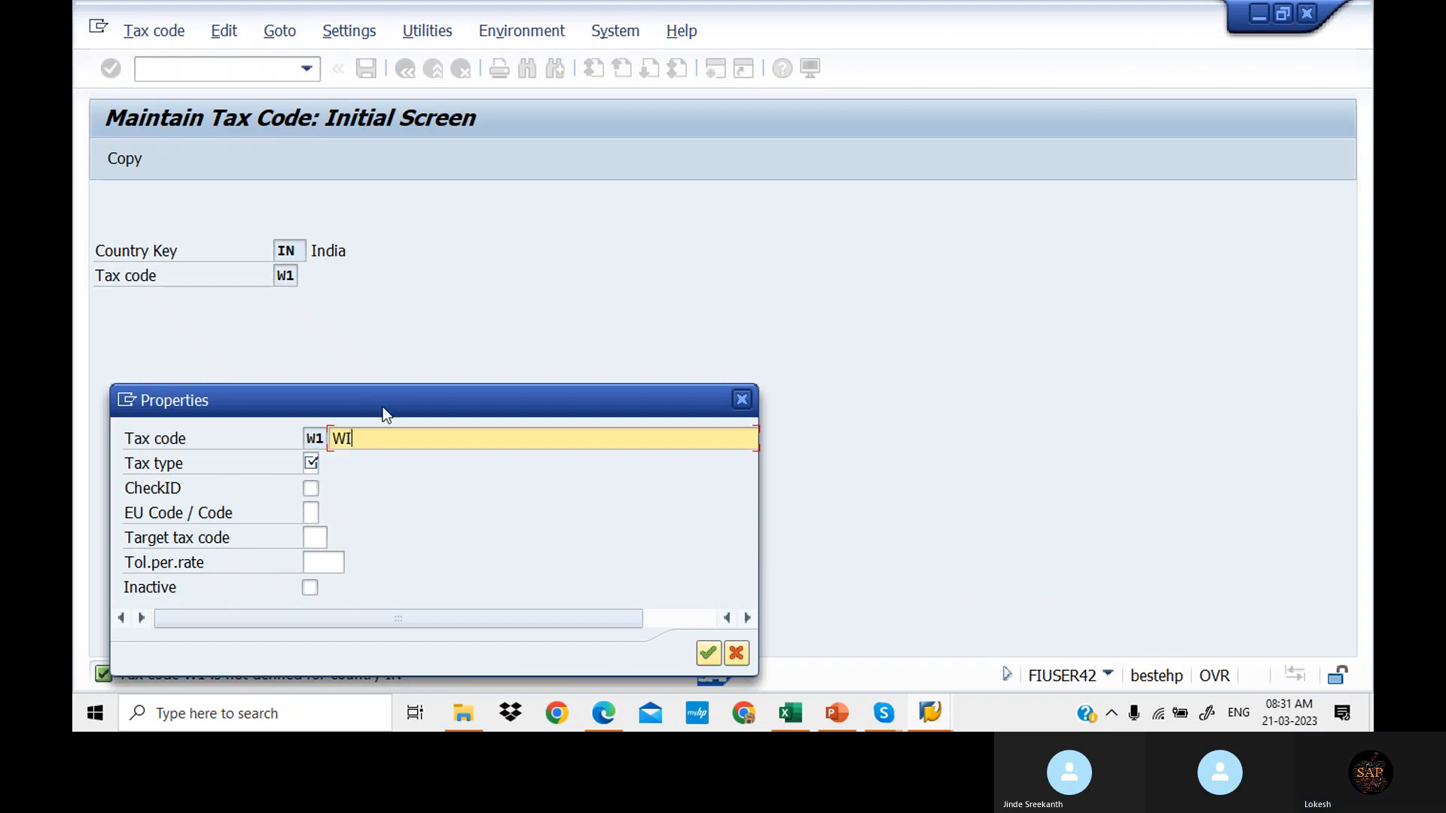
pyautogui.write('NG')
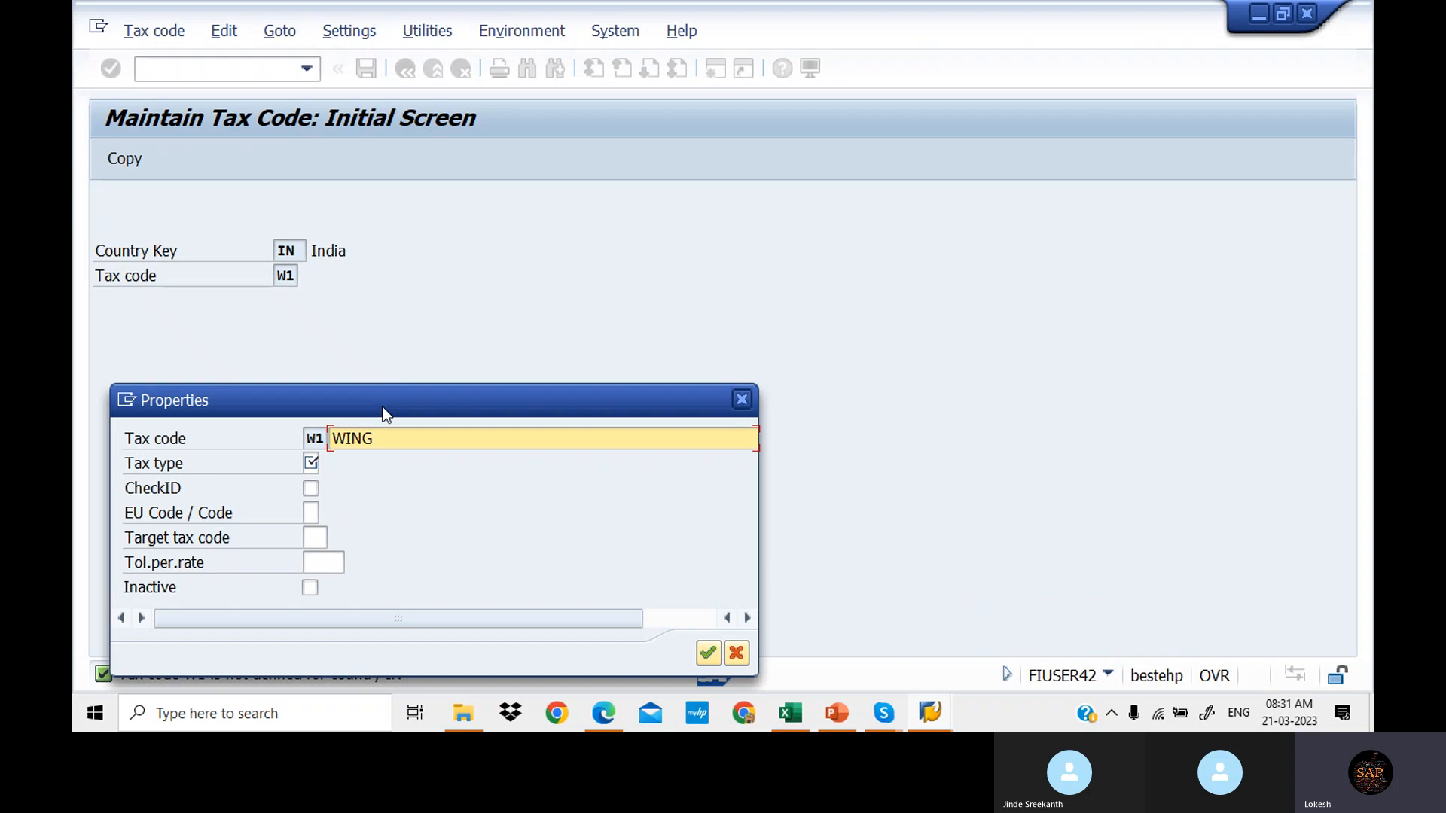
pyautogui.write(' INPUT CGST + SGST')
# Step: Assign tax type V (Input tax) to tax code W1 and accept its properties with the remaining fields blank
pyautogui.click(310, 462)
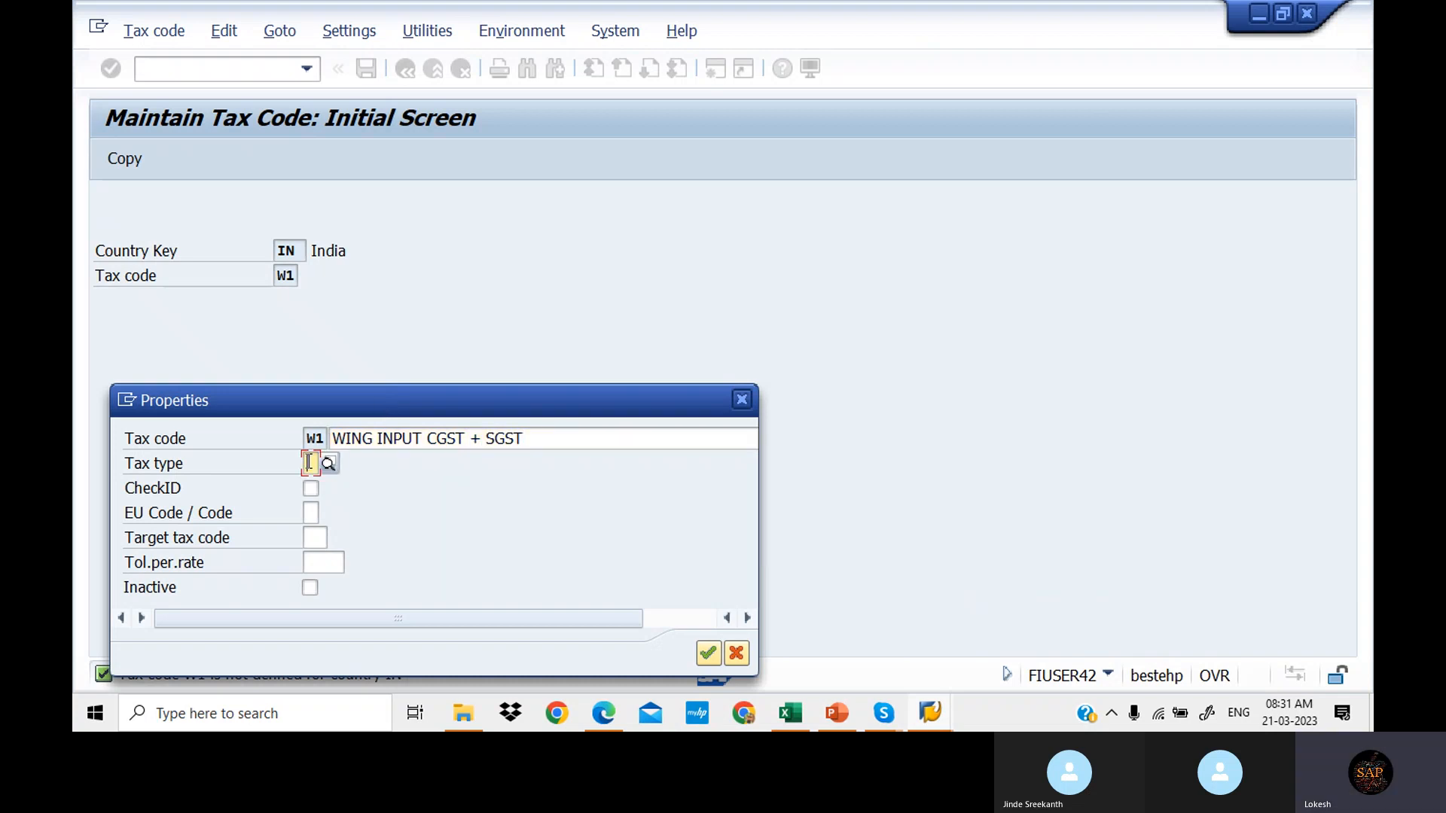
pyautogui.click(328, 464)
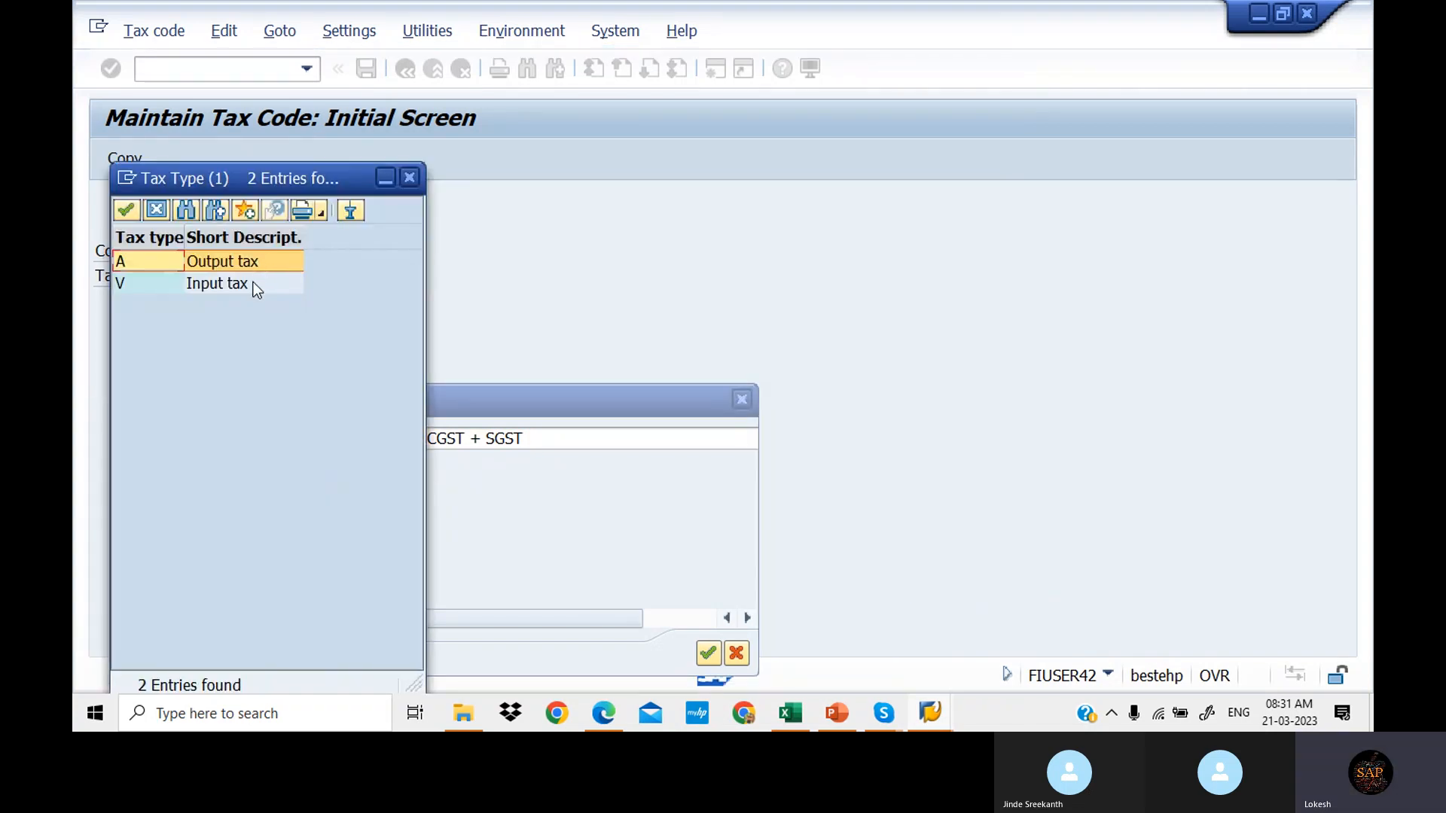
pyautogui.click(251, 285)
pyautogui.doubleClick(251, 286)
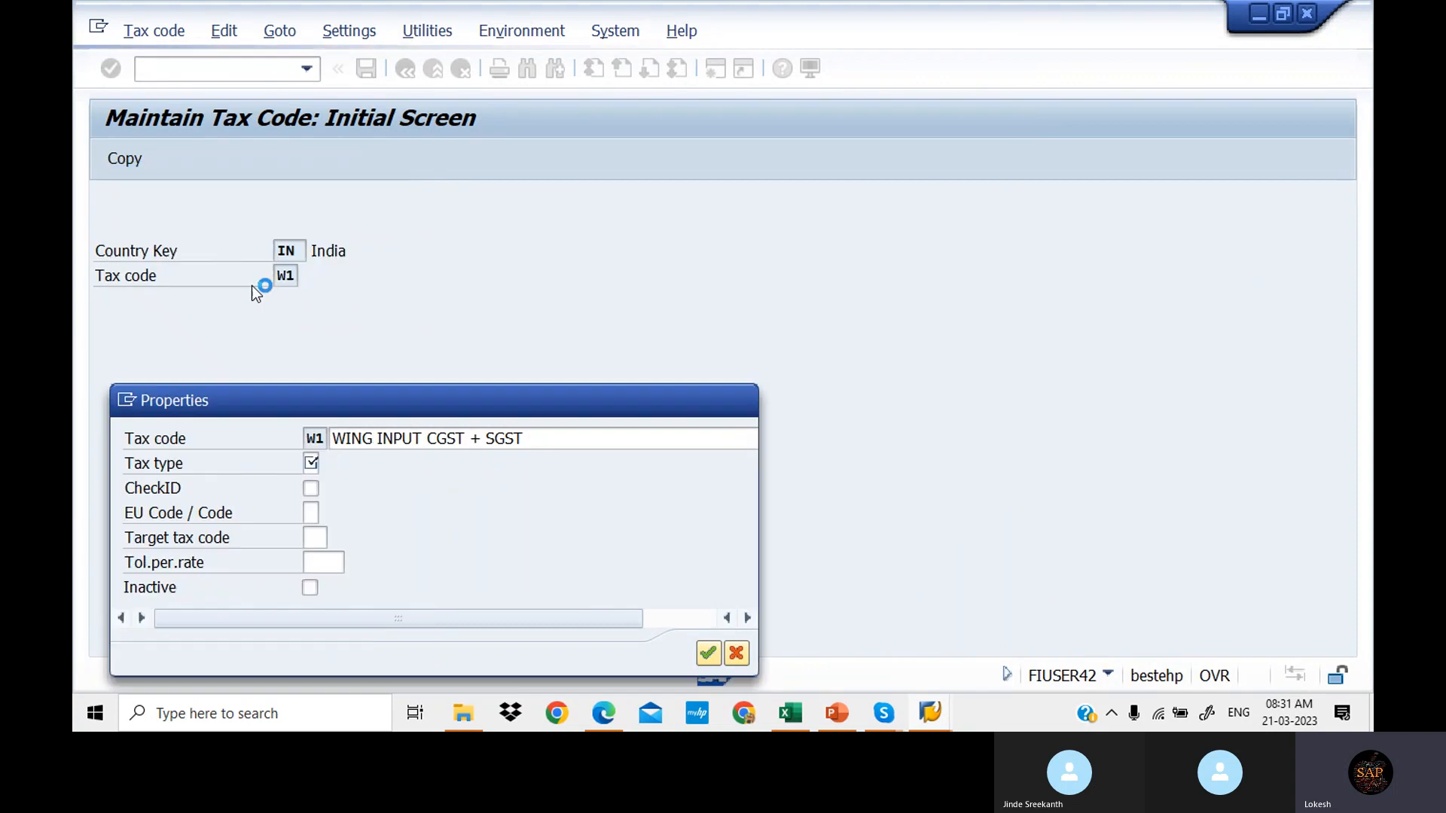
pyautogui.click(308, 514)
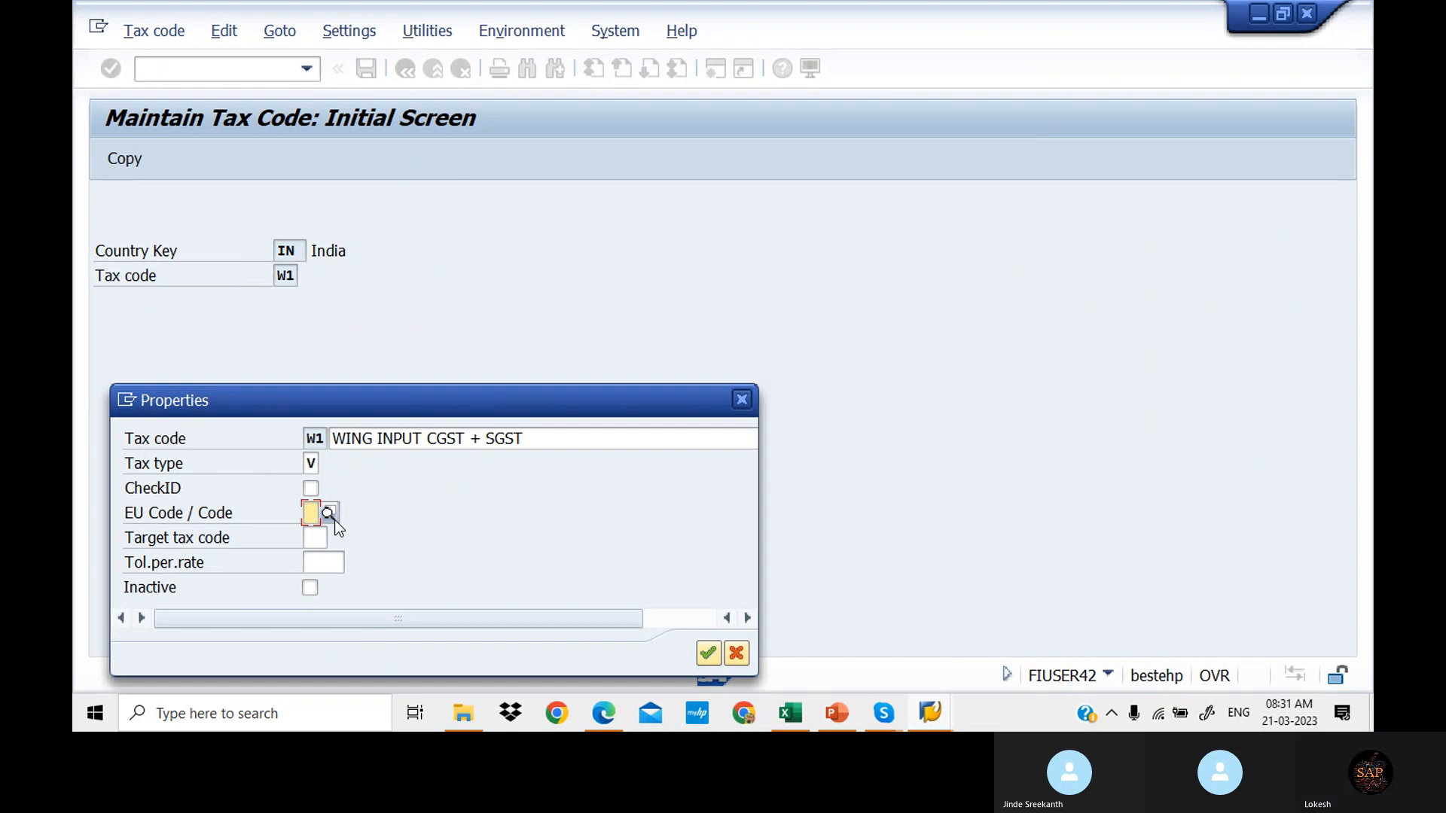
pyautogui.click(322, 536)
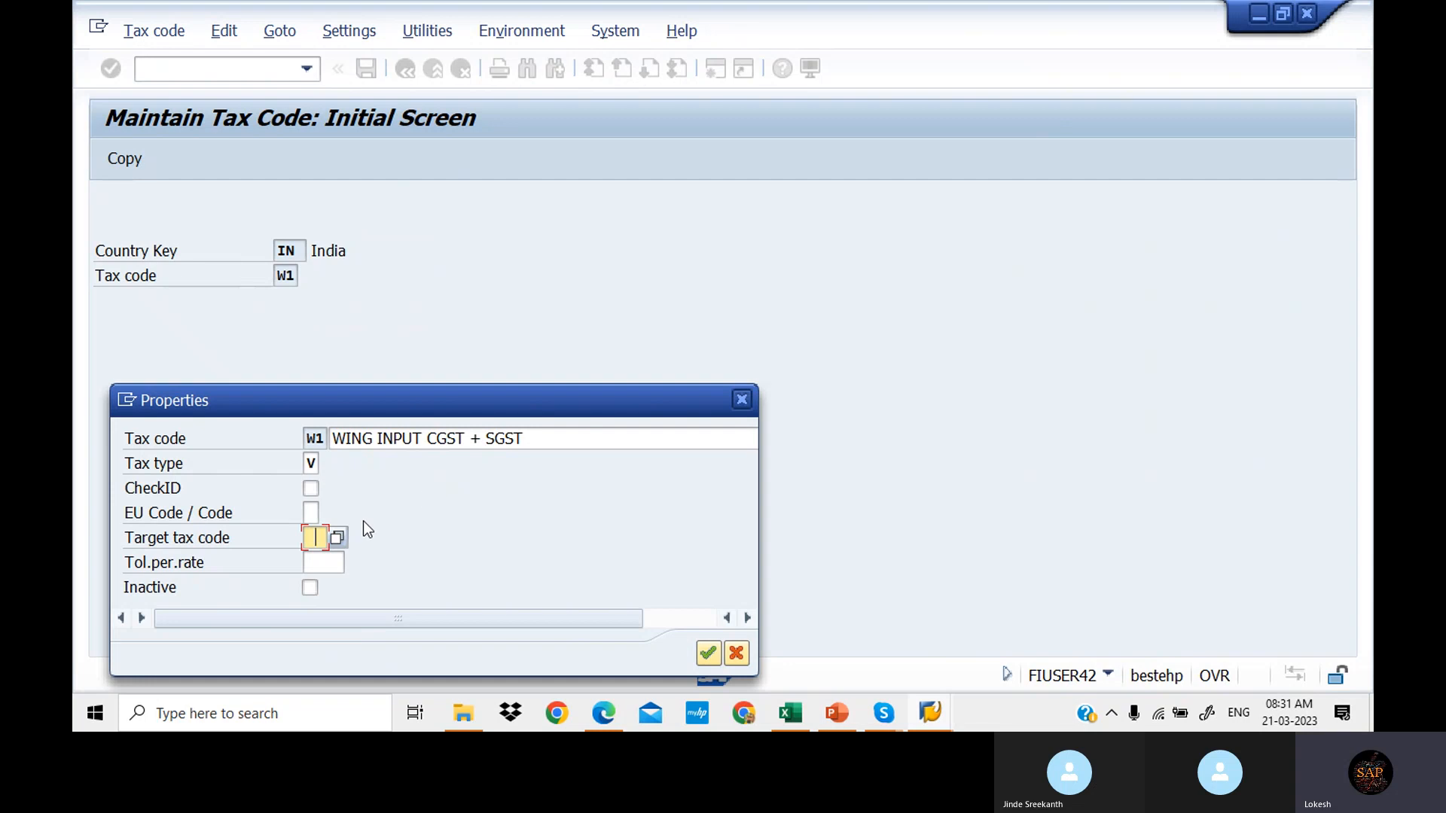
pyautogui.click(310, 515)
pyautogui.click(314, 494)
pyautogui.click(326, 565)
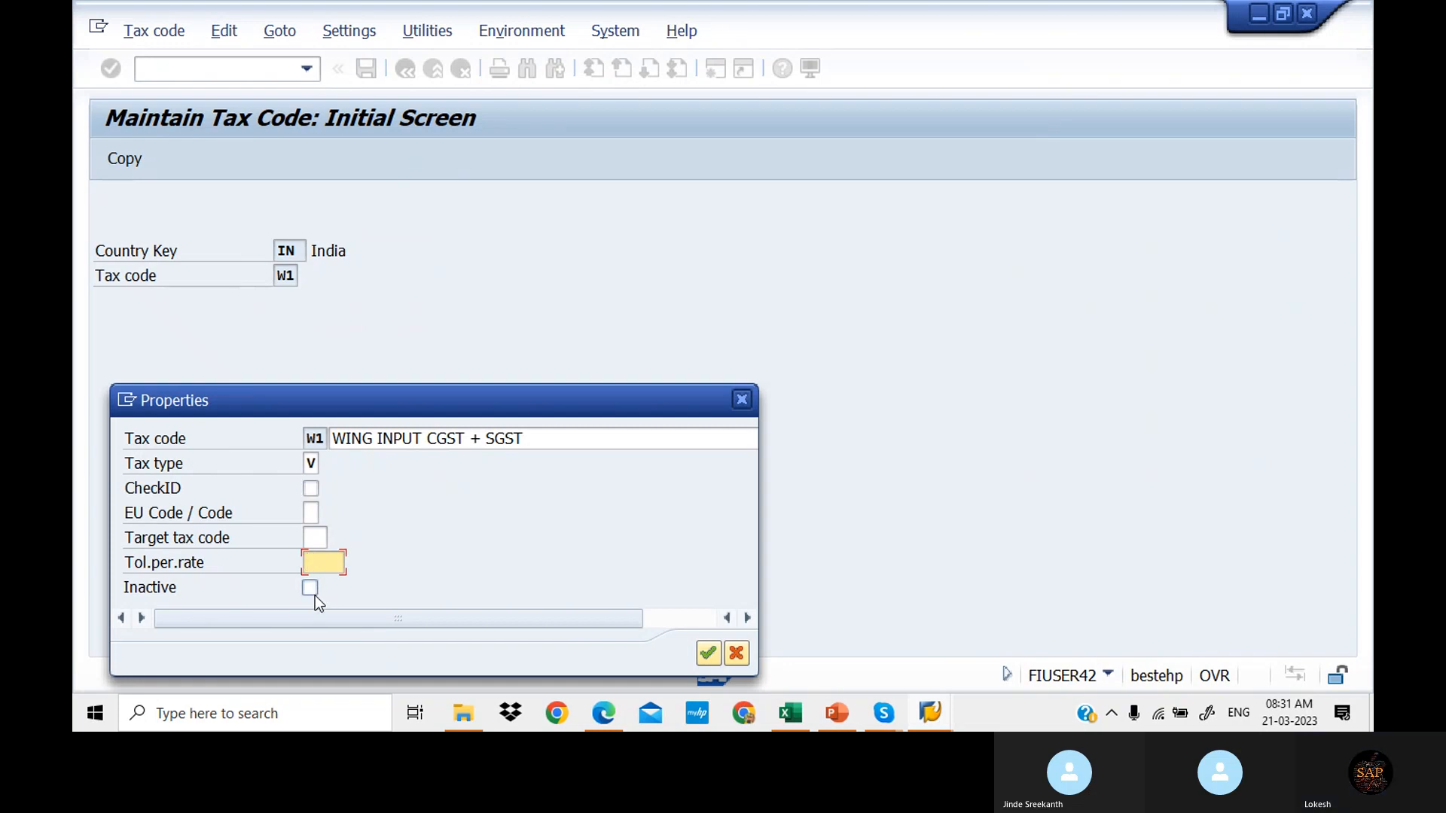
pyautogui.click(326, 537)
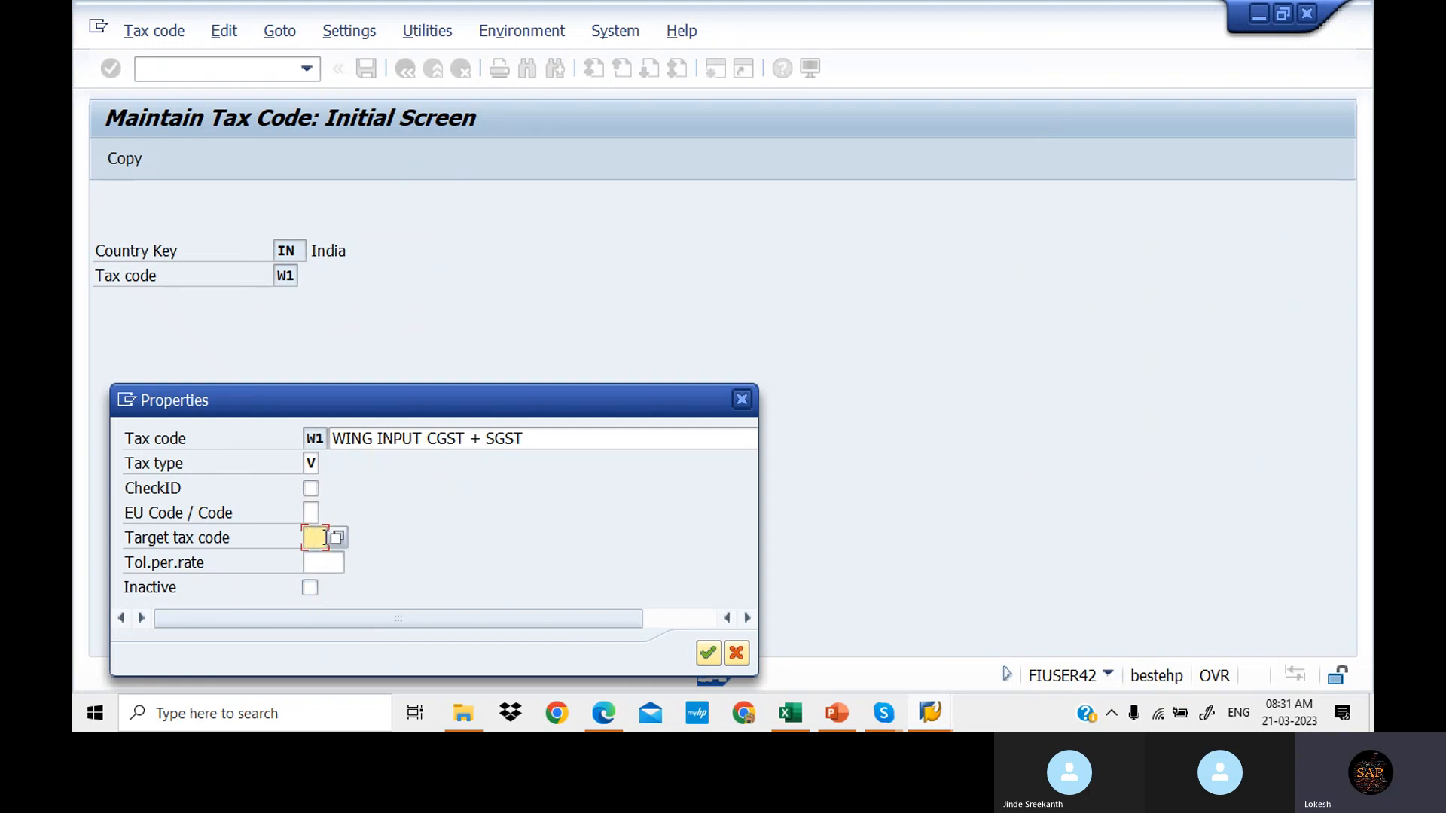
pyautogui.click(707, 654)
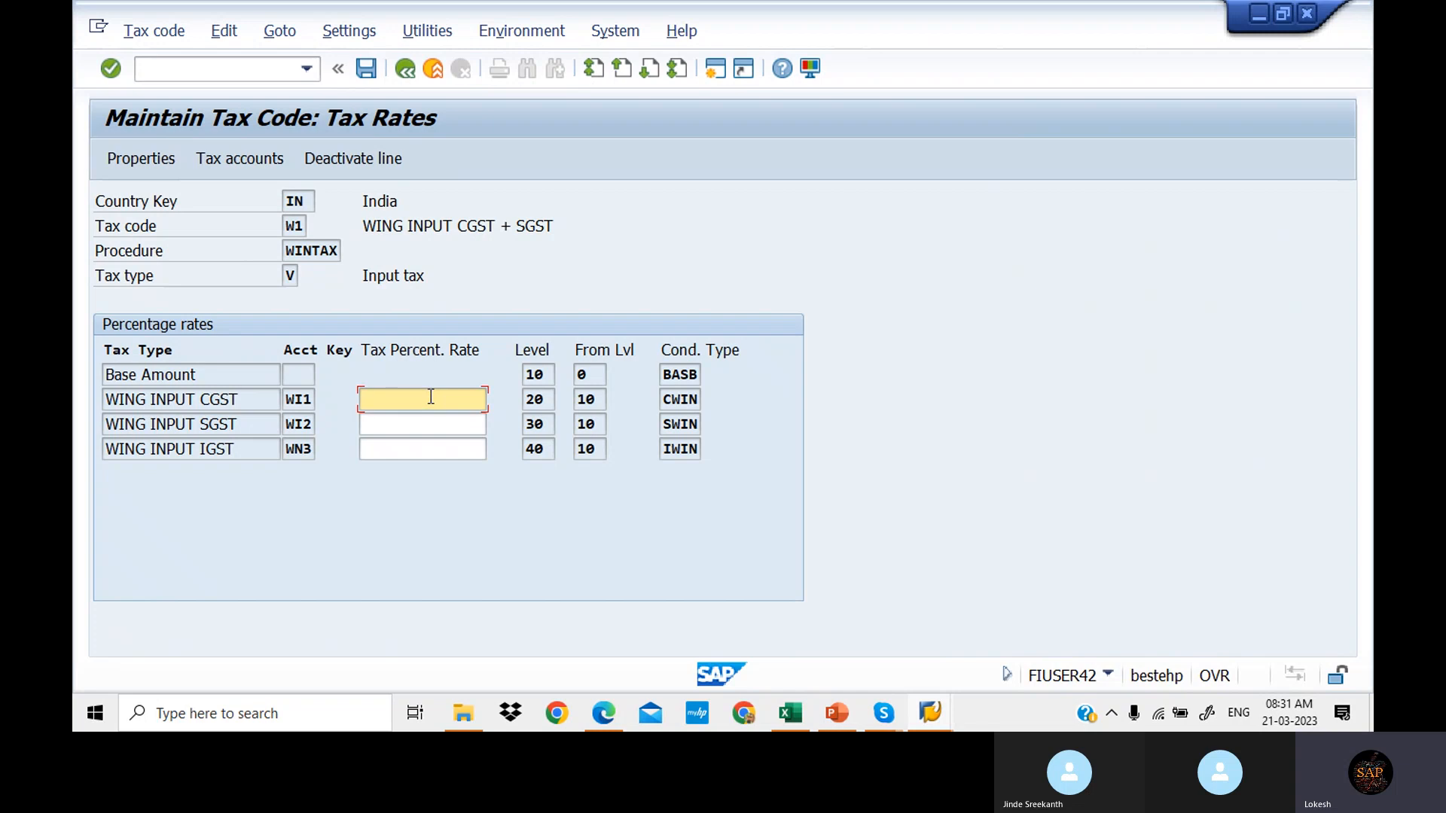
# Step: Enter a tax rate of 6 percent for both WING INPUT CGST and WING INPUT SGST, and save tax code W1
pyautogui.write('6')
pyautogui.click(420, 419)
pyautogui.write('6')
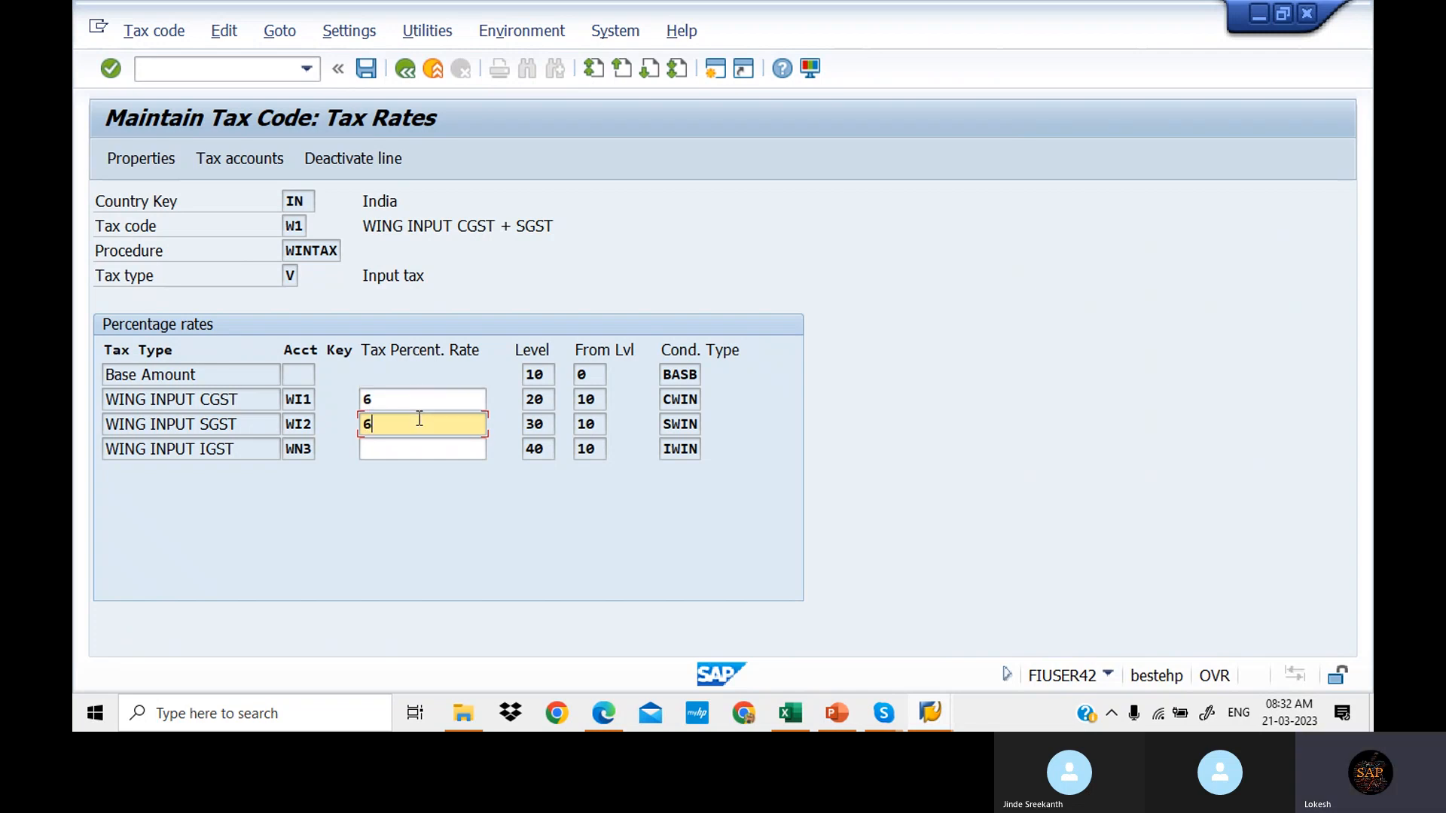
pyautogui.press('Return')
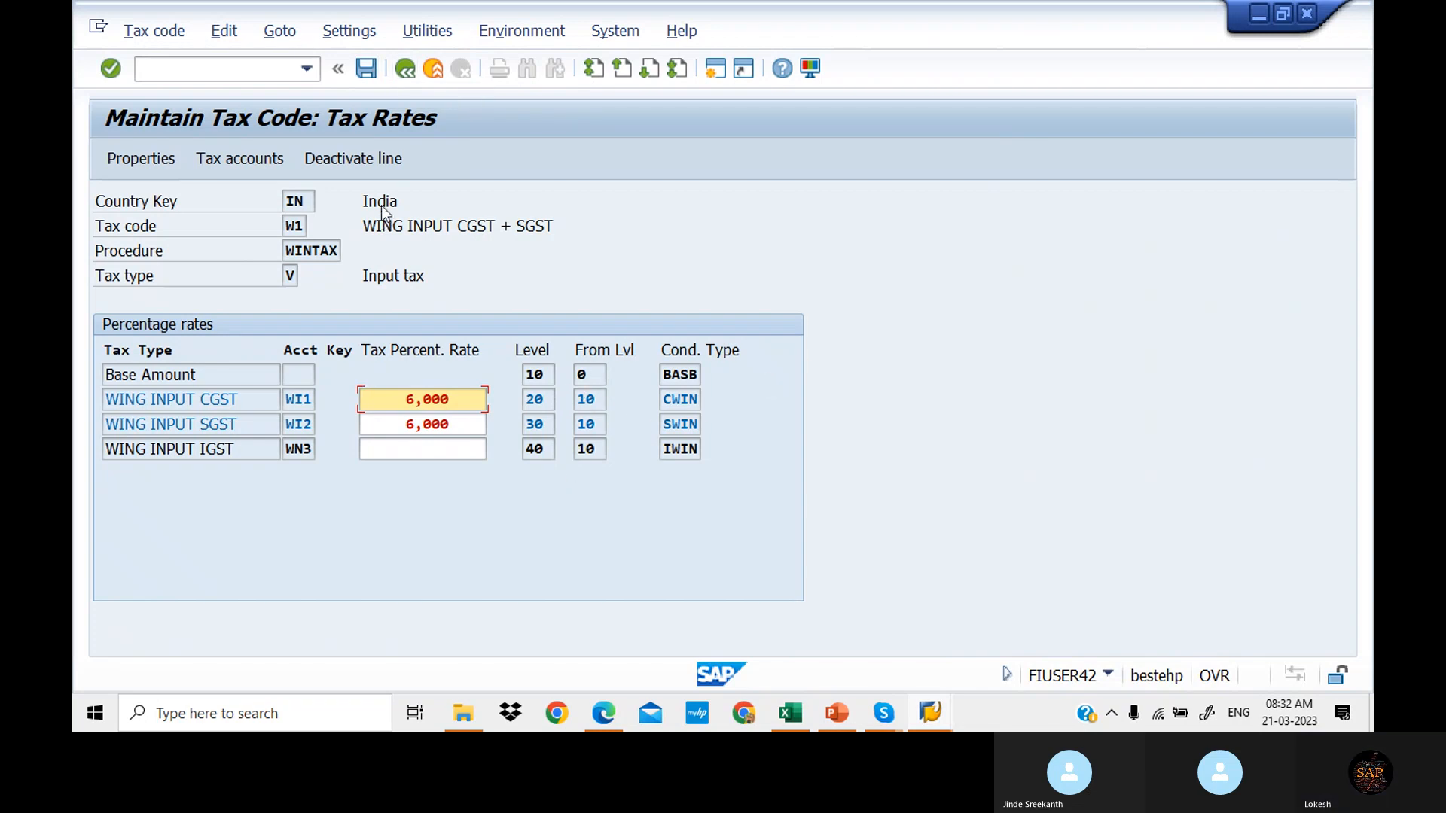
pyautogui.click(366, 69)
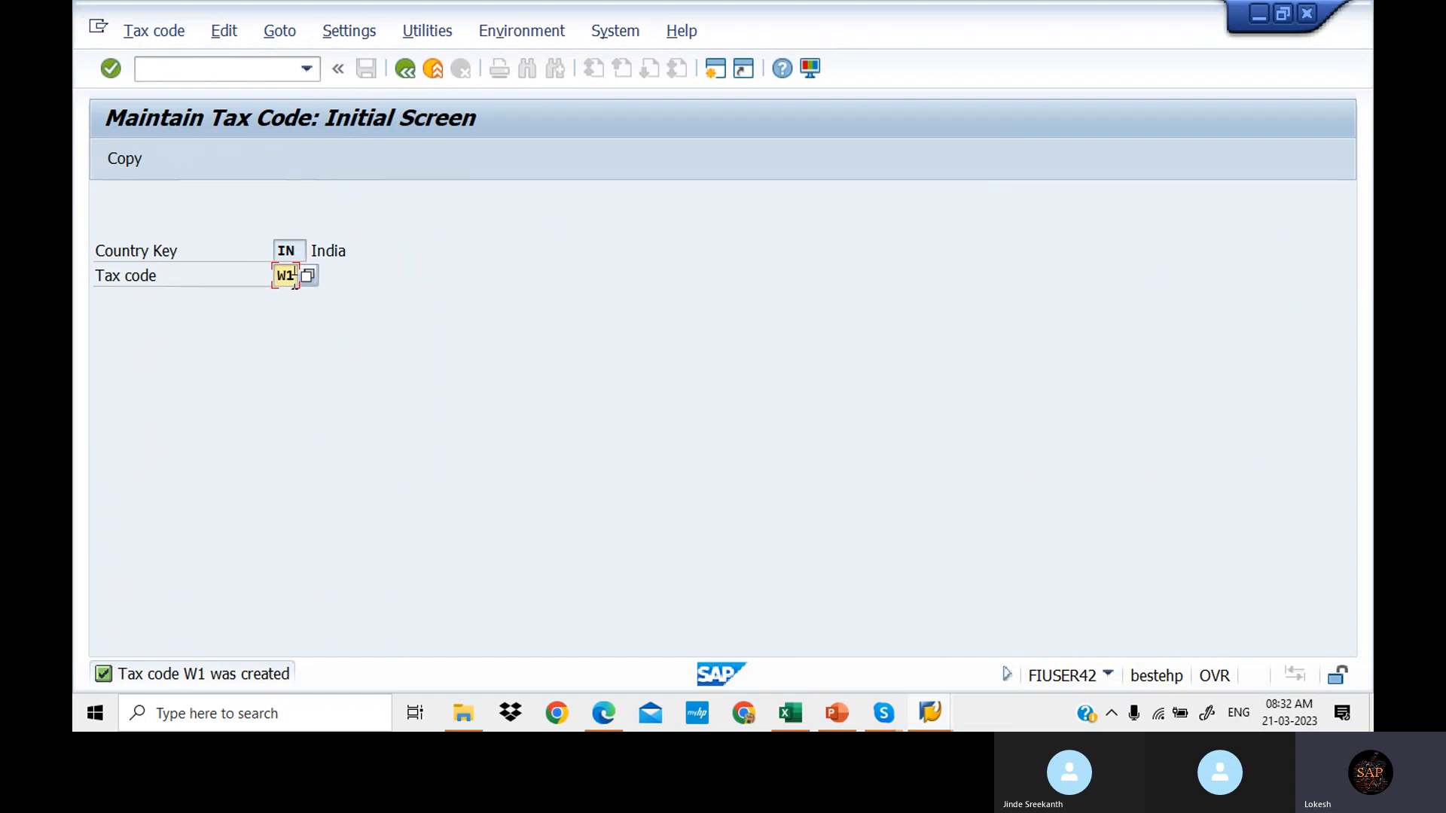
# Step: Start tax code W2 with the description WING INPUT IGST and tax type V, and accept its properties
pyautogui.press('BackSpace')
pyautogui.write('2')
pyautogui.press('Return')
pyautogui.click(445, 432)
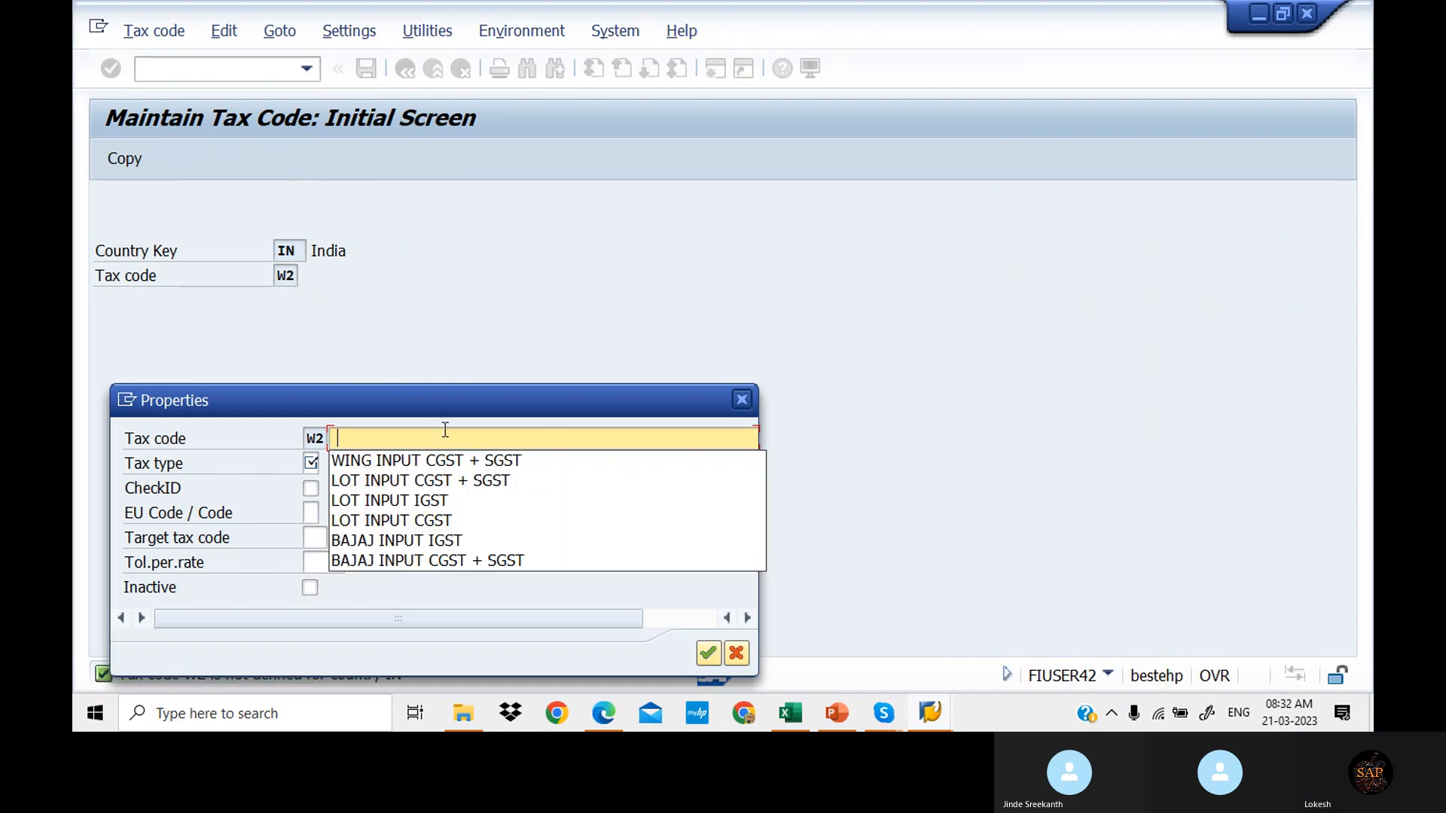
pyautogui.click(467, 461)
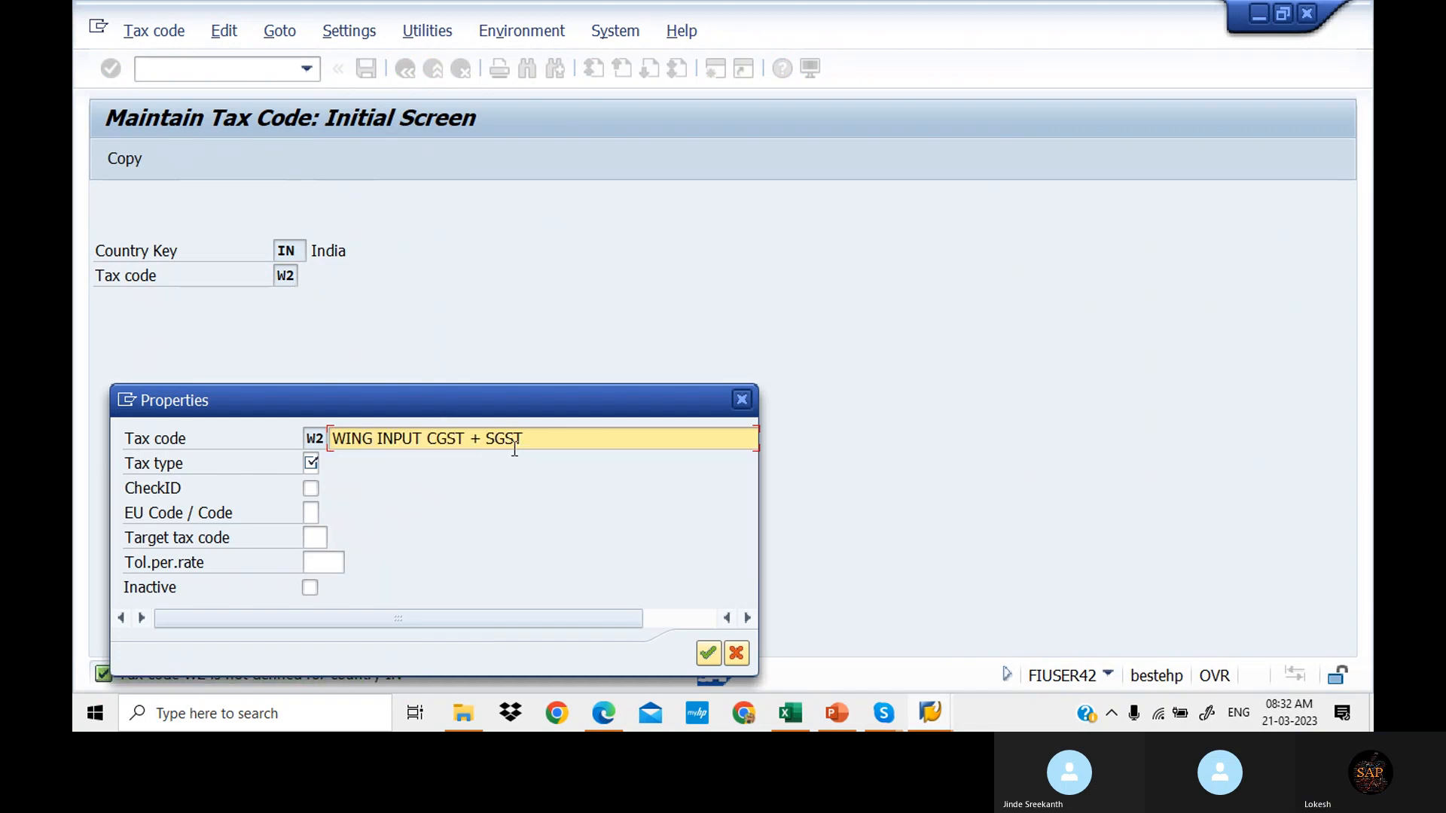
pyautogui.press('BackSpace')
pyautogui.press('BackSpace')
pyautogui.press('BackSpace')
pyautogui.press('BackSpace')
pyautogui.press('BackSpace')
pyautogui.press('BackSpace')
pyautogui.press('BackSpace')
pyautogui.press('BackSpace')
pyautogui.press('BackSpace')
pyautogui.press('BackSpace')
pyautogui.press('BackSpace')
pyautogui.write('IGST')
pyautogui.click(311, 463)
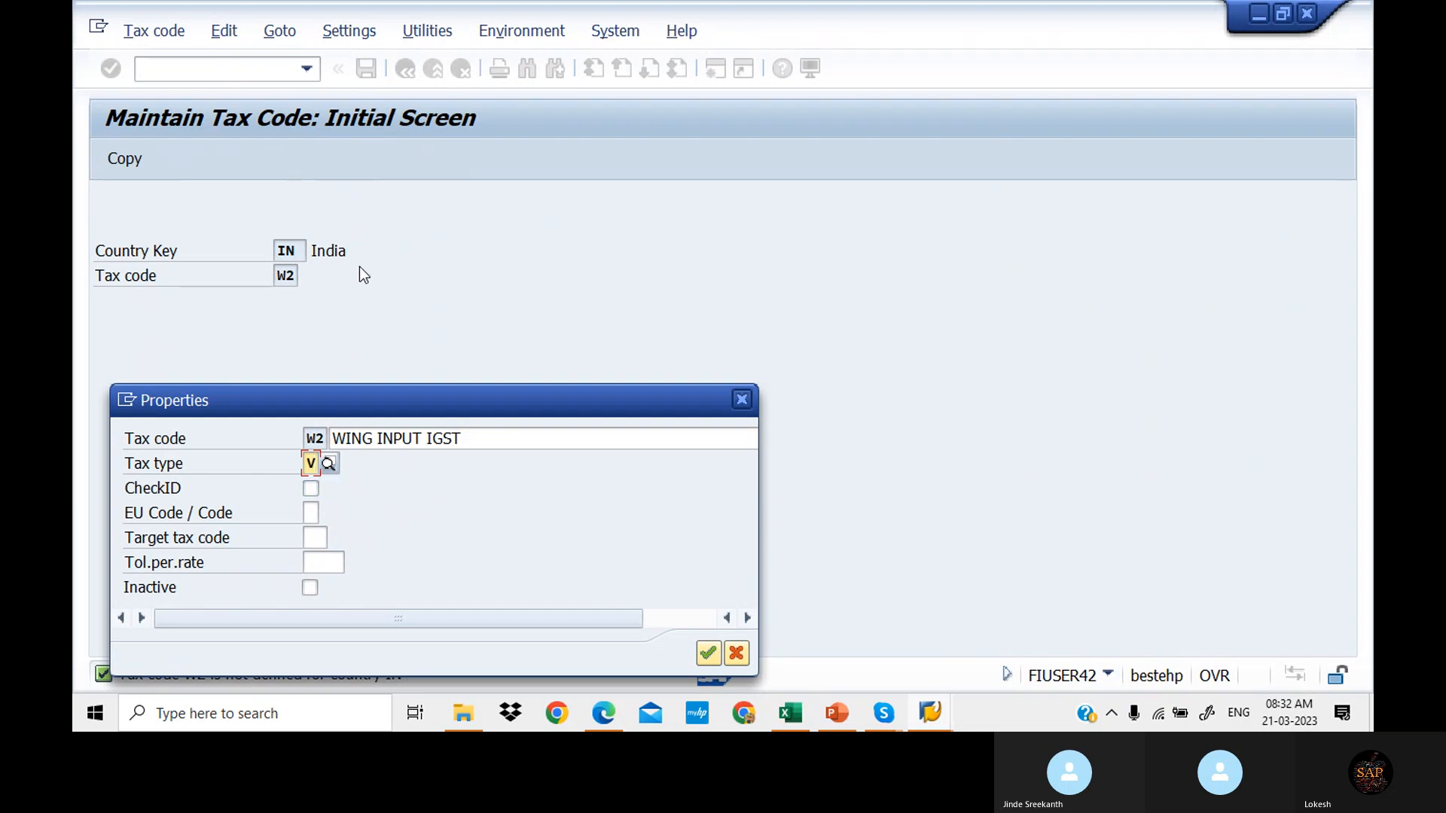
pyautogui.press('Return')
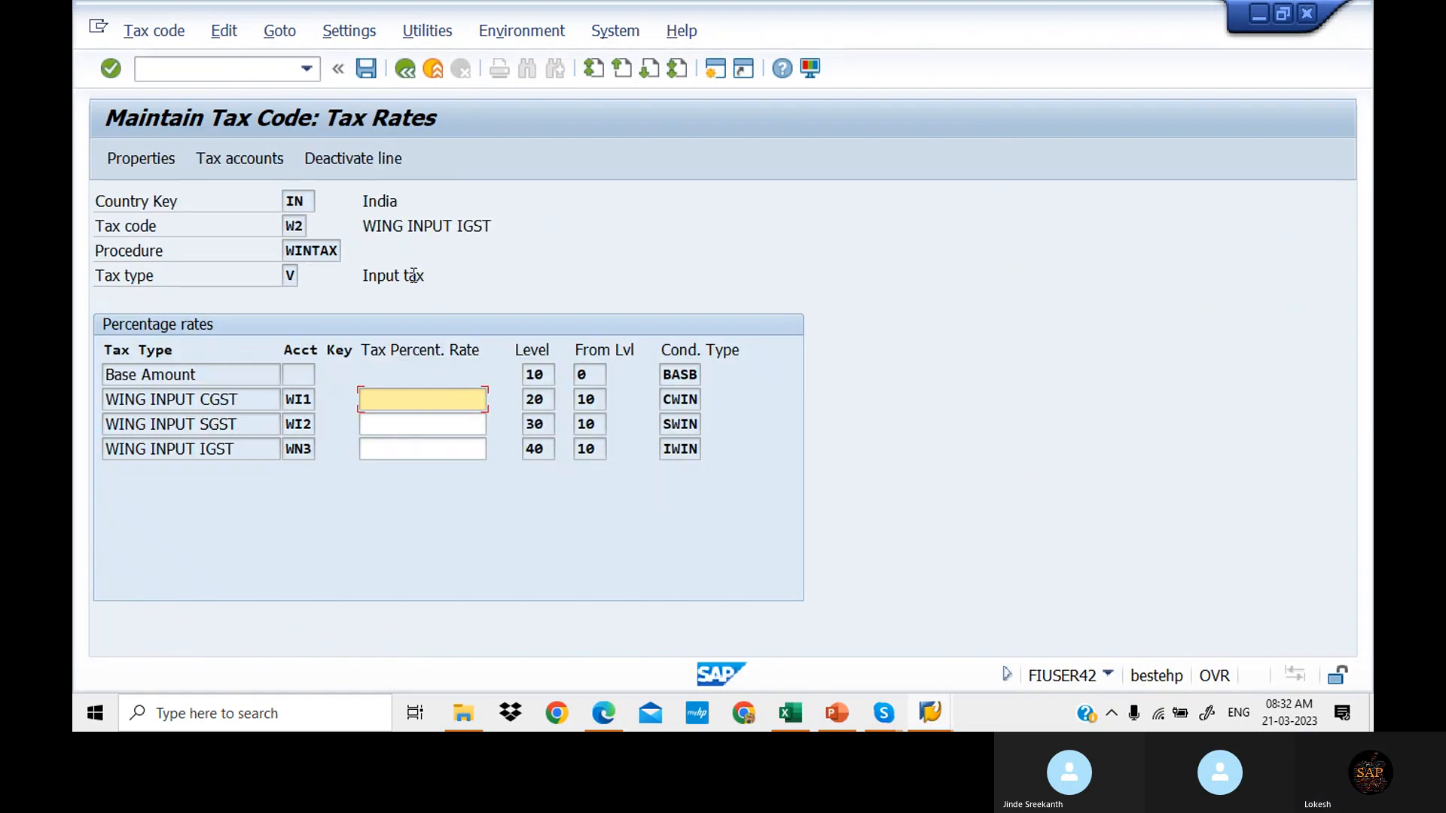
# Step: Enter a tax rate of 12 percent for WING INPUT IGST and save tax code W2
pyautogui.click(398, 449)
pyautogui.write('12')
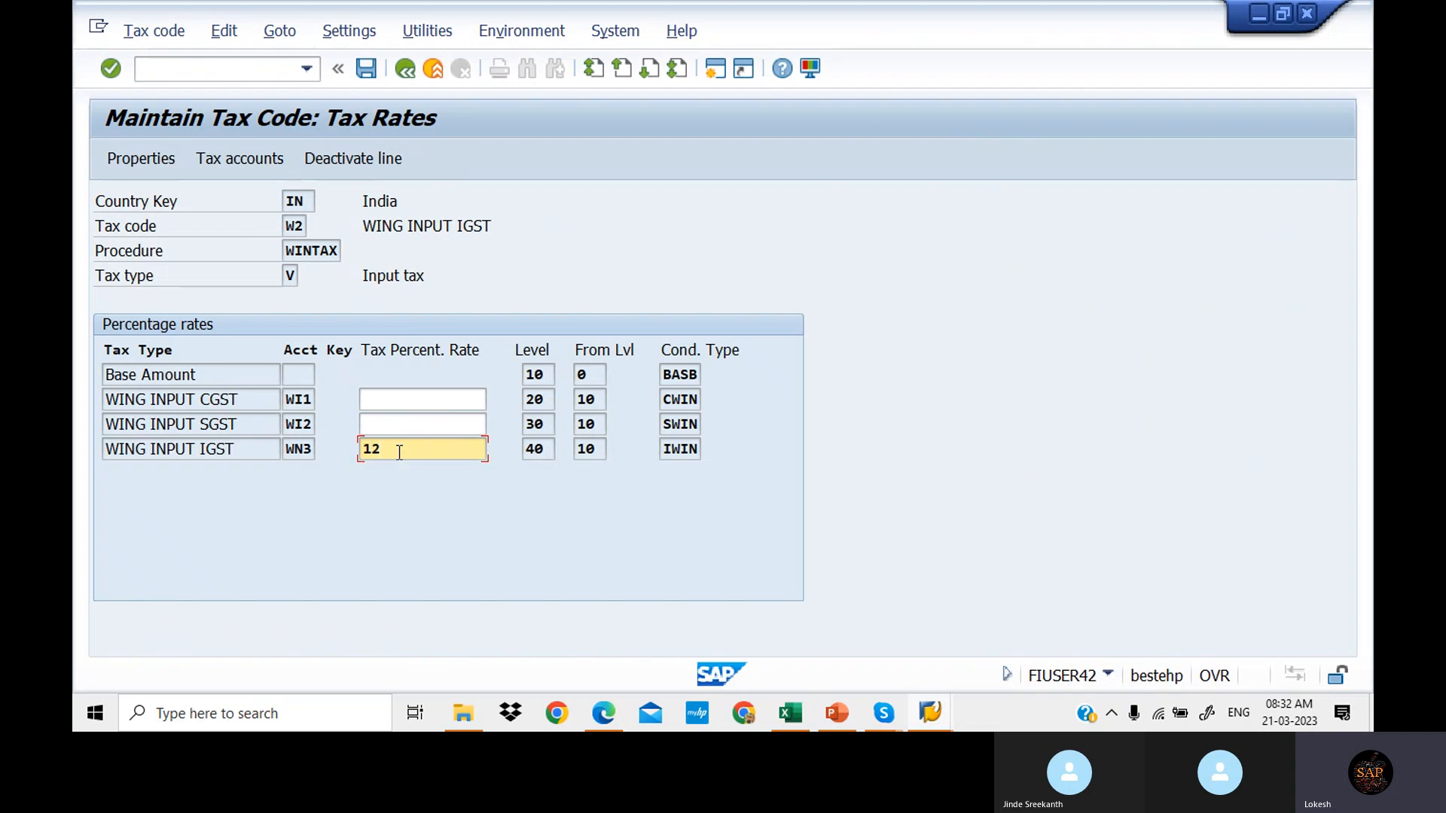
pyautogui.press('Return')
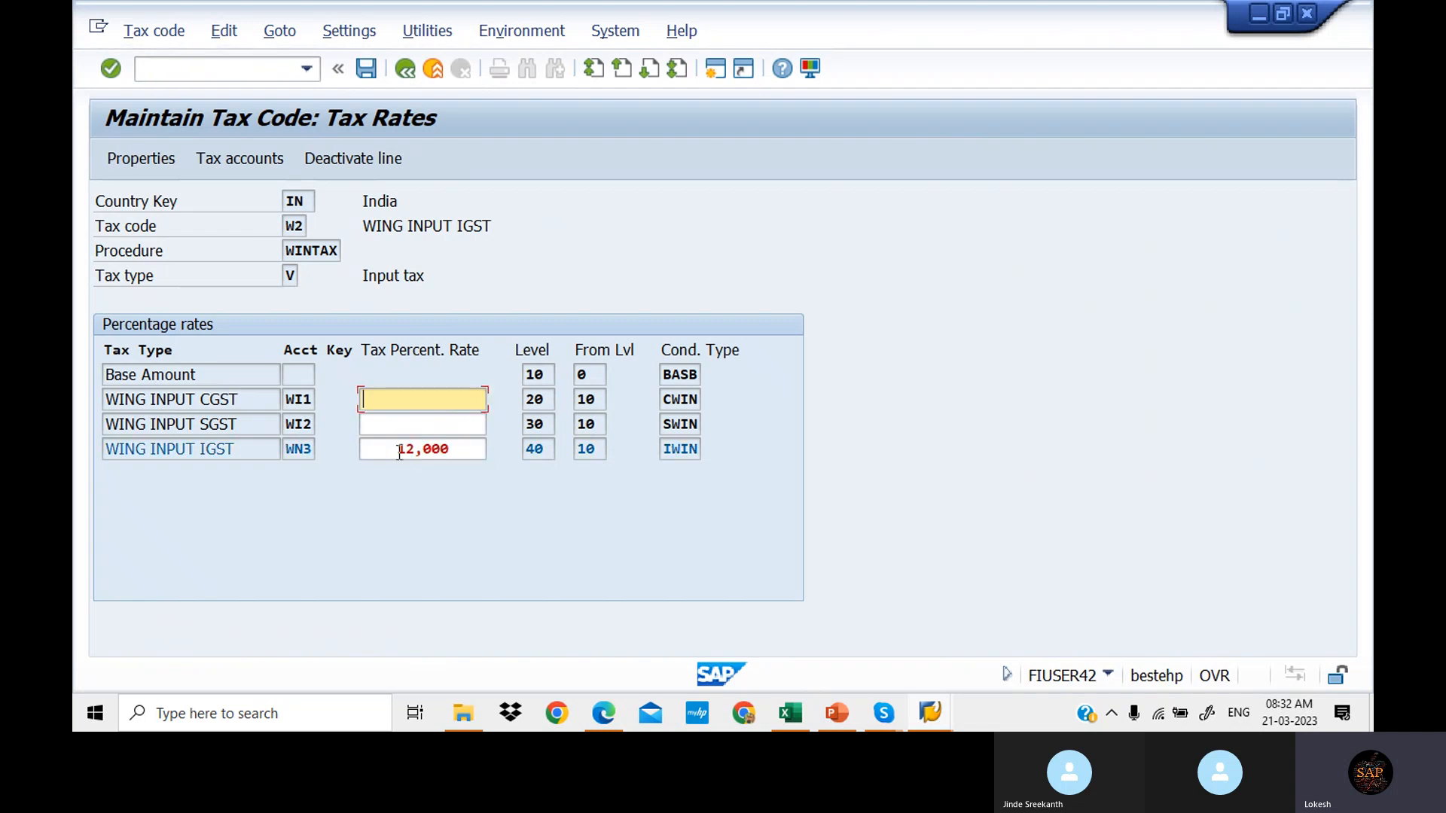
pyautogui.click(368, 70)
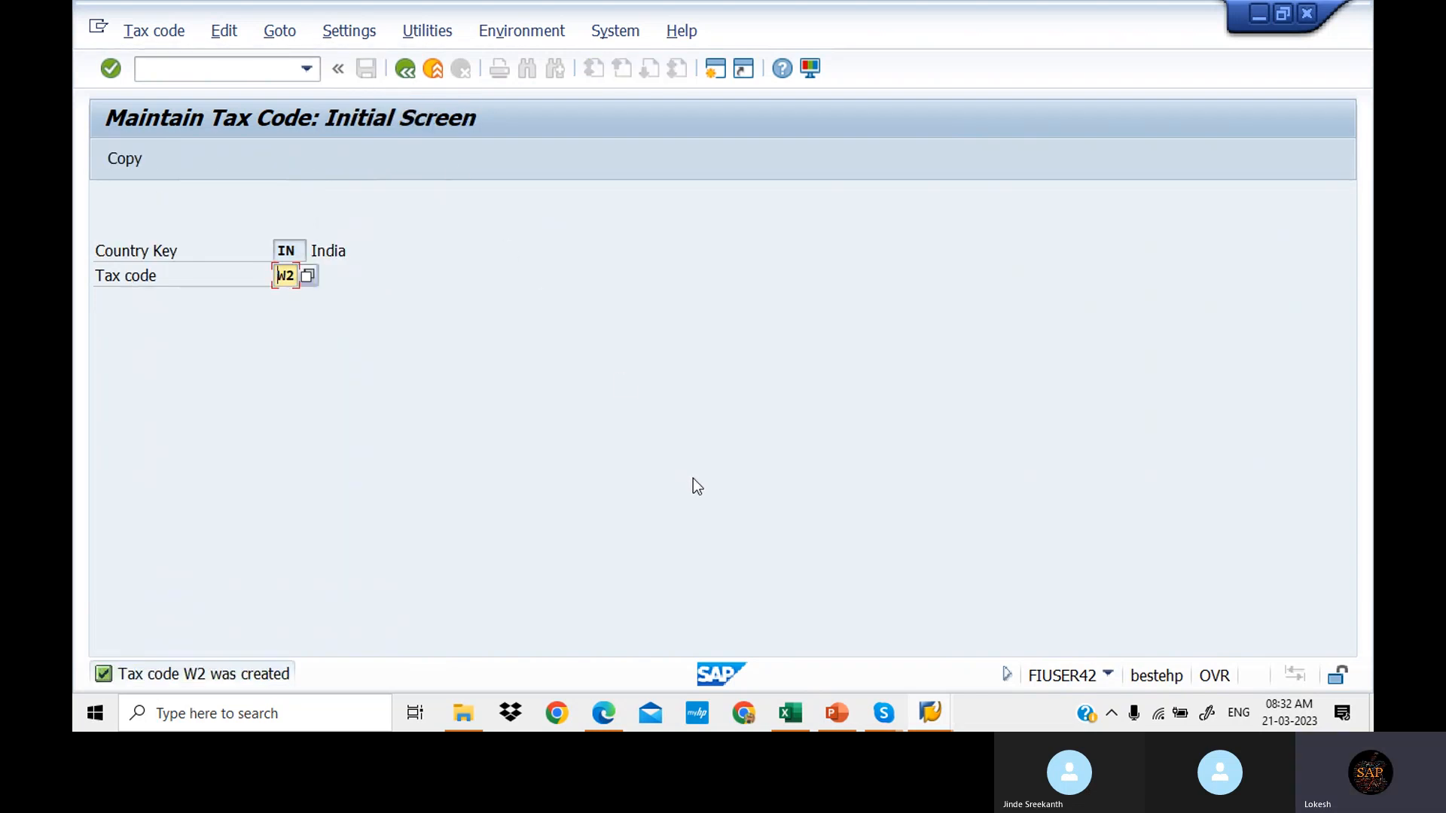
# Step: Switch to the Excel GST list and enter W1,W2 in cell D7 for Define Tax Codes Sales and Purchases
pyautogui.click(790, 713)
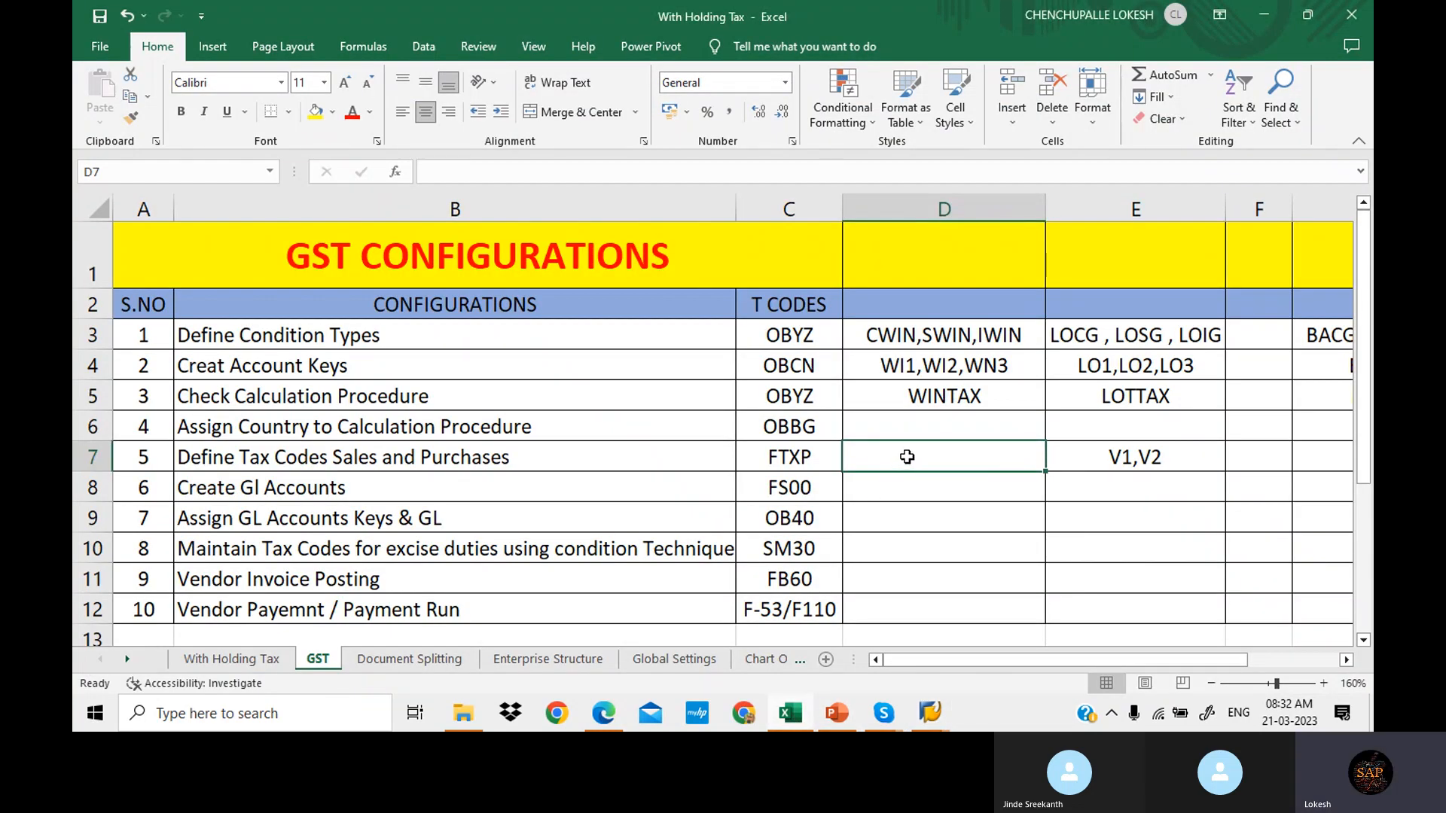
pyautogui.write('W1')
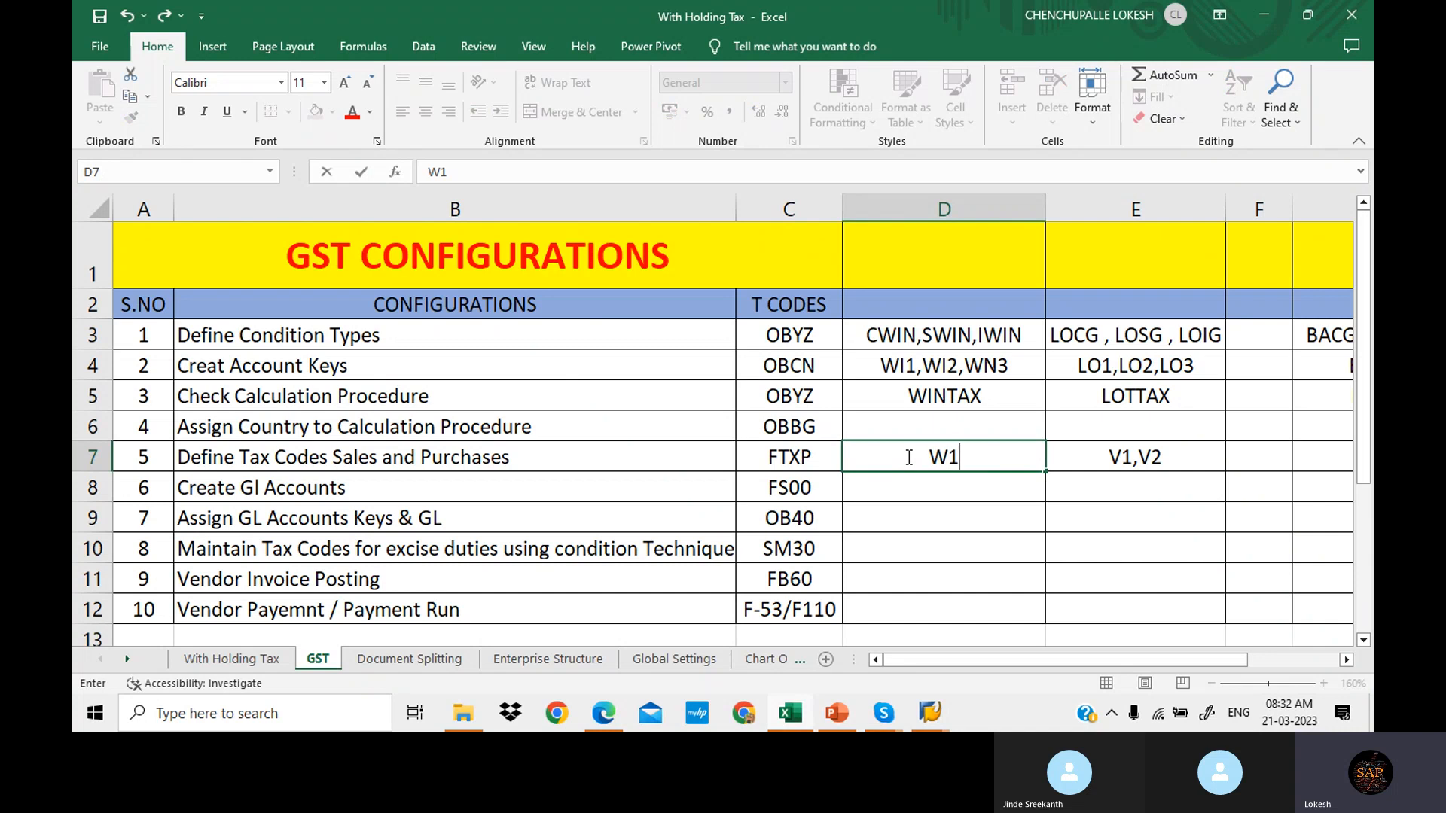
pyautogui.write(',W2')
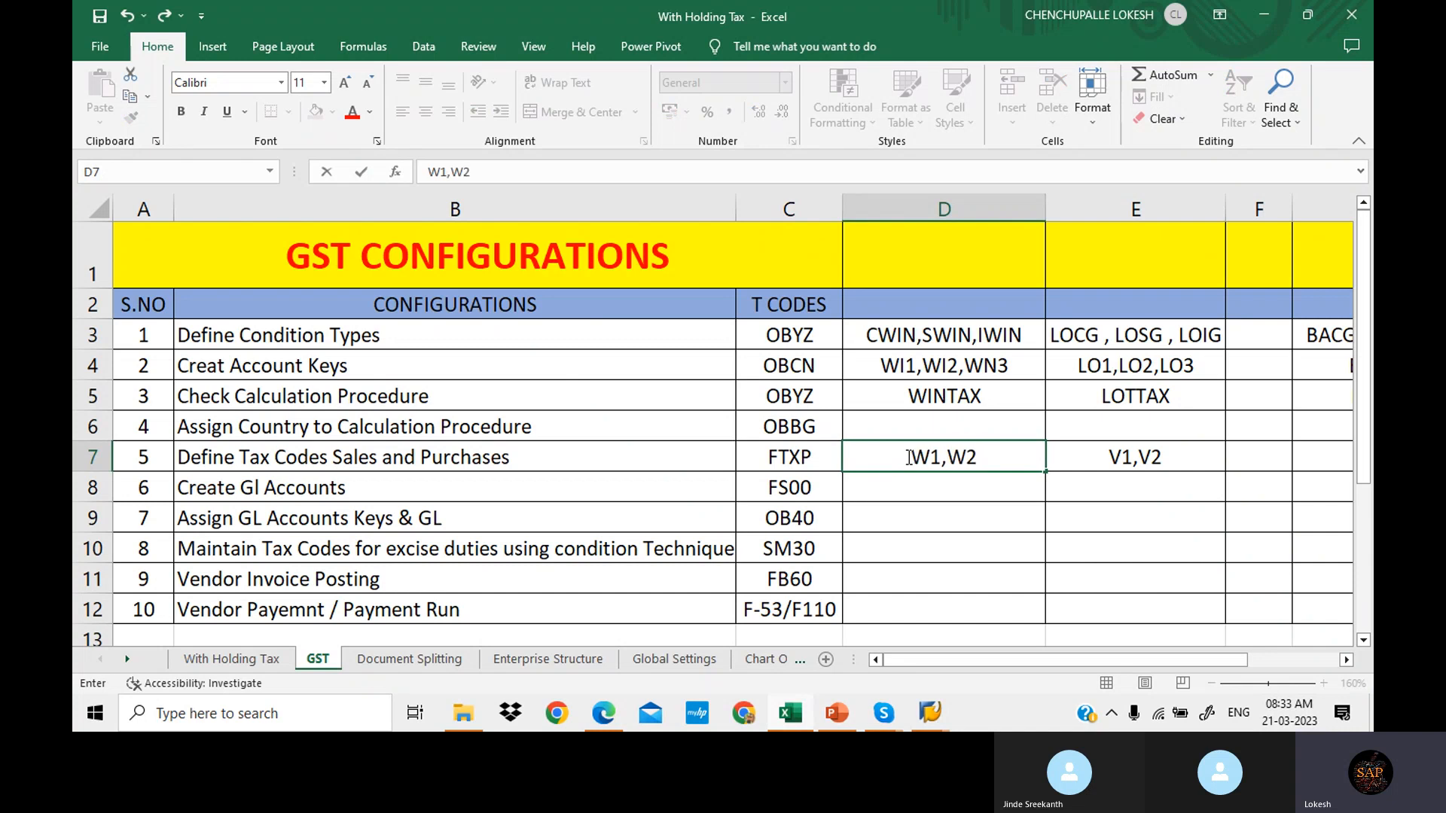
pyautogui.click(921, 493)
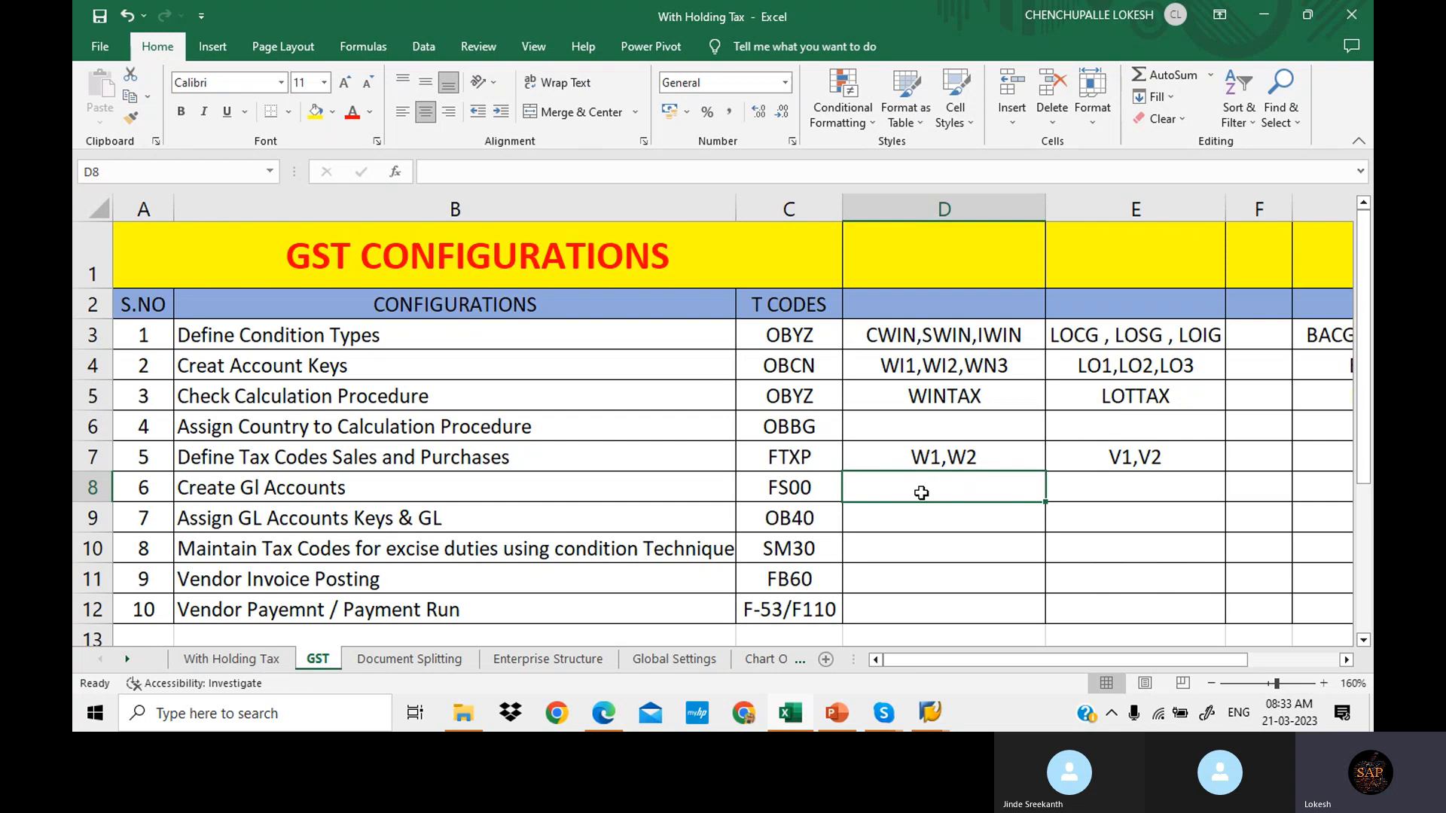
# Step: Examine the remaining columns of the GST list and return to cell D8 in the Create Gl Accounts row
pyautogui.press('Right')
pyautogui.press('Right')
pyautogui.press('Right')
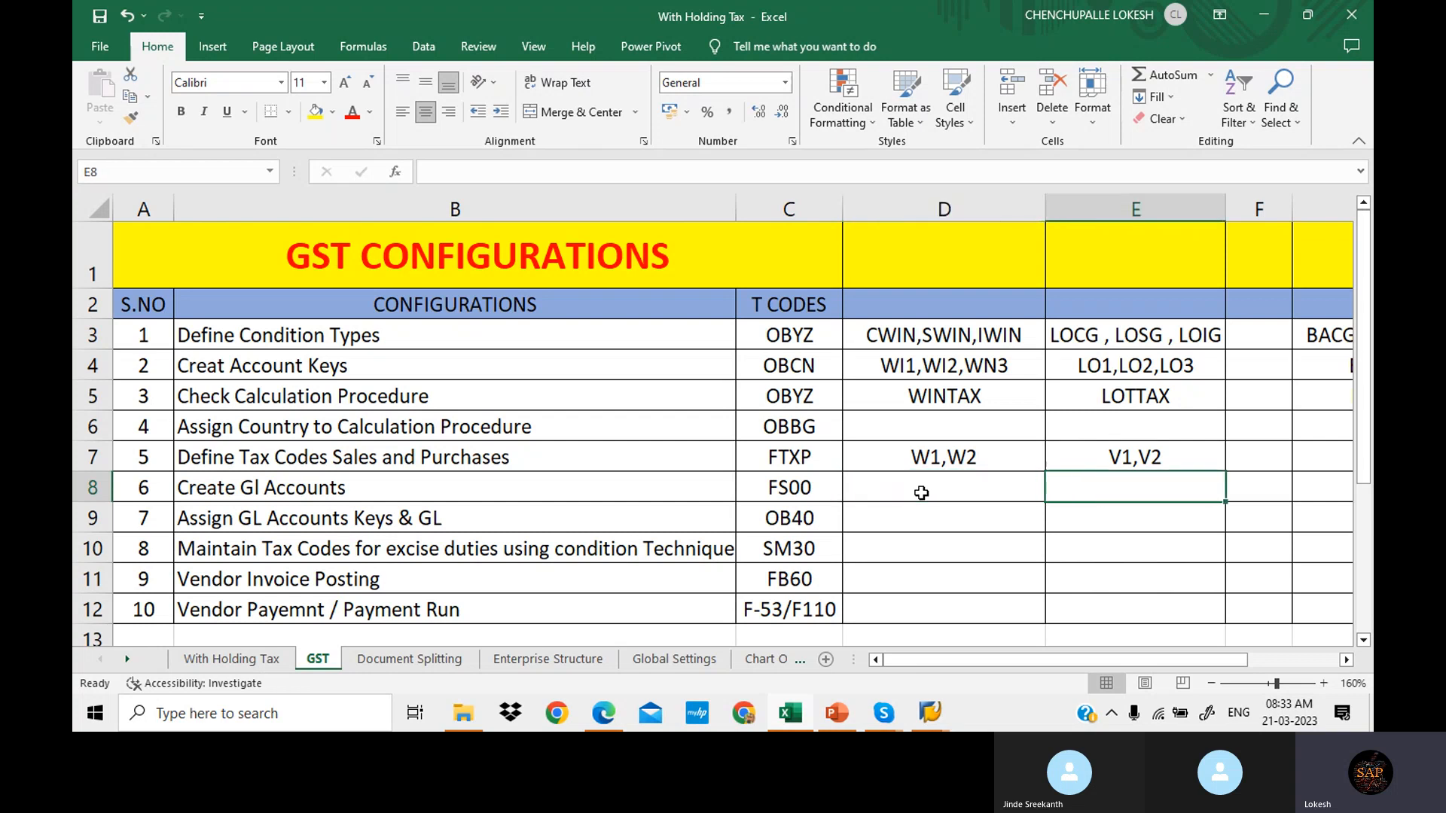
pyautogui.press('Left')
pyautogui.press('Left')
pyautogui.press('Left')
pyautogui.press('Left')
pyautogui.press('Left')
pyautogui.press('Left')
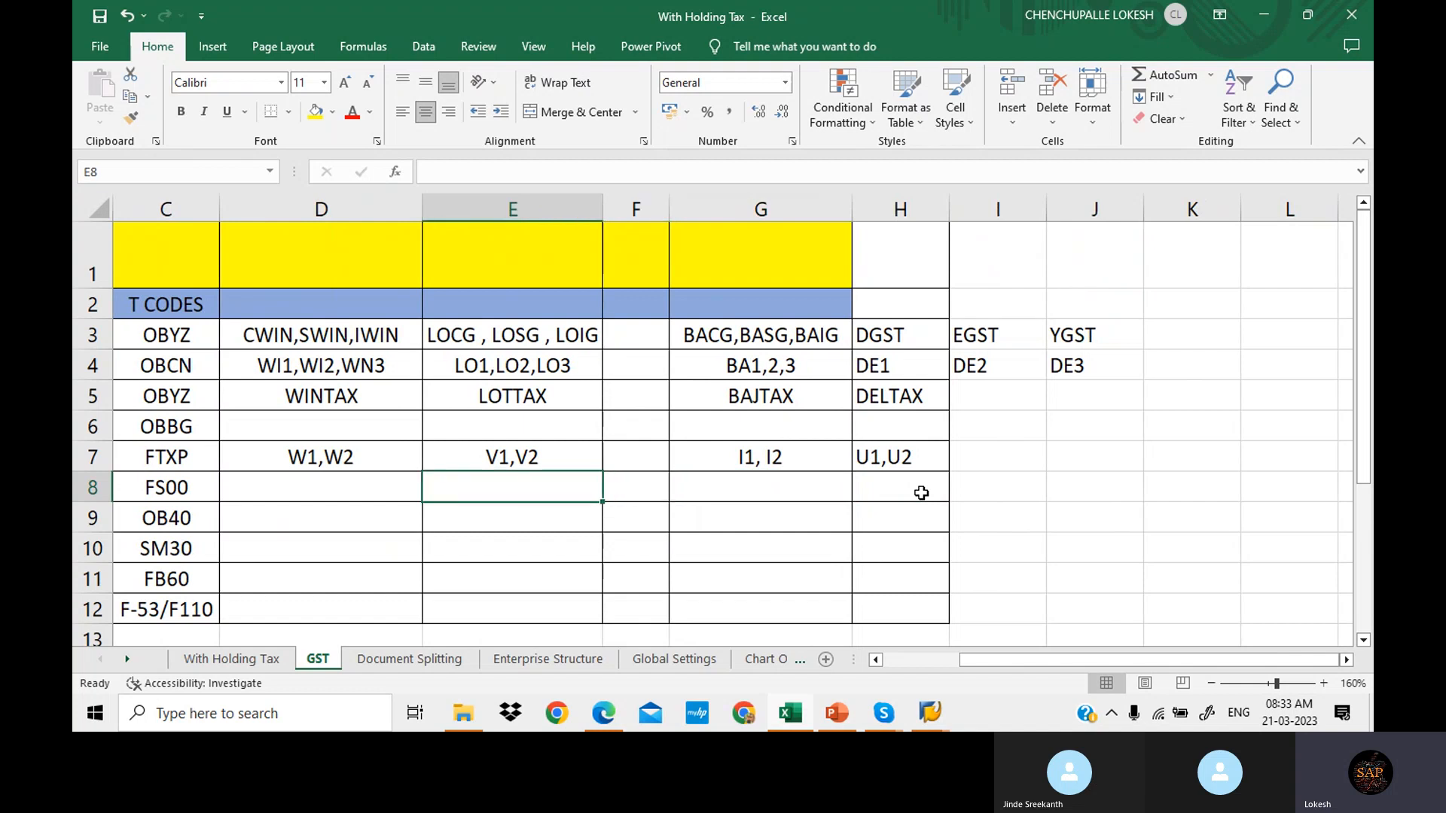
pyautogui.click(921, 493)
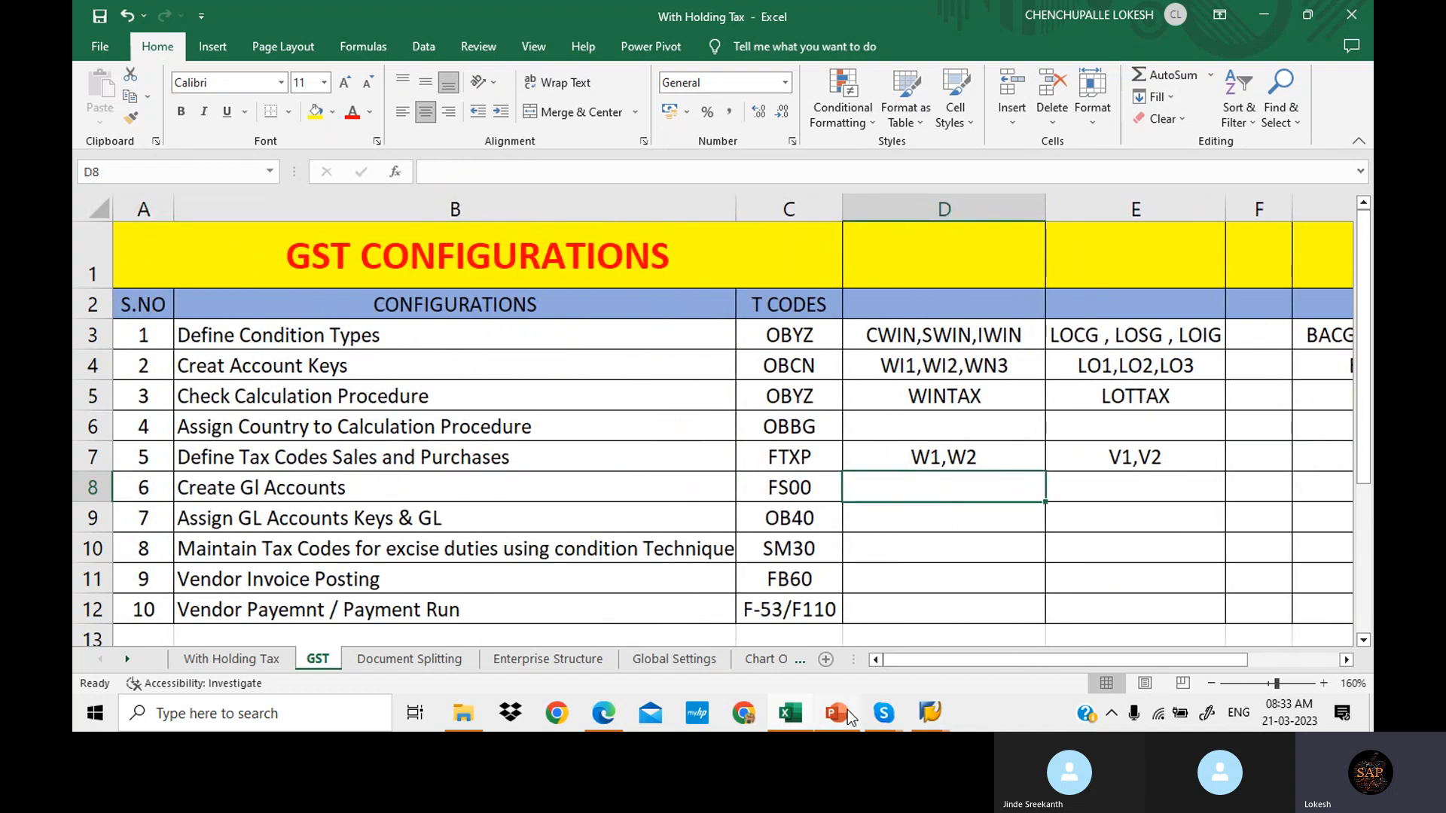
# Step: Switch to the SAP tax code session, open transaction FS00 in its place, and inspect the Current Liabilities accounts
pyautogui.moveTo(927, 714)
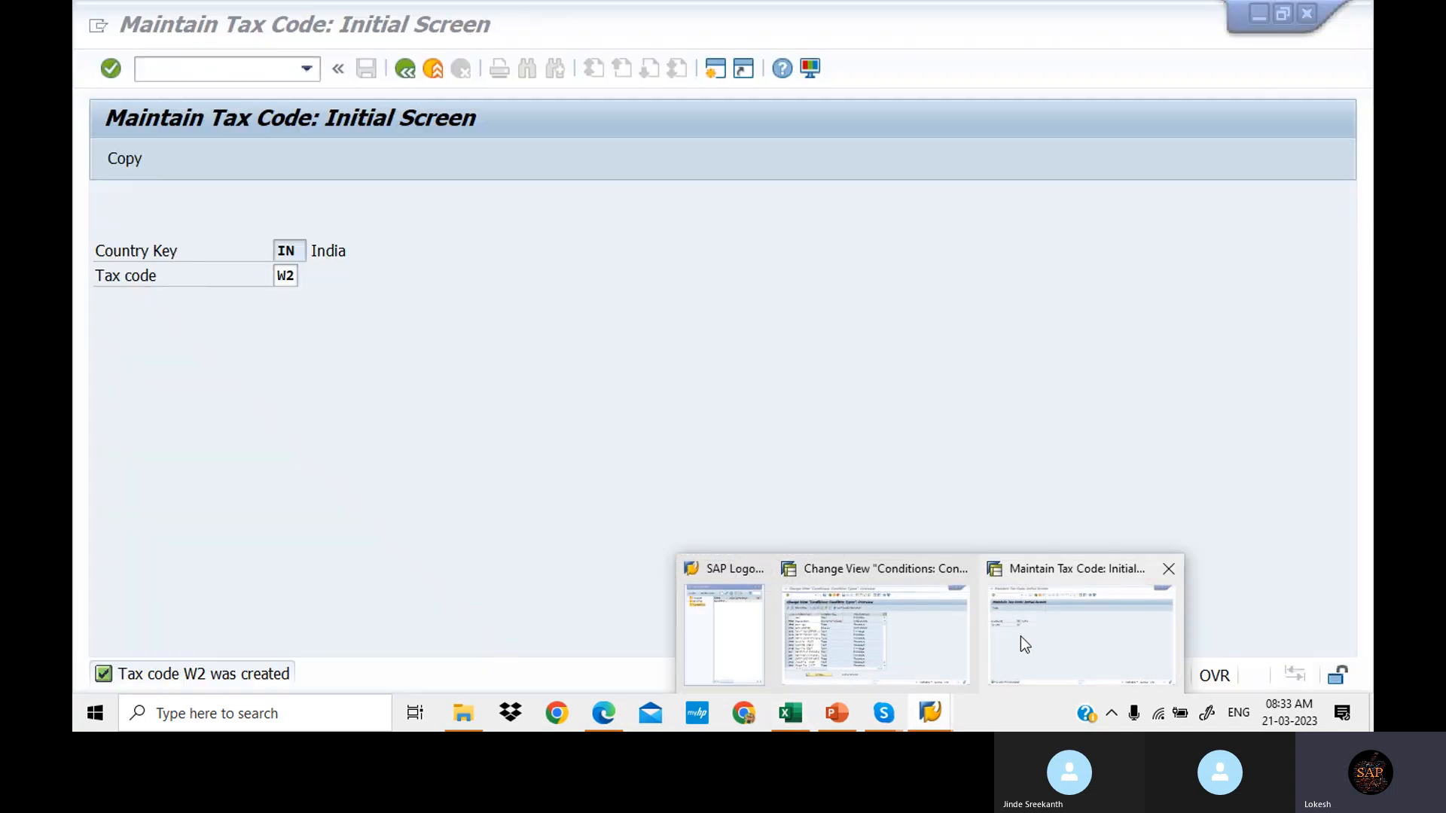
pyautogui.click(1019, 636)
pyautogui.click(273, 74)
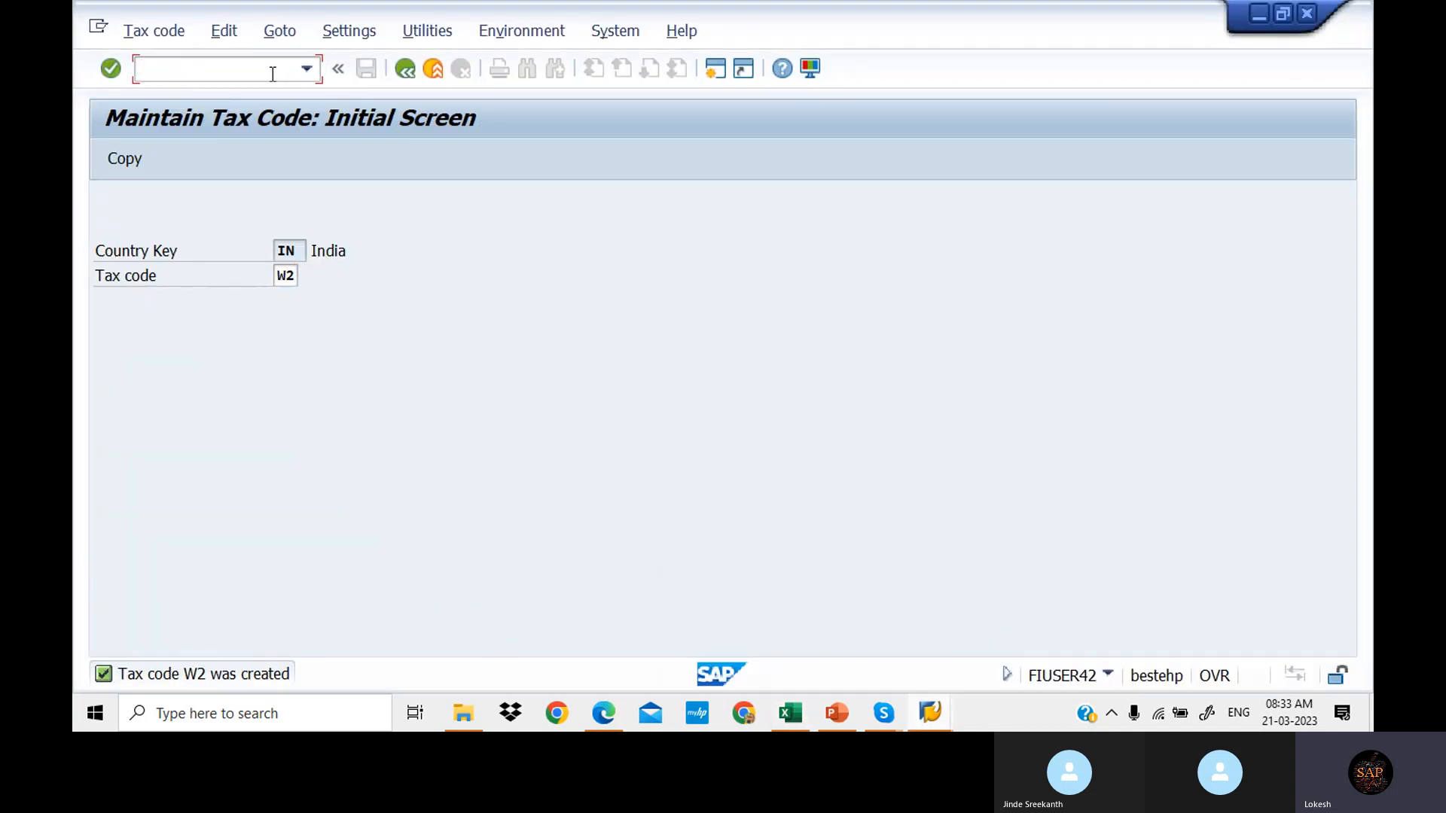
pyautogui.write('/NFS00')
pyautogui.press('Return')
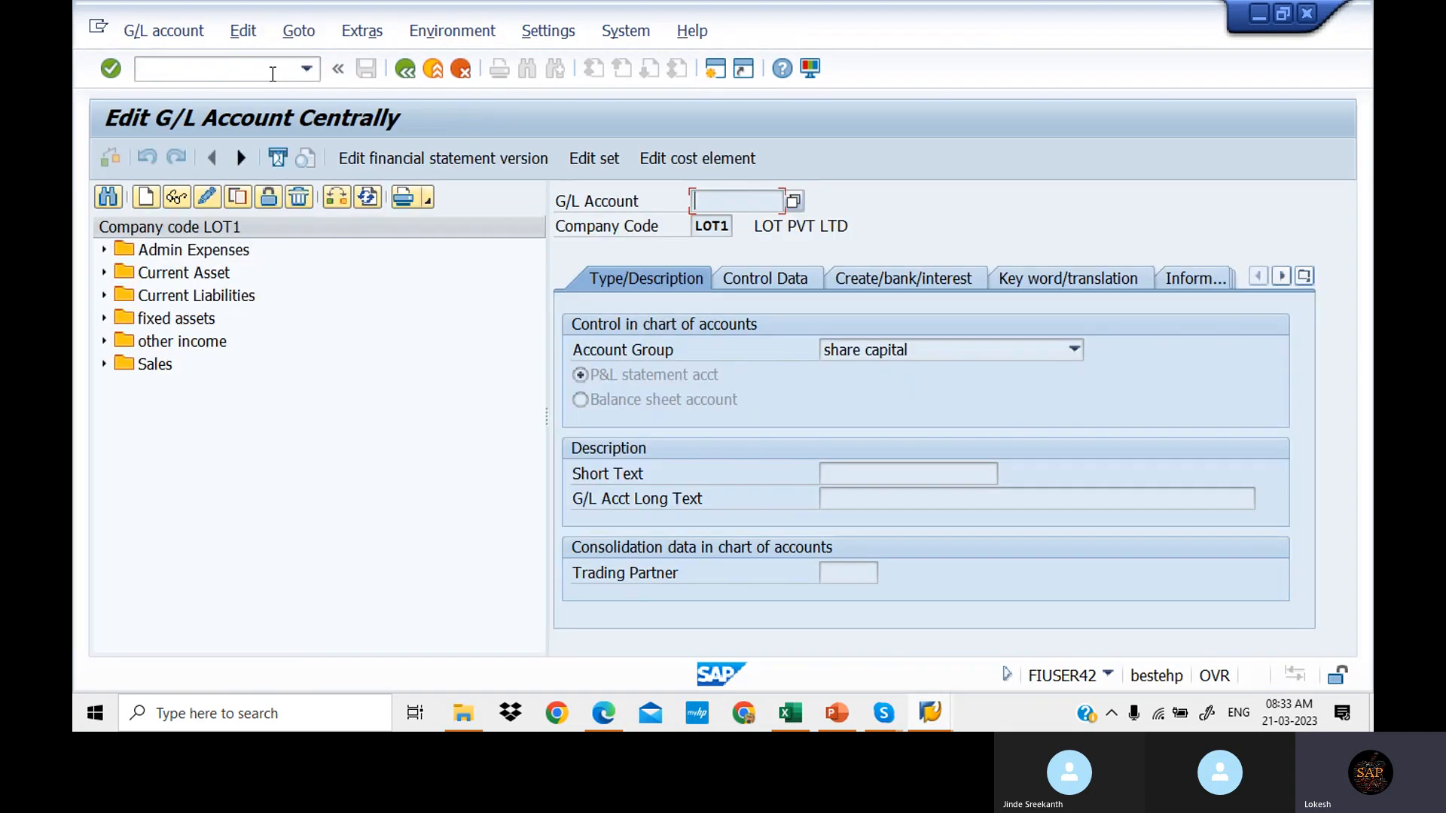
pyautogui.click(105, 296)
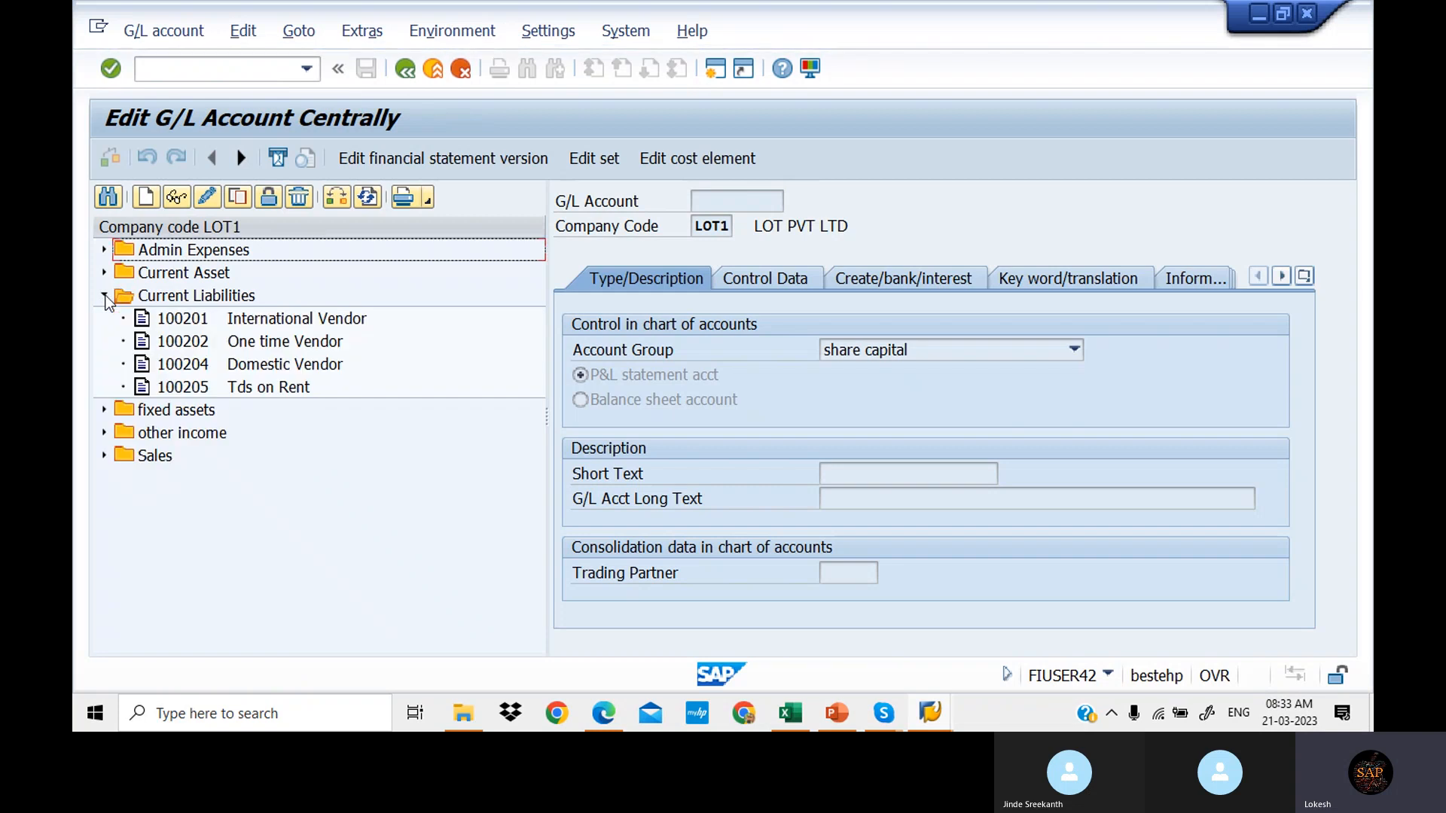
pyautogui.click(104, 296)
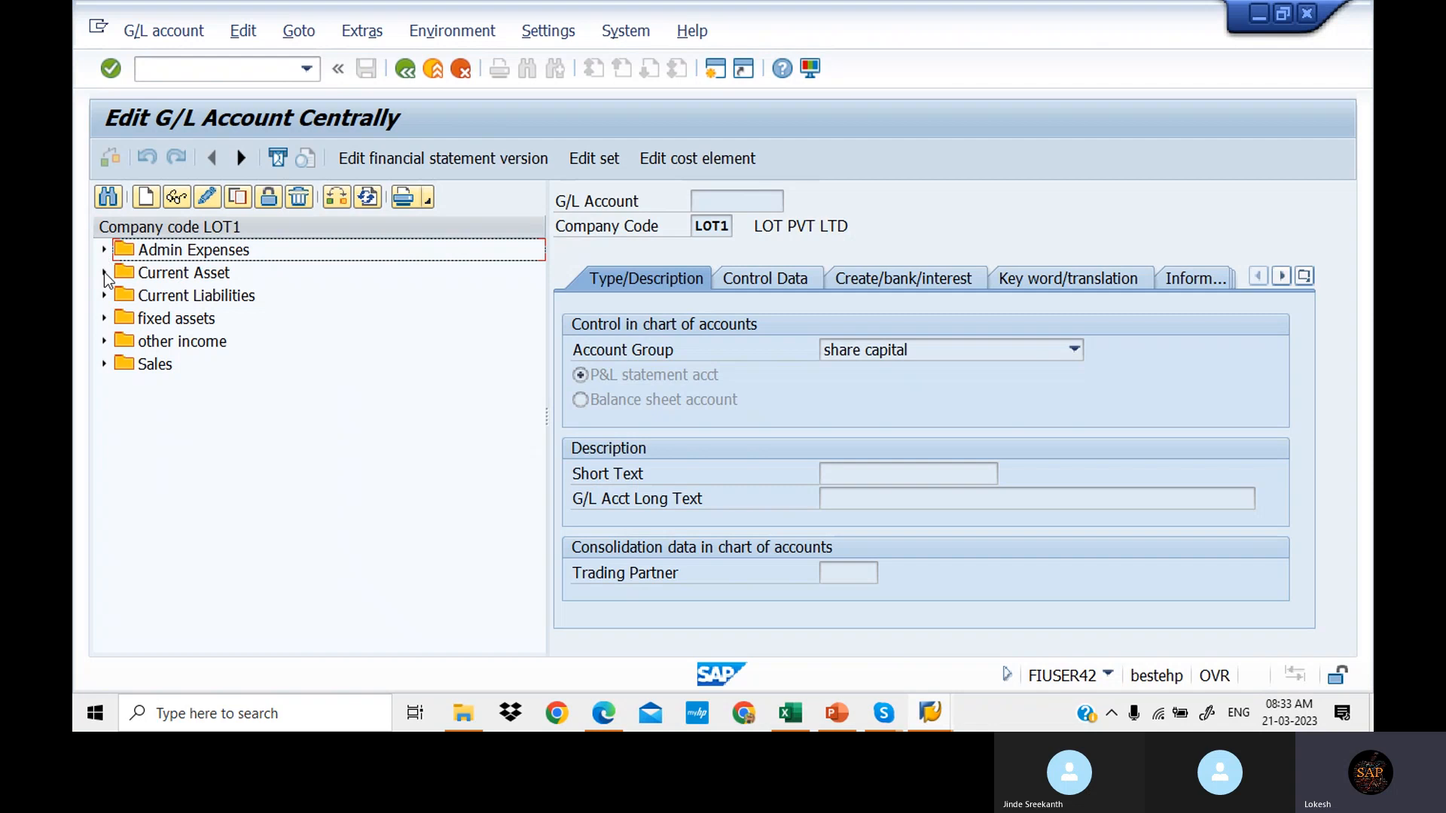
# Step: Examine the type, control data and document creation settings of the Input CGST account under Current Asset, and collapse the folder
pyautogui.click(105, 273)
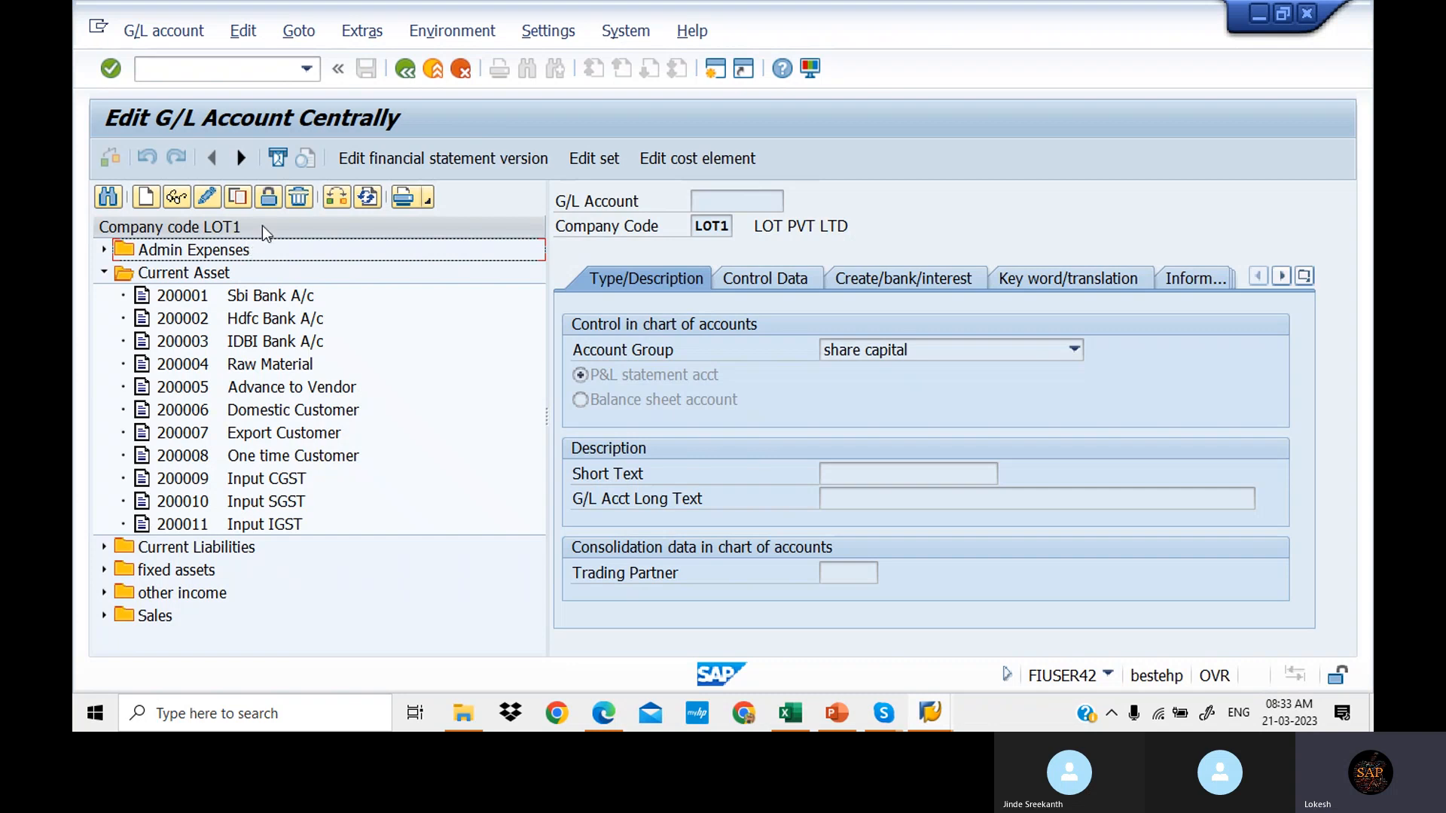
pyautogui.click(206, 480)
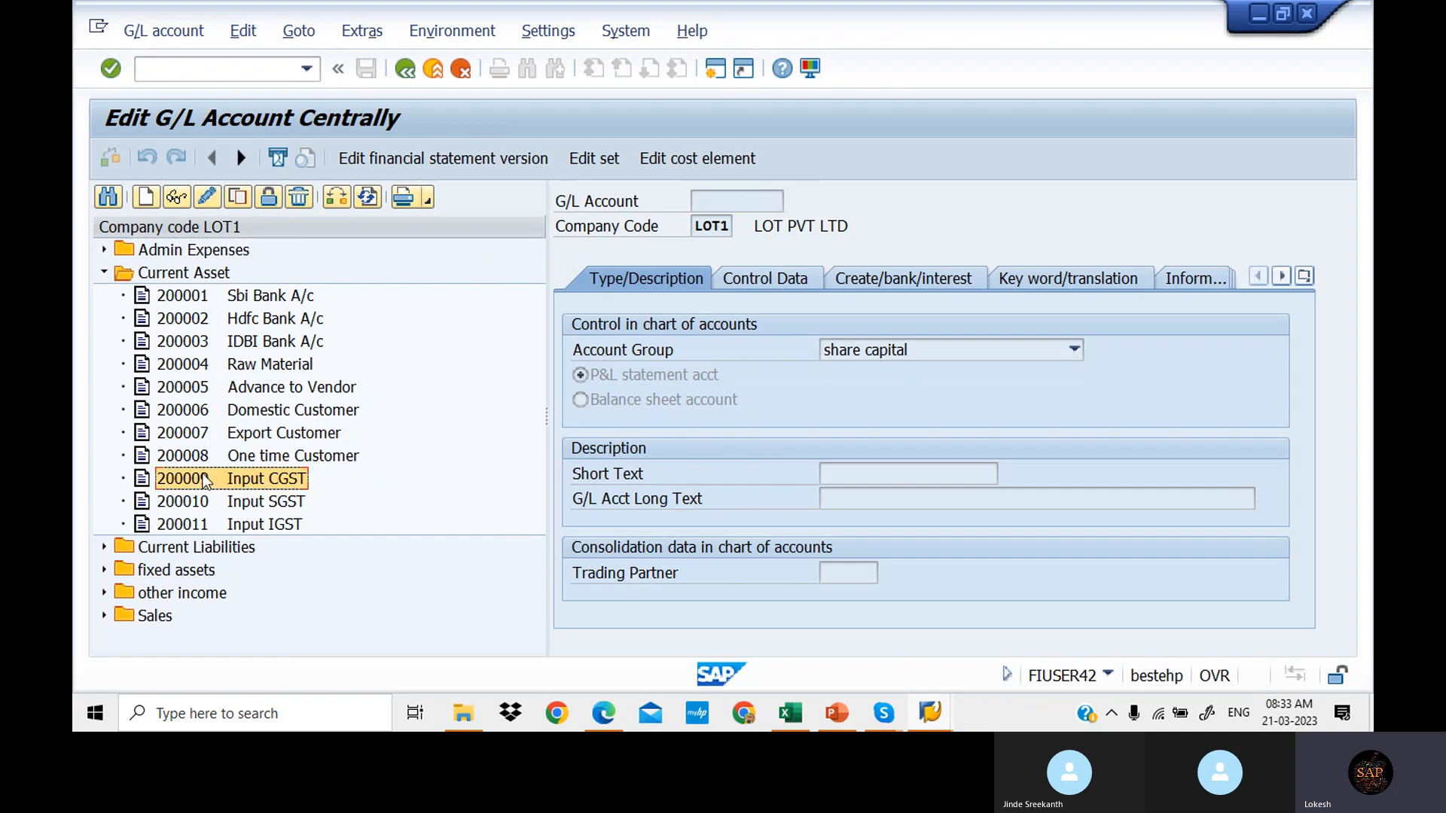
pyautogui.doubleClick(206, 481)
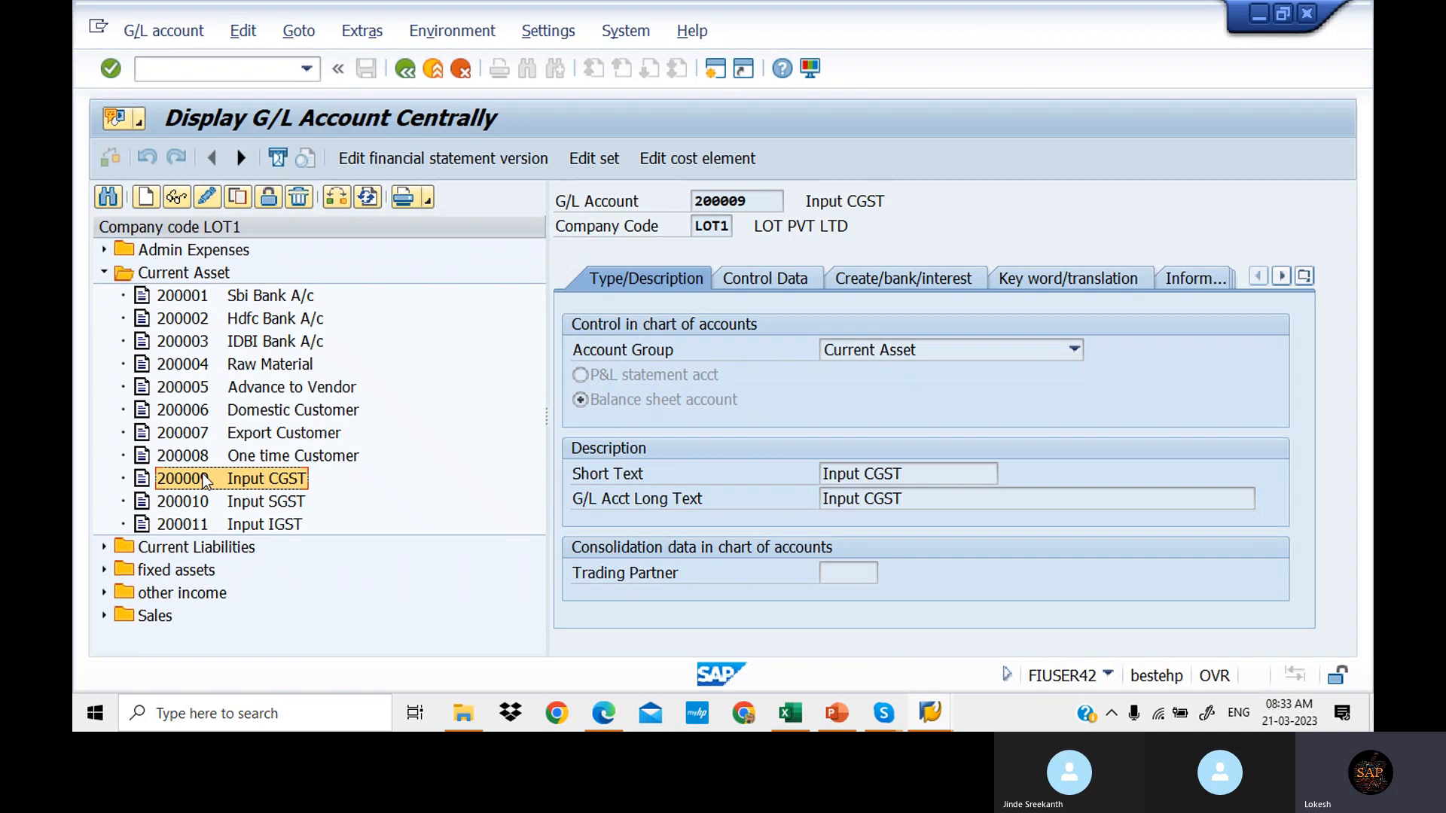
pyautogui.click(786, 285)
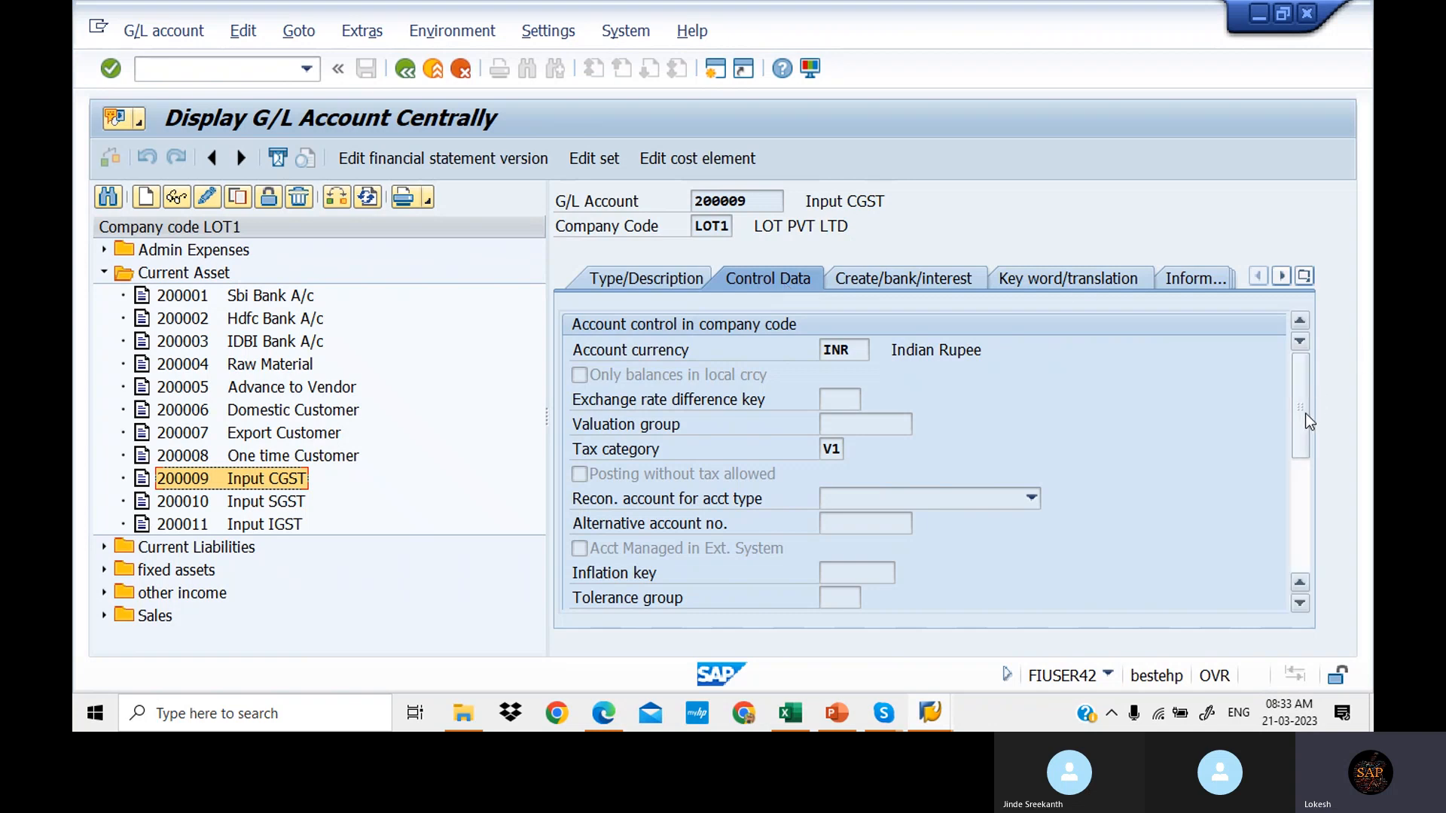
pyautogui.moveTo(1303, 417); pyautogui.dragTo(1299, 501)
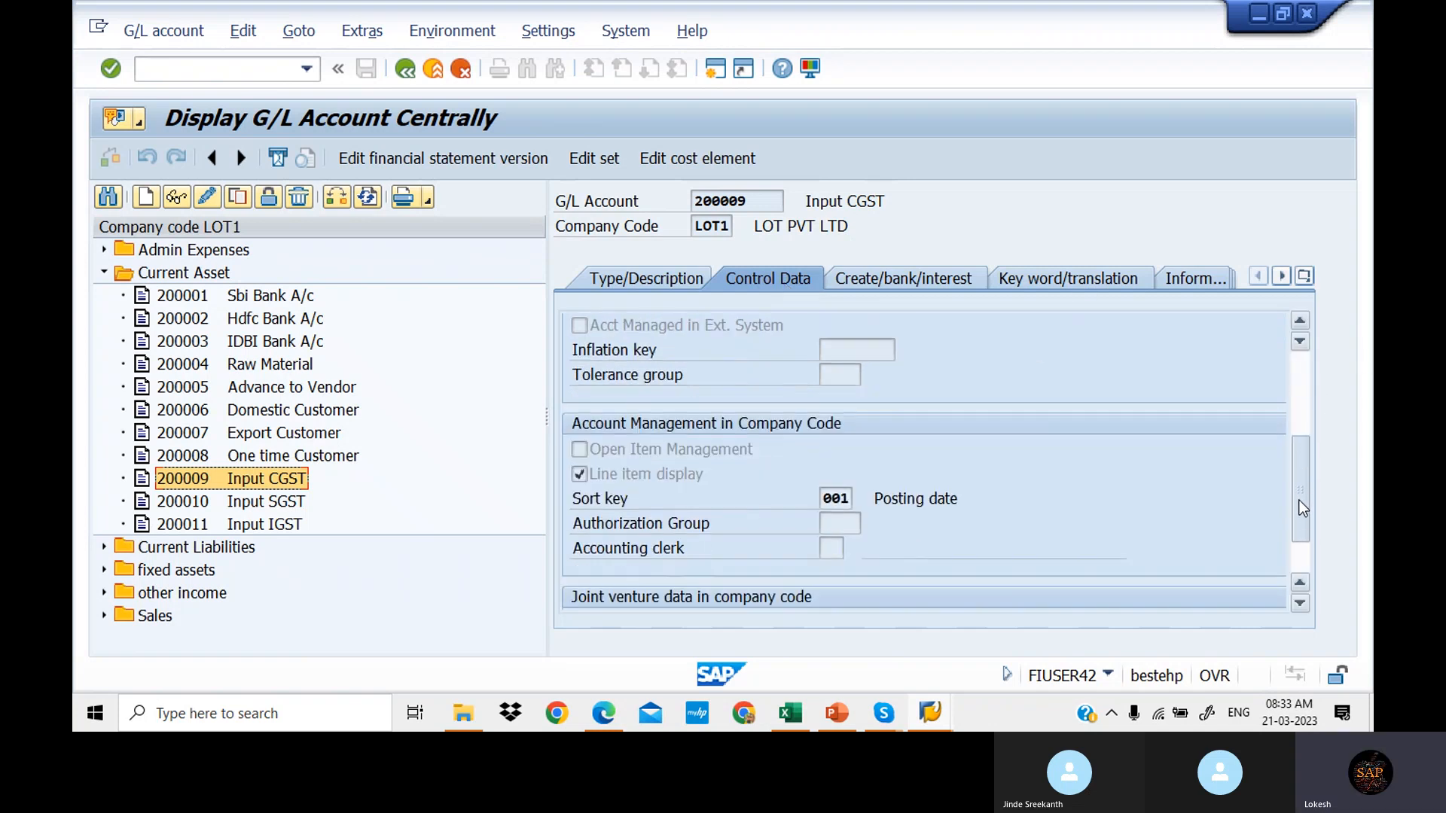
pyautogui.click(961, 277)
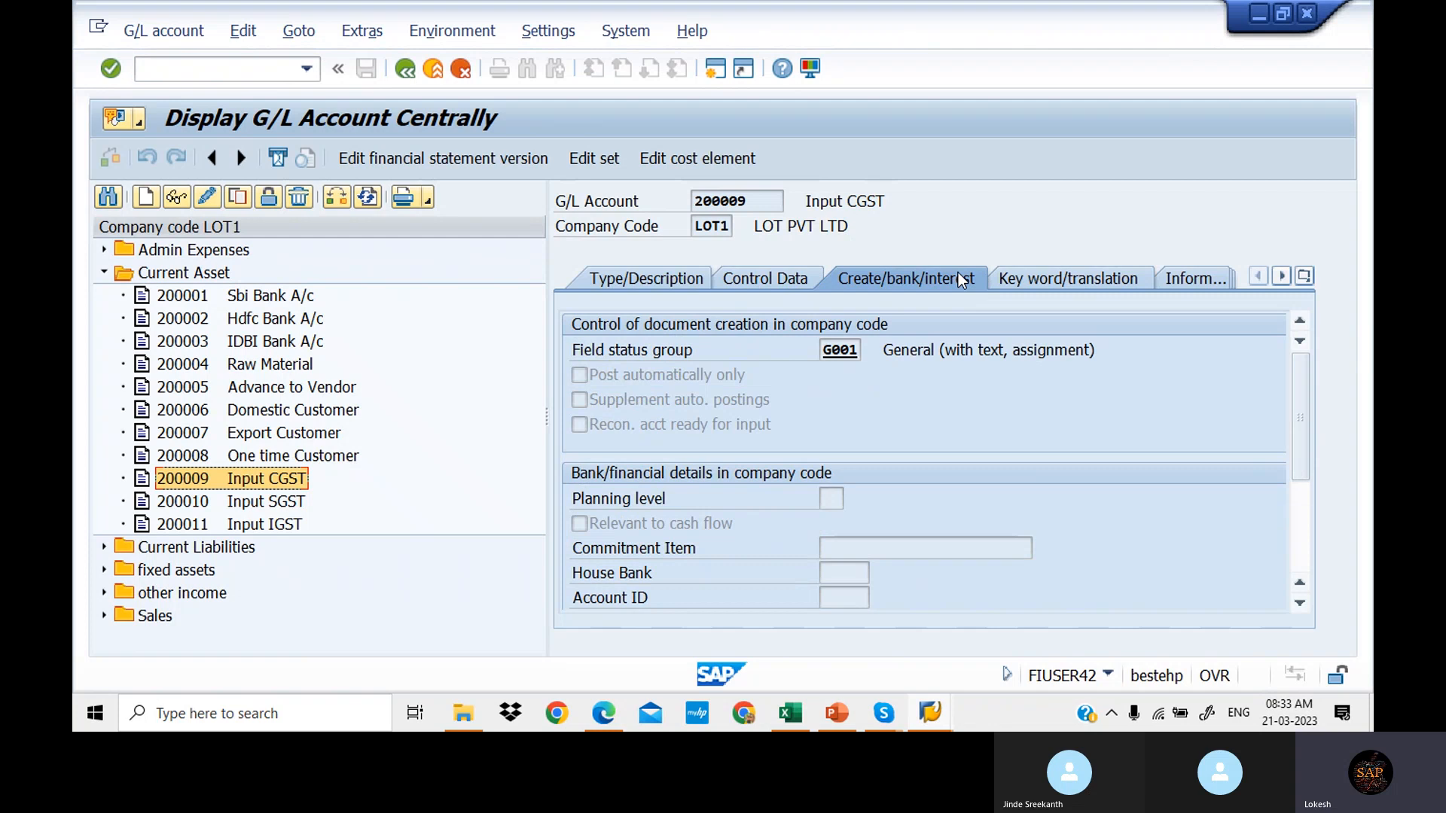
pyautogui.click(653, 278)
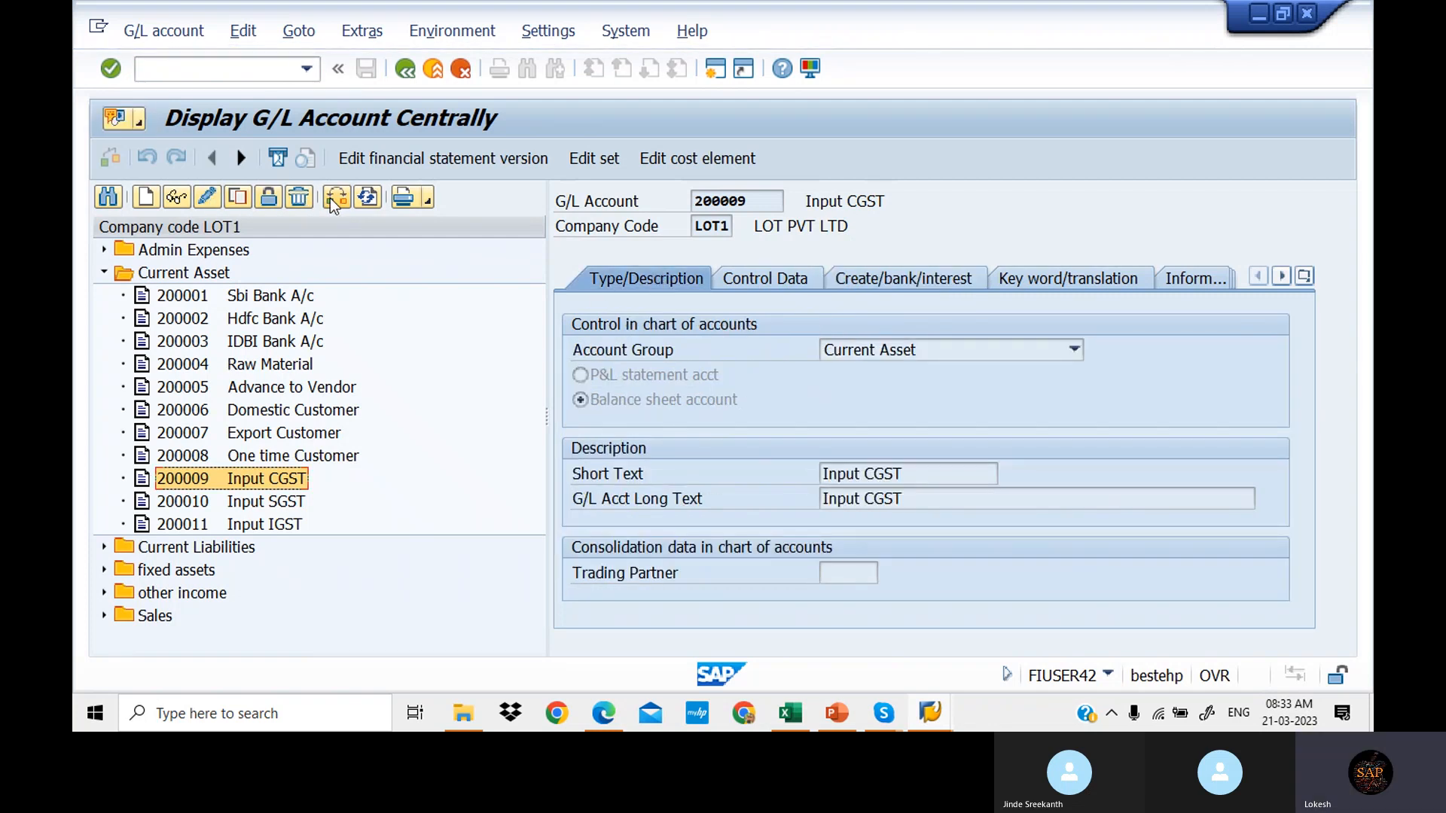
pyautogui.click(104, 273)
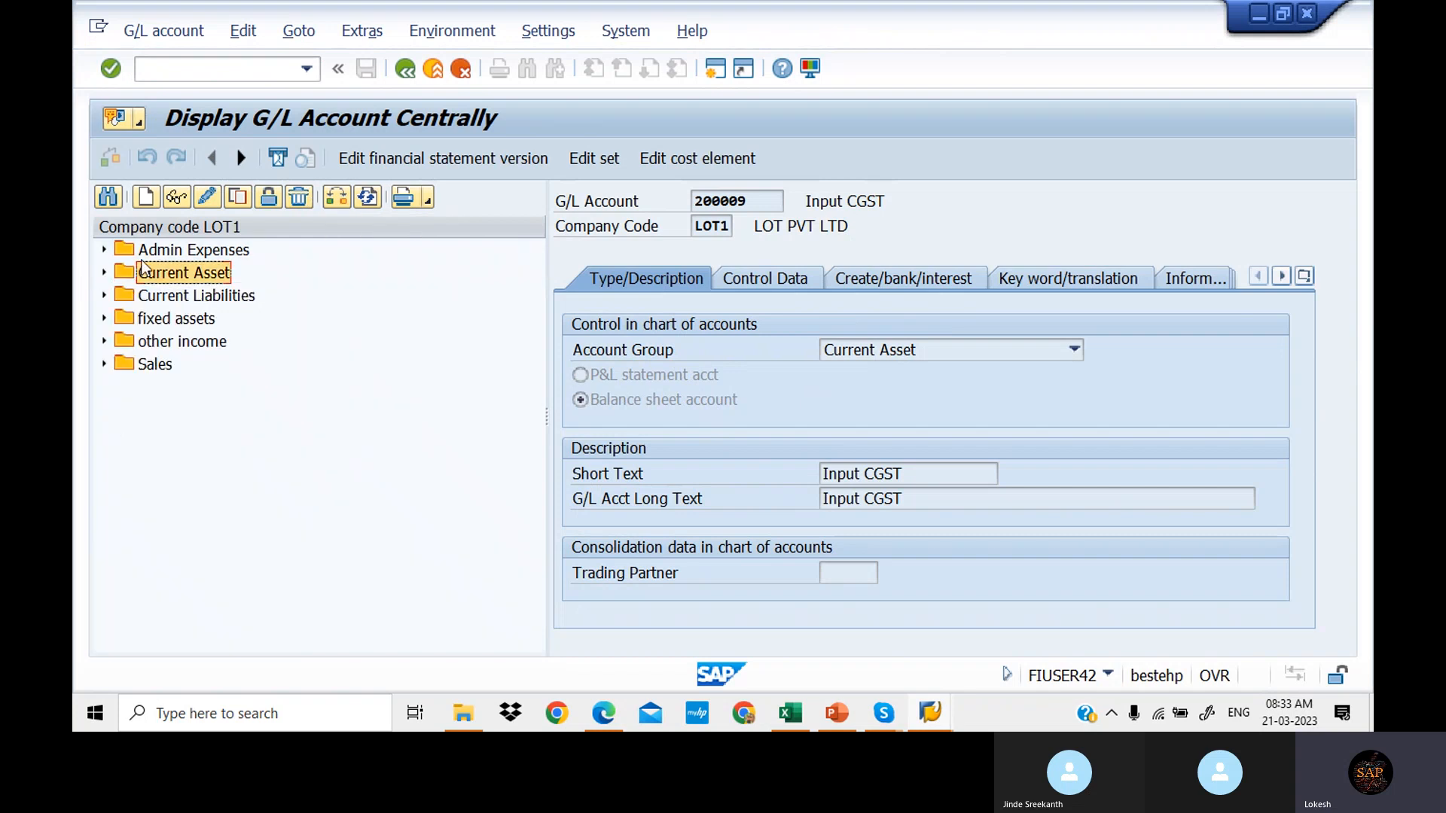
# Step: Open the company code selection for the G/L account list
pyautogui.click(332, 196)
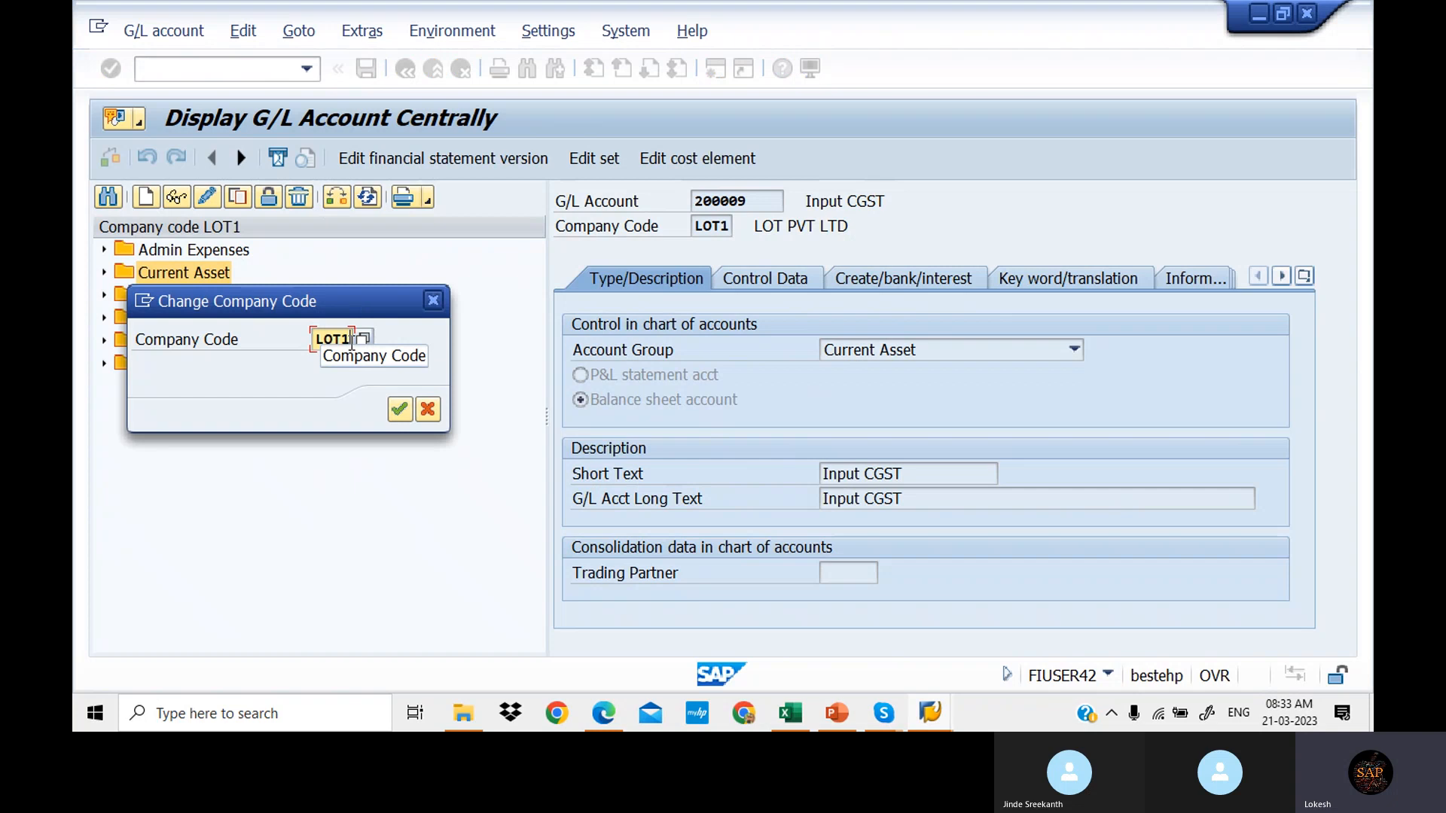
# Step: Change the company code of the G/L account list to WING
pyautogui.press('BackSpace')
pyautogui.press('BackSpace')
pyautogui.press('BackSpace')
pyautogui.press('BackSpace')
pyautogui.write('W')
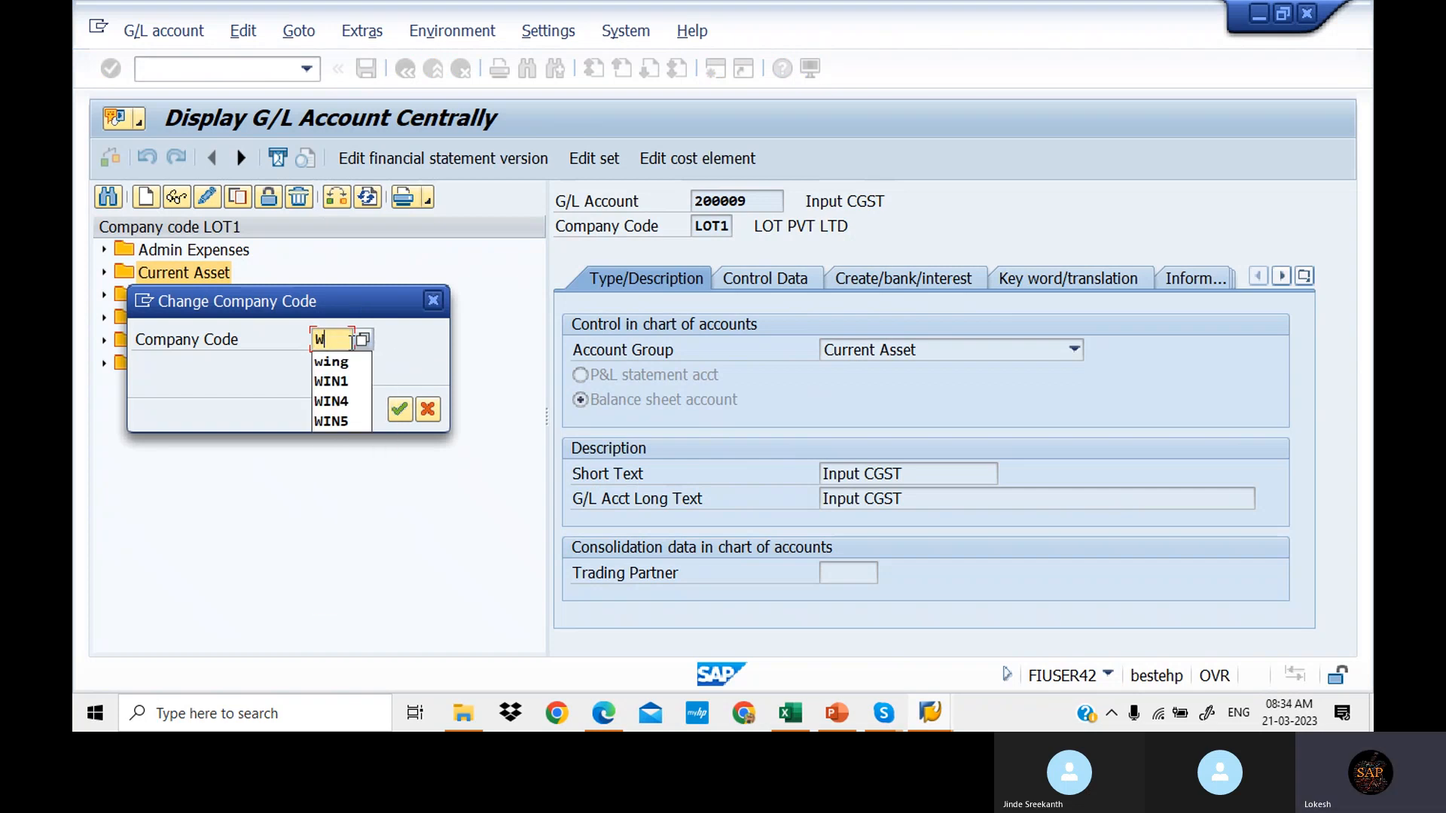
pyautogui.write('ING')
pyautogui.press('Return')
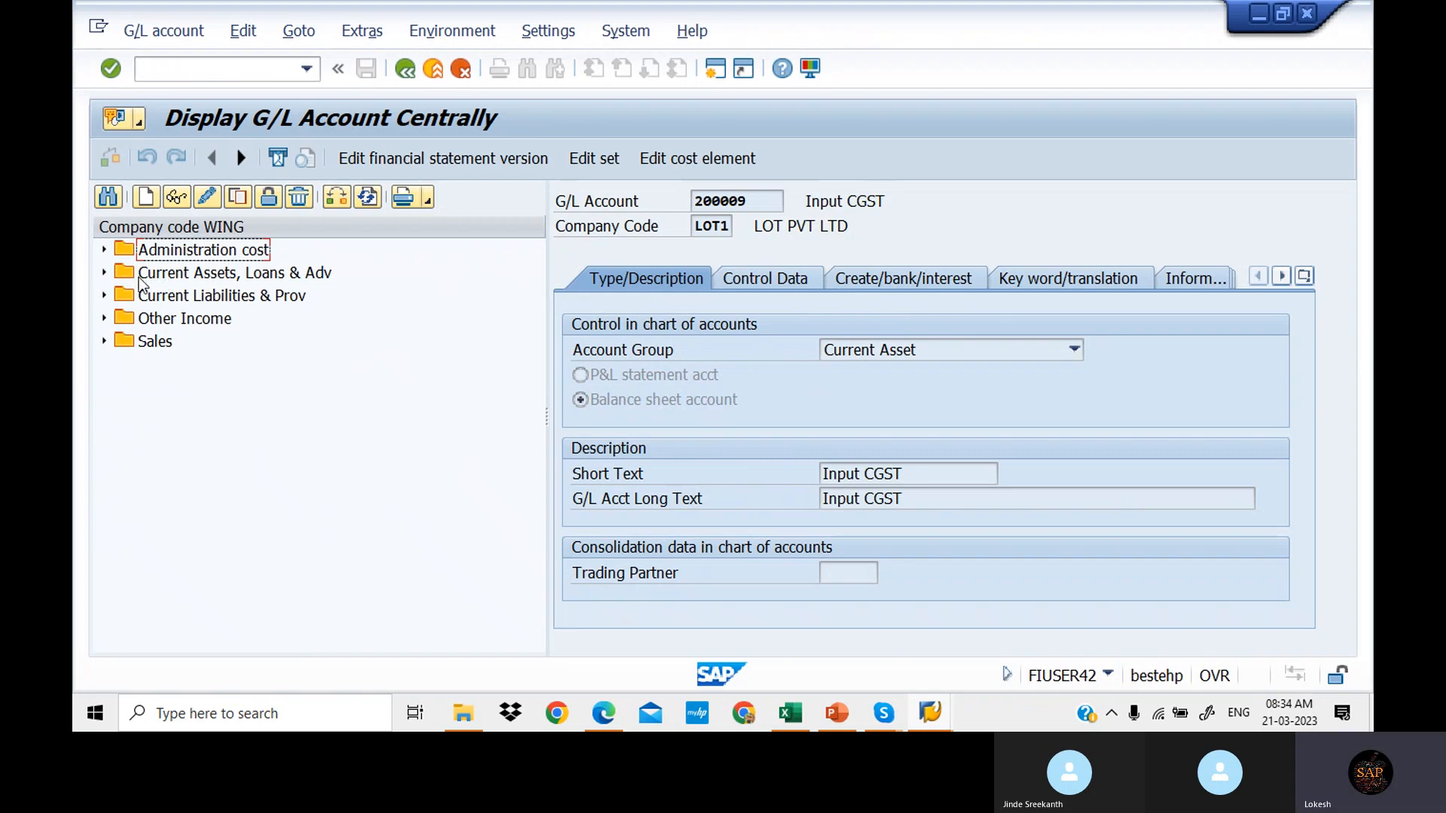
# Step: Copy G/L account 200107 One Time Customer from Current Assets, Loans & Adv to new account 200108 in company code WING
pyautogui.click(106, 274)
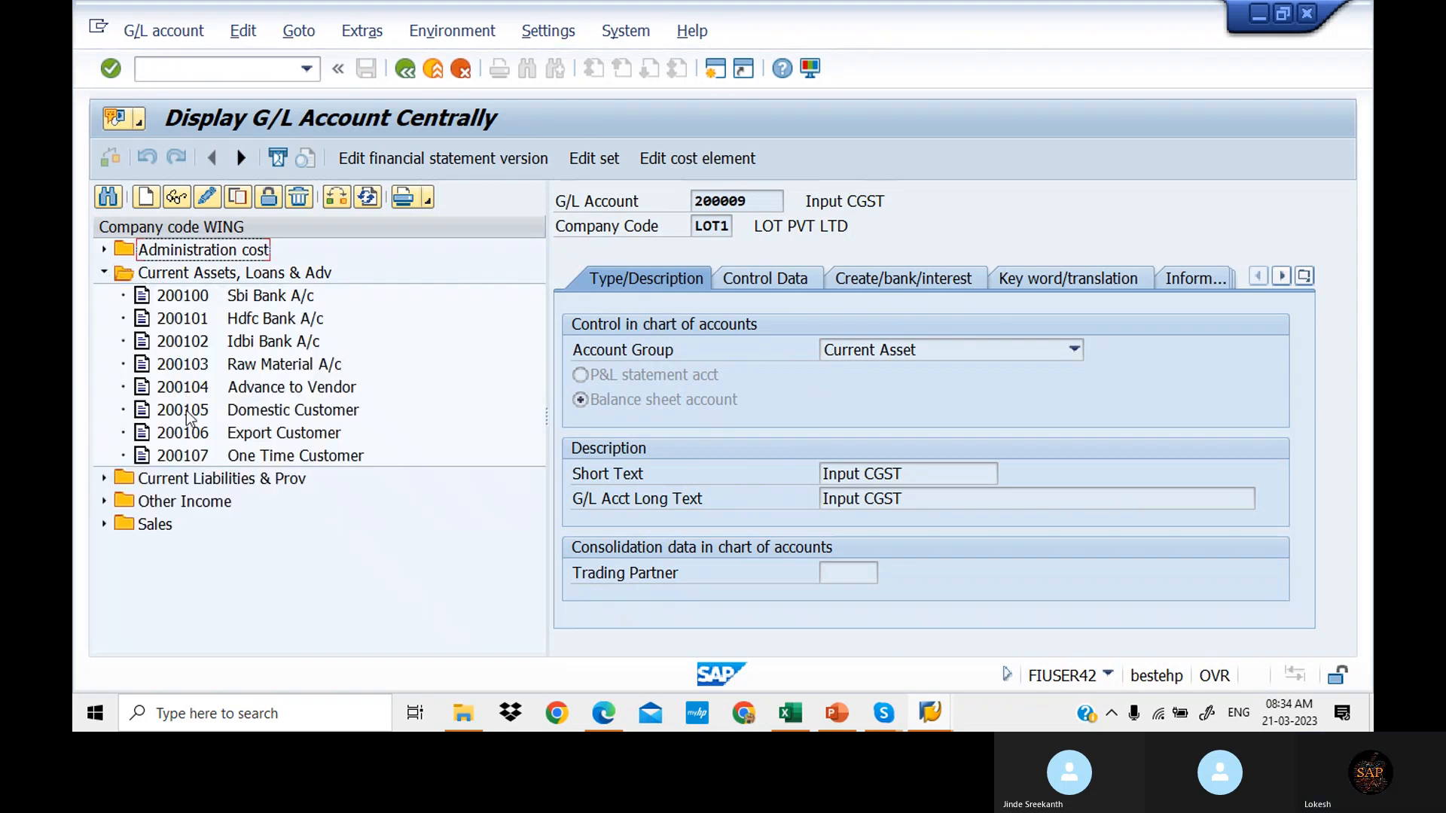
pyautogui.click(194, 456)
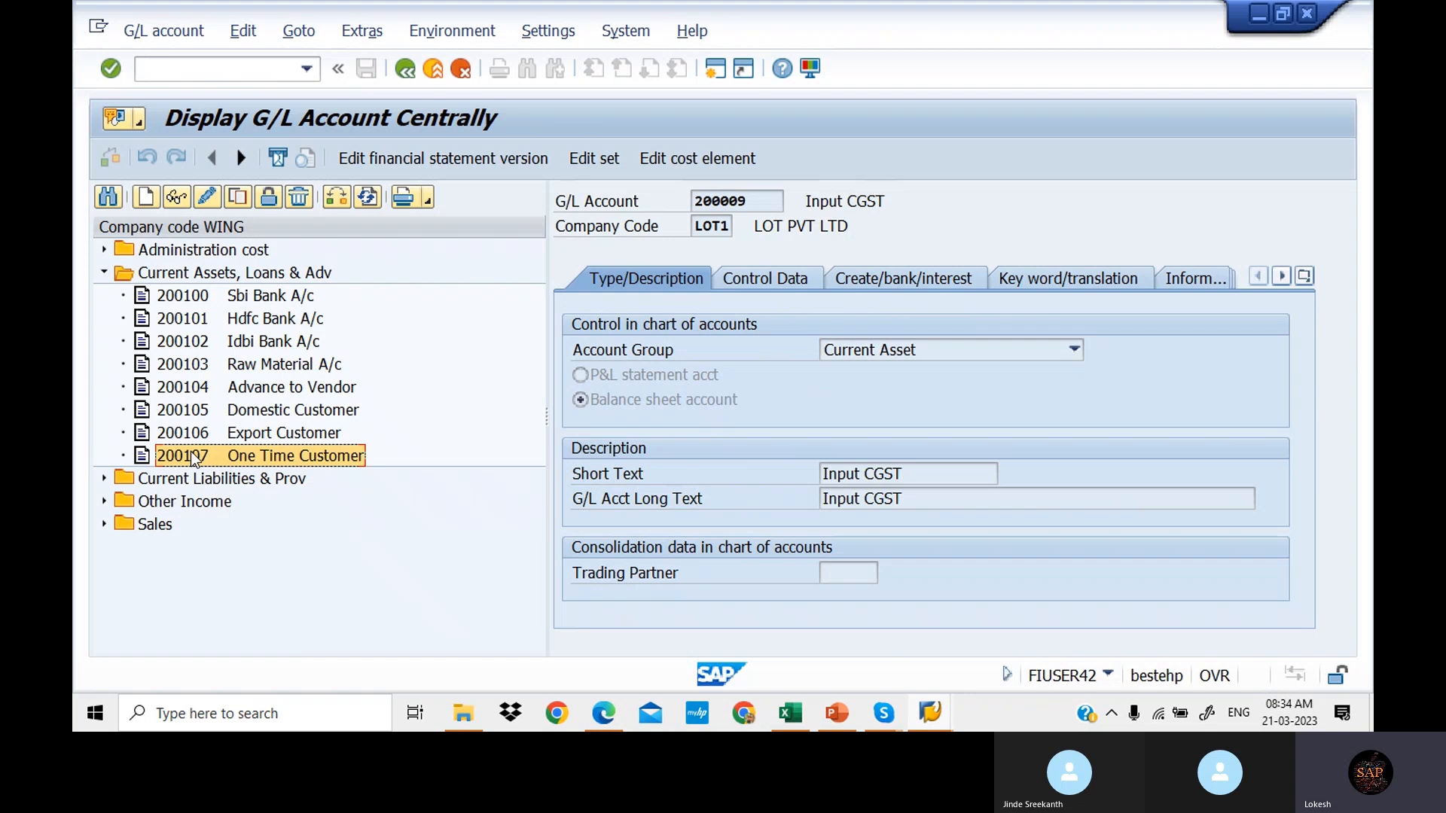
pyautogui.rightClick(192, 452)
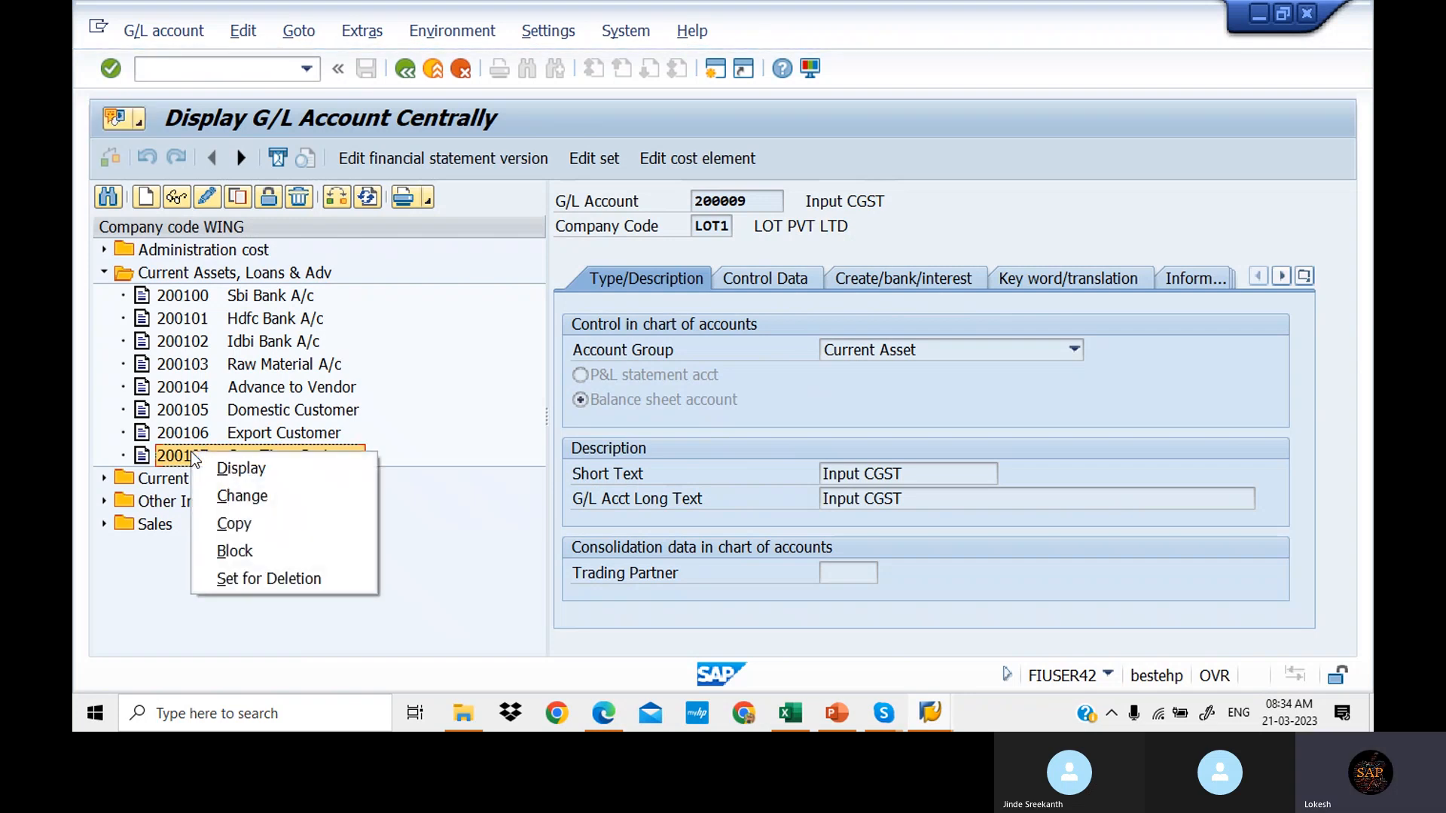
pyautogui.click(258, 521)
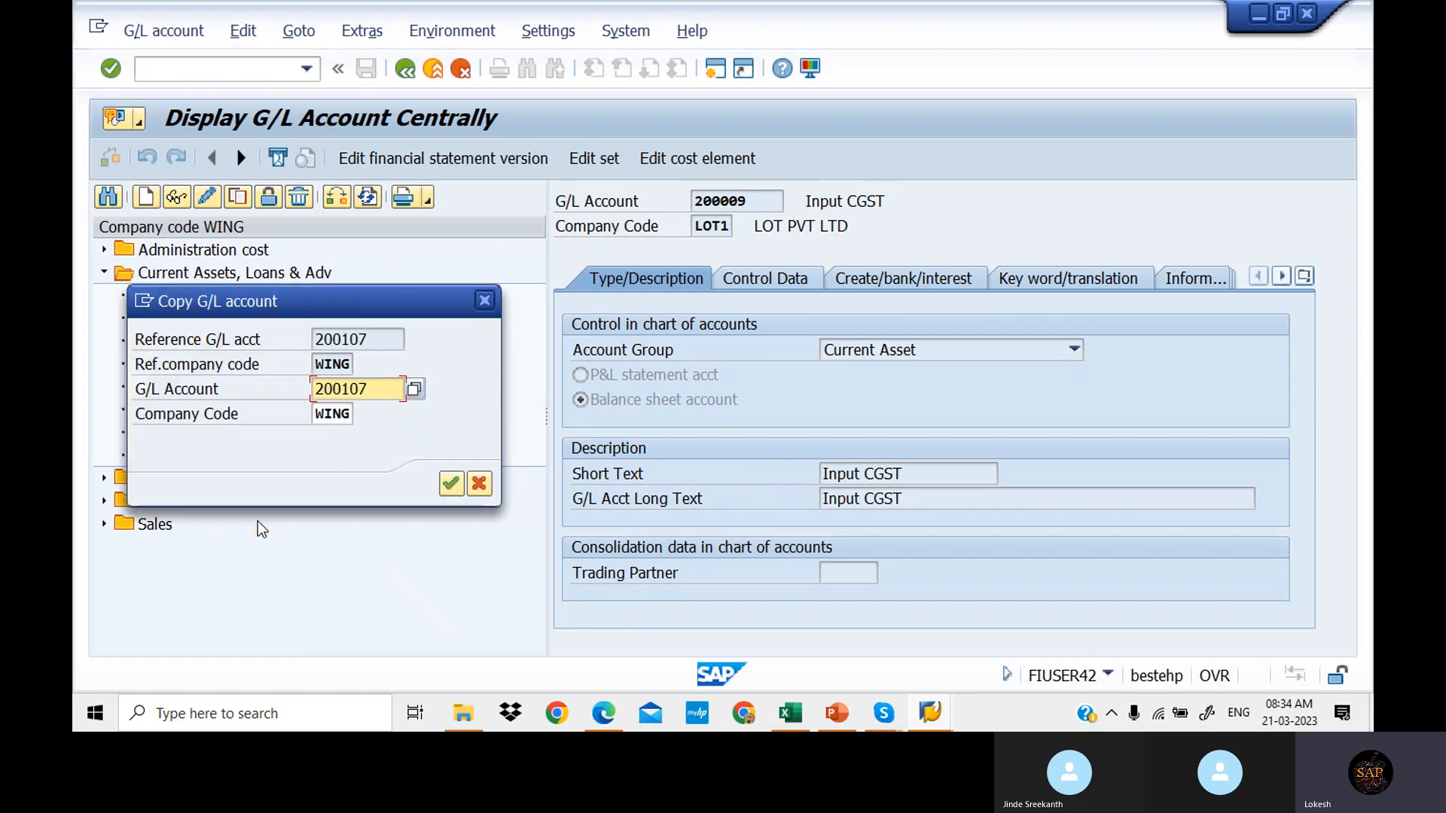
pyautogui.moveTo(406, 299); pyautogui.dragTo(522, 449)
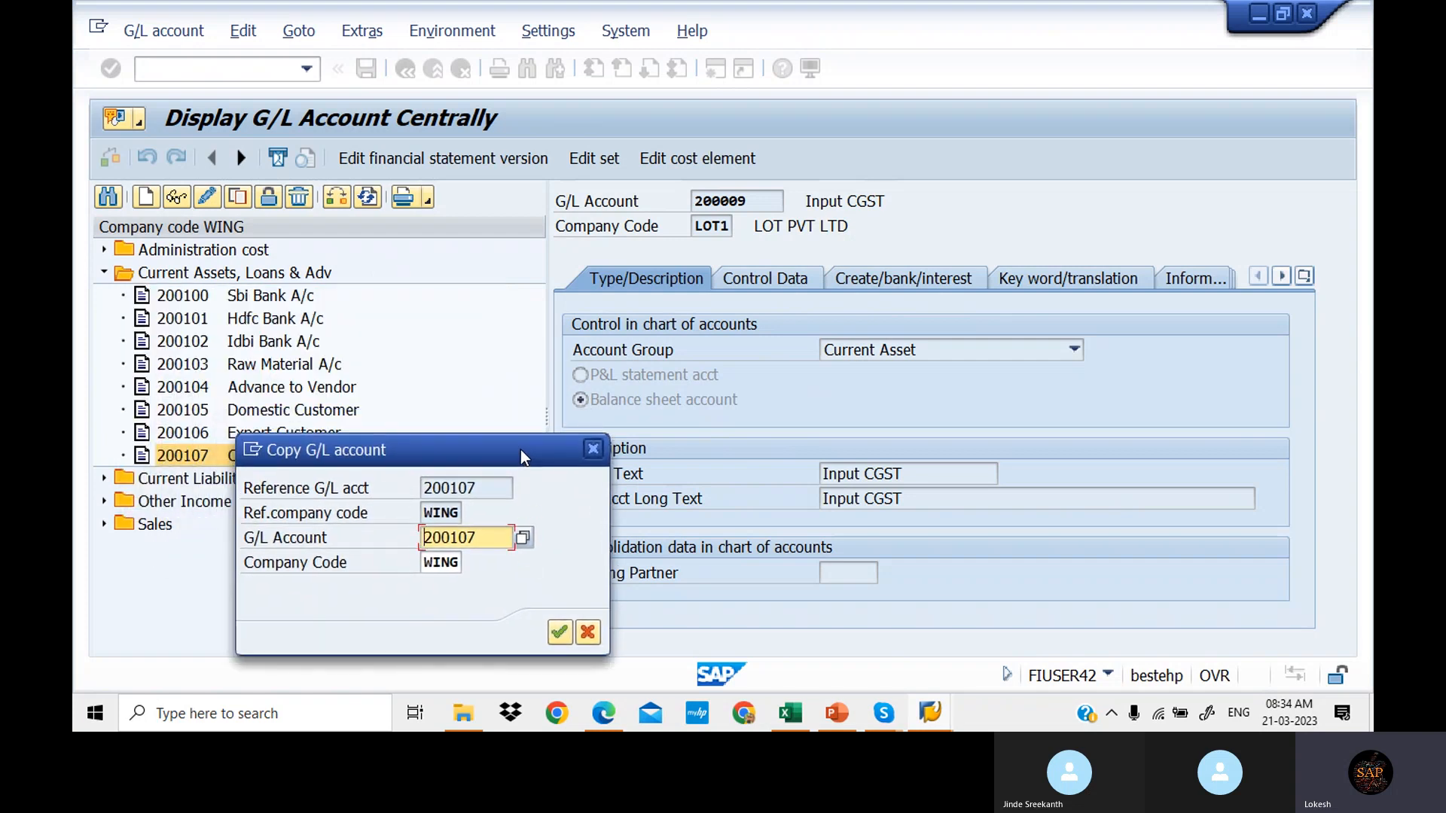
pyautogui.press('BackSpace')
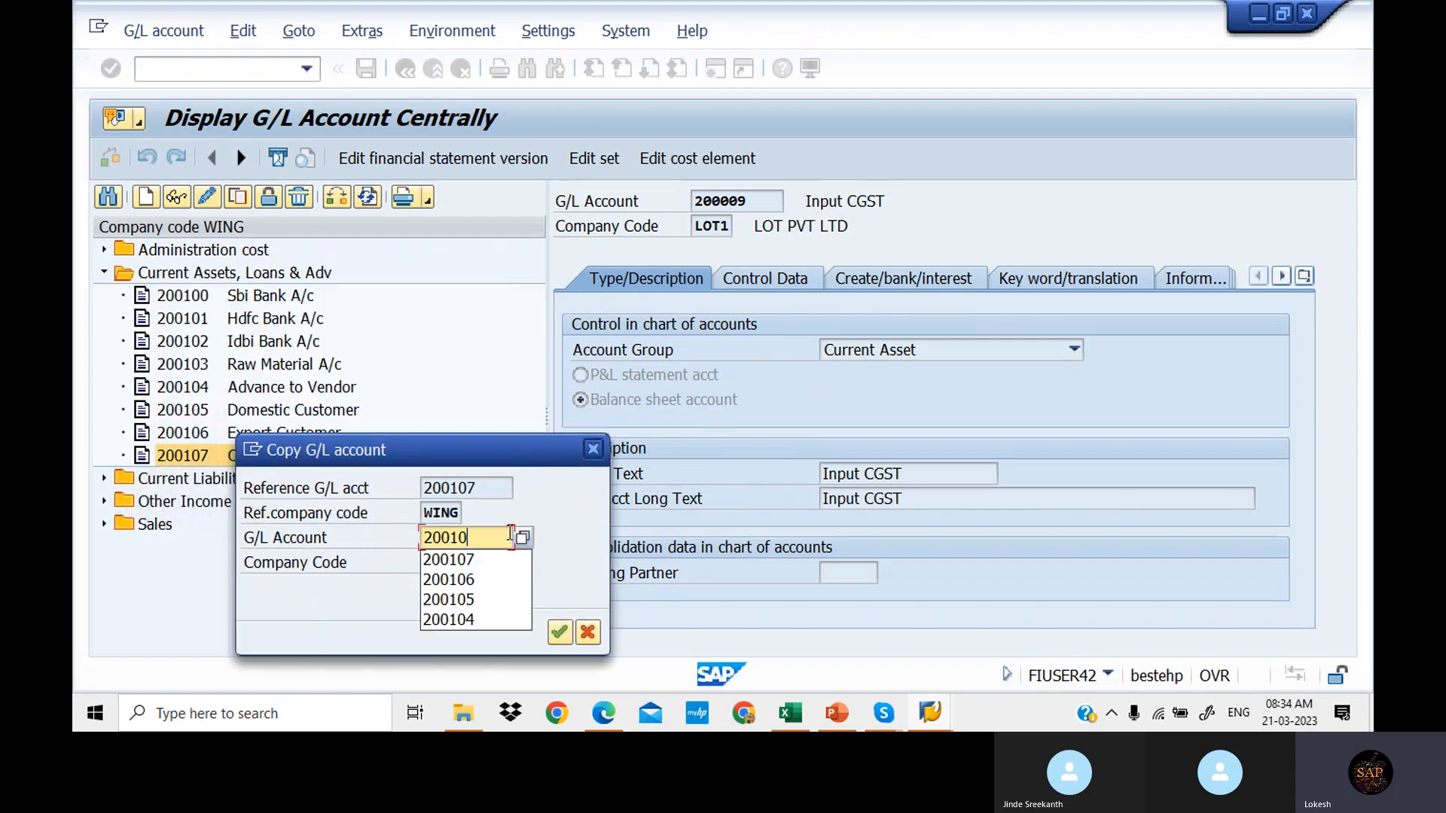
pyautogui.write('8')
pyautogui.press('Return')
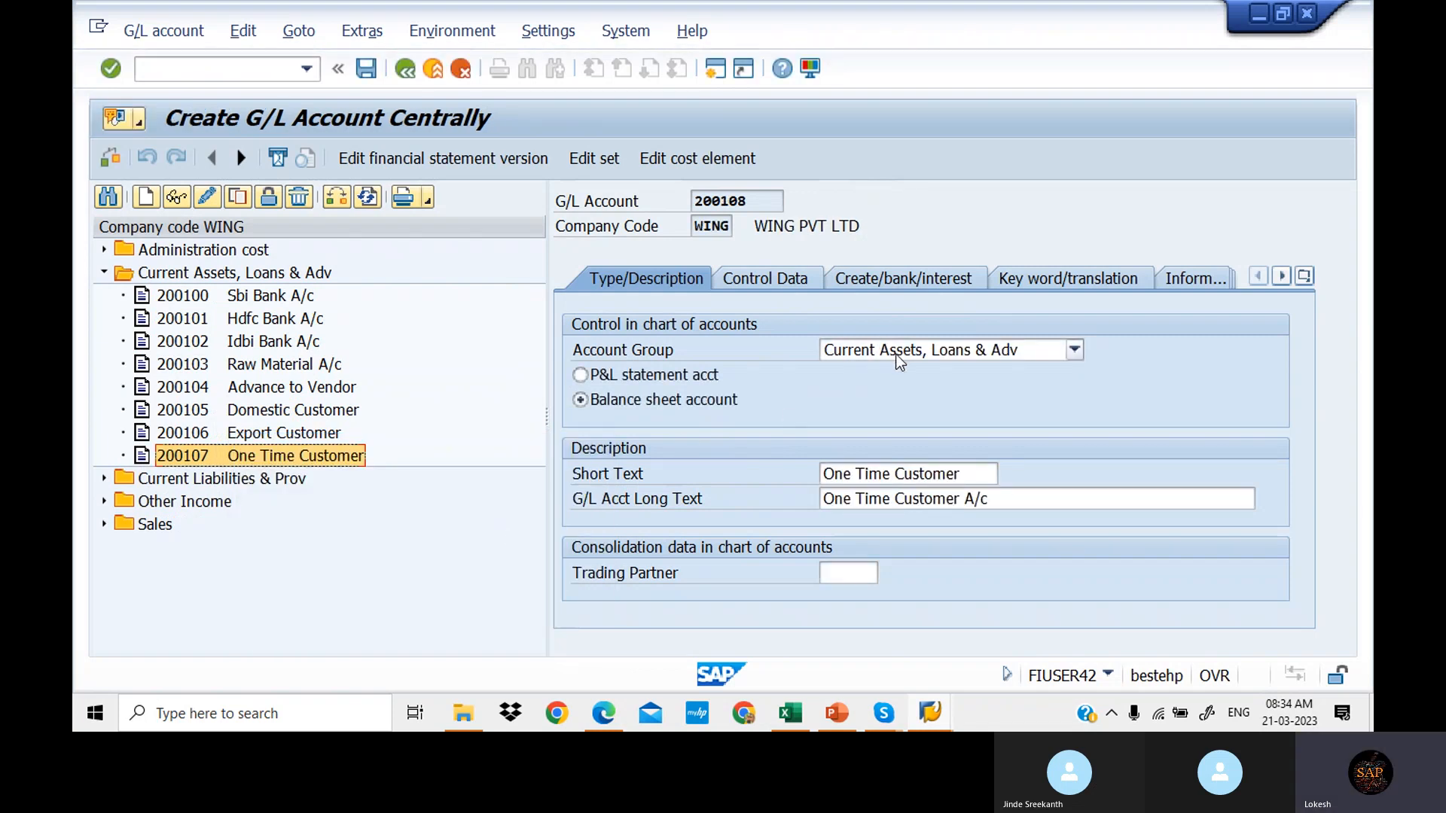
# Step: Set both the short text and the G/L account long text of account 200108 to Input CGST
pyautogui.click(978, 478)
pyautogui.press('BackSpace')
pyautogui.press('BackSpace')
pyautogui.press('BackSpace')
pyautogui.press('BackSpace')
pyautogui.press('BackSpace')
pyautogui.press('BackSpace')
pyautogui.press('BackSpace')
pyautogui.press('BackSpace')
pyautogui.press('BackSpace')
pyautogui.press('BackSpace')
pyautogui.press('BackSpace')
pyautogui.press('BackSpace')
pyautogui.press('BackSpace')
pyautogui.press('BackSpace')
pyautogui.press('BackSpace')
pyautogui.press('BackSpace')
pyautogui.press('BackSpace')
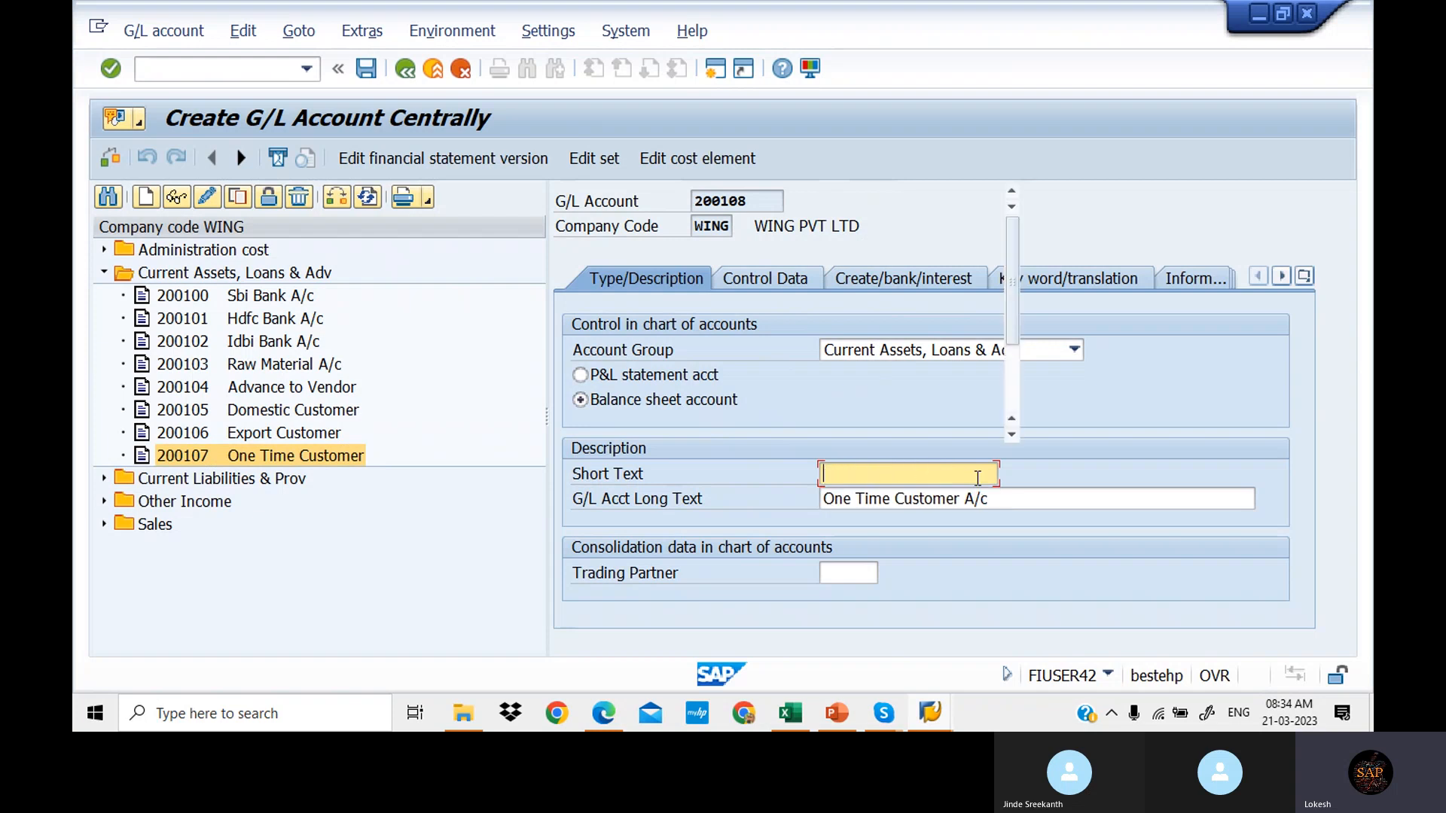
pyautogui.write('I')
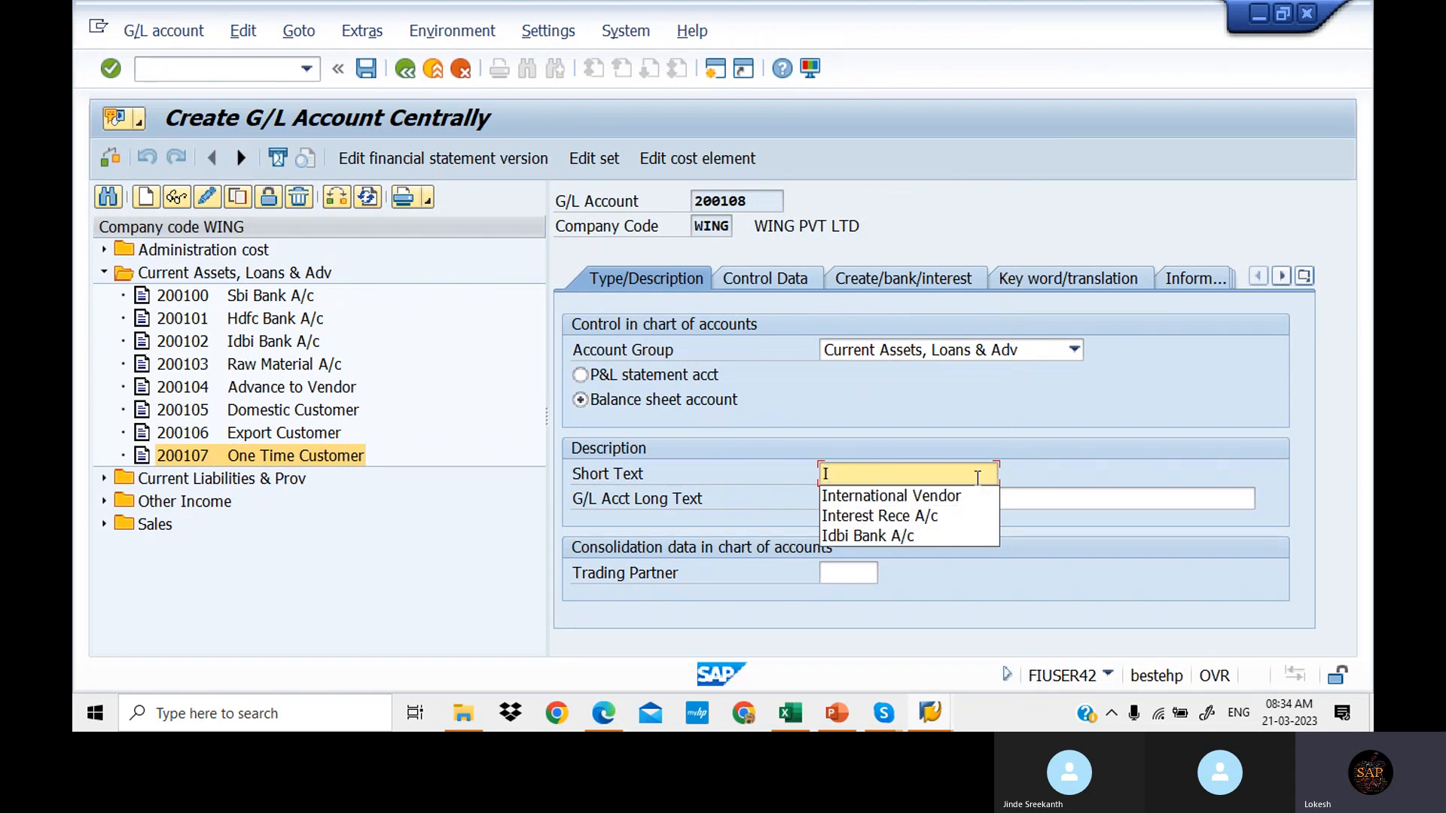
pyautogui.write('n')
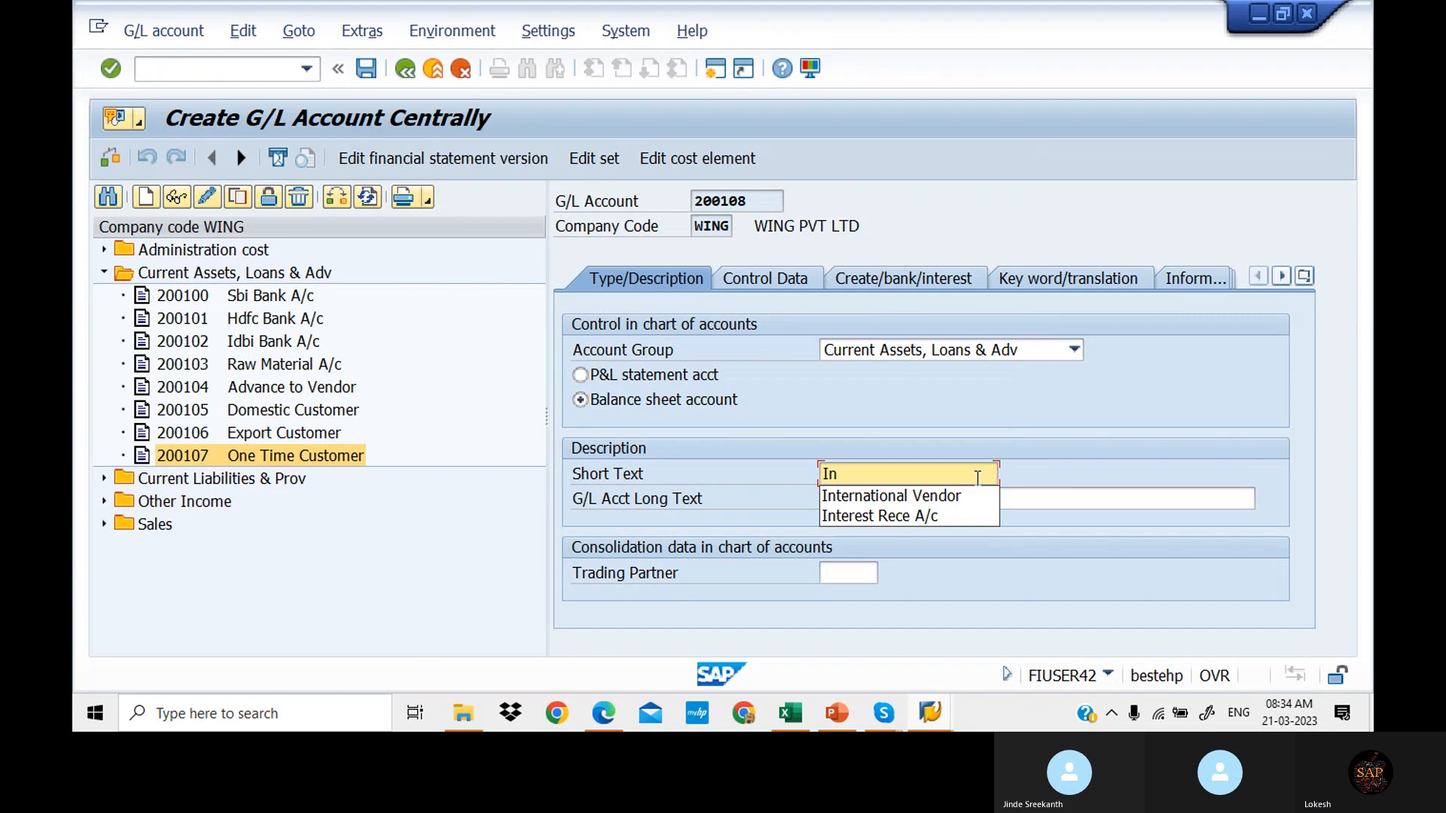
pyautogui.write('put CGST')
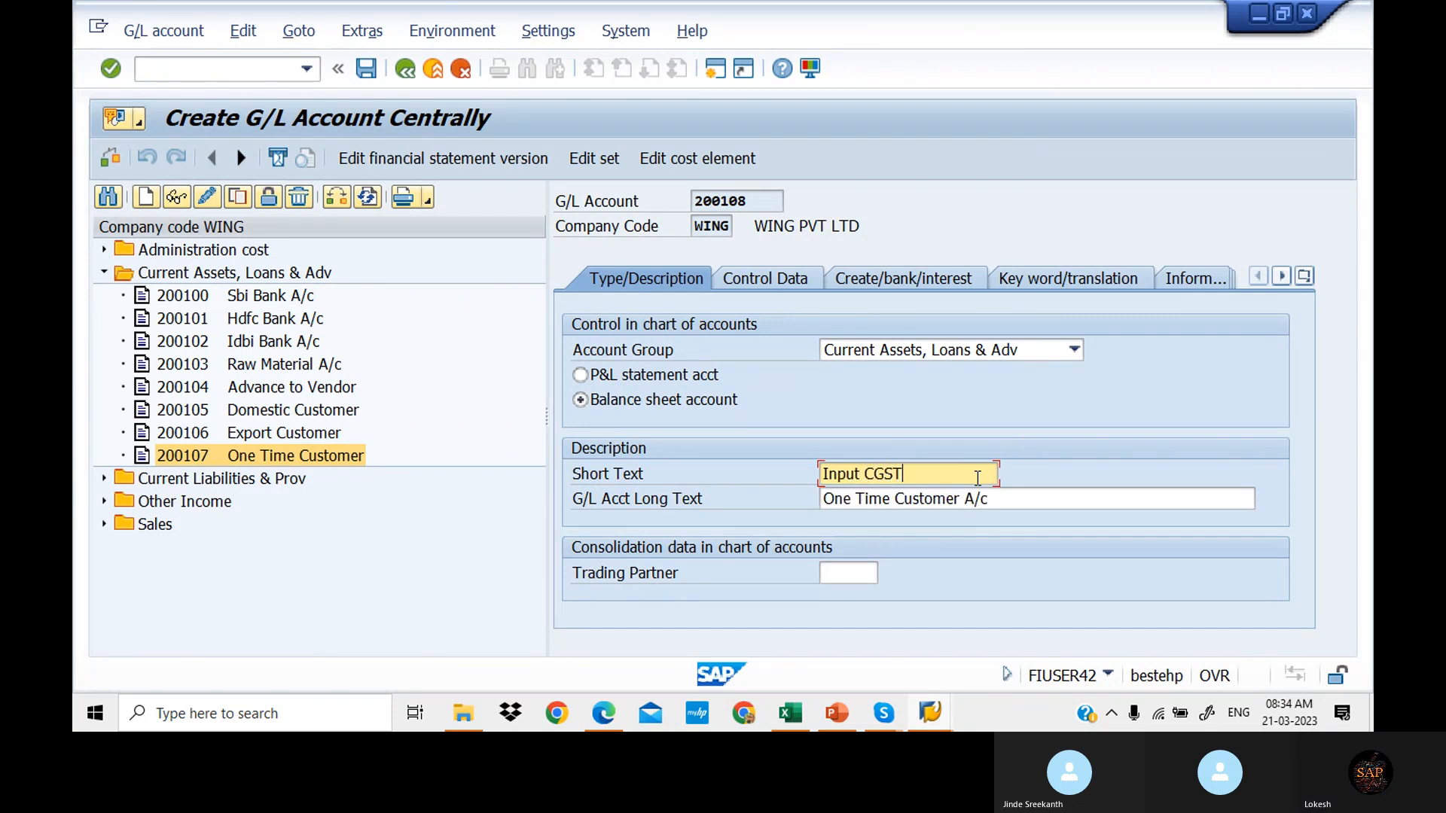
pyautogui.moveTo(955, 475); pyautogui.dragTo(670, 459)
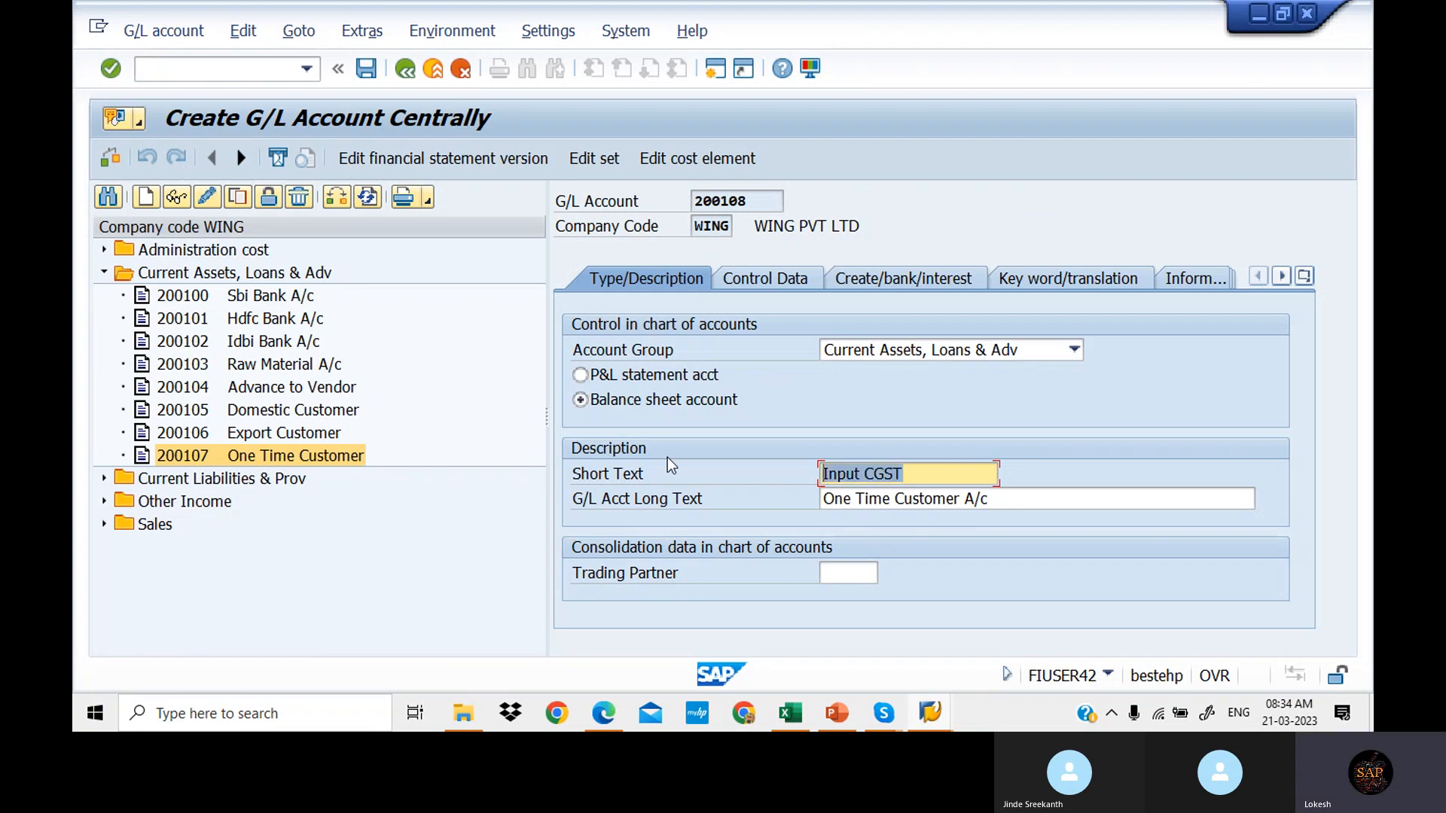
pyautogui.hotkey('ctrl', 'c')
pyautogui.moveTo(1003, 506); pyautogui.dragTo(692, 484)
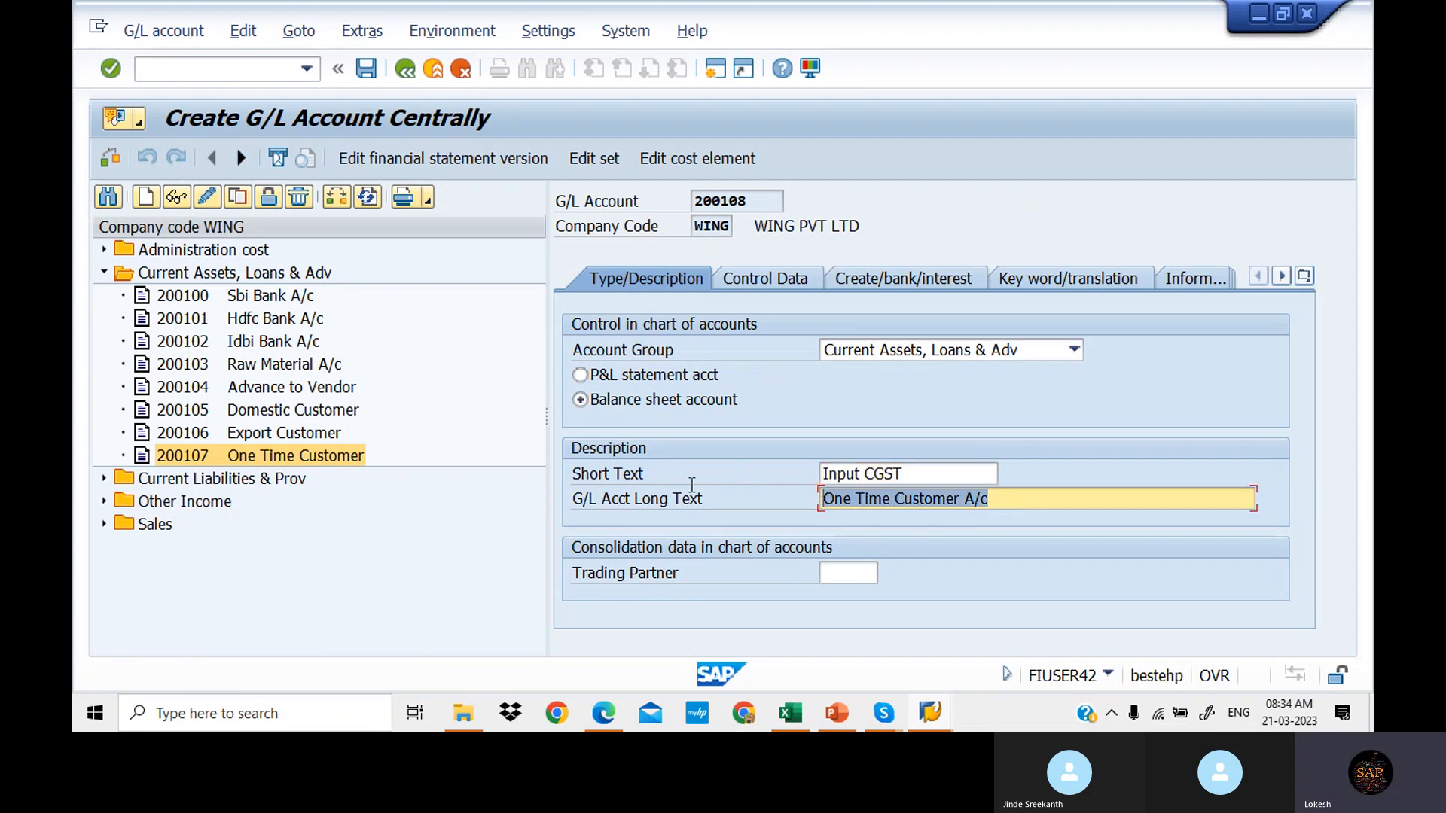
pyautogui.hotkey('ctrl', 'v')
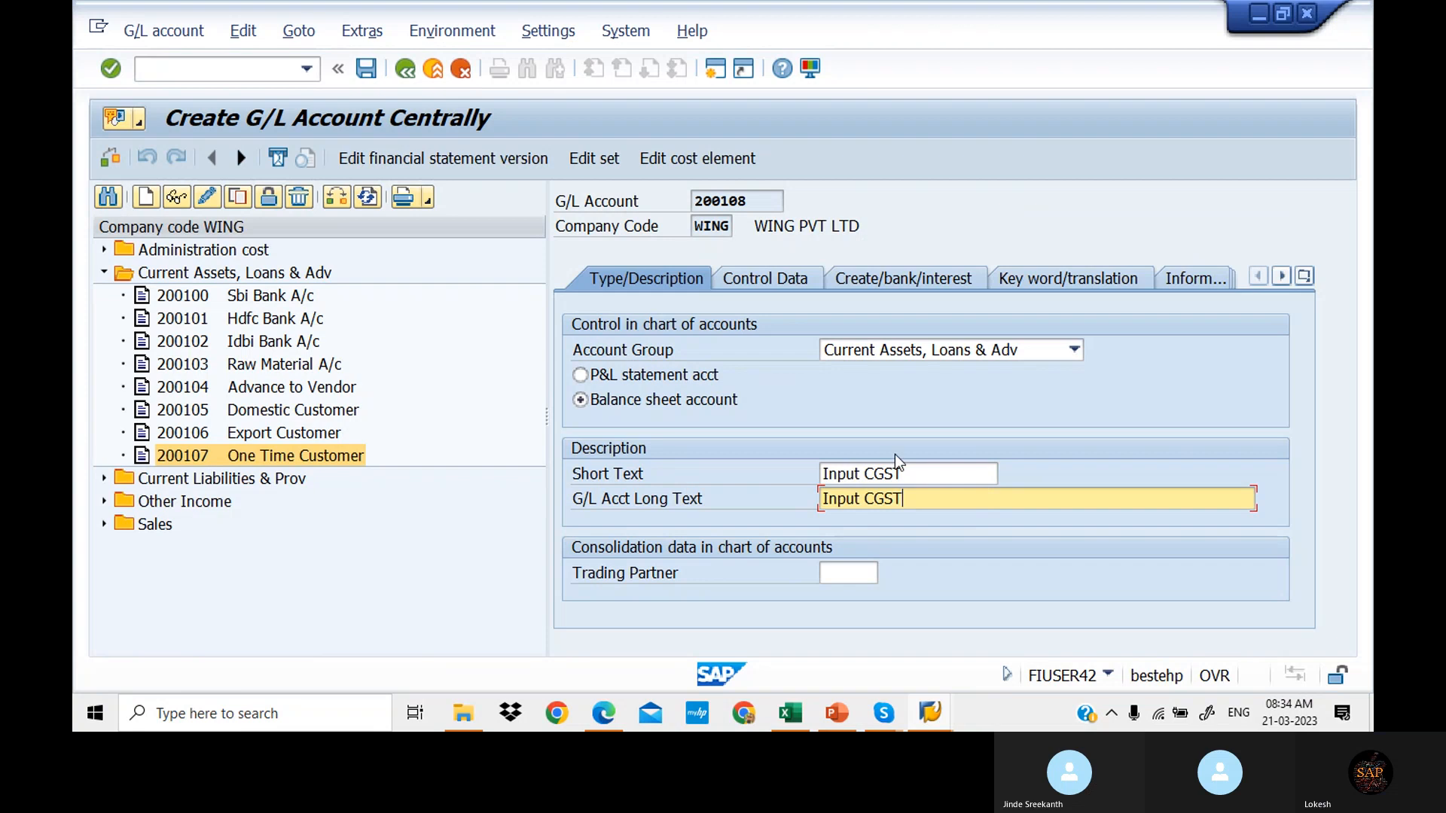
# Step: In the control data, clear the reconciliation account type and set the tax category to W1 (WING INPUT CGST + SGST)
pyautogui.click(762, 274)
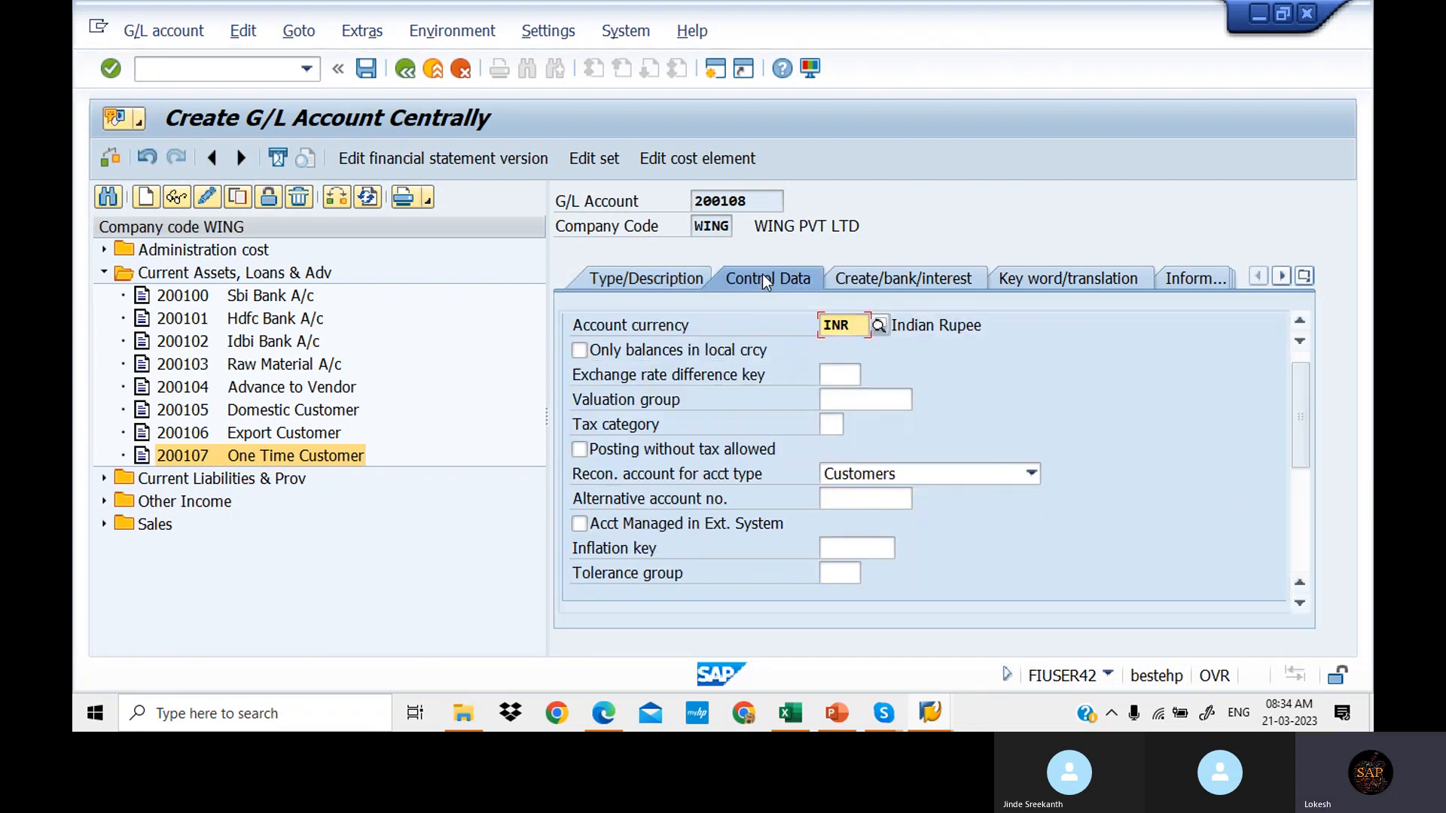
pyautogui.click(1017, 479)
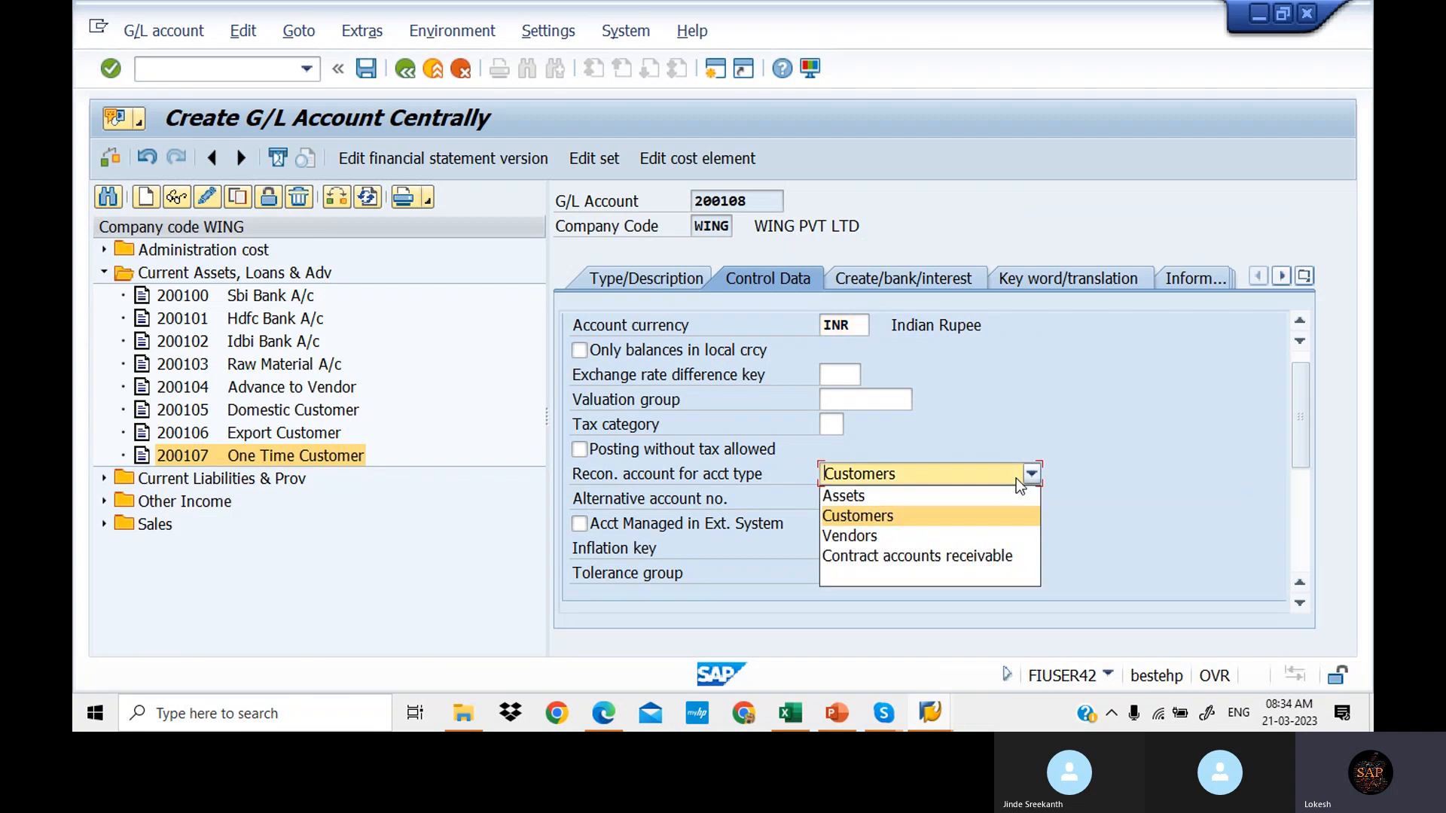
pyautogui.click(965, 577)
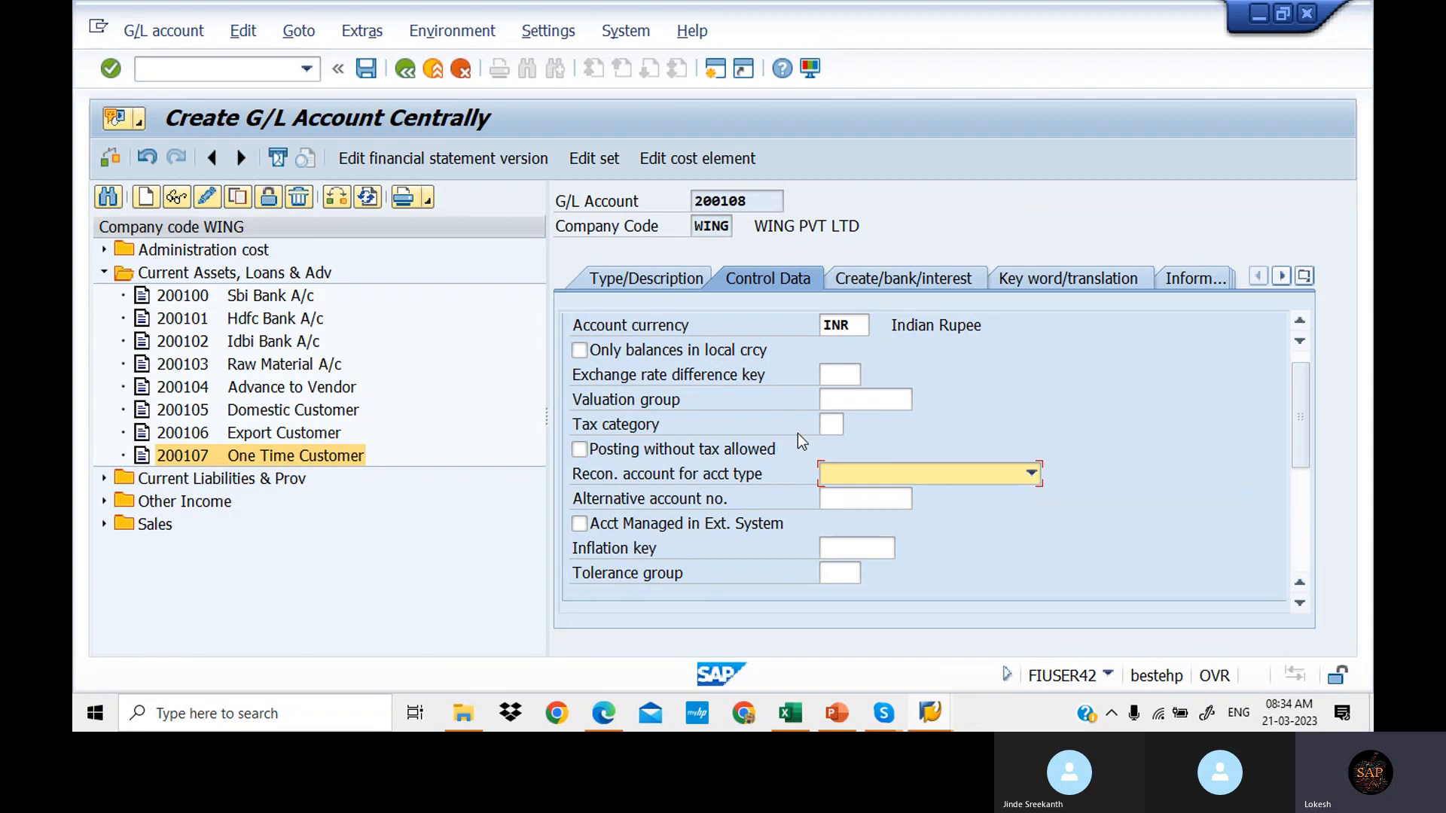
pyautogui.click(832, 424)
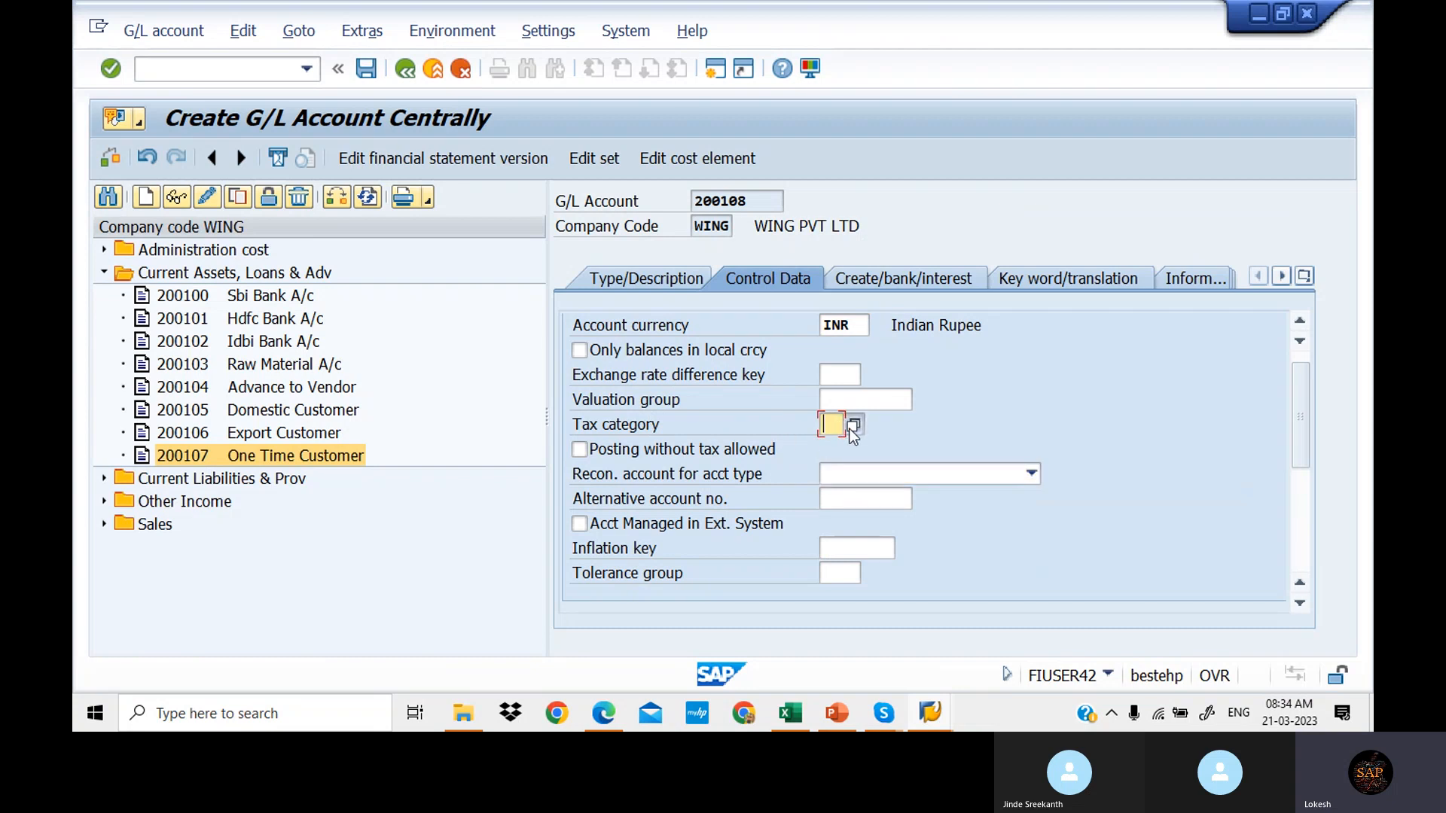
pyautogui.click(853, 427)
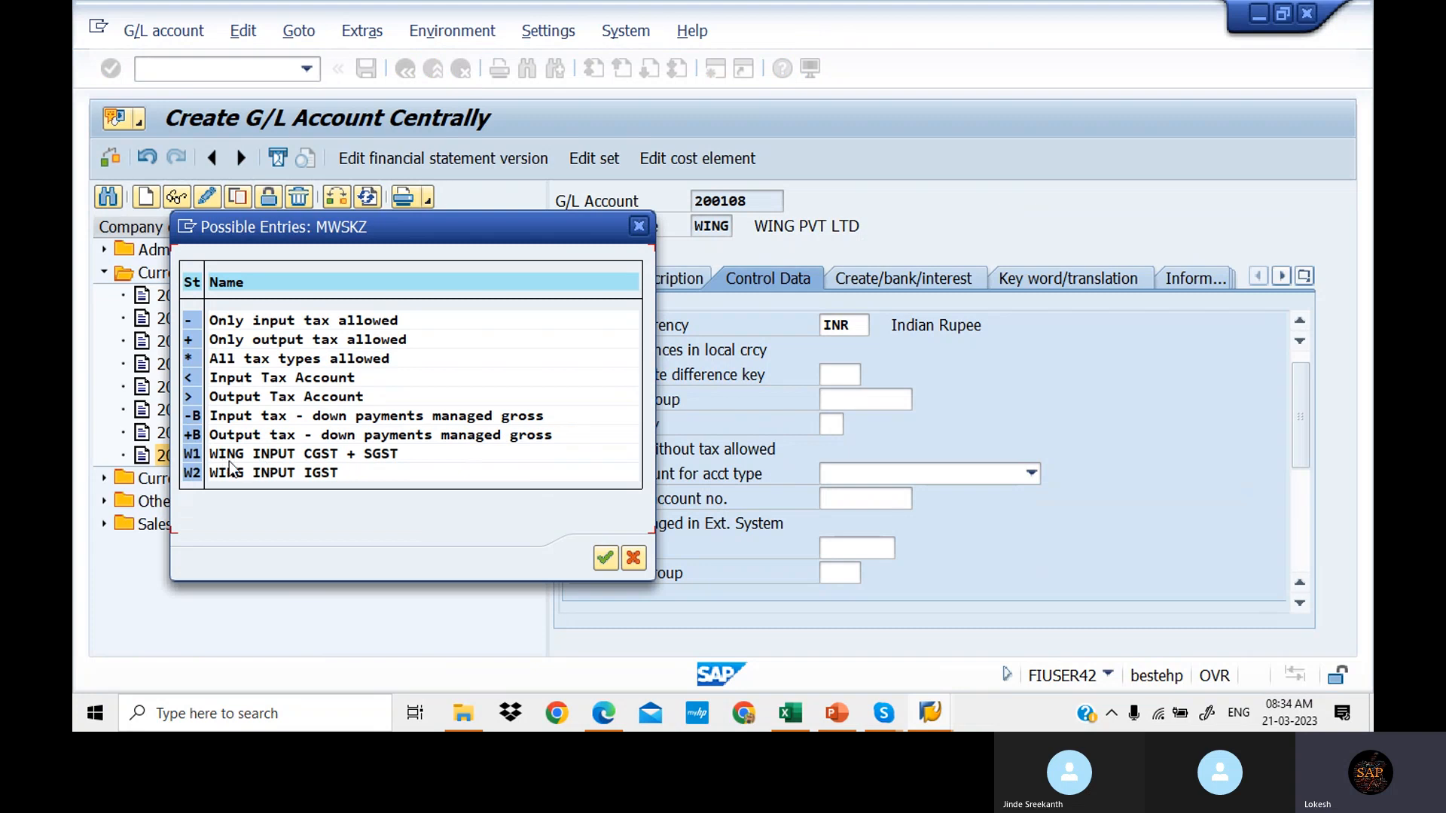
pyautogui.doubleClick(322, 454)
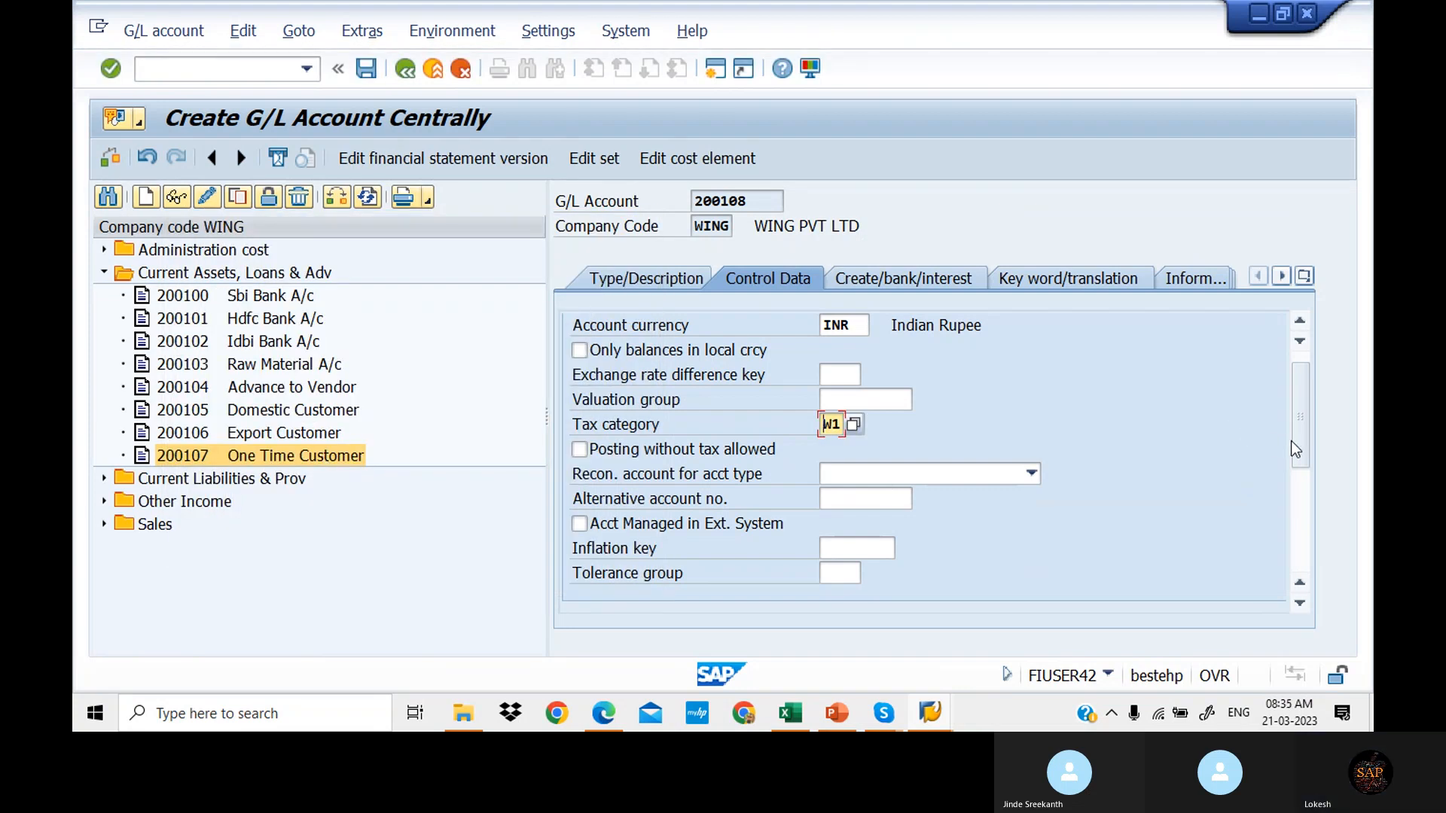
pyautogui.moveTo(1296, 443); pyautogui.dragTo(1303, 520)
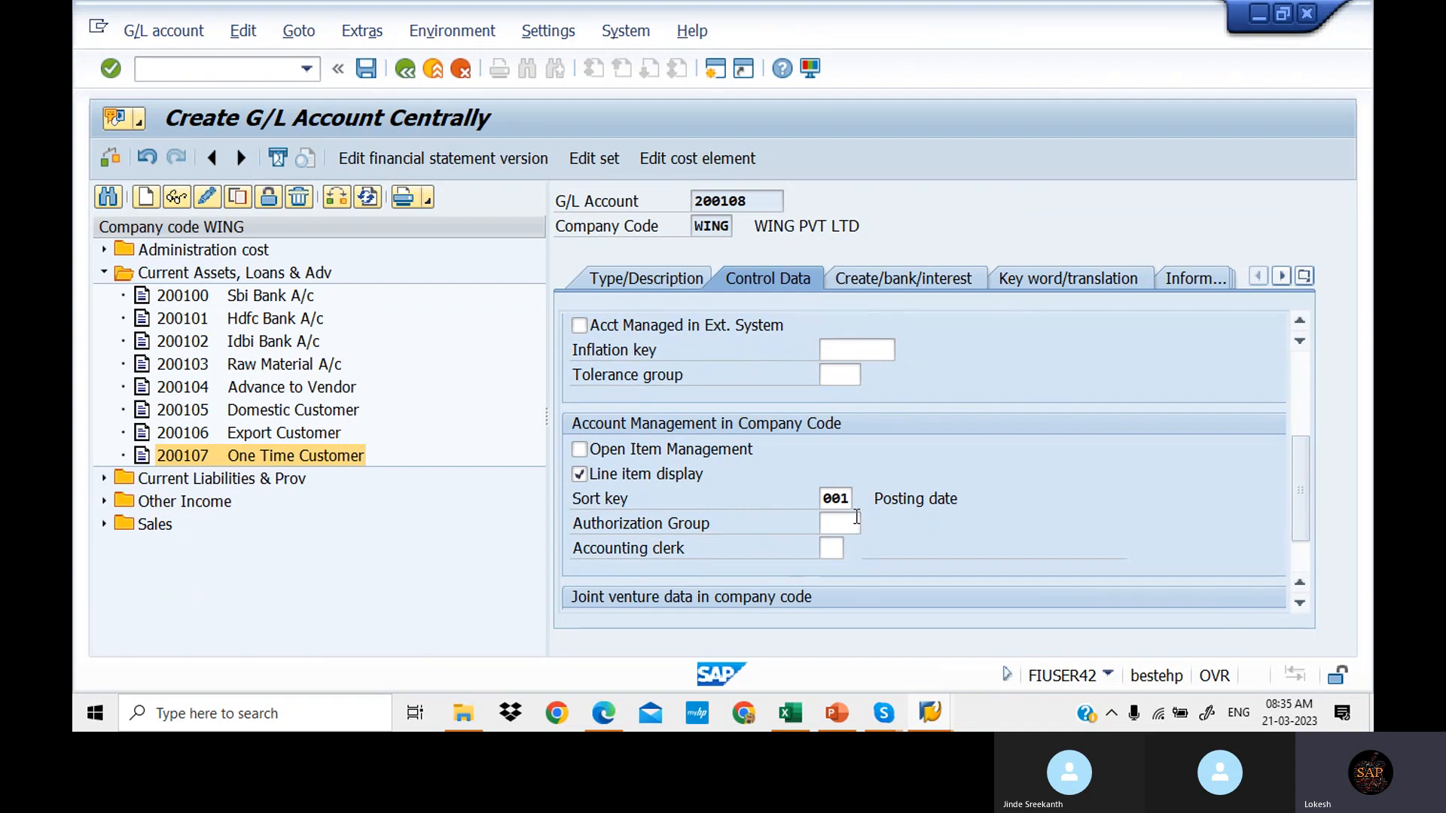
# Step: Set the field status group to G001 and save the G/L account, accepting the warnings
pyautogui.click(928, 287)
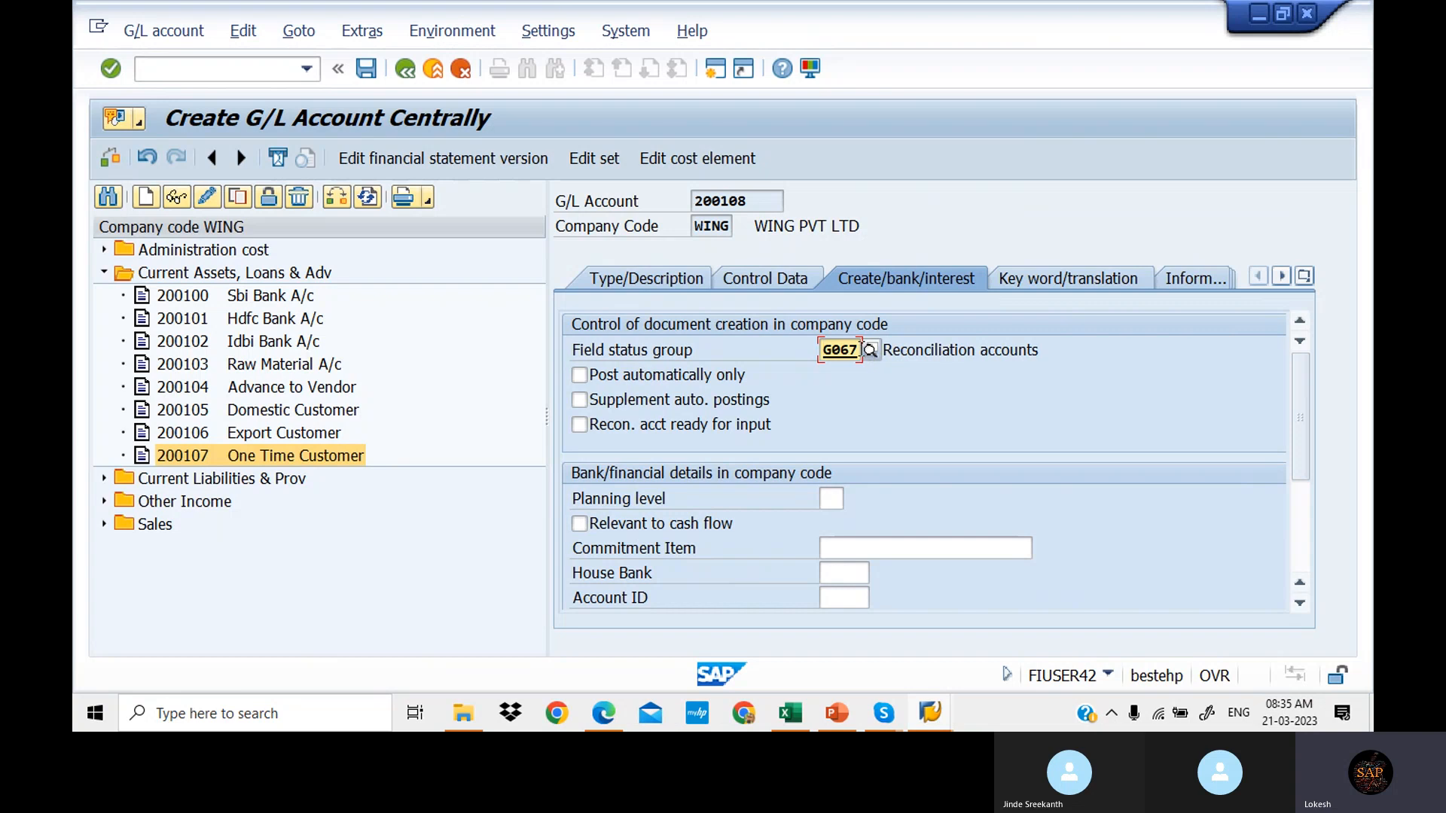
pyautogui.click(861, 351)
pyautogui.press('BackSpace')
pyautogui.press('BackSpace')
pyautogui.write('01')
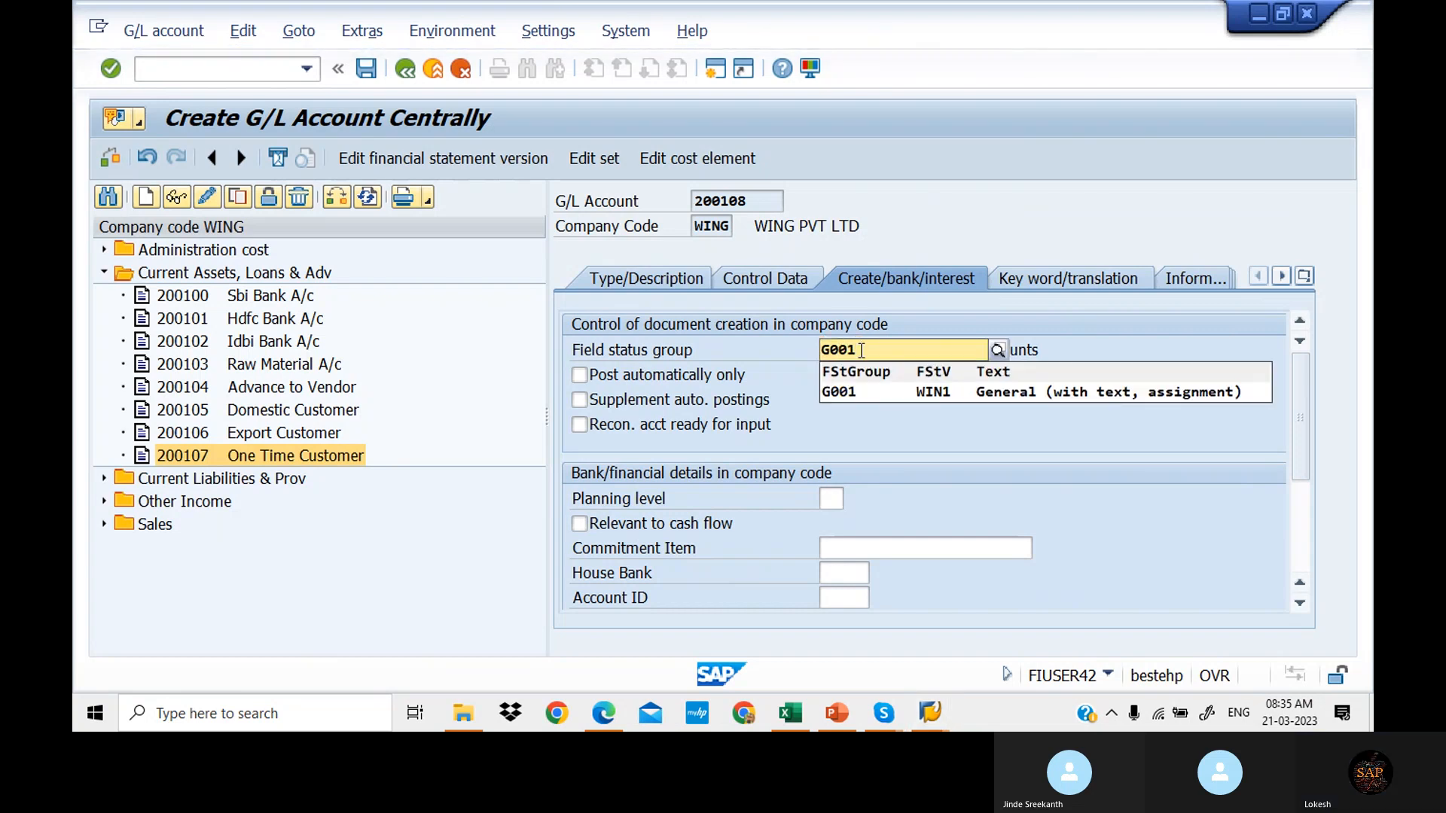
pyautogui.click(879, 390)
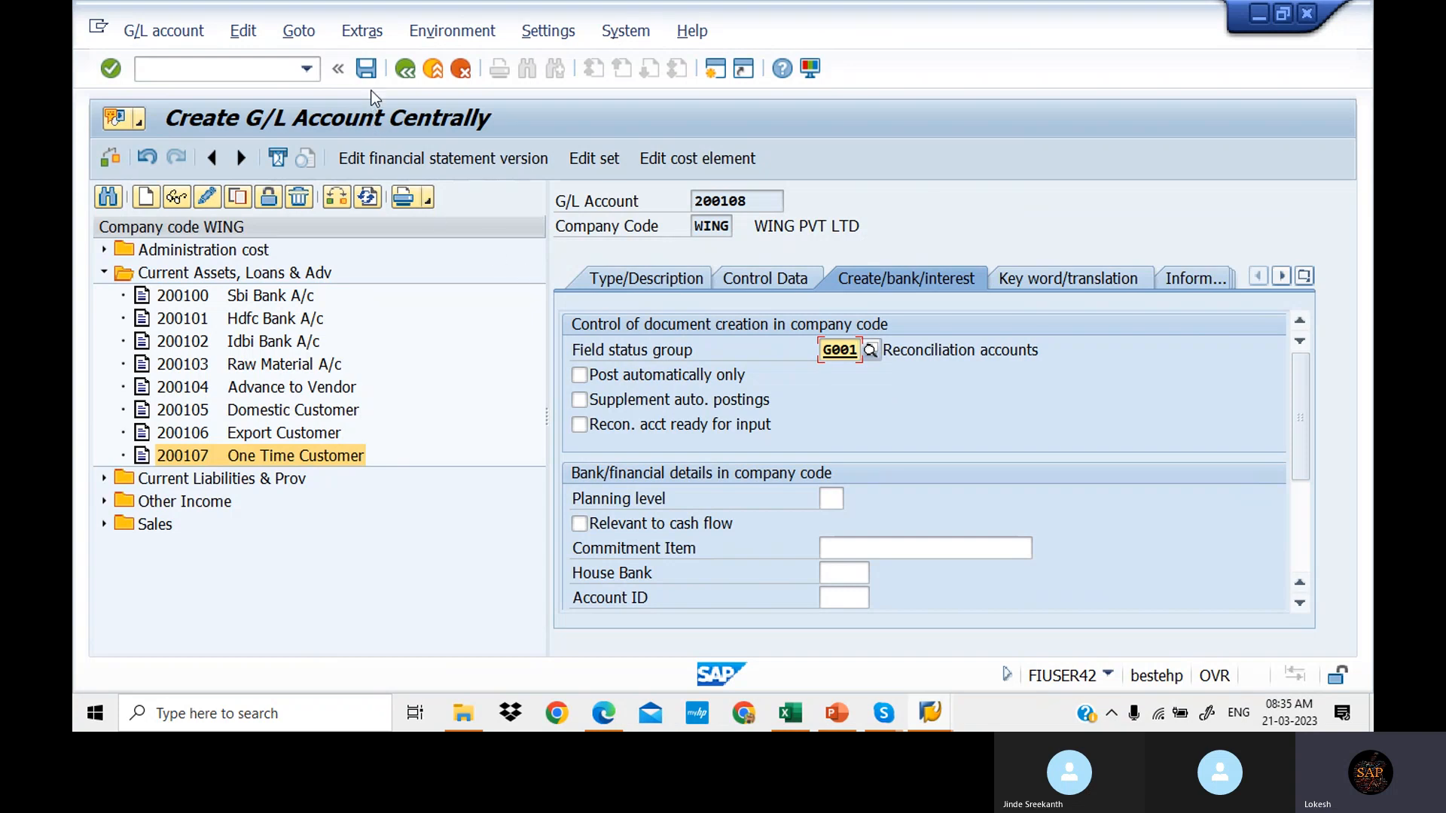
pyautogui.click(366, 70)
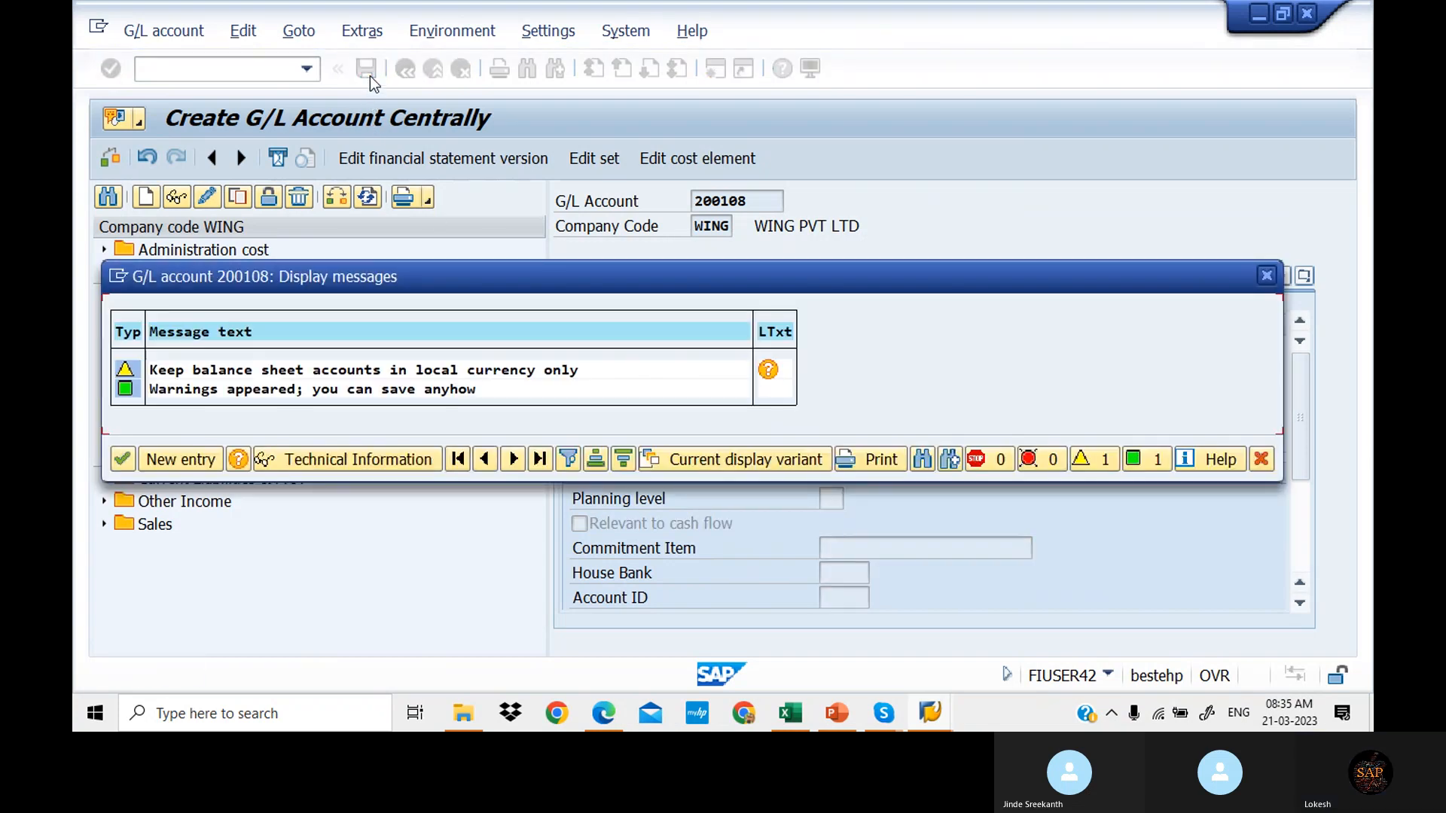
pyautogui.click(123, 459)
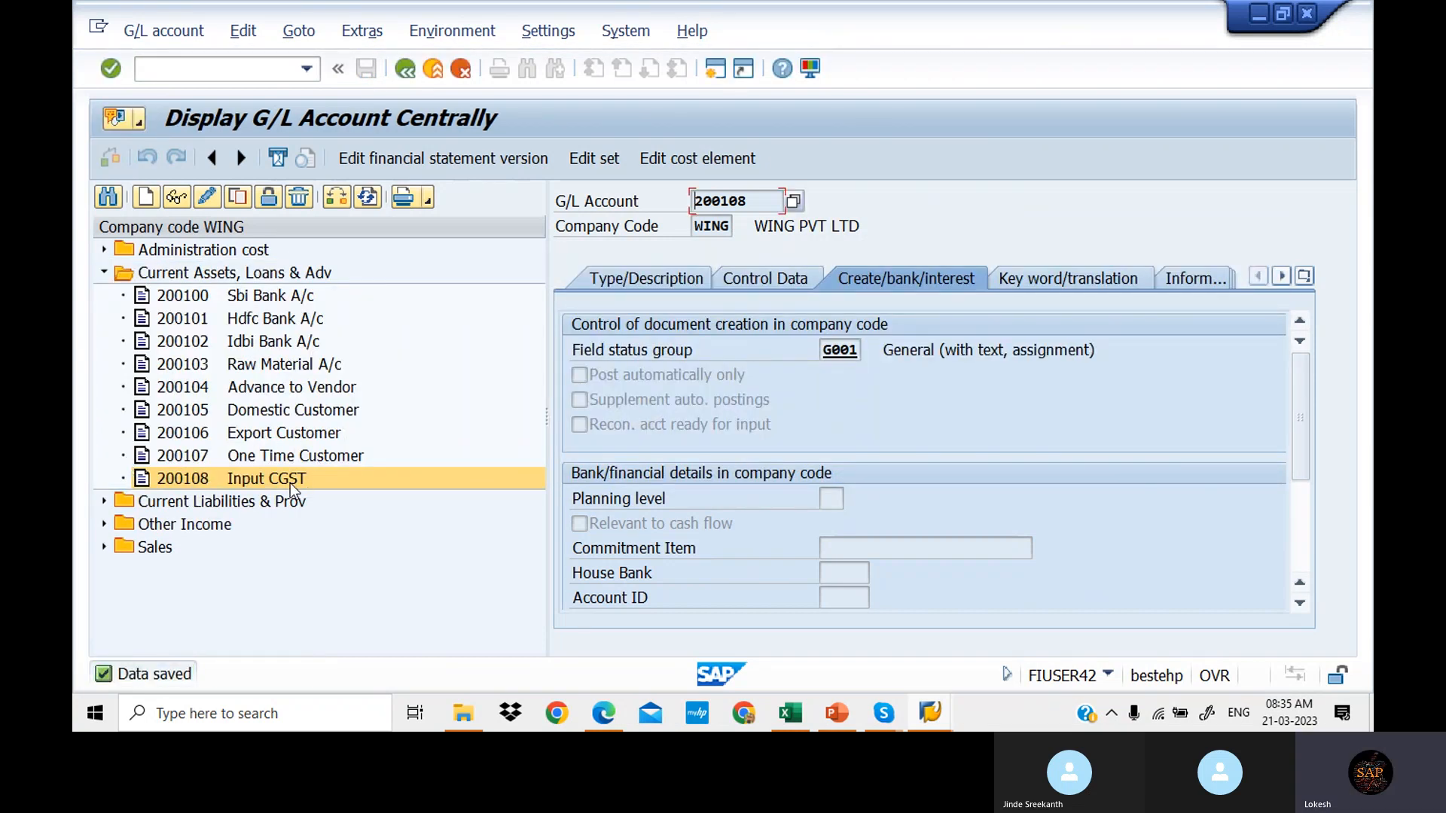
# Step: Switch to Edge to review the tax code and condition record sections of GST Config.pdf, and return to the SAP G/L account display
pyautogui.click(604, 713)
pyautogui.scroll(-5, 706, 414)
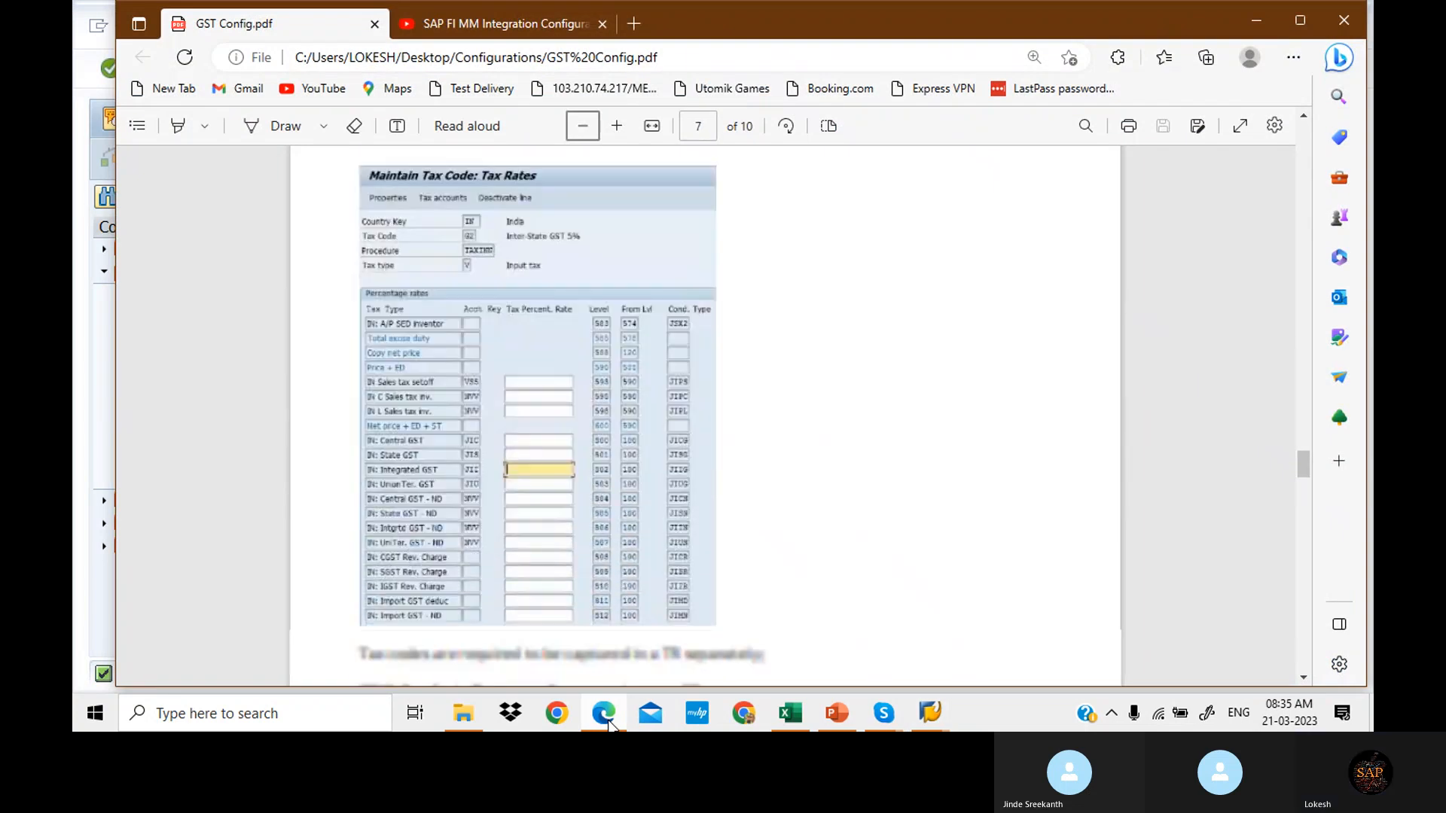
pyautogui.scroll(-10, 706, 414)
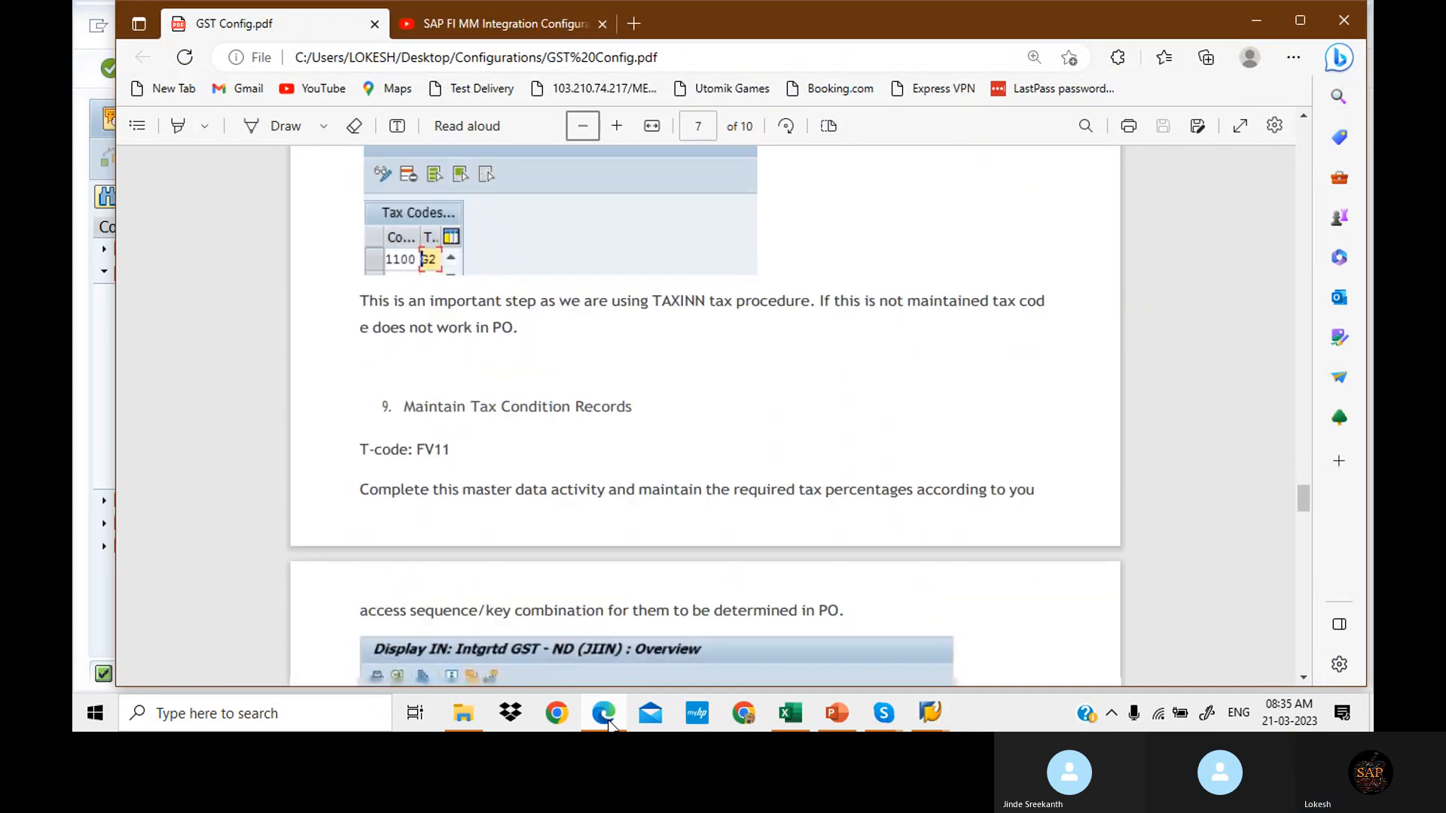
pyautogui.scroll(-6, 609, 723)
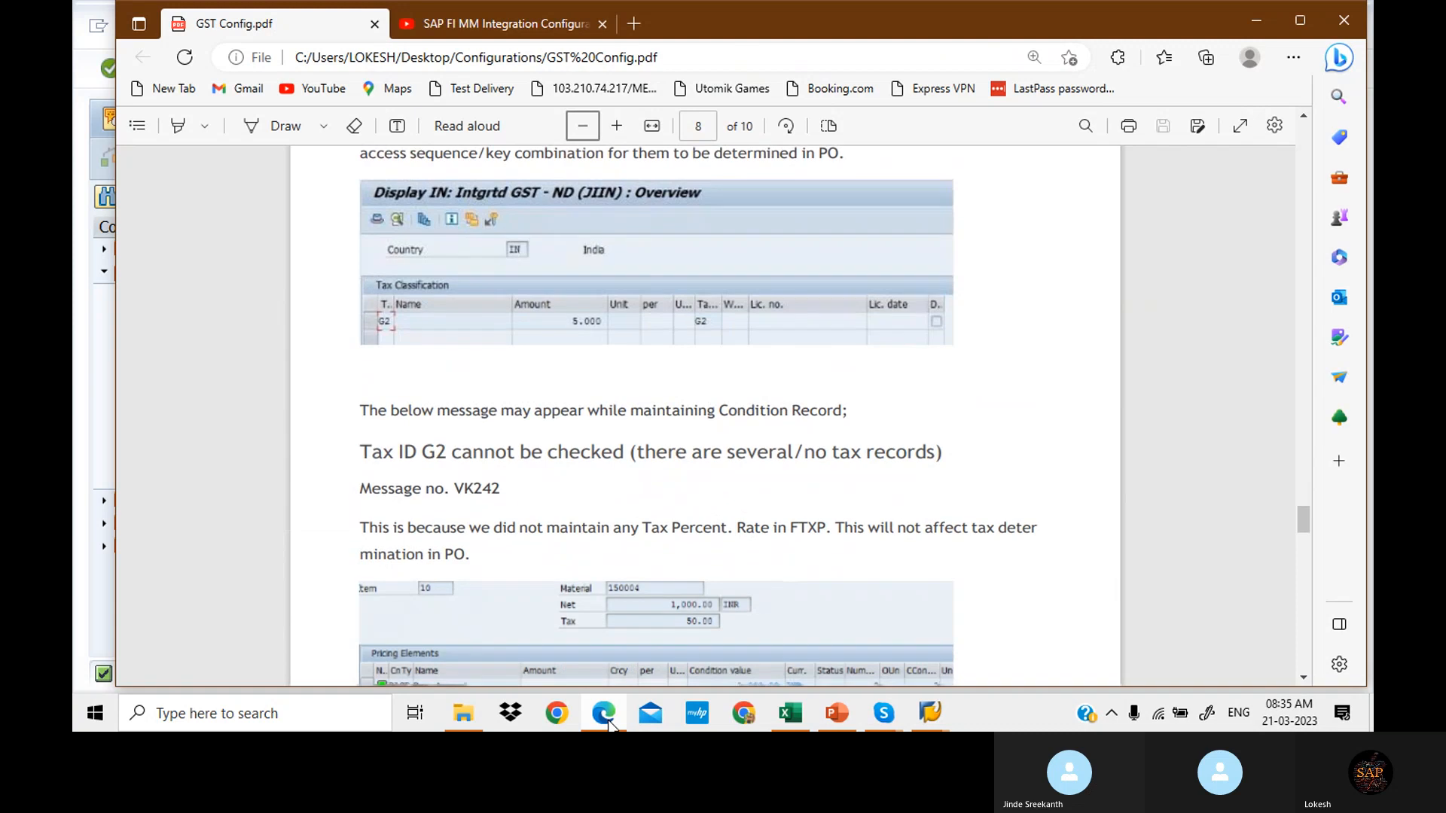
pyautogui.scroll(-3, 609, 723)
pyautogui.scroll(-8, 609, 722)
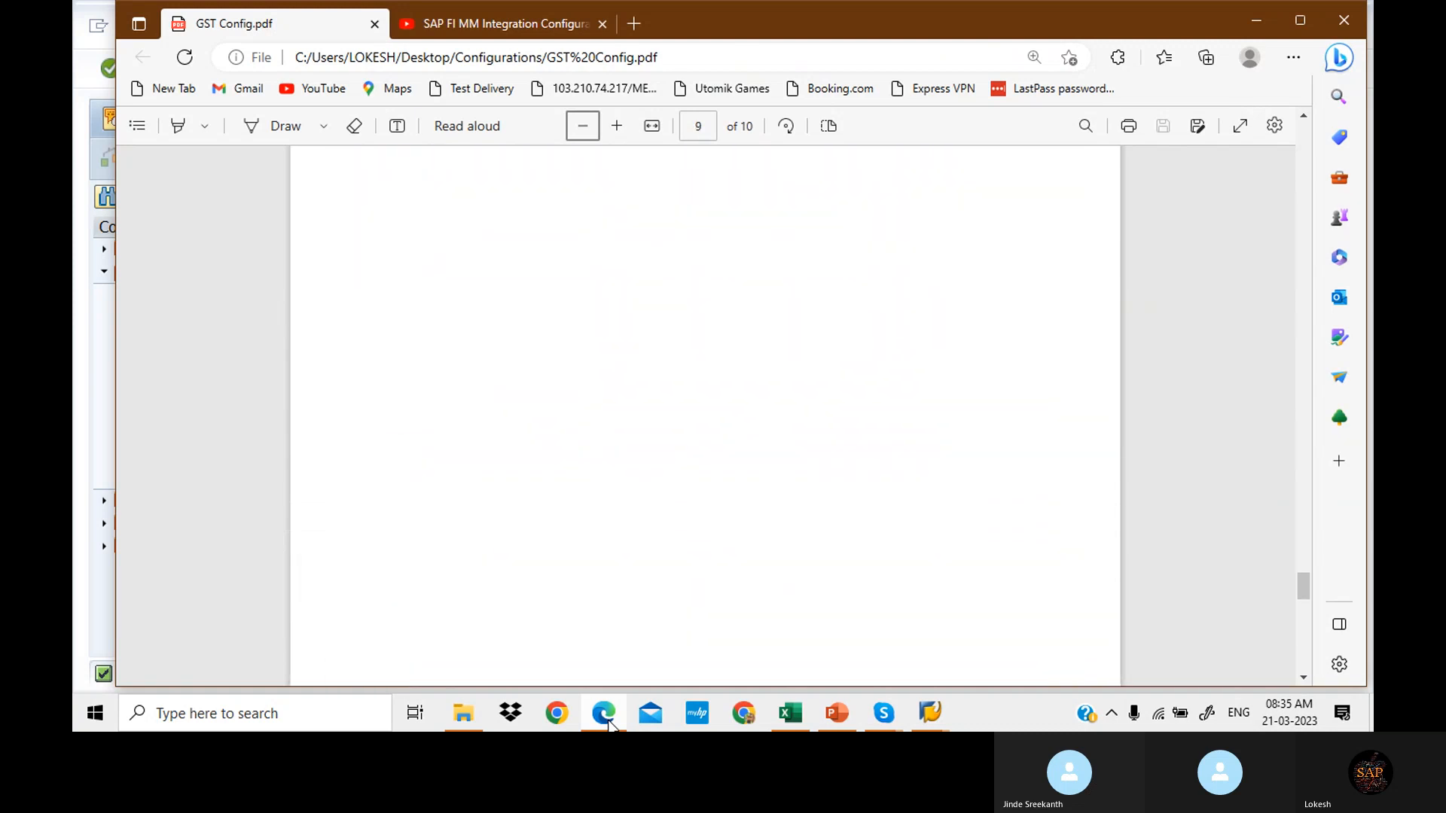
pyautogui.scroll(14, 608, 723)
pyautogui.scroll(10, 609, 723)
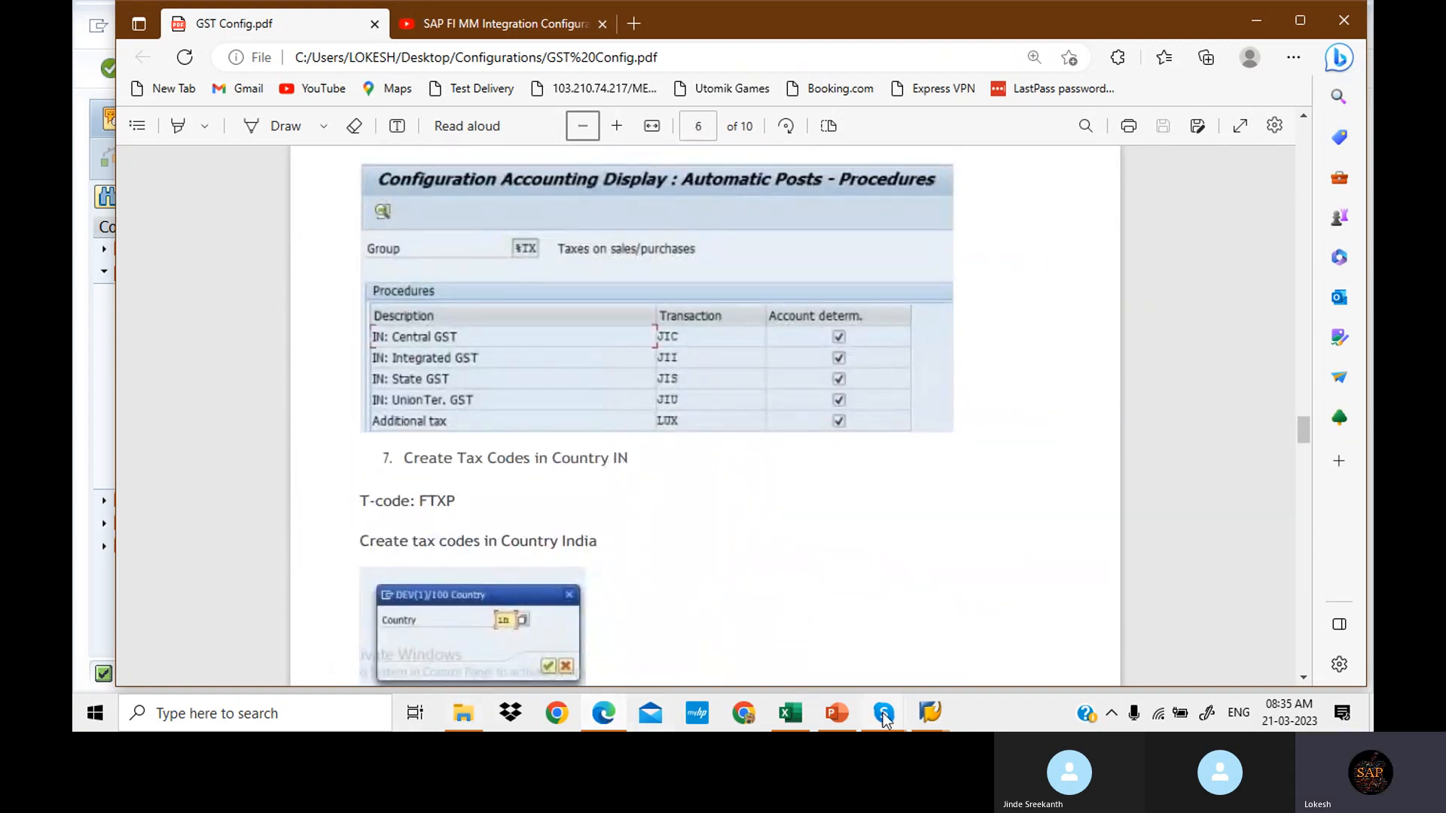
pyautogui.click(930, 713)
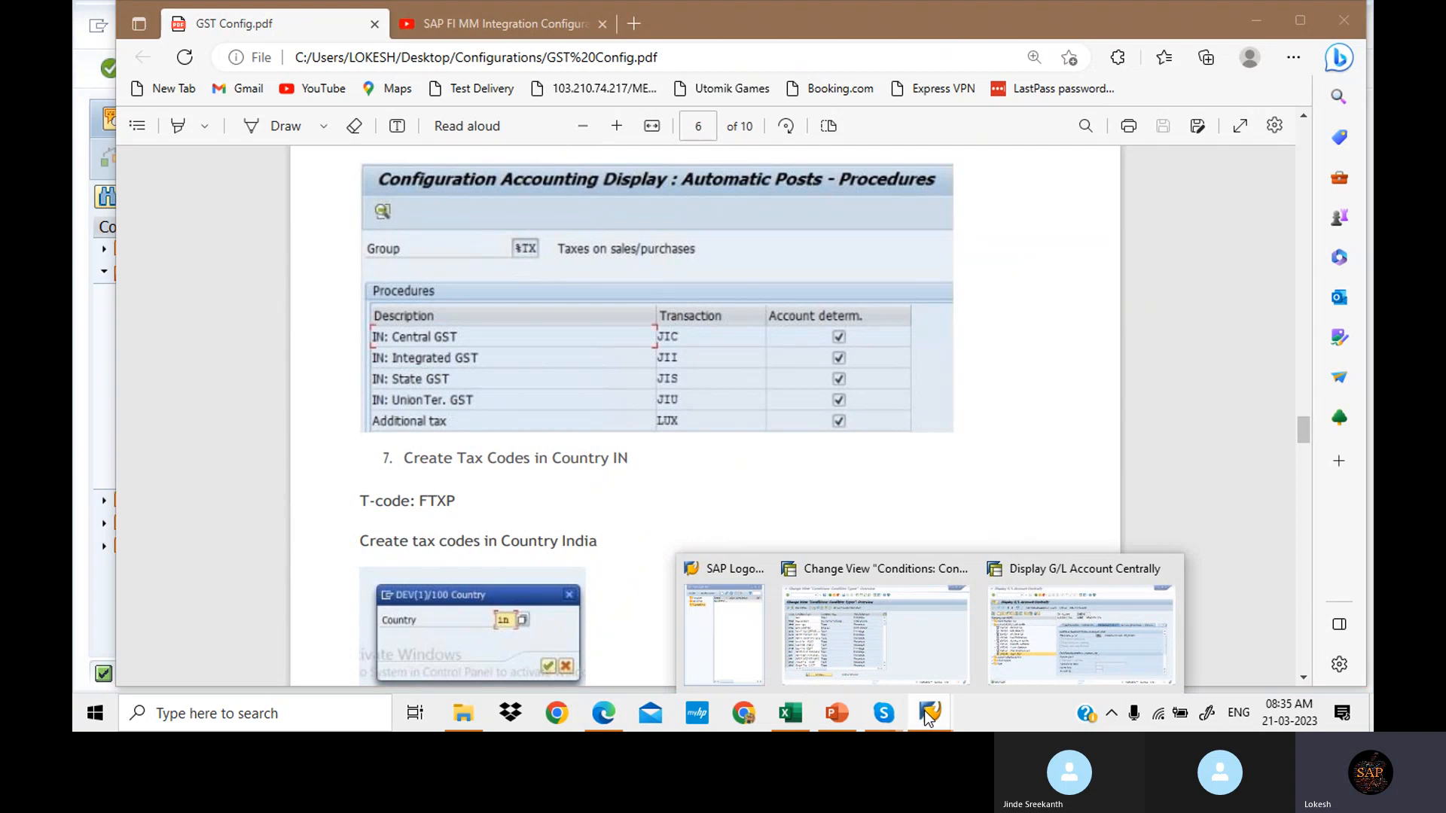
pyautogui.click(1030, 669)
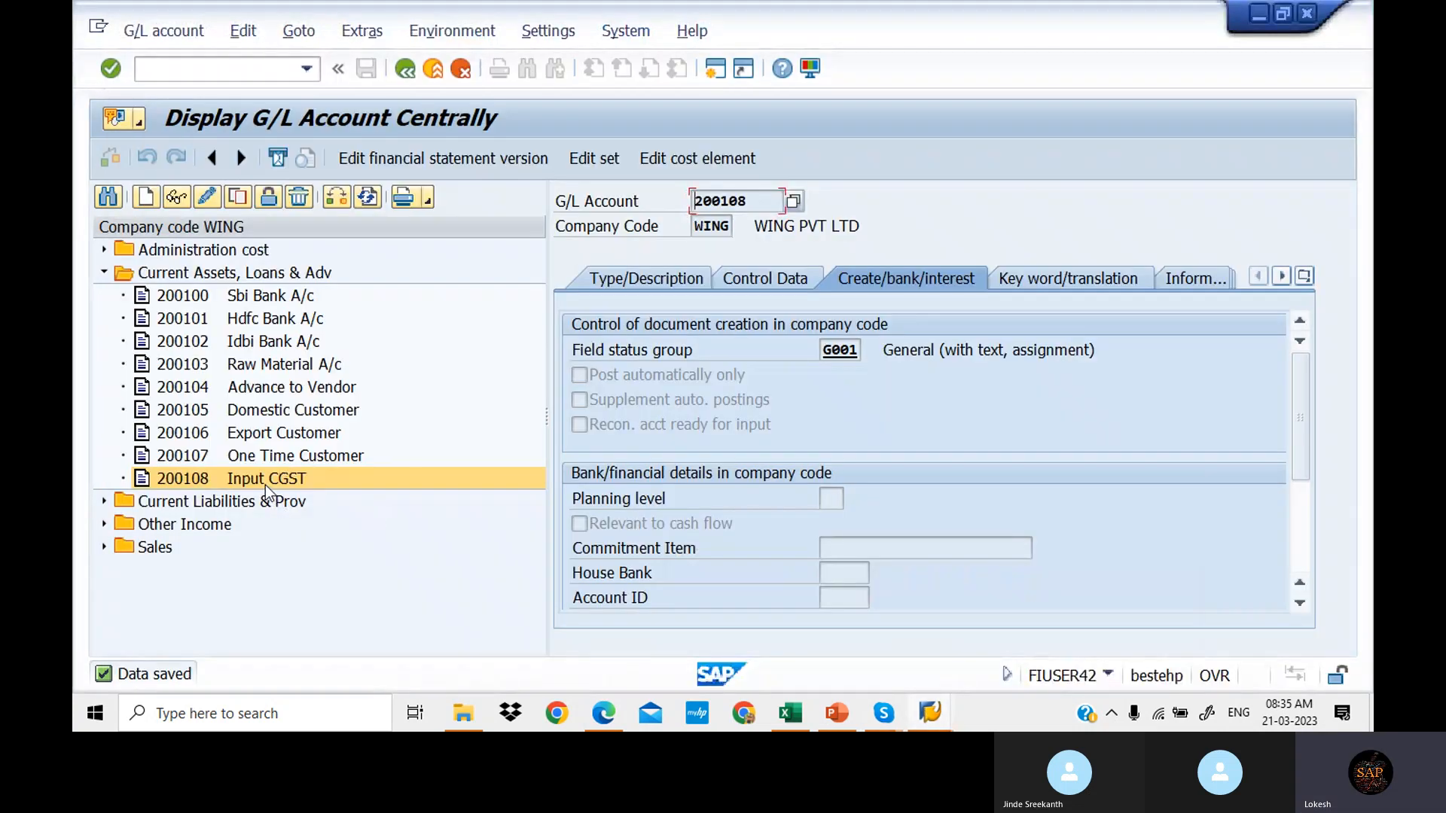
# Step: Copy the Input CGST account 200108 to a new G/L account 200109 in company code WING
pyautogui.rightClick(268, 483)
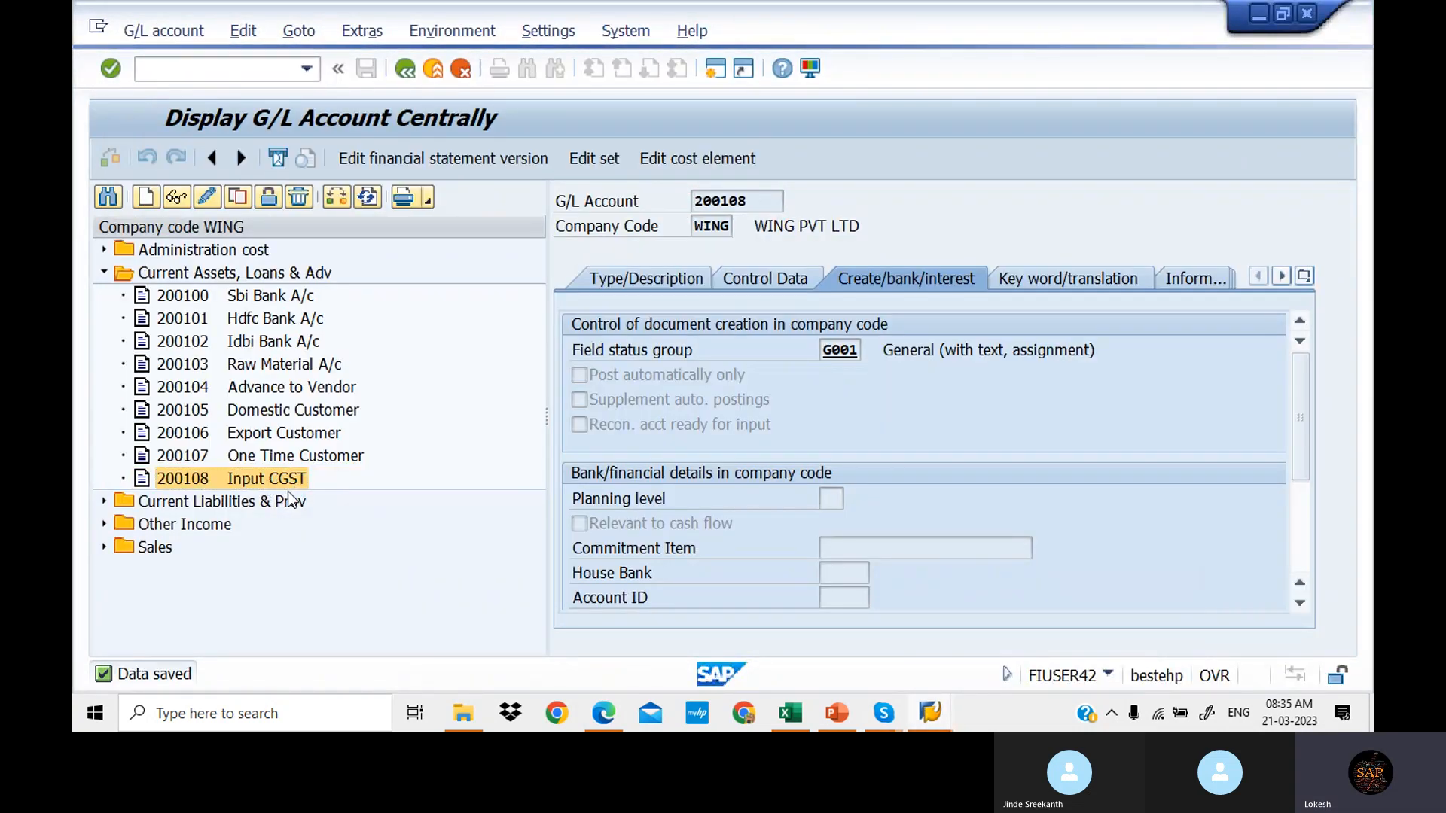
pyautogui.click(345, 553)
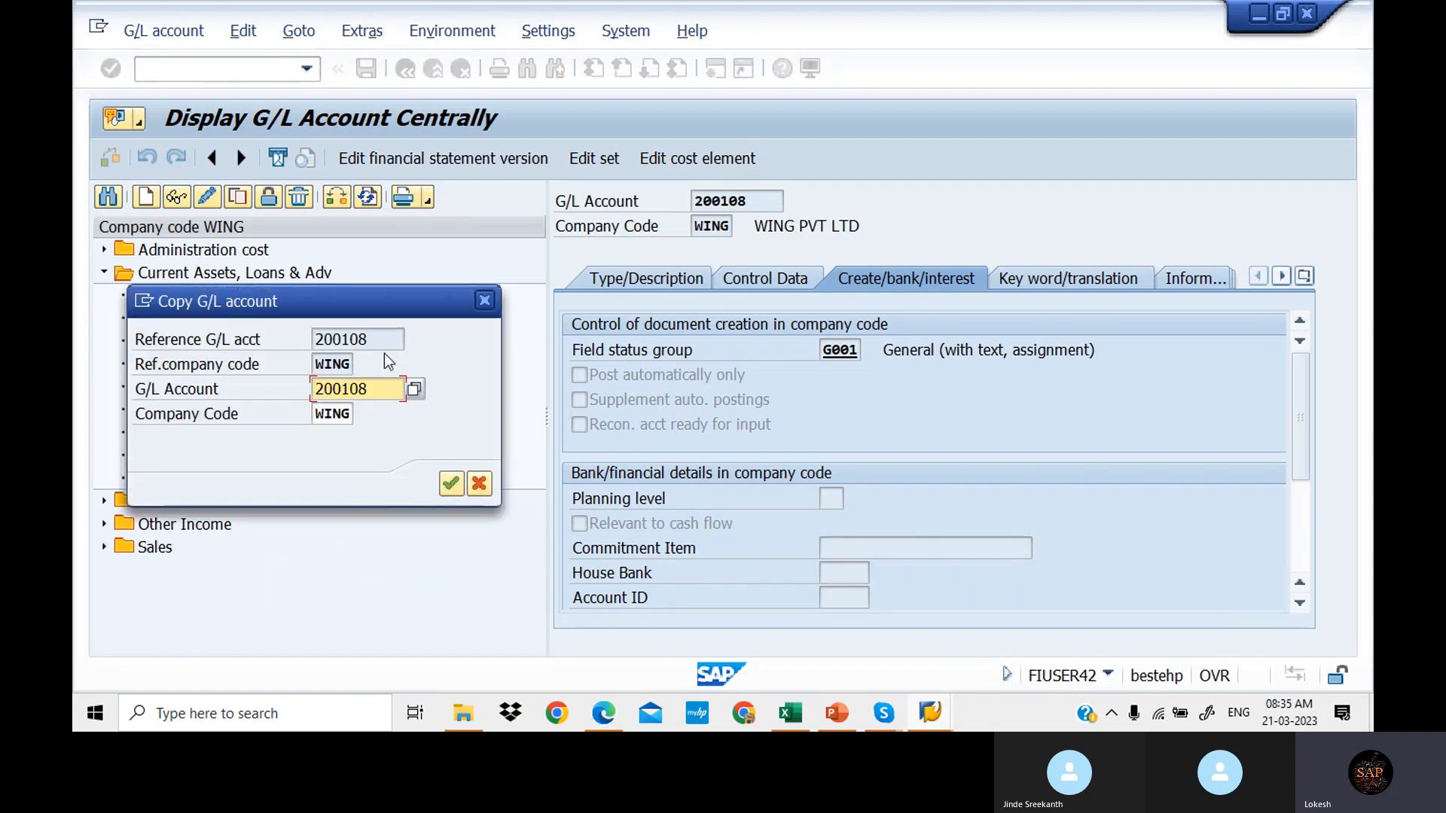
pyautogui.moveTo(424, 316); pyautogui.dragTo(617, 299)
pyautogui.click(578, 371)
pyautogui.press('BackSpace')
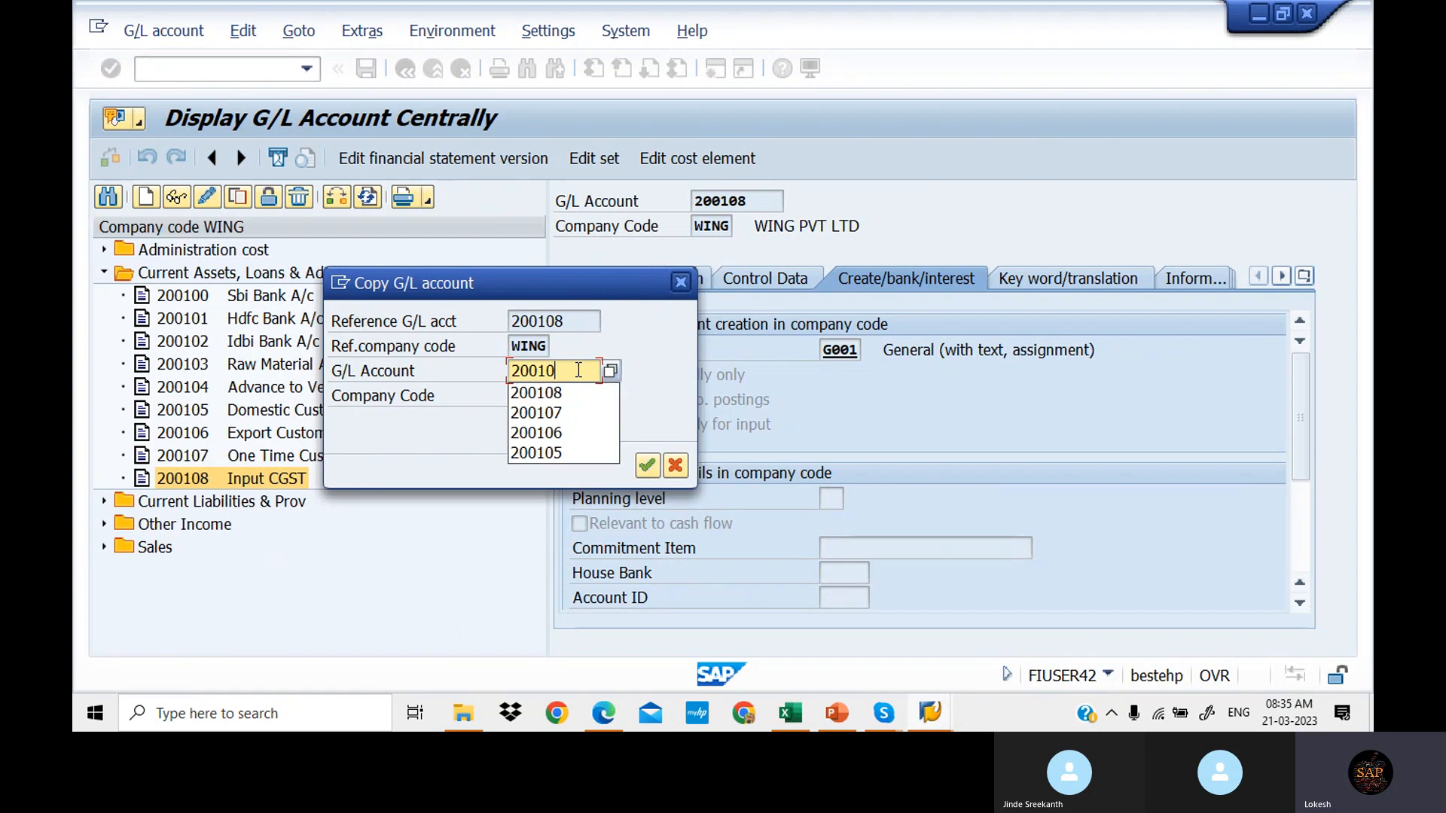
pyautogui.write('9')
pyautogui.press('Return')
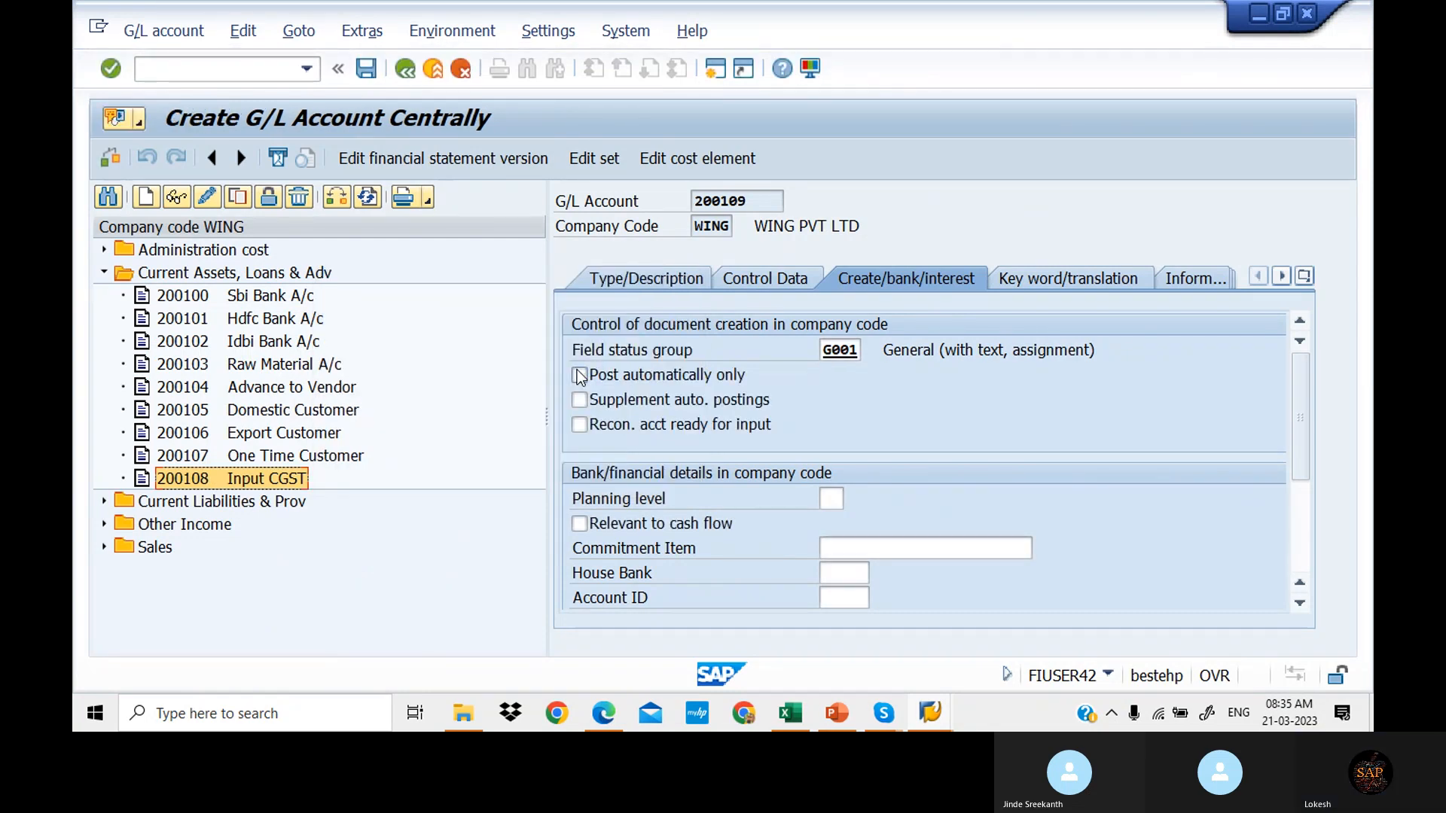
# Step: Set both the short text and the G/L account long text of account 200109 to Input SGST
pyautogui.click(671, 276)
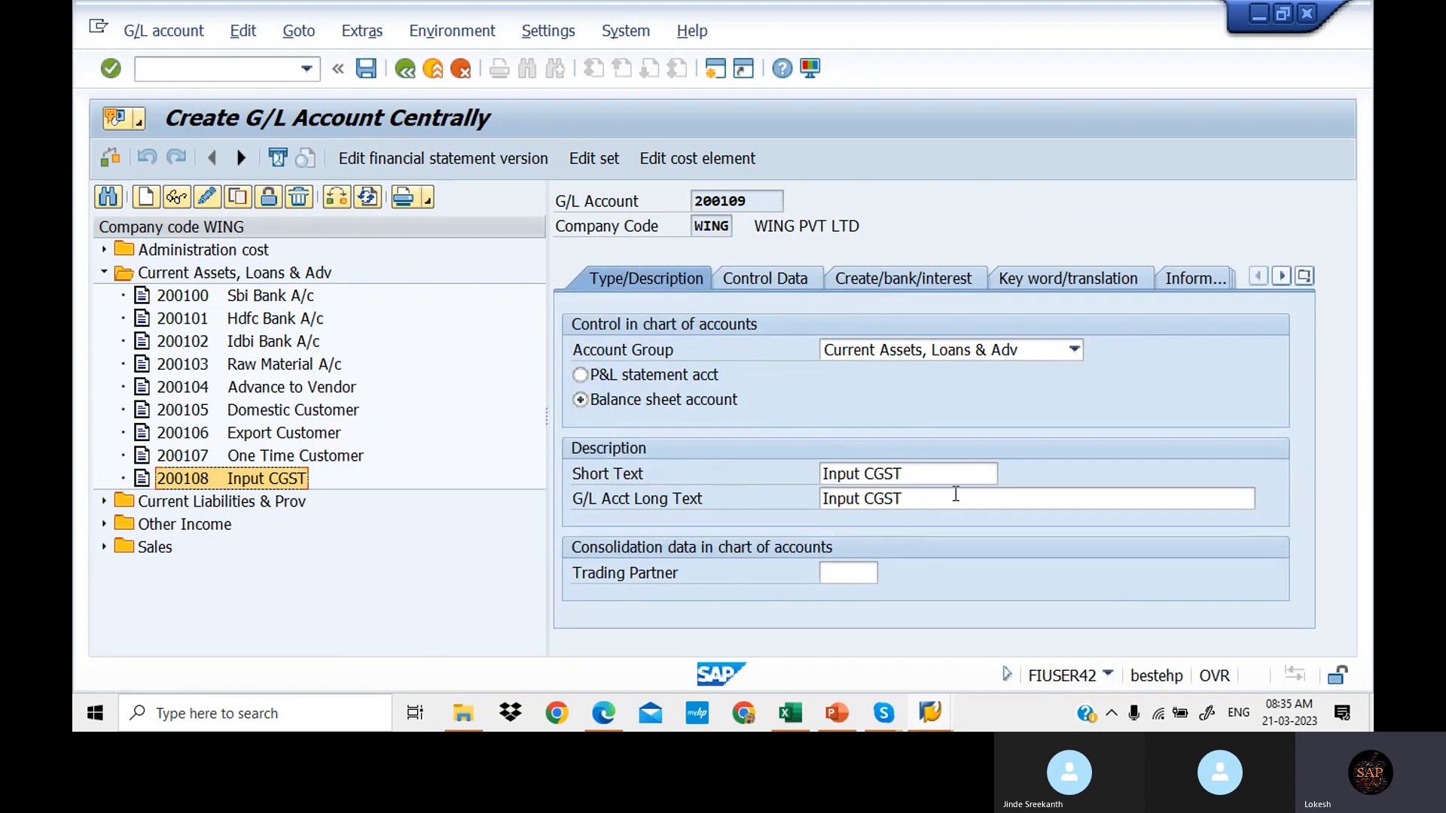
pyautogui.click(930, 479)
pyautogui.press('BackSpace')
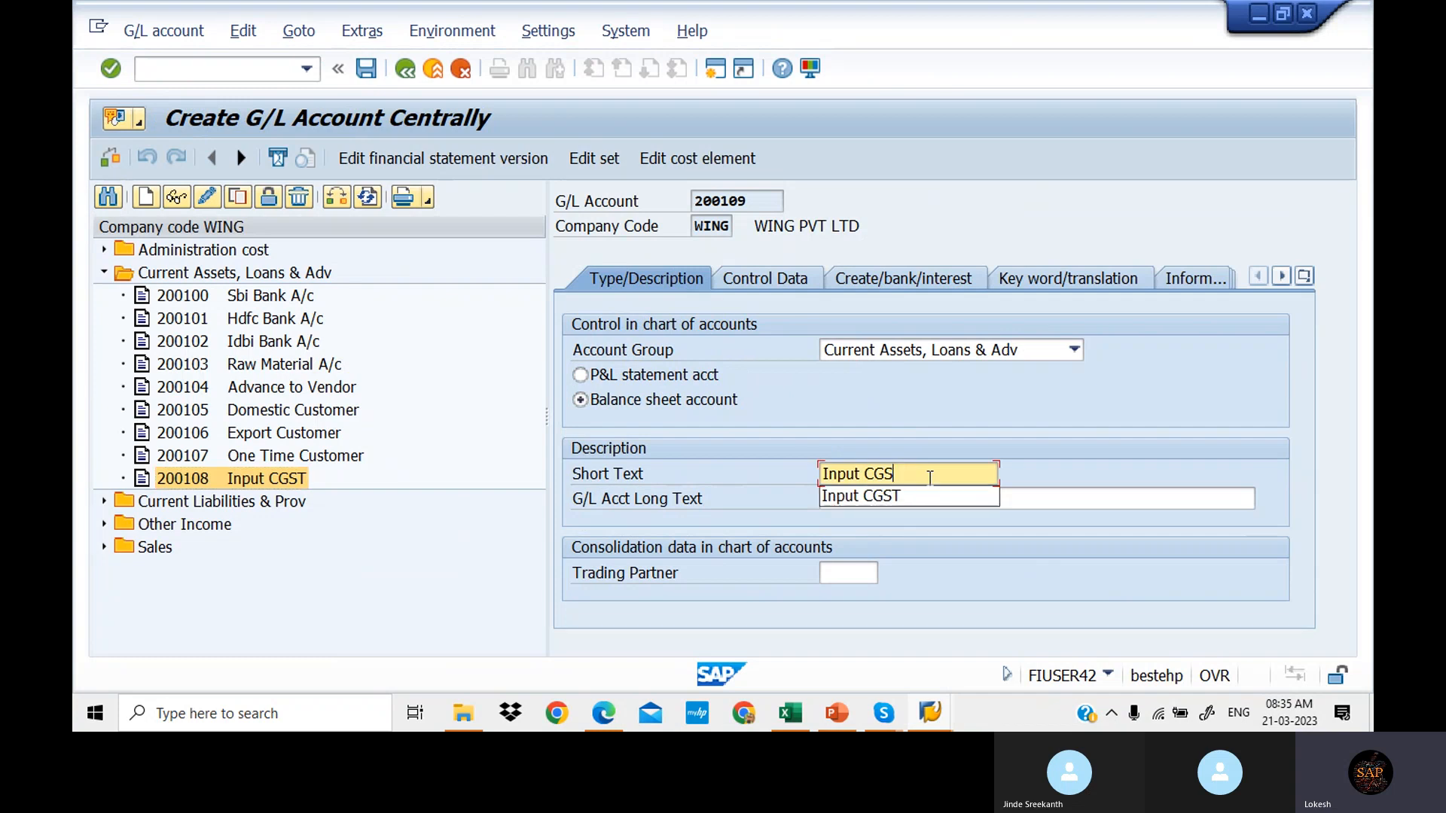
pyautogui.press('BackSpace')
pyautogui.write('SGST')
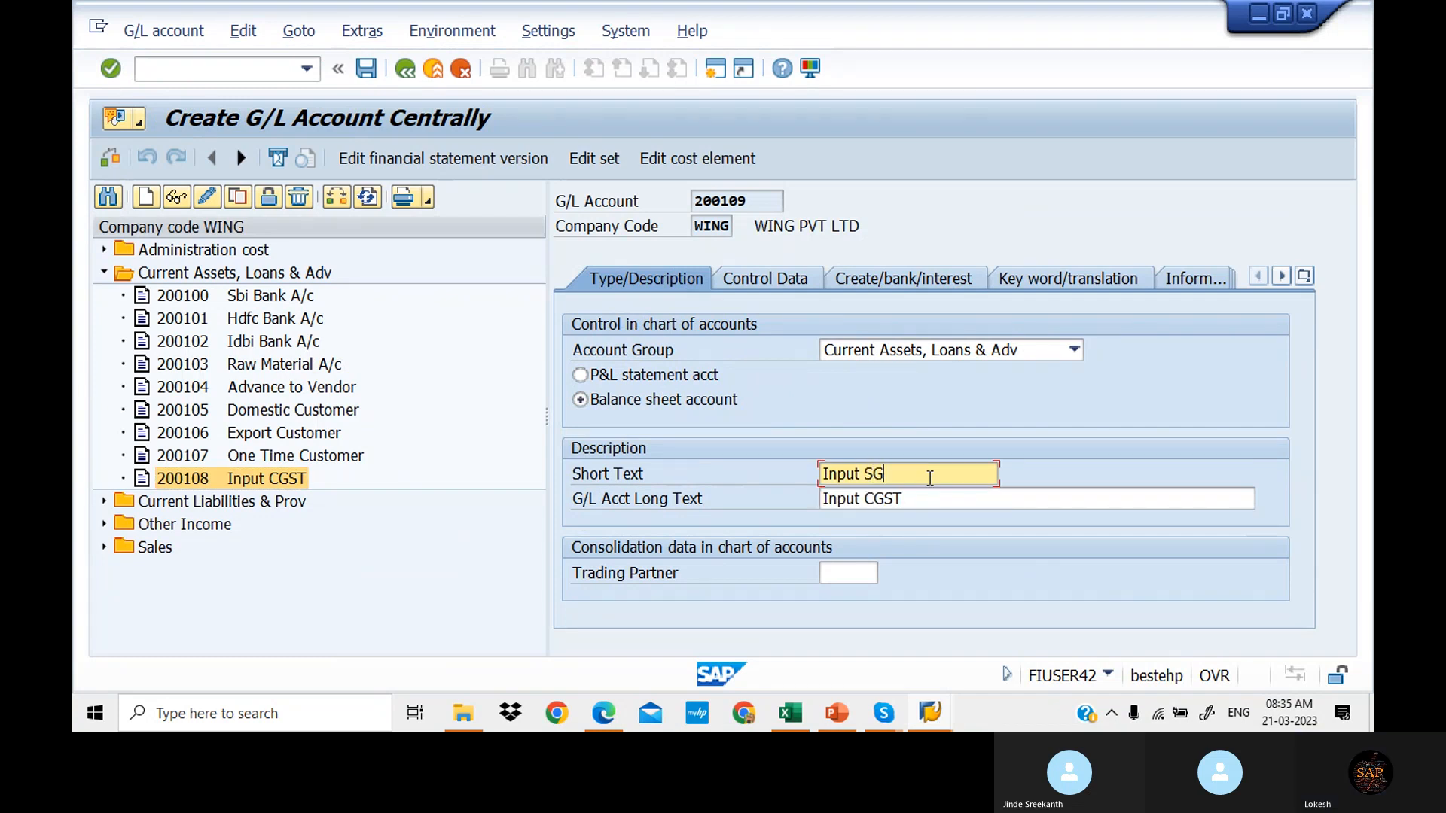
pyautogui.click(915, 499)
pyautogui.press('BackSpace')
pyautogui.press('BackSpace')
pyautogui.press('BackSpace')
pyautogui.press('BackSpace')
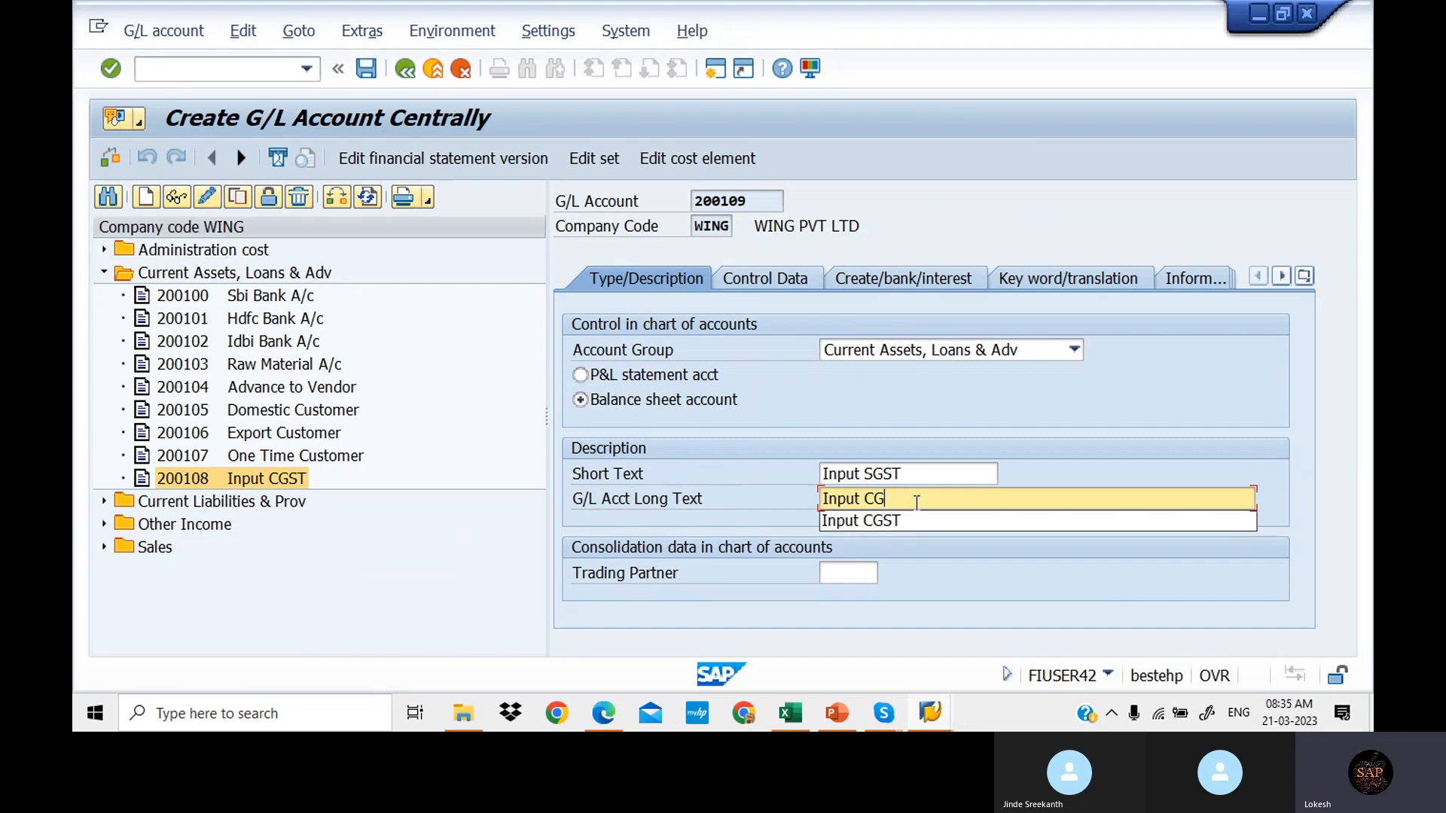
pyautogui.write('SGST')
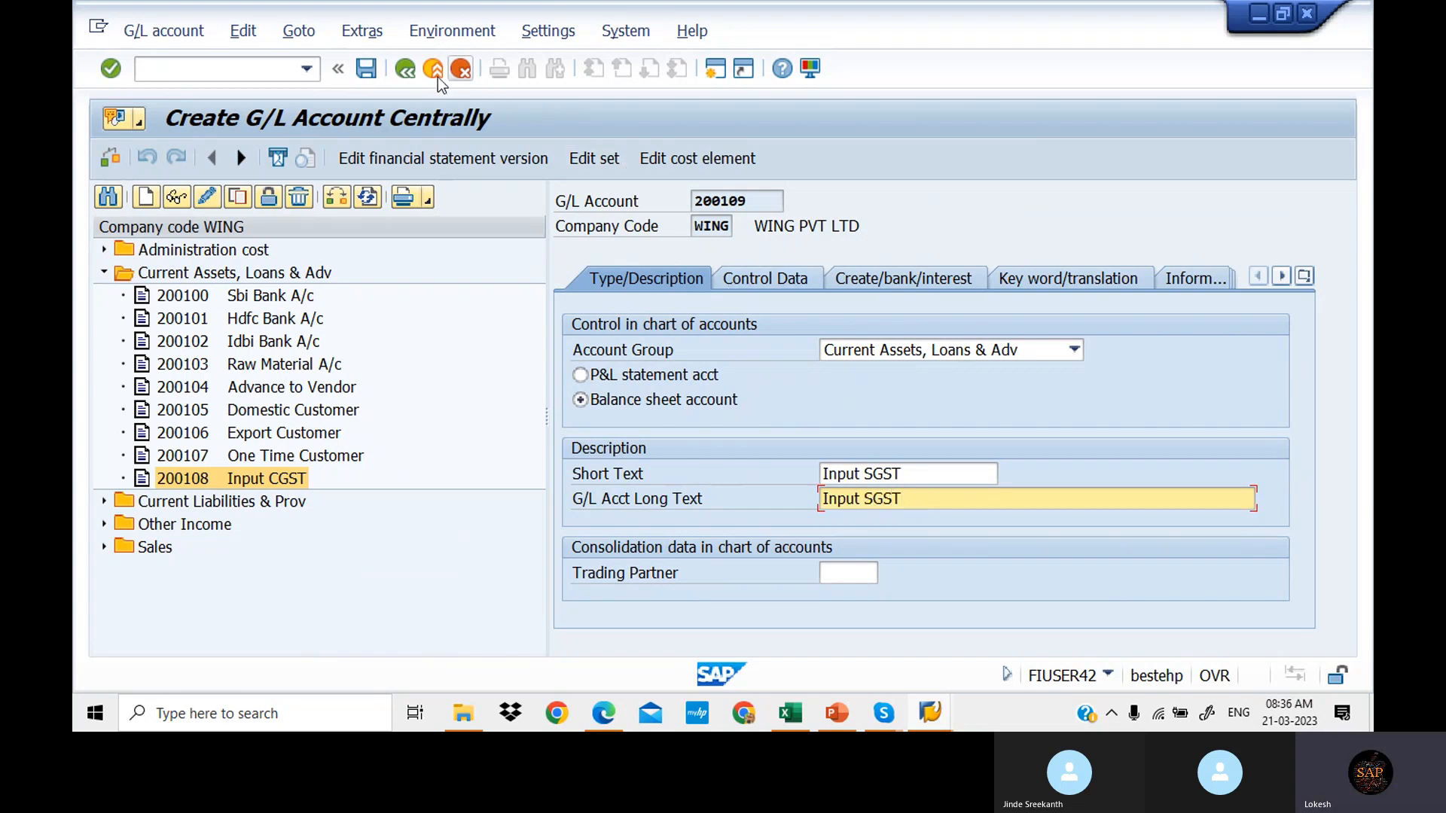
# Step: Review the control data of G/L account 200109 and save the account, accepting the warnings
pyautogui.click(779, 273)
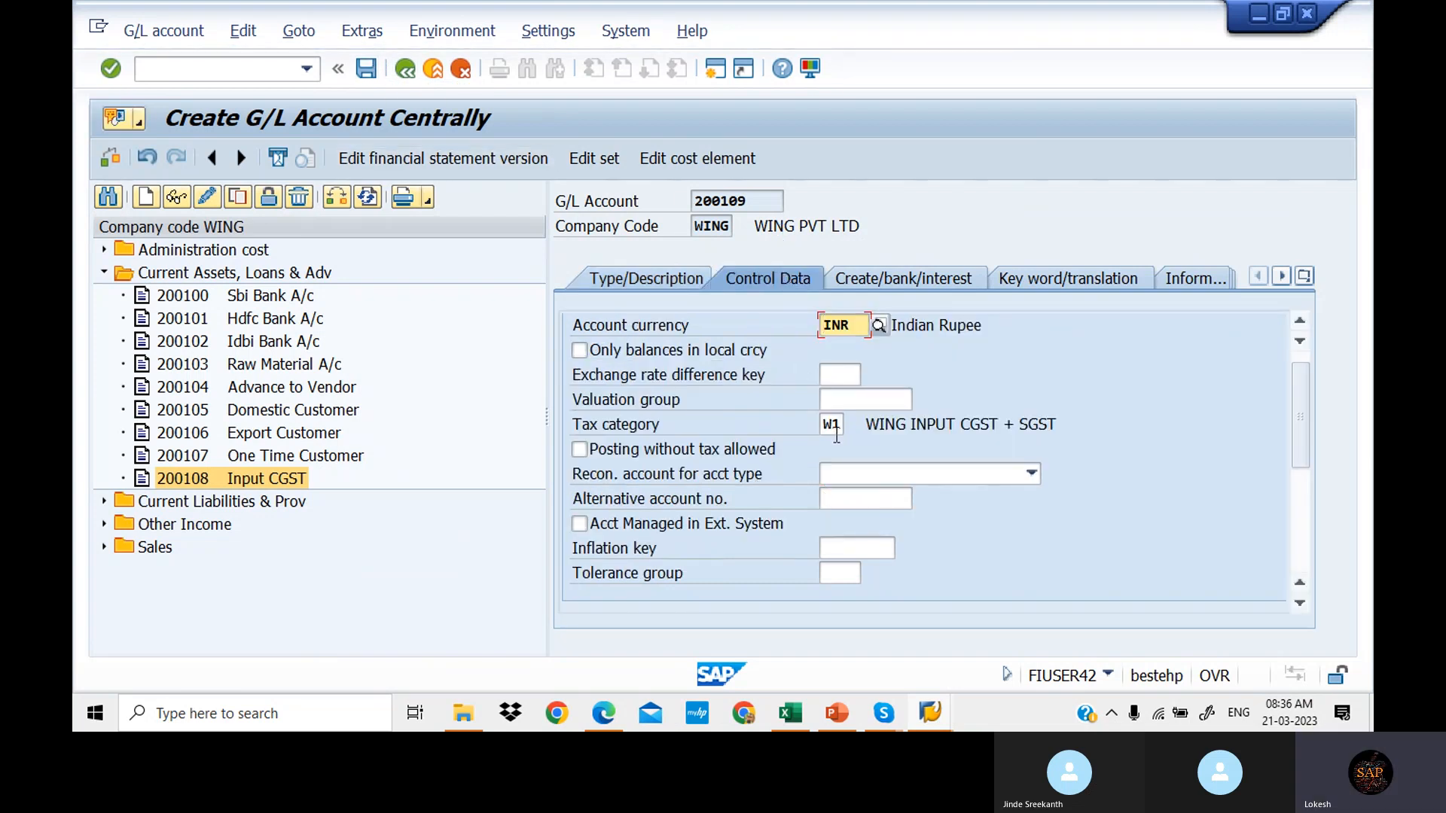
pyautogui.moveTo(1304, 455); pyautogui.dragTo(1304, 403)
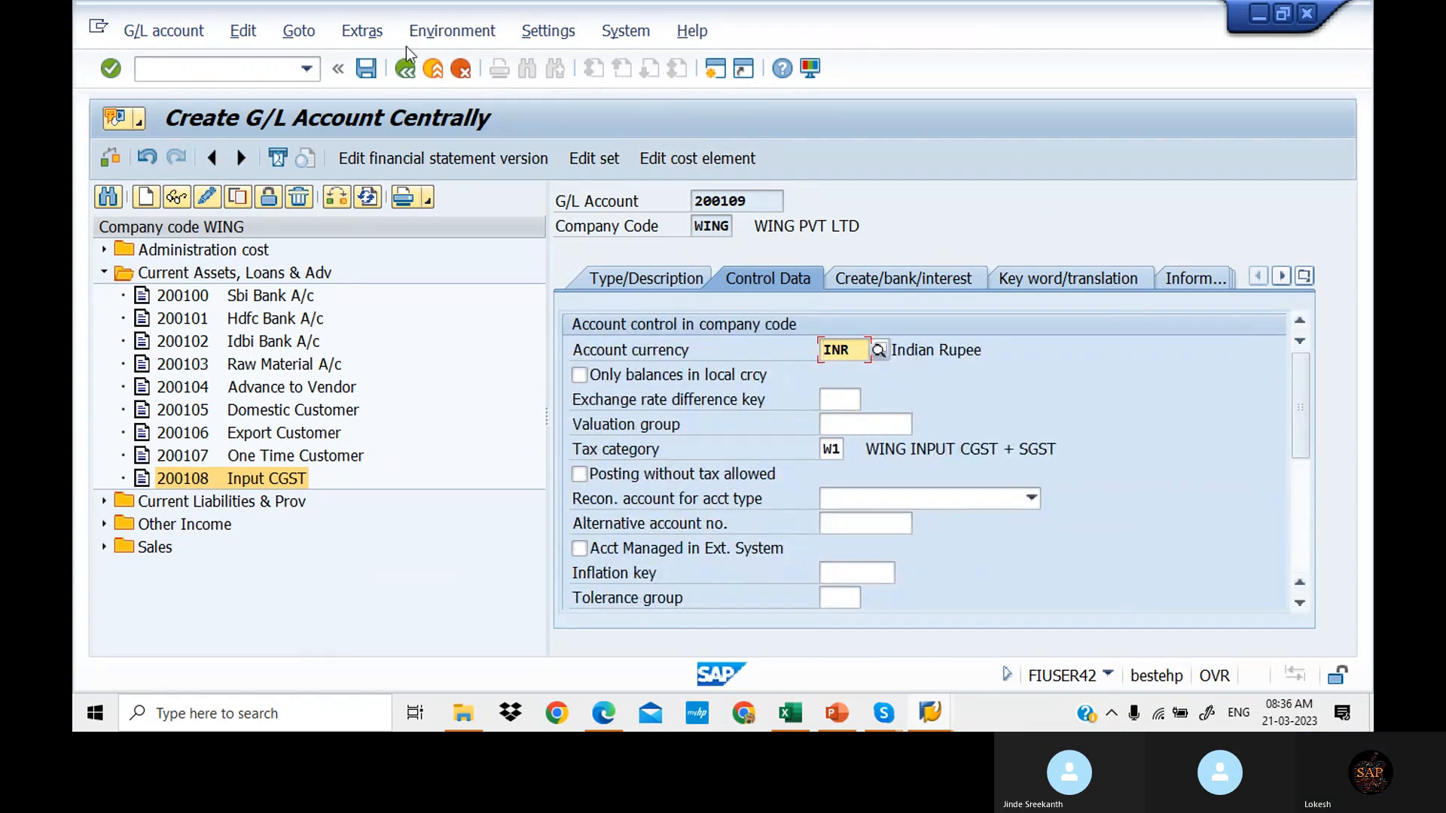
pyautogui.click(368, 71)
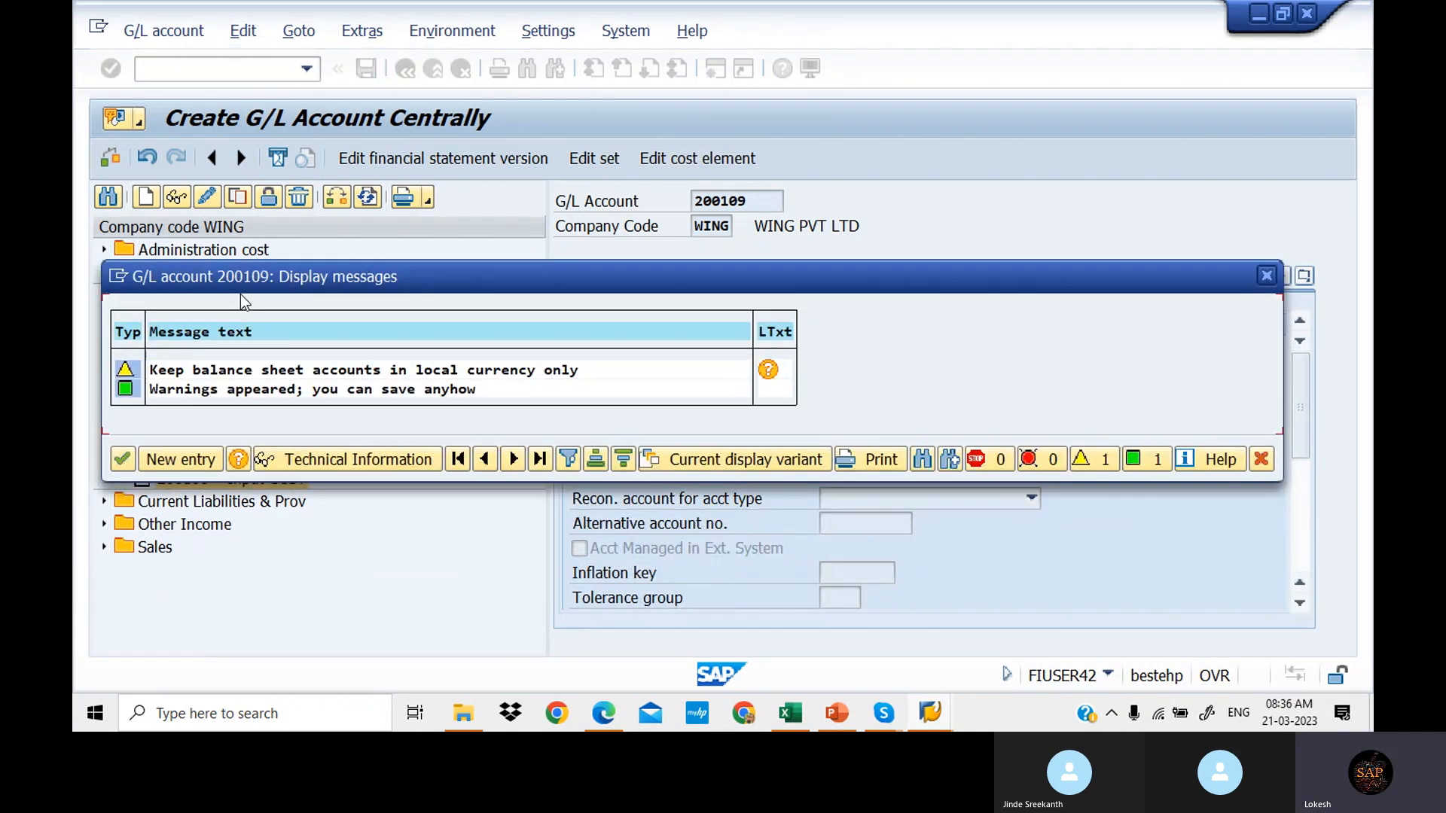
pyautogui.click(128, 460)
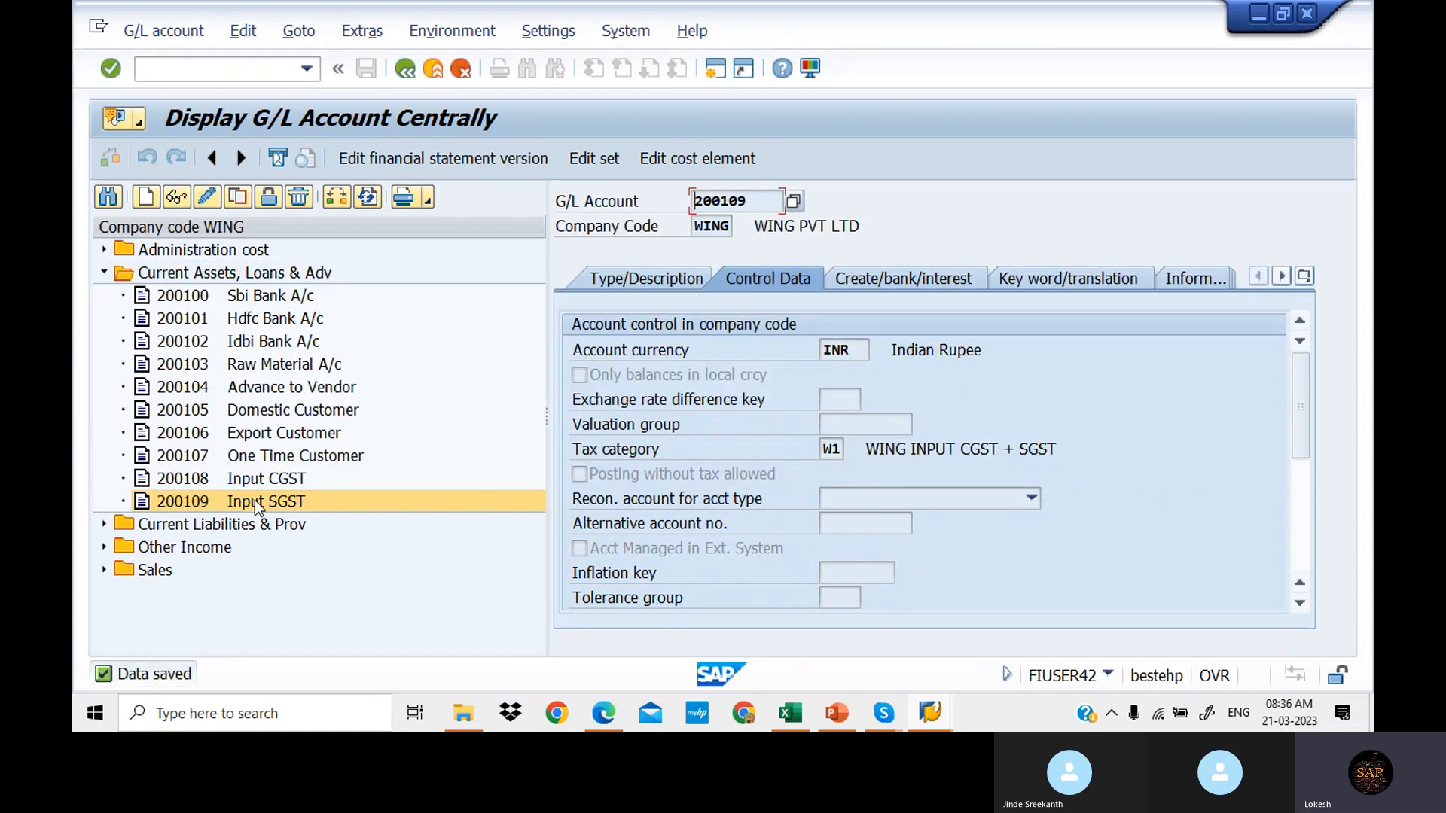
# Step: Copy the Input SGST account 200109 to a new G/L account 200110 in company code WING
pyautogui.rightClick(255, 500)
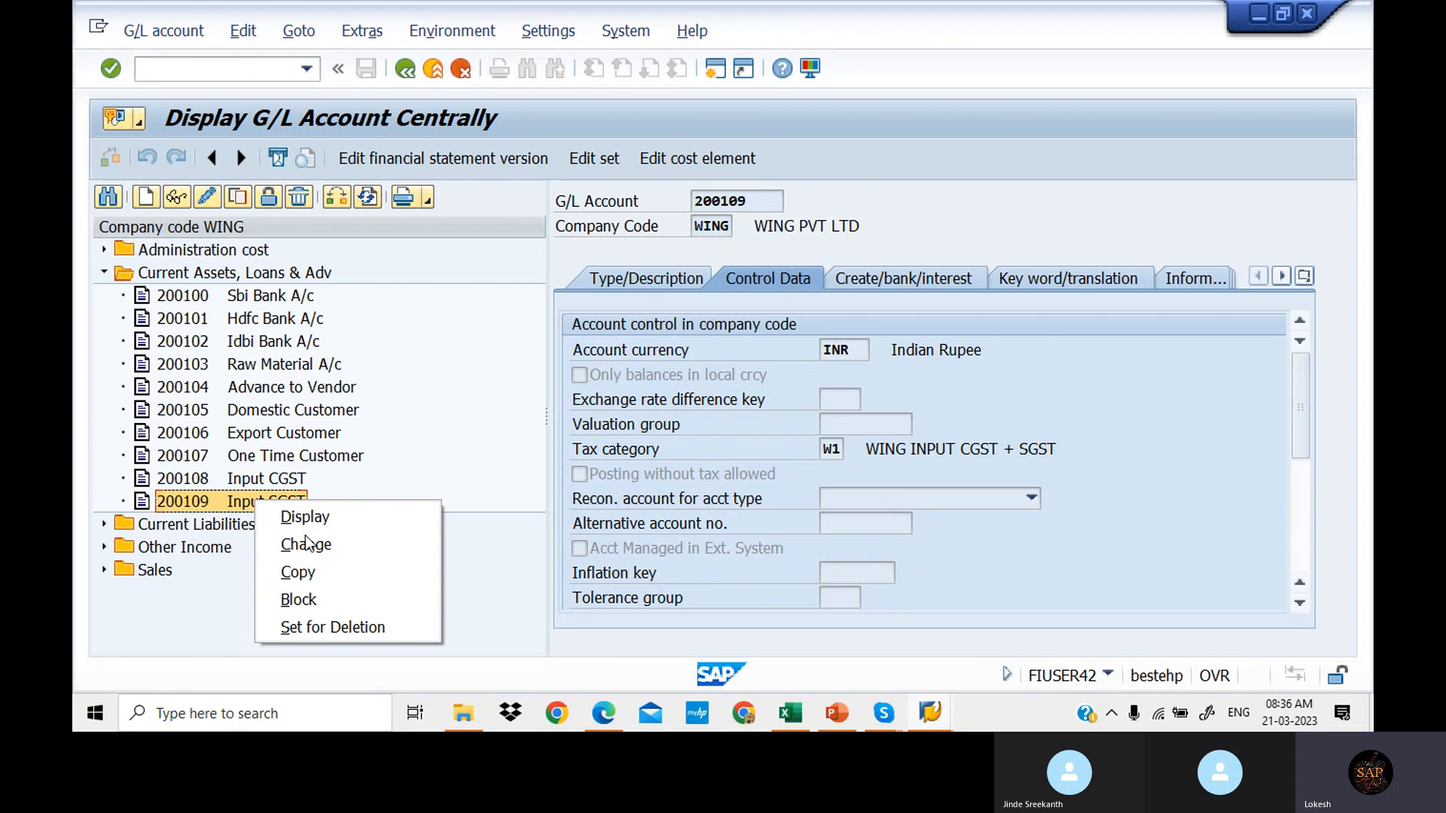
pyautogui.click(331, 572)
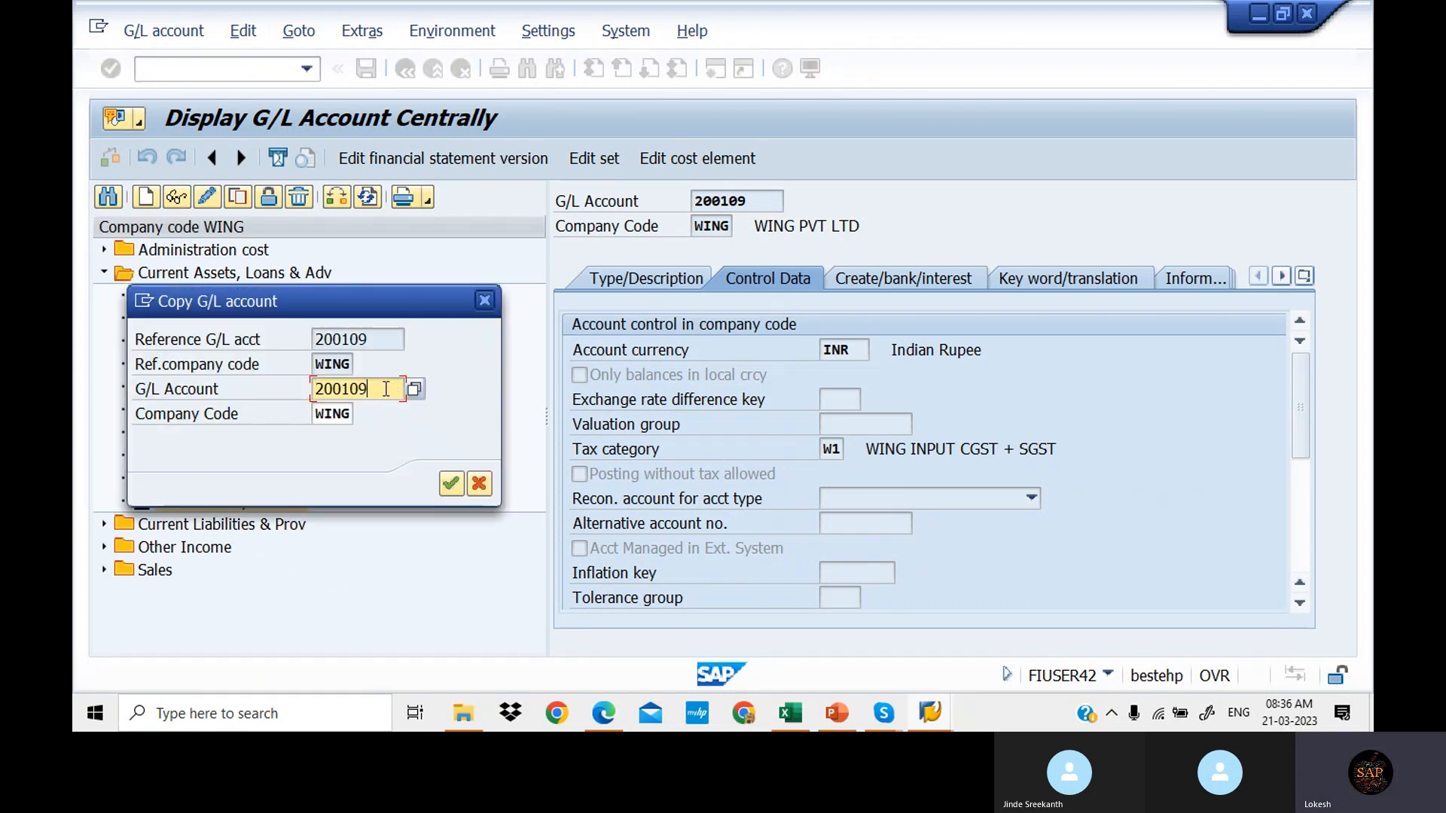
pyautogui.write('200110')
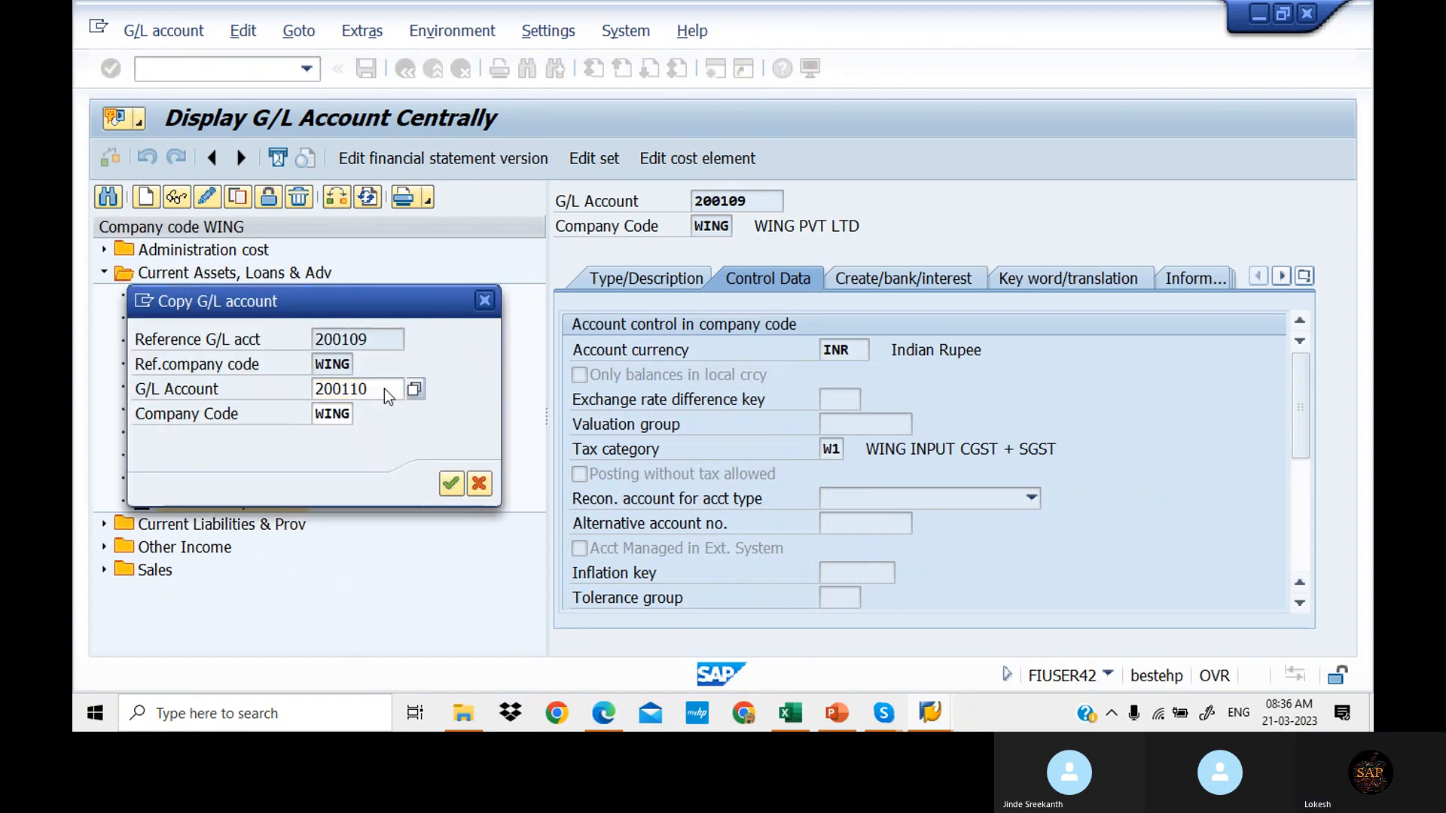
pyautogui.press('Return')
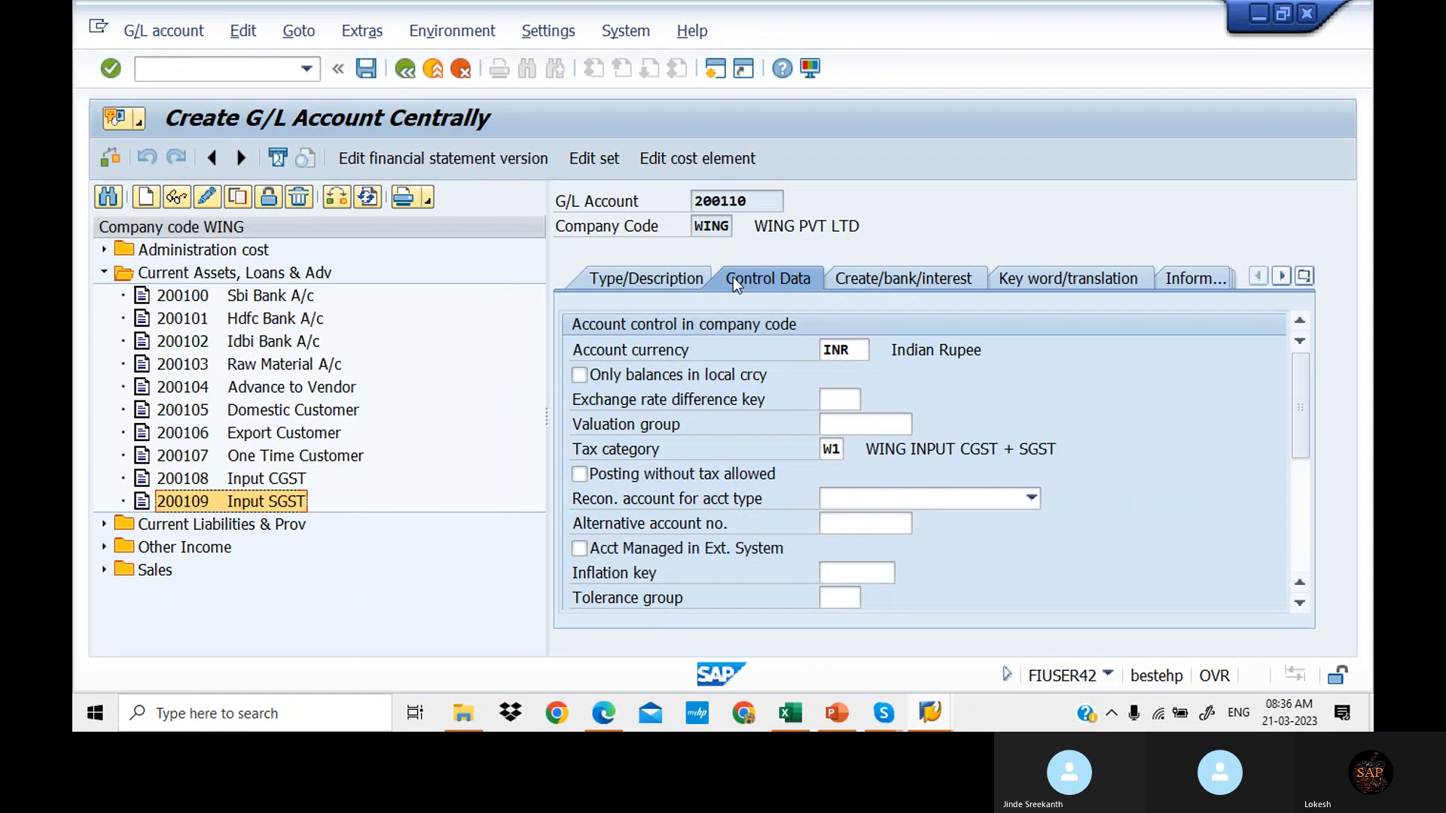
# Step: Set both the short text and the G/L account long text of account 200110 to Input IGST
pyautogui.click(686, 282)
pyautogui.click(927, 471)
pyautogui.press('BackSpace')
pyautogui.press('BackSpace')
pyautogui.press('BackSpace')
pyautogui.press('BackSpace')
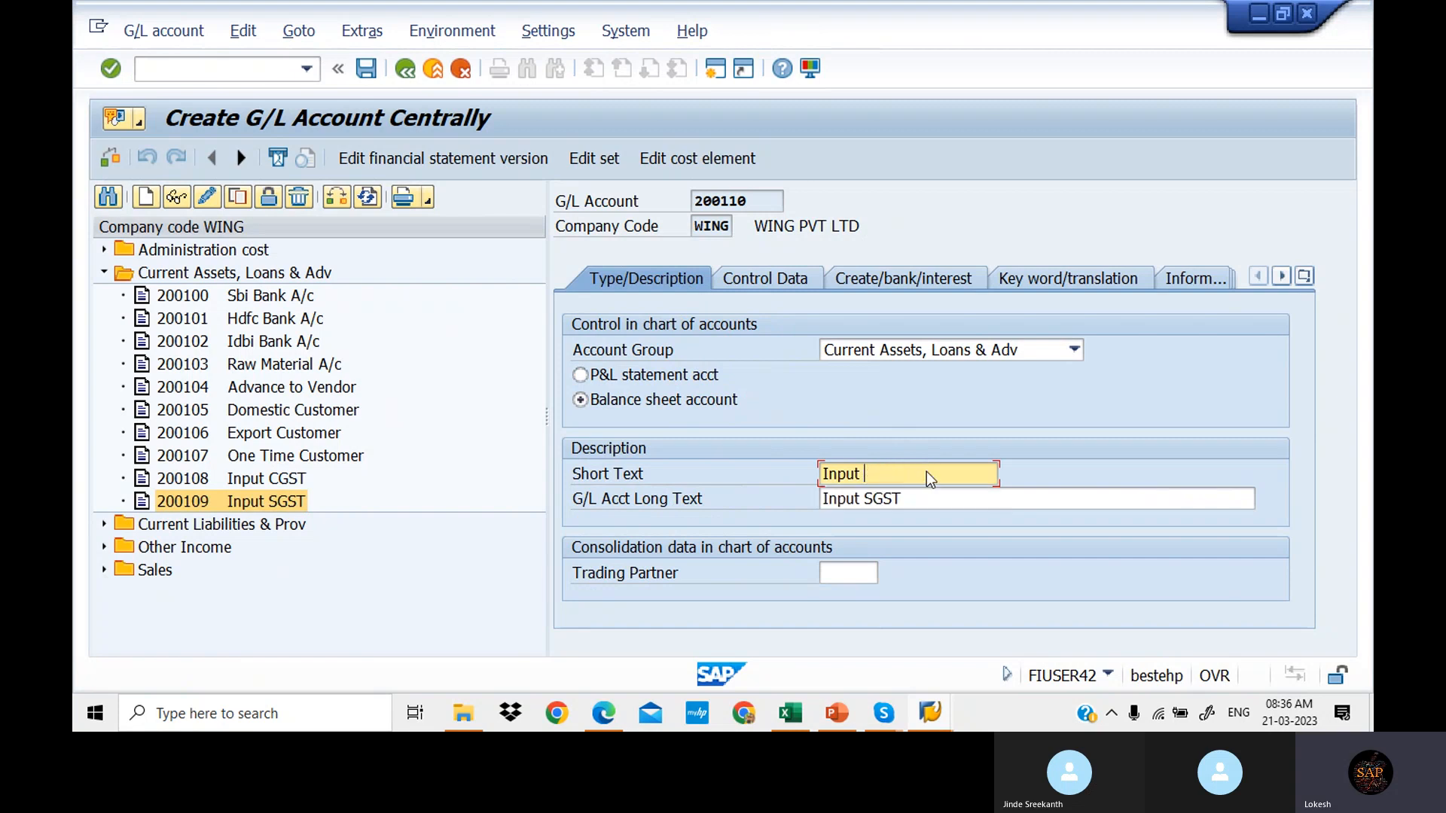
pyautogui.write('I')
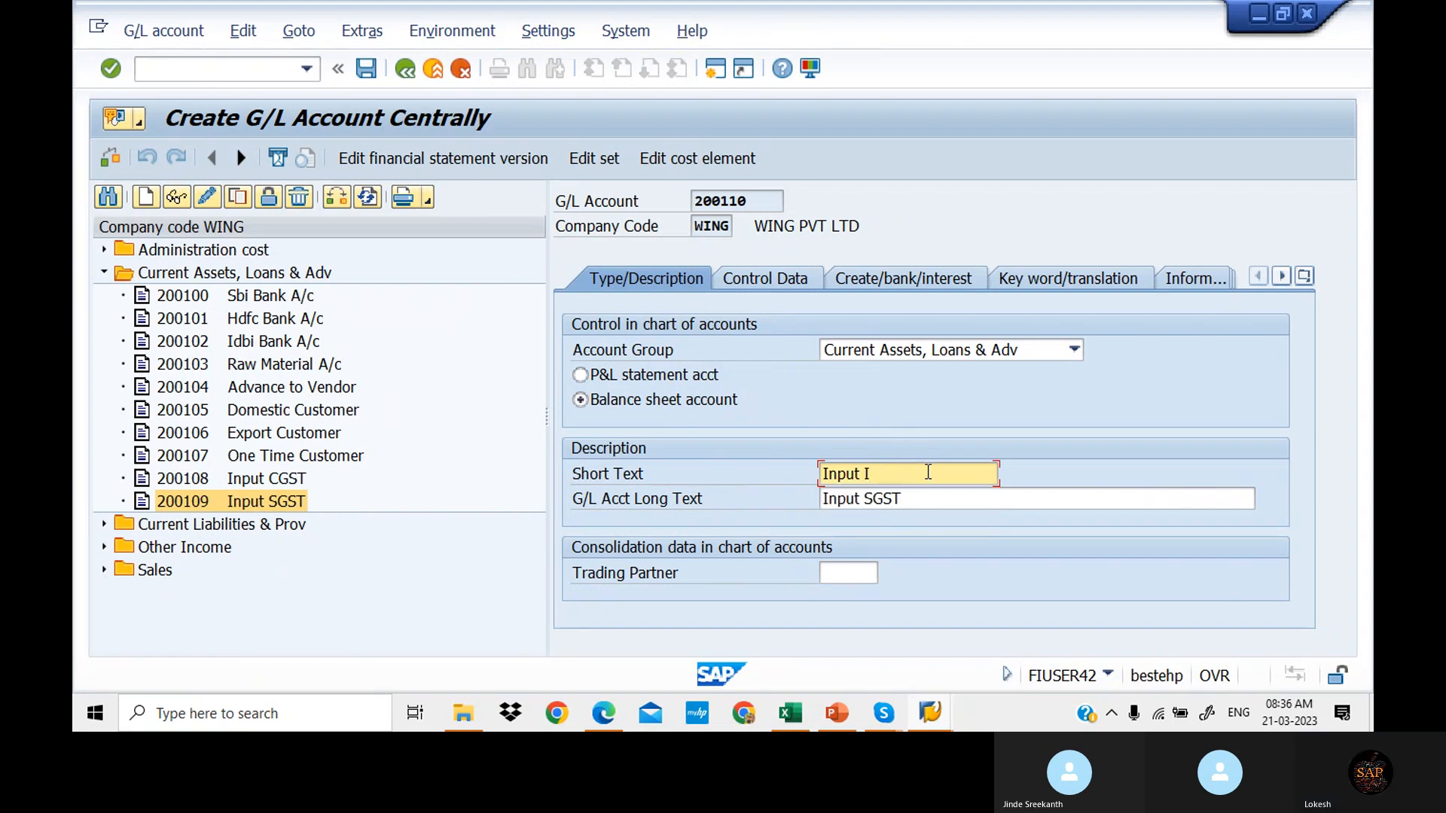
pyautogui.write('GST')
pyautogui.click(917, 500)
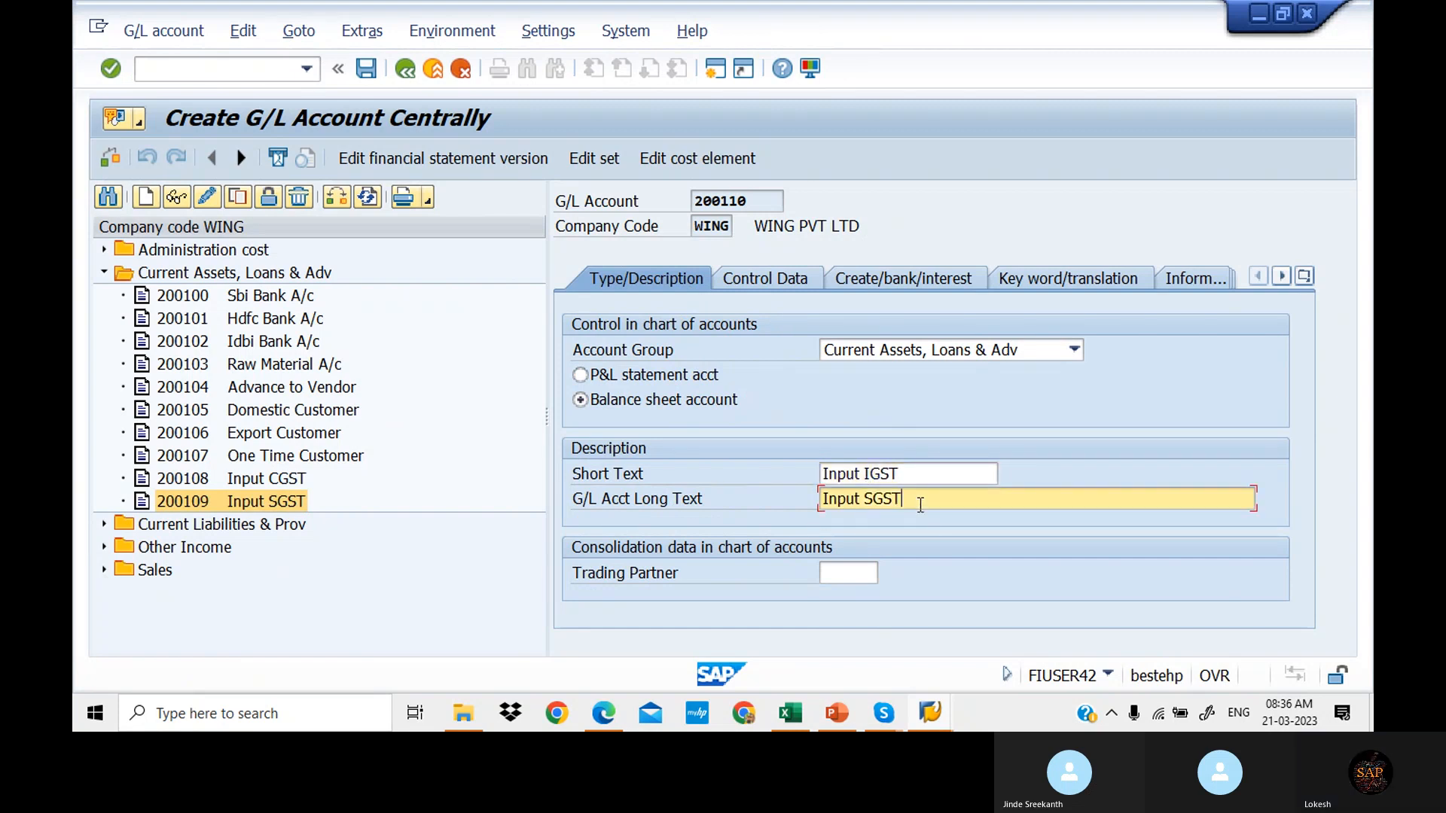
pyautogui.press('BackSpace')
pyautogui.press('BackSpace')
pyautogui.press('BackSpace')
pyautogui.press('BackSpace')
pyautogui.write('I')
# Step: Set the tax category of account 200110 to W2 (WING INPUT IGST) and save the account, accepting the warnings
pyautogui.click(790, 272)
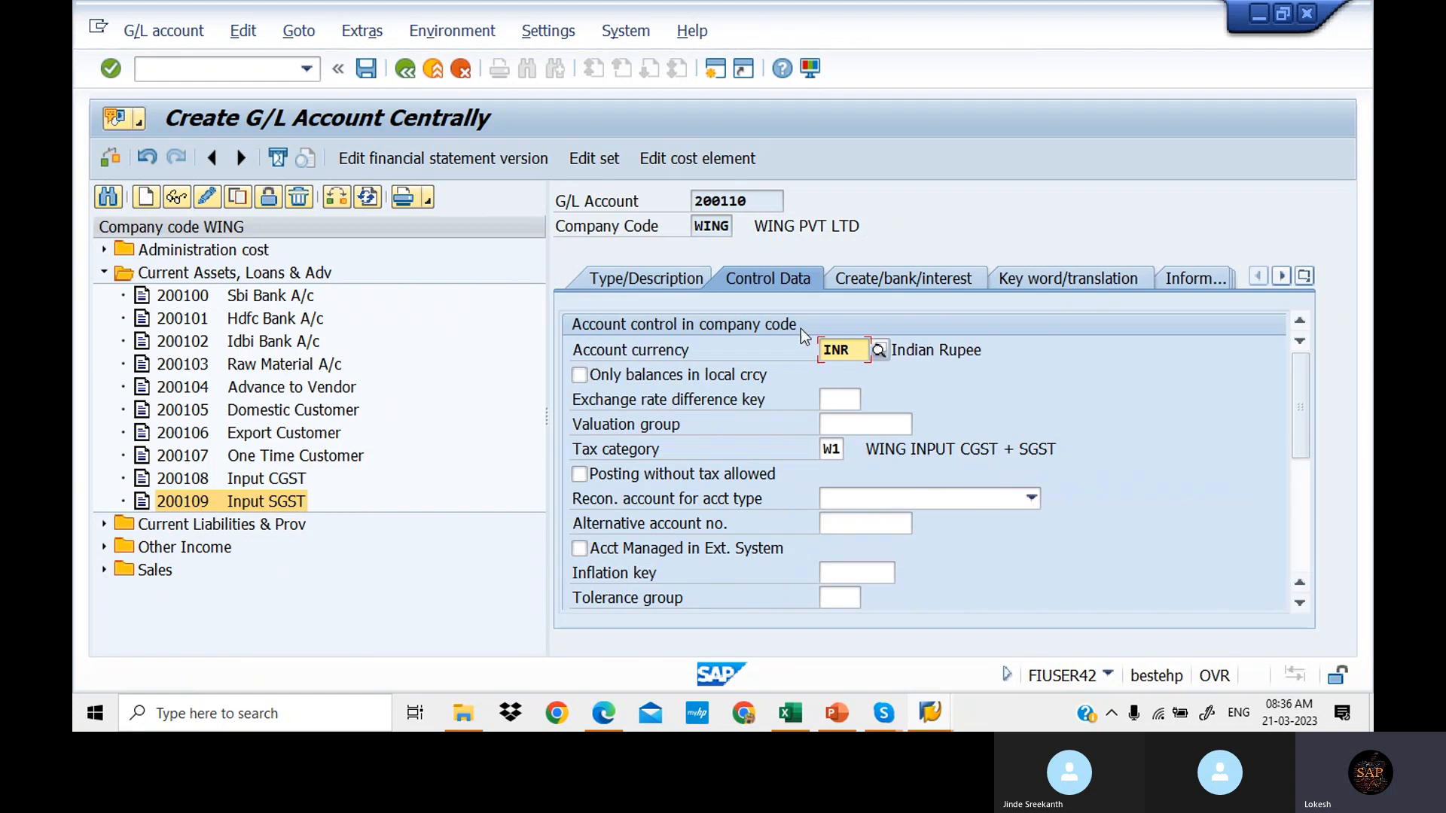
pyautogui.click(842, 450)
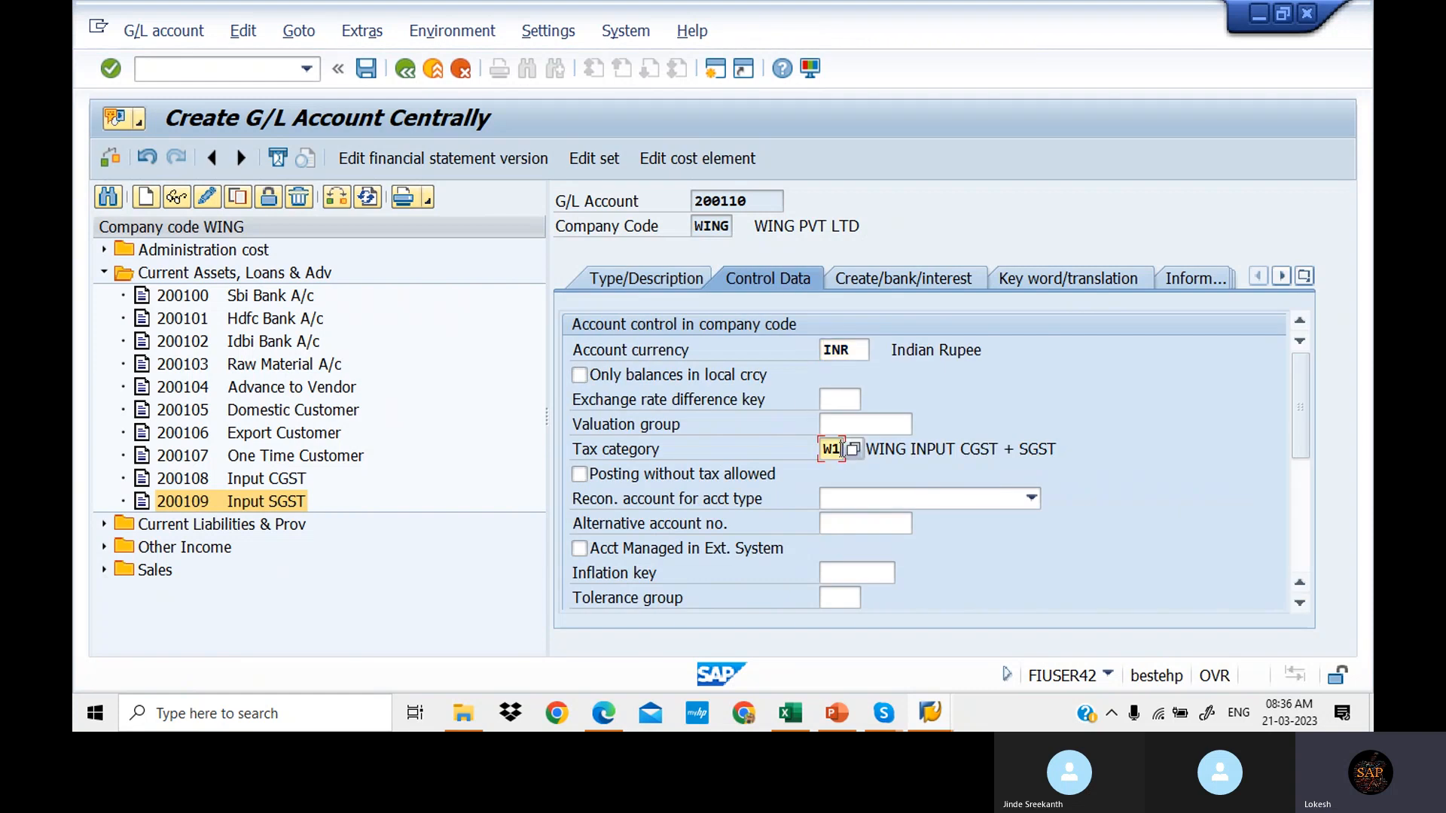
pyautogui.click(856, 451)
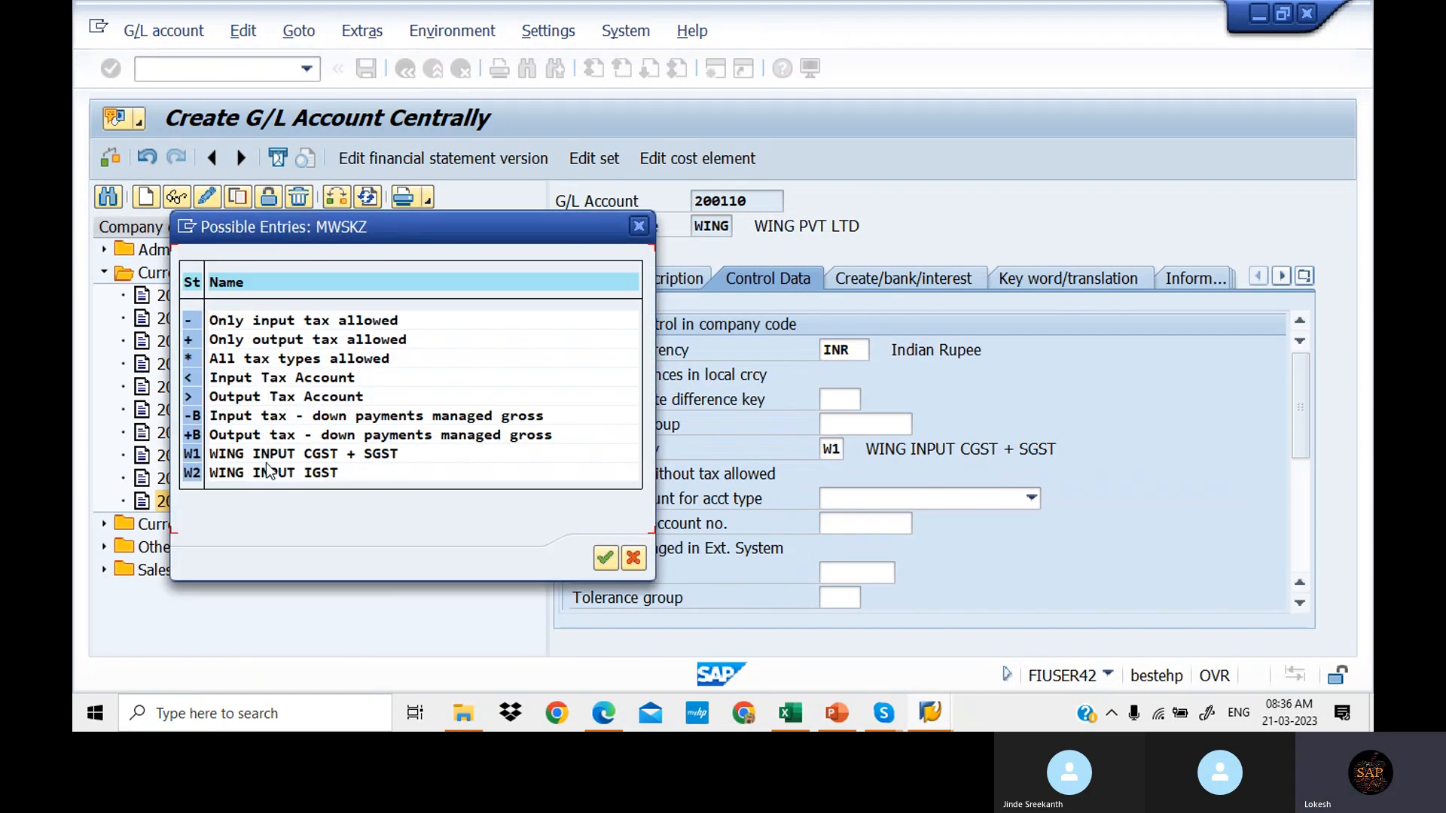
pyautogui.doubleClick(202, 477)
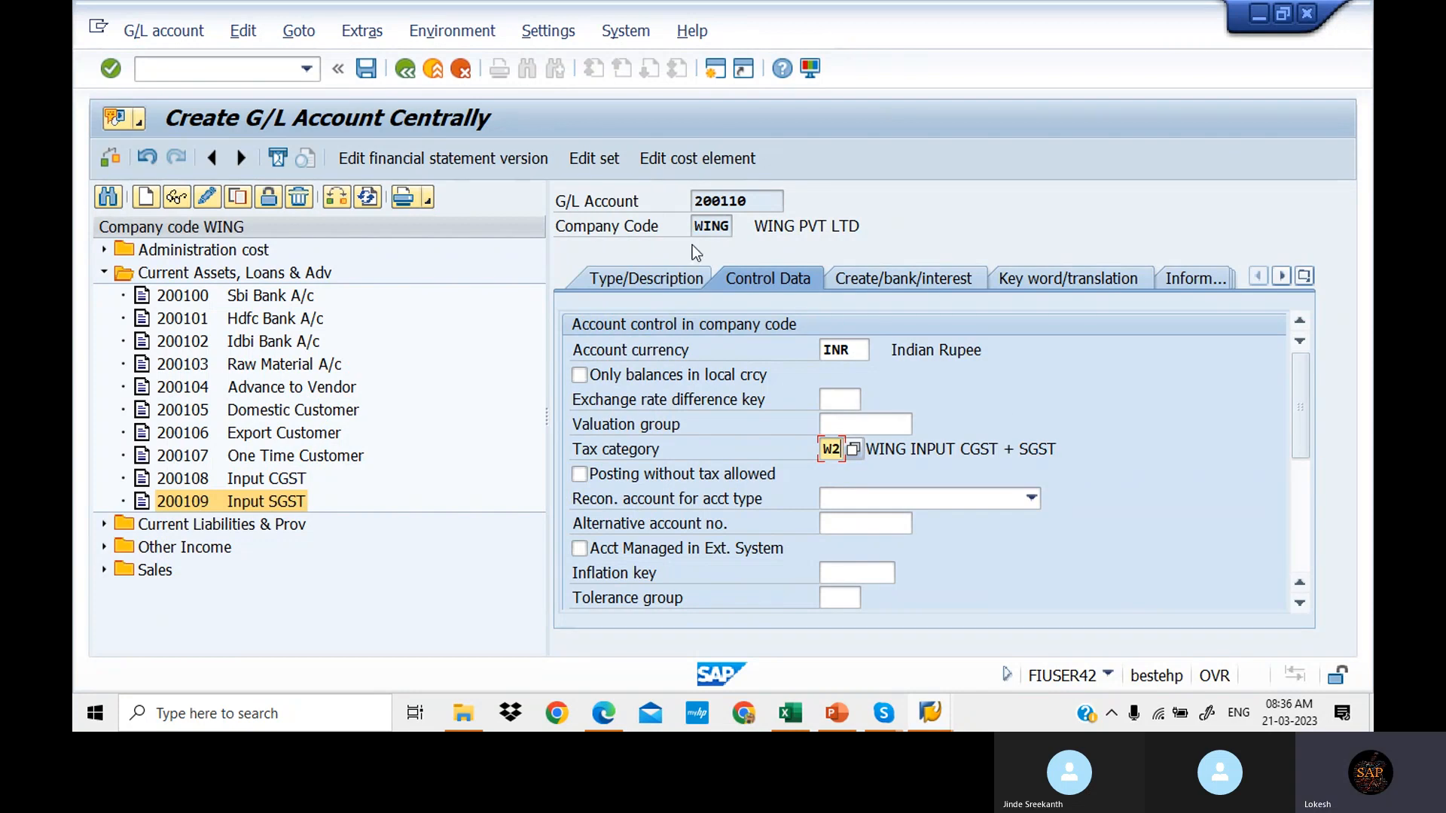
pyautogui.click(375, 72)
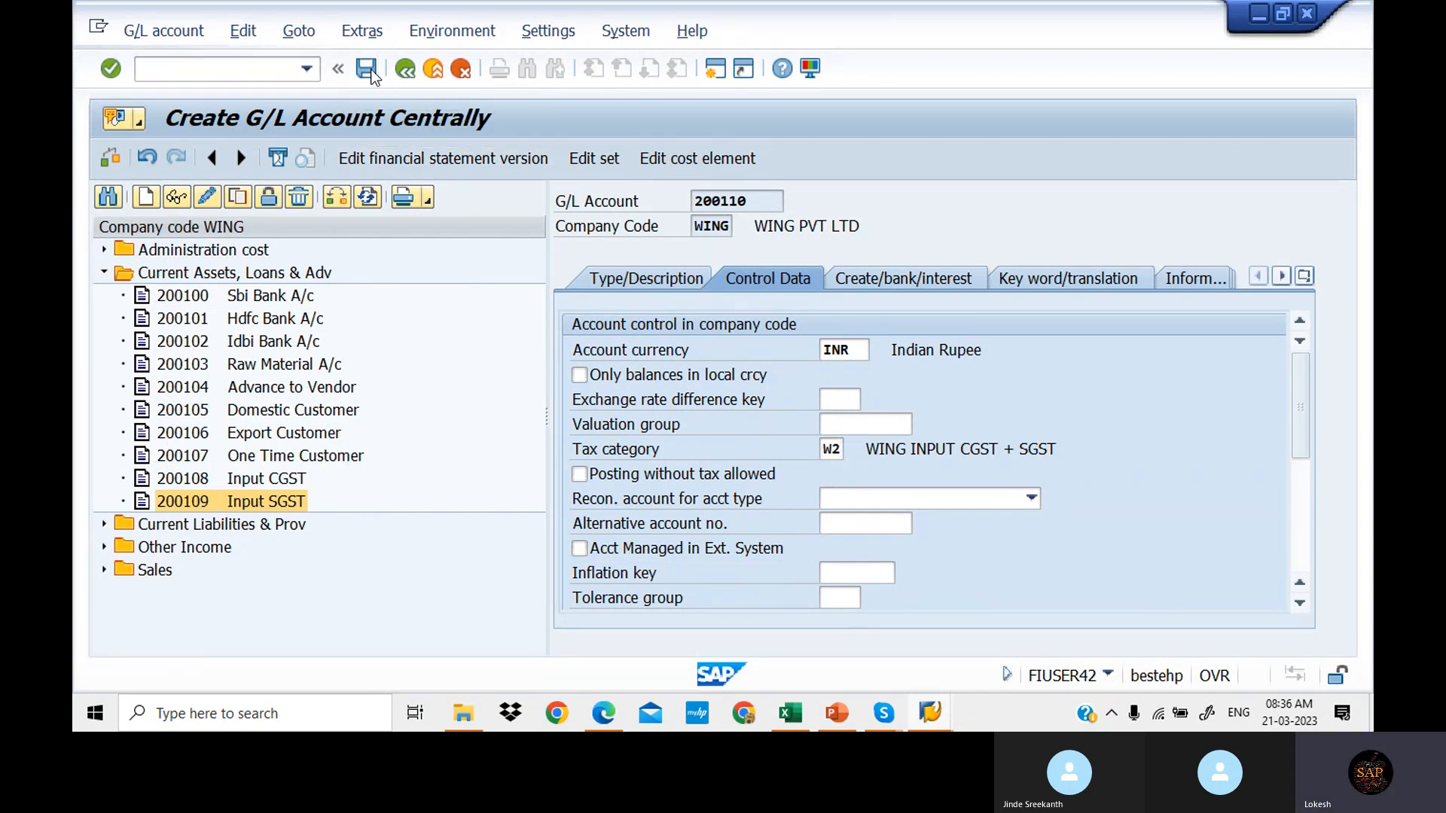
pyautogui.click(128, 464)
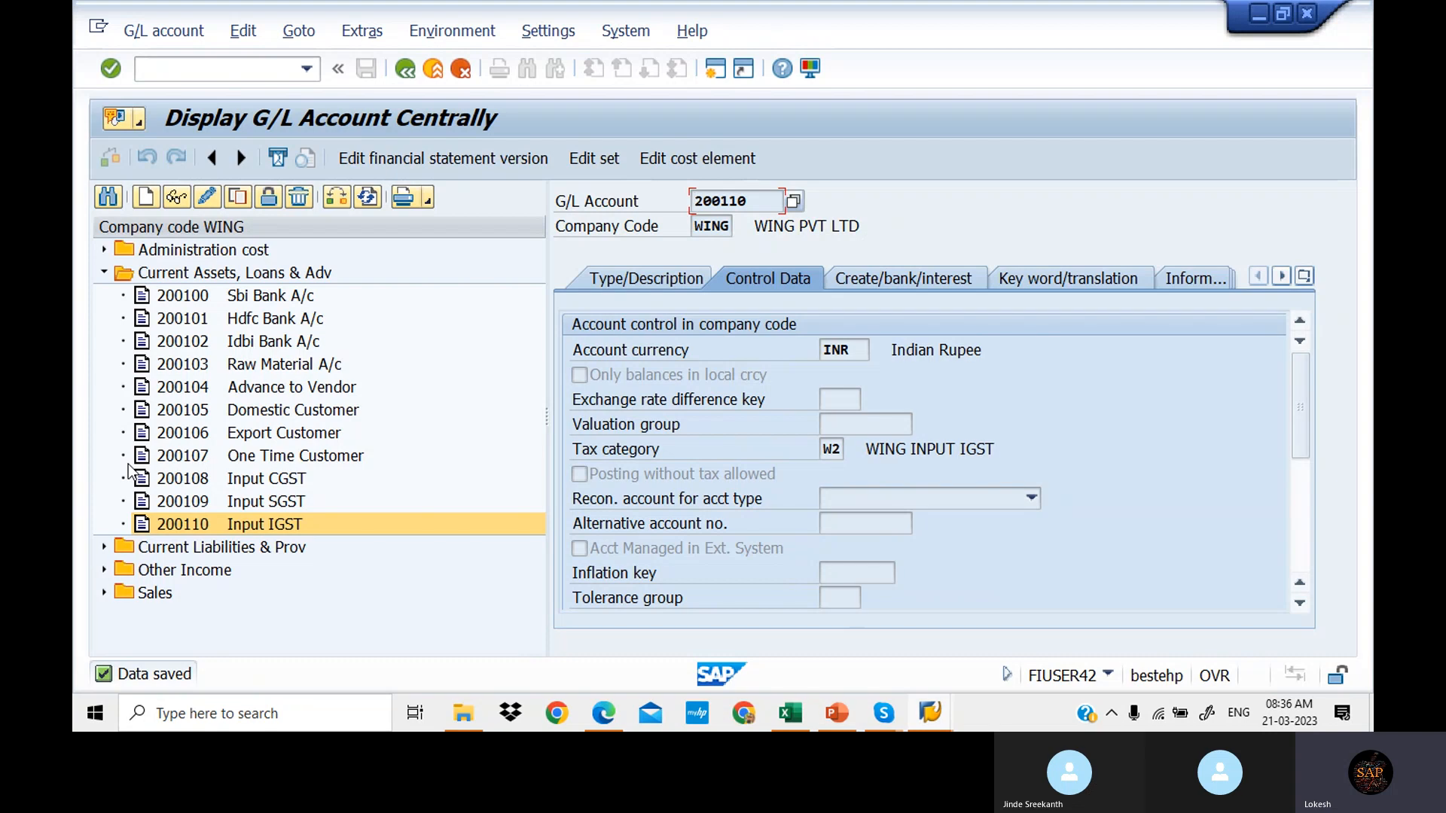
# Step: Open the Purchase A/c account 400304 from the Administration cost group in change mode
pyautogui.click(104, 273)
pyautogui.click(104, 249)
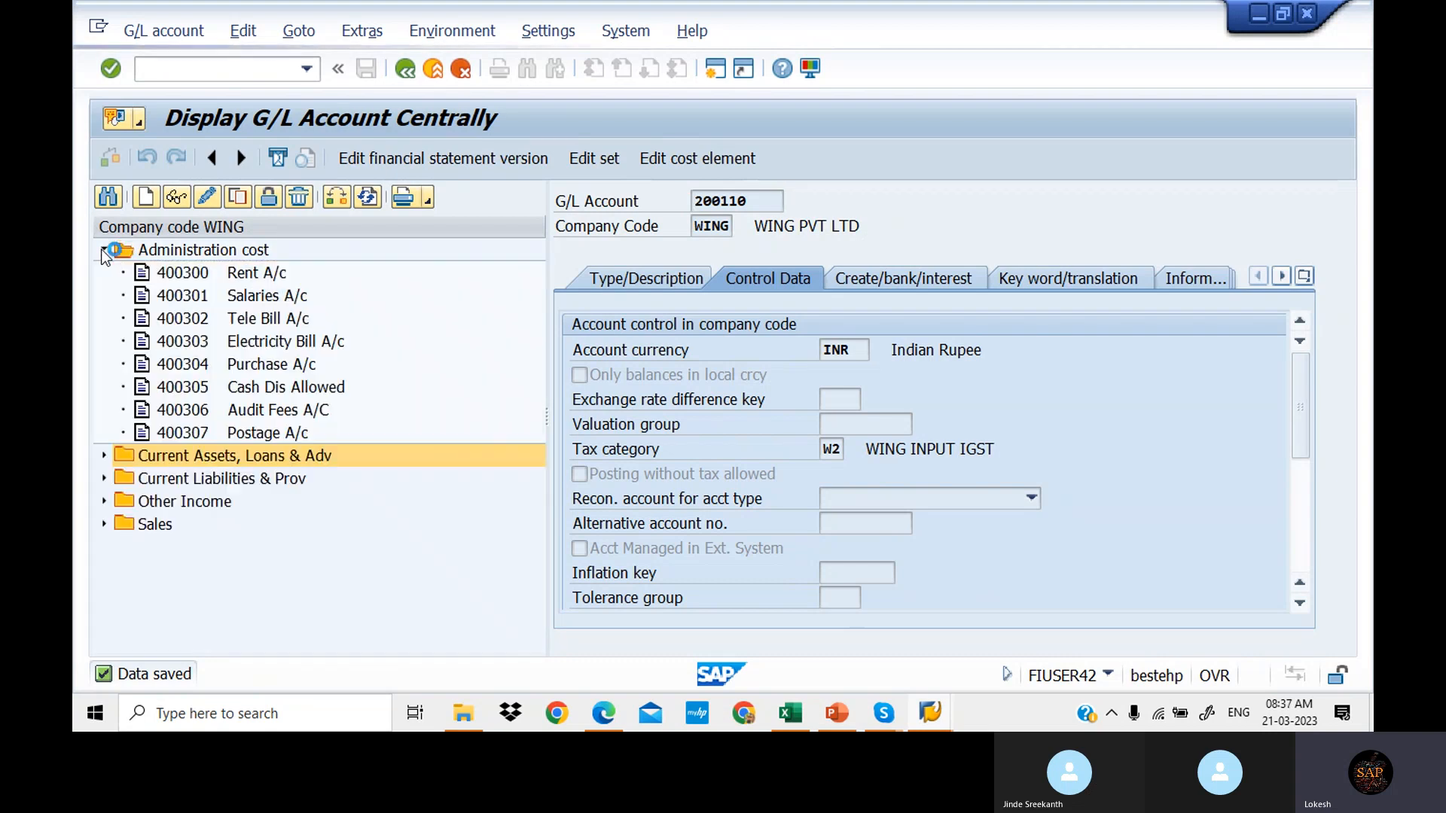
pyautogui.click(190, 370)
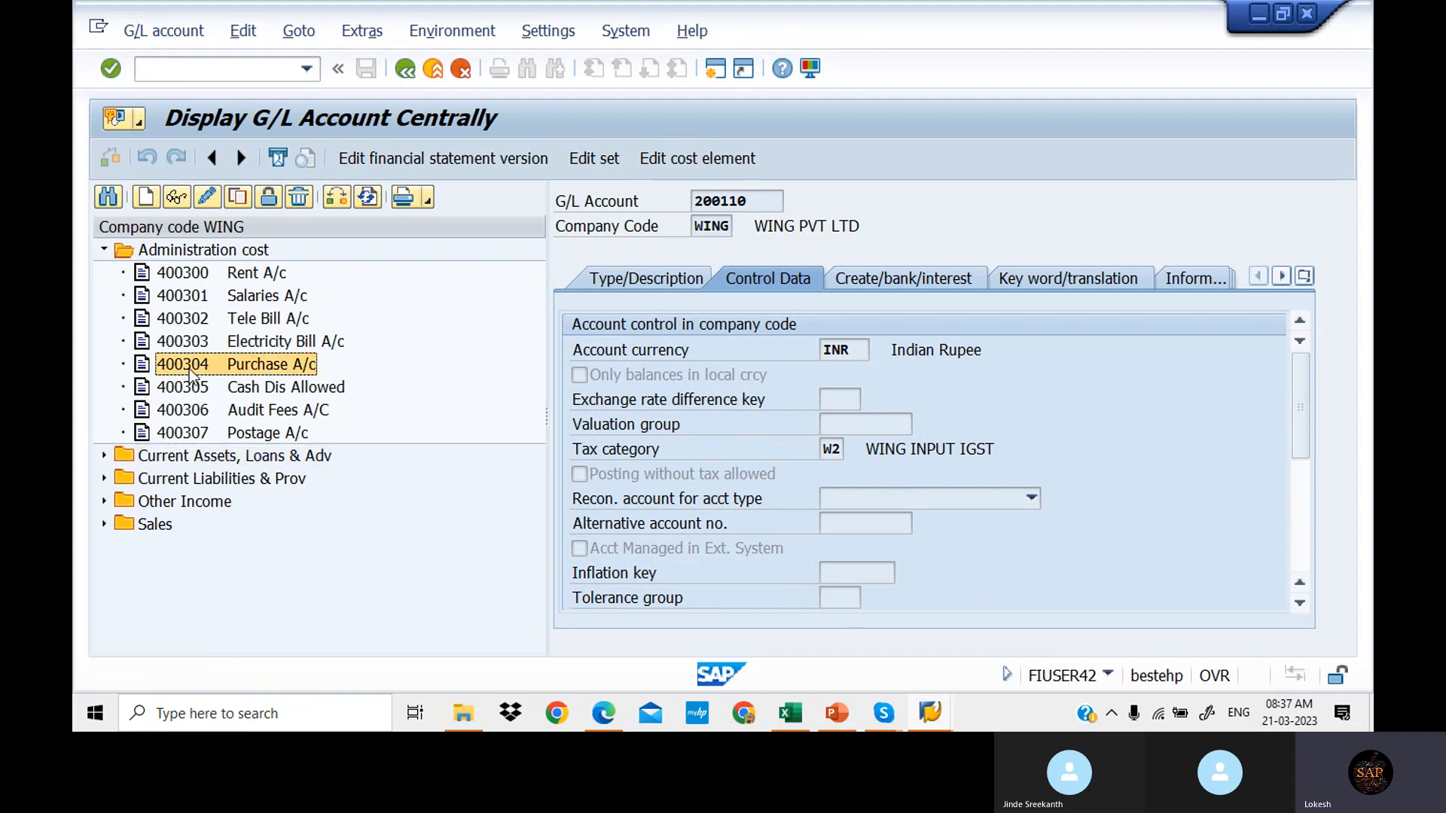
pyautogui.doubleClick(190, 370)
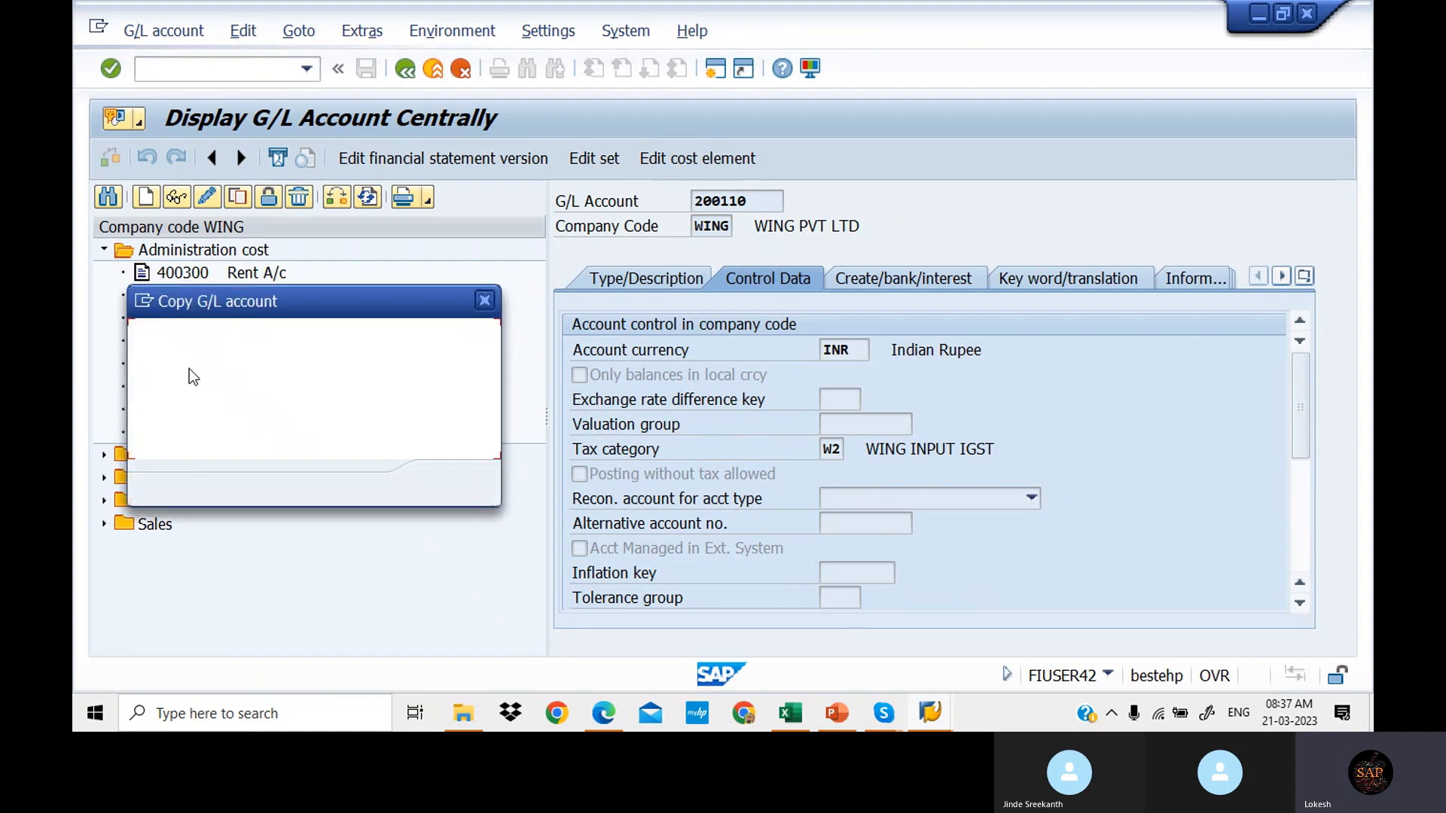
pyautogui.click(484, 300)
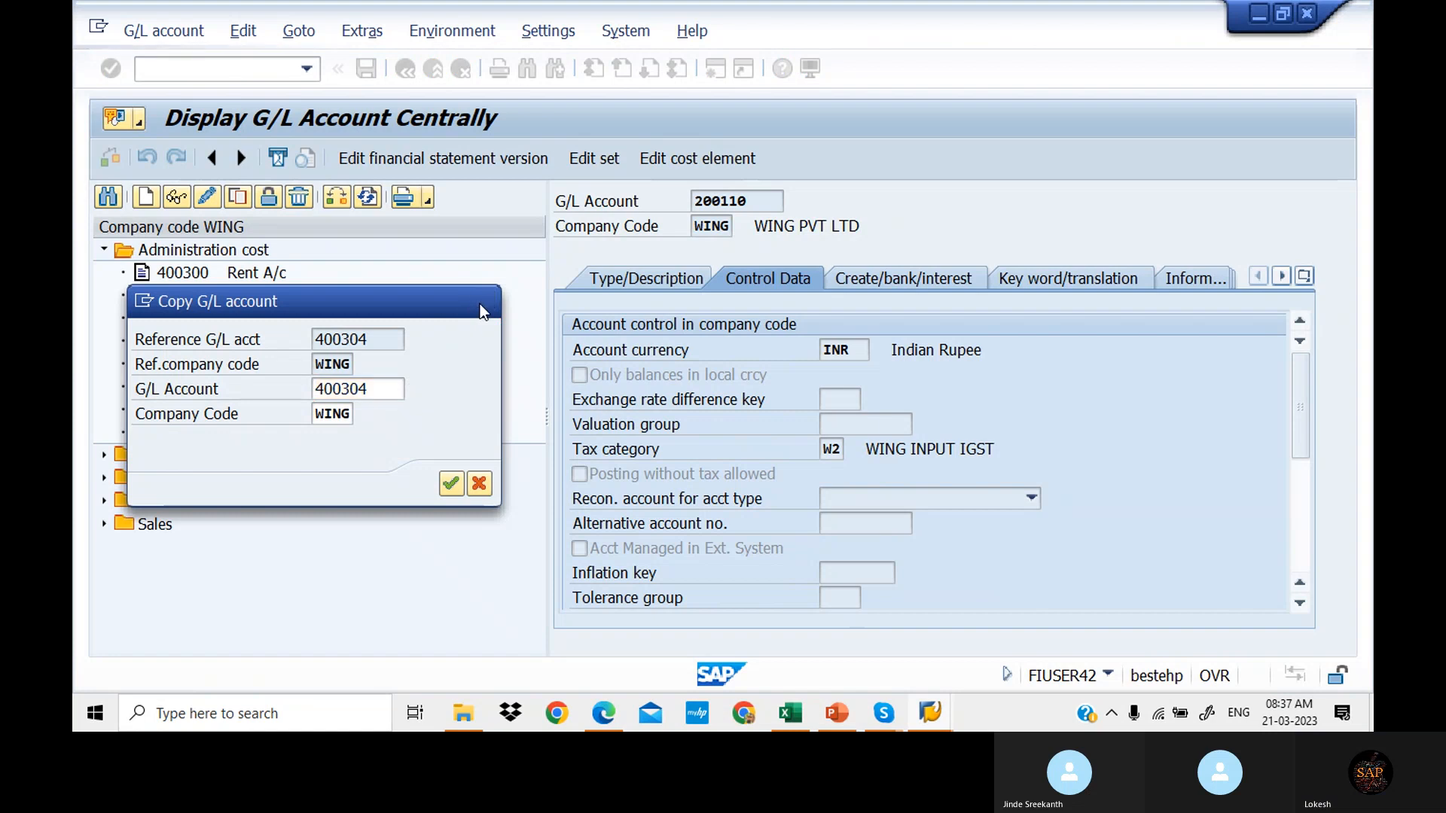
pyautogui.click(649, 273)
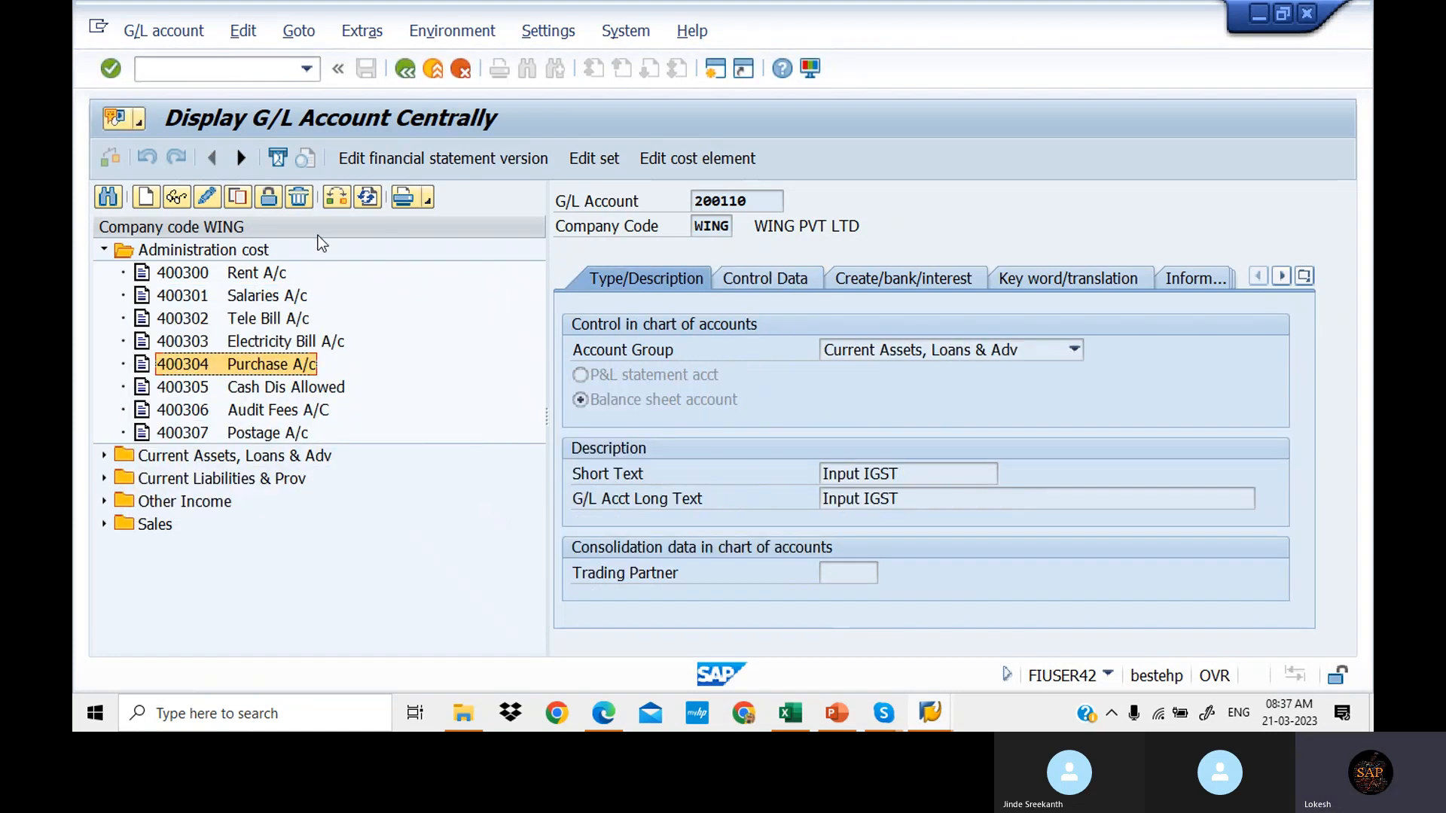
pyautogui.click(209, 200)
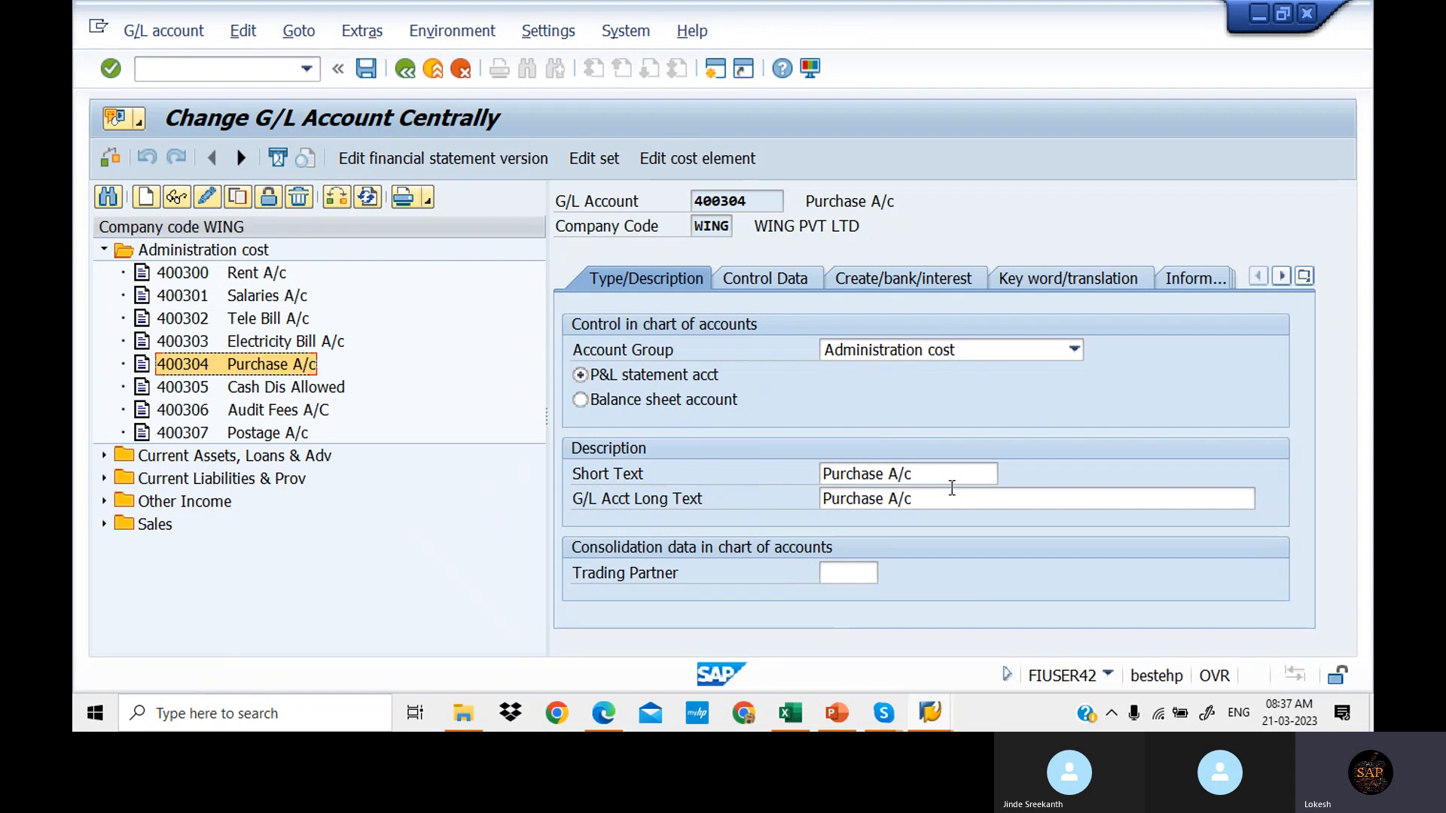
# Step: In the control data of account 400304, set the tax category to * (All tax types allowed)
pyautogui.click(776, 278)
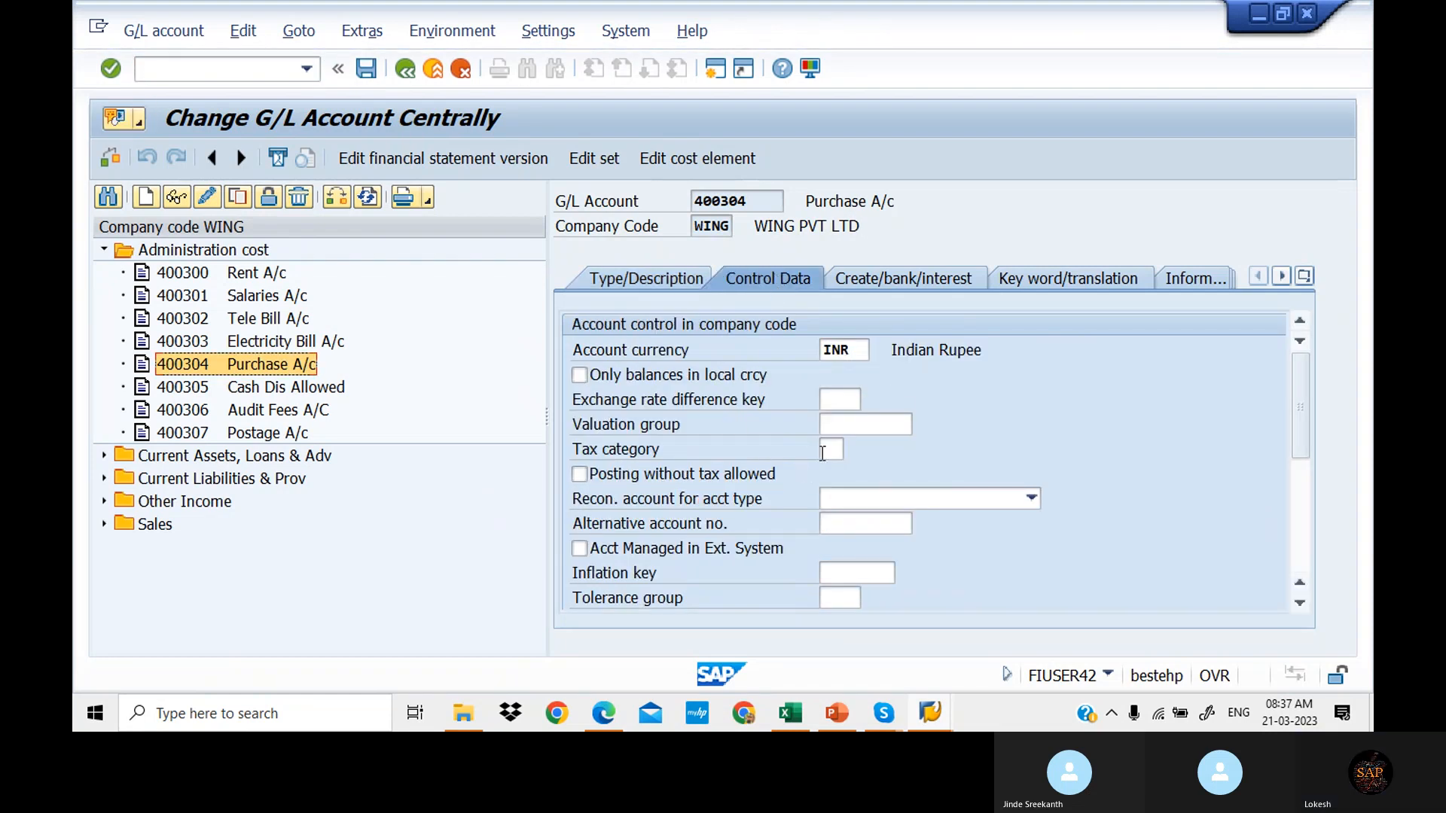
pyautogui.click(826, 450)
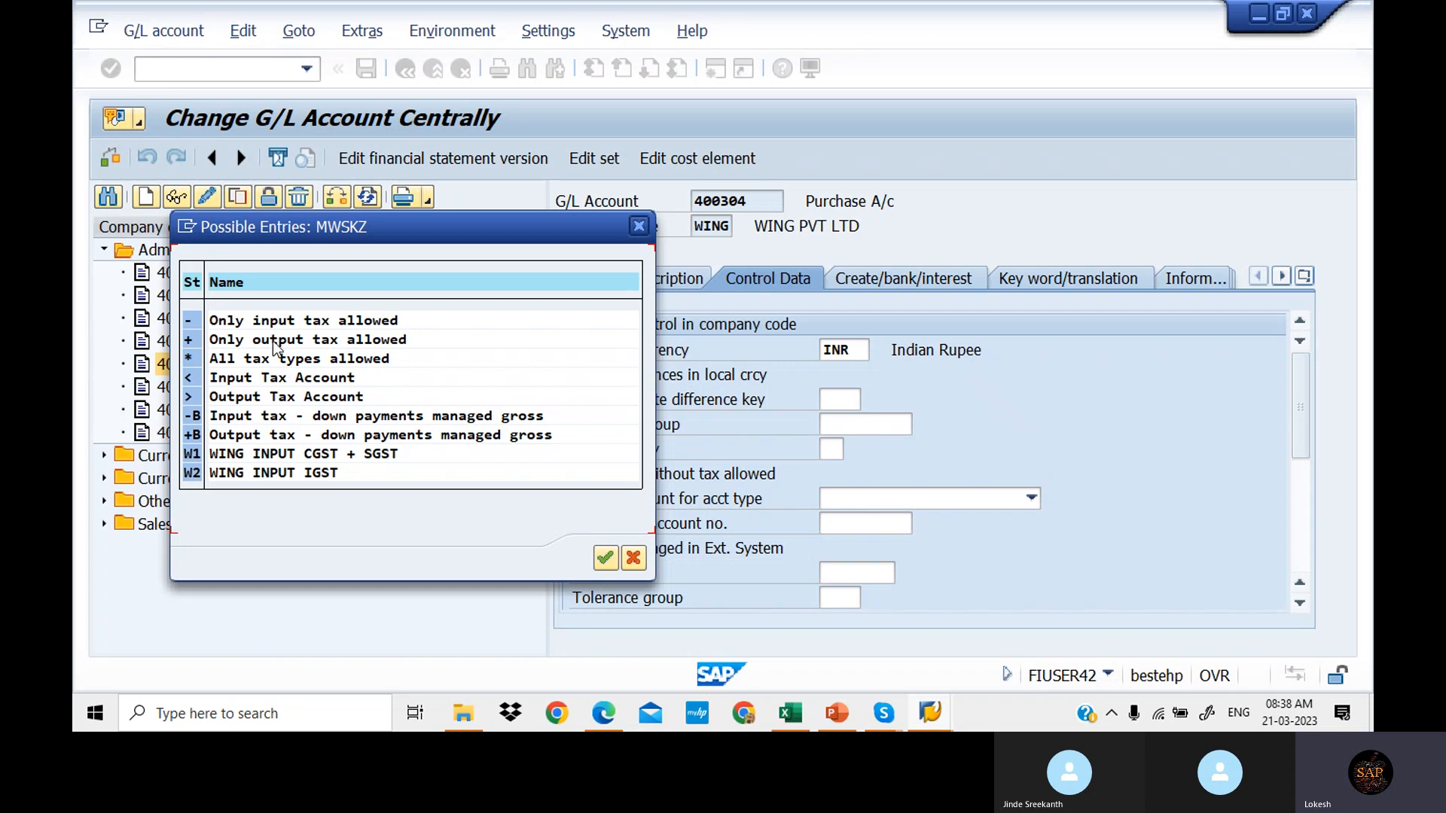
pyautogui.doubleClick(189, 361)
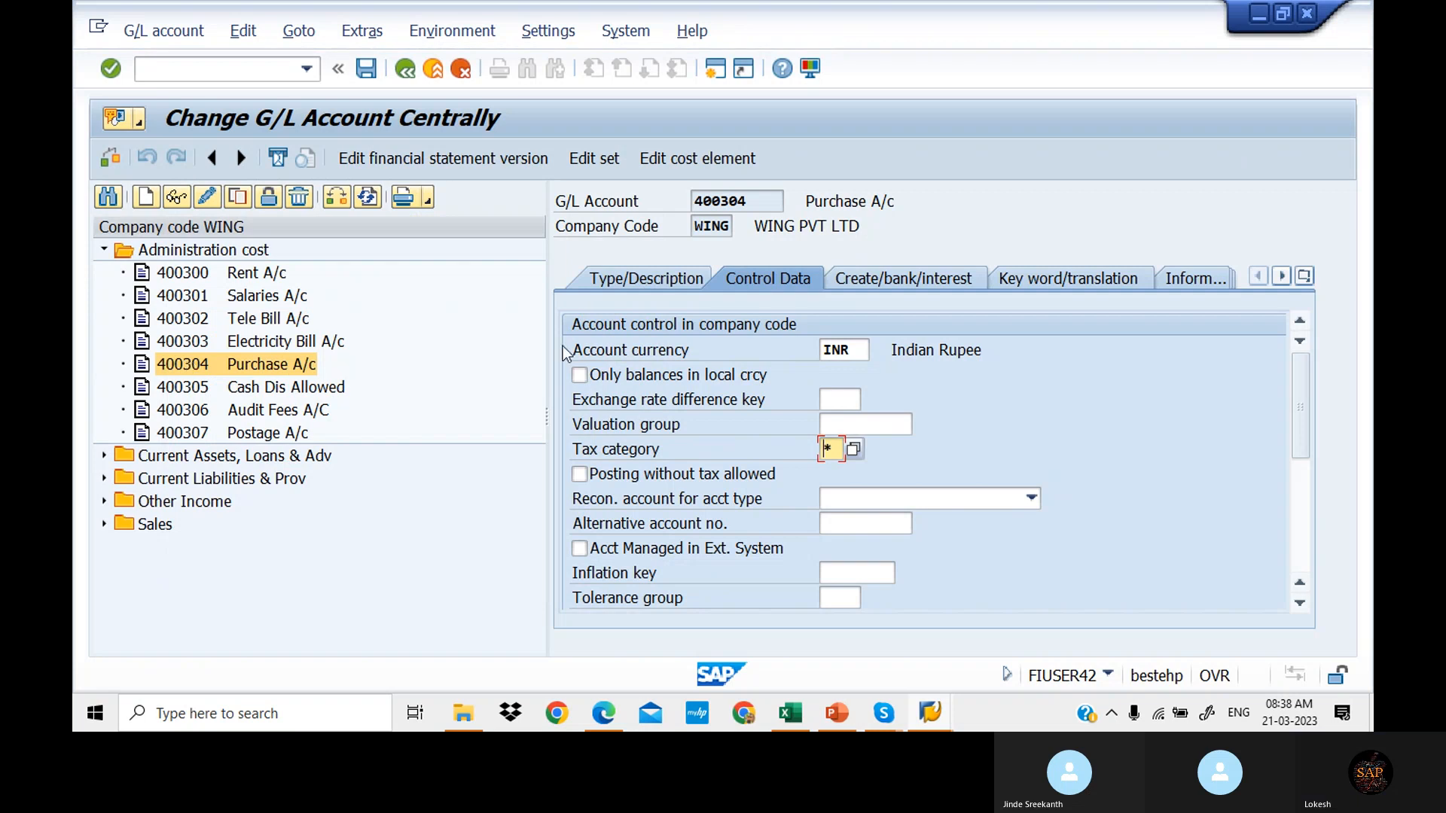
# Step: Check the document creation settings of the Purchase A/c account 400304 and save the account, accepting the warnings
pyautogui.click(902, 287)
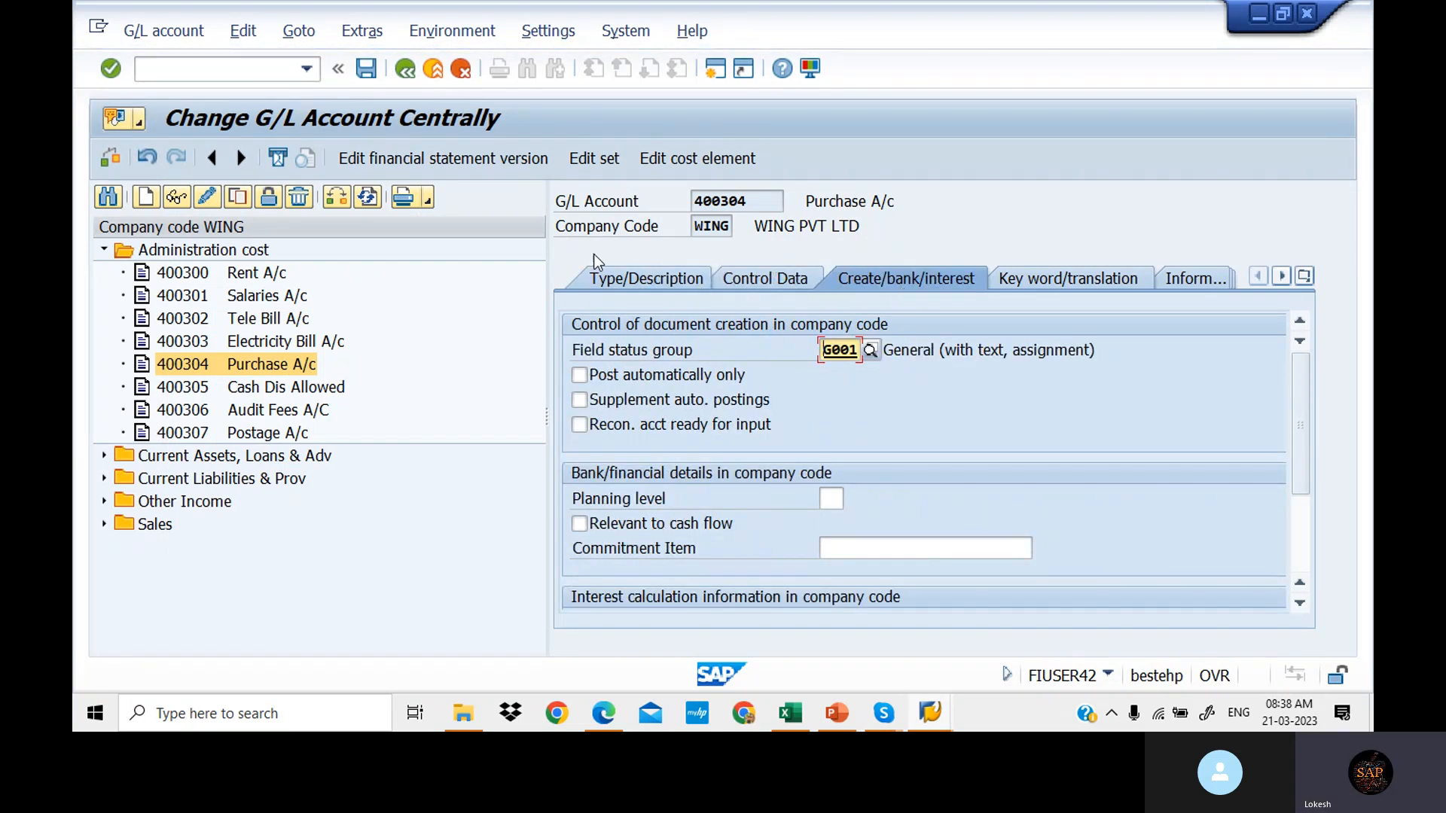
pyautogui.click(369, 72)
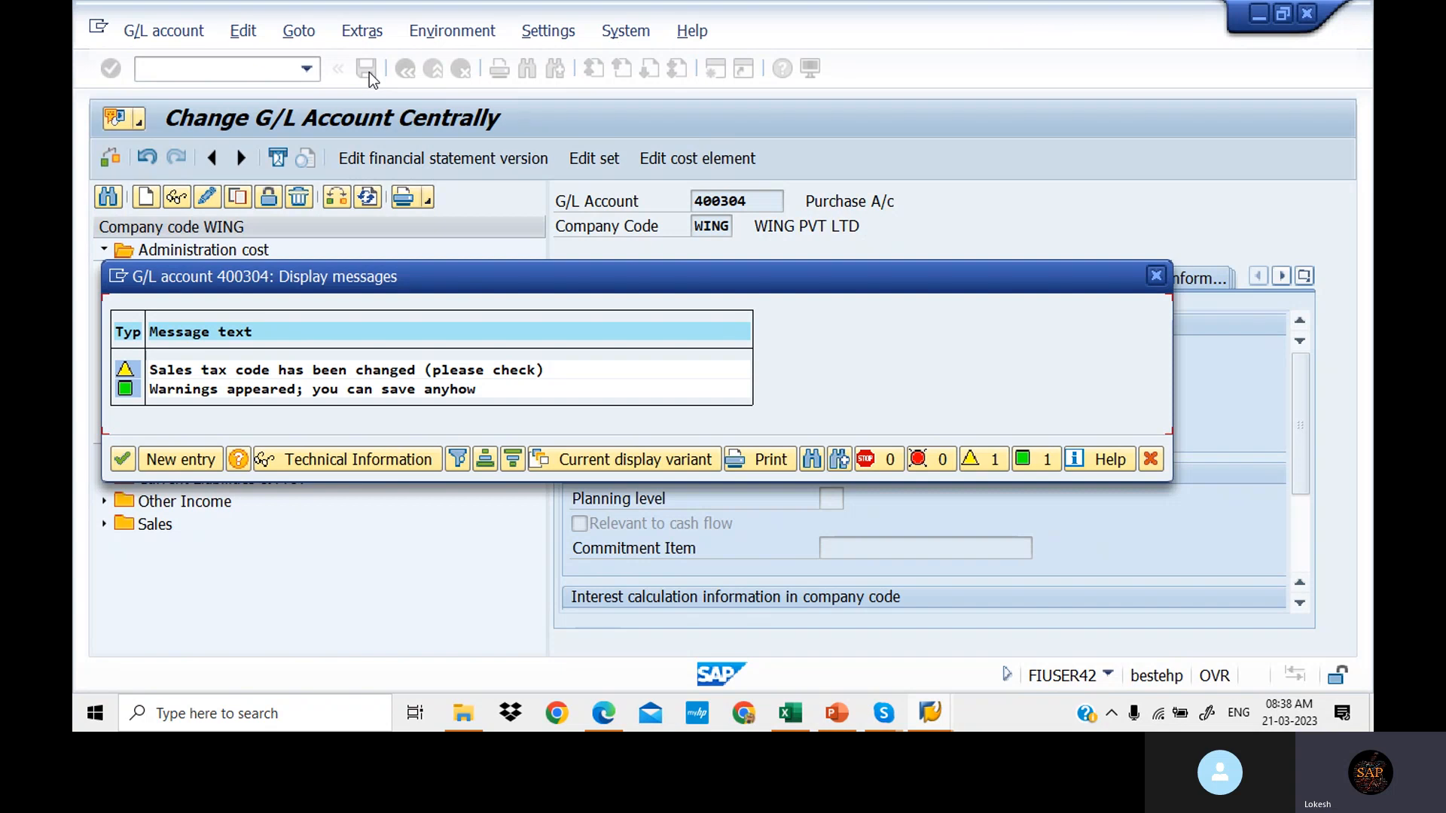
pyautogui.click(123, 458)
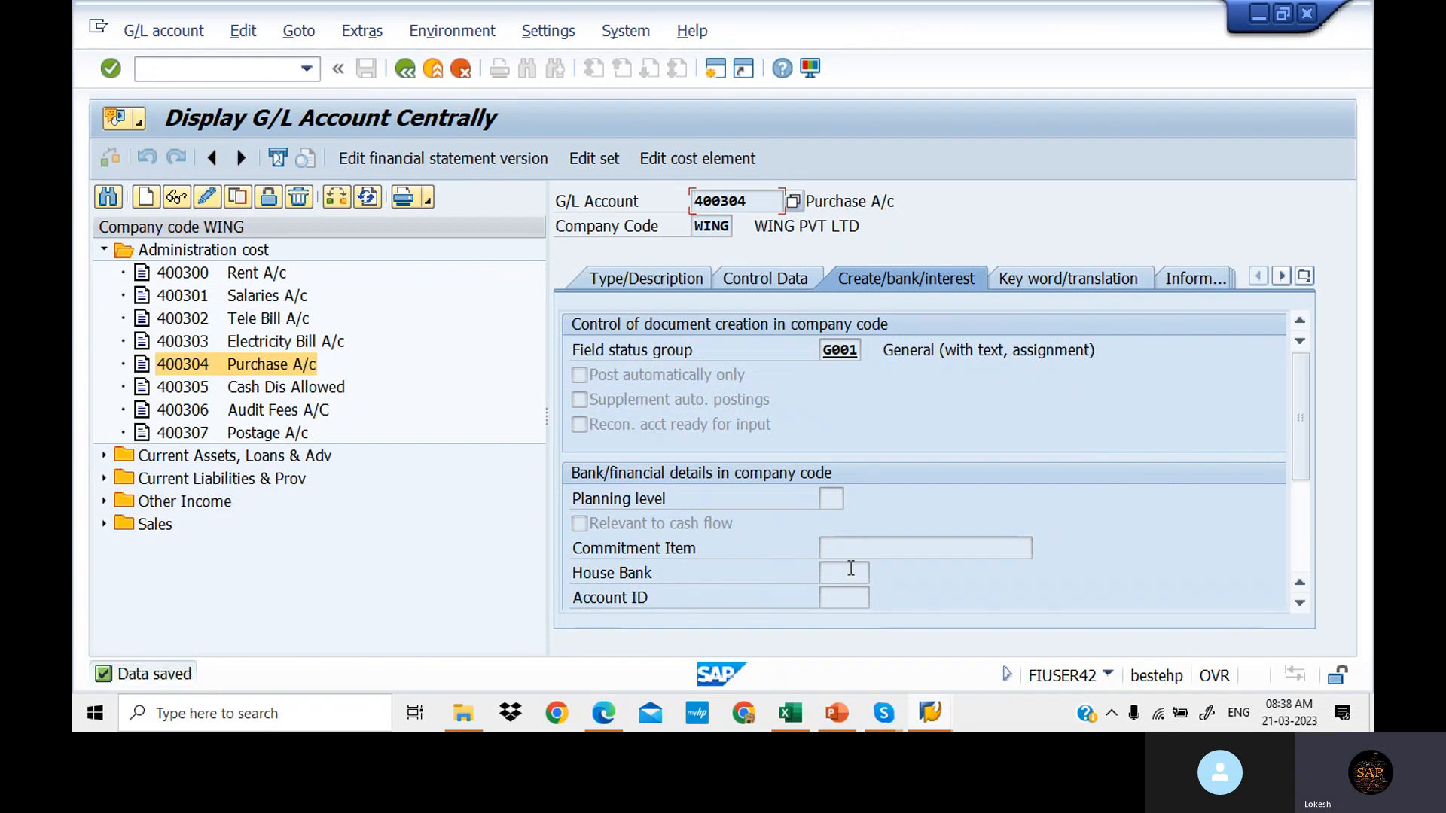
# Step: Switch to the Excel GST configuration list, check the transaction code for assigning G/L accounts to keys, and return to SAP
pyautogui.click(793, 719)
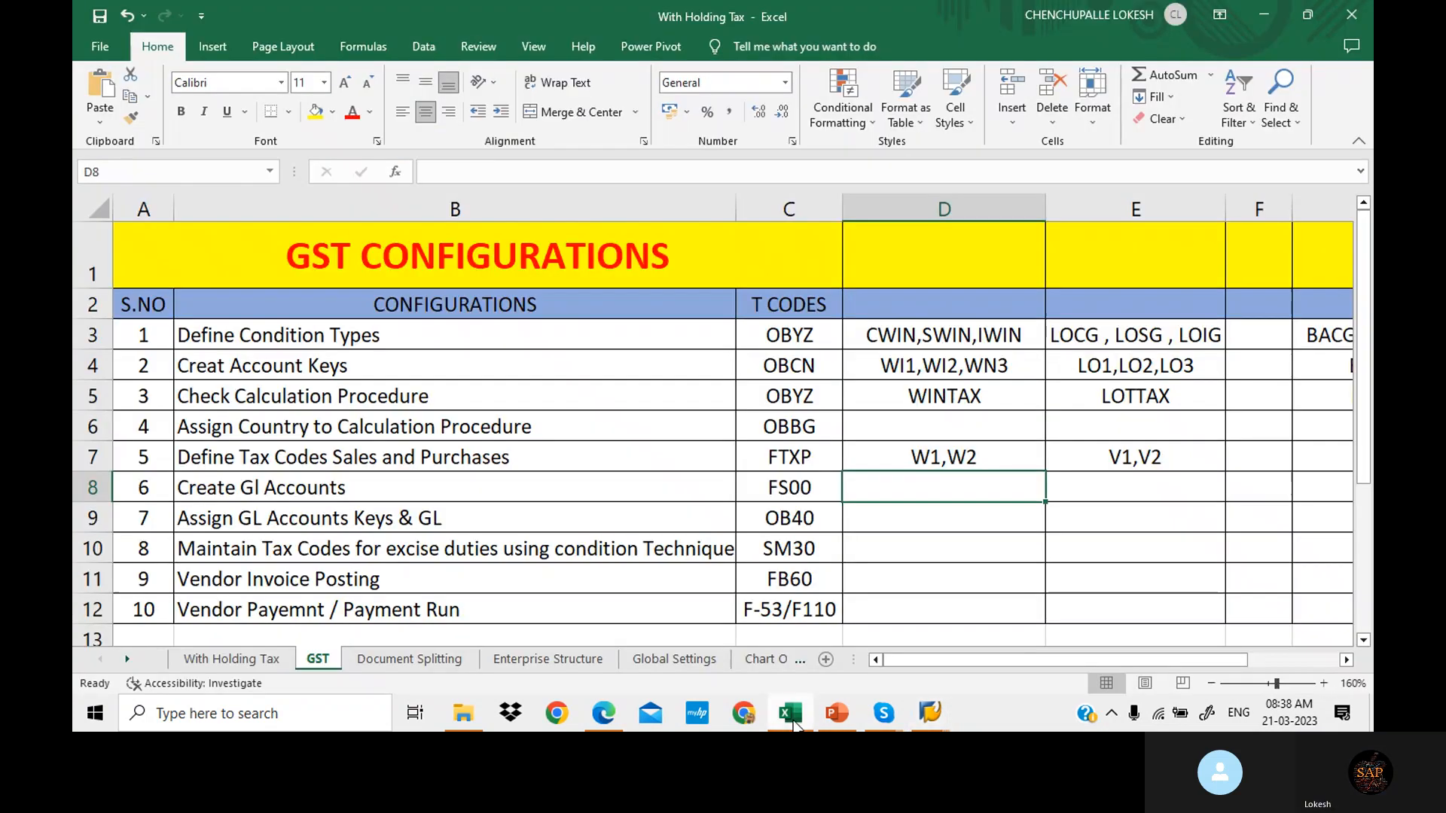
pyautogui.click(820, 553)
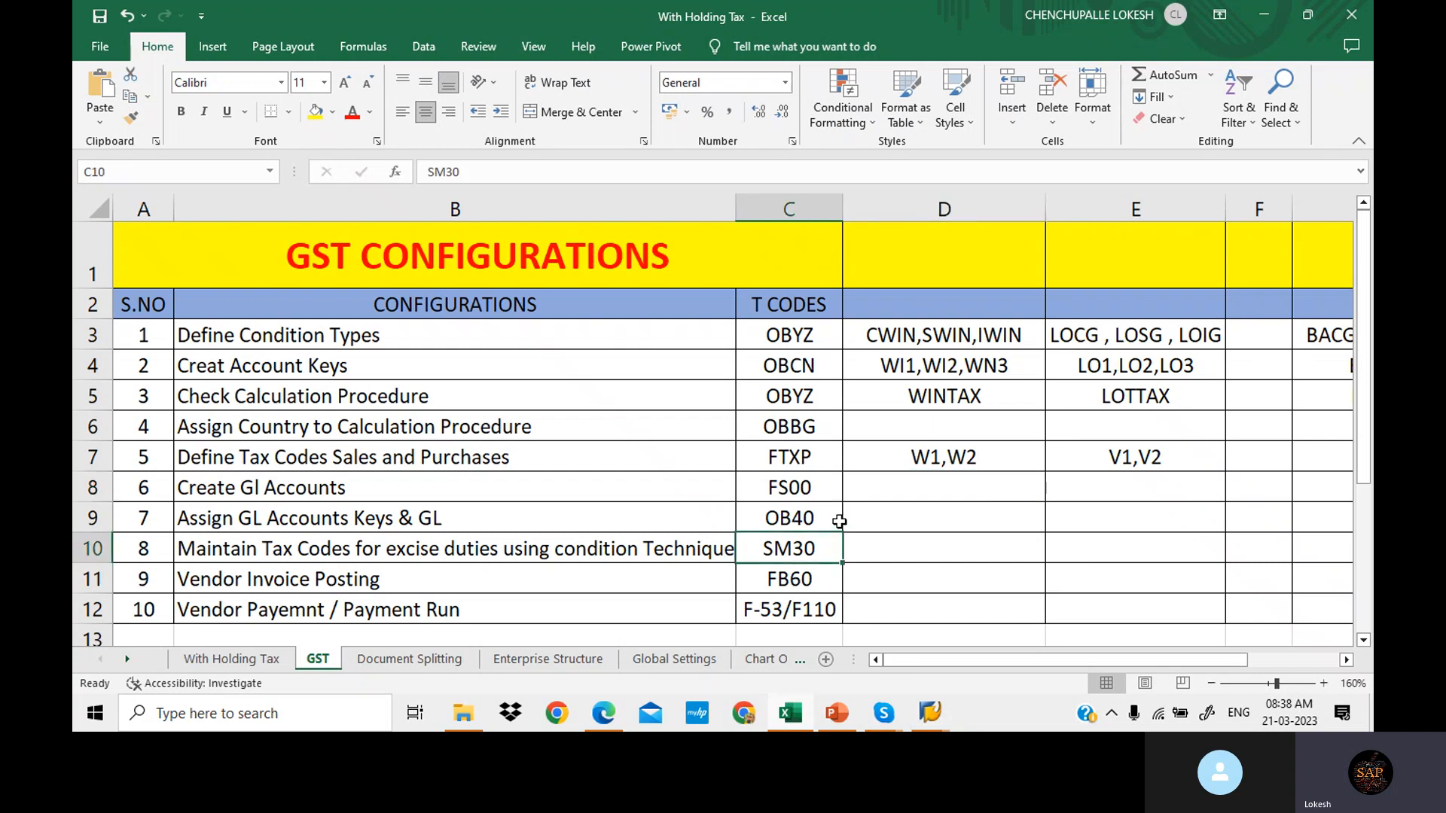
pyautogui.click(940, 714)
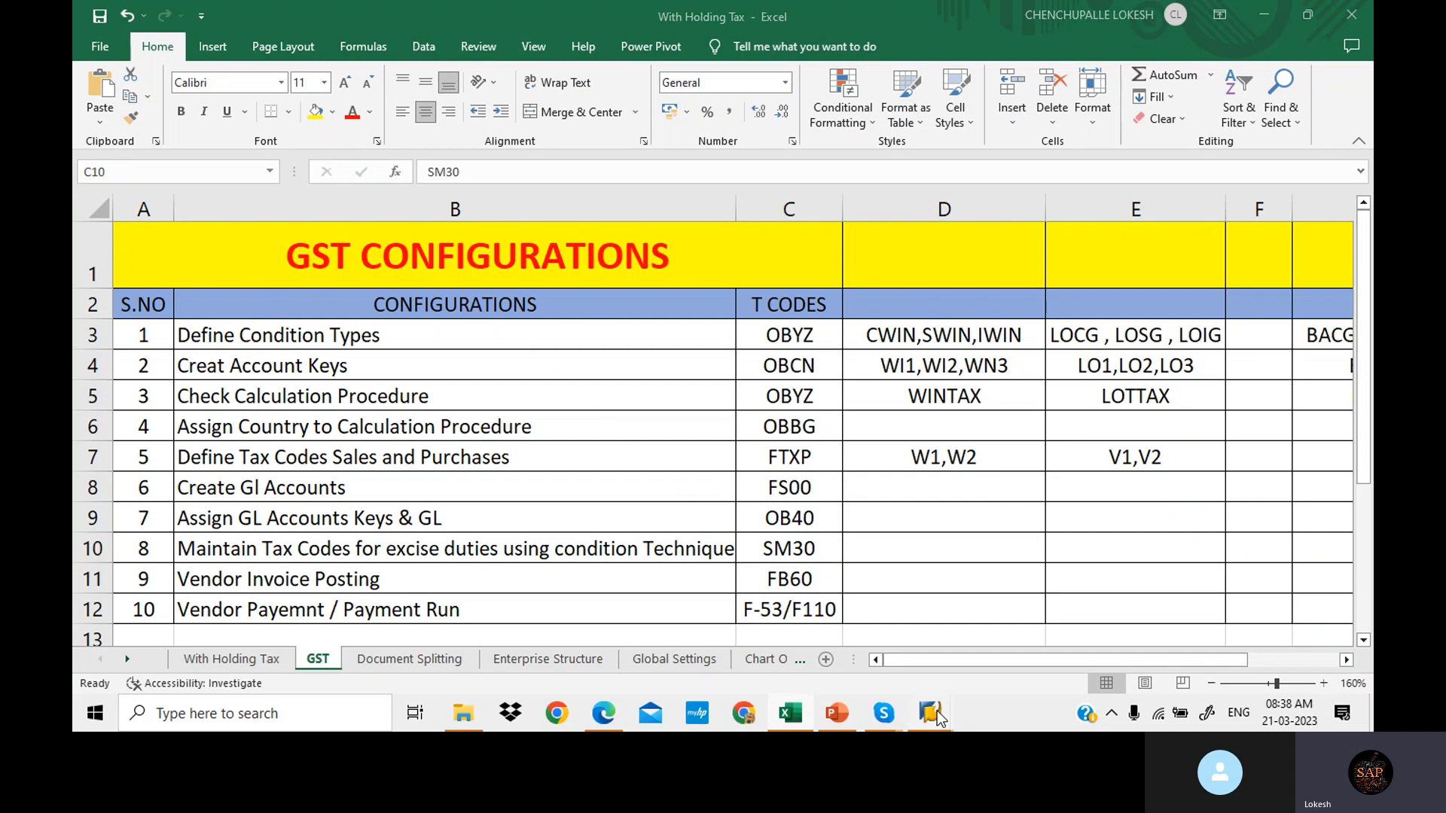
pyautogui.click(1032, 634)
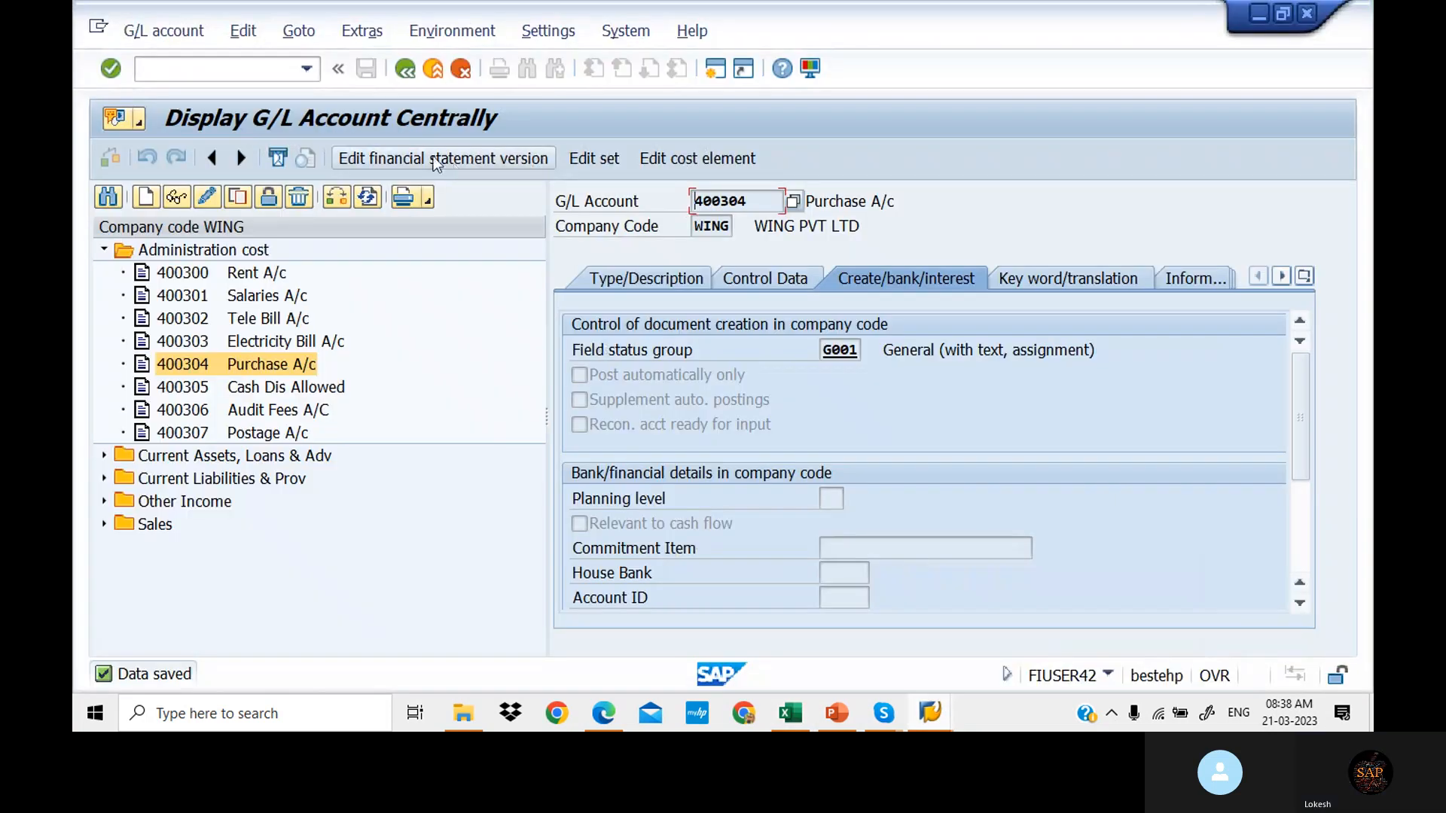
# Step: Open transaction OB40 to maintain the automatic posting procedures for taxes on sales/purchases
pyautogui.click(257, 74)
pyautogui.write('/NOB')
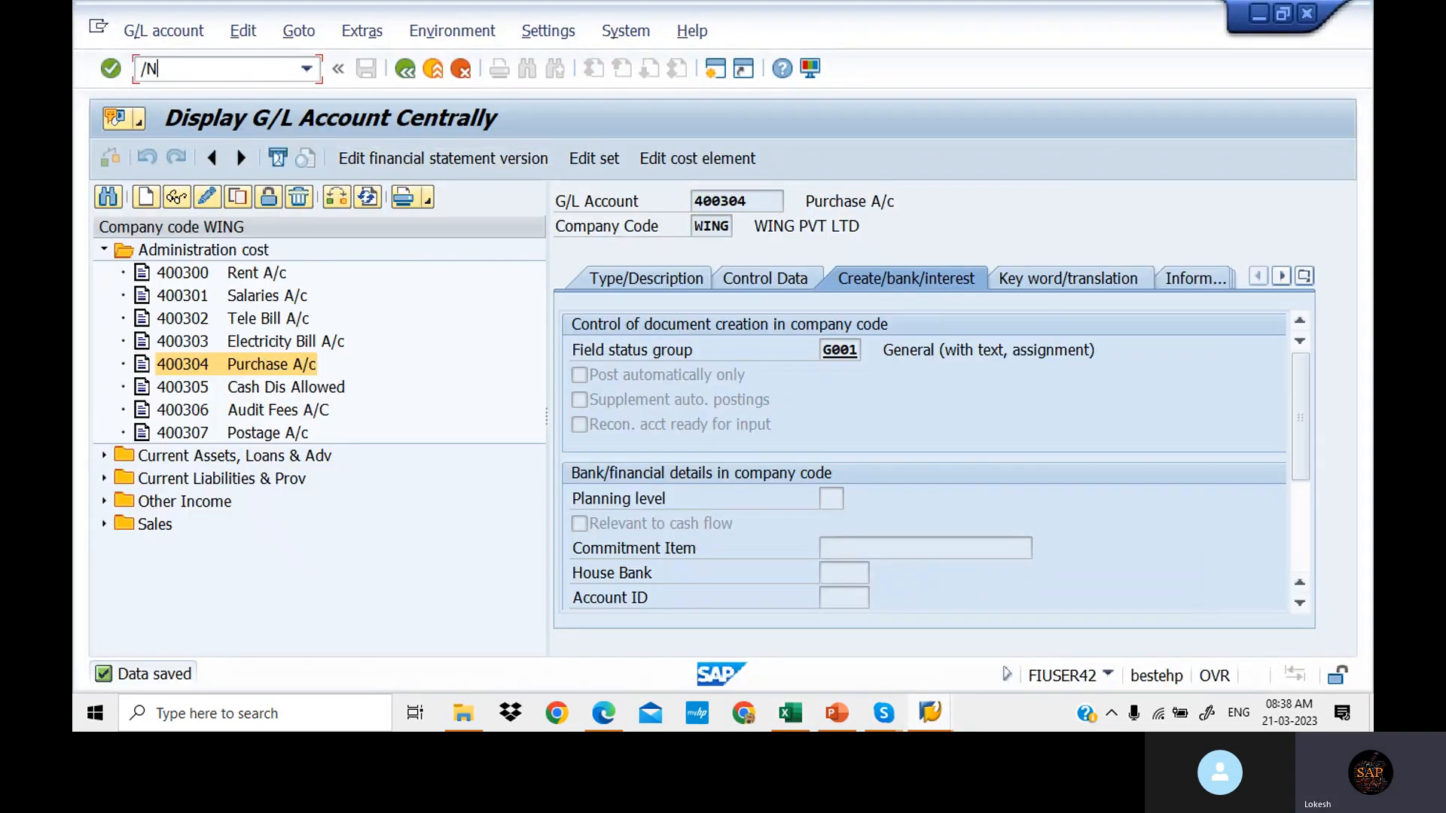
pyautogui.write('40')
pyautogui.press('Return')
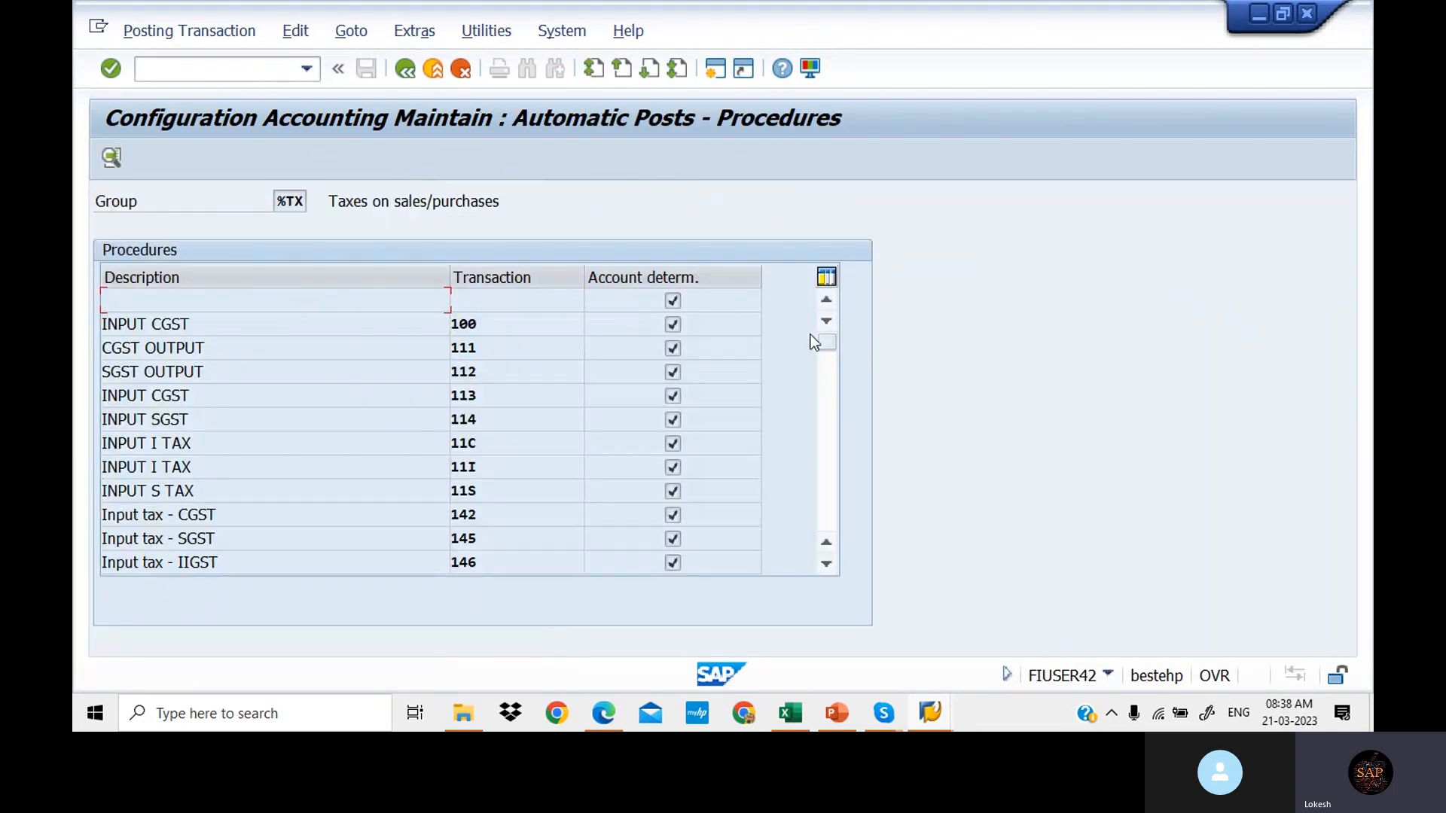
# Step: Look through the %TX procedures for the WING input tax account keys WI1, WI2 and WN3
pyautogui.click(833, 422)
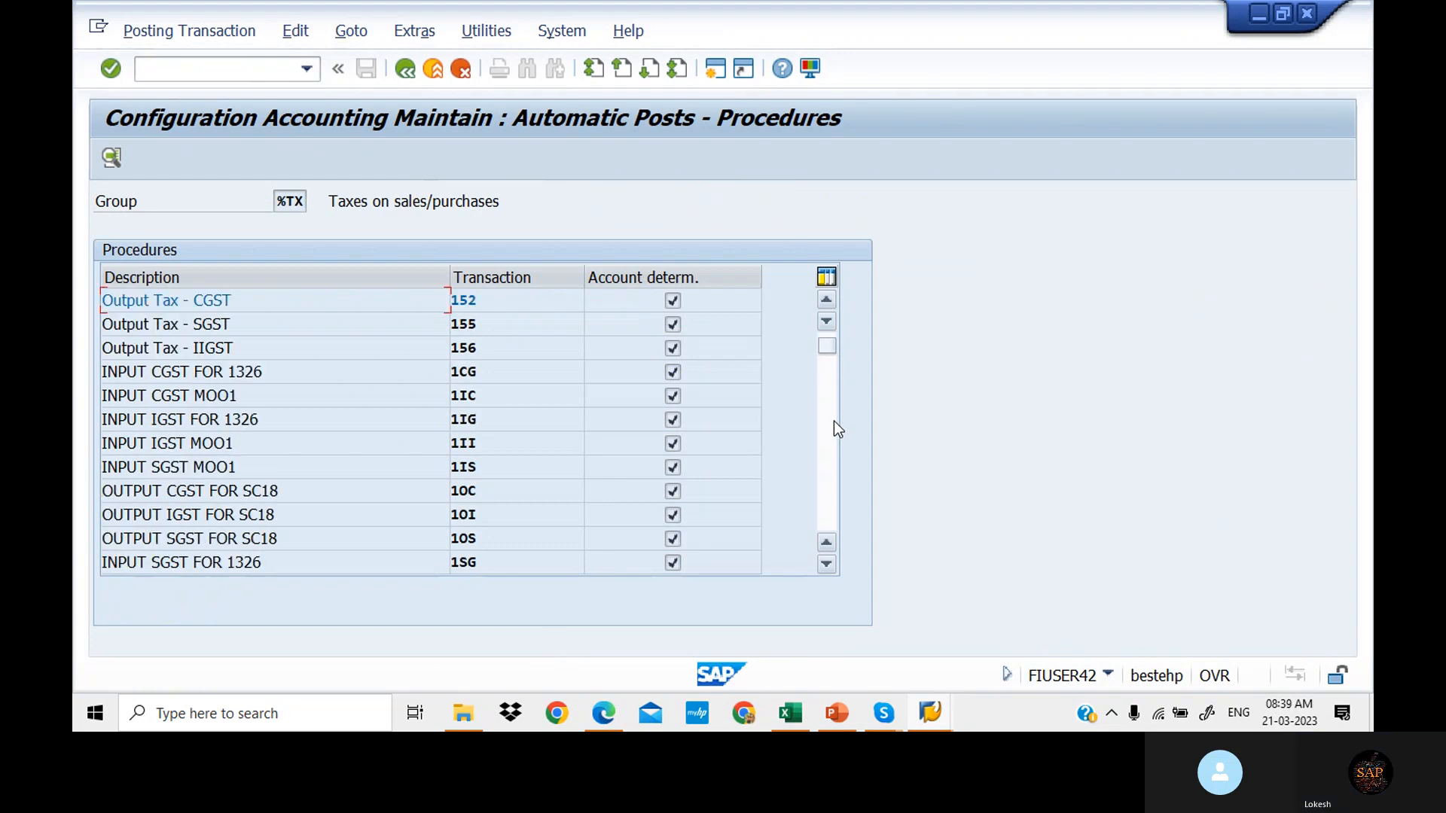
pyautogui.click(834, 422)
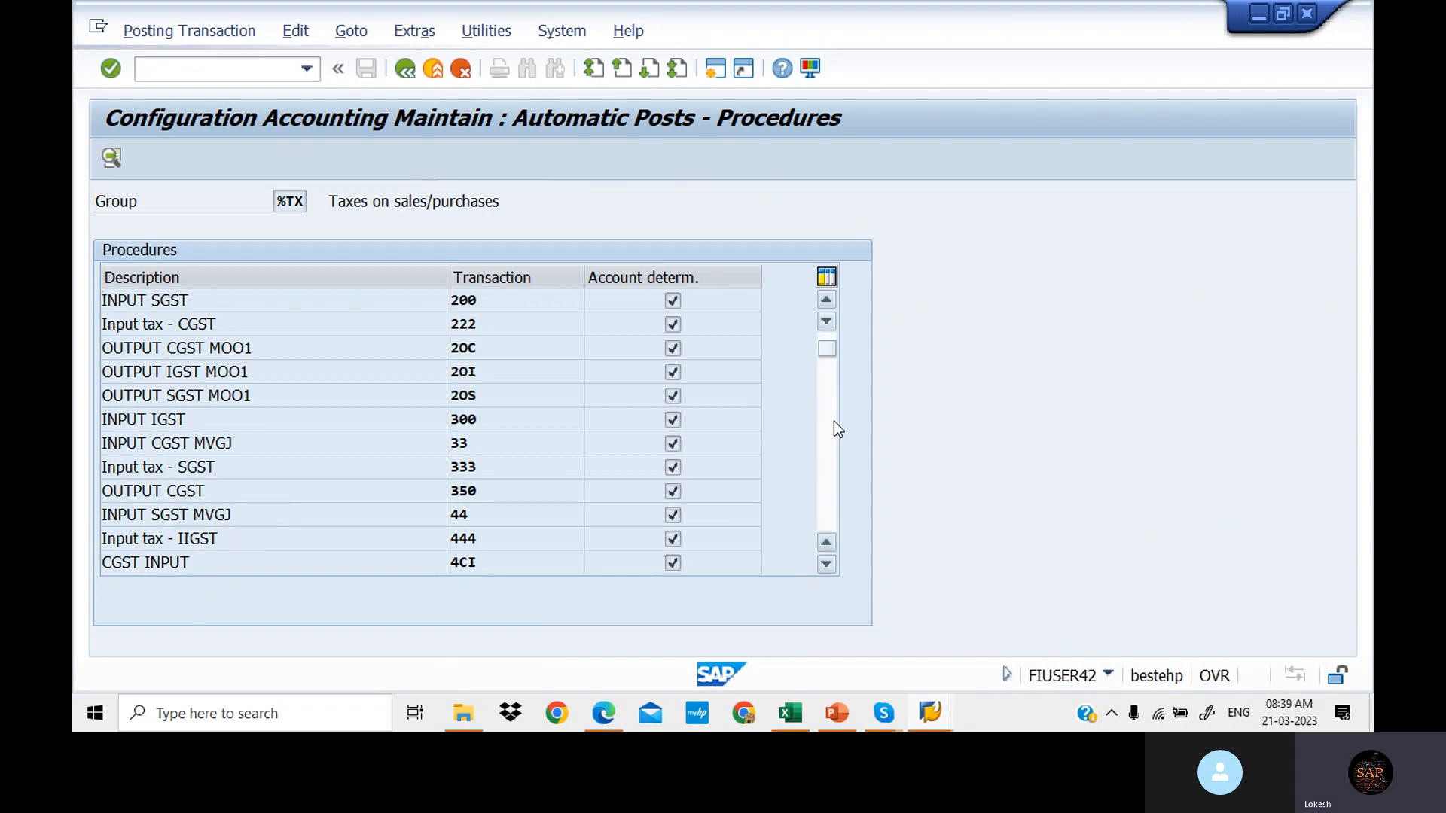
pyautogui.click(833, 422)
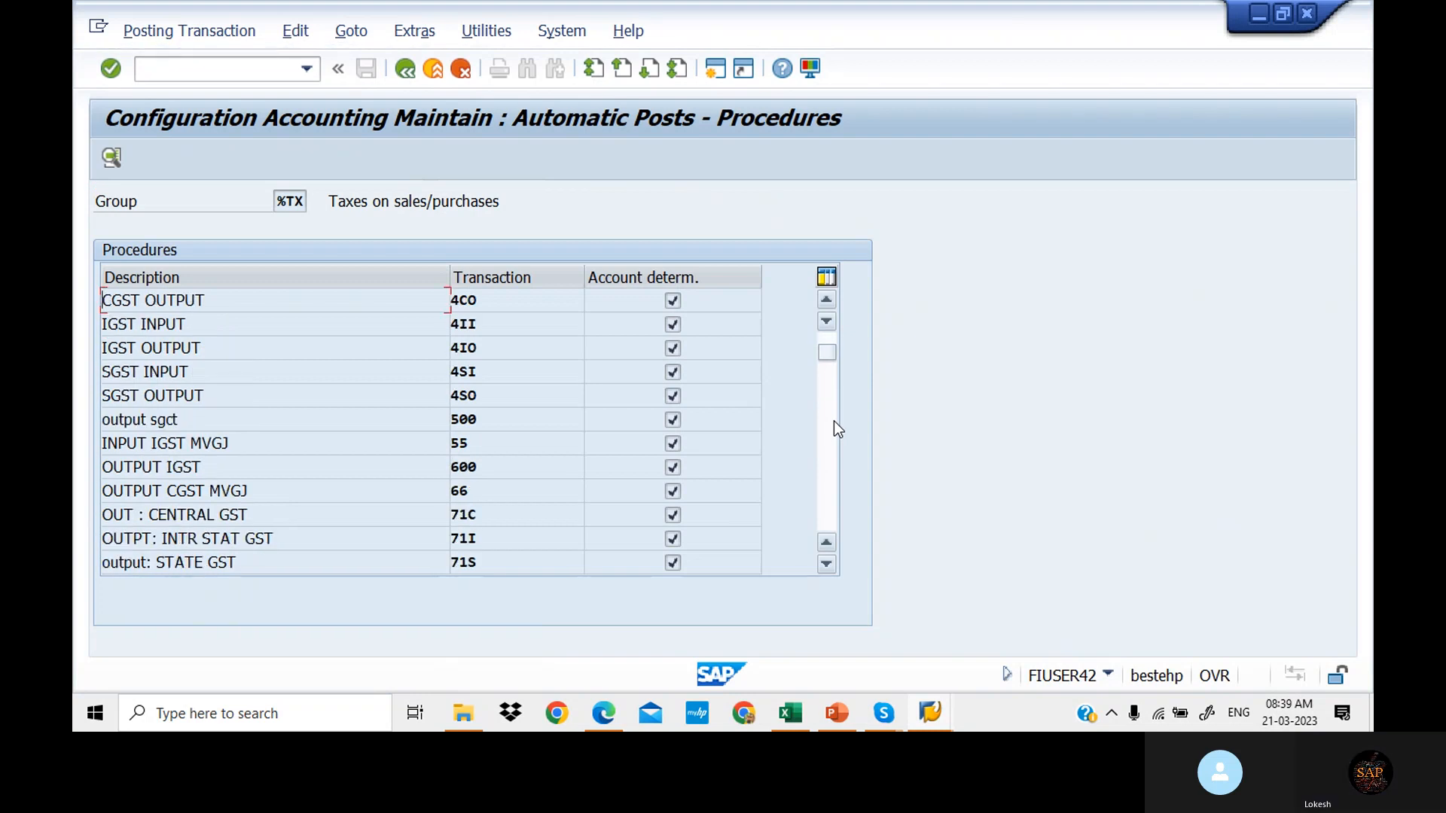
pyautogui.click(834, 421)
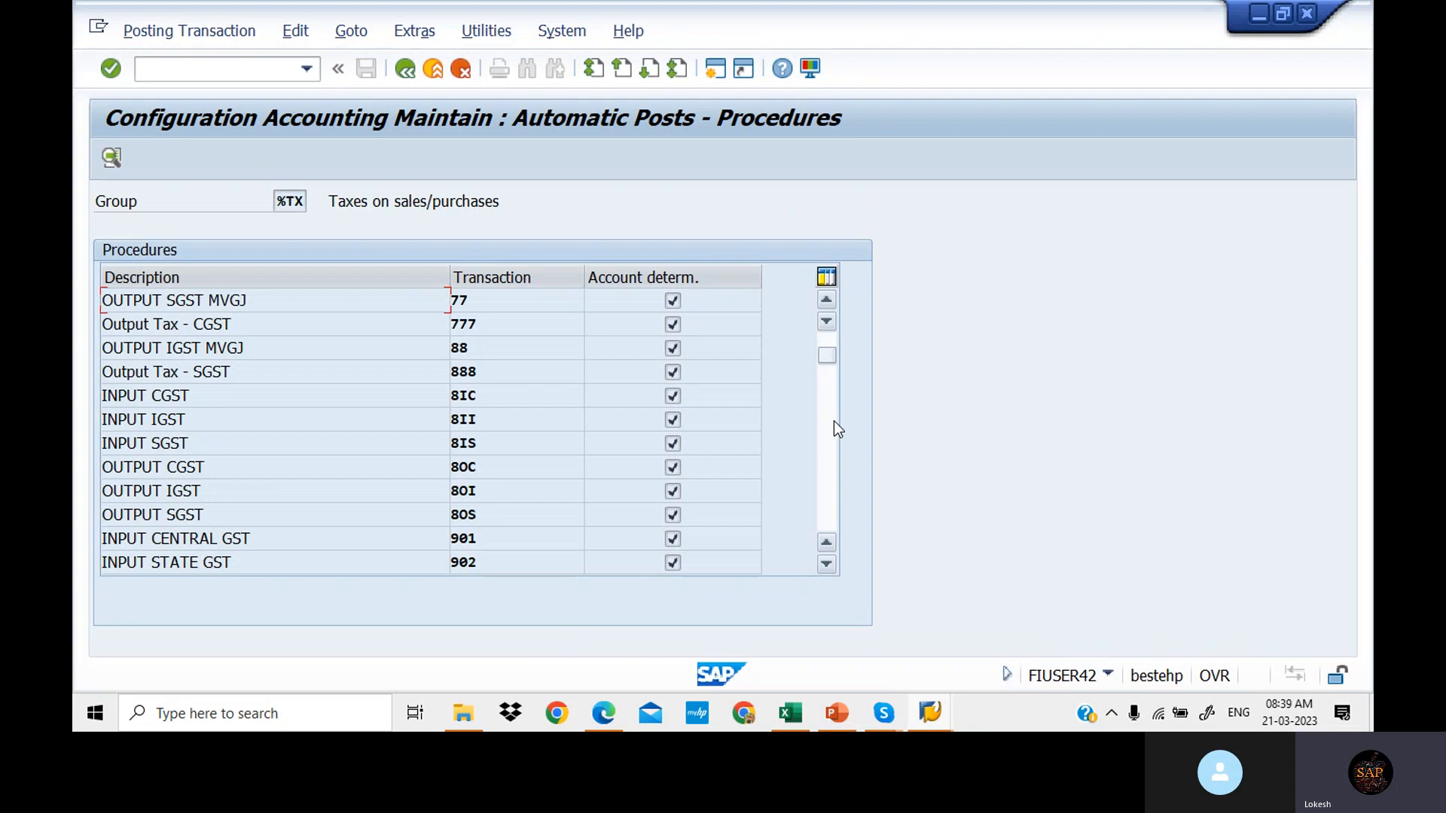
pyautogui.click(834, 422)
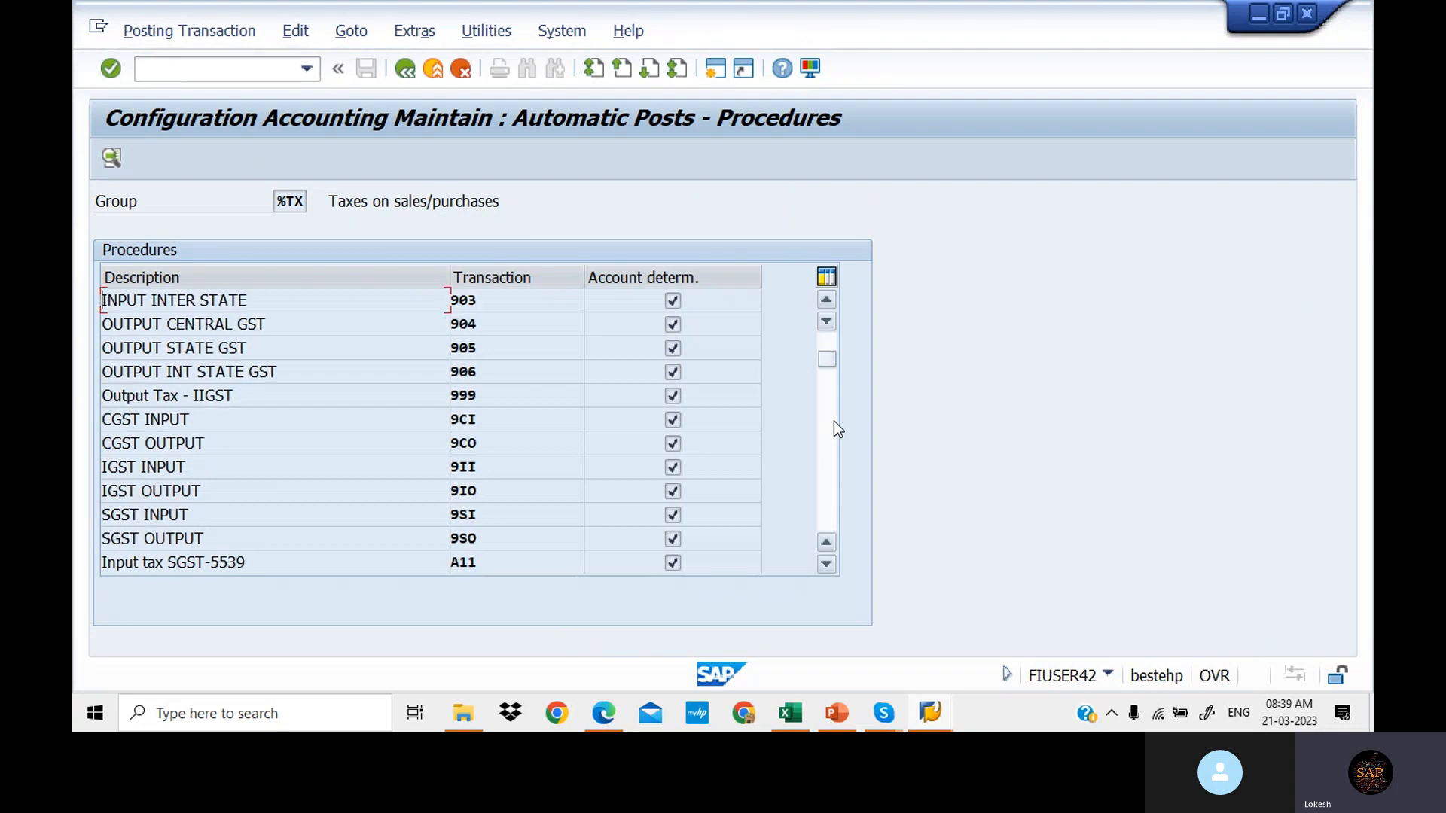
pyautogui.click(834, 422)
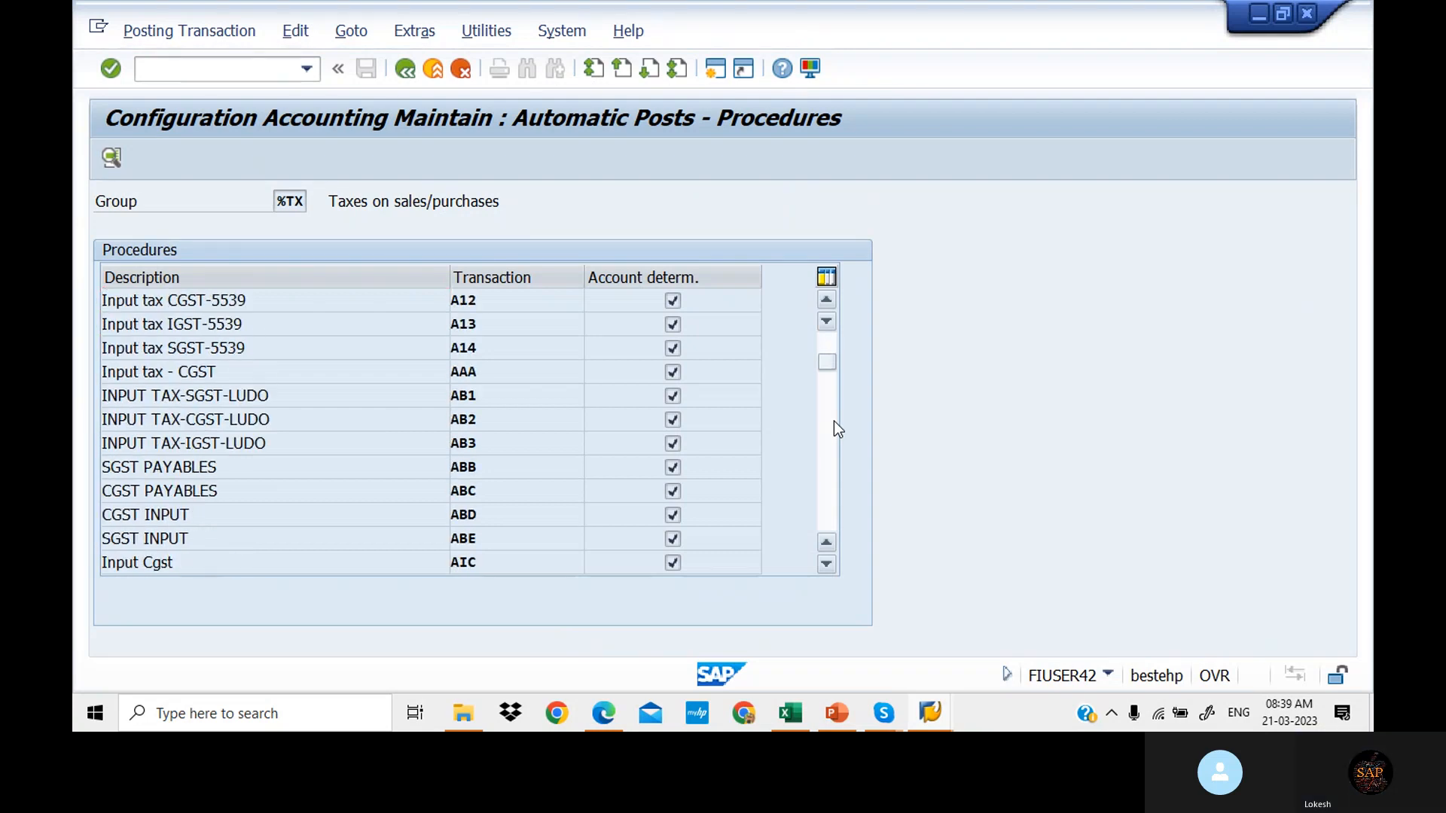
pyautogui.click(834, 422)
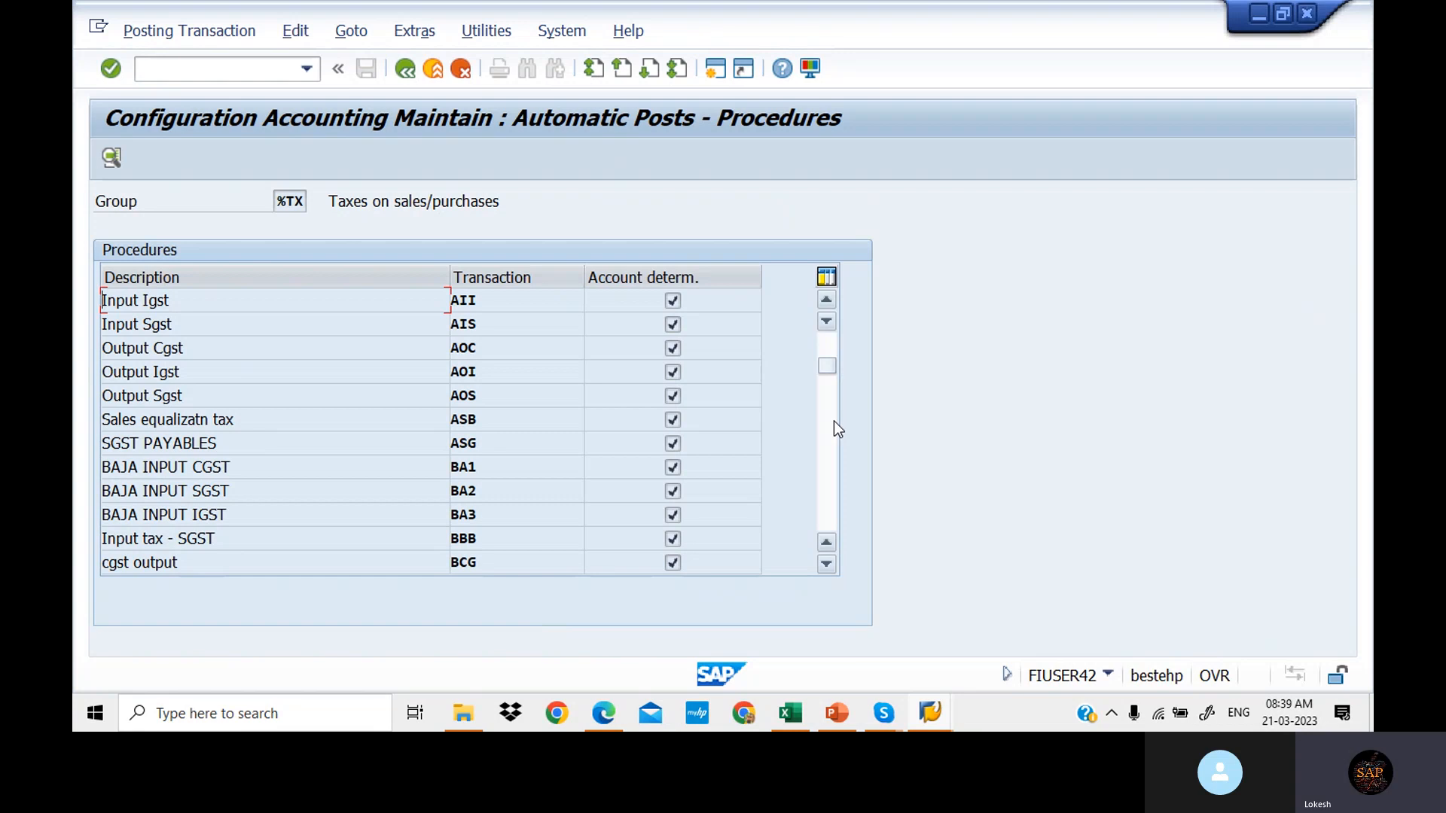
pyautogui.click(834, 421)
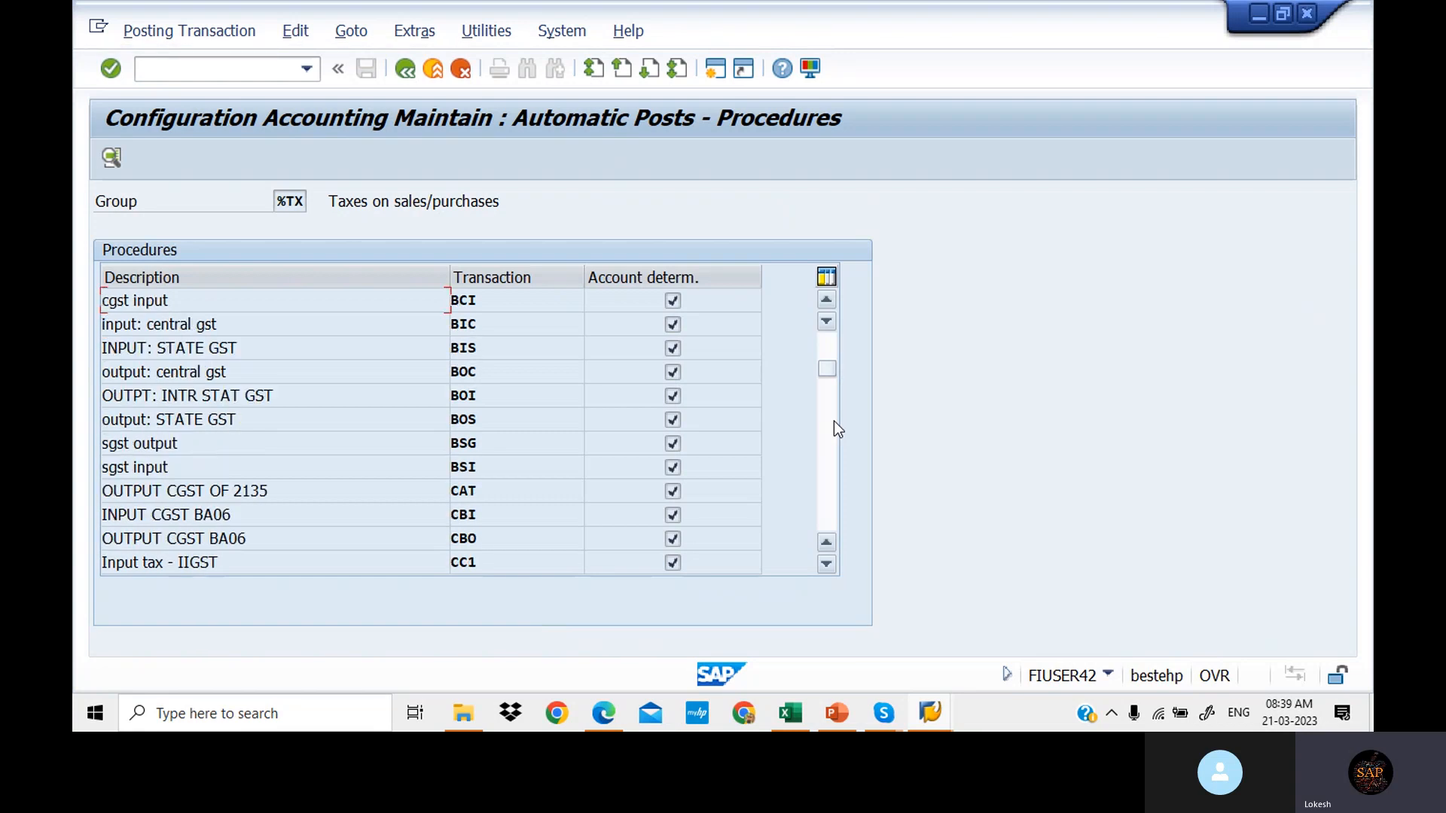
pyautogui.click(834, 422)
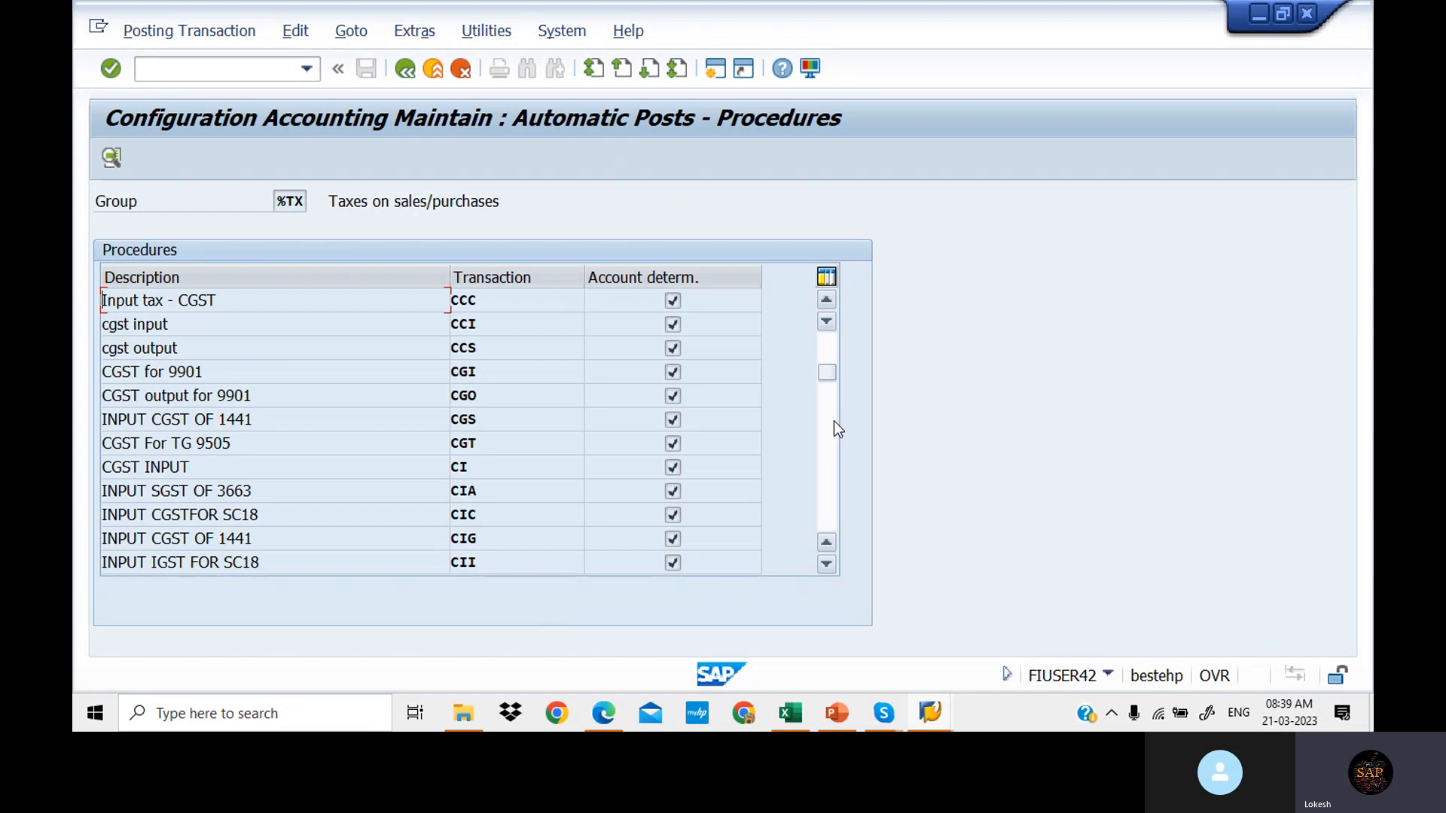
pyautogui.click(833, 429)
pyautogui.click(834, 423)
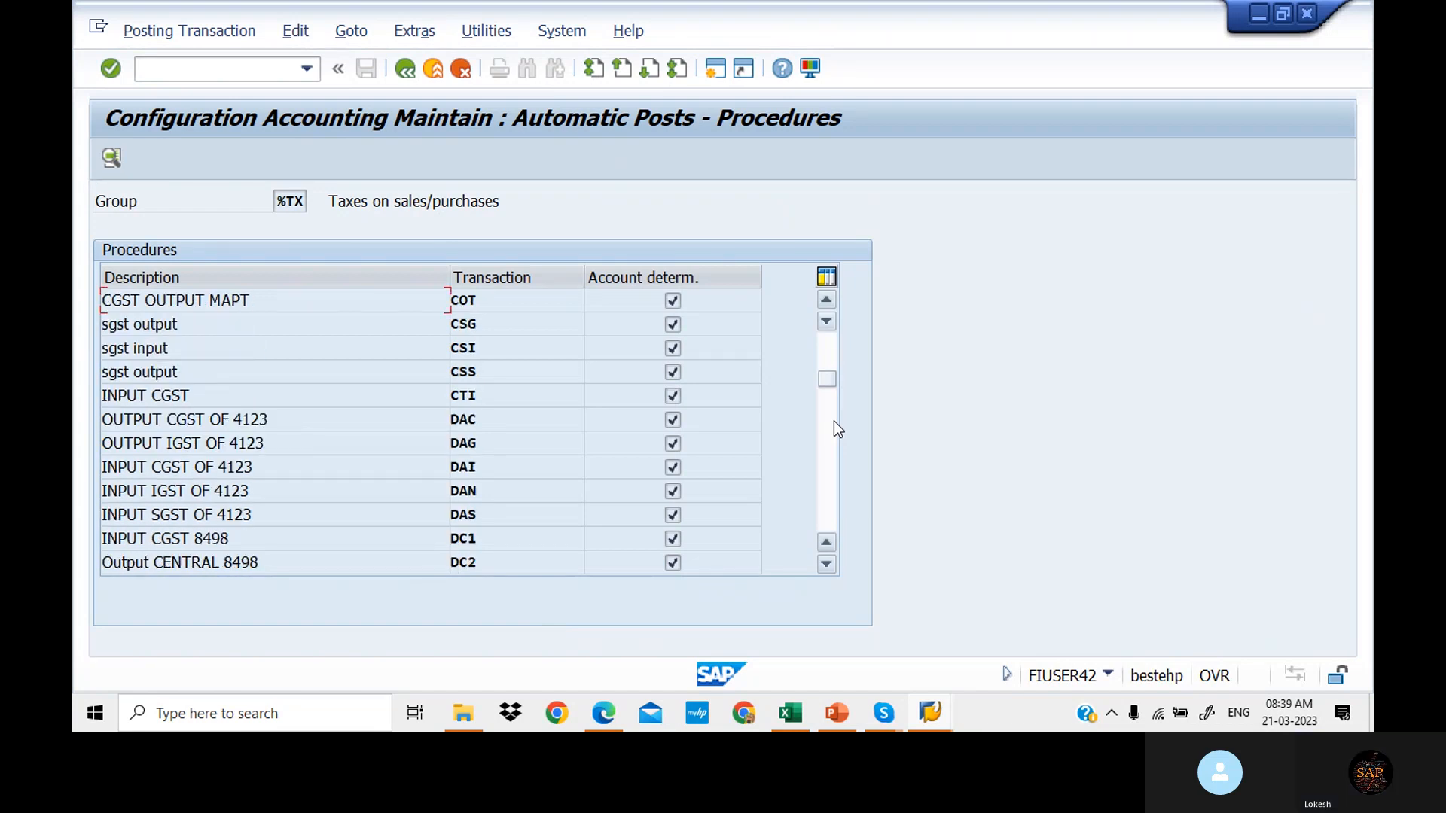
pyautogui.click(833, 424)
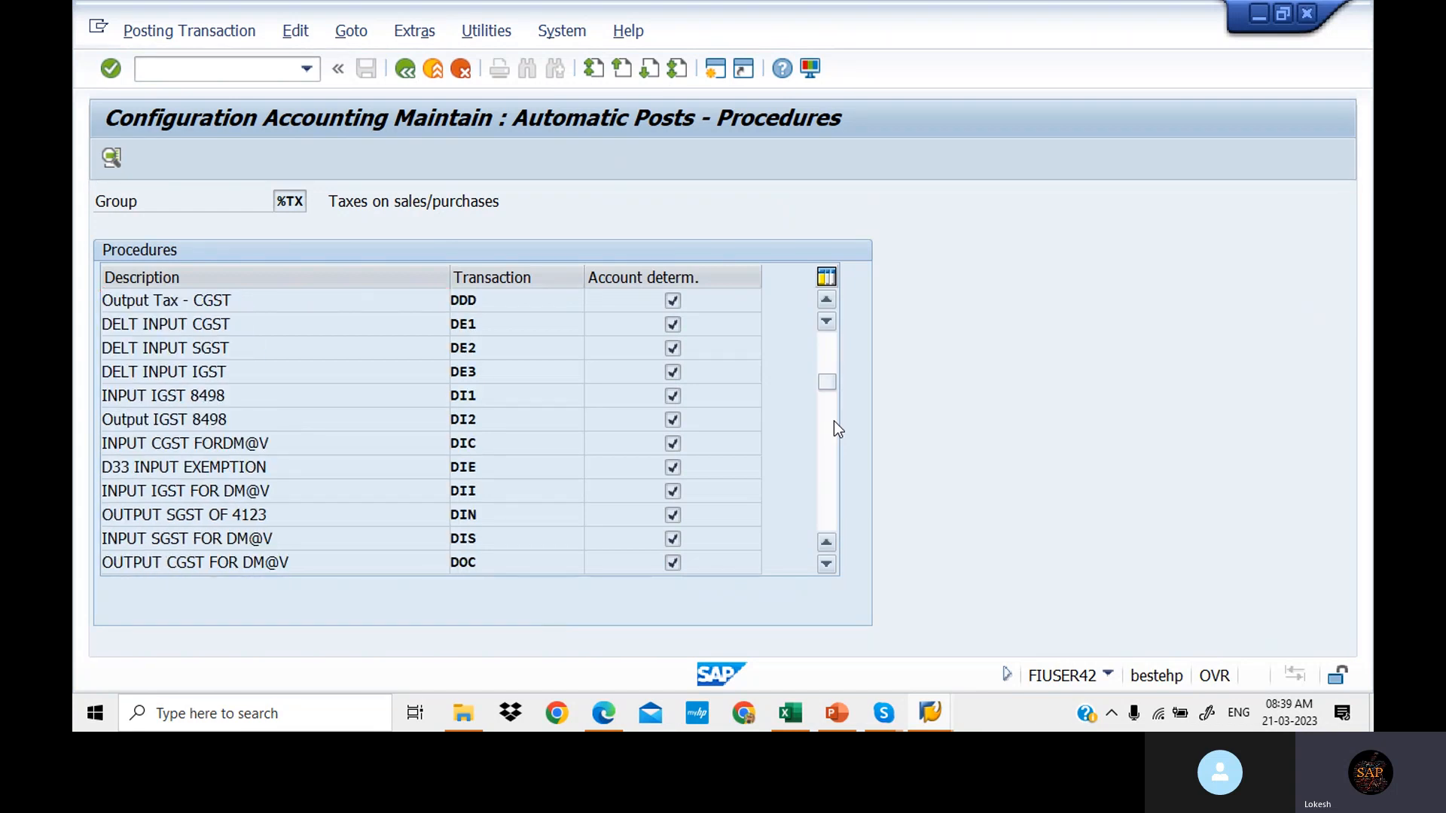
pyautogui.click(834, 421)
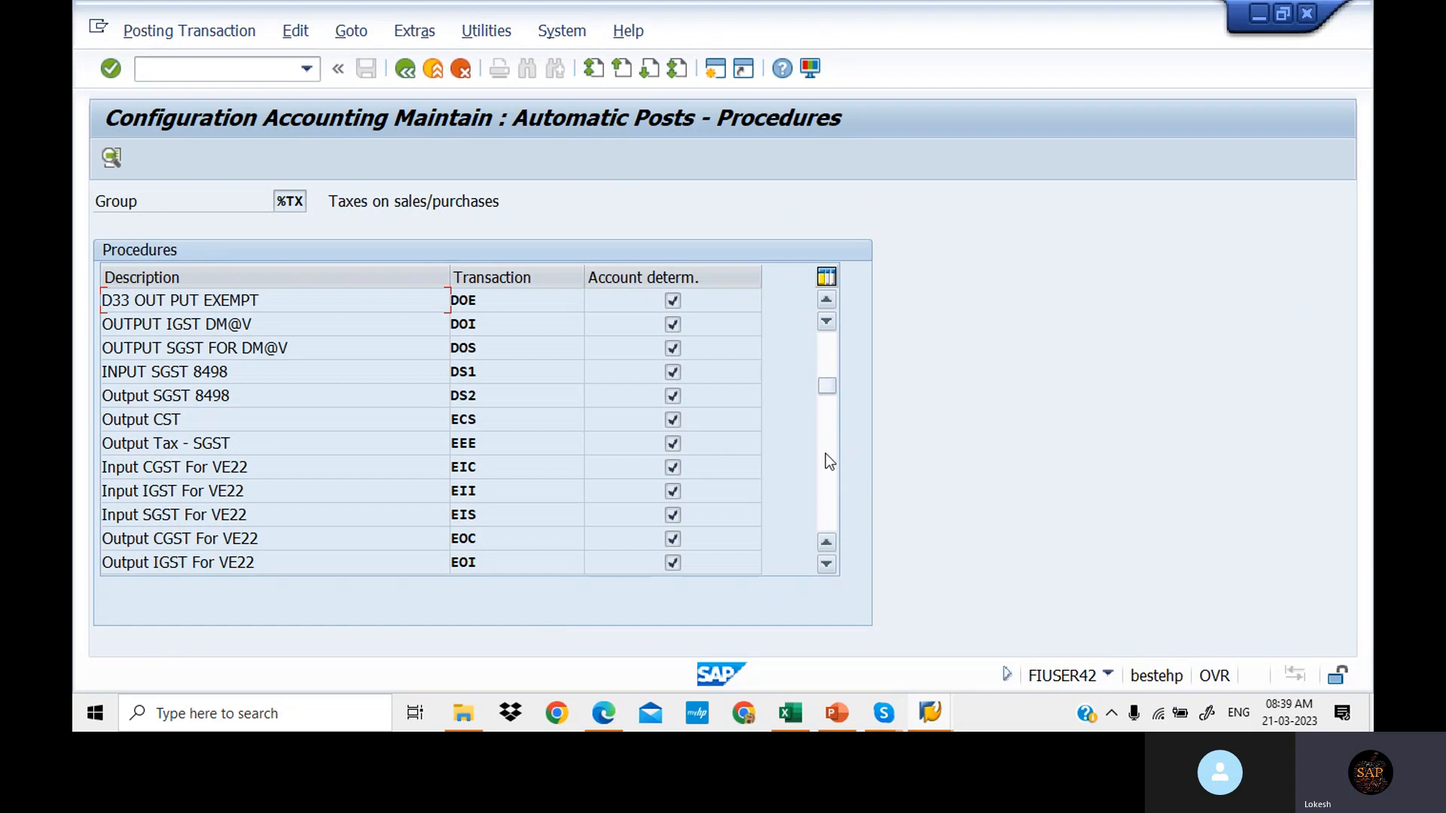
pyautogui.click(826, 454)
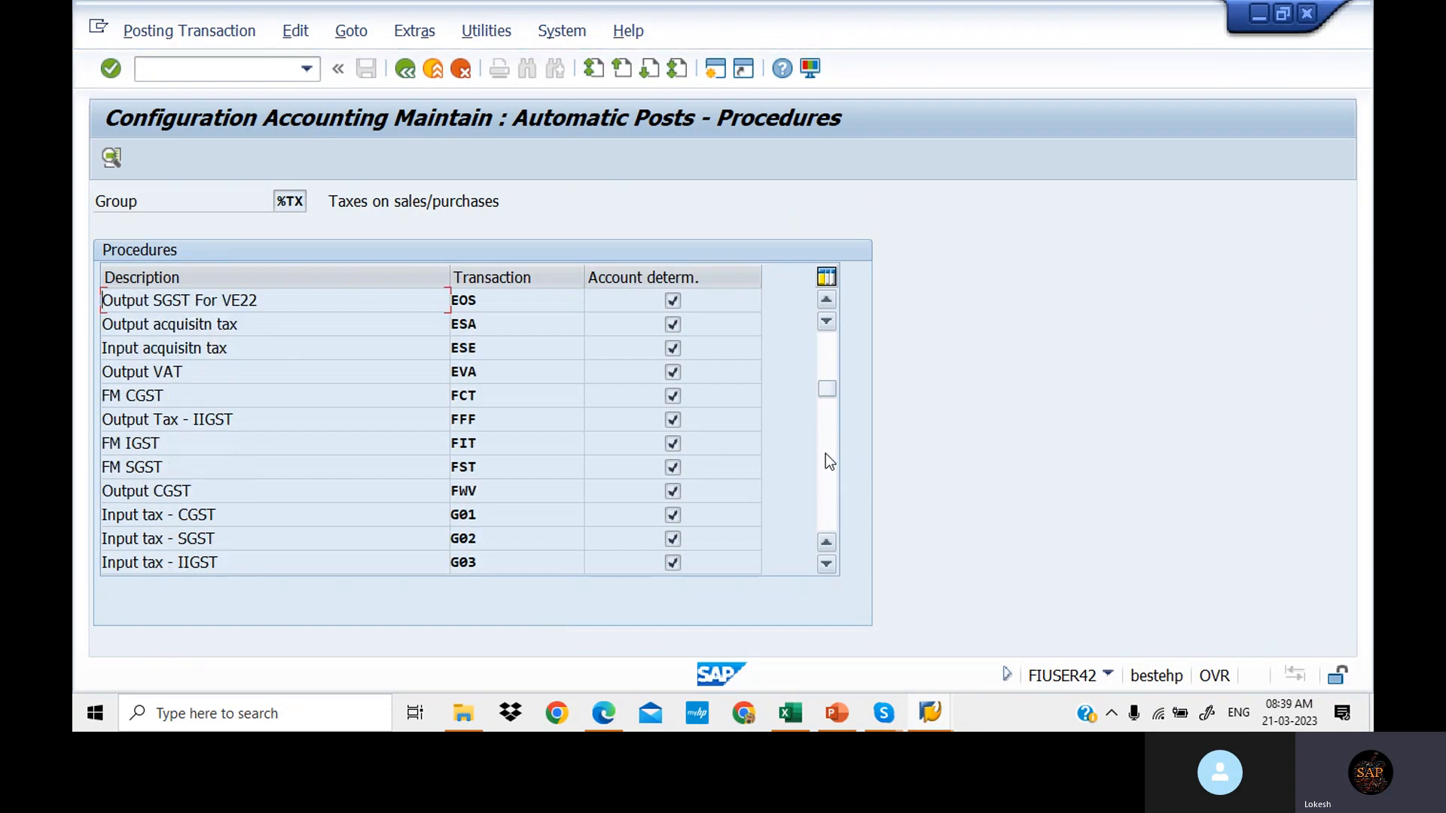
pyautogui.click(825, 453)
pyautogui.click(825, 454)
pyautogui.click(825, 454)
pyautogui.click(826, 454)
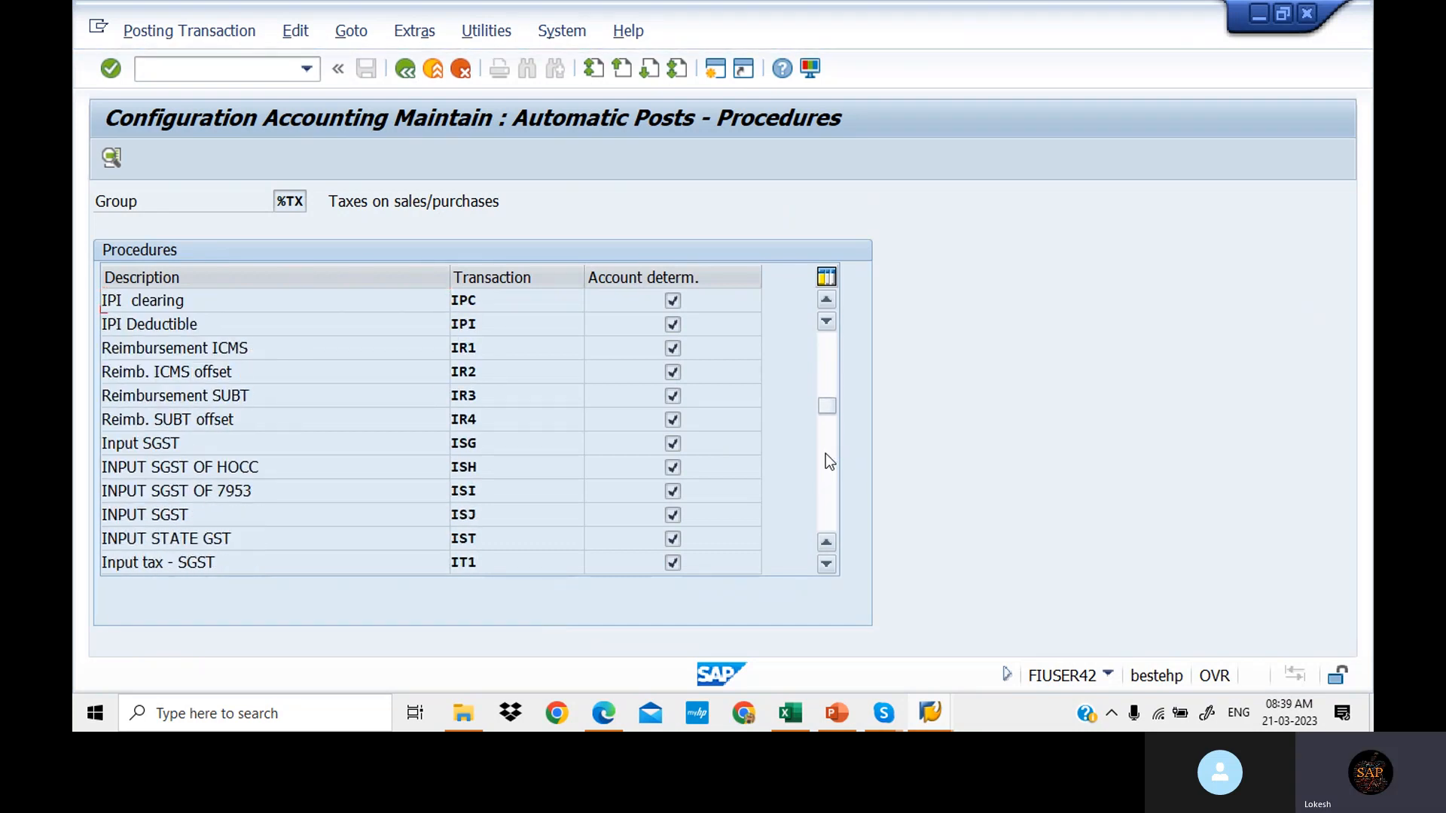
pyautogui.click(825, 453)
pyautogui.click(826, 454)
pyautogui.click(825, 489)
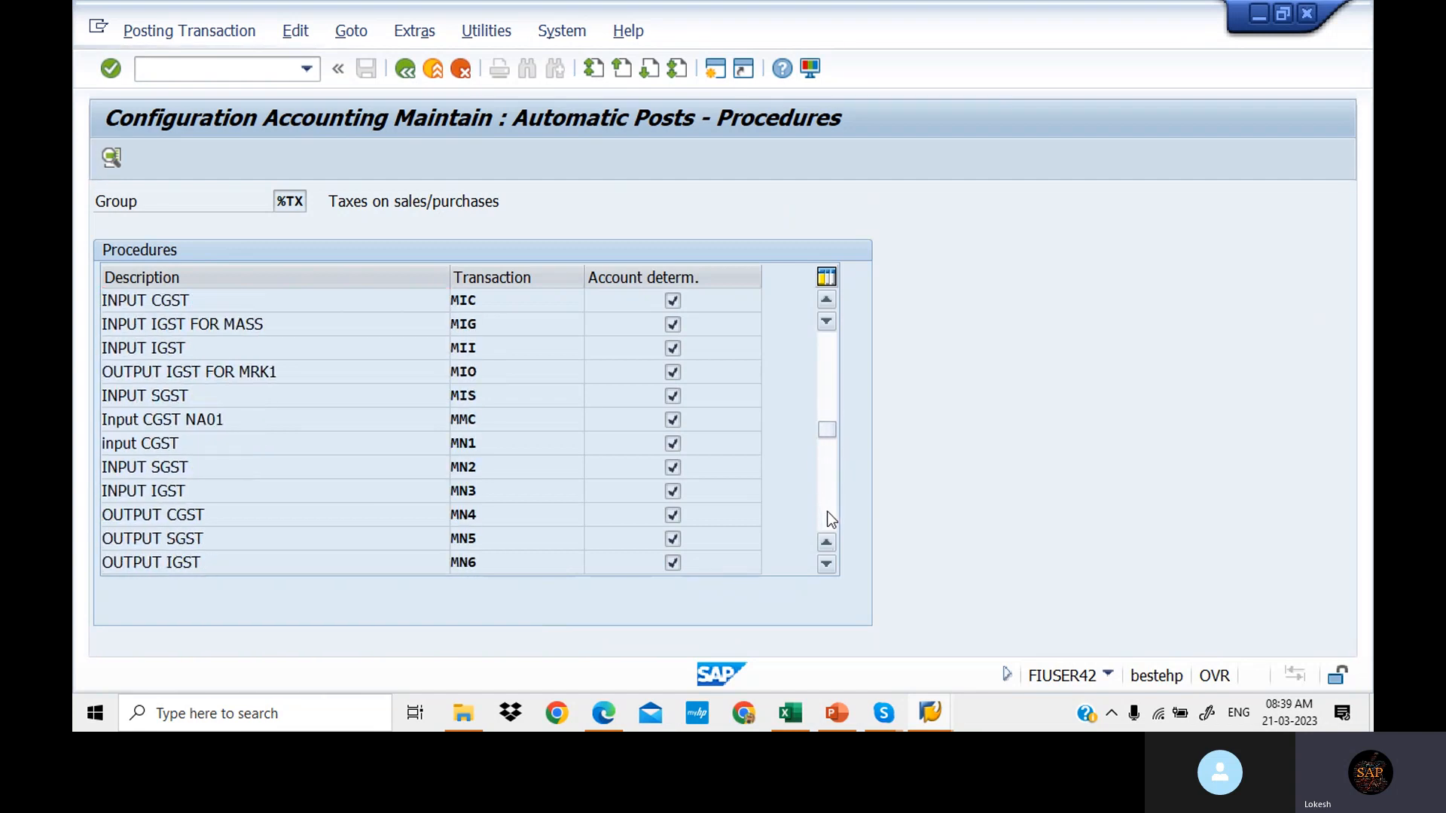
pyautogui.click(827, 512)
pyautogui.click(827, 512)
pyautogui.click(827, 512)
pyautogui.click(827, 512)
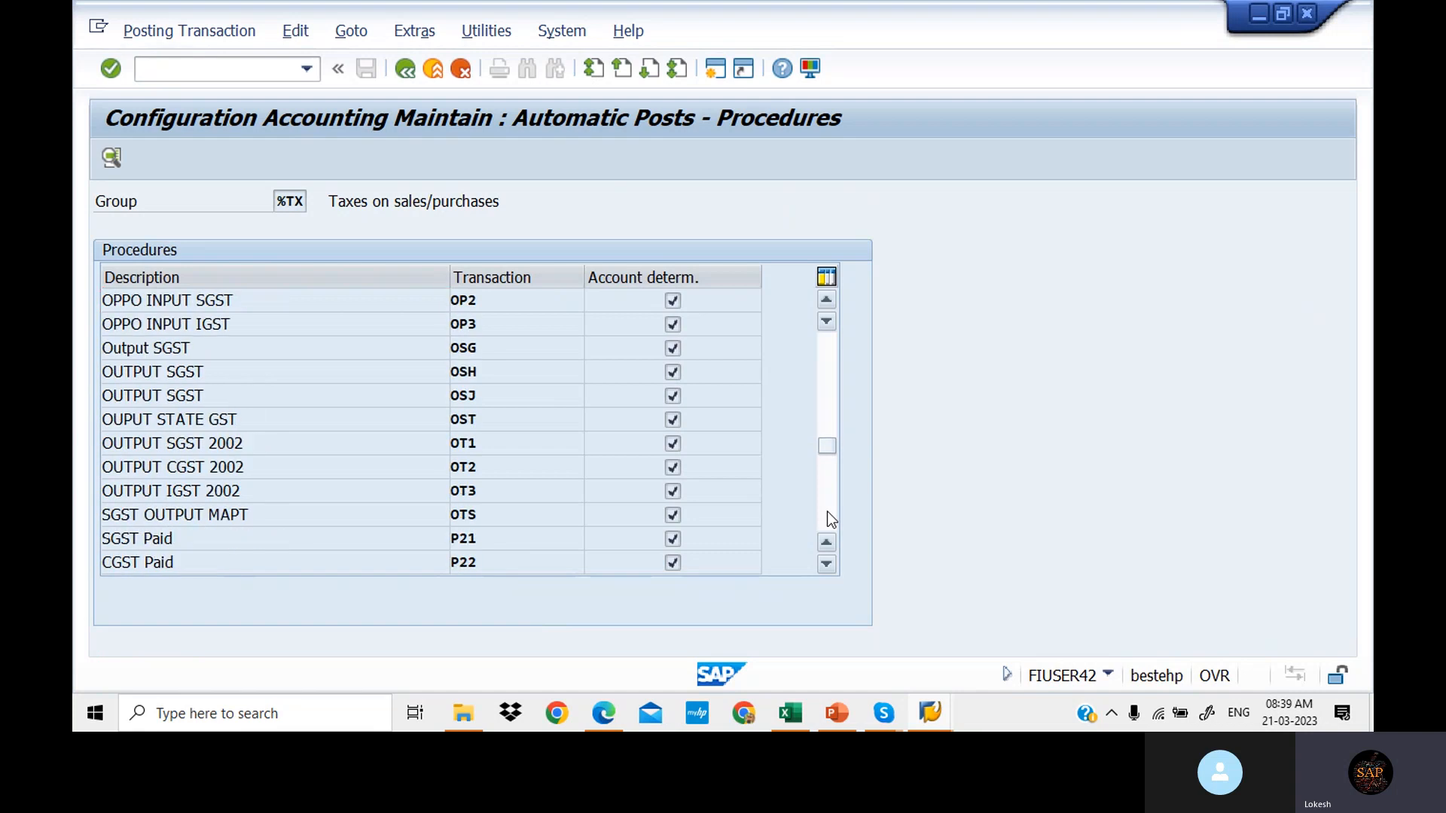
pyautogui.click(827, 512)
pyautogui.click(827, 512)
pyautogui.click(827, 512)
pyautogui.click(827, 512)
pyautogui.click(827, 512)
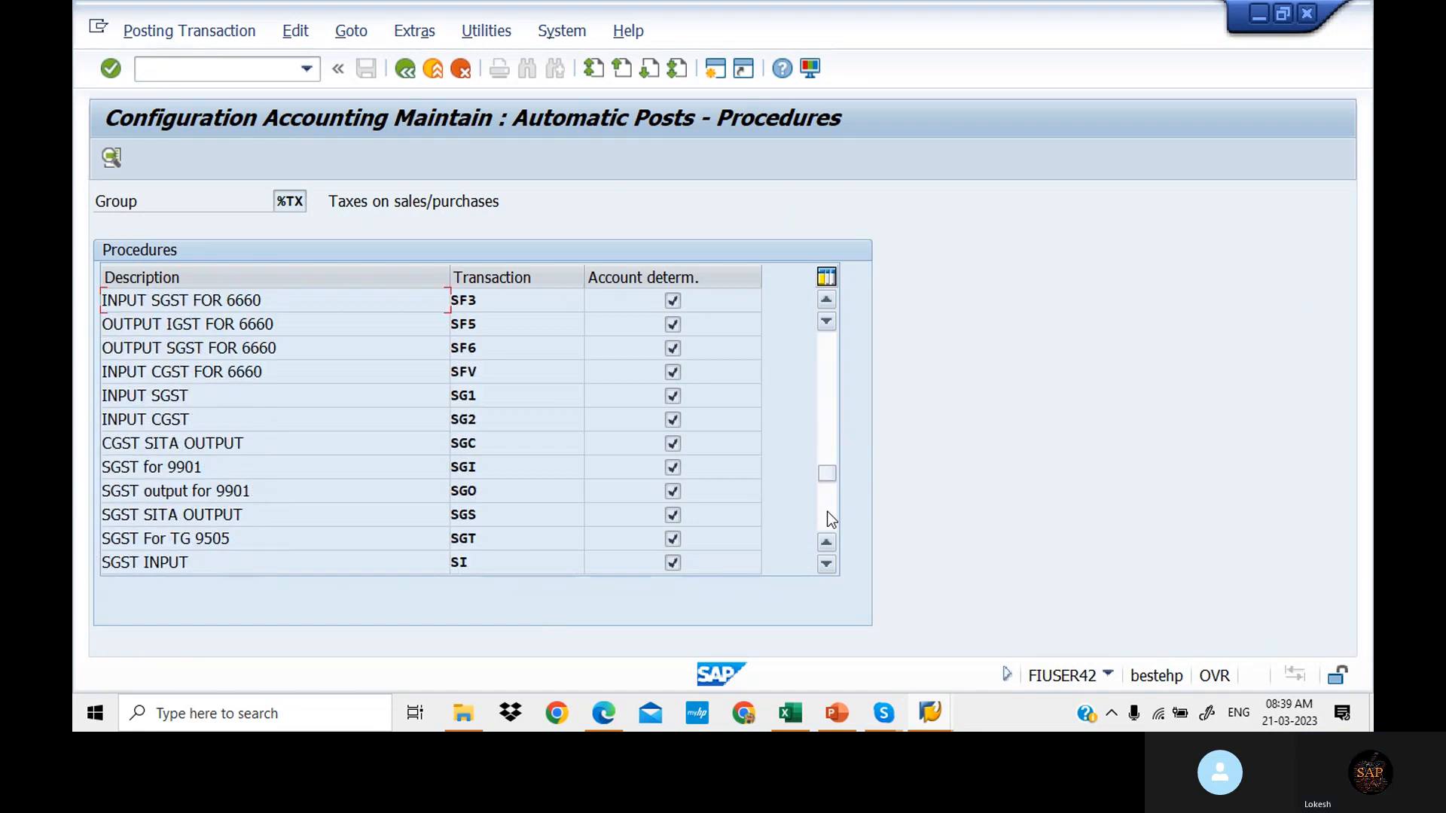
pyautogui.click(827, 512)
pyautogui.click(827, 512)
pyautogui.click(827, 512)
pyautogui.click(827, 512)
pyautogui.click(827, 512)
pyautogui.click(827, 512)
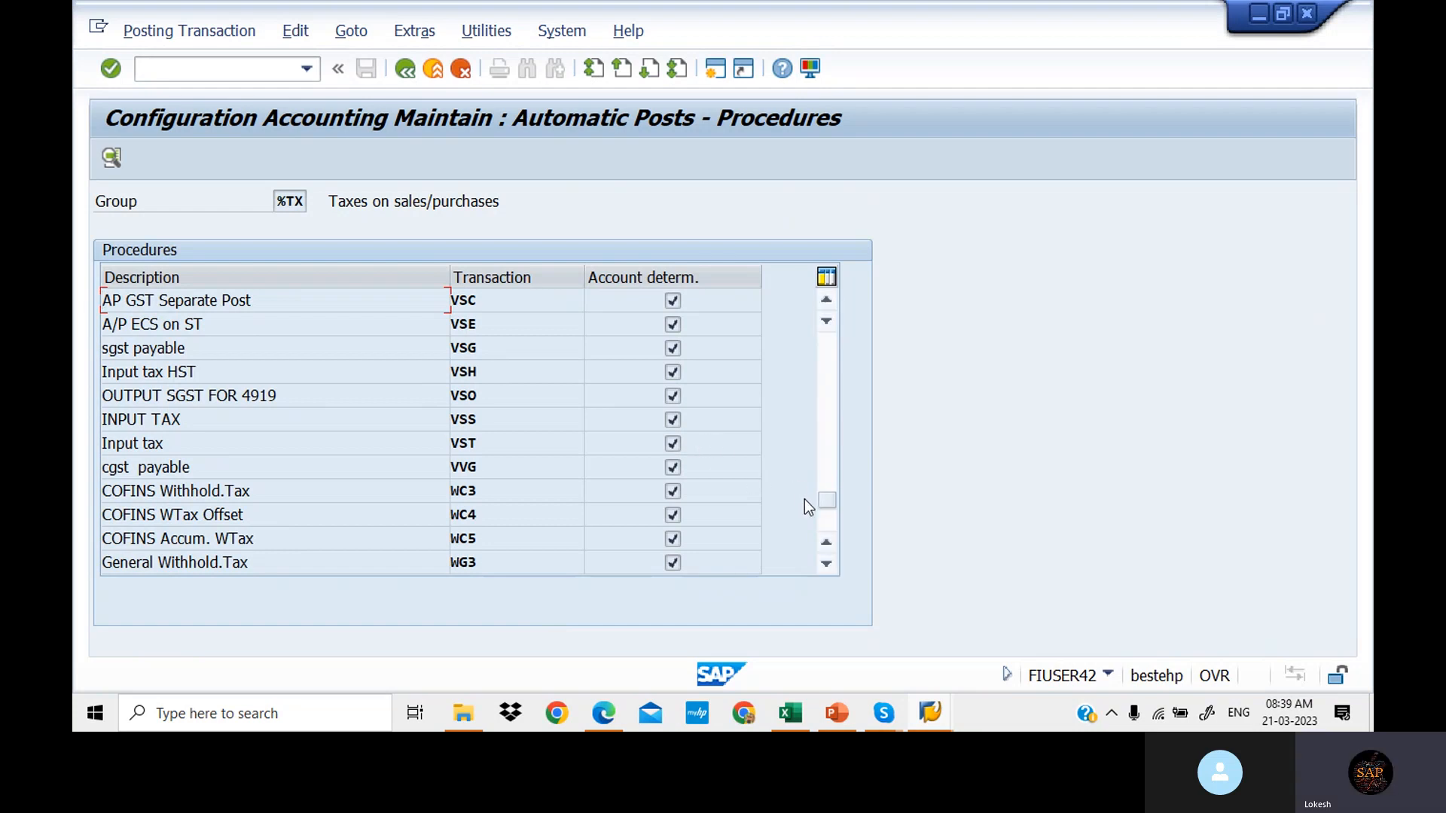
pyautogui.click(826, 519)
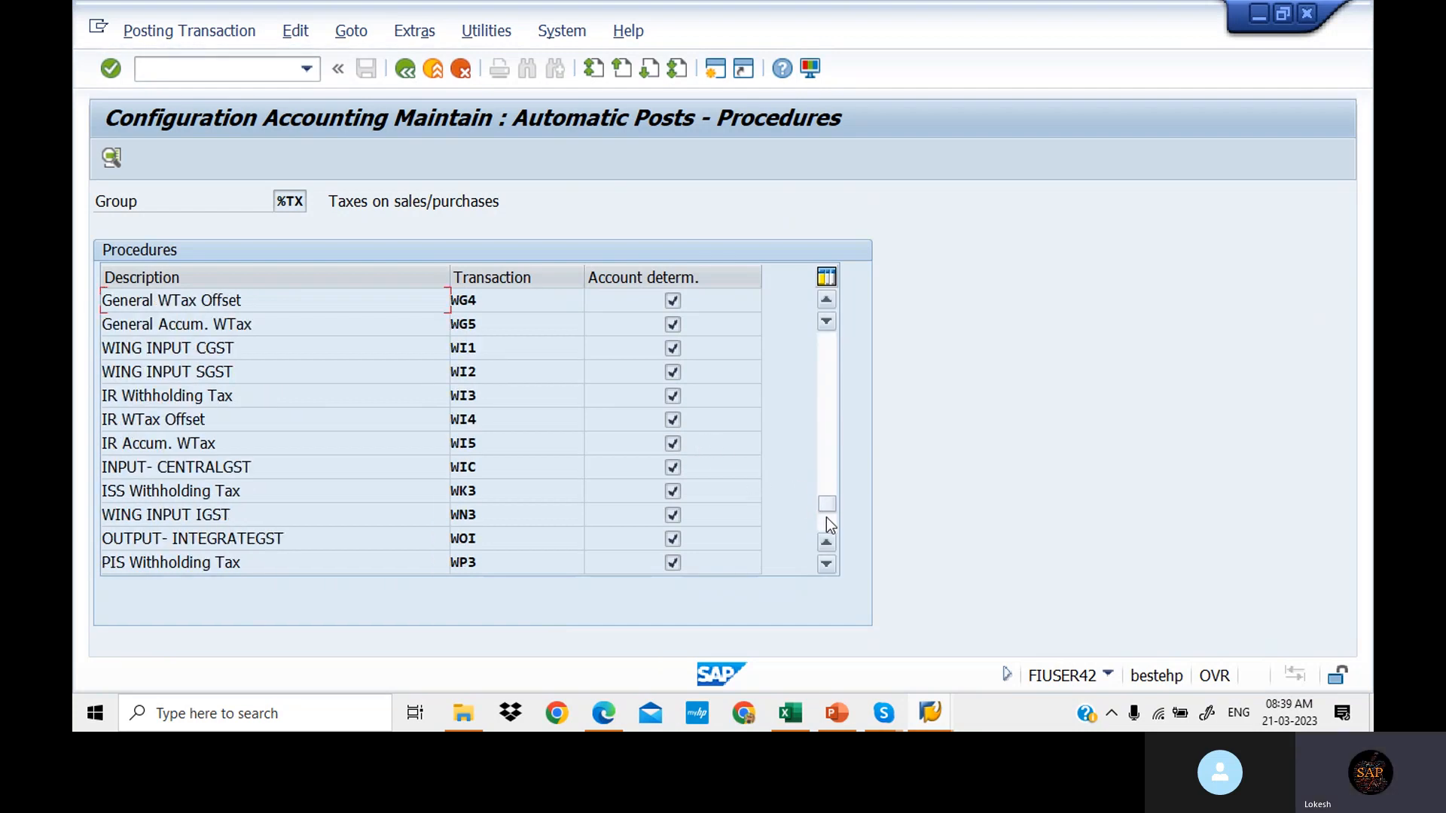
pyautogui.click(826, 518)
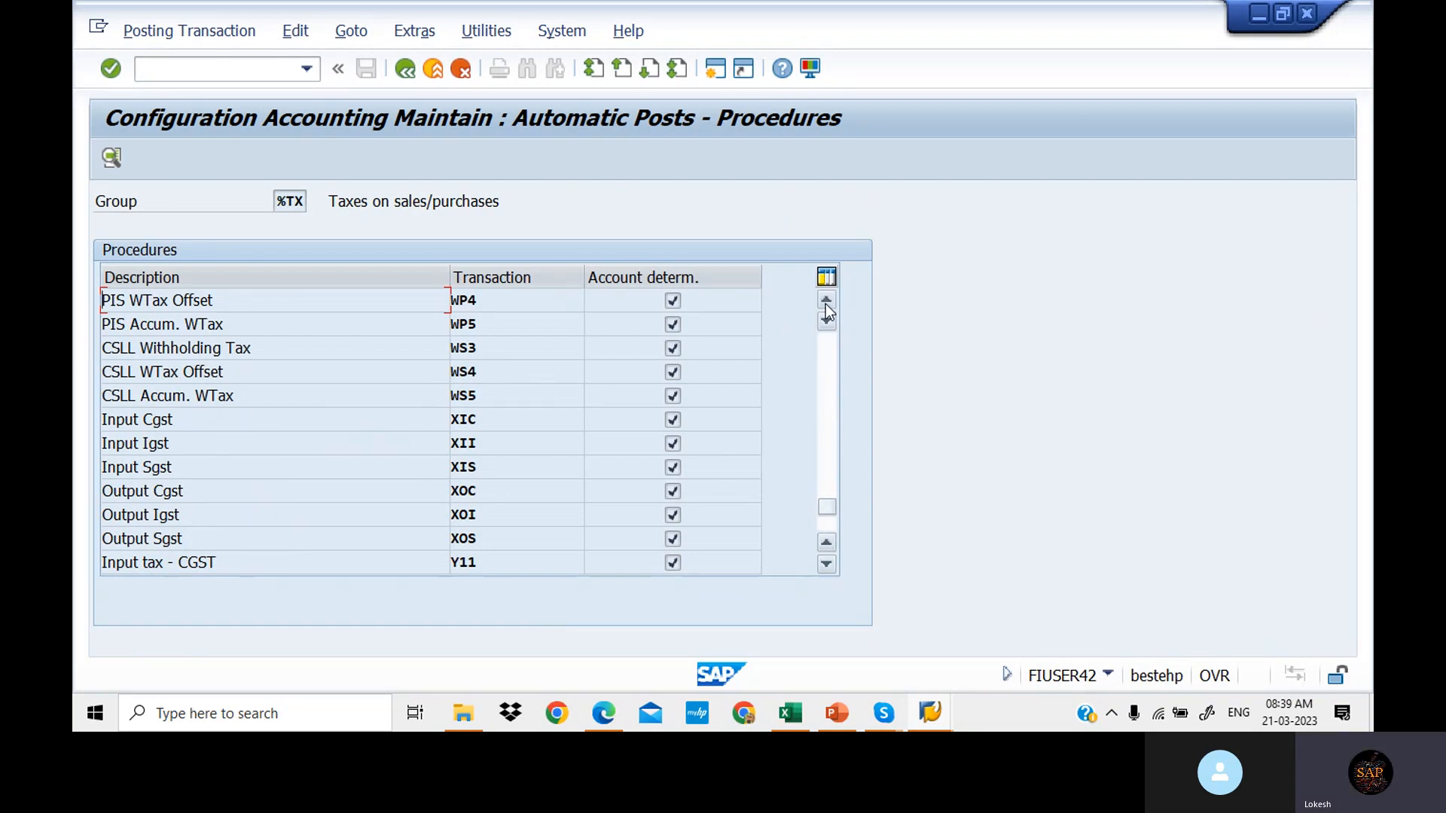
pyautogui.click(826, 322)
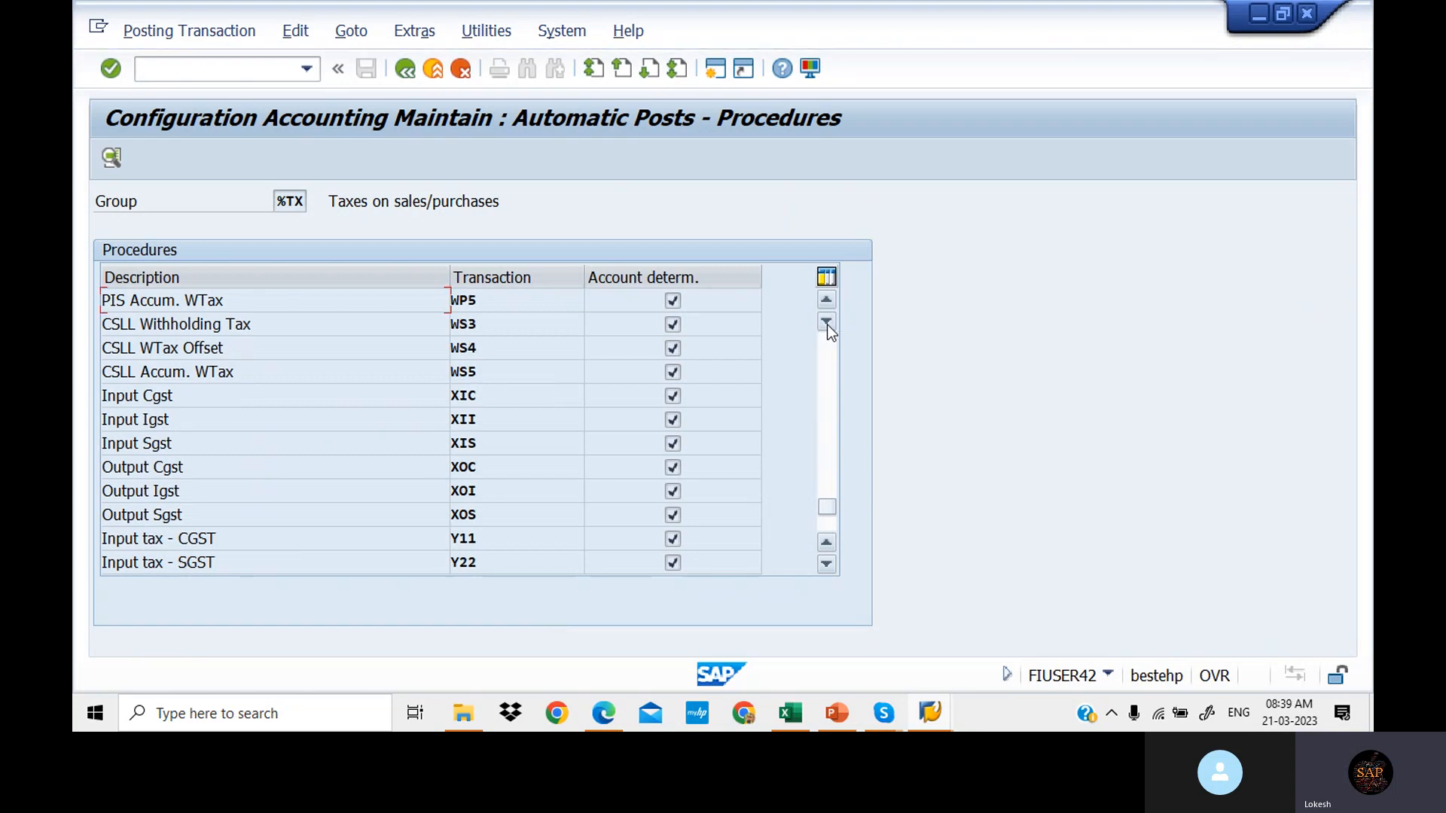
pyautogui.click(826, 323)
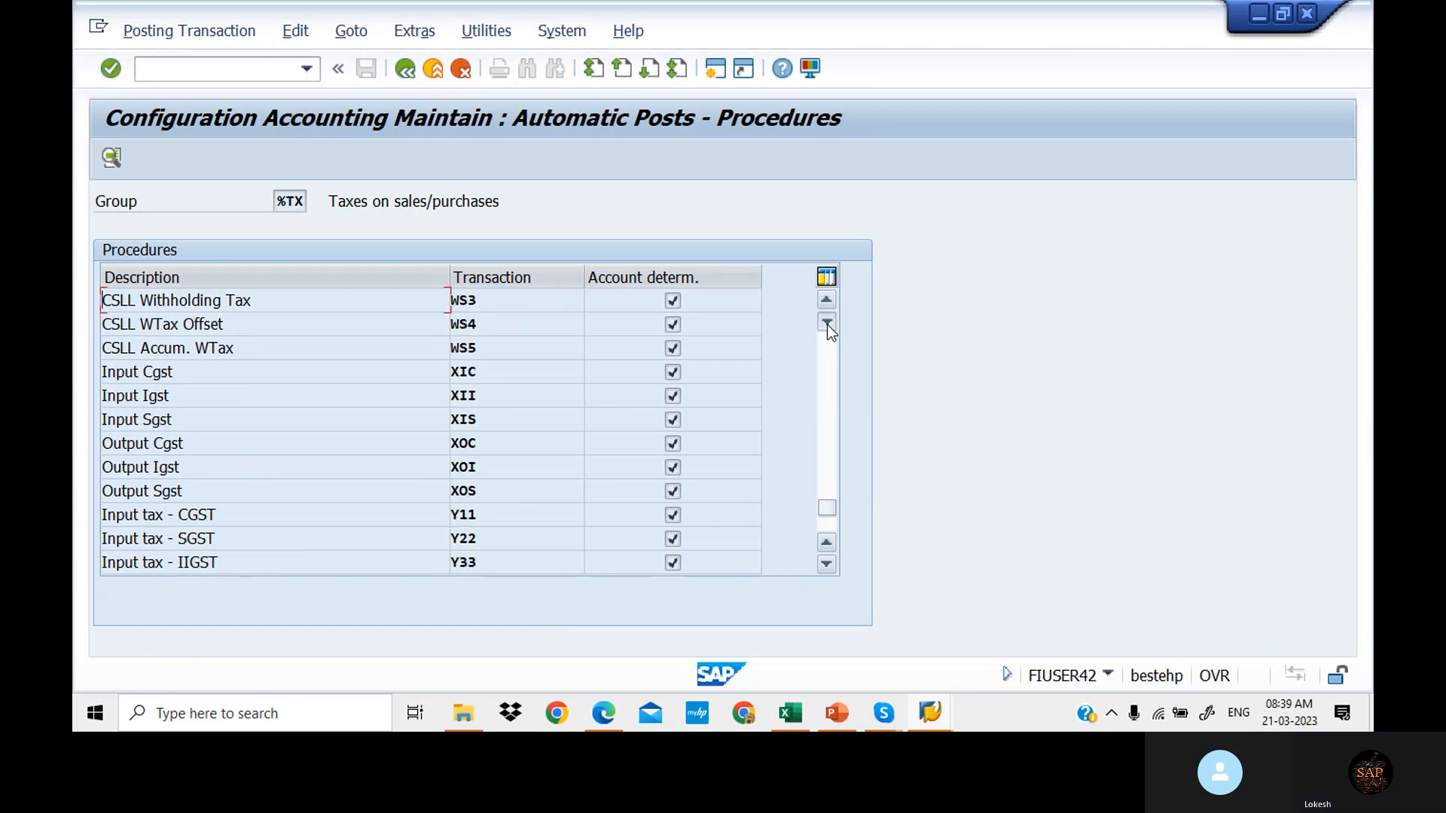
pyautogui.click(826, 322)
pyautogui.click(826, 322)
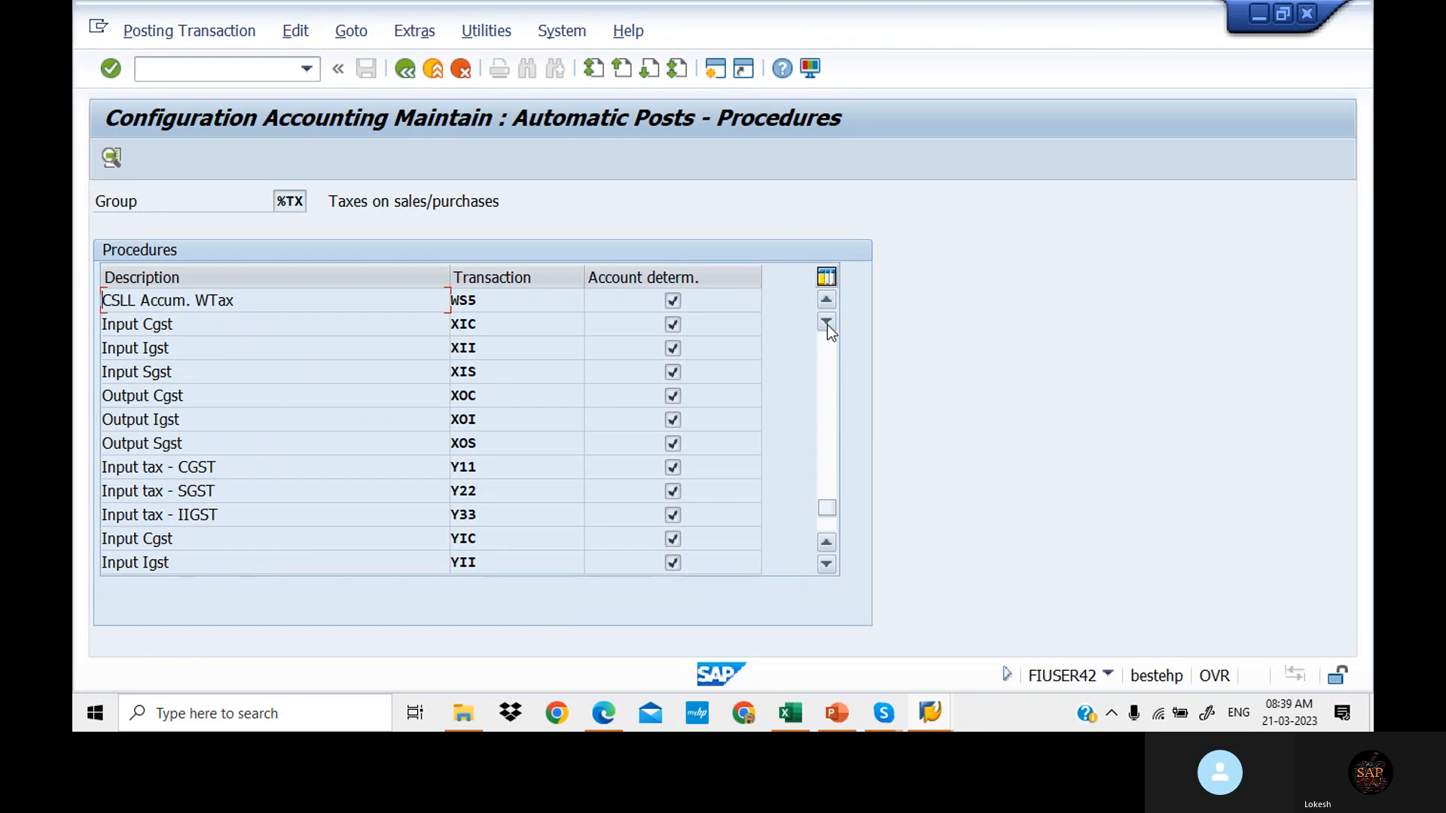
pyautogui.click(826, 323)
pyautogui.click(826, 322)
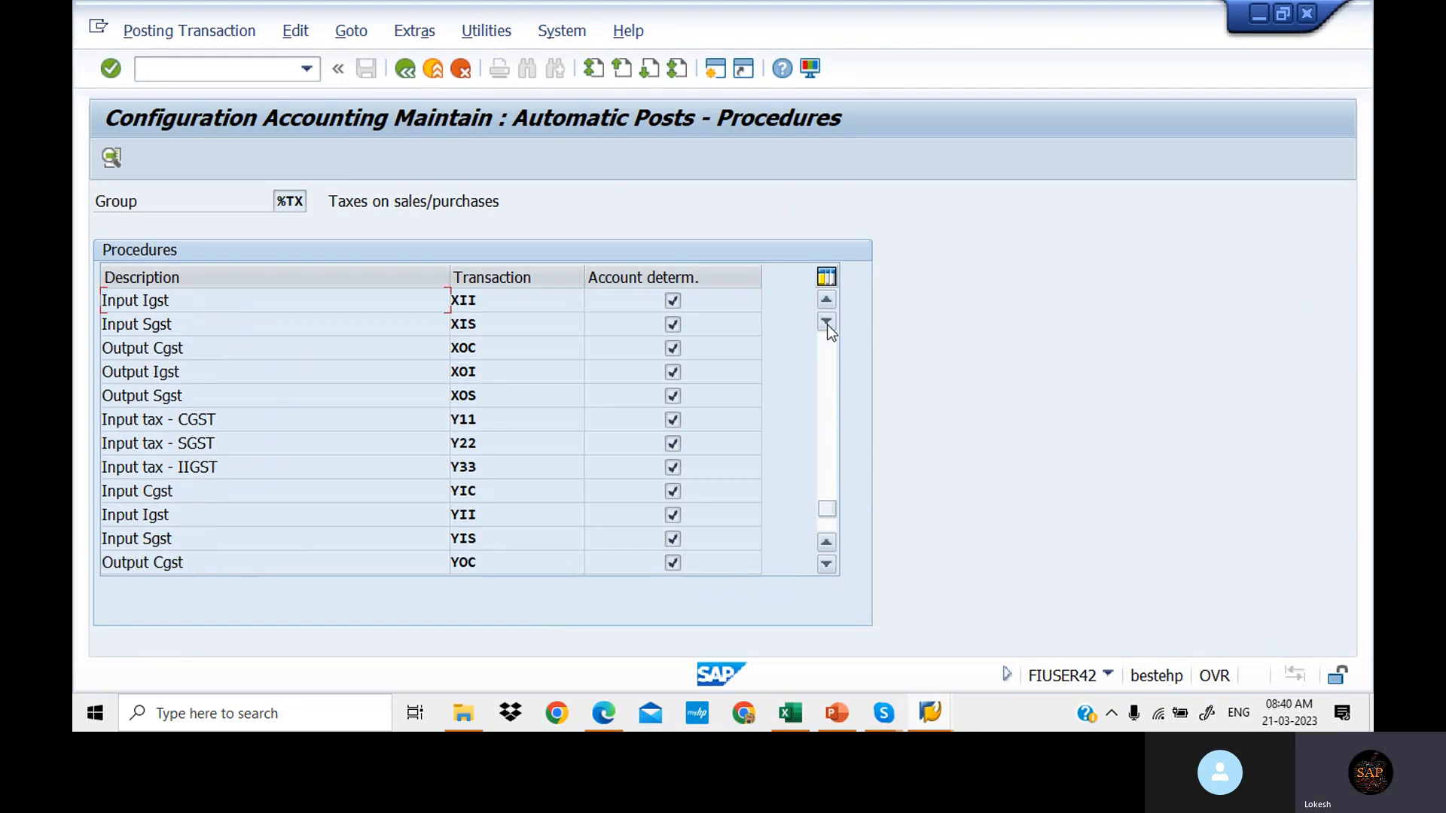
pyautogui.click(826, 322)
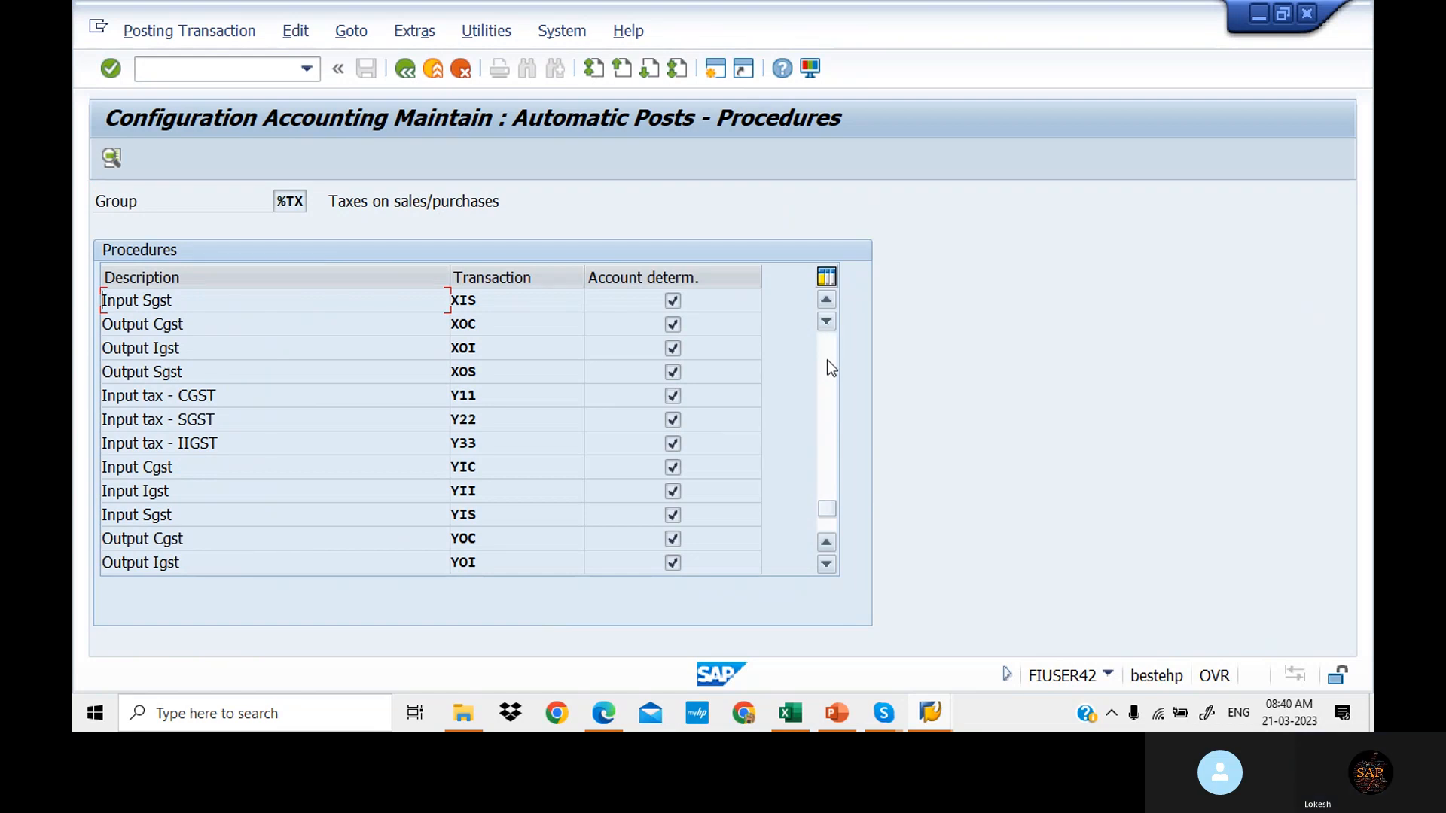
pyautogui.click(827, 526)
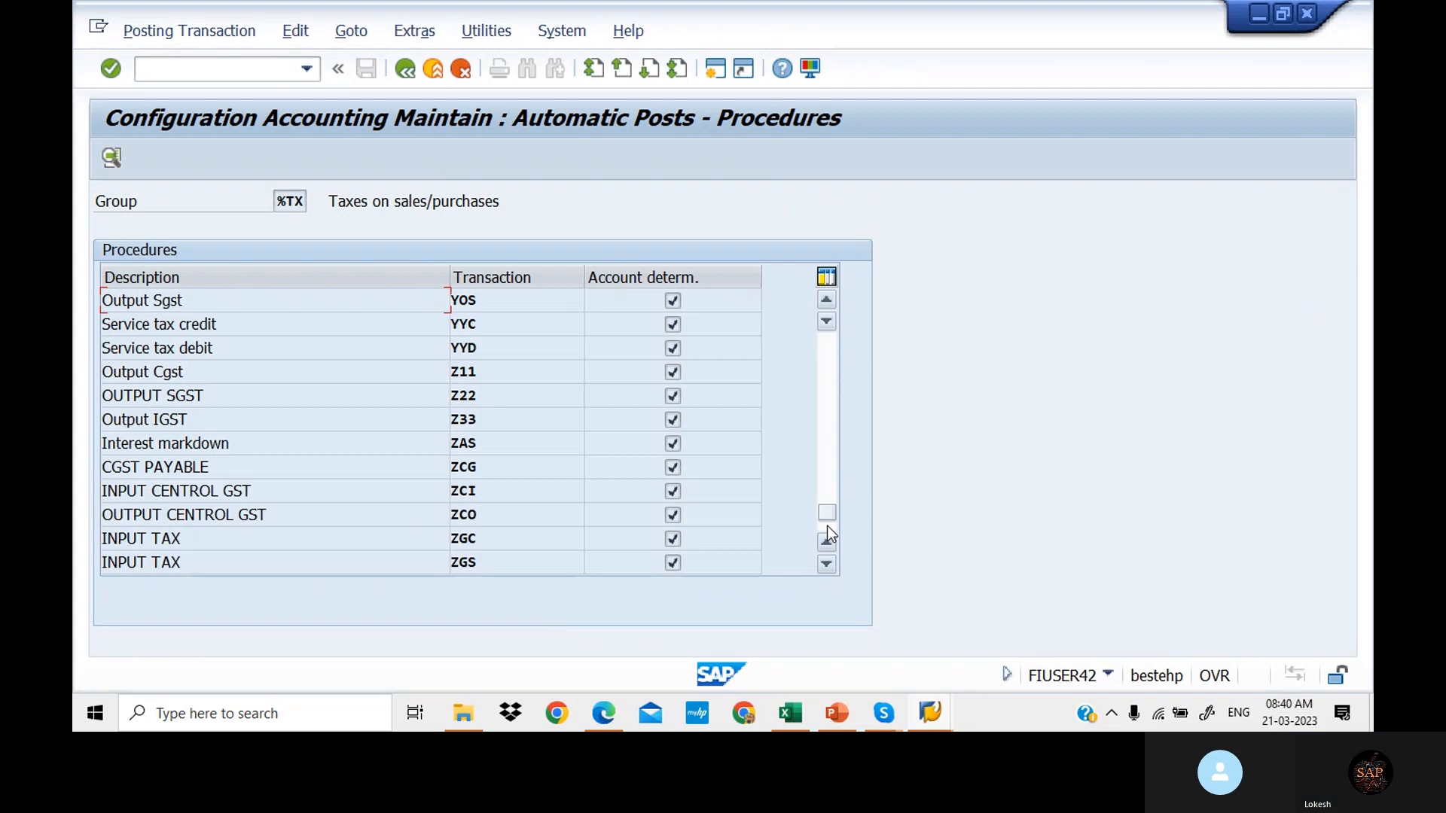
# Step: Open the account assignment of key WI1 (WING INPUT CGST) for chart of accounts WIN1, saving its rules first
pyautogui.click(827, 525)
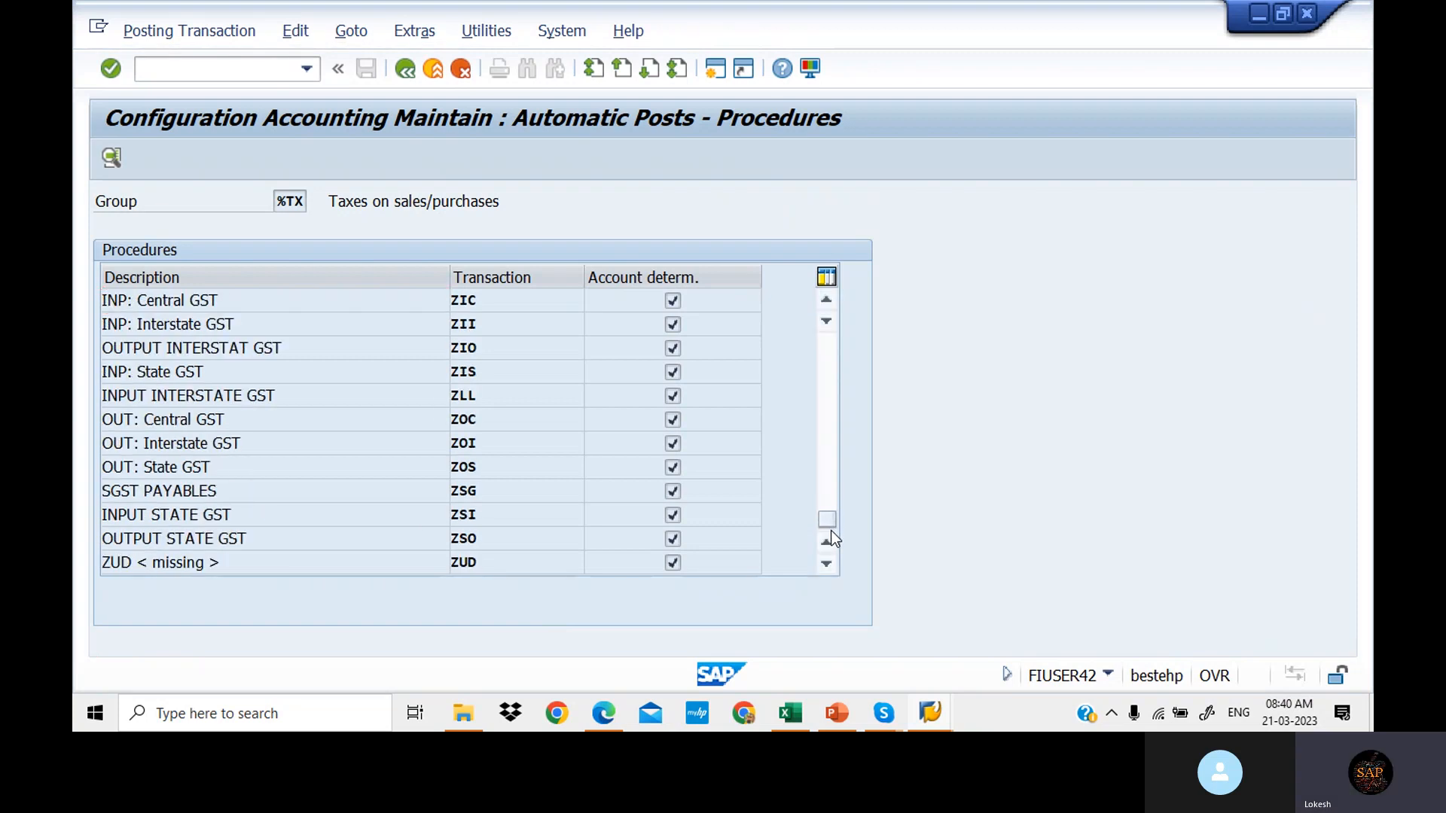
pyautogui.click(829, 530)
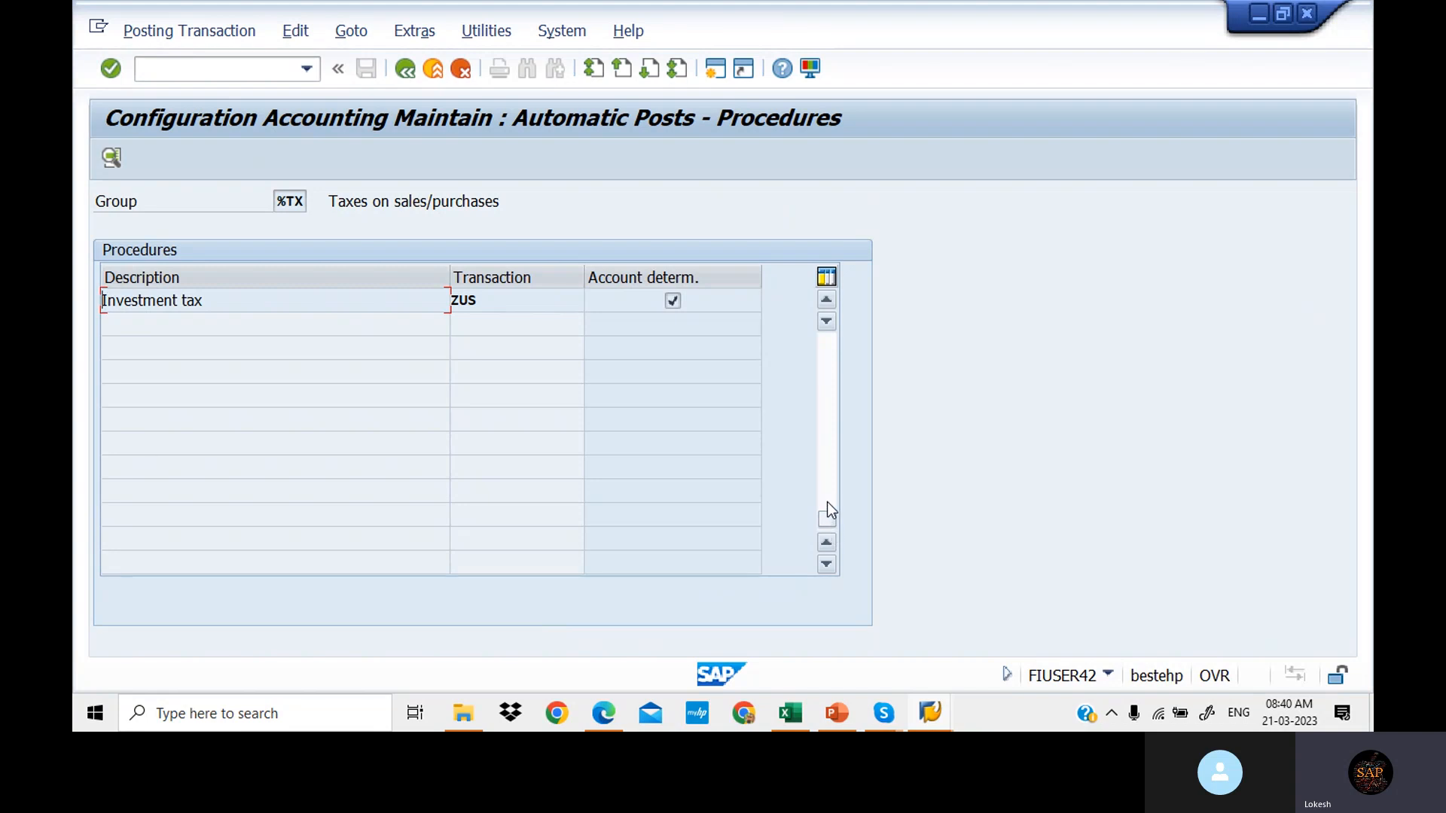
pyautogui.click(827, 502)
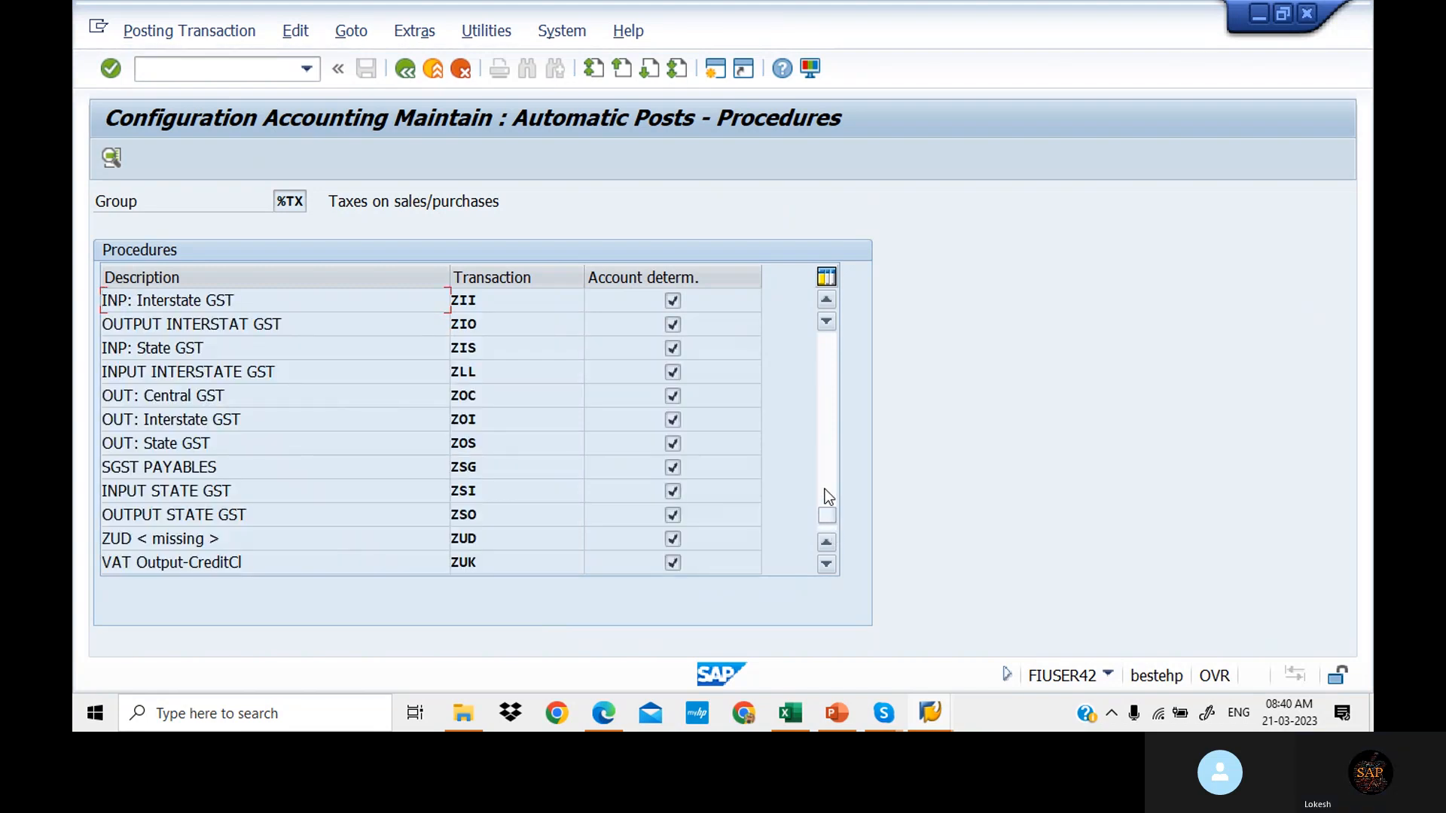
pyautogui.click(825, 490)
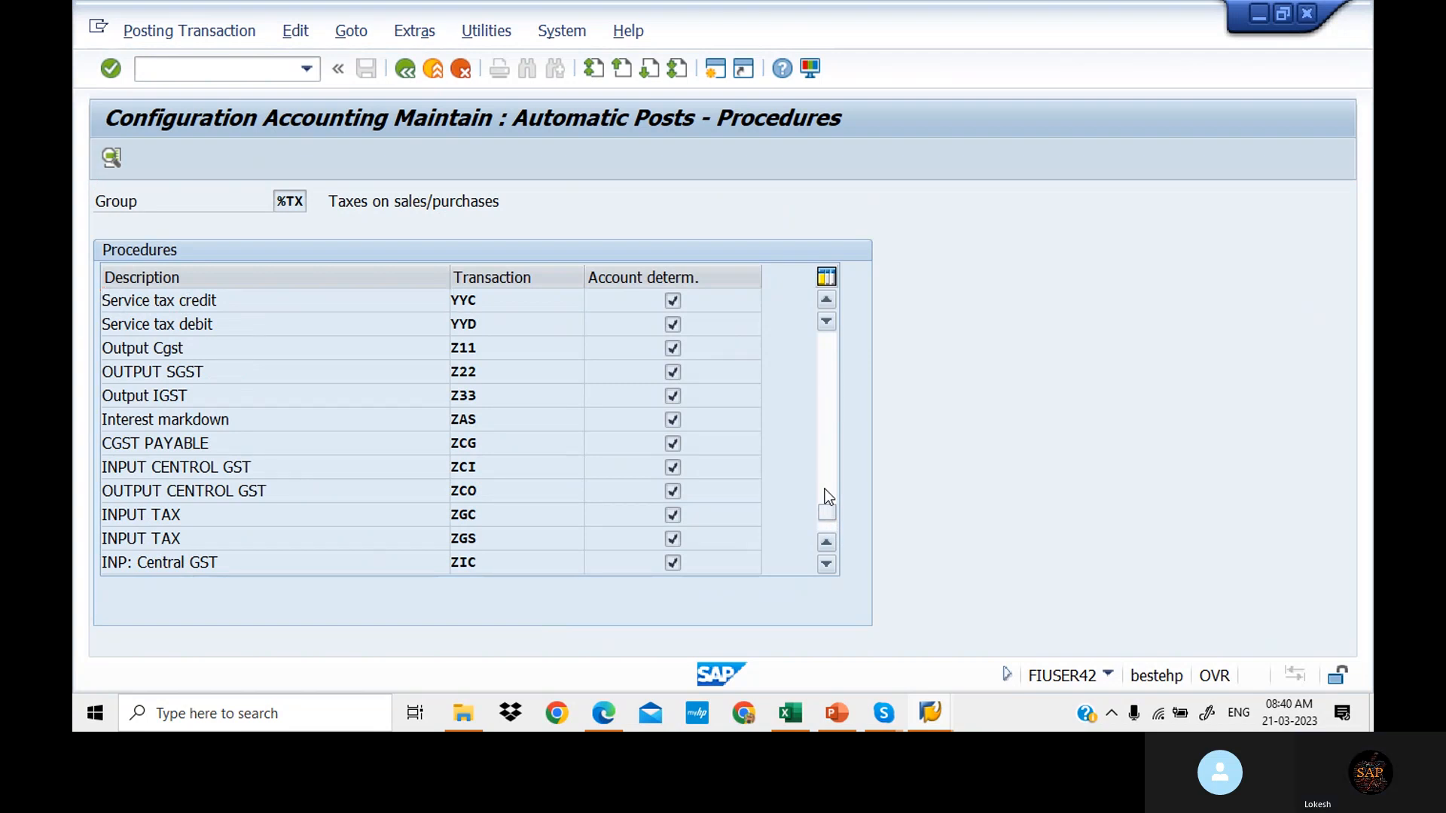
pyautogui.click(824, 489)
pyautogui.click(825, 489)
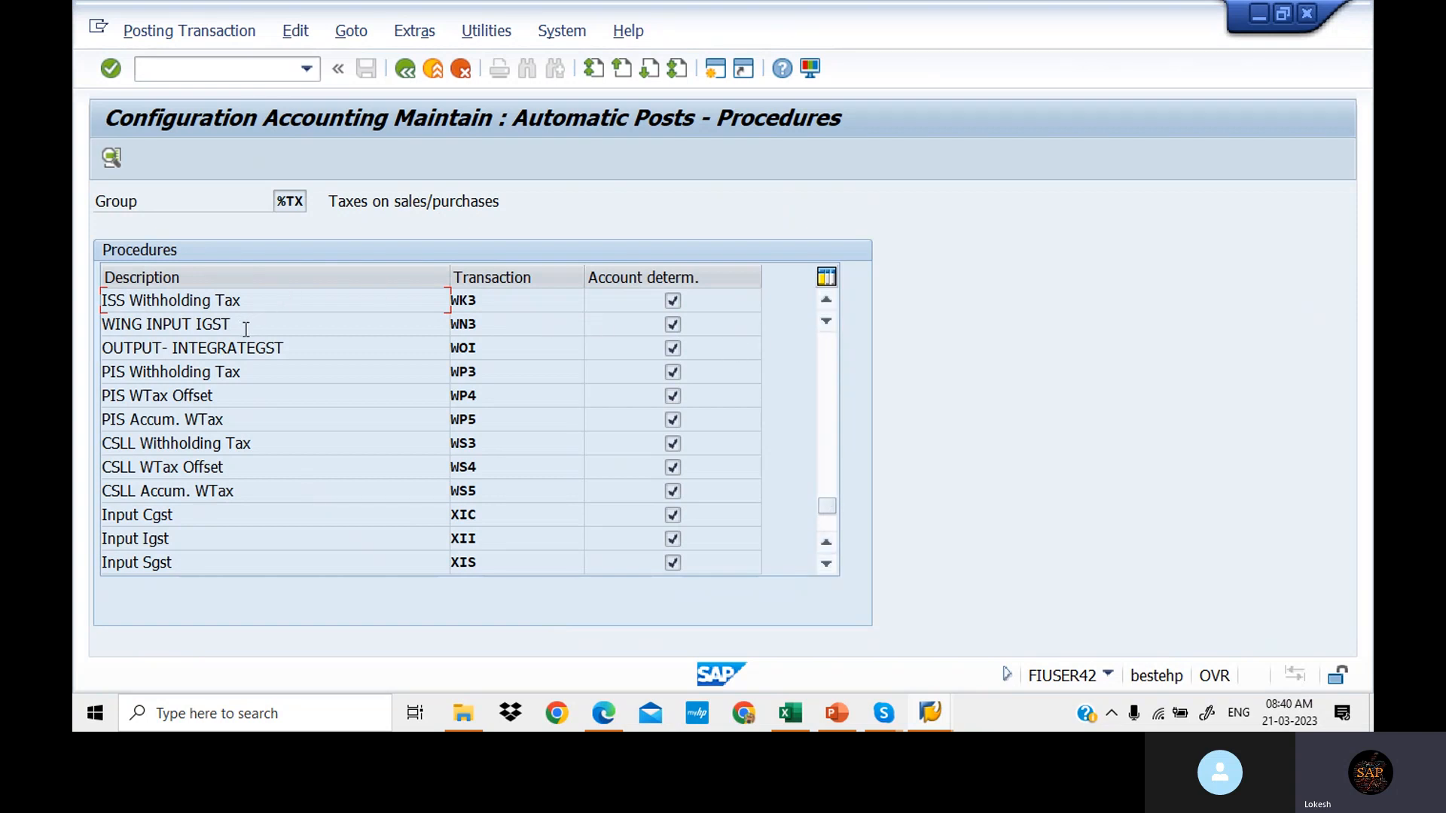
pyautogui.click(829, 344)
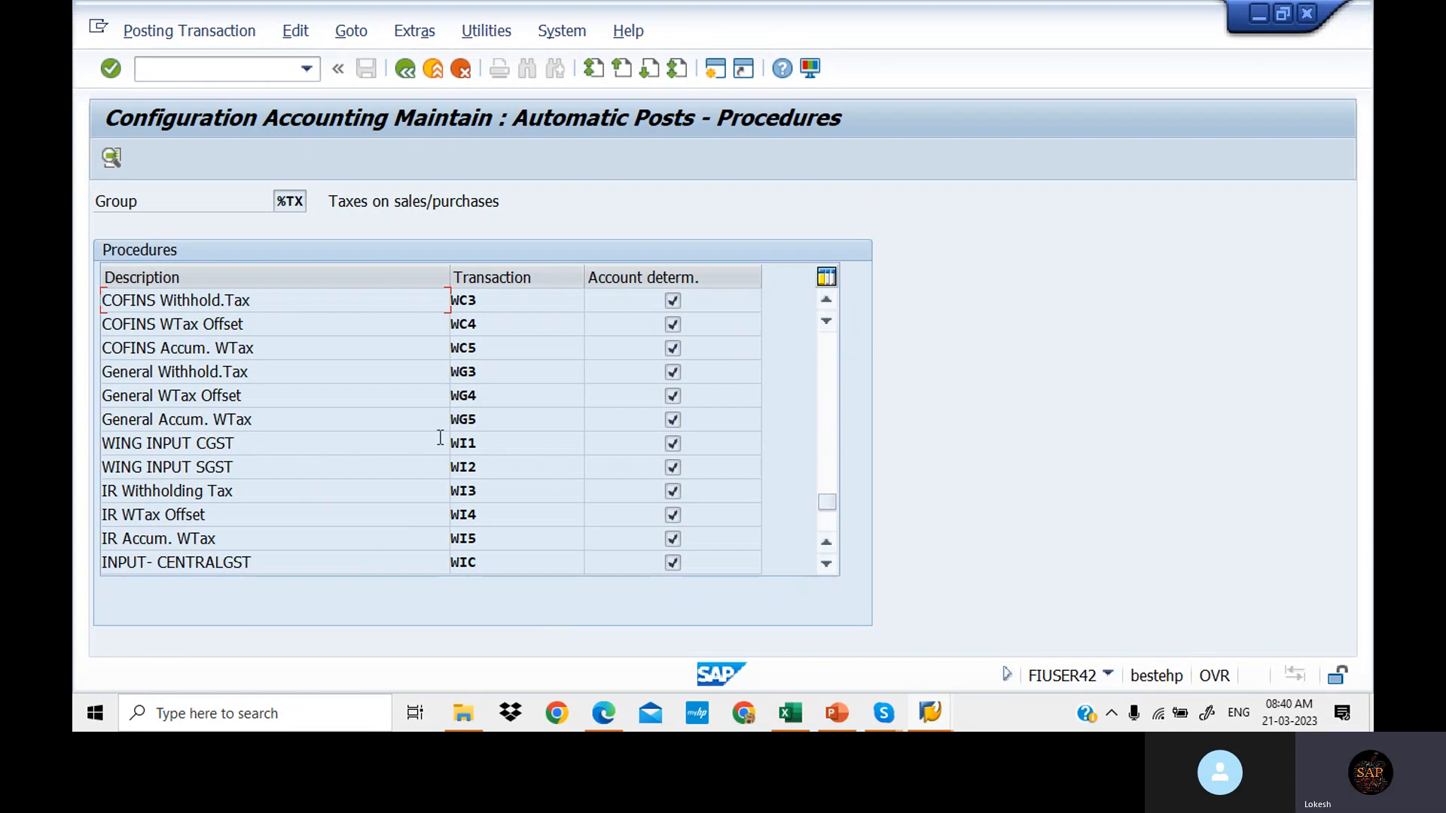
pyautogui.doubleClick(489, 447)
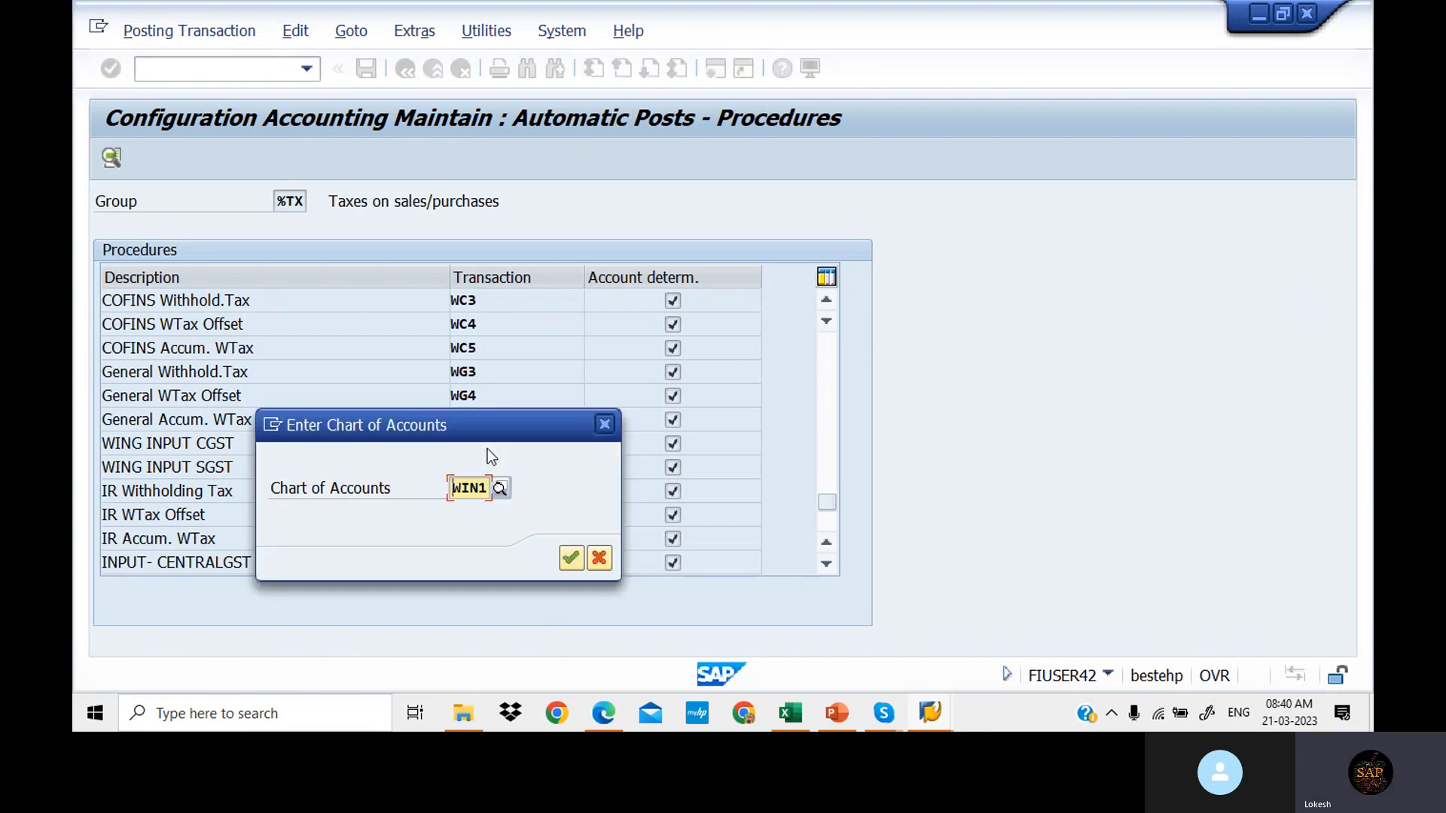
pyautogui.click(575, 563)
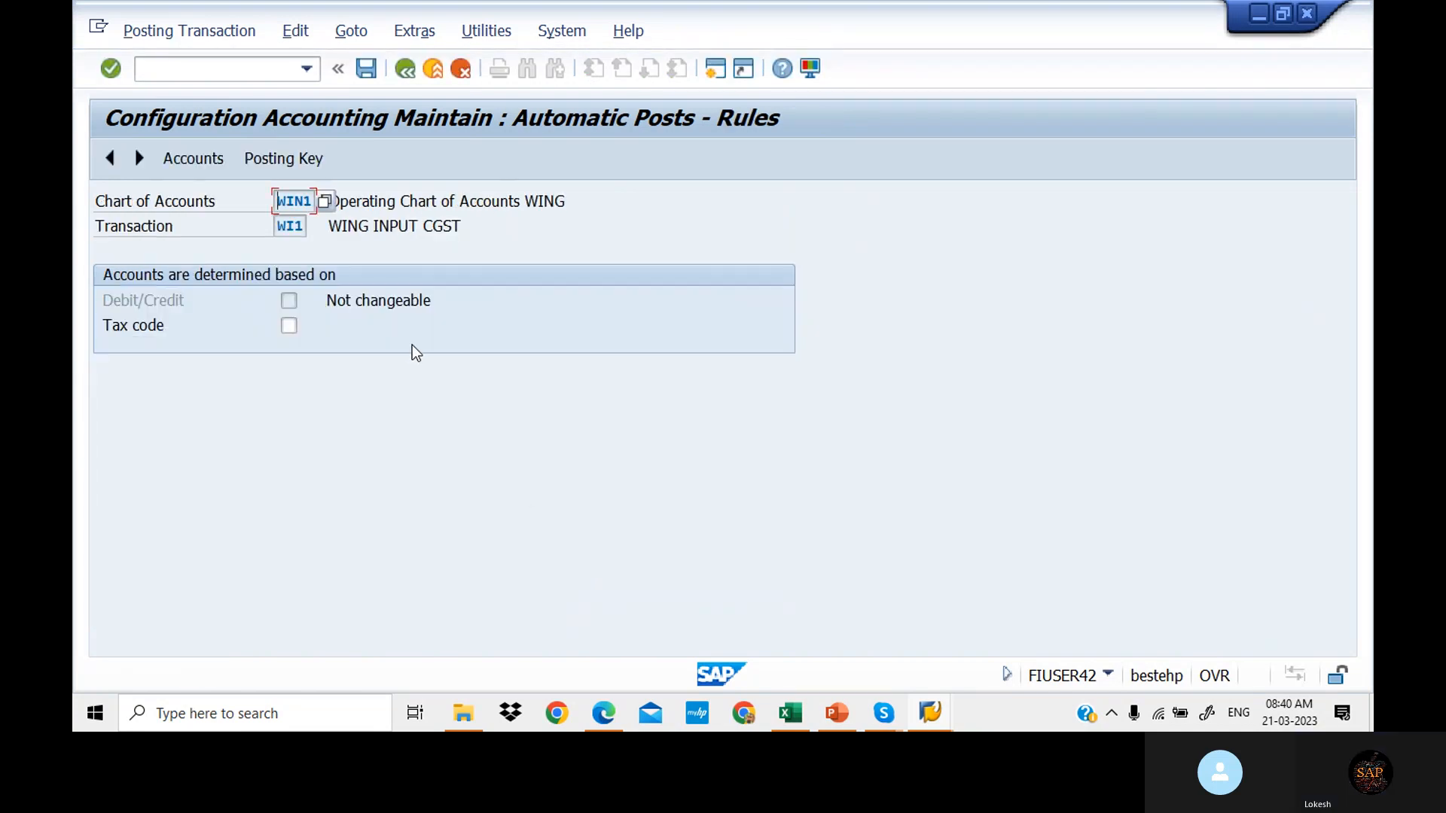
pyautogui.click(273, 157)
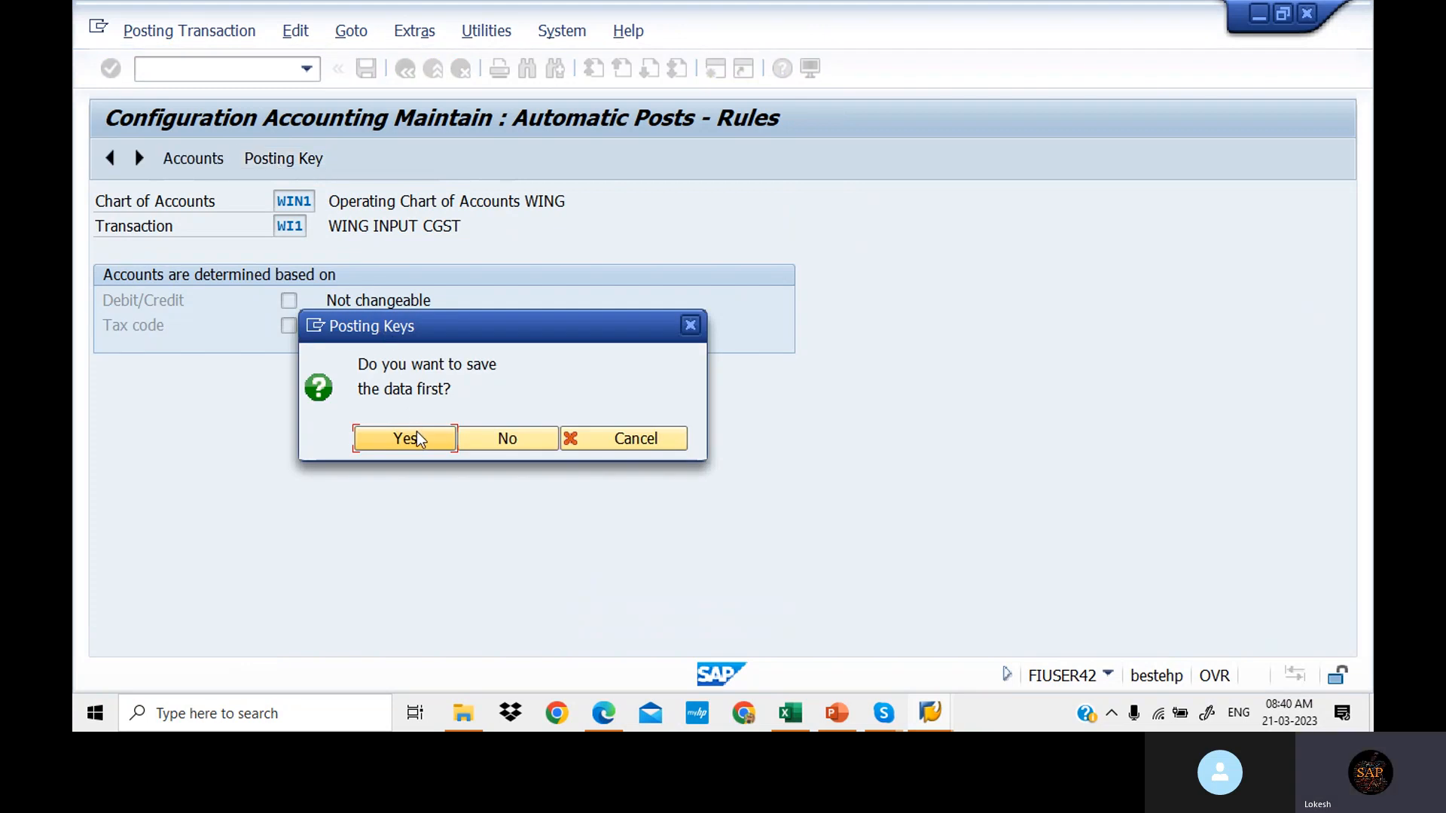
pyautogui.click(419, 437)
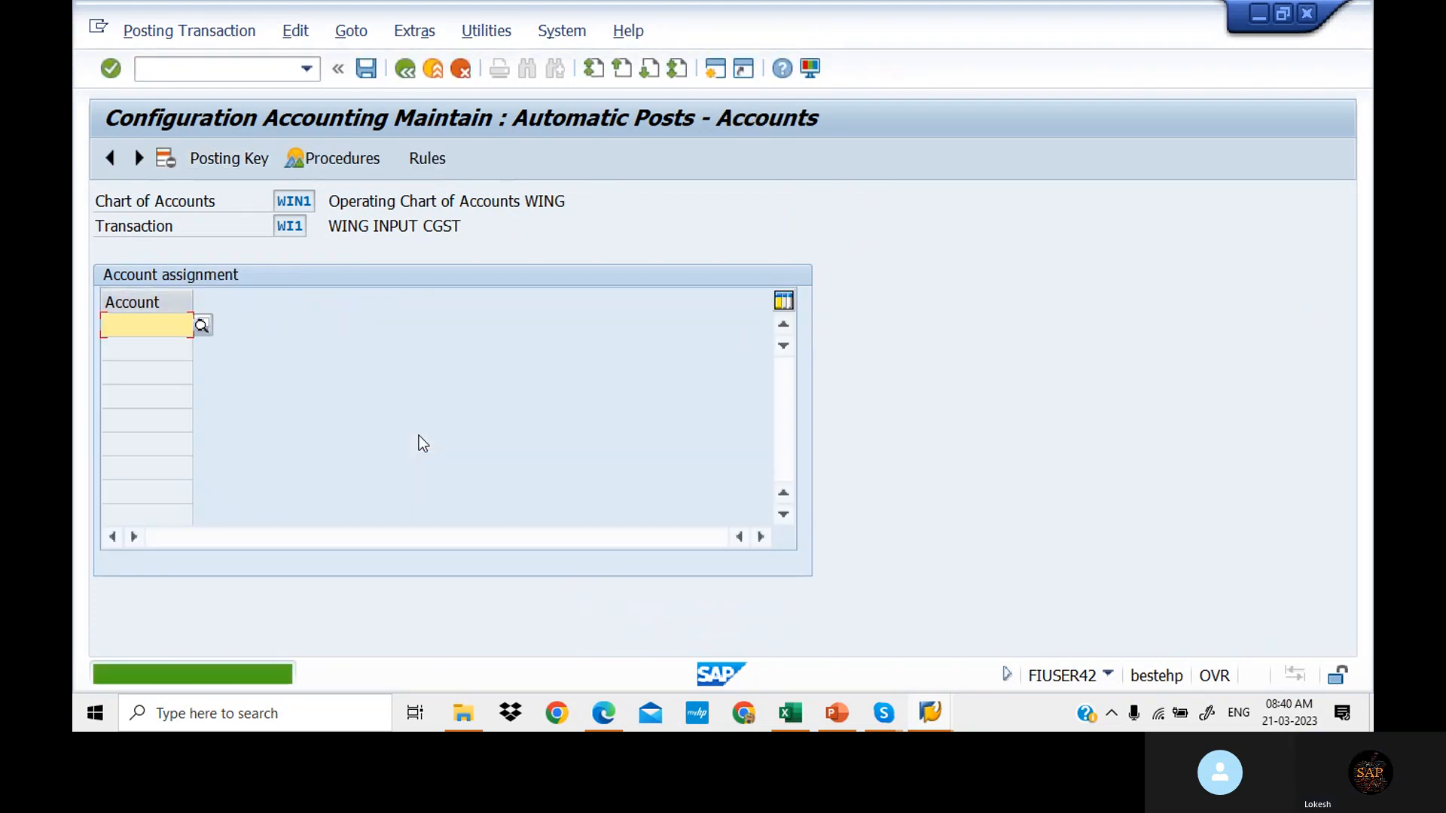
# Step: Try to assign the Input CGST account 200108 to key WI1 and save the assignment
pyautogui.click(205, 324)
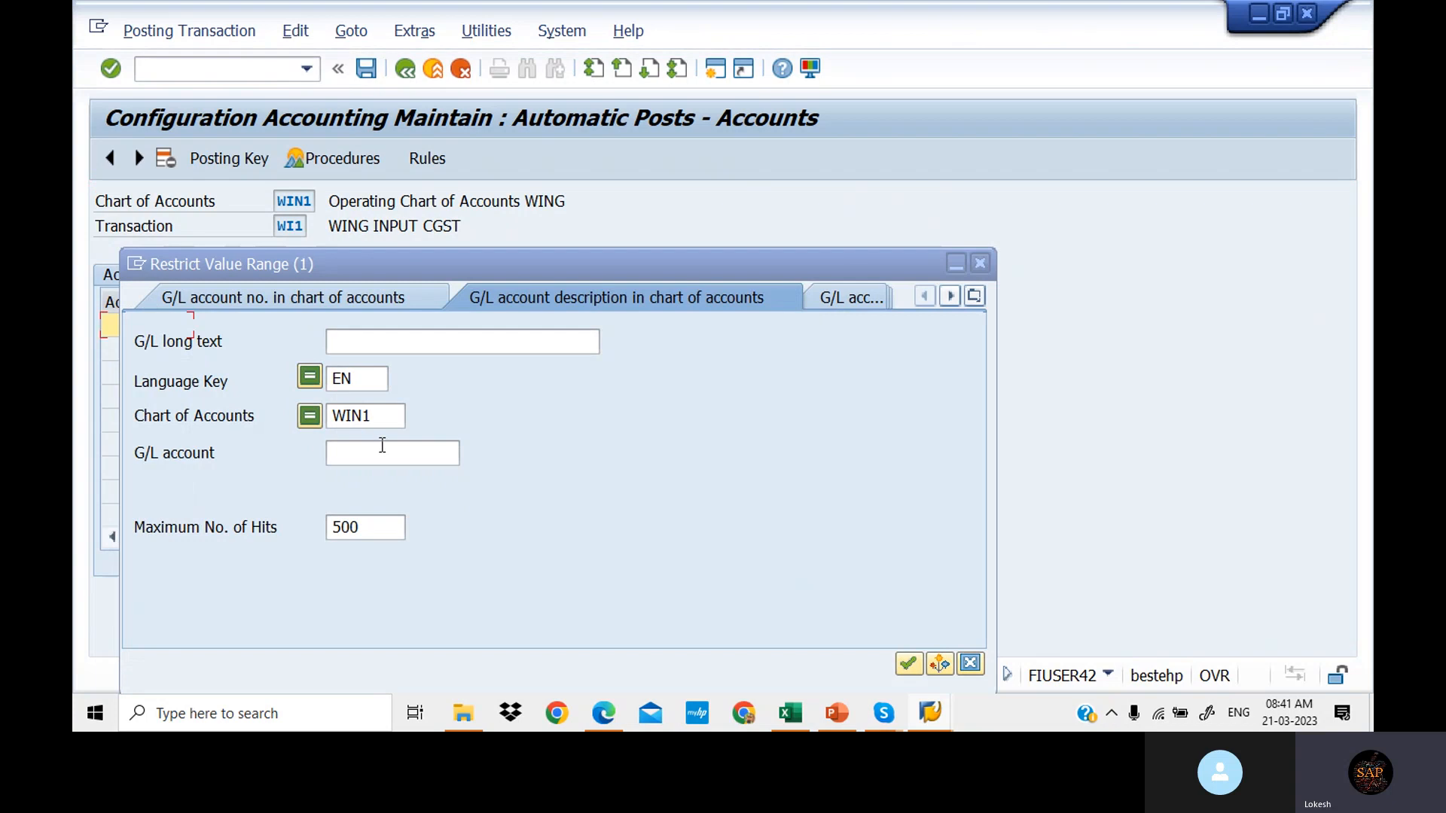
pyautogui.click(382, 446)
pyautogui.press('Return')
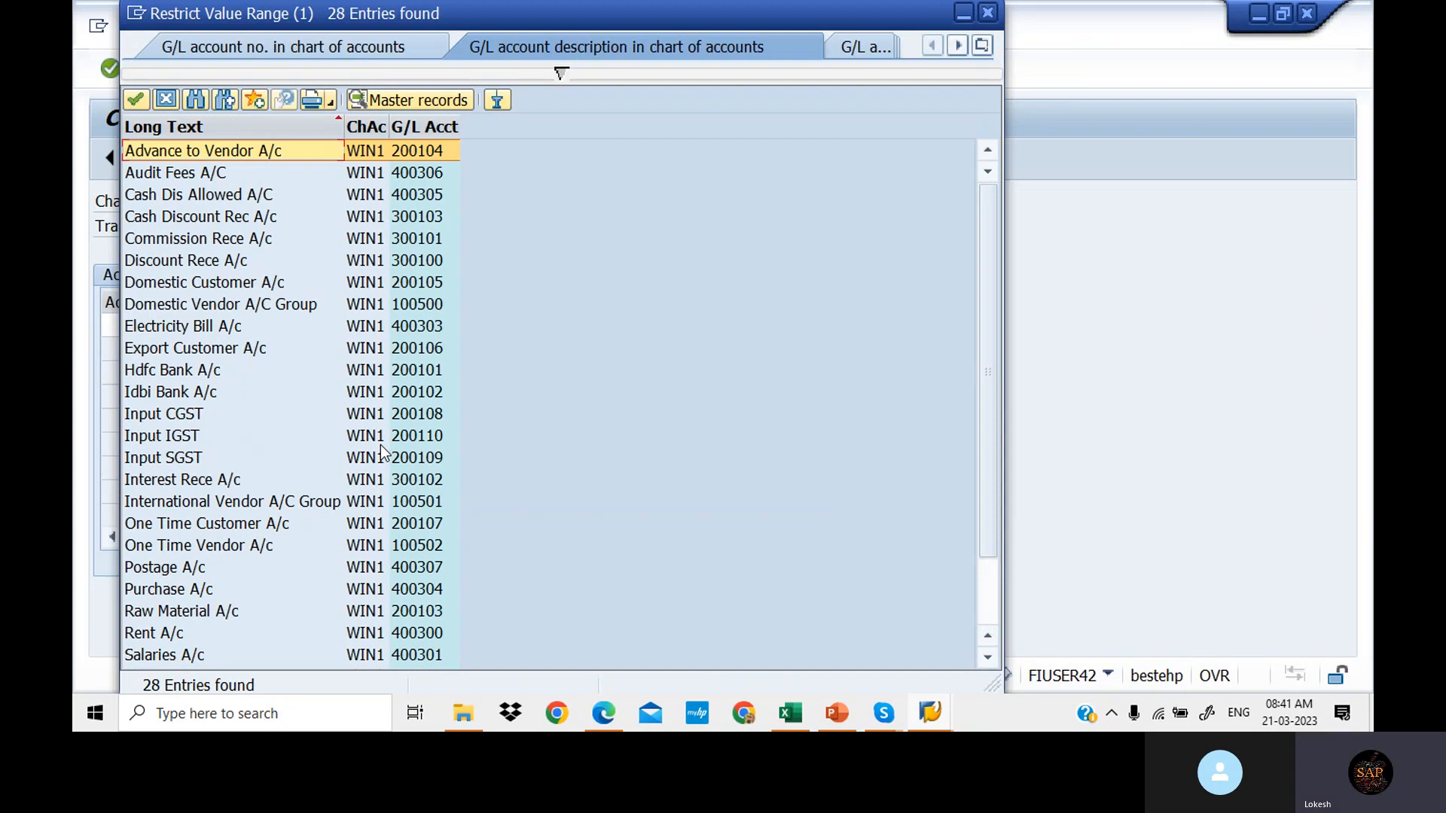
pyautogui.click(209, 412)
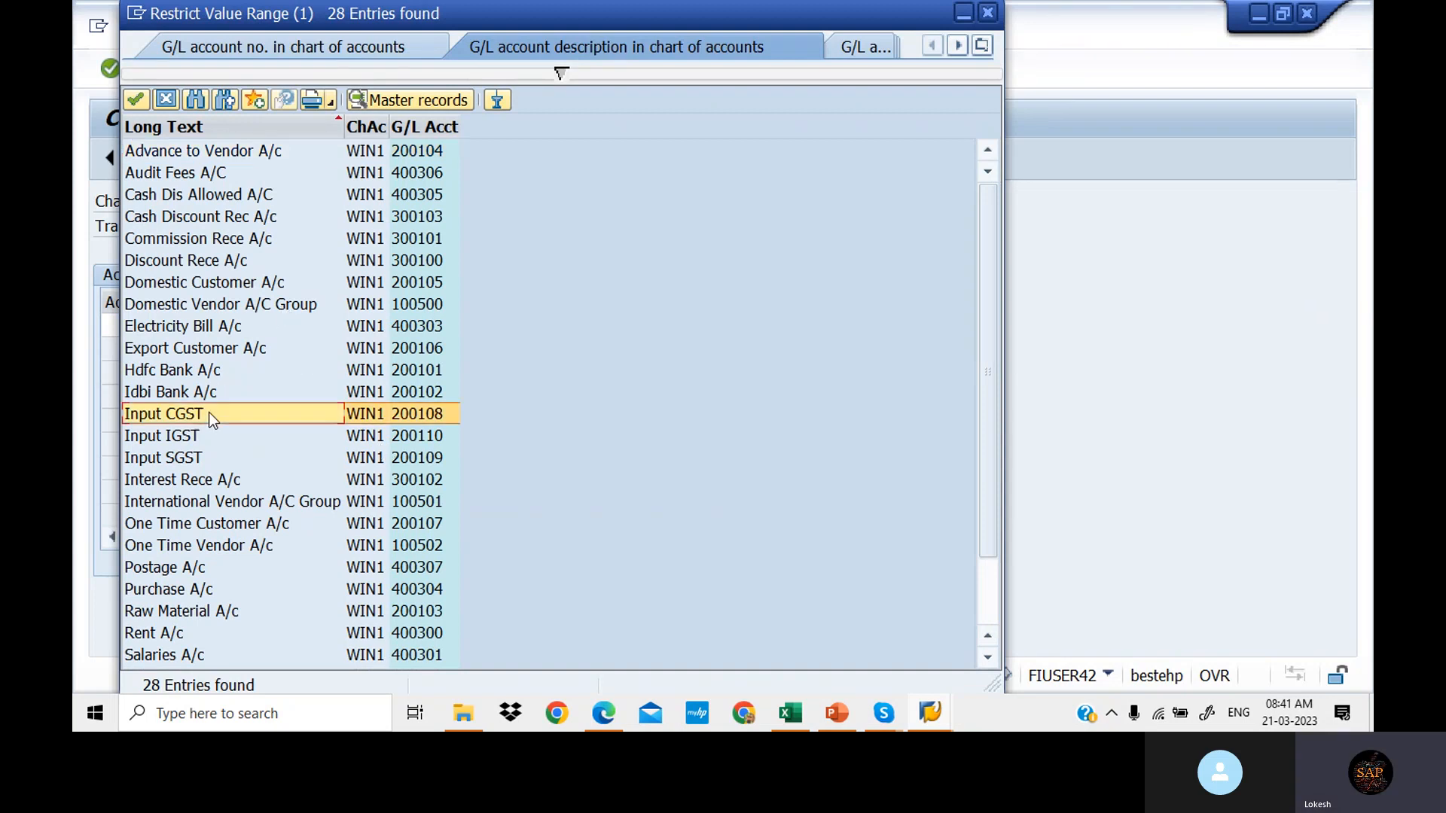
pyautogui.doubleClick(209, 413)
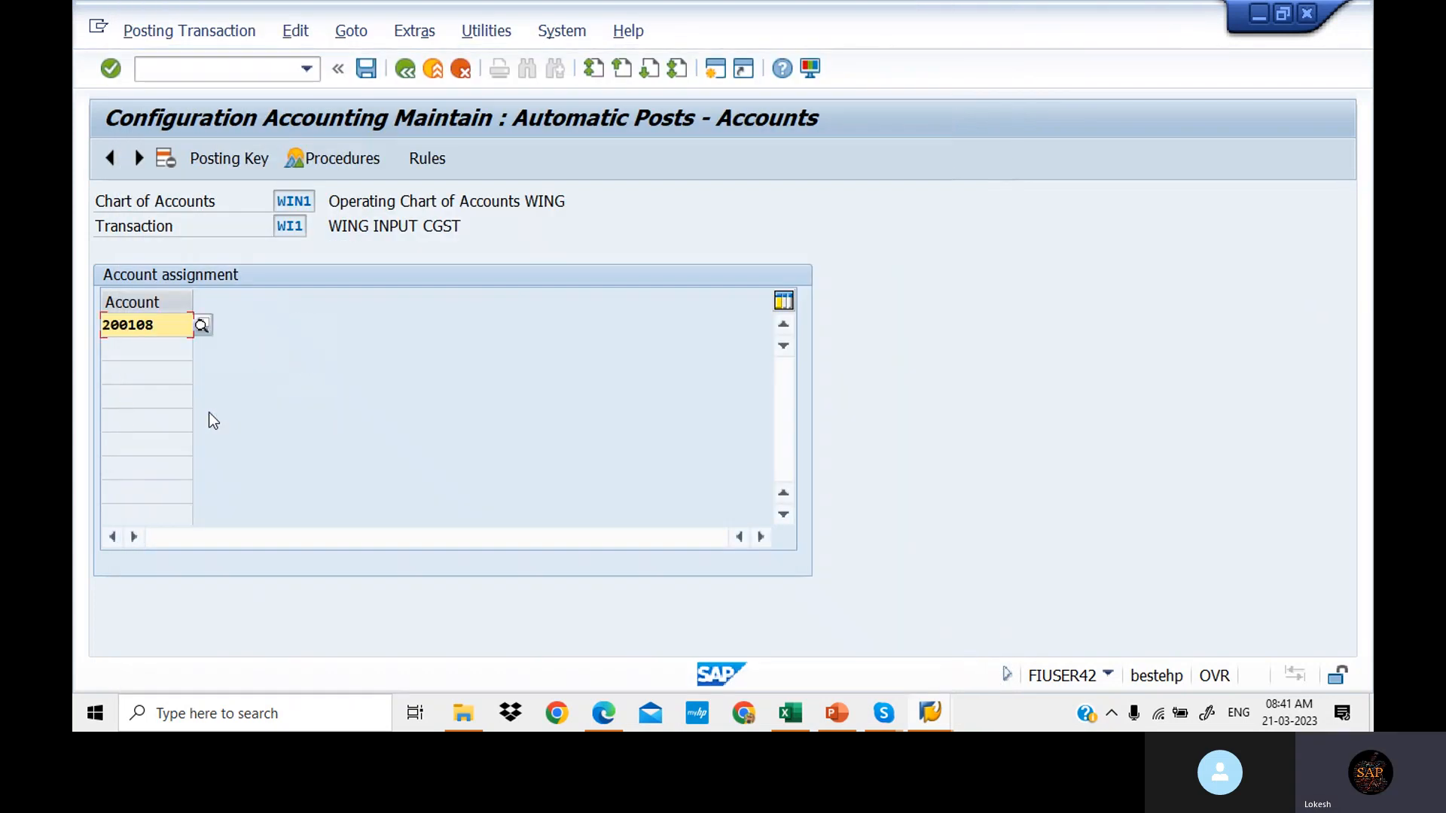
pyautogui.click(366, 69)
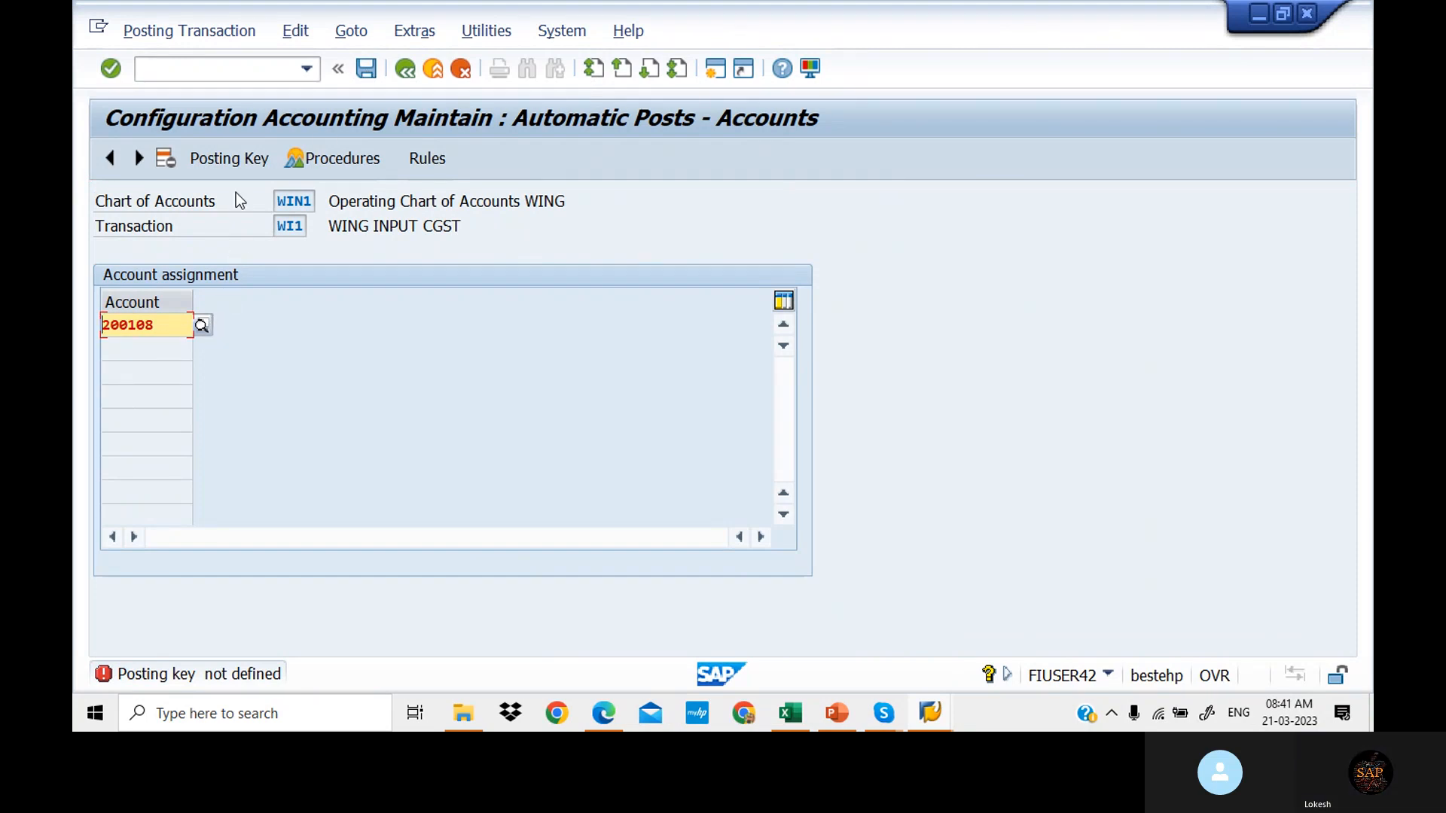
# Step: Leave the WI1 account assignment without saving and return to the SAP Easy Access screen
pyautogui.click(427, 160)
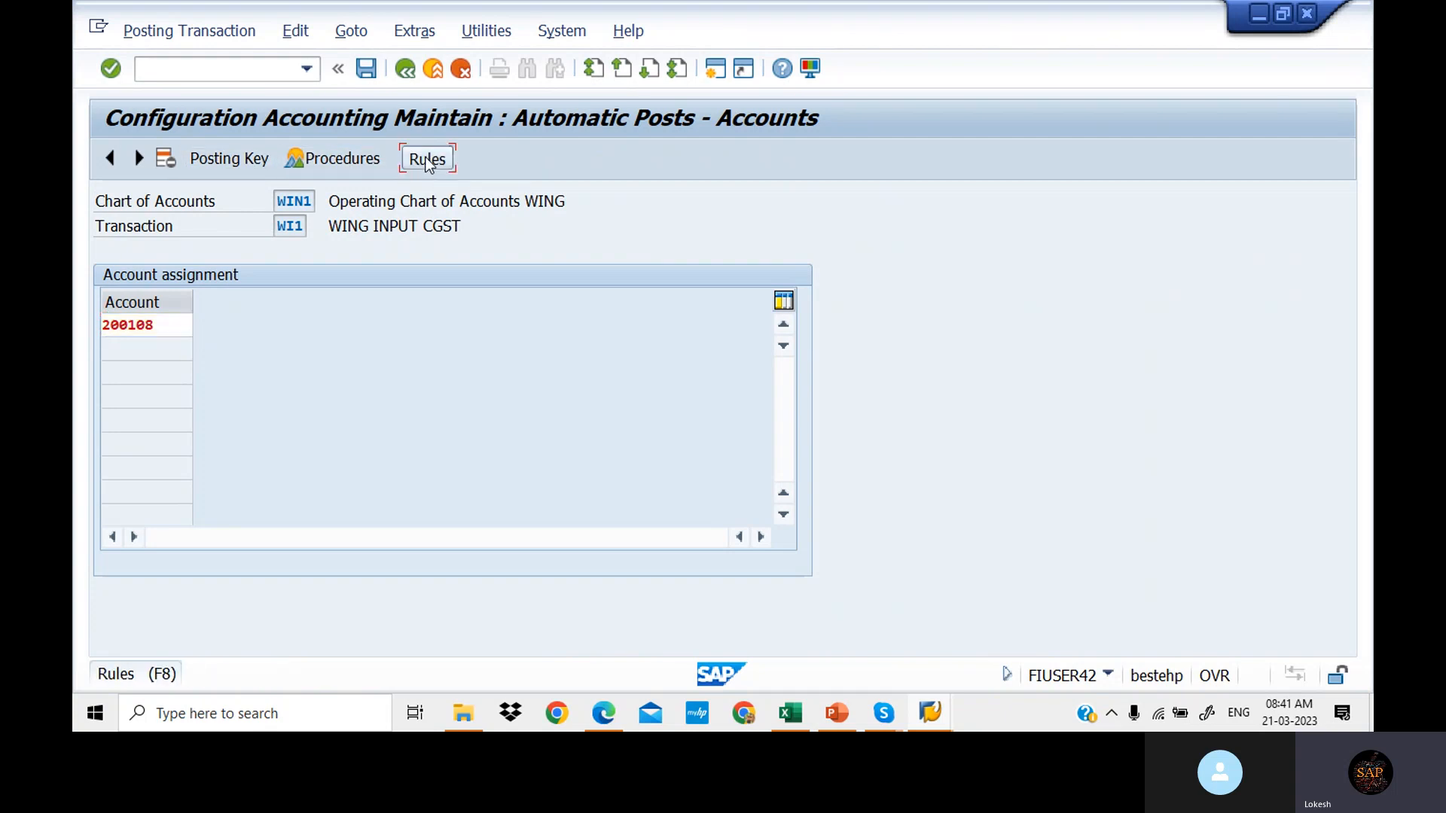
pyautogui.click(364, 167)
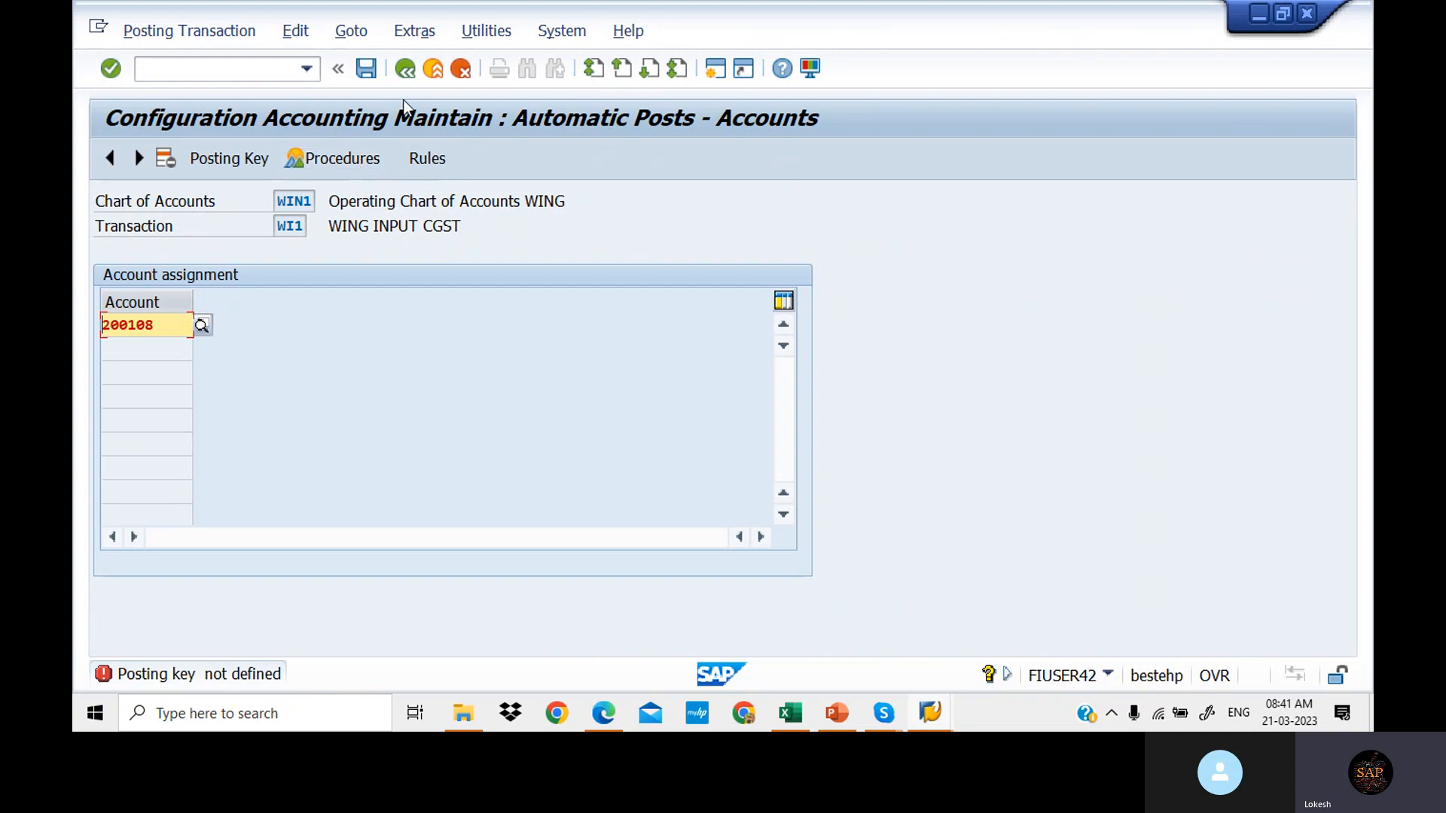
pyautogui.click(413, 71)
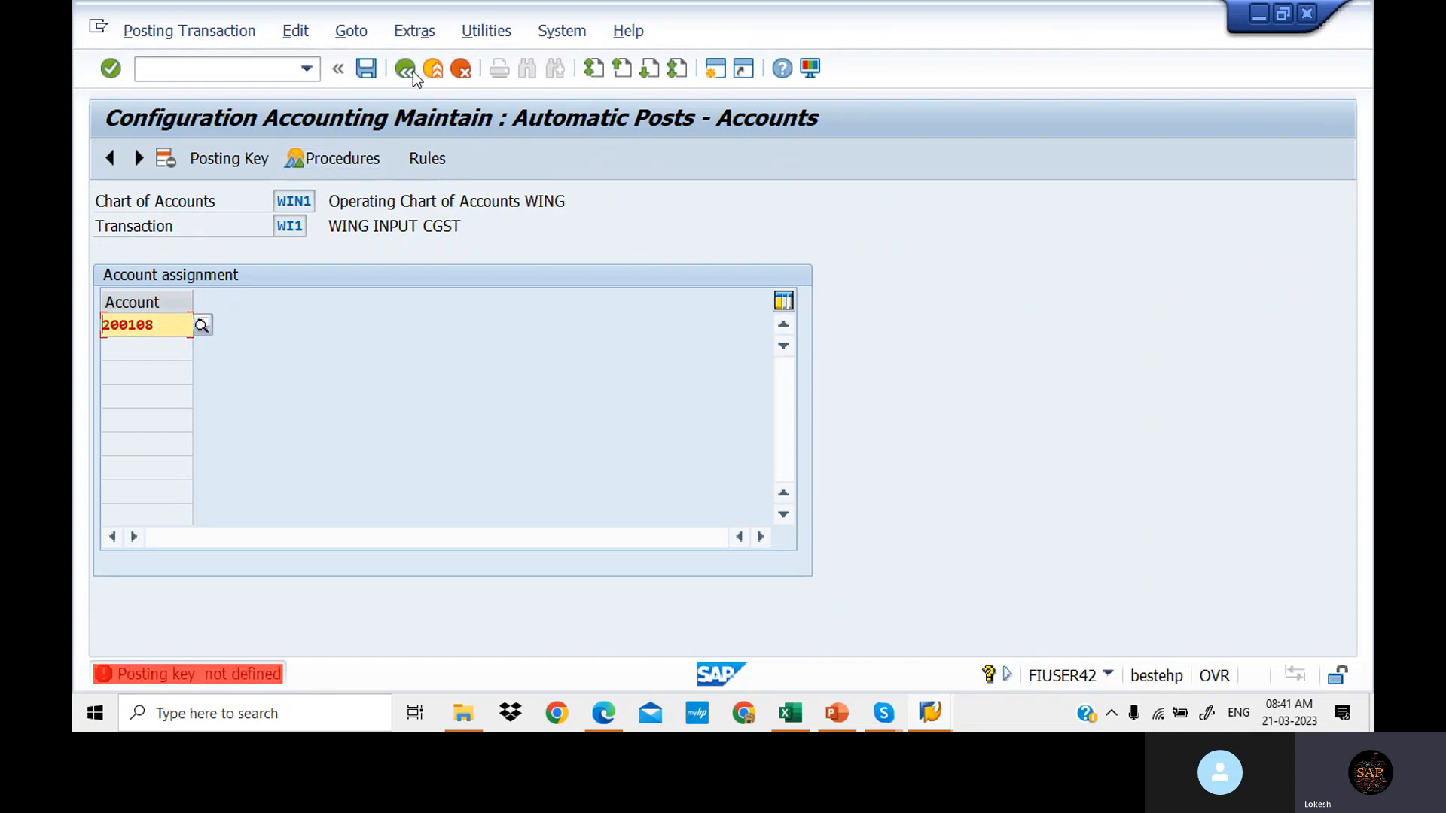
pyautogui.click(460, 70)
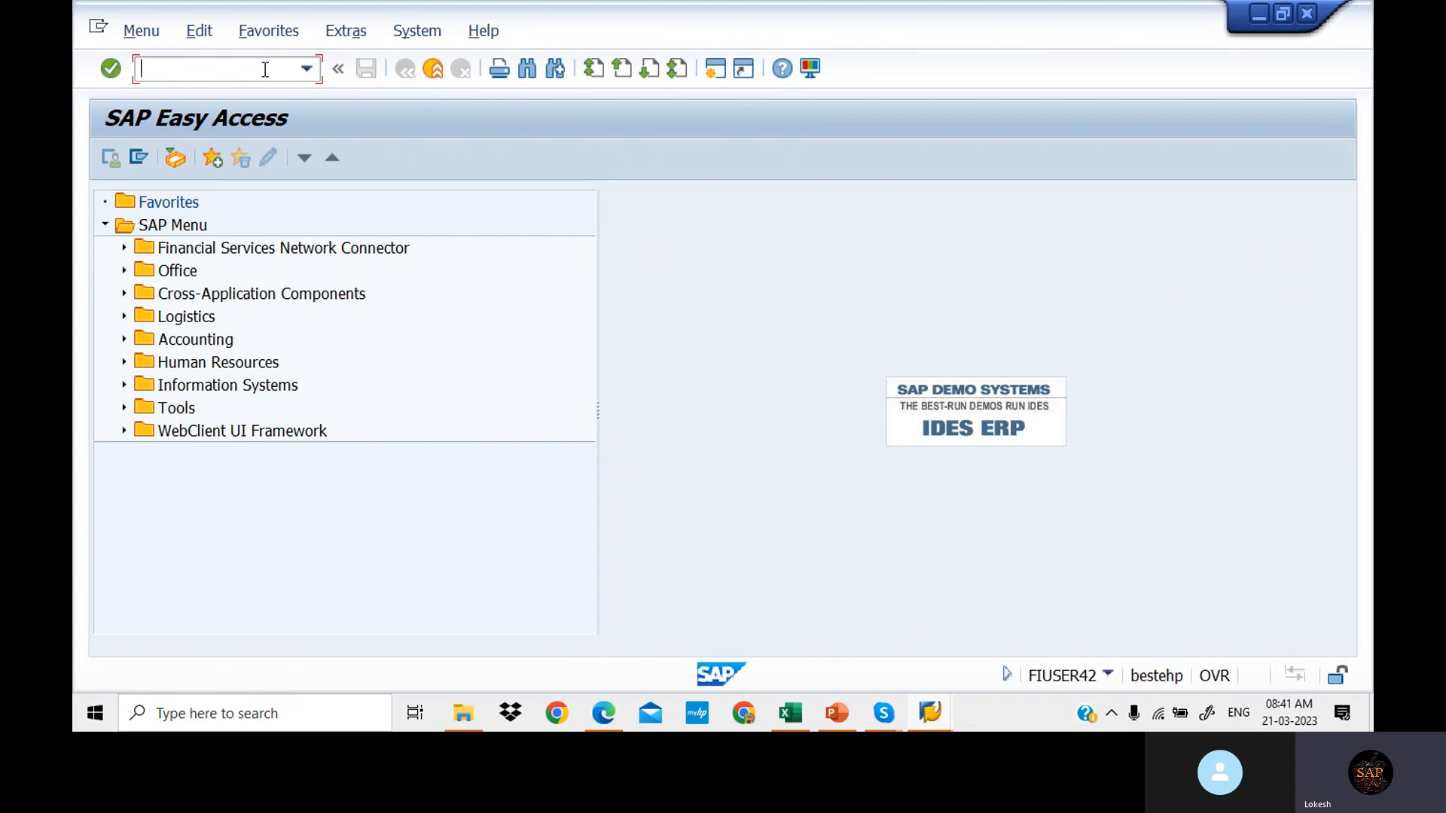
# Step: Open transaction OB57 and position the tolerance group assignments at user FIUSER42
pyautogui.write('OB57')
pyautogui.press('Return')
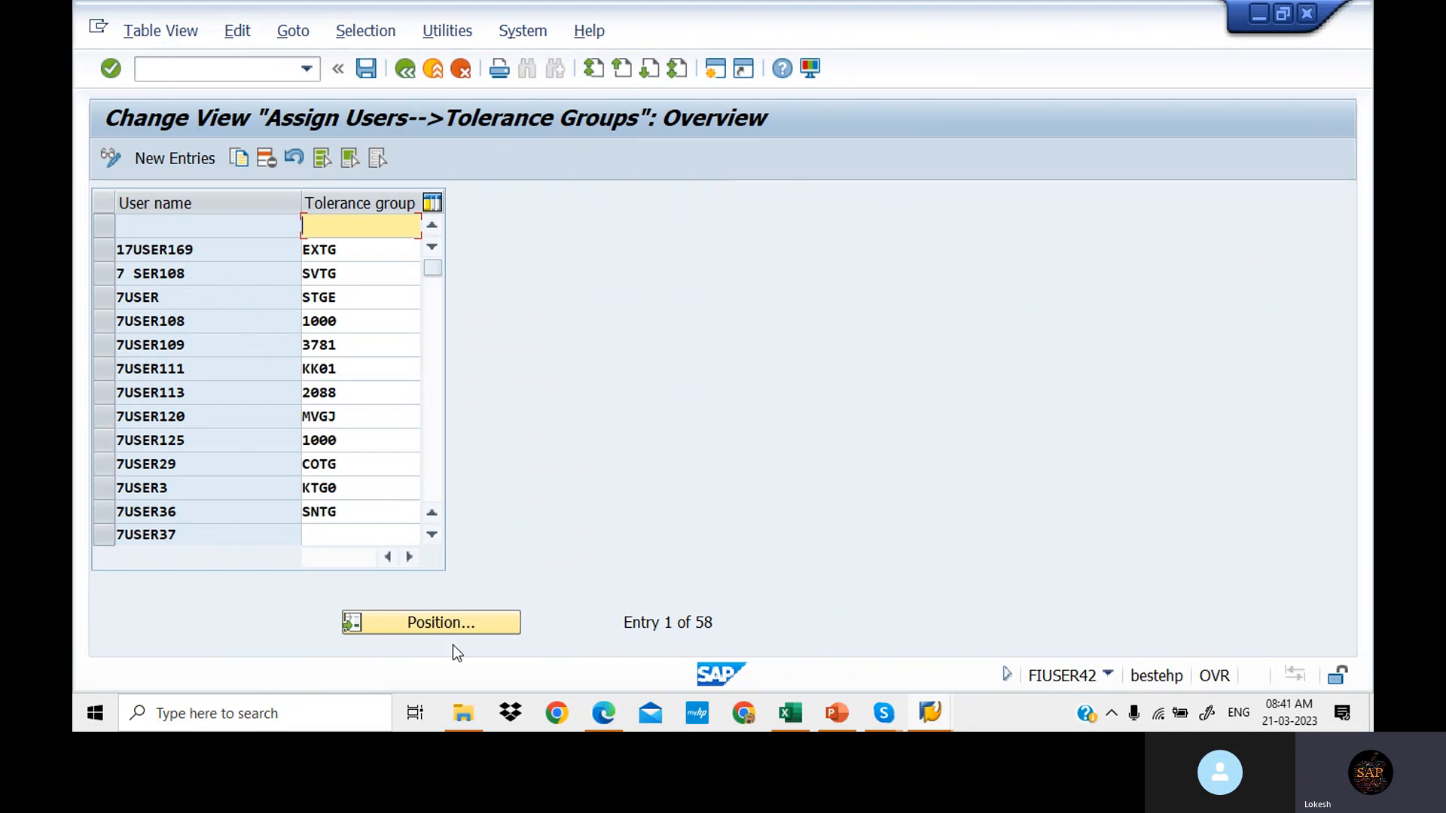
pyautogui.click(448, 631)
pyautogui.write('F')
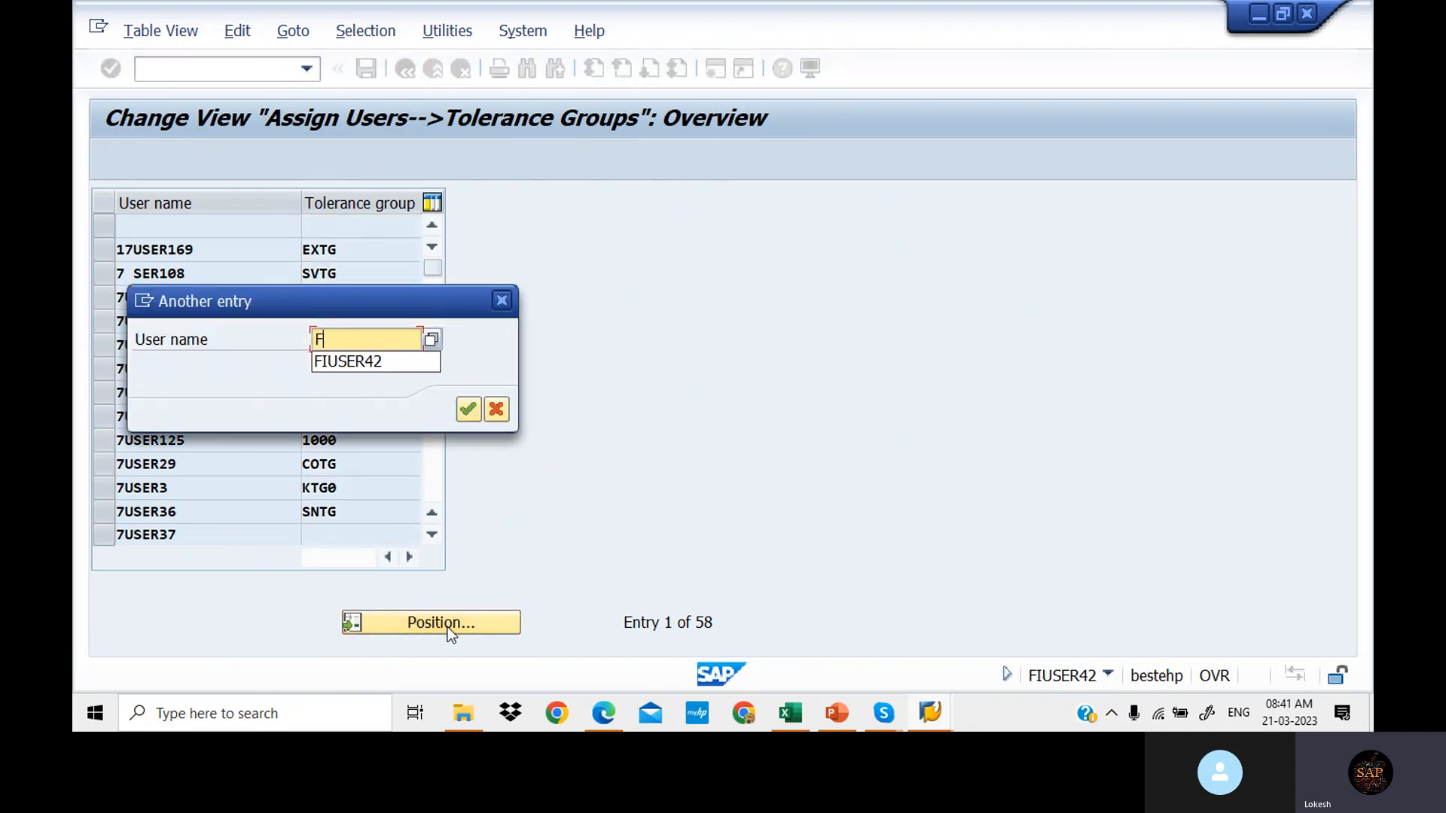
pyautogui.press('Down')
pyautogui.press('Return')
pyautogui.press('Return')
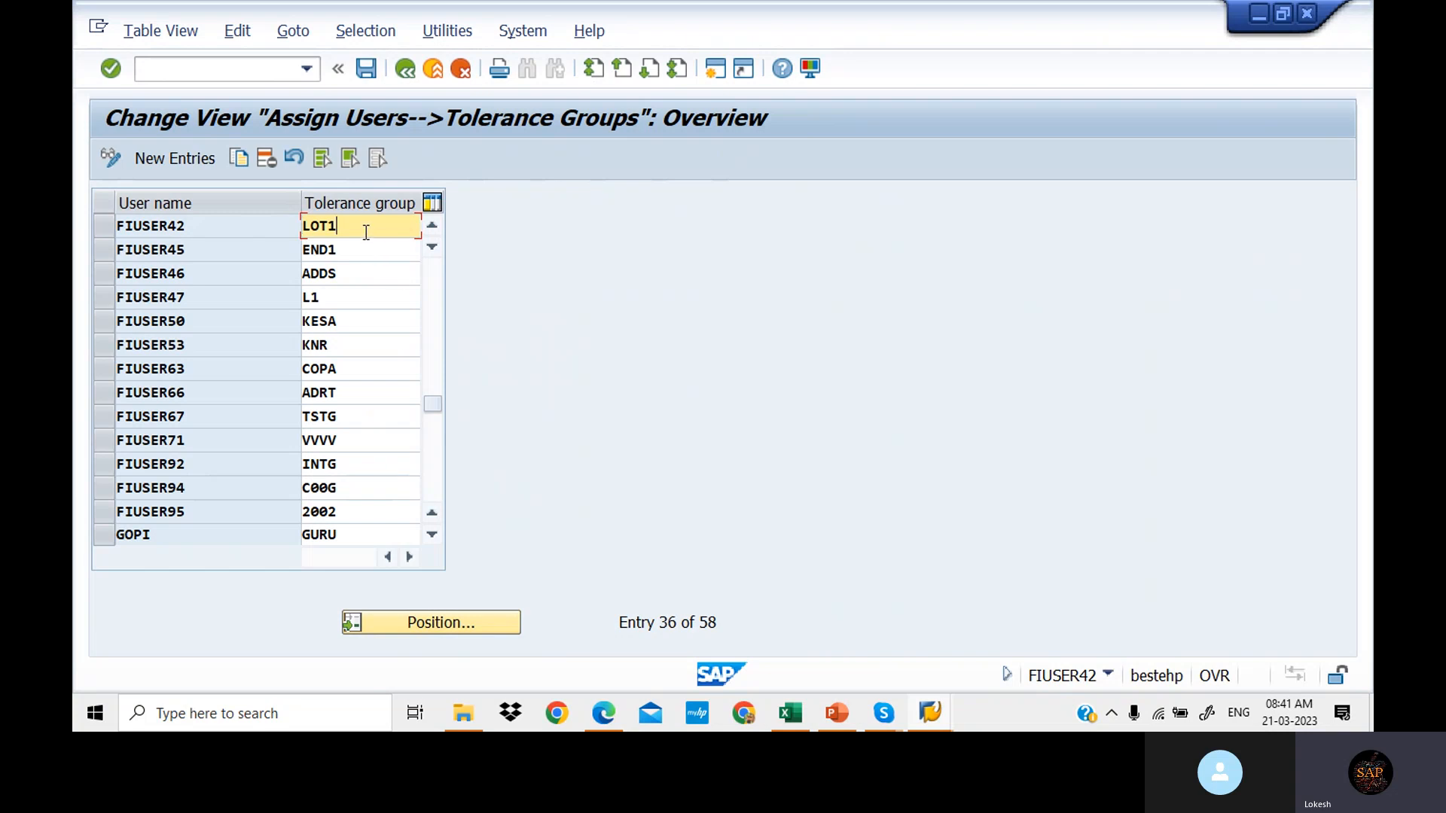
# Step: Assign tolerance group WIN1 to user FIUSER42 and save it under the GST CONFIGURATION customizing request
pyautogui.press('BackSpace')
pyautogui.press('BackSpace')
pyautogui.write('WIN')
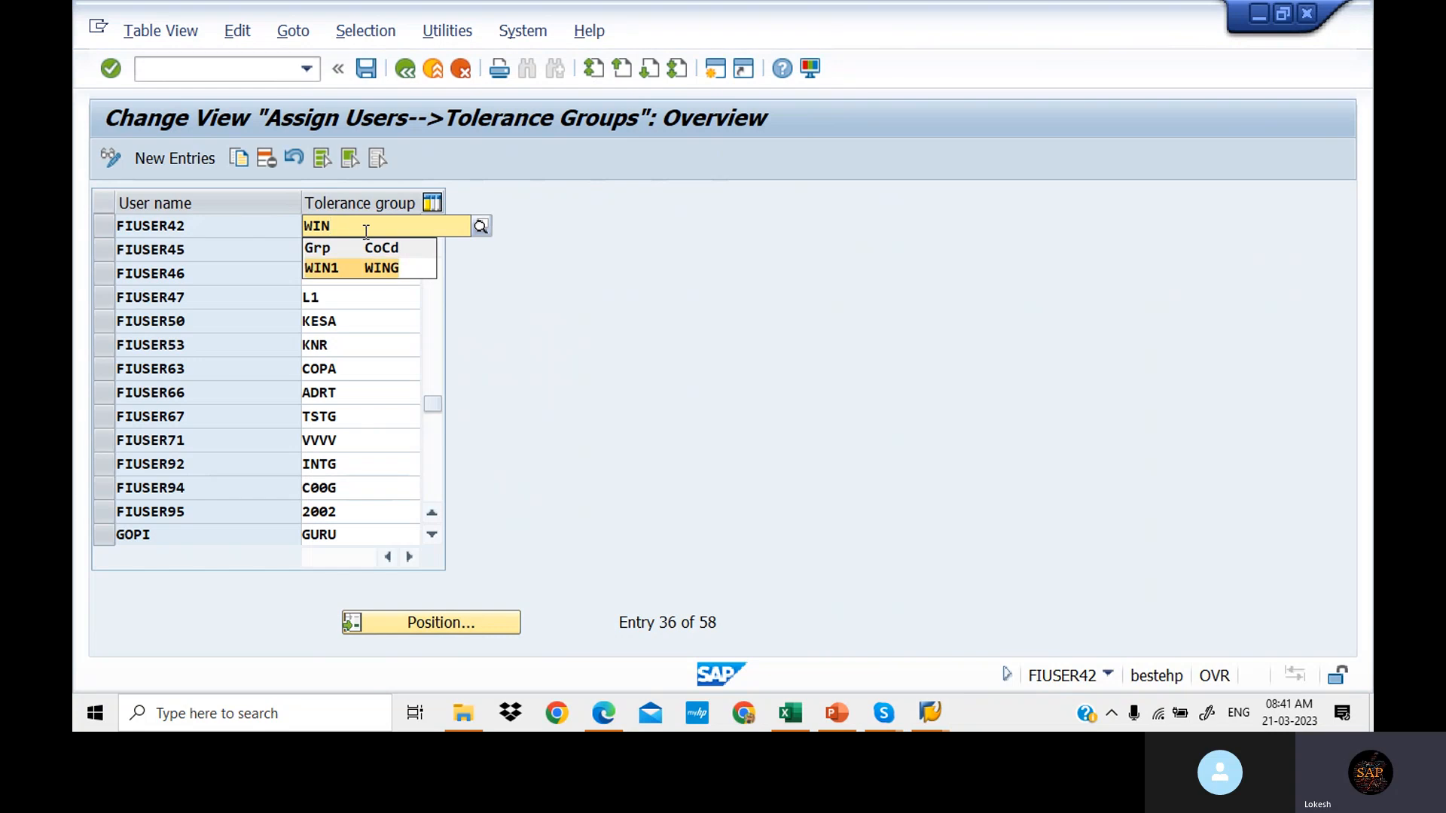
pyautogui.press('Return')
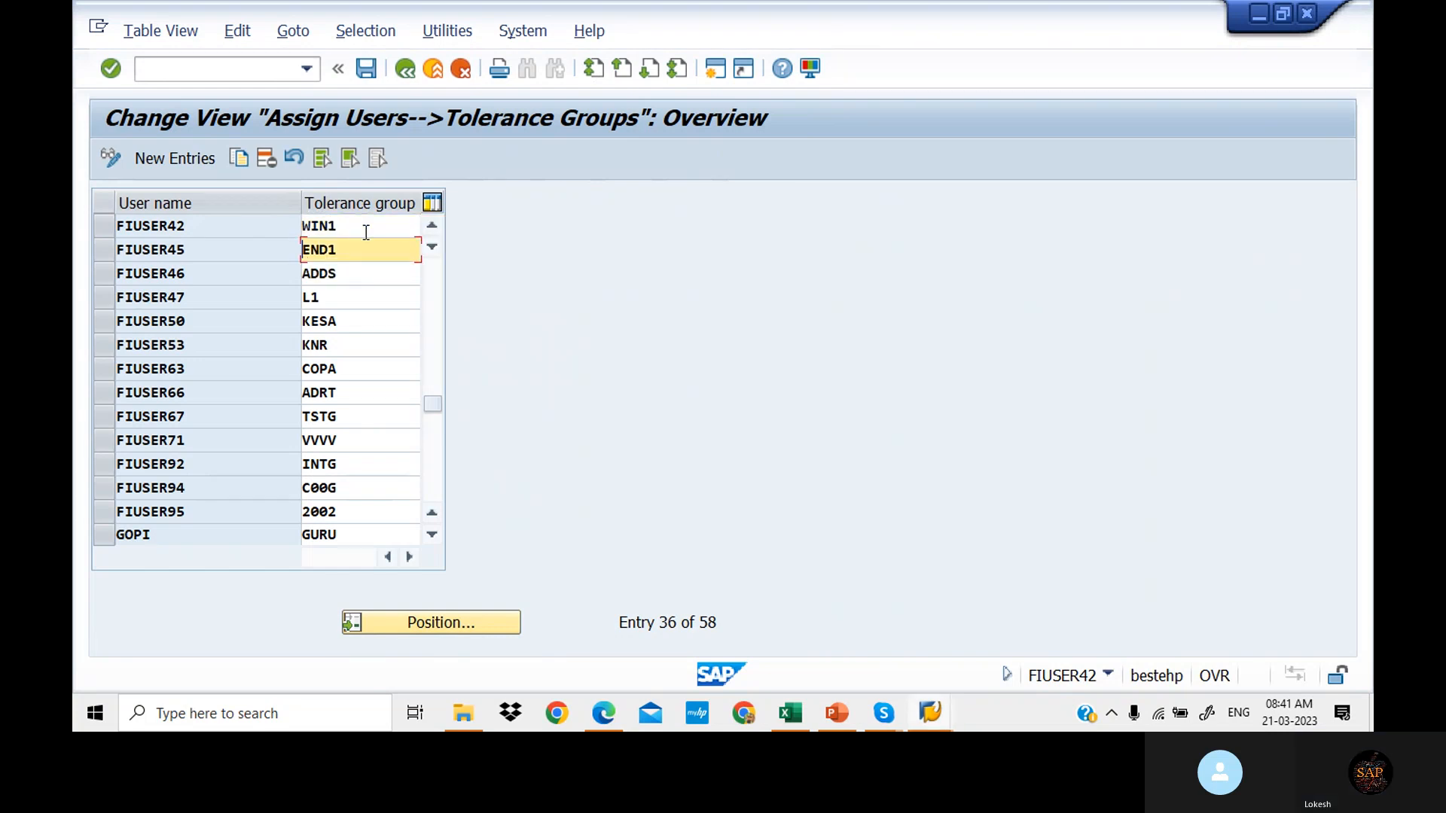
pyautogui.click(367, 68)
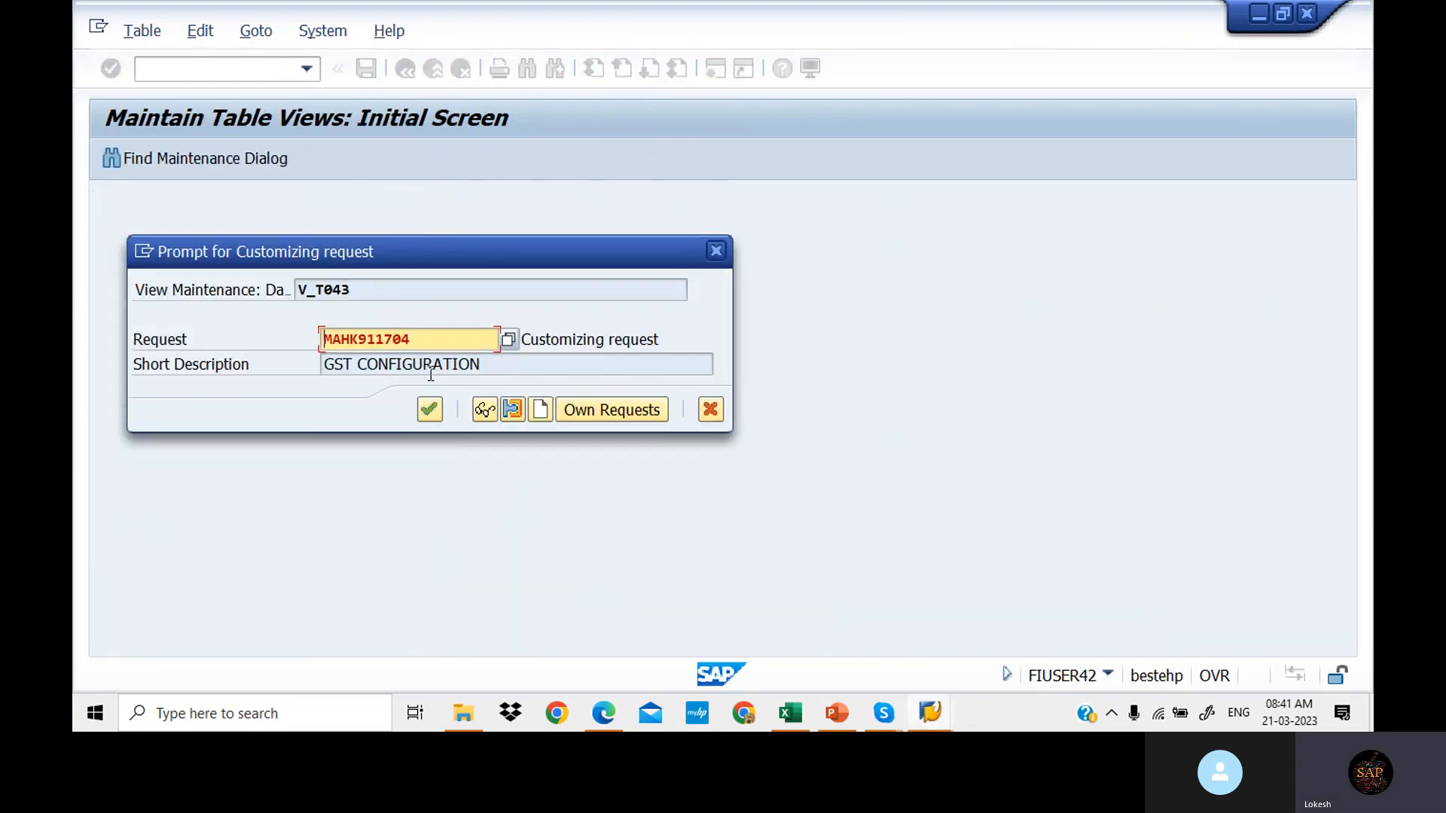
pyautogui.click(430, 408)
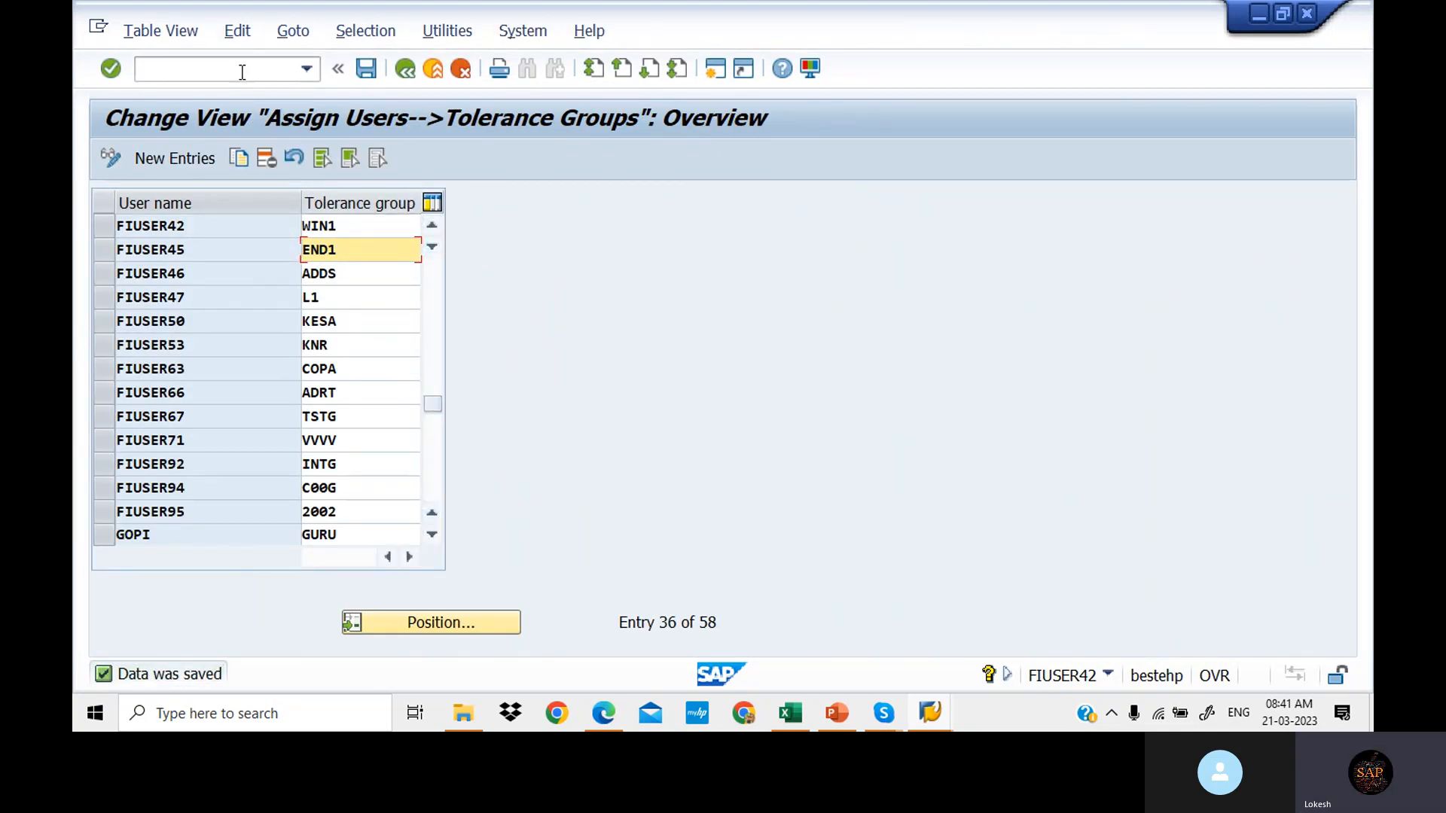
# Step: Recheck the key assignment transaction in the Excel GST list, return to SAP and open OB40
pyautogui.click(792, 716)
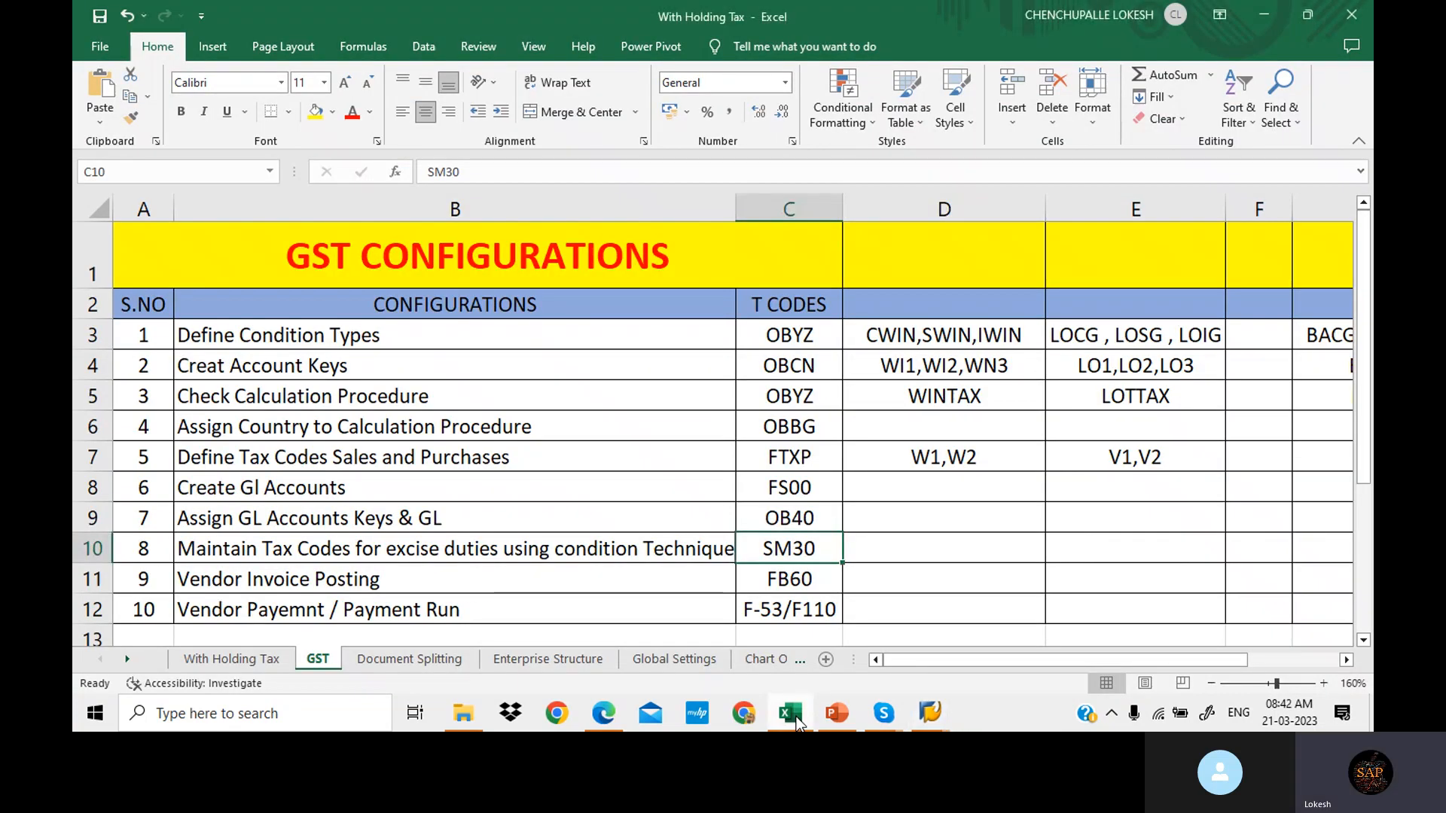
pyautogui.click(793, 715)
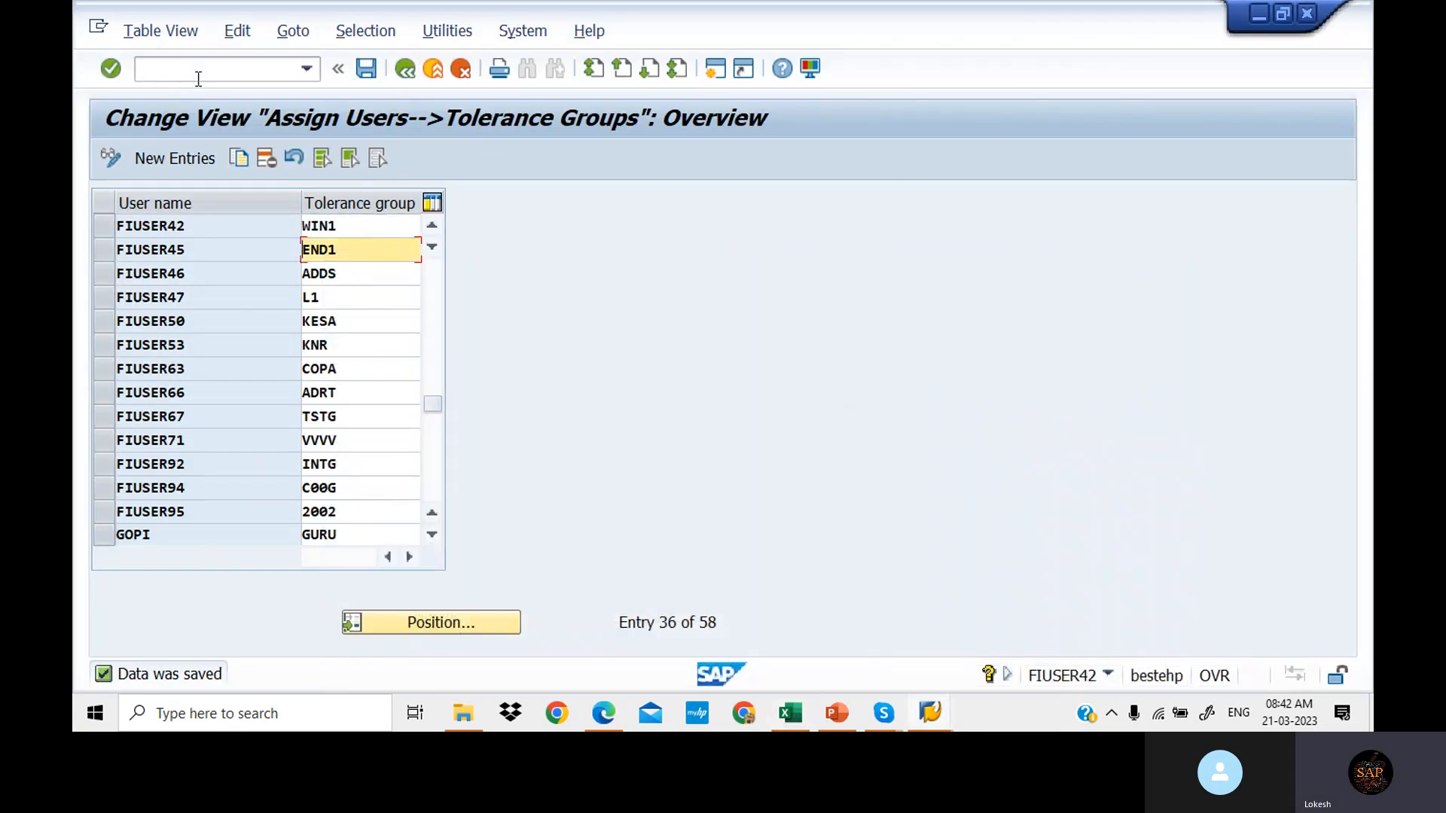
pyautogui.click(198, 79)
pyautogui.write('OB4')
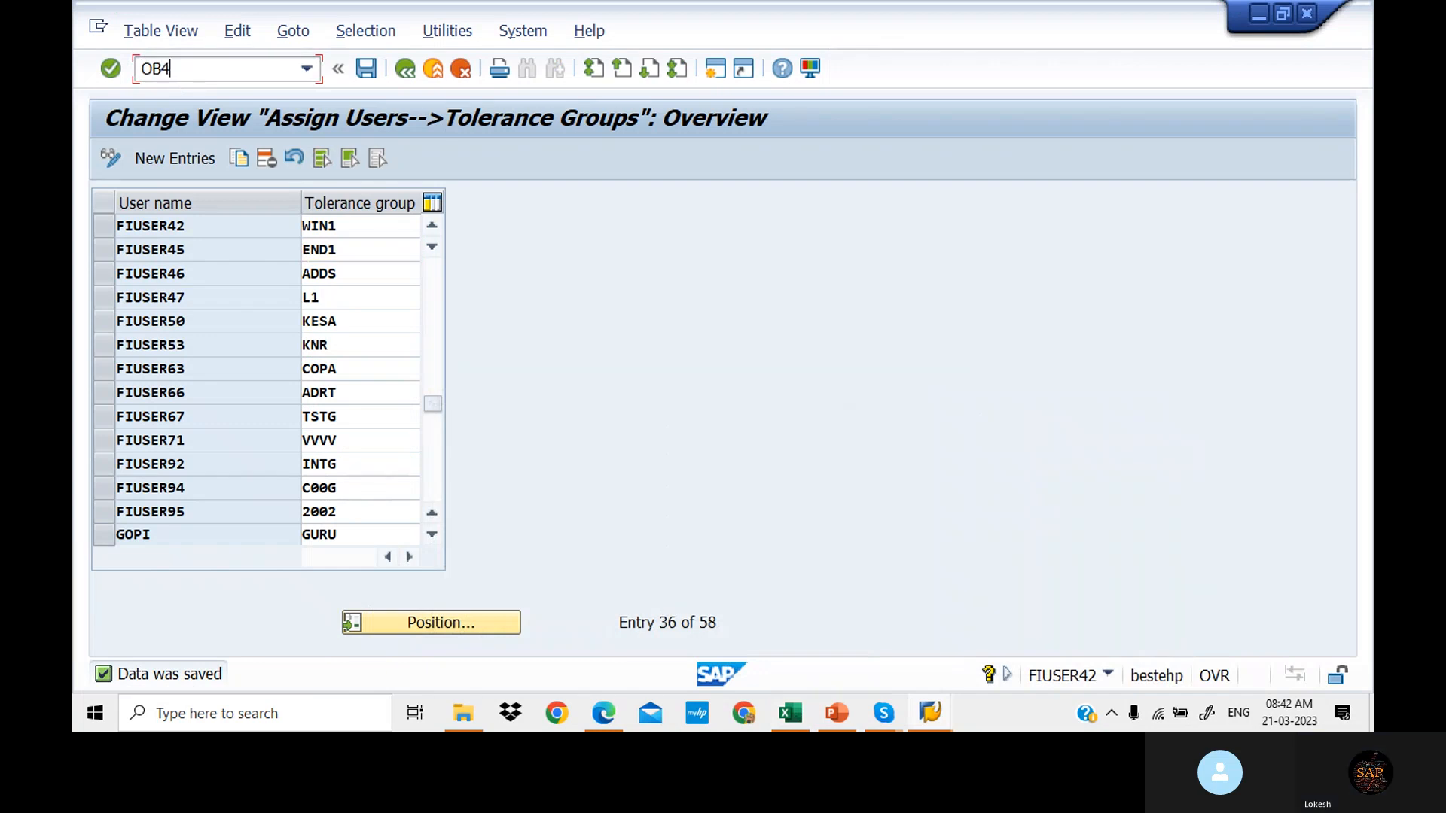
pyautogui.press('BackSpace')
pyautogui.press('BackSpace')
pyautogui.write('/NO')
pyautogui.press('Return')
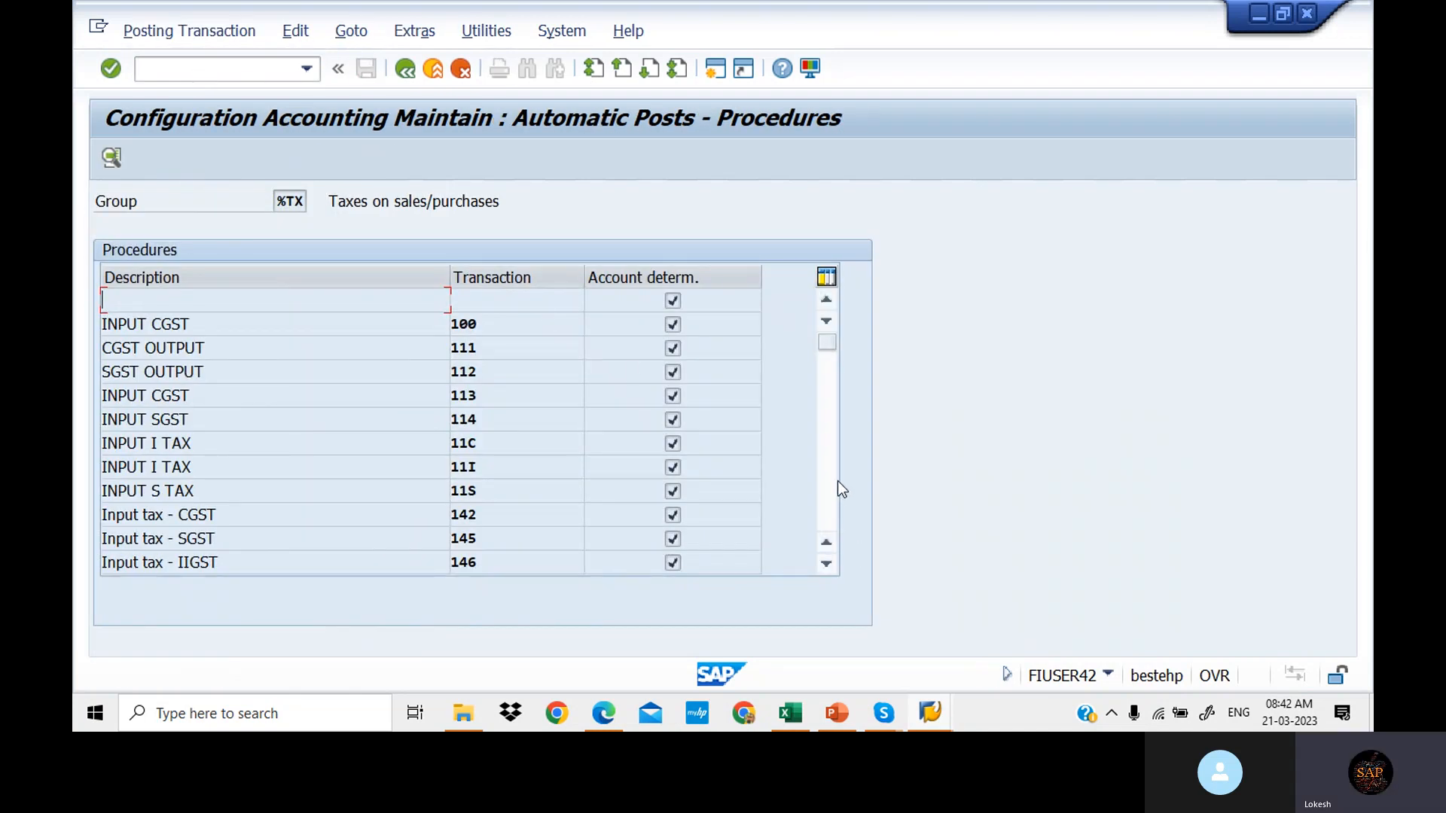
# Step: Open the WING INPUT CGST procedure, transaction WI1, in the %TX list using chart of accounts WIN1
pyautogui.scroll(-5, 830, 479)
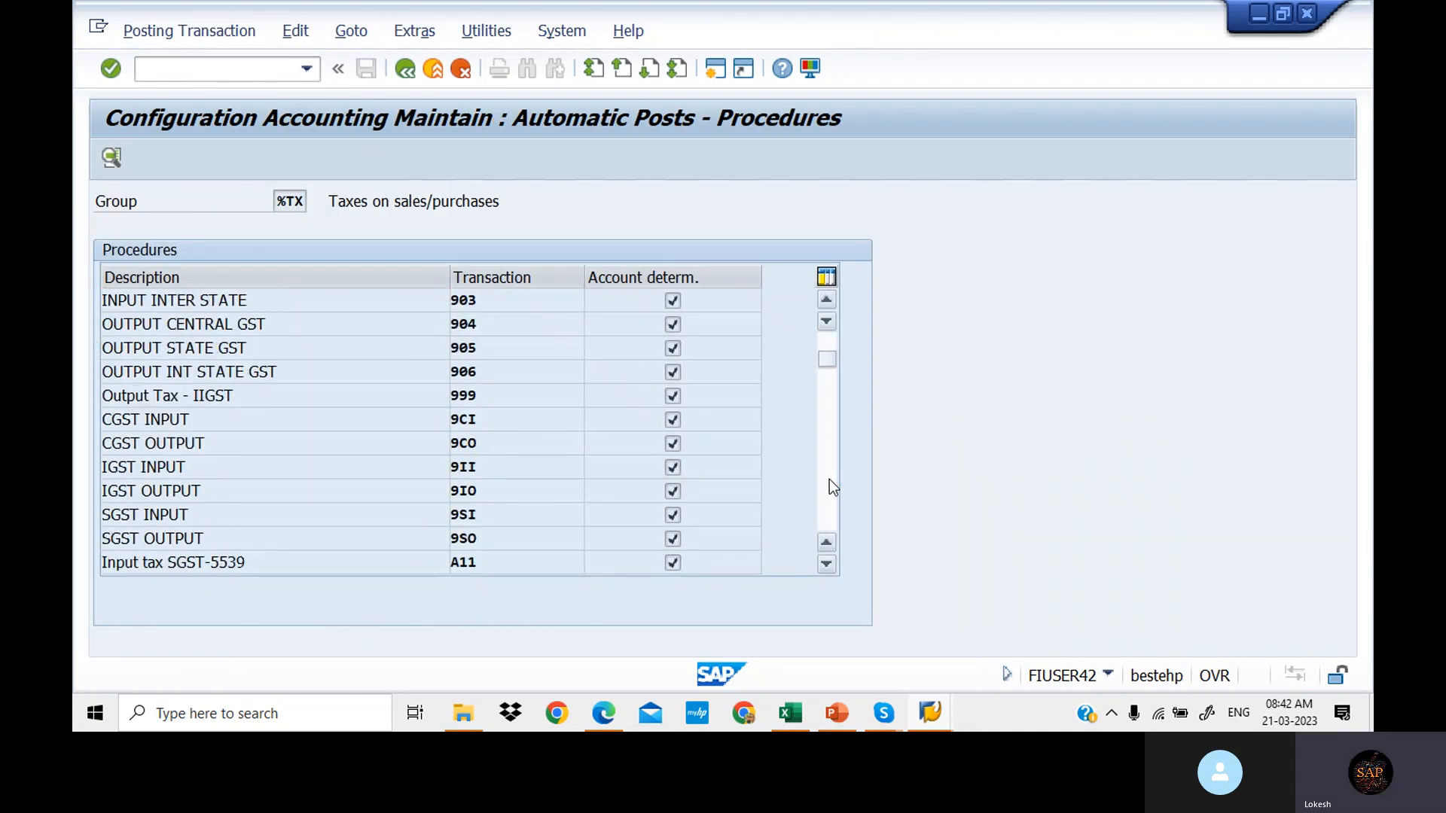
pyautogui.scroll(-10, 829, 480)
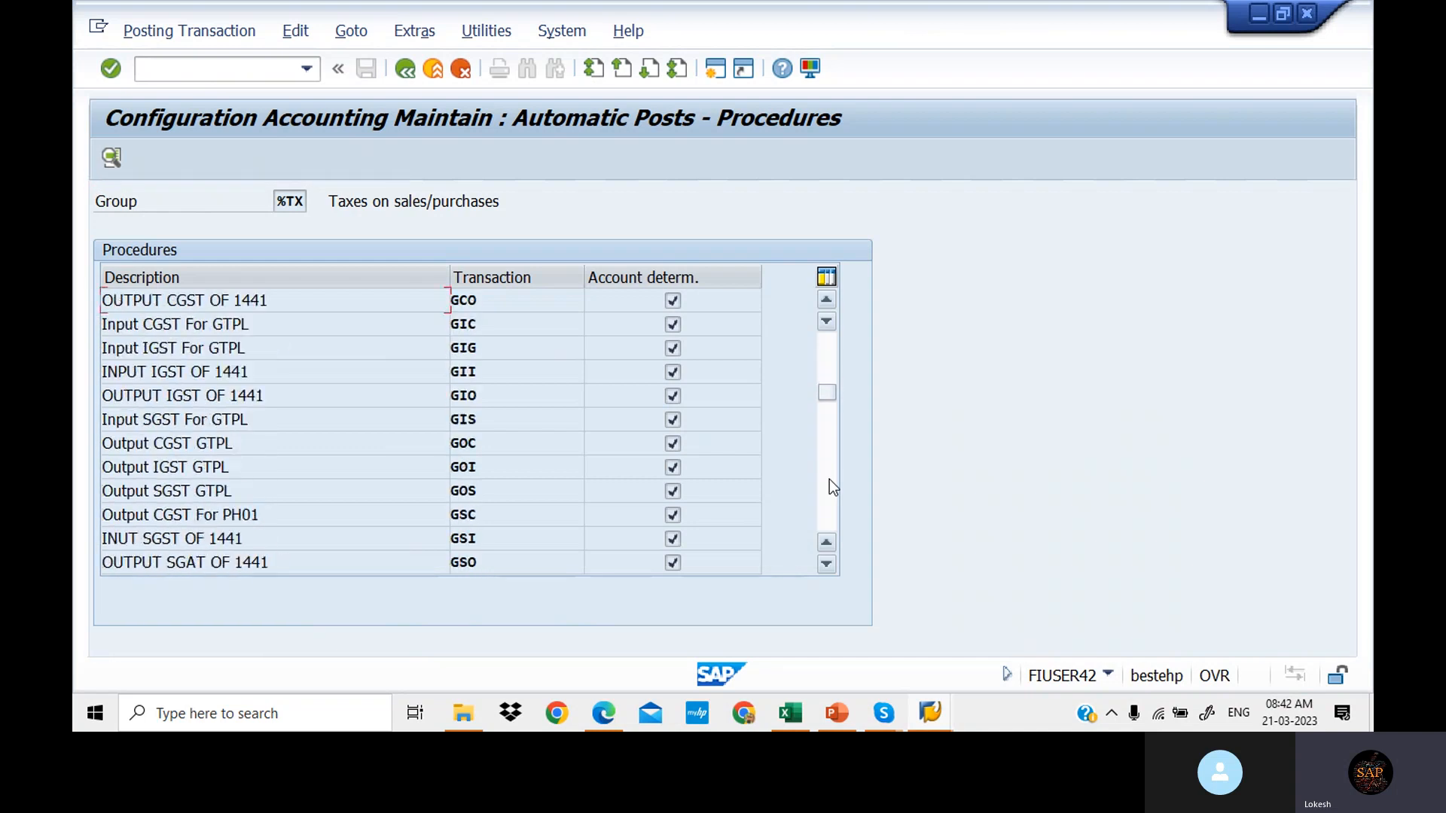
pyautogui.scroll(-10, 829, 486)
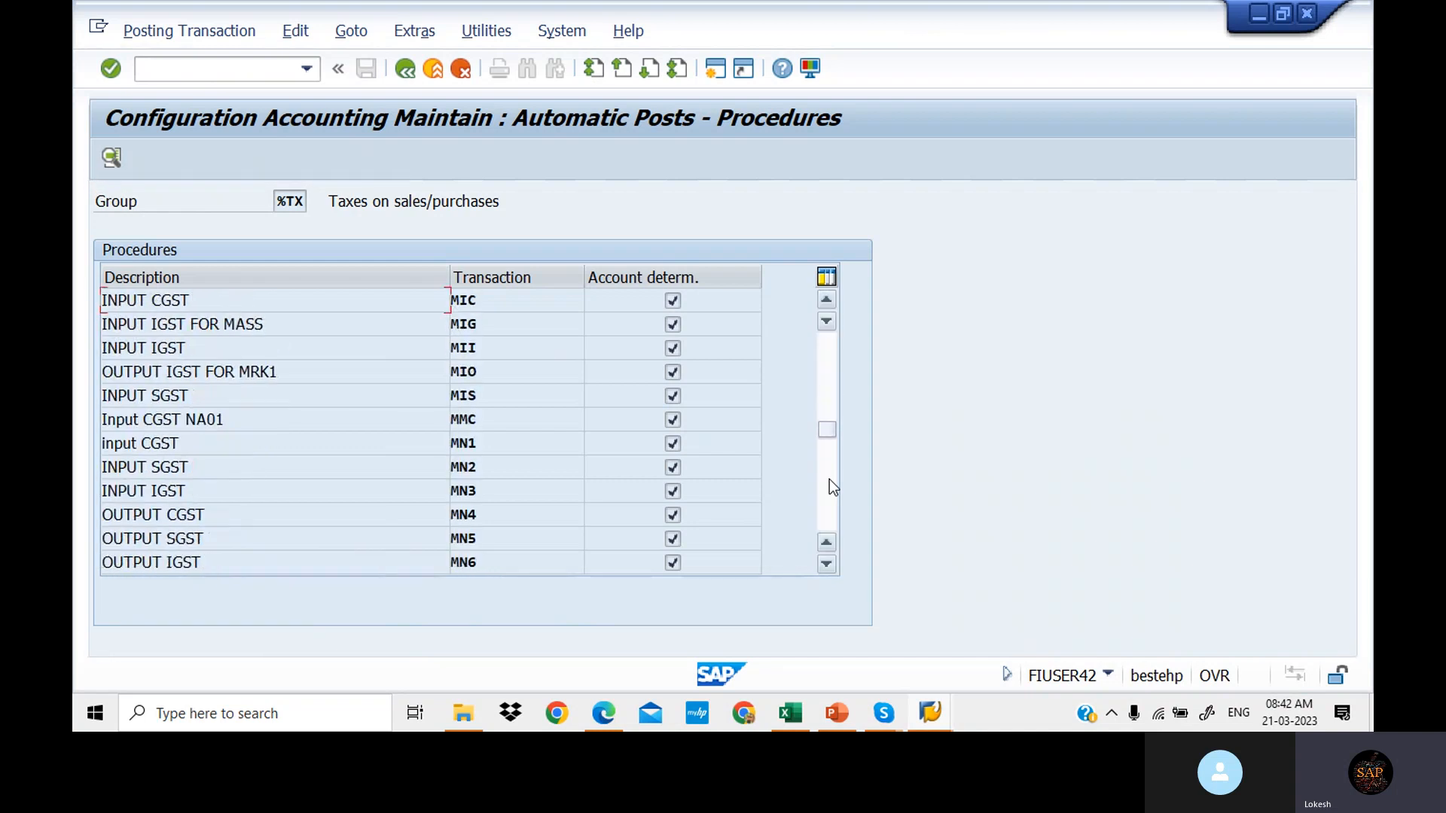
pyautogui.scroll(-10, 833, 486)
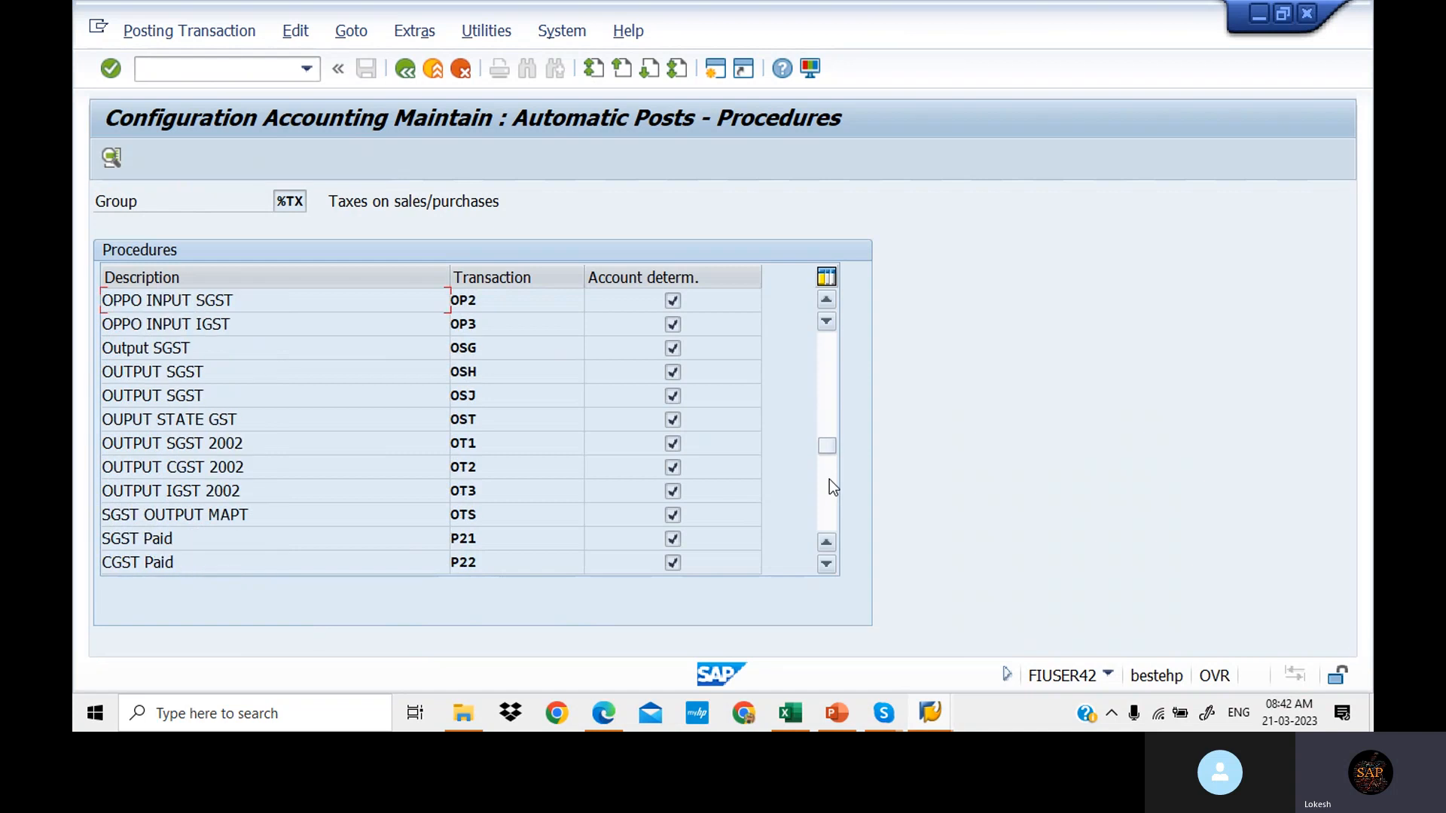
pyautogui.scroll(-6, 833, 487)
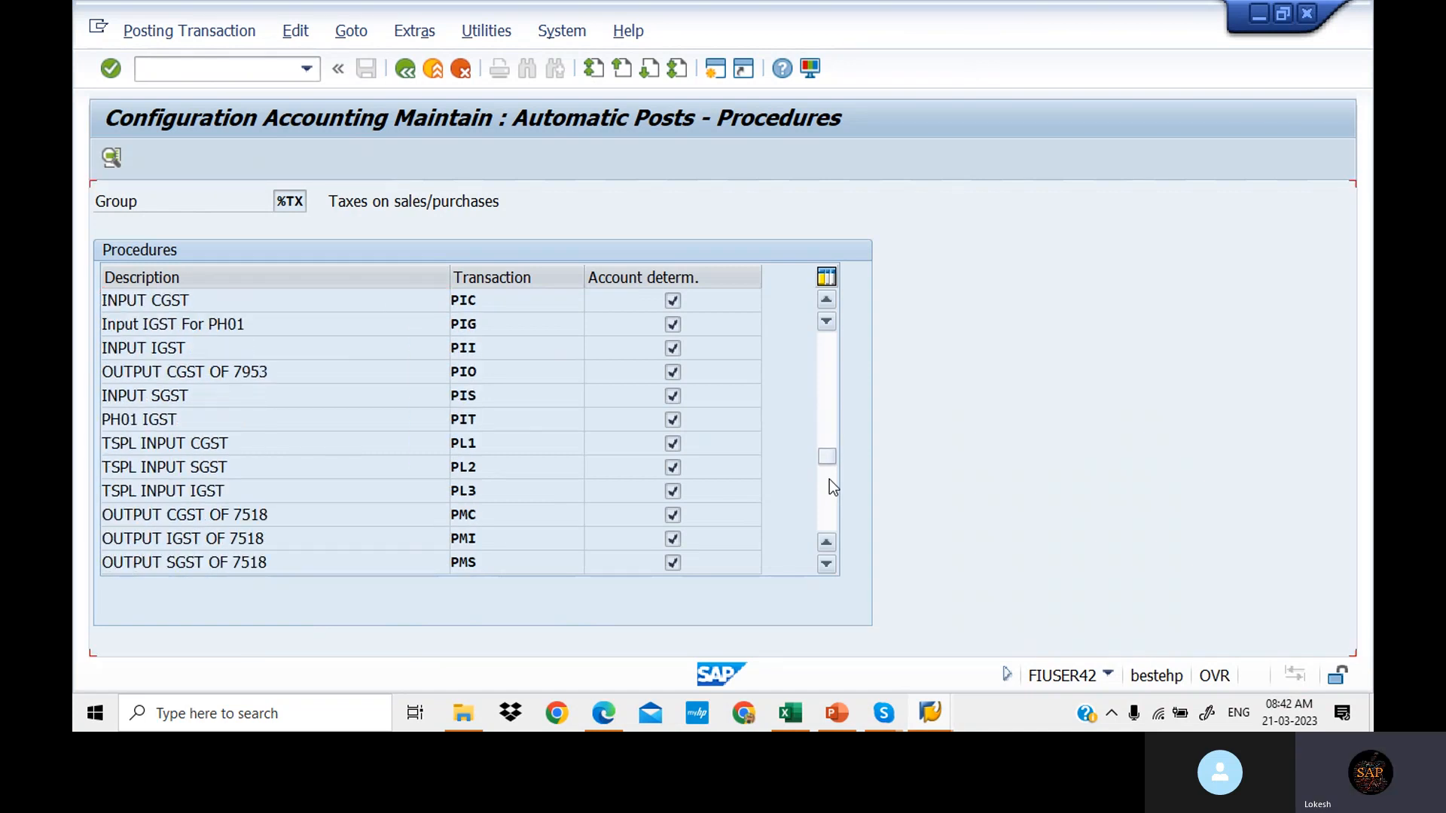
pyautogui.scroll(-10, 833, 487)
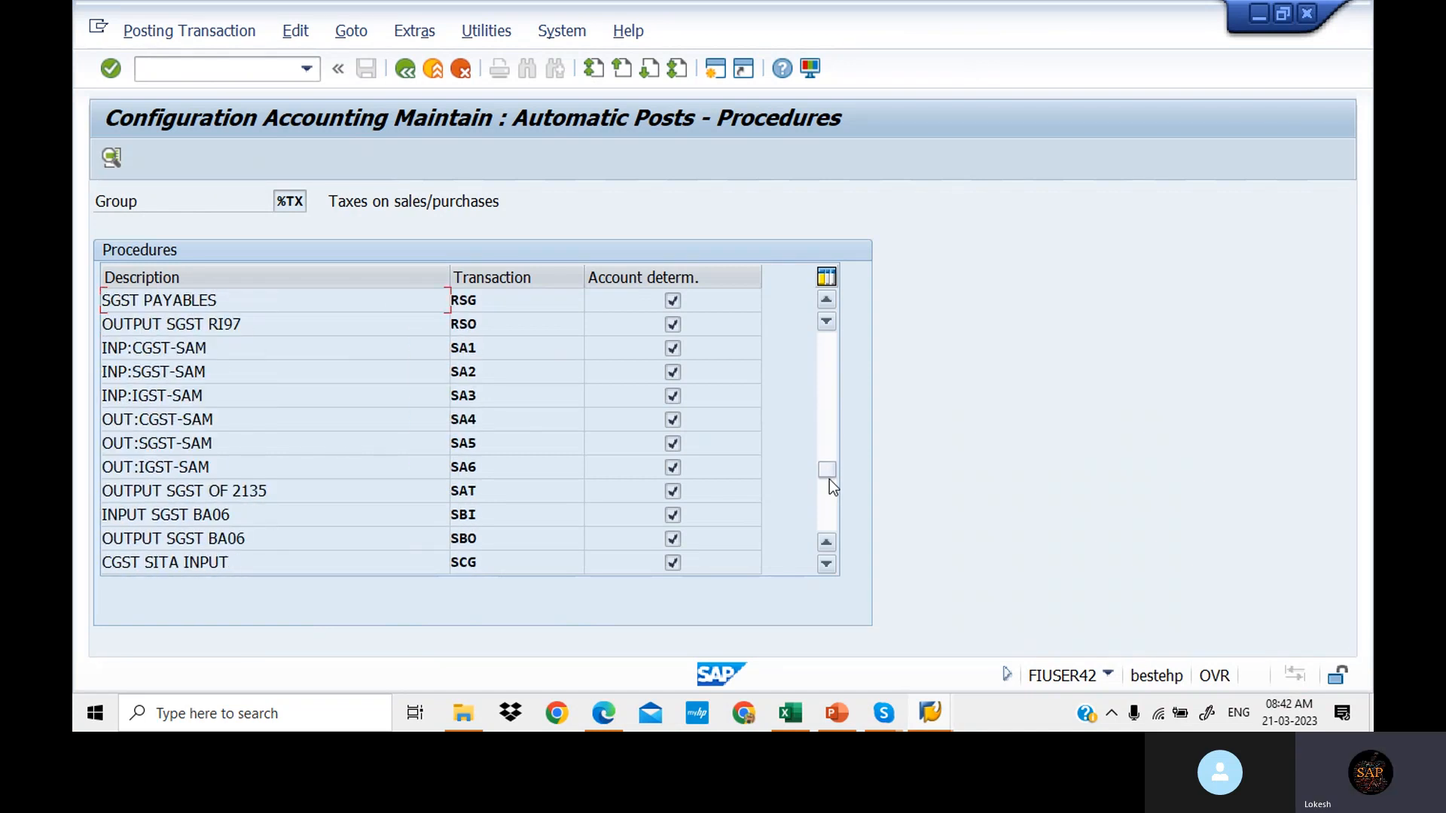
pyautogui.scroll(-8, 833, 489)
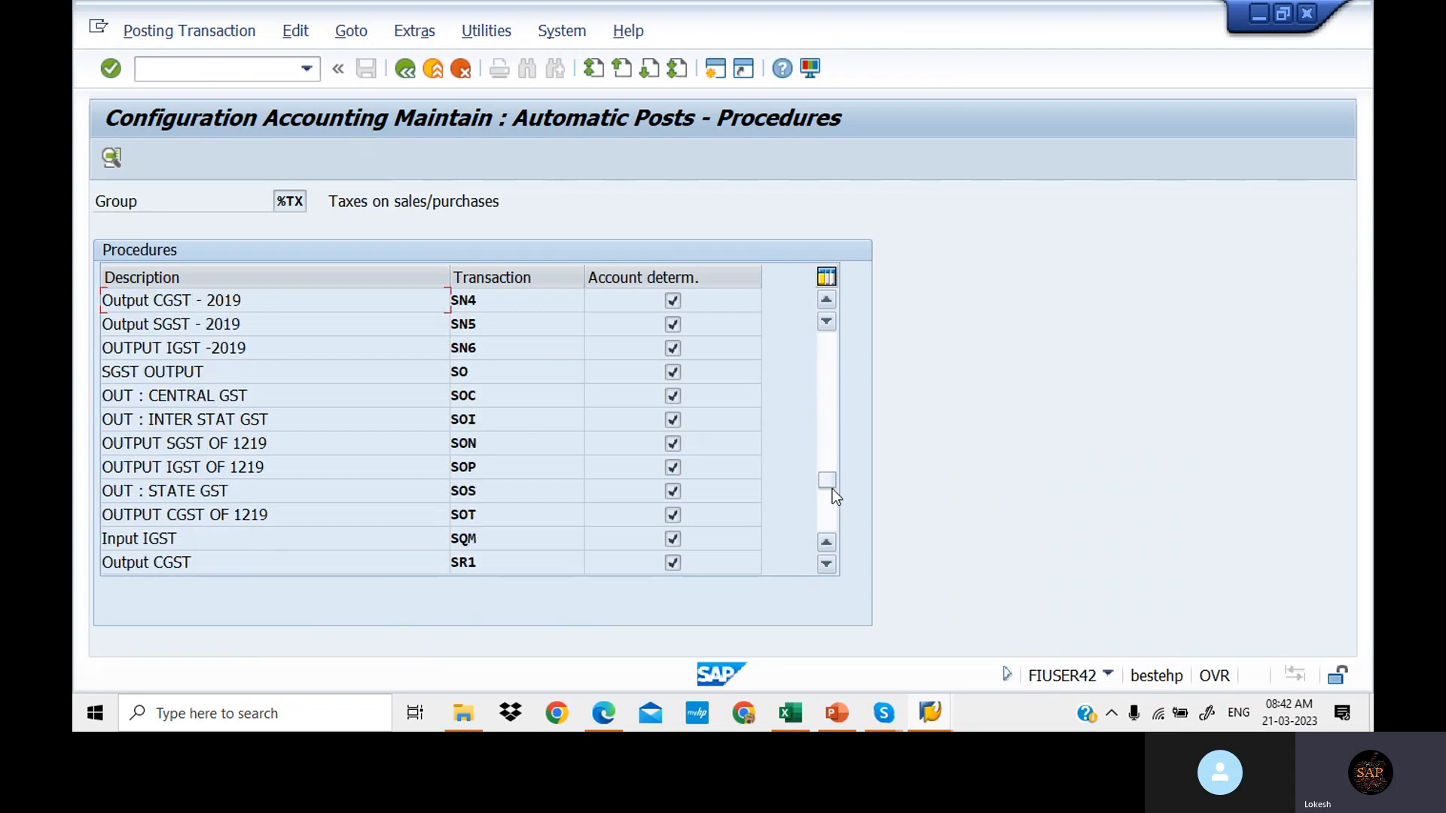
pyautogui.scroll(-3, 837, 517)
pyautogui.scroll(-8, 838, 517)
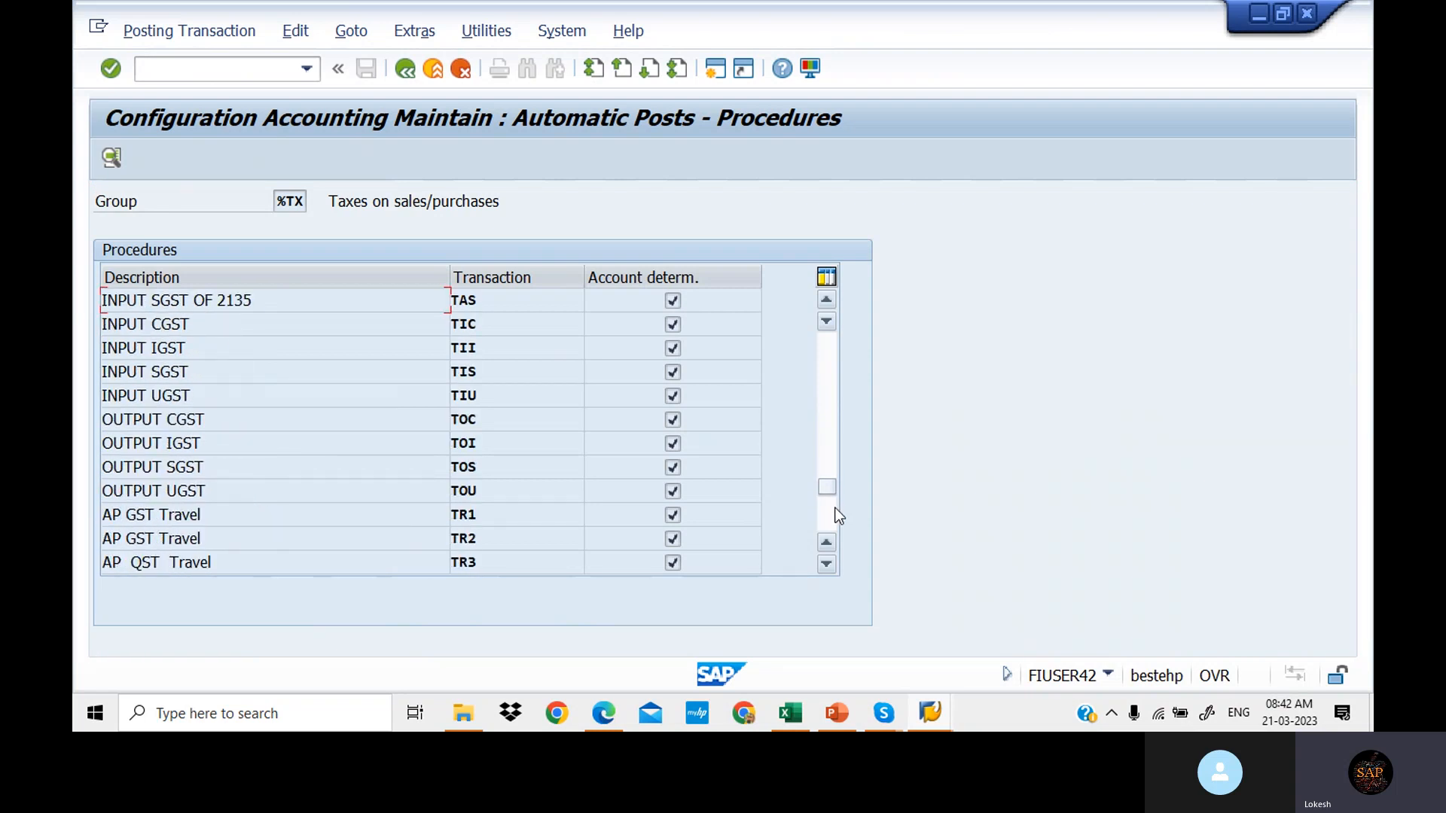
pyautogui.scroll(-3, 838, 516)
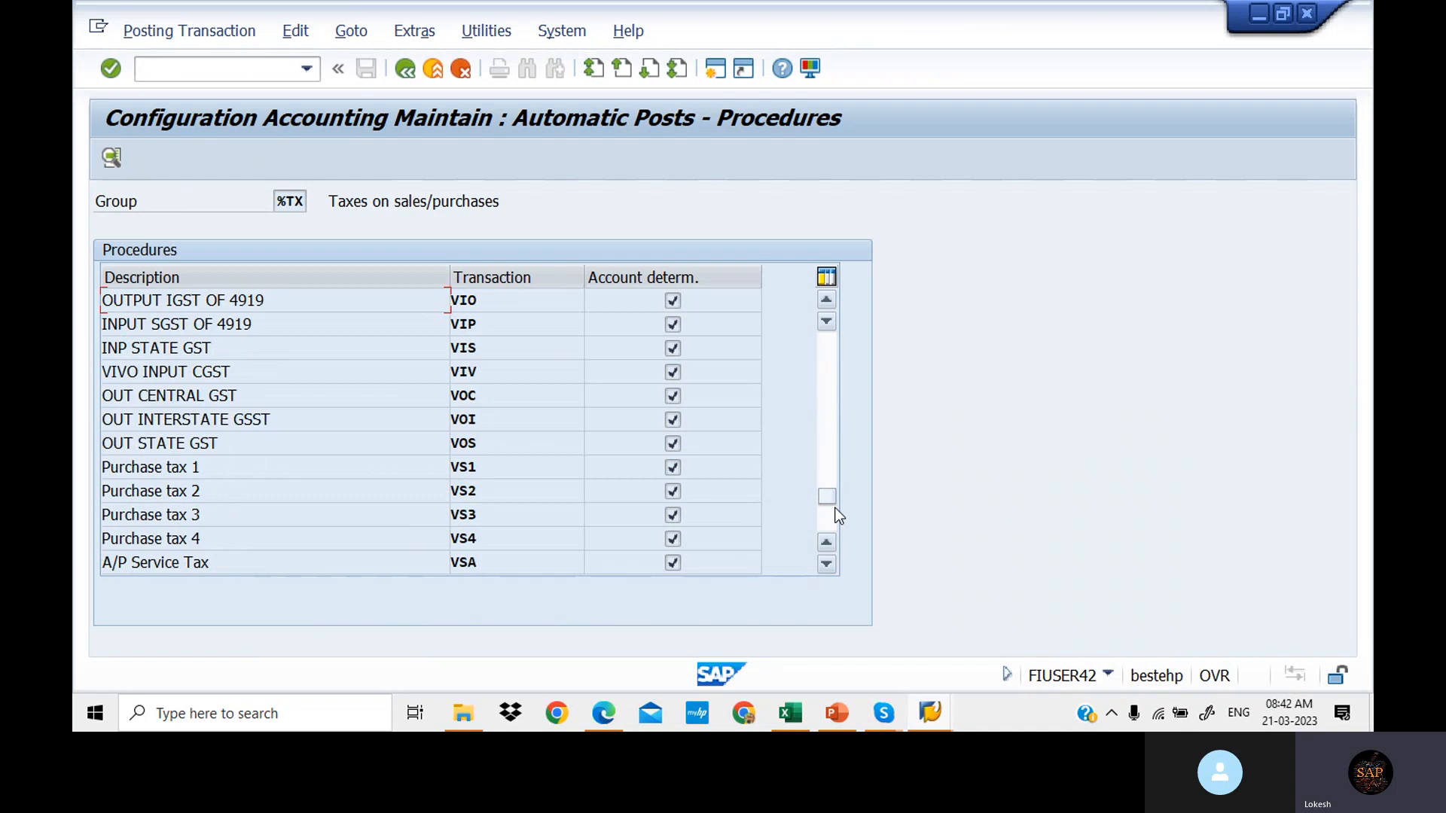
pyautogui.scroll(-3, 834, 523)
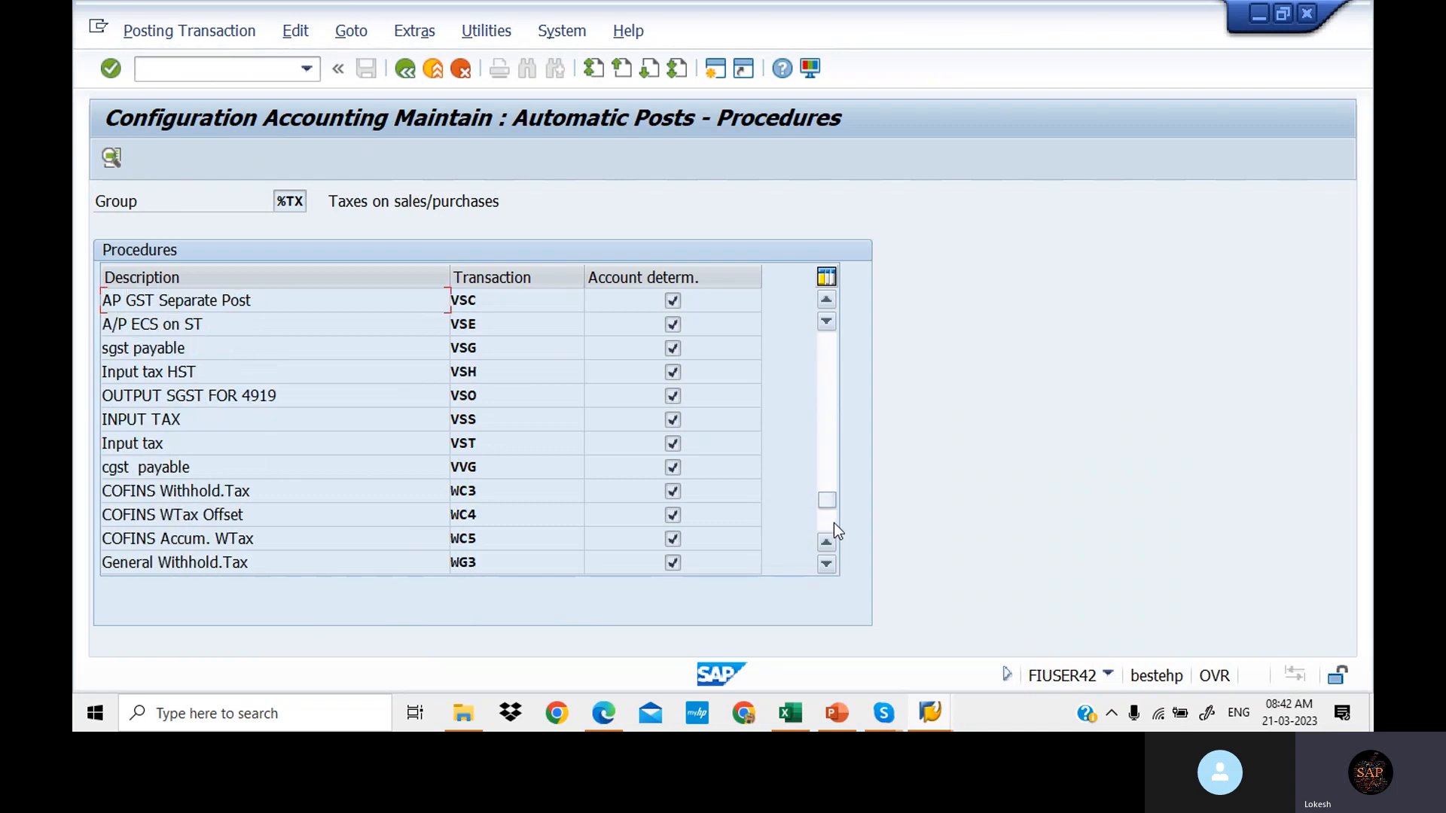
pyautogui.scroll(-3, 834, 531)
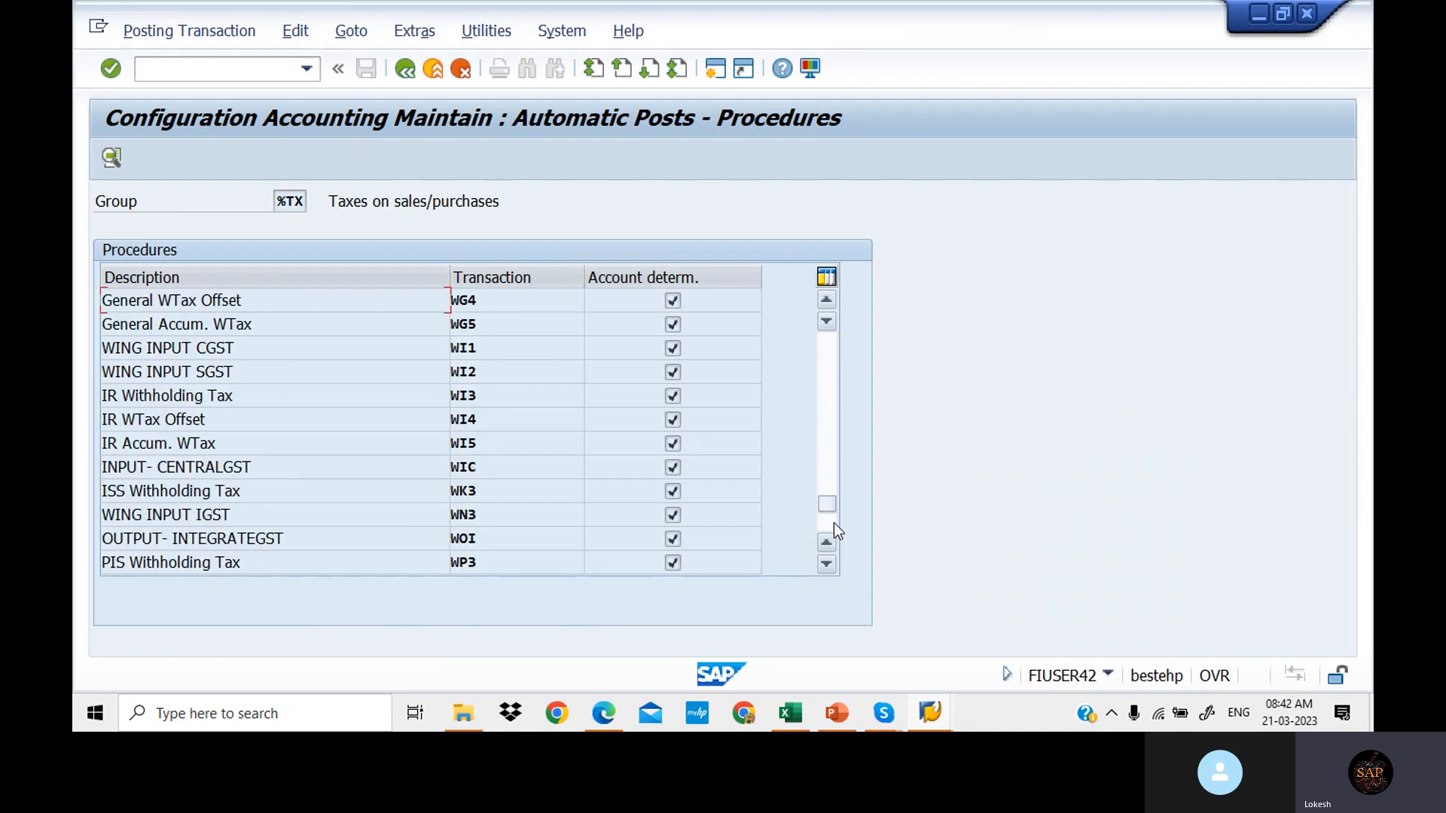
pyautogui.scroll(-3, 834, 523)
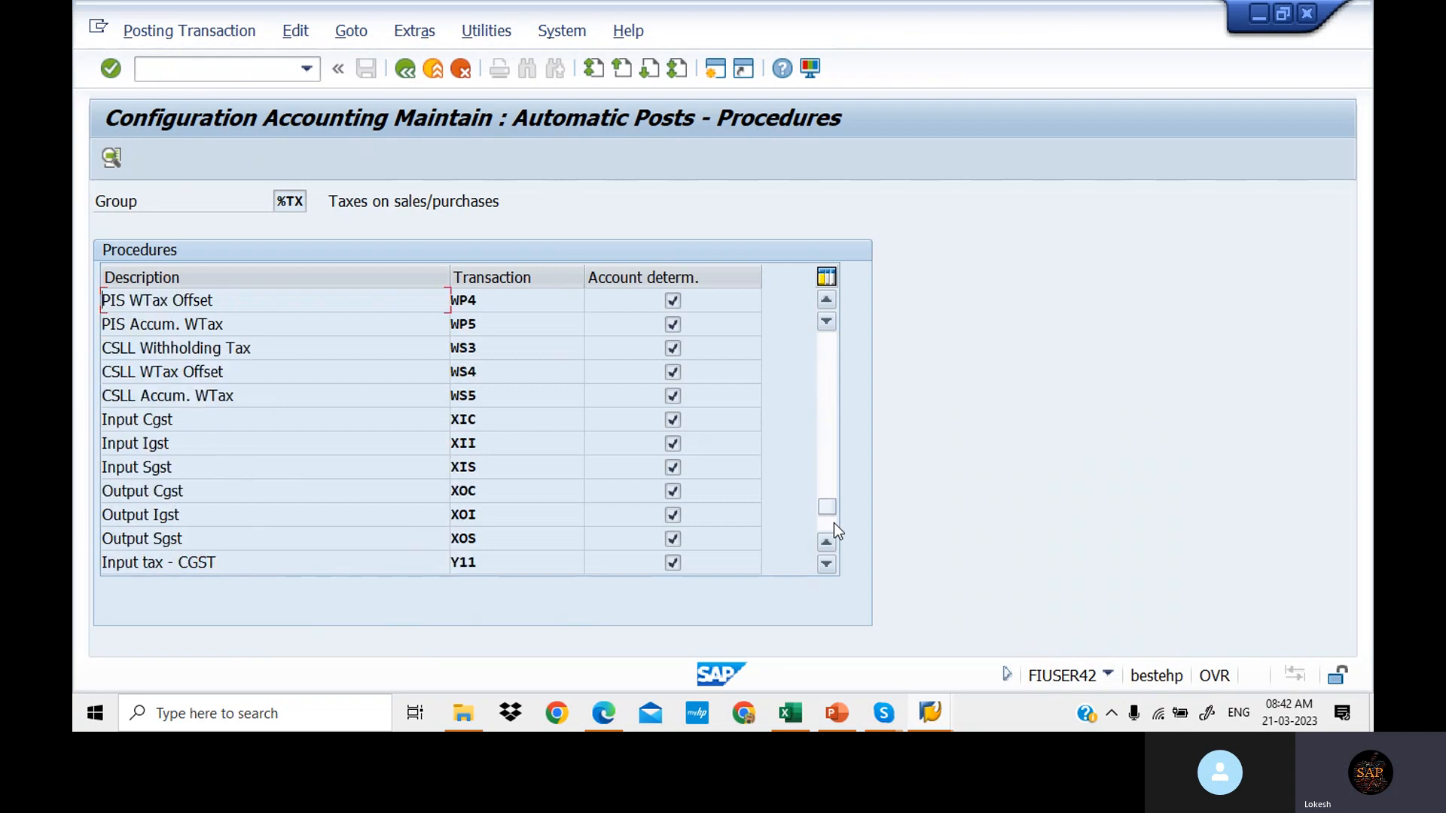
pyautogui.click(826, 414)
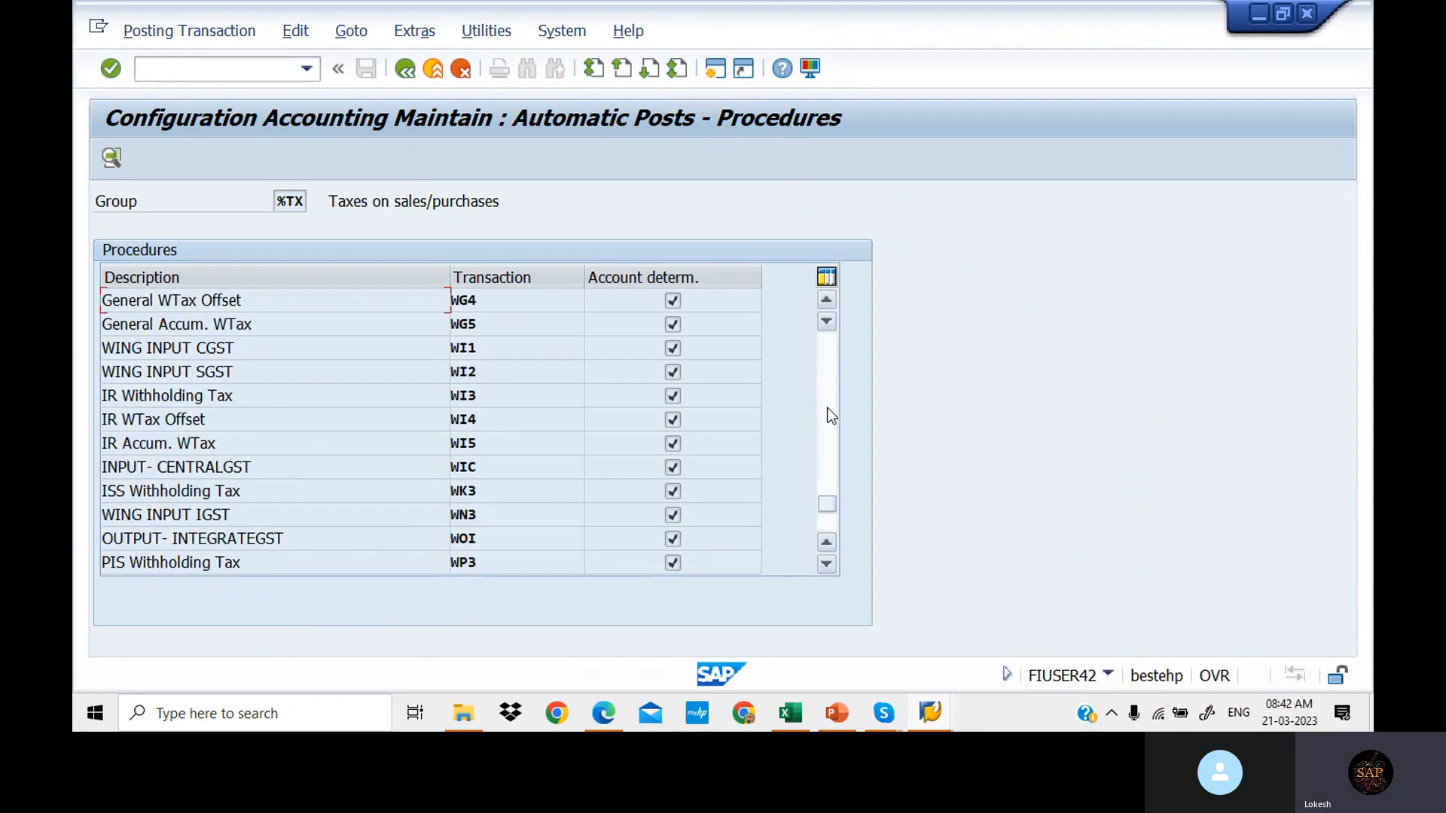
pyautogui.doubleClick(491, 352)
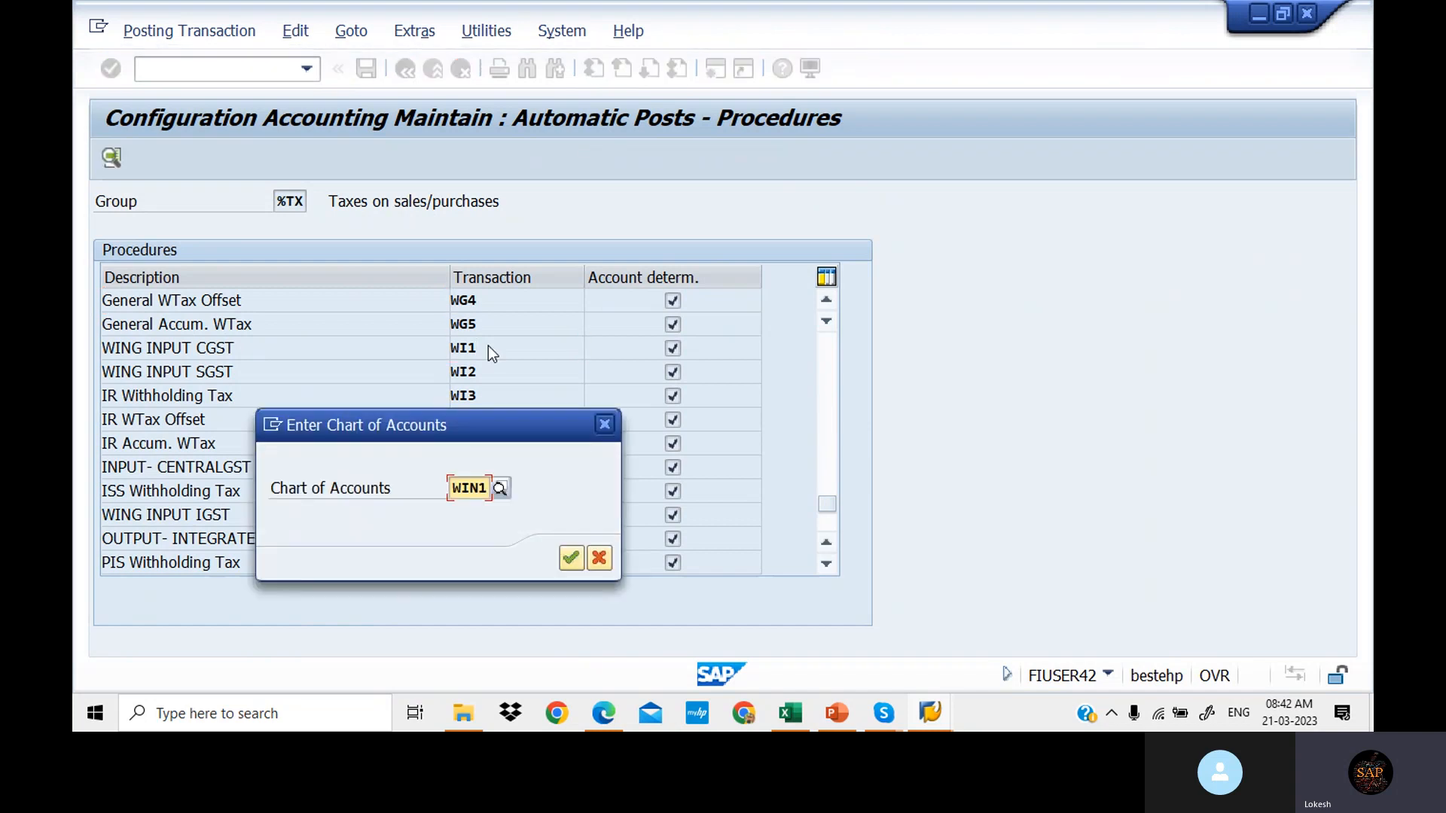
pyautogui.click(571, 559)
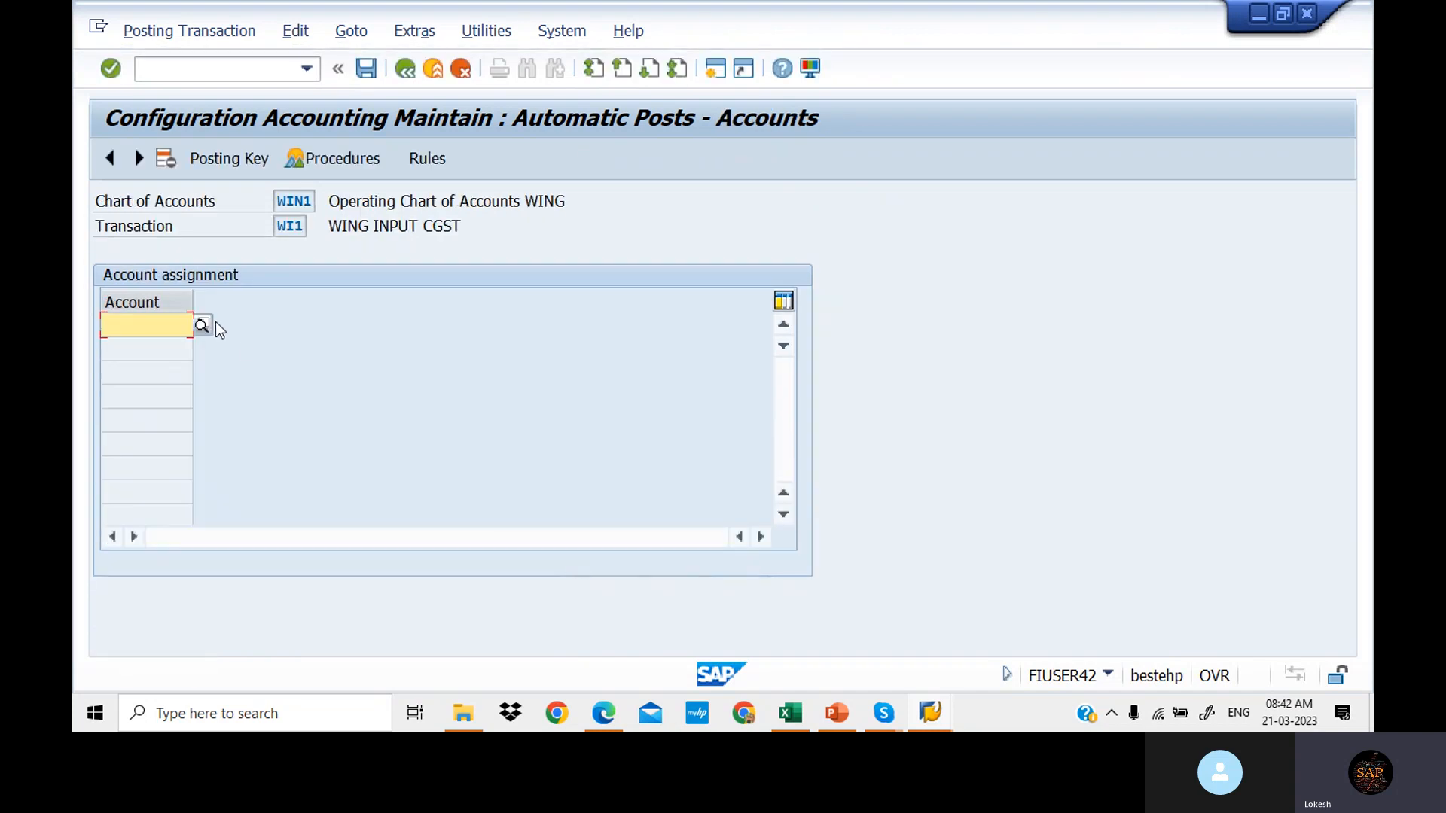
# Step: Find the Input CGST G/L account in chart of accounts WIN1 and enter 200108 as the WI1 account
pyautogui.click(201, 324)
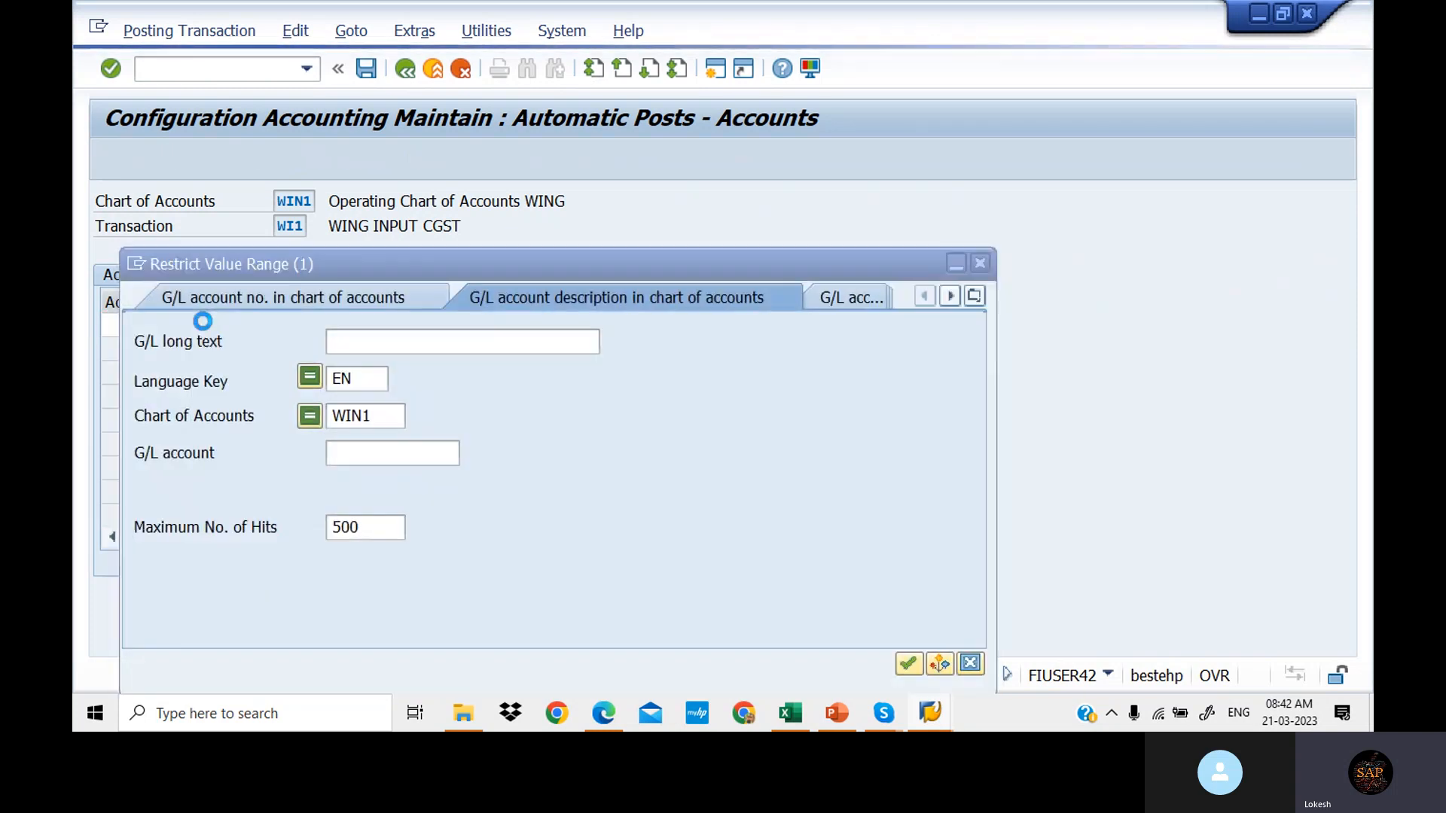
pyautogui.click(392, 455)
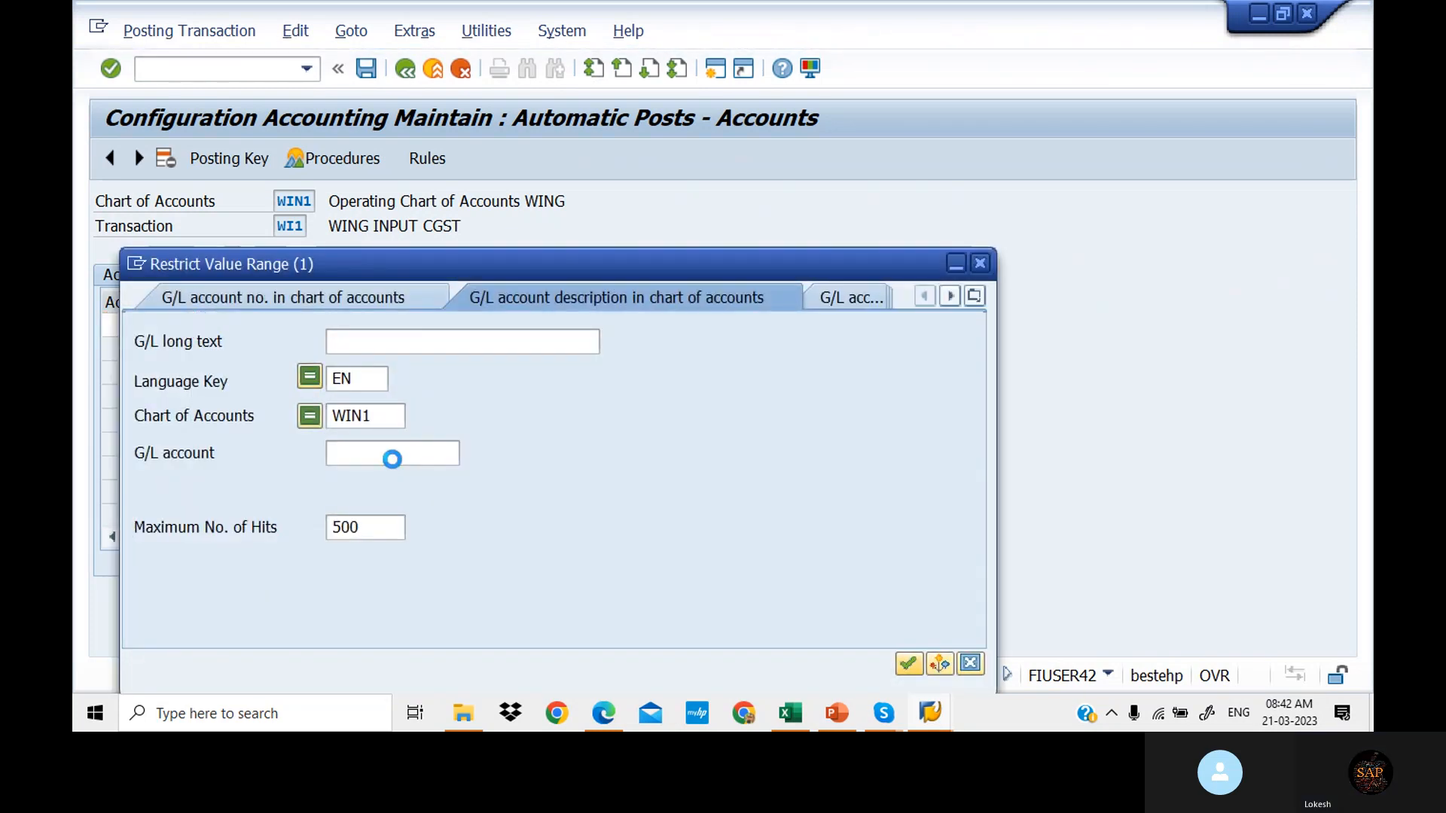
pyautogui.press('Return')
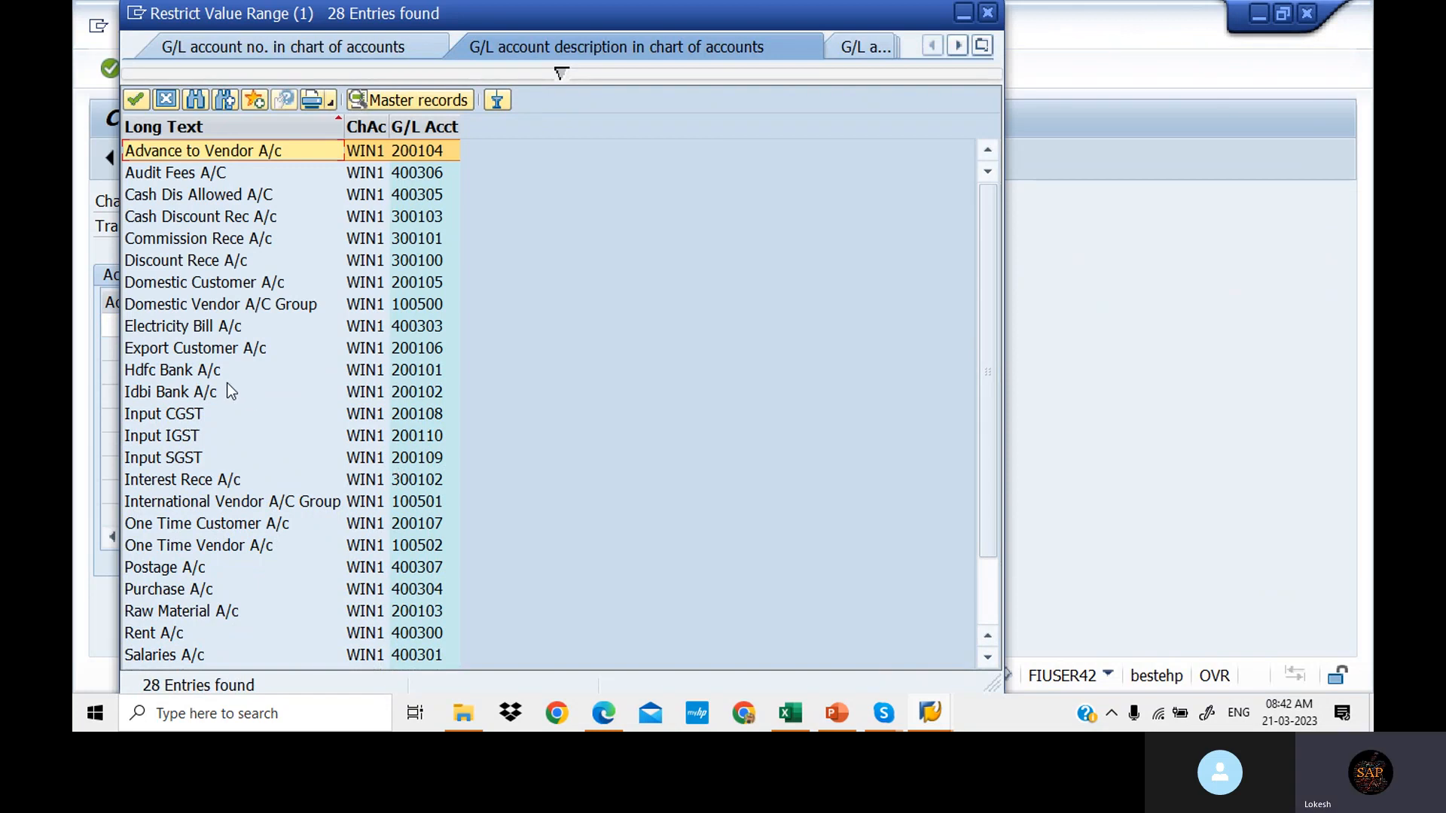
pyautogui.doubleClick(205, 413)
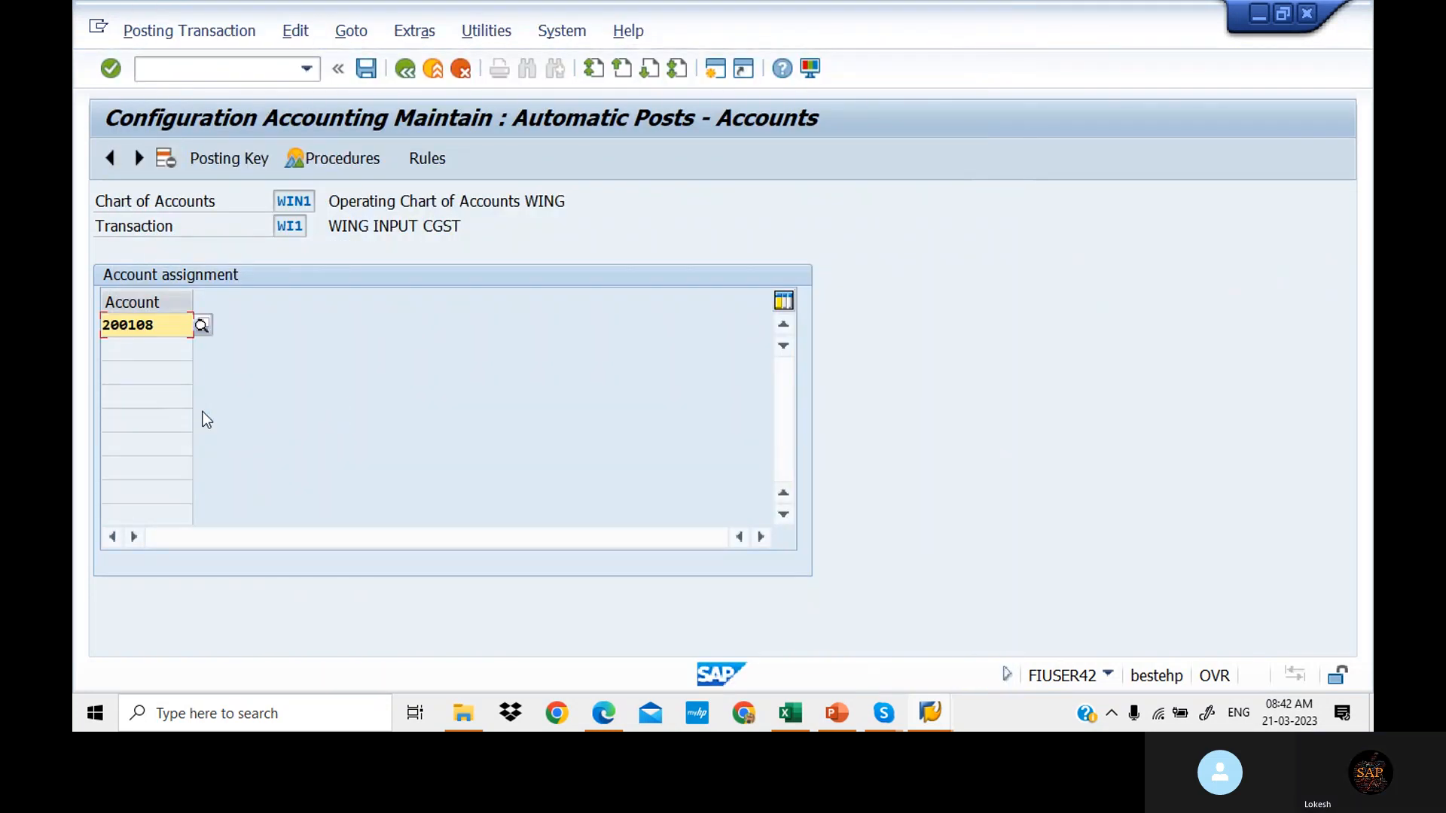
# Step: Try to open the posting key, procedures and rules settings of the WI1 account assignment
pyautogui.click(245, 162)
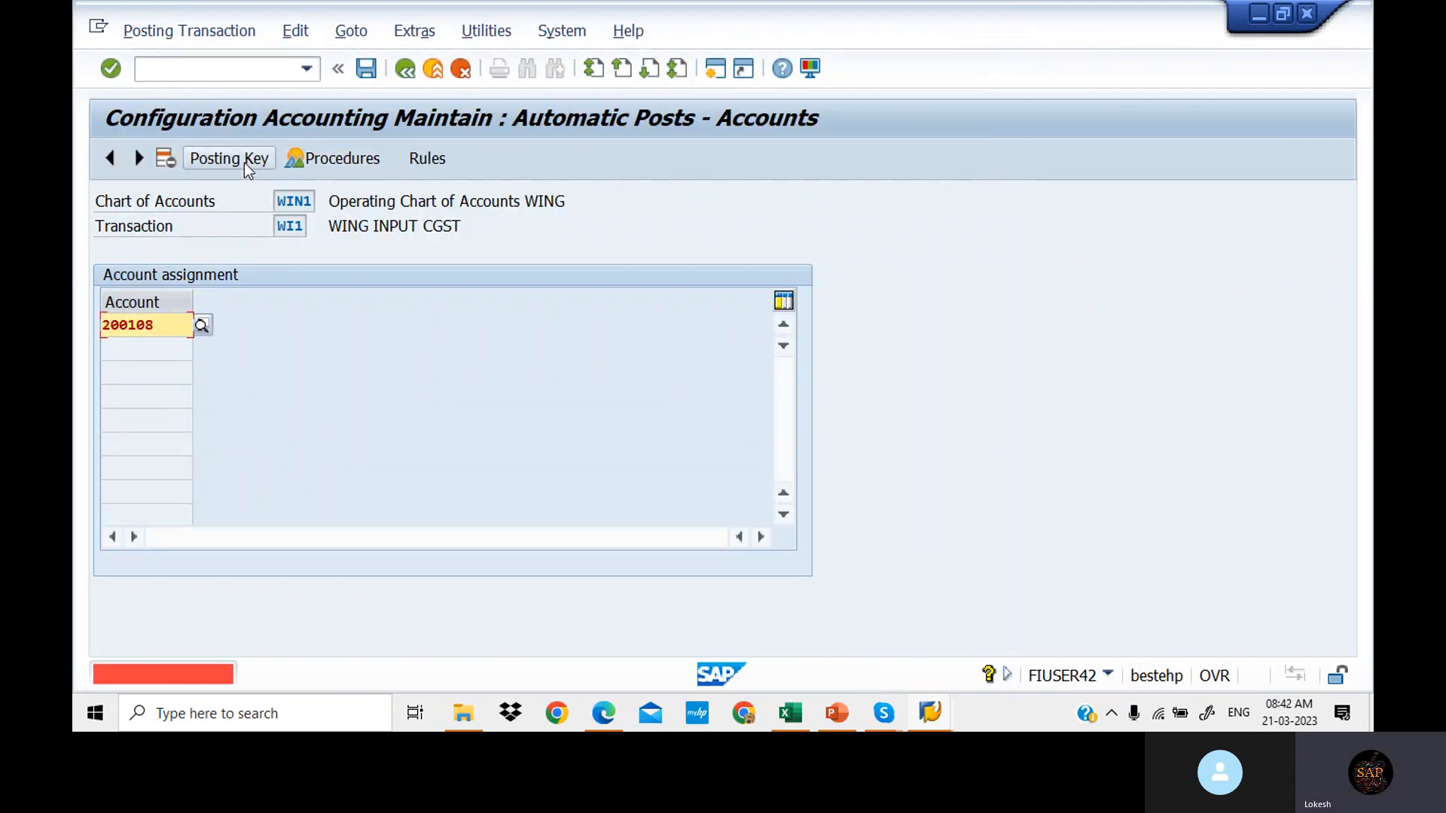
pyautogui.click(319, 158)
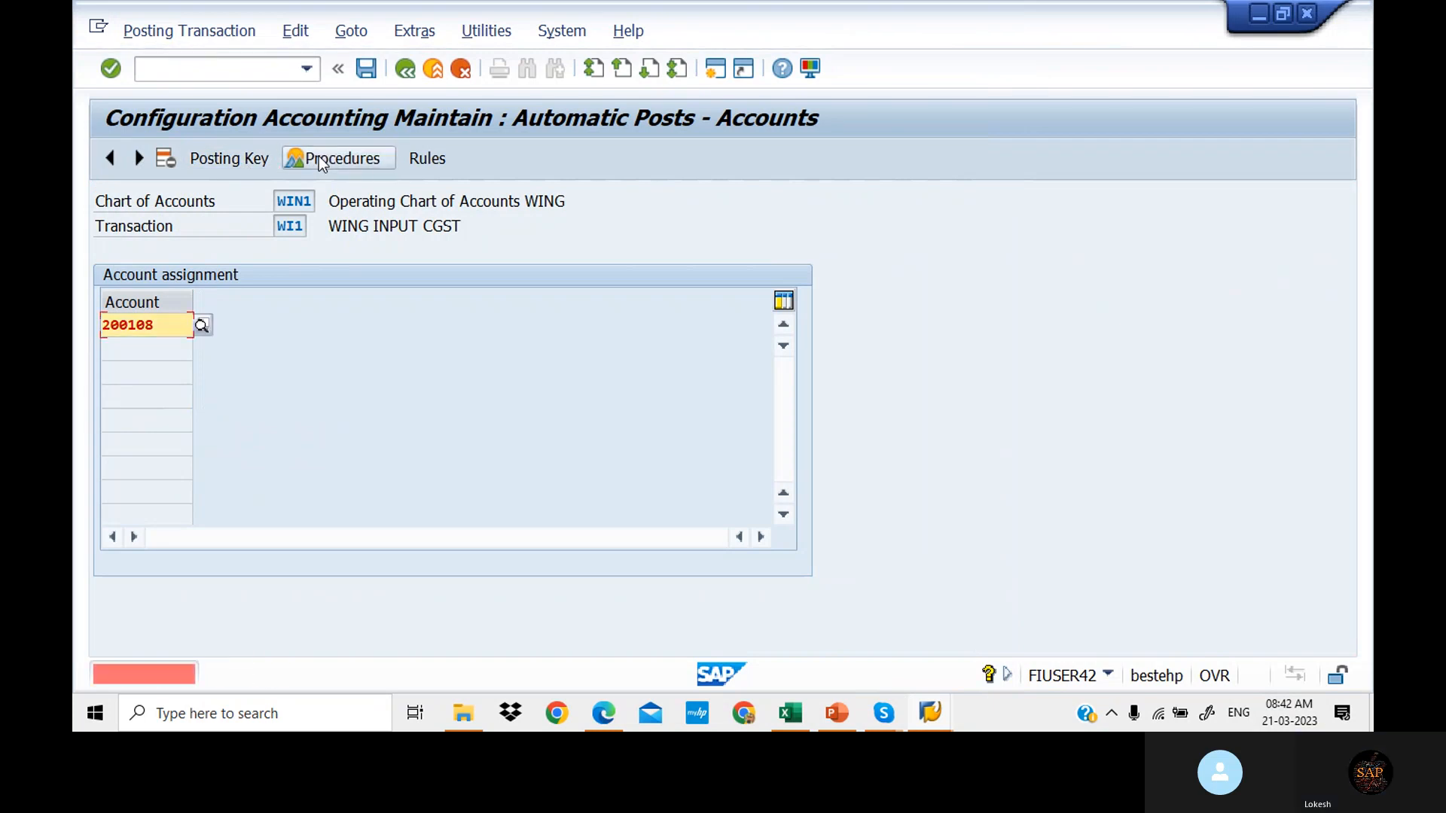
pyautogui.click(427, 160)
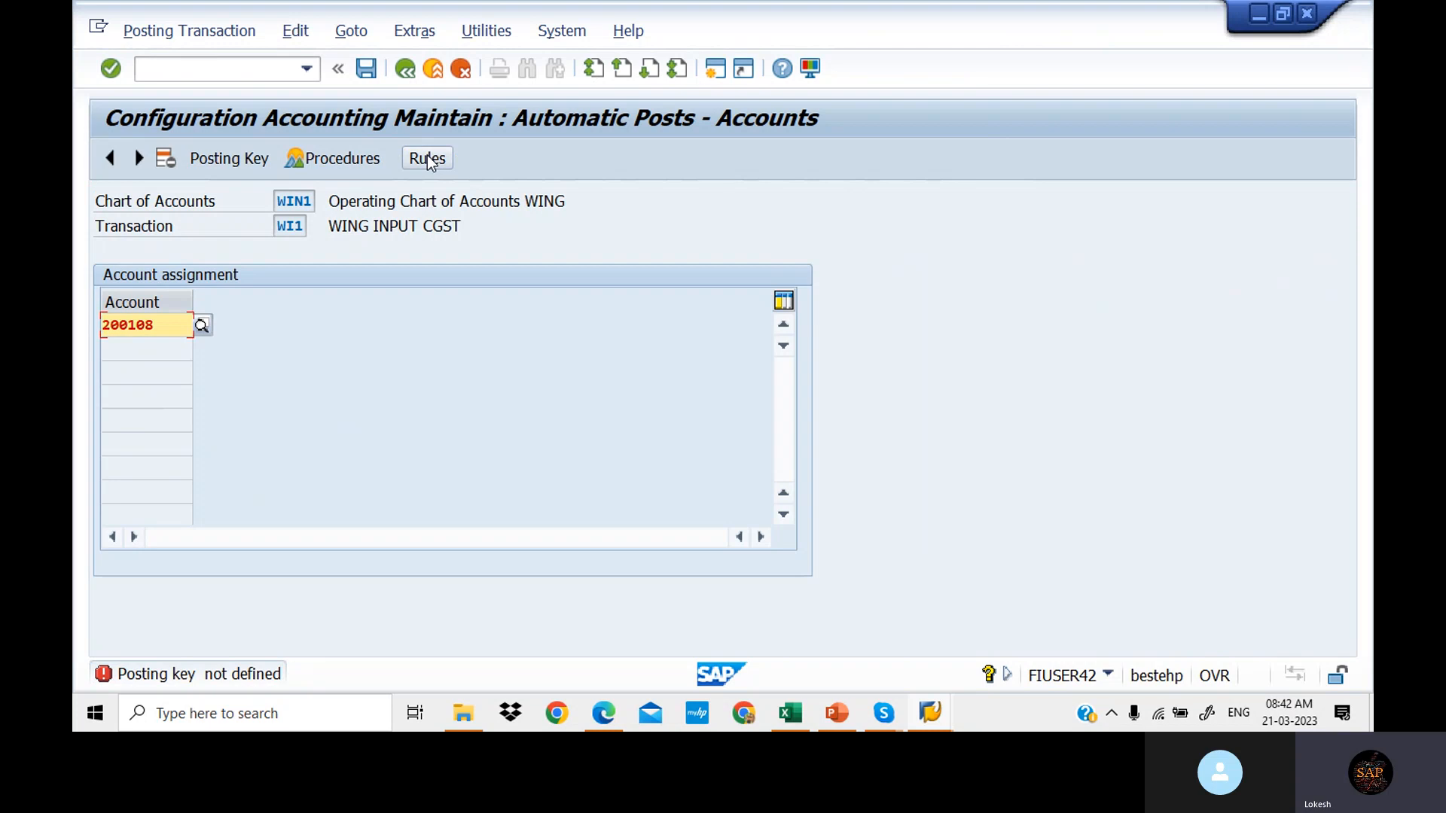
# Step: Read the detailed help for the posting key error message and close it
pyautogui.doubleClick(167, 674)
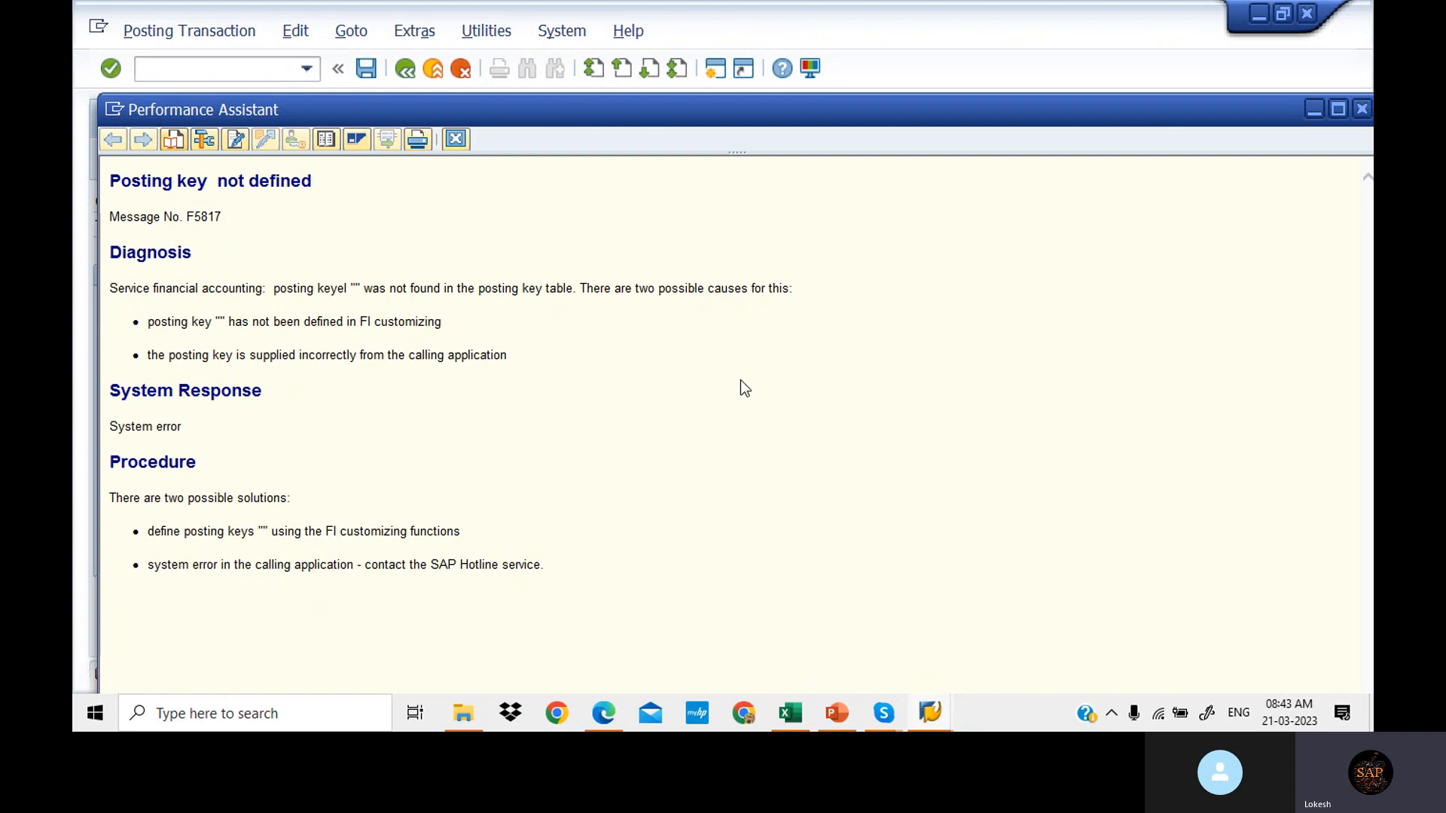
pyautogui.moveTo(1232, 115); pyautogui.dragTo(1169, 113)
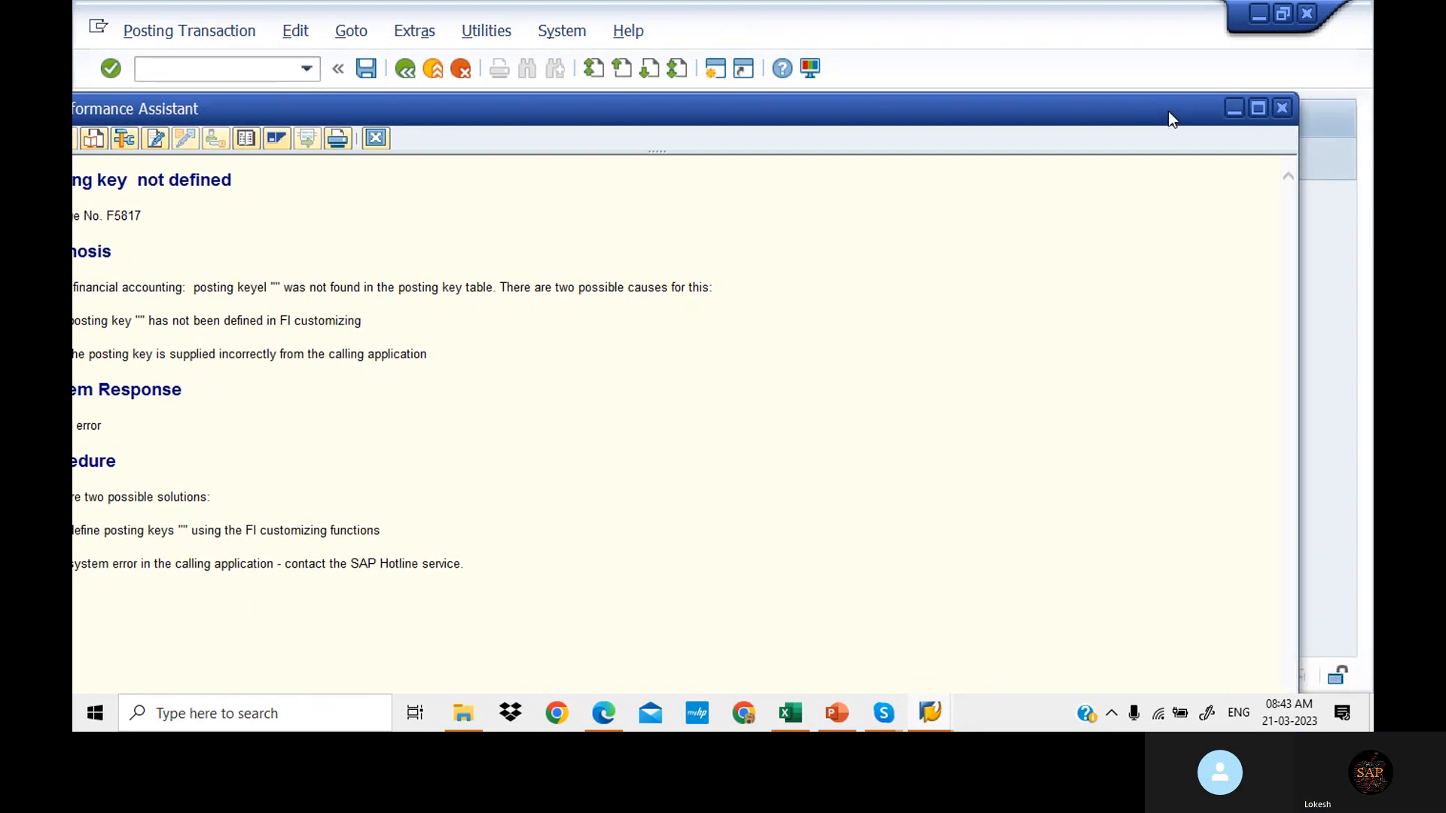
pyautogui.click(1283, 110)
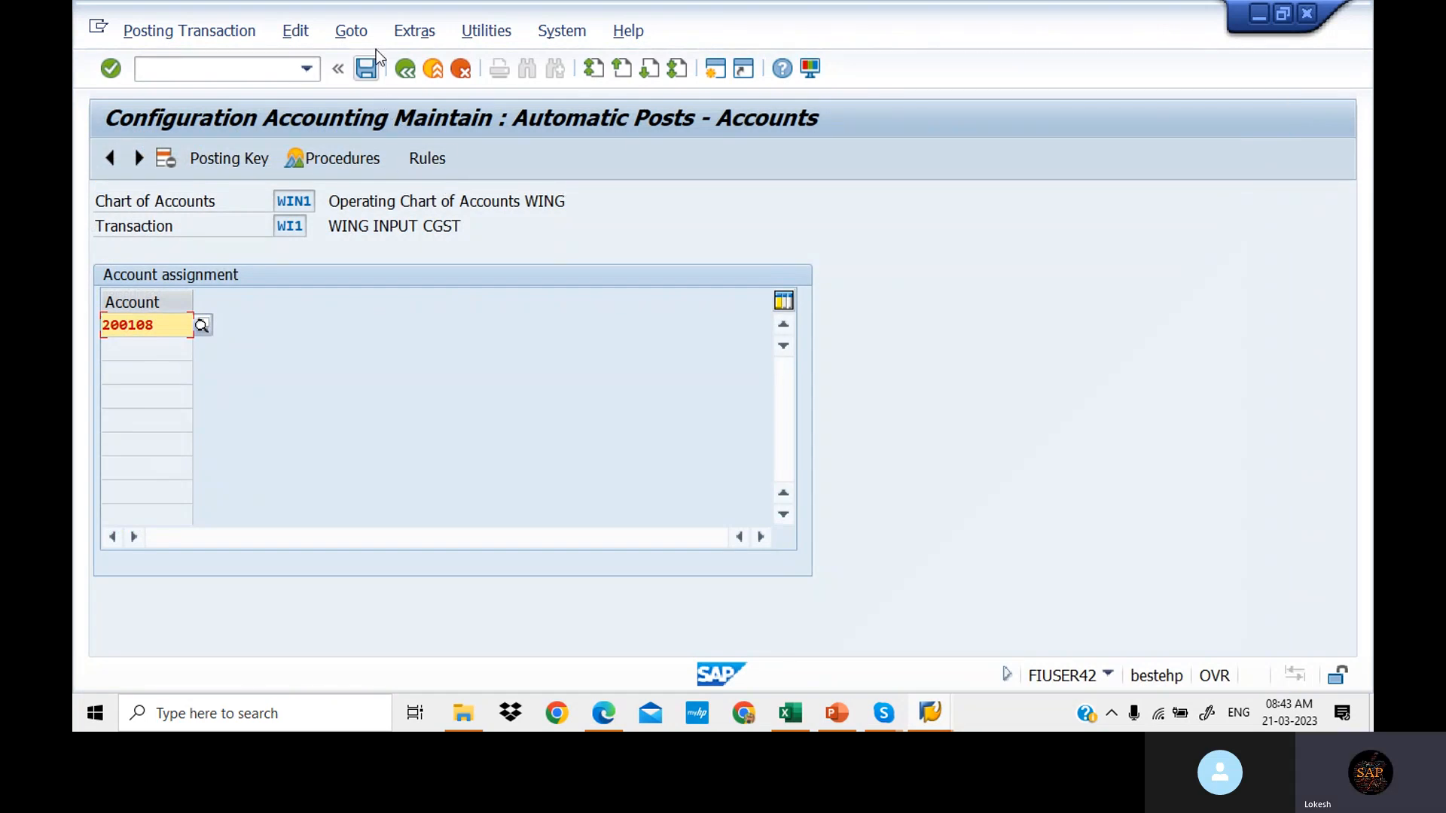
# Step: Abandon the unsaved WI1 account entry and exit to the SAP Easy Access screen
pyautogui.click(405, 67)
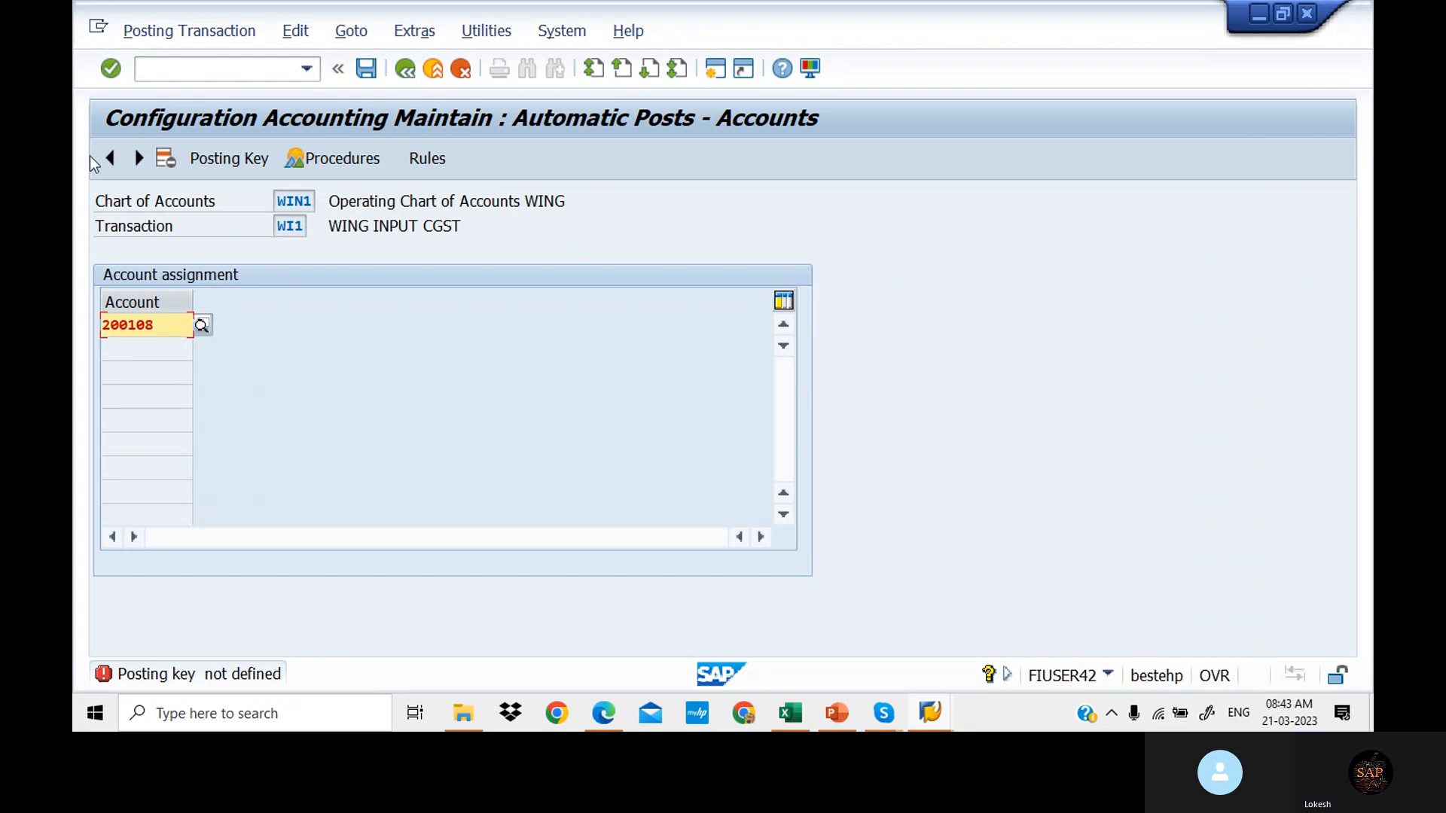
pyautogui.click(114, 158)
pyautogui.click(117, 158)
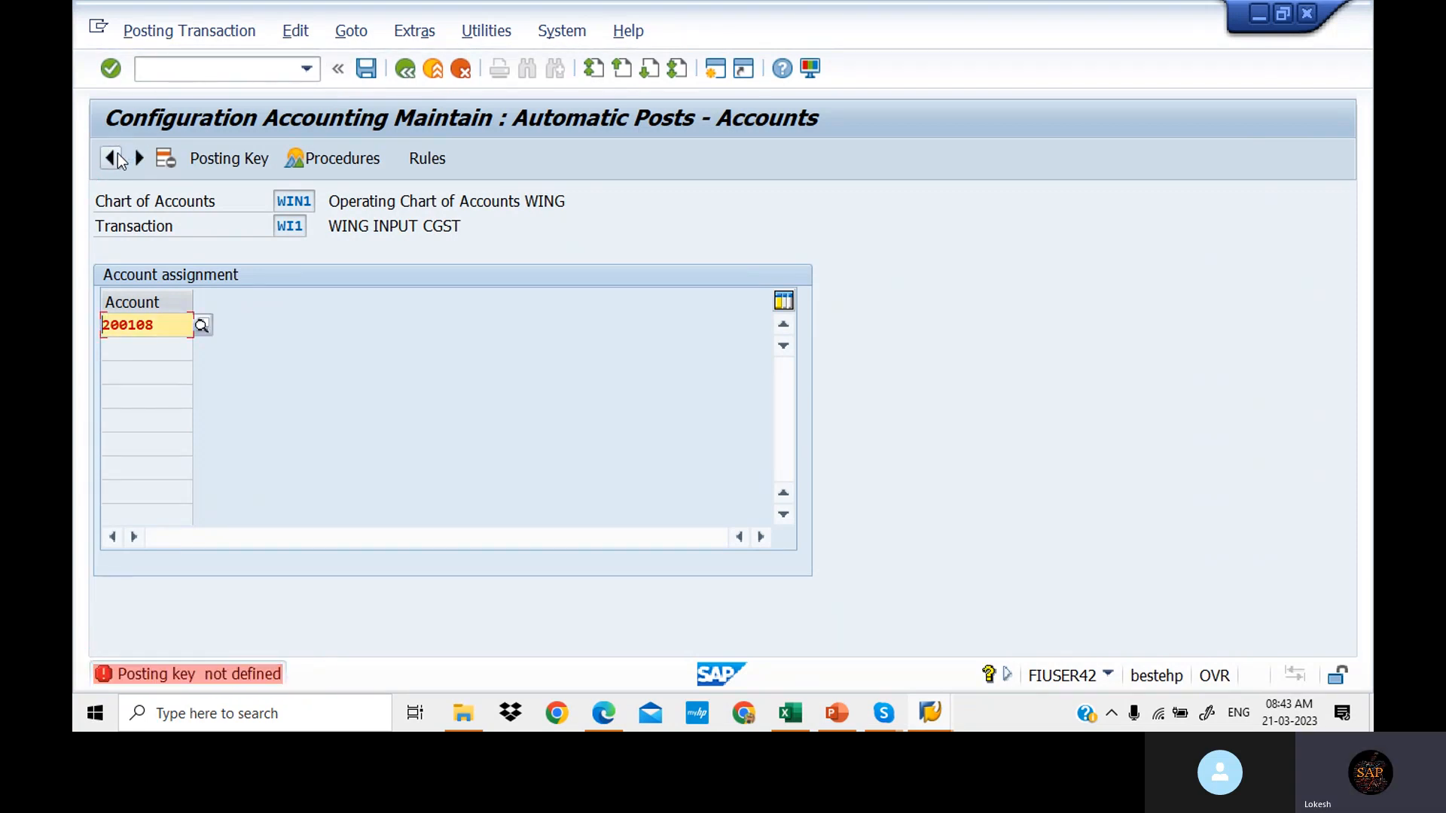
pyautogui.click(463, 72)
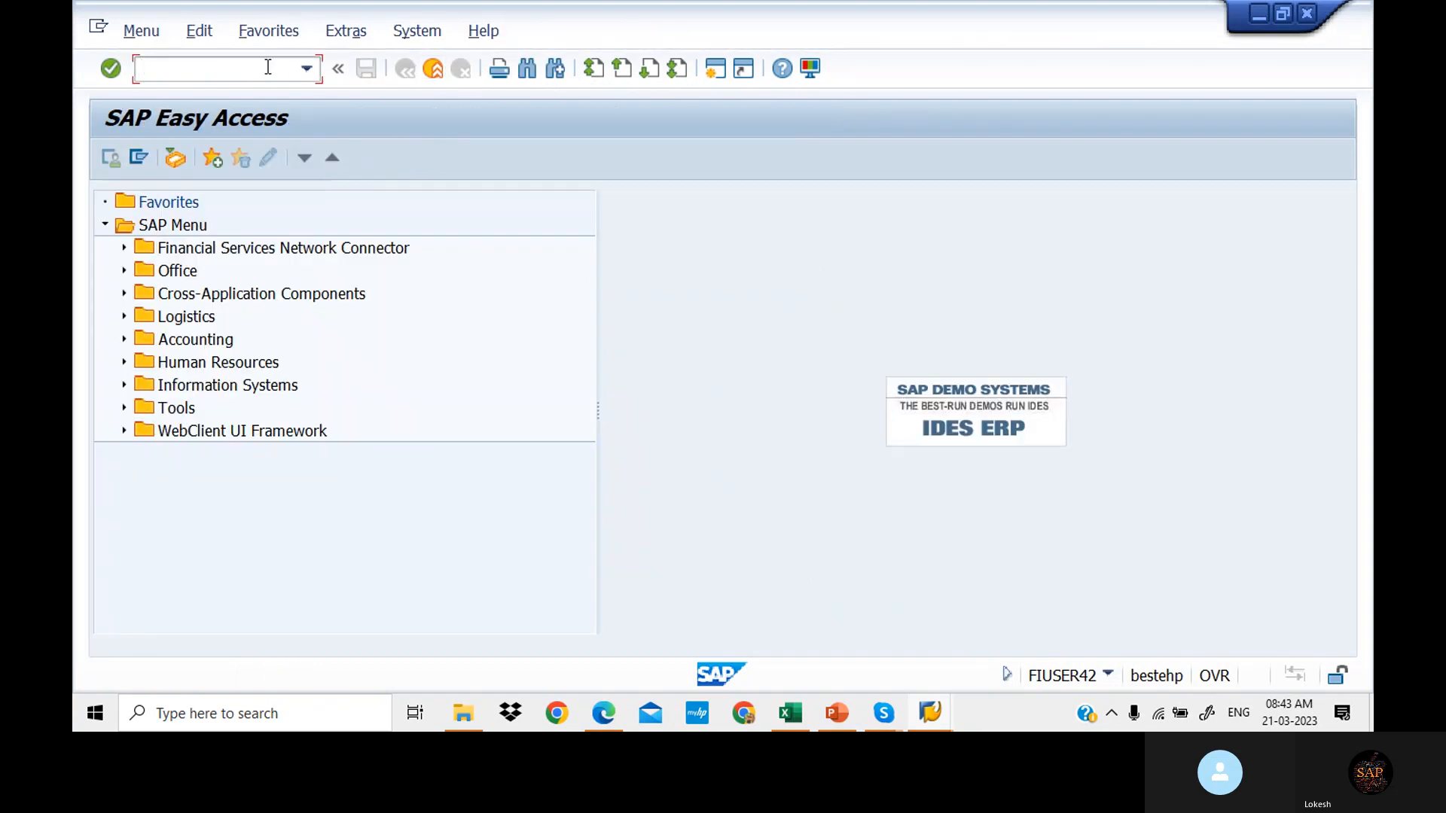
# Step: Open the WING INPUT SGST transaction WI2 in OB40 for chart of accounts WIN1 and save its rules to reach the account assignment
pyautogui.write('OB40')
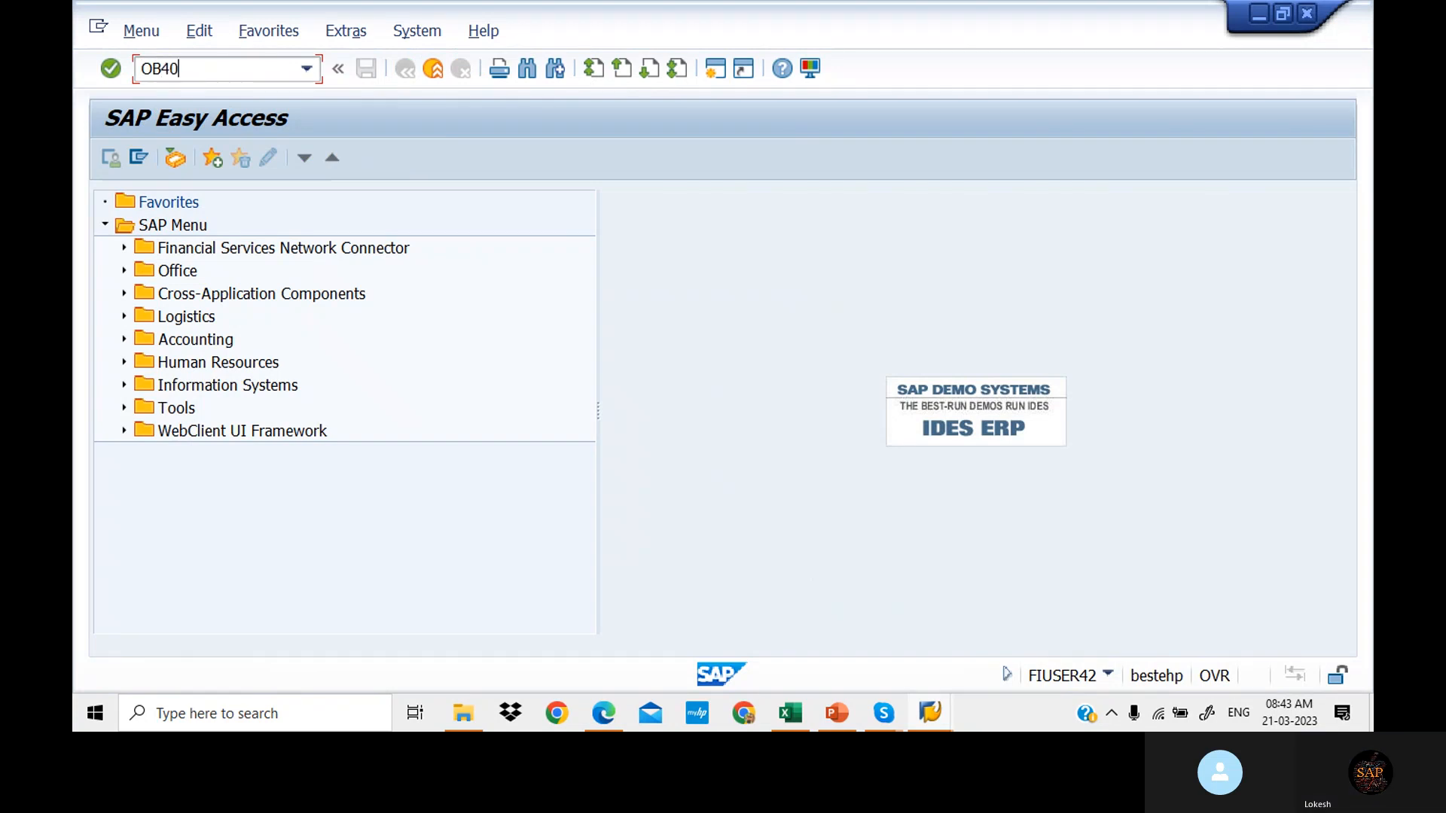
pyautogui.press('Return')
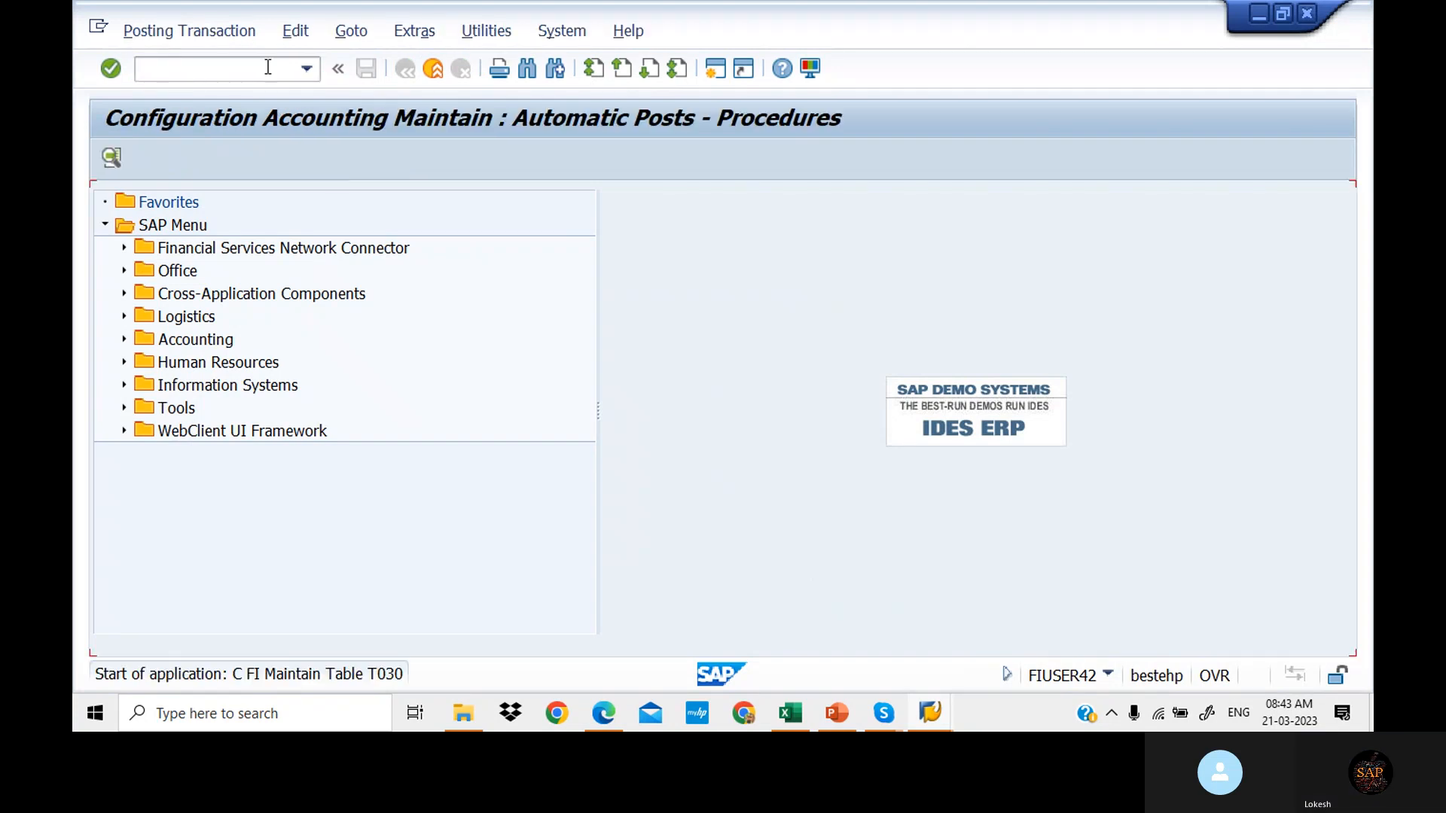
pyautogui.scroll(-20, 828, 466)
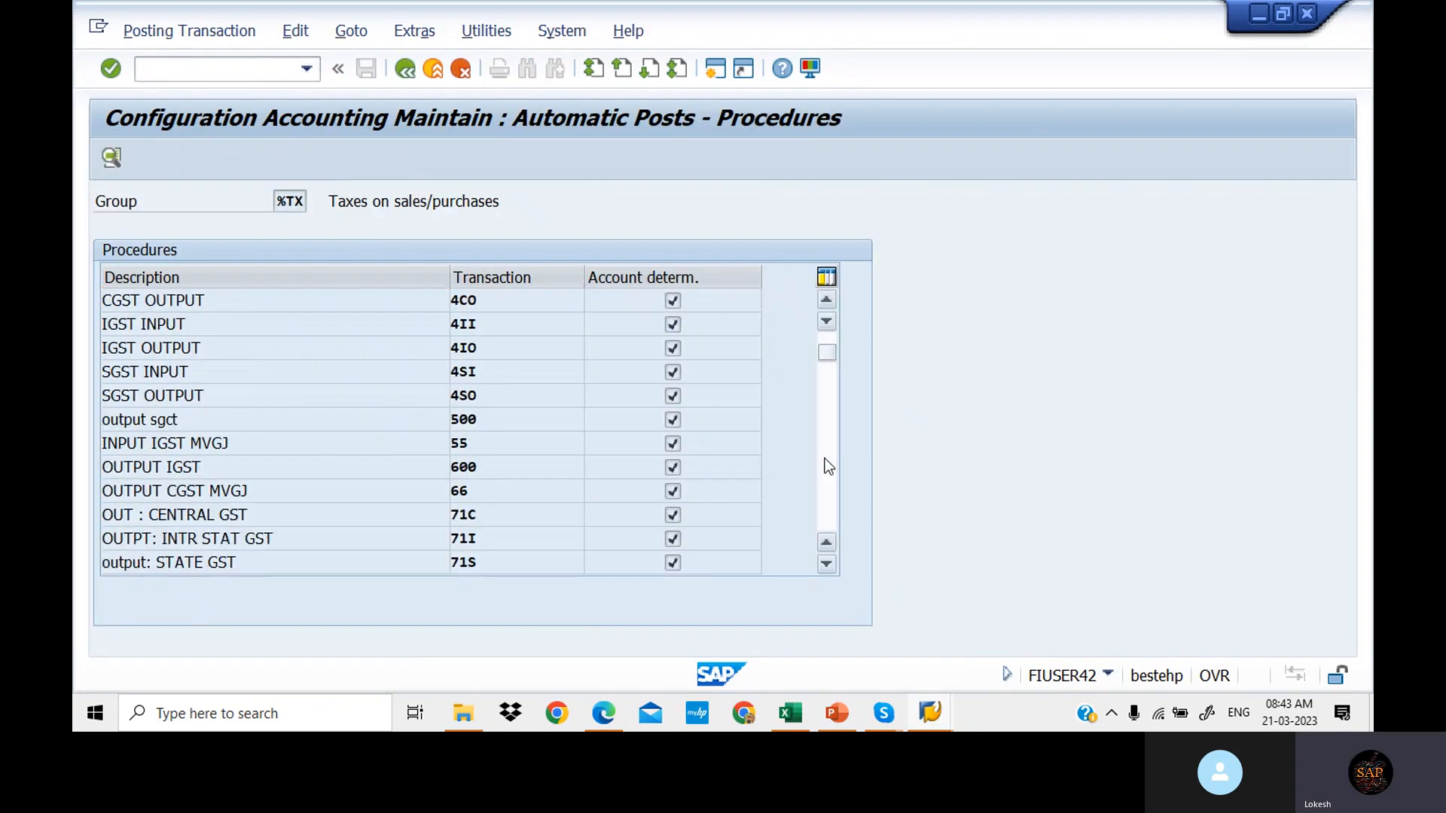
pyautogui.scroll(-20, 829, 466)
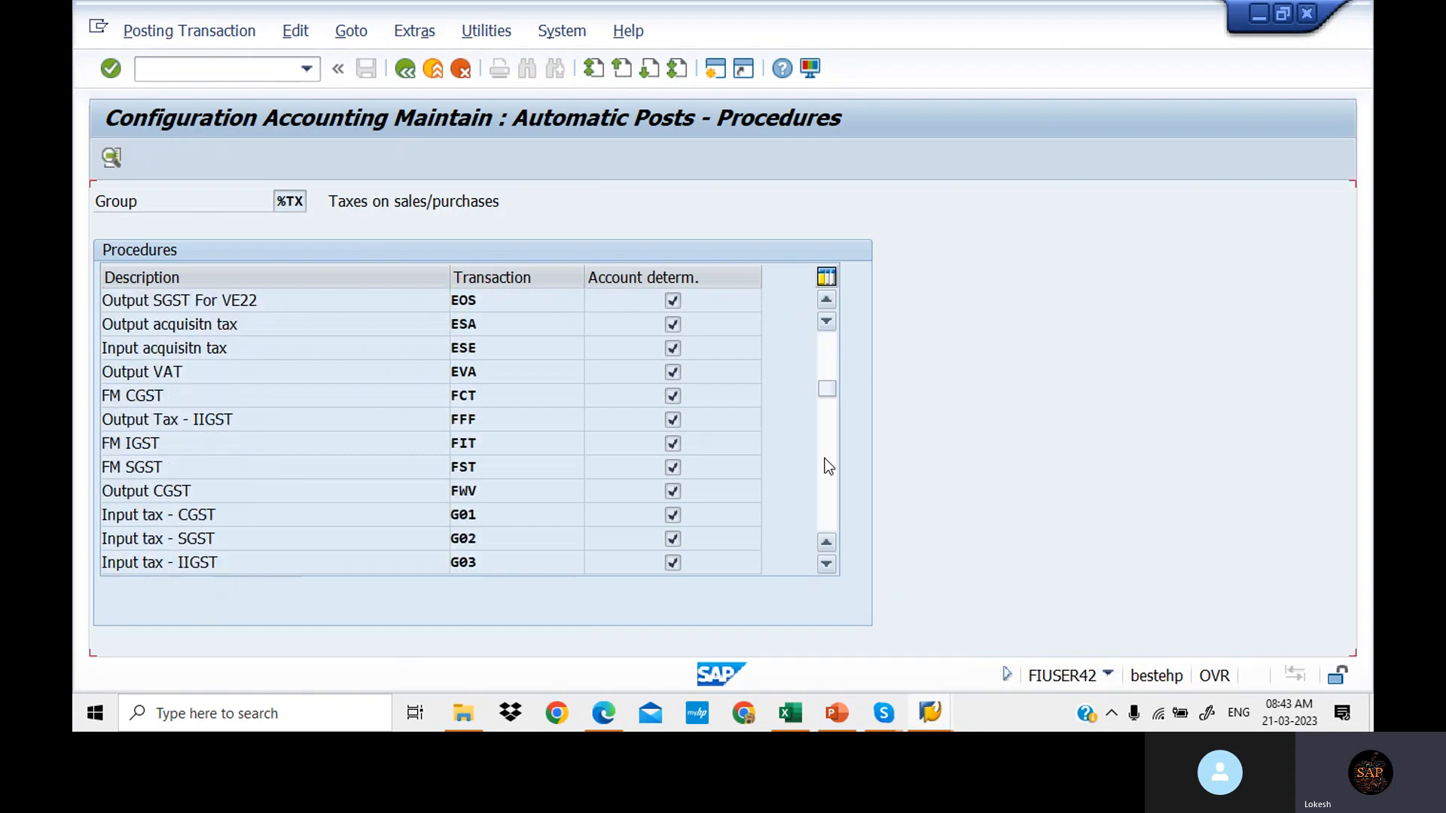
pyautogui.scroll(-15, 829, 467)
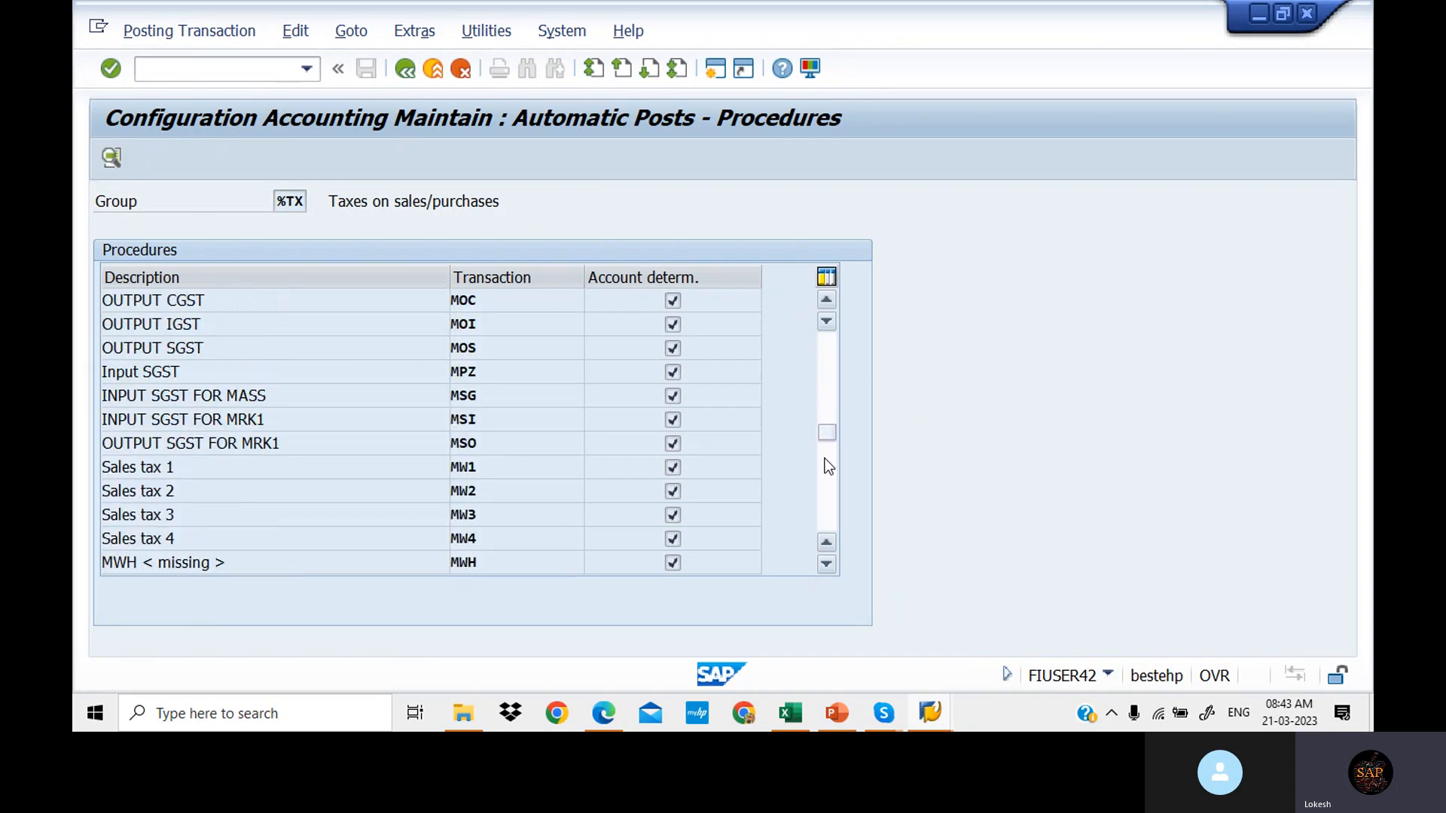
pyautogui.scroll(-10, 833, 500)
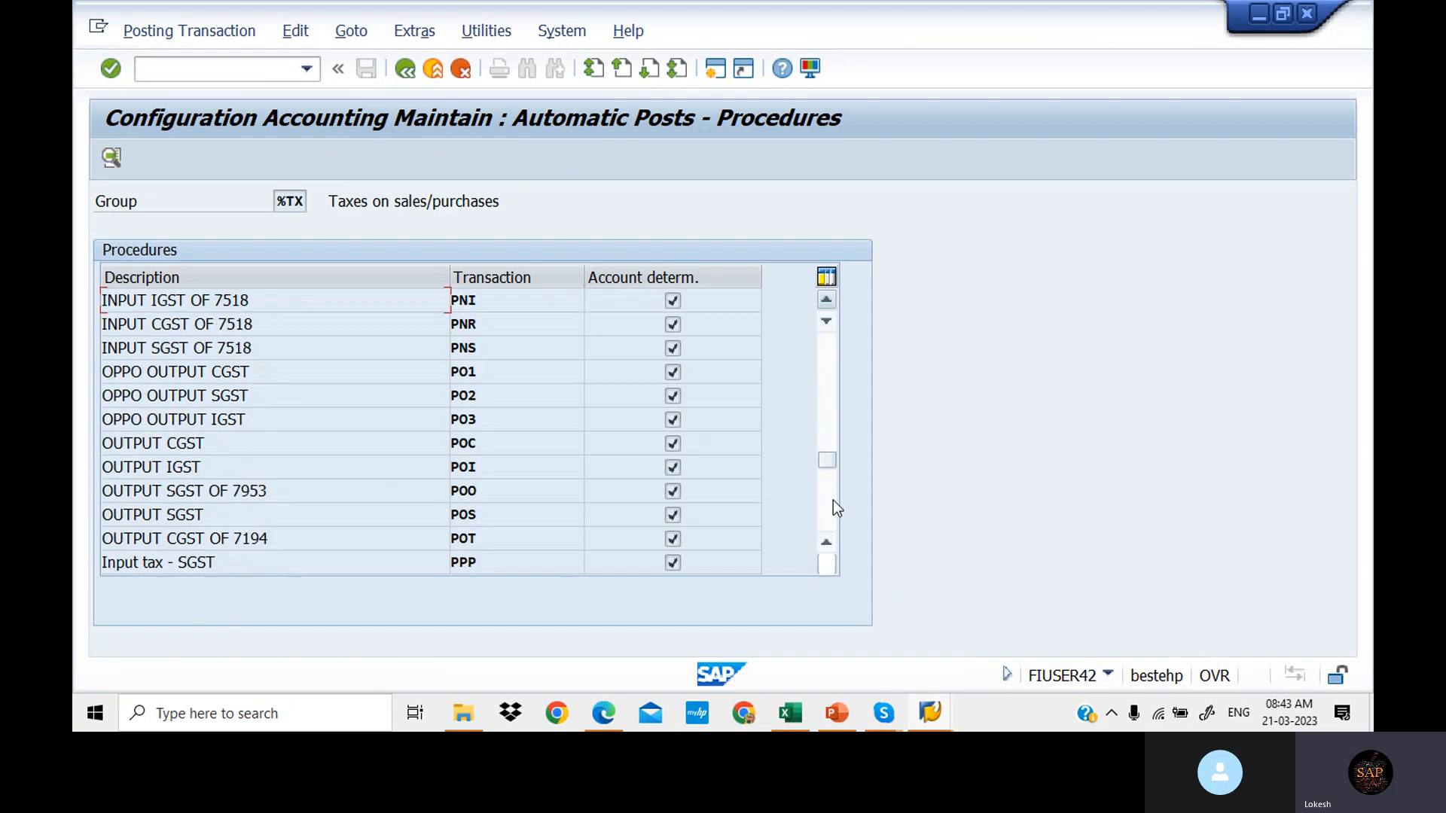
pyautogui.scroll(-3, 833, 500)
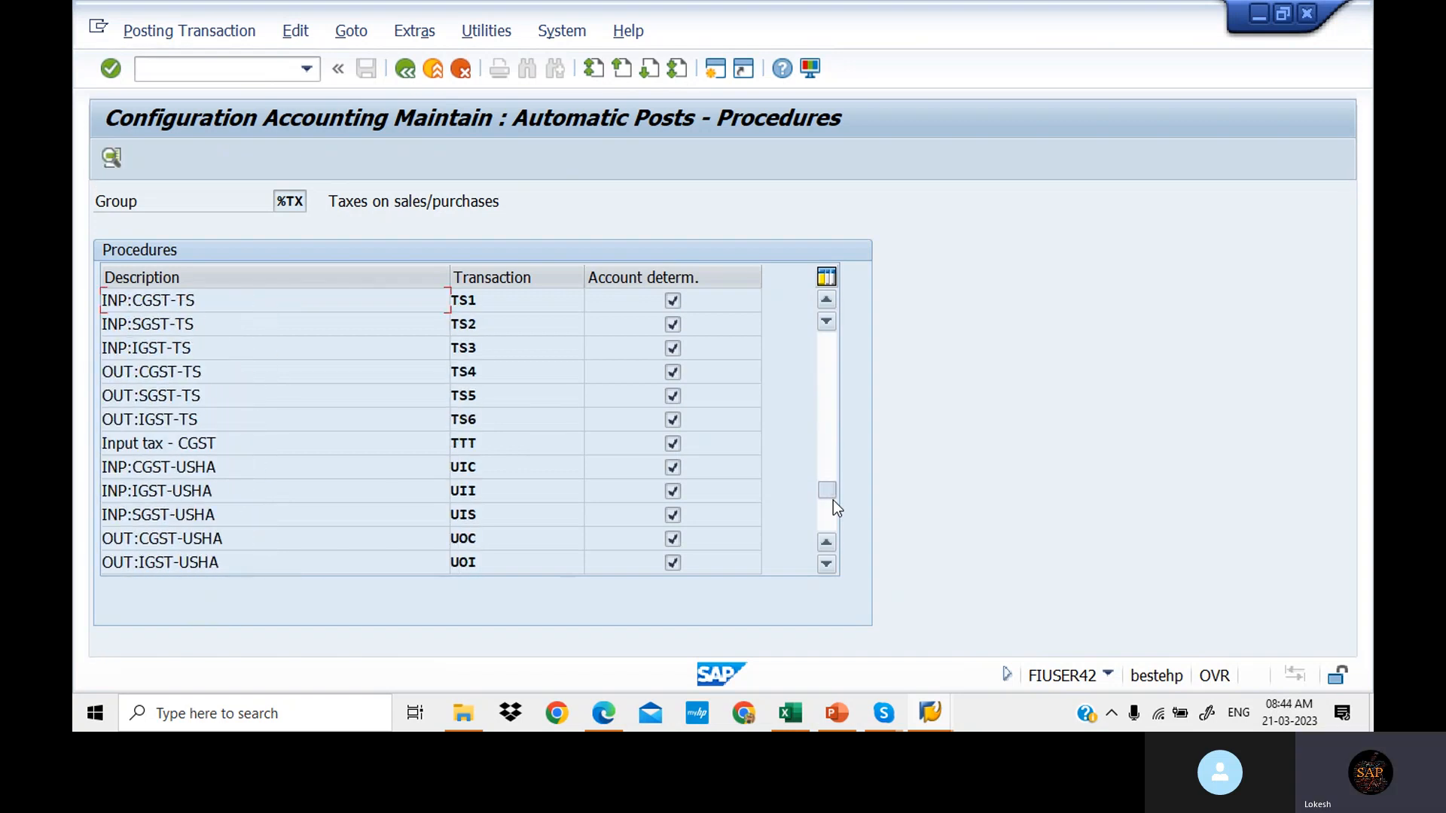
pyautogui.scroll(-5, 833, 508)
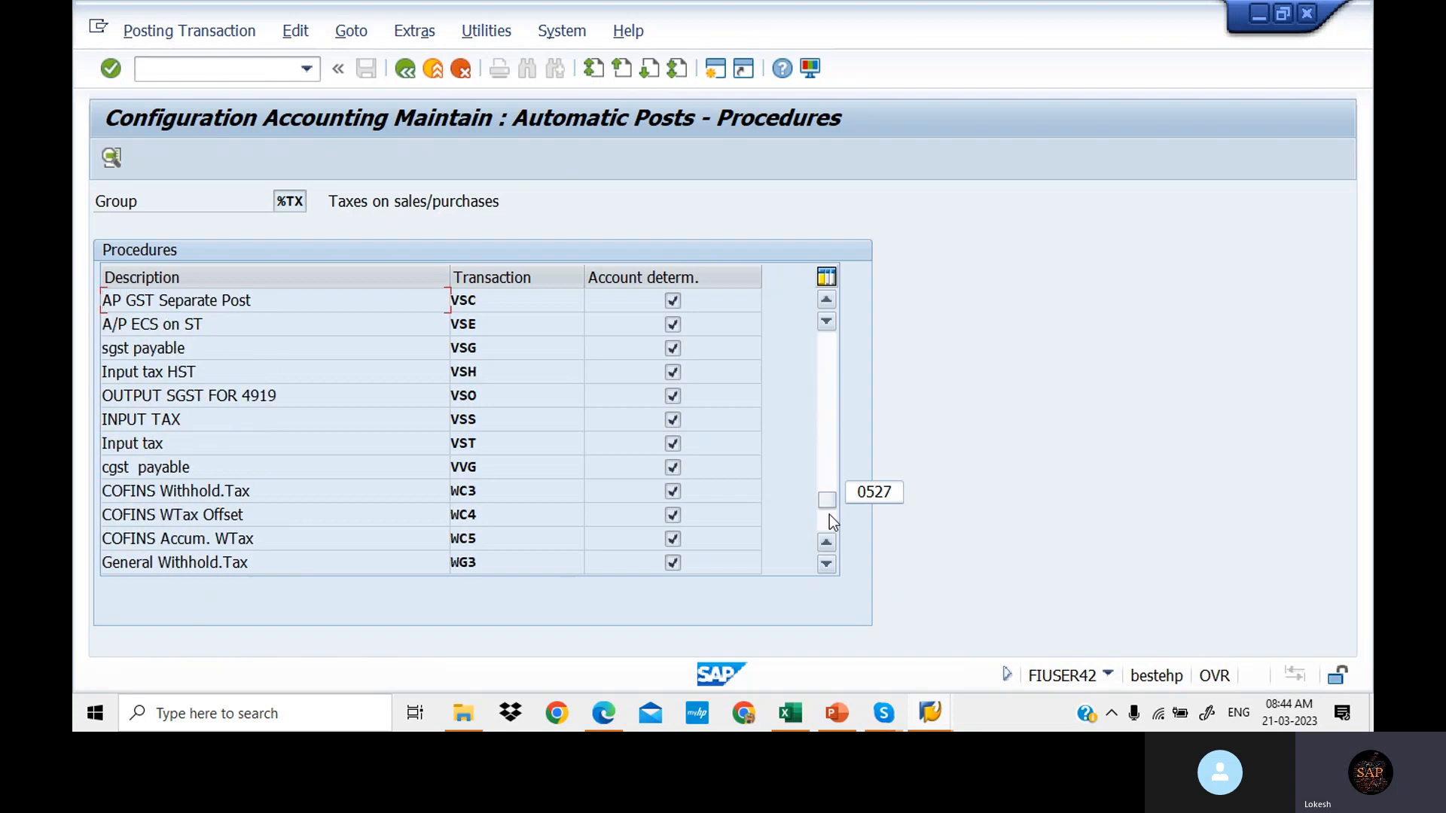
pyautogui.scroll(-4, 829, 514)
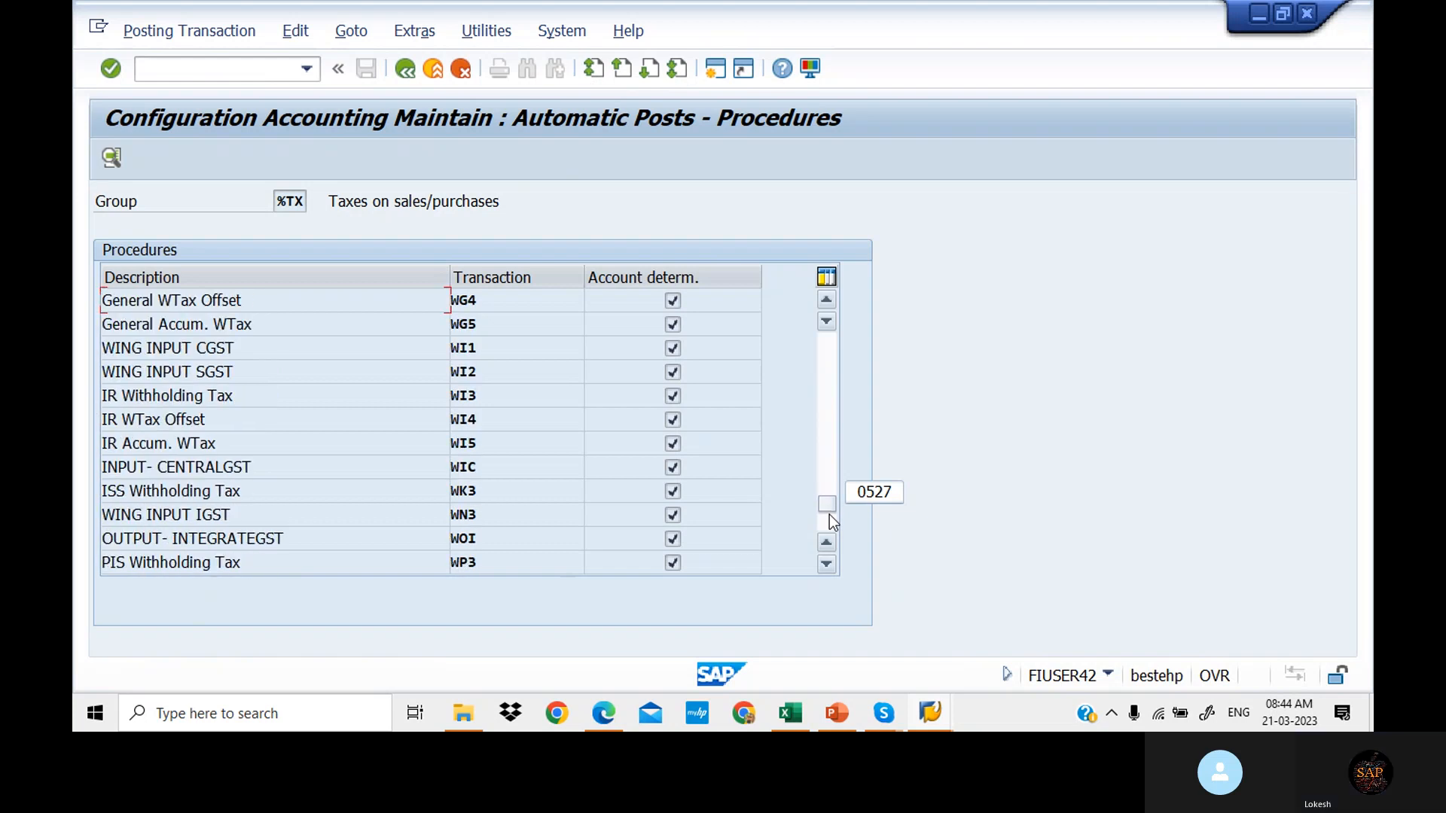
pyautogui.doubleClick(522, 372)
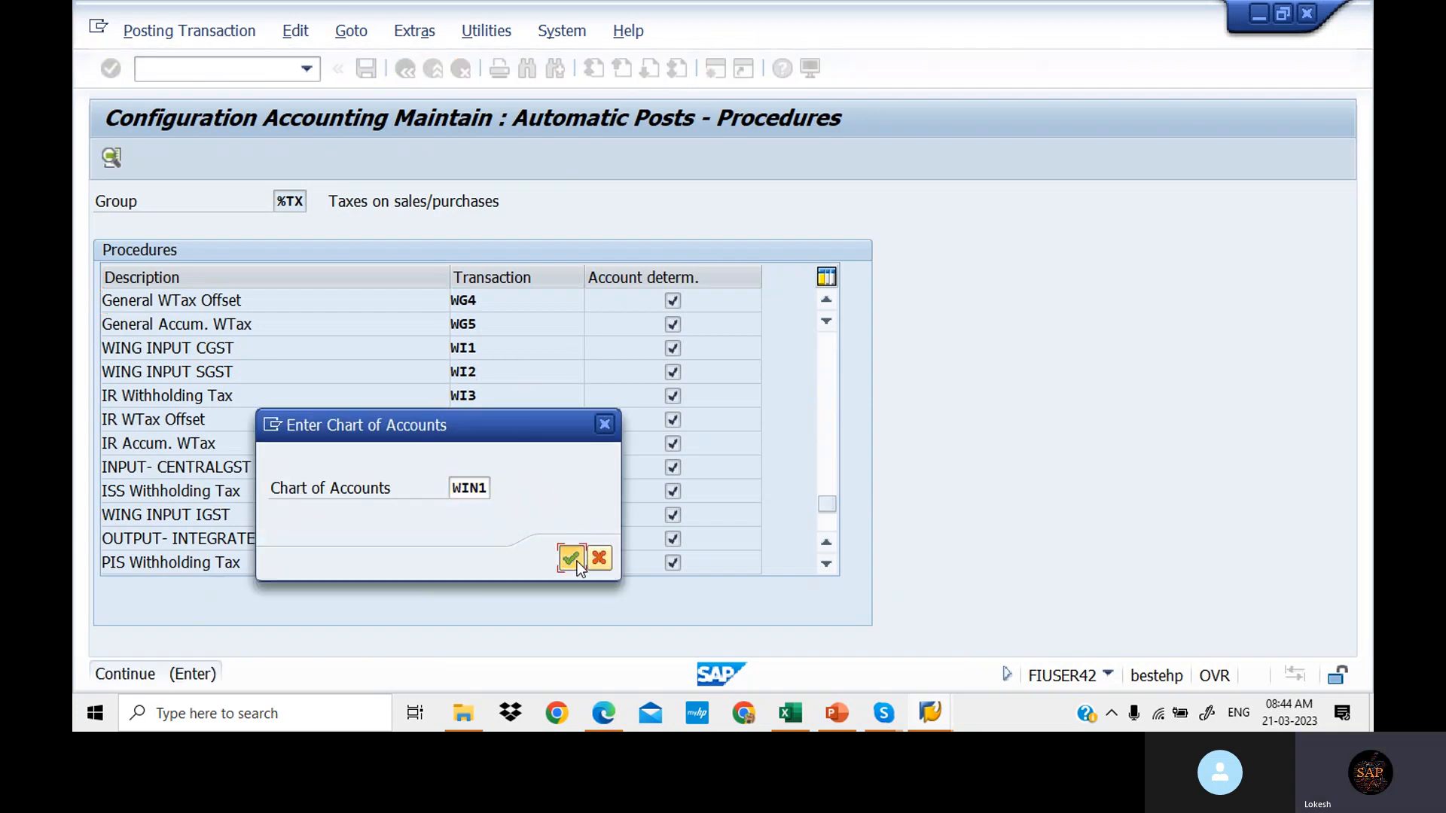
pyautogui.click(577, 562)
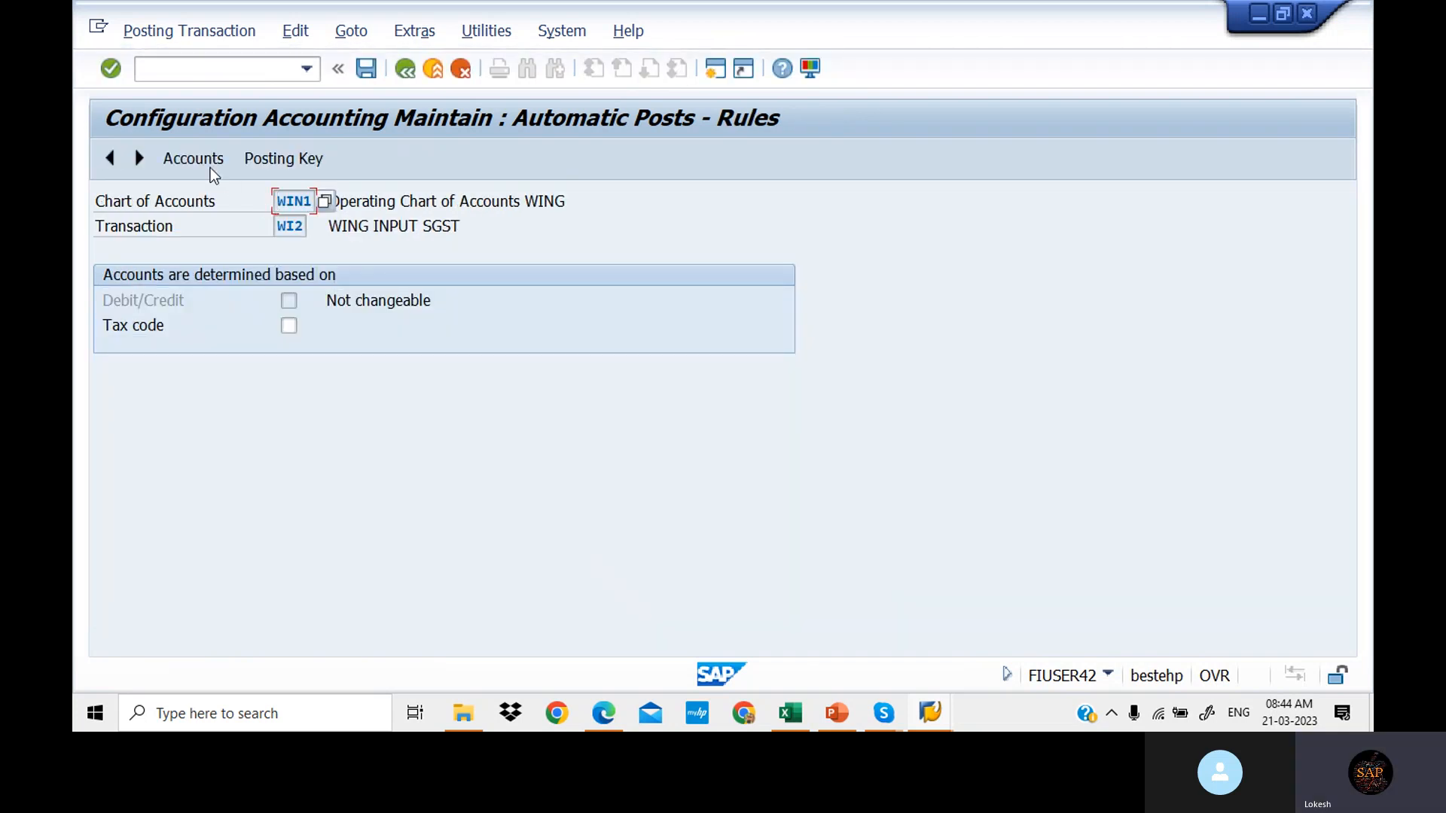
pyautogui.click(268, 160)
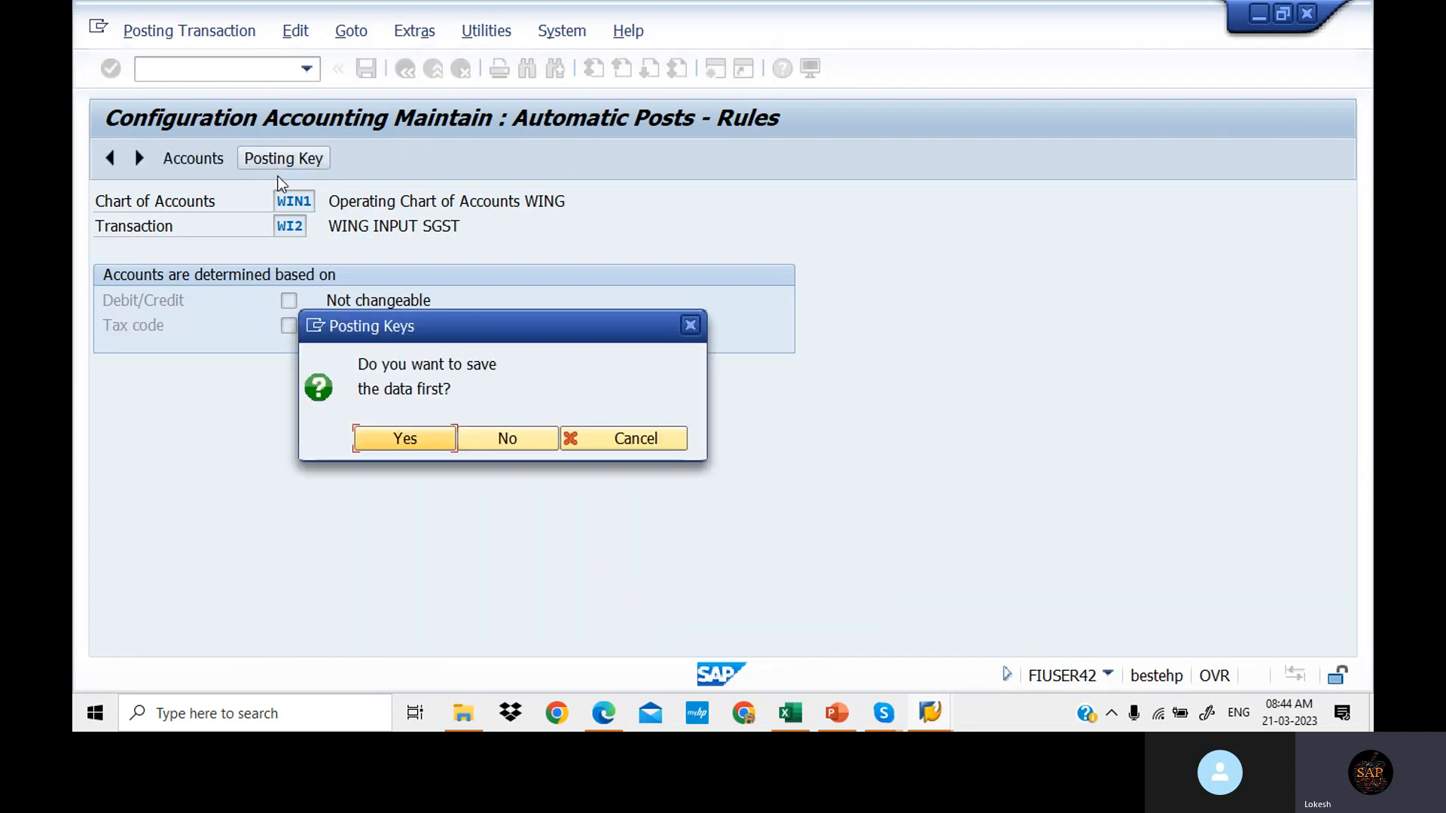
pyautogui.click(407, 439)
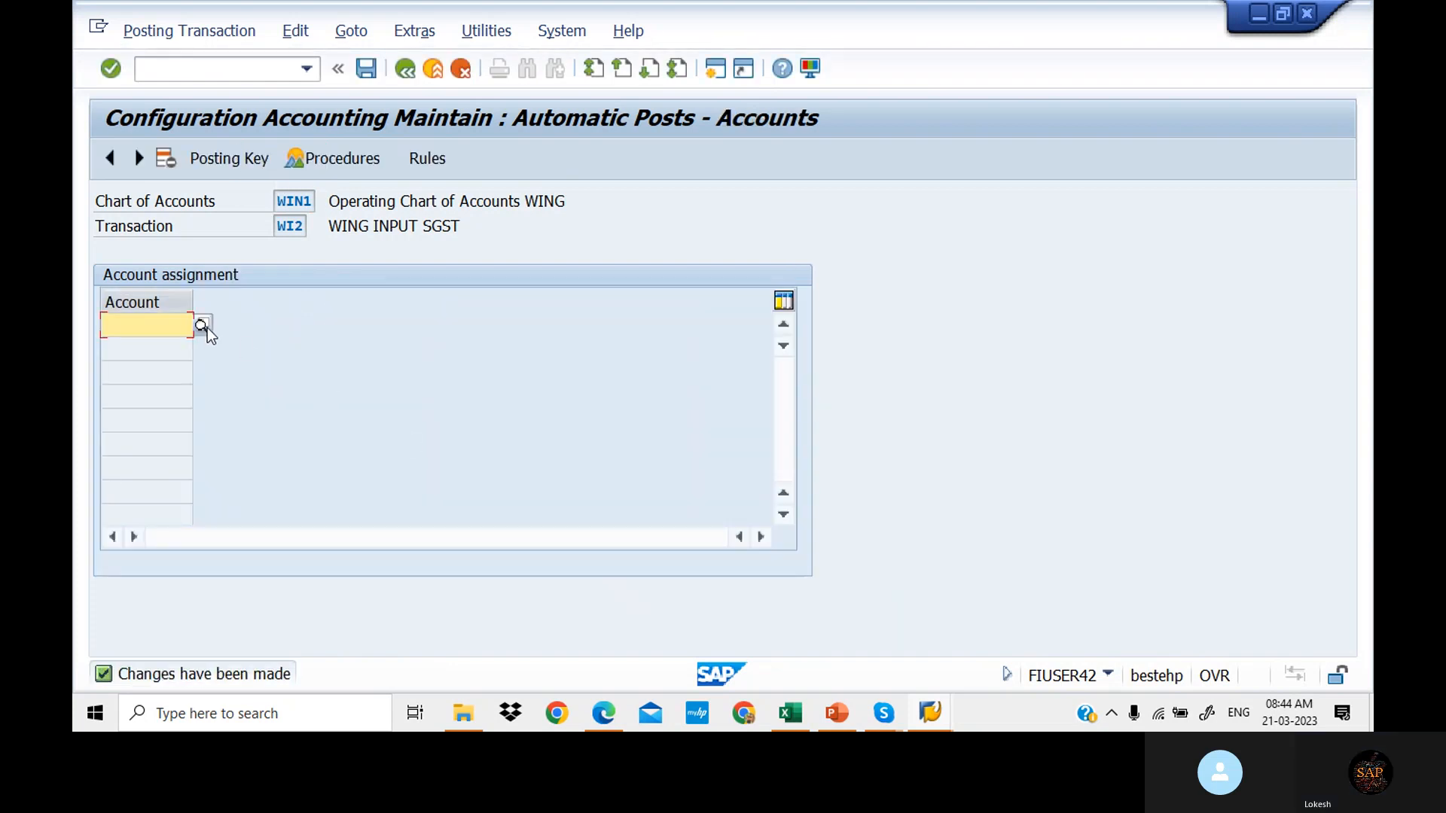
# Step: Find the Input SGST G/L account in chart of accounts WIN1 and enter 200109 as the WI2 account
pyautogui.click(203, 327)
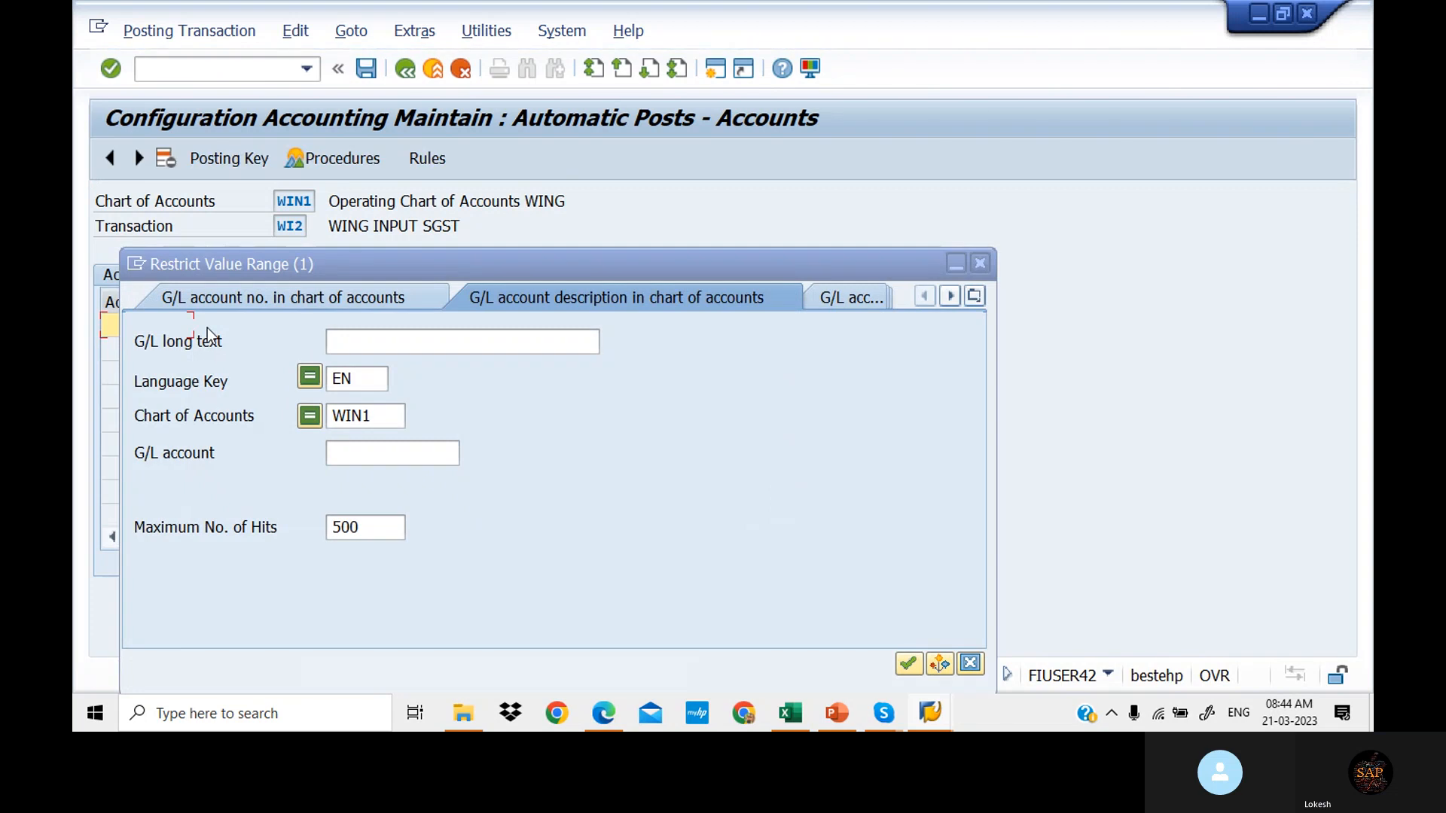
pyautogui.click(372, 455)
pyautogui.press('Return')
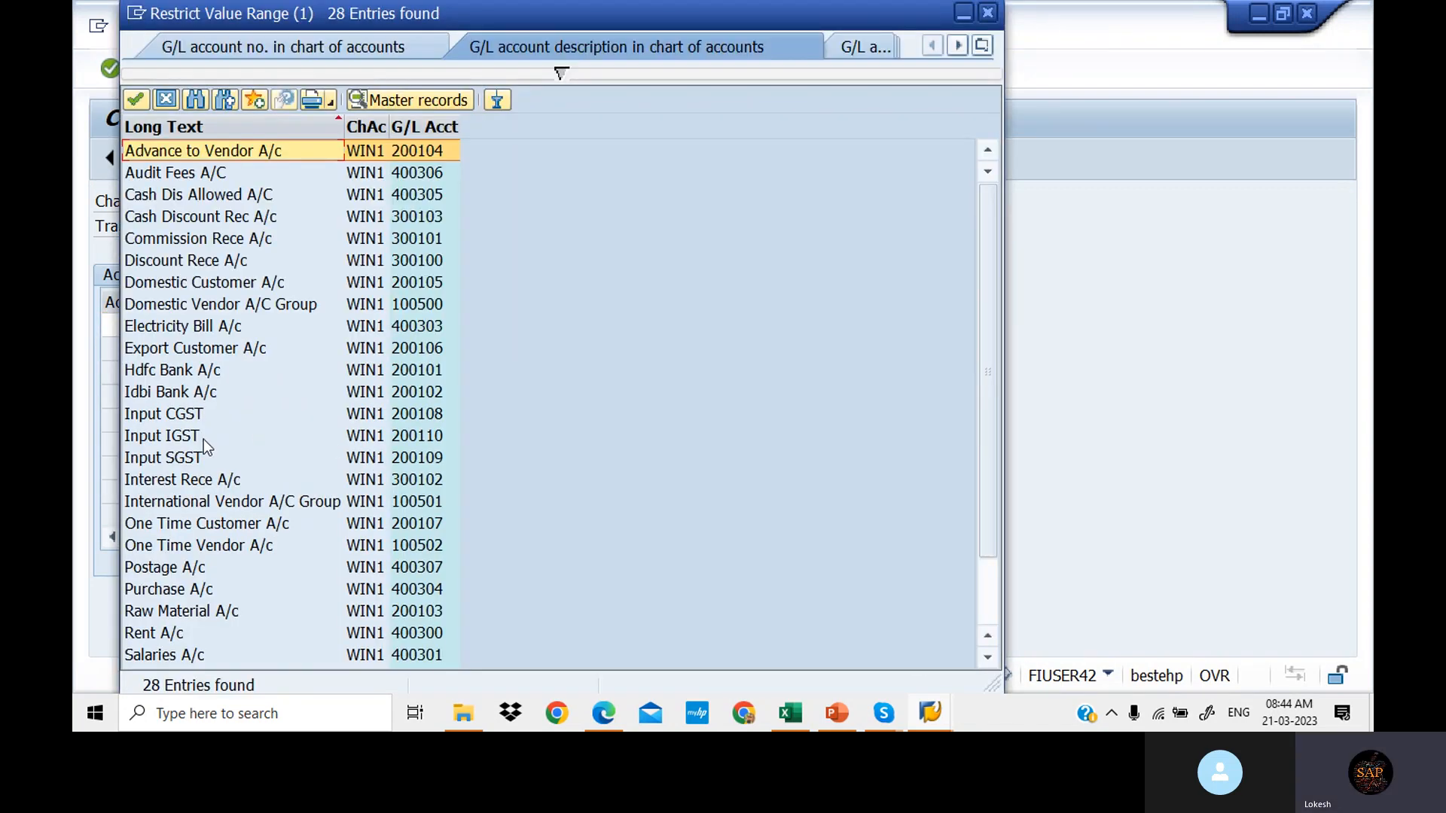
pyautogui.click(194, 457)
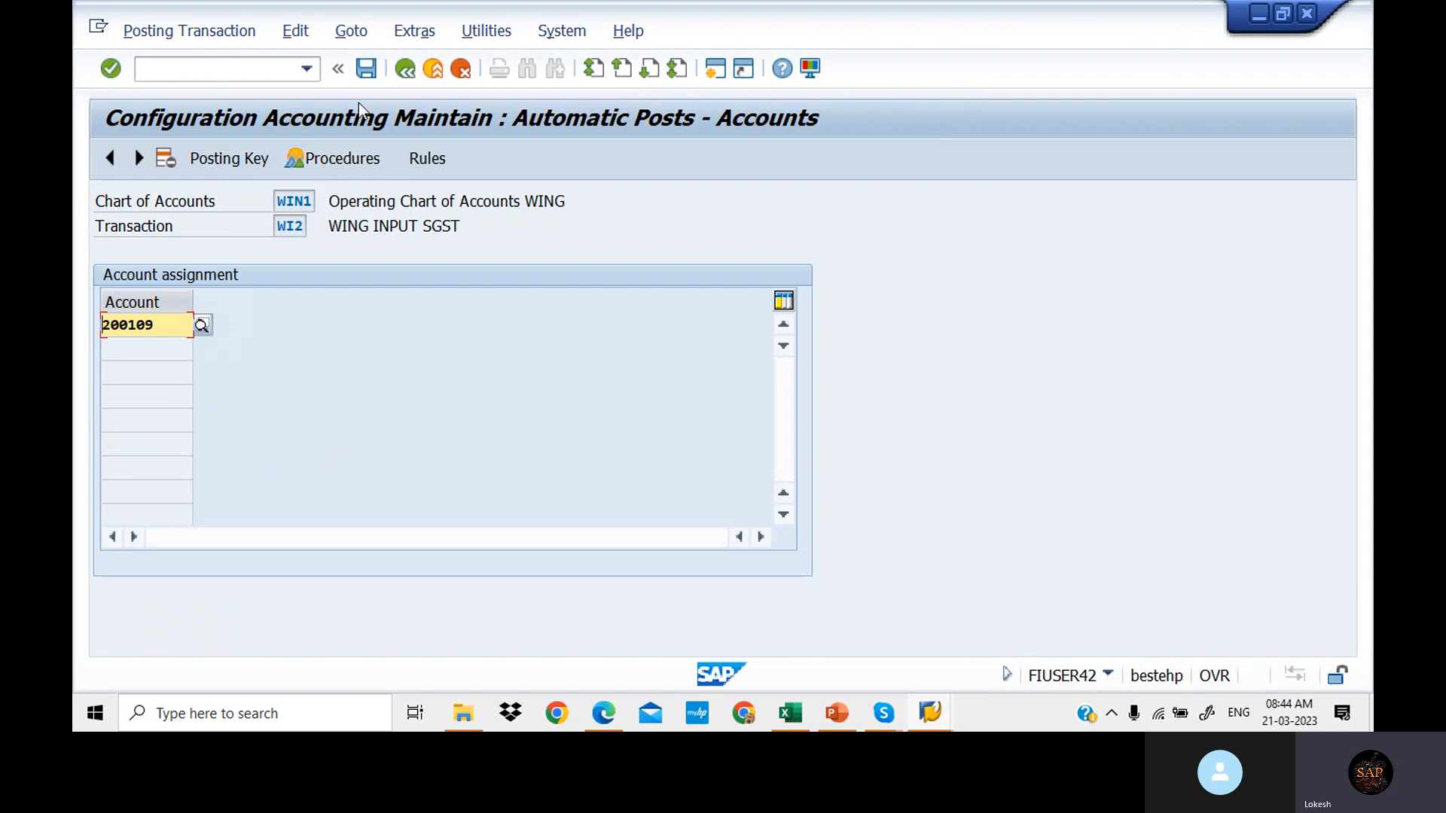
# Step: Try to save the WI2 account assignment and open its rules and posting key settings, and exit to SAP Easy Access
pyautogui.click(367, 69)
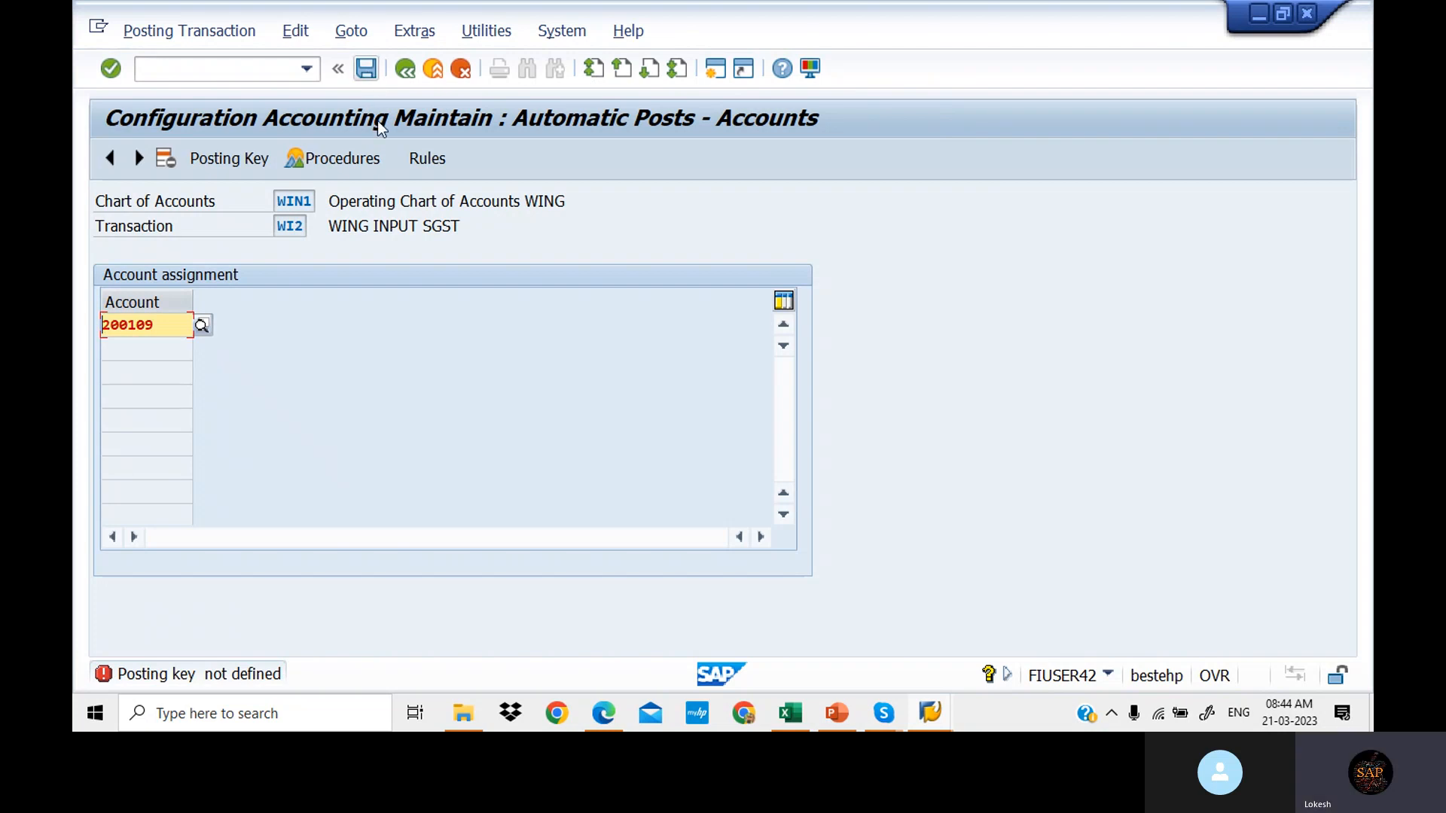
pyautogui.click(418, 156)
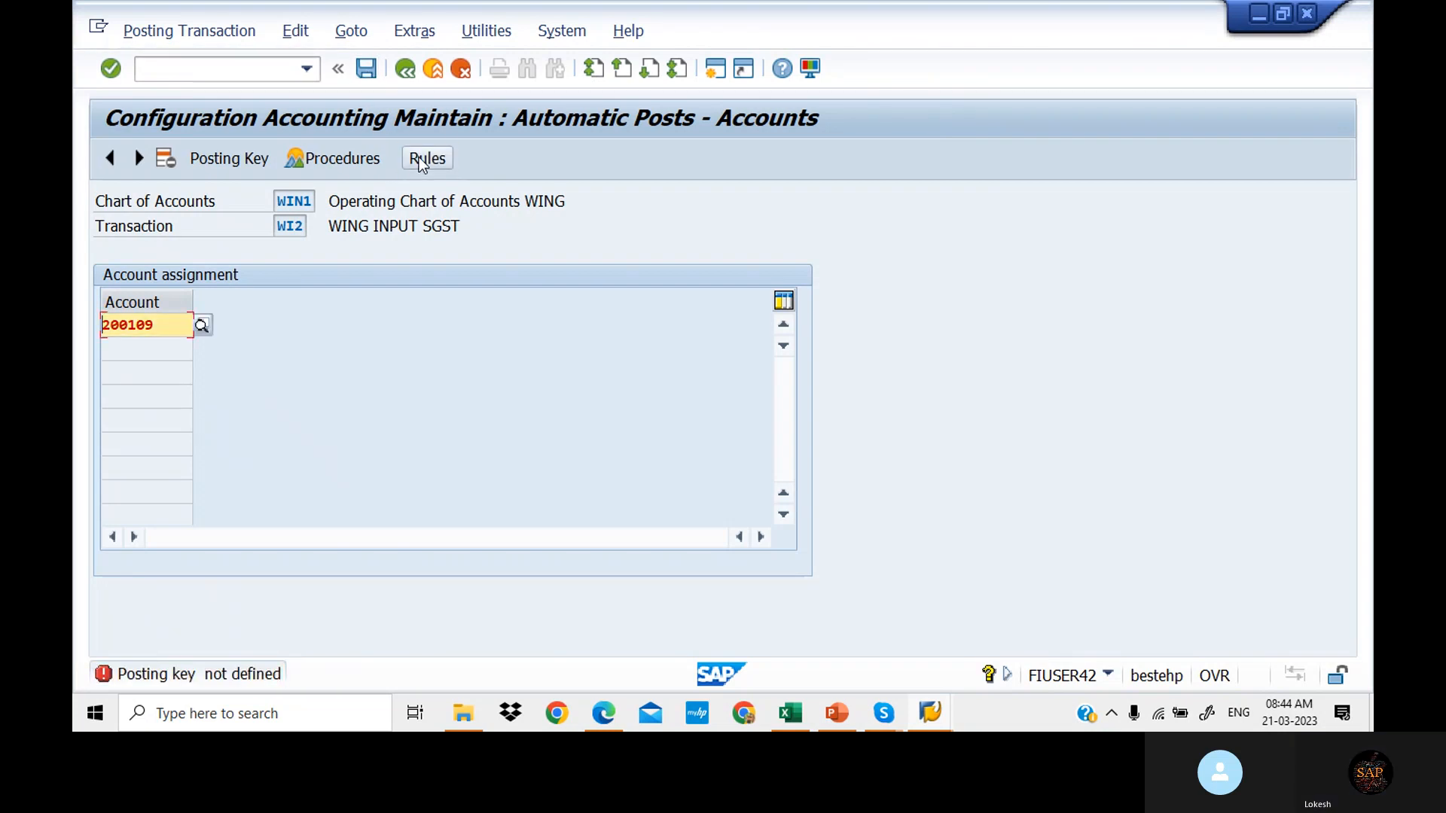
pyautogui.click(256, 159)
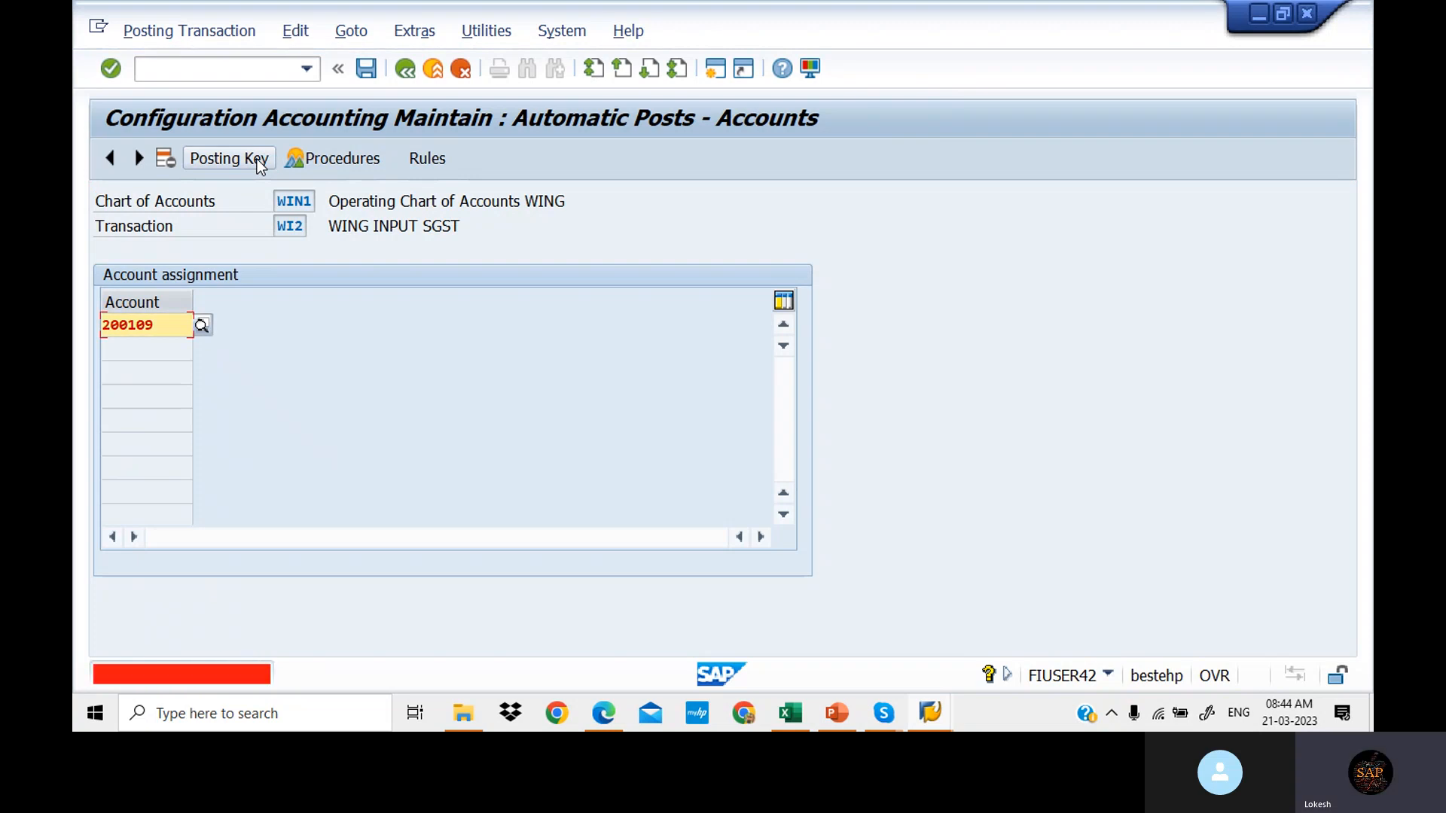
pyautogui.click(460, 70)
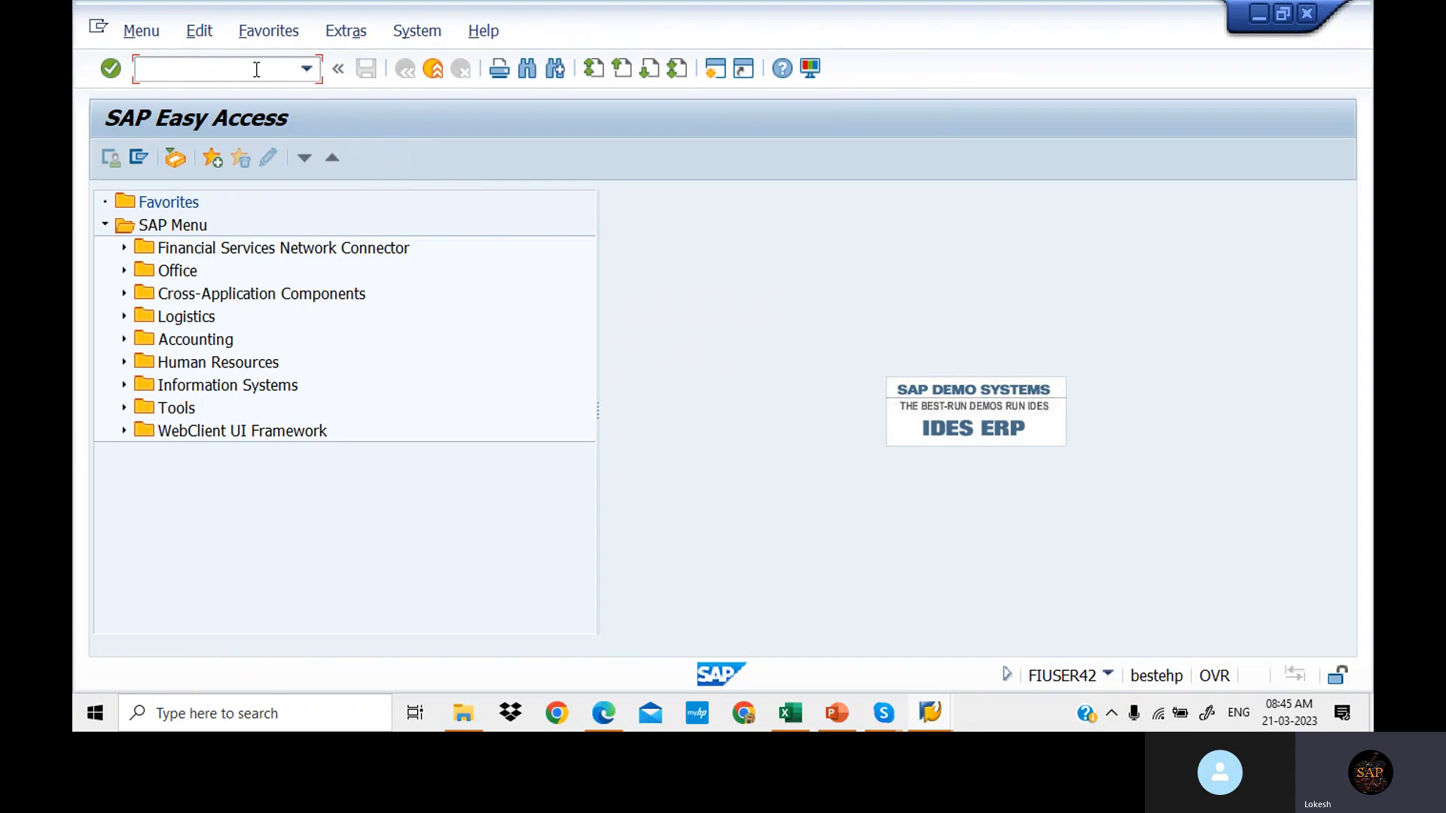
# Step: Open the WING INPUT IGST transaction WN3 in OB40 for chart of accounts WIN1
pyautogui.write('OB40')
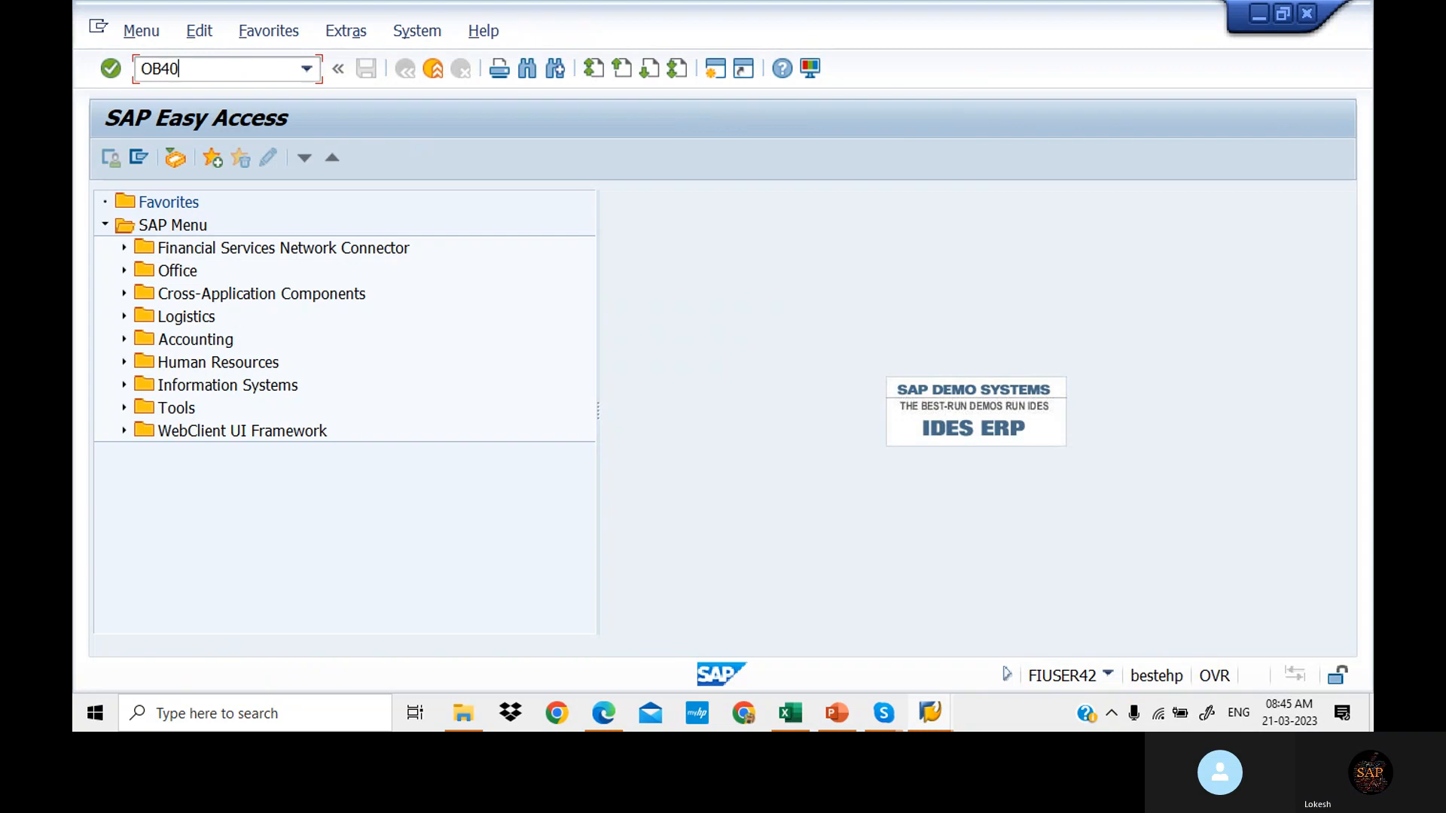
pyautogui.press('Return')
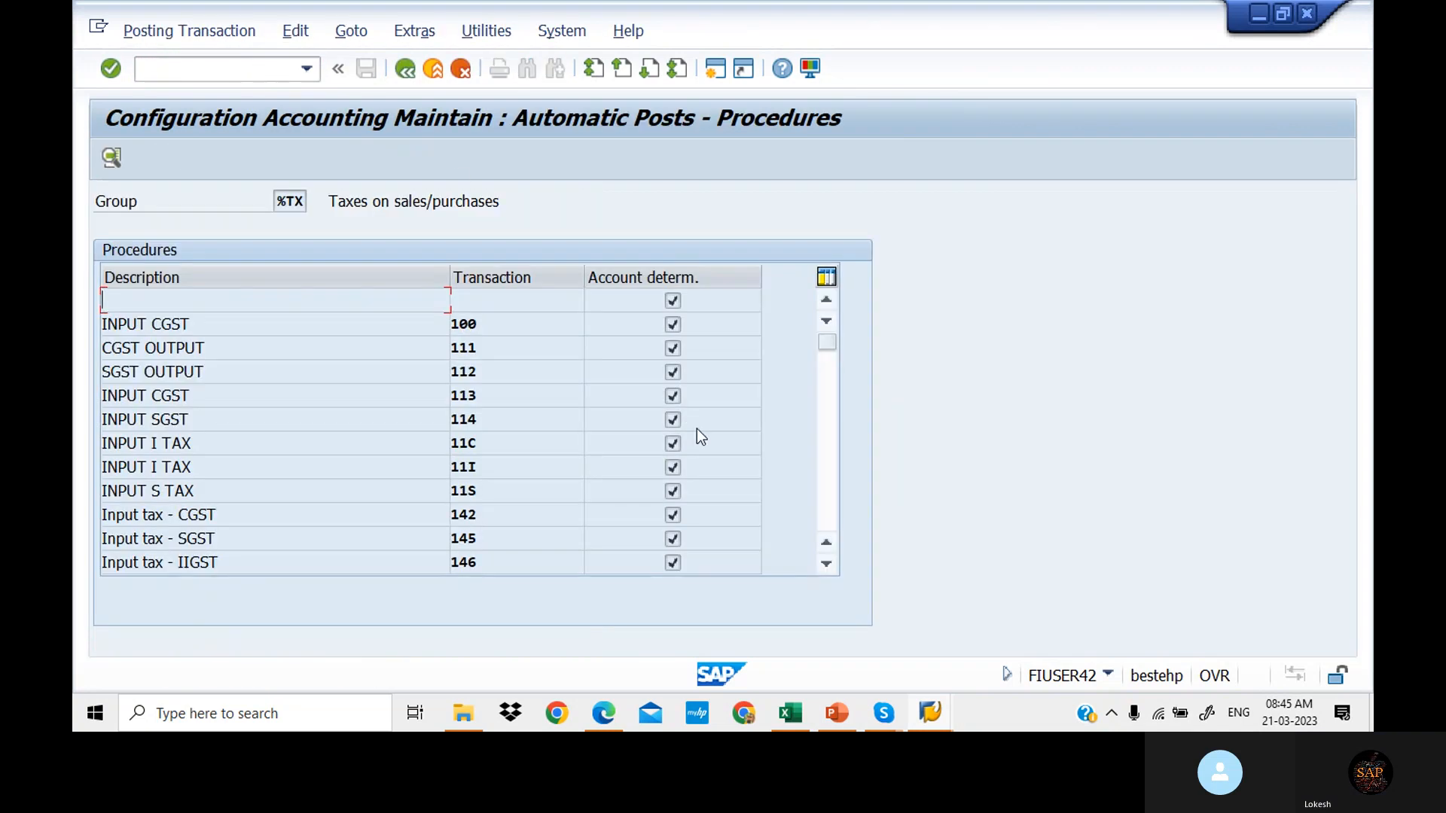
pyautogui.click(829, 458)
pyautogui.click(828, 458)
pyautogui.click(828, 458)
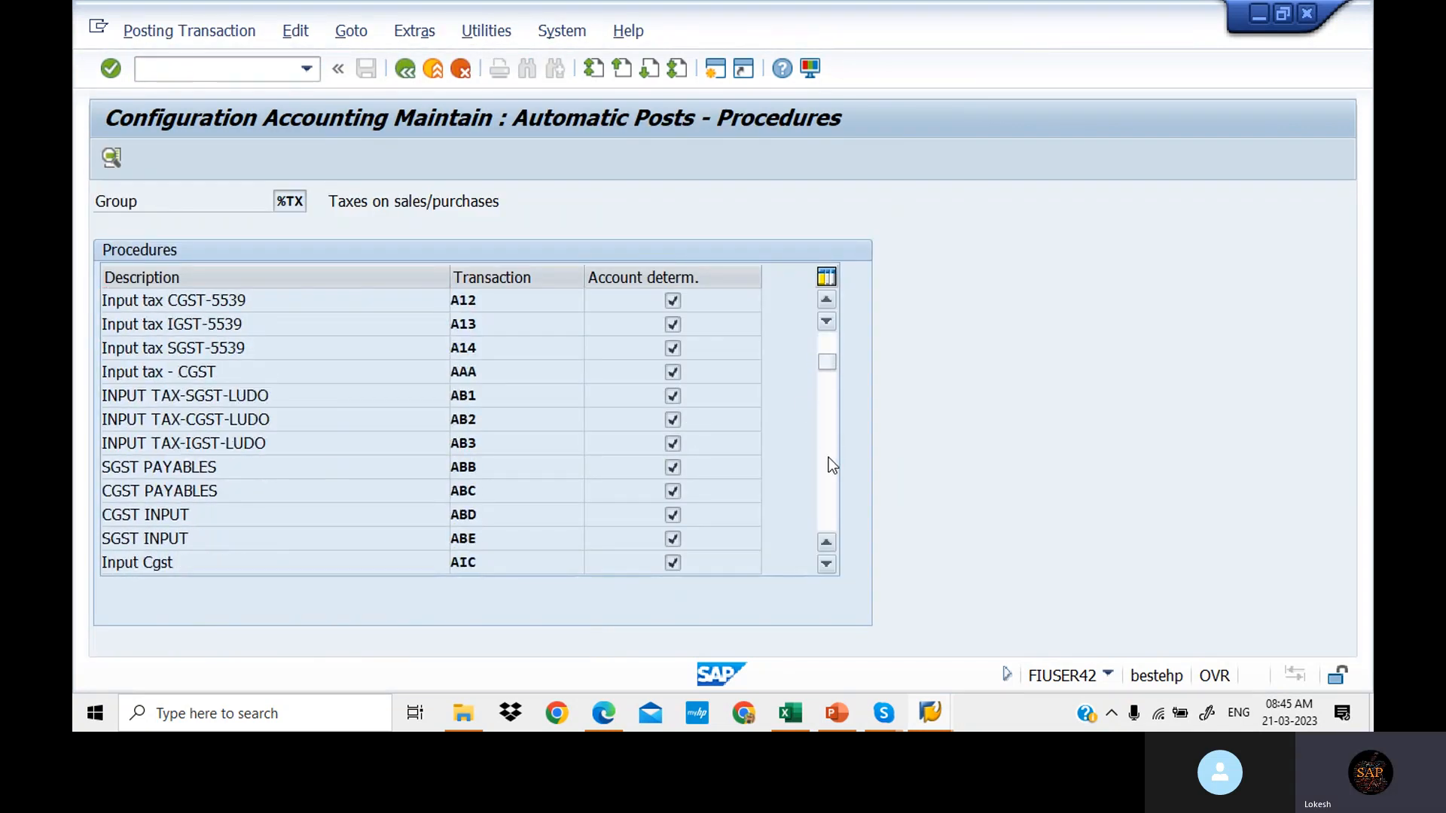
pyautogui.click(829, 458)
pyautogui.click(828, 458)
pyautogui.click(828, 458)
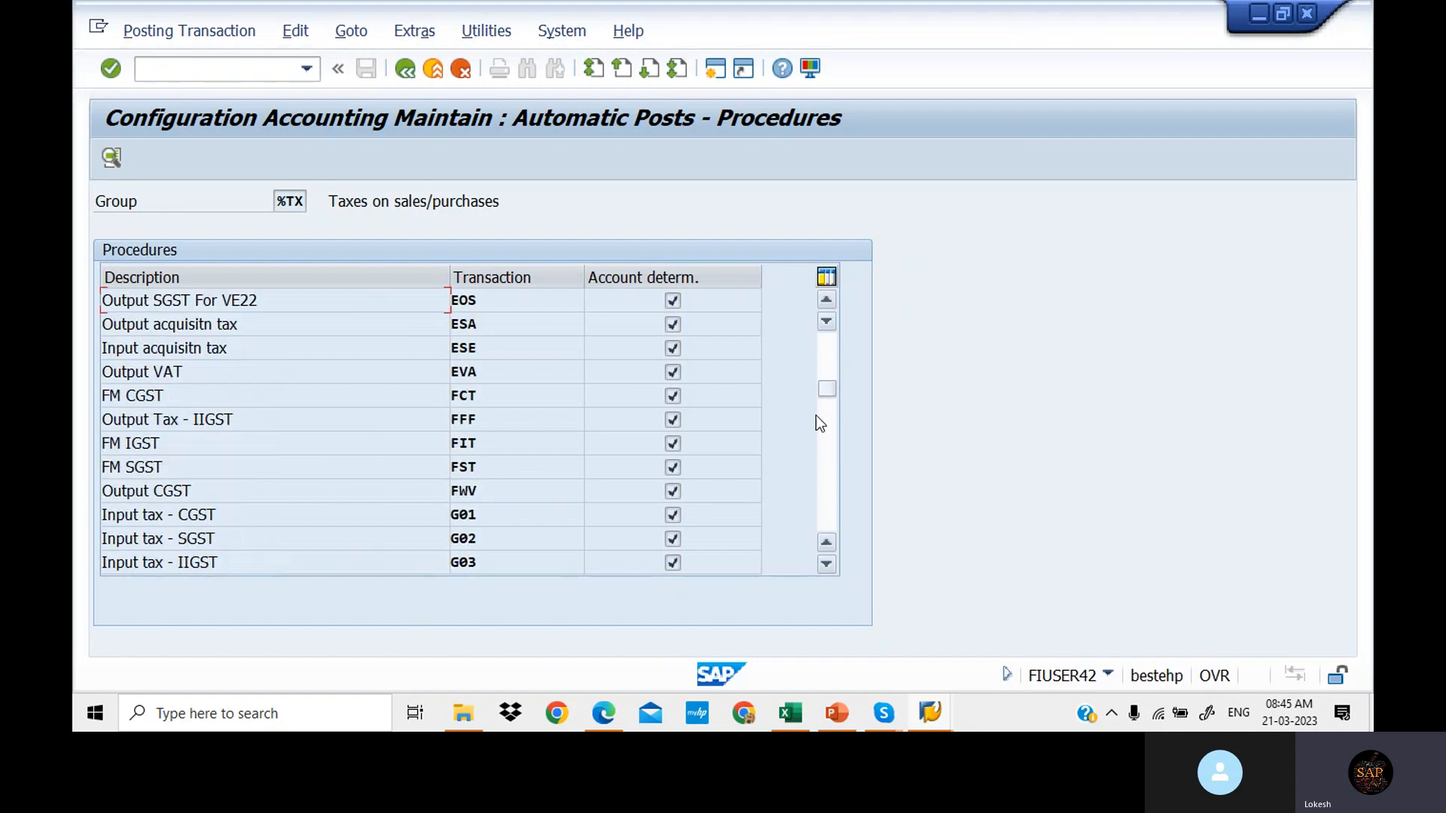
pyautogui.moveTo(830, 387); pyautogui.dragTo(837, 413)
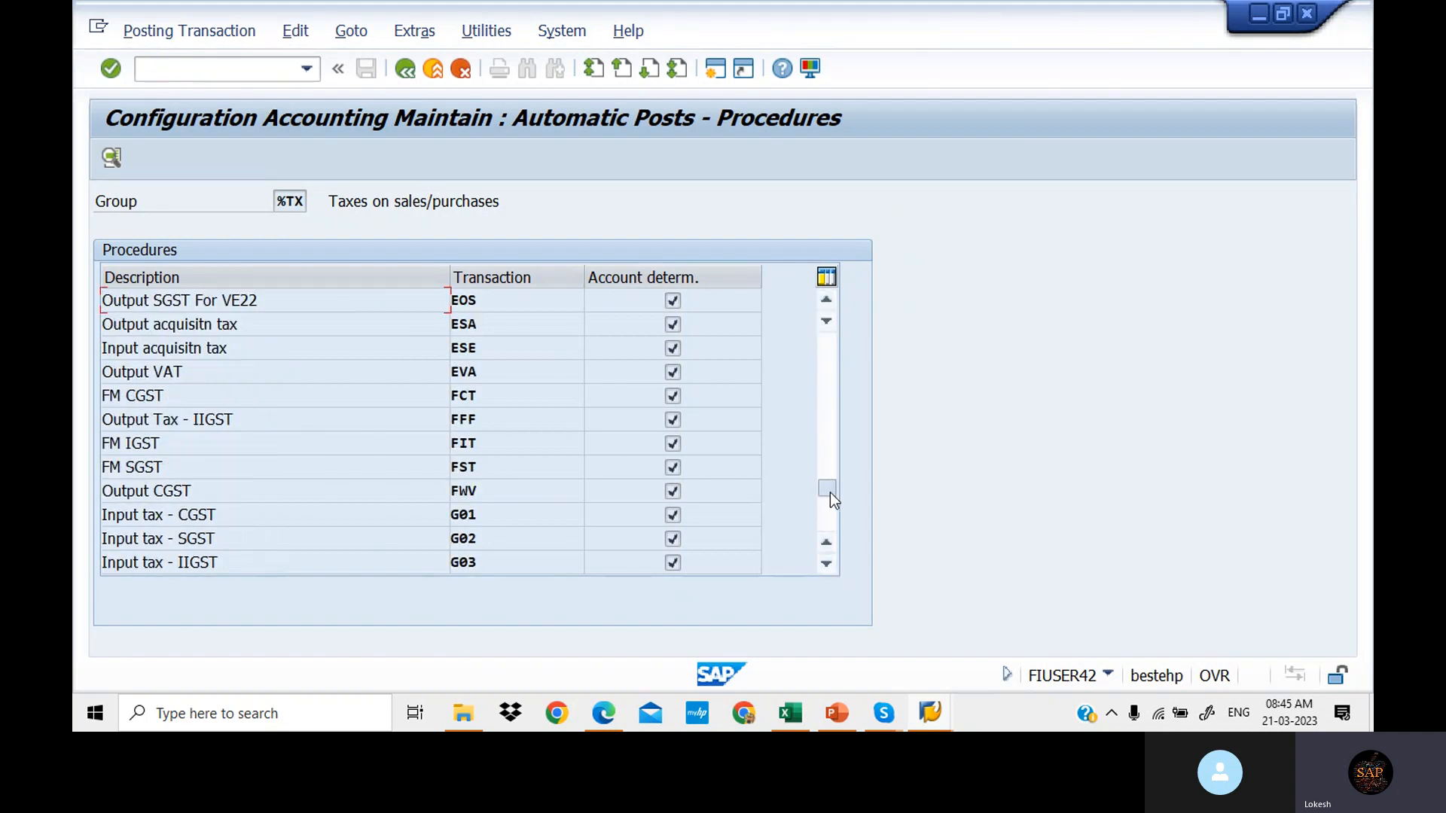
pyautogui.moveTo(830, 492); pyautogui.dragTo(830, 507)
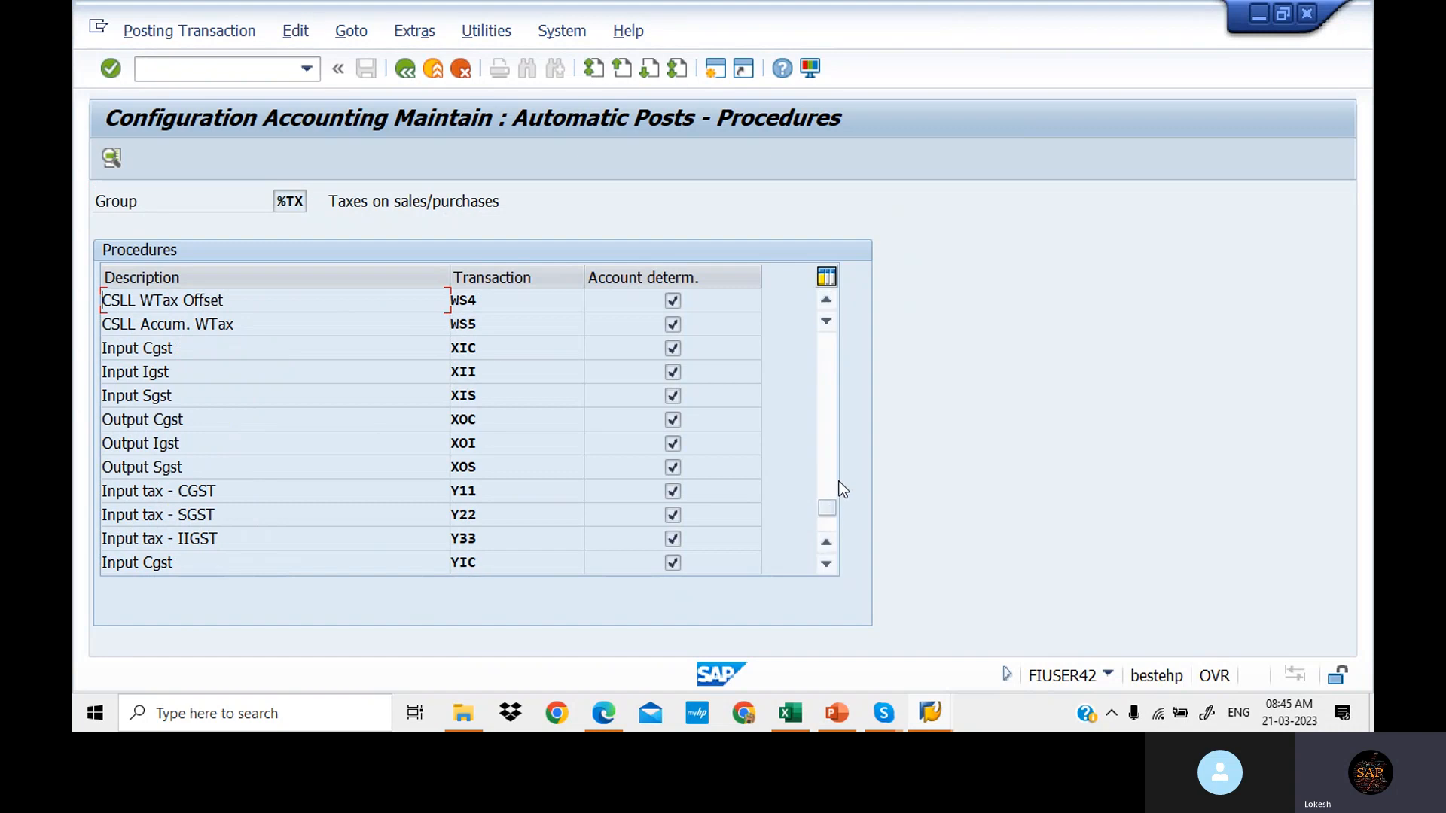
pyautogui.click(827, 480)
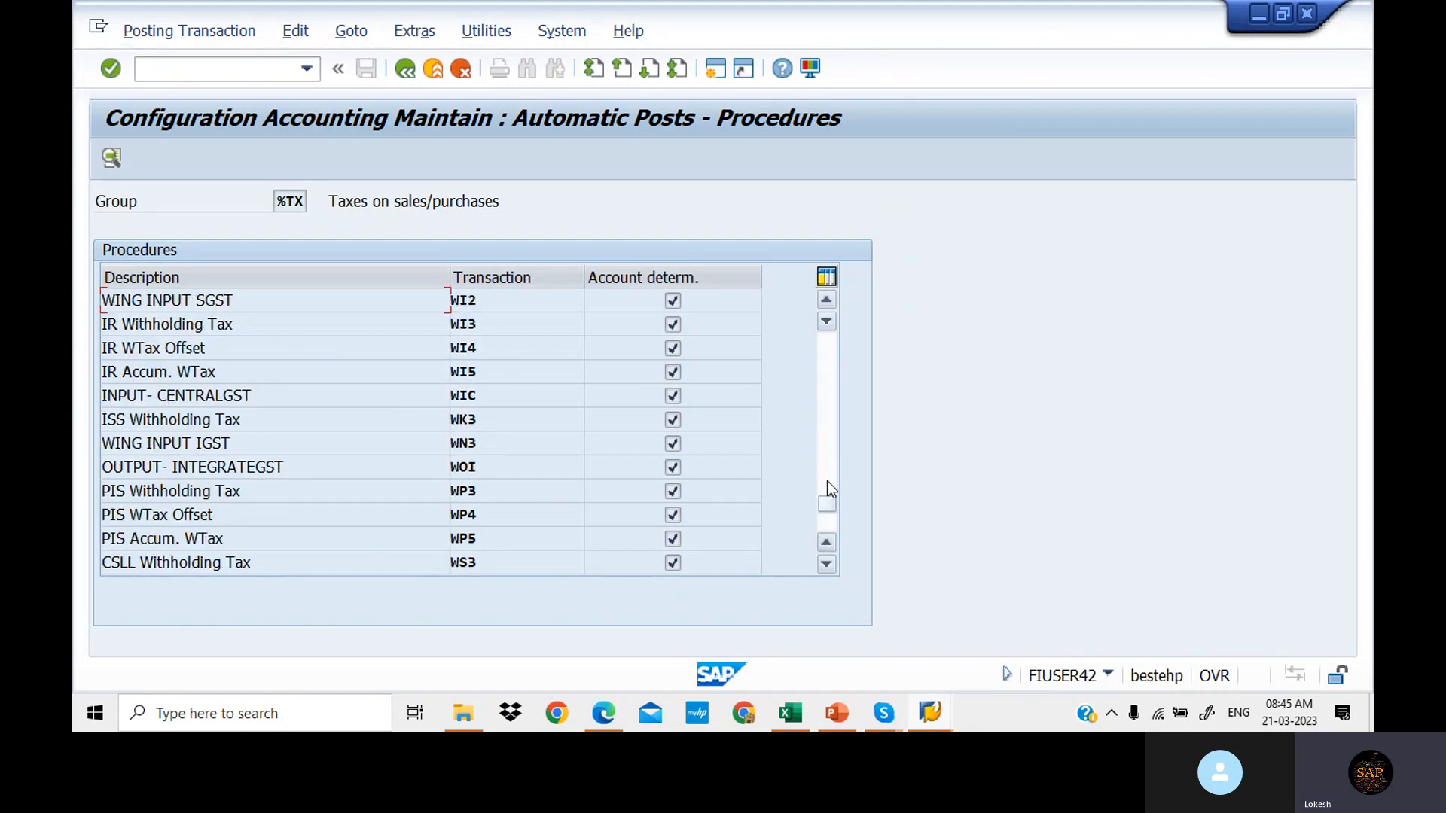
pyautogui.doubleClick(539, 446)
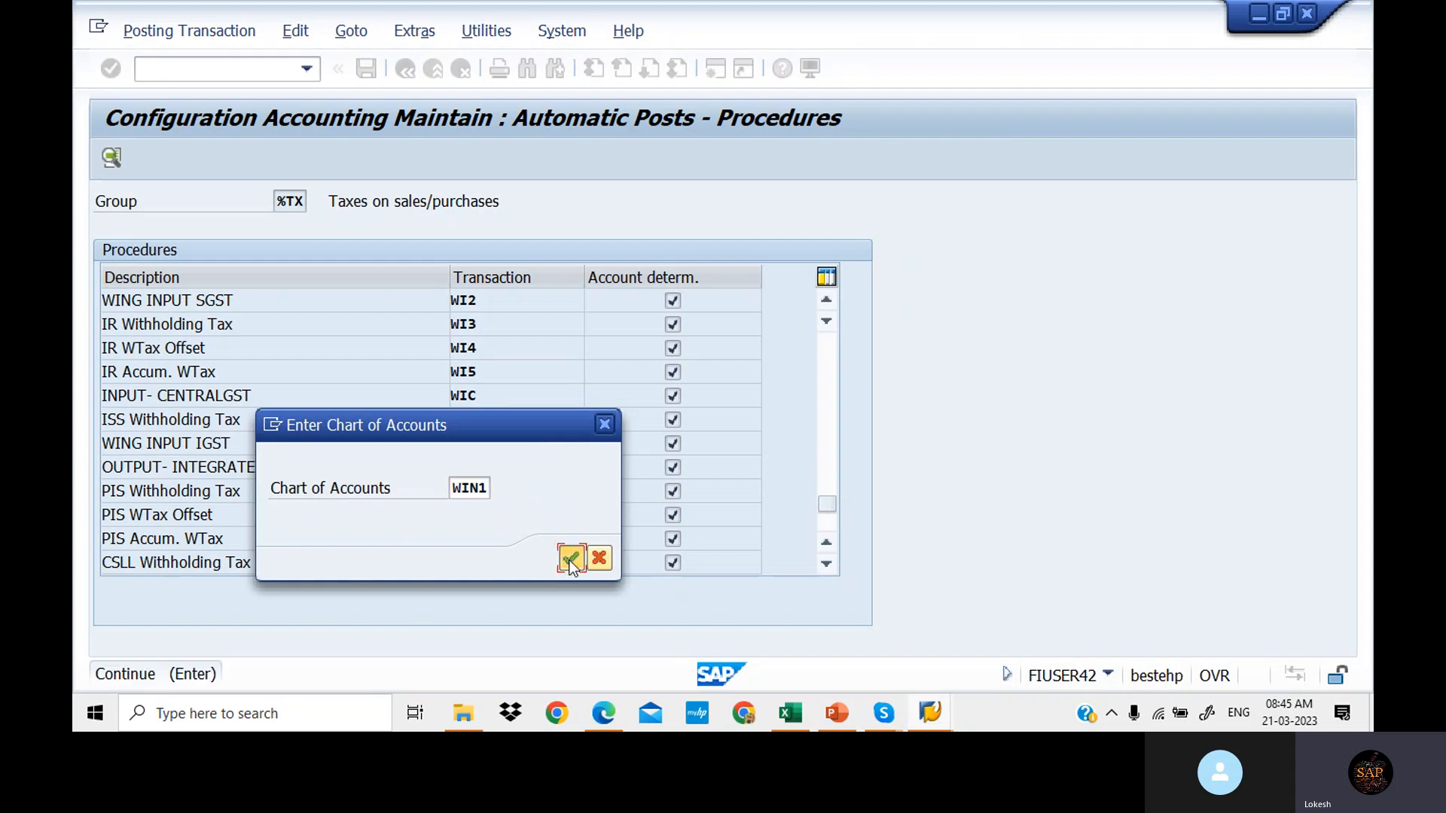
pyautogui.click(571, 558)
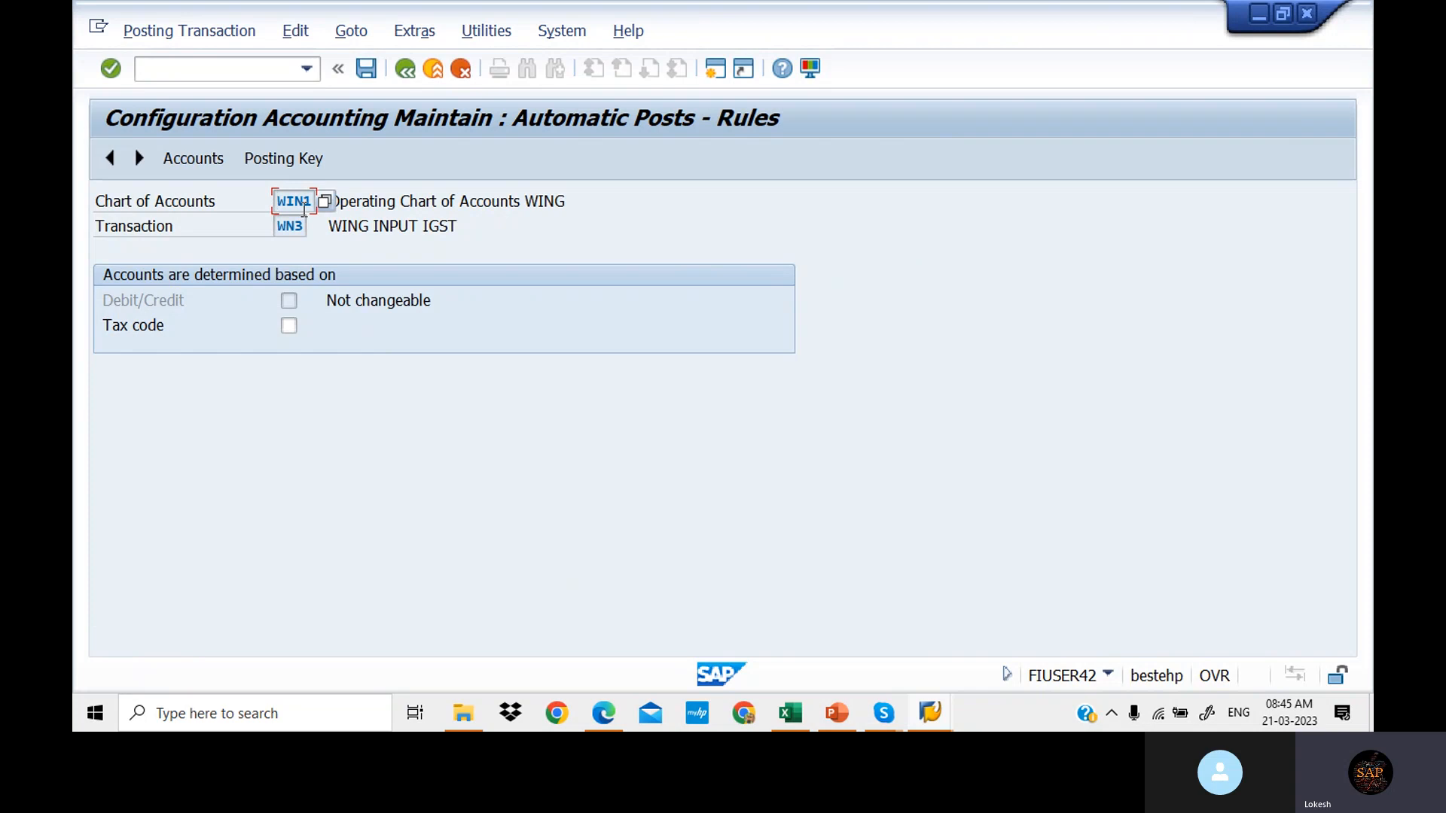
# Step: Set WN3 account determination to depend on the tax code and save the rules
pyautogui.click(290, 325)
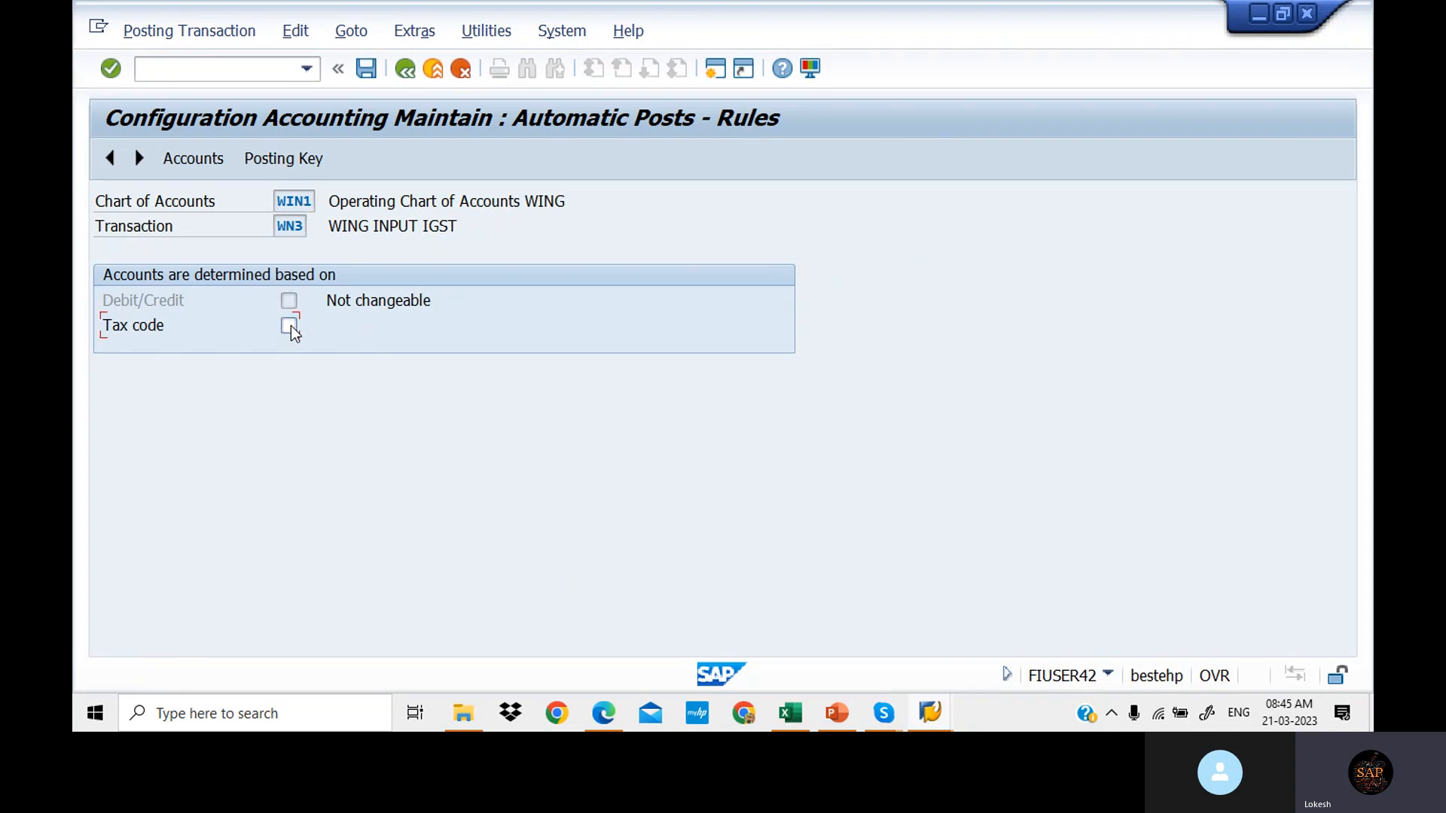
pyautogui.click(263, 160)
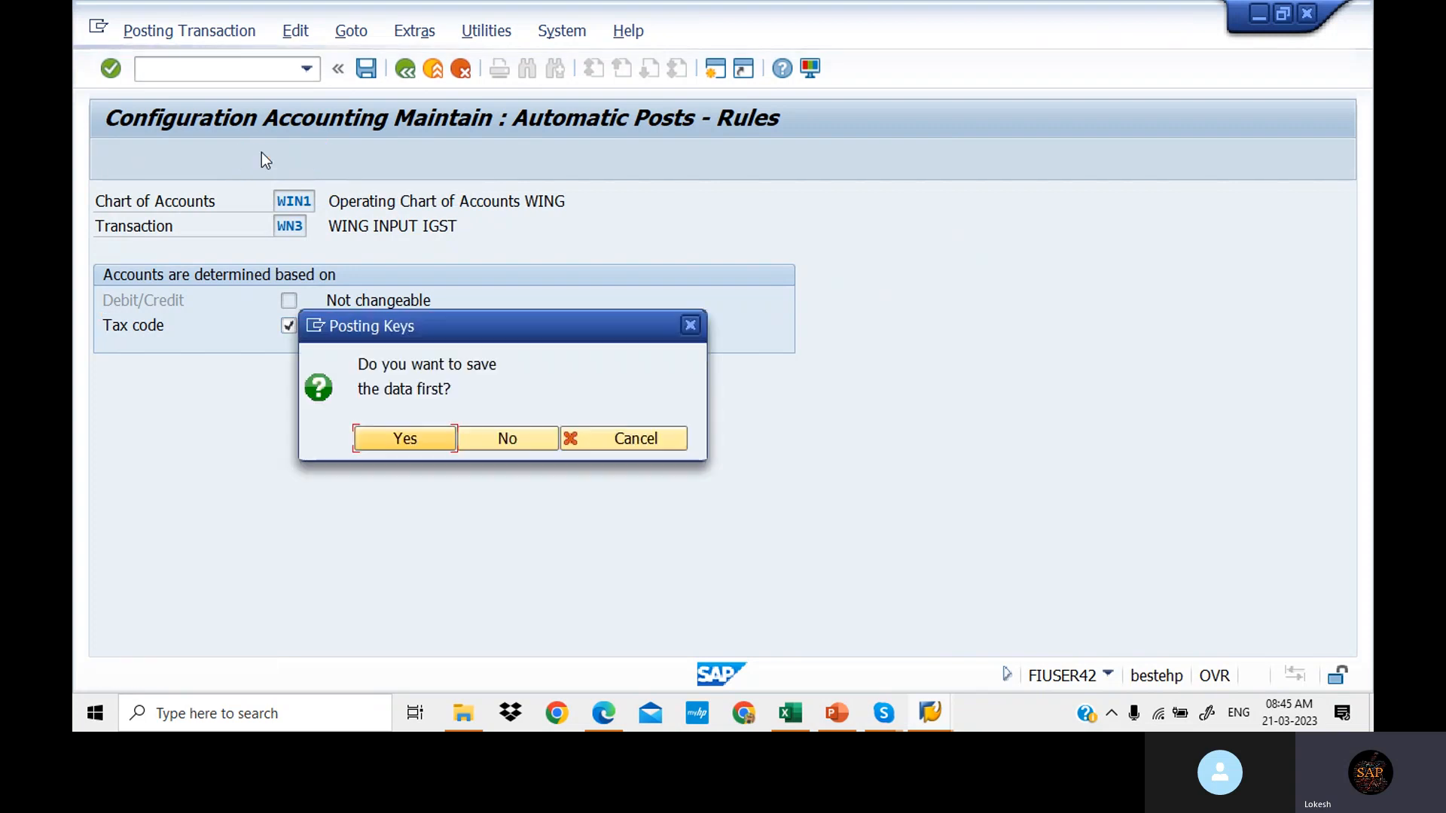
pyautogui.click(423, 446)
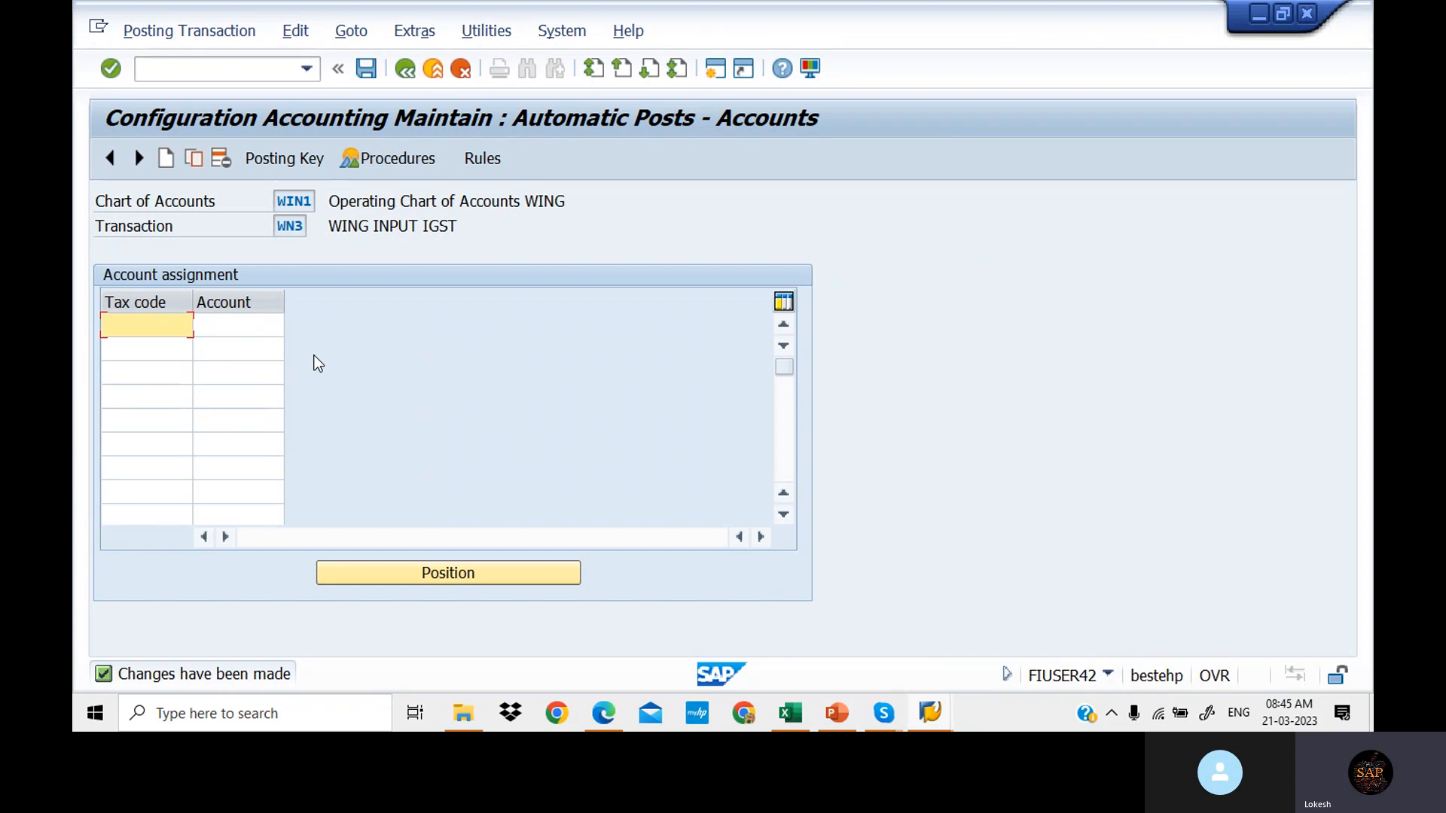
# Step: Remove the tax code dependency from the WN3 account determination rules and save the change in customizing request MAHK911704
pyautogui.click(479, 158)
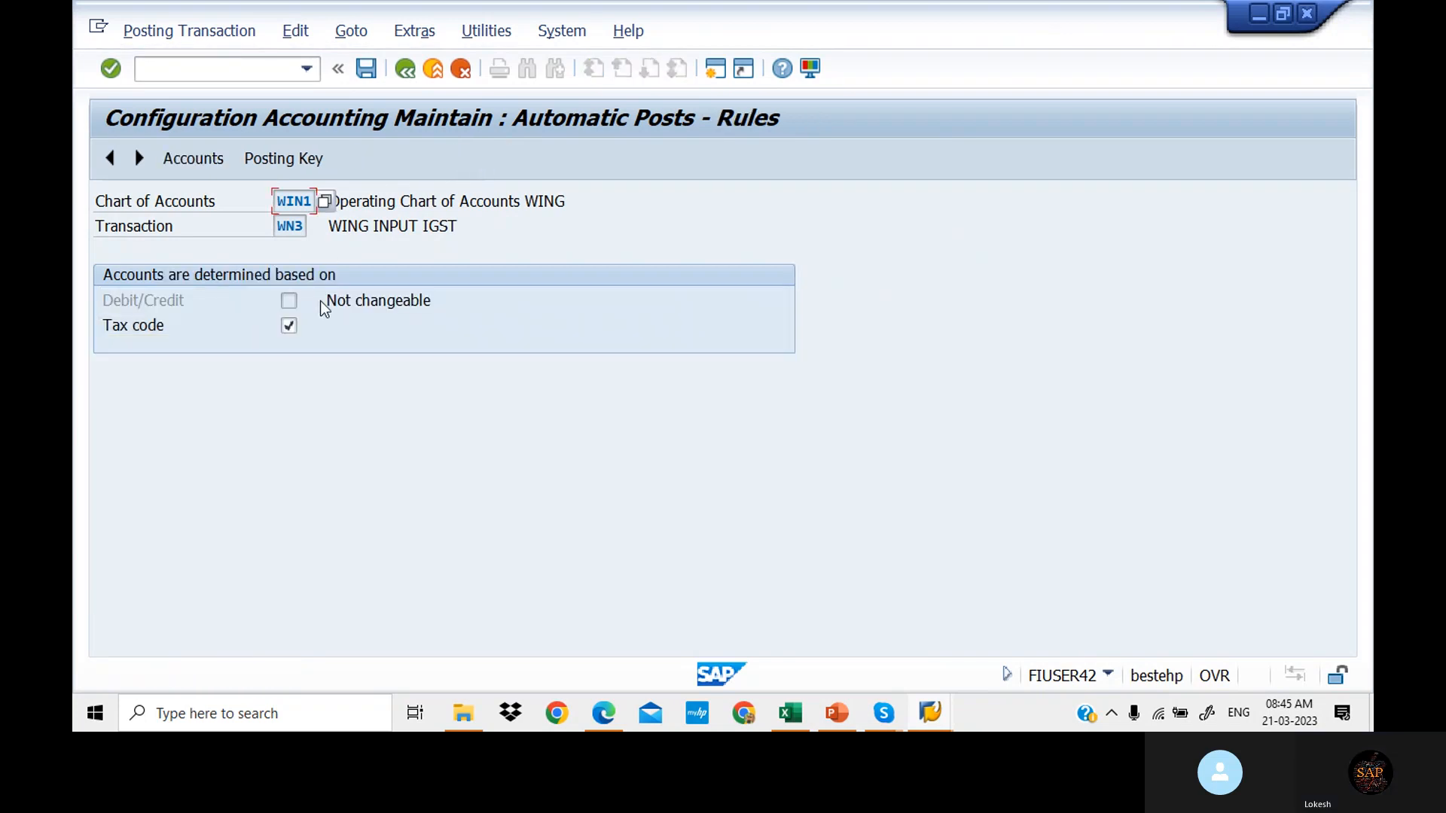
pyautogui.click(290, 325)
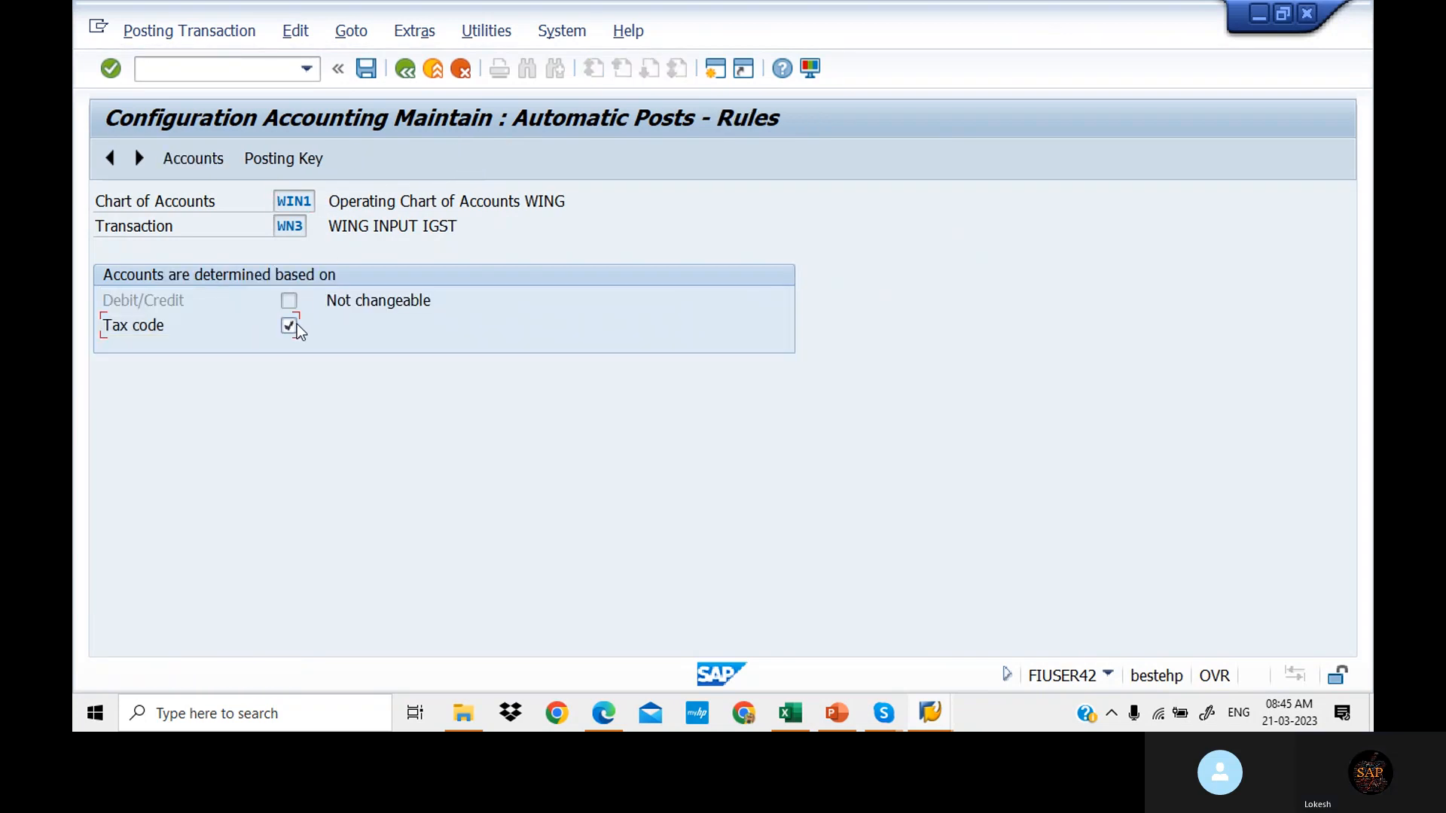
pyautogui.click(273, 159)
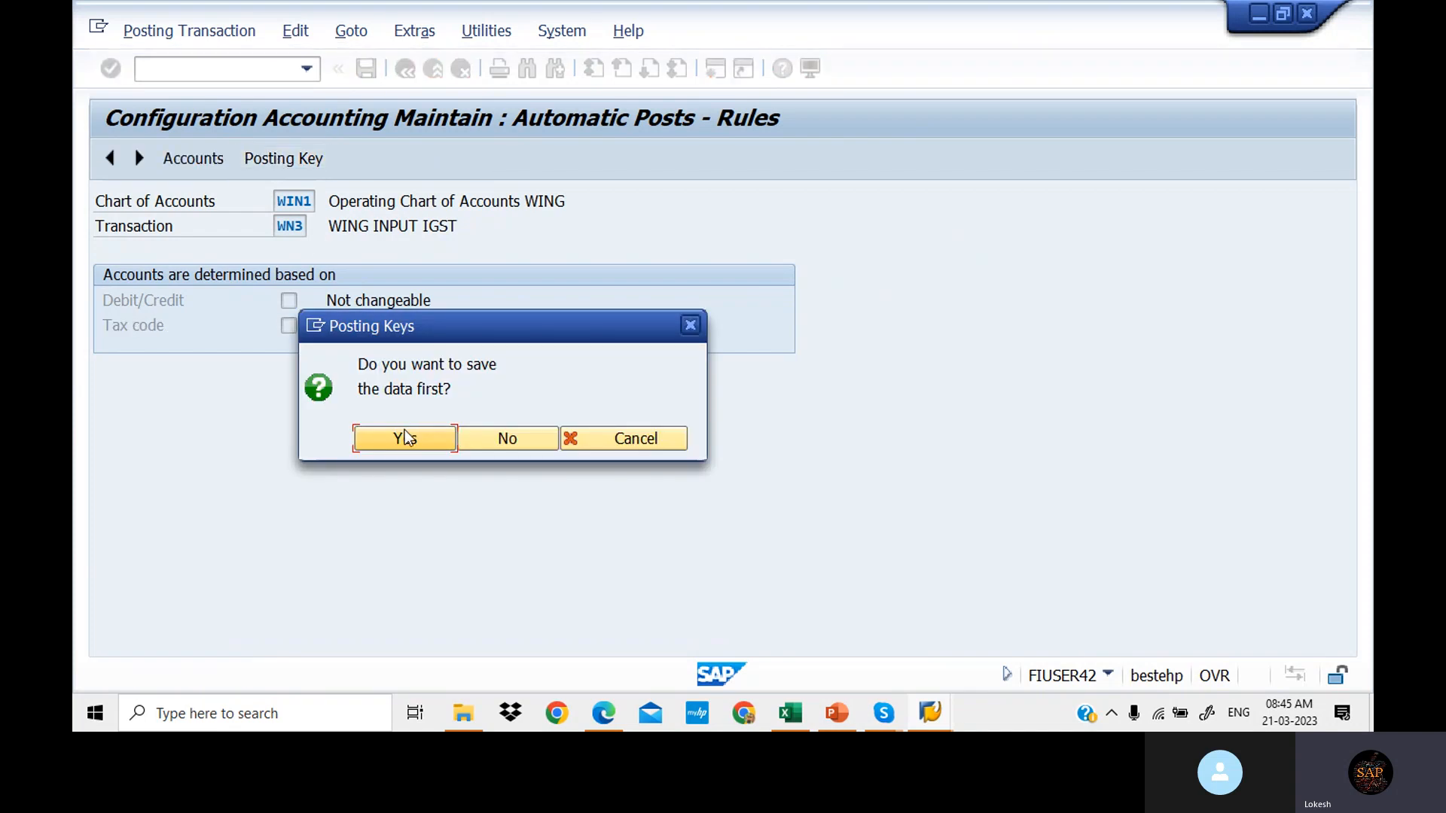
pyautogui.click(404, 436)
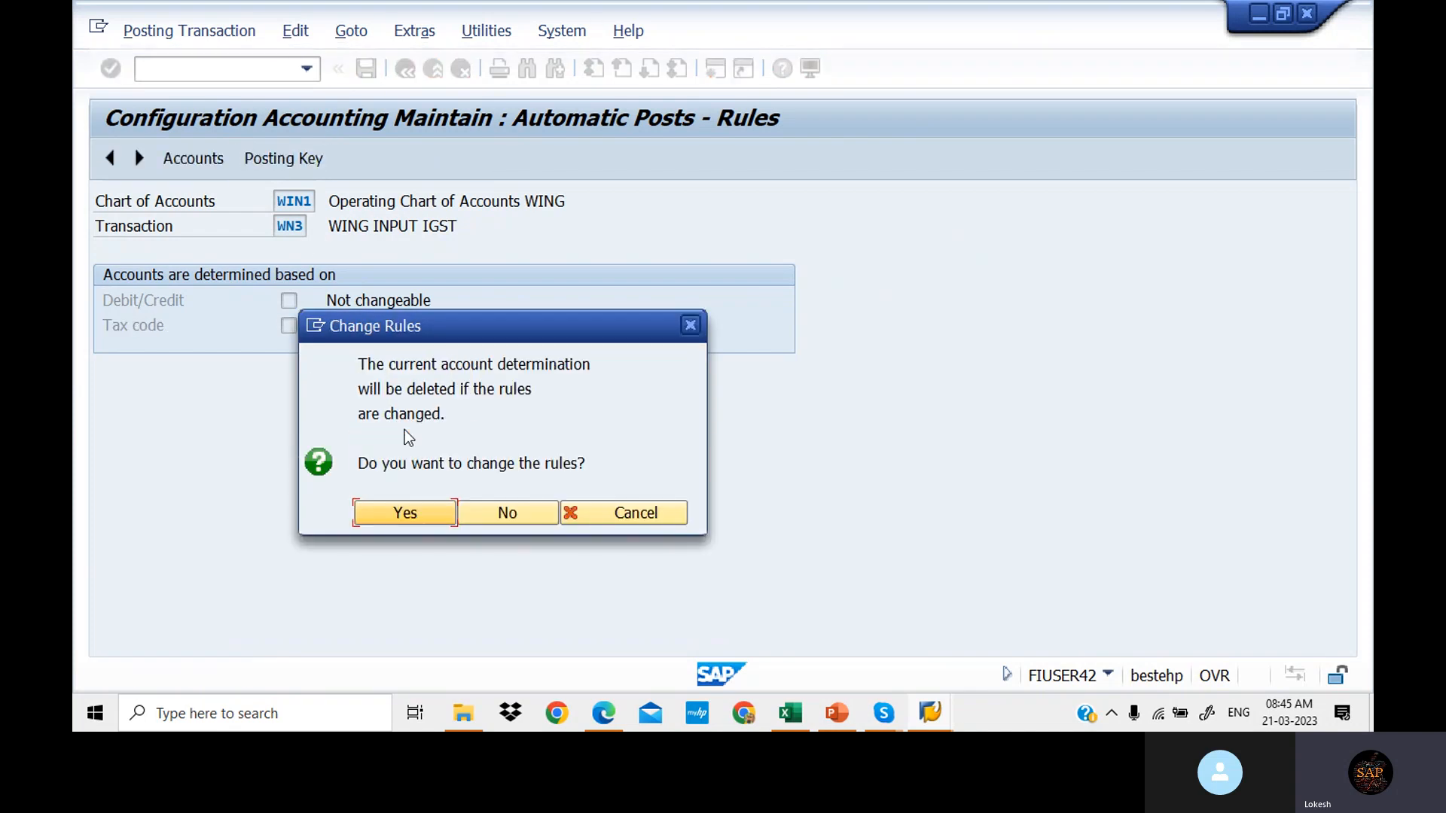
pyautogui.click(429, 519)
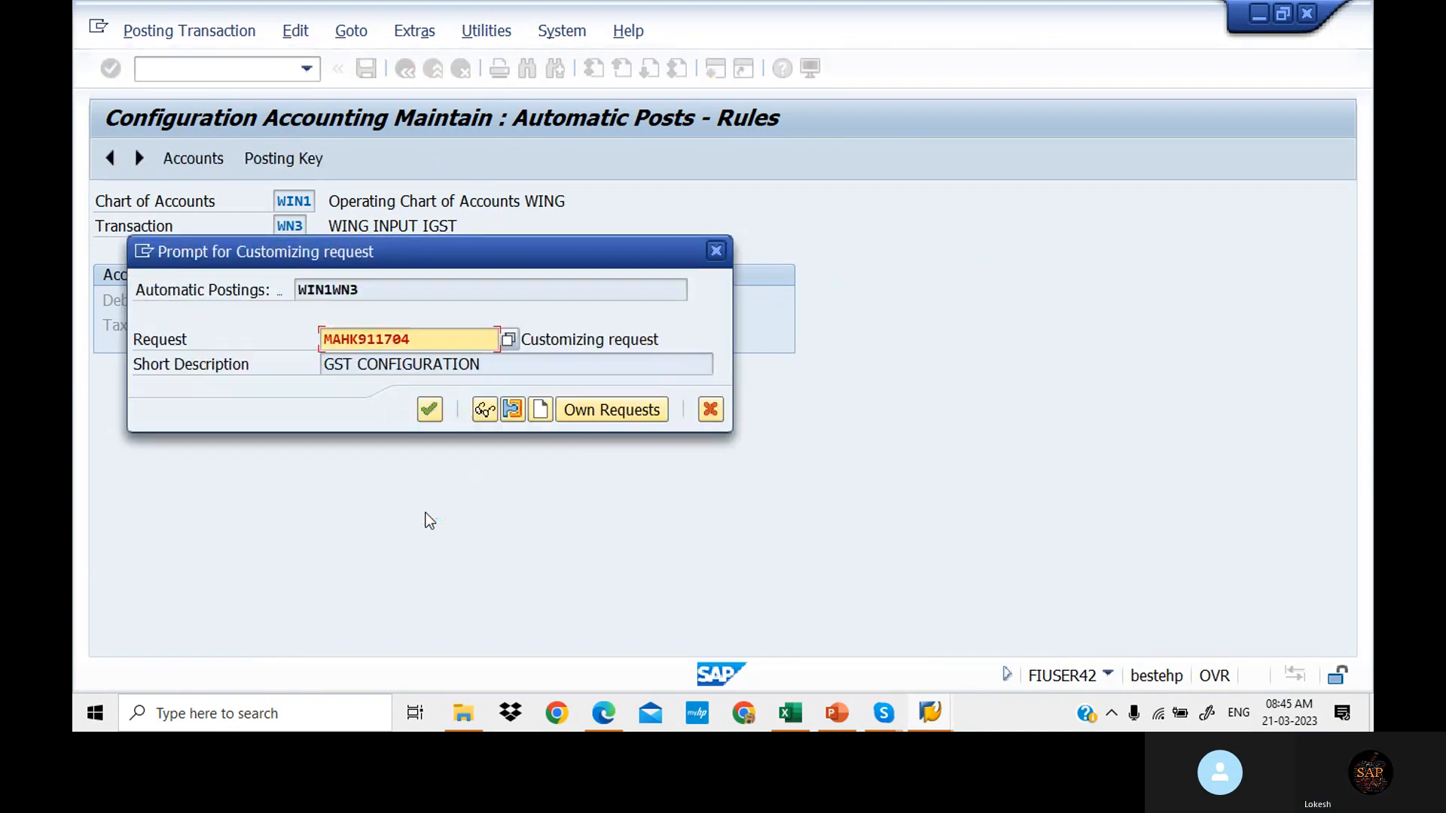
pyautogui.click(435, 412)
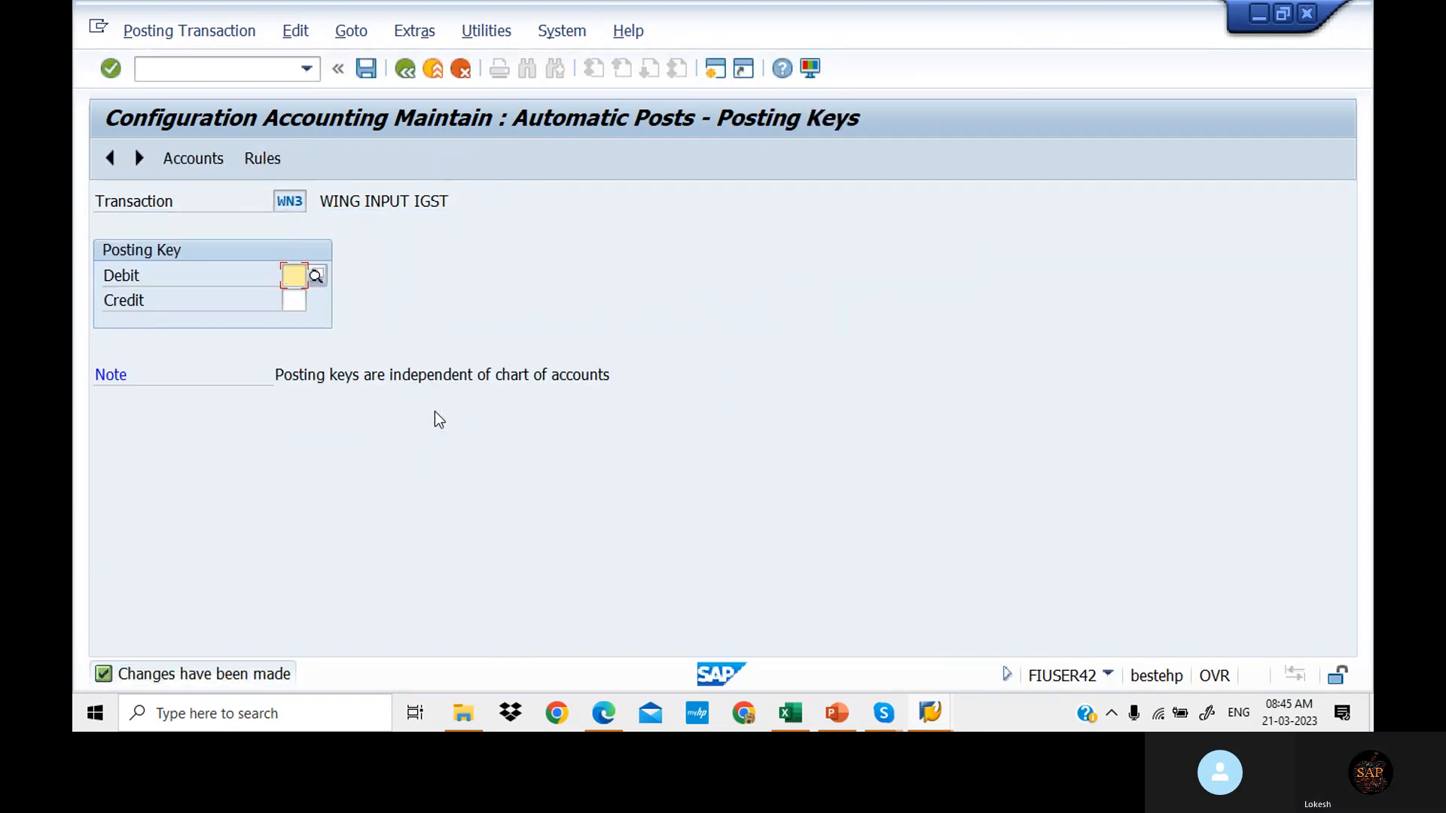
# Step: Set the WN3 posting keys to debit 40 and credit 50, save them in request MAHK911704, and open its account assignment
pyautogui.write('40')
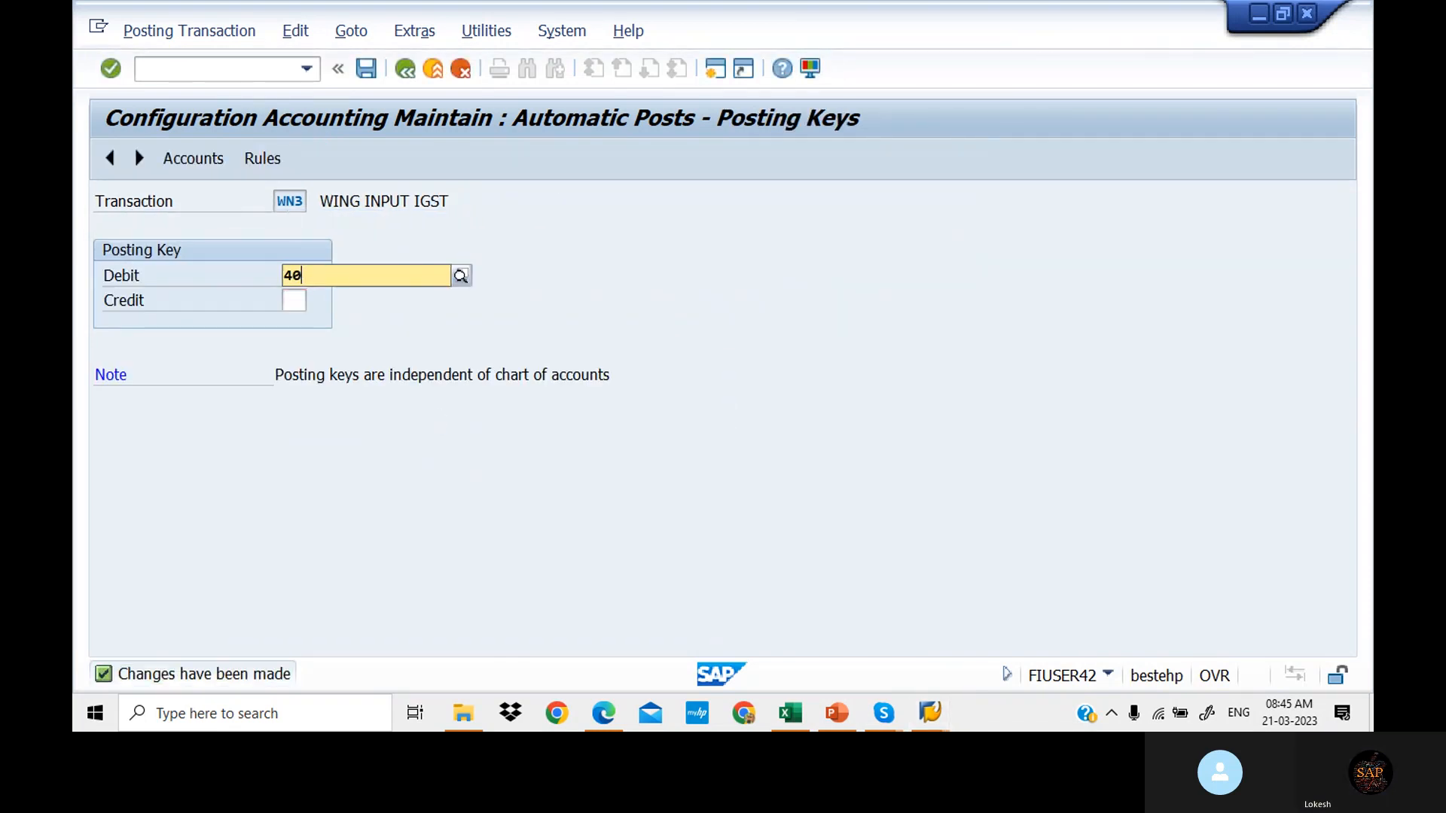
pyautogui.press('Tab')
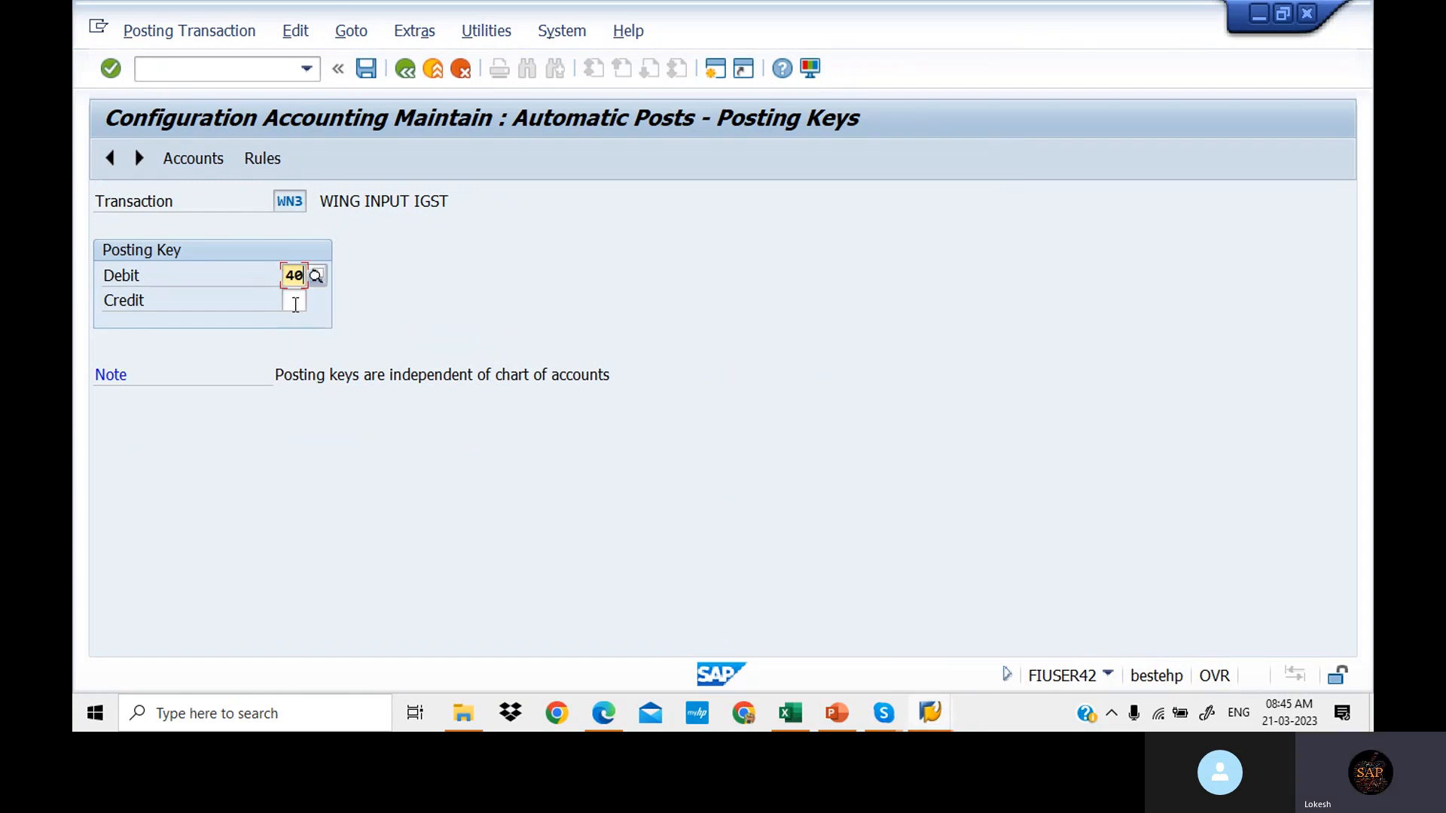
pyautogui.write('50')
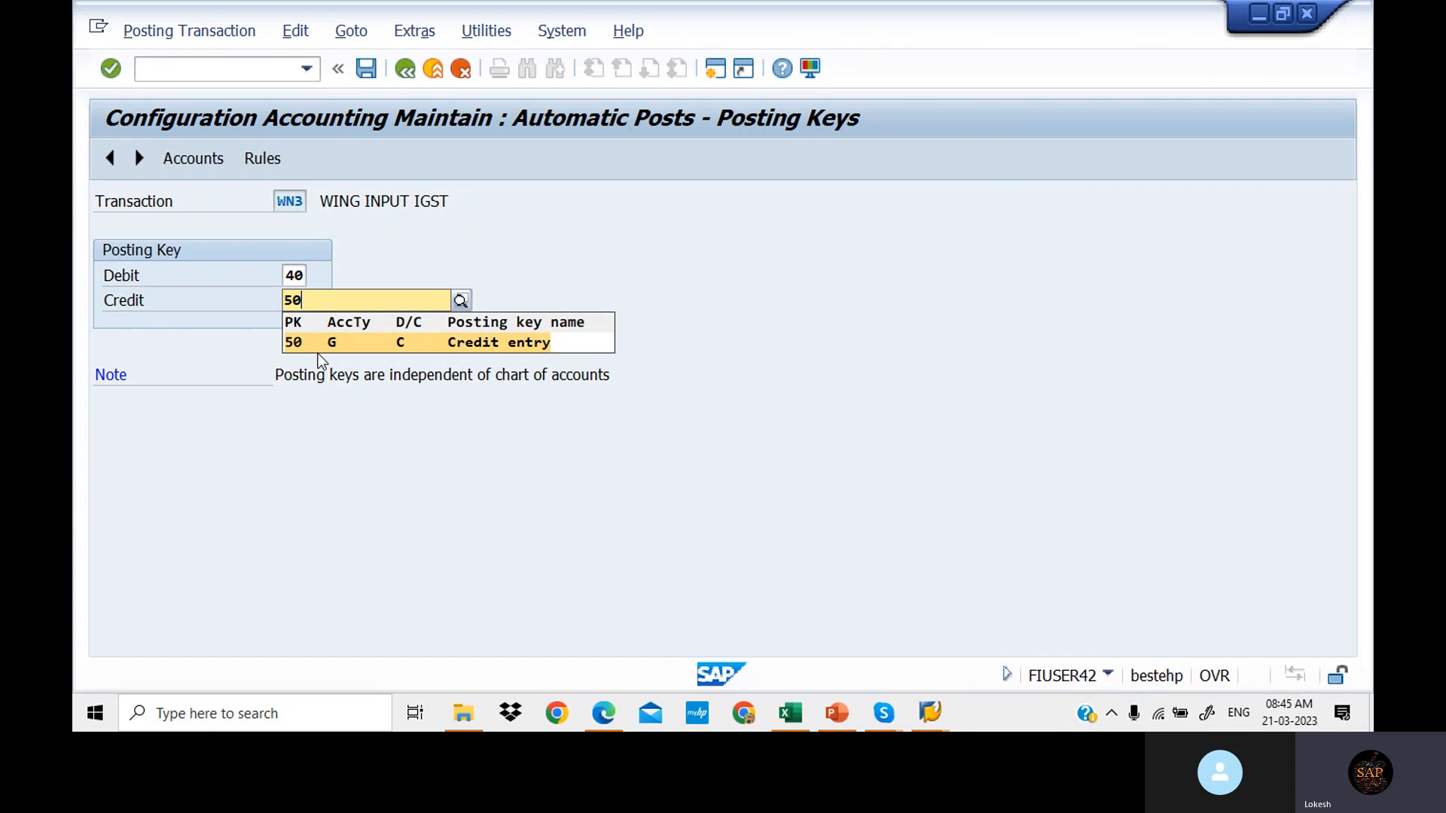
pyautogui.click(317, 342)
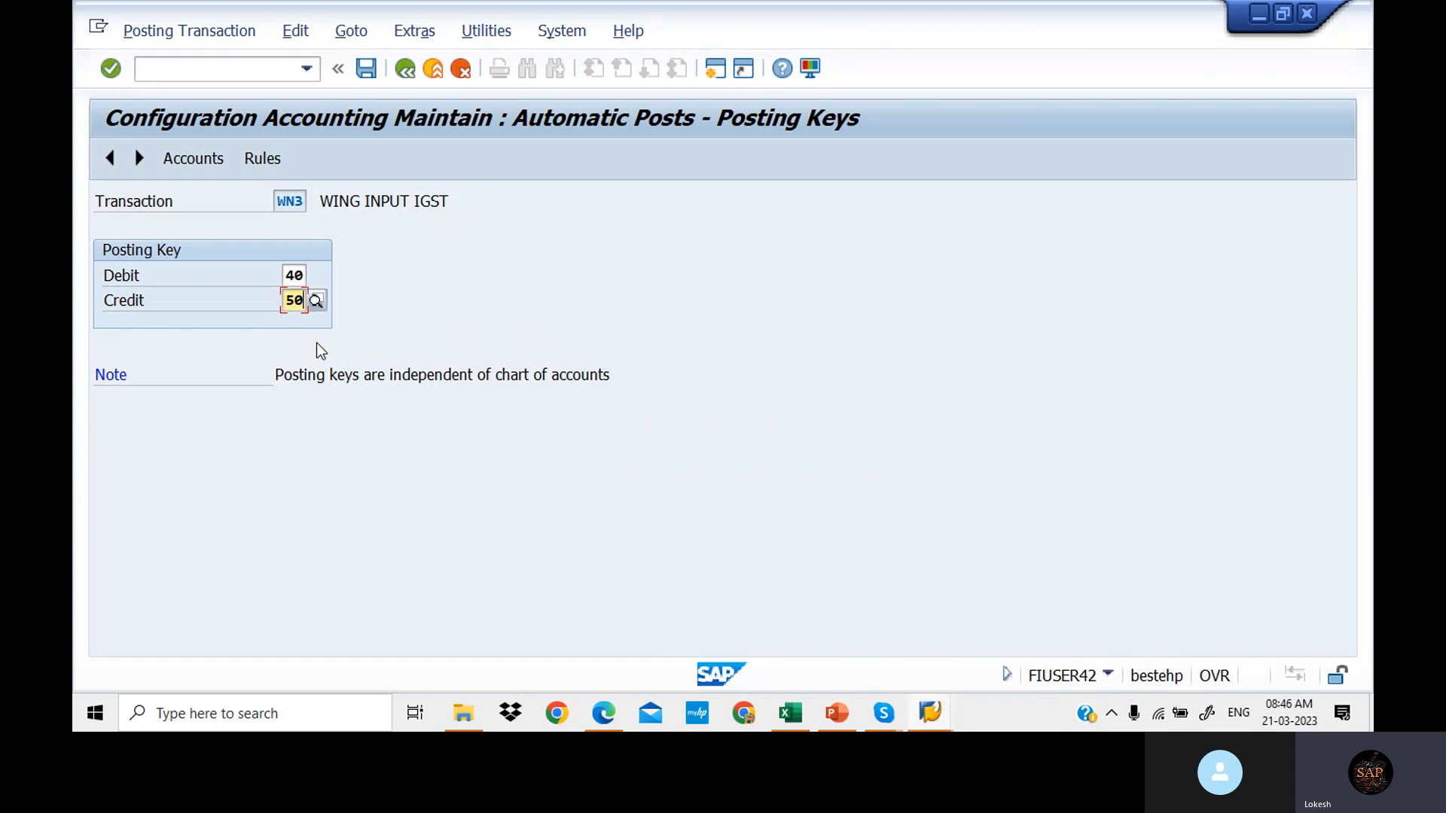
pyautogui.click(212, 155)
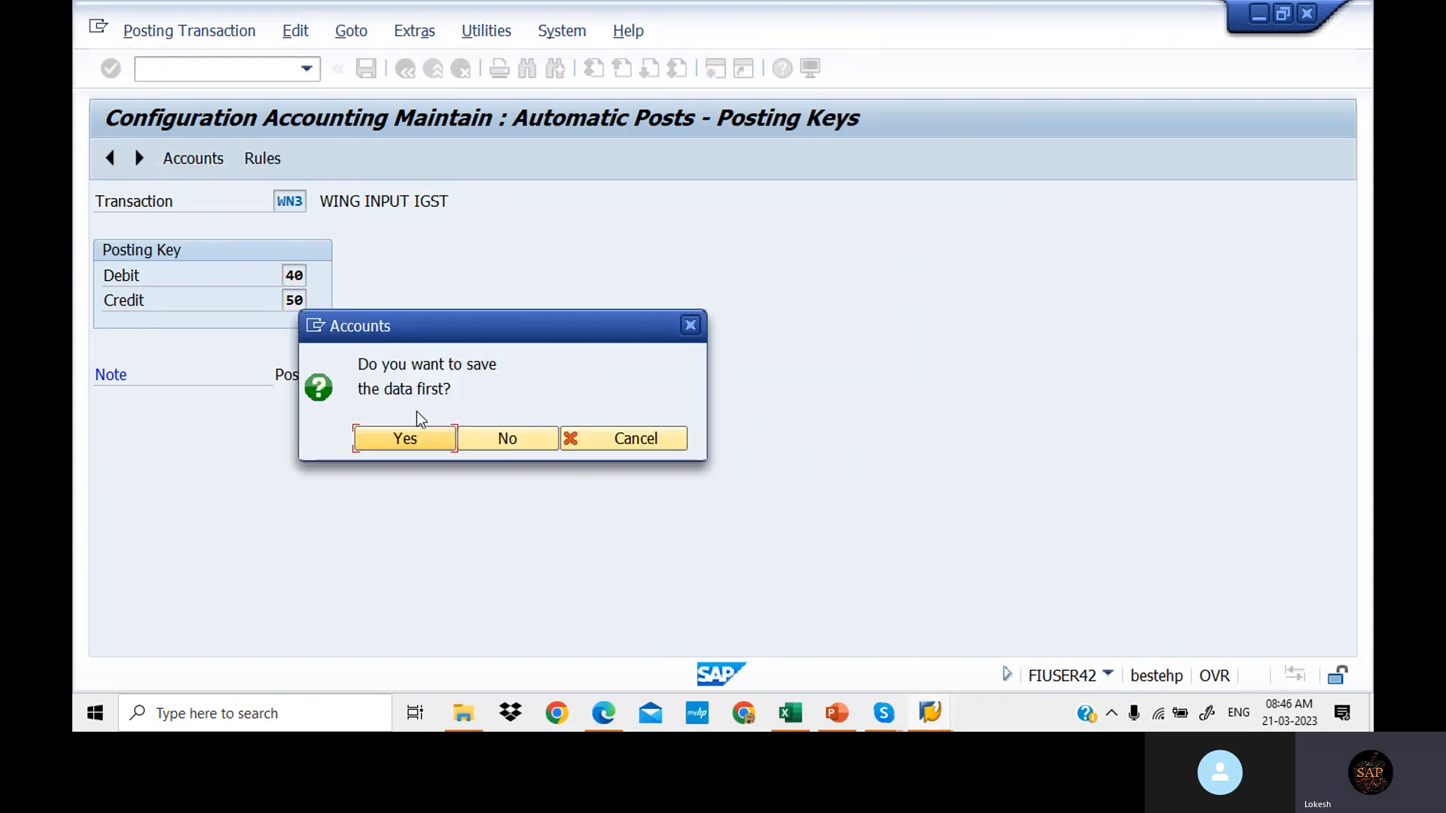
pyautogui.click(428, 431)
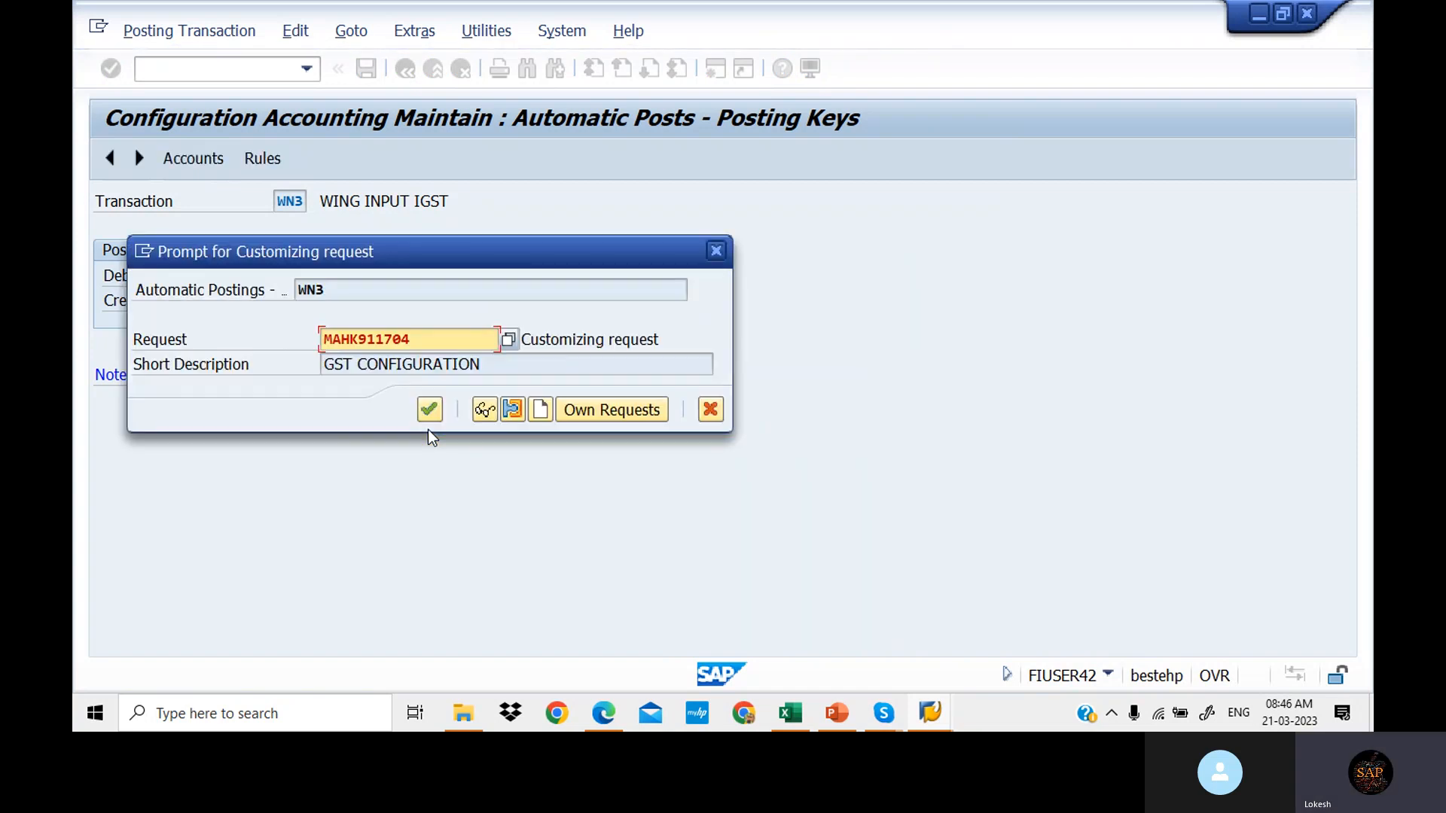
pyautogui.click(429, 410)
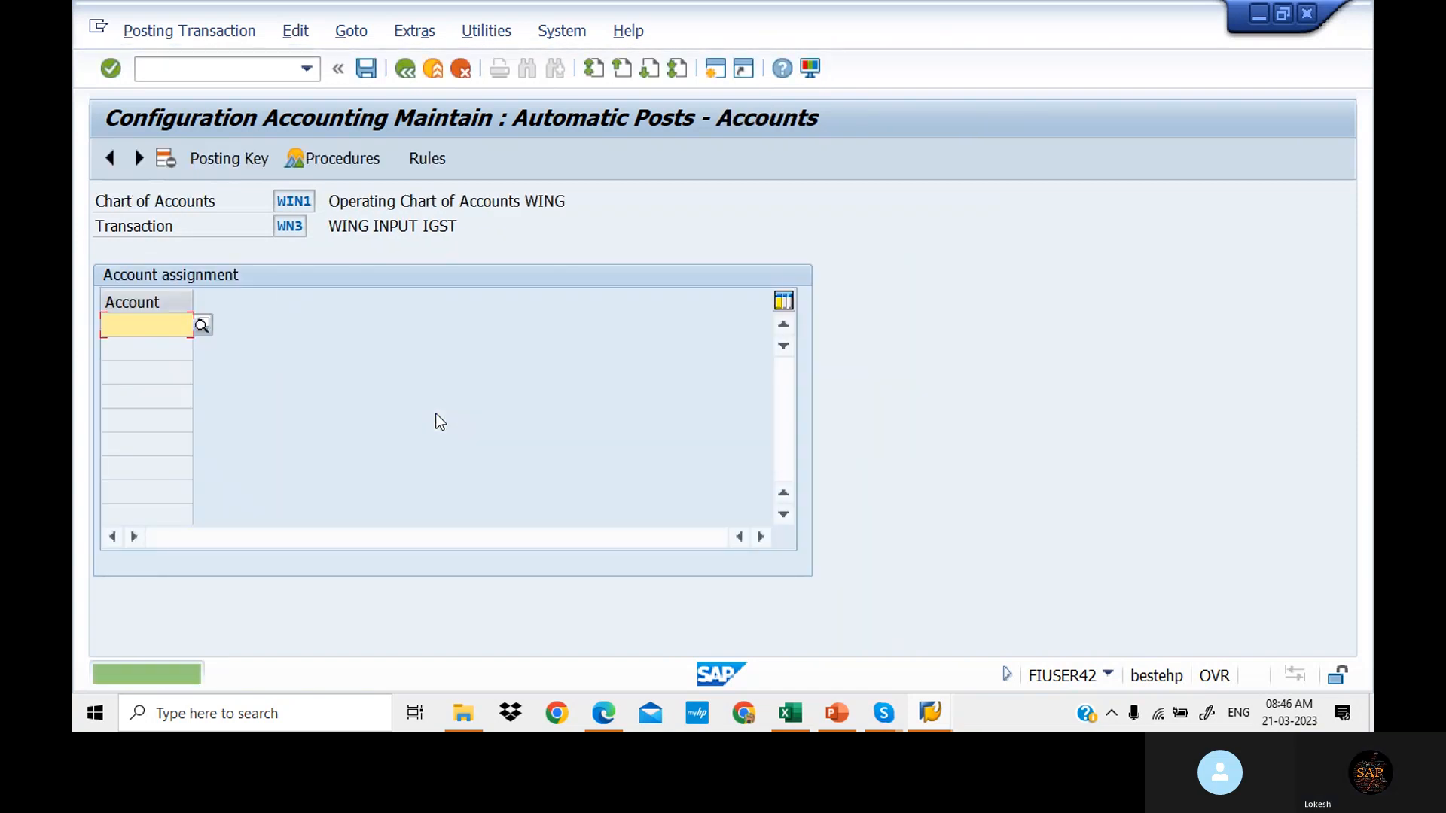
# Step: Try to assign the Input IGST G/L account 200110 from chart of accounts WIN1 to WN3
pyautogui.click(202, 326)
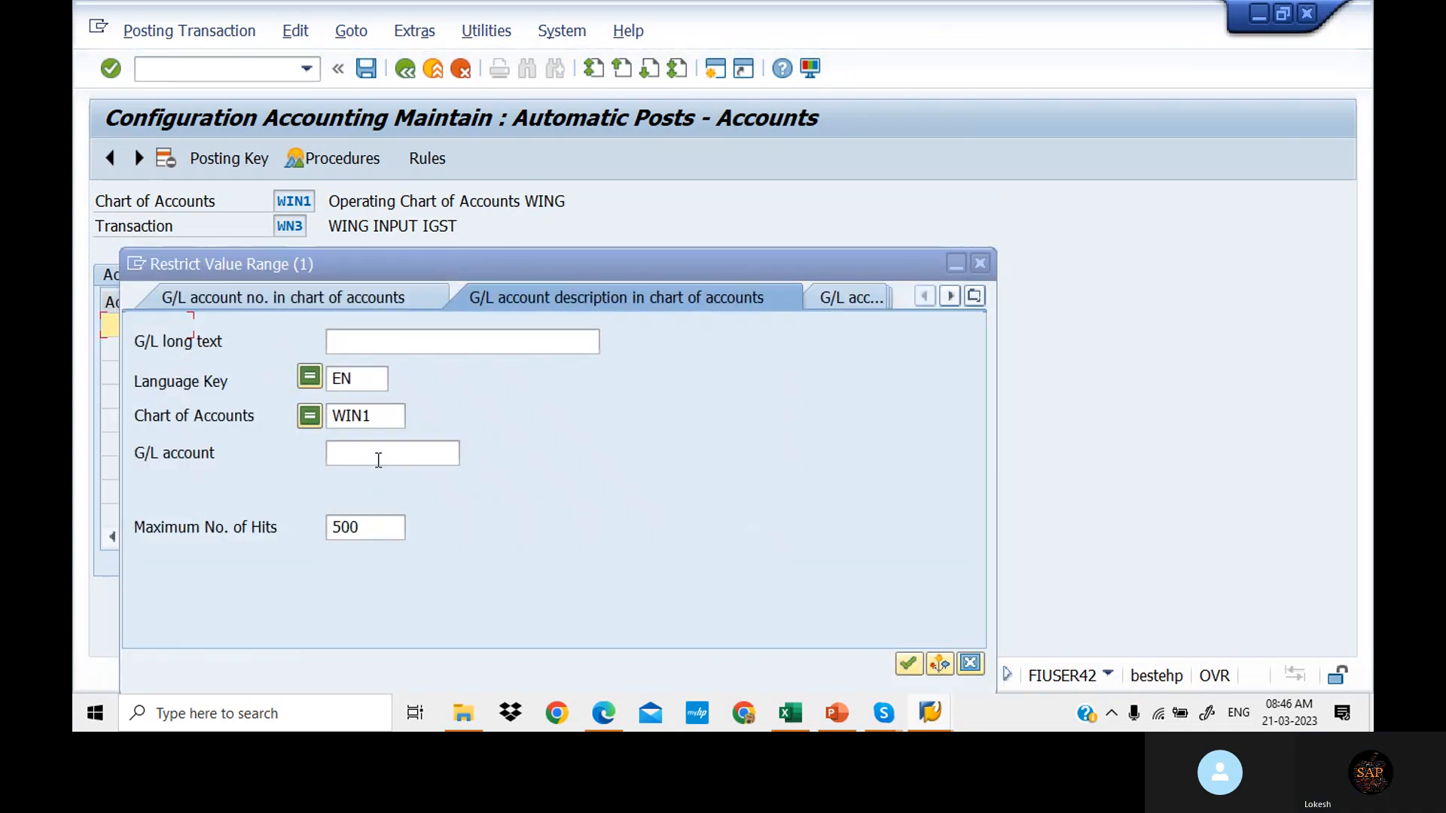
pyautogui.click(379, 460)
pyautogui.press('Return')
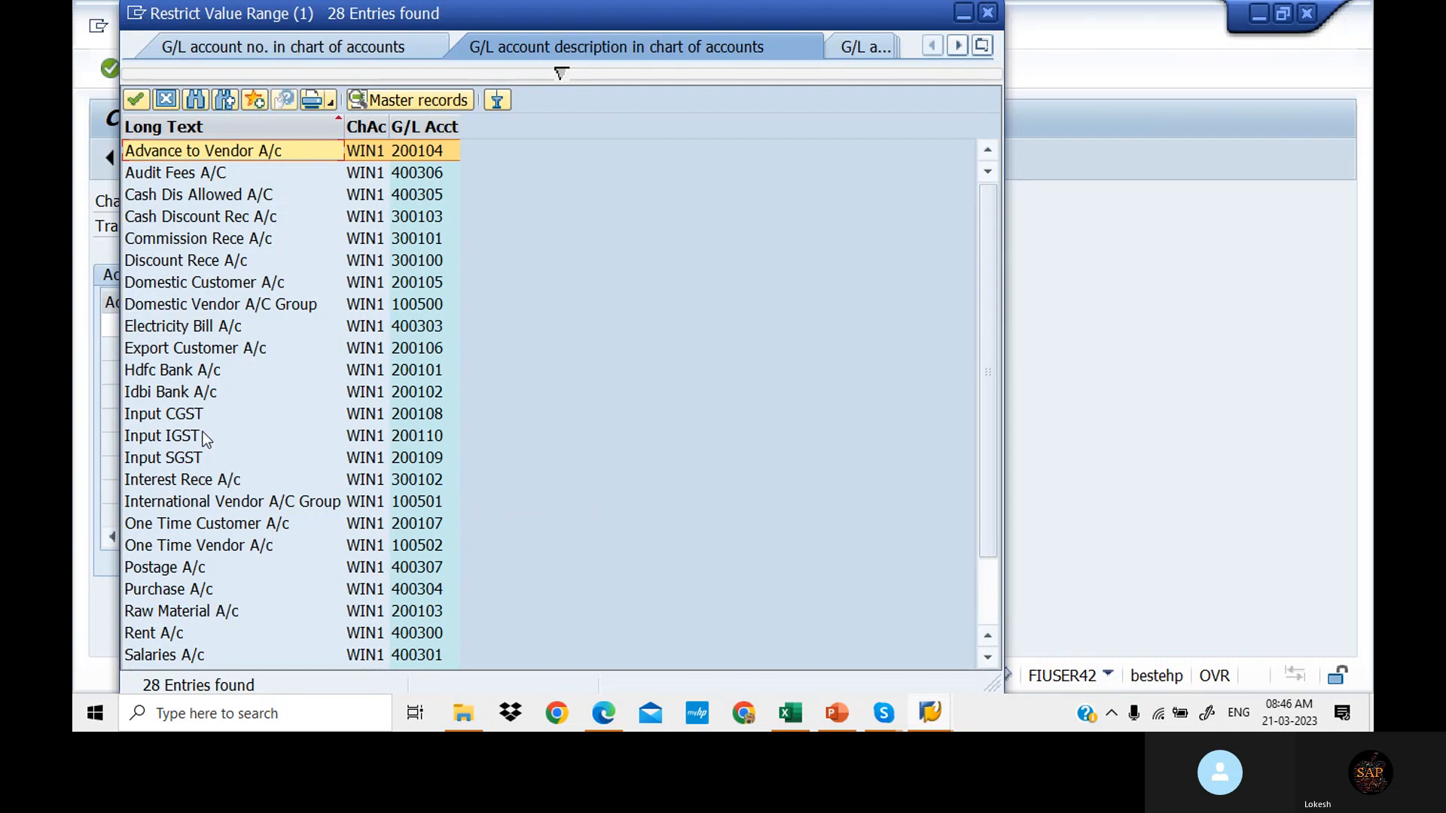
pyautogui.click(201, 435)
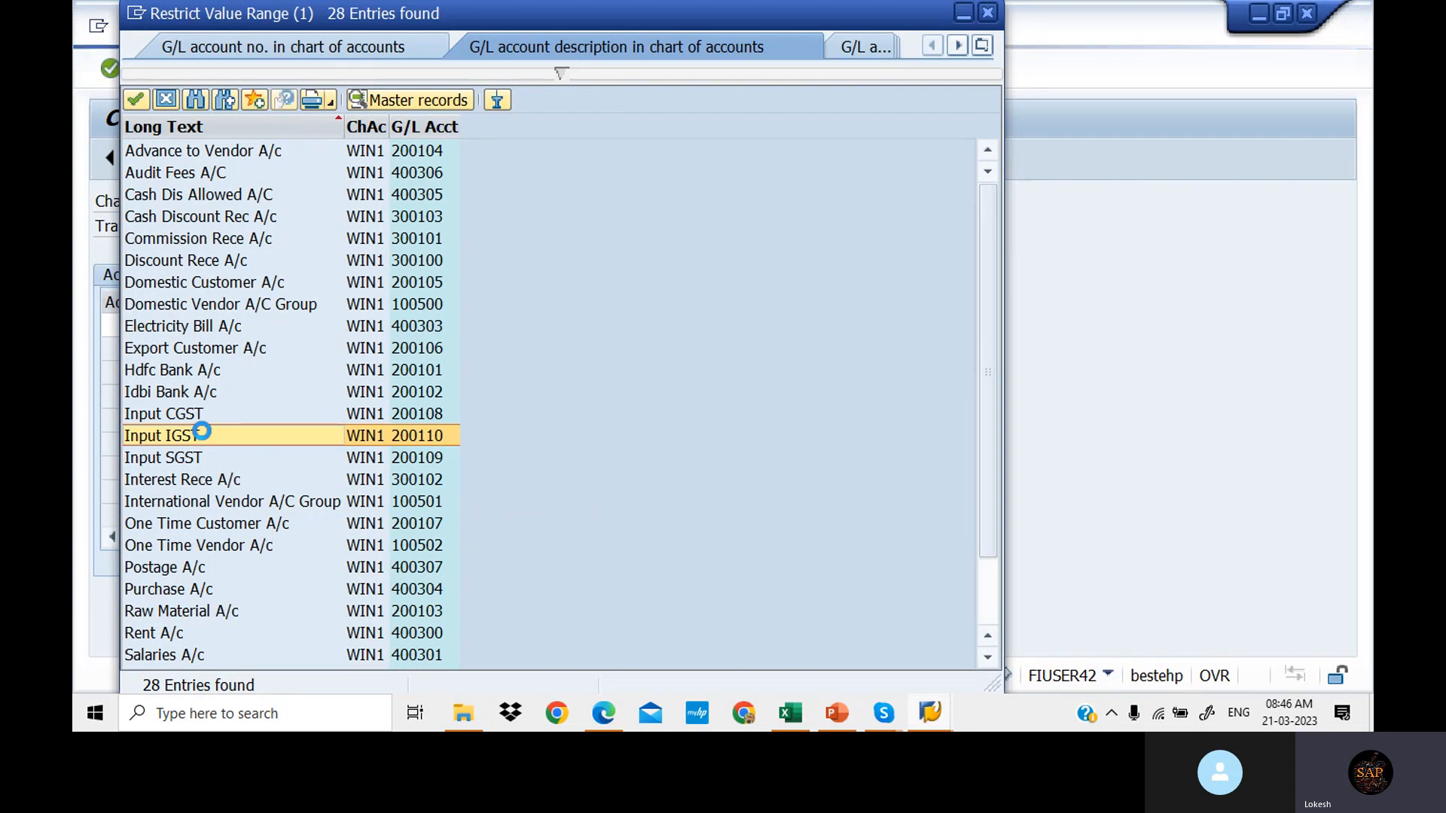
# Step: Try to stop the unresponsive WN3 account assignment transaction and switch to the condition types session
pyautogui.click(932, 714)
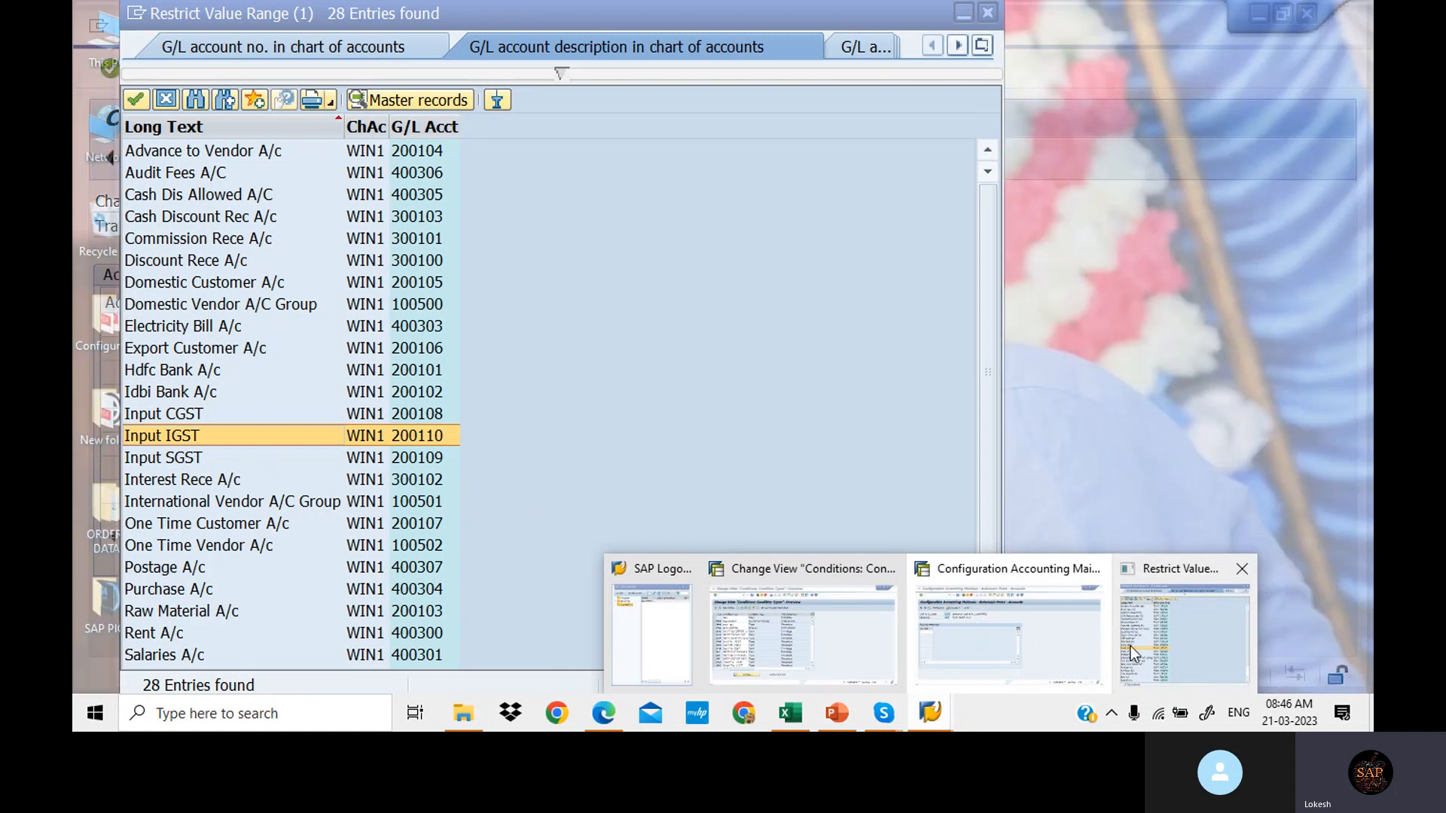
pyautogui.click(1132, 652)
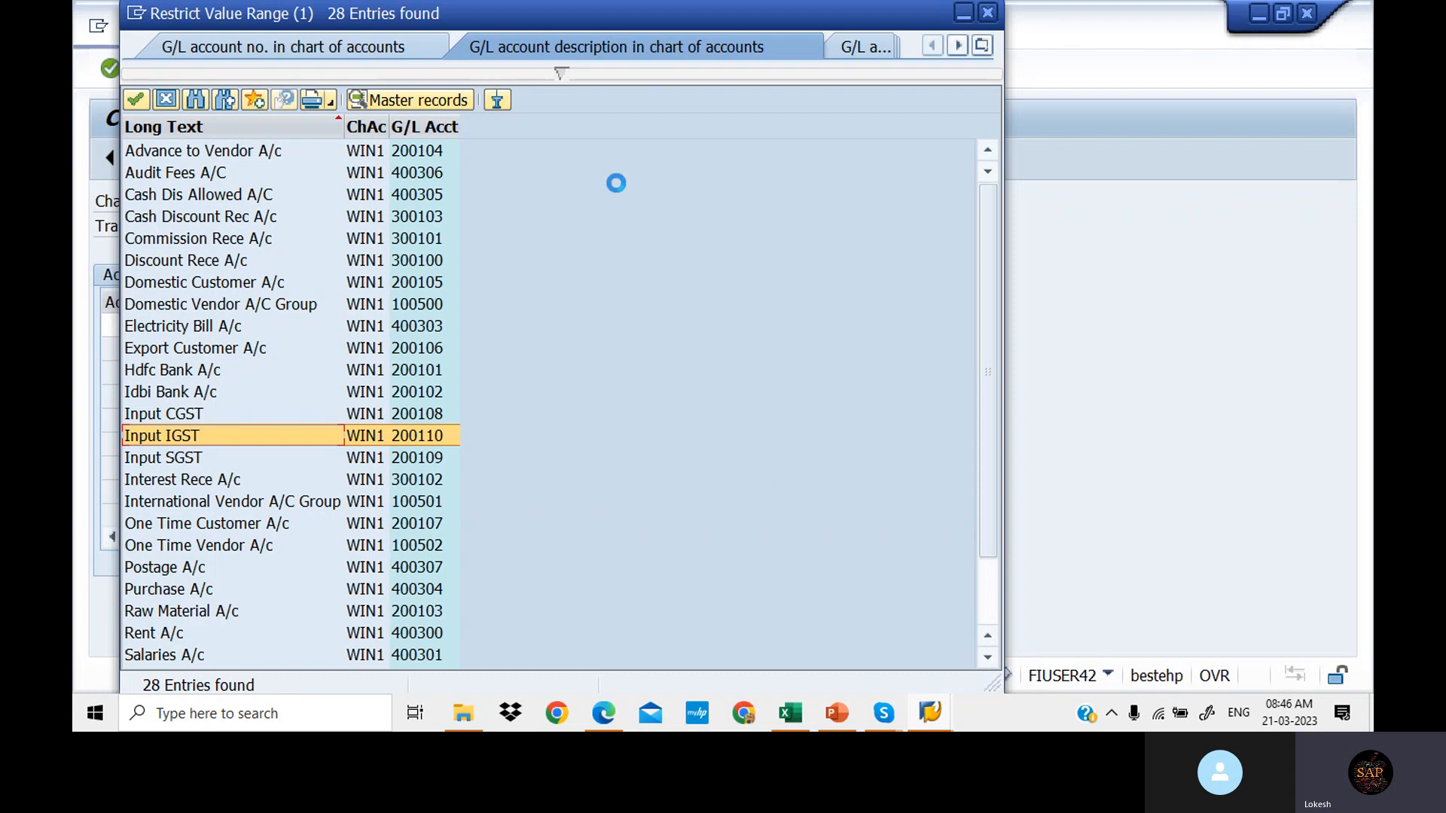
pyautogui.moveTo(739, 12); pyautogui.dragTo(933, 61)
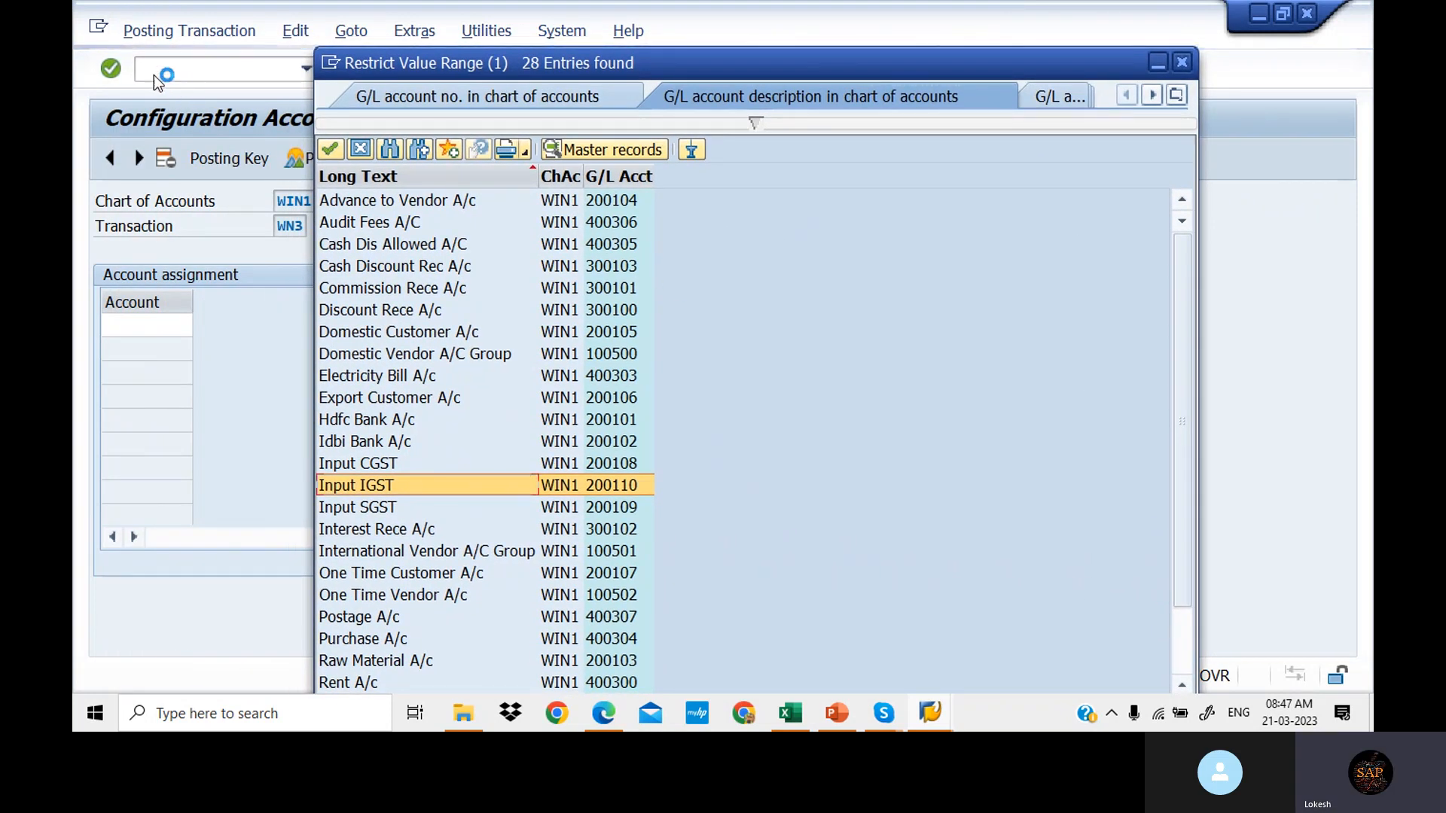
pyautogui.click(96, 31)
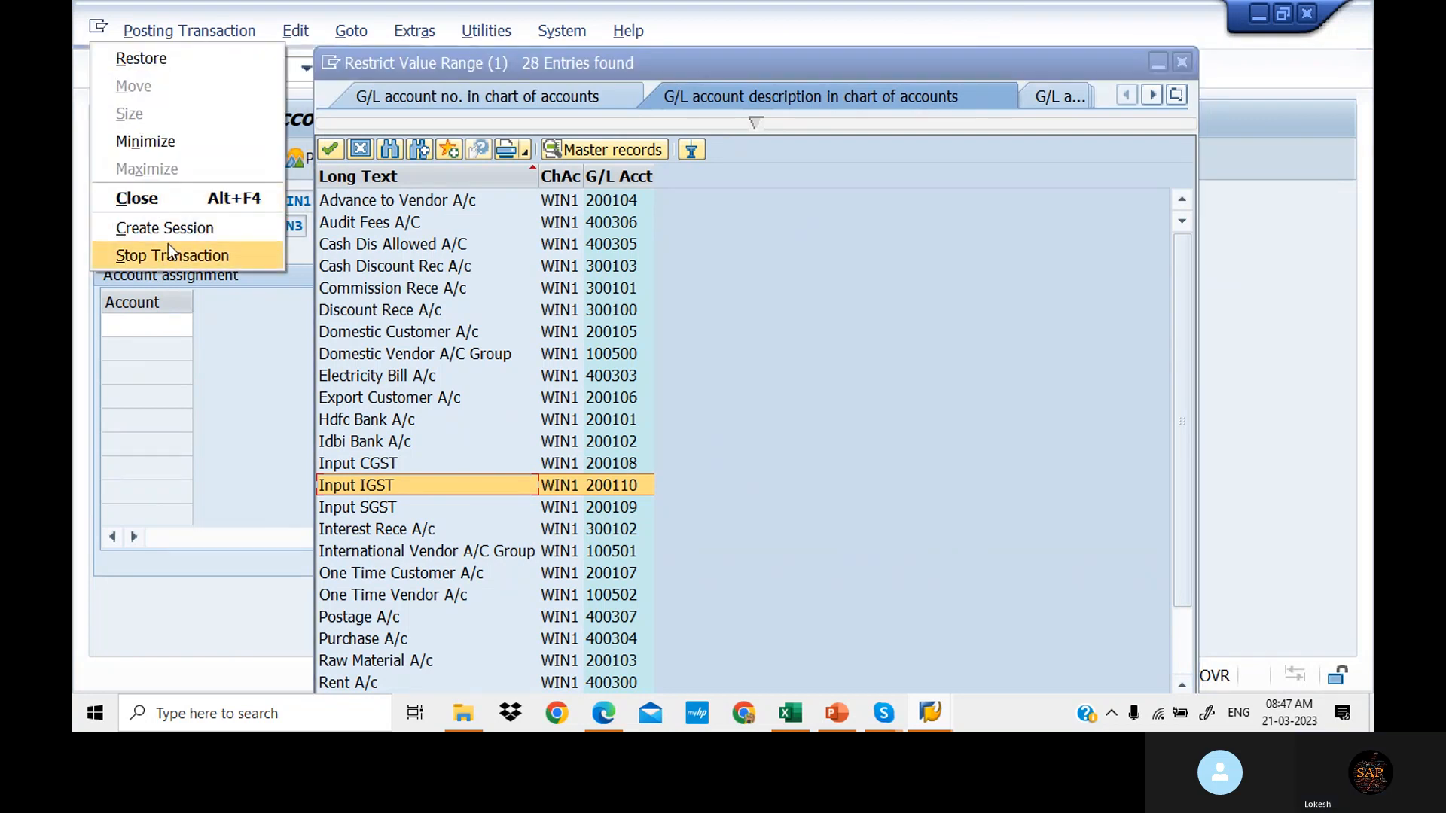
pyautogui.click(174, 253)
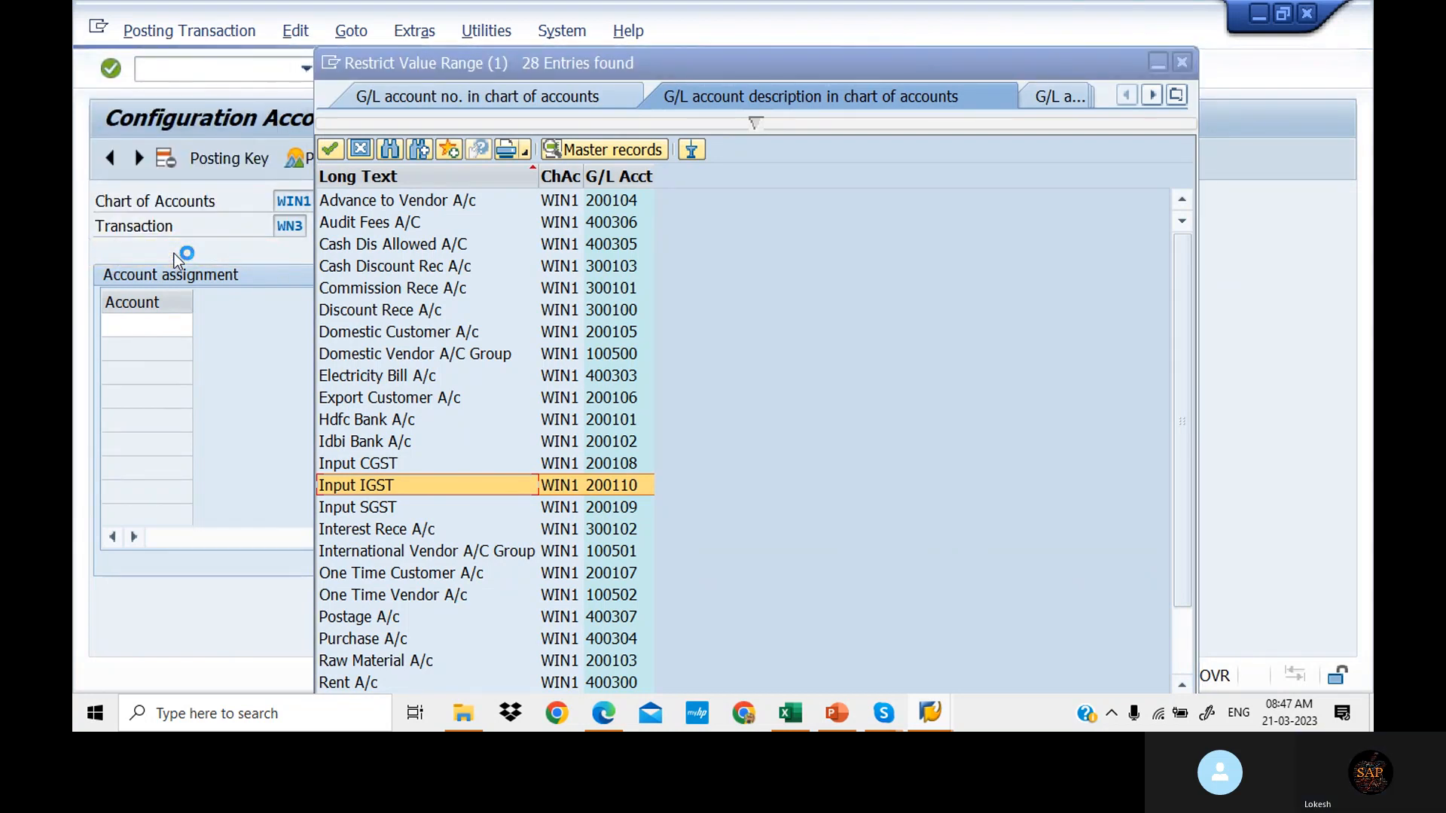
pyautogui.moveTo(943, 727)
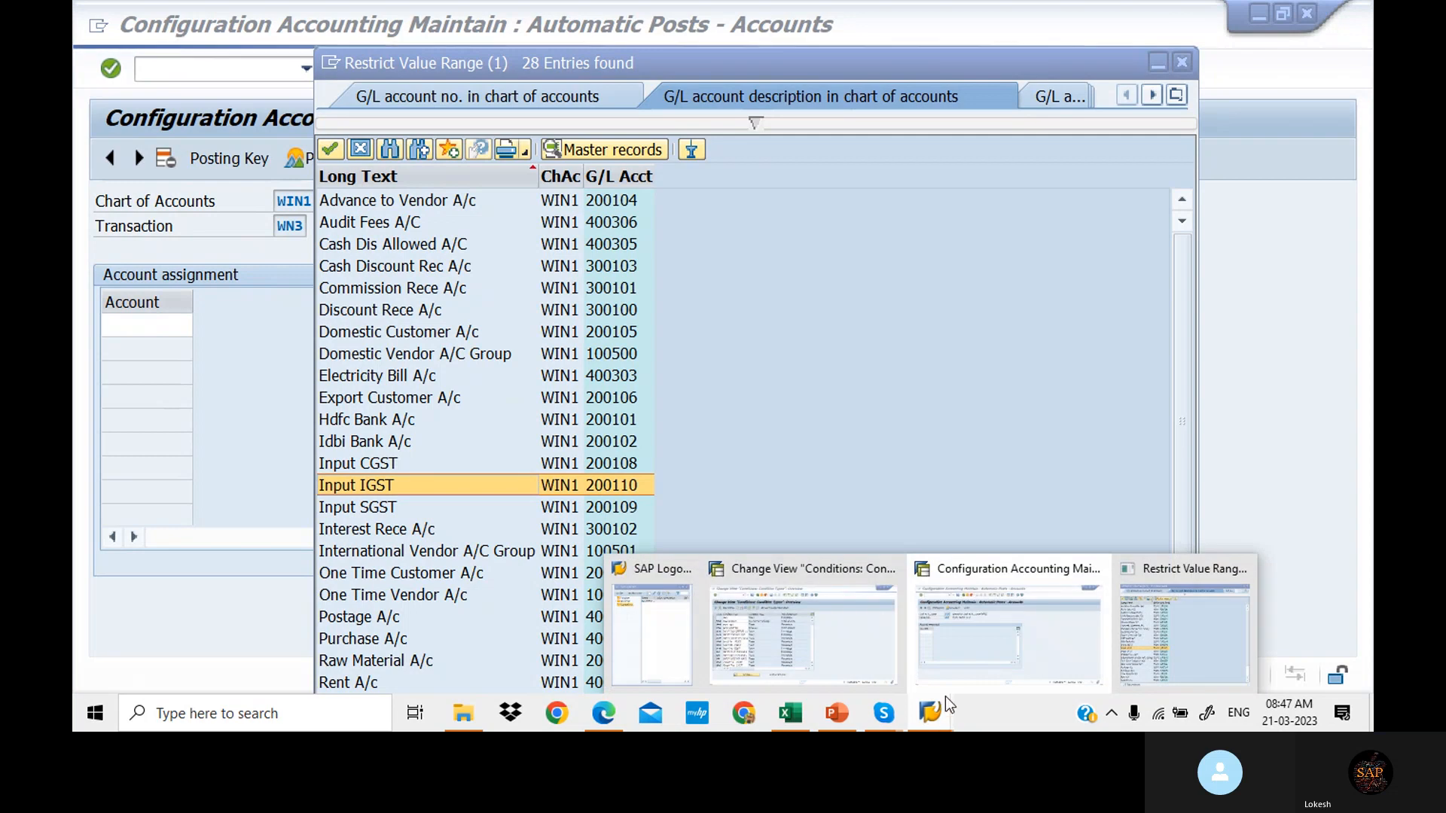
pyautogui.click(1010, 634)
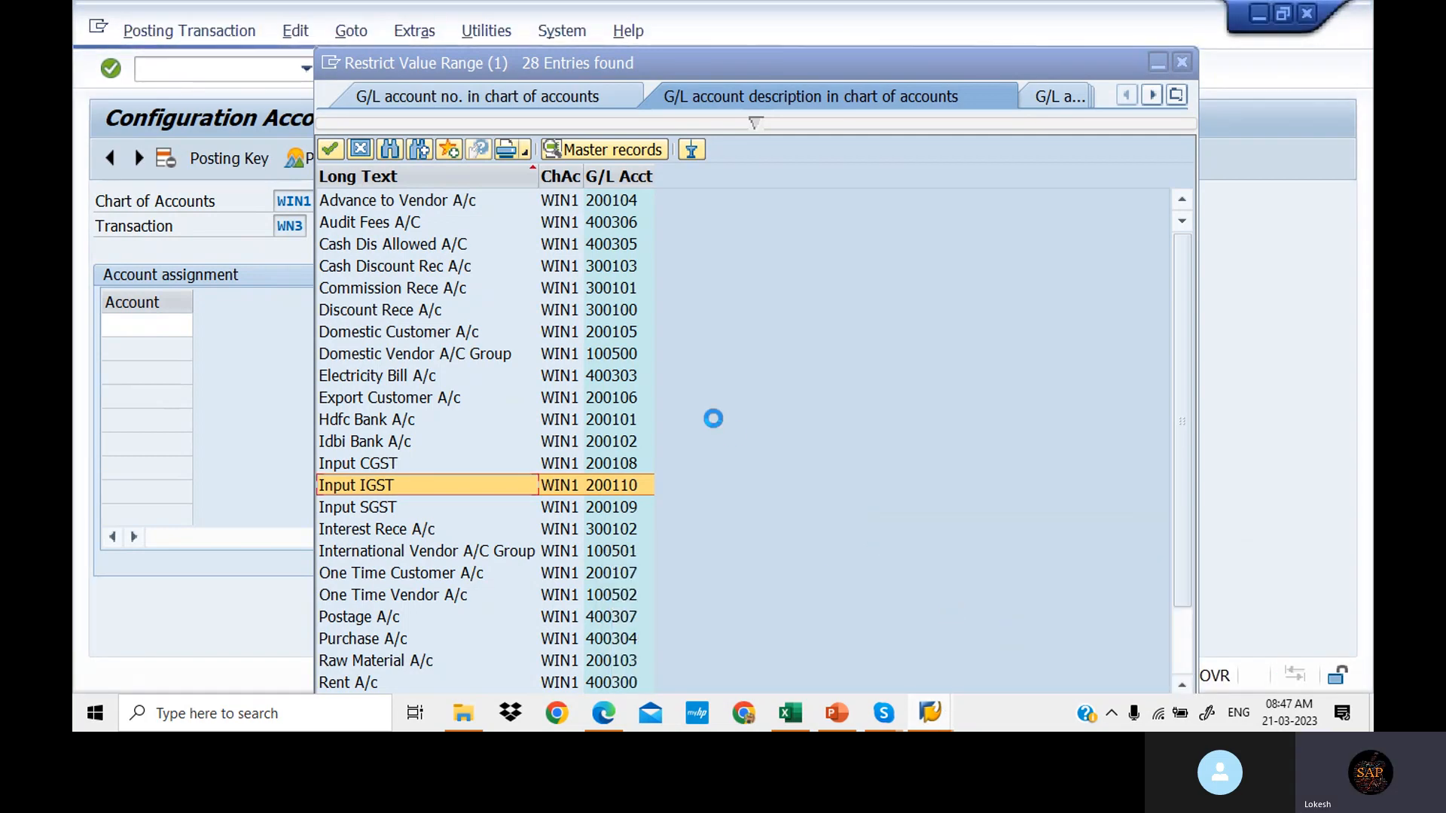
pyautogui.moveTo(938, 716)
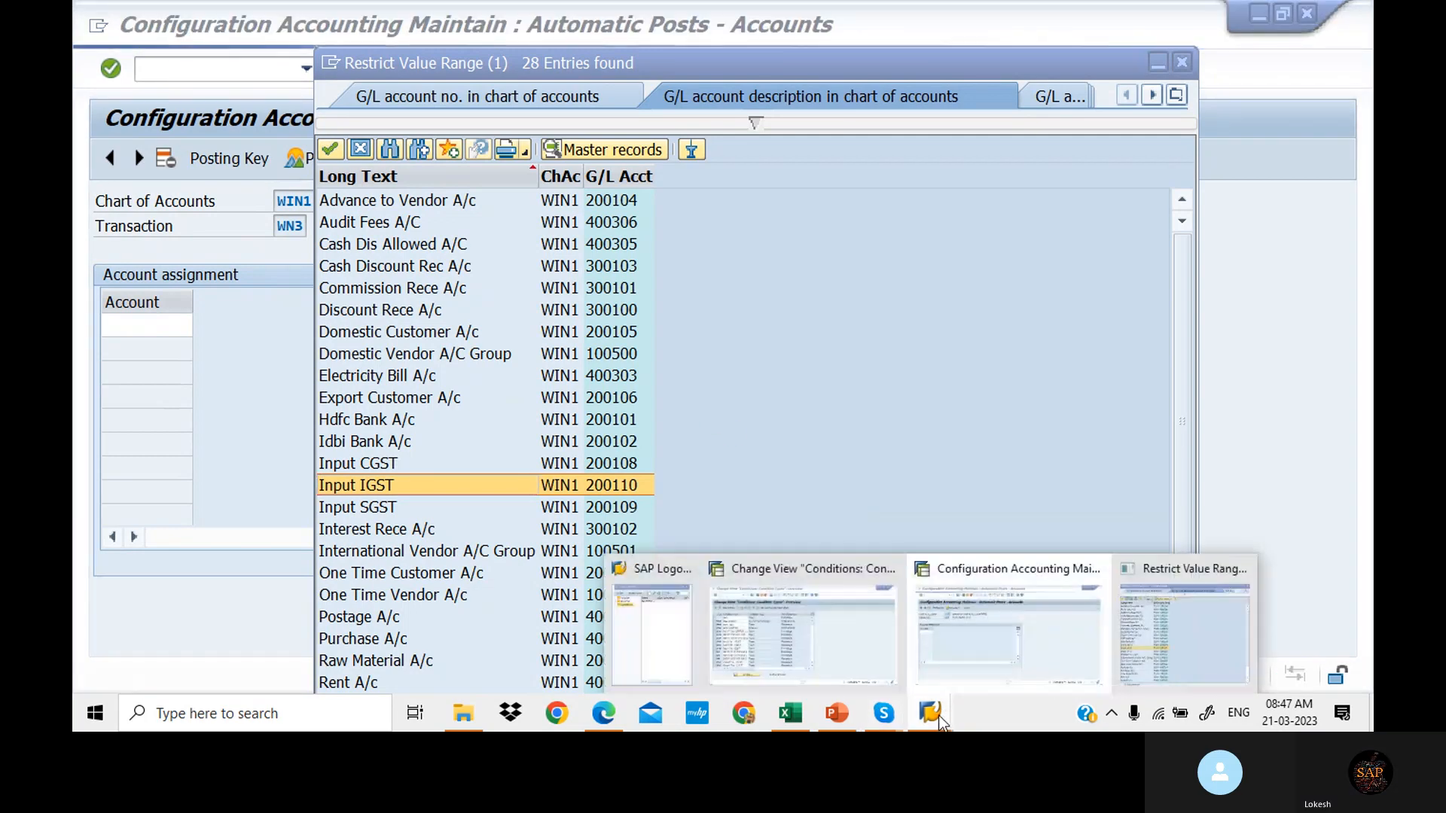
pyautogui.click(806, 641)
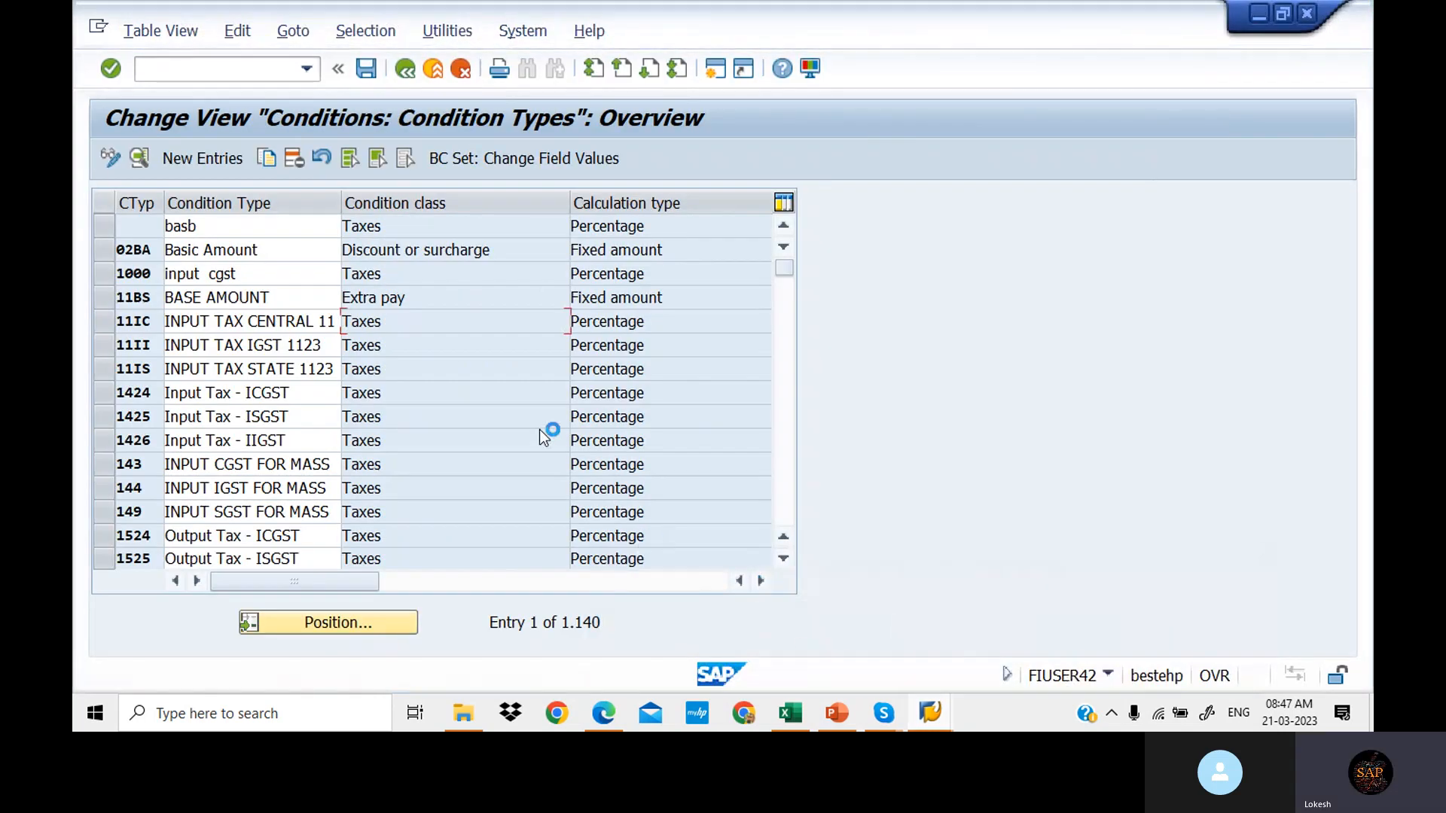
# Step: Start a new SAP logon to client 800 as FIUSER42 with the account password, ending all other logons
pyautogui.moveTo(928, 722)
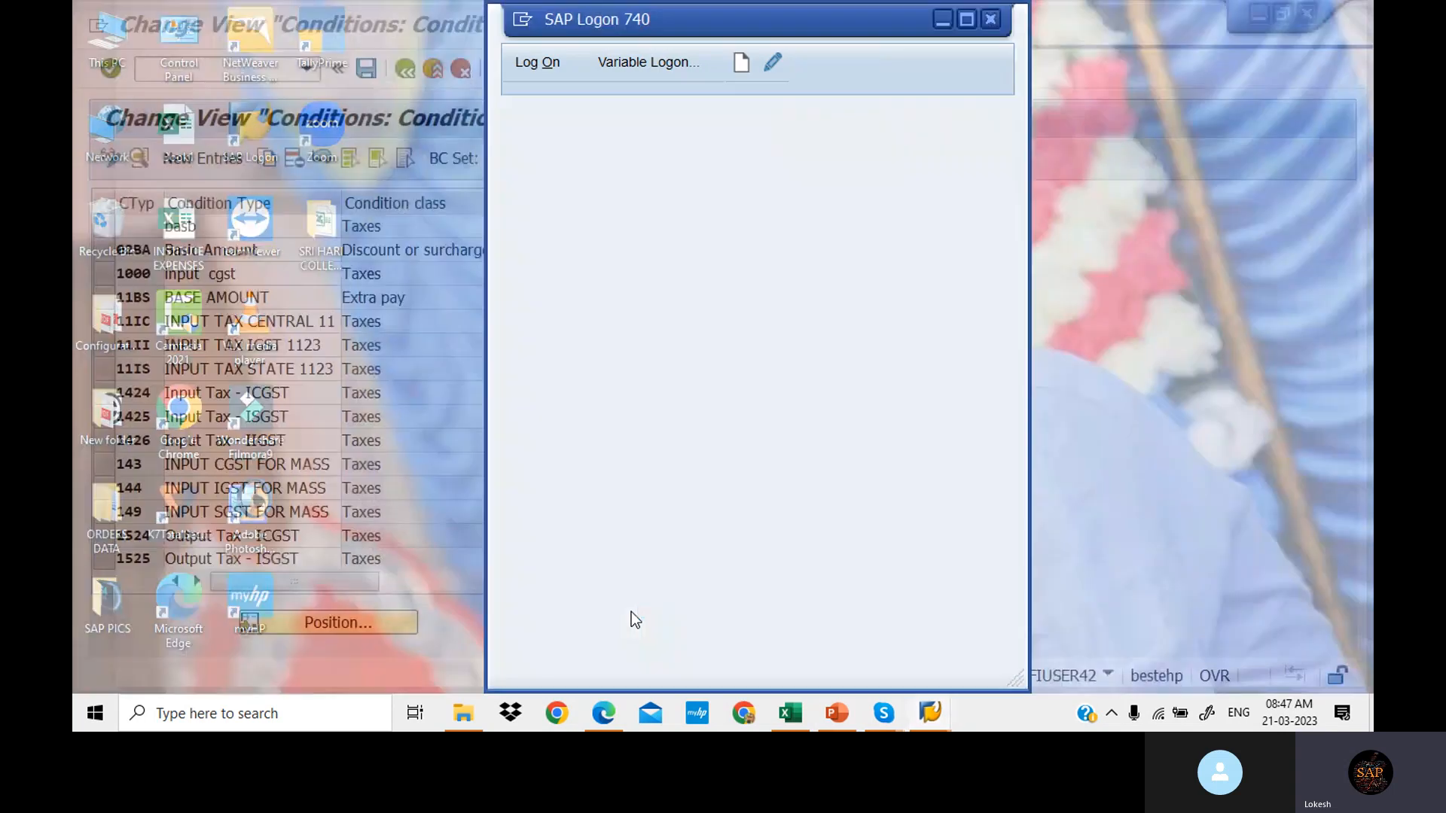
pyautogui.click(631, 611)
pyautogui.doubleClick(758, 121)
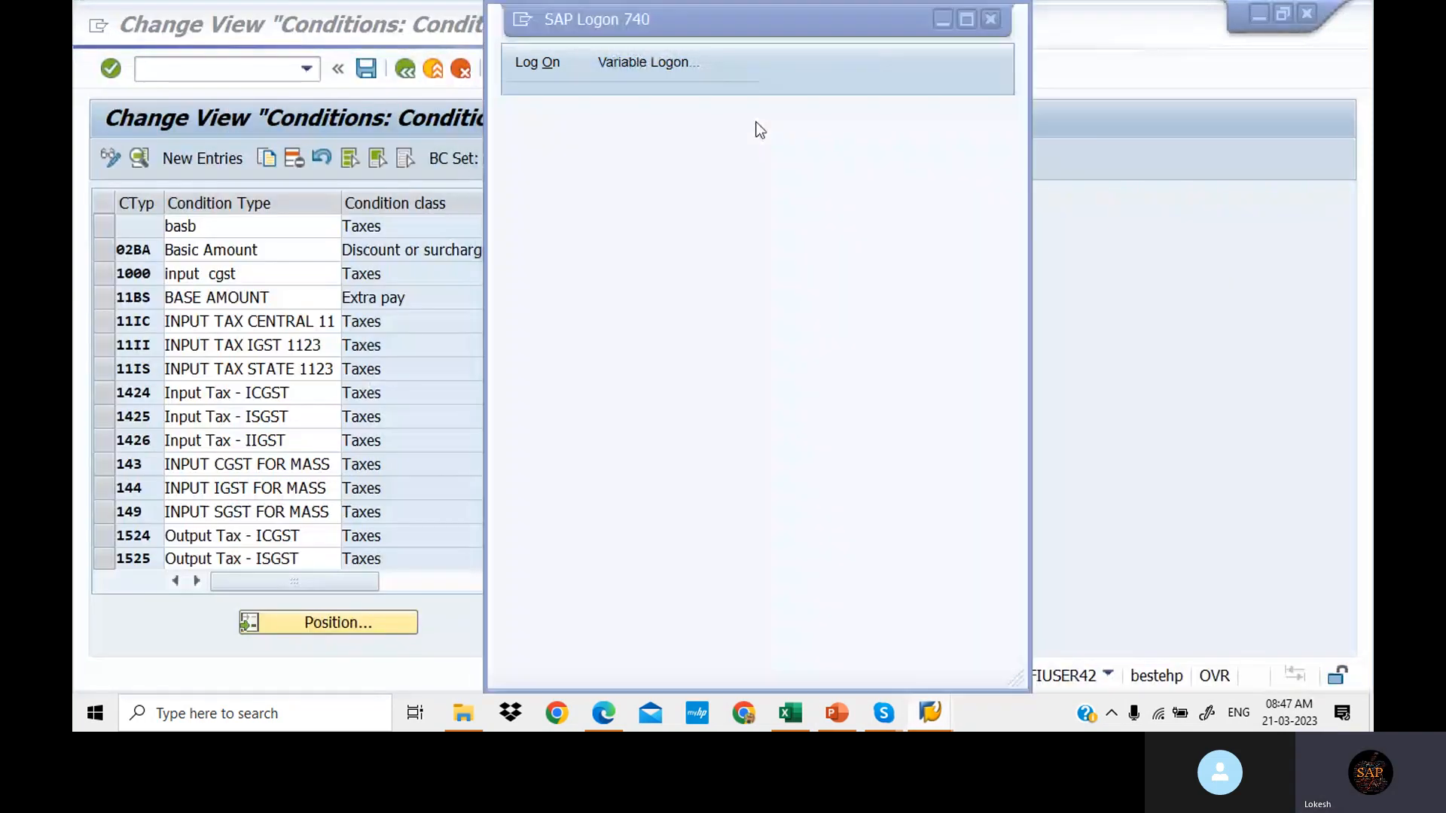
pyautogui.press('Down')
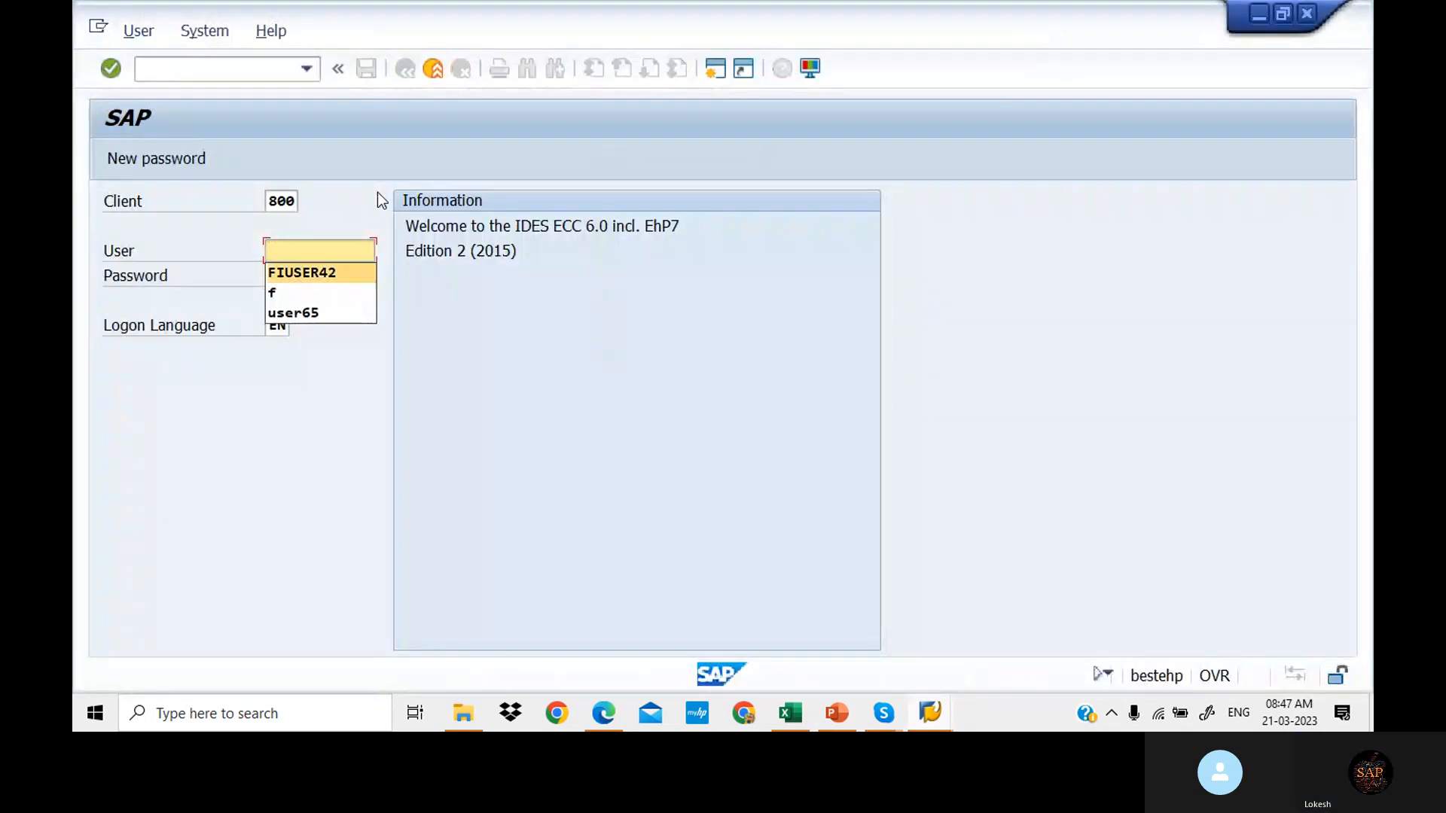
pyautogui.press('Tab')
pyautogui.press('capslock')
pyautogui.write('******')
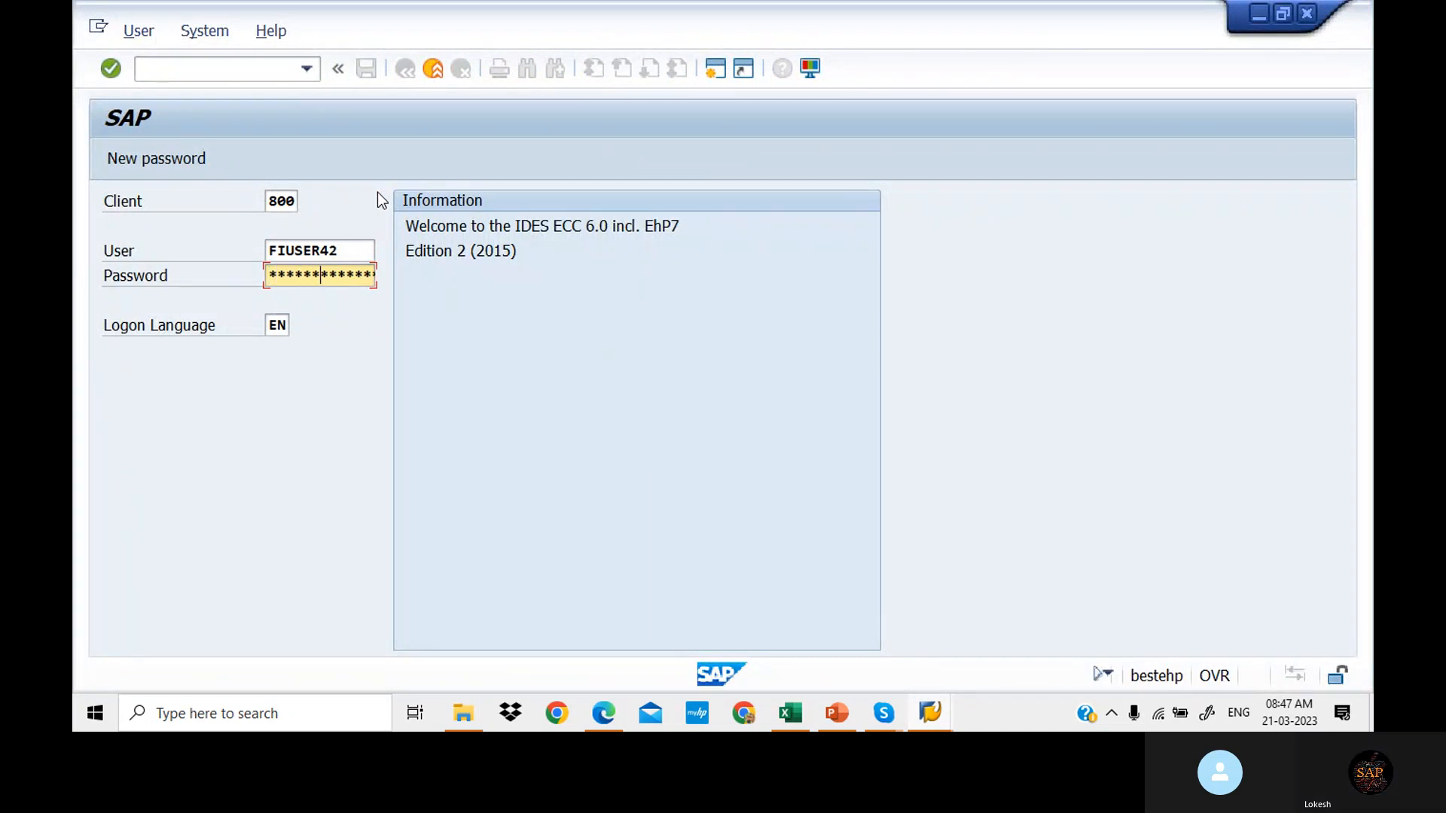
pyautogui.write('***')
pyautogui.press('Return')
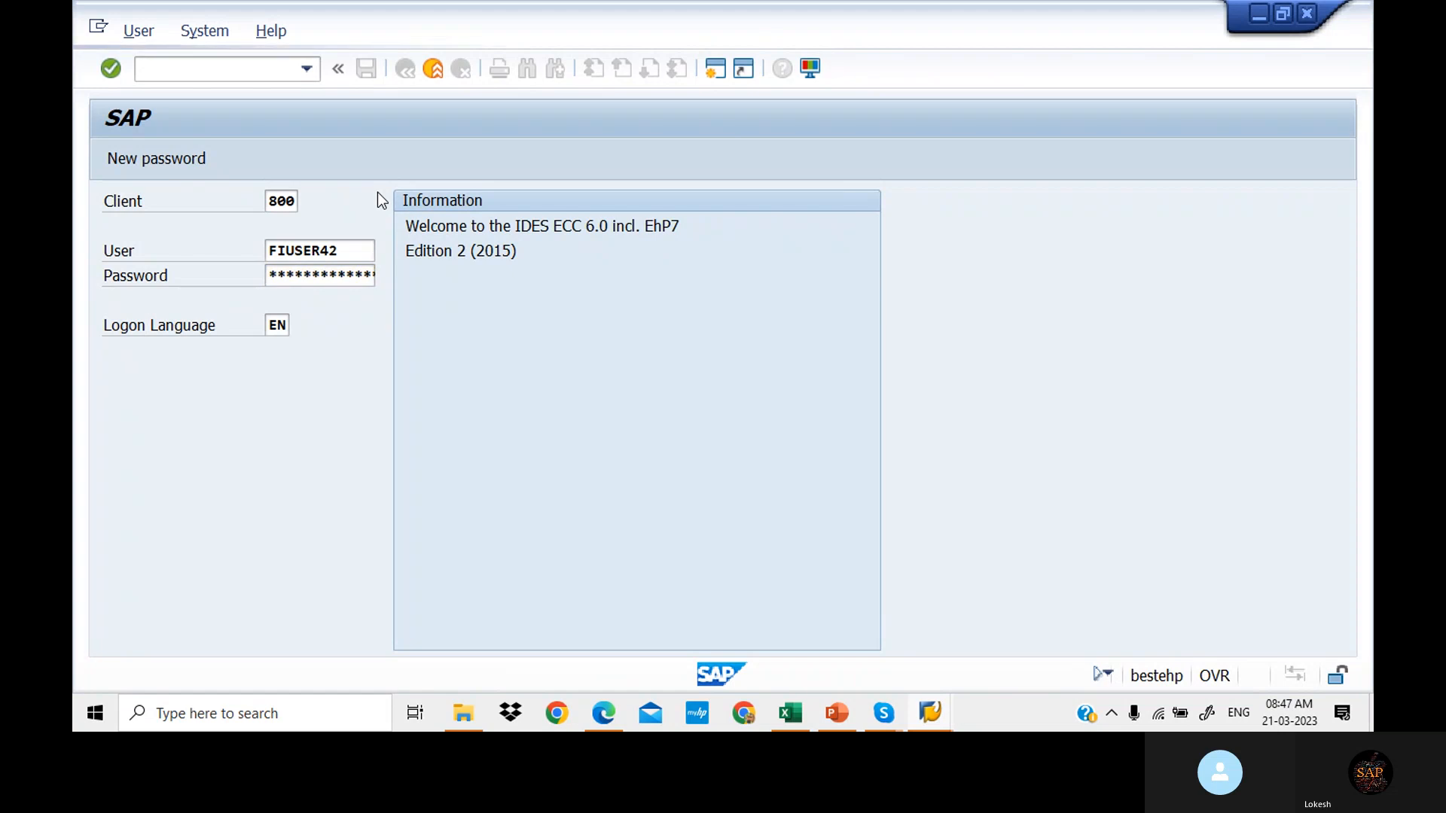
pyautogui.click(184, 530)
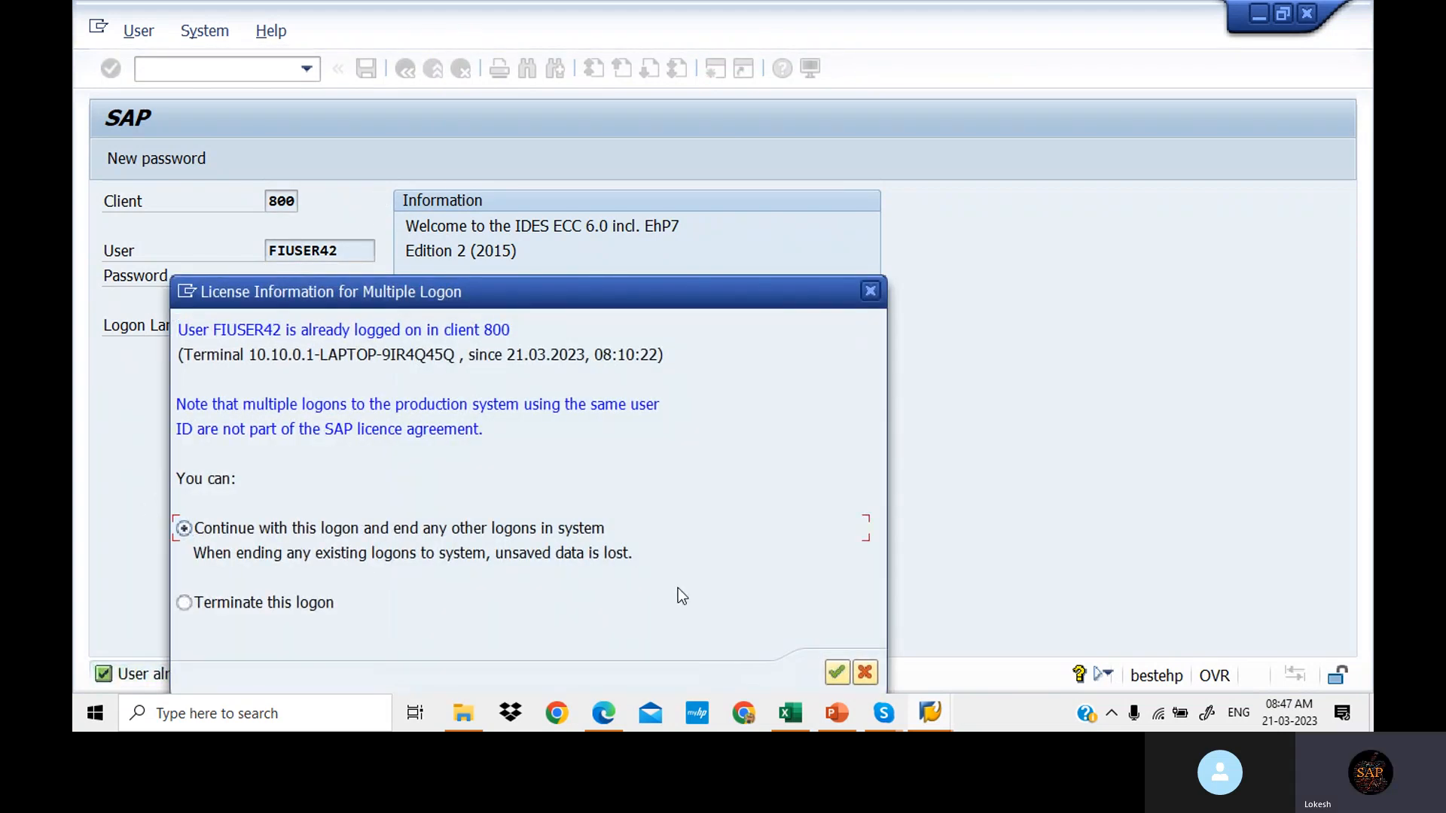
pyautogui.click(833, 673)
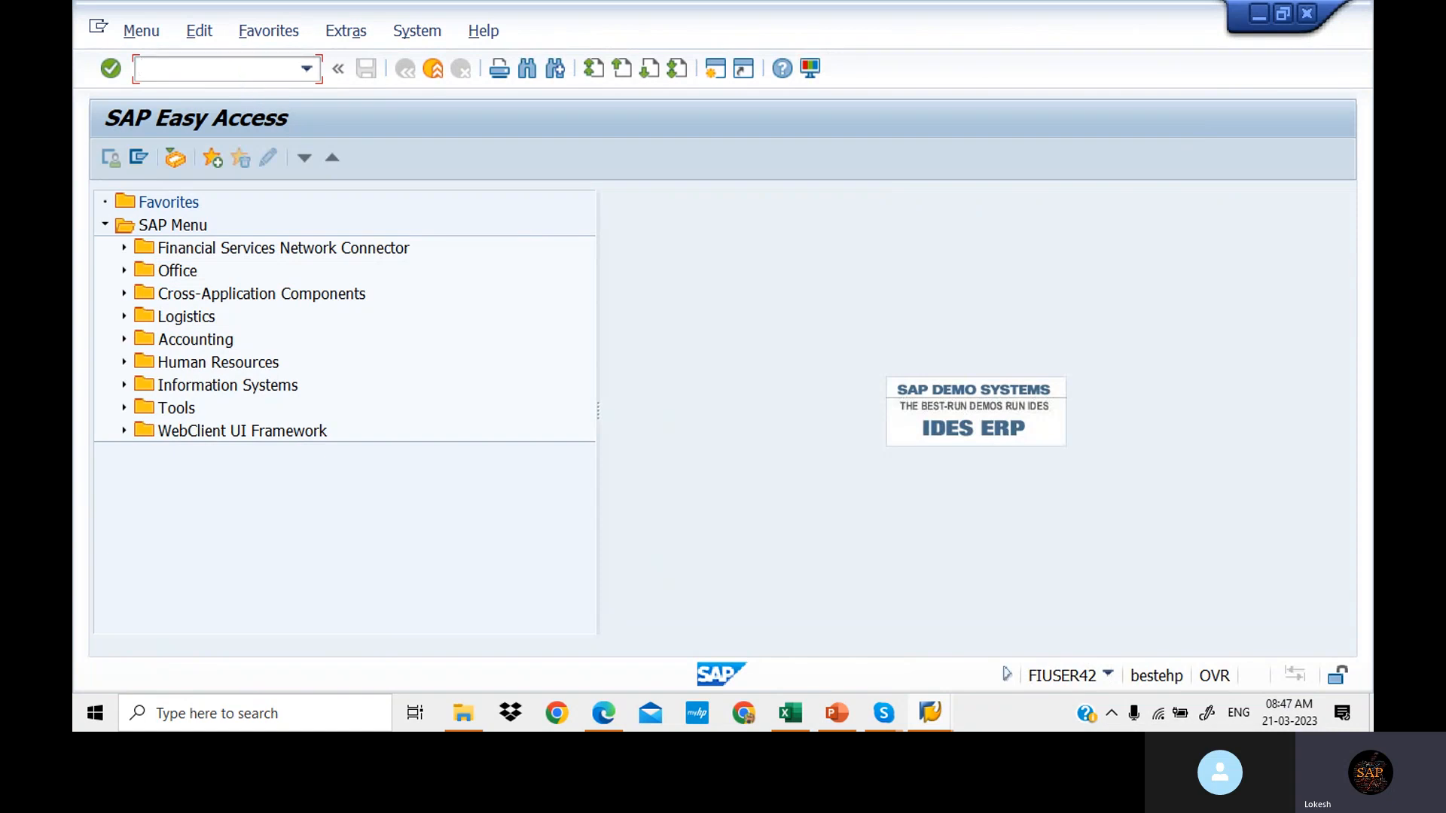
# Step: Open the account assignment of WING INPUT CGST (WI1) for chart of accounts WIN1 in transaction OB40
pyautogui.write('OB40')
pyautogui.press('Return')
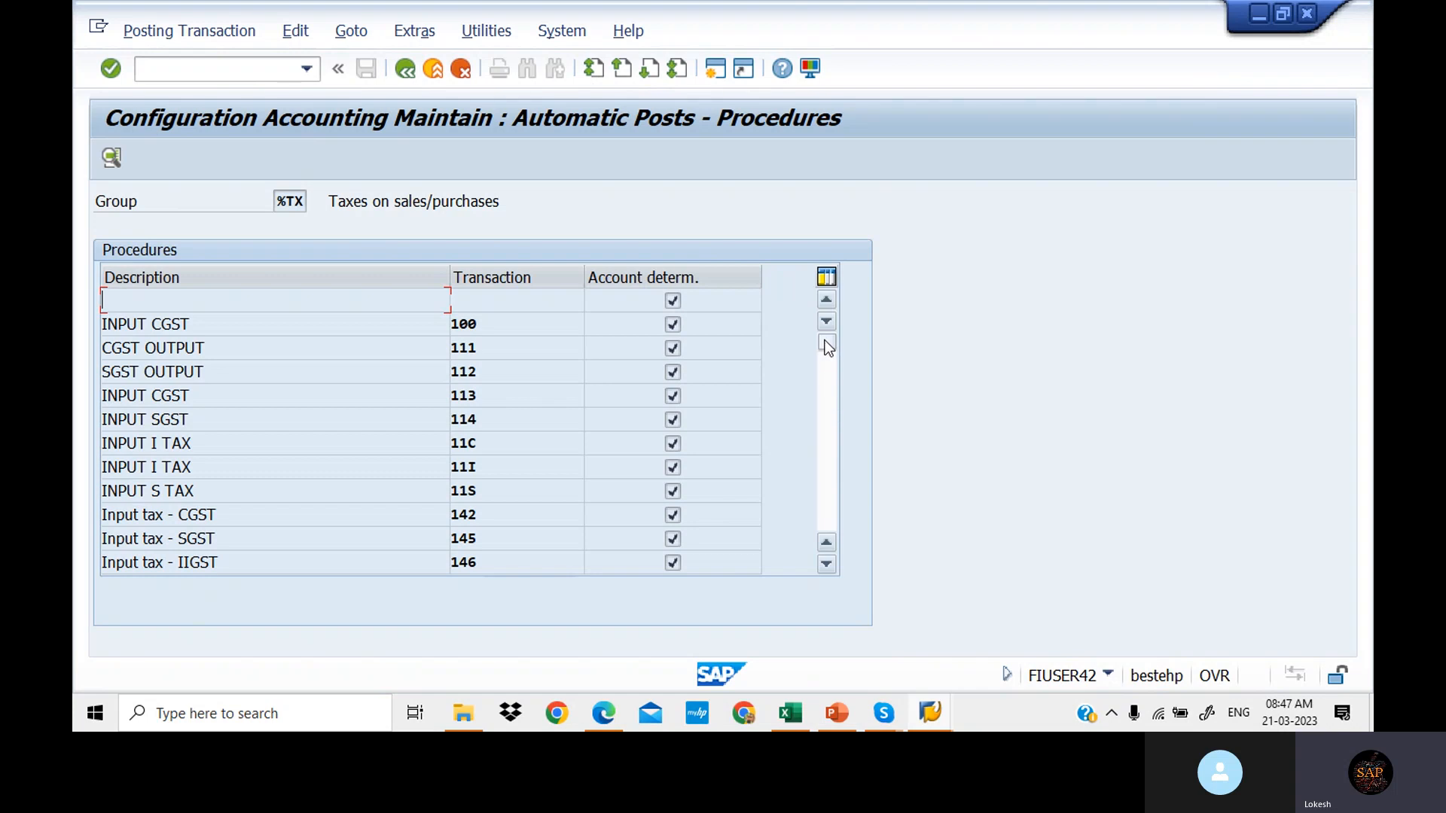
pyautogui.moveTo(827, 346); pyautogui.dragTo(830, 497)
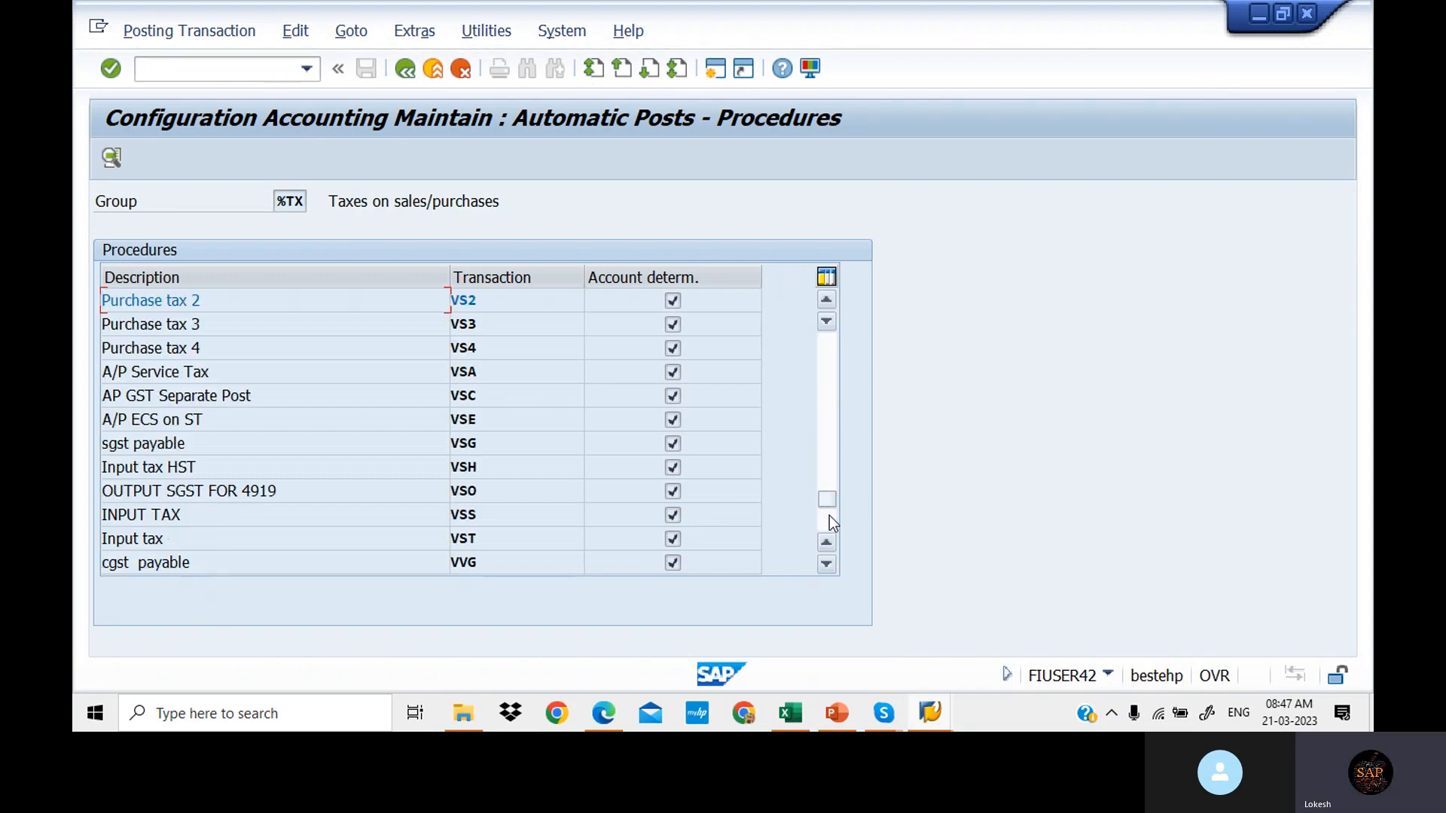
pyautogui.click(829, 519)
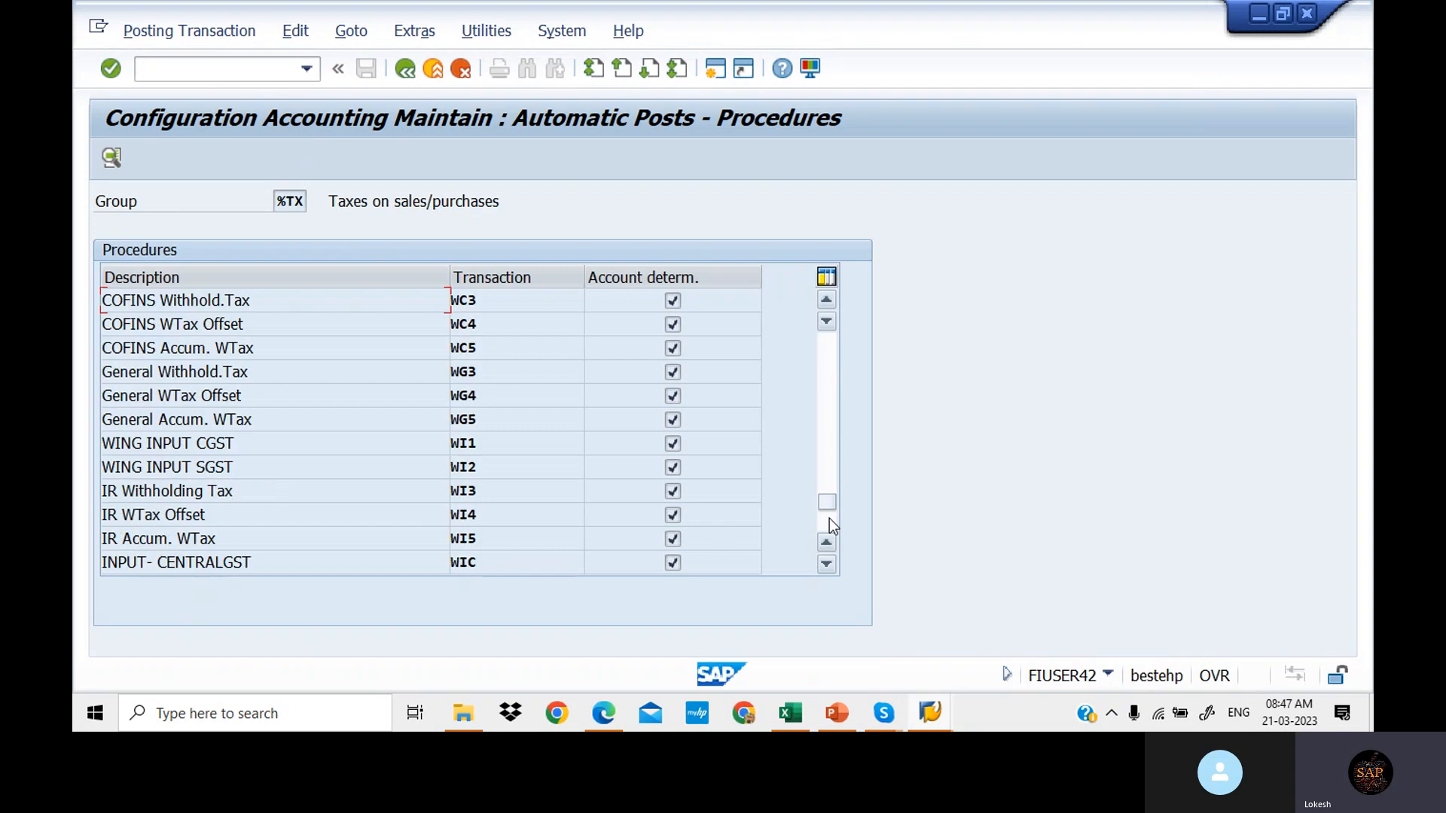
pyautogui.doubleClick(528, 443)
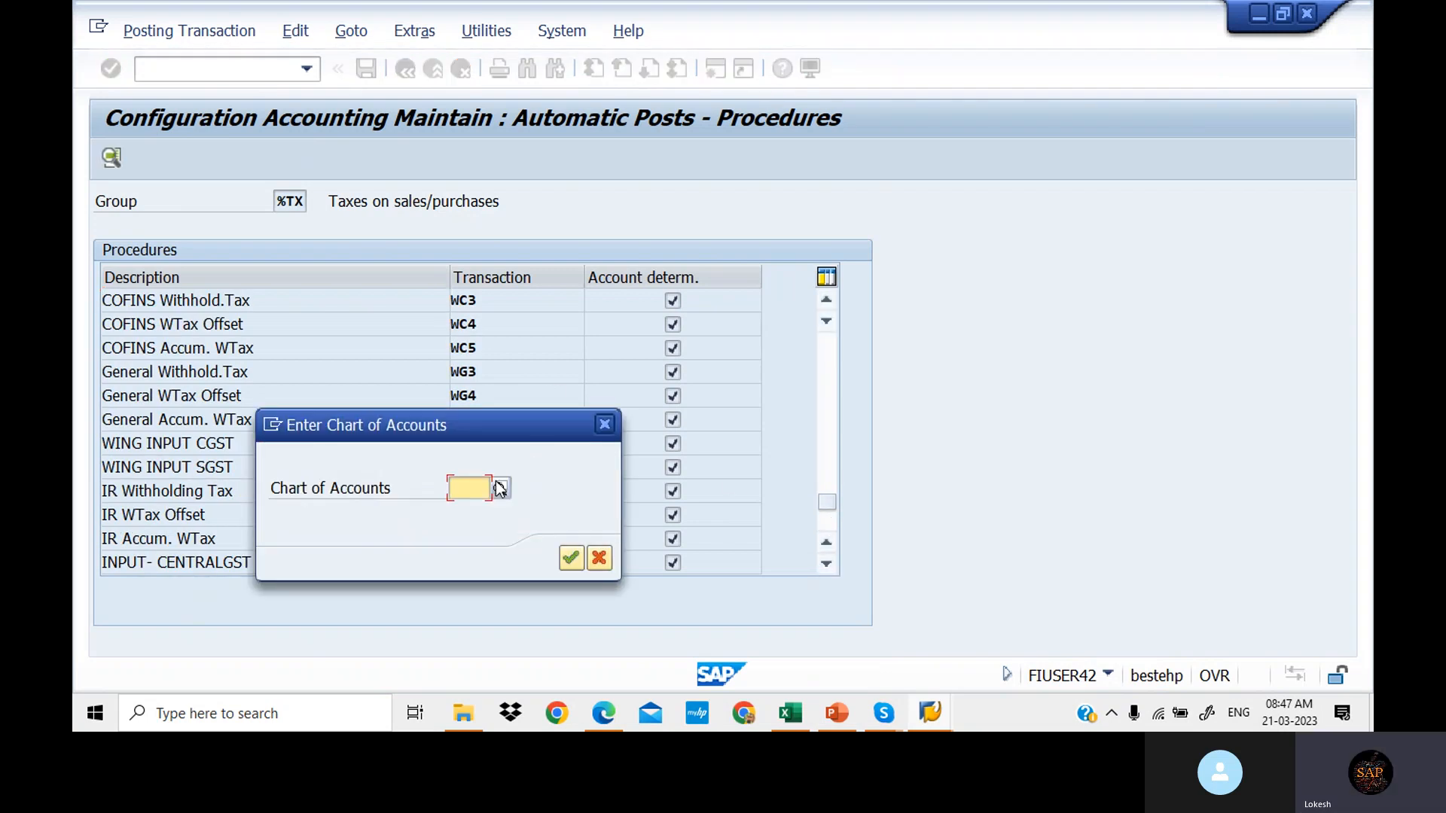
pyautogui.write('WIN1')
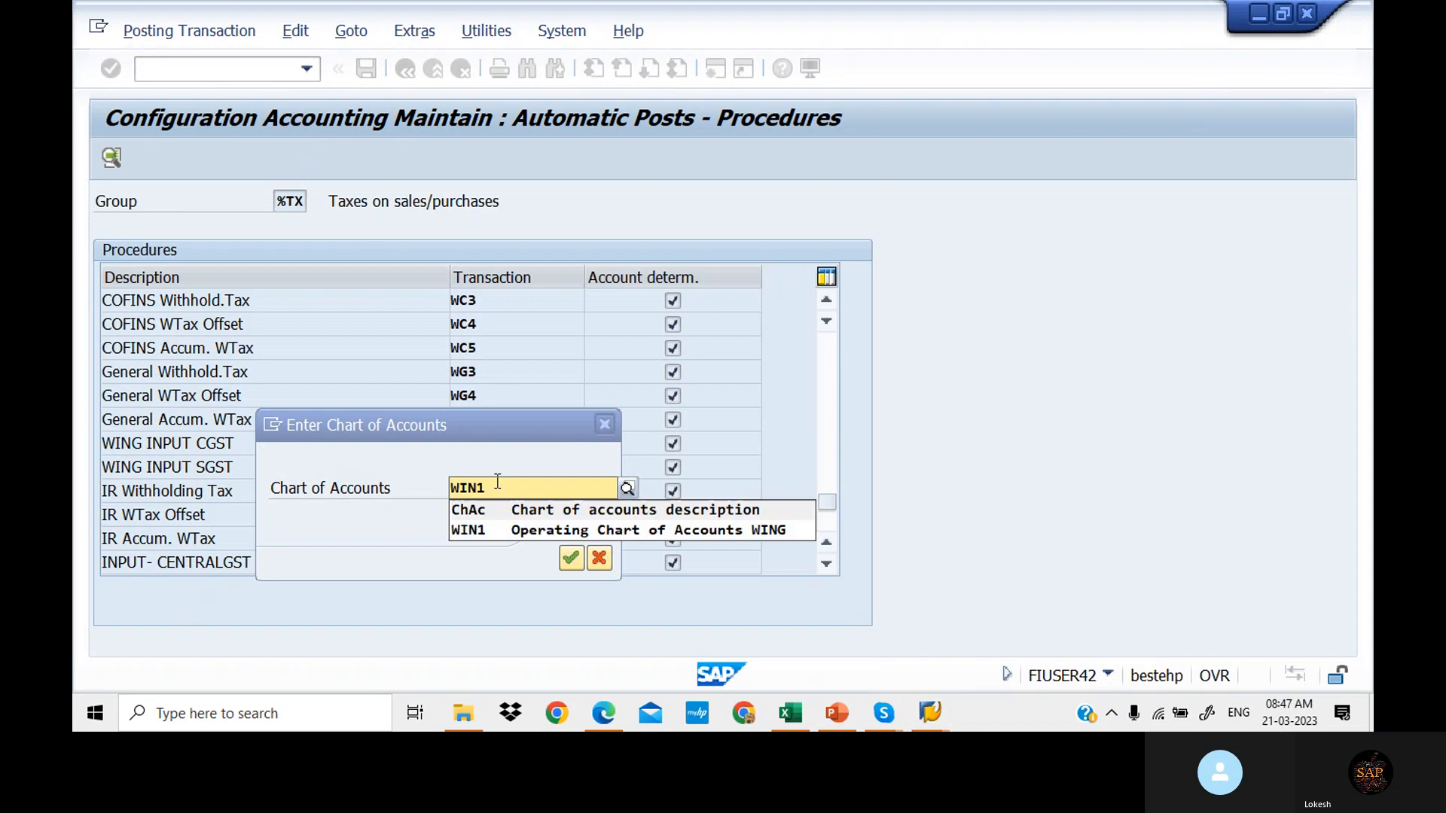
pyautogui.click(491, 529)
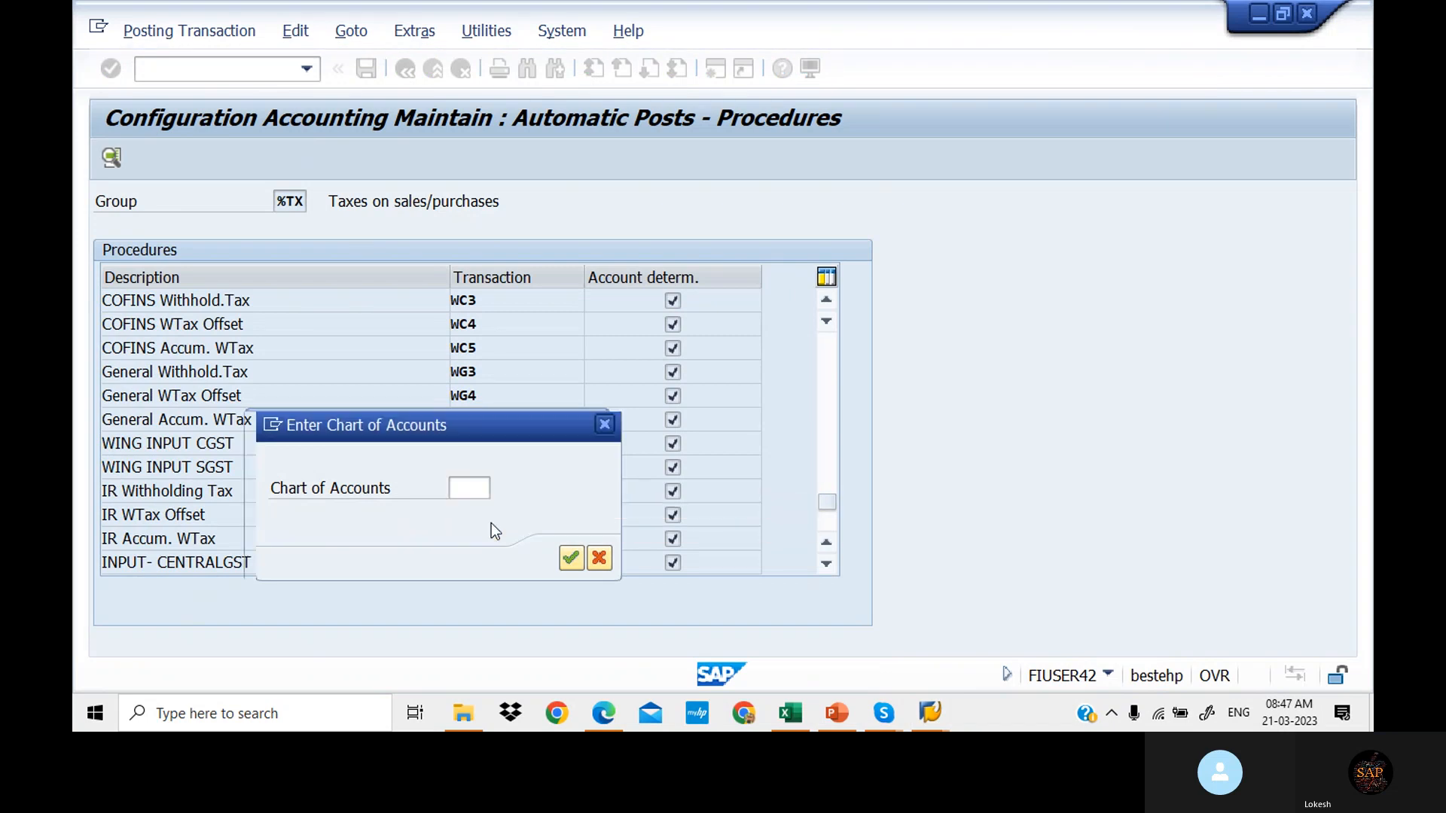
pyautogui.click(563, 558)
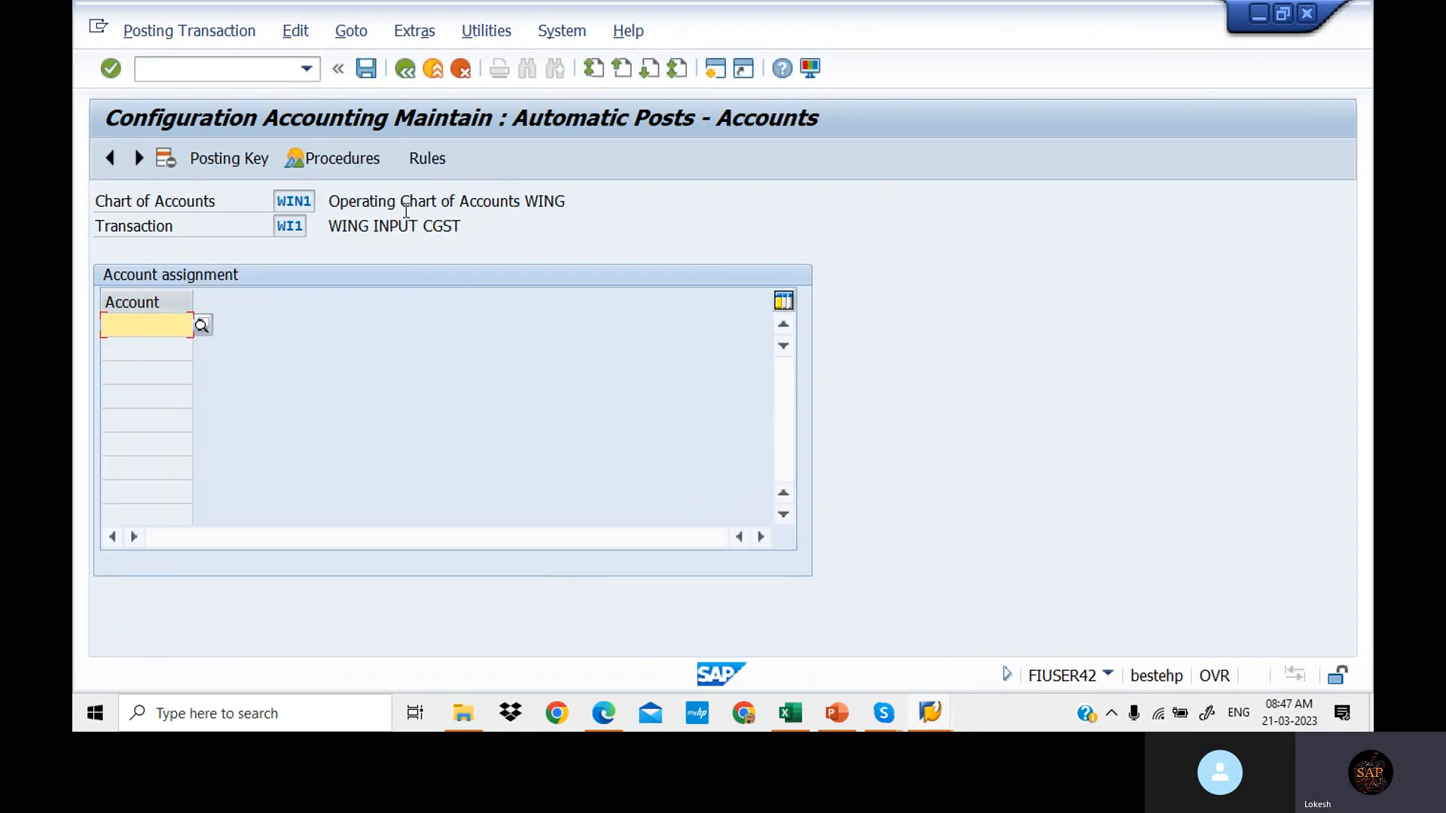
# Step: Check the WI1 rules, set its posting keys to debit 40 and credit 50, and save them in request MAHK911704
pyautogui.click(434, 167)
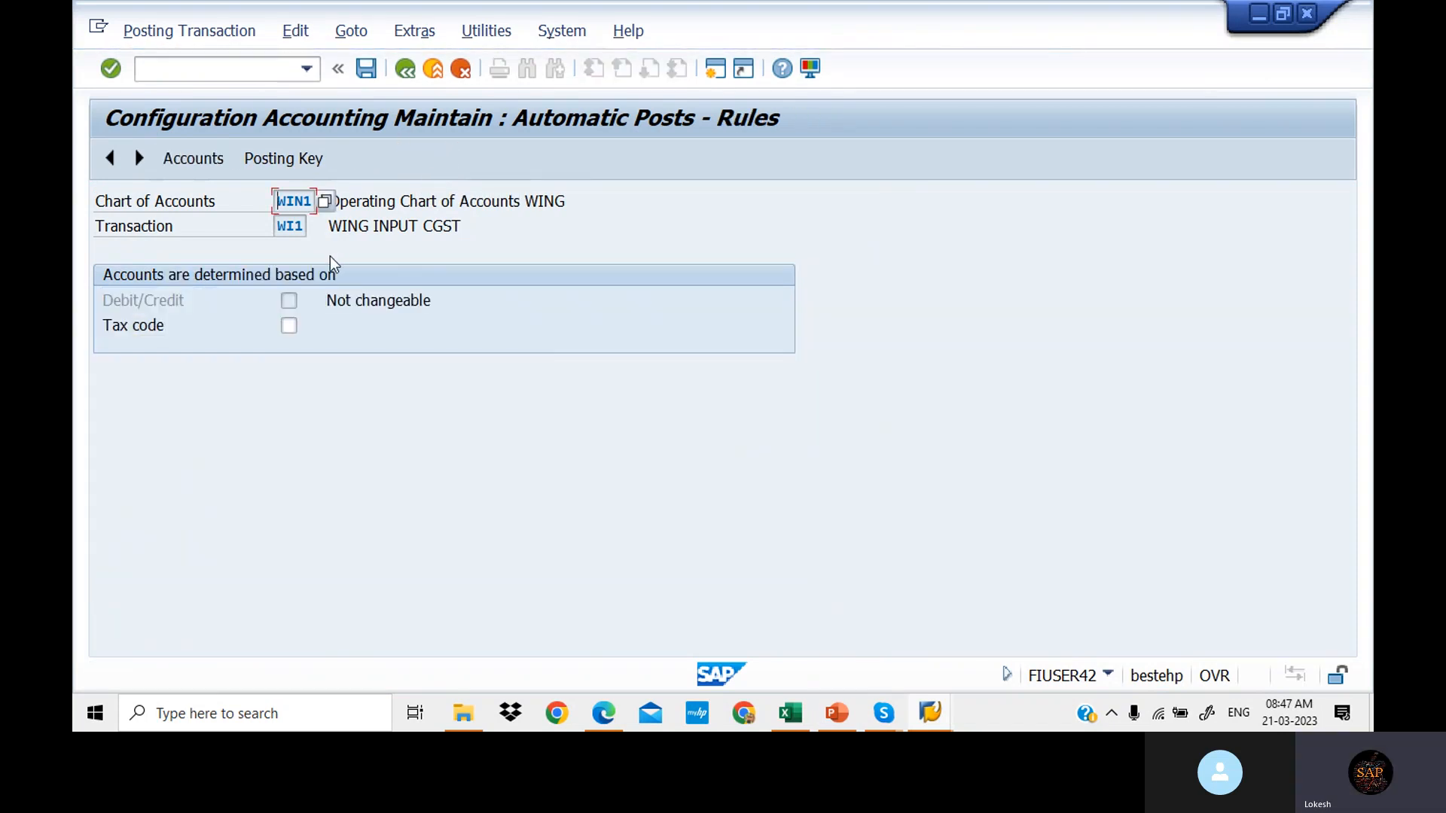
pyautogui.click(209, 160)
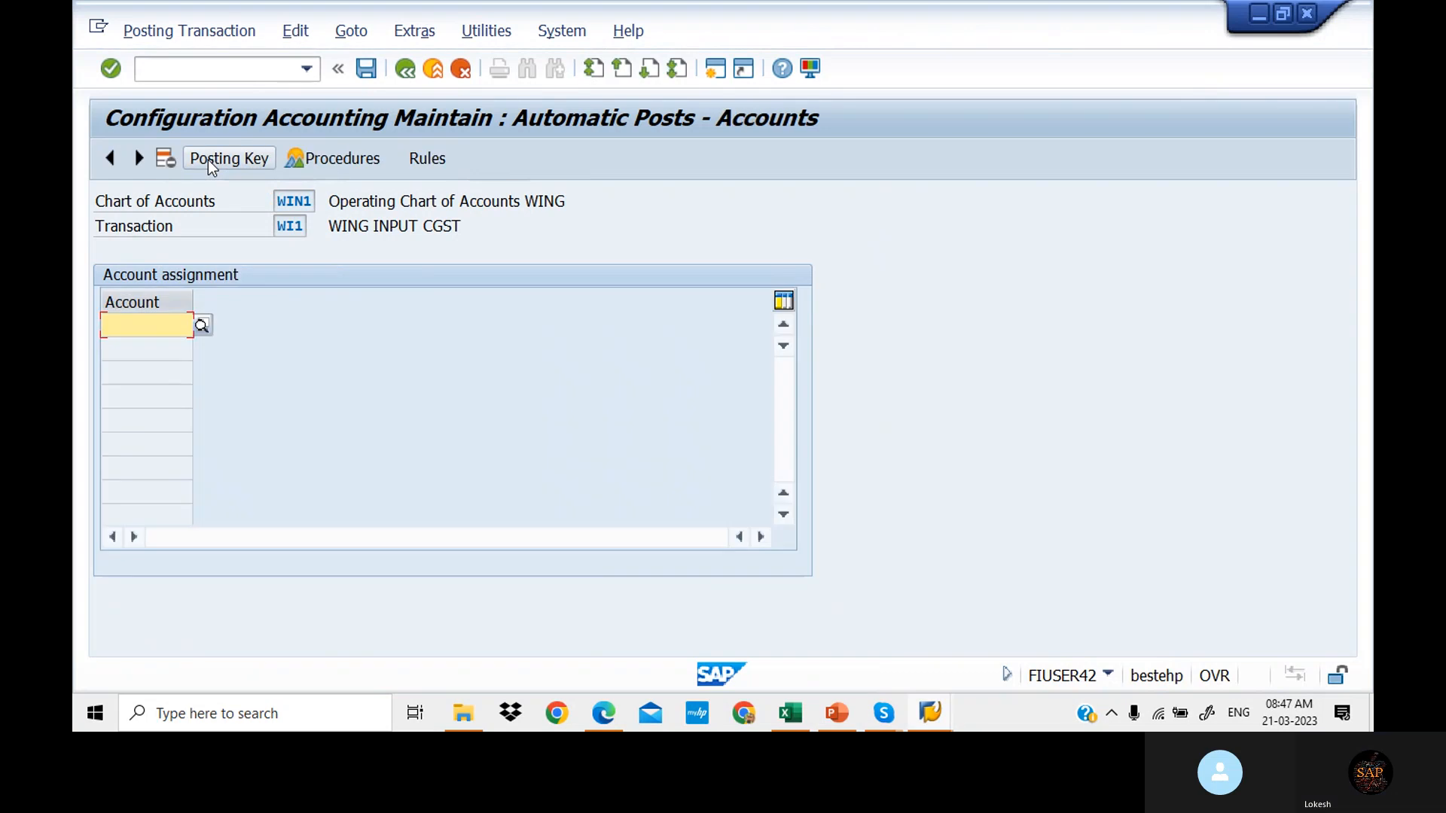
pyautogui.click(428, 156)
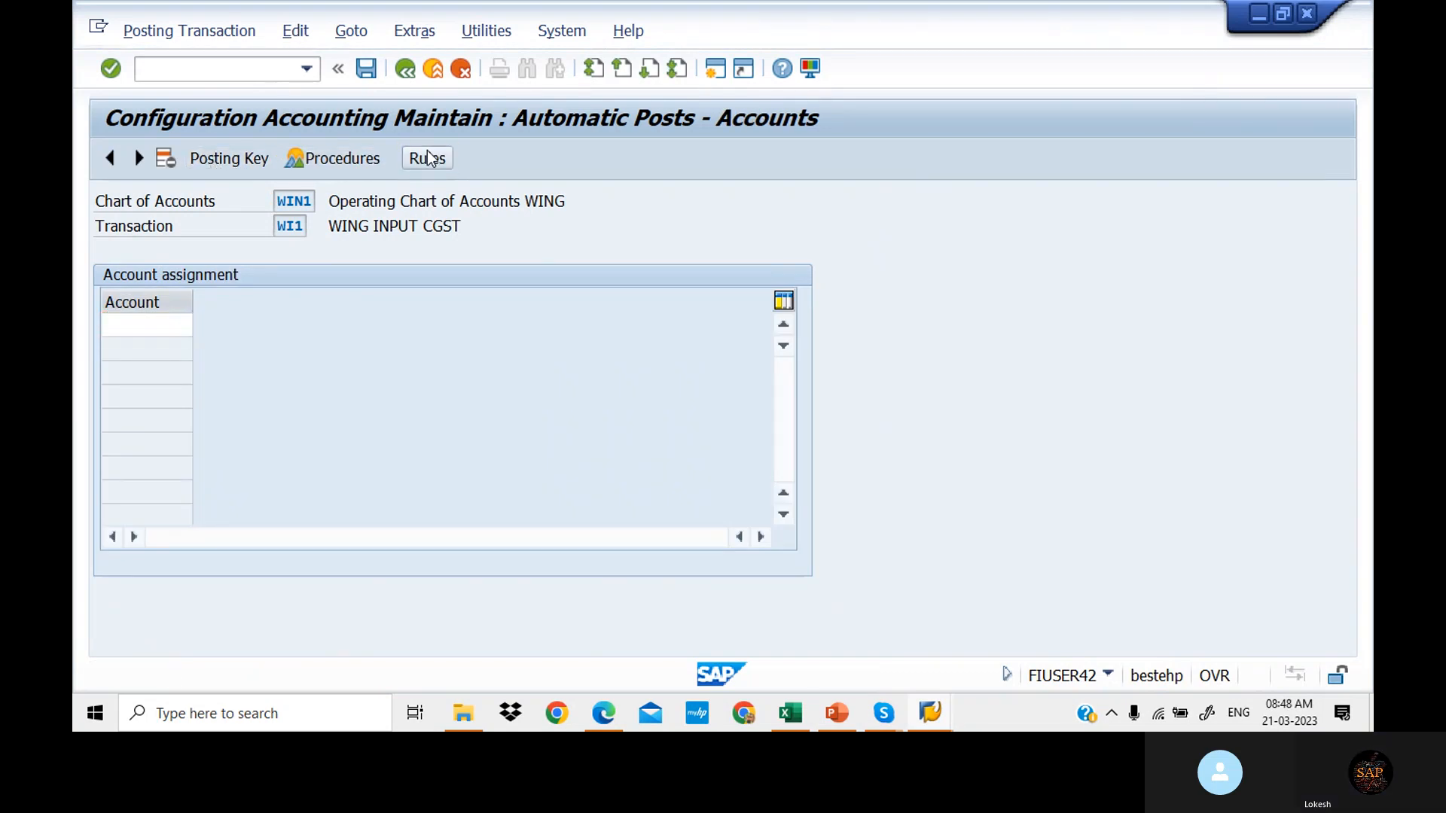
pyautogui.click(298, 158)
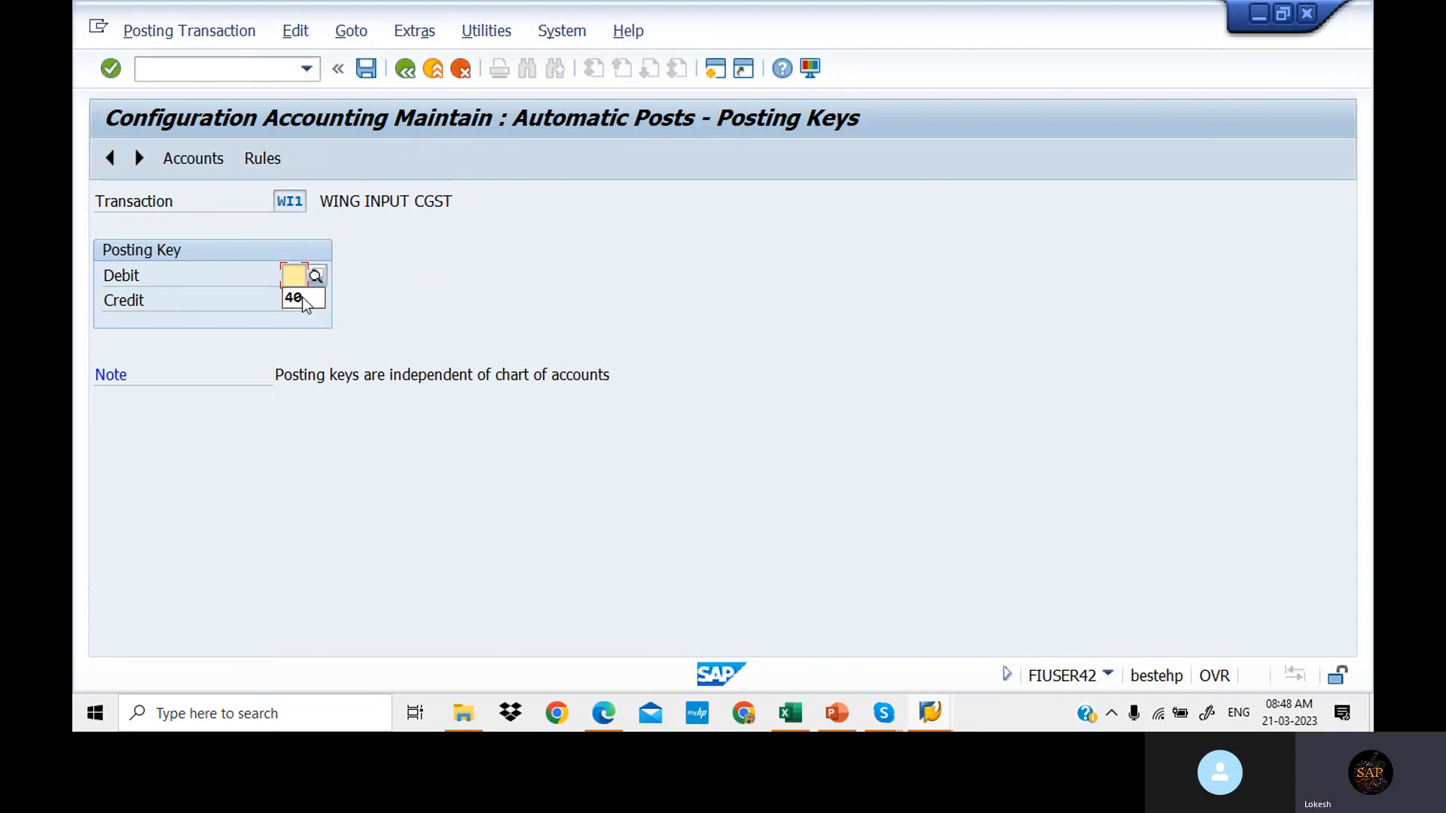
pyautogui.click(301, 296)
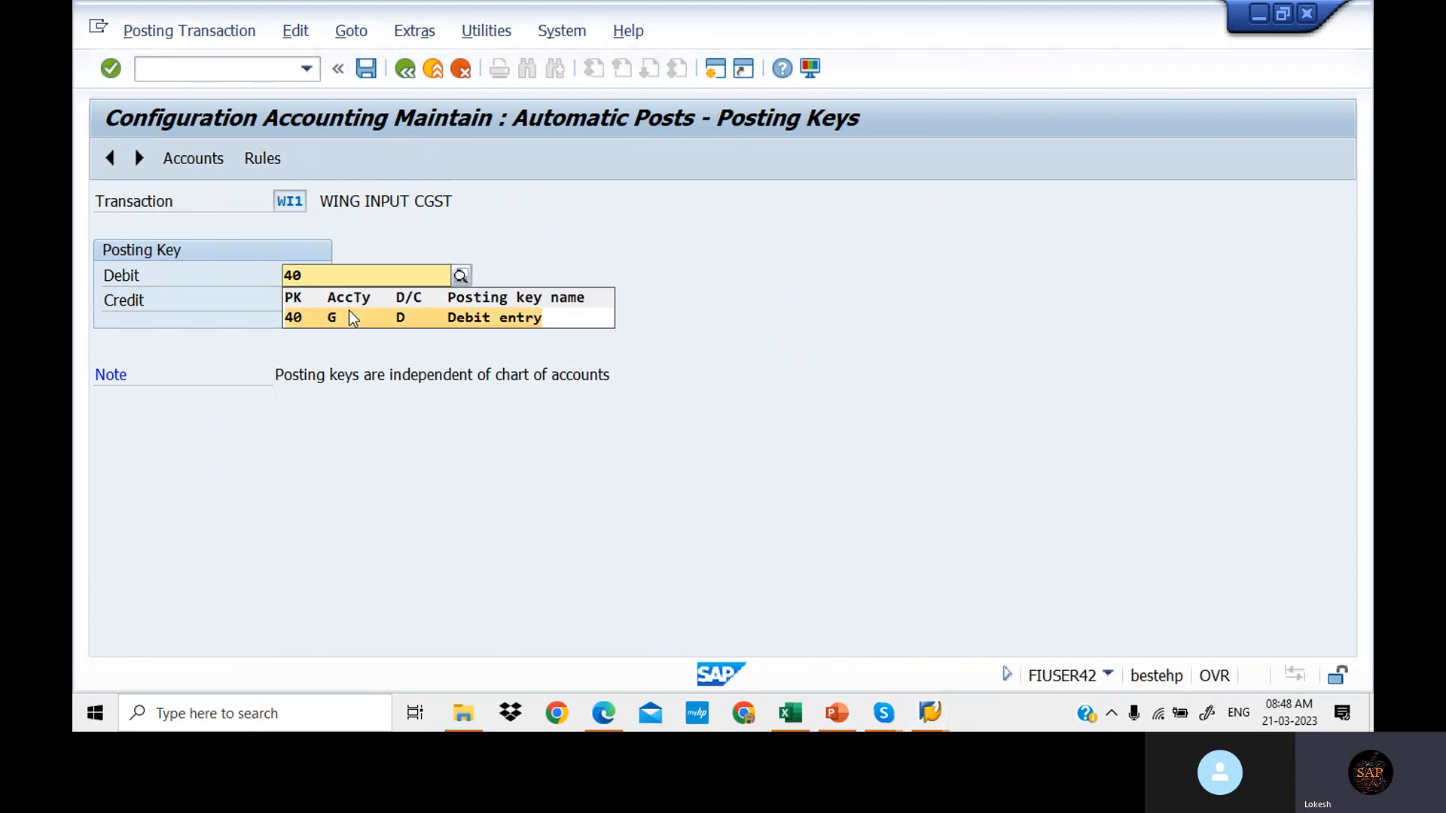
pyautogui.click(349, 311)
pyautogui.click(294, 298)
pyautogui.write('50')
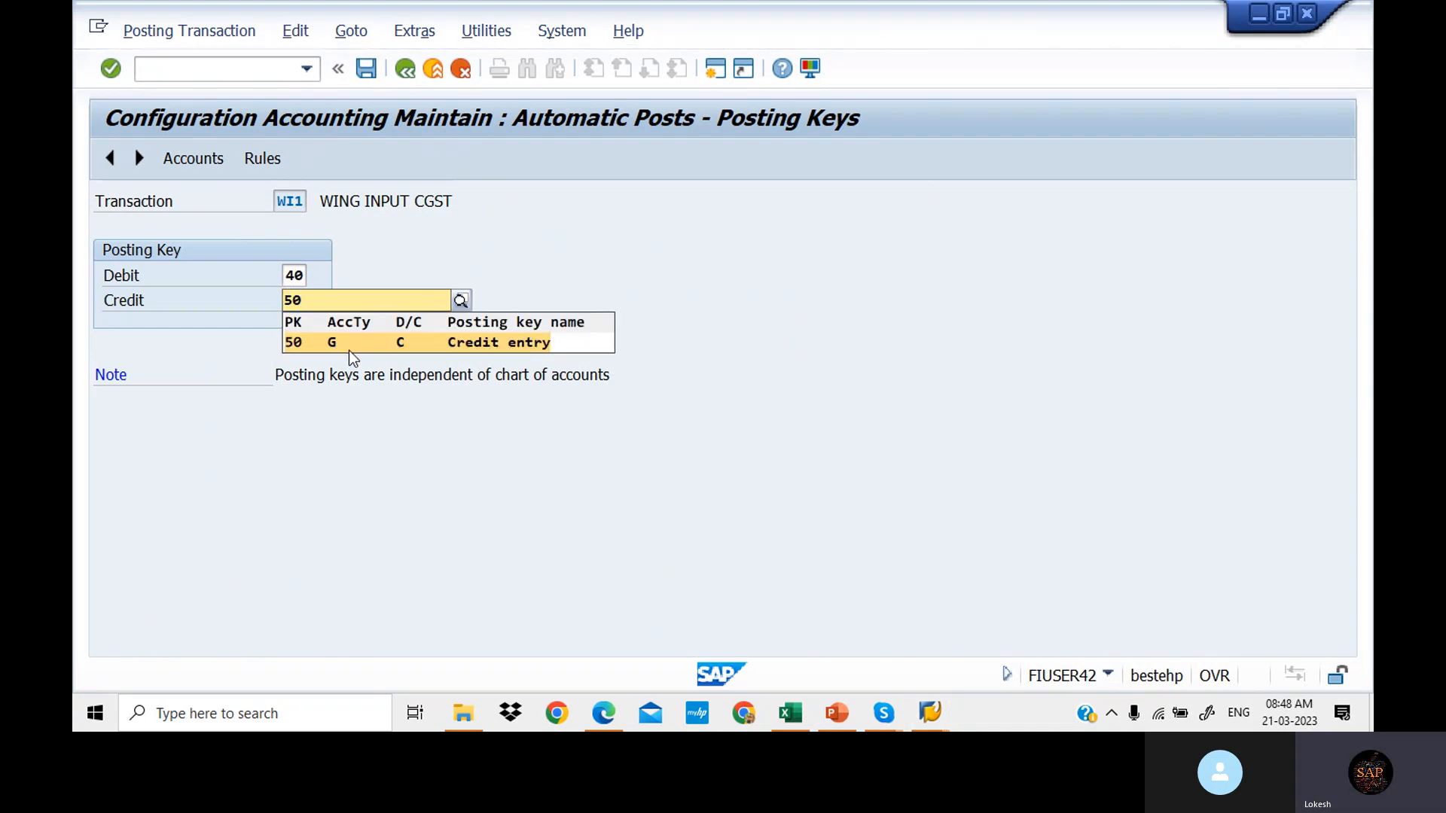
pyautogui.click(350, 350)
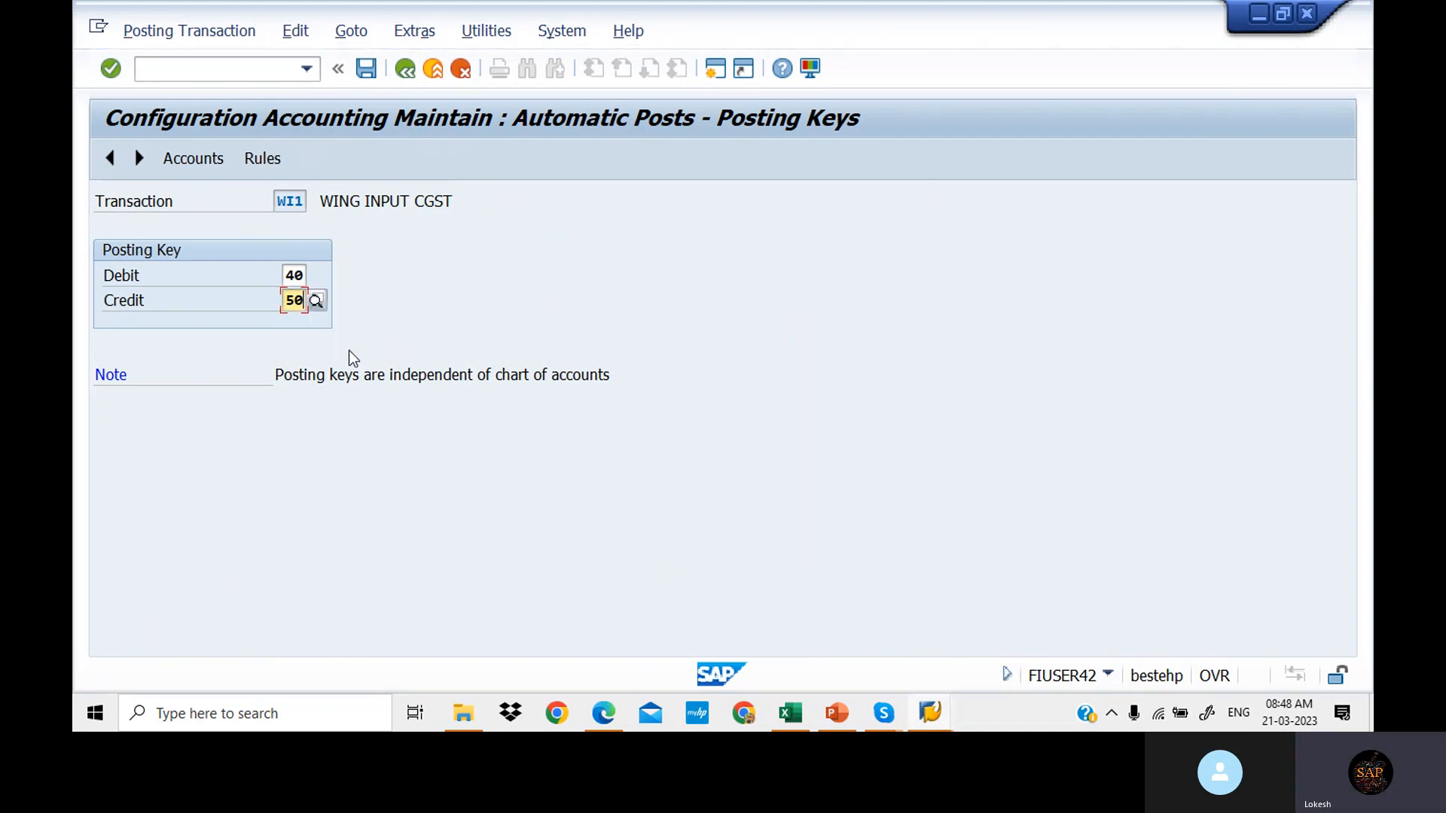
pyautogui.click(219, 156)
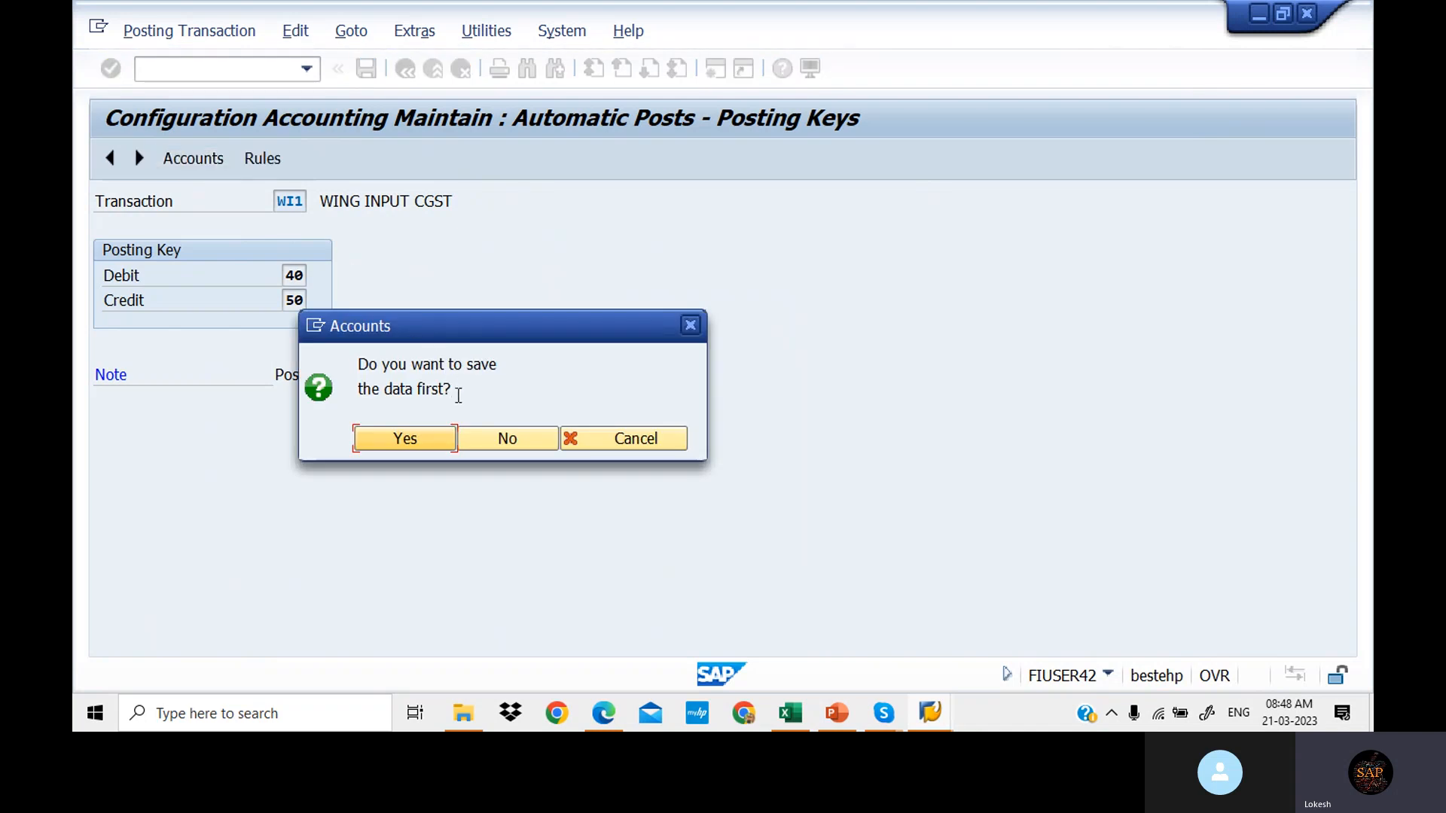
pyautogui.click(439, 440)
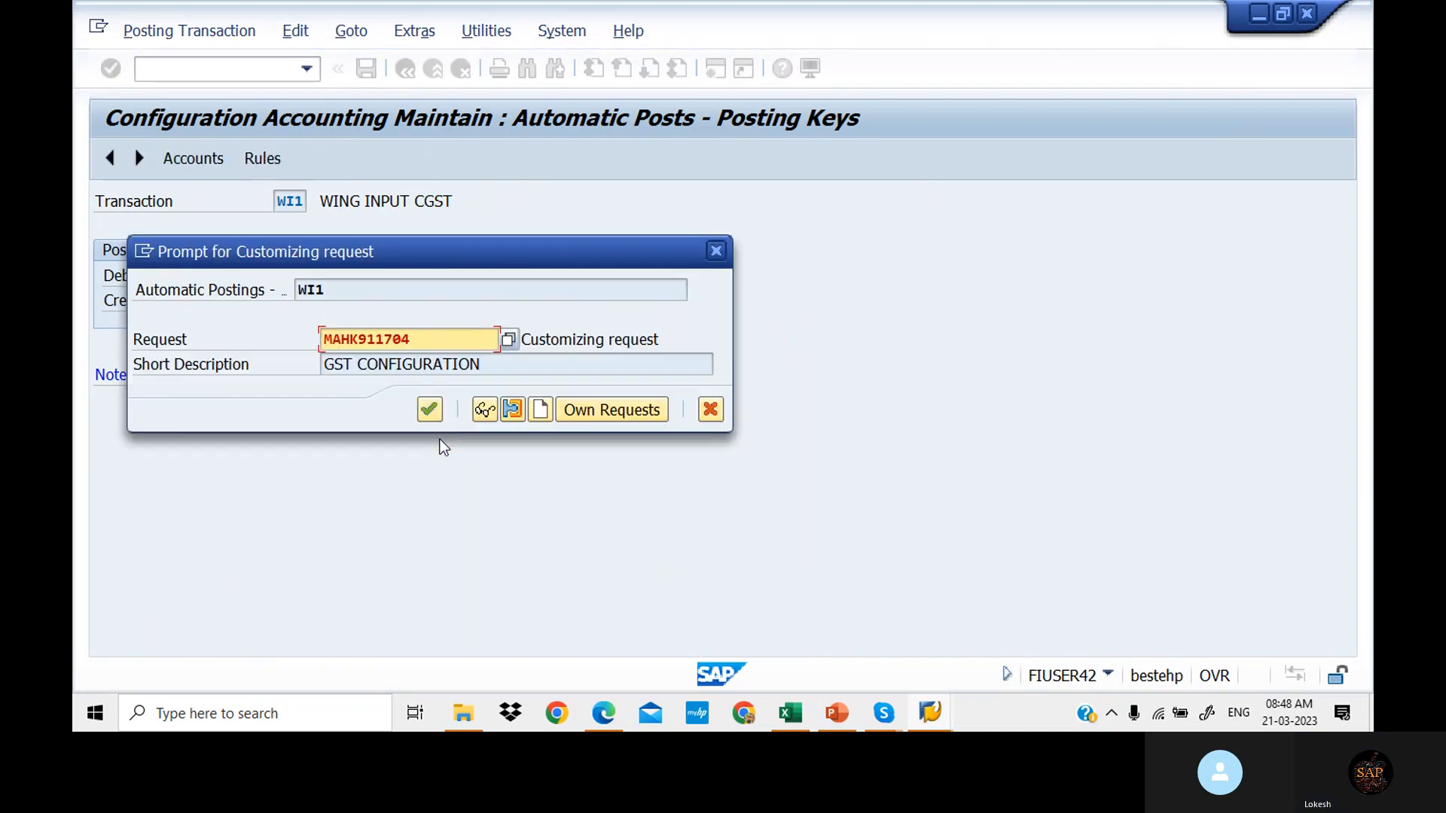
pyautogui.click(430, 410)
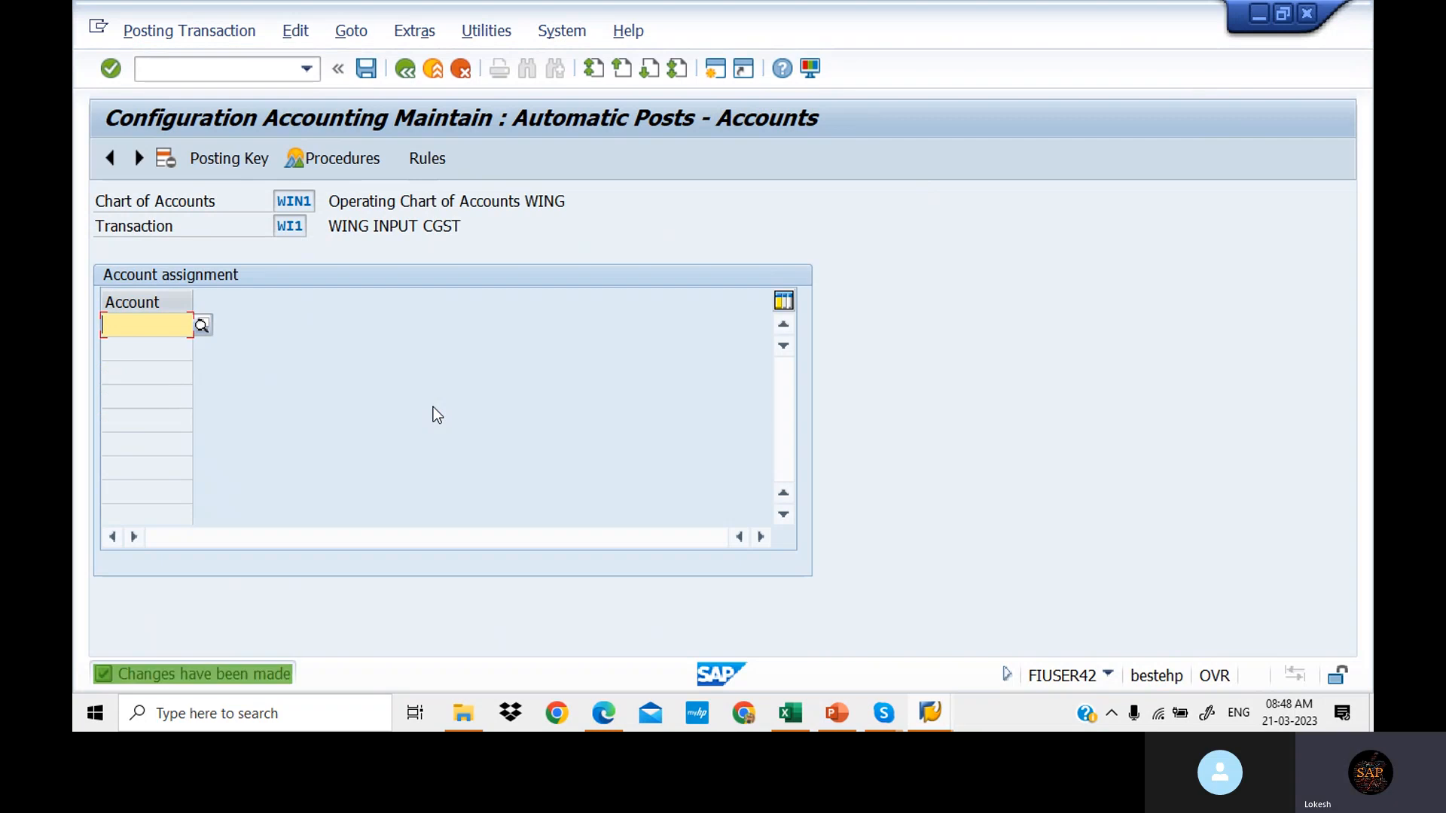
# Step: Assign the Input CGST G/L account 200108 to WI1 and save it in request MAHK911704
pyautogui.click(202, 326)
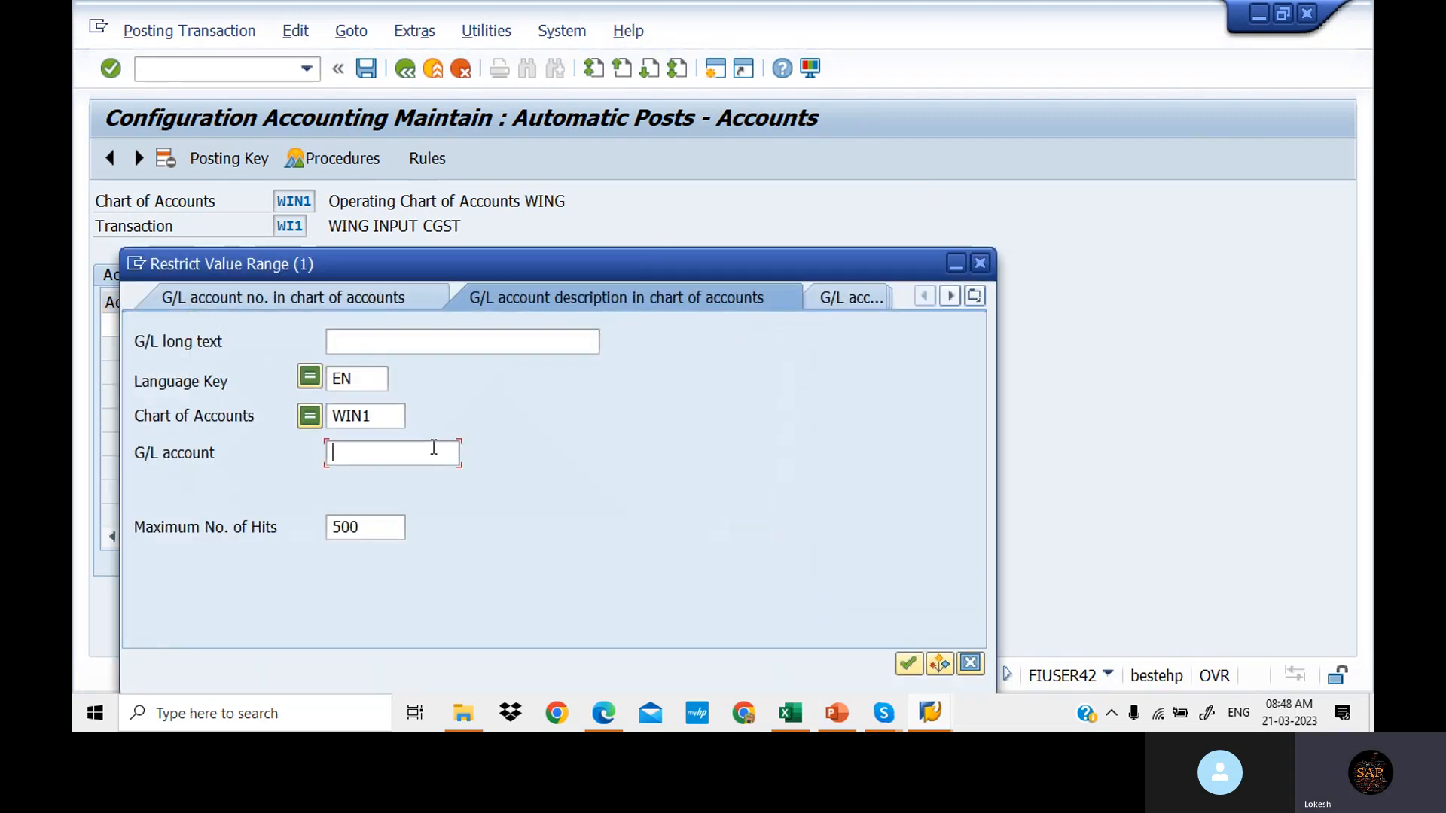
pyautogui.press('Return')
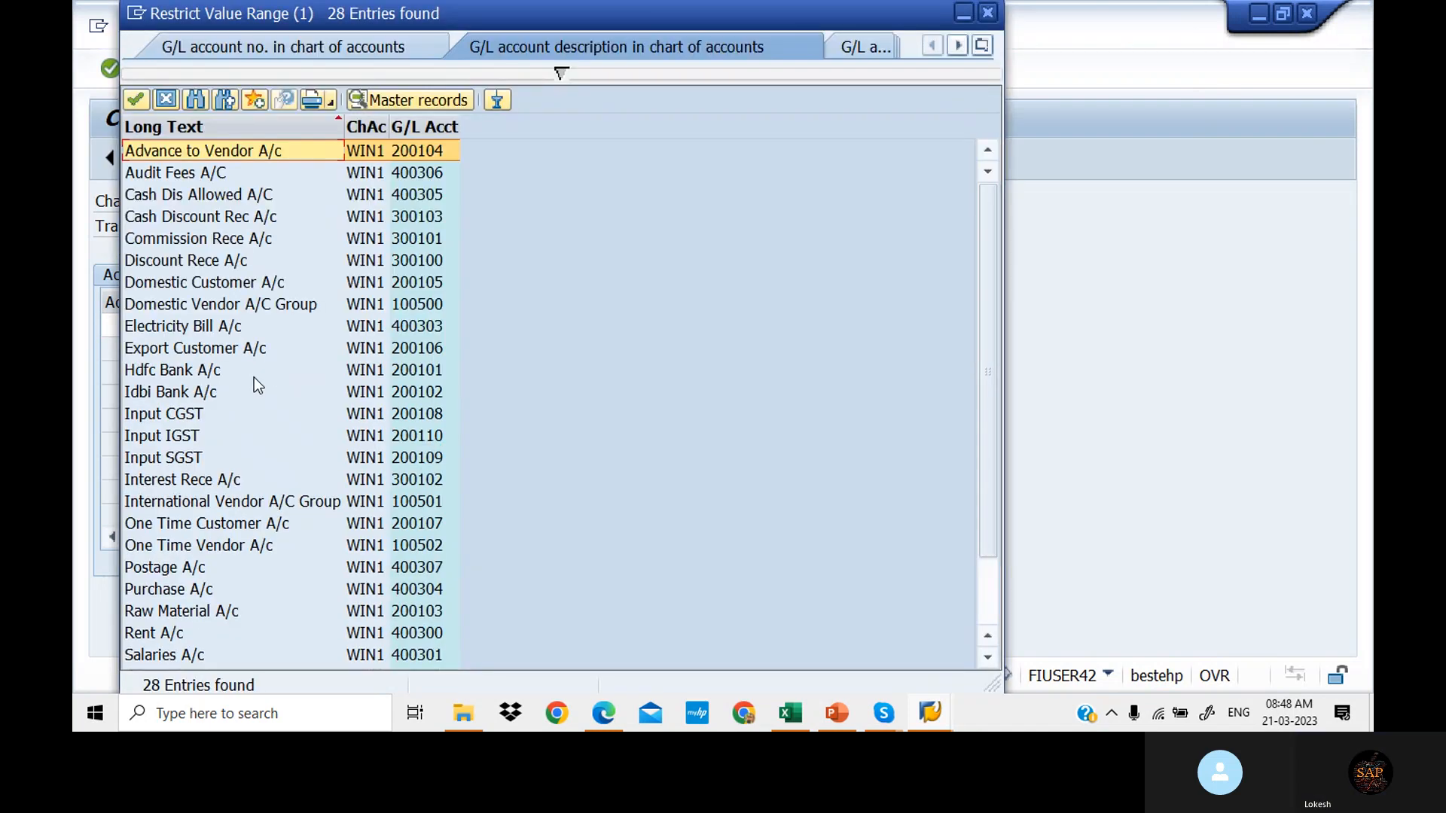
pyautogui.doubleClick(218, 407)
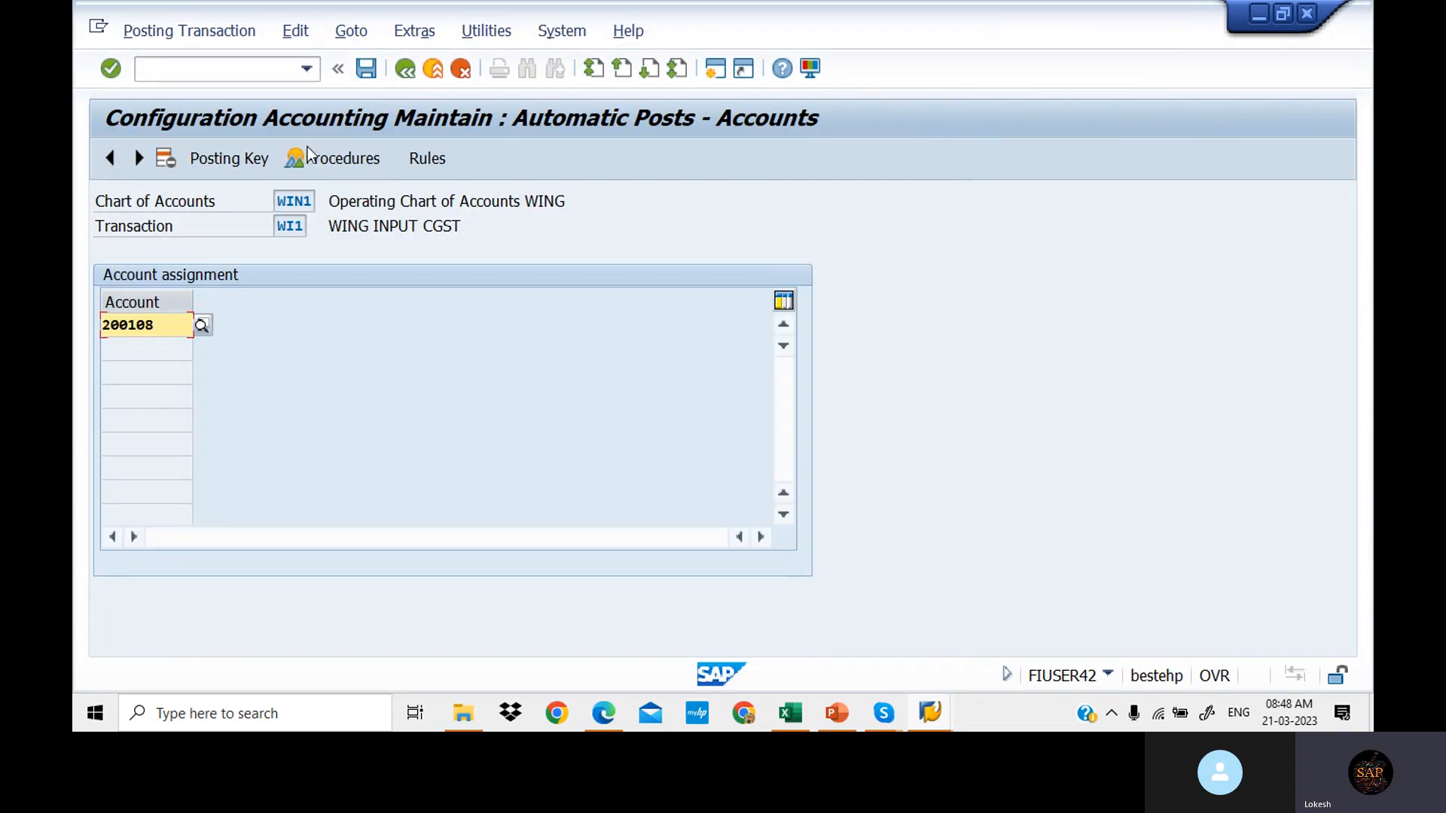
pyautogui.click(372, 63)
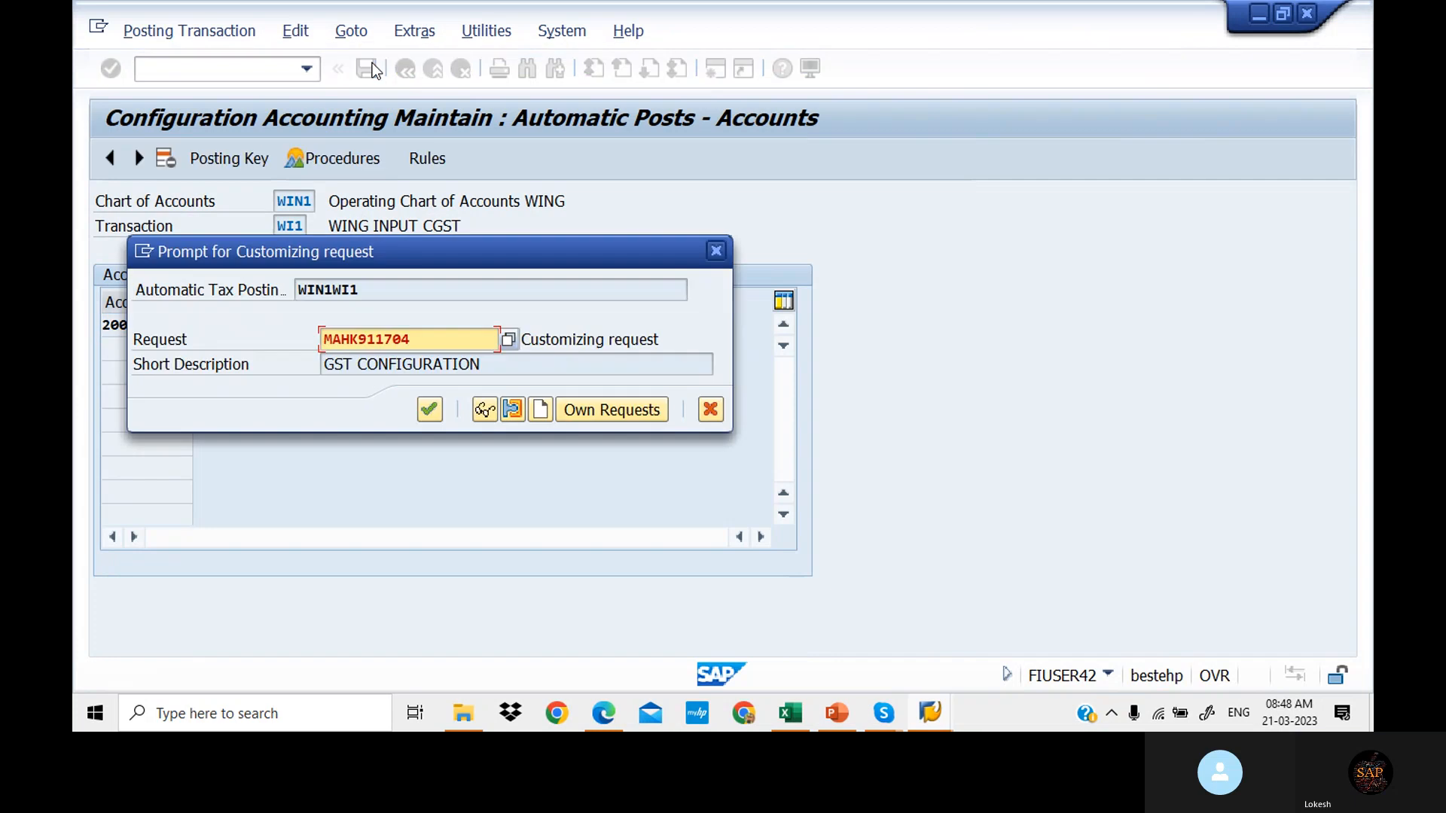
pyautogui.click(434, 408)
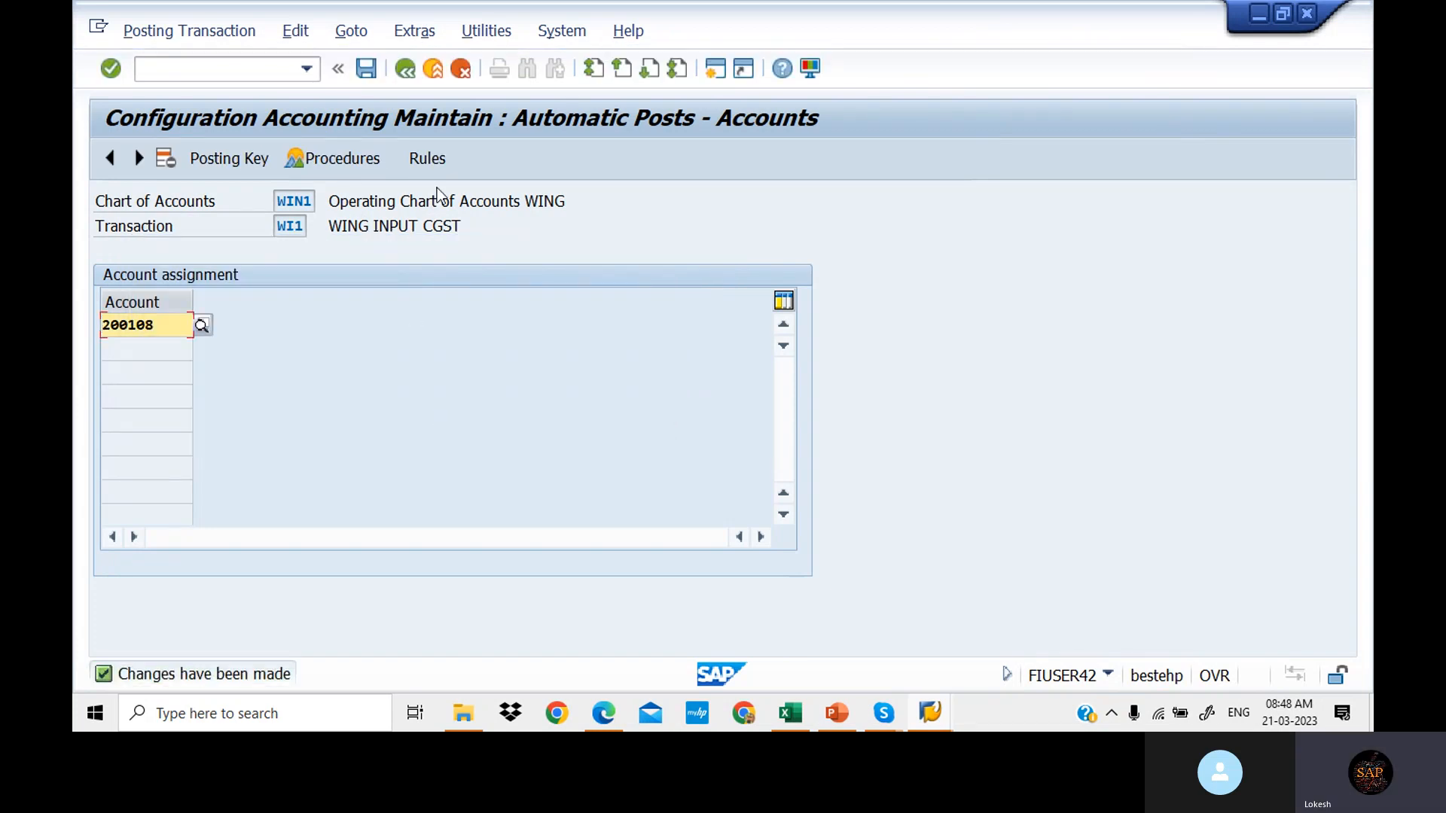
# Step: Set the posting keys of WING INPUT SGST (WI2) to debit 40 and credit 50, and save them in request MAHK911704
pyautogui.click(404, 70)
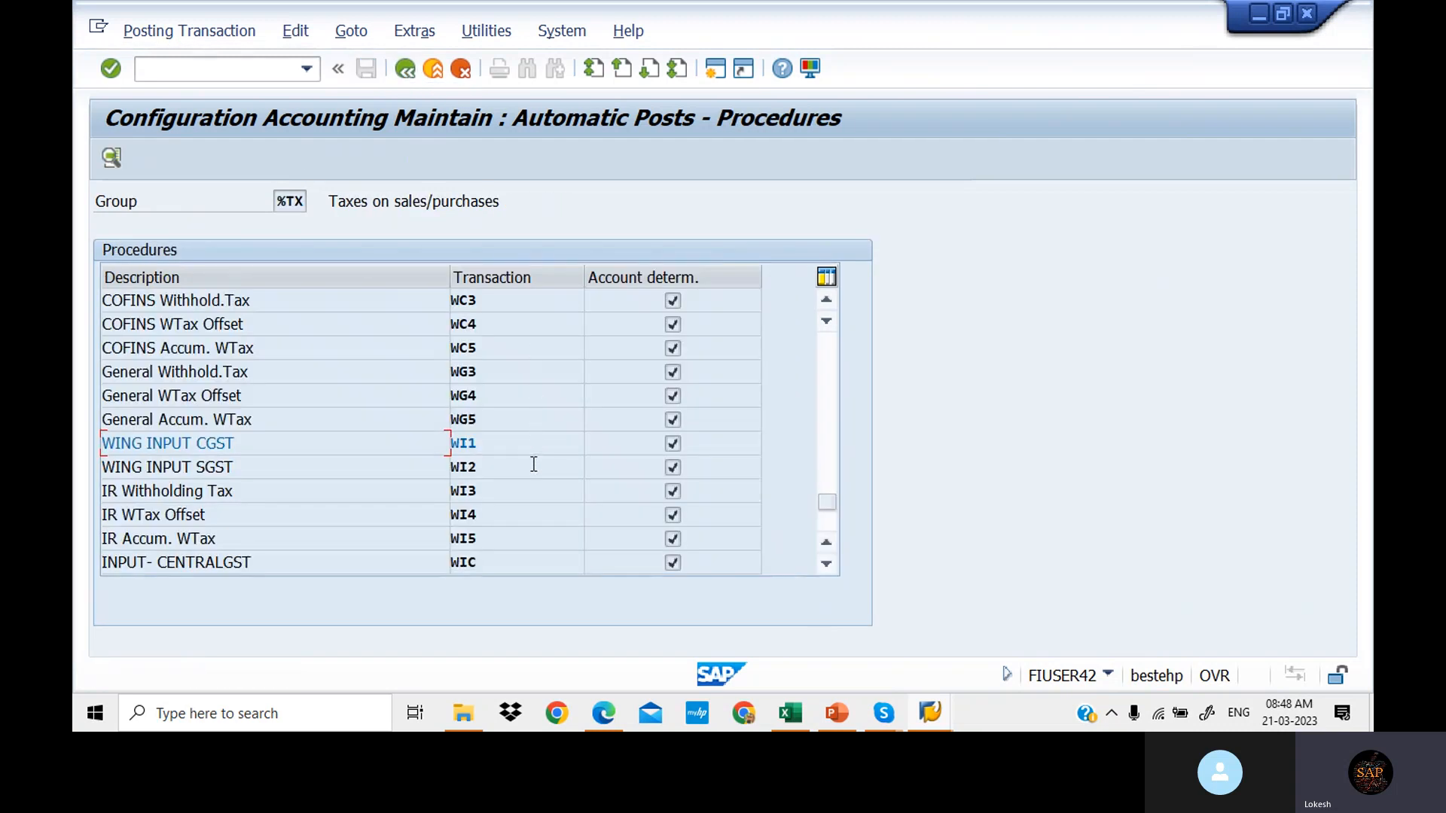
pyautogui.doubleClick(530, 470)
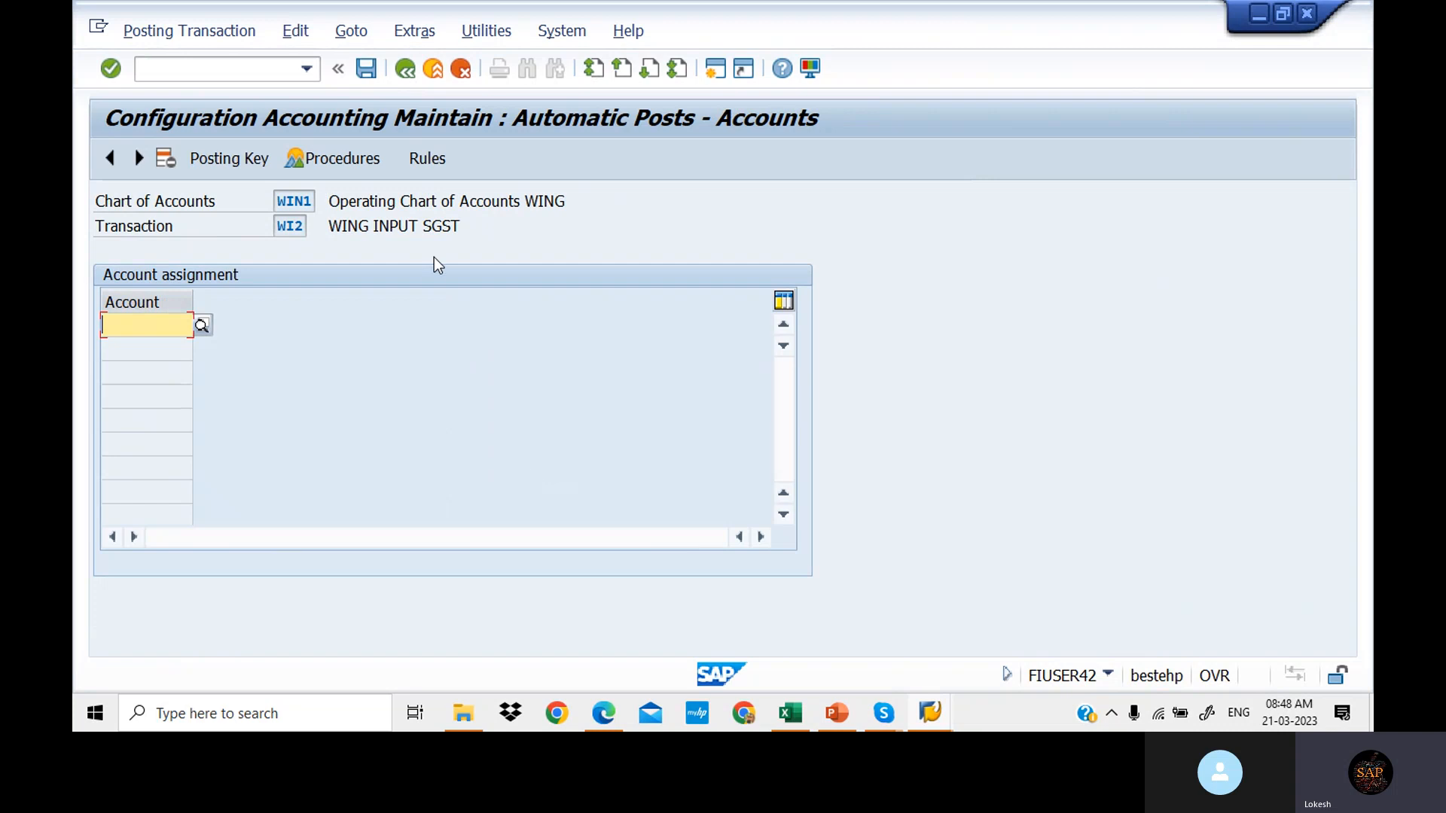
pyautogui.click(441, 160)
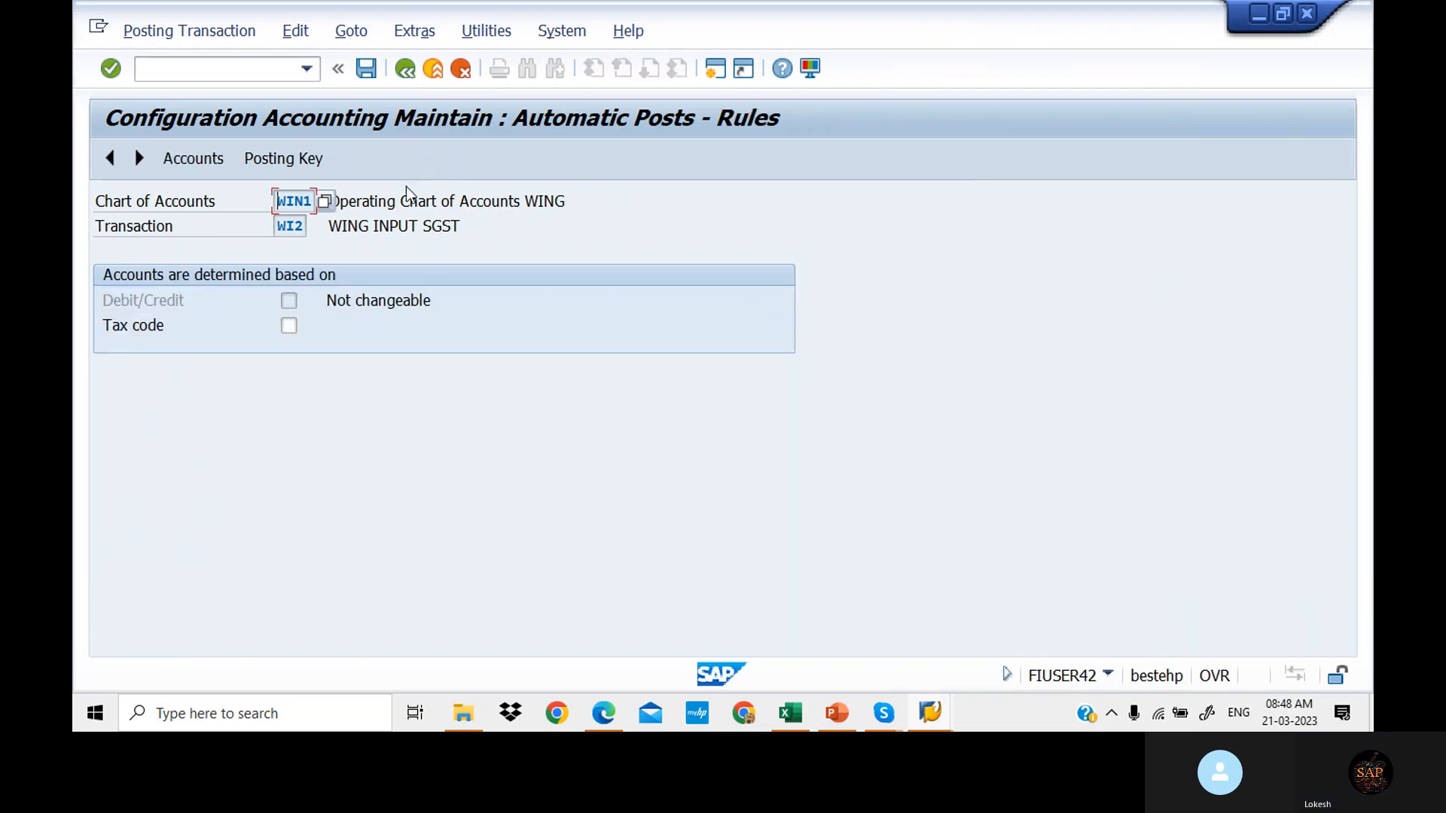
pyautogui.click(267, 156)
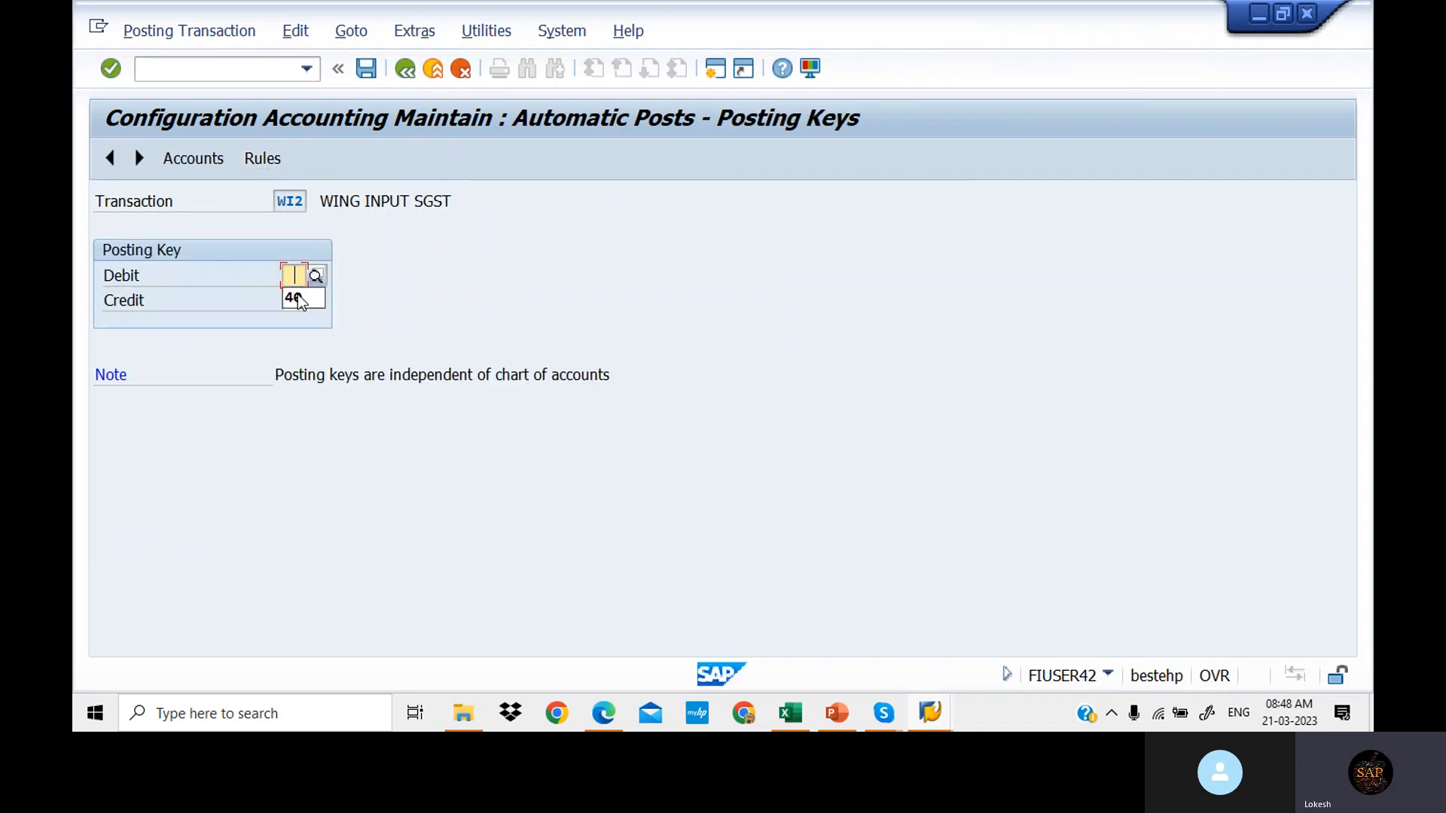
pyautogui.click(298, 297)
pyautogui.write('C')
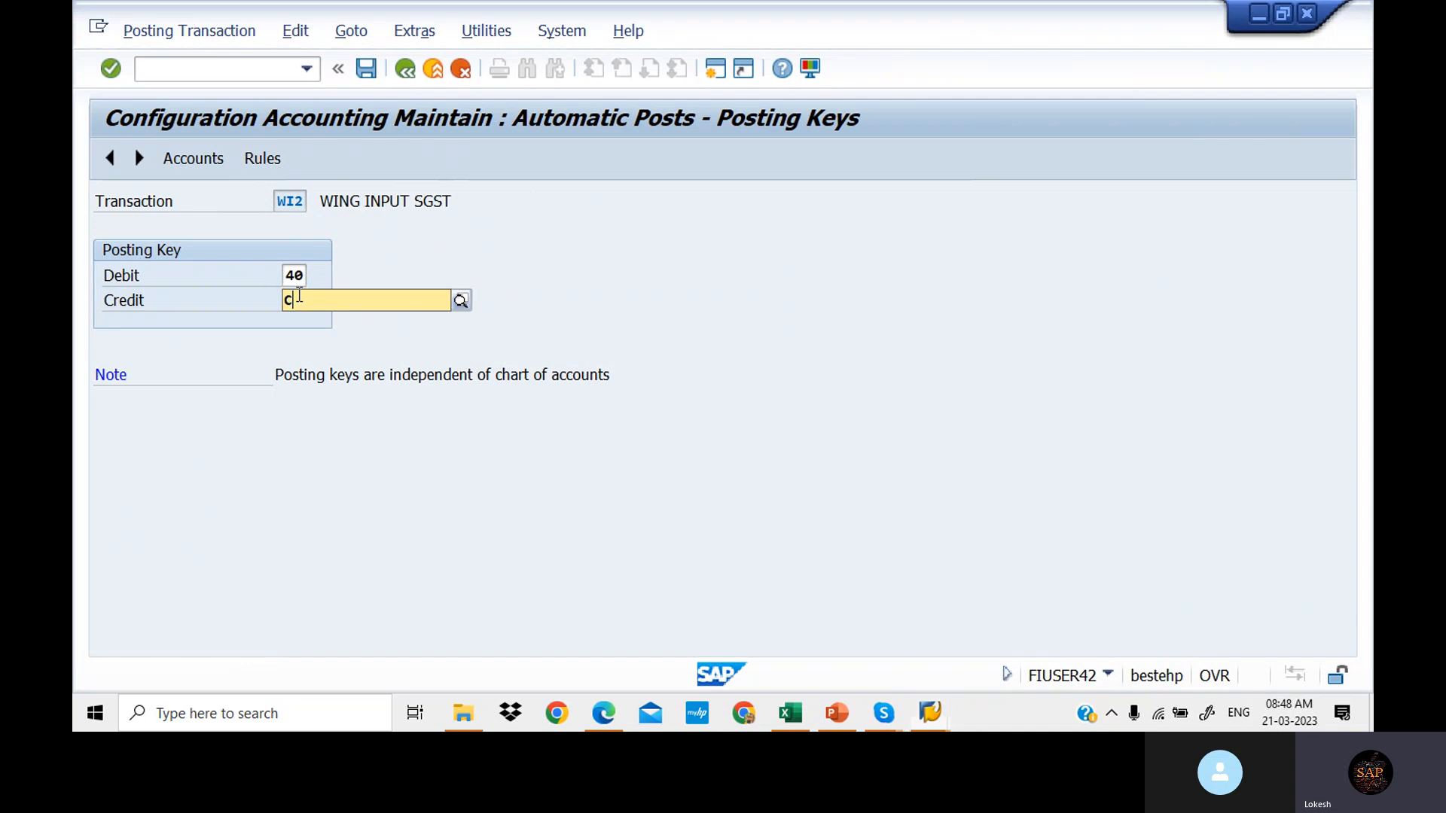
pyautogui.press('BackSpace')
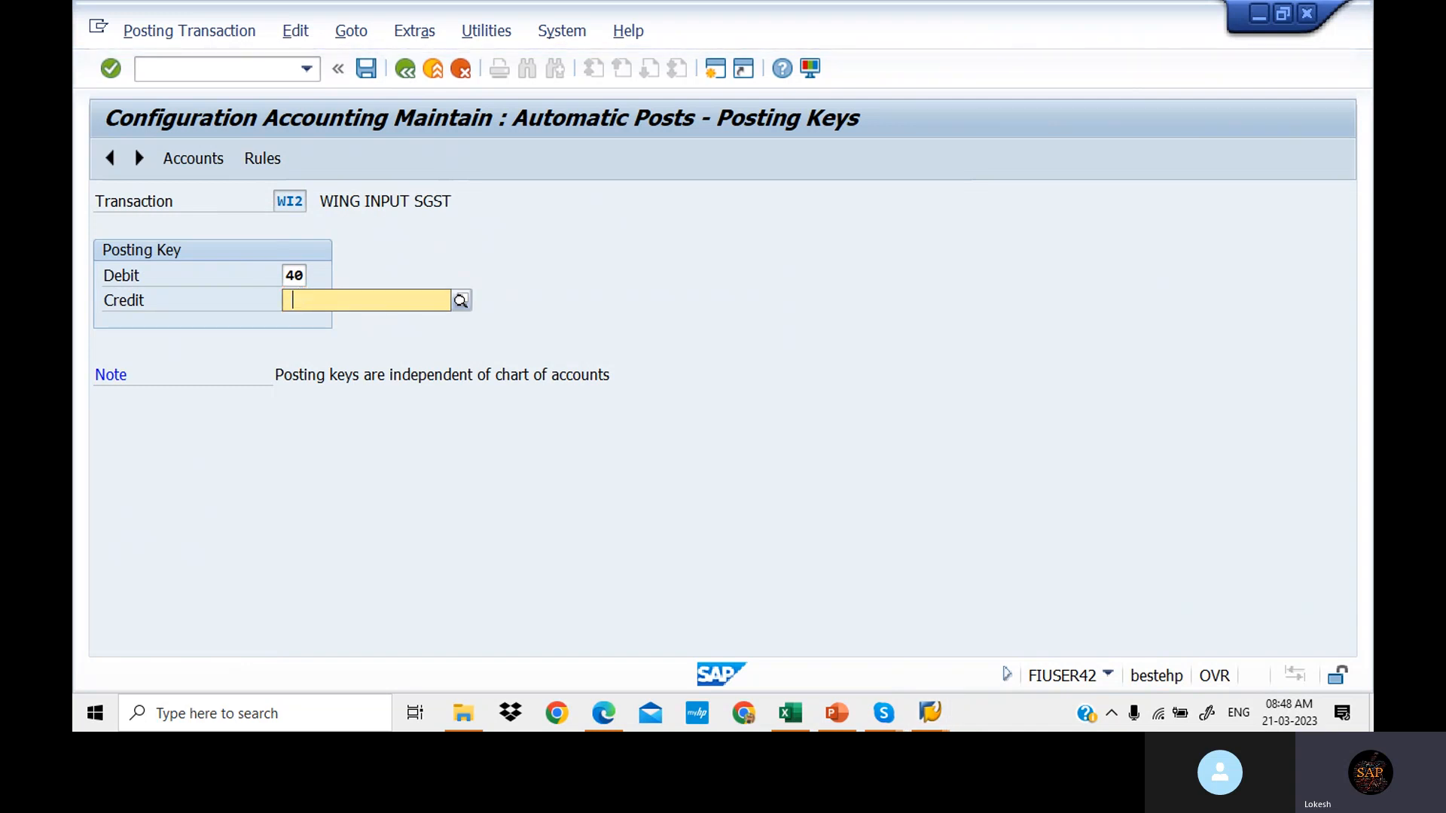
pyautogui.write('50')
pyautogui.press('Return')
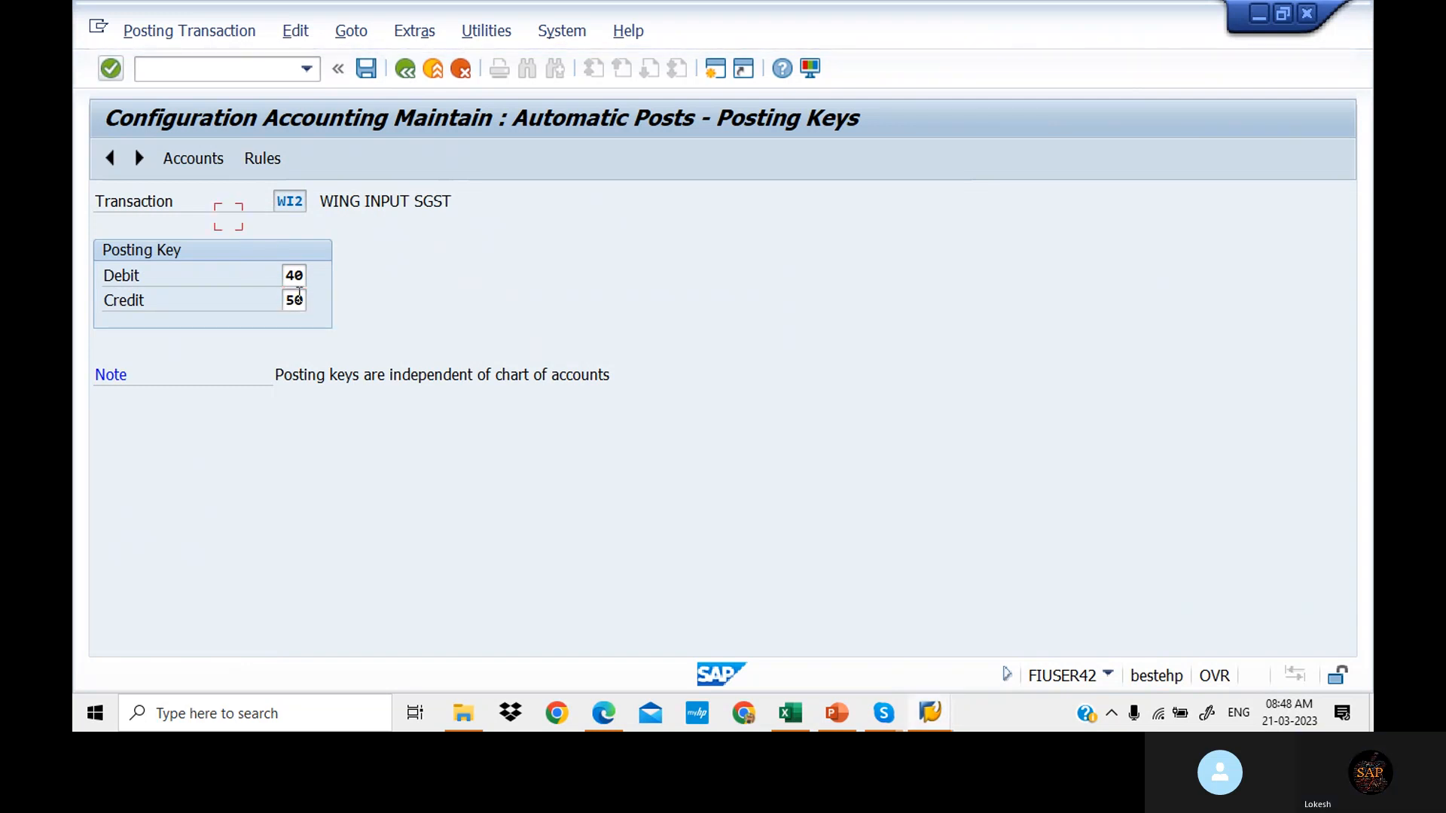
pyautogui.click(199, 158)
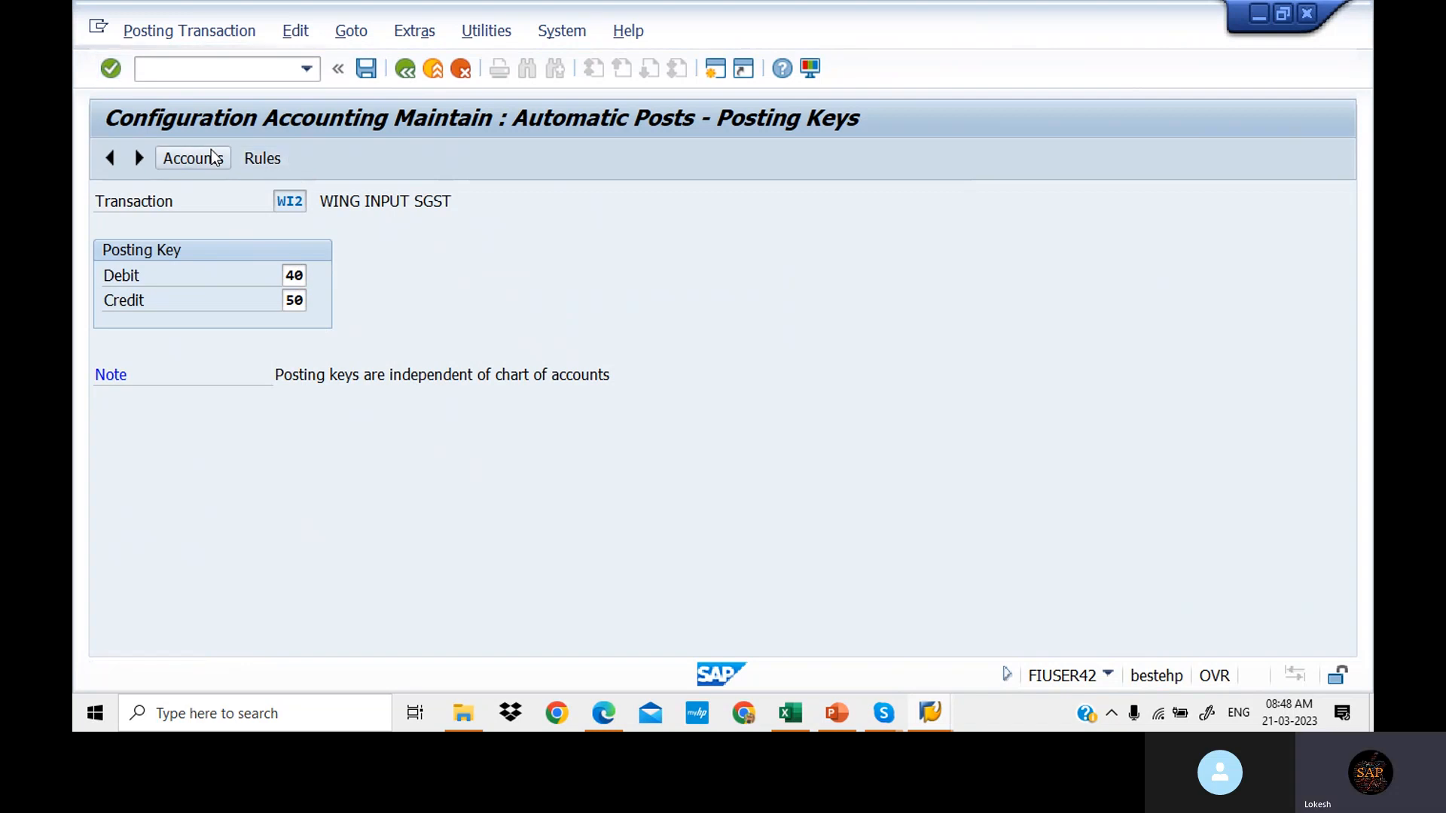
pyautogui.click(420, 436)
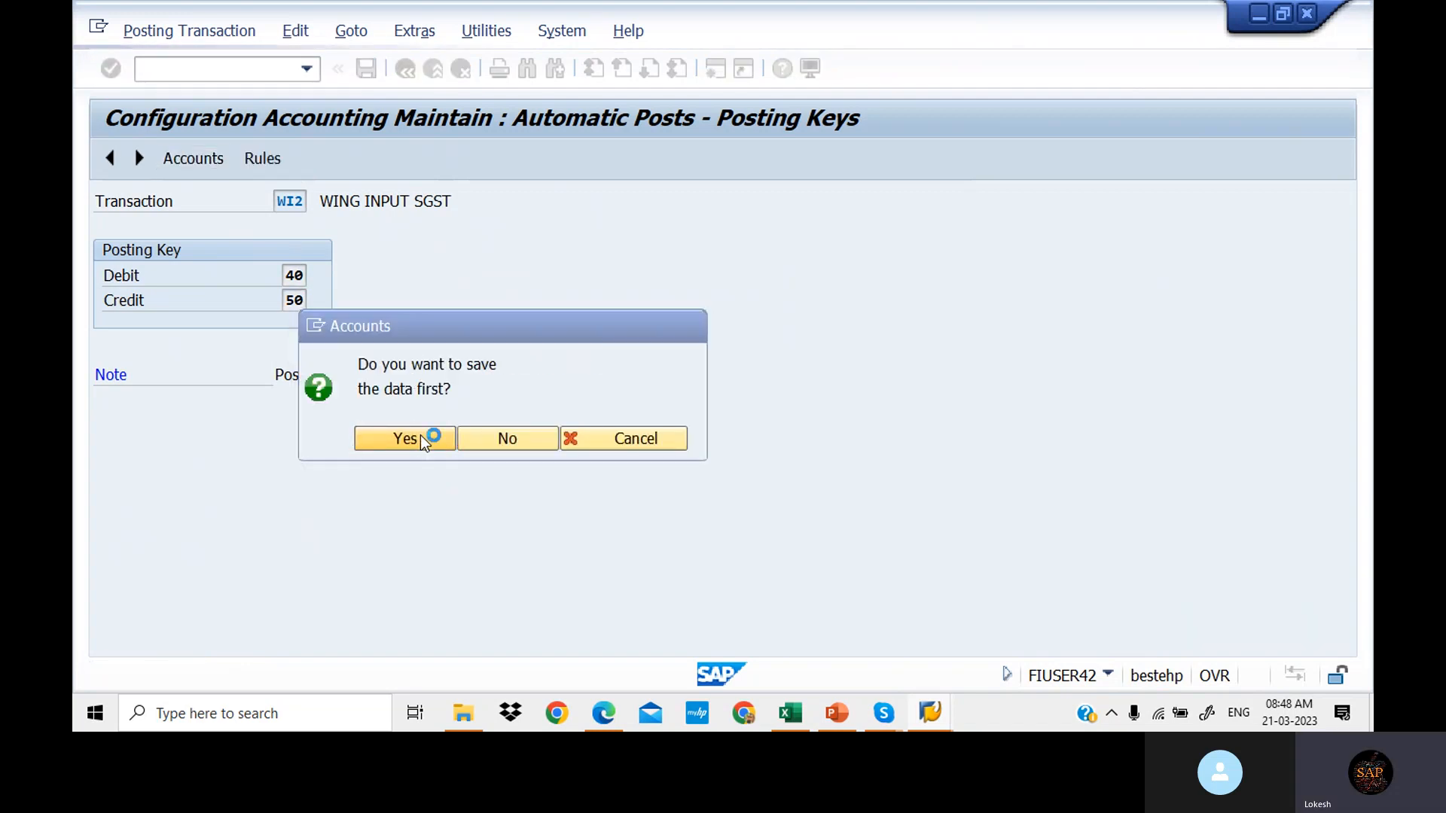
pyautogui.click(433, 410)
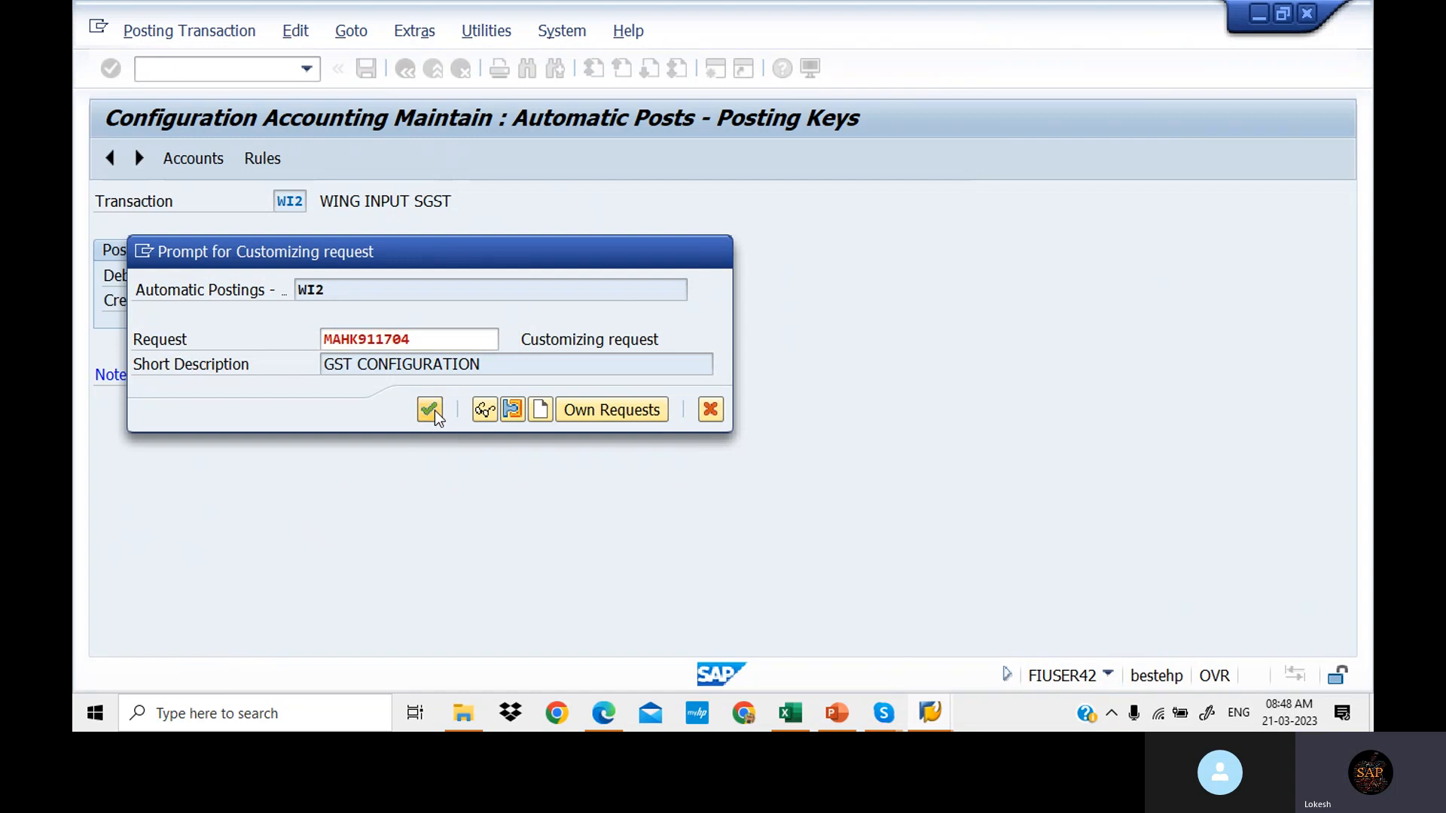
# Step: Assign the Input SGST G/L account 200109 to WI2 and save it in request MAHK911704
pyautogui.click(201, 325)
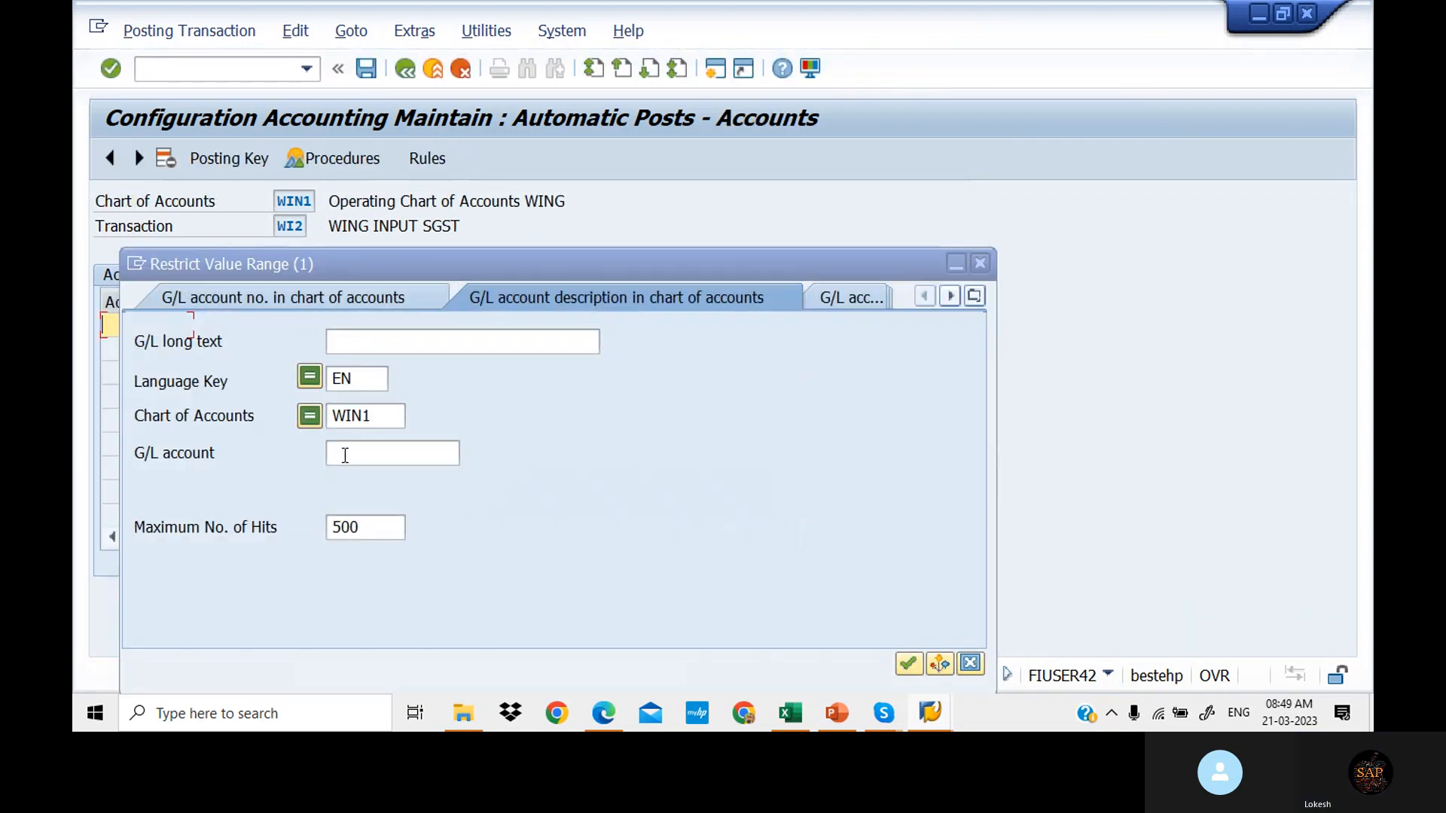
pyautogui.click(343, 454)
pyautogui.press('Return')
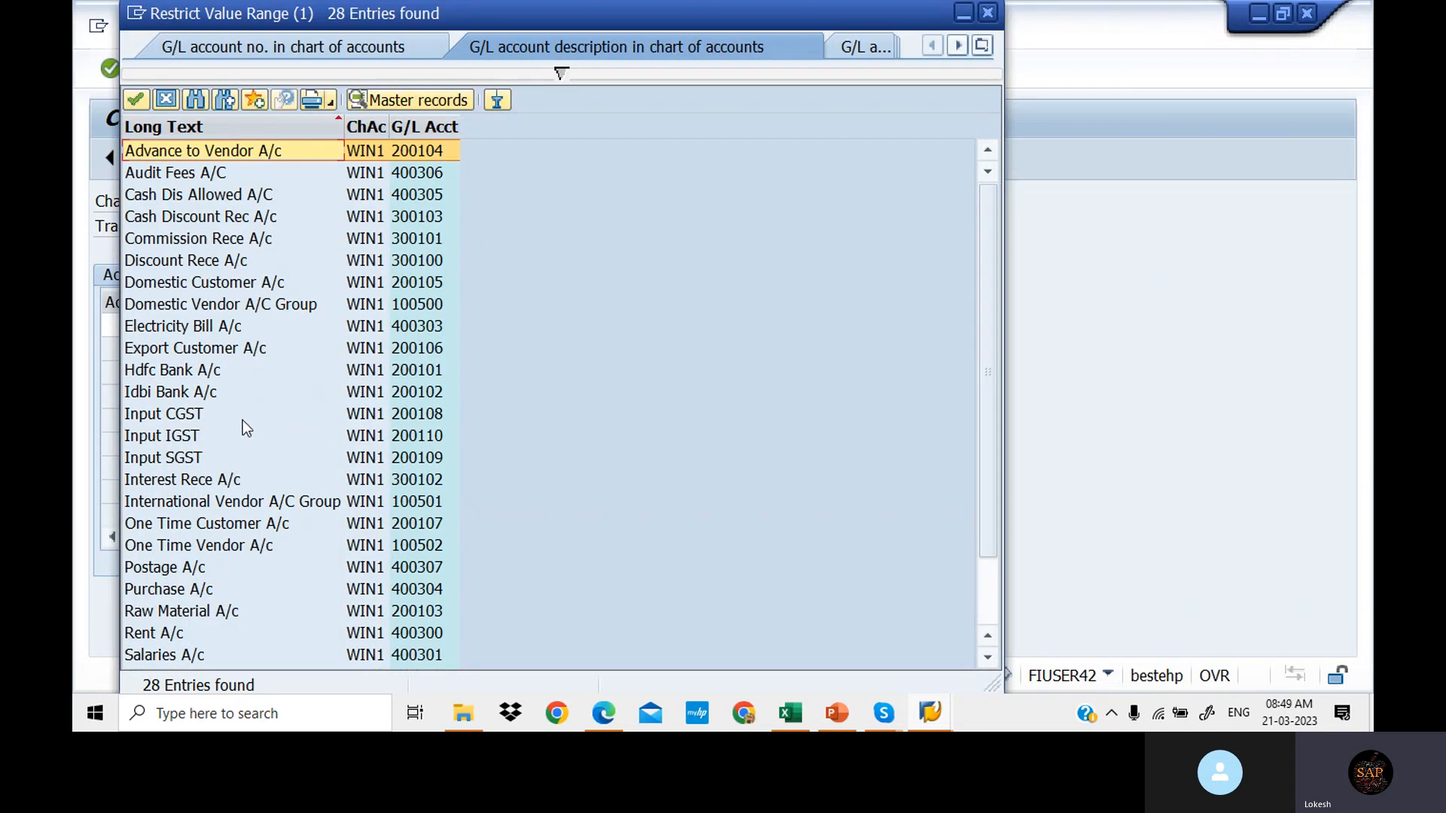
pyautogui.click(200, 453)
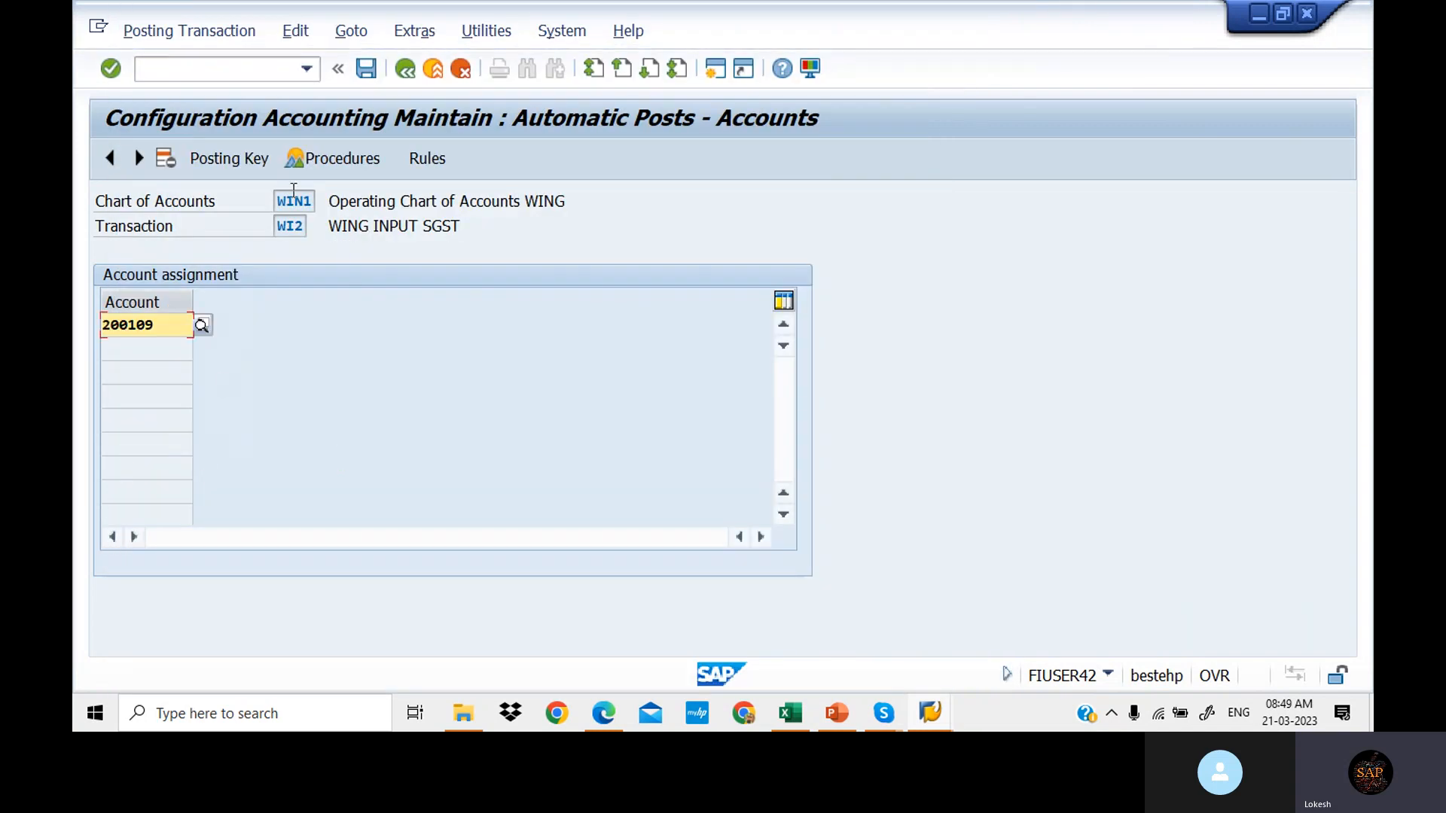
pyautogui.click(365, 70)
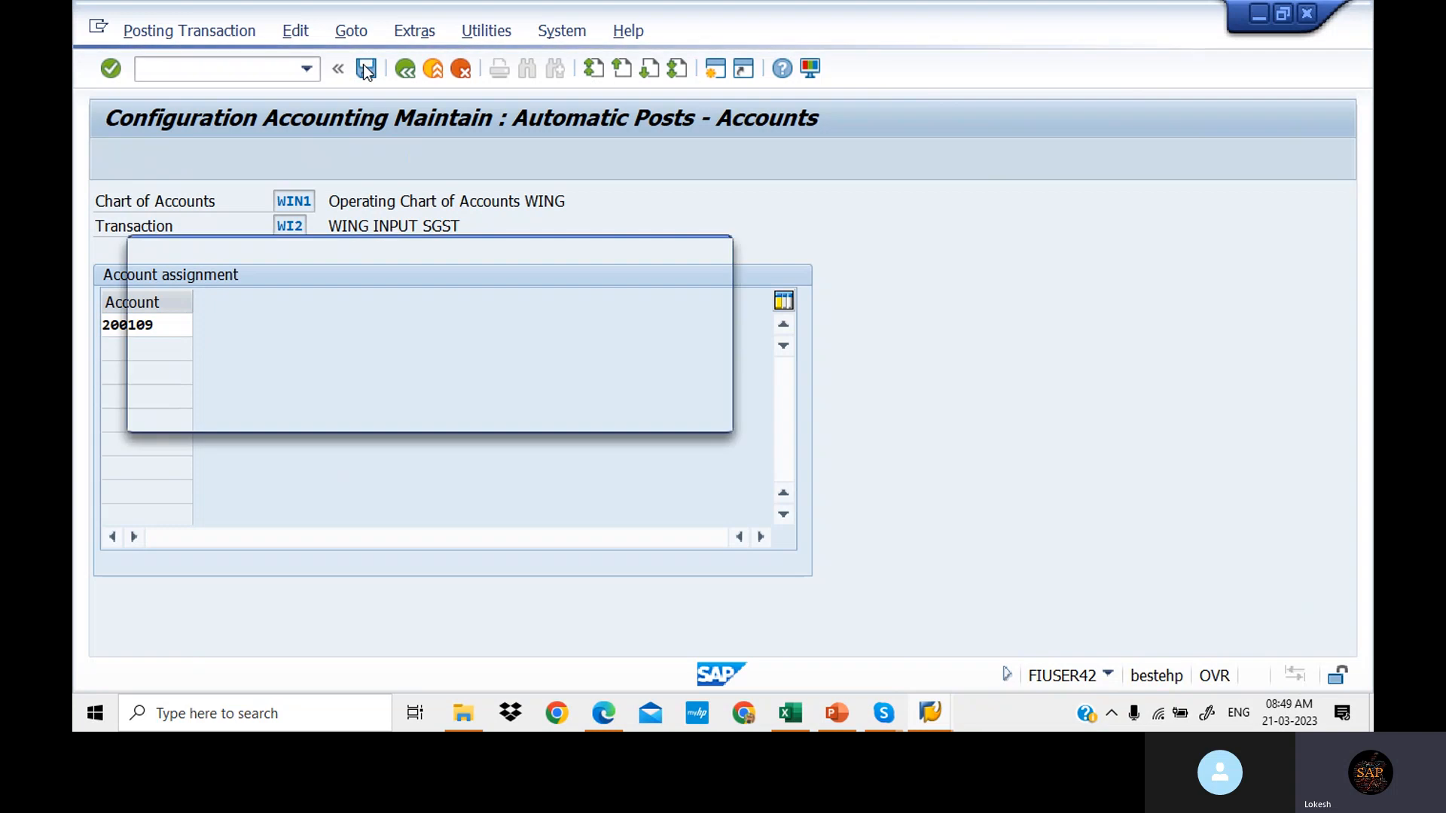
pyautogui.click(437, 413)
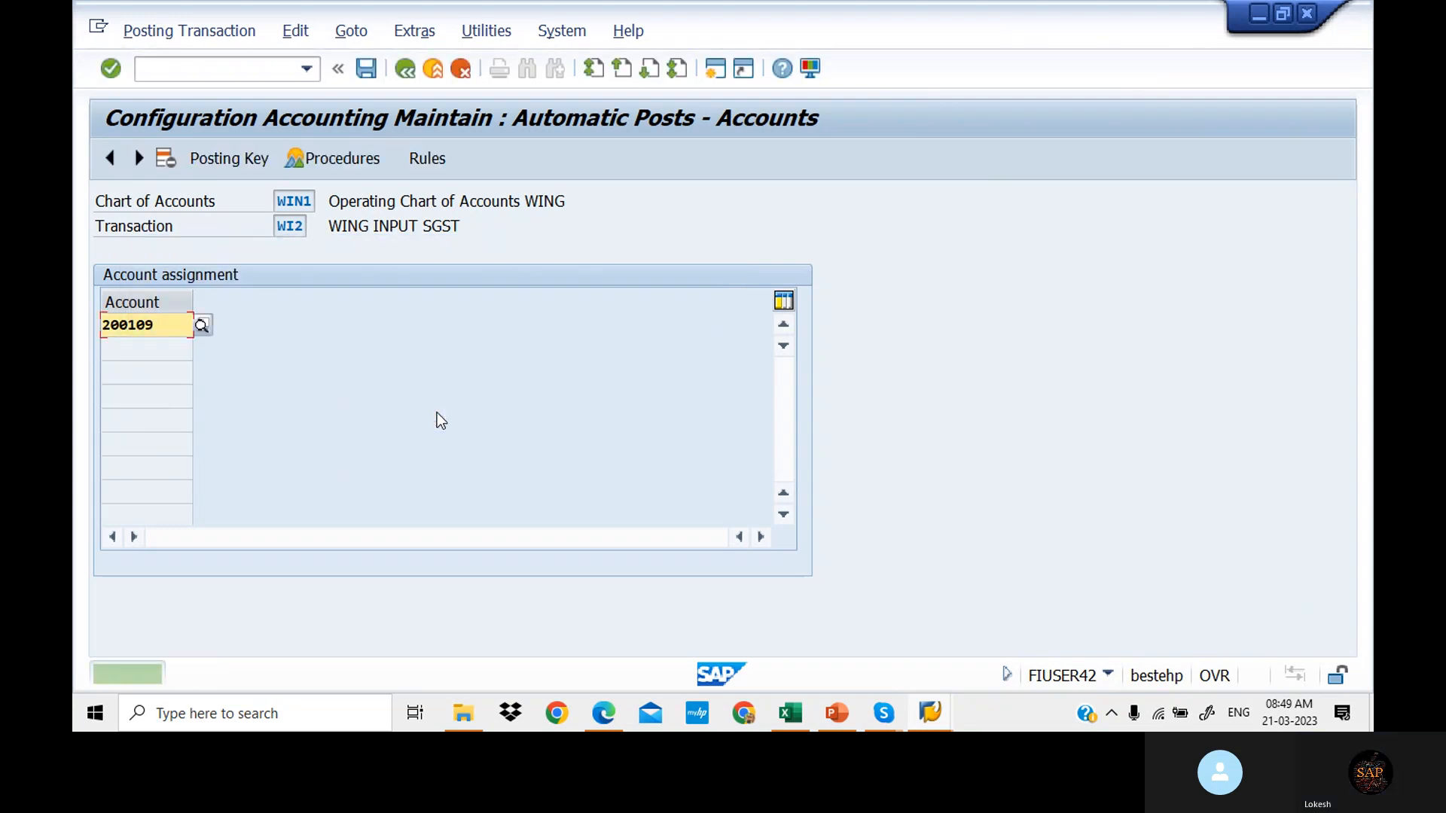
pyautogui.click(407, 71)
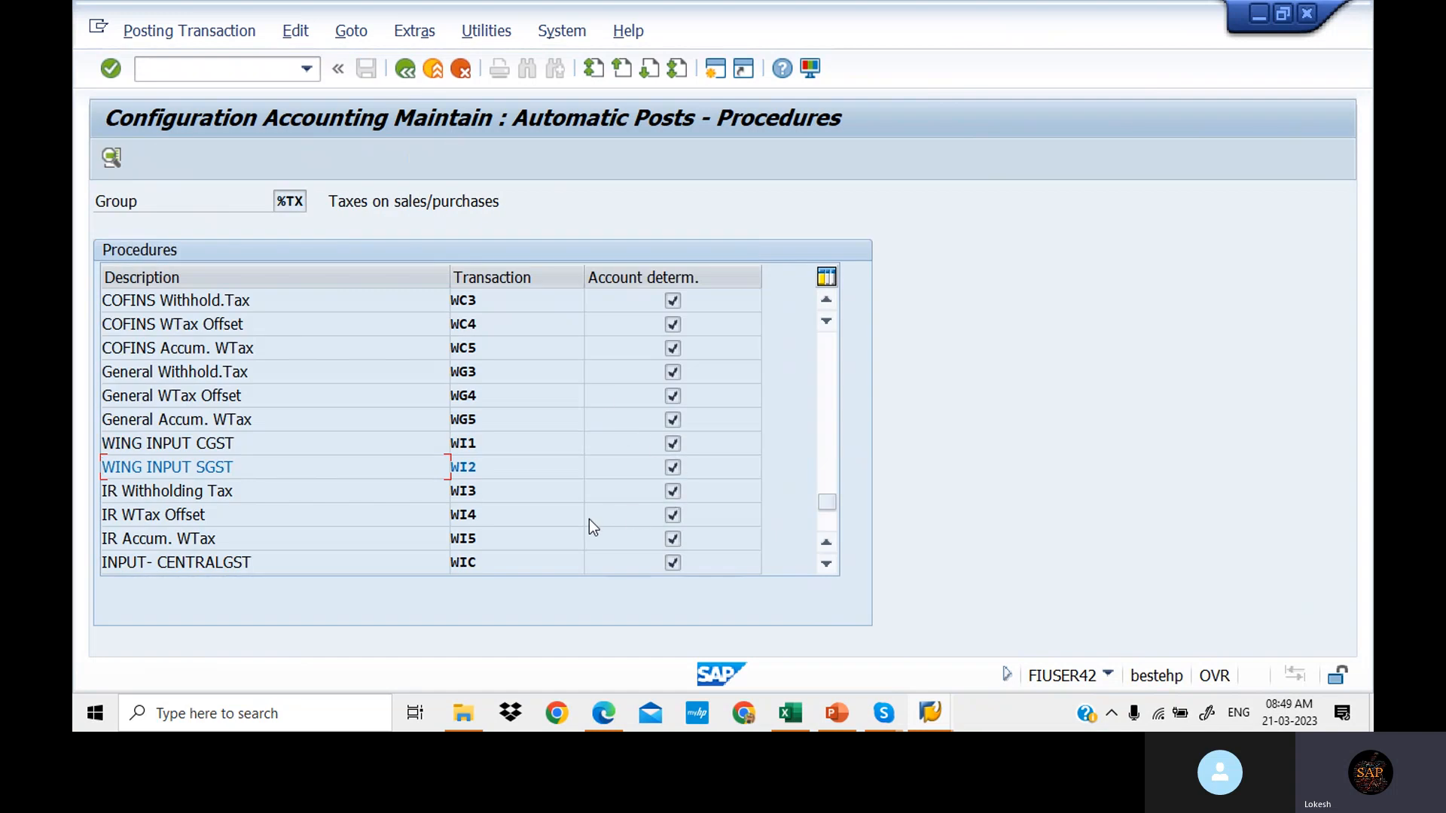
# Step: Open WING INPUT IGST (WN3) from the procedures list and check its rules and posting keys
pyautogui.click(834, 523)
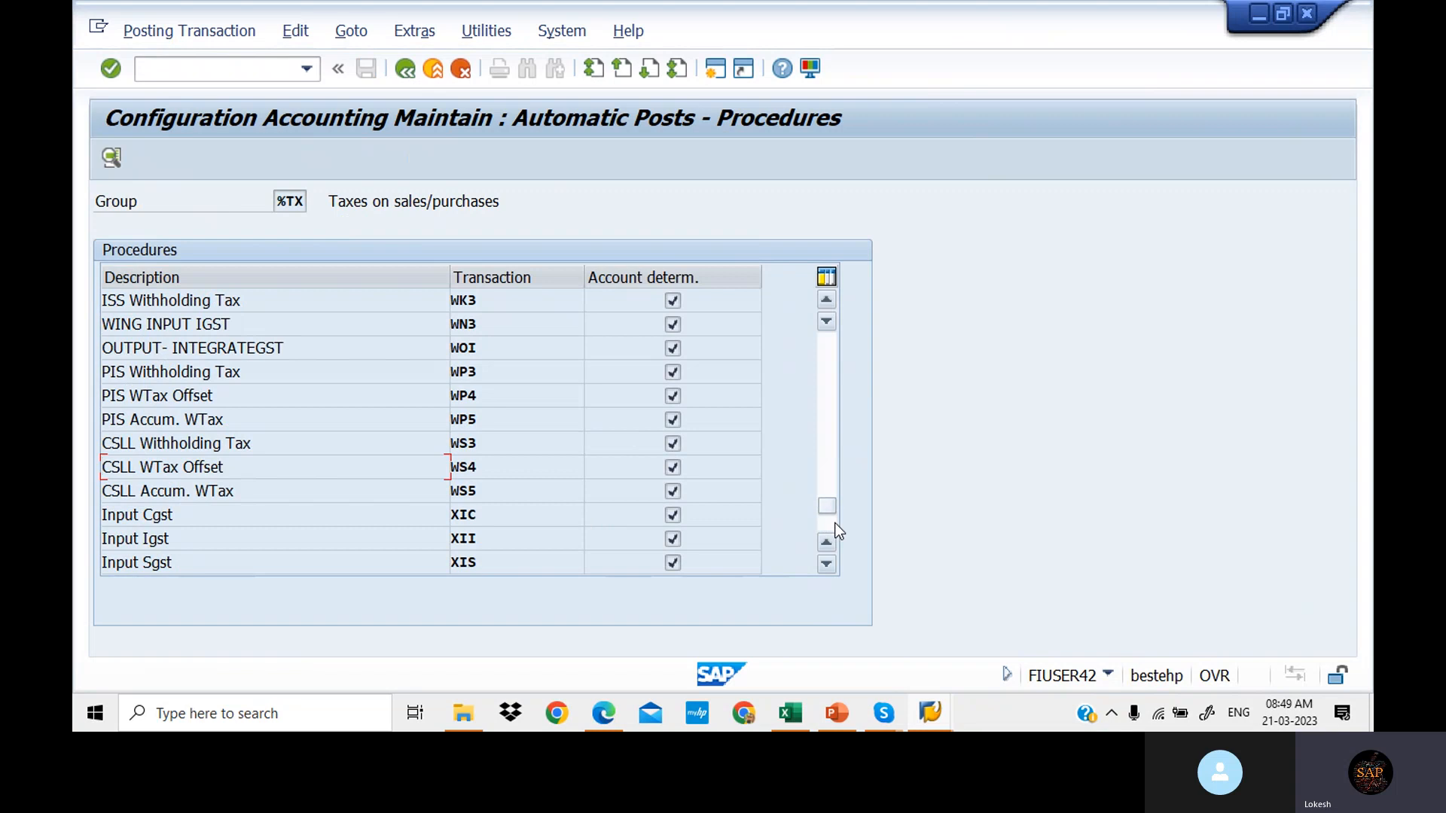
pyautogui.doubleClick(501, 323)
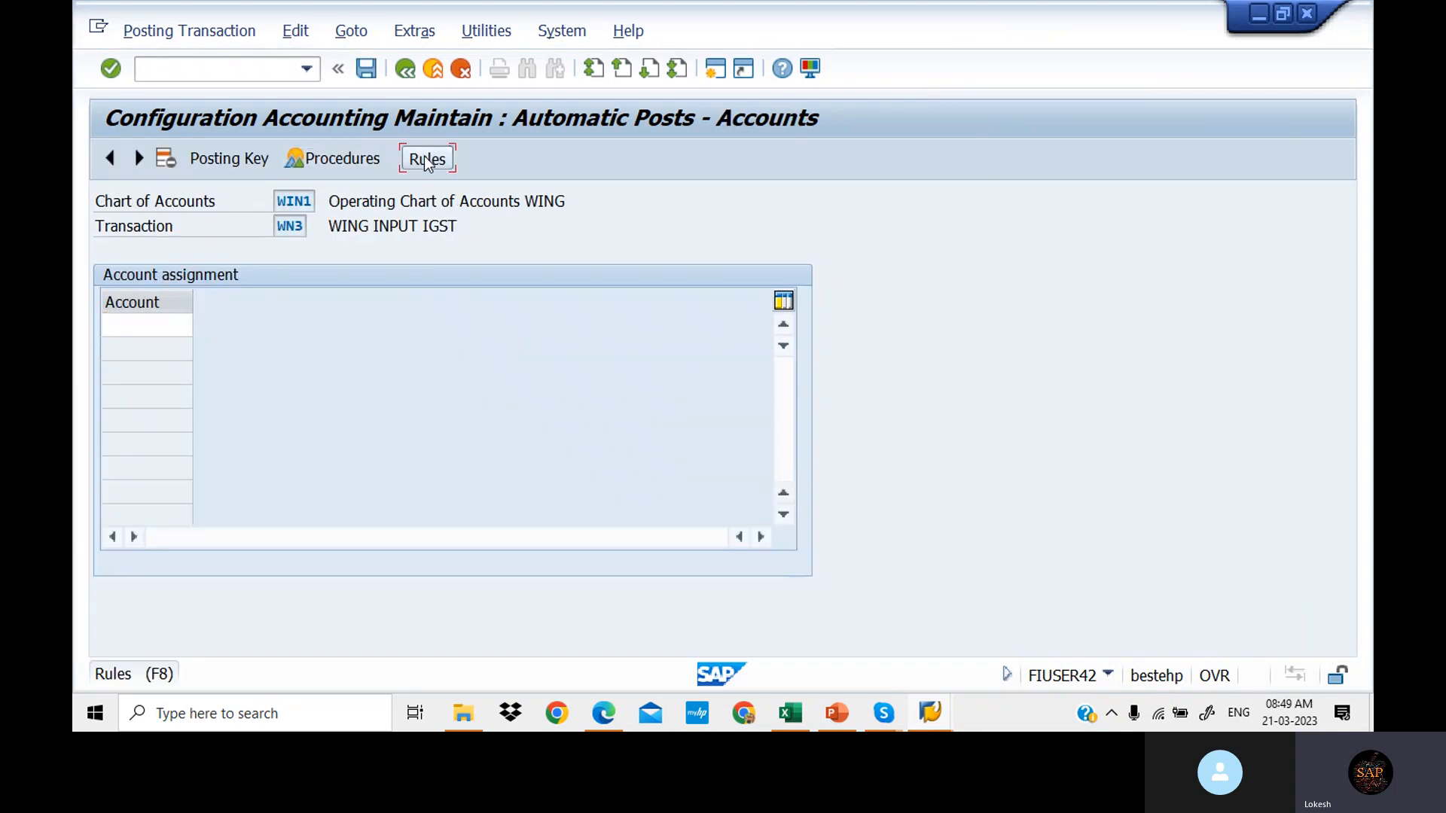
pyautogui.click(425, 157)
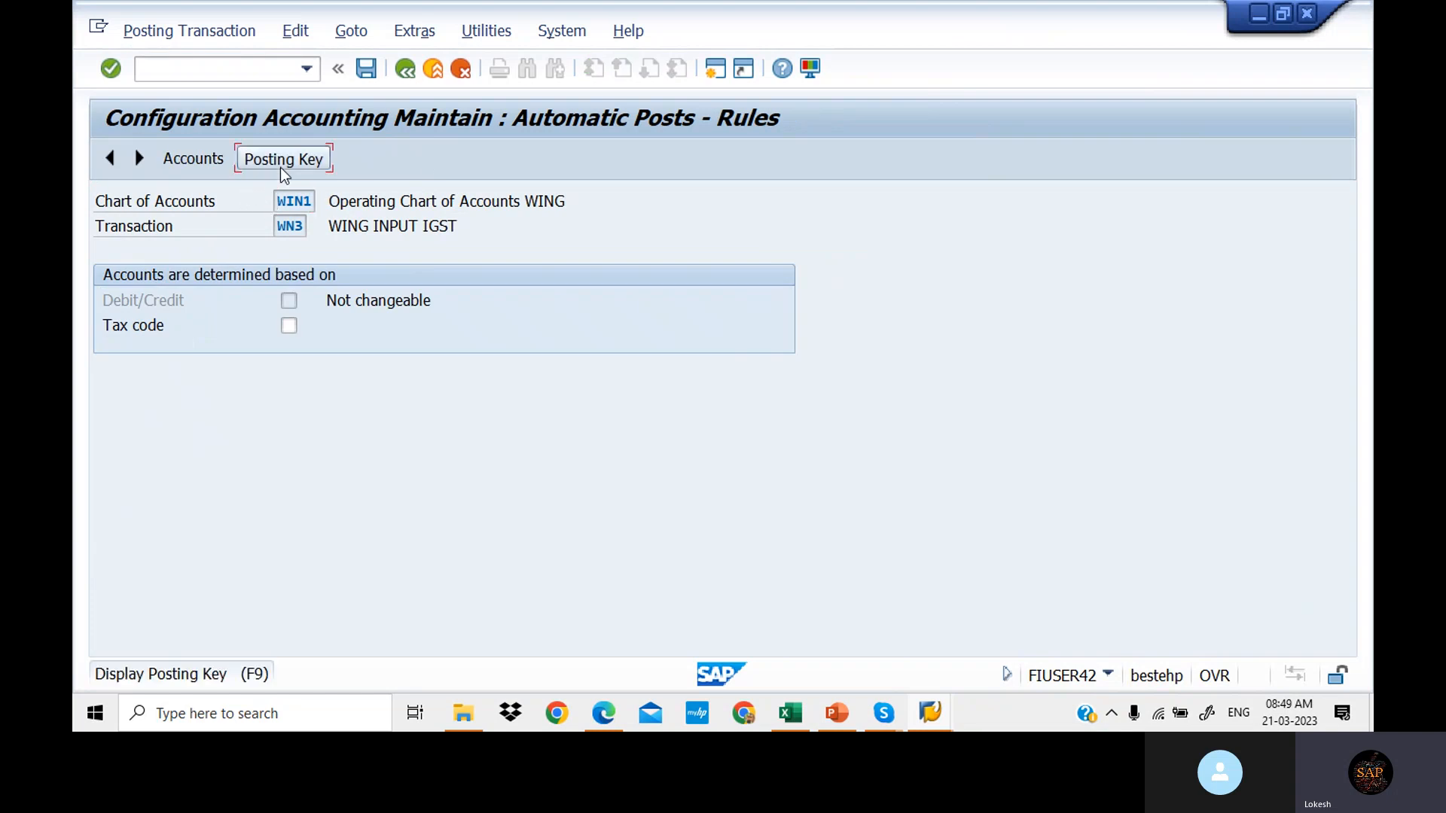
pyautogui.click(280, 167)
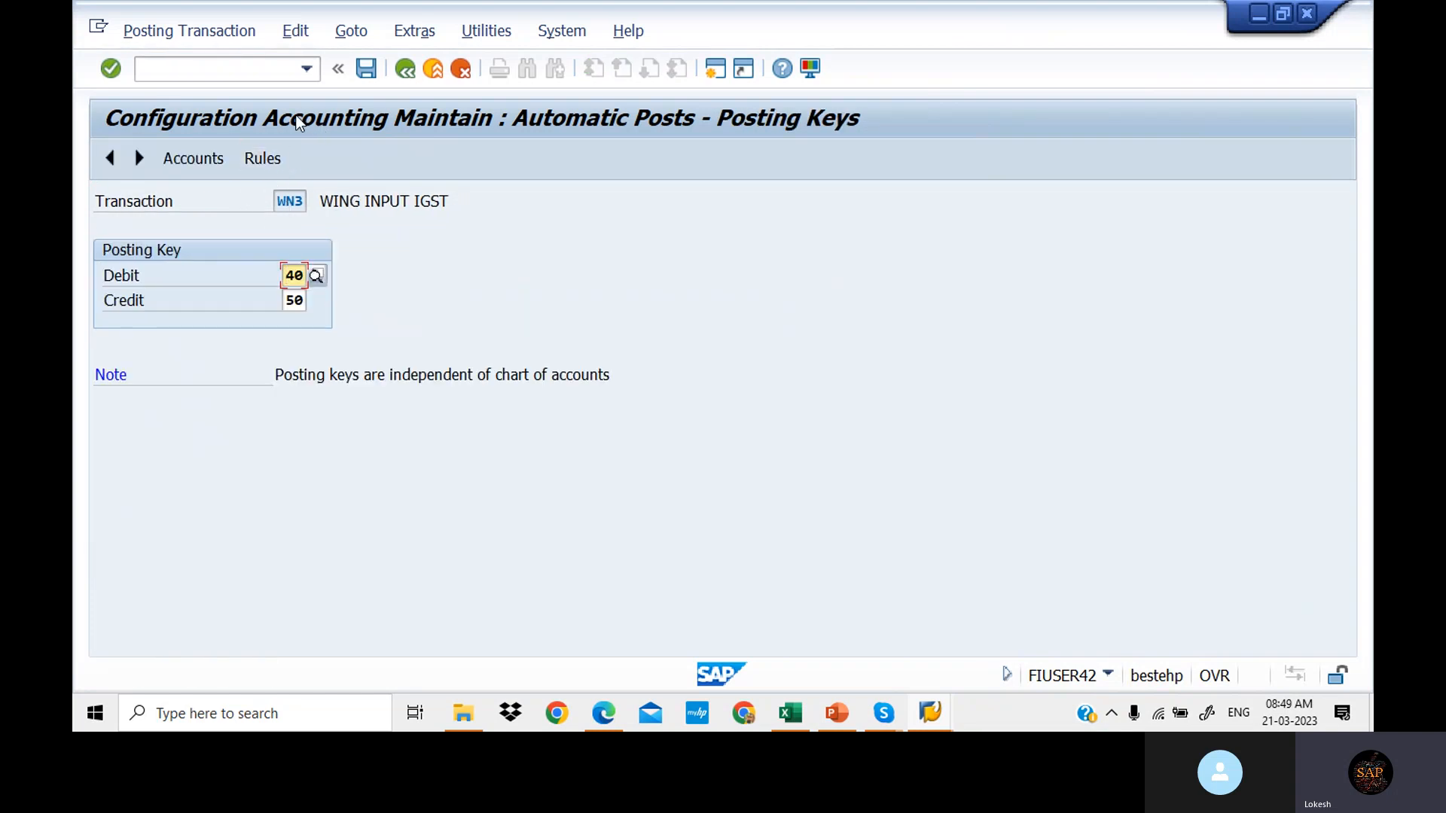
# Step: Try to assign the Input IGST G/L account 200110 to WN3 in chart of accounts WIN1
pyautogui.click(229, 152)
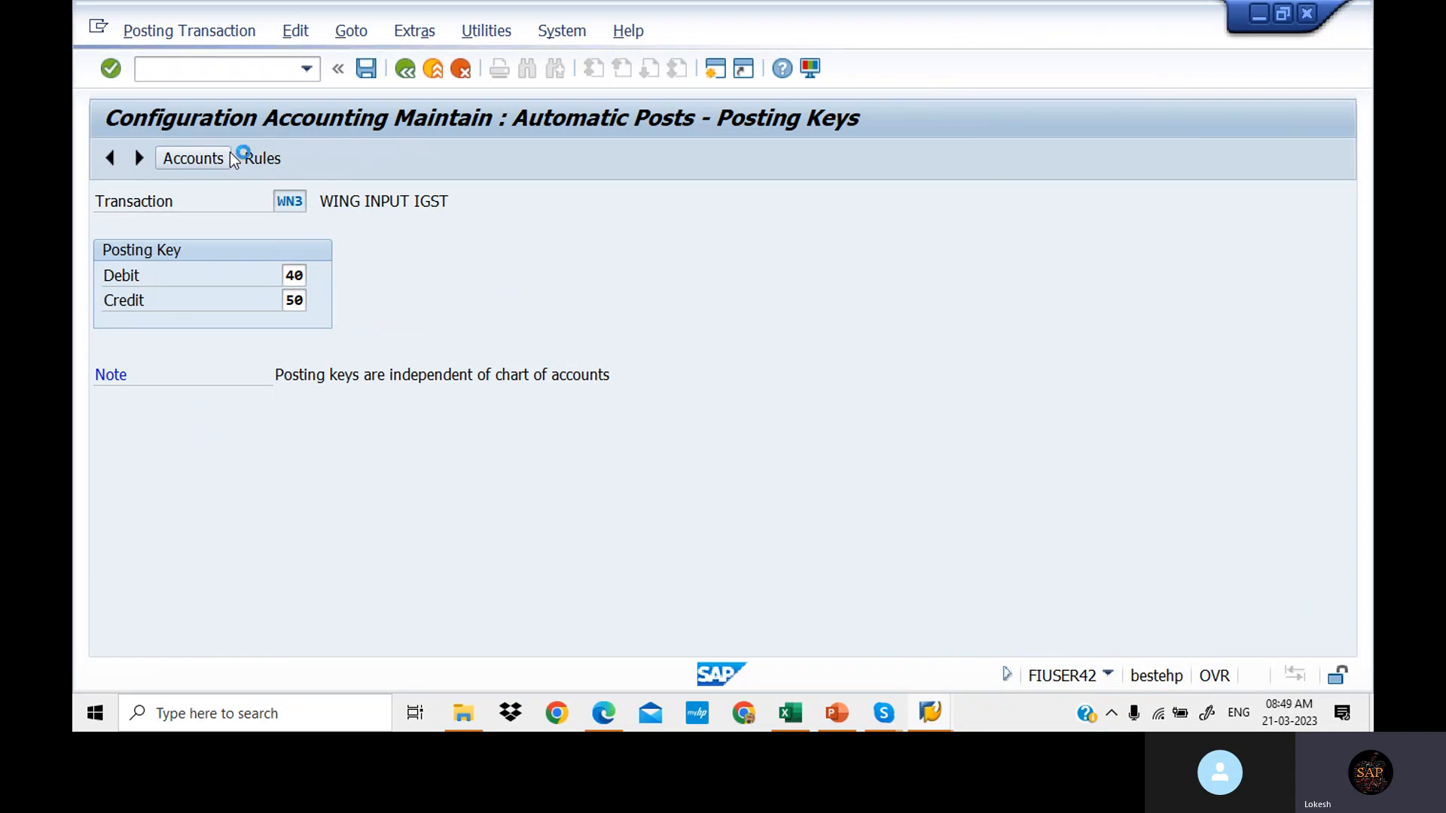
pyautogui.click(207, 325)
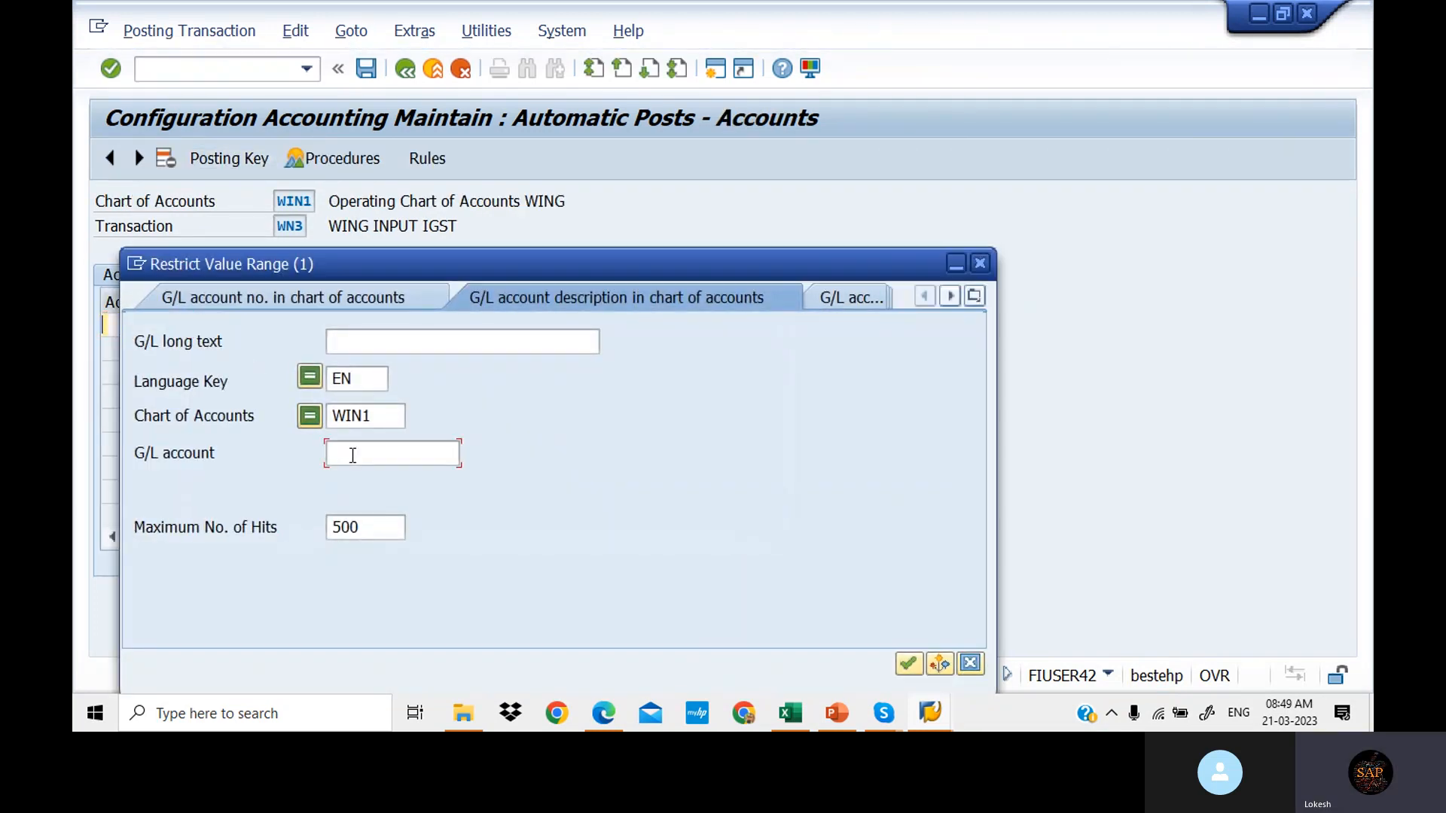
pyautogui.press('Return')
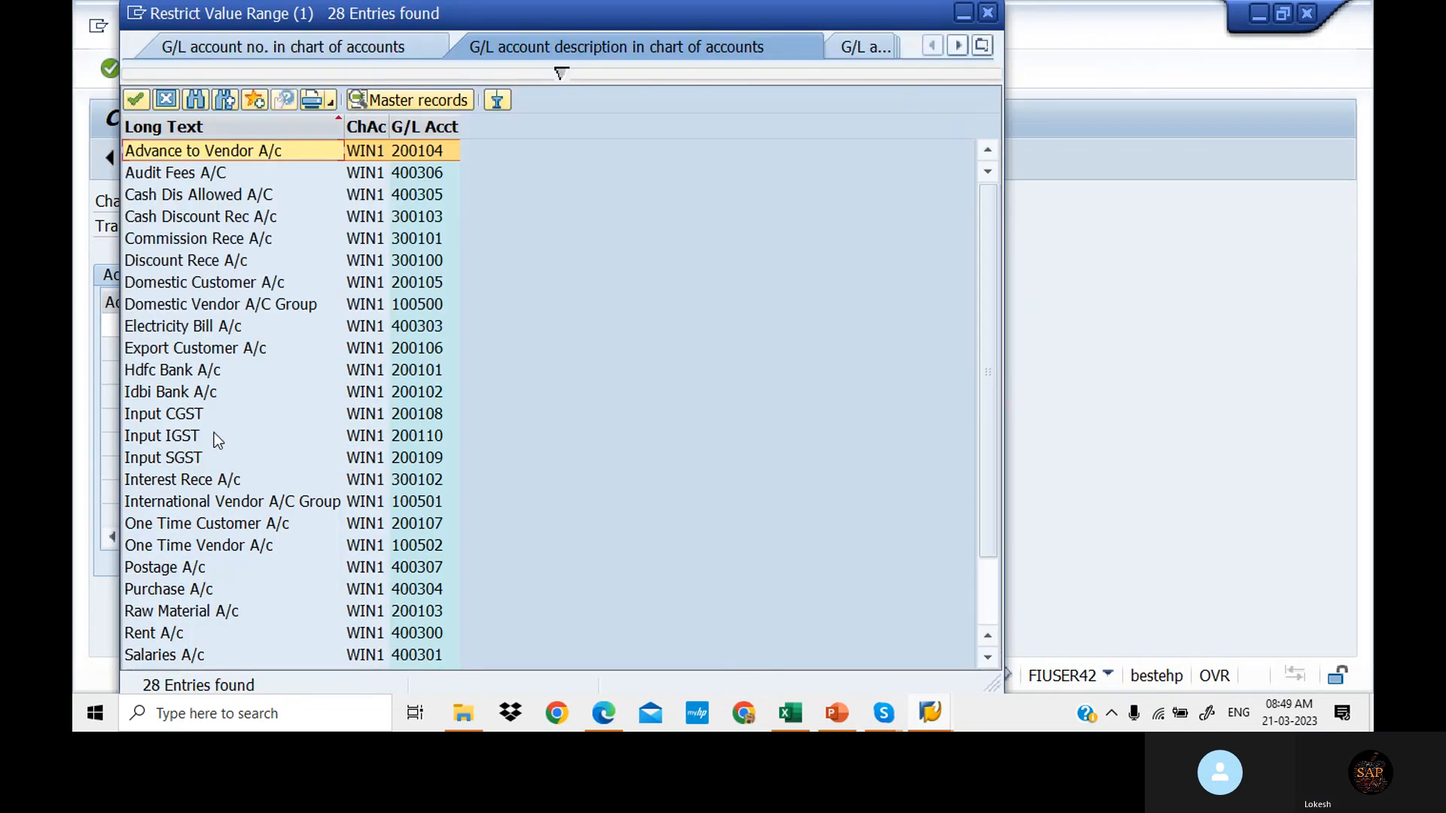
pyautogui.click(201, 432)
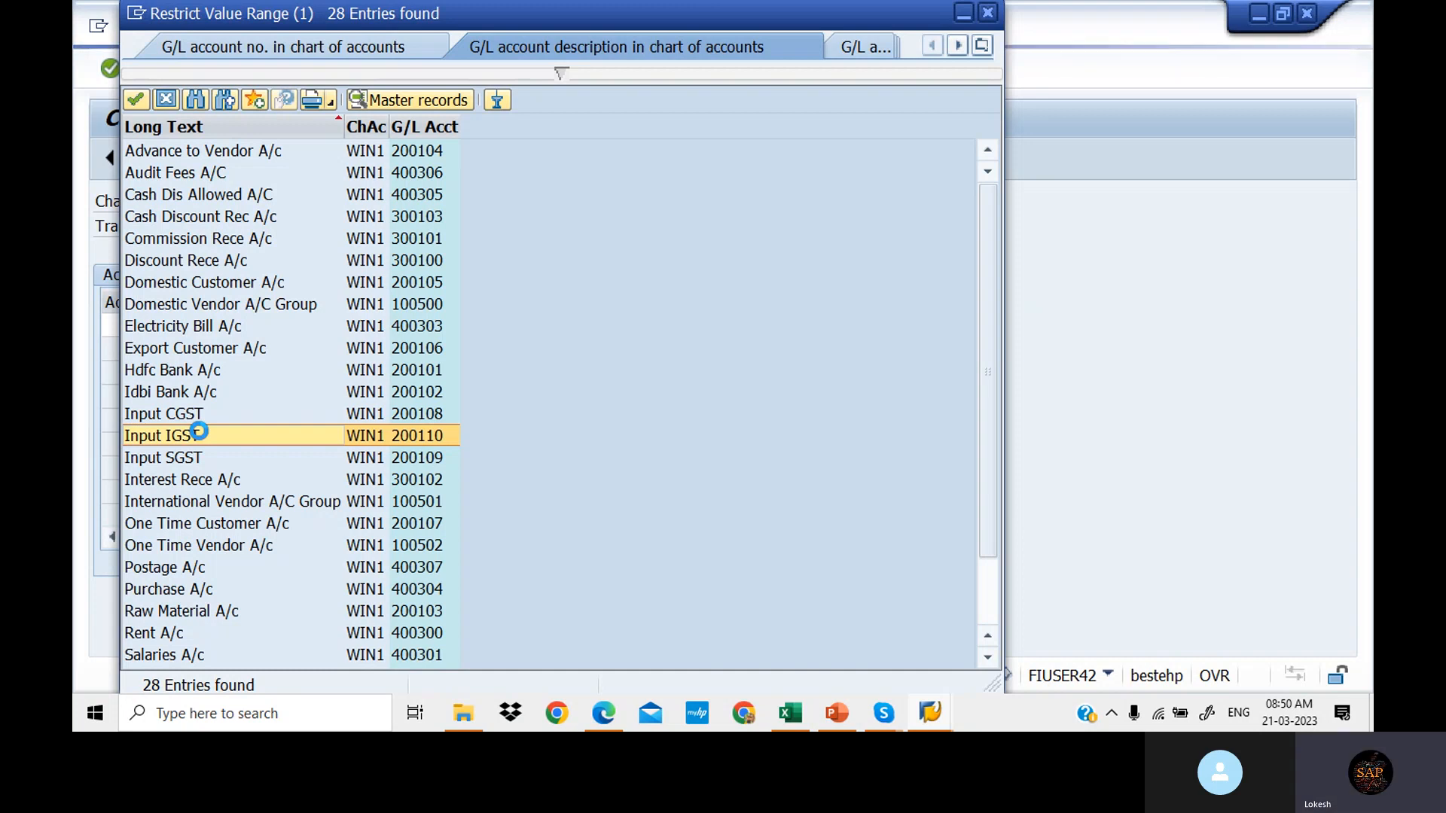
pyautogui.click(930, 714)
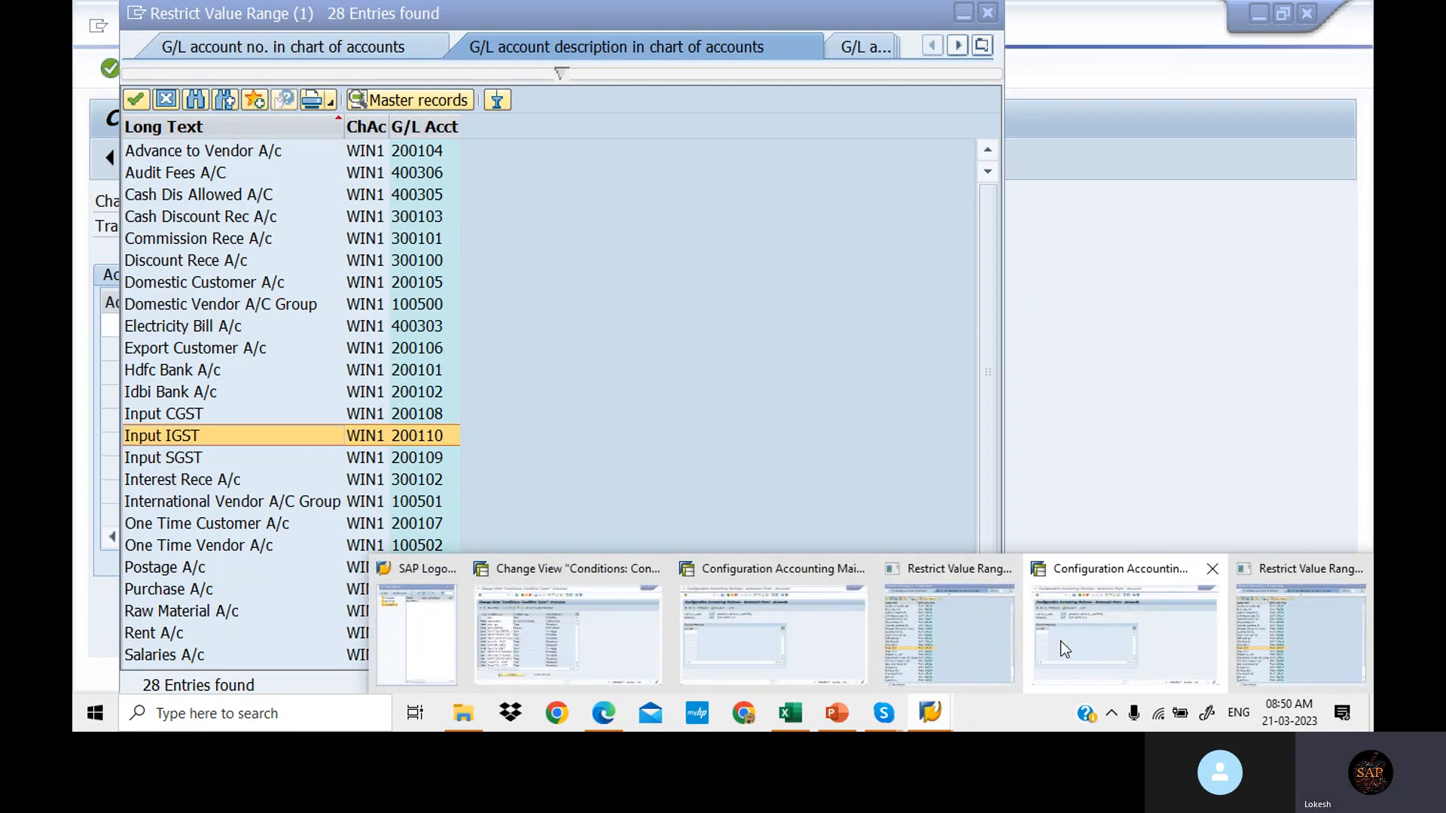
pyautogui.click(1060, 640)
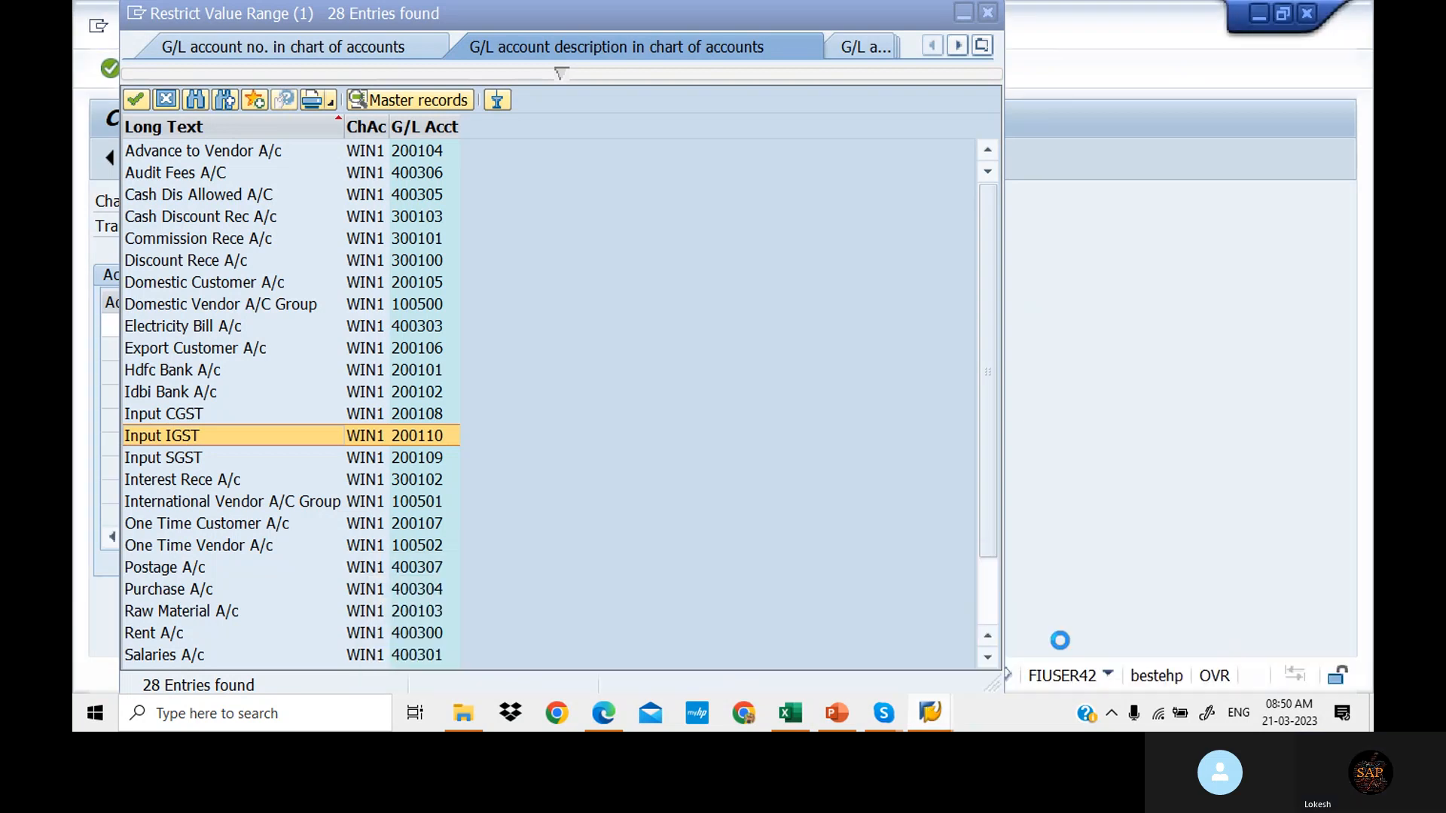
pyautogui.click(932, 716)
pyautogui.click(771, 647)
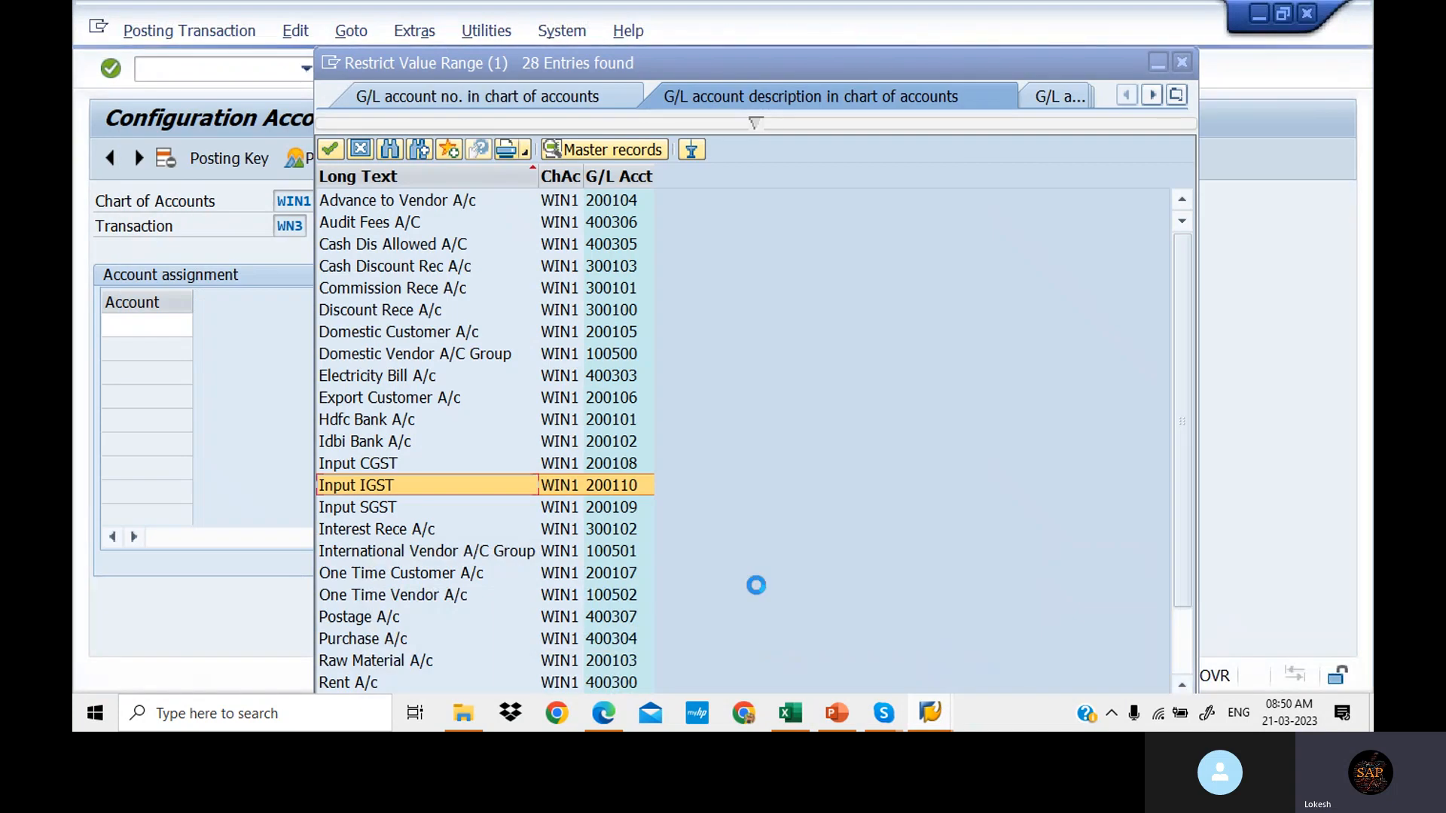
pyautogui.click(931, 713)
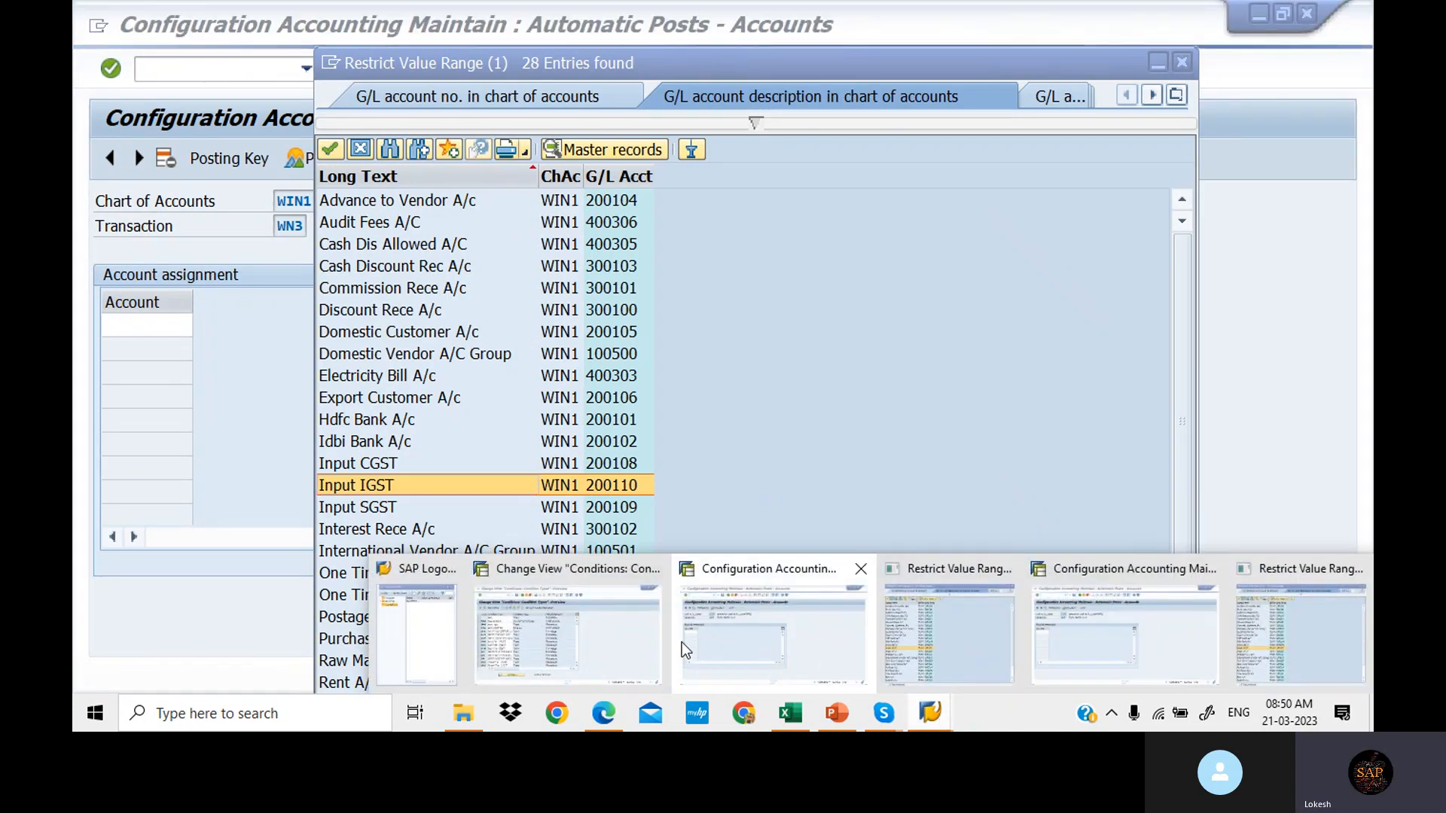
pyautogui.click(605, 649)
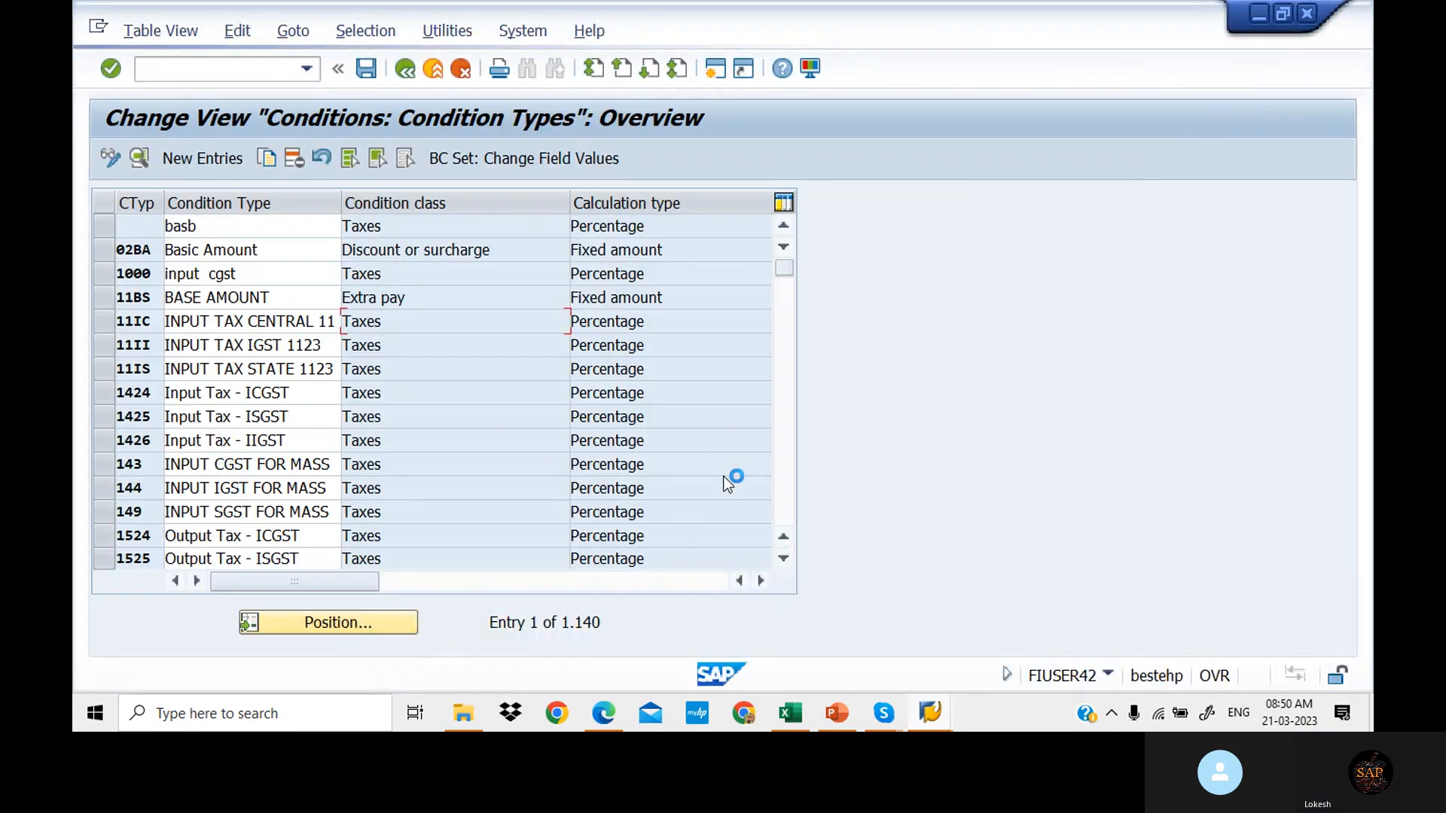
pyautogui.click(930, 713)
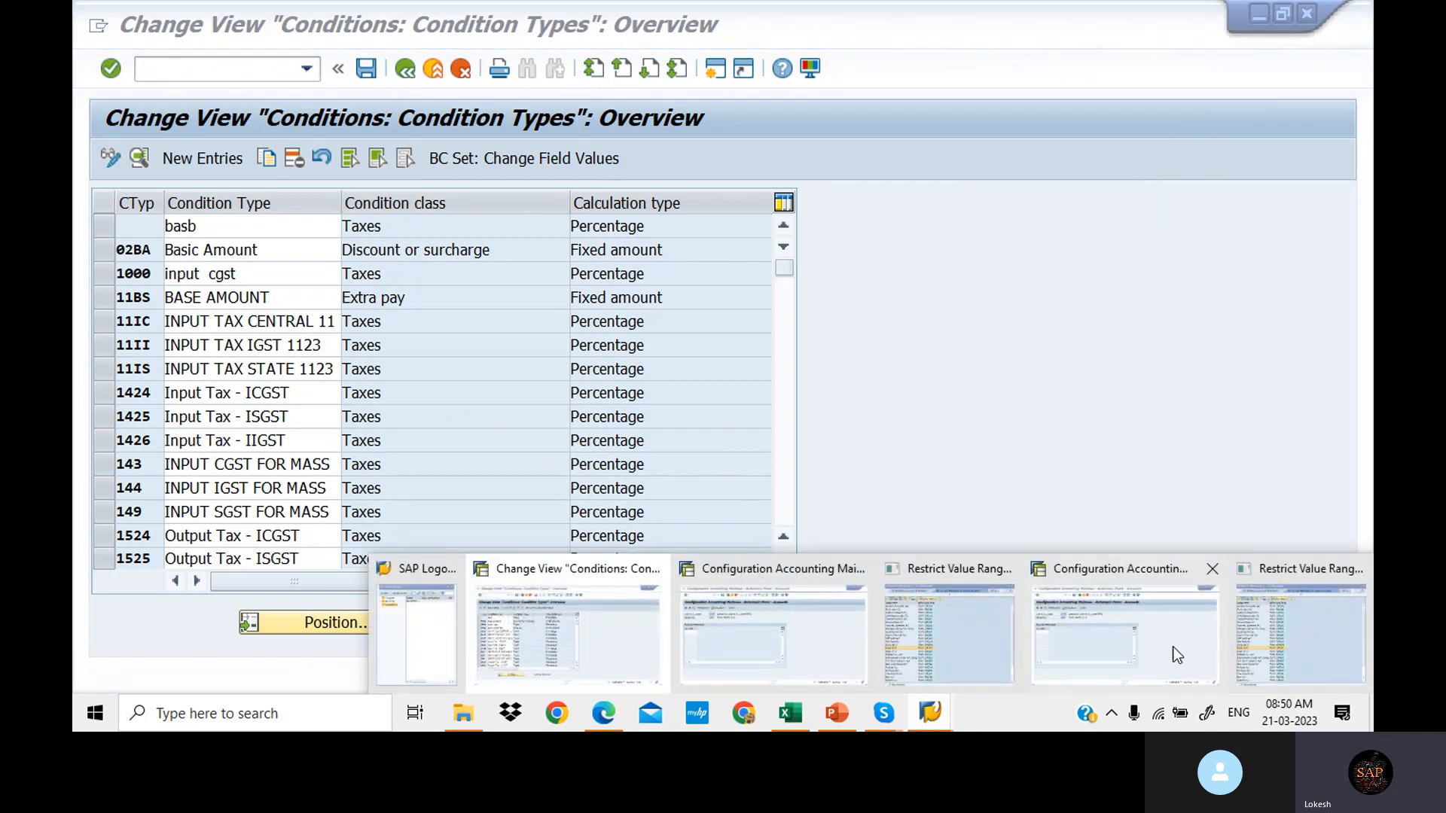
pyautogui.click(1268, 622)
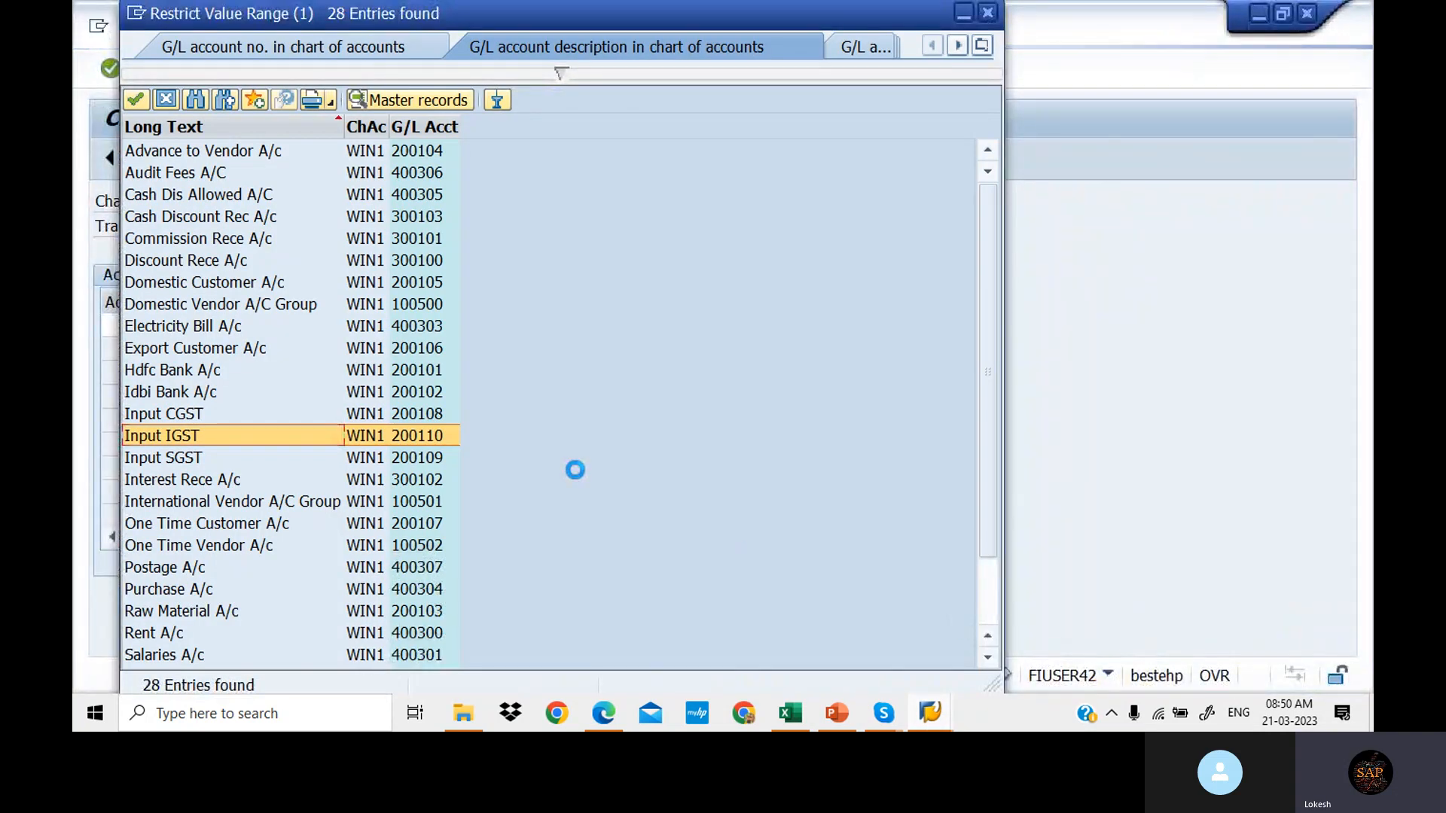
pyautogui.moveTo(776, 7); pyautogui.dragTo(986, 35)
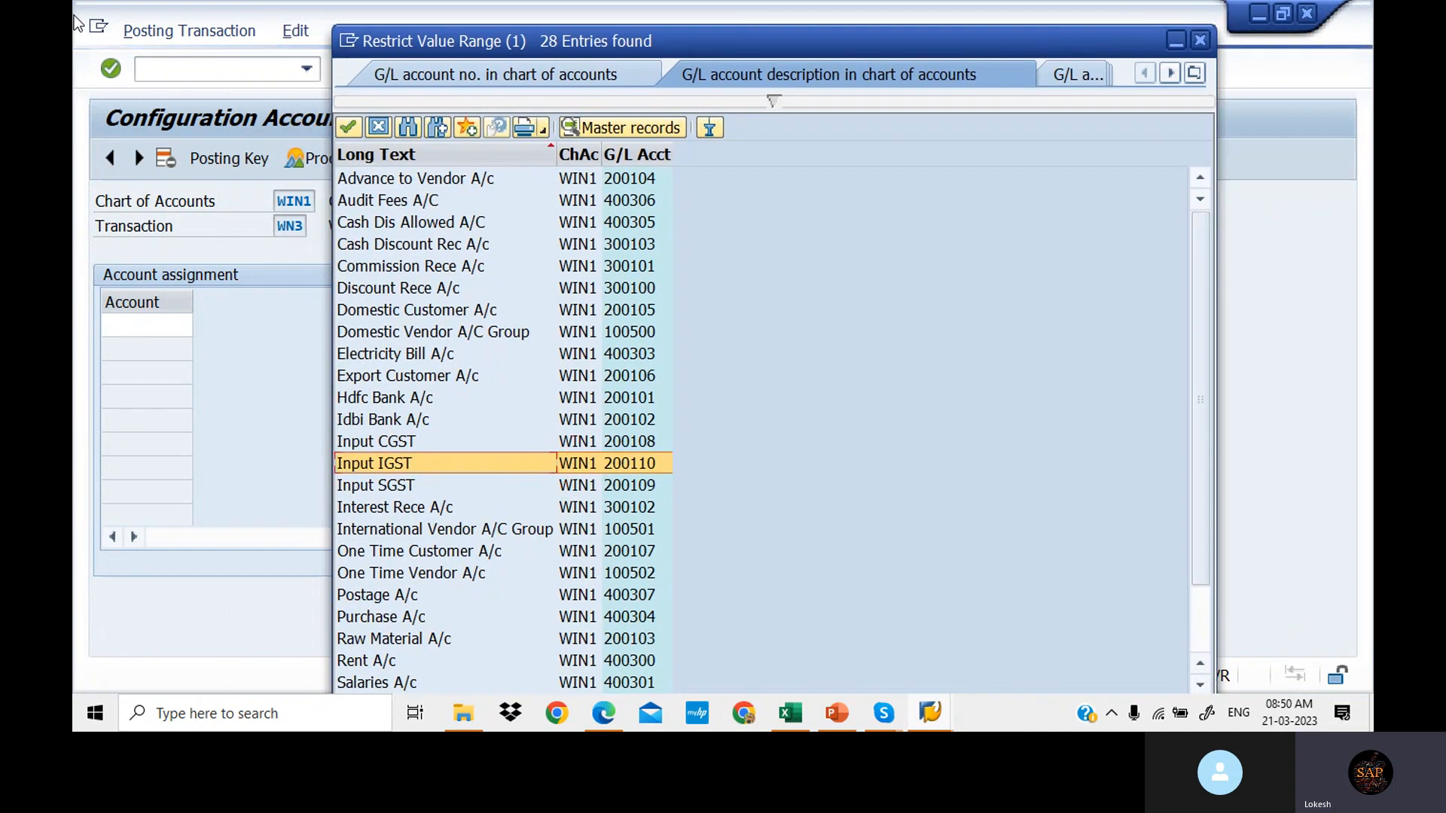
pyautogui.click(99, 28)
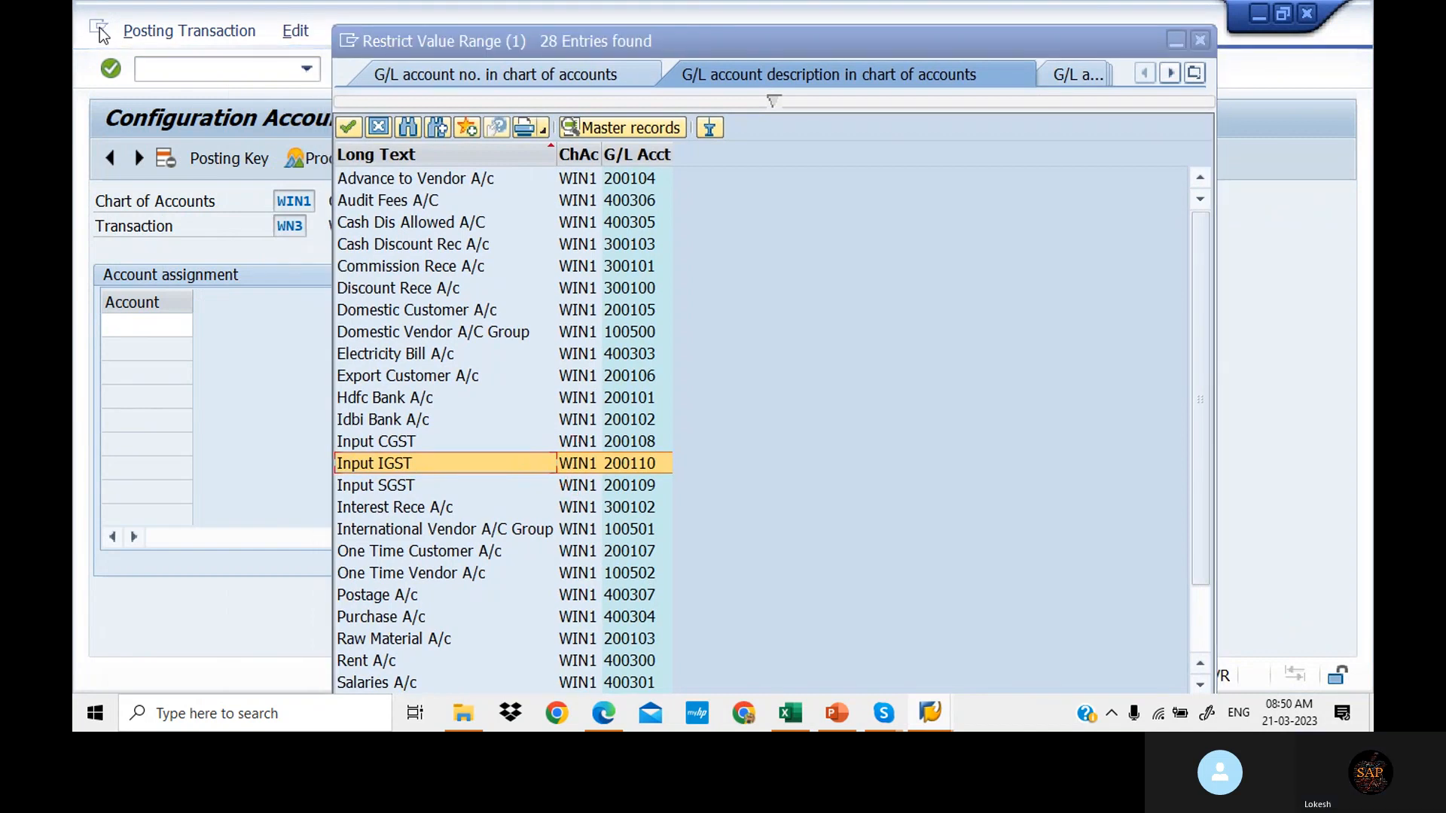
pyautogui.click(169, 254)
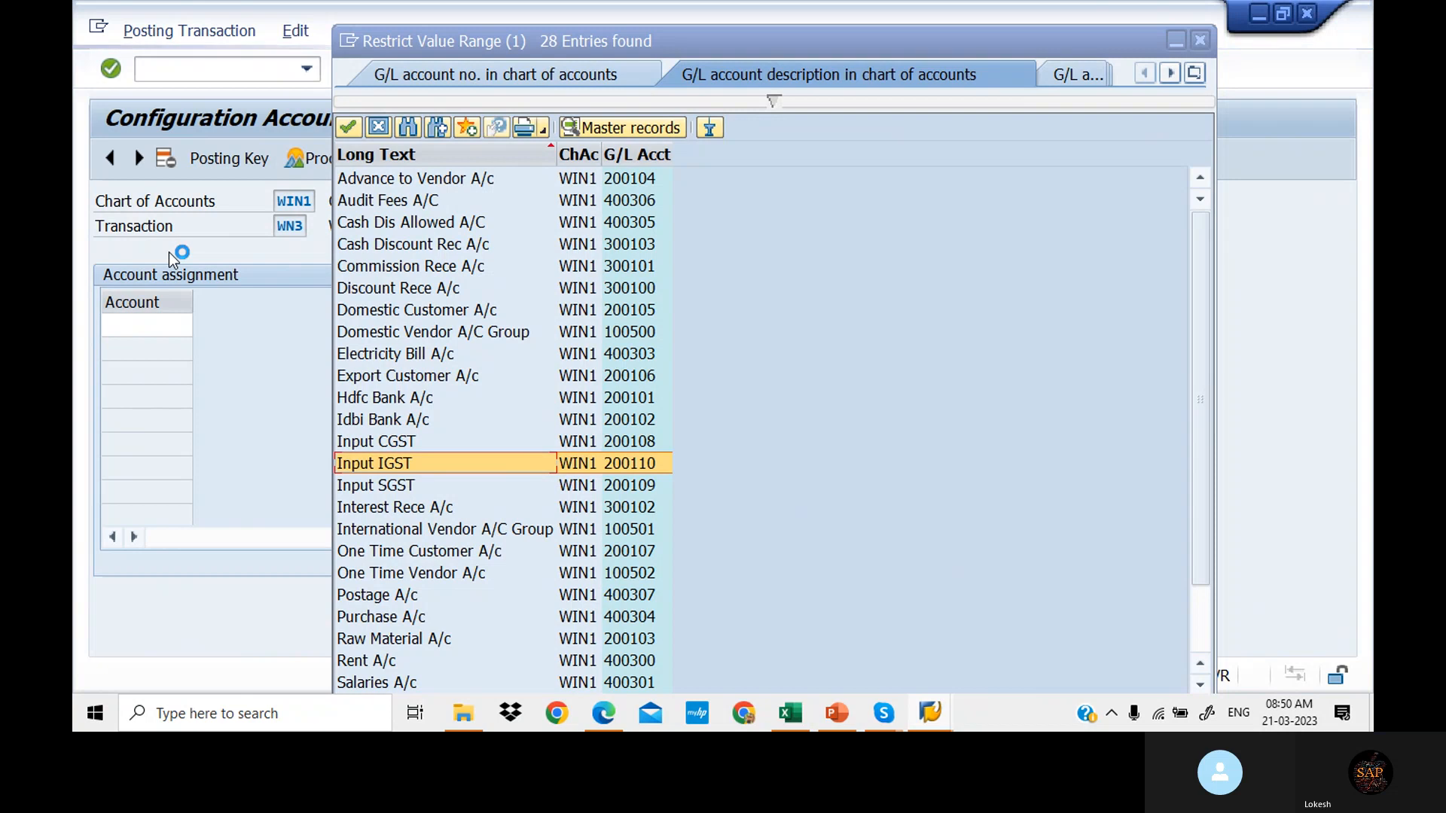
# Step: Switch to the GST sheet in Excel and check the transaction code for maintaining excise duty tax codes
pyautogui.click(800, 724)
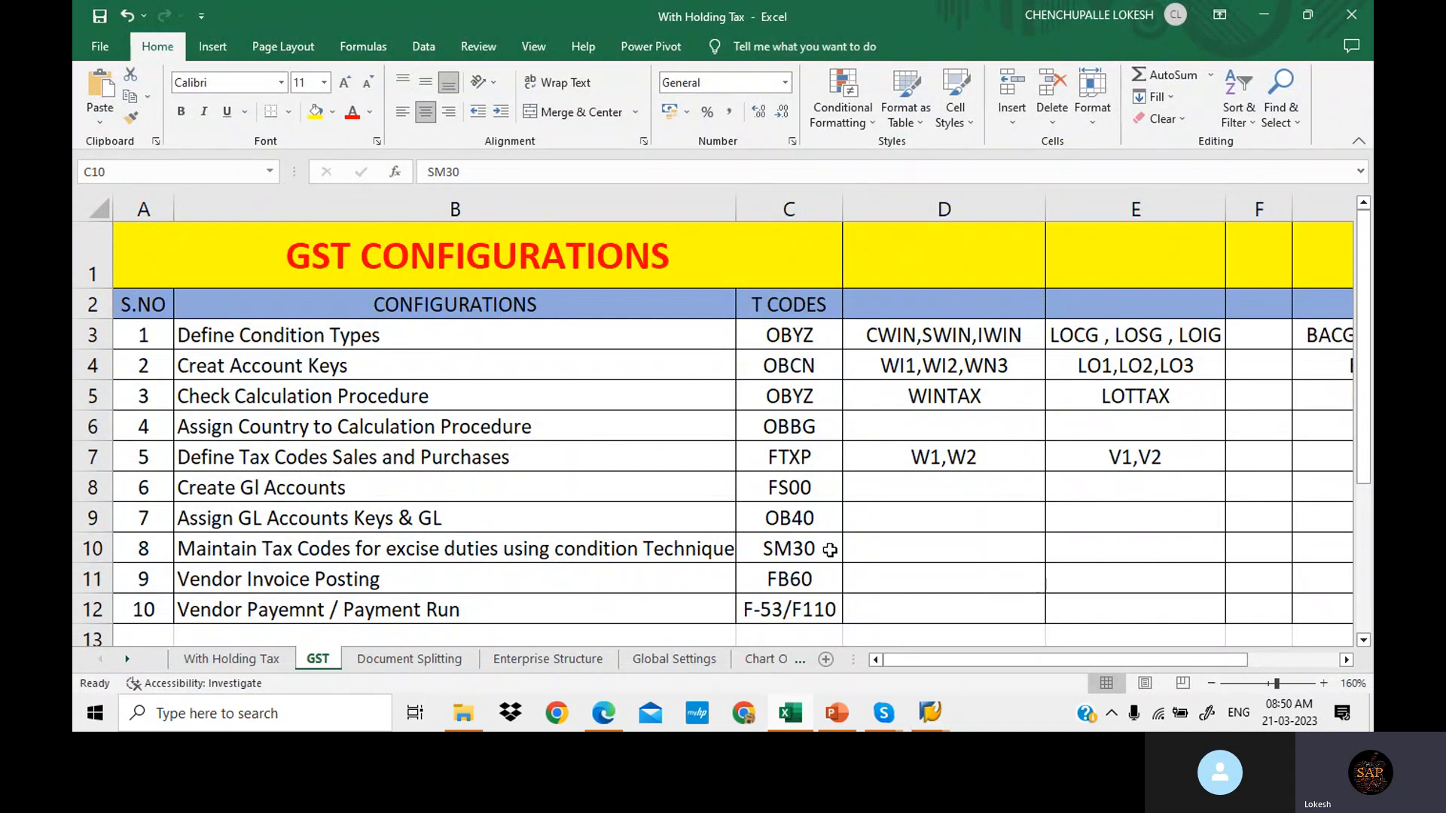
pyautogui.click(938, 545)
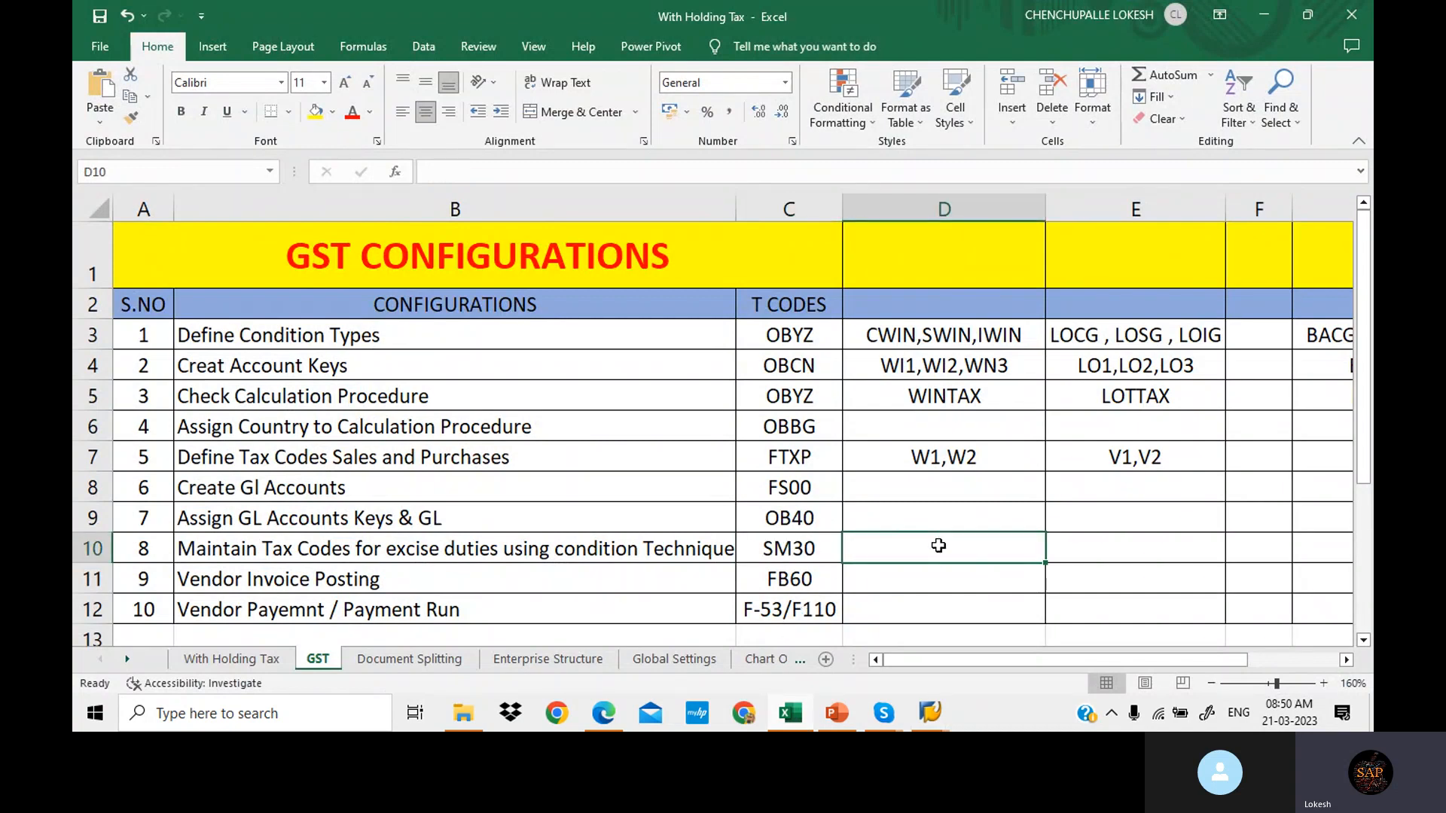
pyautogui.click(815, 550)
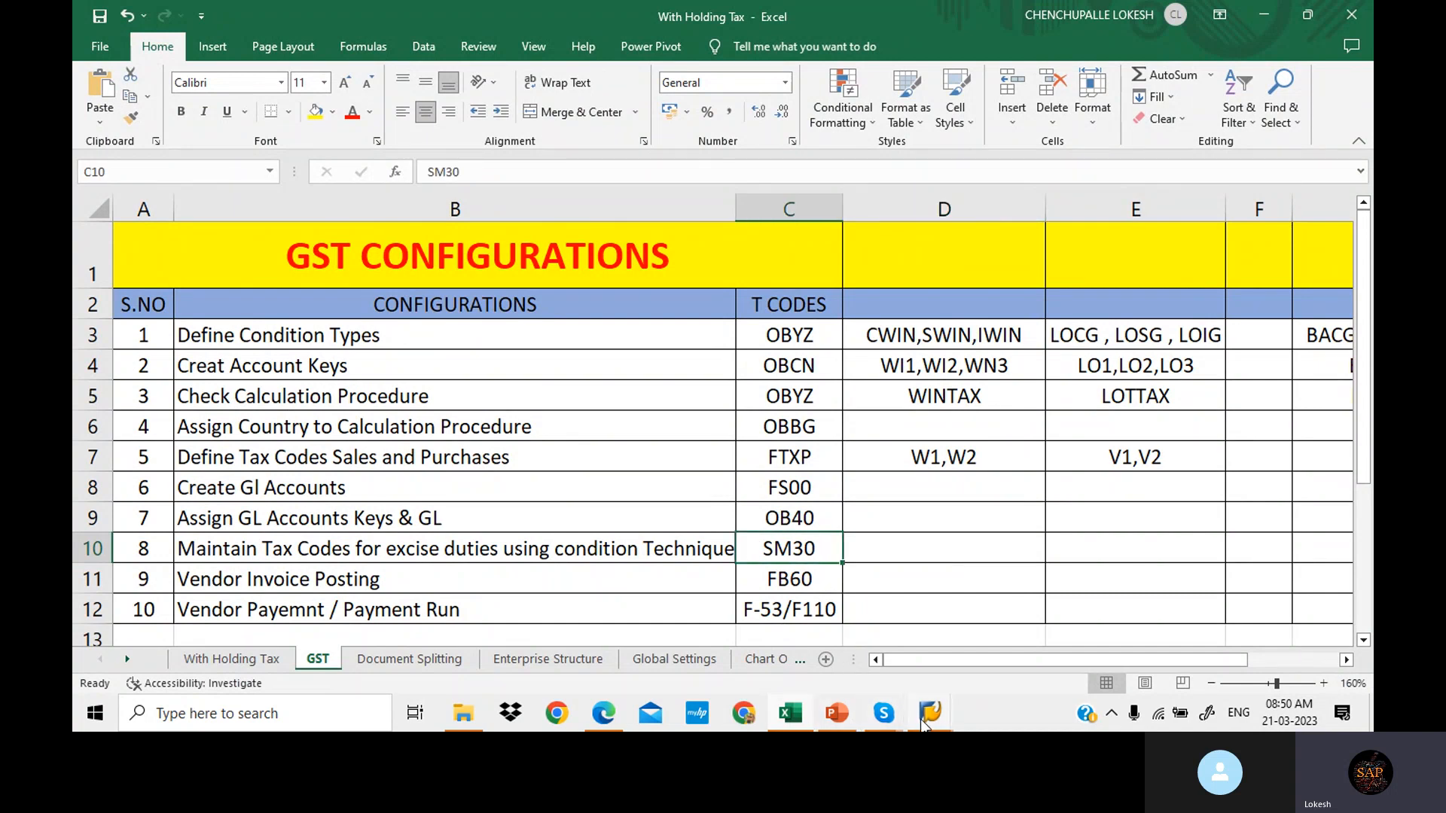
# Step: Log on to SAP client 800 again from SAP Logon with the user ID and password, ending the other logons
pyautogui.moveTo(928, 719)
pyautogui.click(747, 652)
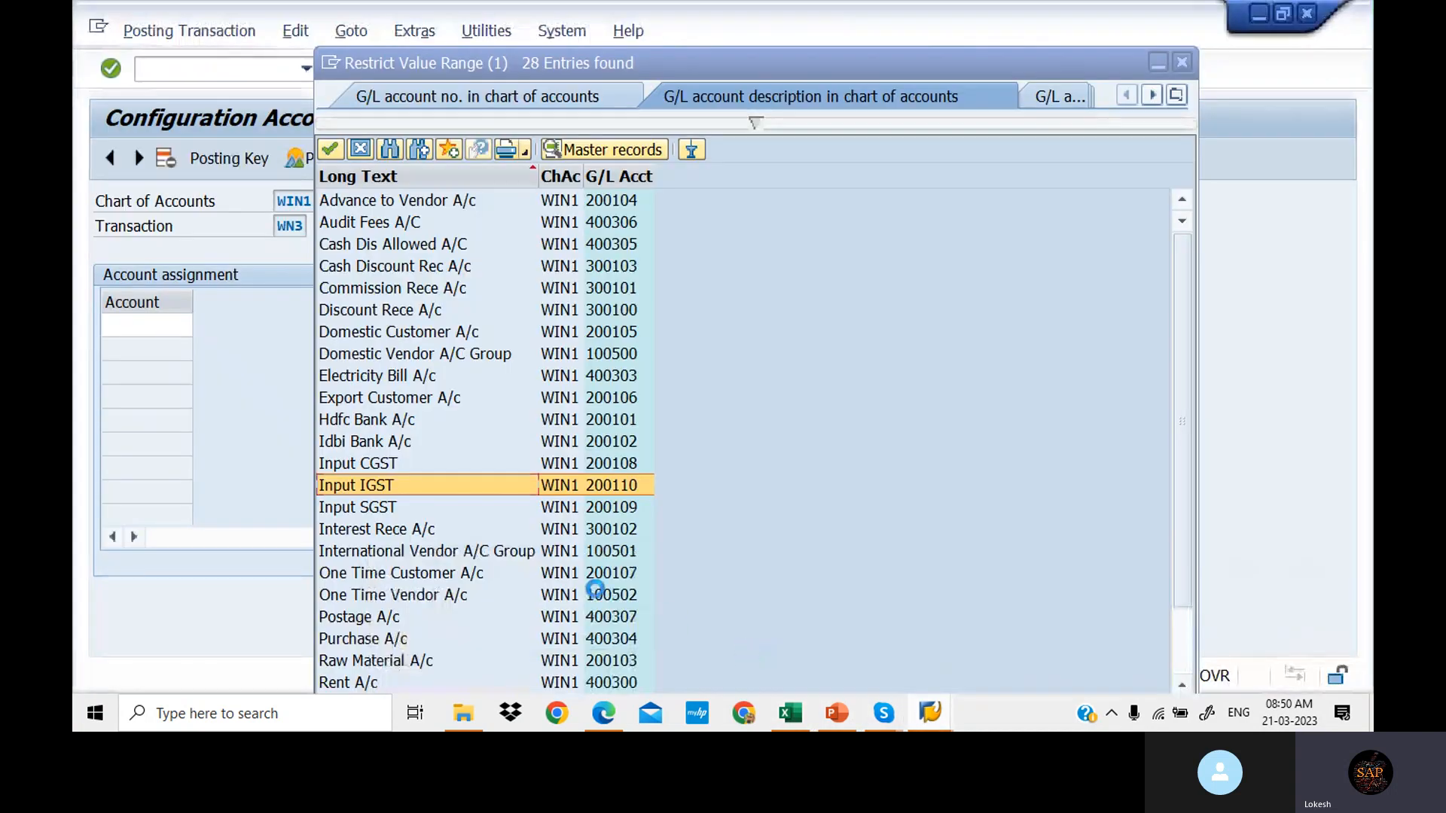
pyautogui.moveTo(915, 716)
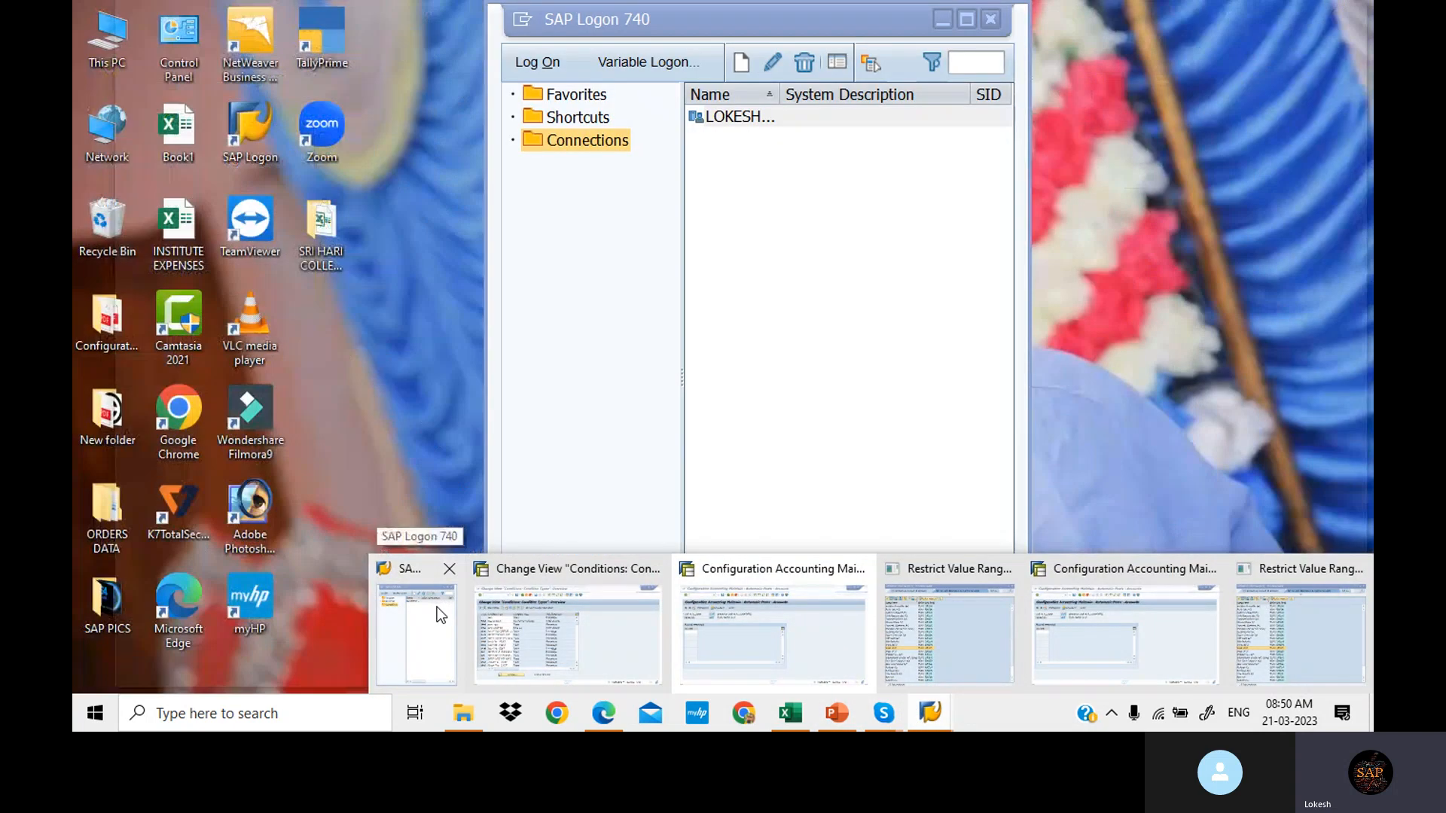
pyautogui.click(437, 607)
pyautogui.doubleClick(841, 114)
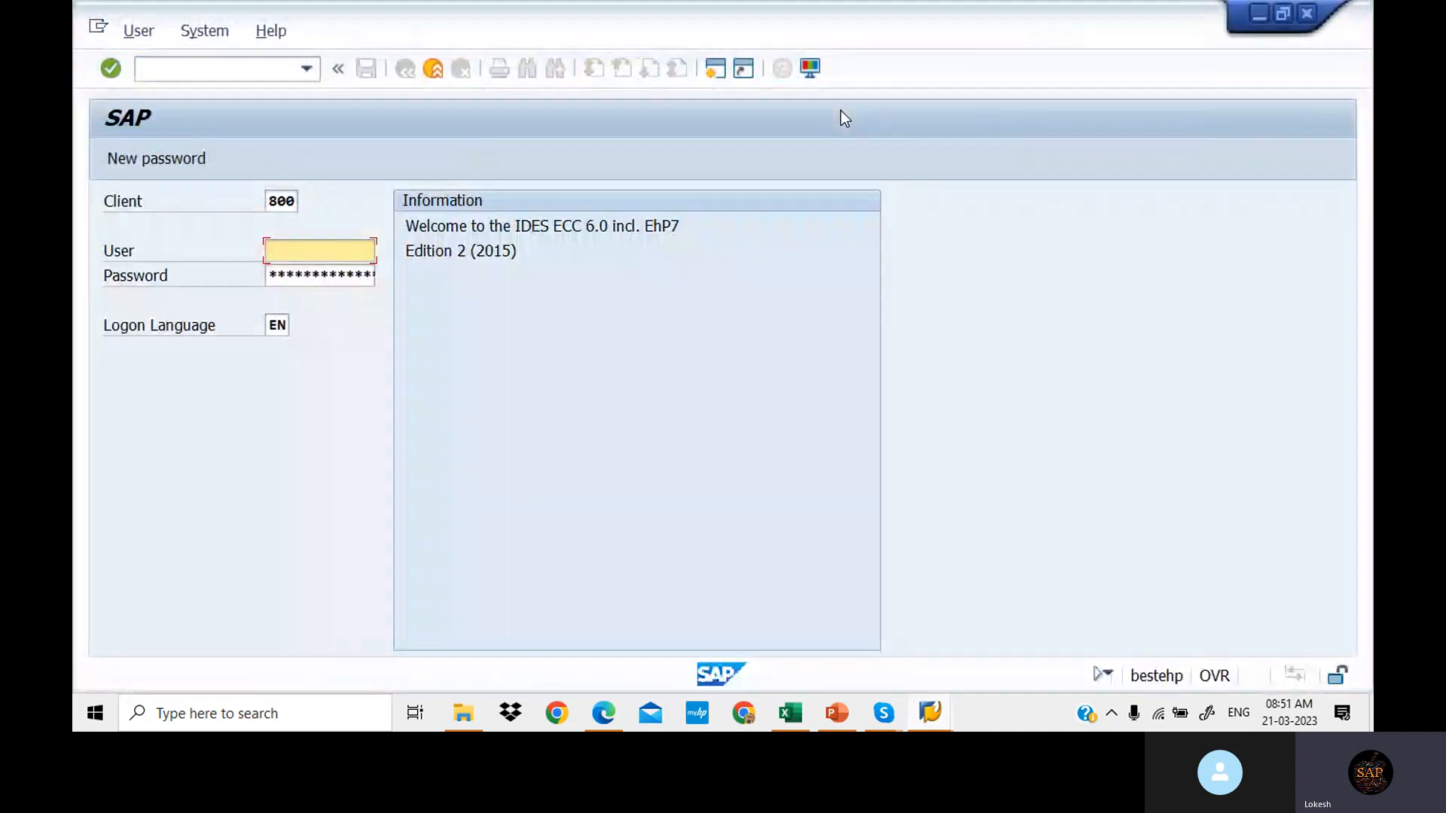
pyautogui.press('Down')
pyautogui.press('Tab')
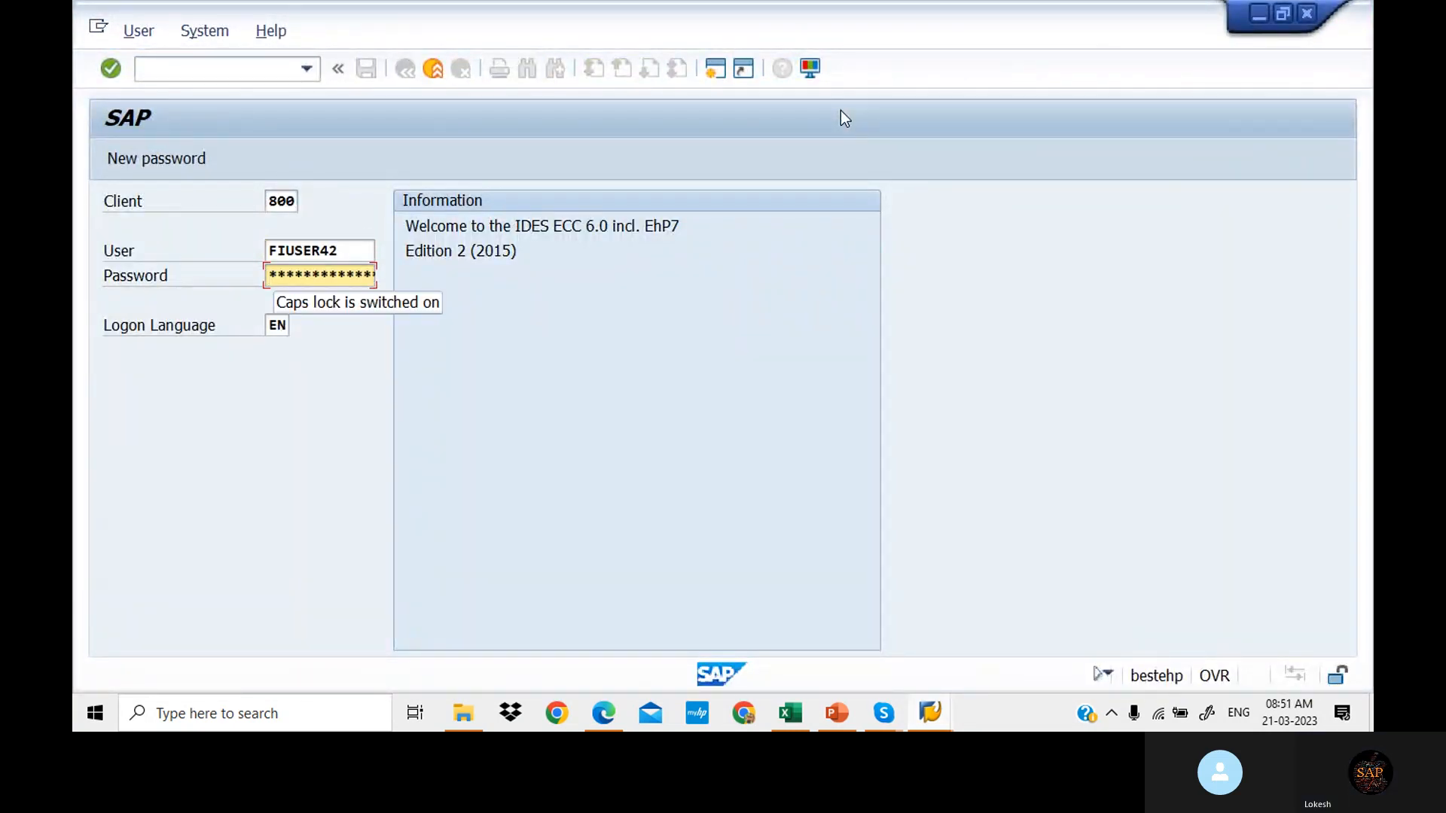
pyautogui.write('***')
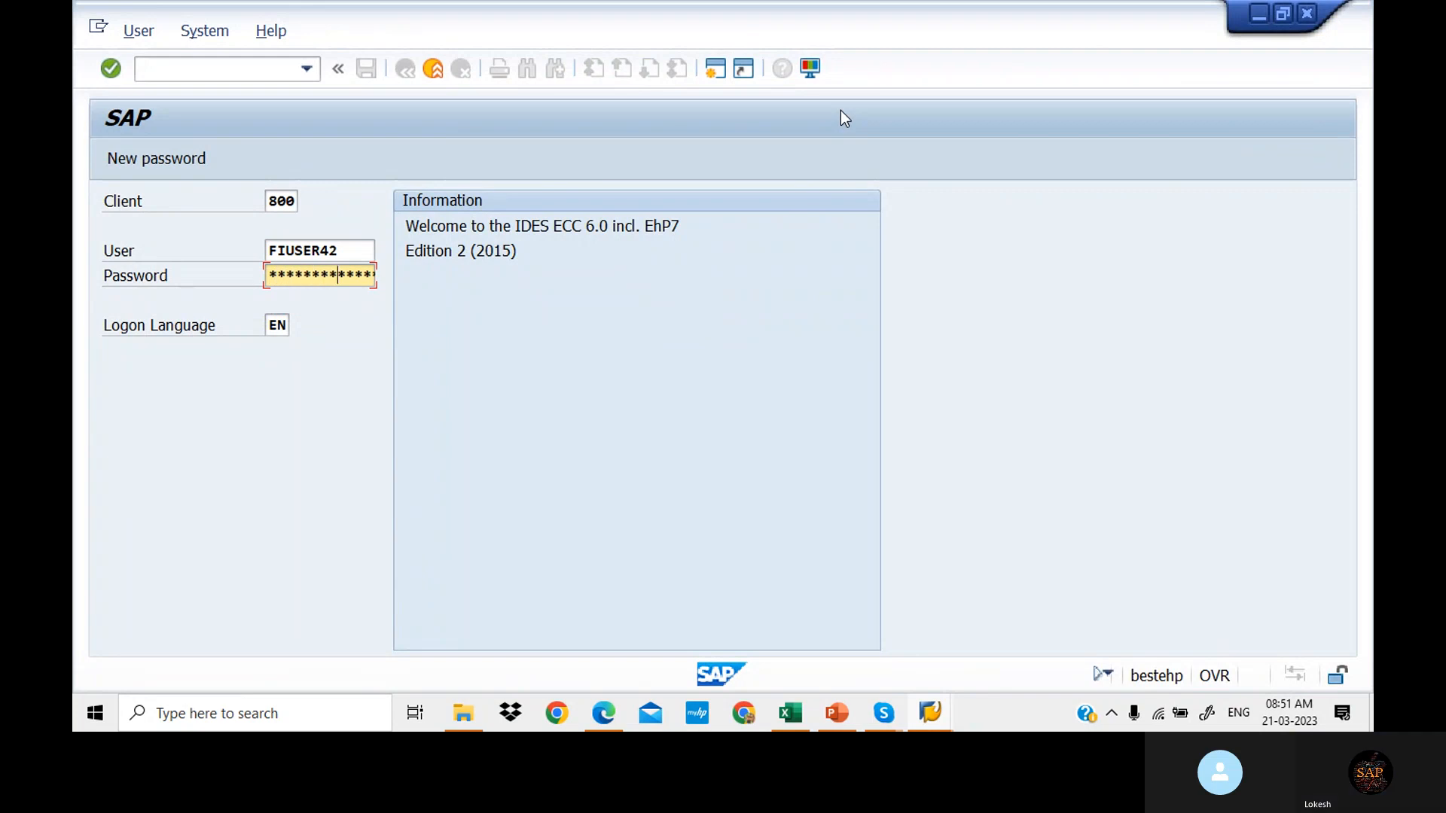
pyautogui.press('Return')
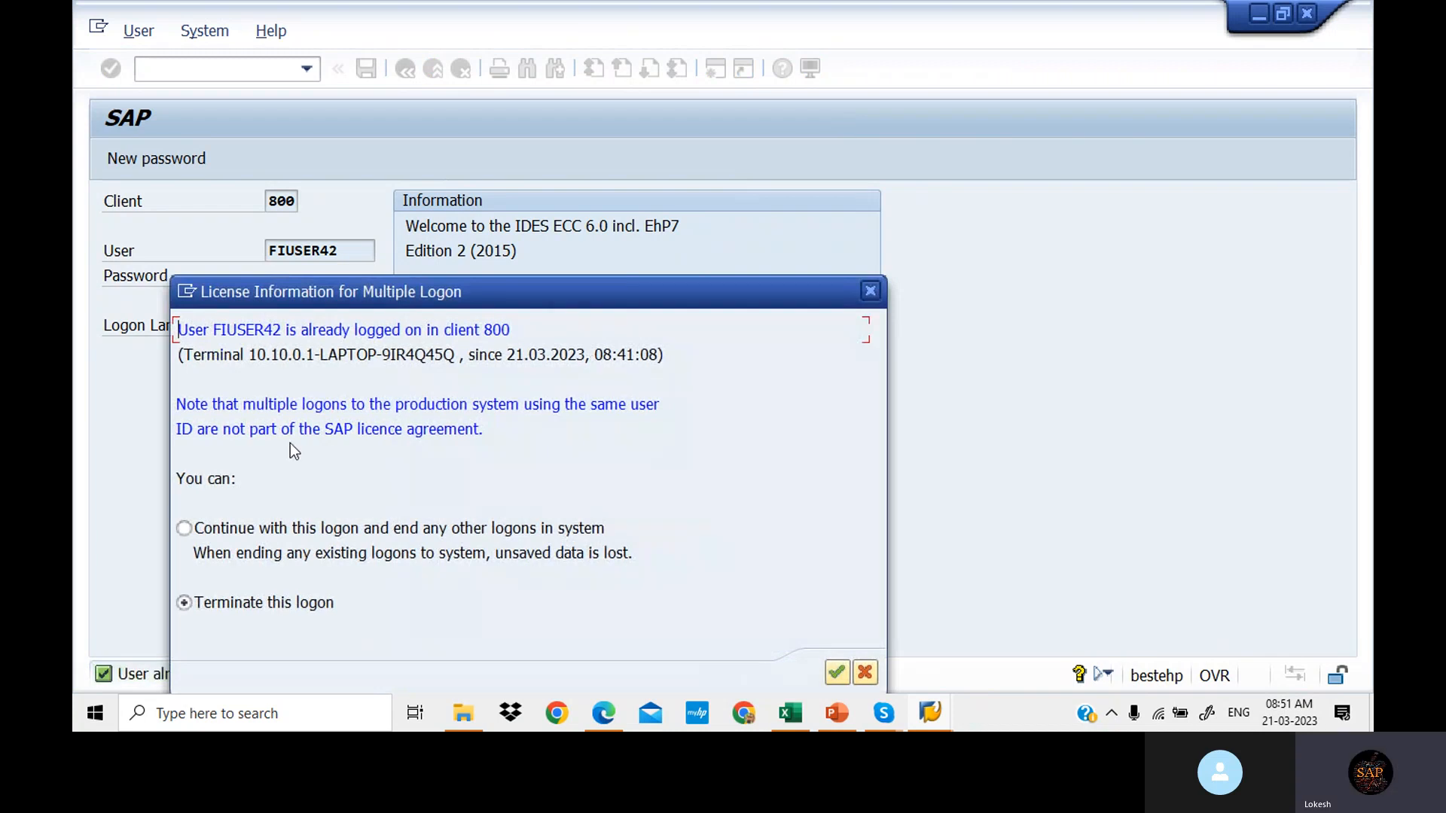
pyautogui.click(838, 684)
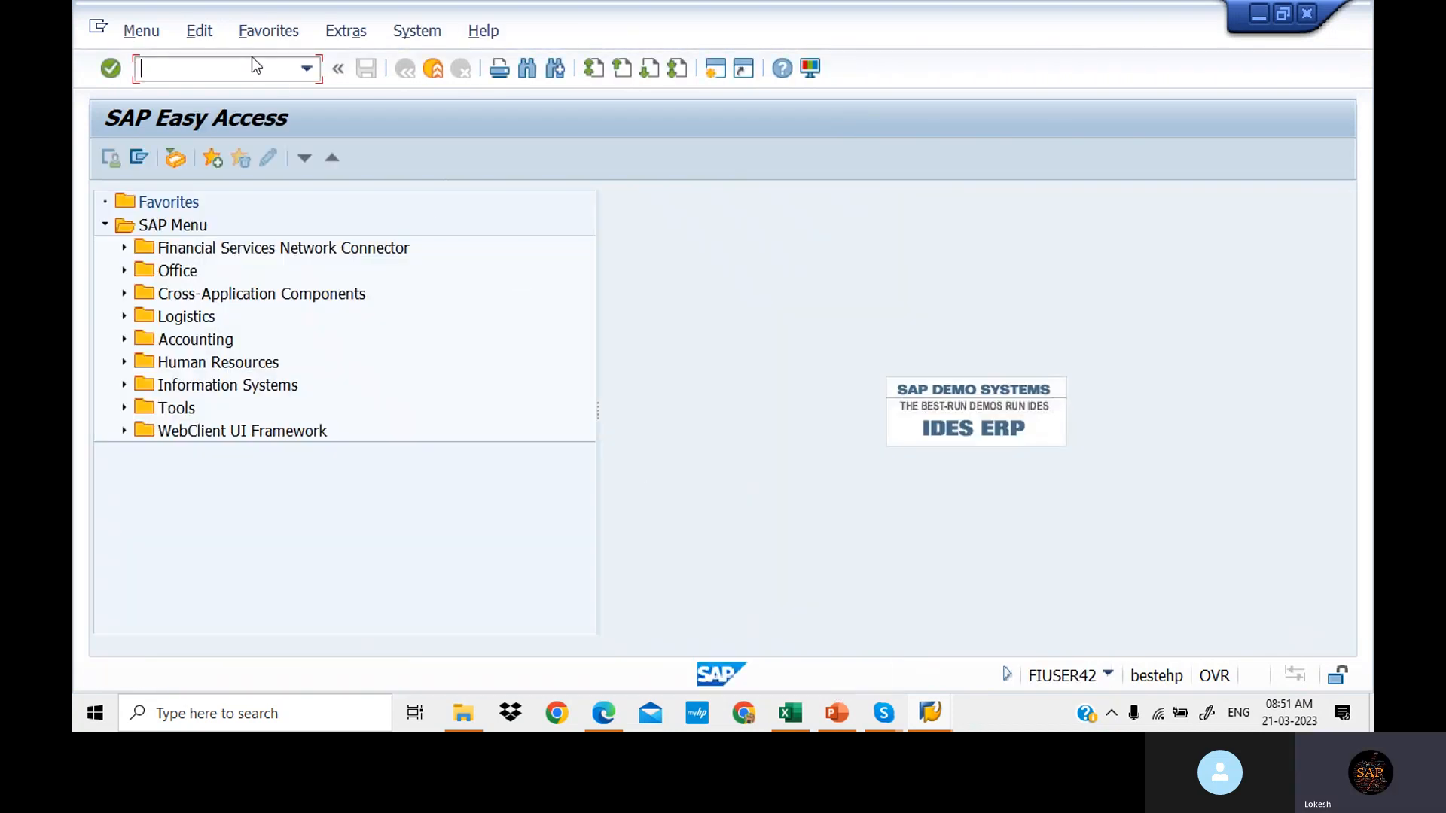
# Step: Open table view maintenance with transaction SM30
pyautogui.write('SM30')
pyautogui.press('Return')
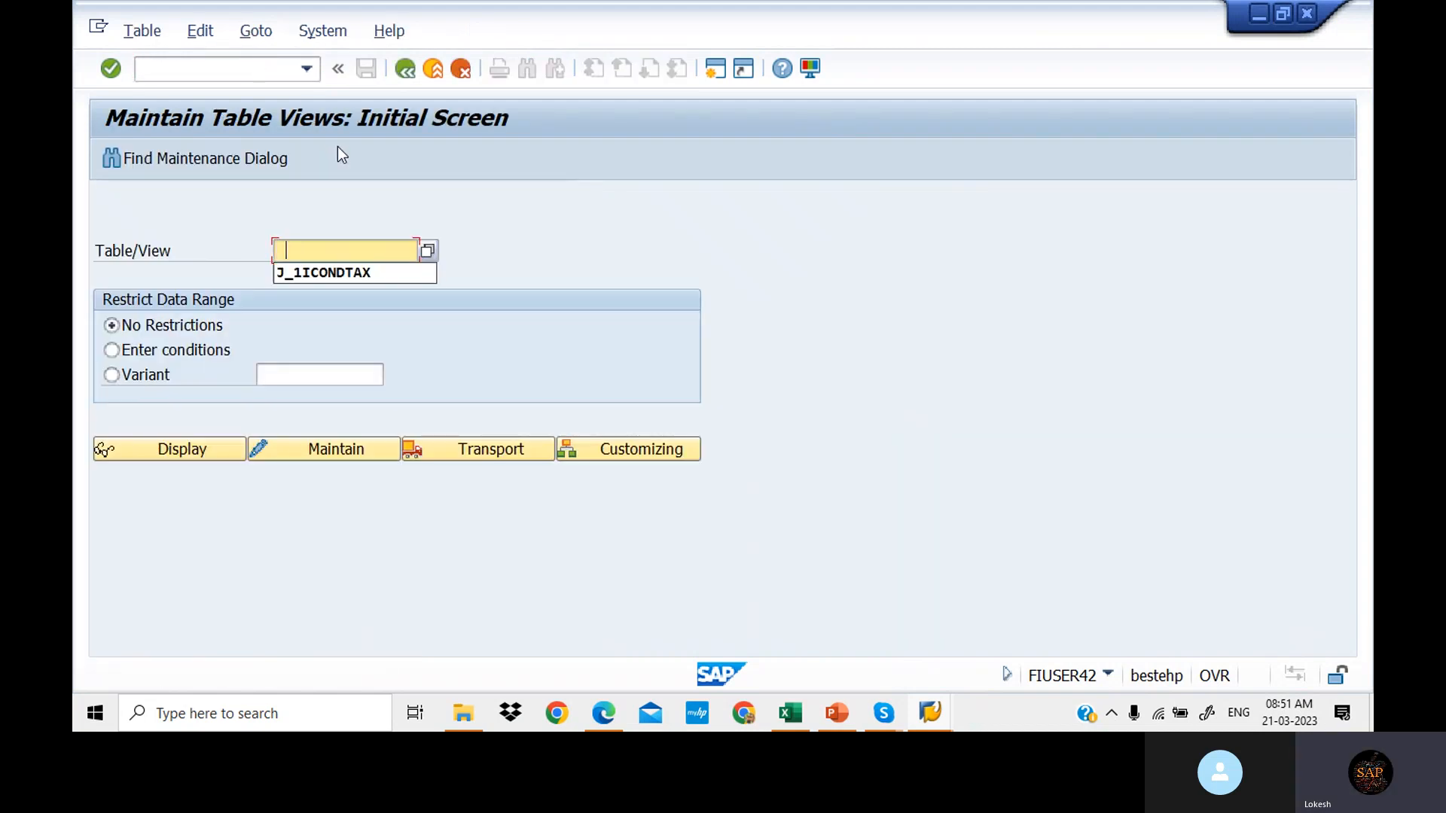
# Step: Open view J_1ICONDTAX for maintenance and add a new entry for company code WING with tax code W1
pyautogui.click(371, 273)
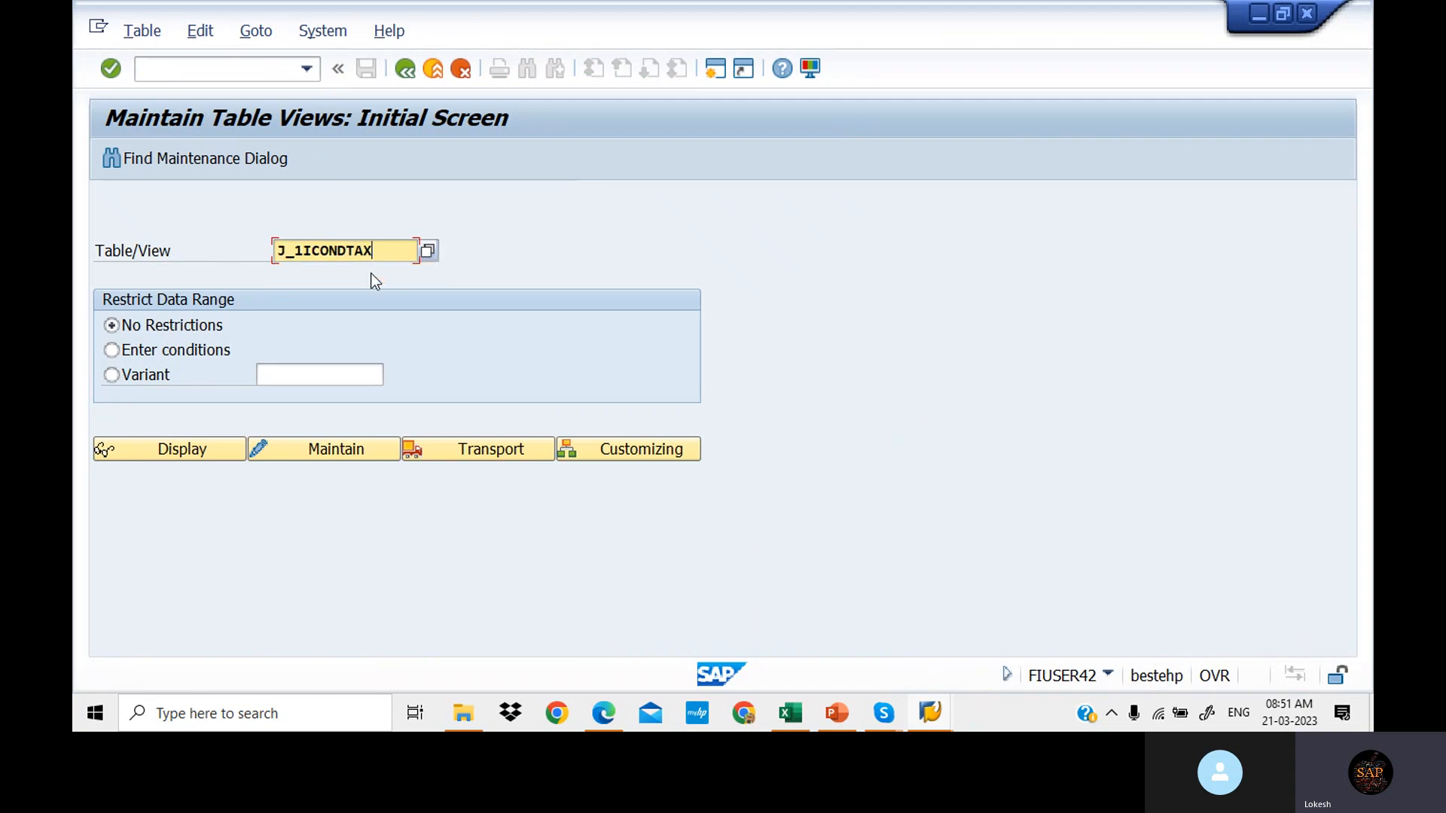
pyautogui.click(323, 451)
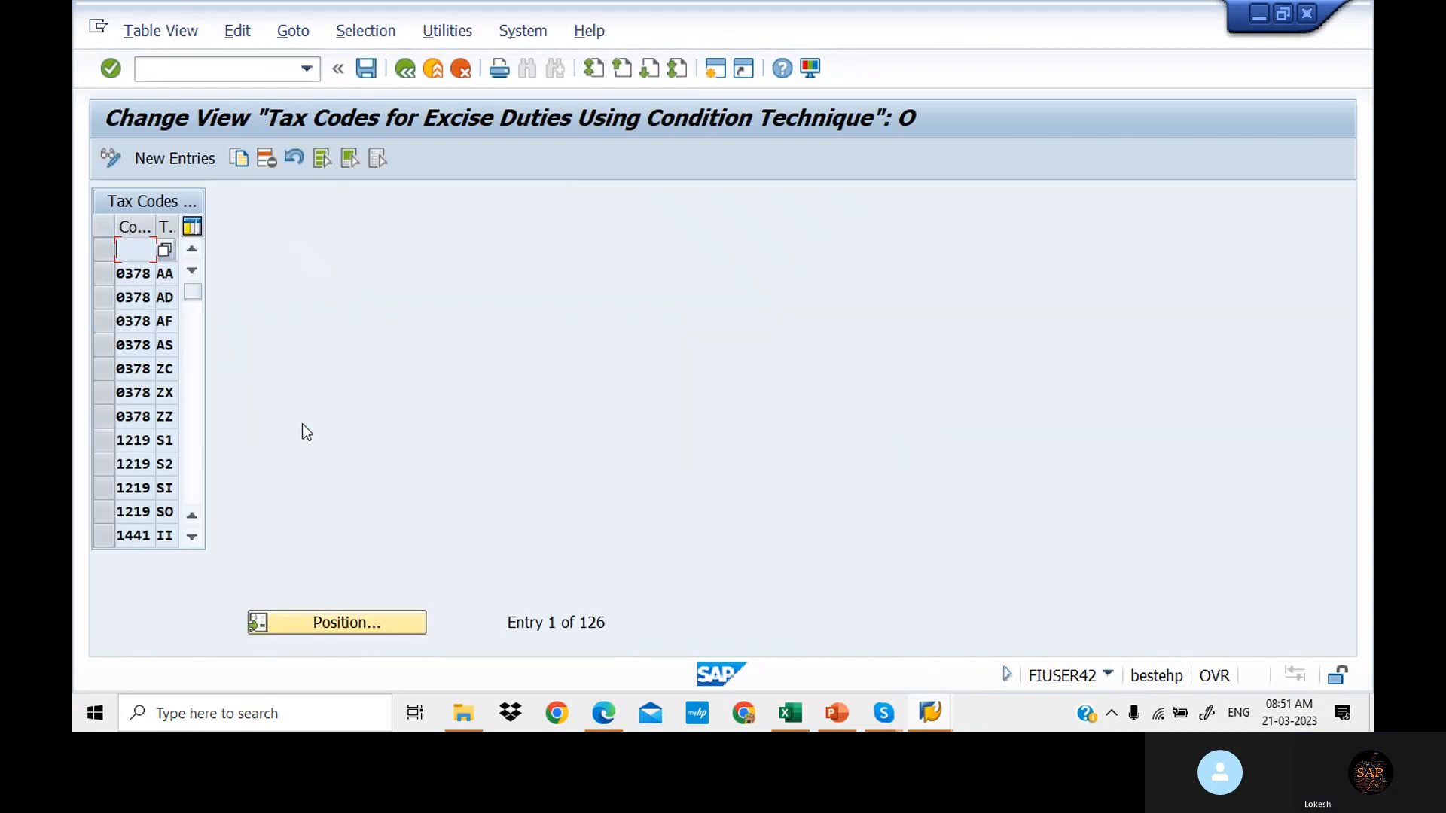
pyautogui.click(194, 158)
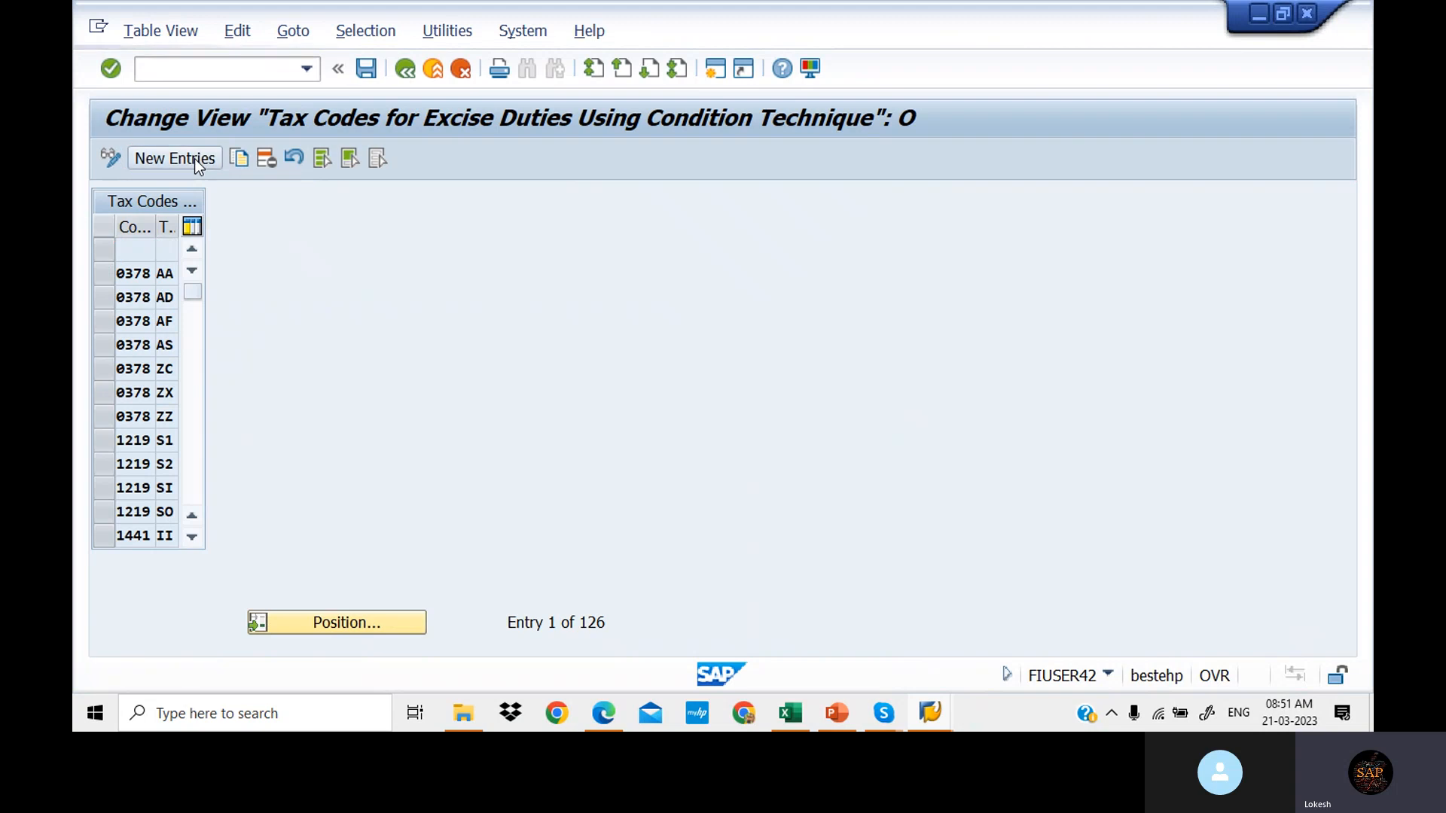
pyautogui.click(146, 247)
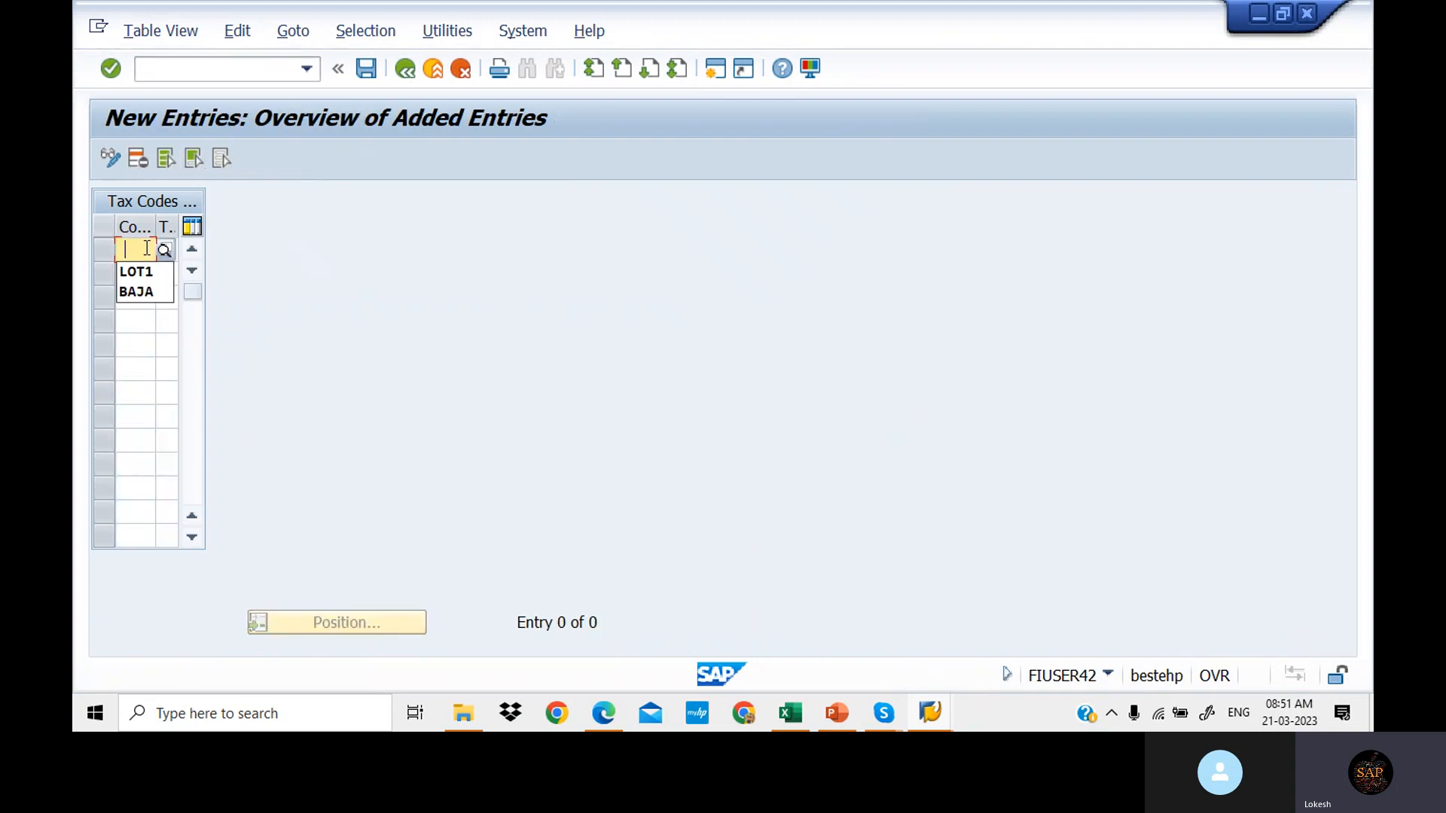
pyautogui.write('WING')
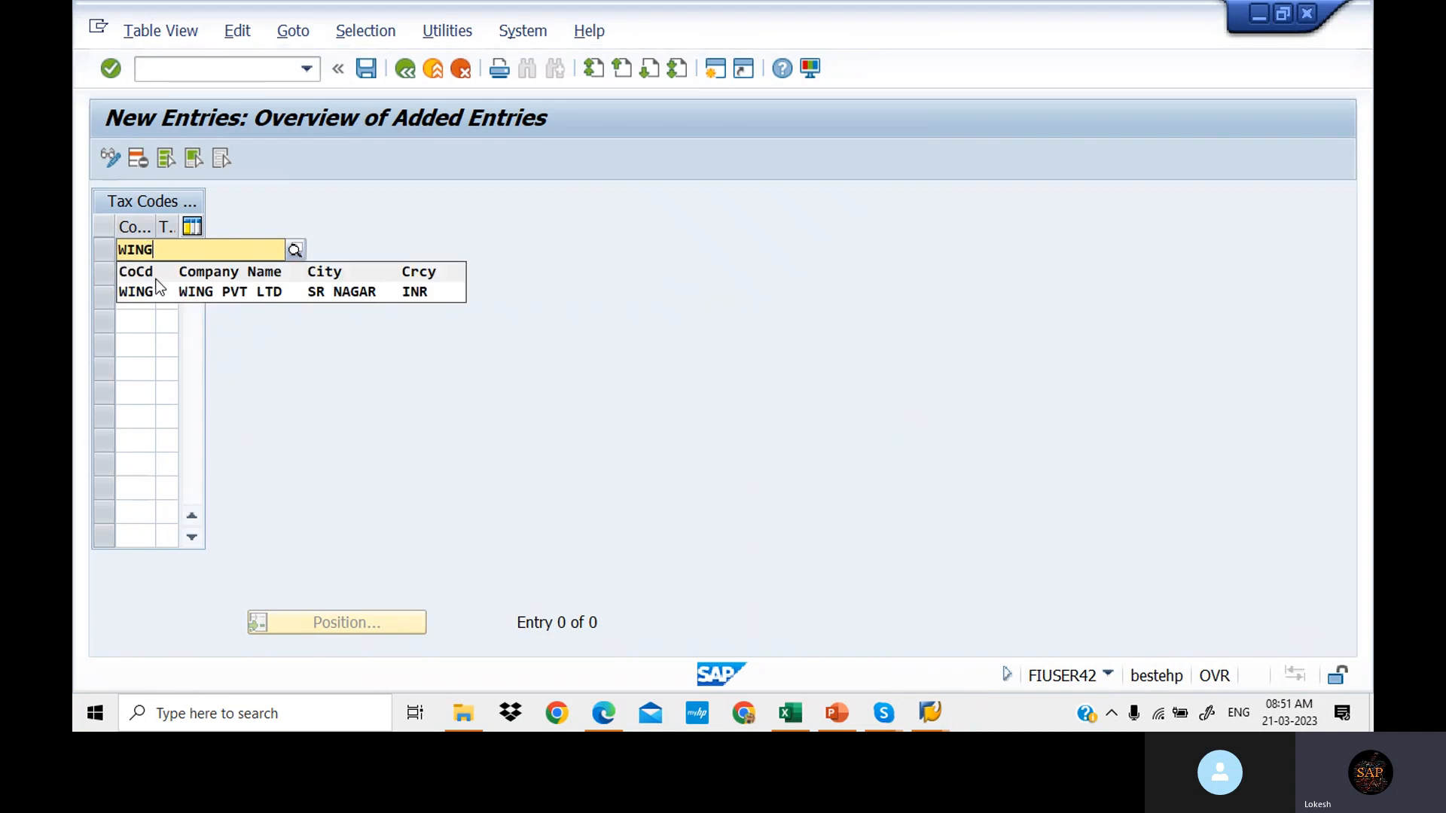
pyautogui.click(160, 289)
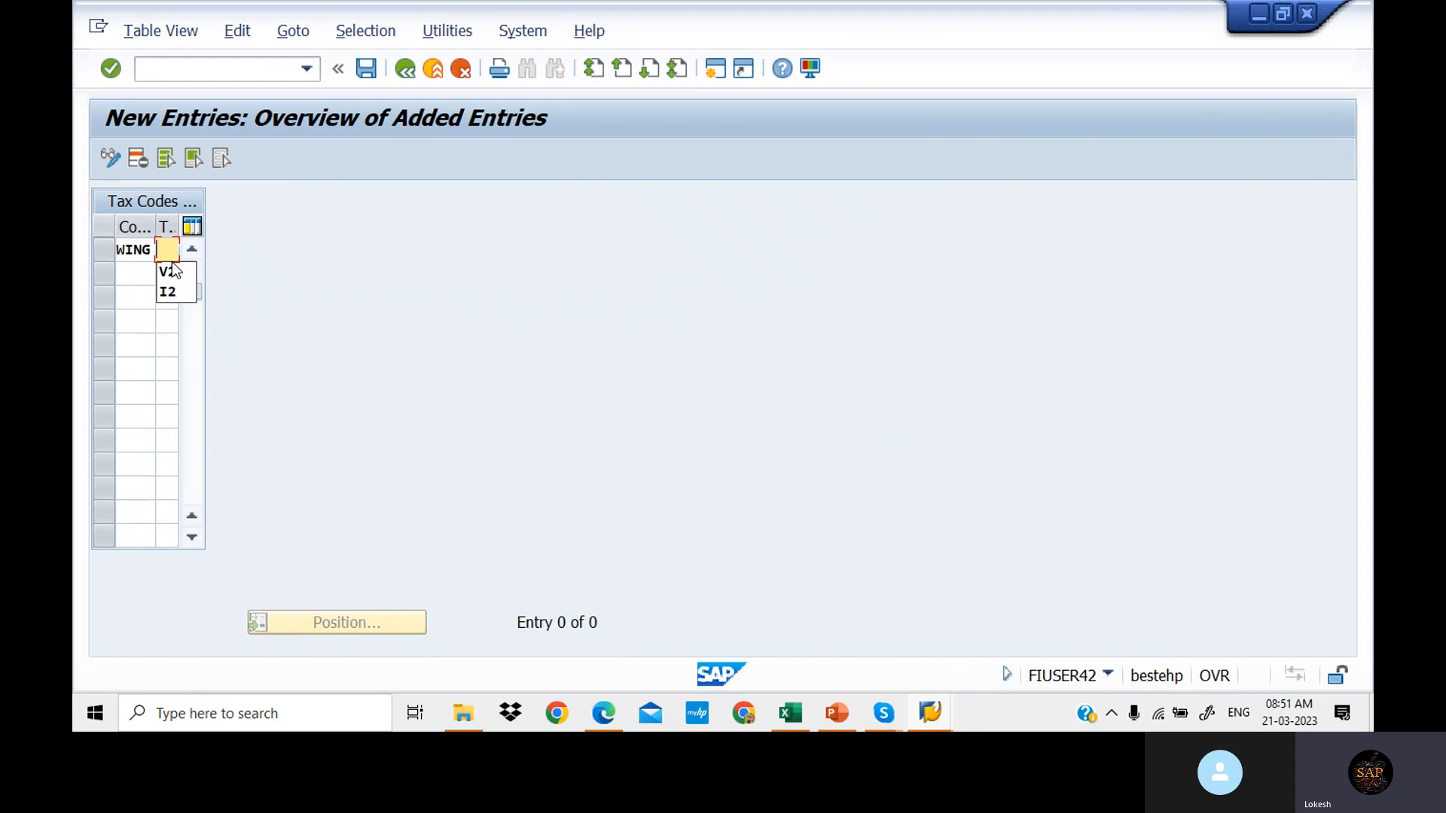
pyautogui.write('W1')
# Step: Add a second entry for company code WING with tax code W2
pyautogui.click(134, 271)
pyautogui.write('WIN')
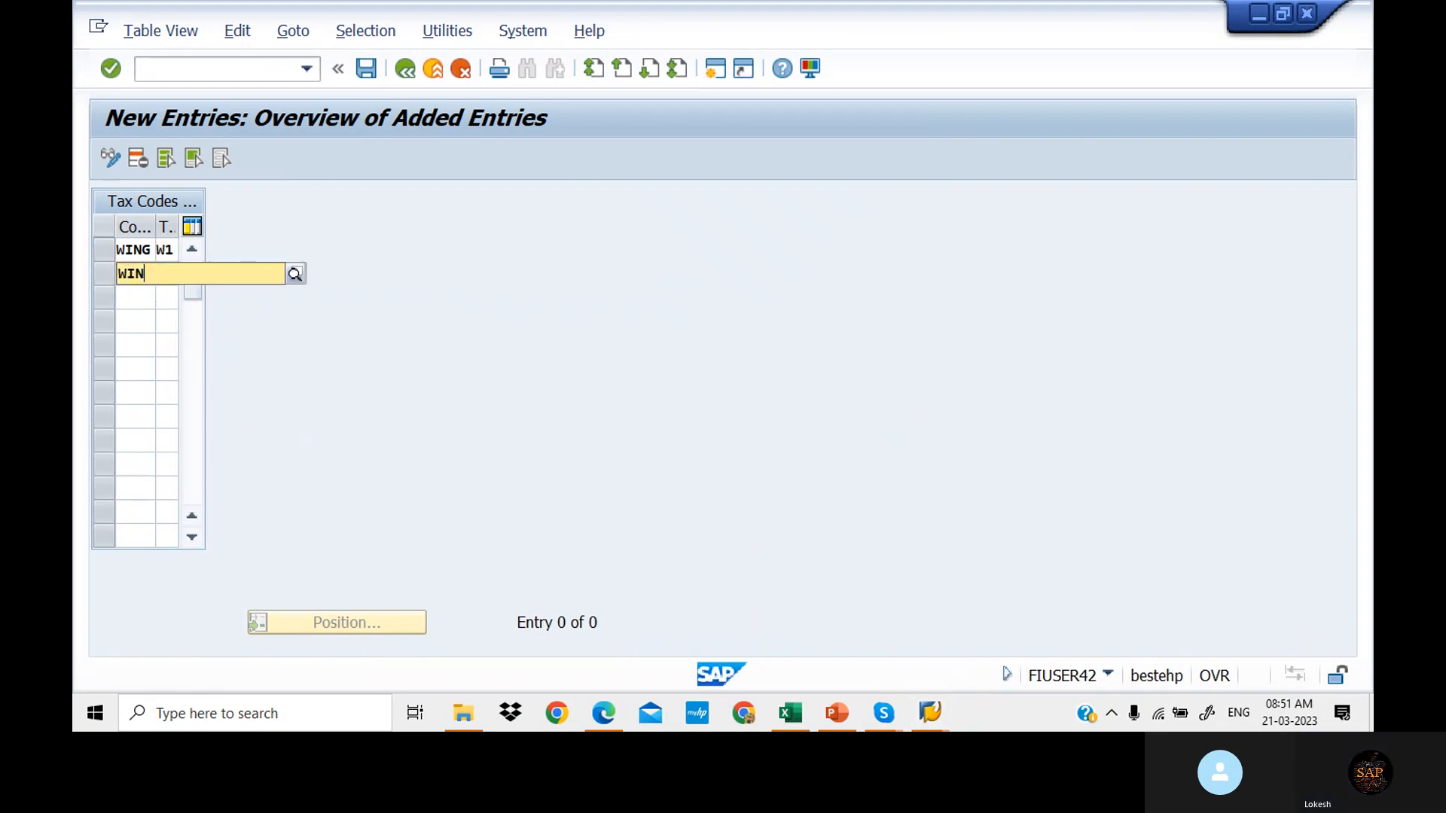
pyautogui.write('G')
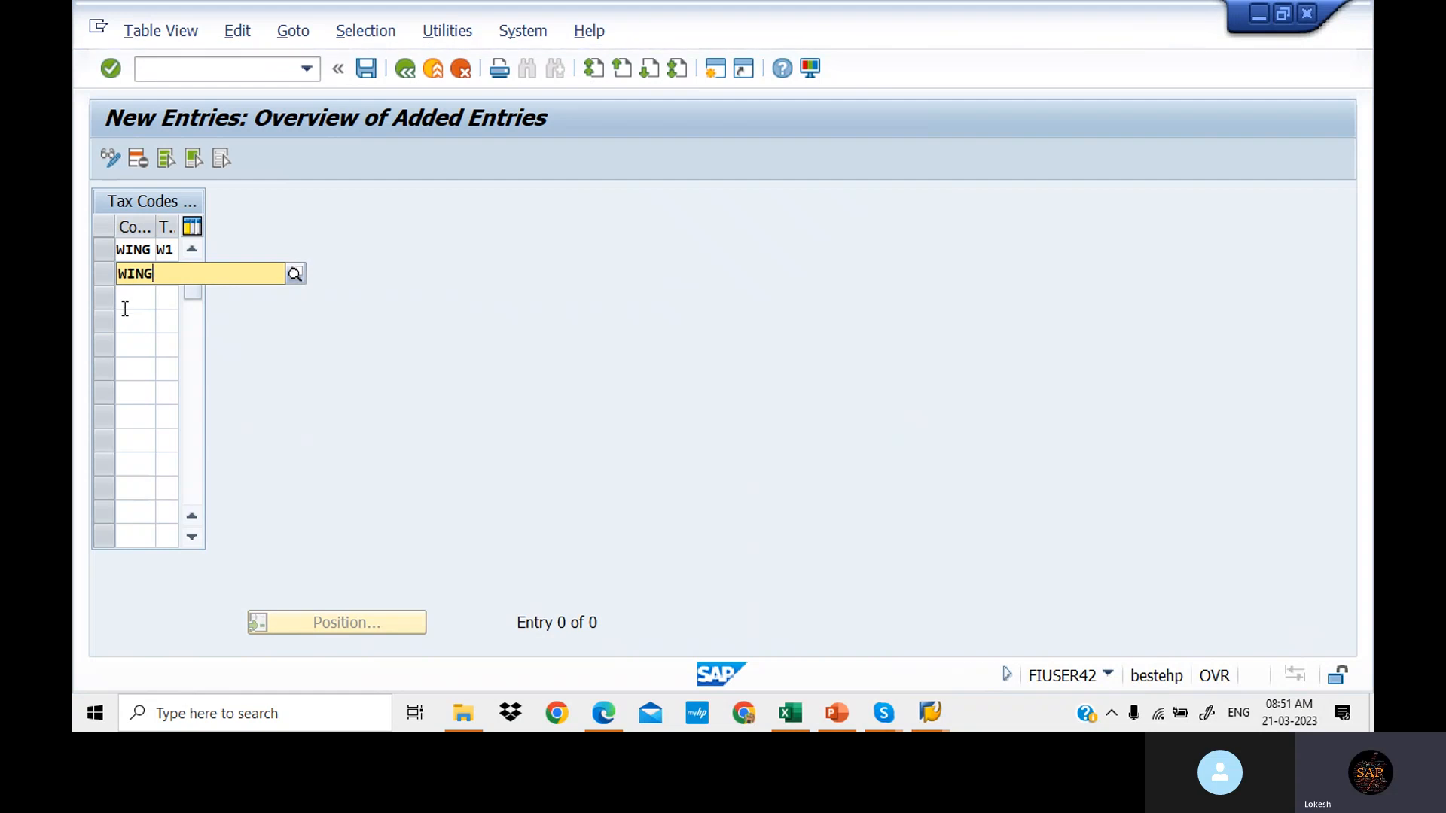
pyautogui.press('Tab')
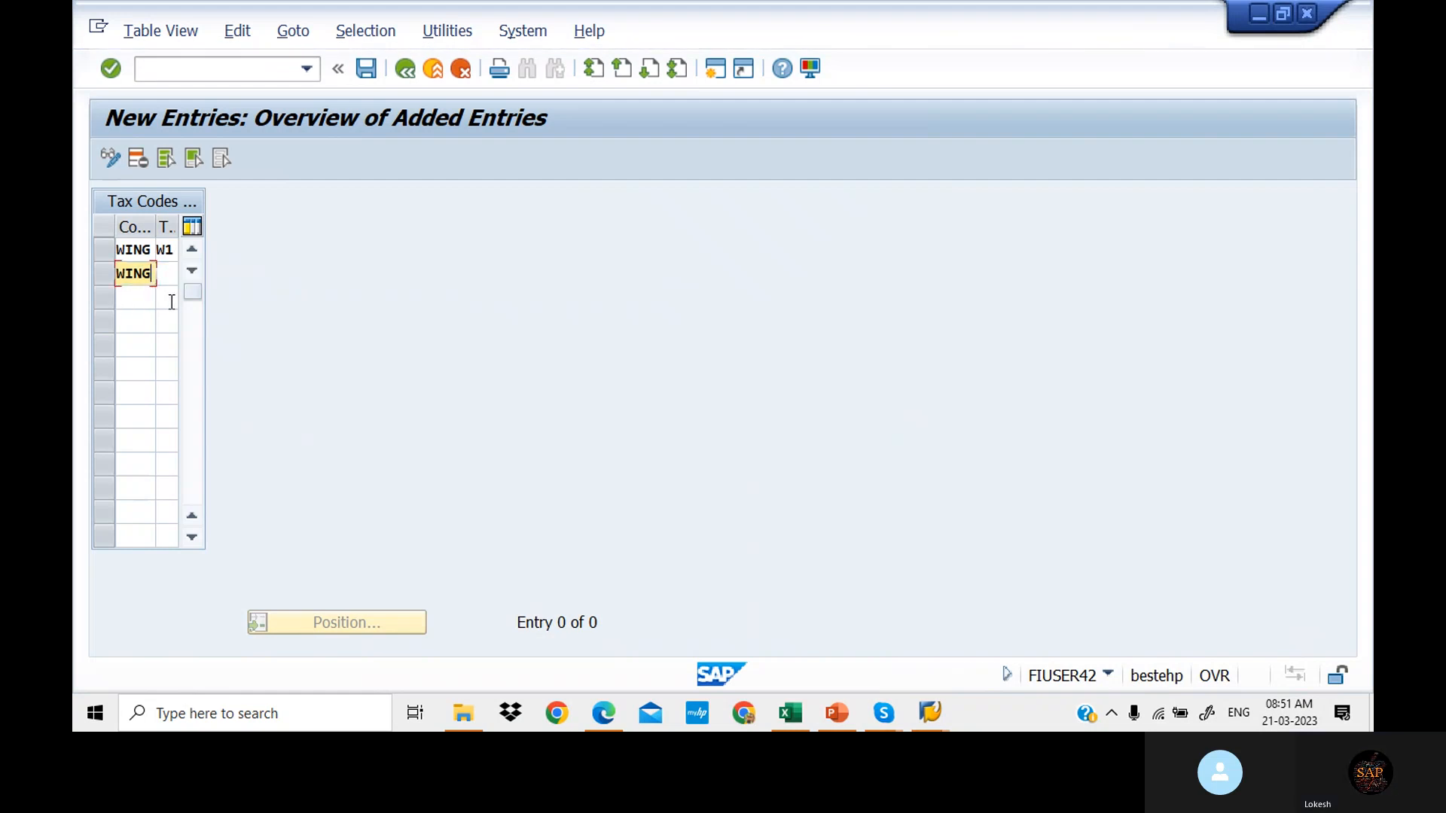
pyautogui.write('W2')
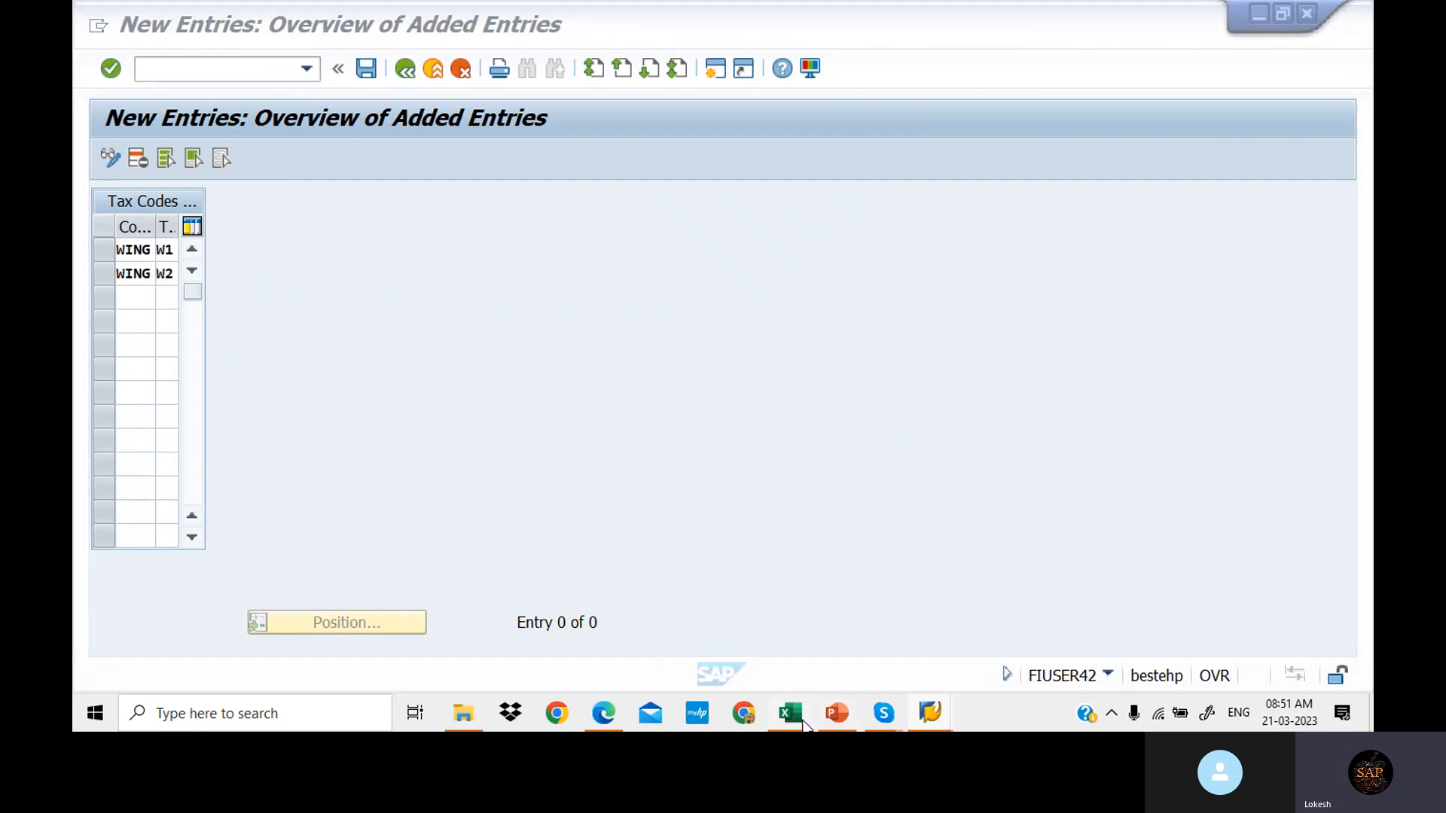
# Step: Check the planned tax codes in the Excel GST sheet and save the new SAP entries under the GST CONFIGURATION customizing request
pyautogui.click(803, 721)
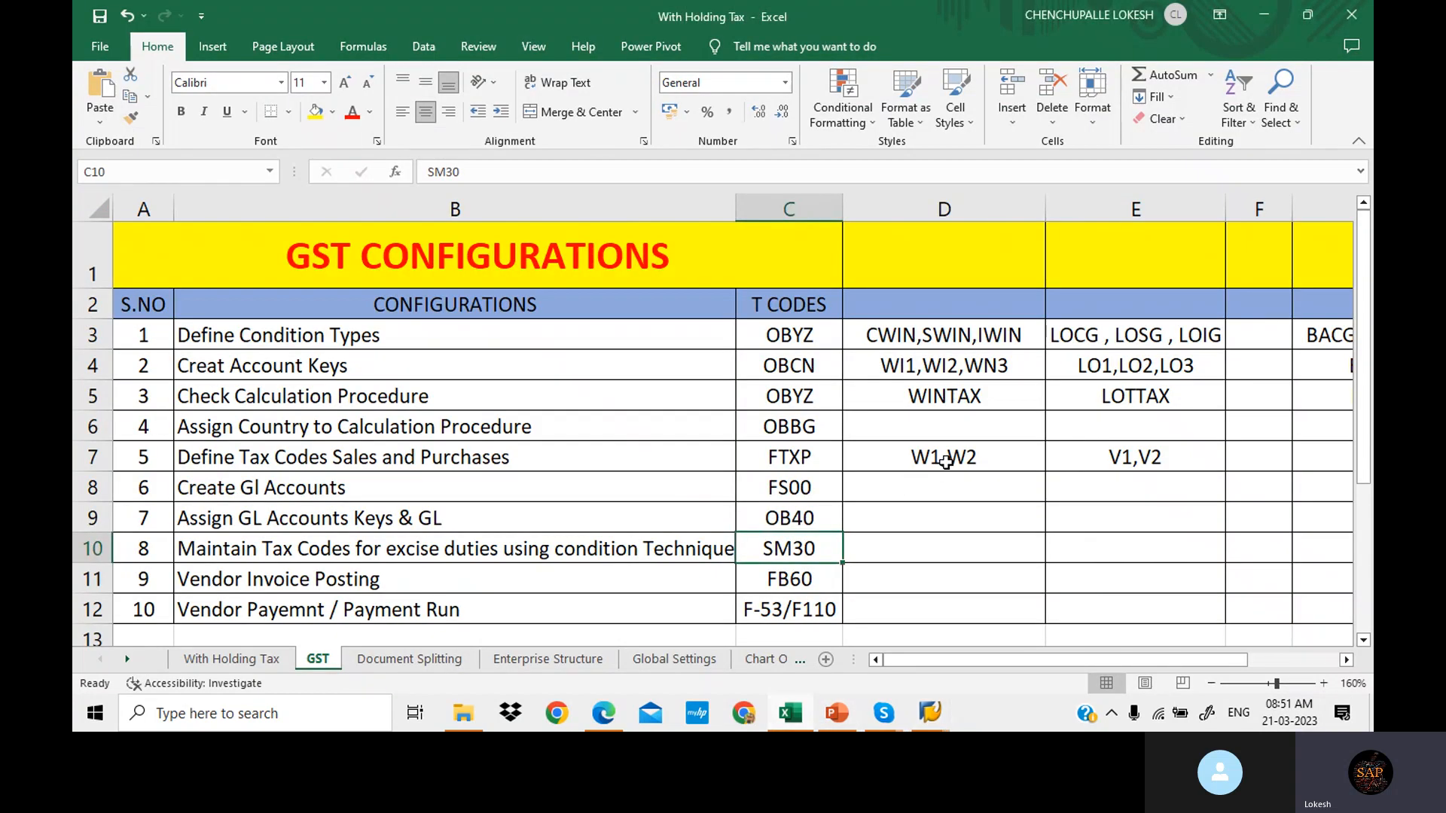
pyautogui.click(925, 714)
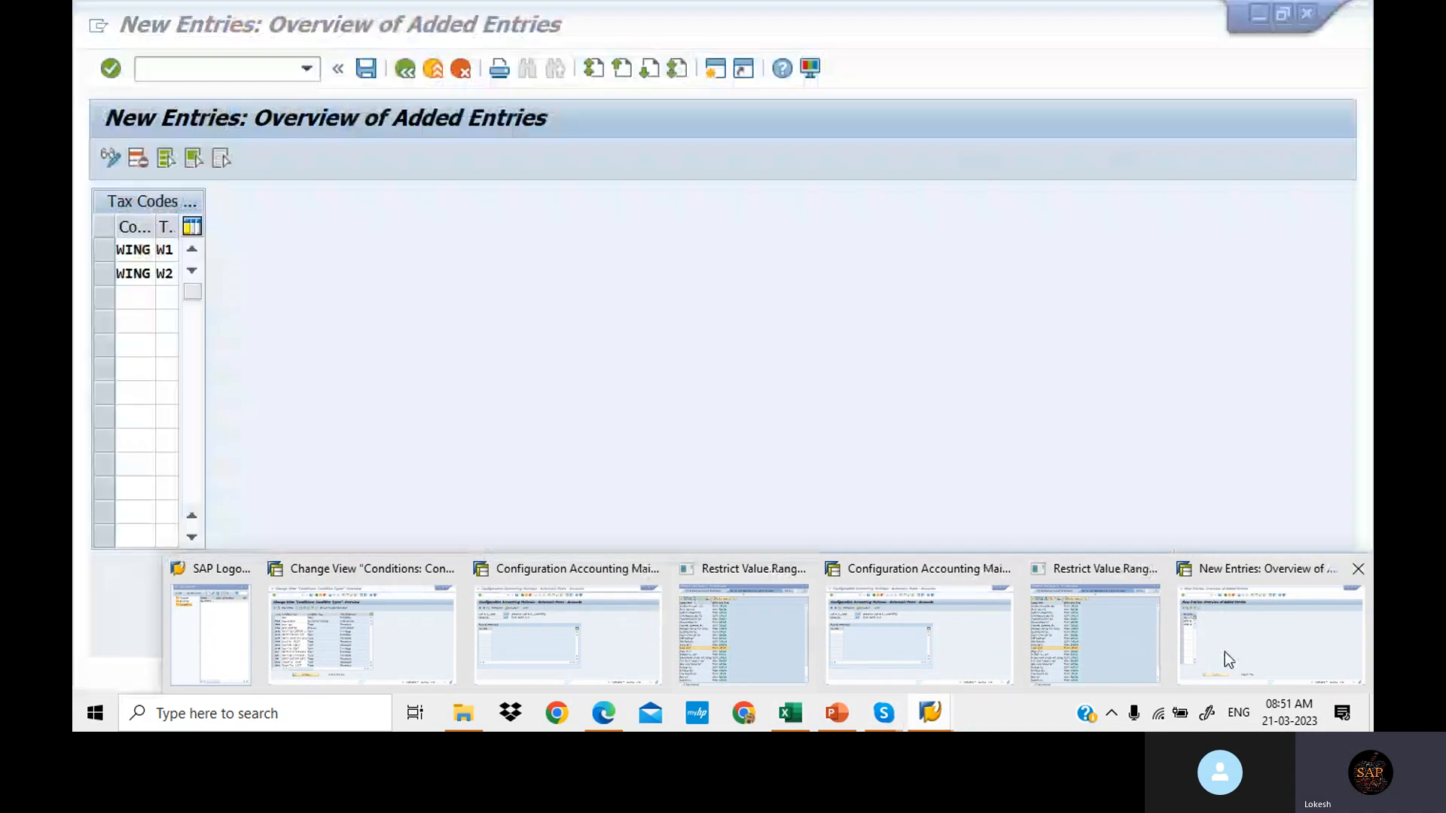
pyautogui.click(1225, 652)
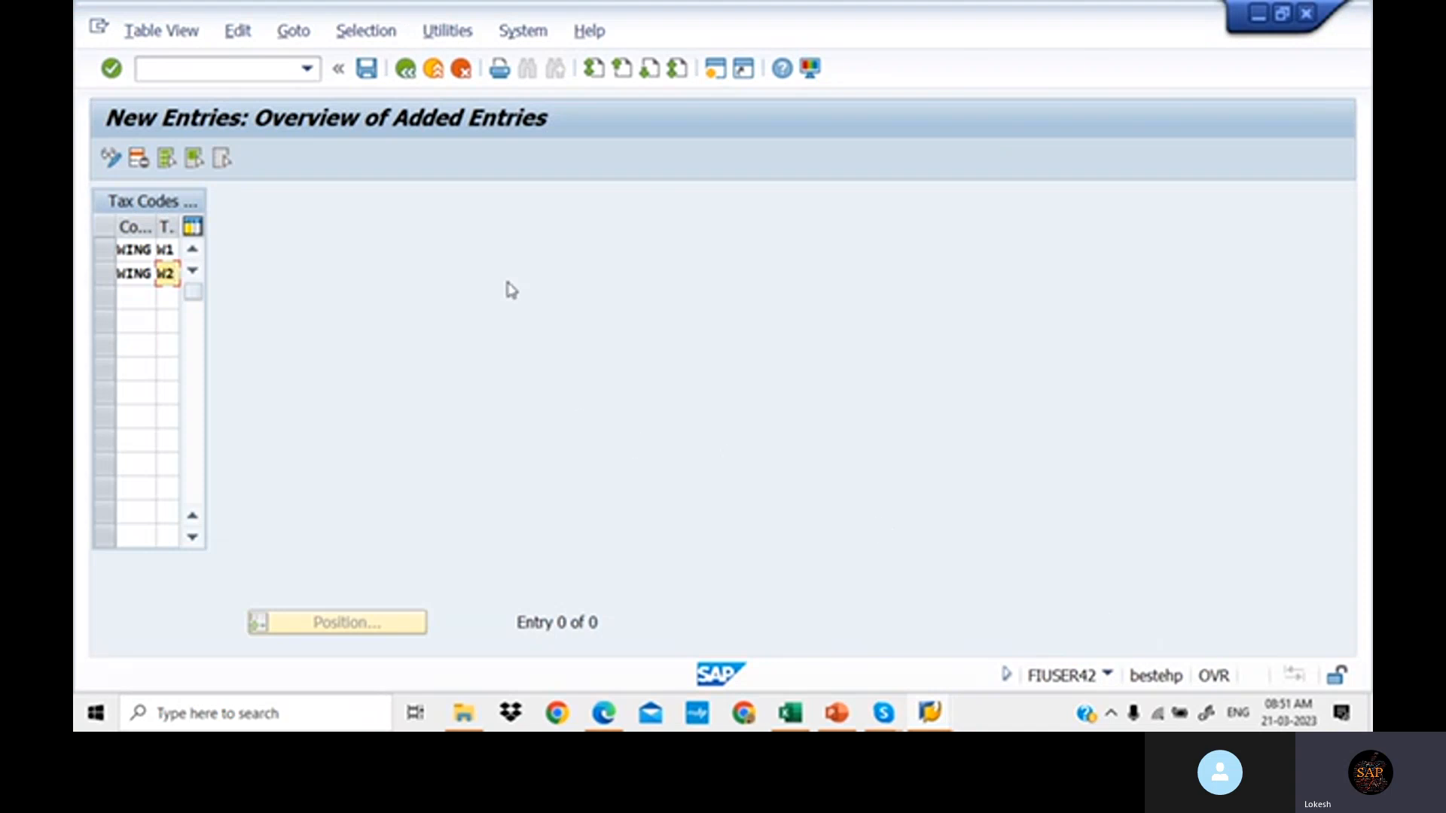
pyautogui.click(367, 70)
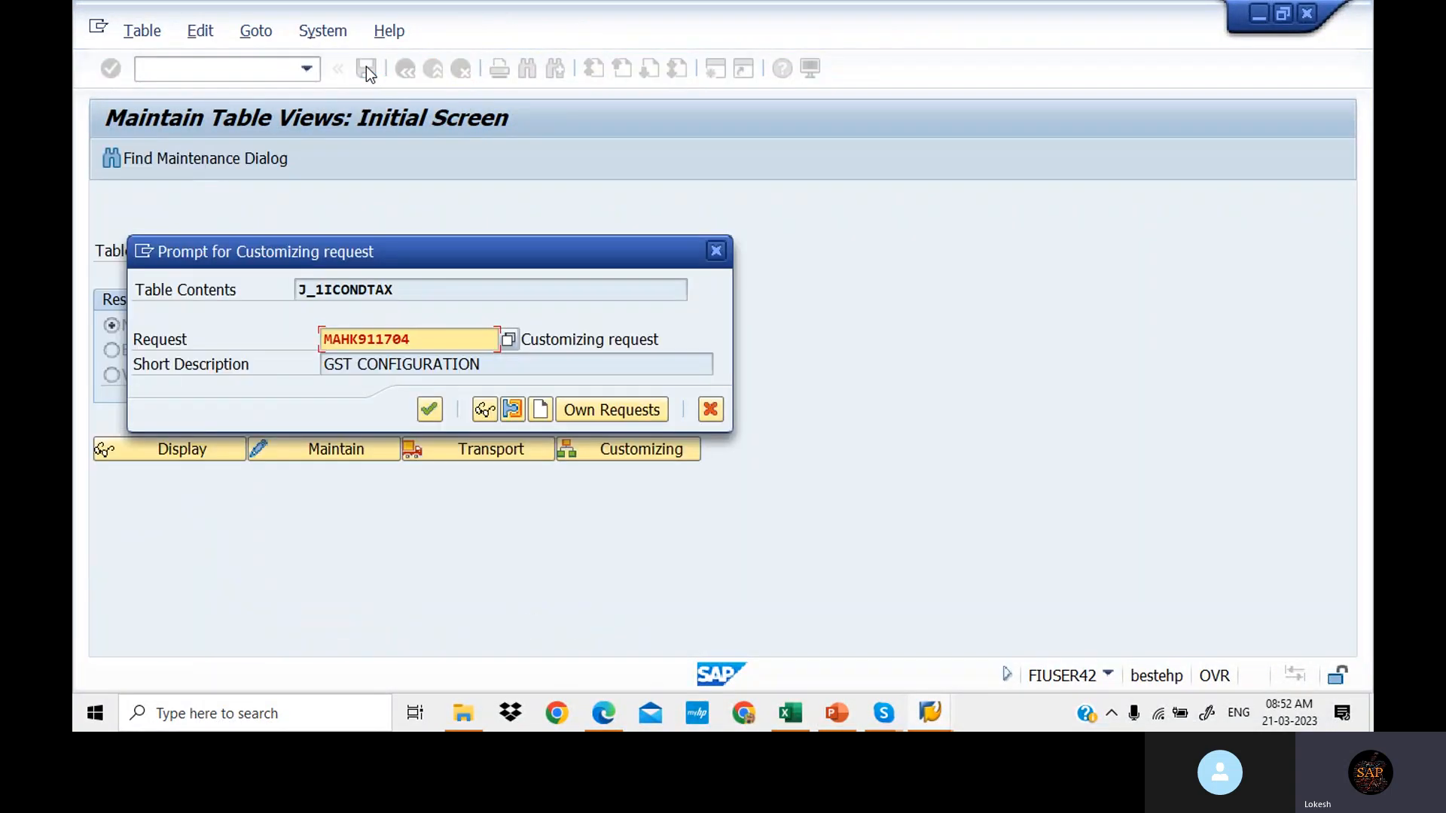
pyautogui.click(429, 410)
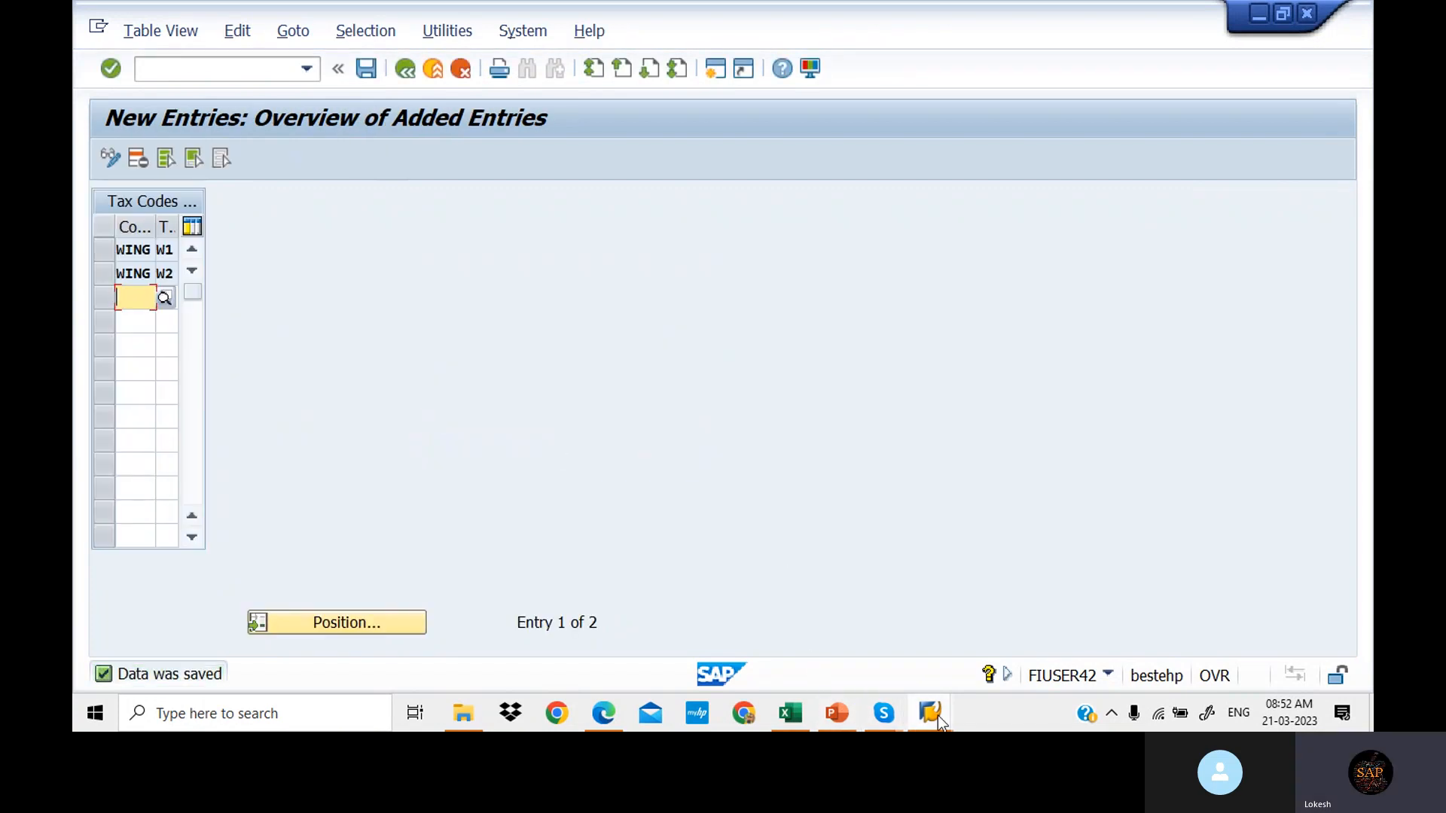
# Step: Switch to the GST sheet in Excel and review the transaction codes for tax code maintenance, vendor invoice posting and vendor payment
pyautogui.click(800, 723)
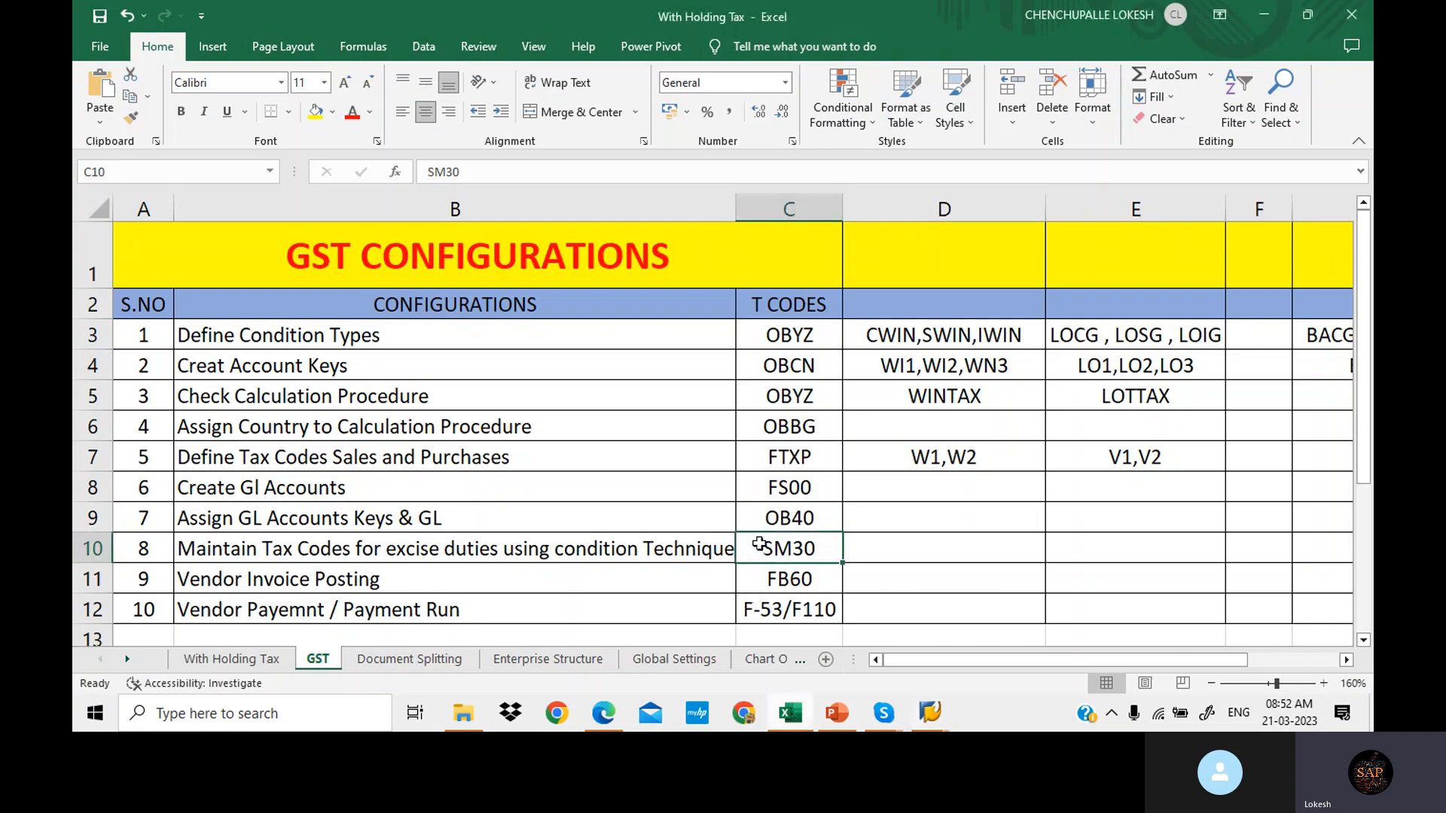
pyautogui.press('Down')
pyautogui.press('Down')
pyautogui.press('Down')
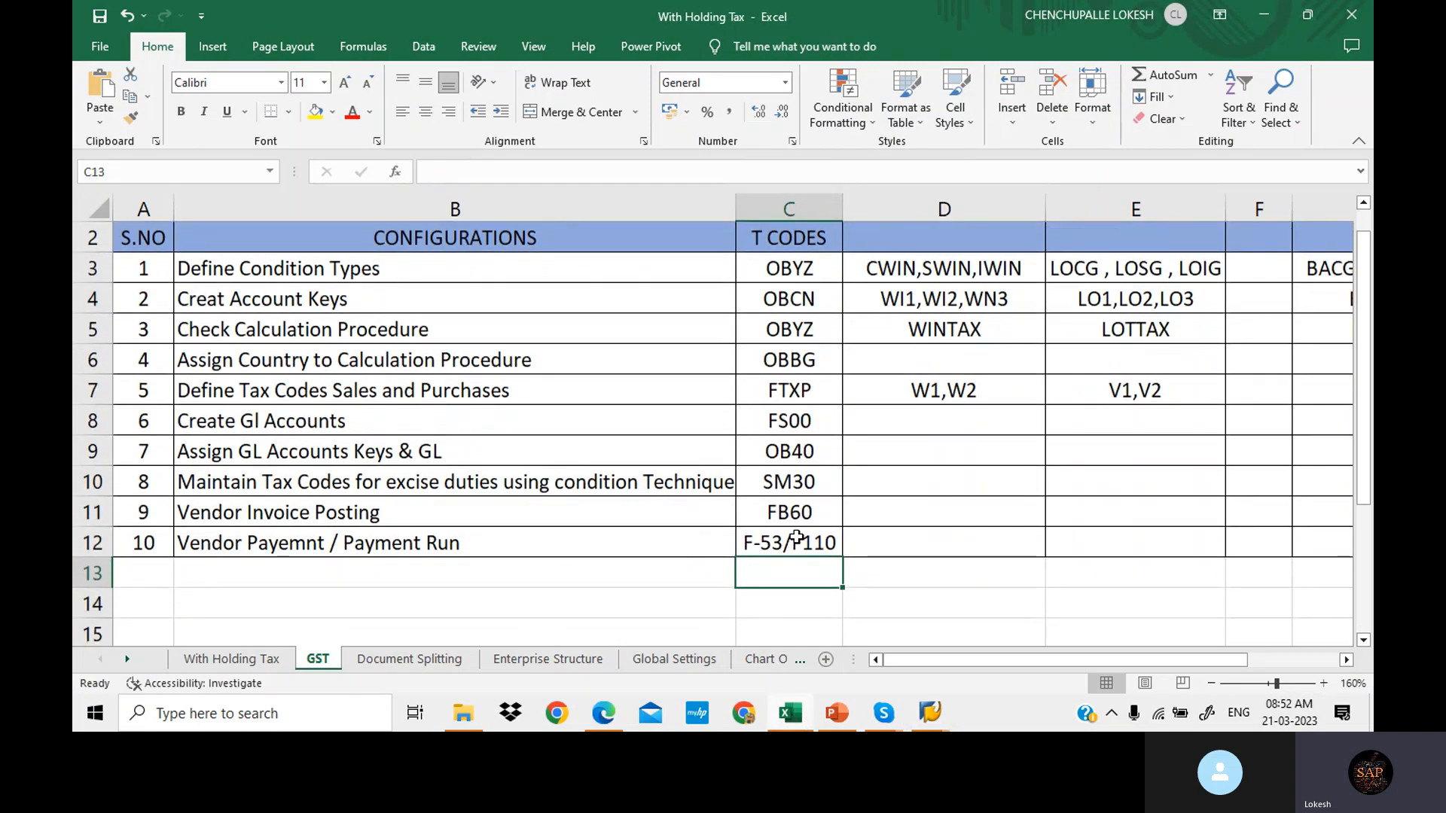
pyautogui.moveTo(817, 512); pyautogui.dragTo(828, 542)
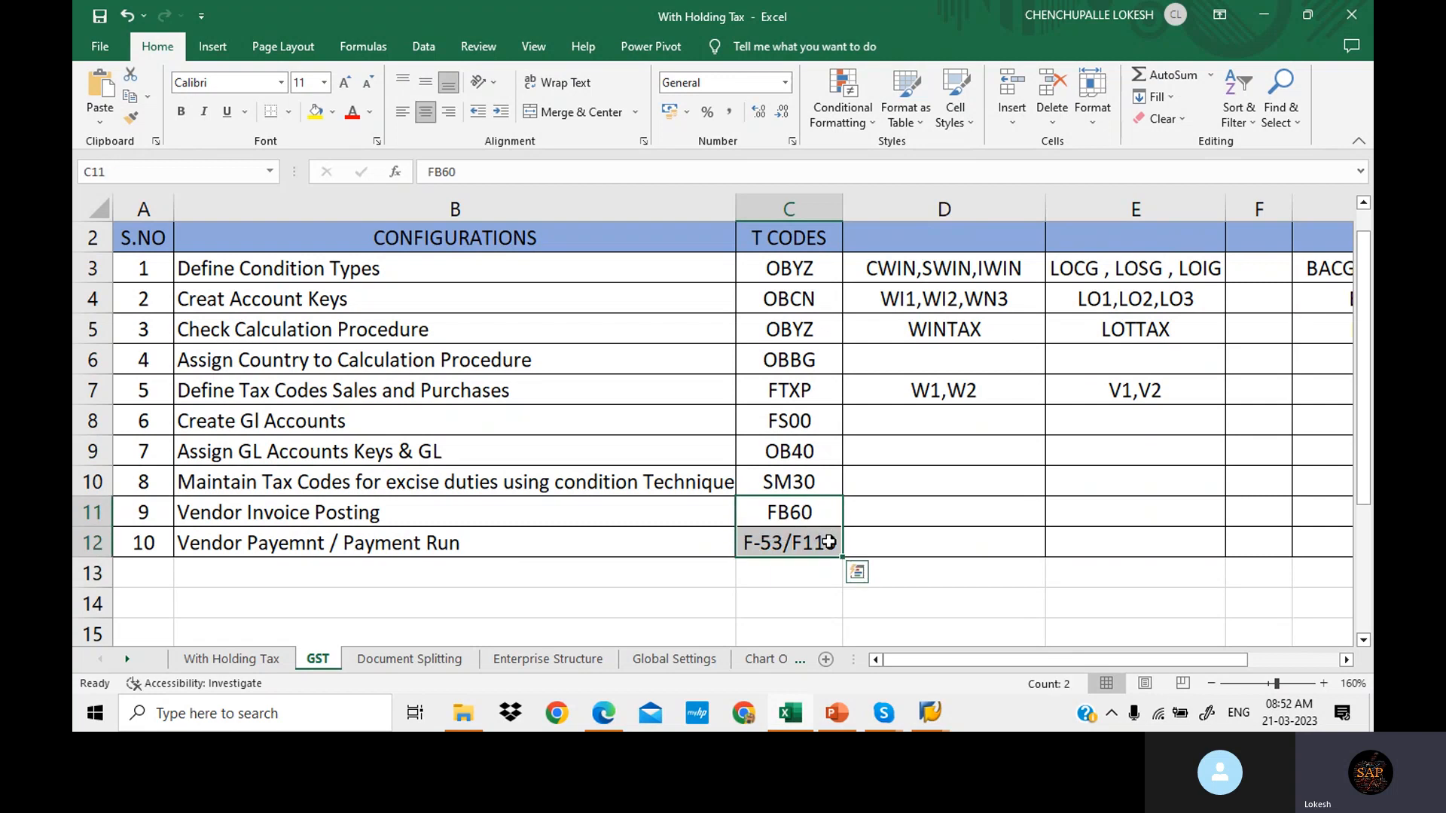
pyautogui.click(783, 483)
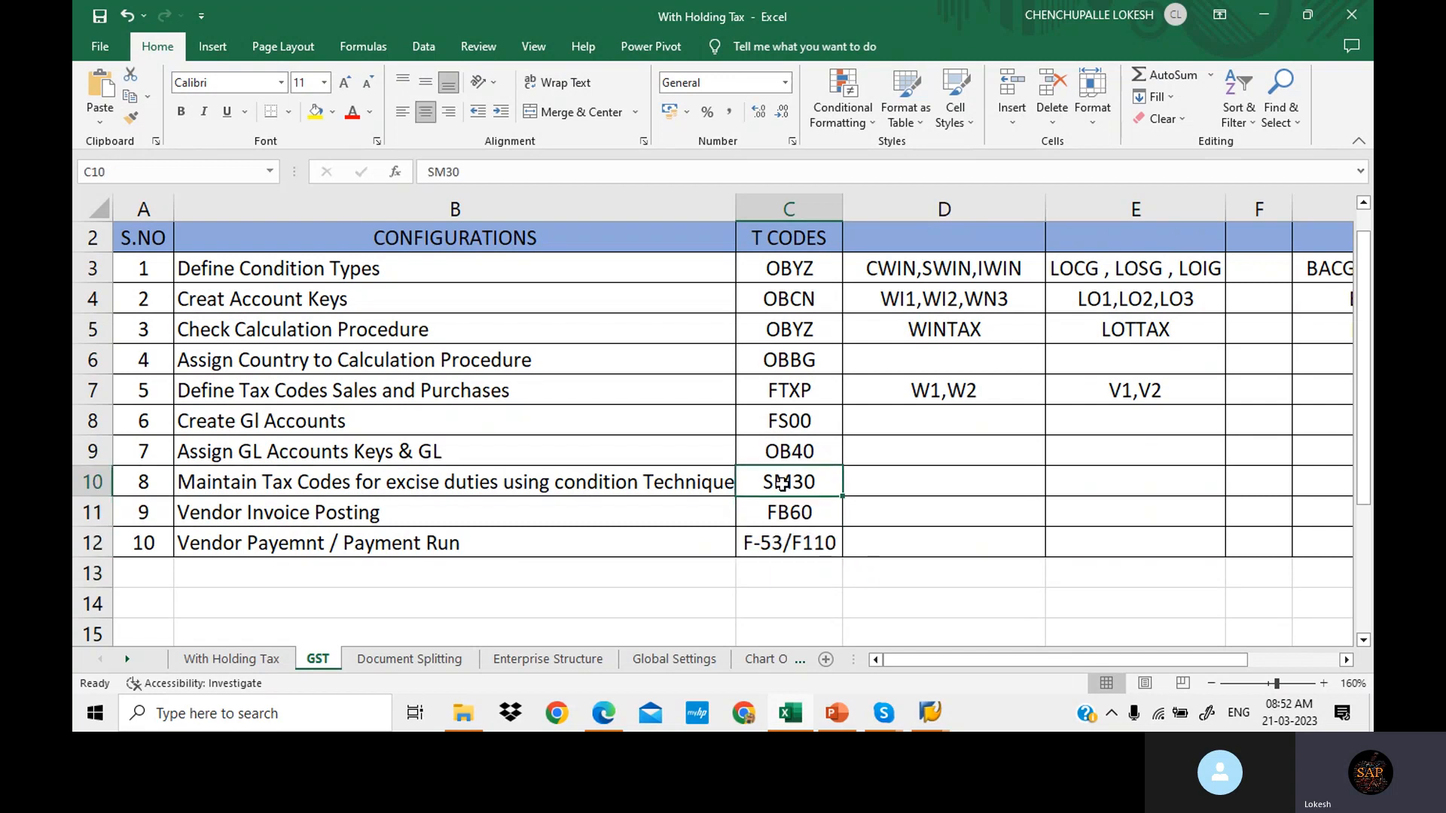
pyautogui.moveTo(887, 719)
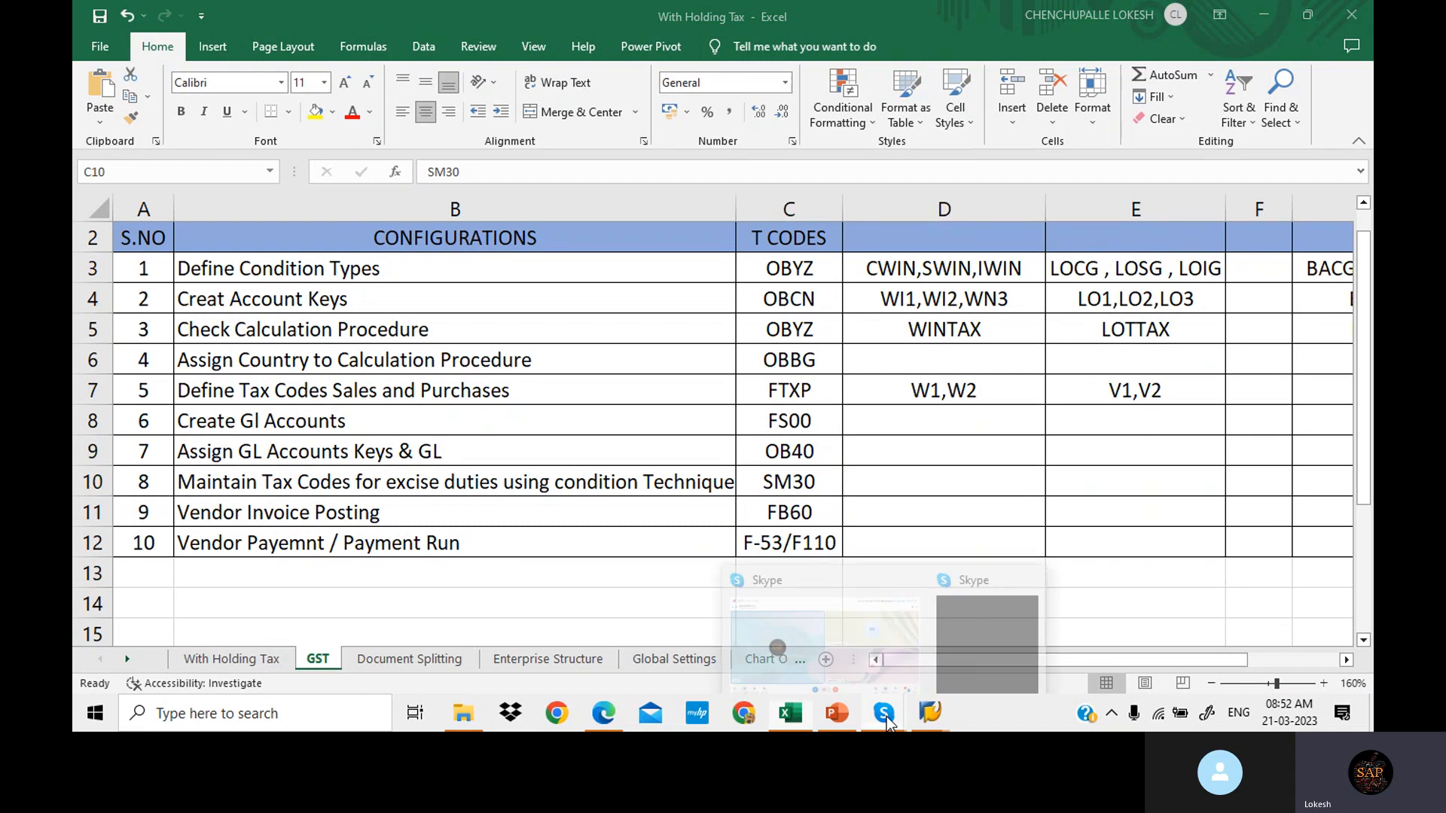
pyautogui.click(848, 644)
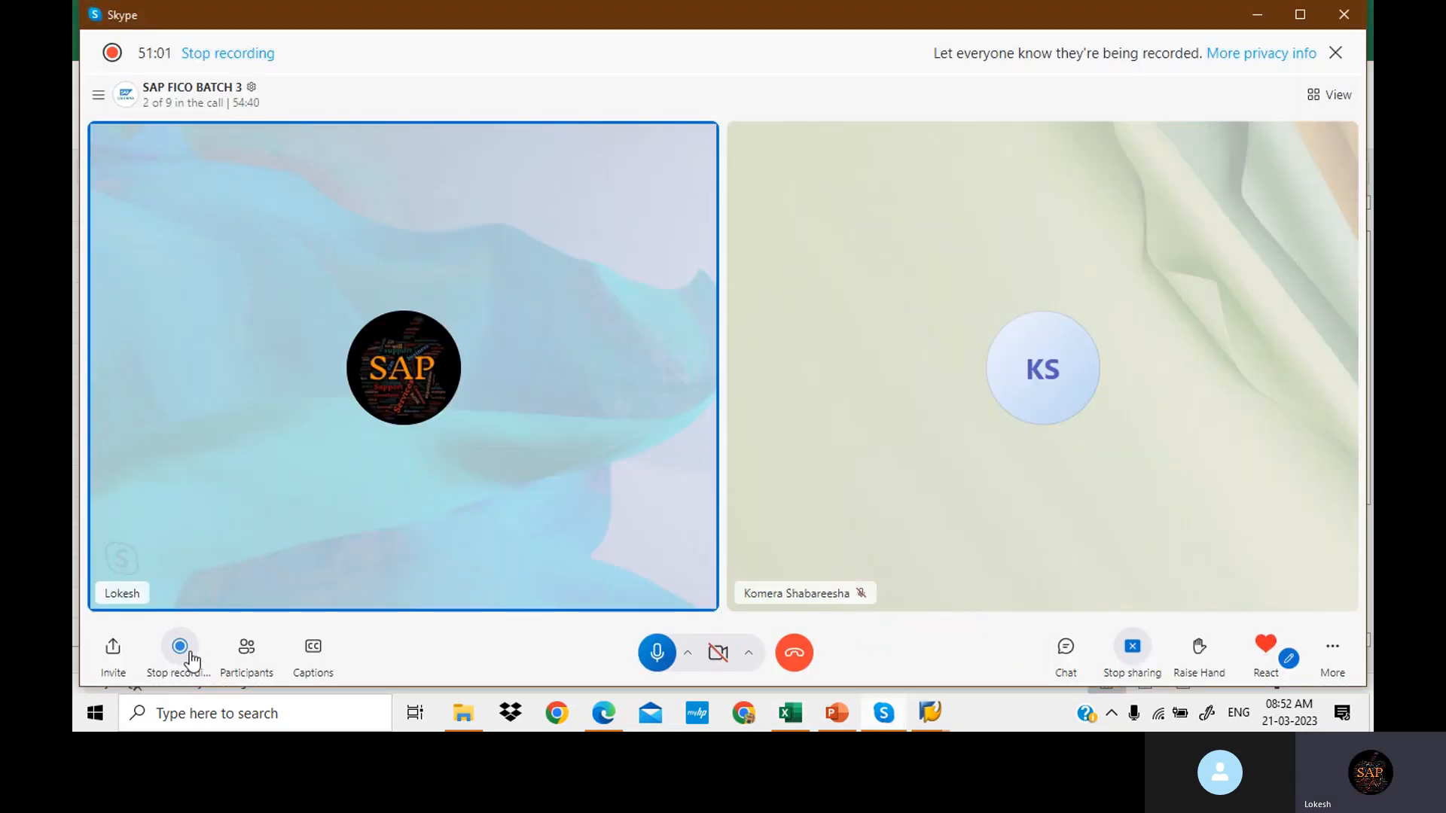